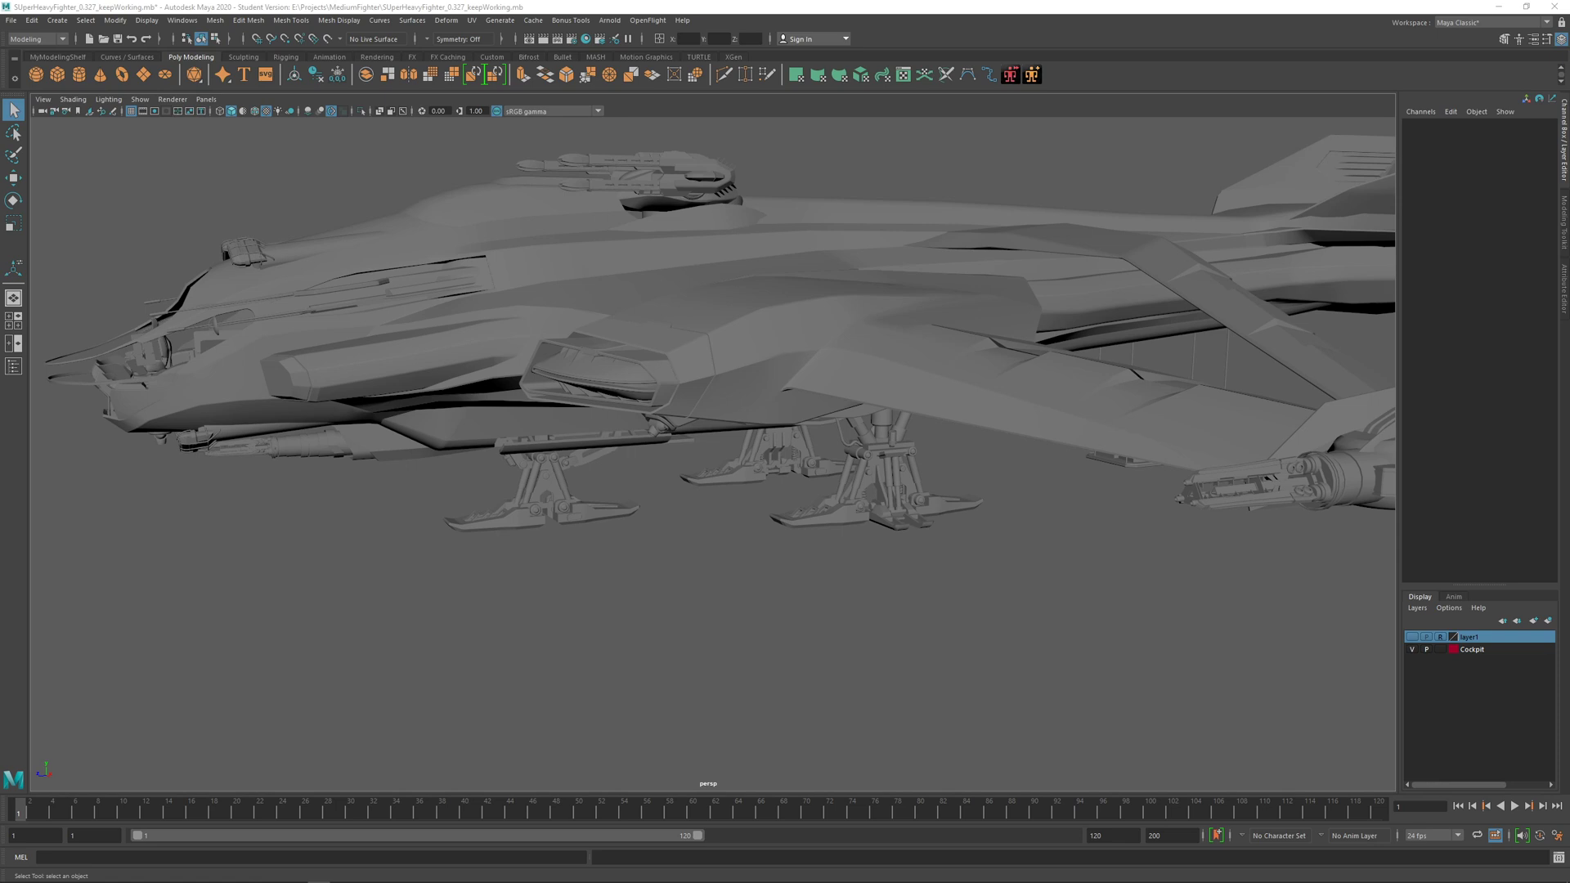
Step: Examine the fighter's hull, landing gear and wing from the side
middle_click_drag(403, 645, 480, 624, "alt")
left_click_drag(679, 592, 689, 594, "alt")
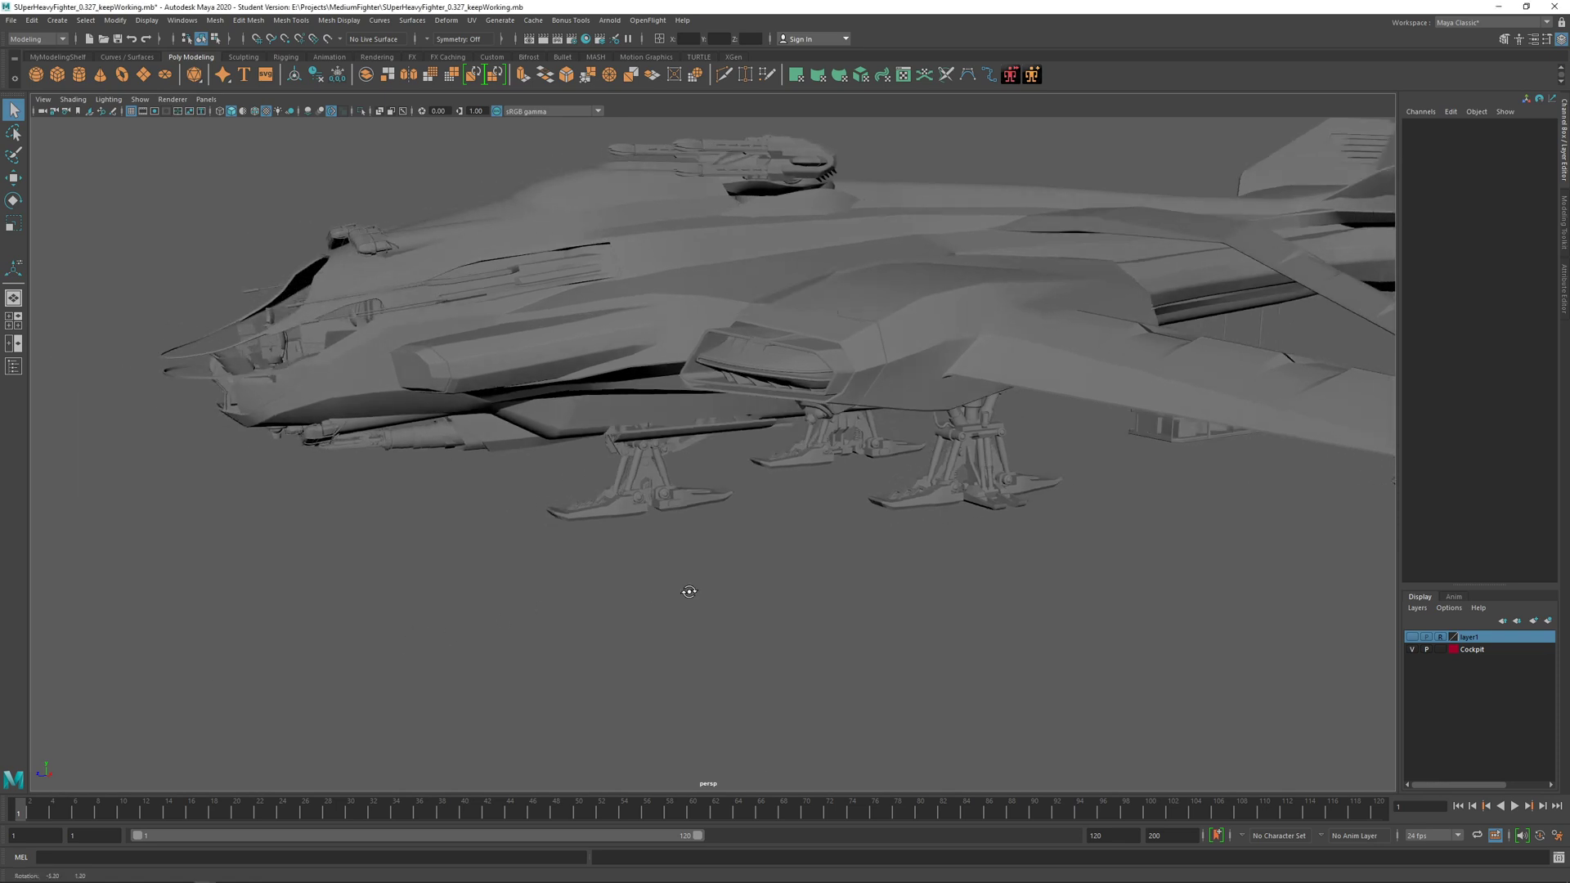
middle_click_drag(831, 558, 653, 532, "alt")
left_click_drag(653, 533, 778, 530, "alt")
right_click(939, 478, "shift")
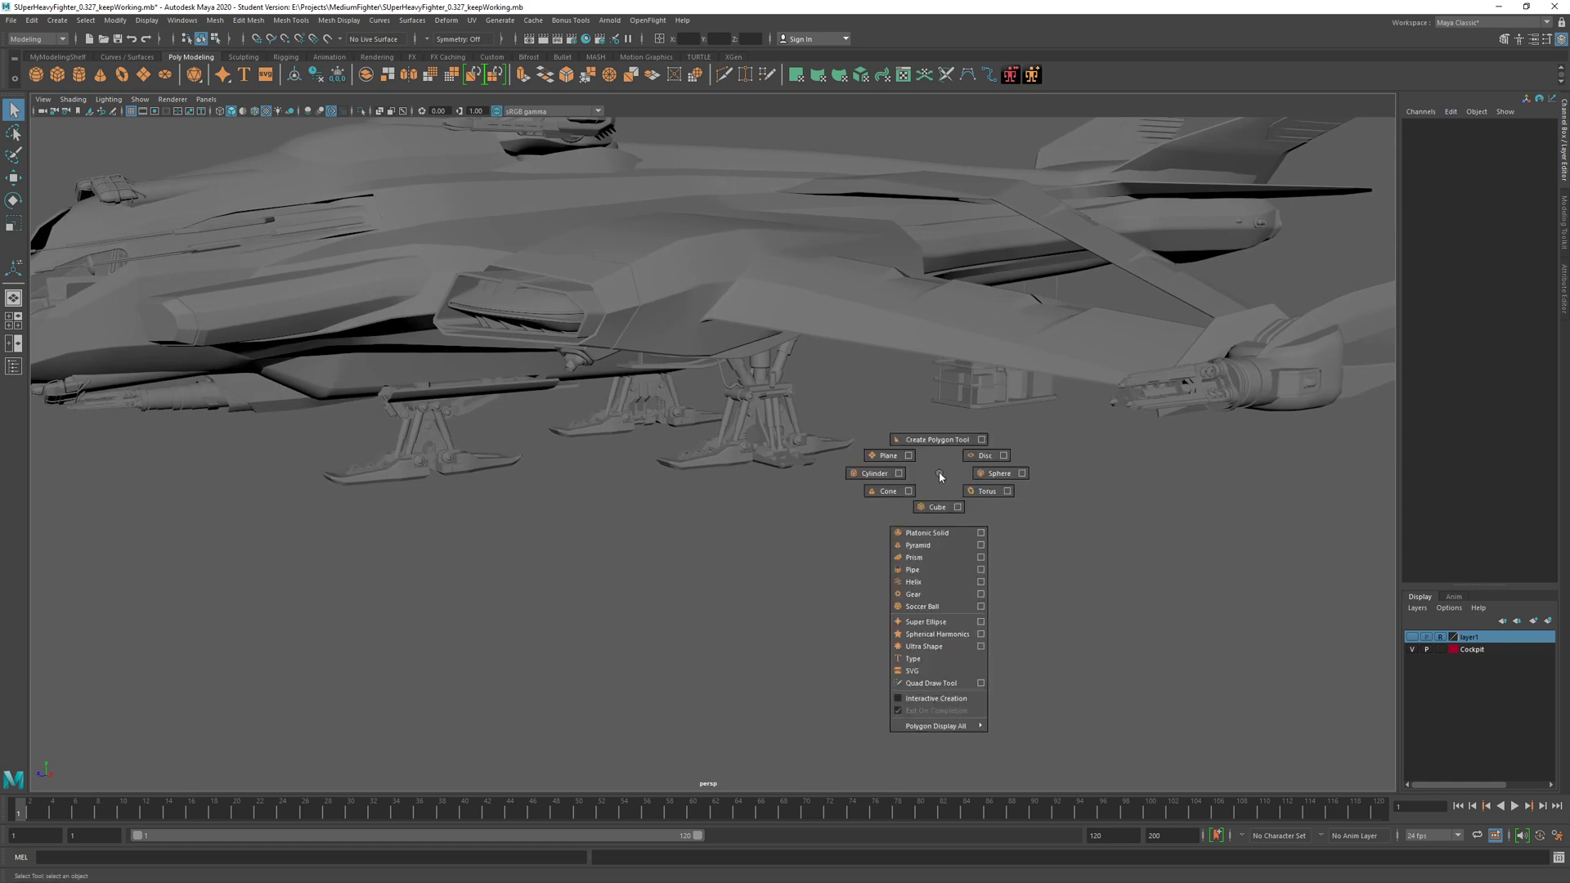
middle_click_drag(820, 455, 873, 484, "alt")
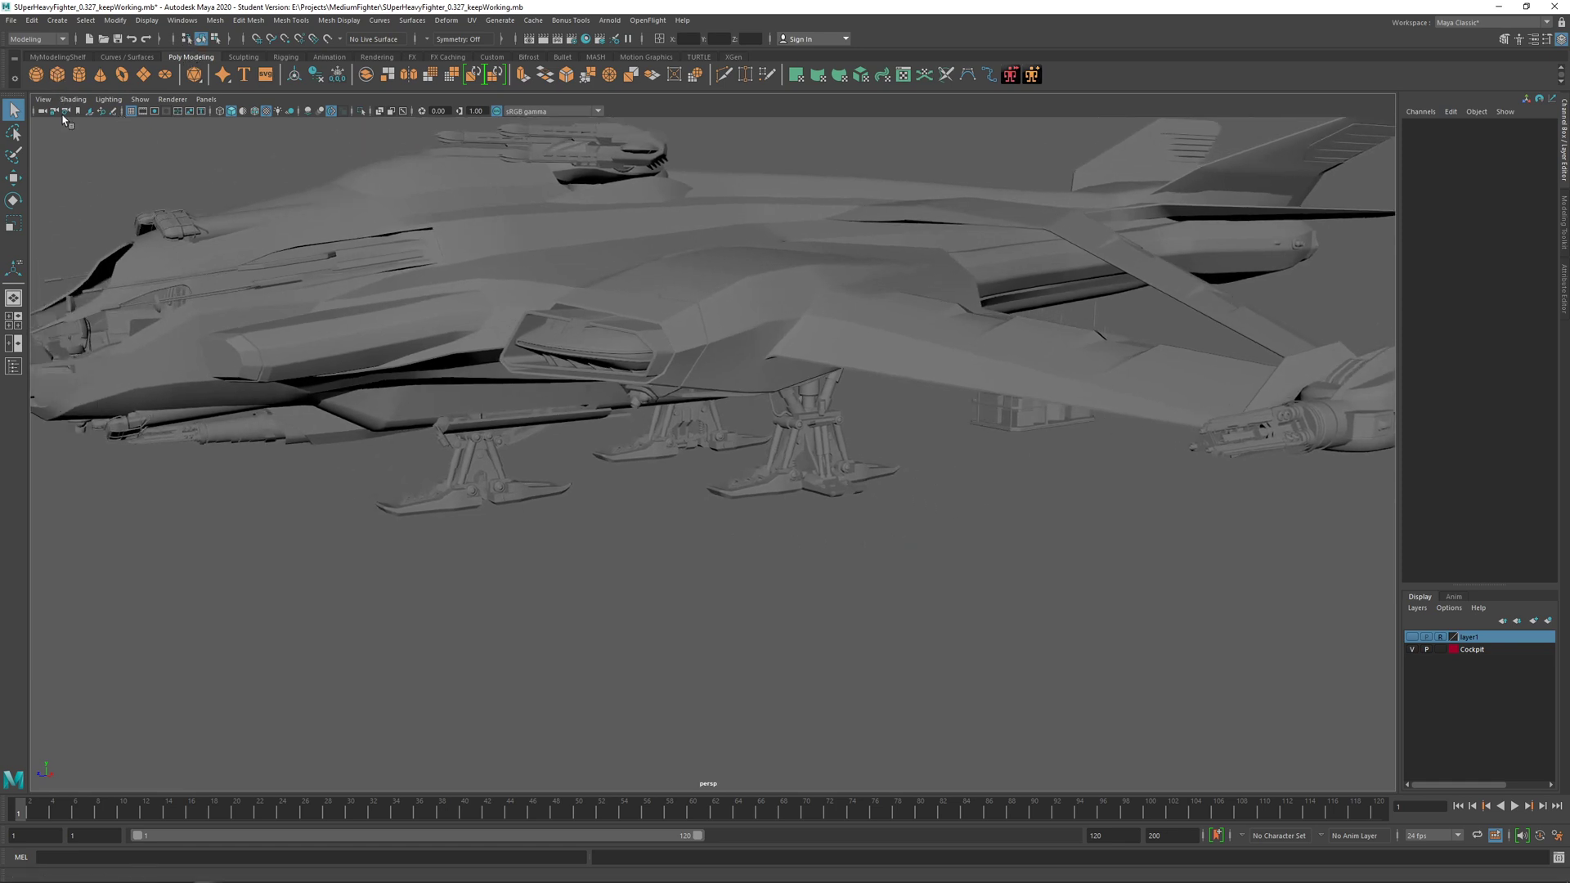
key("alt+Tab")
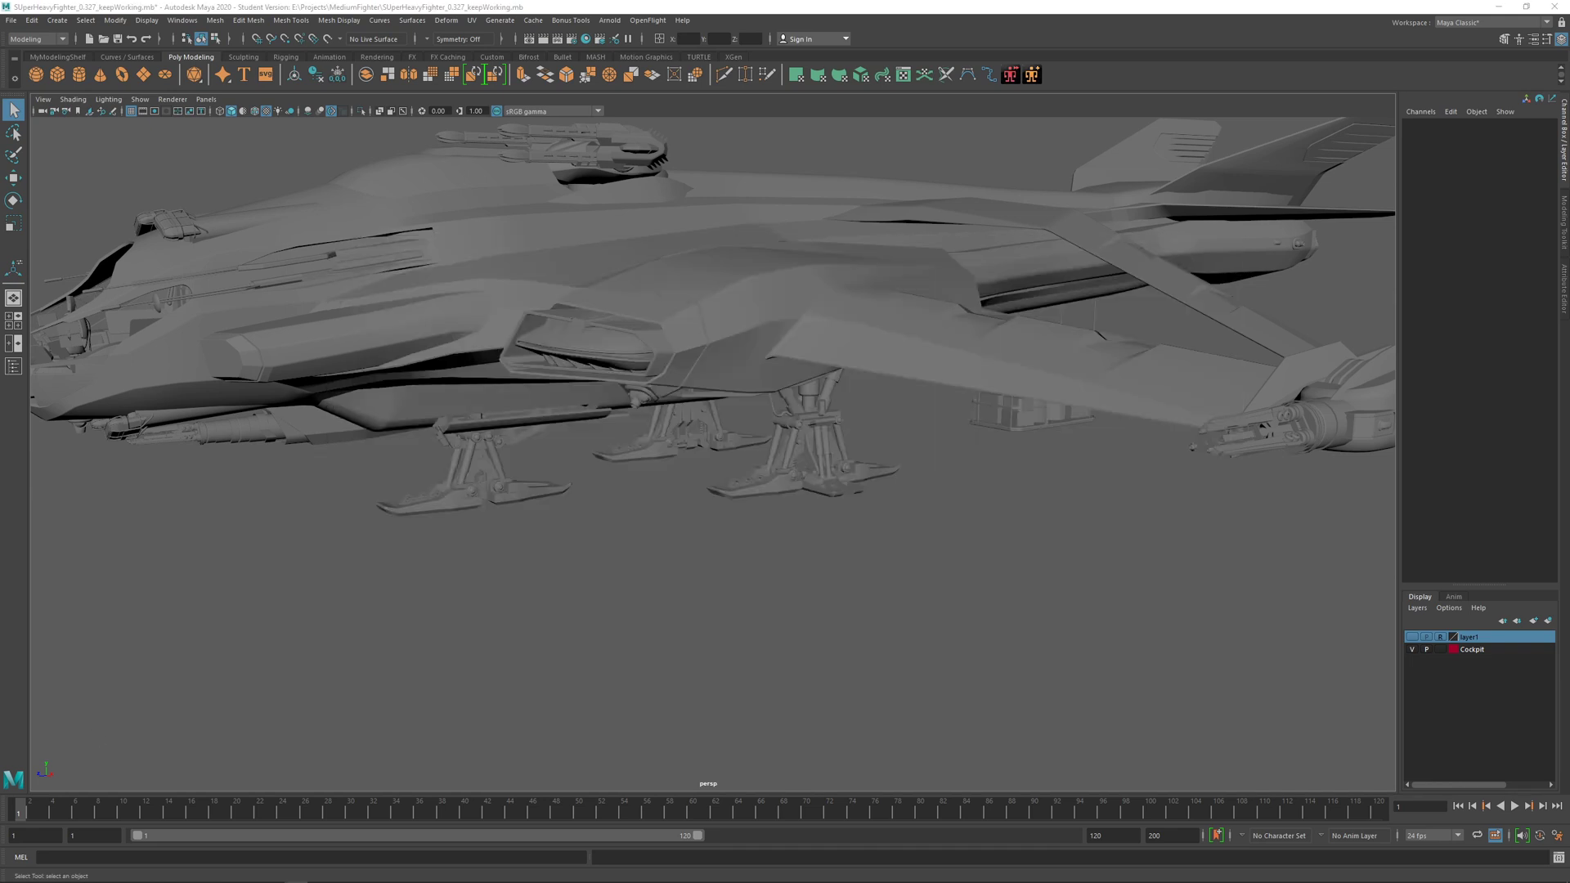
mouse_move(470, 541)
middle_mouse_down("alt")
mouse_move(521, 540)
mouse_move(491, 545)
middle_mouse_up("alt")
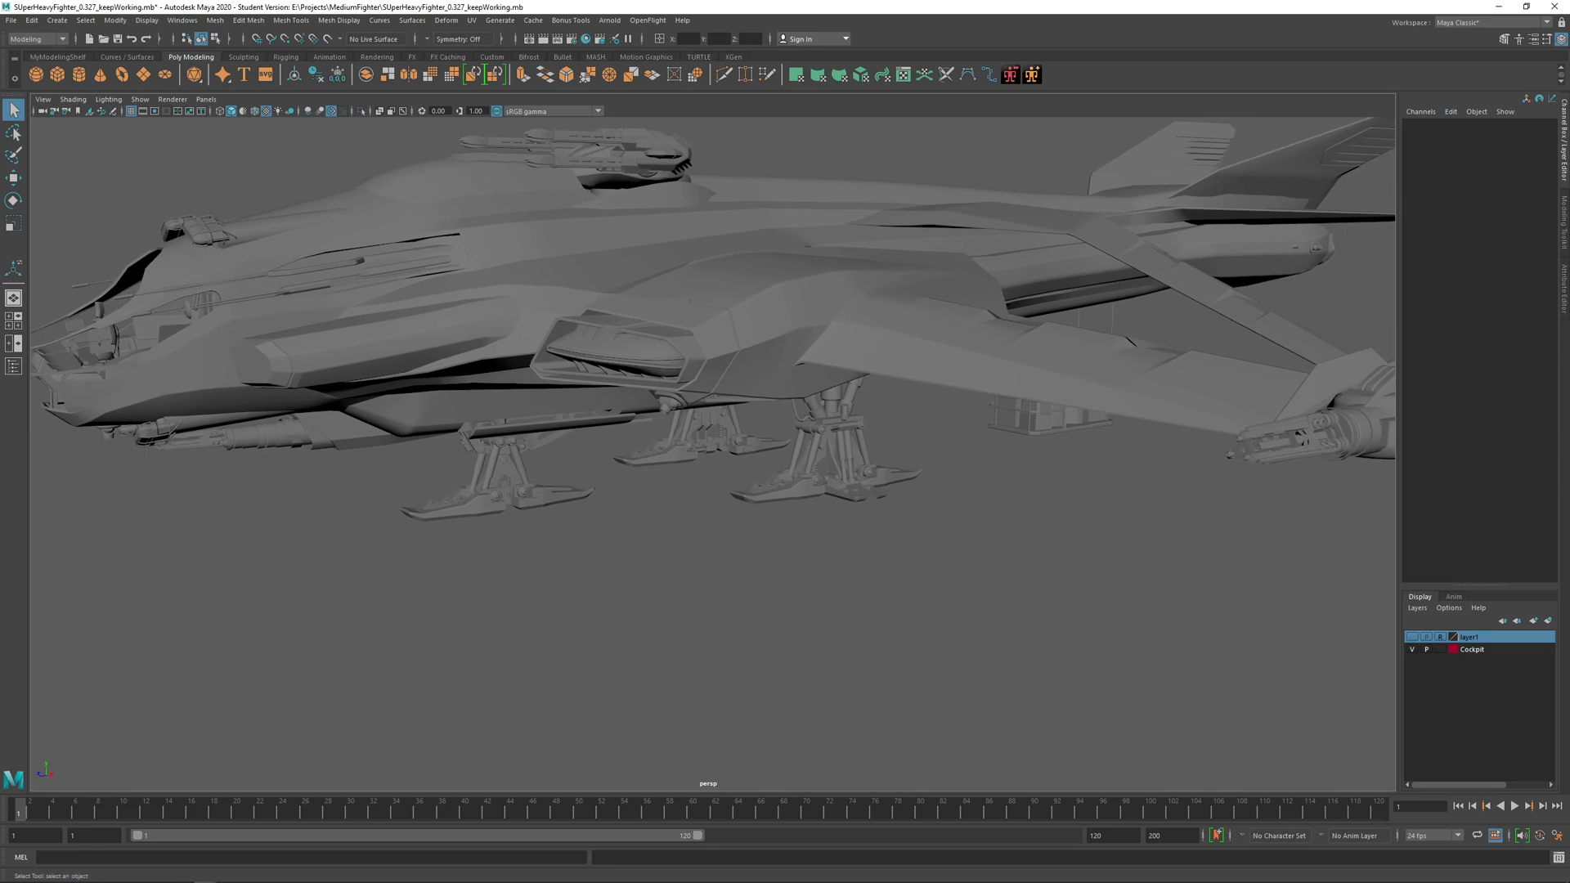
Step: Create a polygon cube at the origin and scale it up uniformly to about 41.6
middle_click_drag(431, 602, 546, 597, "alt")
right_click_drag(547, 597, 702, 555, "alt")
middle_click_drag(702, 555, 666, 581, "alt")
left_click_drag(667, 582, 785, 554, "alt")
right_click(781, 549, "shift")
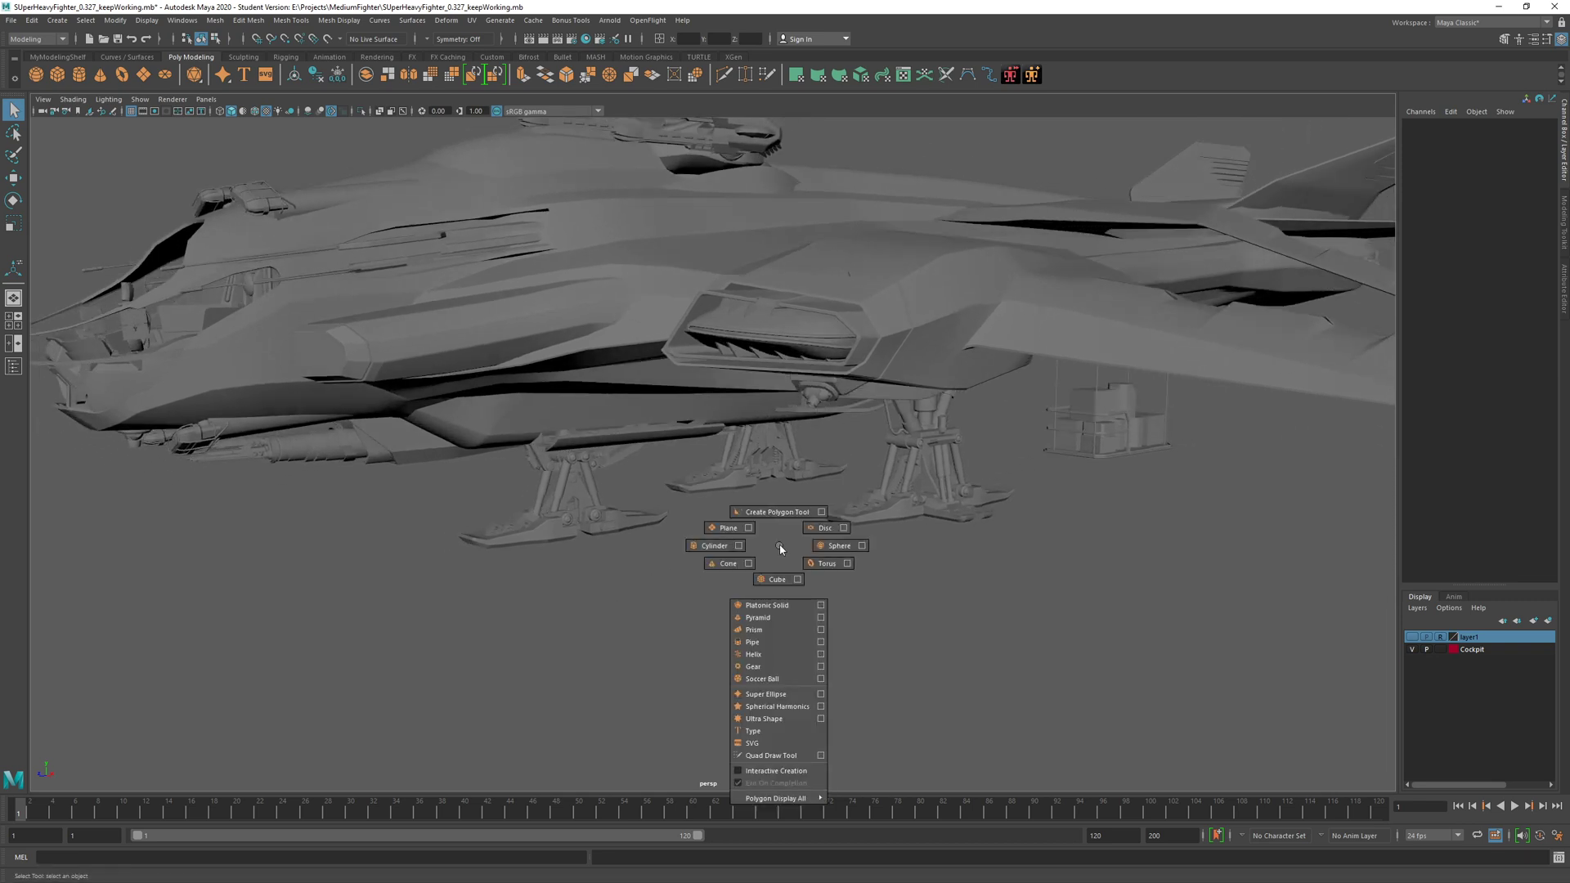
right_click_drag(781, 550, 778, 585, "shift")
left_click_drag(762, 587, 692, 503, "alt")
key("w")
key("r")
left_click_drag(966, 328, 914, 393)
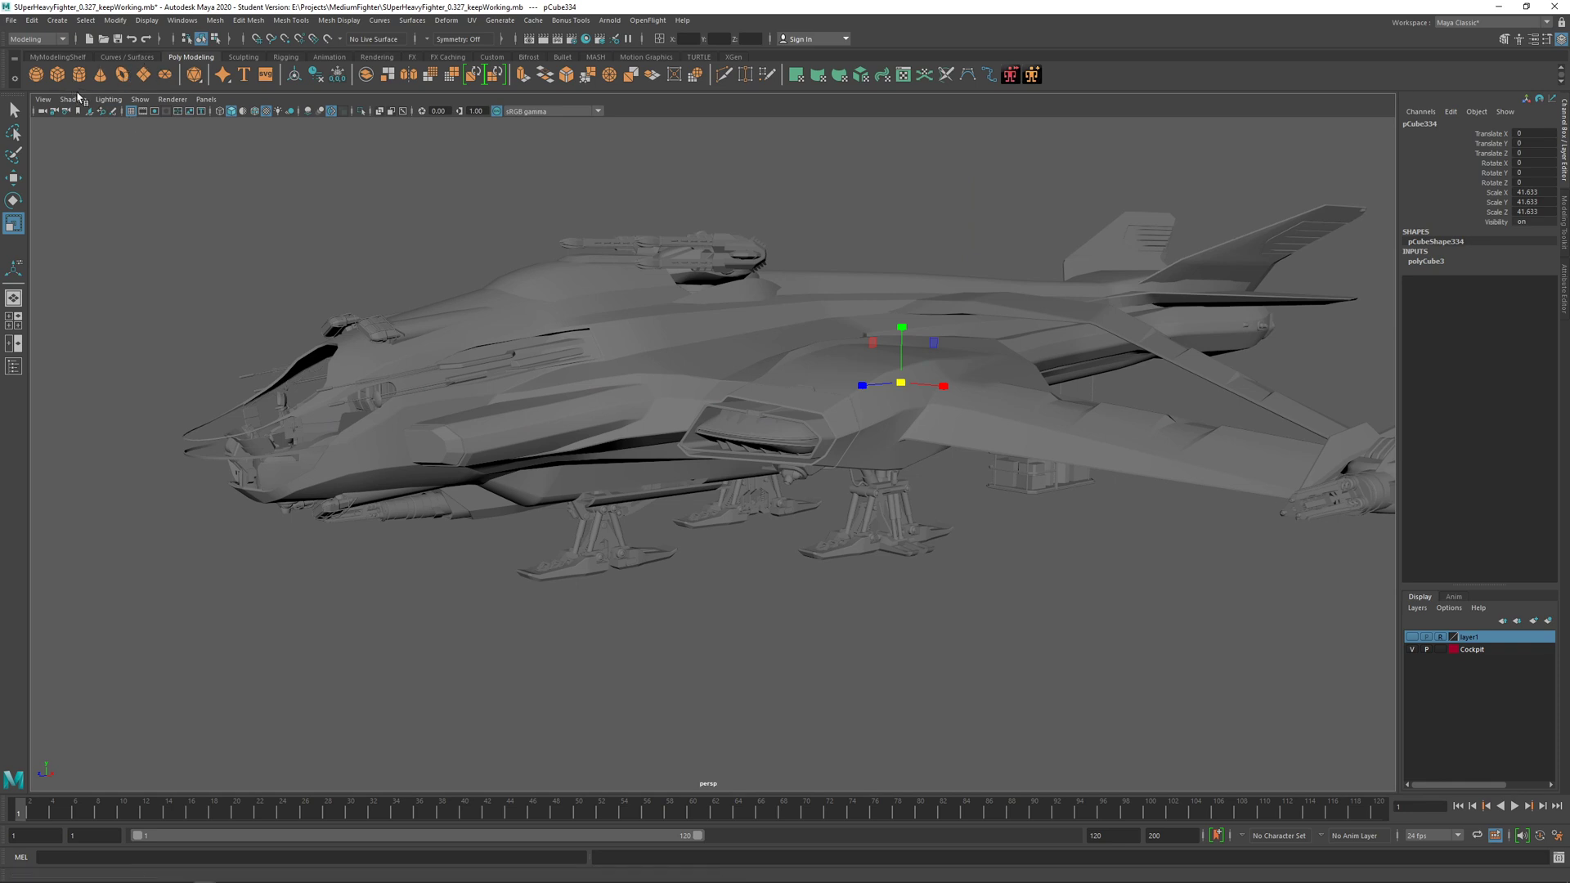
Step: Isolate the cube from the rest of the model and frame it in the view
left_click_drag(787, 454, 852, 488, "alt")
left_click(810, 458)
key("ctrl+1")
key("ctrl+1")
key("ctrl+1")
key("f")
scroll(904, 494, "down", 7)
scroll(893, 496, "up", 3)
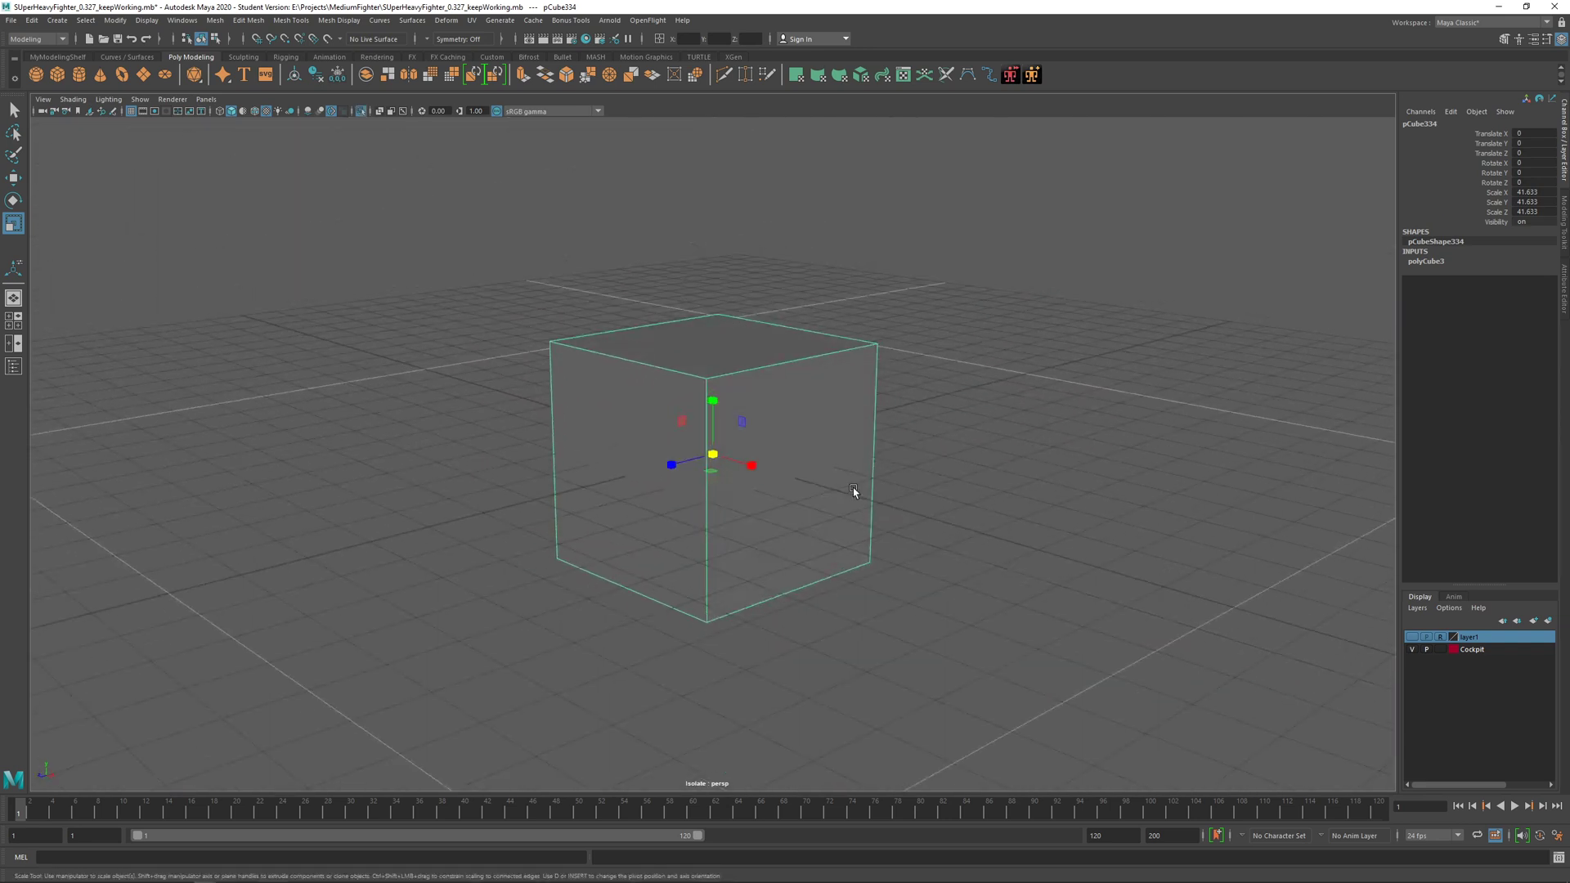
Step: Show the surrounding ship to compare the cube with it, and isolate the cube again
middle_click_drag(852, 488, 814, 520, "alt")
key("ctrl+1")
scroll(720, 511, "down", 2)
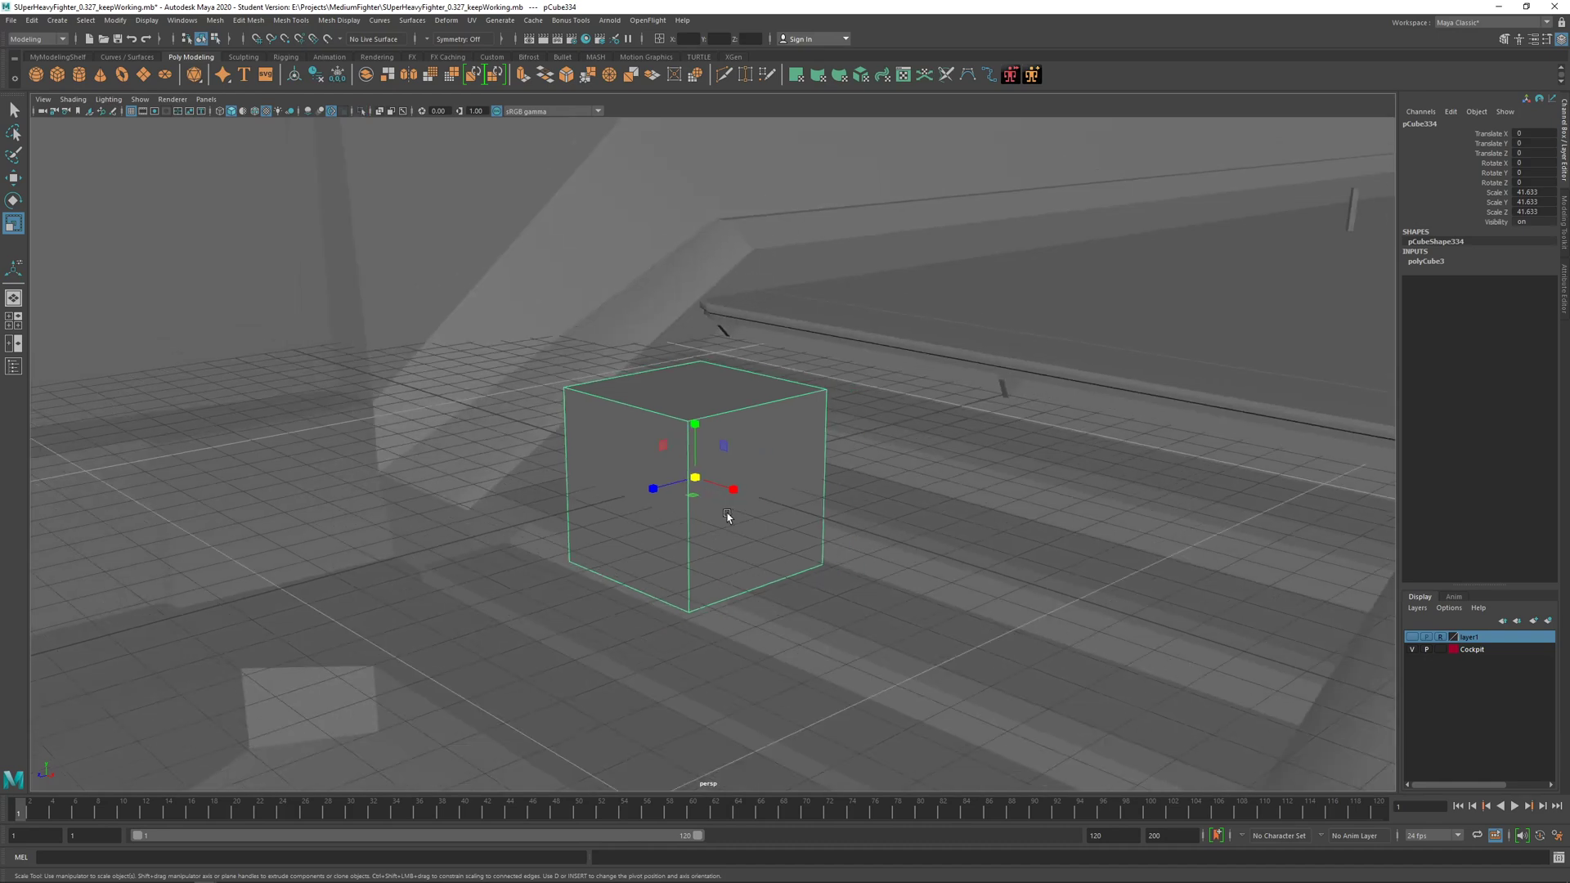
mouse_move(728, 519)
left_mouse_down("alt")
mouse_move(711, 498)
mouse_move(729, 511)
left_mouse_up("alt")
scroll(728, 511, "up", 3)
key("ctrl+1")
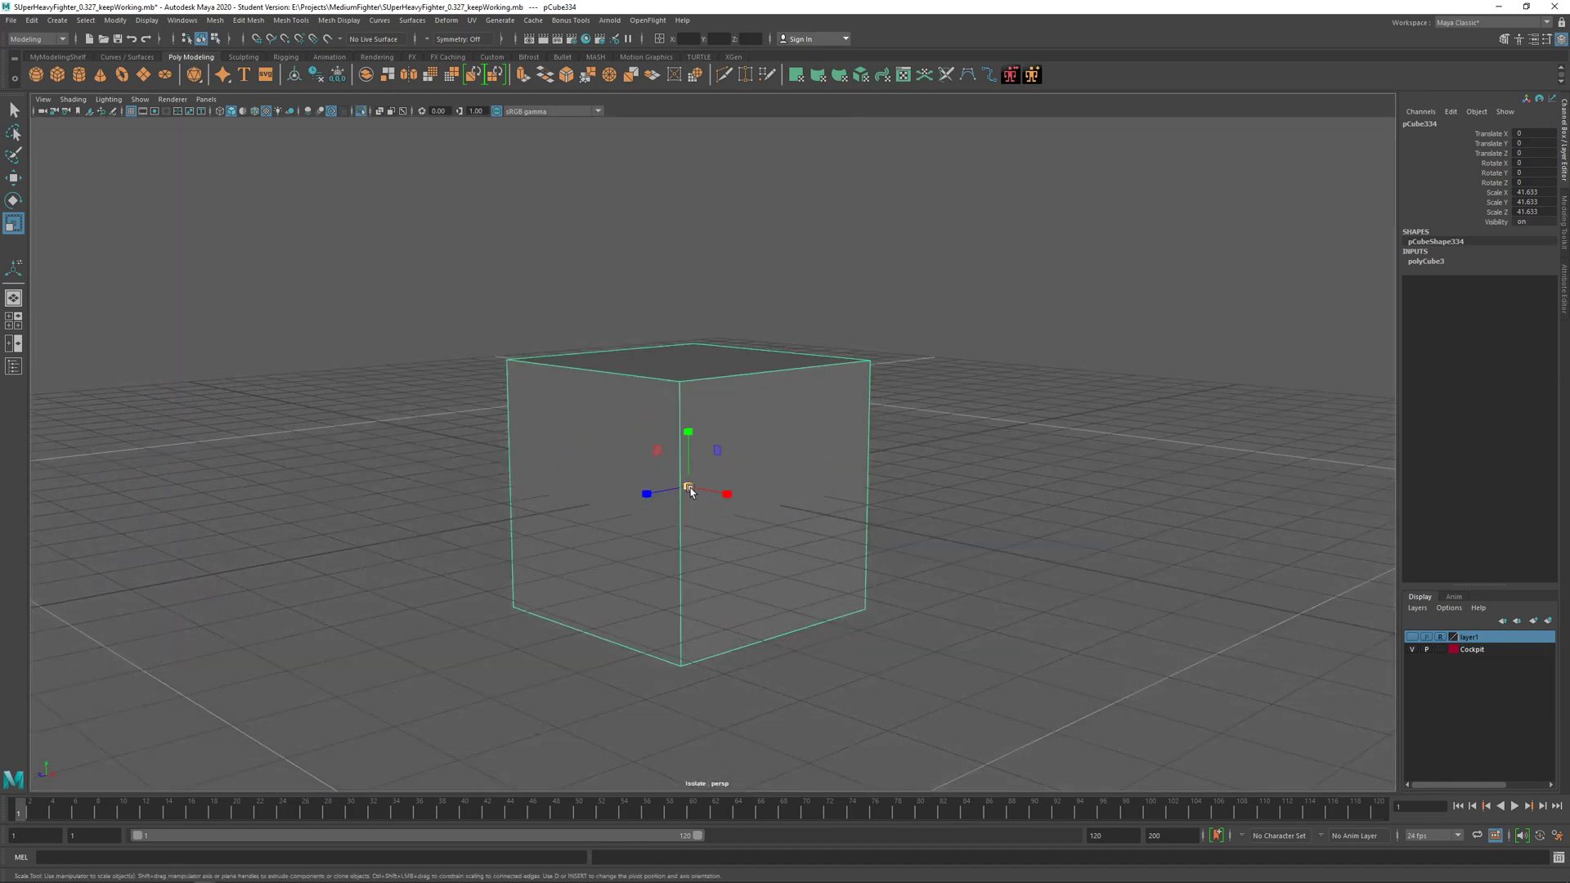
Step: Try to scale the isolated cube up uniformly about its centre, and undo the scaling
left_click_drag(691, 489, 1126, 503)
right_click_drag(1125, 503, 720, 482, "alt")
mouse_move(719, 482)
left_mouse_down("alt")
mouse_move(720, 555)
mouse_move(709, 468)
left_mouse_up("alt")
key("ctrl+z")
key("ctrl+z")
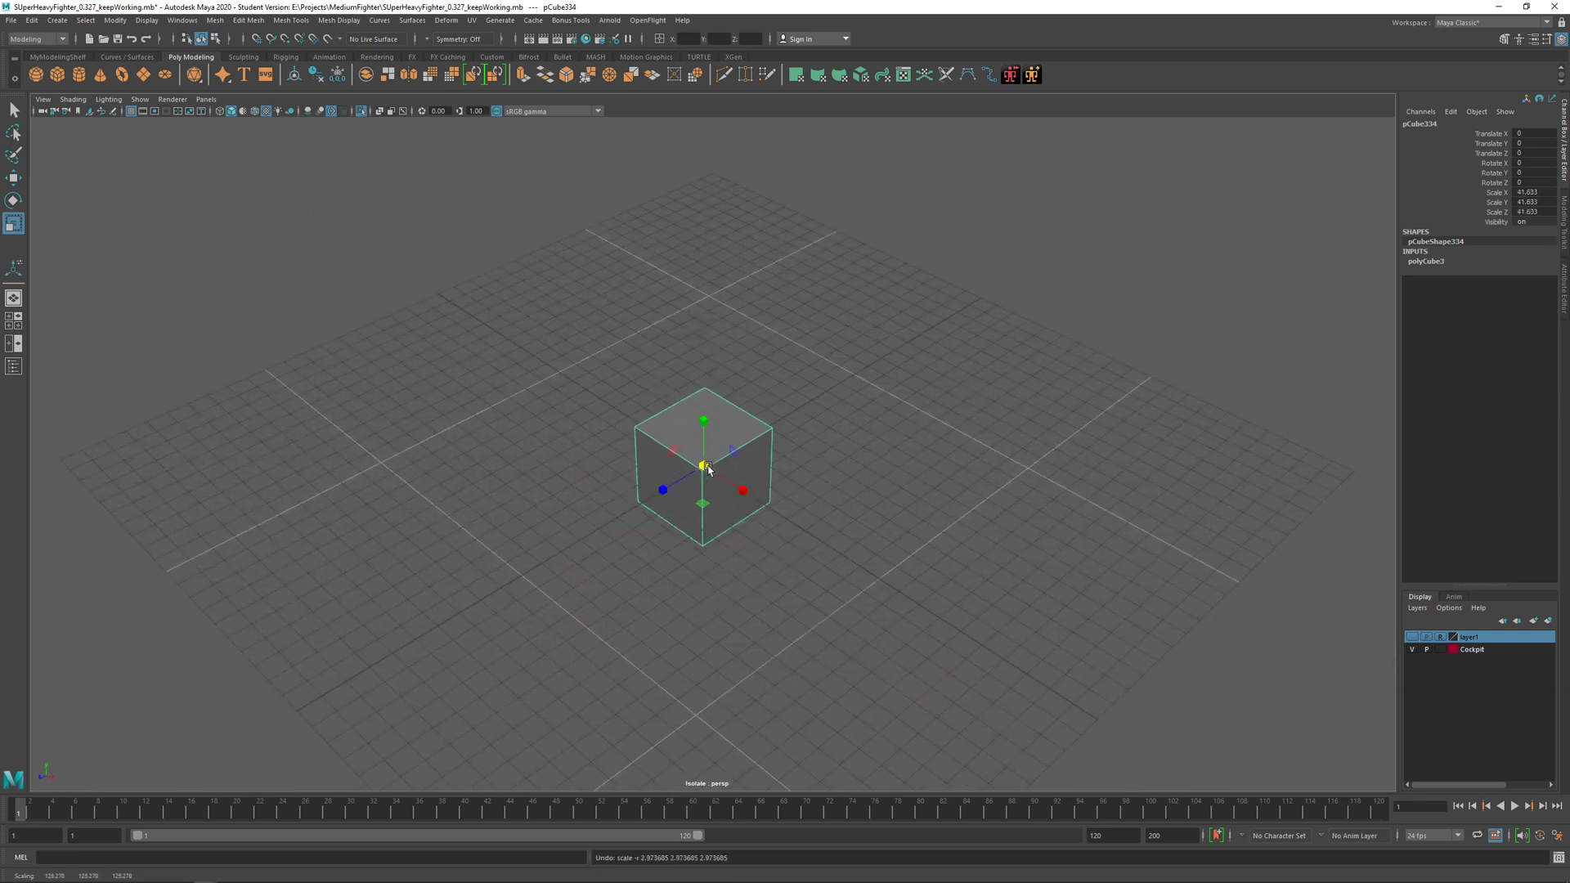
Step: Expand the cube's polyCube creation inputs to show its dimensions and subdivisions
left_click(1435, 261)
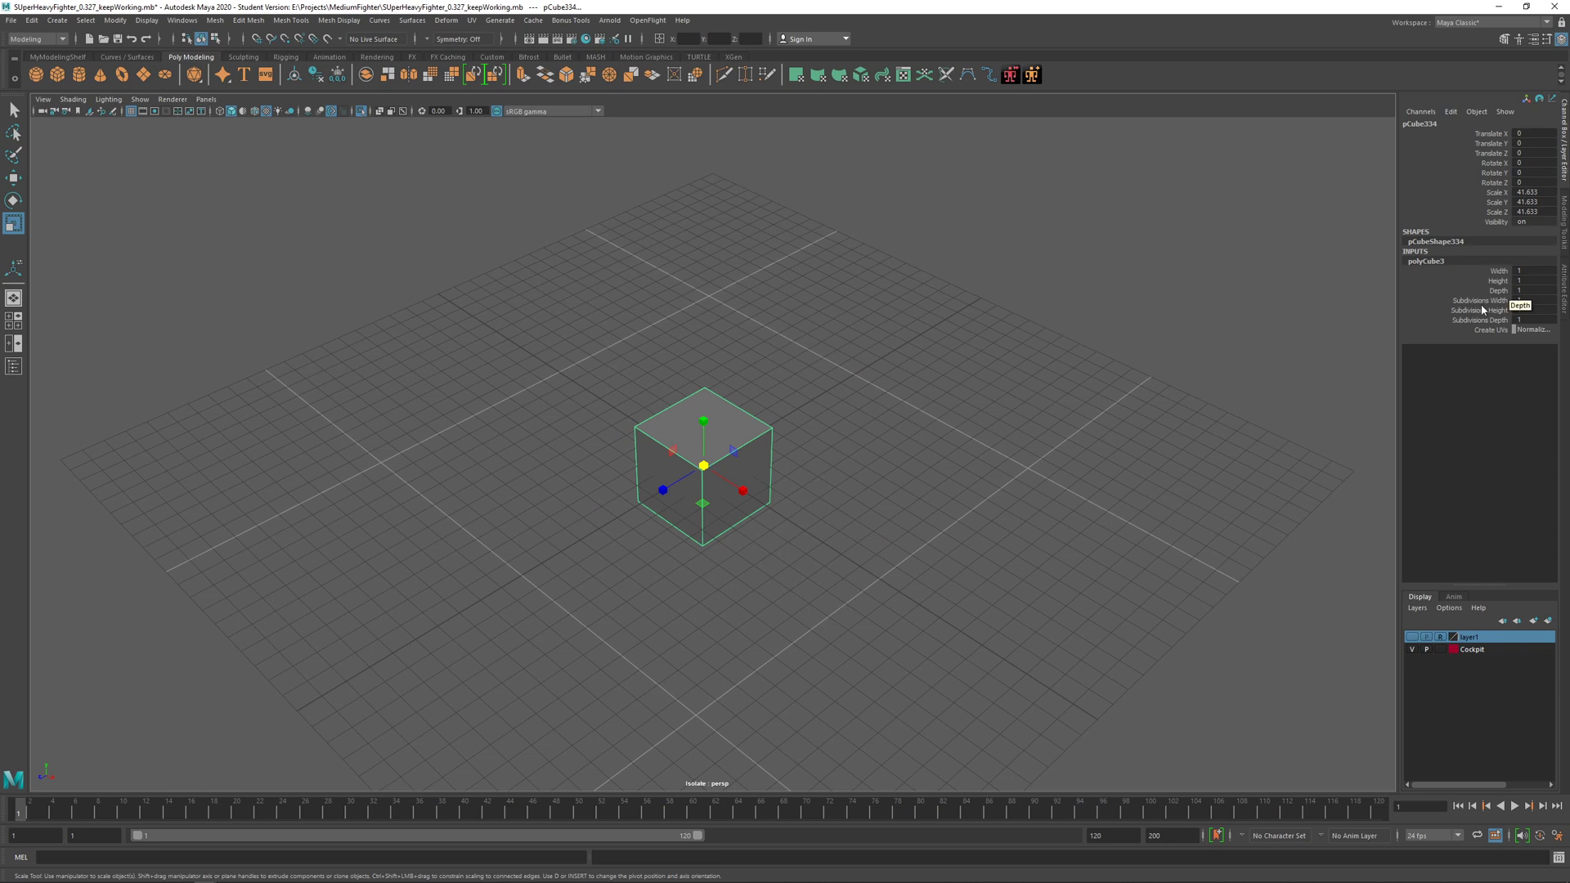
scroll(694, 480, "up", 4)
middle_click_drag(695, 480, 837, 481, "alt")
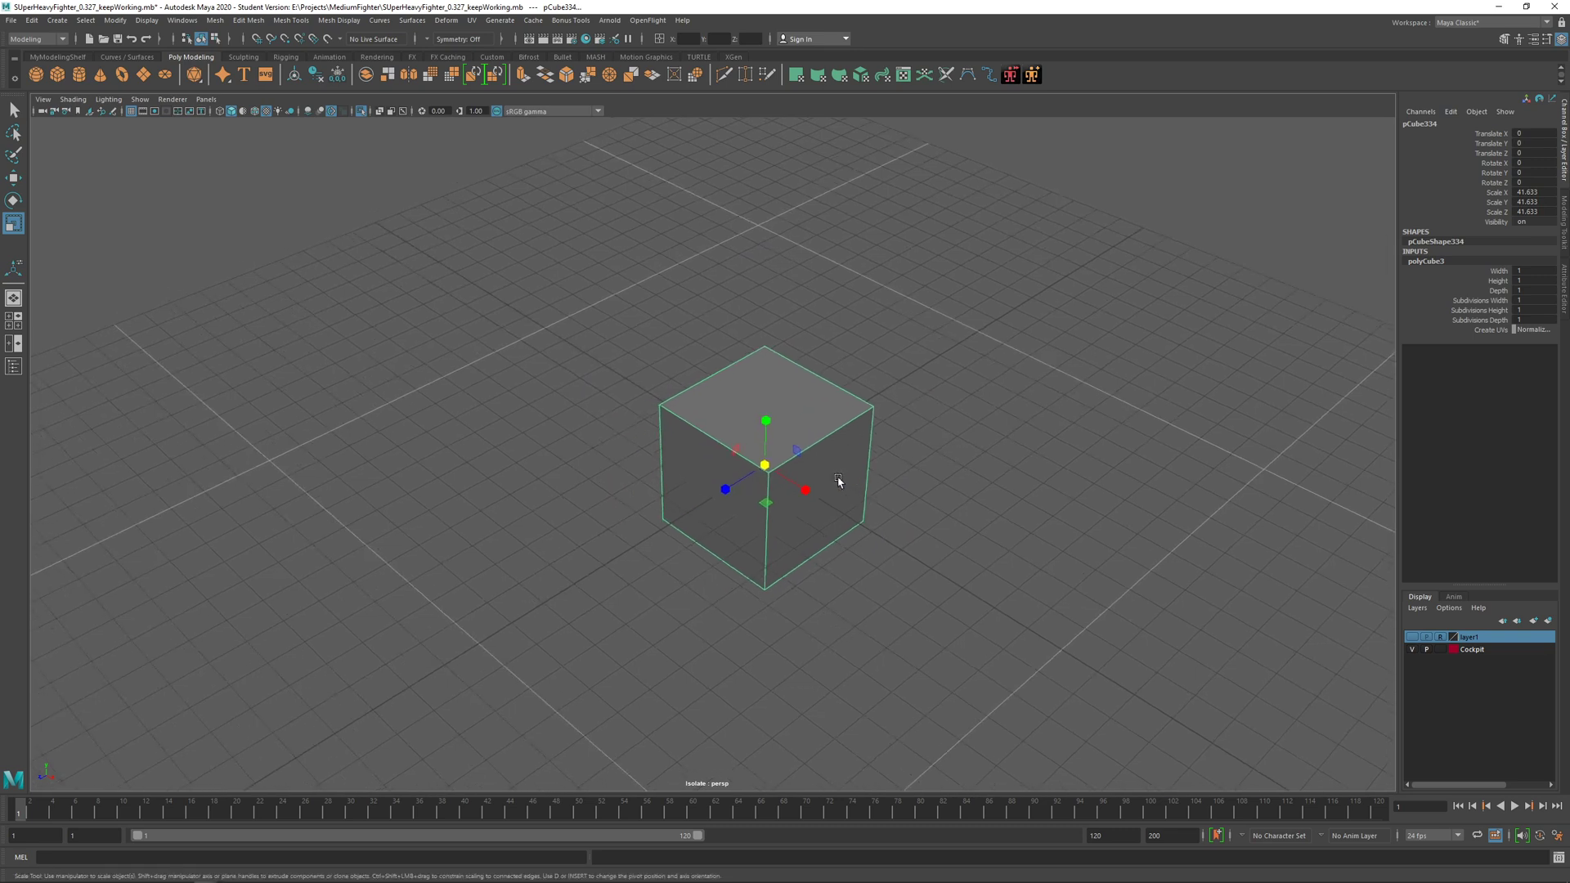
scroll(835, 480, "up", 2)
left_click_drag(833, 479, 845, 470, "alt")
key("ctrl+1")
key("ctrl+1")
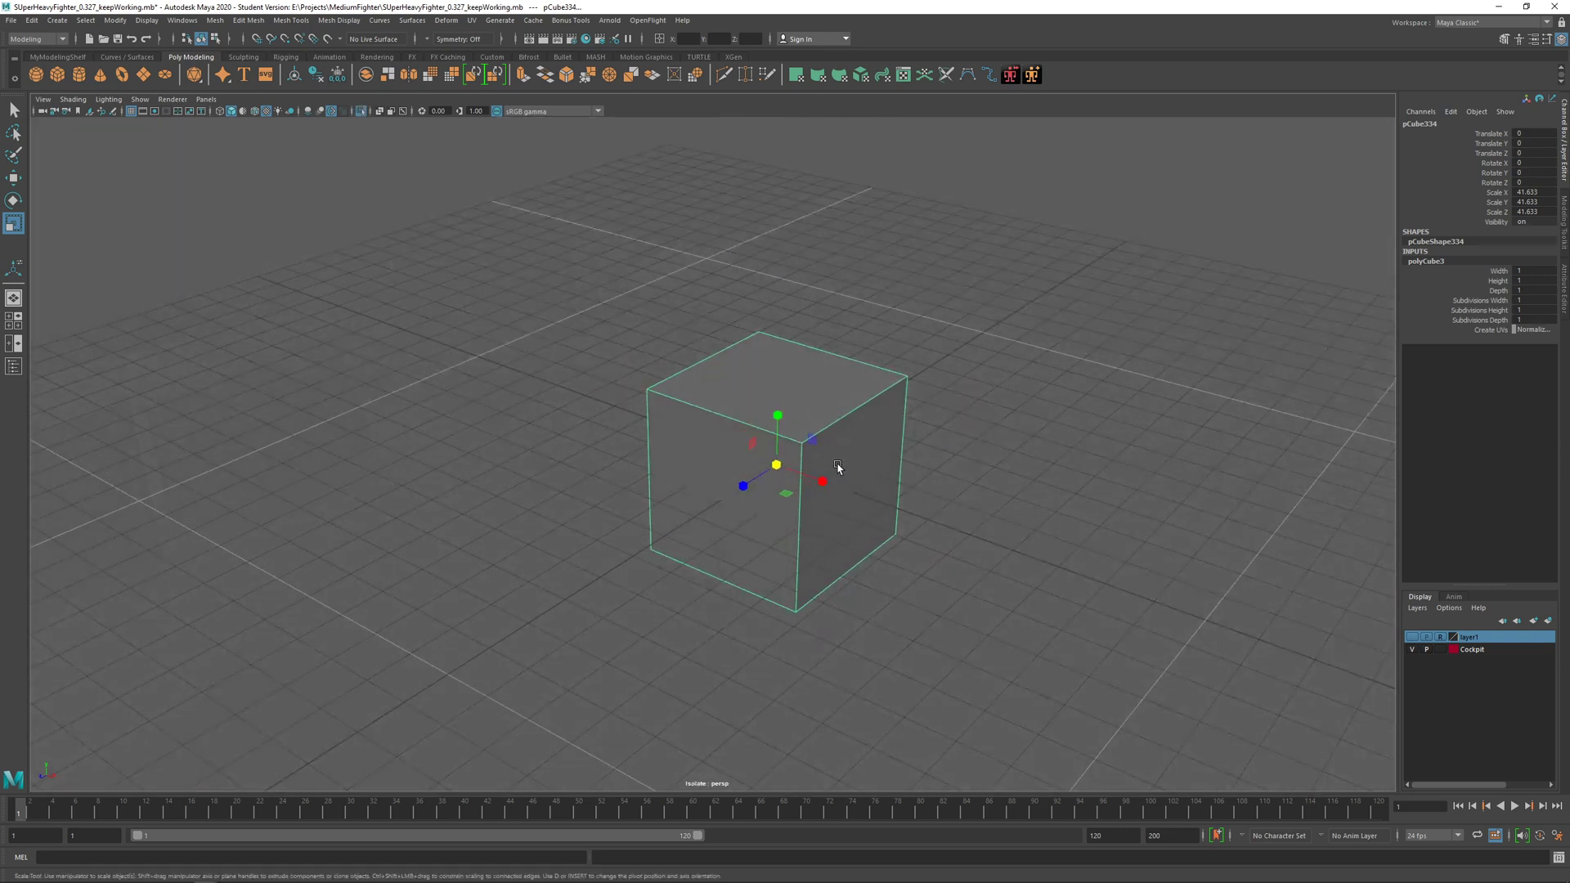
scroll(974, 437, "up", 2)
scroll(1168, 459, "up", 1)
key("f")
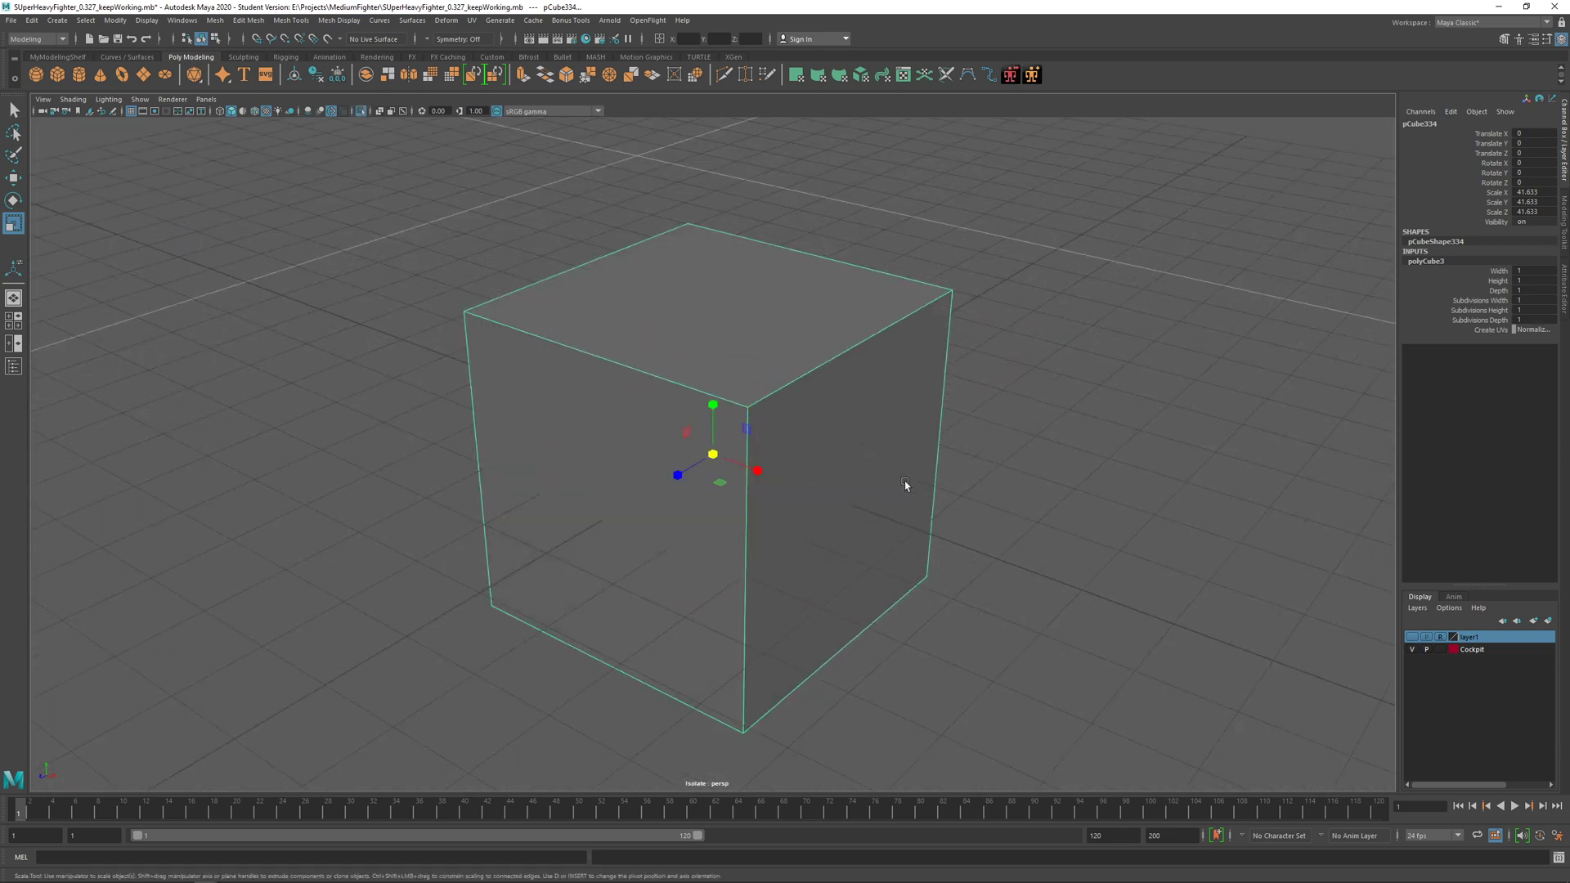
scroll(866, 502, "down", 8)
key("f")
left_click_drag(887, 502, 868, 491, "alt")
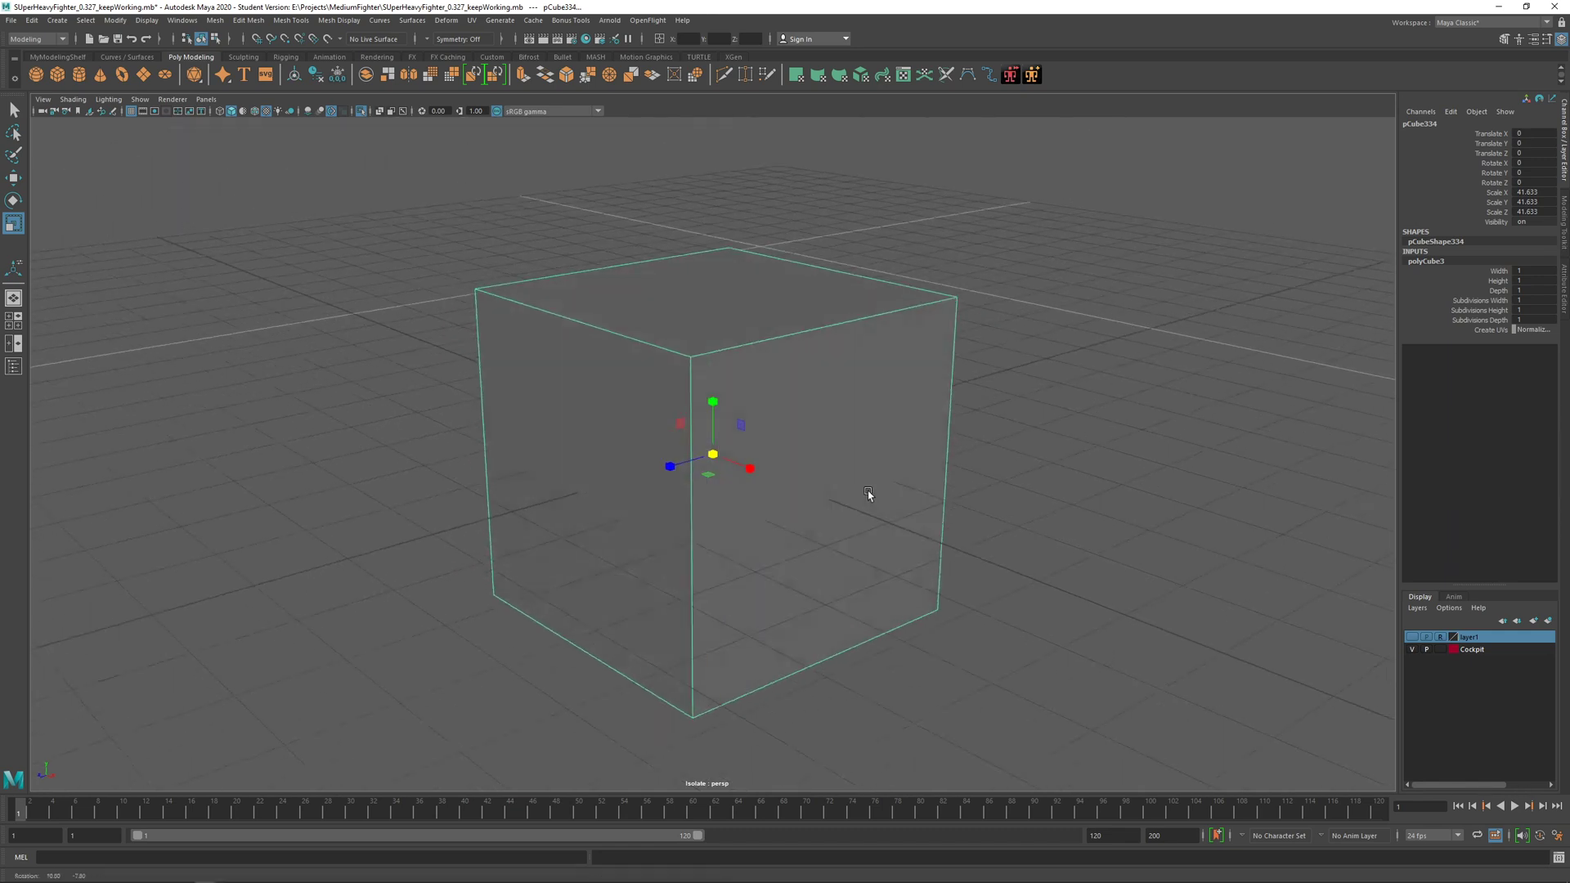
scroll(867, 490, "down", 8)
middle_click_drag(922, 603, 75, 595, "alt")
left_click_drag(790, 563, 743, 522, "alt")
middle_click_drag(743, 522, 384, 543, "alt")
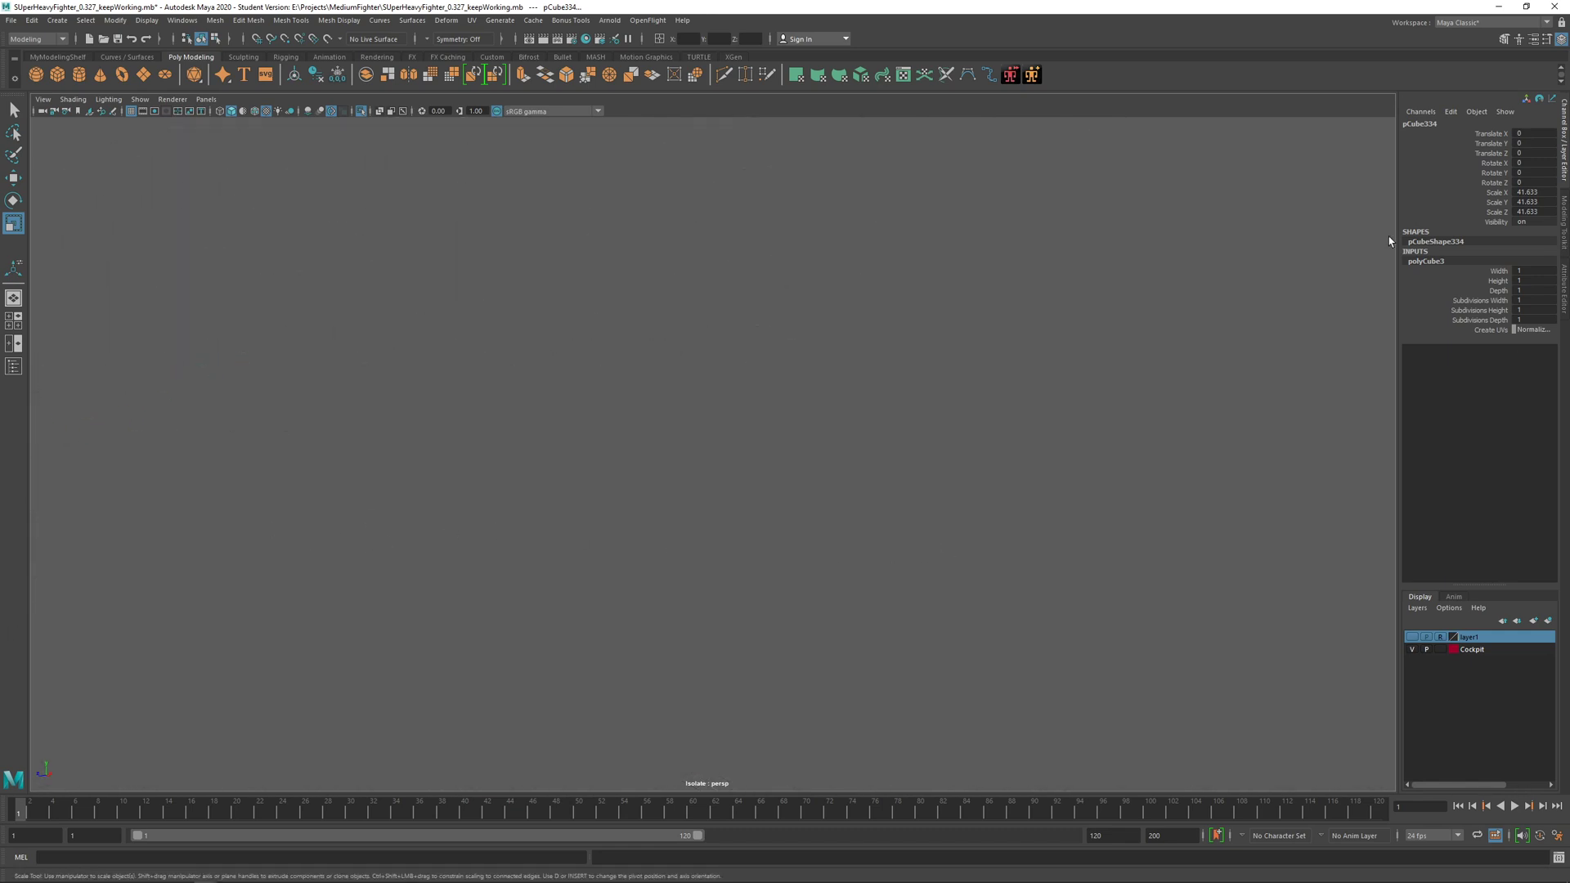
key("f")
left_click_drag(420, 456, 703, 544, "alt")
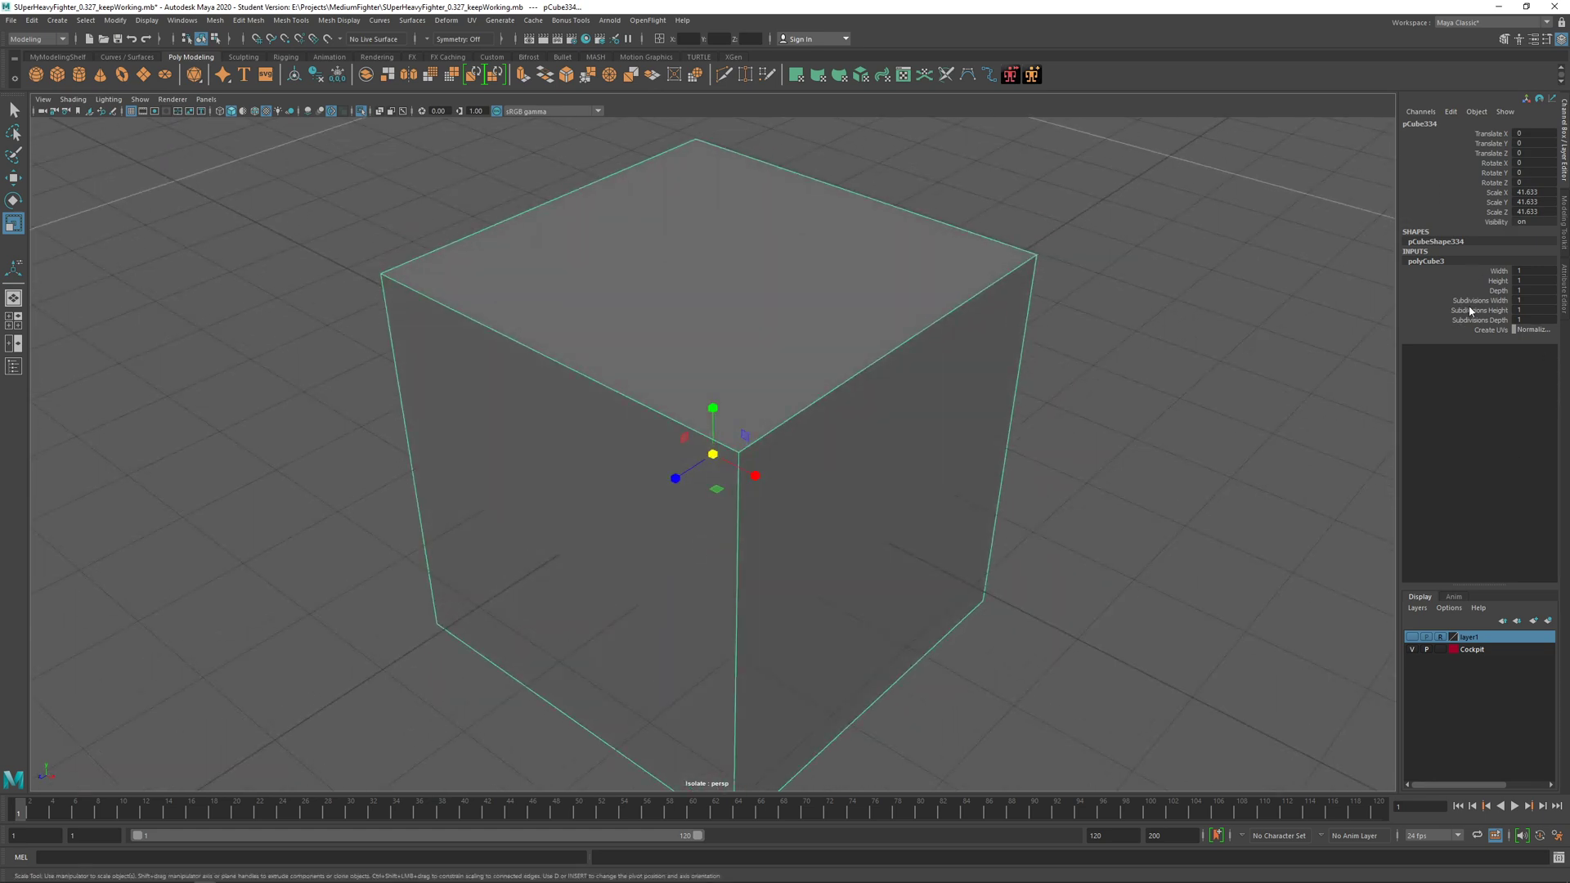
Step: Set the cube's width, height and depth to 70, and bring the ship back into view
mouse_move(1510, 271)
left_mouse_down()
mouse_move(1505, 293)
mouse_move(1523, 285)
left_mouse_up()
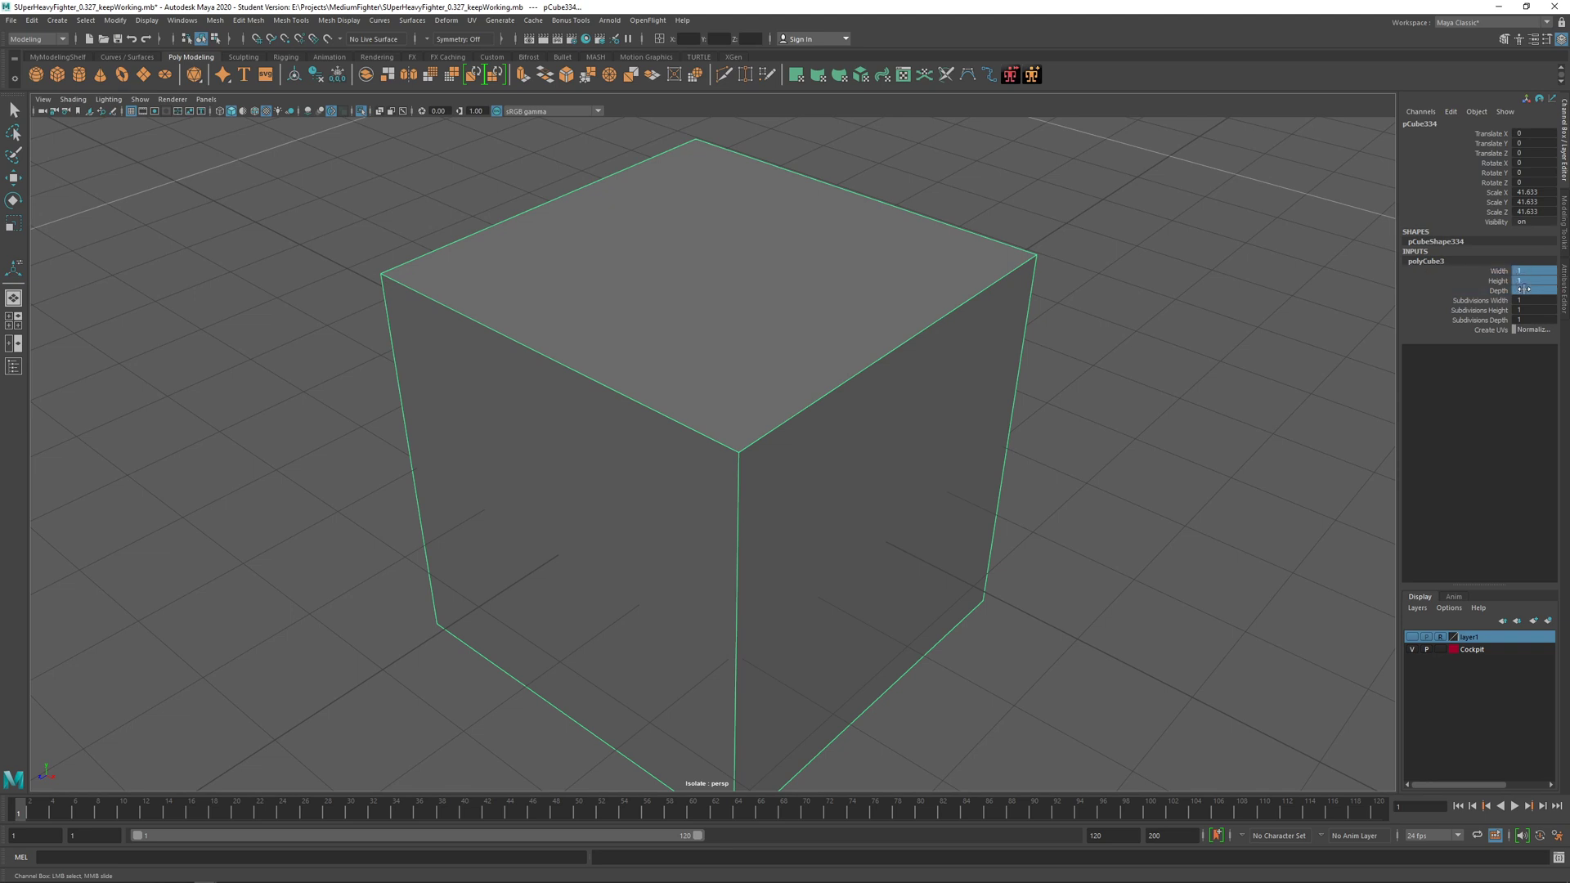
left_click(1523, 289)
key("Return")
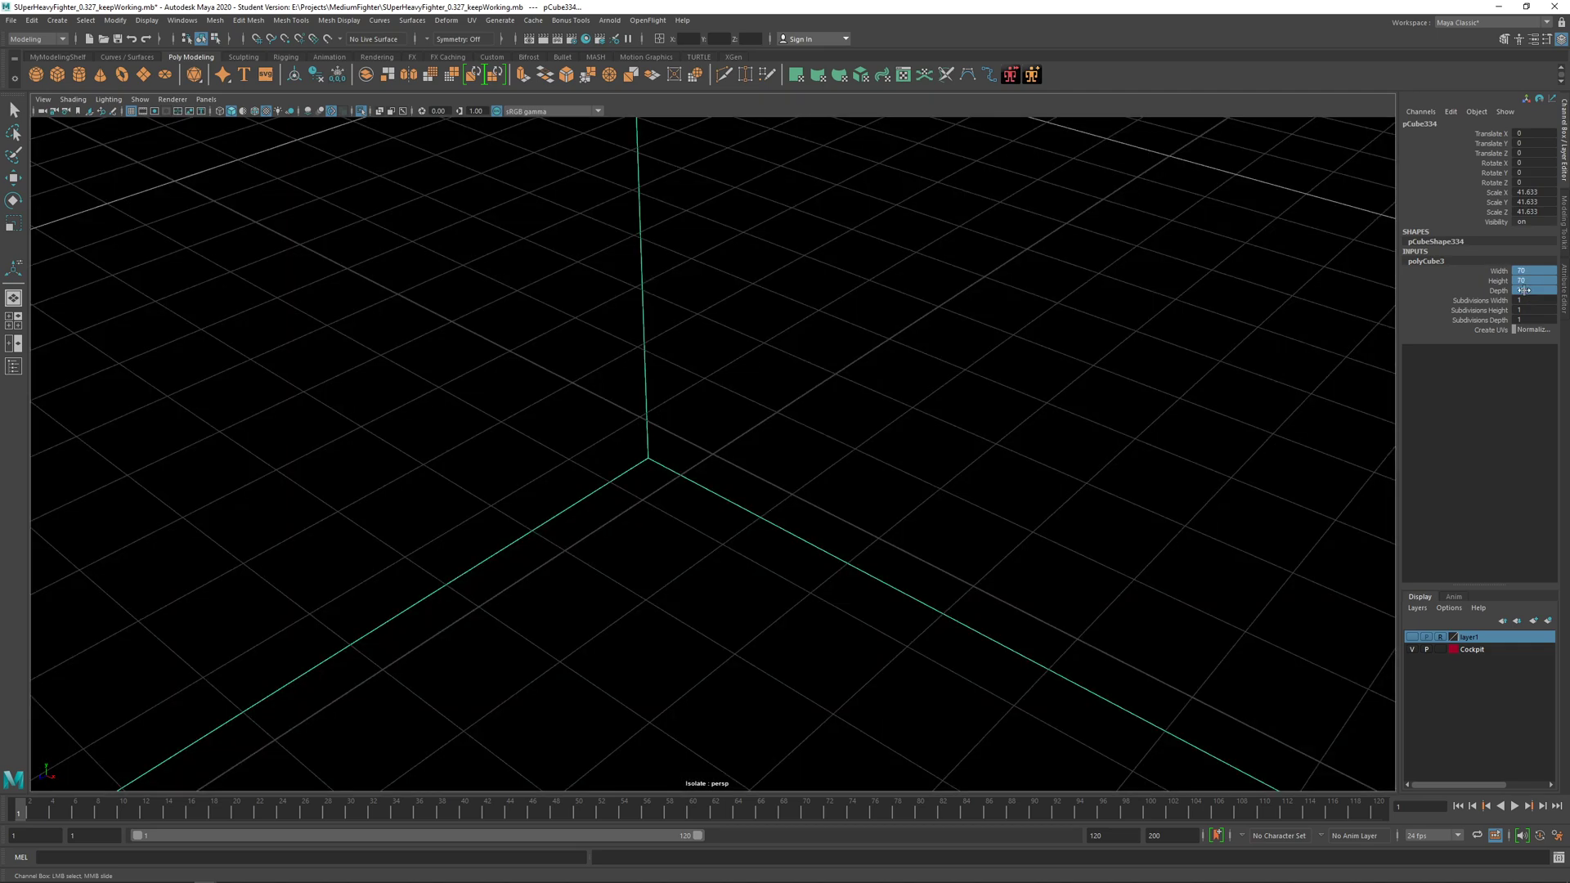
key("f")
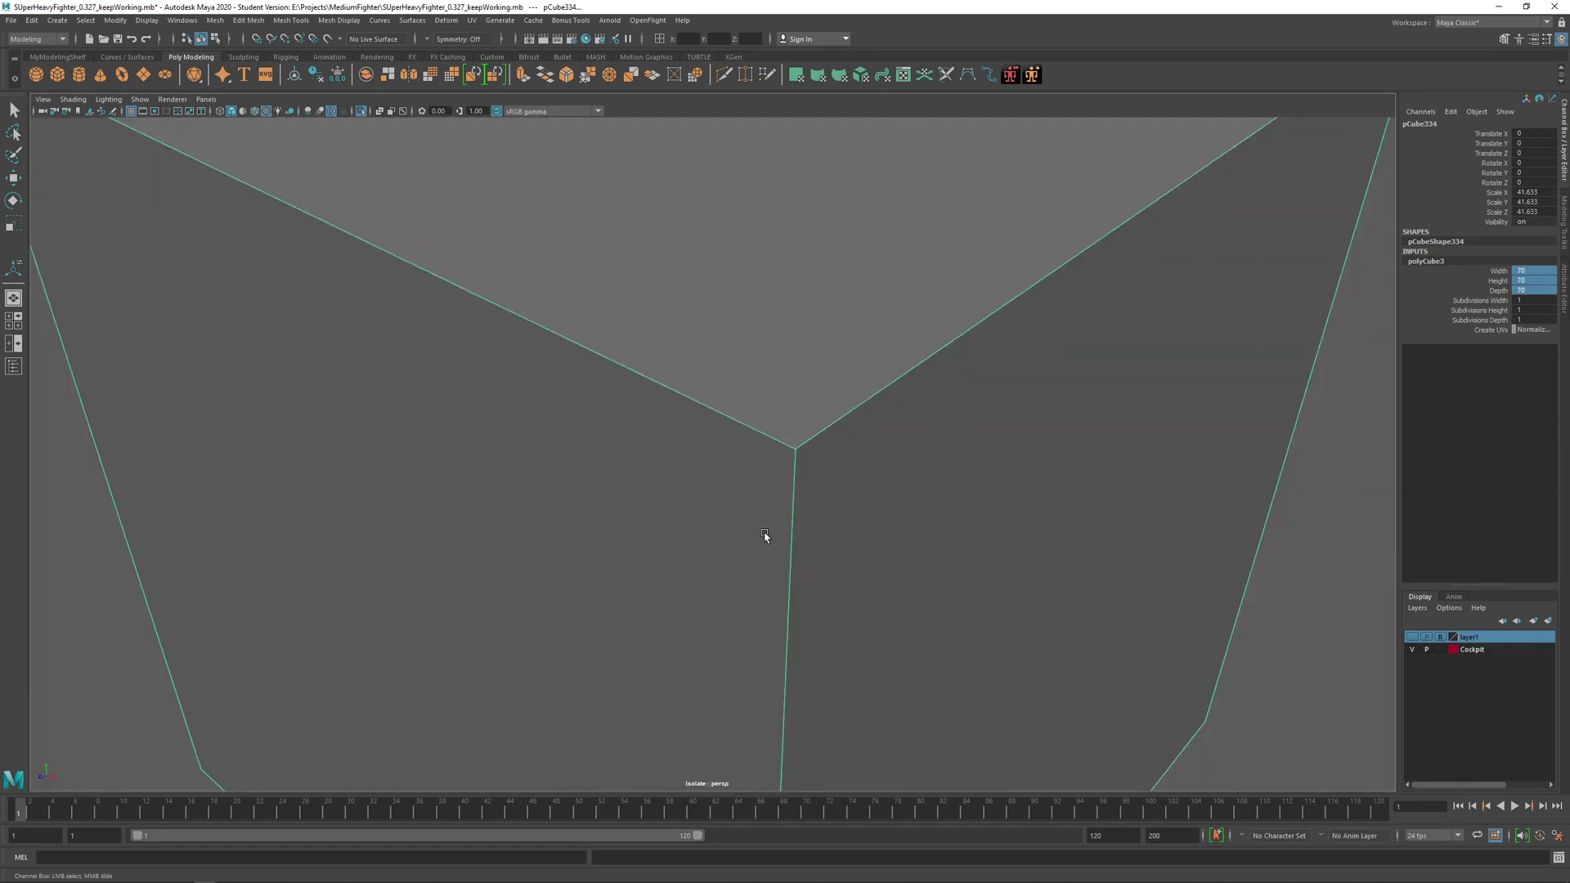
mouse_move(677, 502)
left_mouse_down("alt")
mouse_move(652, 471)
mouse_move(689, 489)
left_mouse_up("alt")
key("ctrl+1")
scroll(690, 489, "up", 4)
scroll(688, 488, "up", 2)
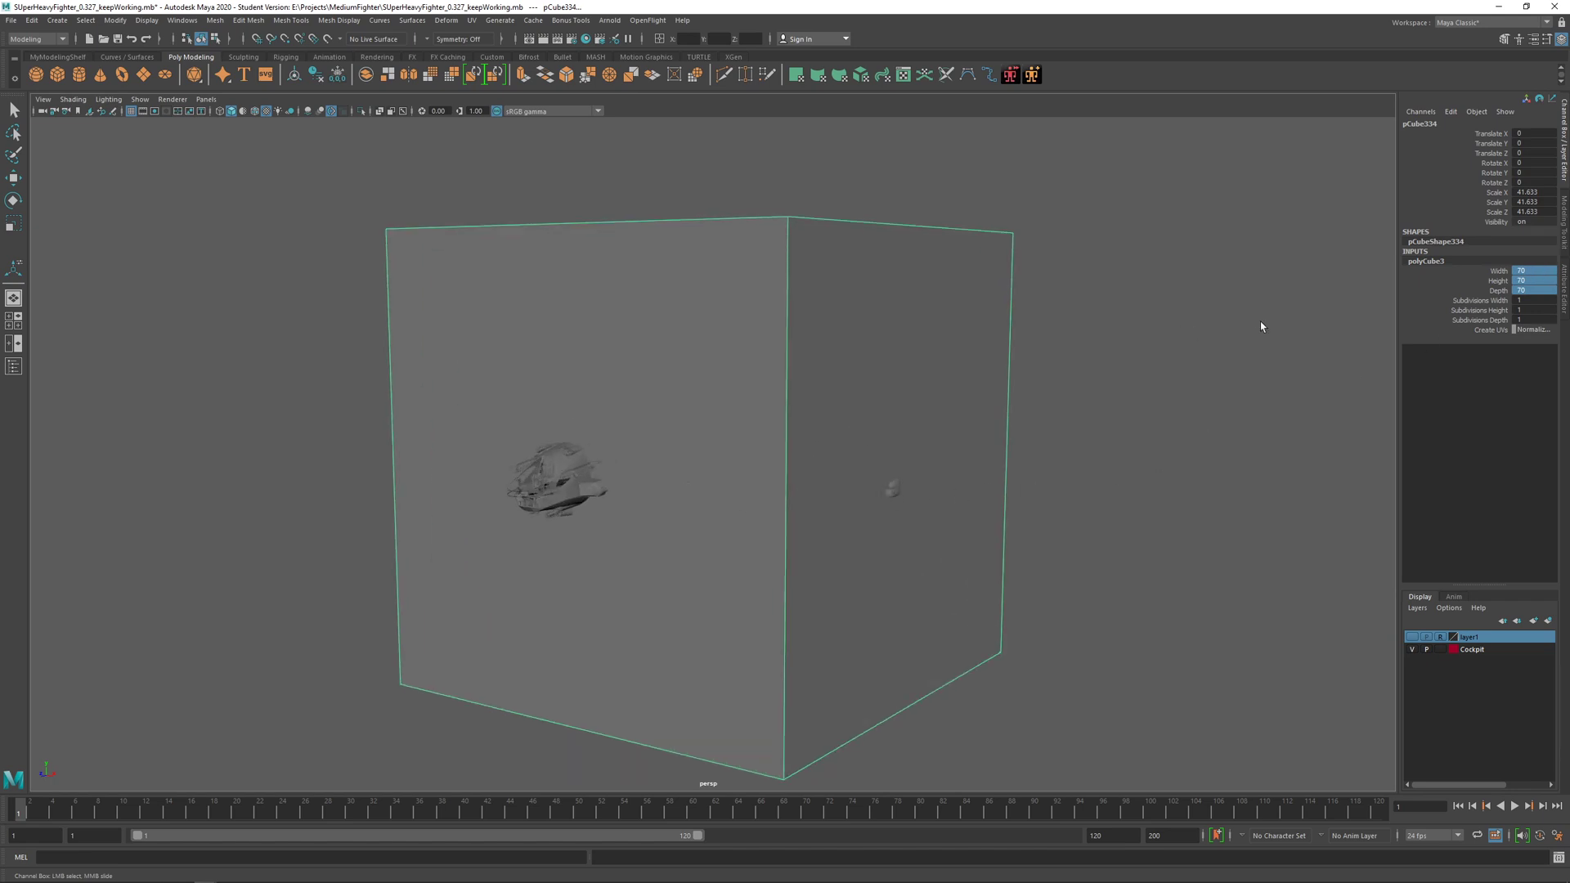
Step: Set the cube's scale to 1 on X, Y and Z, and isolate and frame it
left_click_drag(1535, 190, 1535, 211)
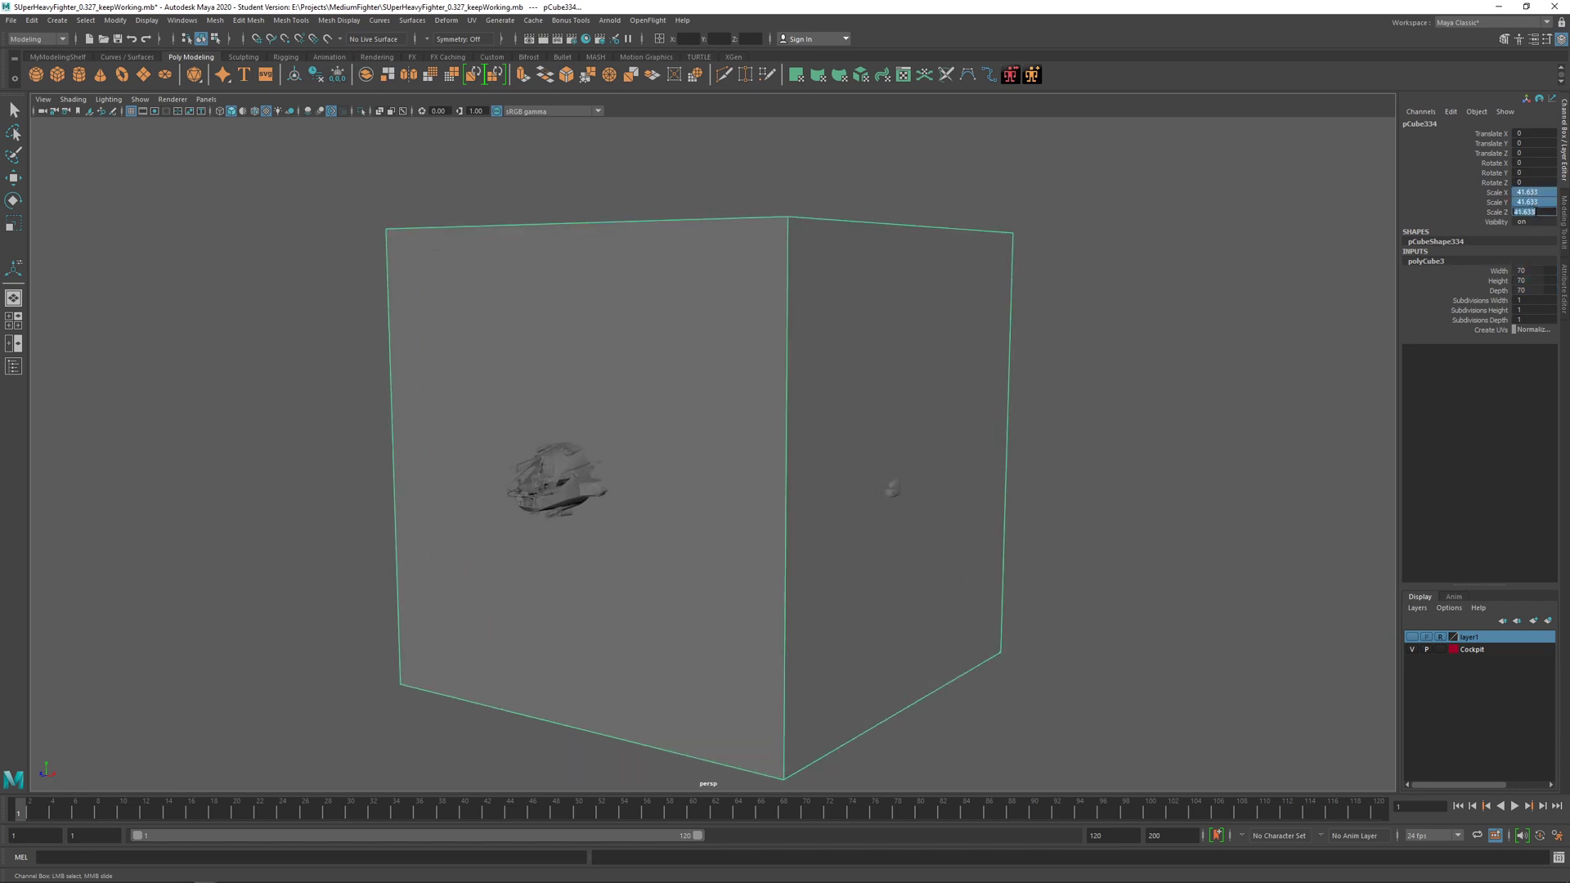
key("Return")
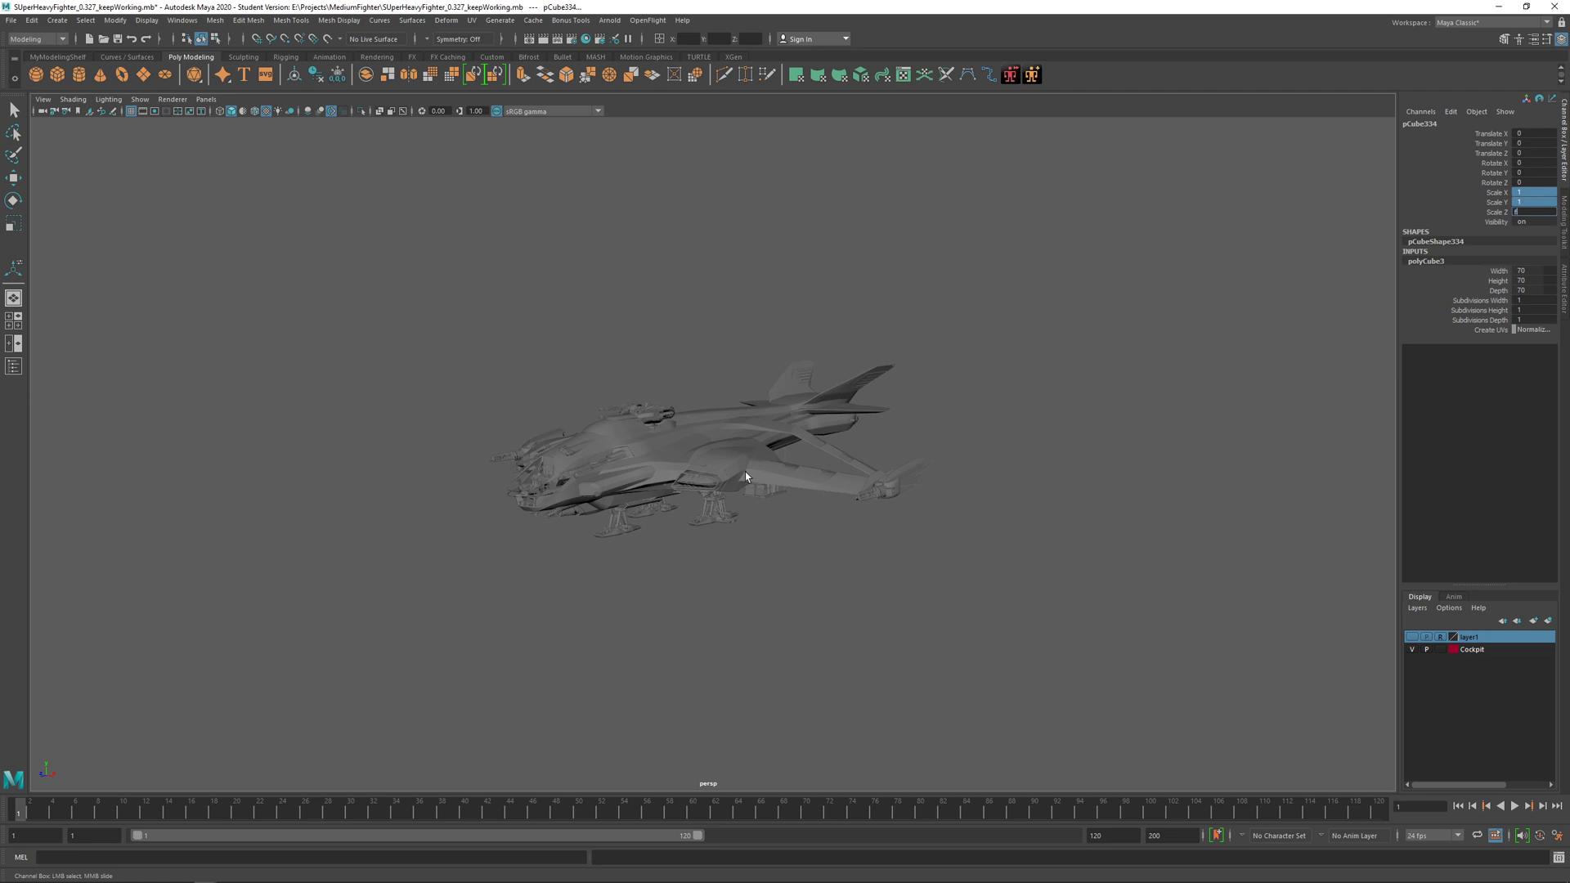
left_click_drag(744, 474, 691, 526, "alt")
key("f")
key("ctrl+1")
scroll(783, 488, "down", 3)
scroll(783, 487, "down", 3)
scroll(690, 526, "up", 3)
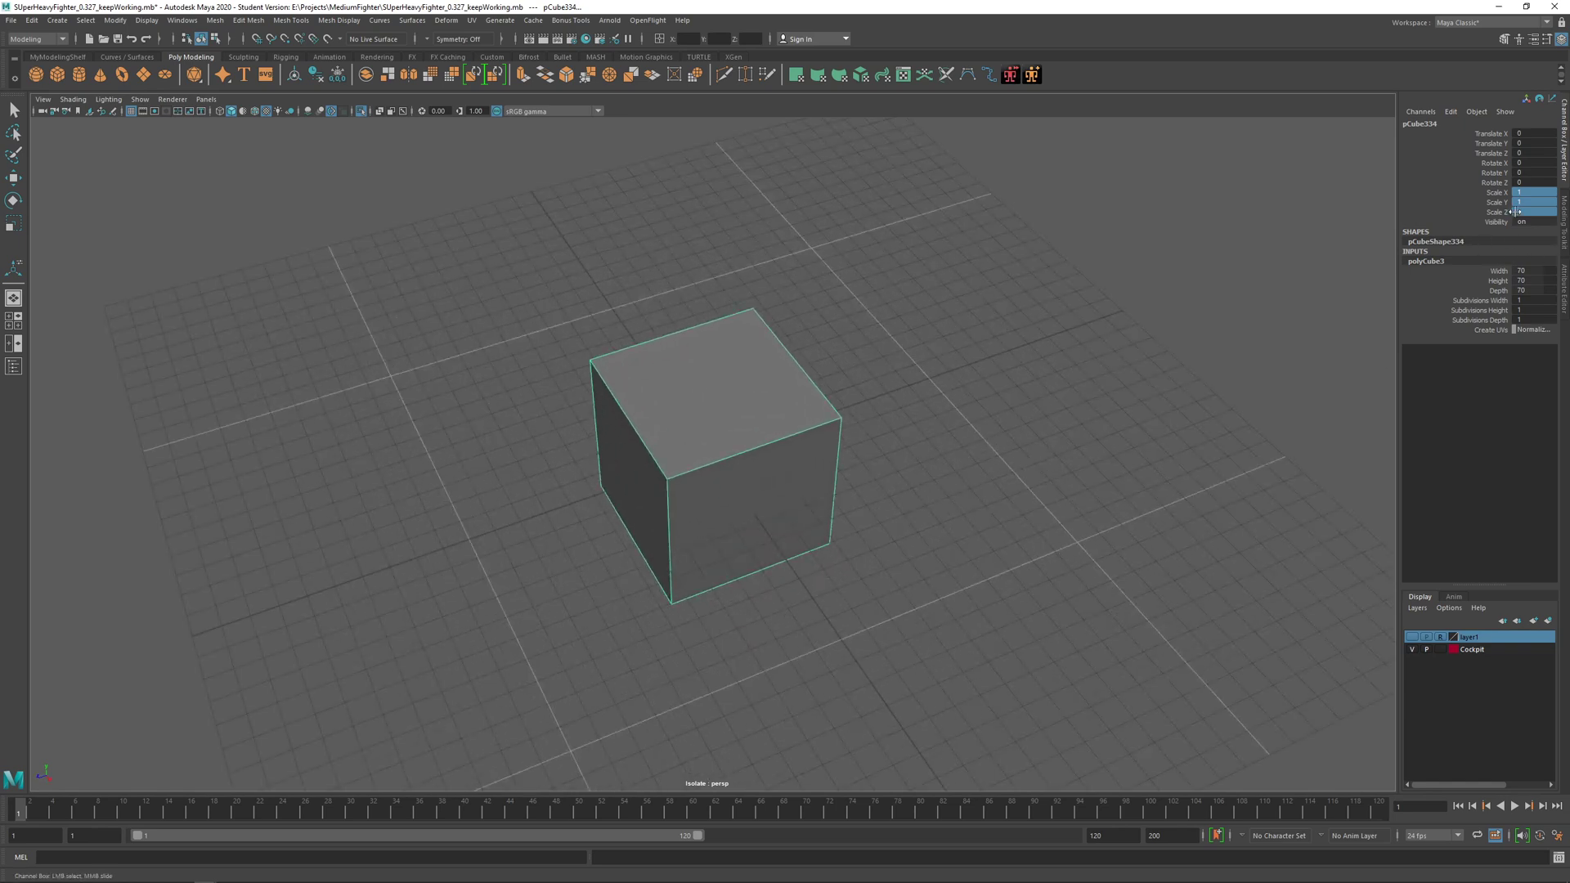
Step: Try reducing the cube's depth input interactively to 52.4, and undo the change
left_click_drag(1502, 199, 1502, 214)
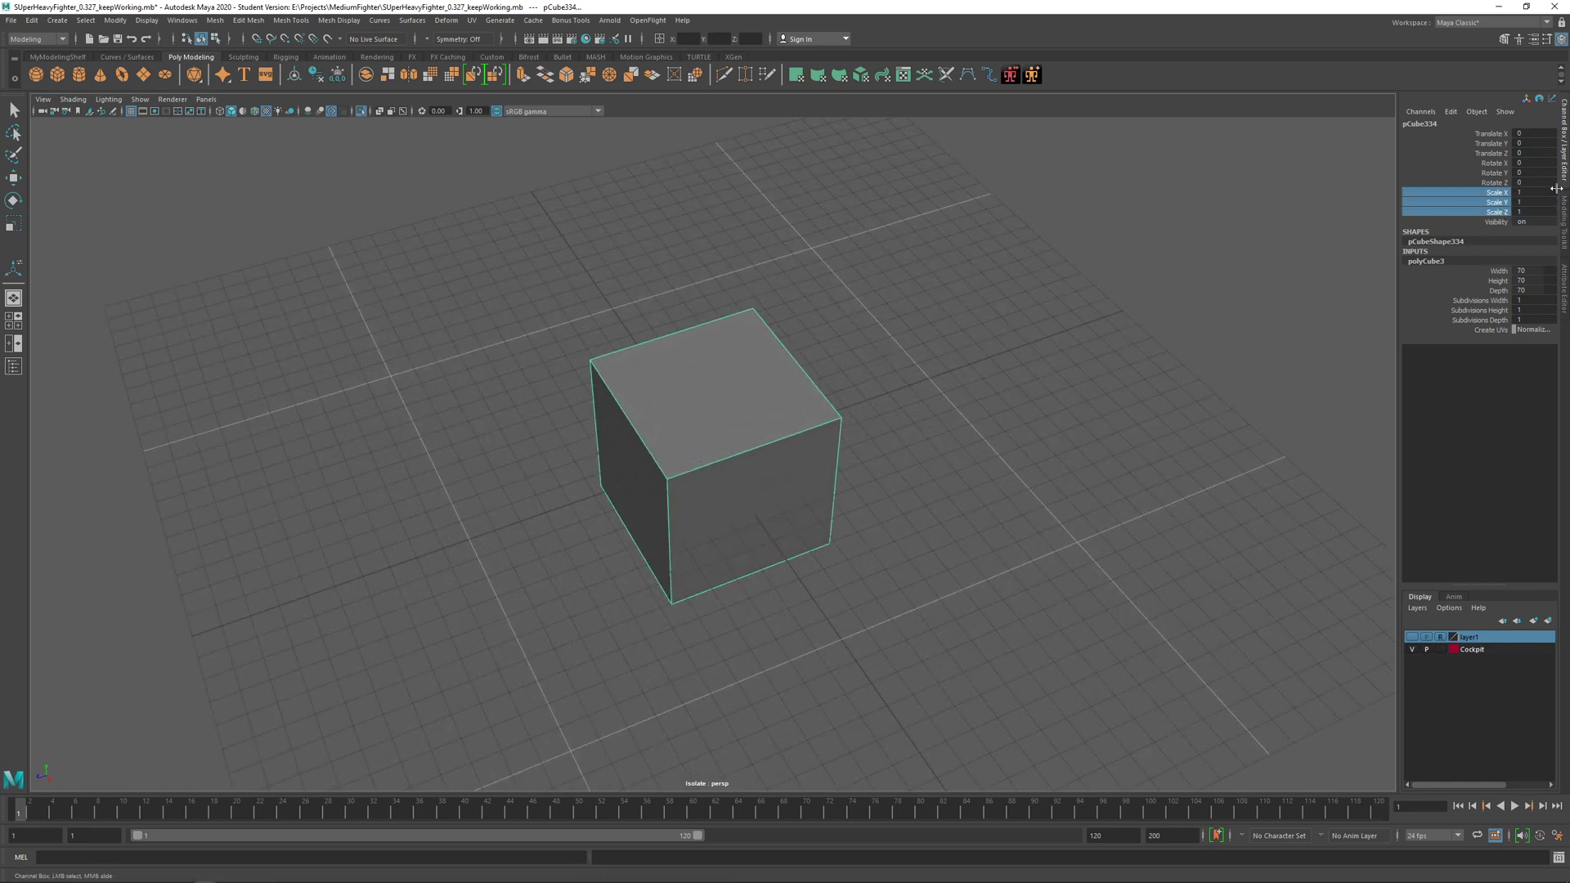
left_click_drag(1503, 271, 1504, 291)
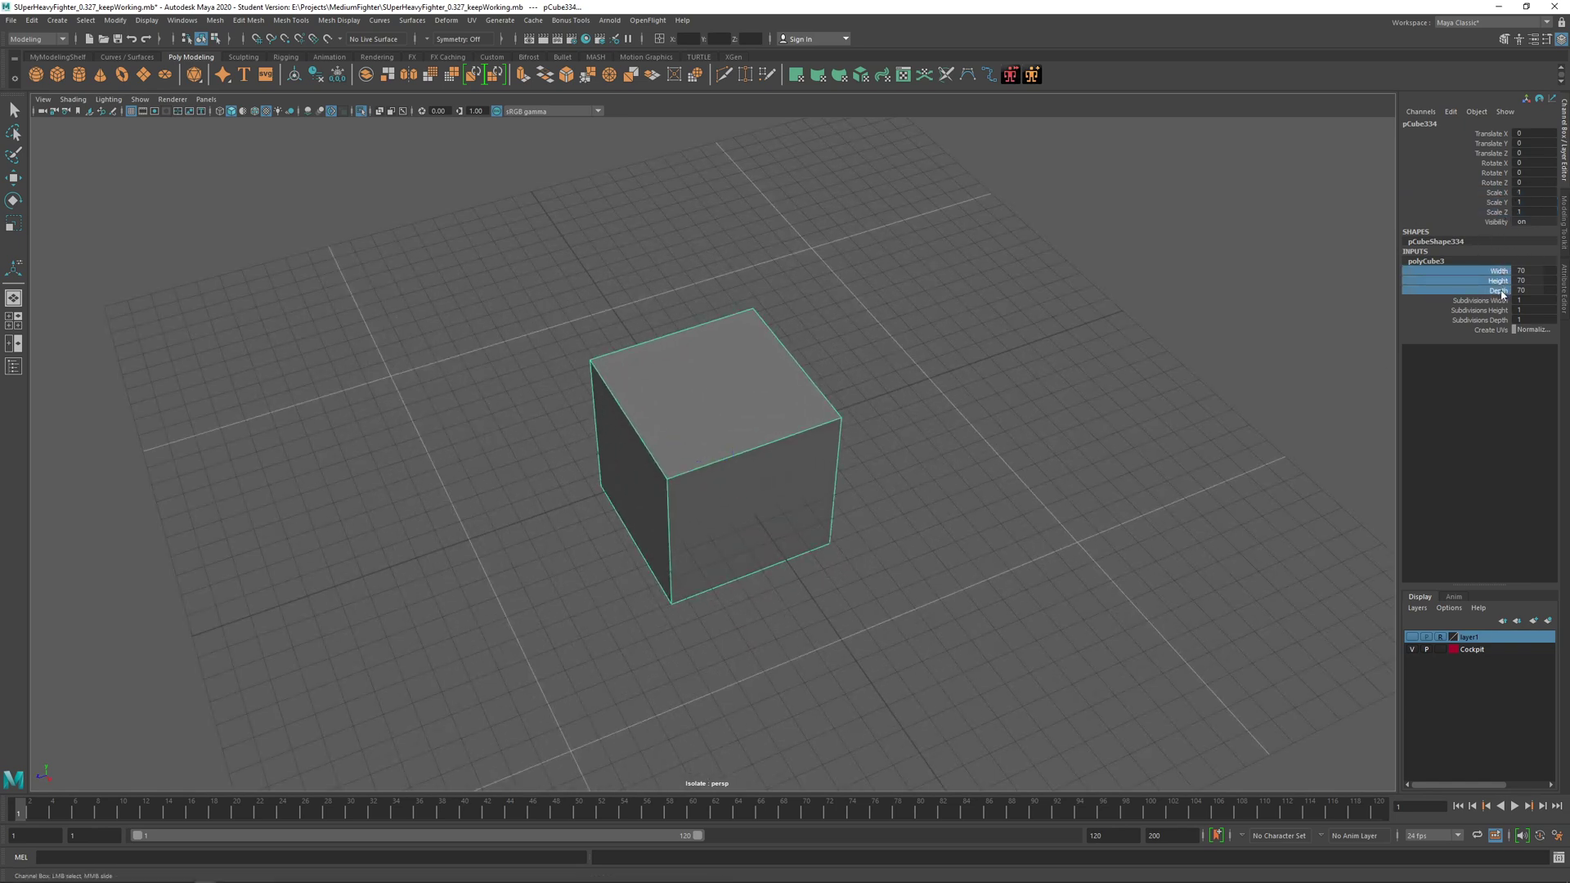
left_click_drag(1063, 352, 752, 397, "alt")
scroll(817, 369, "up", 3)
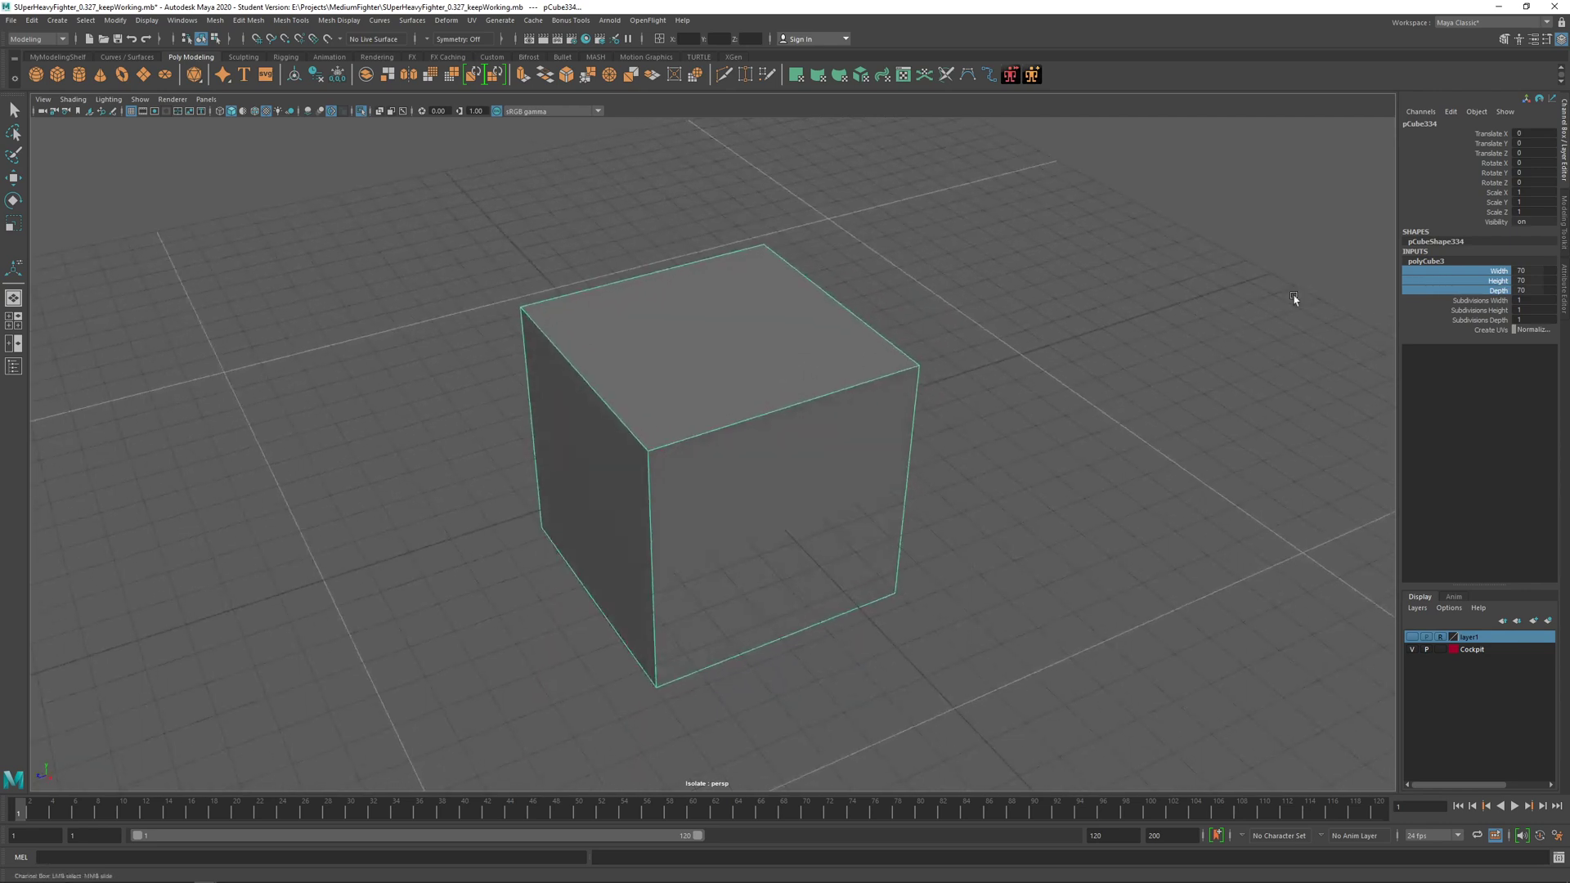
left_click(1501, 292)
middle_click_drag(1080, 372, 968, 390)
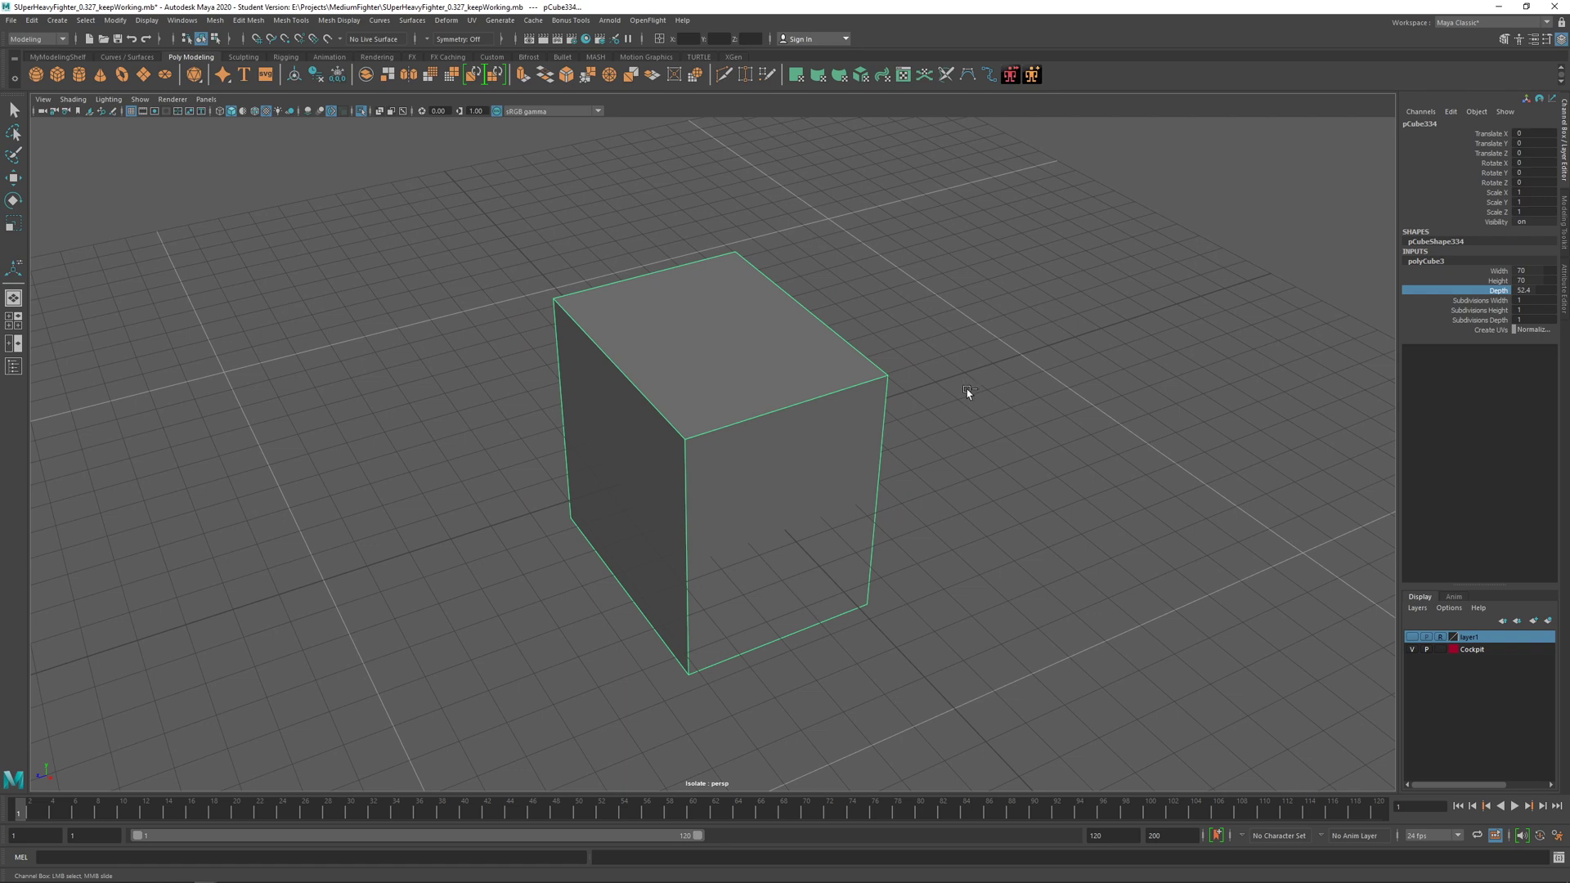
key("ctrl+z")
left_click_drag(820, 399, 848, 378, "alt")
middle_click_drag(714, 494, 735, 444, "alt")
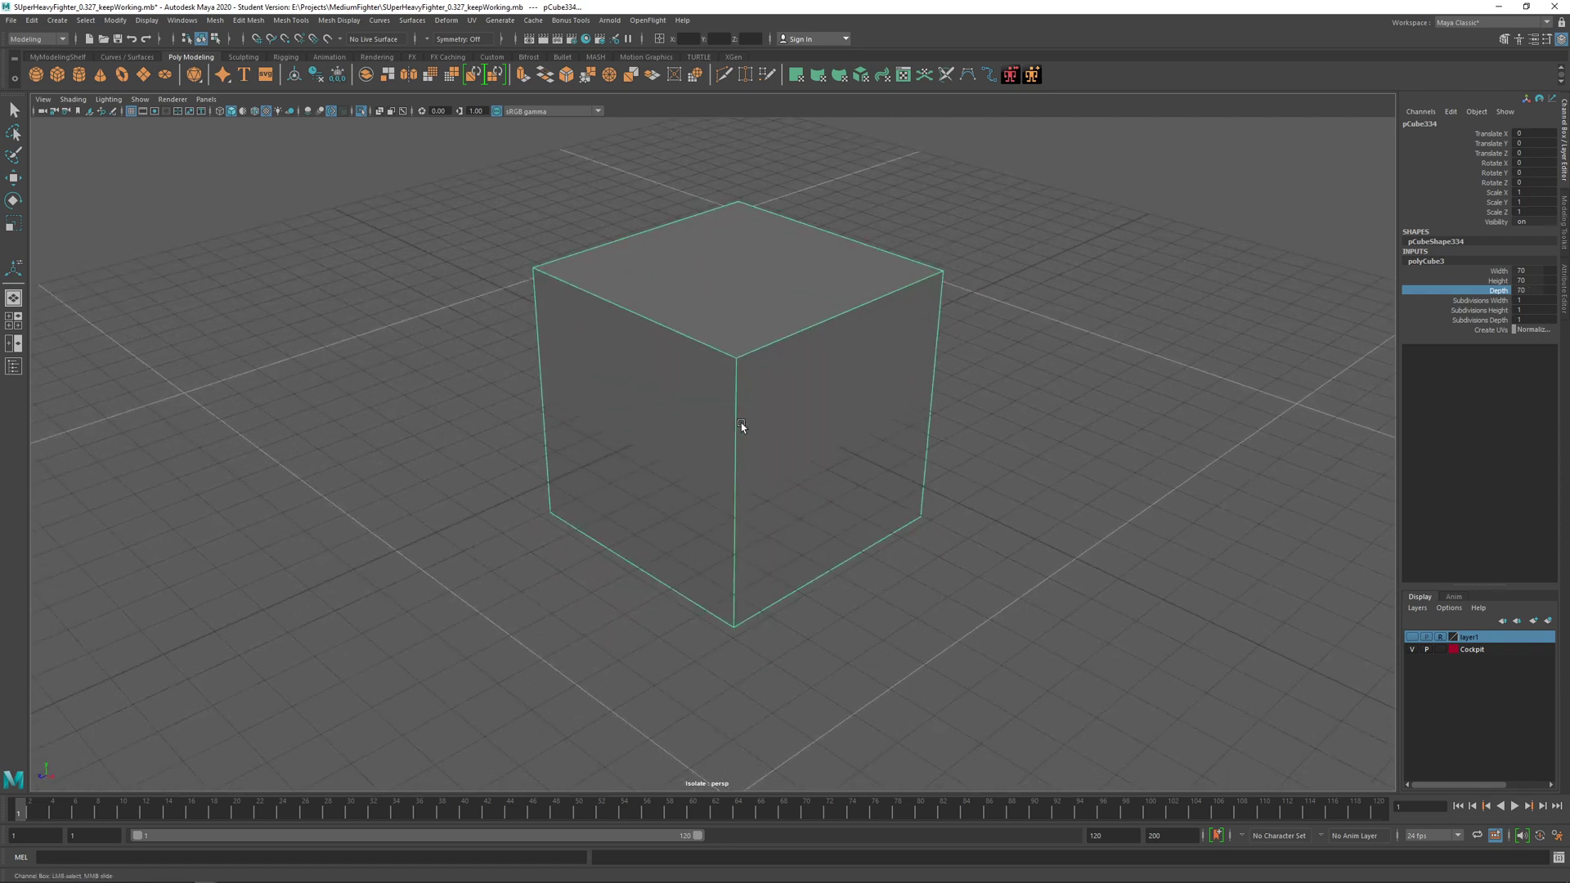
Step: Try the Multi-Cut tool at the cube's front upper corner, and return to object mode
left_click_drag(742, 426, 757, 382, "alt")
right_click(759, 380, "shift")
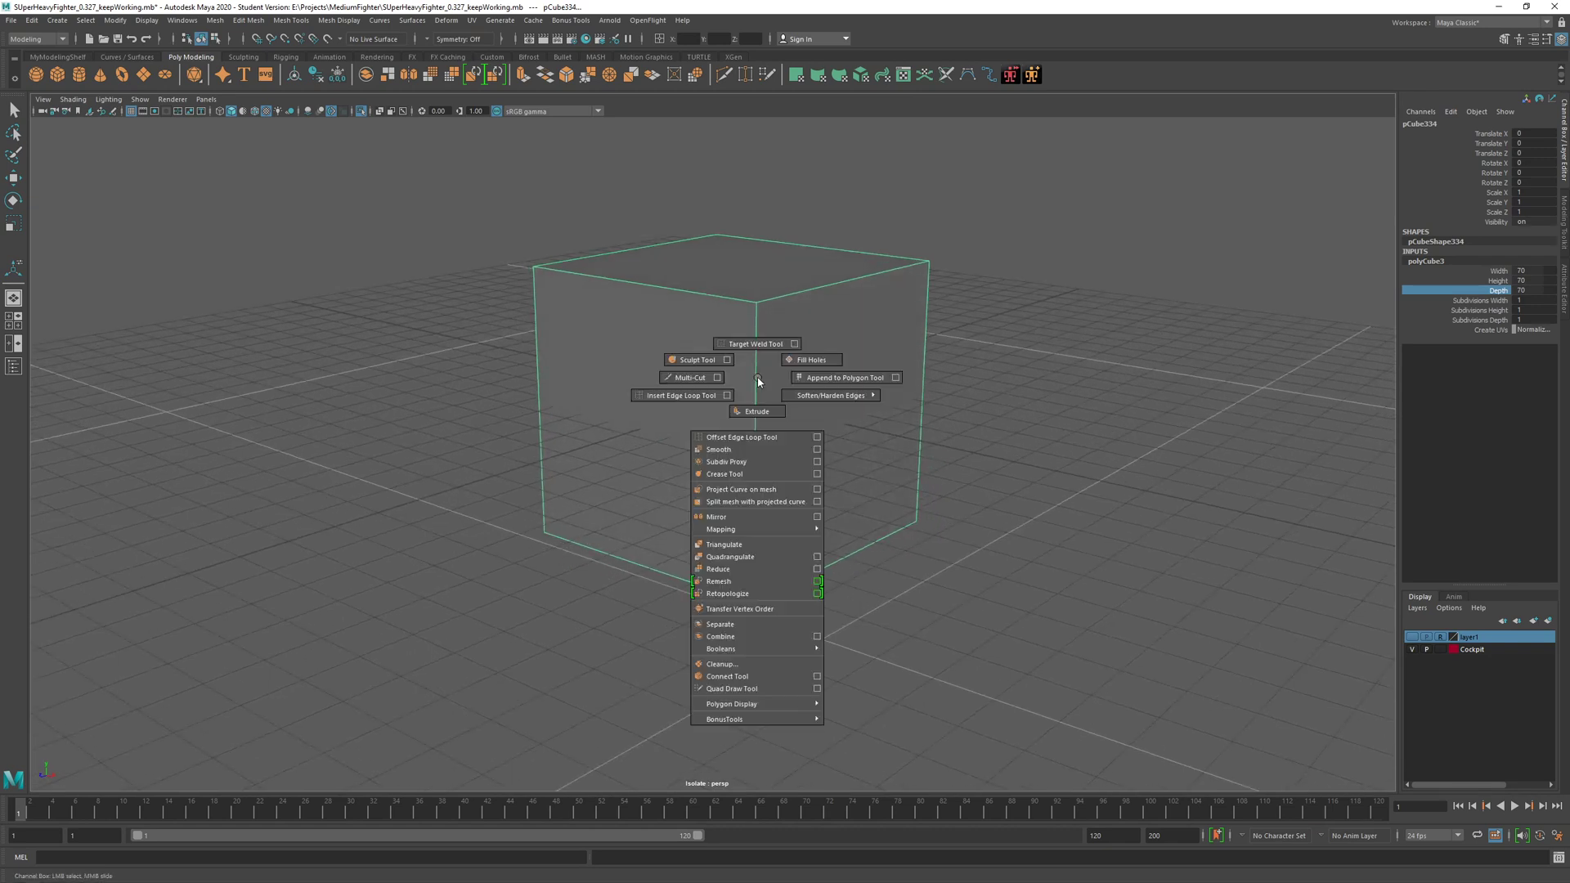
right_click_drag(758, 382, 712, 381, "shift")
left_click(757, 304)
key("q")
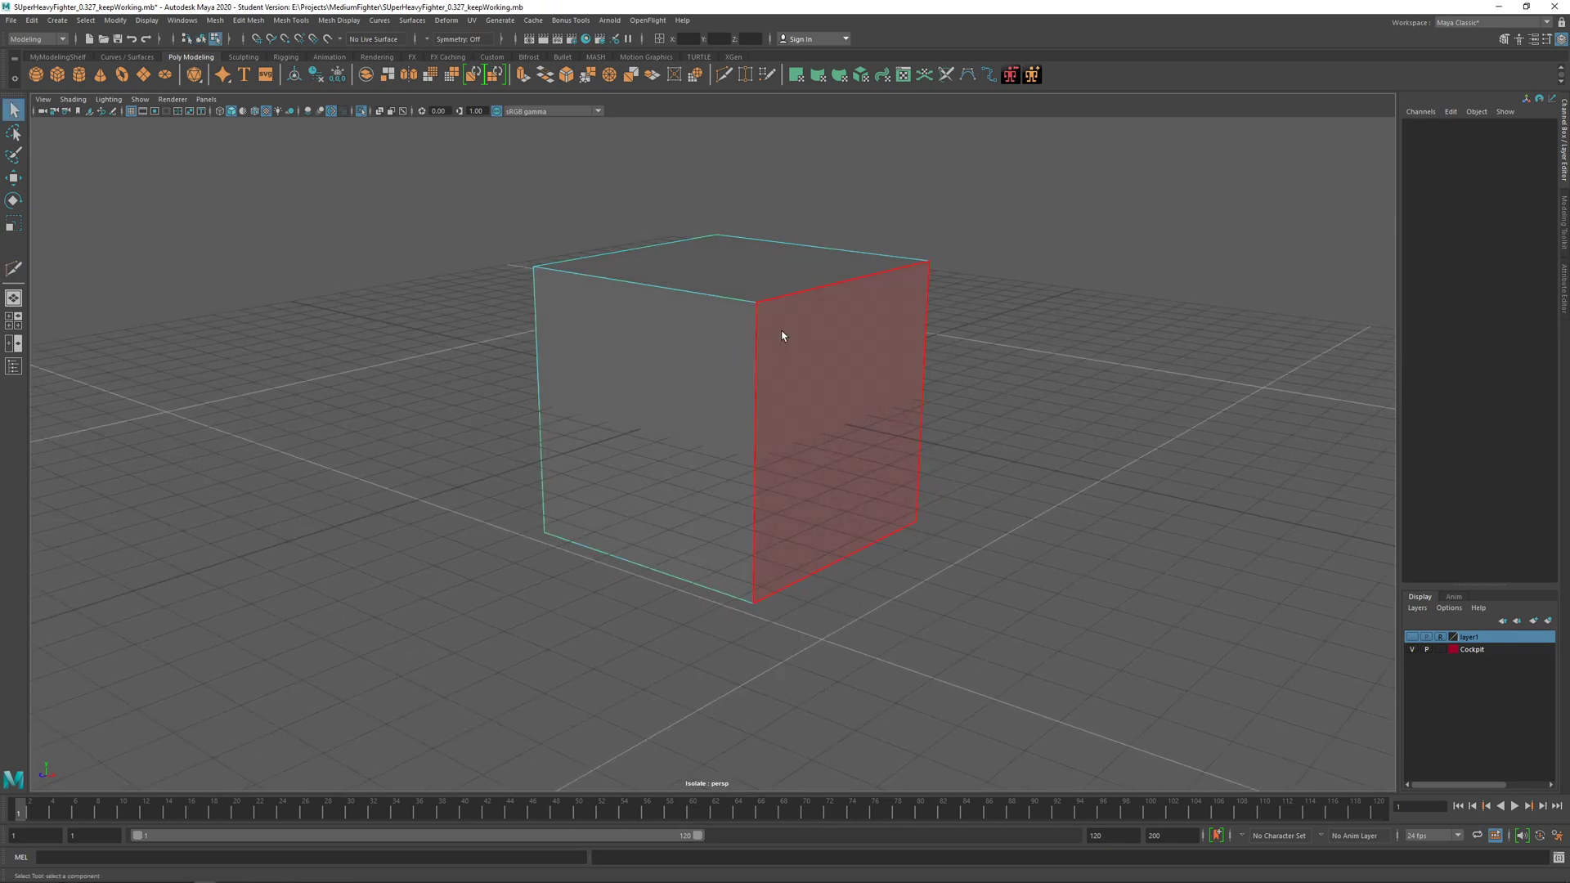
key("F8")
left_click_drag(782, 336, 764, 396, "alt")
right_click(776, 360)
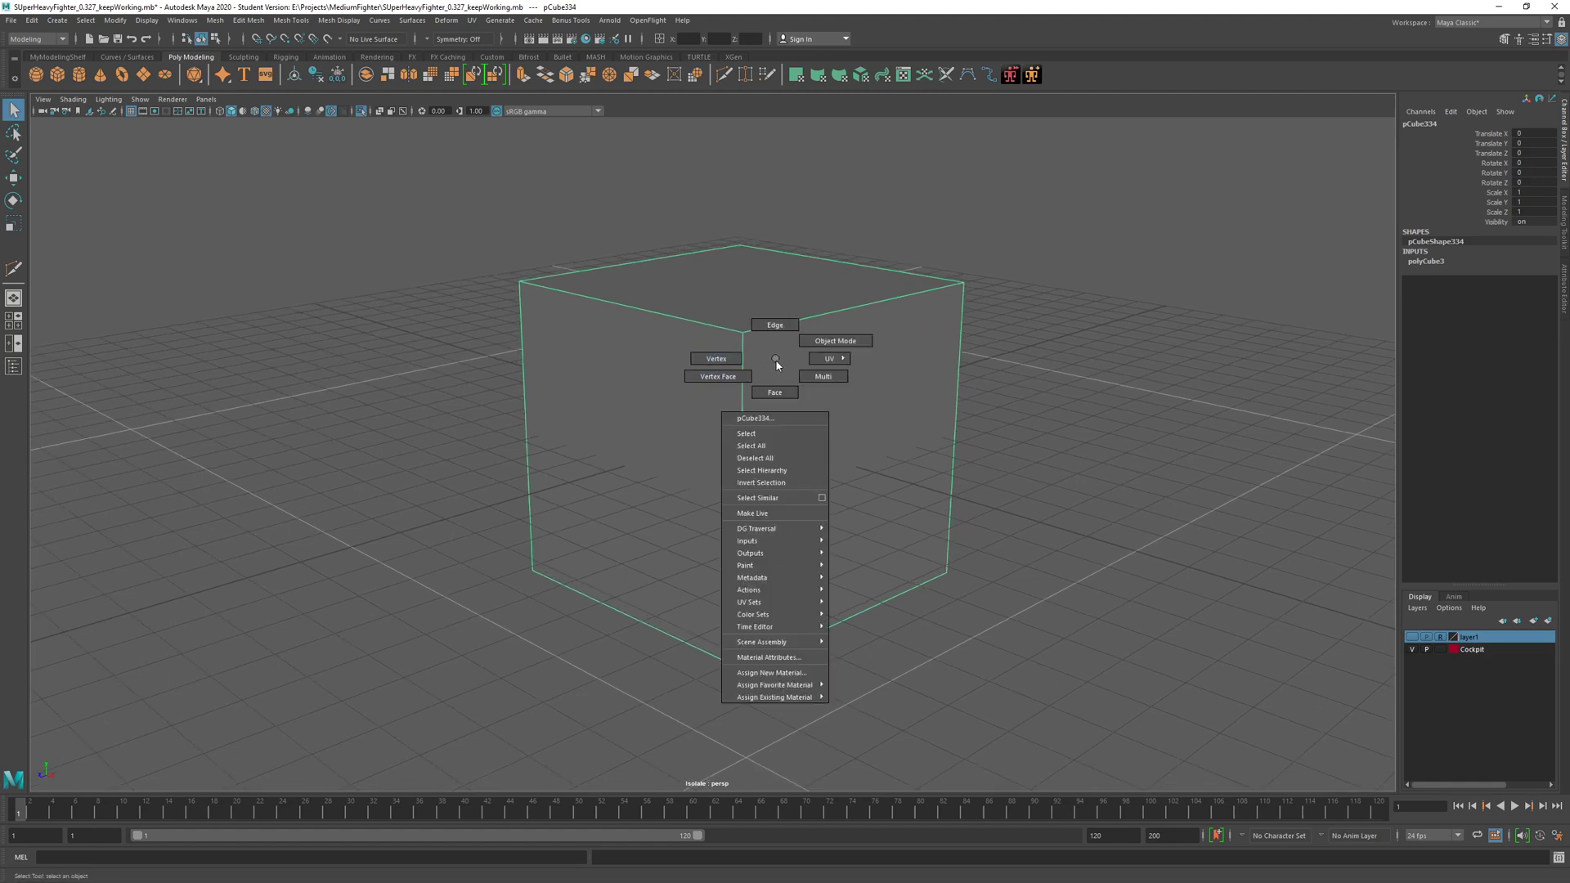
middle_click_drag(772, 367, 782, 357, "alt")
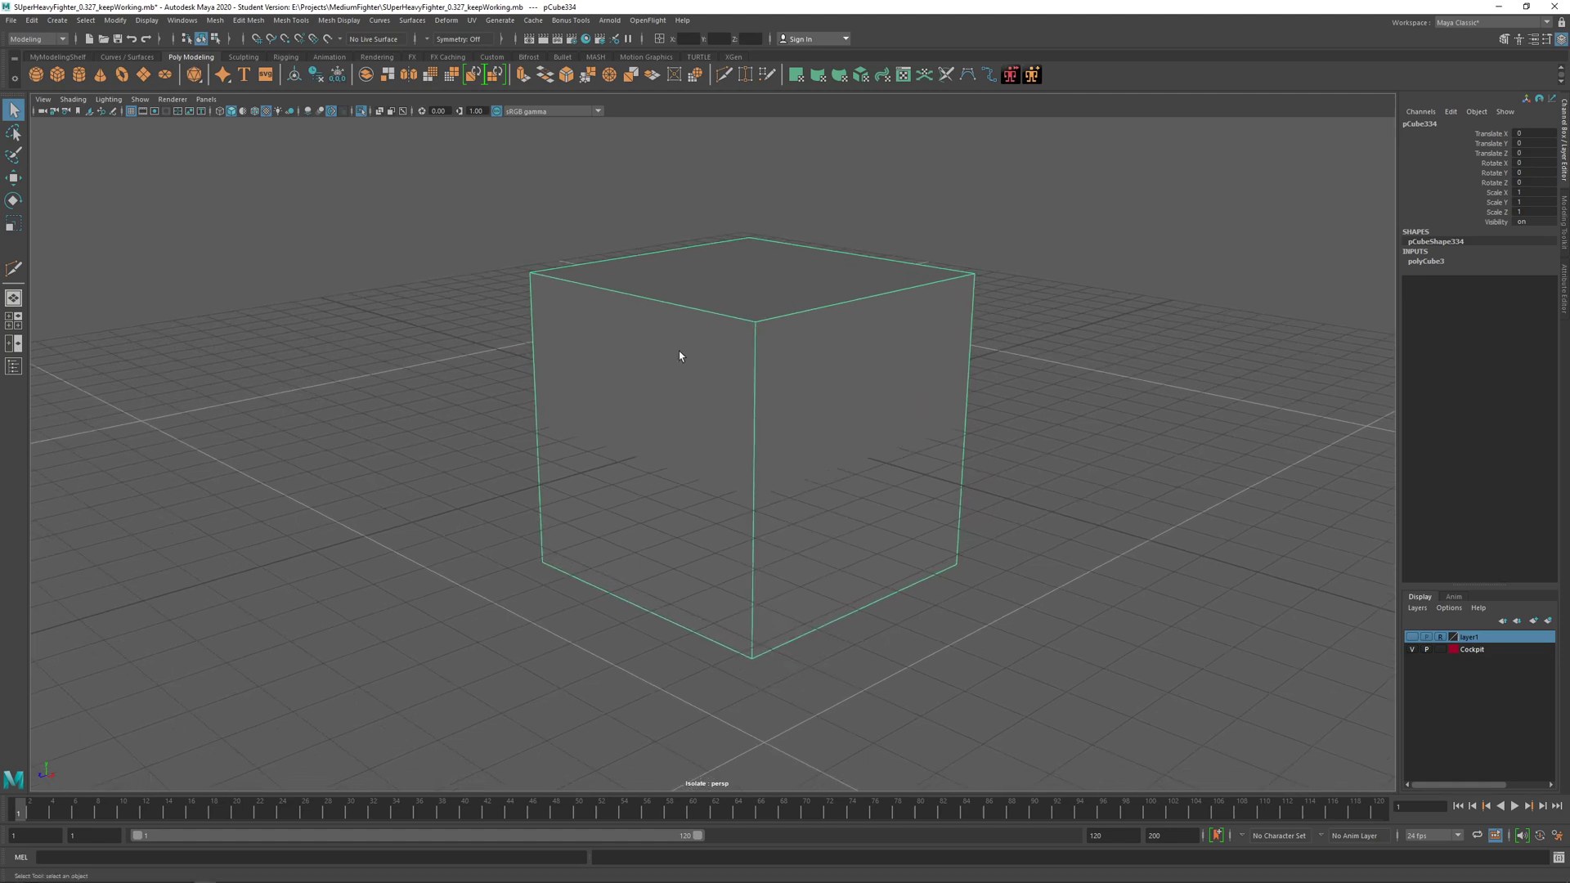
left_click_drag(679, 352, 692, 354, "alt")
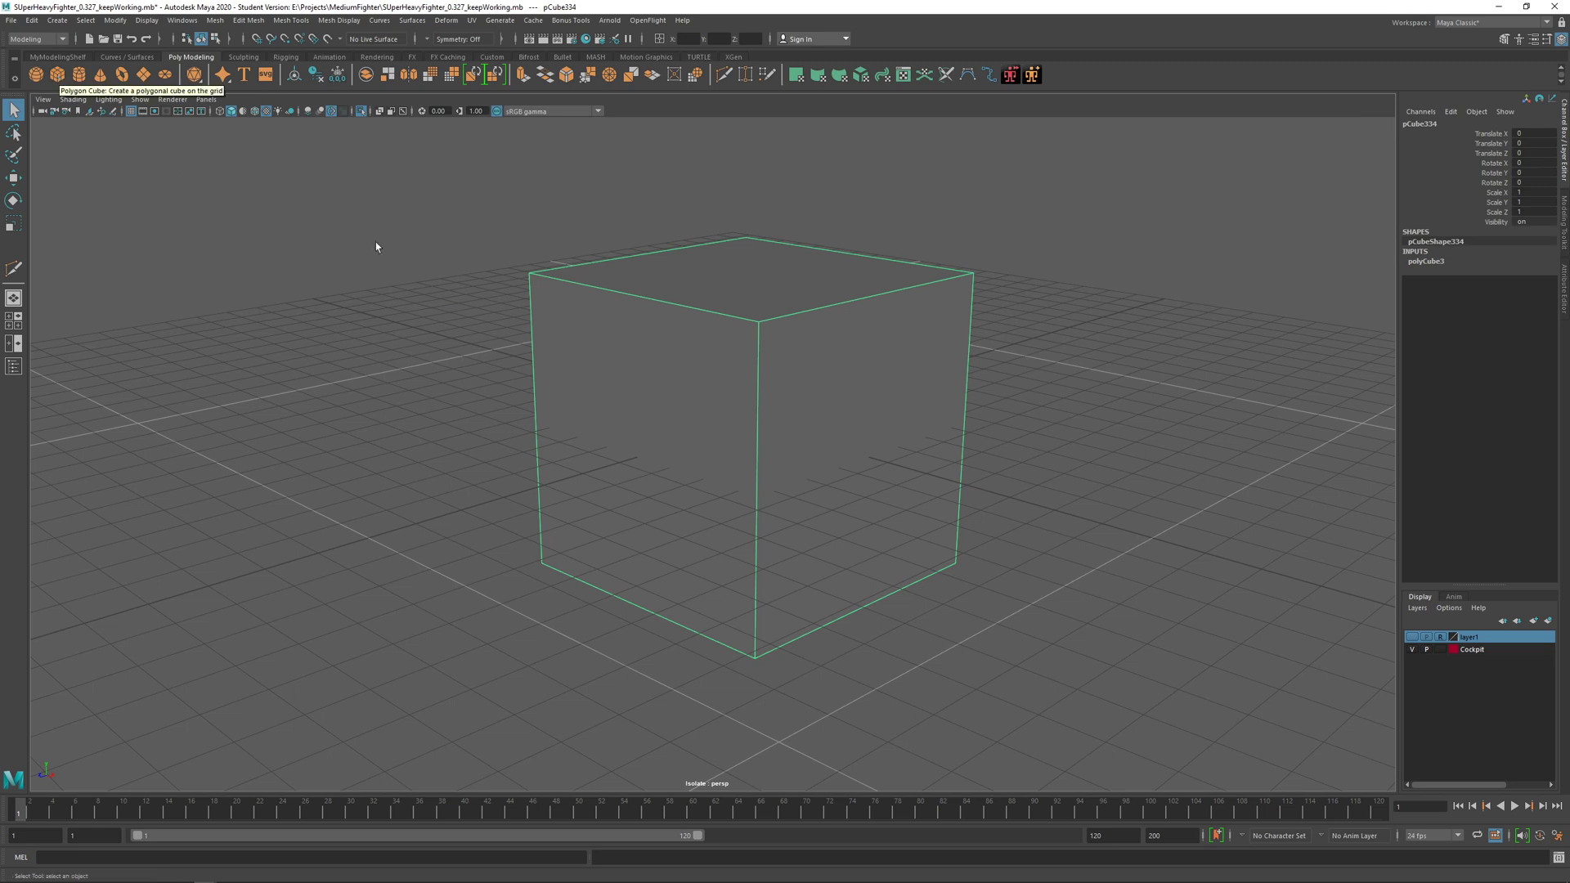
Step: Try moving the cube's upper right corner vertex outward along X, and undo the move
right_click_drag(767, 377, 714, 378)
left_click(973, 274)
key("w")
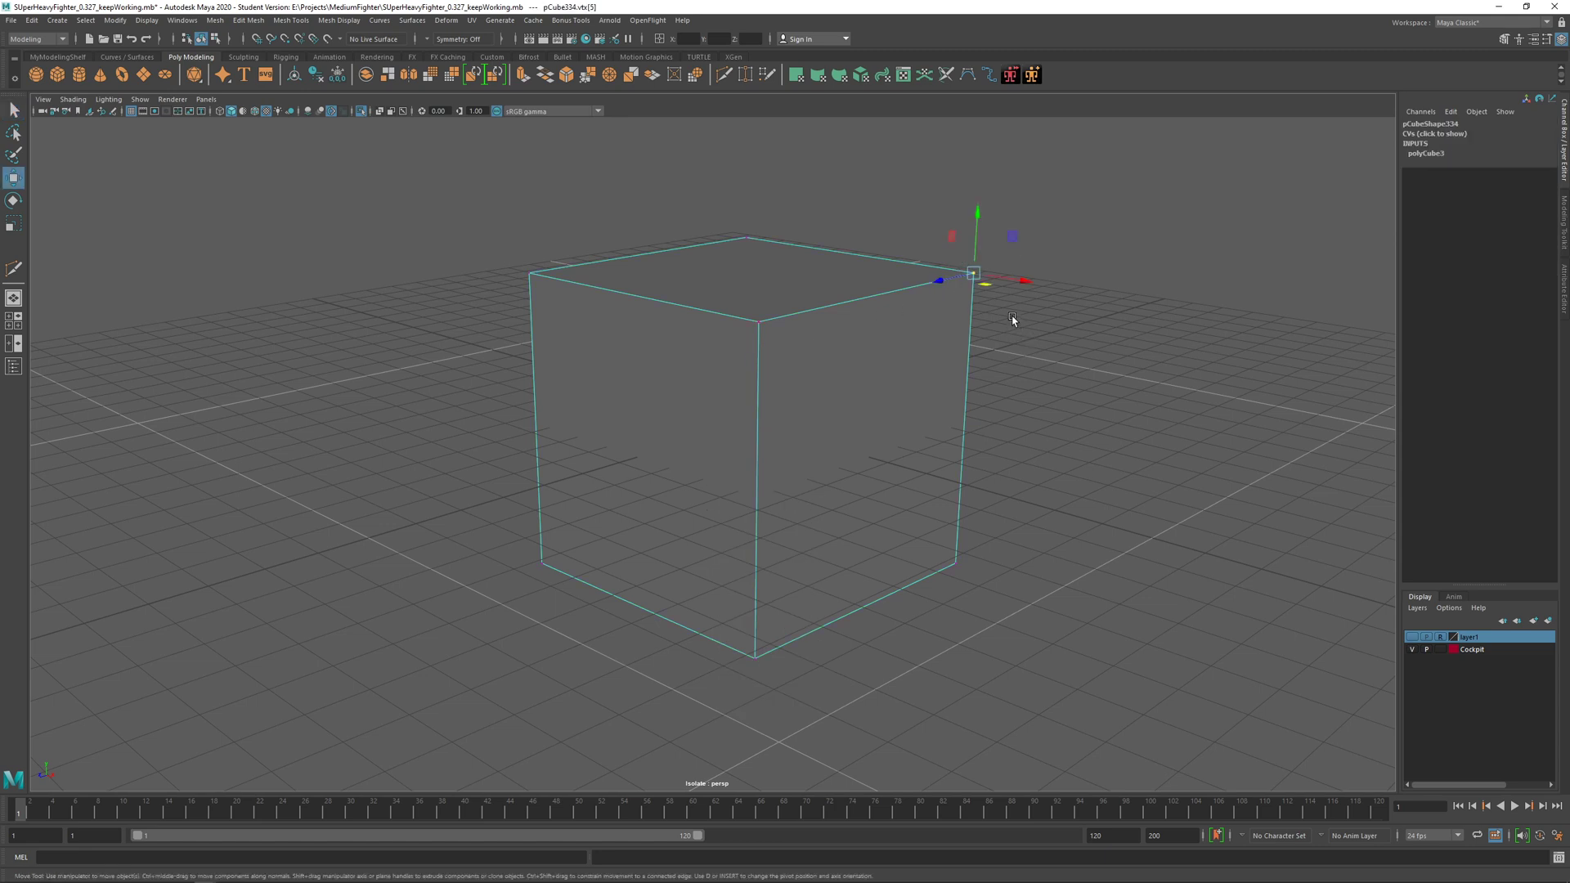
left_click_drag(1012, 319, 872, 344, "alt")
left_click(746, 400)
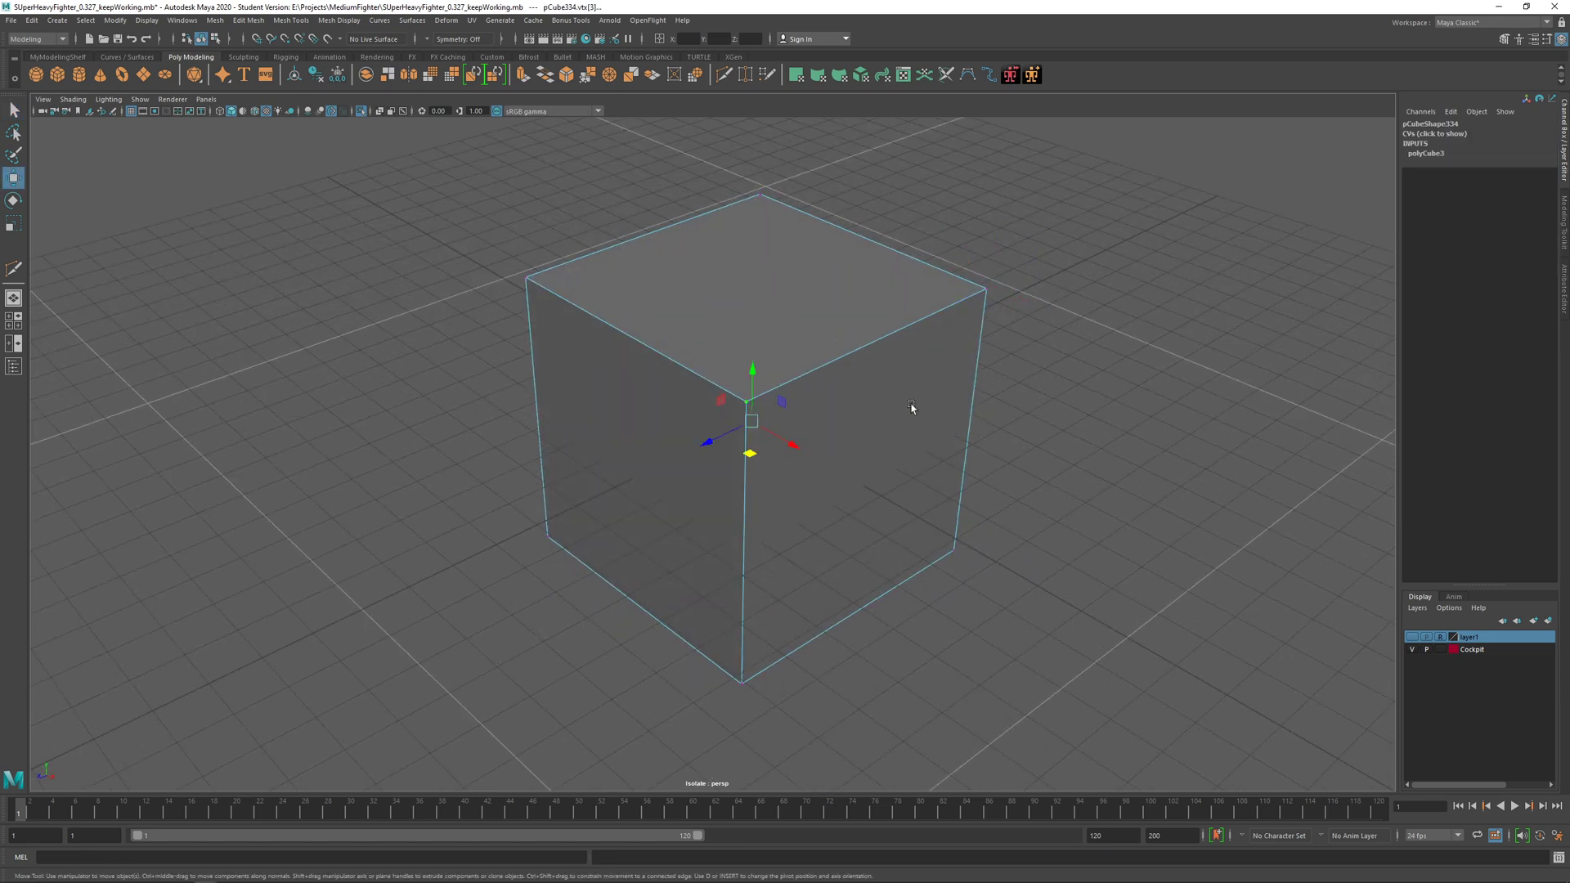
left_click(980, 292)
left_click_drag(1063, 344, 921, 298, "alt")
right_click_drag(922, 293, 858, 302)
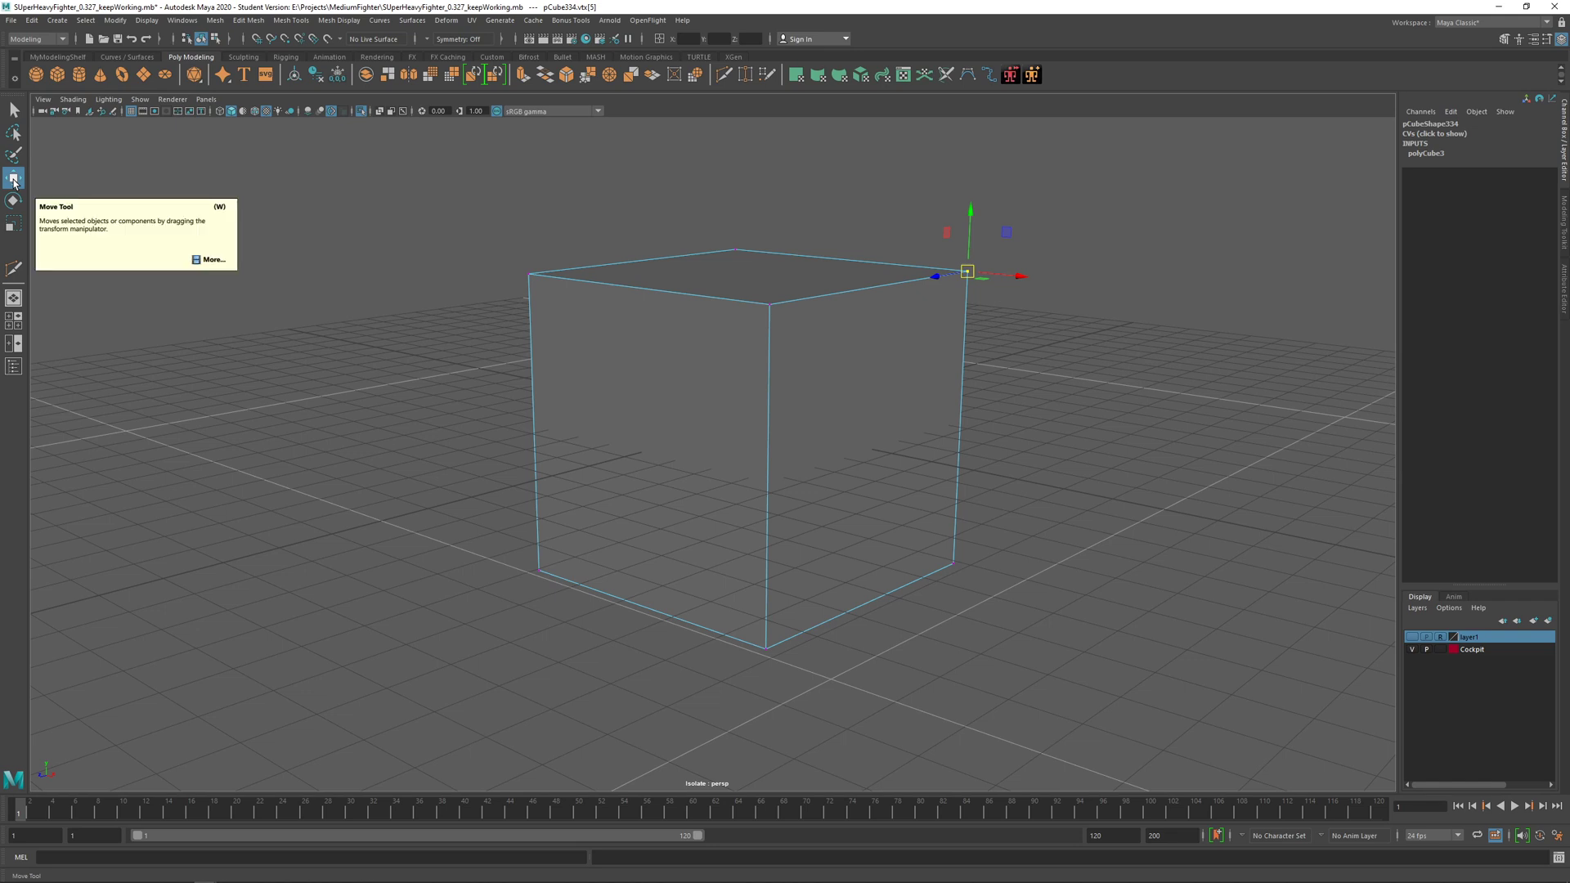
left_click_drag(1011, 276, 1080, 377)
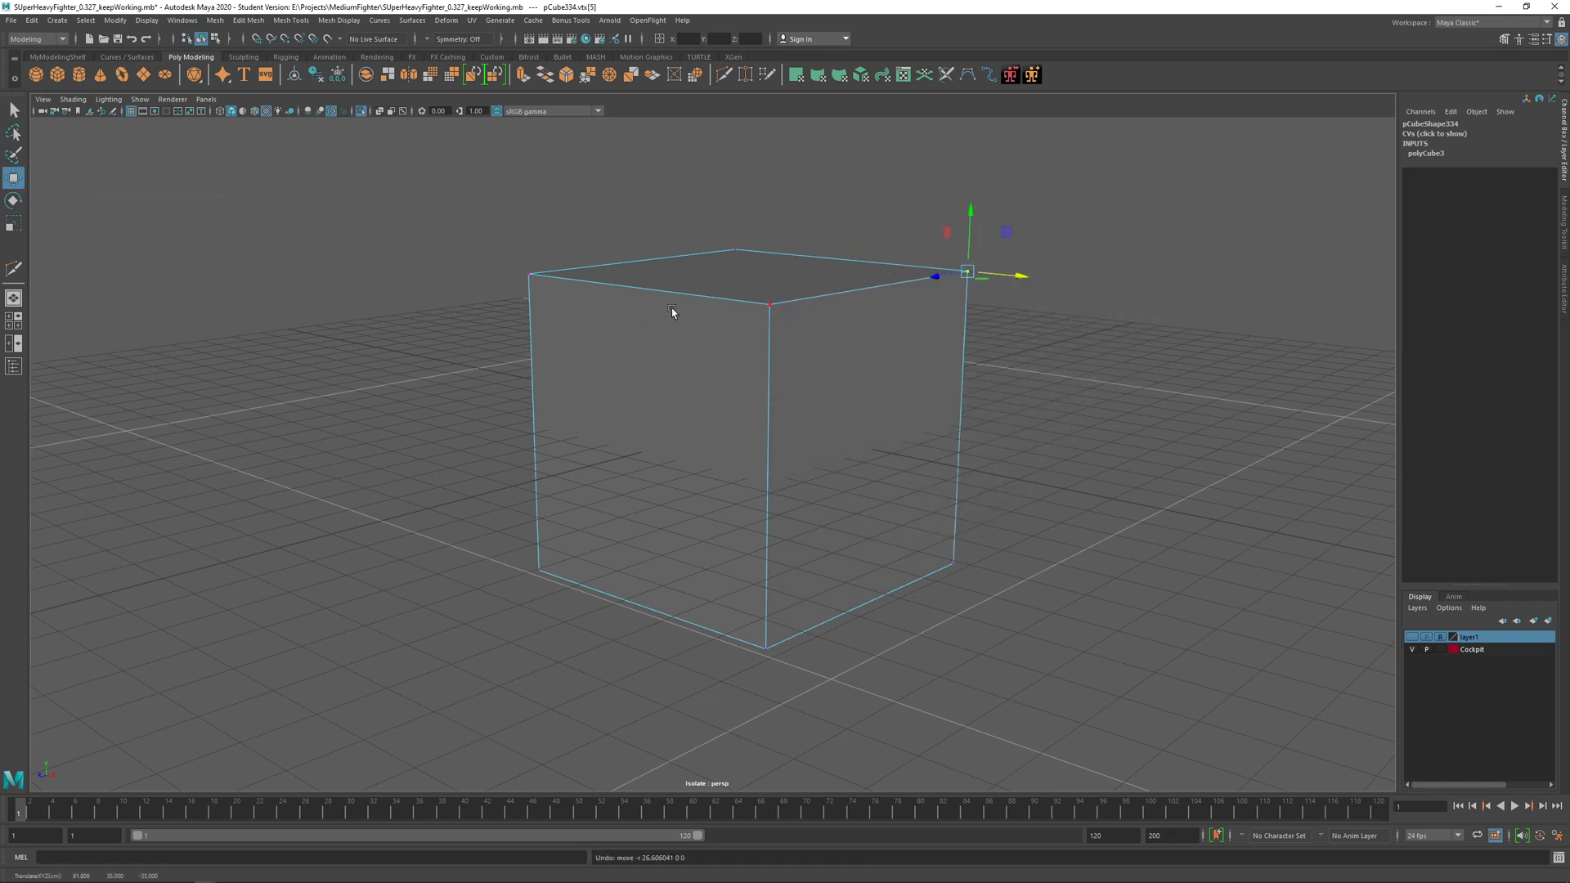
Step: Try moving the cube's right side face outward along X, and undo the move
right_click_drag(872, 325, 873, 357)
left_click(929, 475)
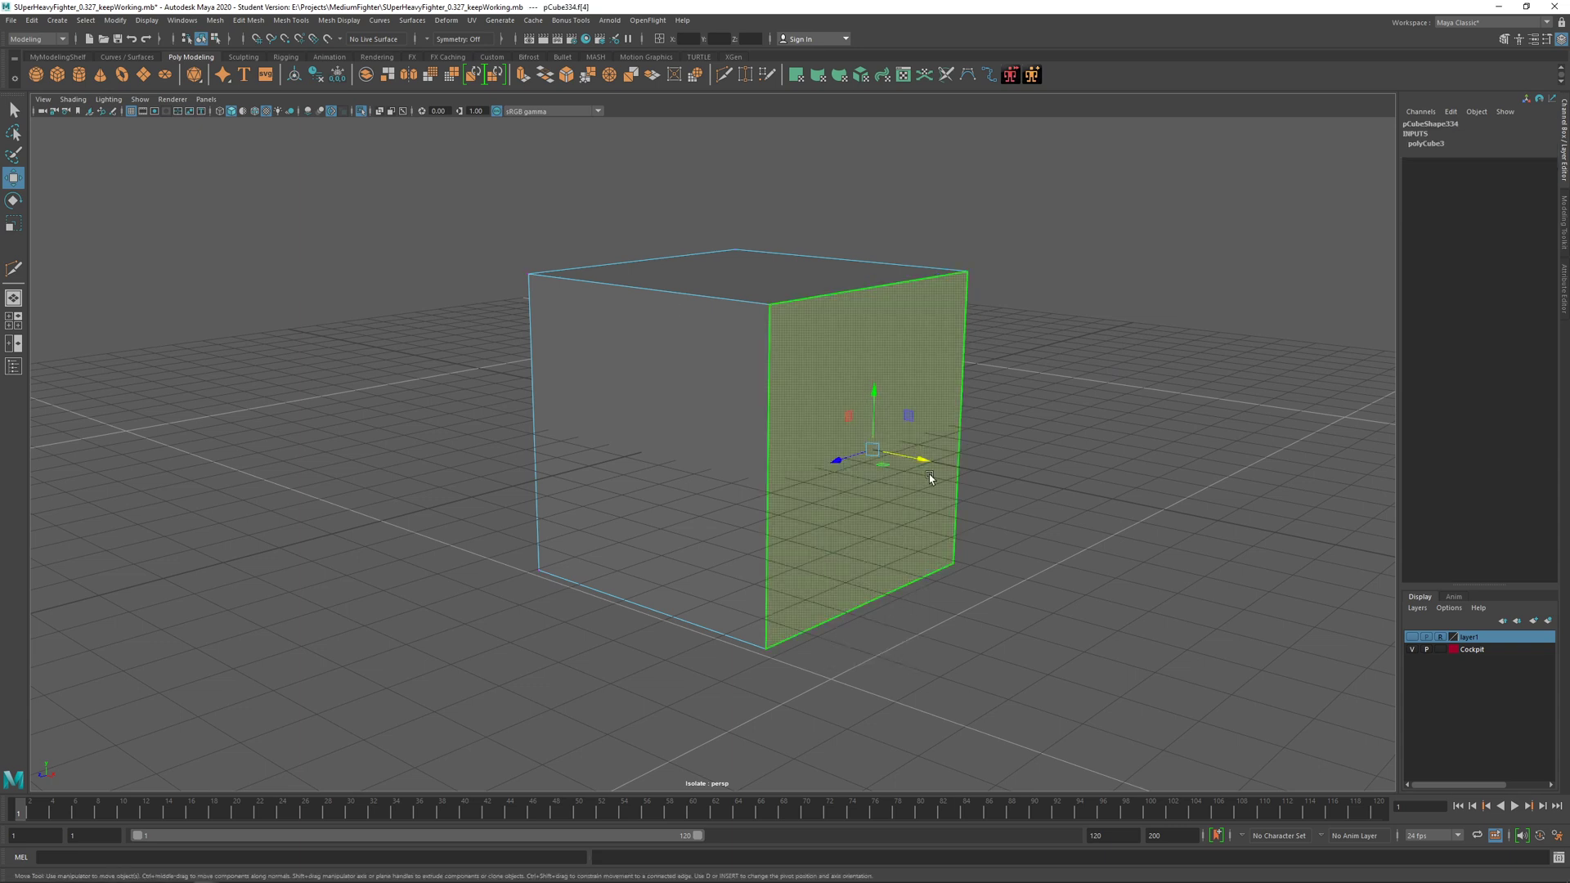
left_click_drag(930, 460, 1067, 548)
key("ctrl+z")
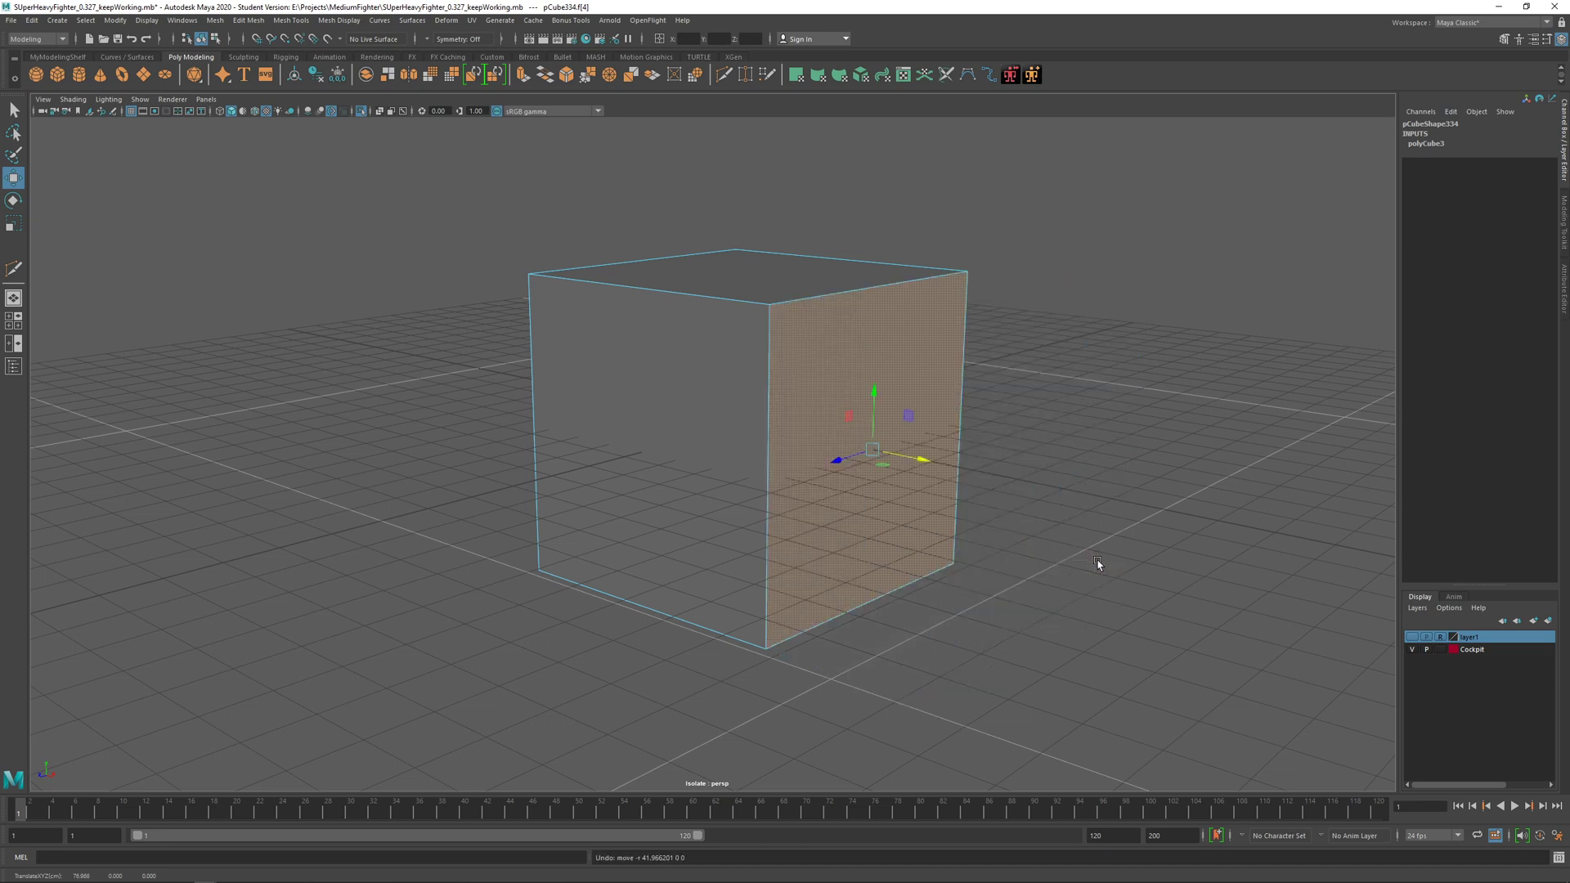
left_click_drag(795, 427, 763, 447, "alt")
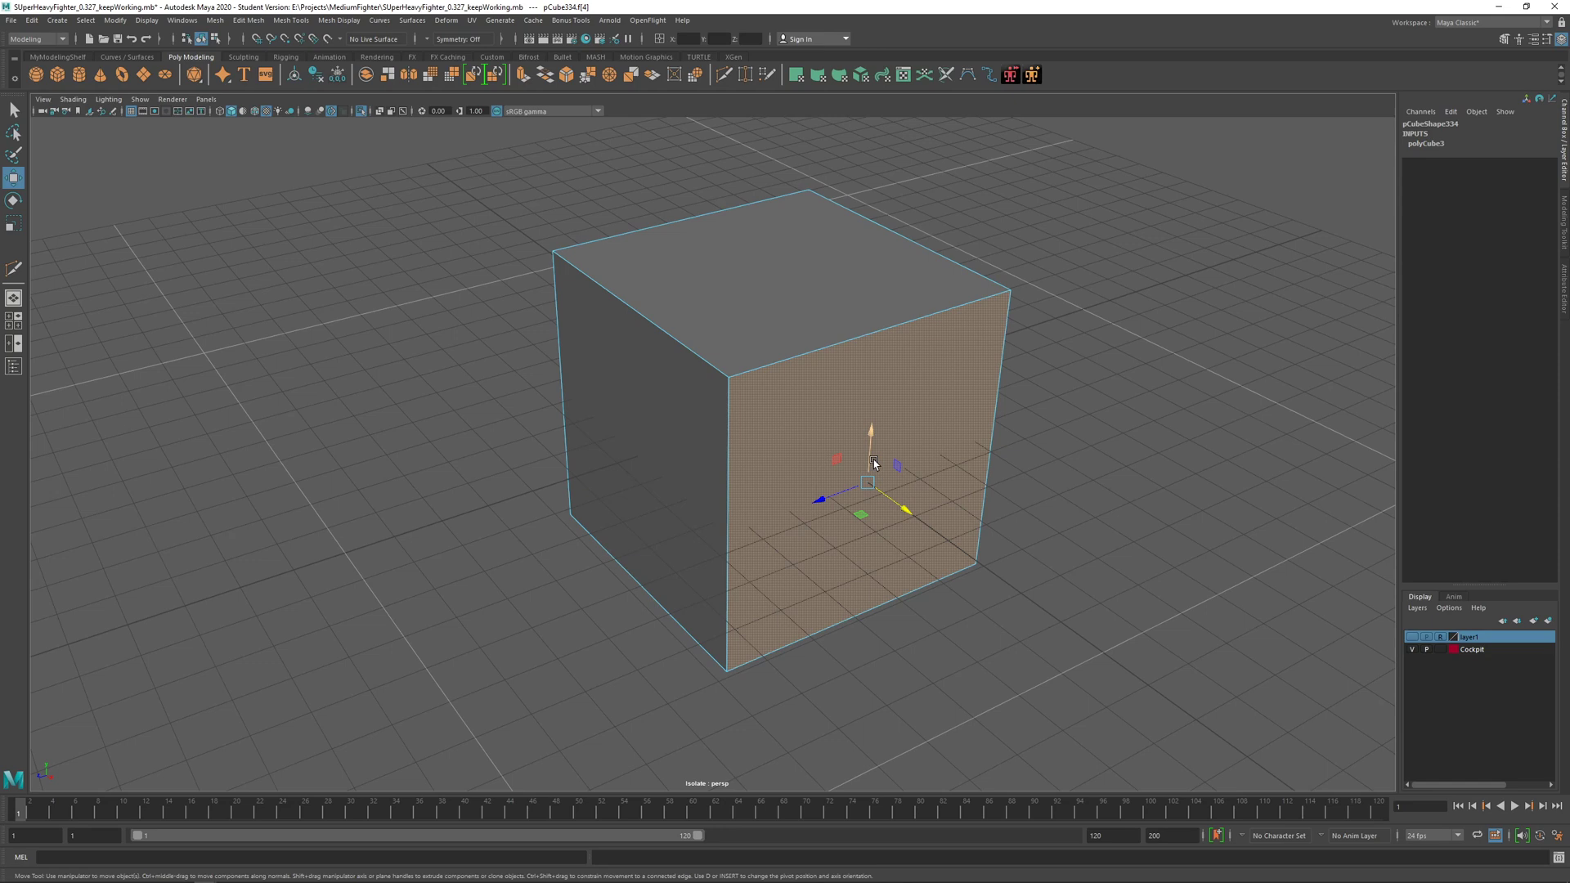
scroll(774, 467, "up", 2)
left_click_drag(774, 466, 739, 463, "alt")
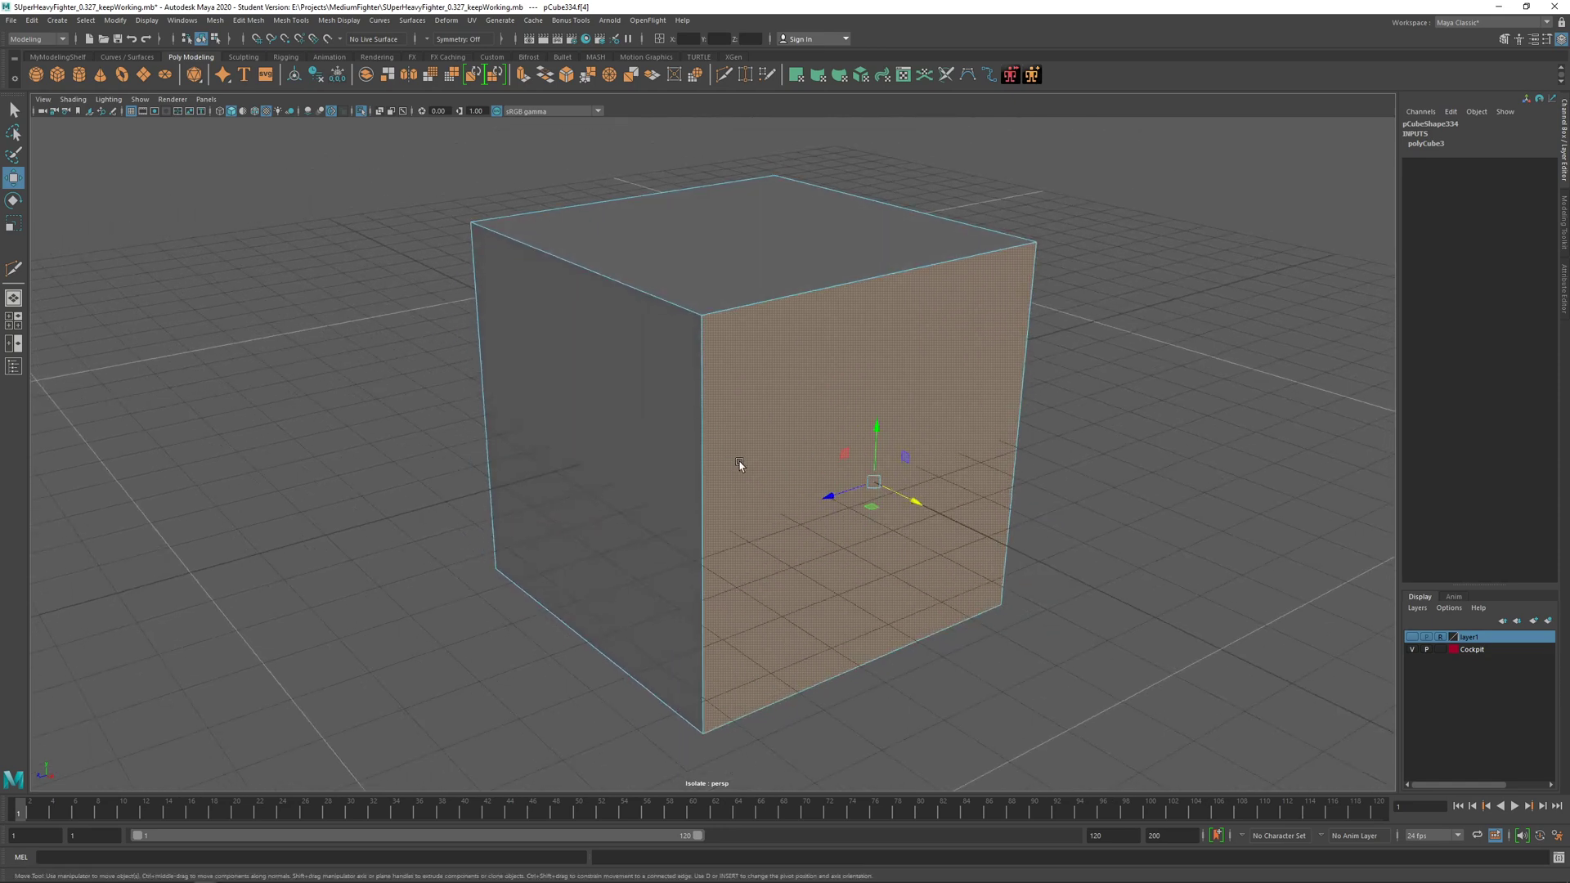
left_click(33, 20)
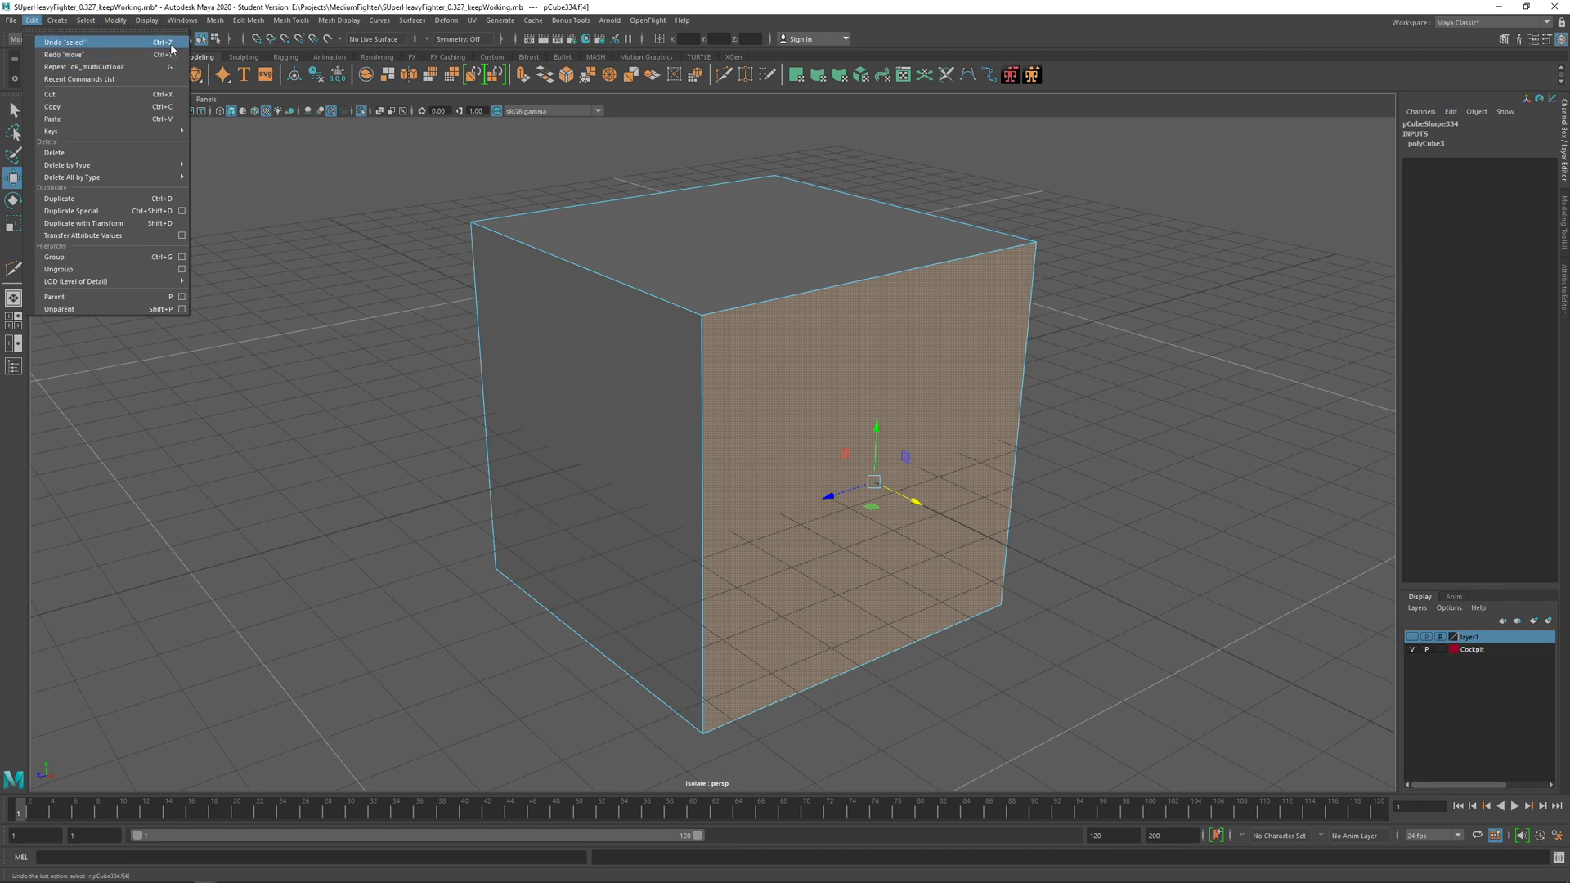
left_click(212, 3)
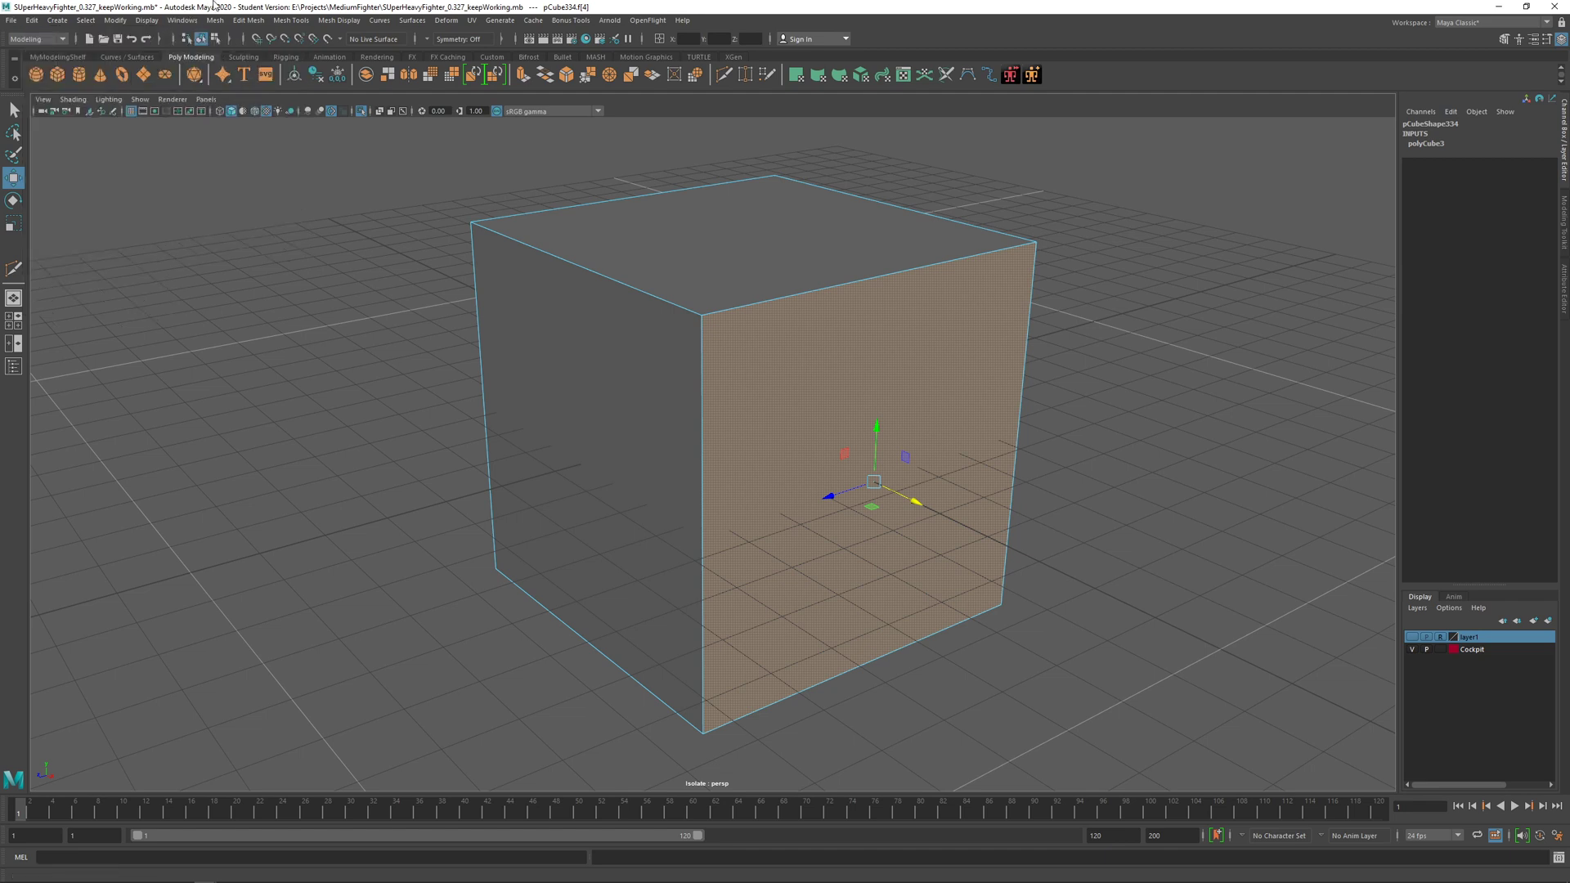
left_click_drag(758, 341, 769, 345, "alt")
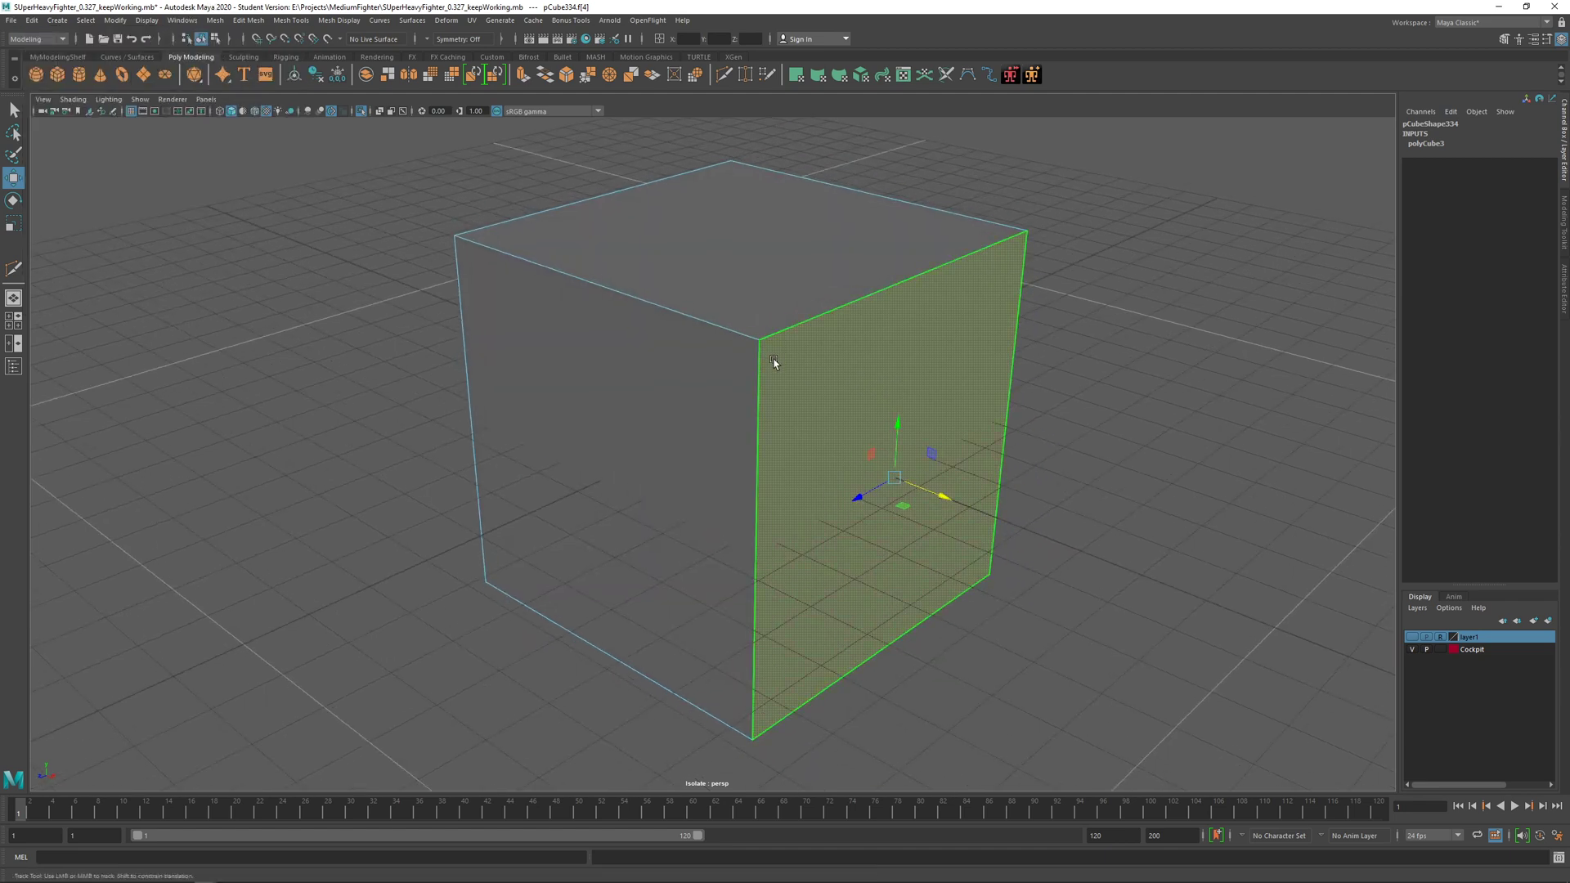
middle_click_drag(774, 354, 750, 327, "alt")
left_click_drag(749, 326, 722, 341, "alt")
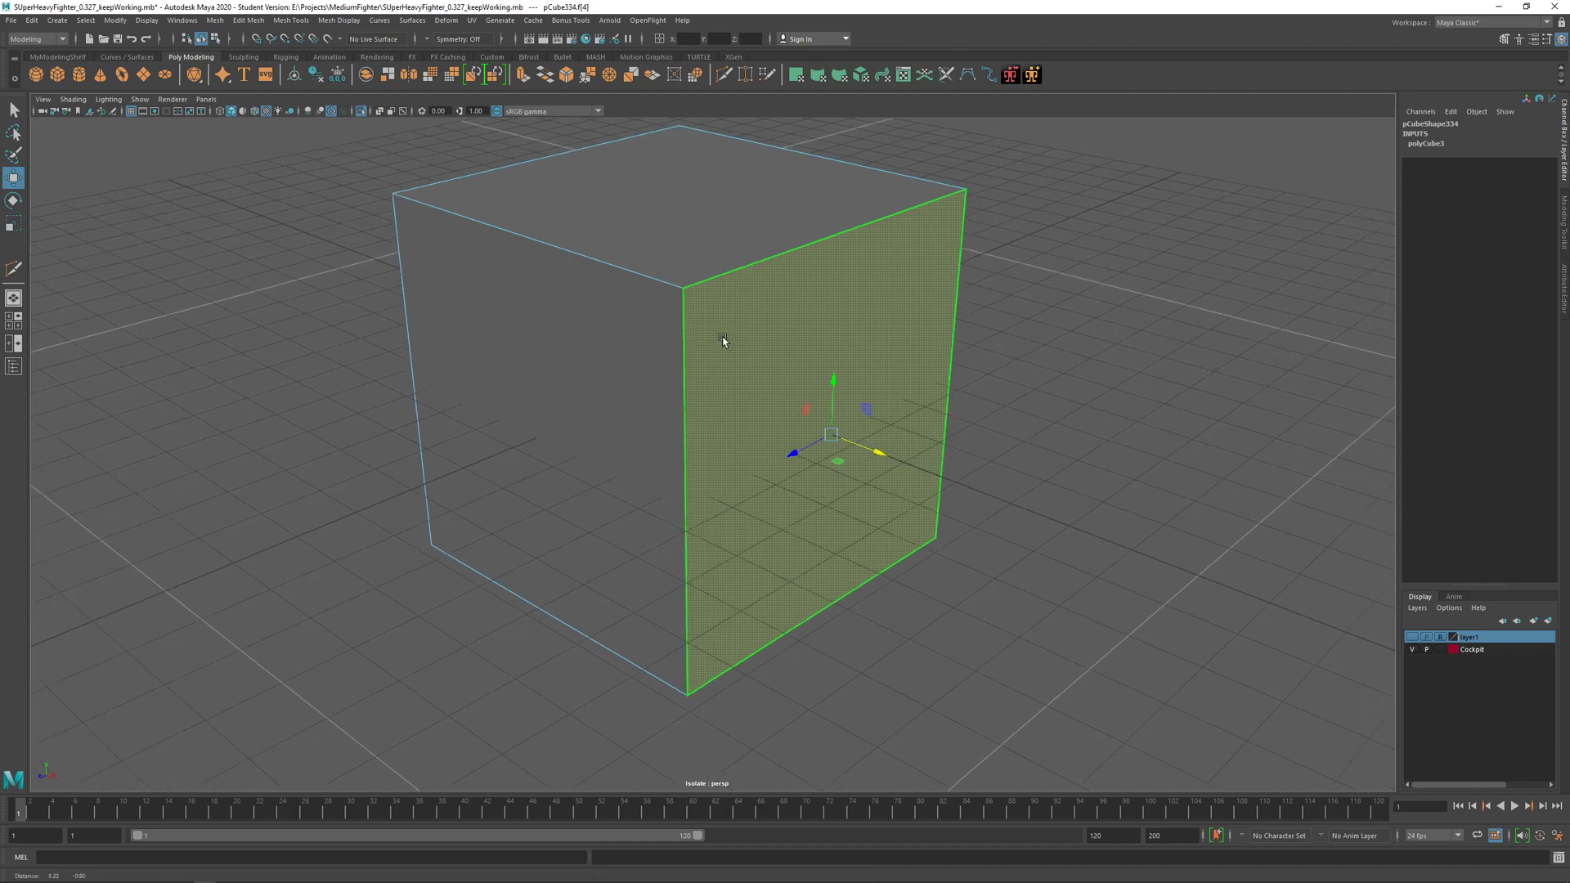
Step: Examine the modelling commands offered for the whole cube and for its selected side face, and return to object mode
right_click(703, 311)
right_click_drag(712, 310, 782, 311)
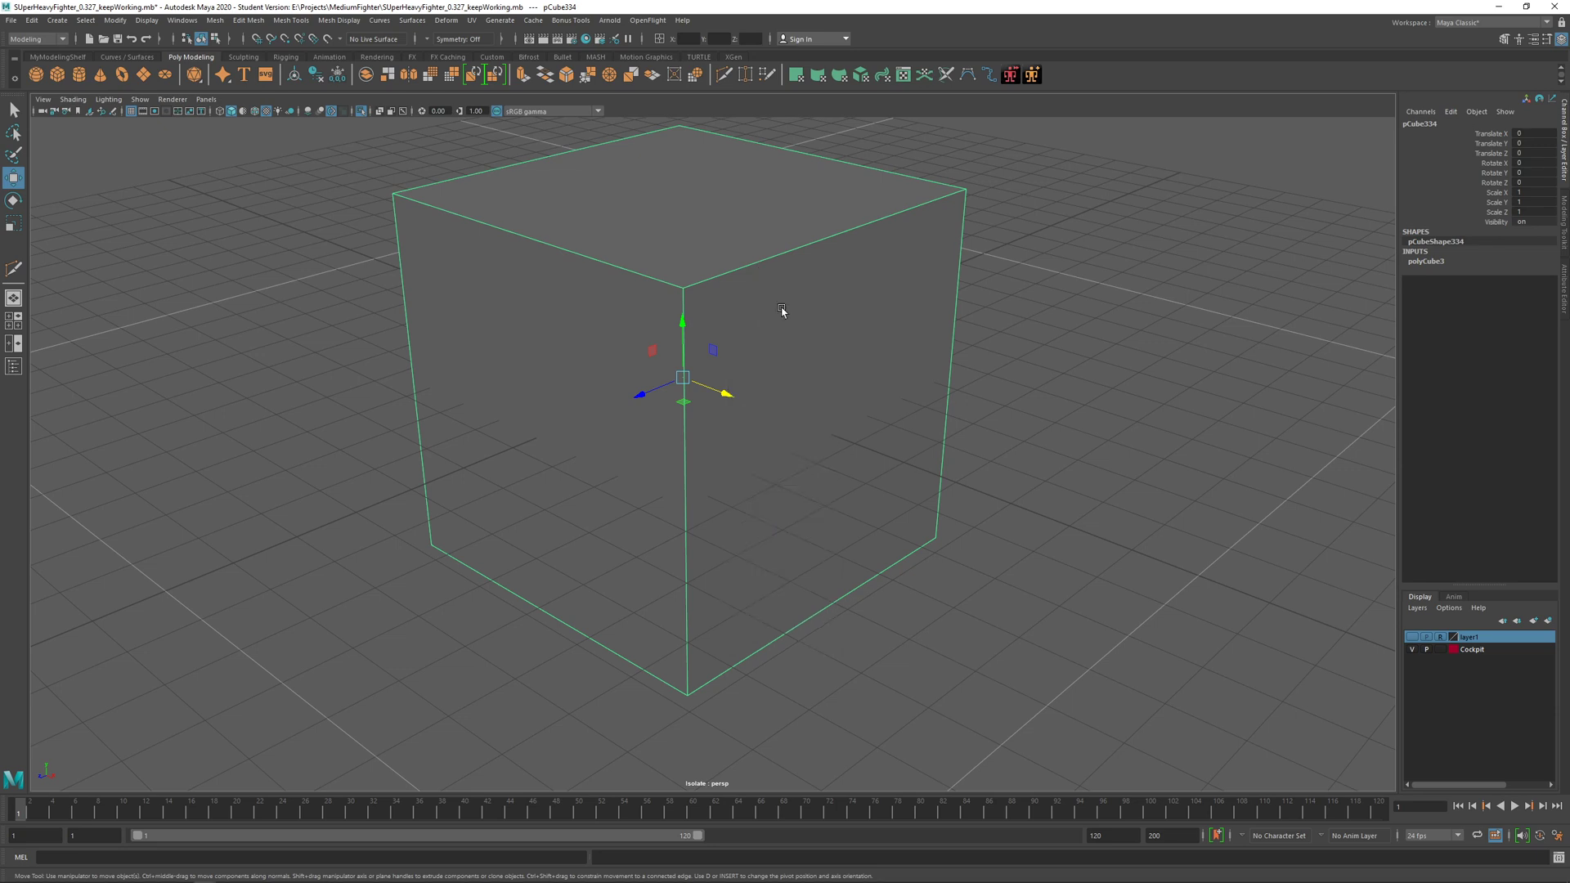
middle_click_drag(803, 338, 774, 379, "alt")
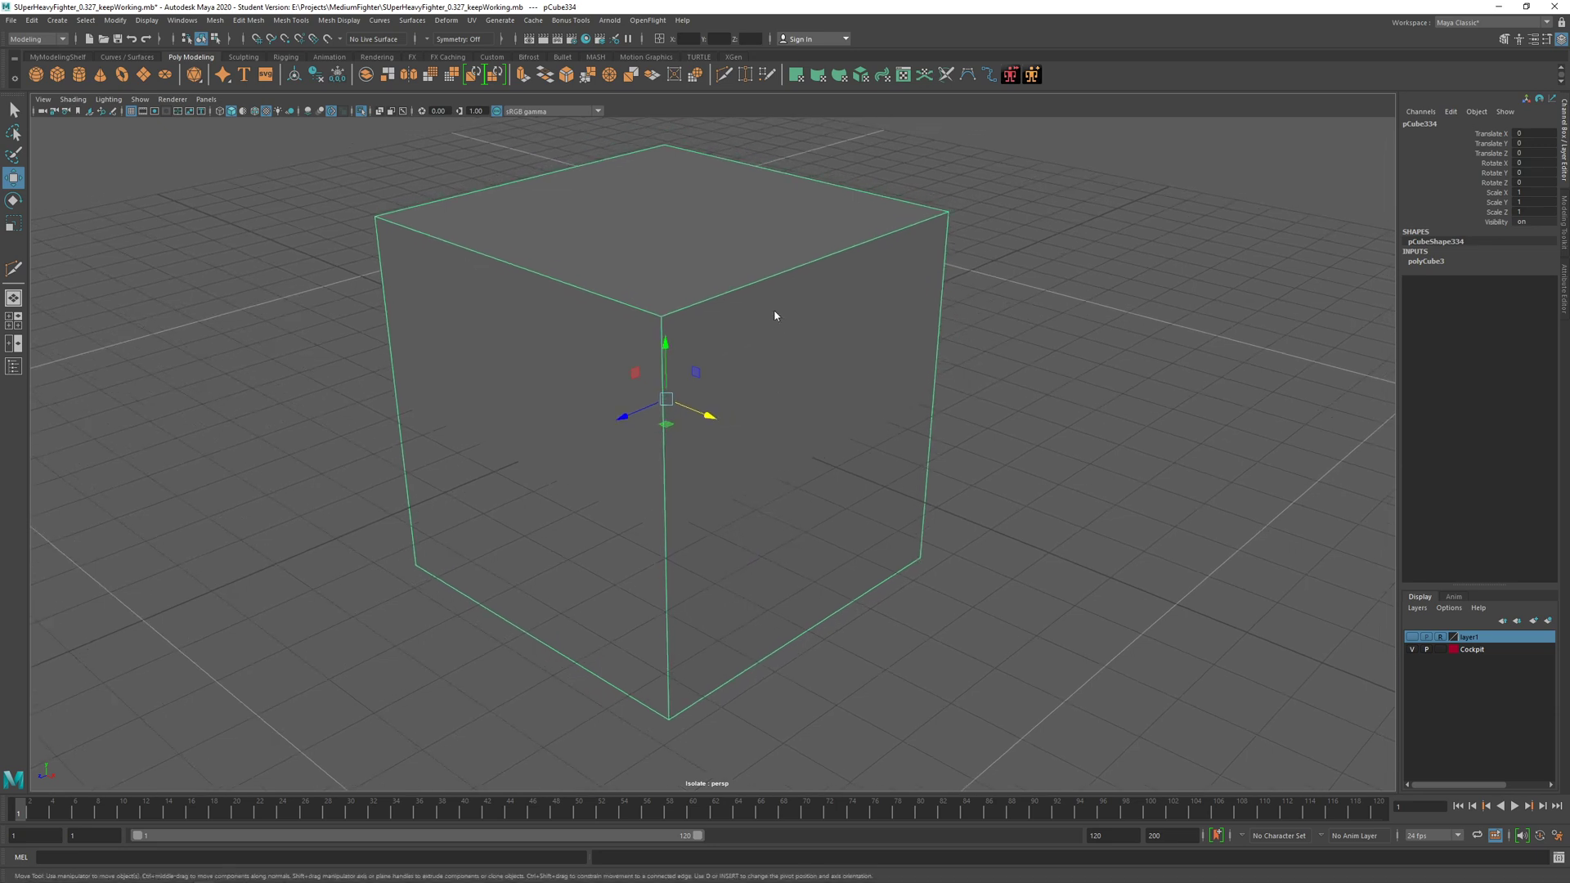
mouse_move(774, 310)
right_mouse_down("shift")
mouse_move(736, 299)
mouse_move(735, 336)
mouse_move(814, 328)
mouse_move(775, 274)
mouse_move(702, 314)
mouse_move(809, 346)
right_mouse_up("shift")
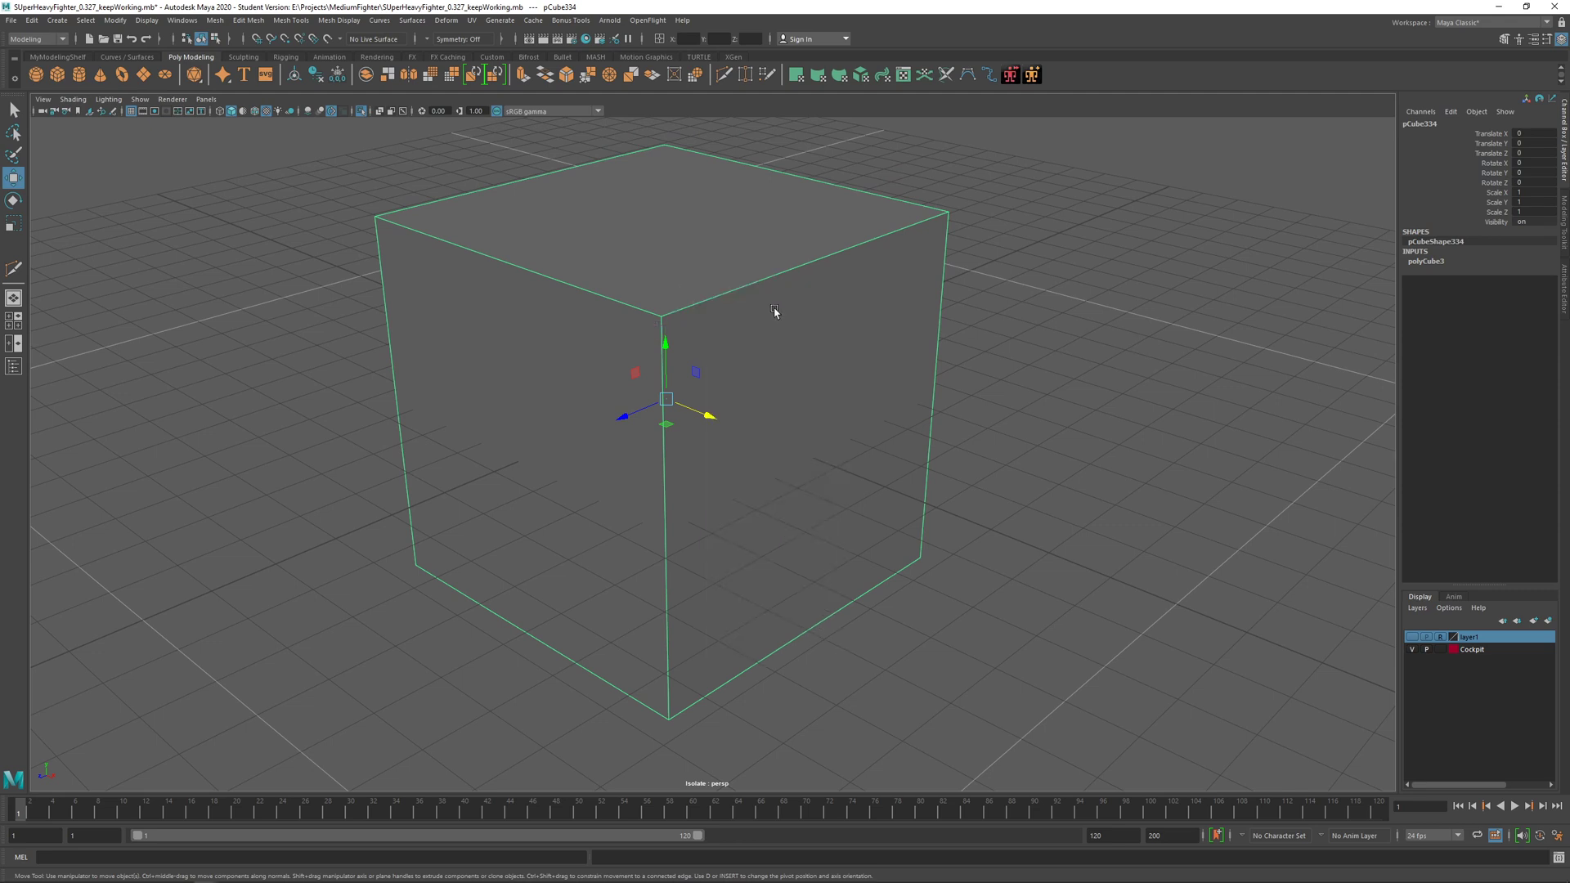
left_click_drag(775, 316, 782, 354, "alt")
right_click(781, 357)
left_click(787, 353)
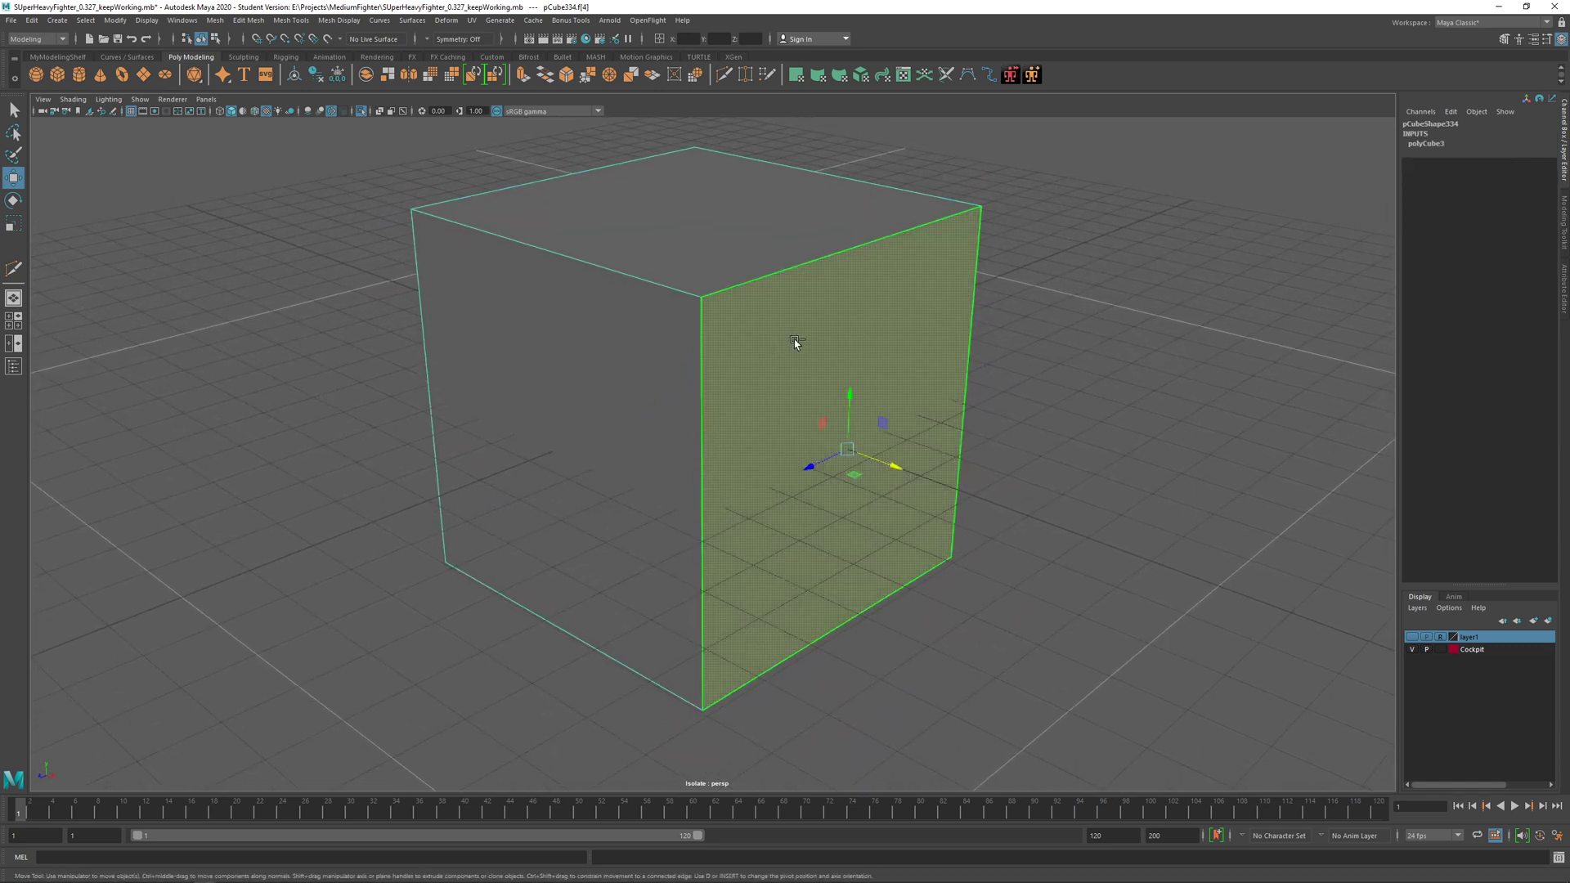
right_click(796, 342, "shift")
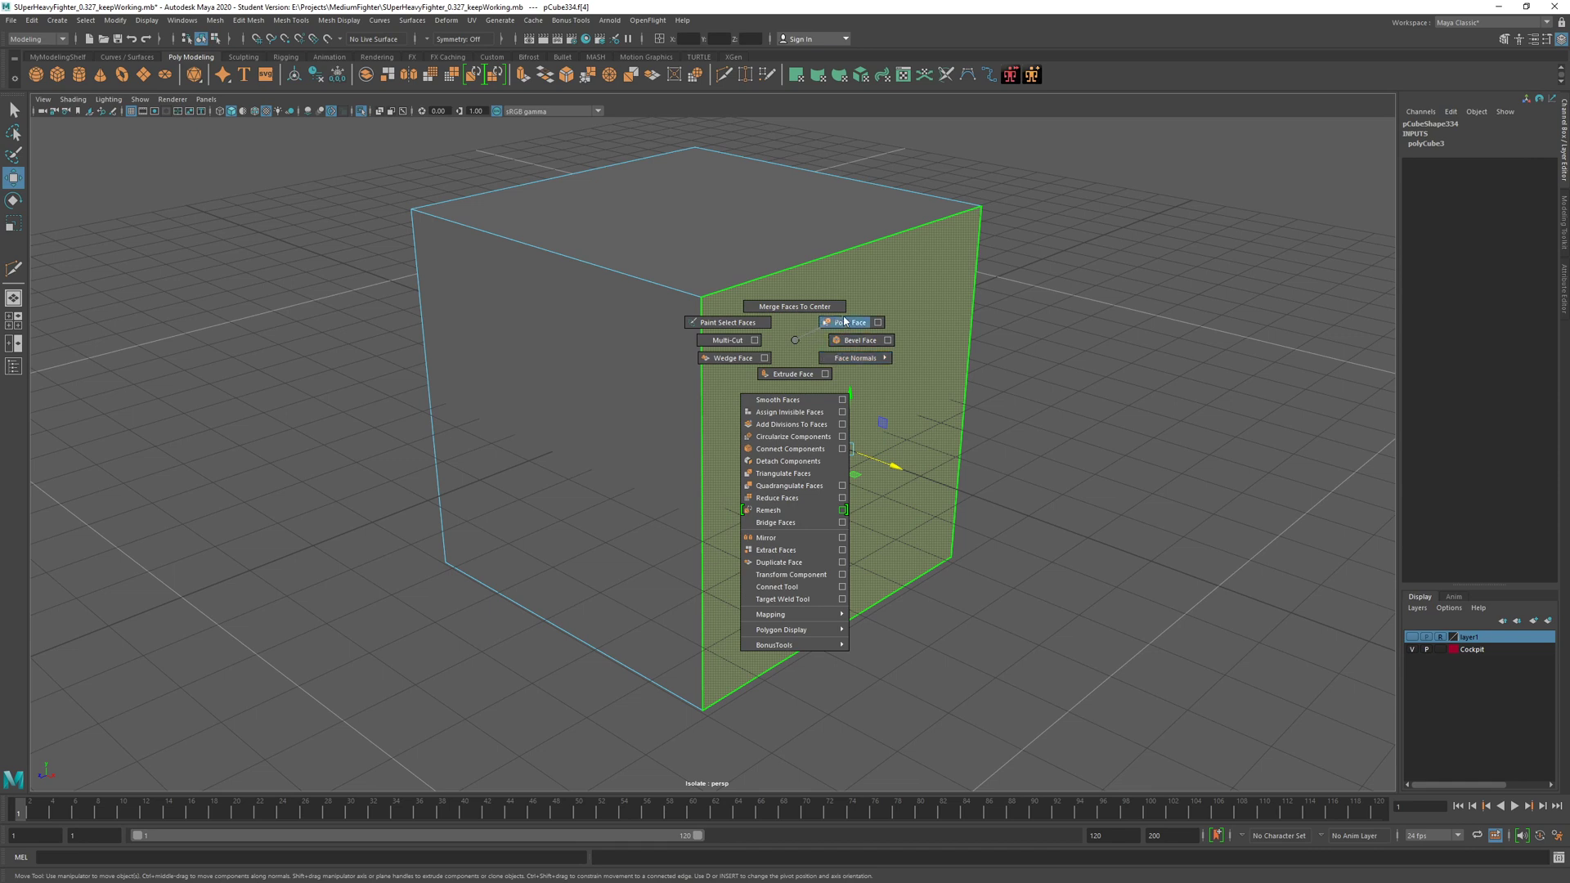
right_click_drag(757, 361, 834, 325, "shift")
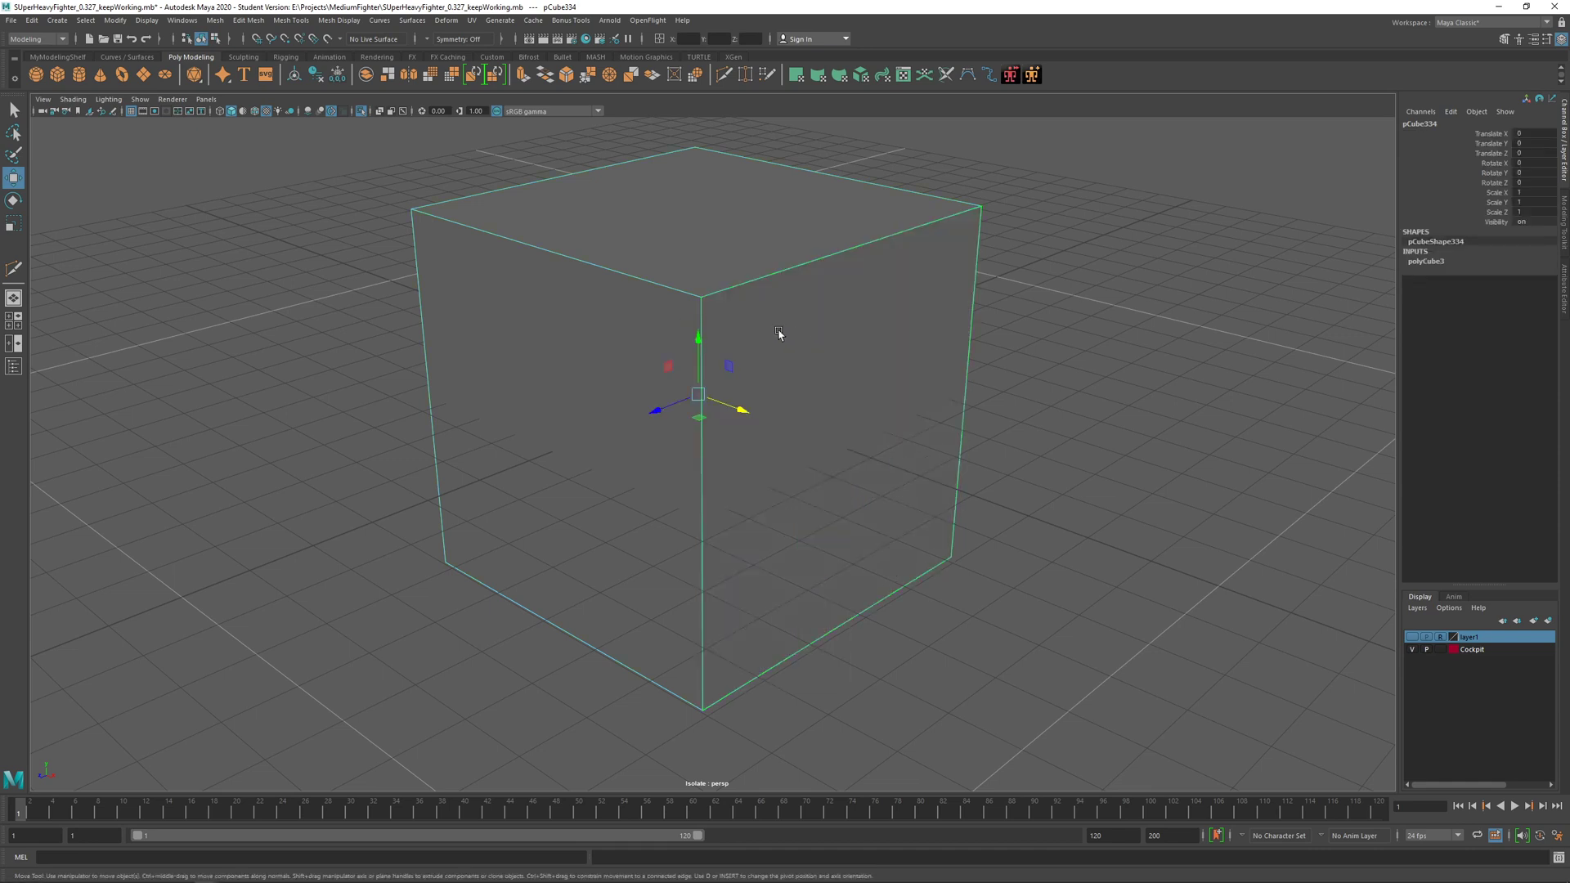
Step: Review the yellow sci-fi box reference image in Chrome, and switch to the PureRef reference board
middle_click_drag(781, 335, 810, 354, "alt")
left_click_drag(810, 354, 794, 347, "alt")
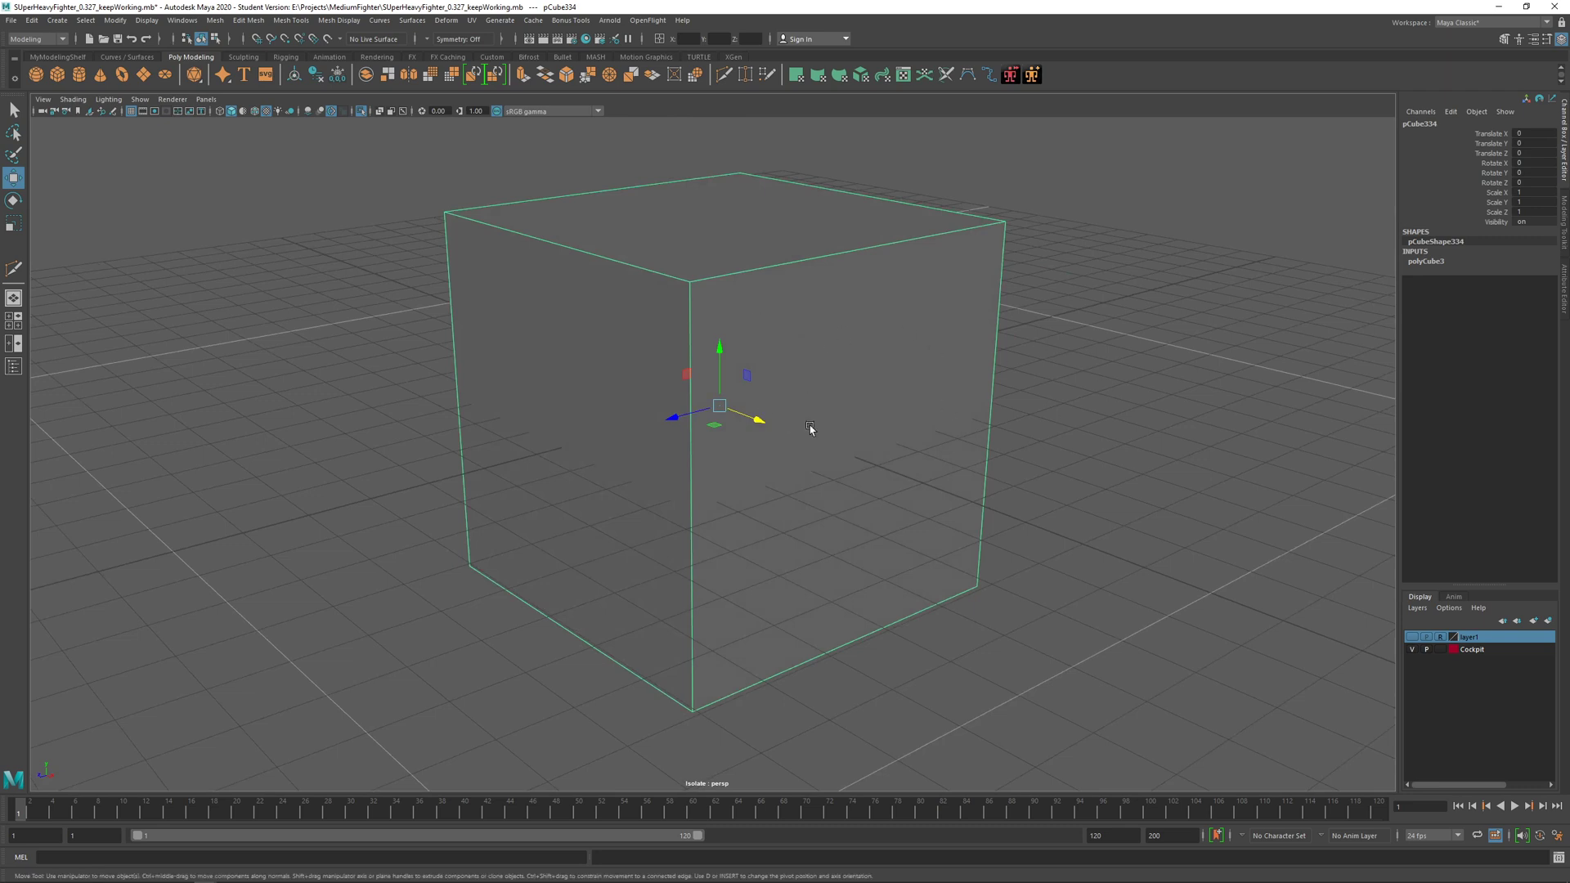
mouse_move(810, 429)
left_mouse_down("alt")
mouse_move(845, 417)
mouse_move(799, 410)
mouse_move(813, 433)
left_mouse_up("alt")
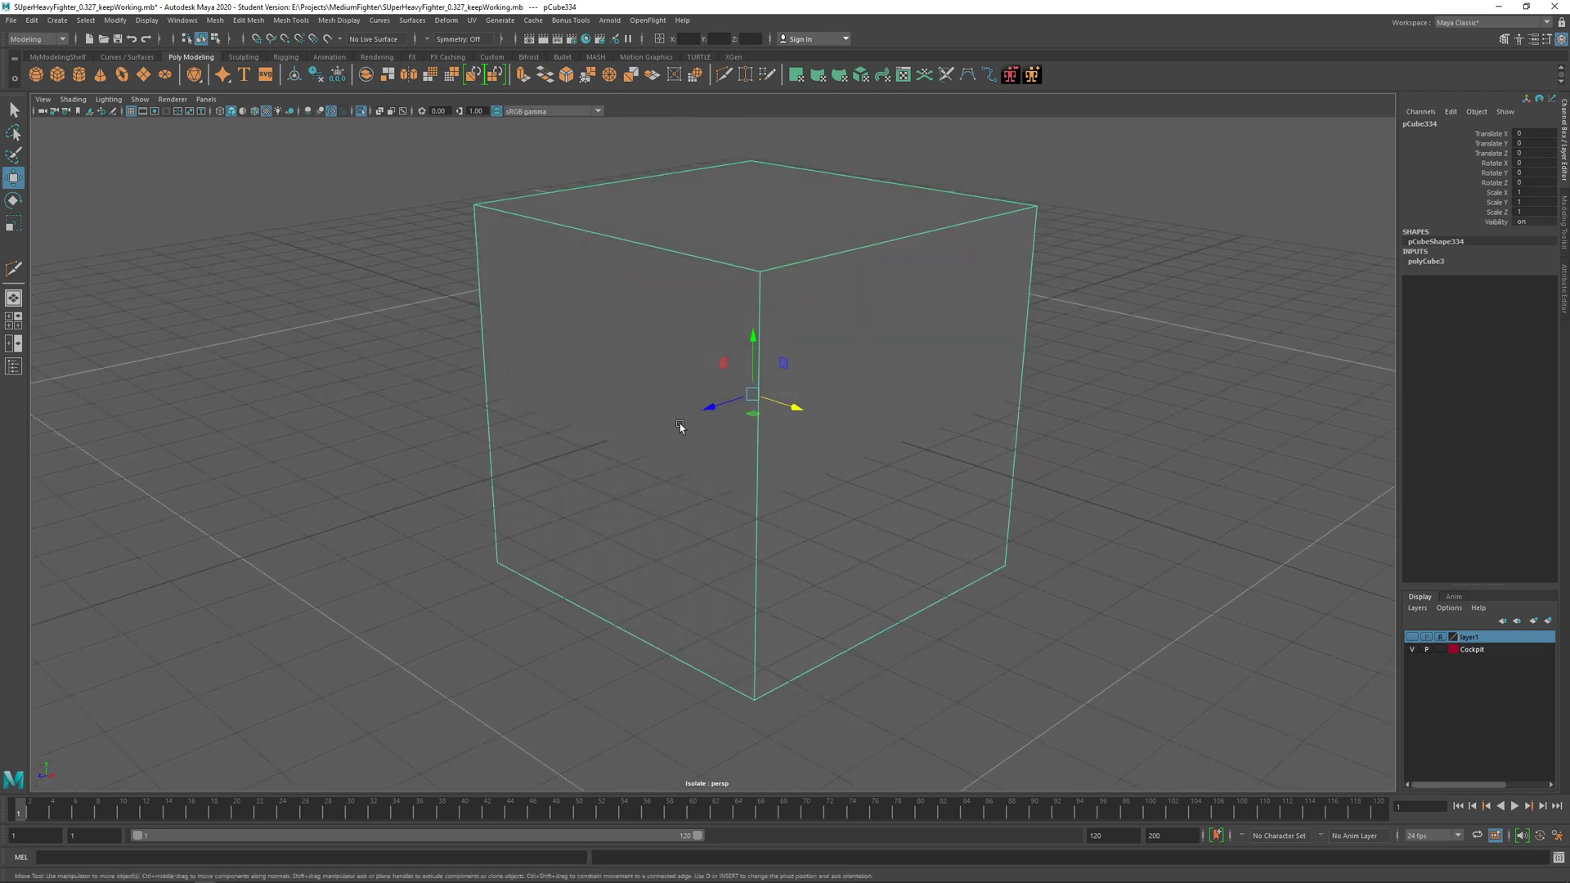
left_click_drag(680, 426, 687, 428, "alt")
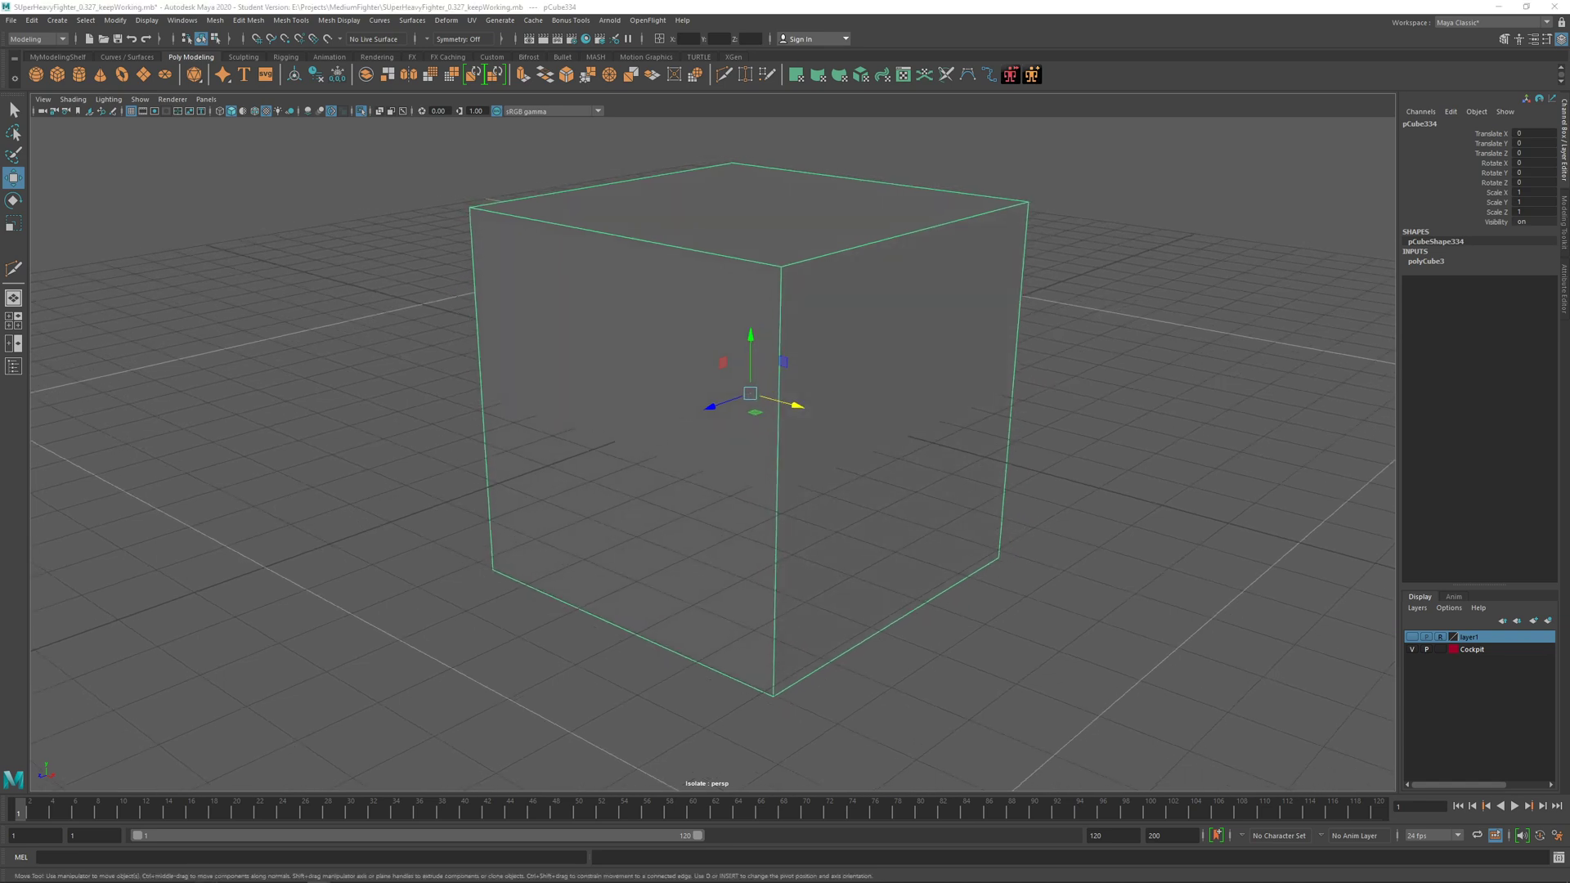
key("alt+Tab")
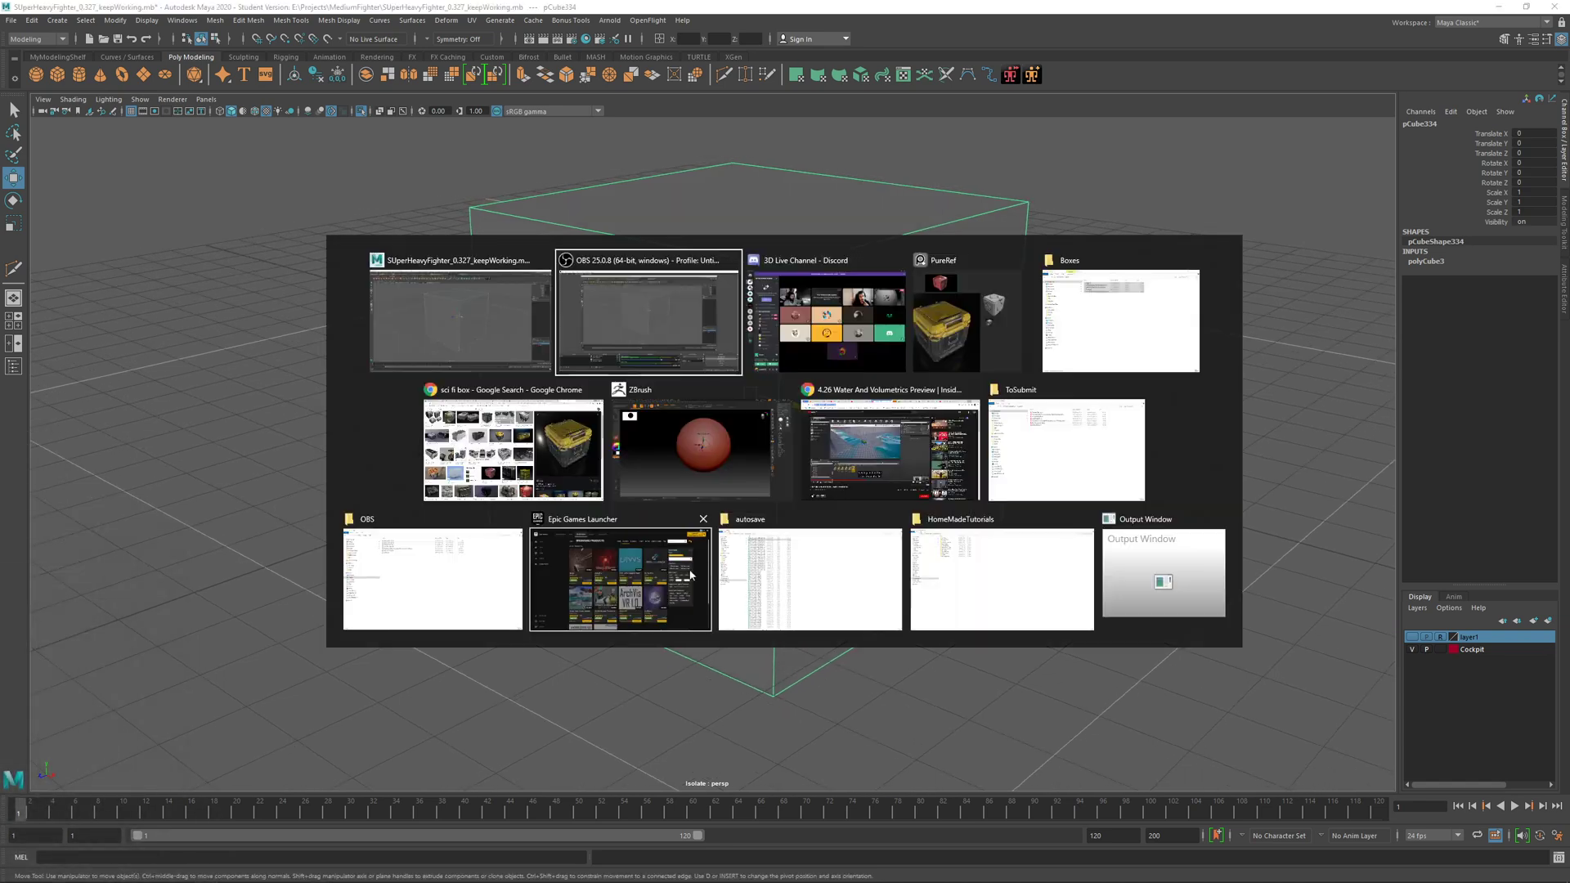
left_click(513, 448)
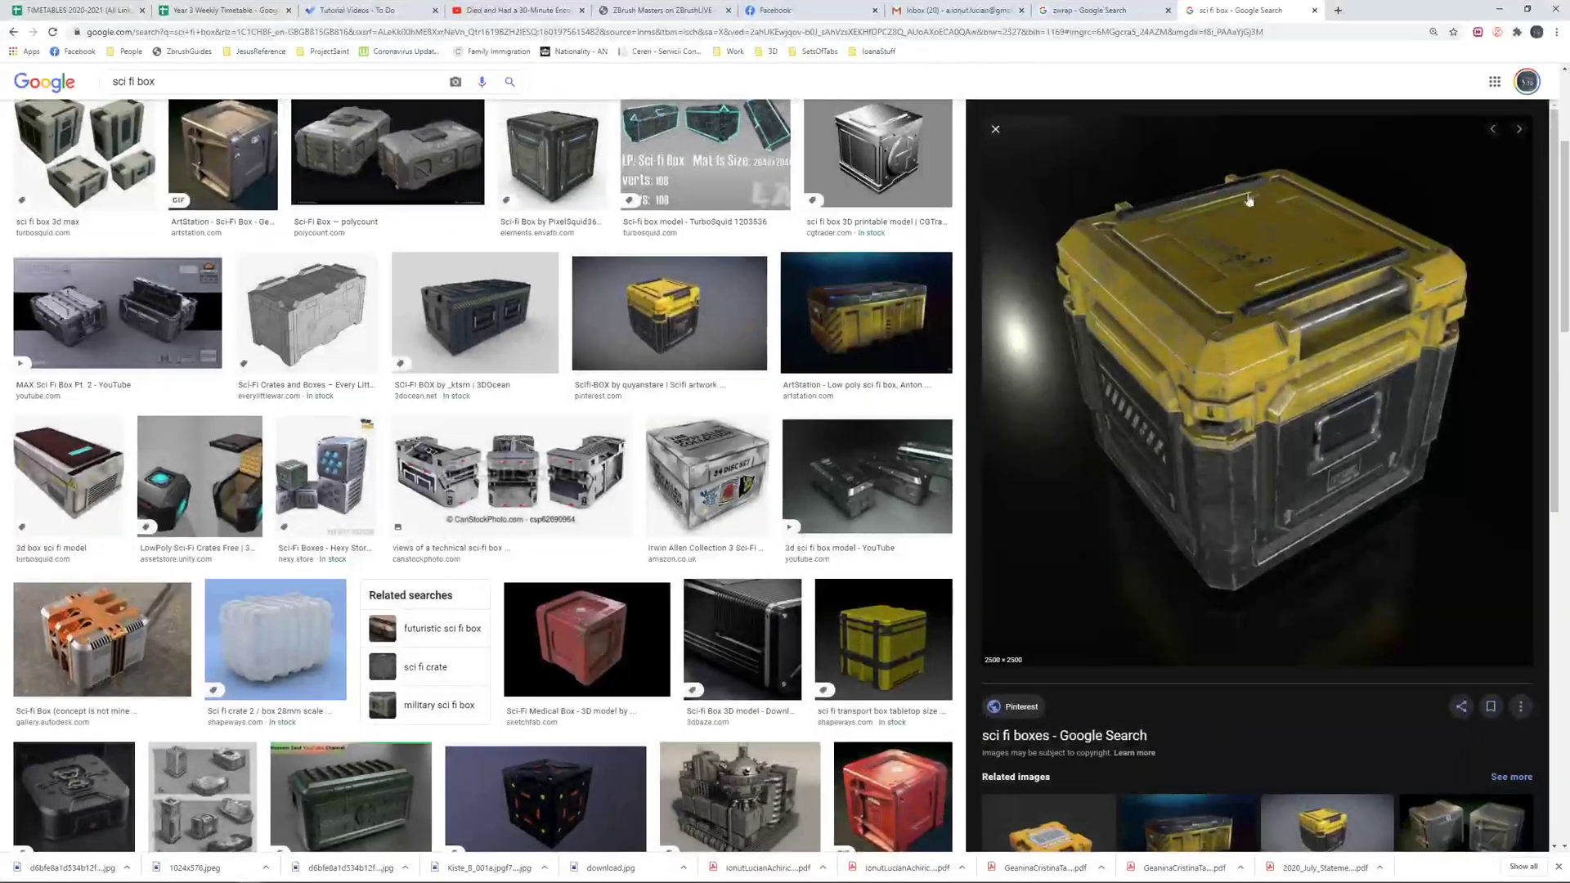
left_click(1499, 8)
key("alt+Tab")
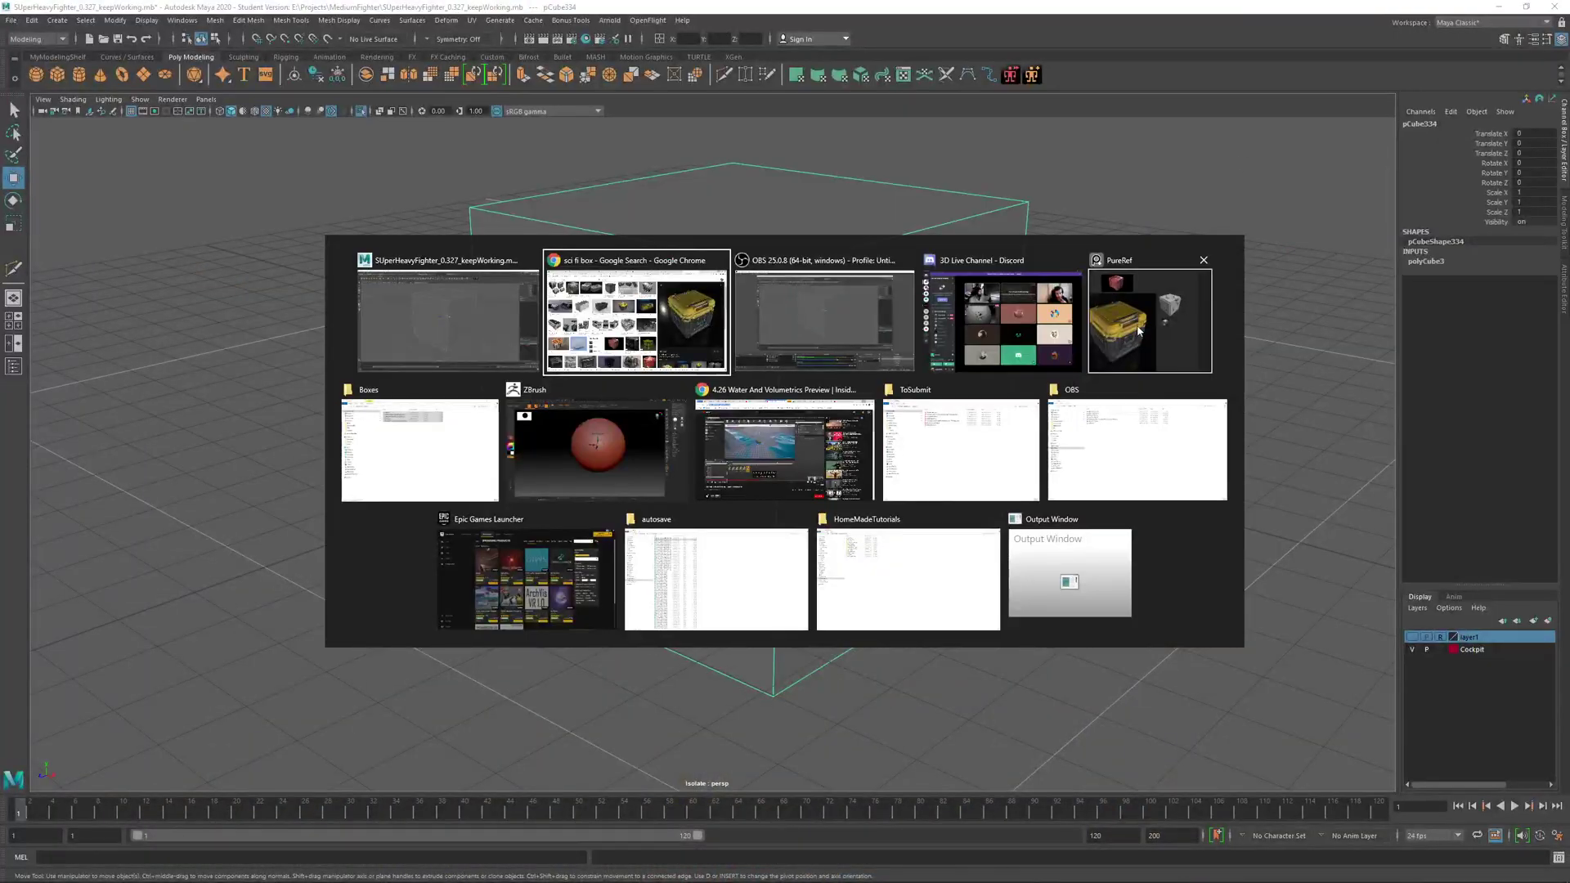
left_click(1131, 322)
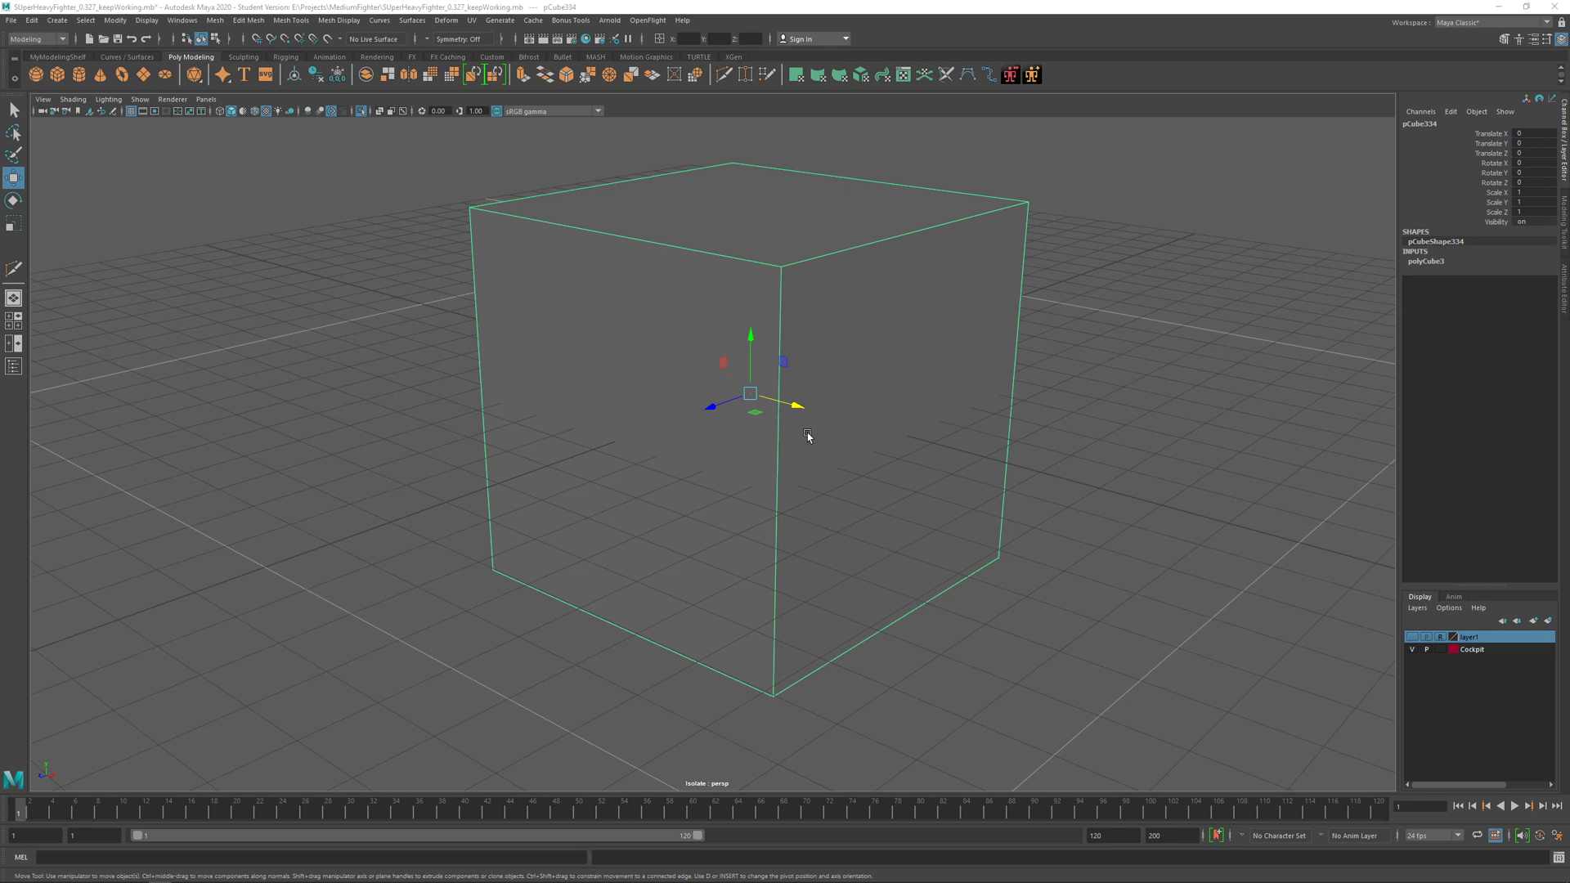
Step: Select the cube's top face together with the adjoining front face in face mode
mouse_move(808, 436)
left_mouse_down("alt")
mouse_move(768, 487)
mouse_move(761, 452)
mouse_move(785, 446)
left_mouse_up("alt")
right_click_drag(680, 306, 693, 299)
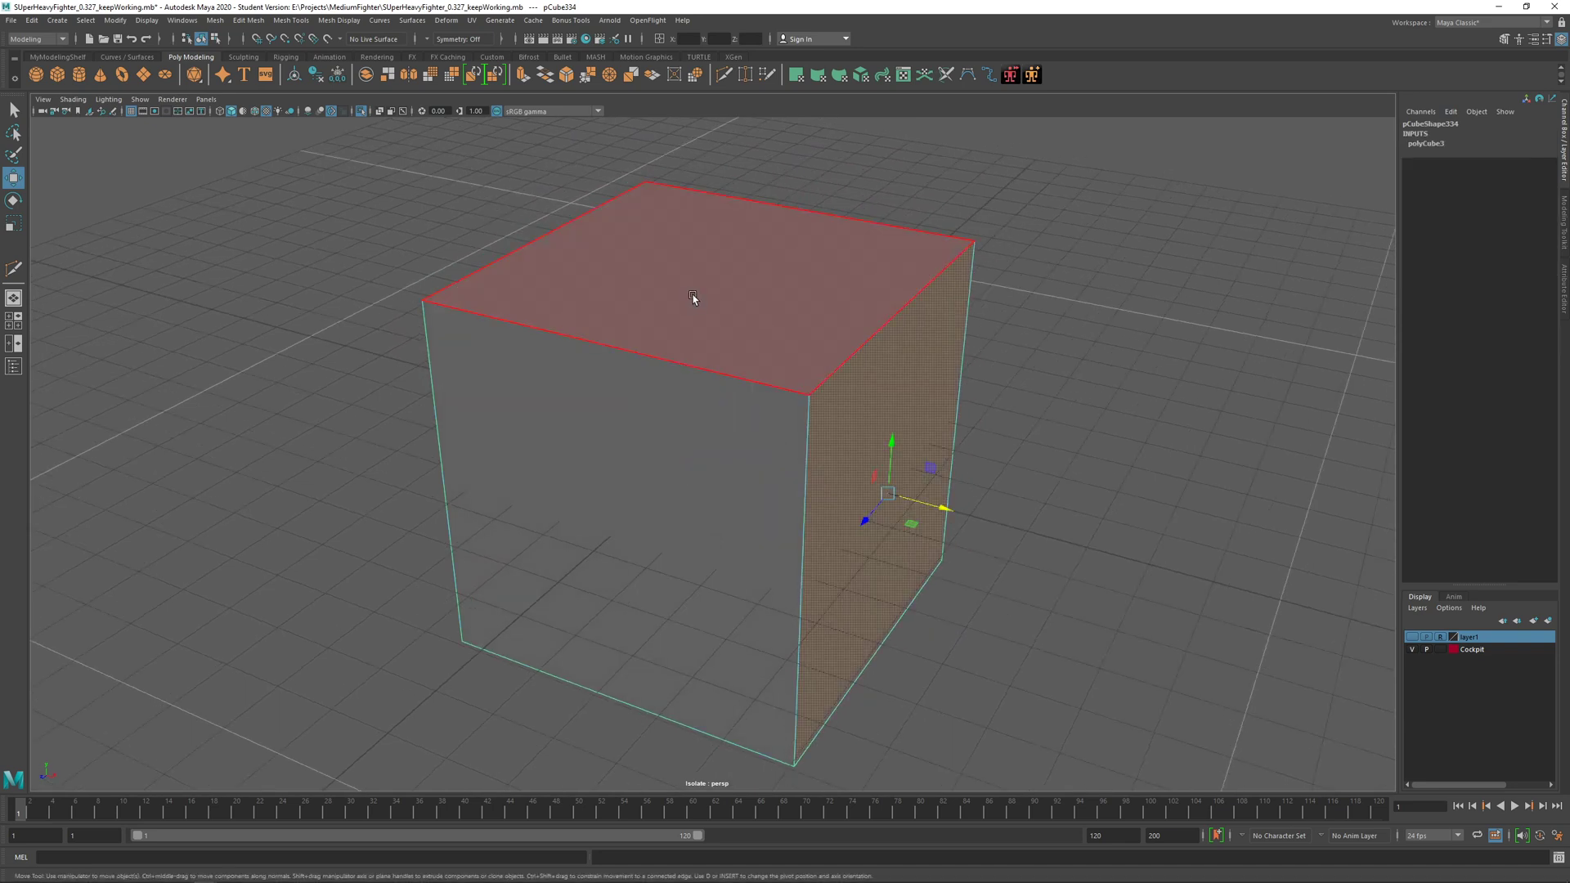
left_click(691, 298)
left_click(654, 508, "shift")
left_click_drag(638, 630, 743, 561, "alt")
right_click_drag(718, 336, 715, 370)
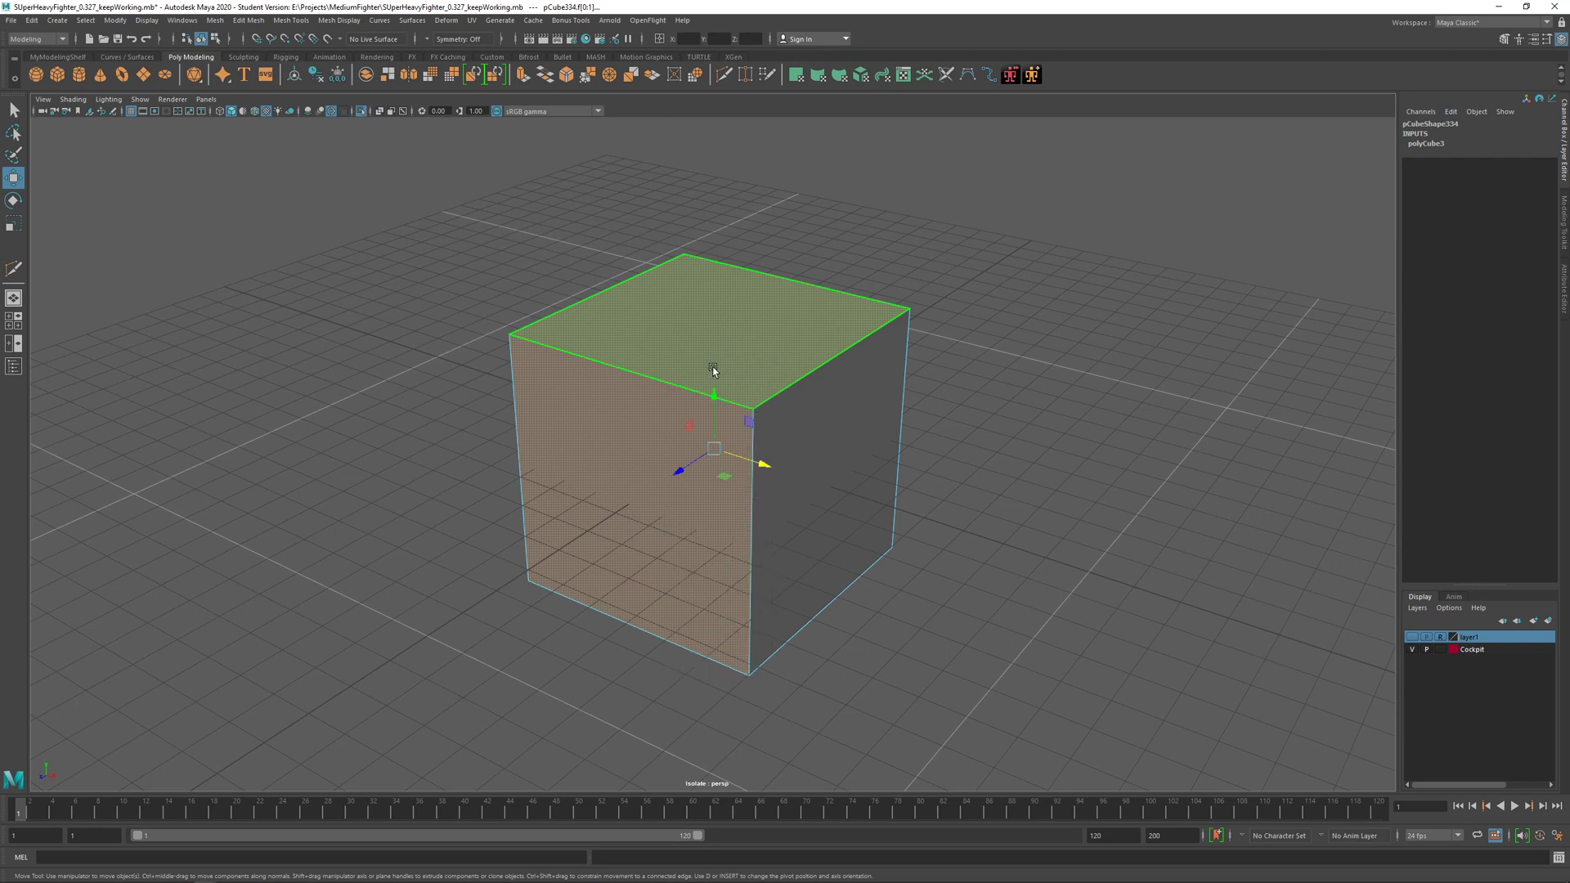
left_click(708, 320)
left_click(620, 463, "shift")
left_click_drag(621, 460, 690, 599, "alt")
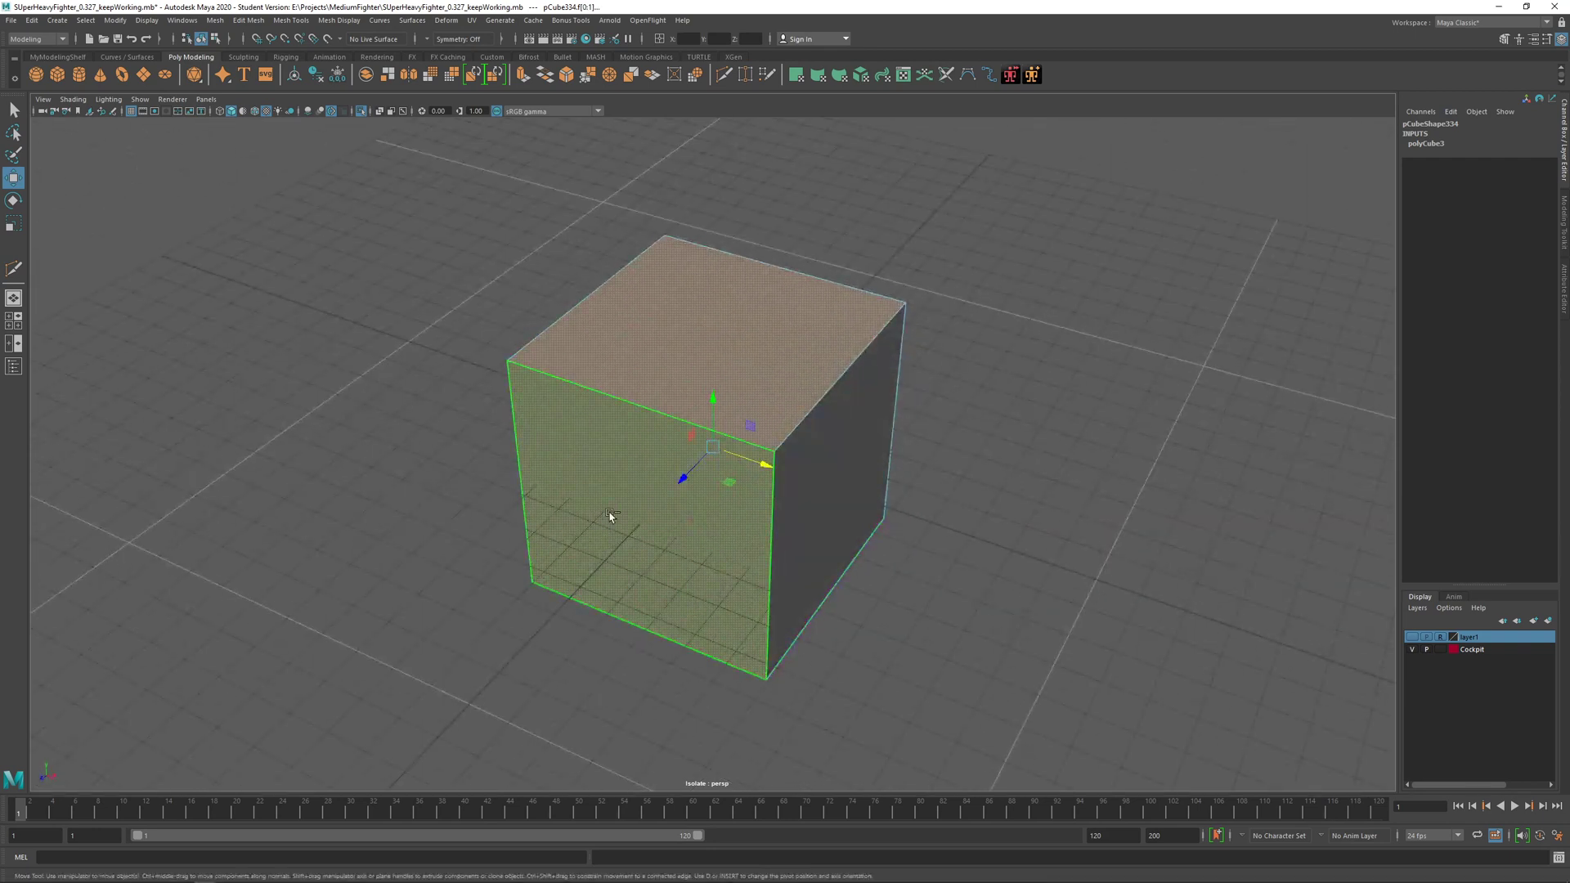
left_click(610, 519, "shift")
left_click(630, 350, "shift")
left_click(652, 362, "shift")
left_click(601, 491, "shift")
left_click_drag(593, 573, 607, 527, "alt")
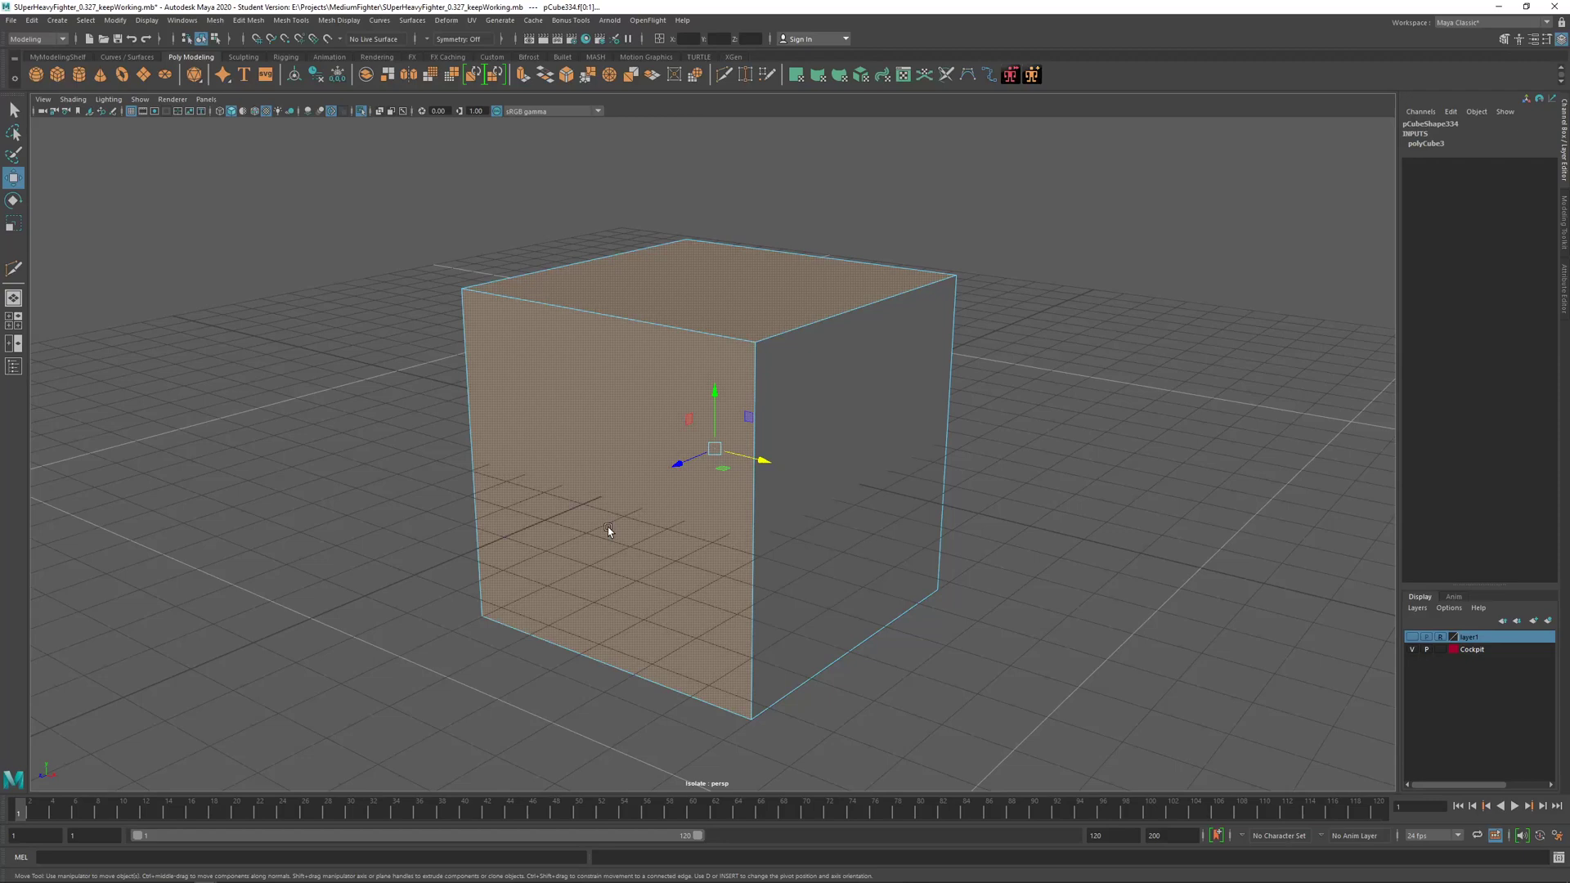
Step: Extrude the selected top and front faces together with an offset of 13
right_click(601, 424, "shift")
right_click_drag(601, 425, 602, 440, "shift")
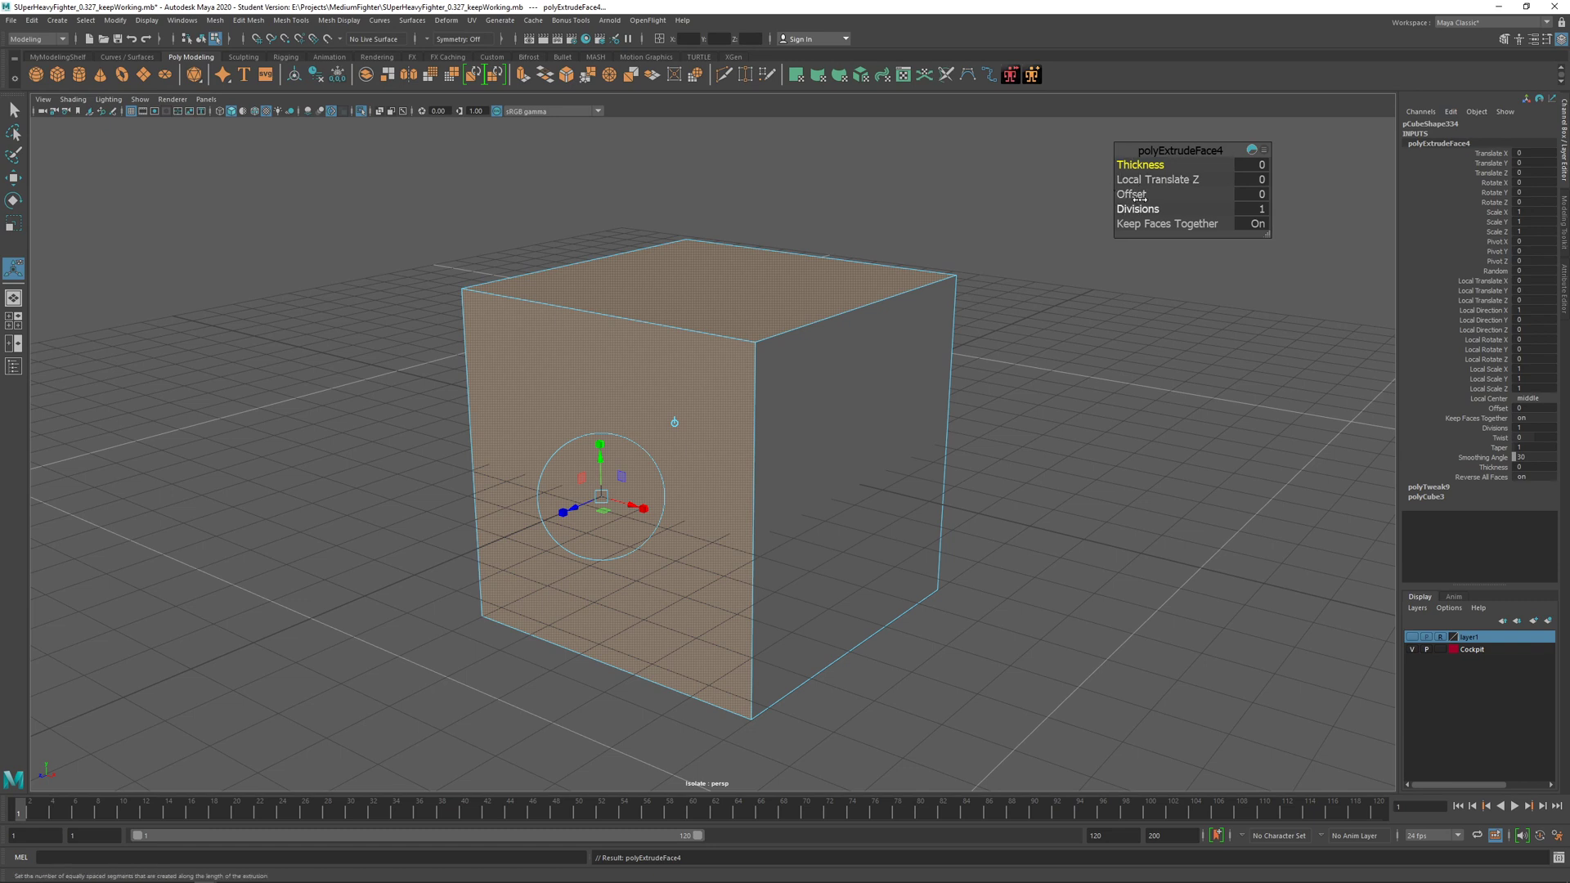
left_click_drag(1132, 194, 1215, 215)
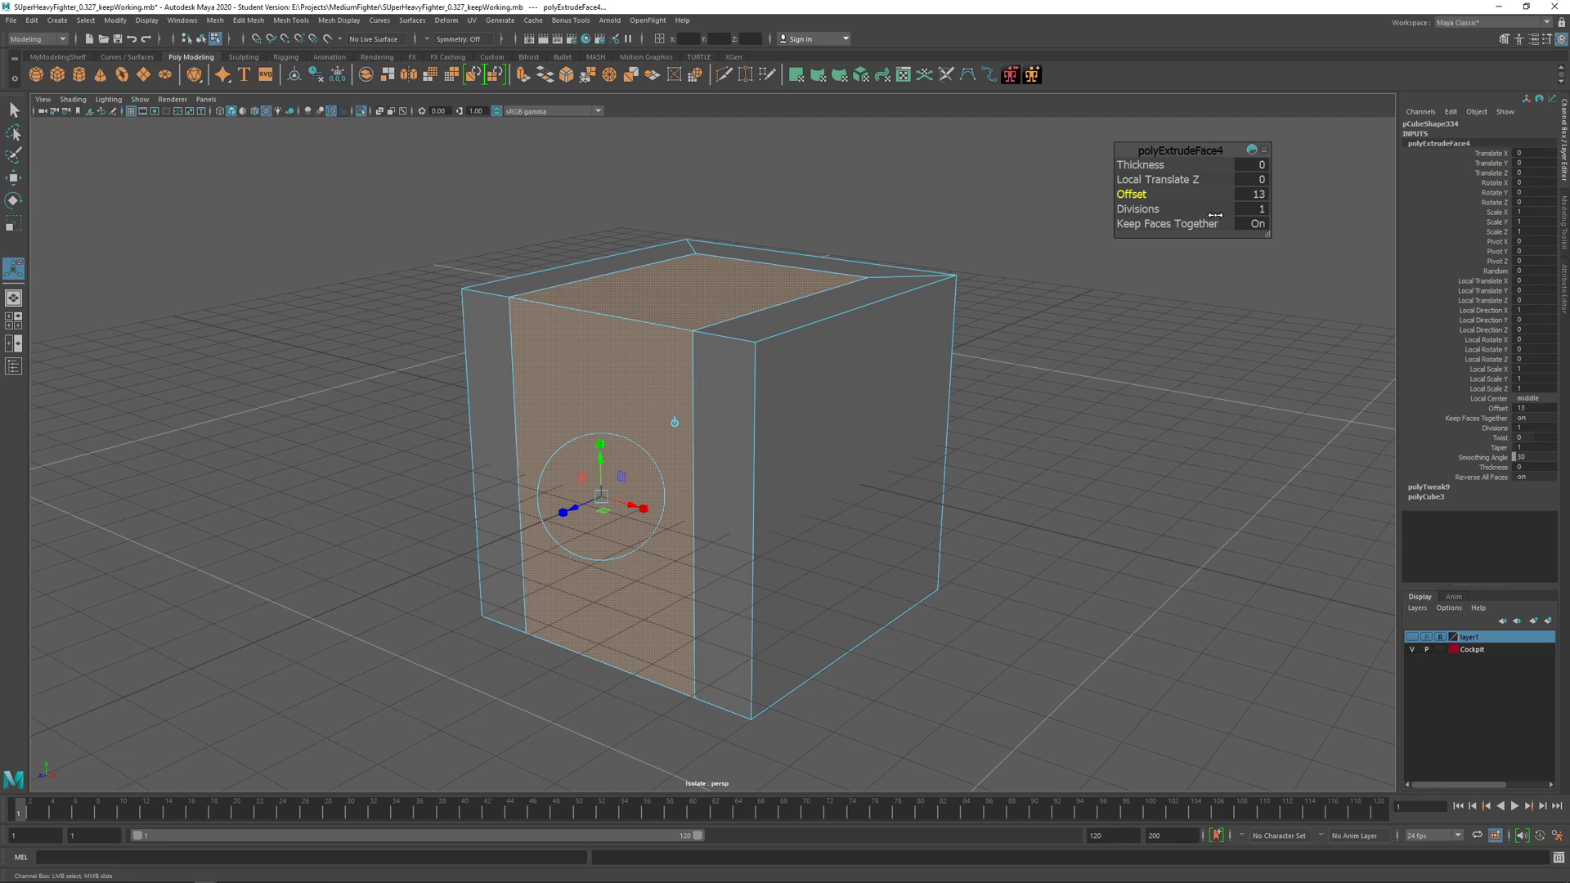
Step: Widen the inset faces to a local X scale of about 1.05, and undo a trial scaling along local Y
mouse_move(886, 325)
left_mouse_down("alt")
mouse_move(866, 365)
mouse_move(894, 287)
mouse_move(785, 270)
mouse_move(690, 340)
mouse_move(869, 342)
left_mouse_up("alt")
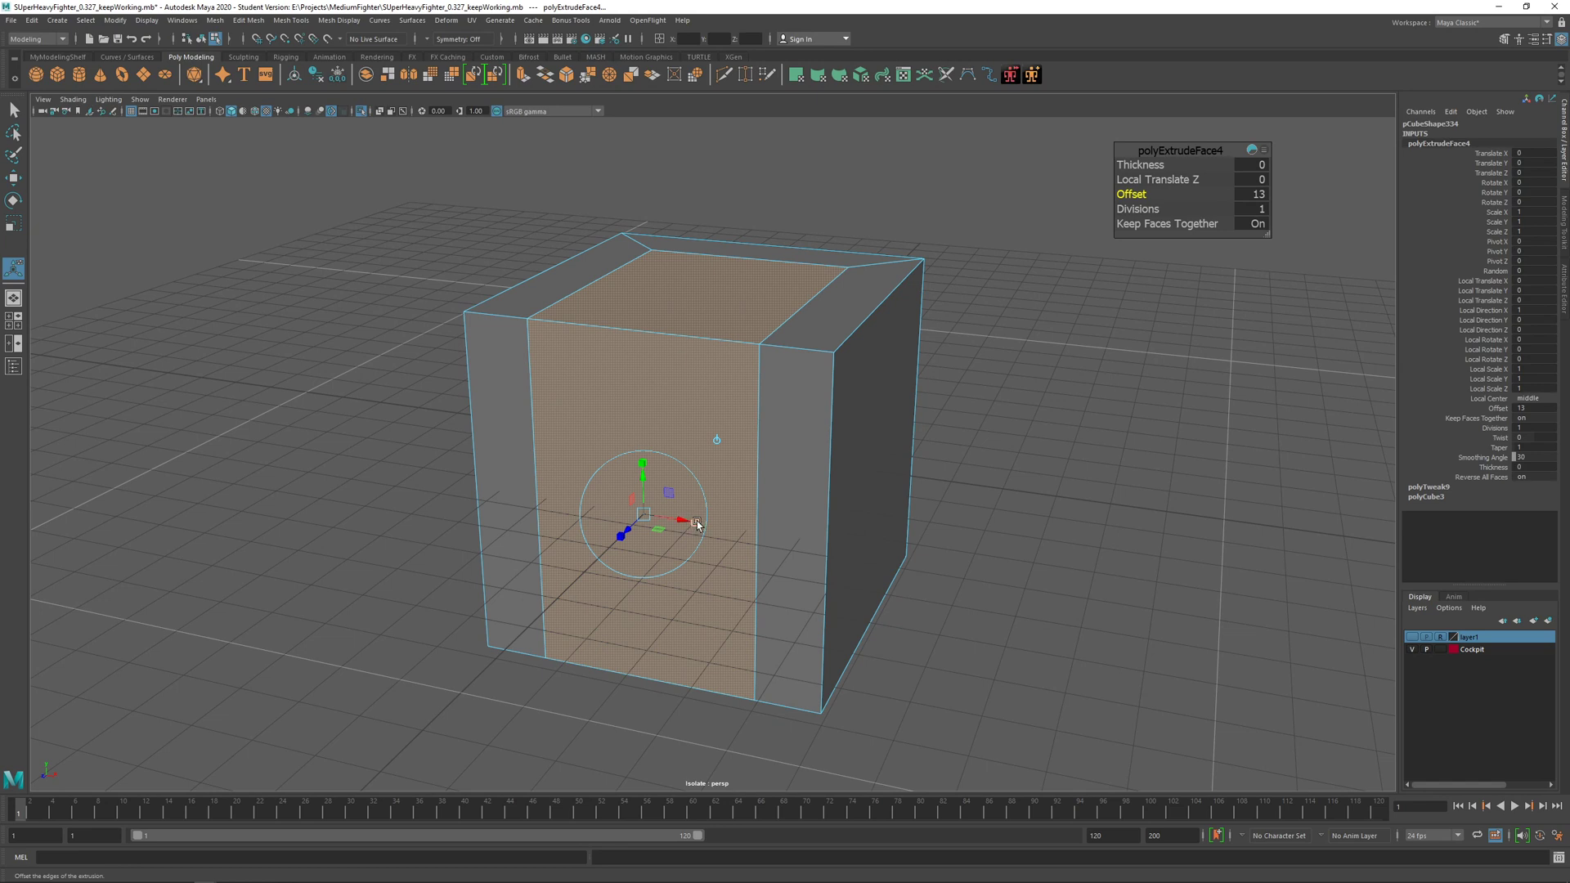
mouse_move(696, 522)
left_mouse_down()
mouse_move(724, 523)
mouse_move(691, 528)
left_mouse_up()
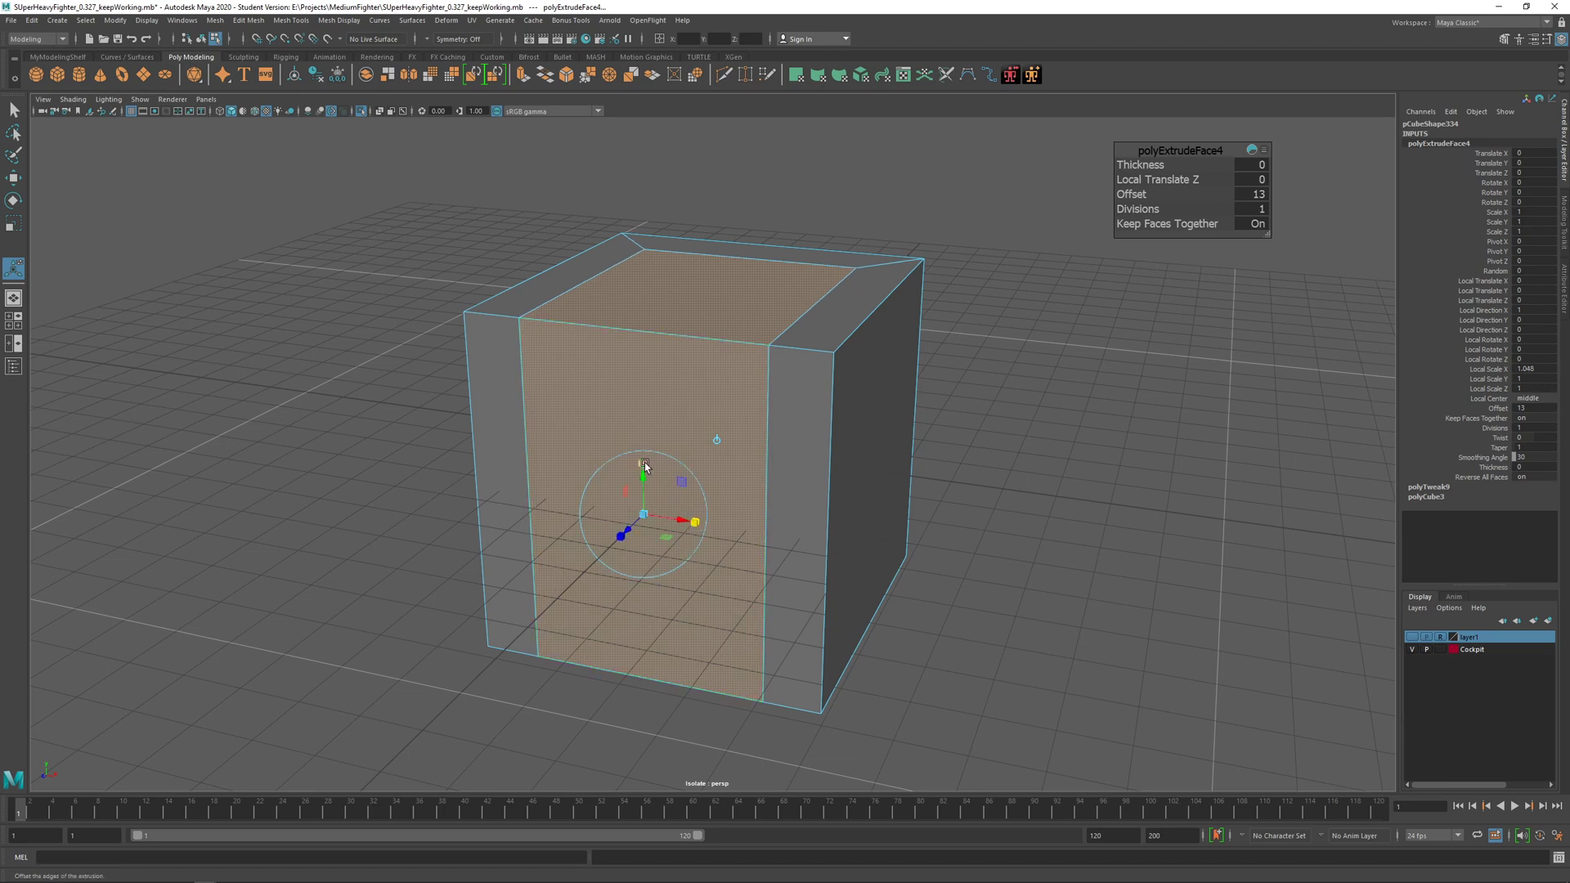
left_click_drag(645, 465, 694, 422)
key("ctrl+z")
Step: Increase the face extrusion's offset to 15.2
mouse_move(774, 357)
left_mouse_down("alt")
mouse_move(803, 369)
mouse_move(798, 347)
mouse_move(847, 323)
mouse_move(826, 302)
mouse_move(791, 367)
left_mouse_up("alt")
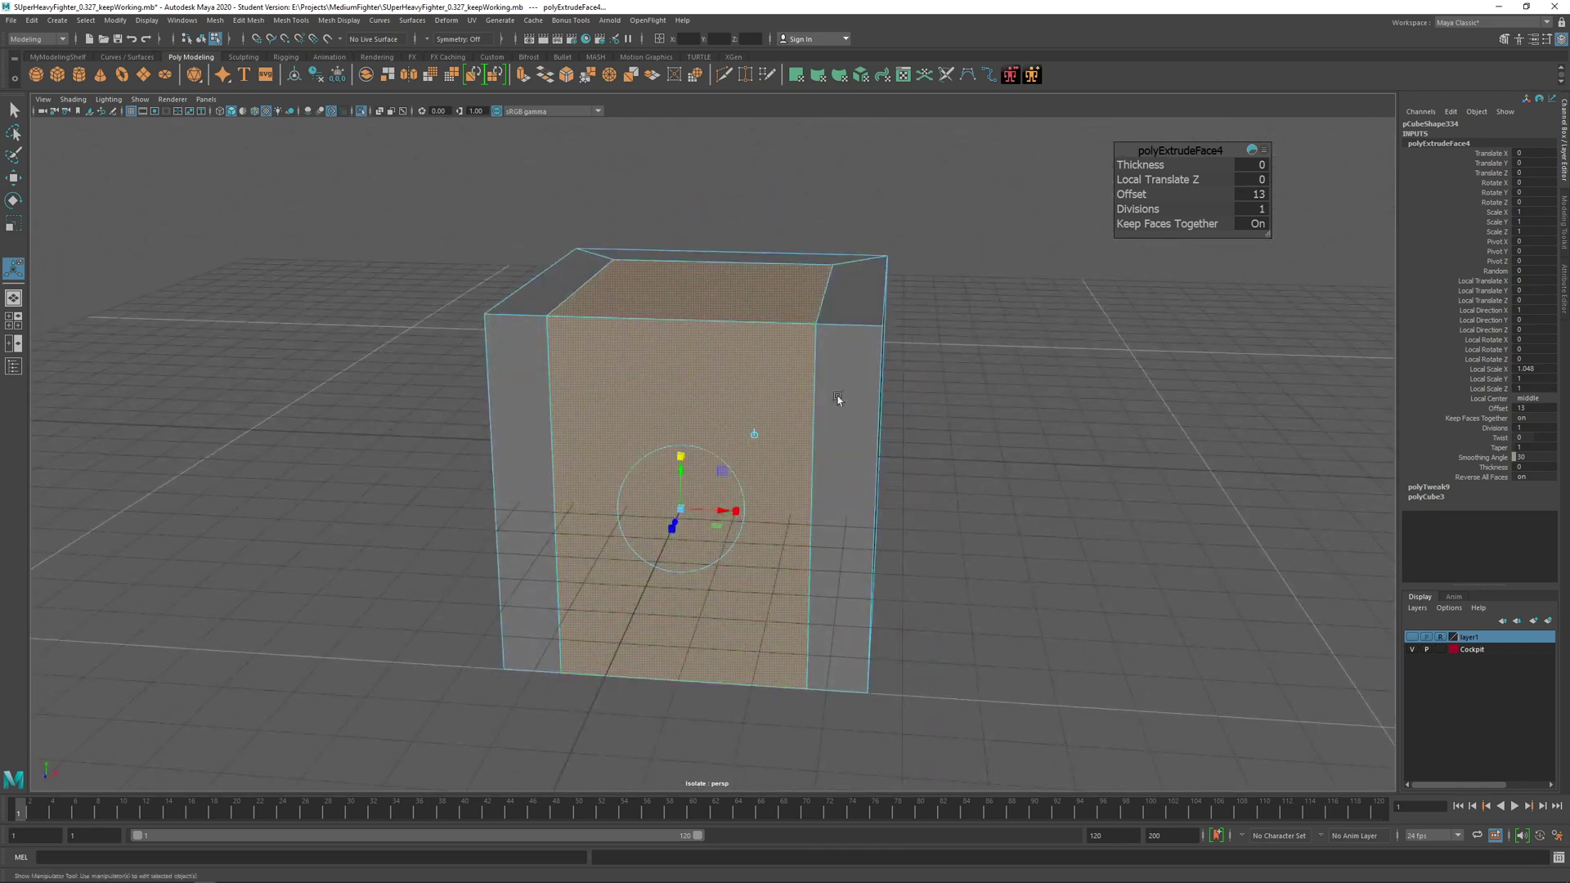
left_click_drag(1133, 194, 1148, 200)
left_click_drag(843, 319, 753, 347, "alt")
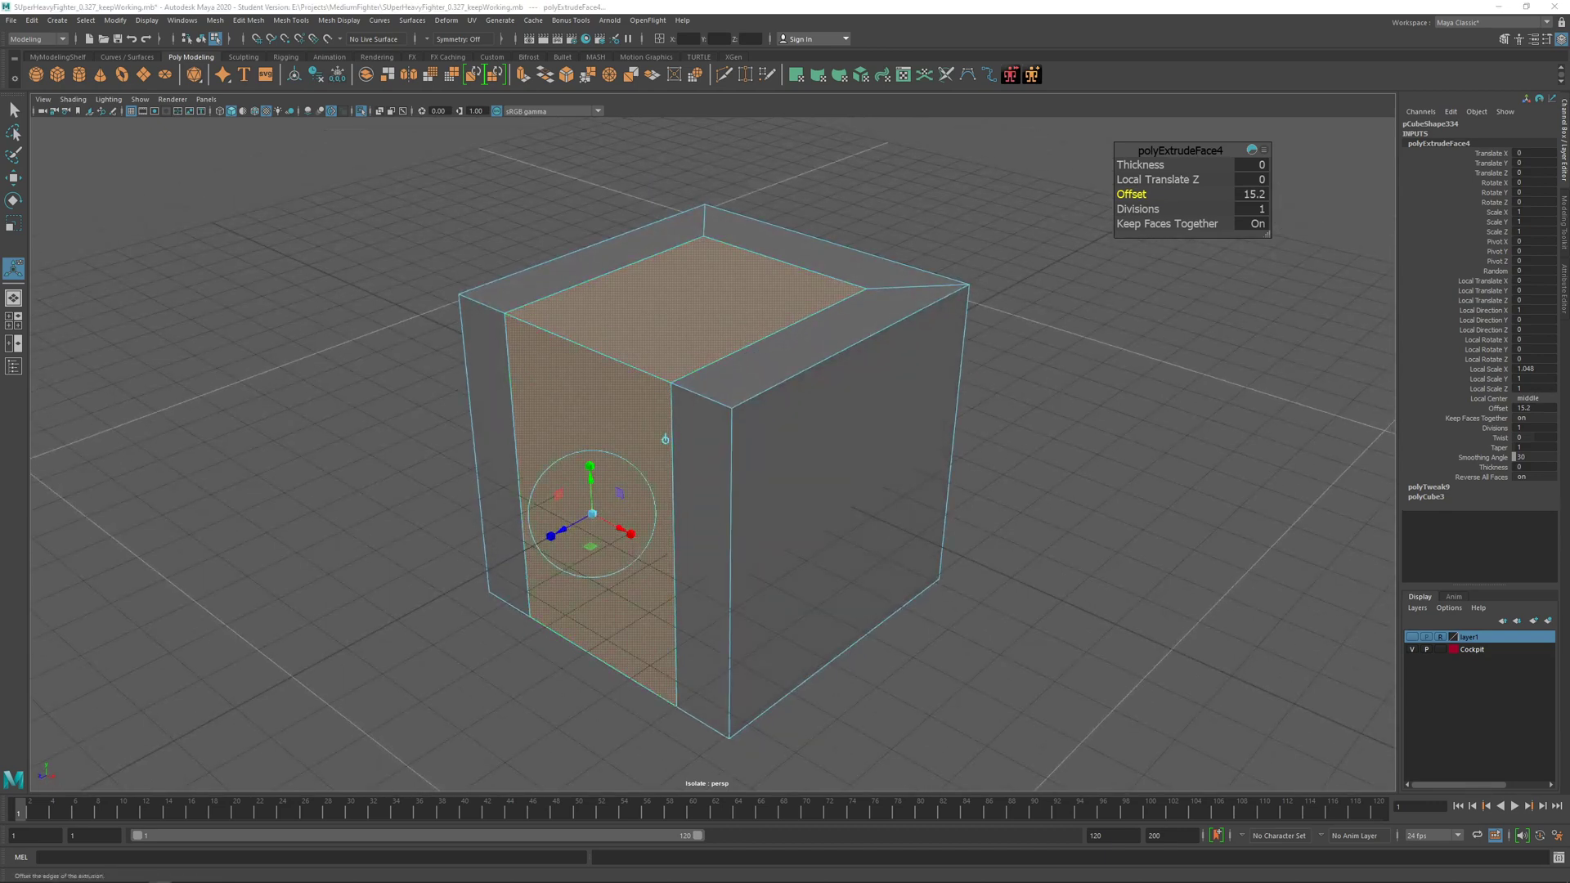
Step: Examine the red, yellow and grey crate images on the reference board for box shape and detail ideas
right_click_drag(0, 487, 685, 446)
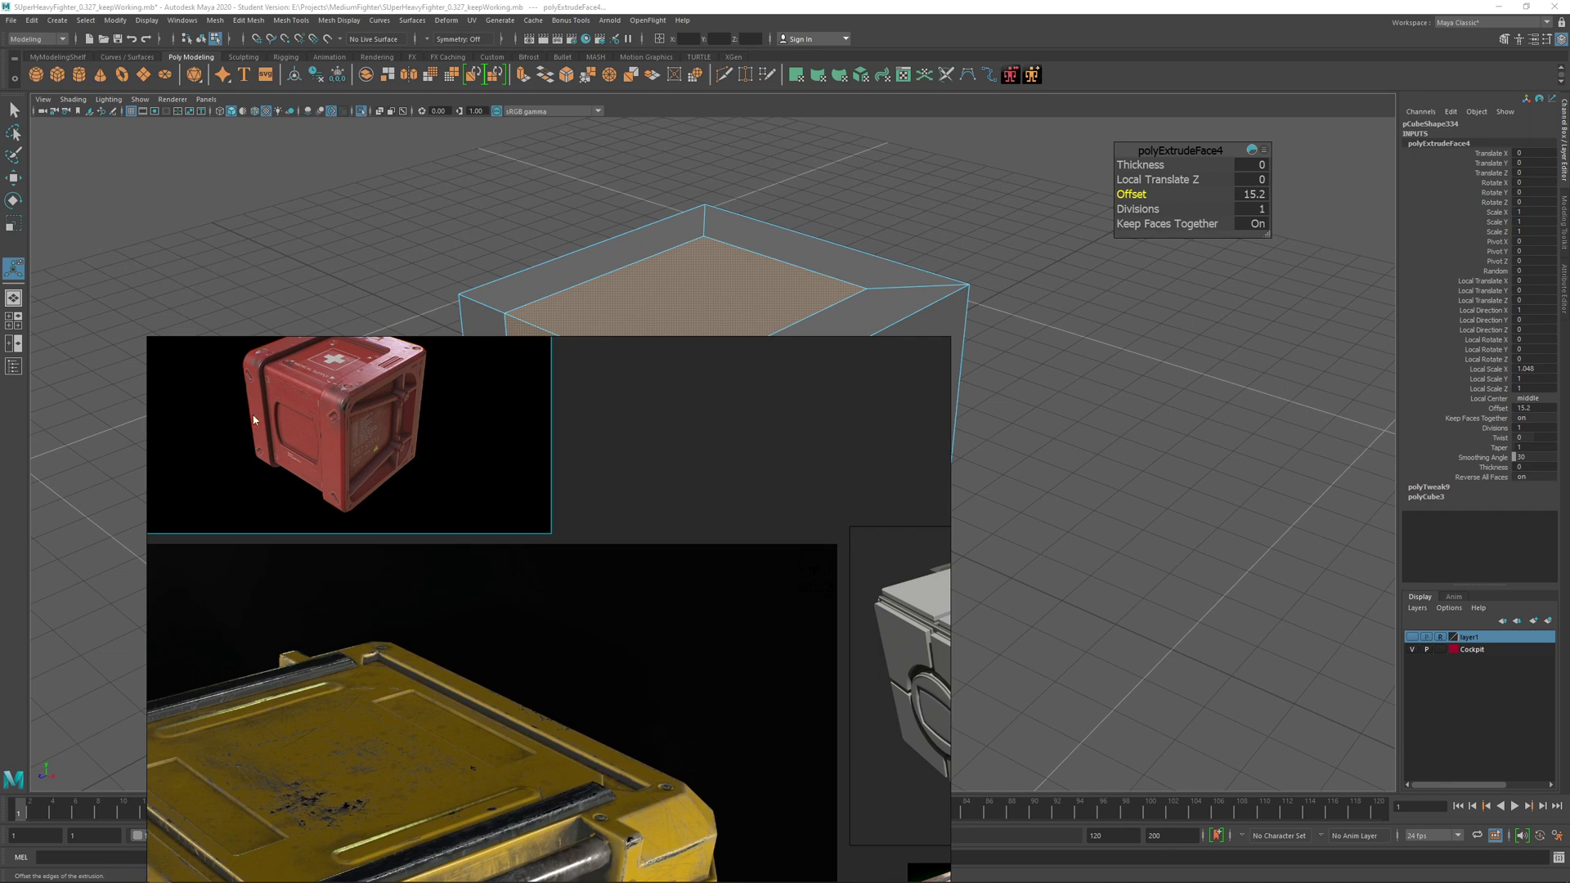
scroll(340, 449, "down", 2)
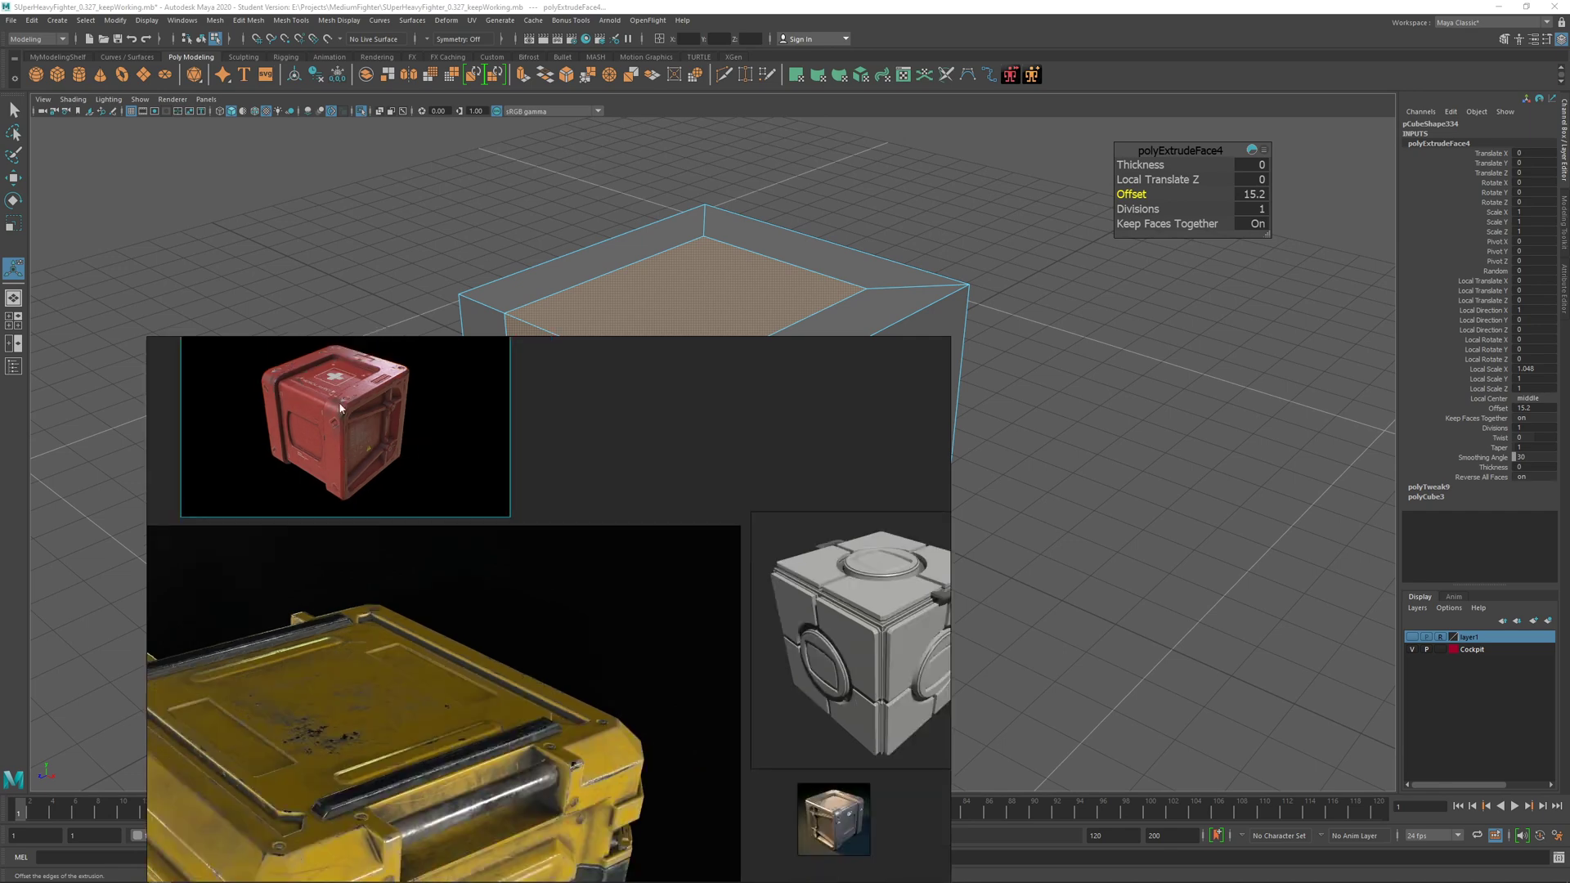
right_click_drag(426, 707, 561, 471)
scroll(585, 607, "down", 2)
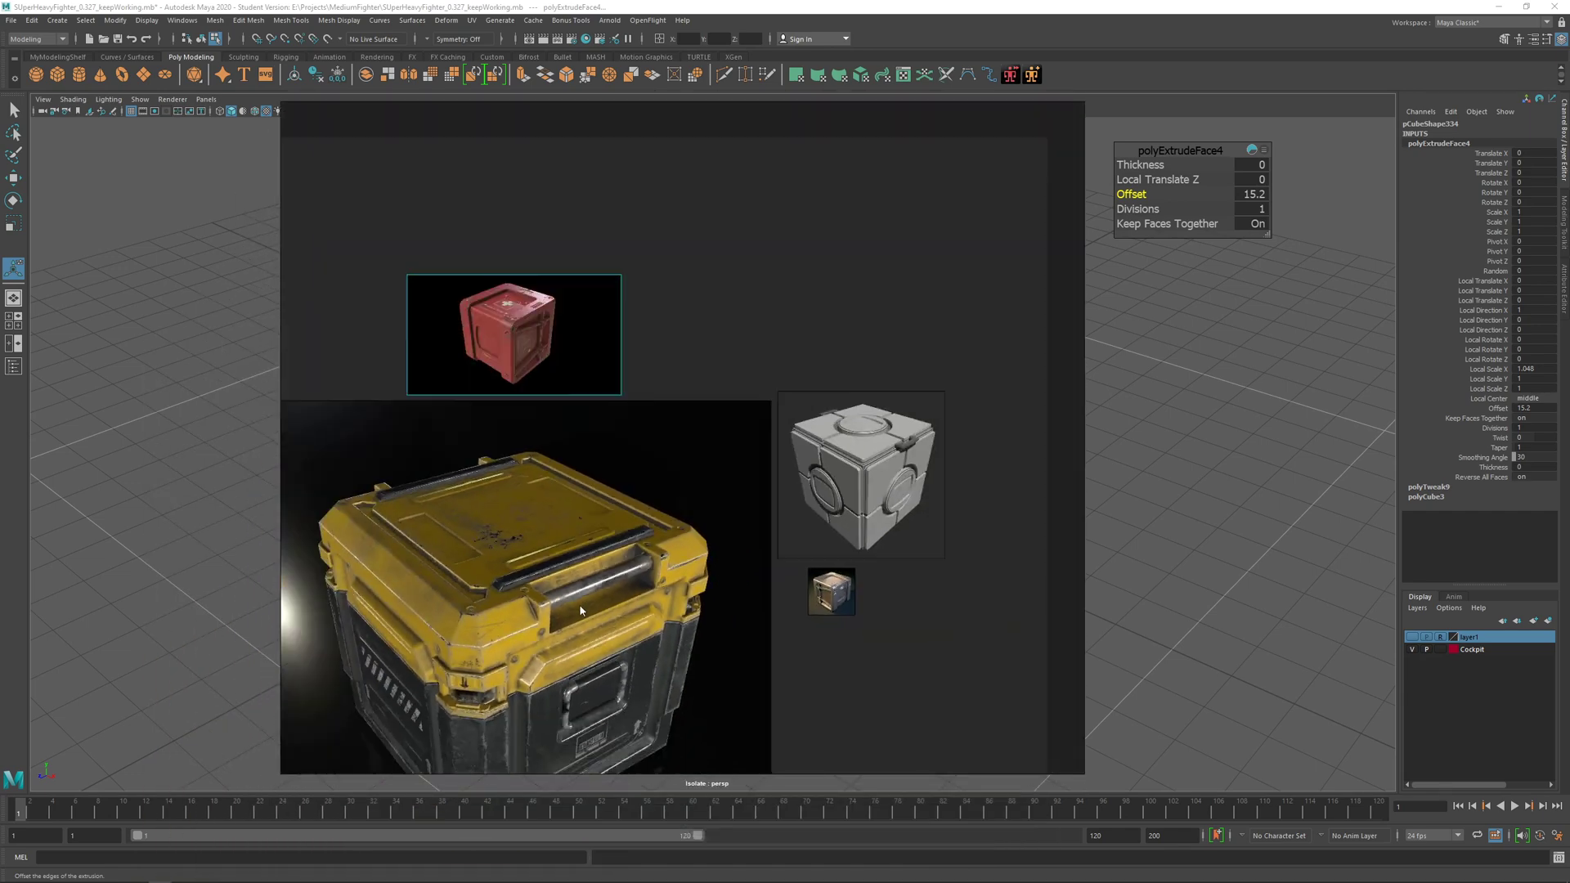
right_click_drag(580, 605, 659, 487)
scroll(609, 515, "up", 2)
mouse_move(590, 538)
left_mouse_down()
mouse_move(684, 463)
mouse_move(556, 552)
mouse_move(575, 525)
left_mouse_up()
scroll(556, 536, "down", 2)
middle_click_drag(556, 536, 582, 510)
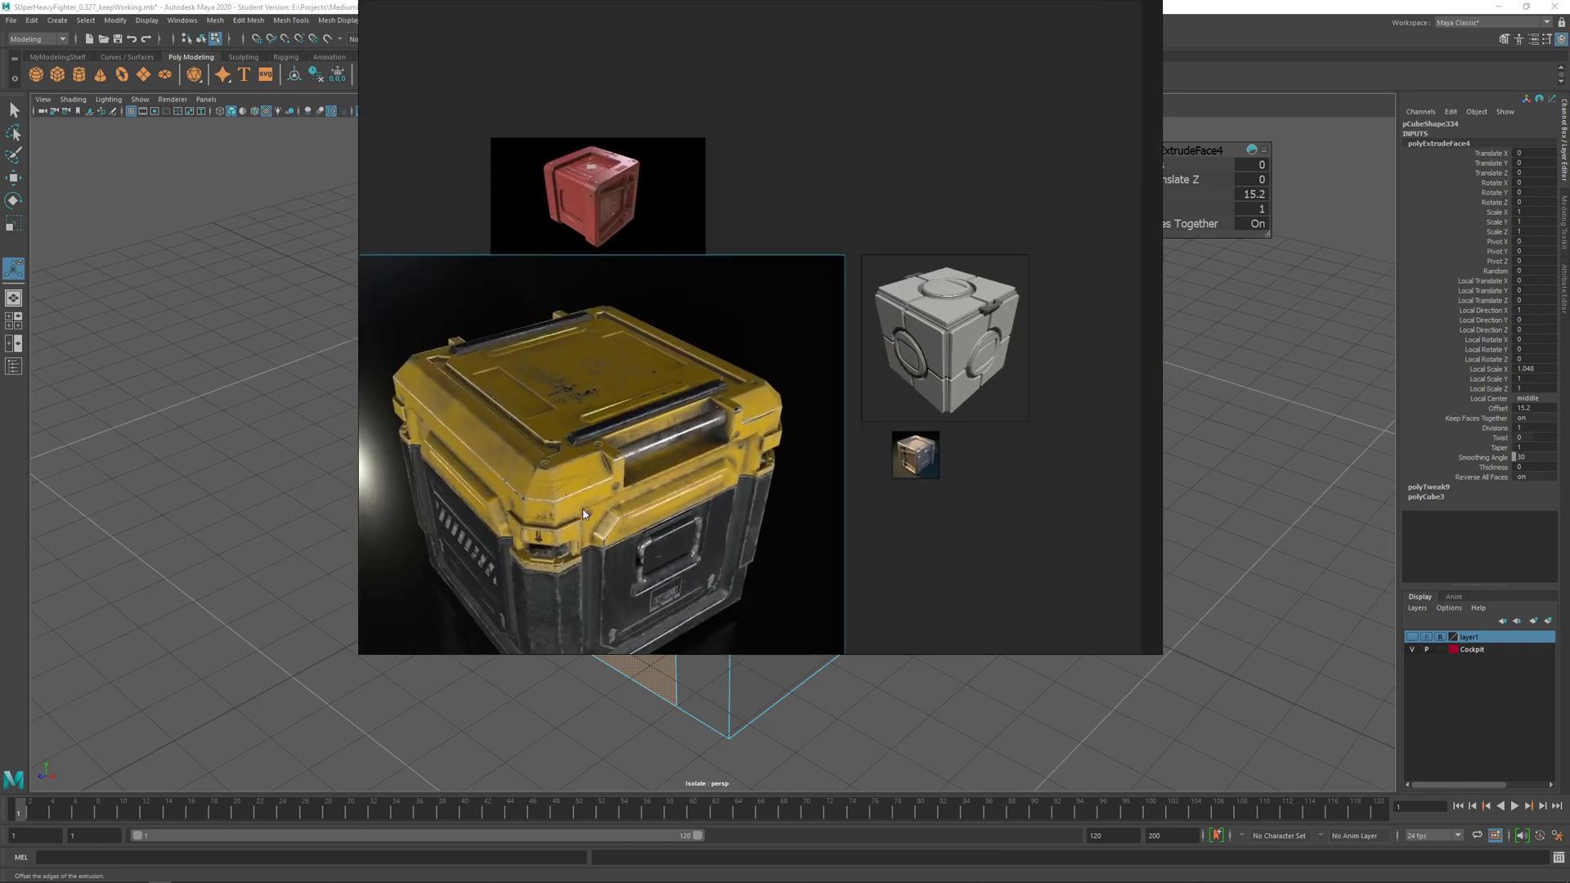
right_click_drag(968, 143, 934, 214)
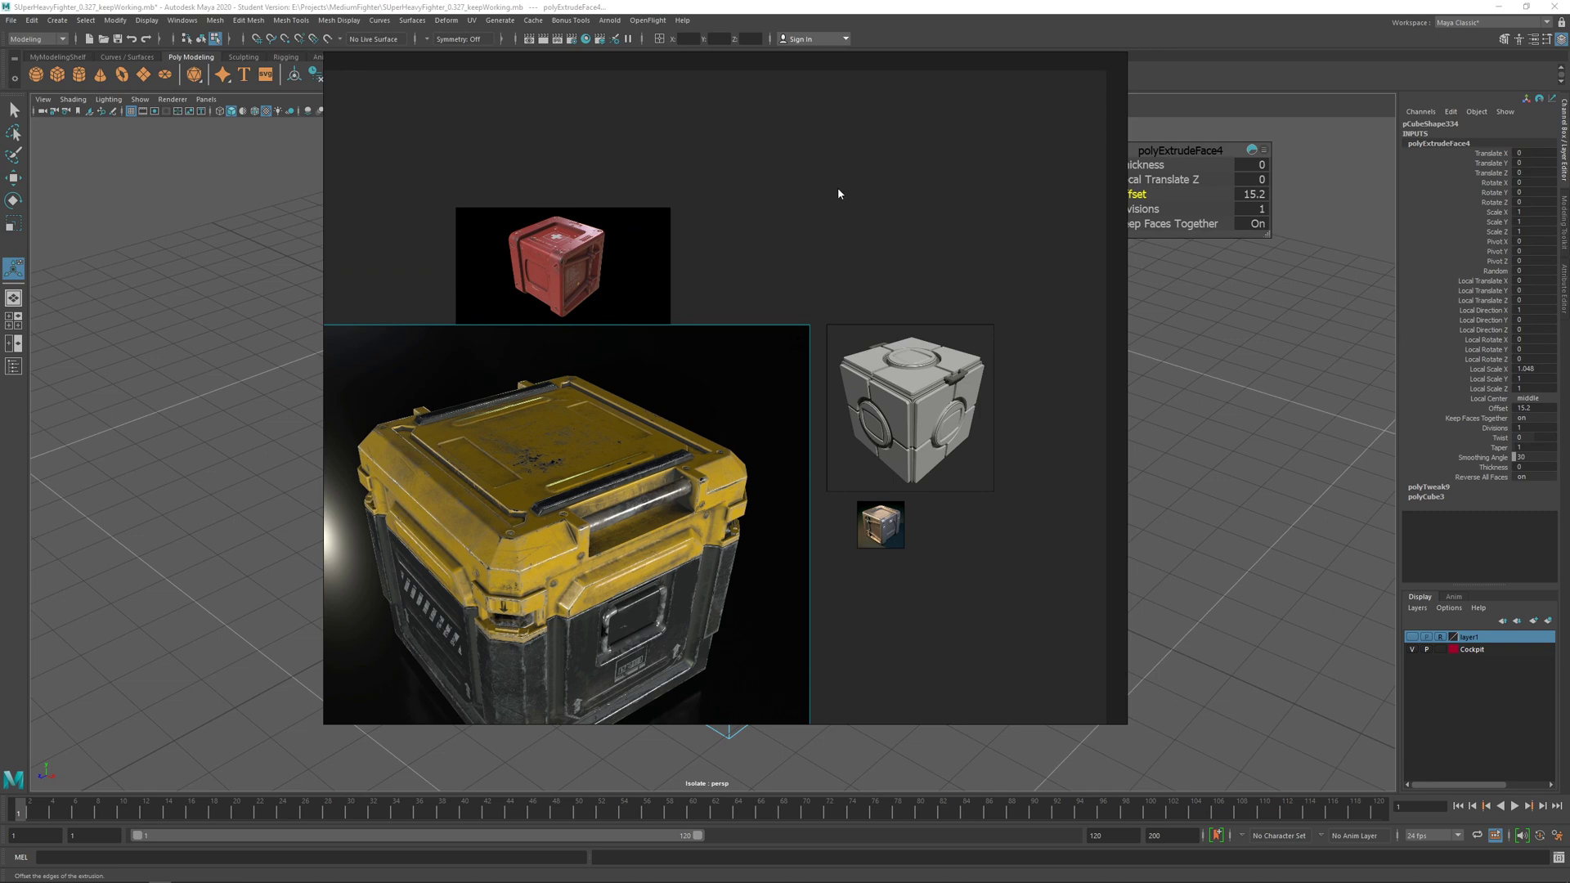
right_click_drag(837, 188, 0, 344)
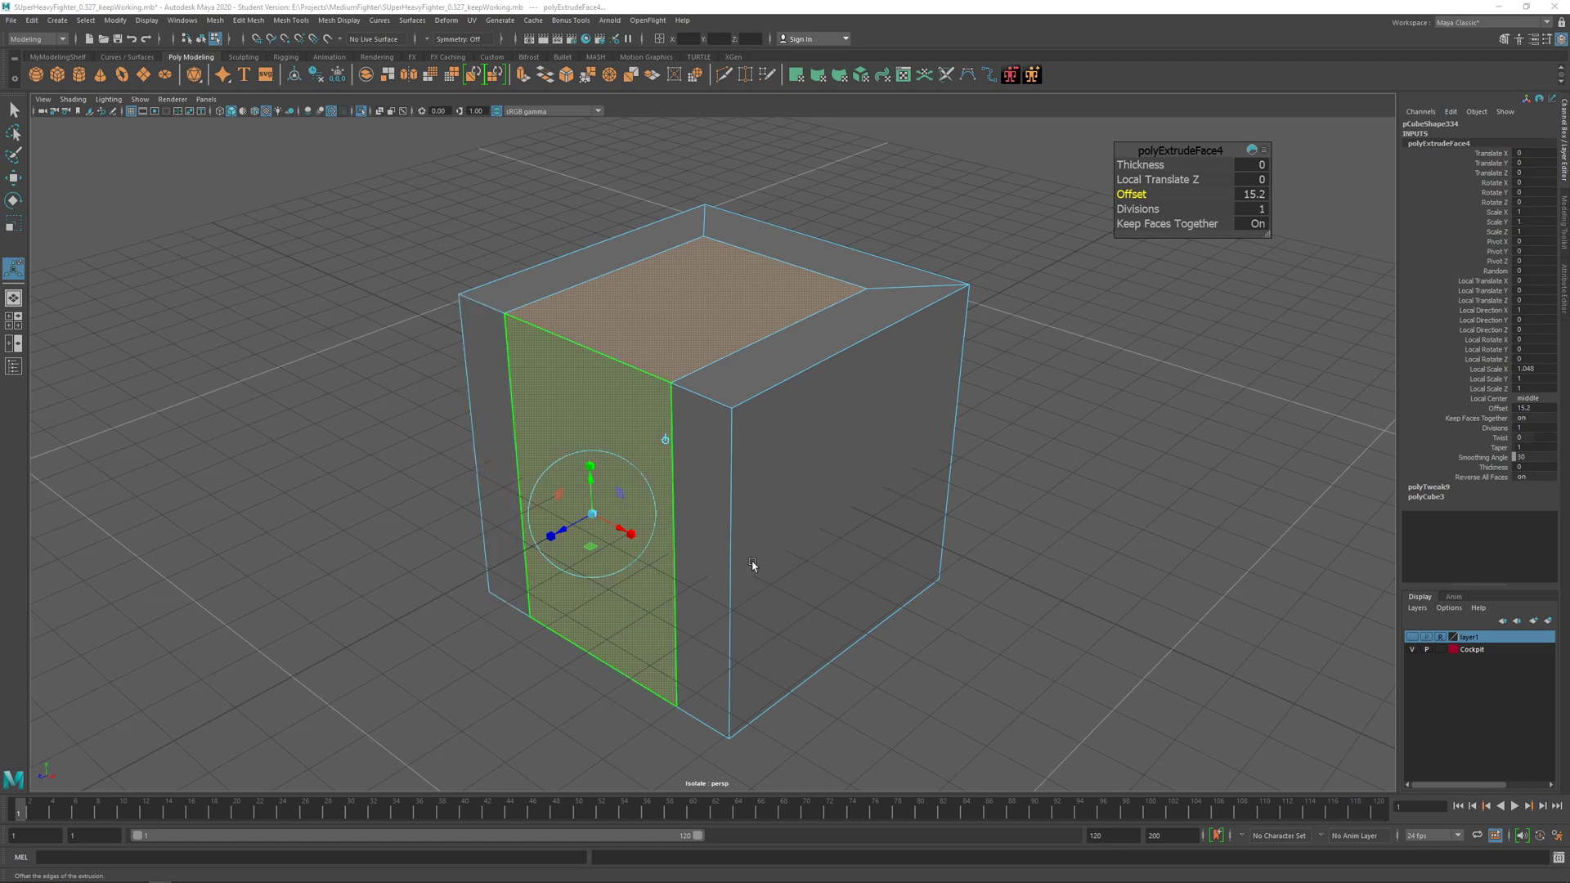
left_click_drag(760, 564, 787, 566, "alt")
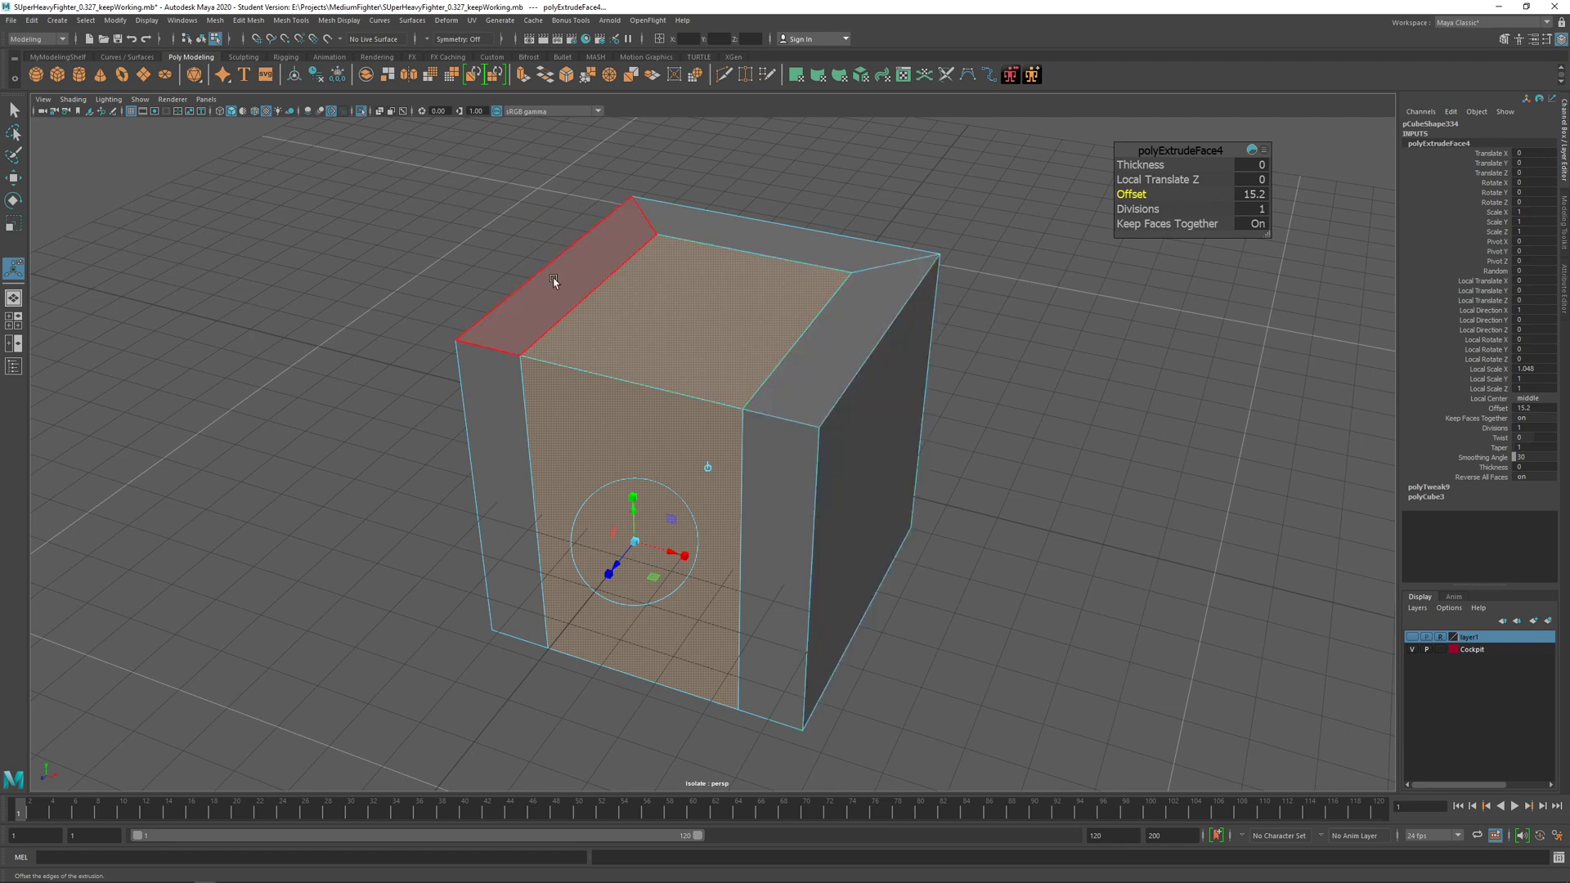
left_click_drag(531, 309, 449, 343, "alt")
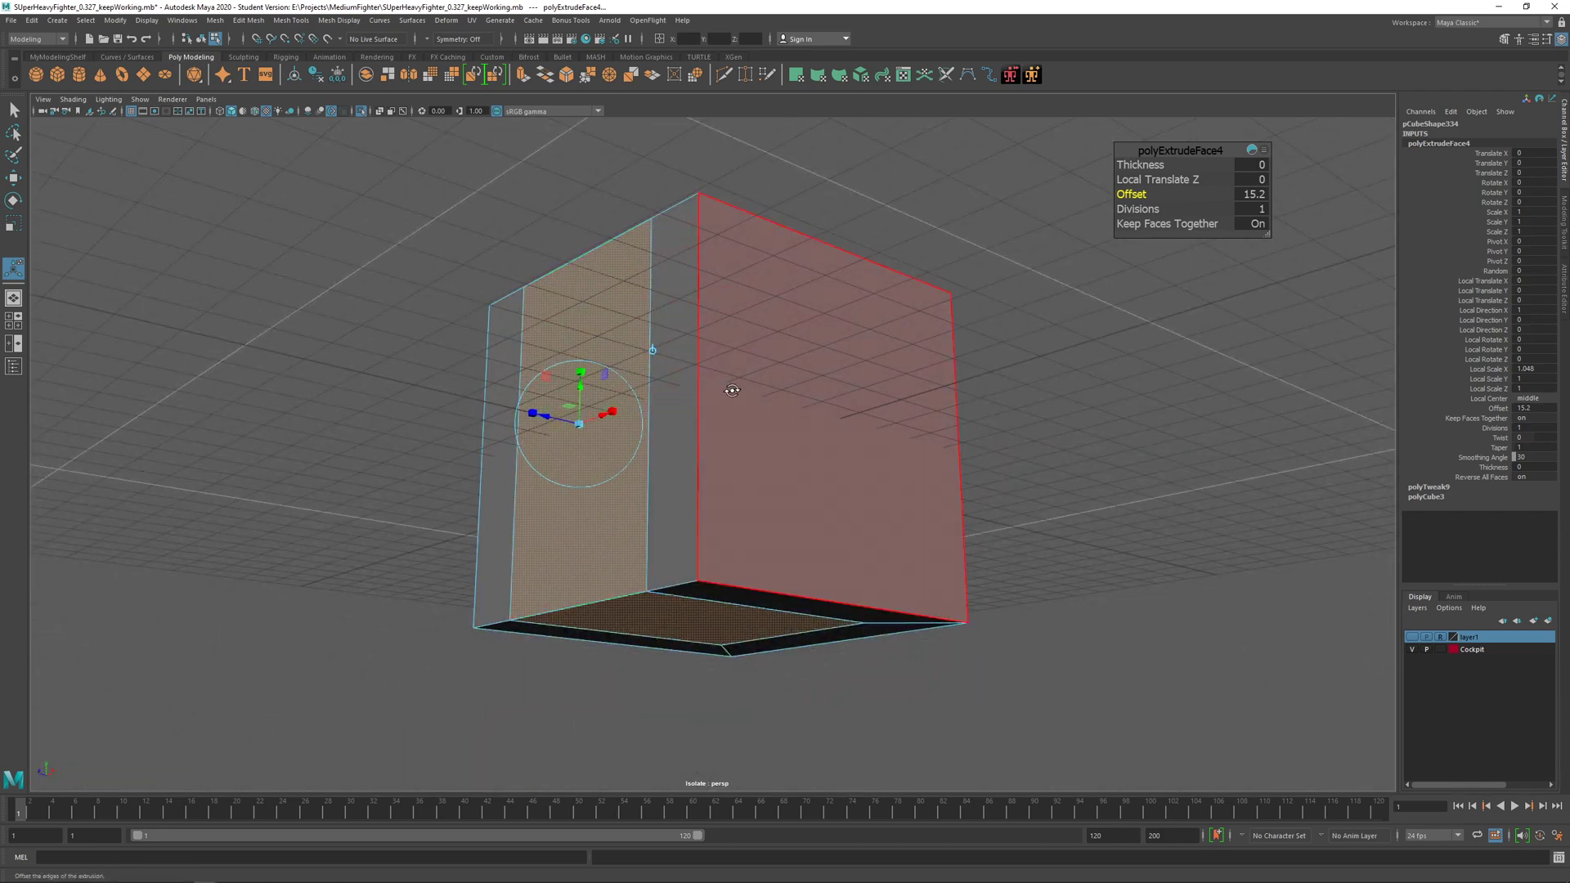
left_click_drag(731, 389, 699, 420, "alt")
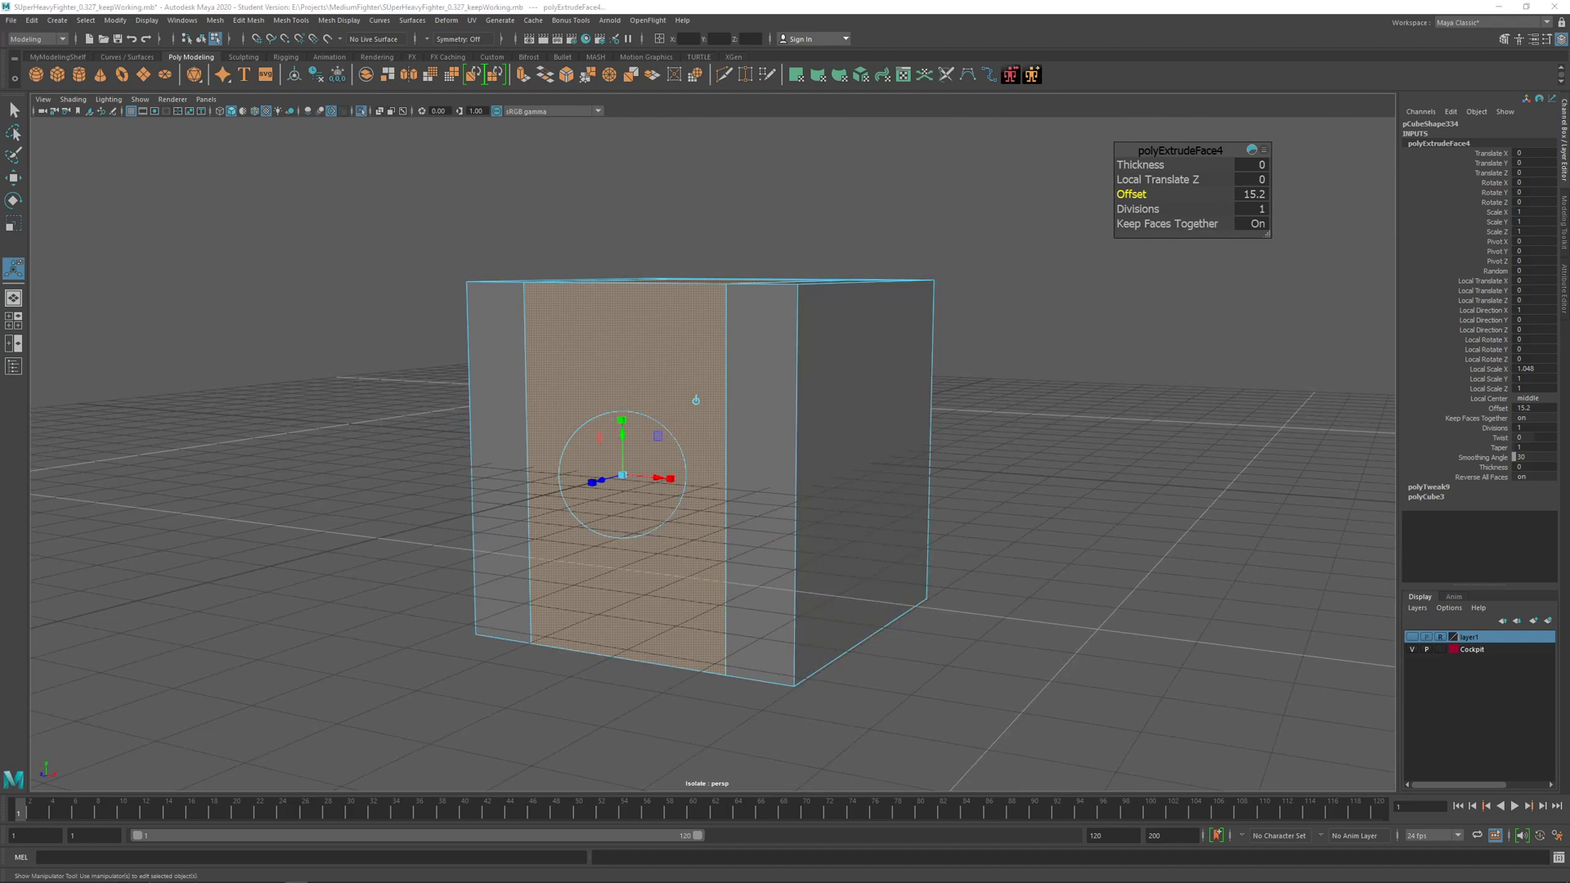
left_click_drag(791, 439, 717, 447, "alt")
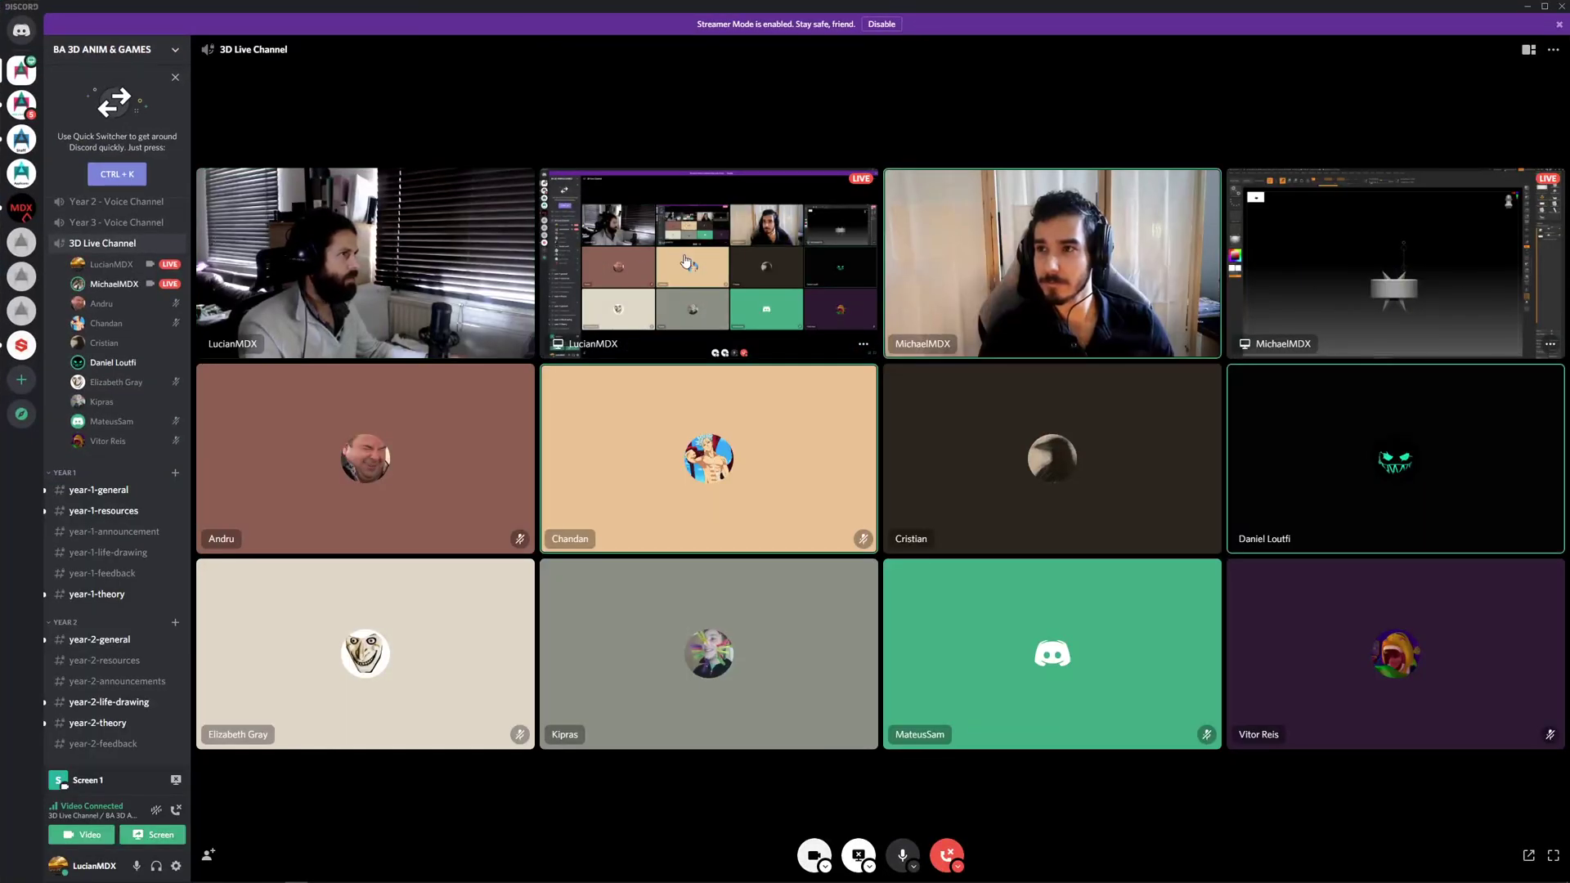
Step: Restore the maximized Discord call window to a smaller size and move it off the screen to reveal Maya
left_click(1530, 51)
left_click(1530, 51)
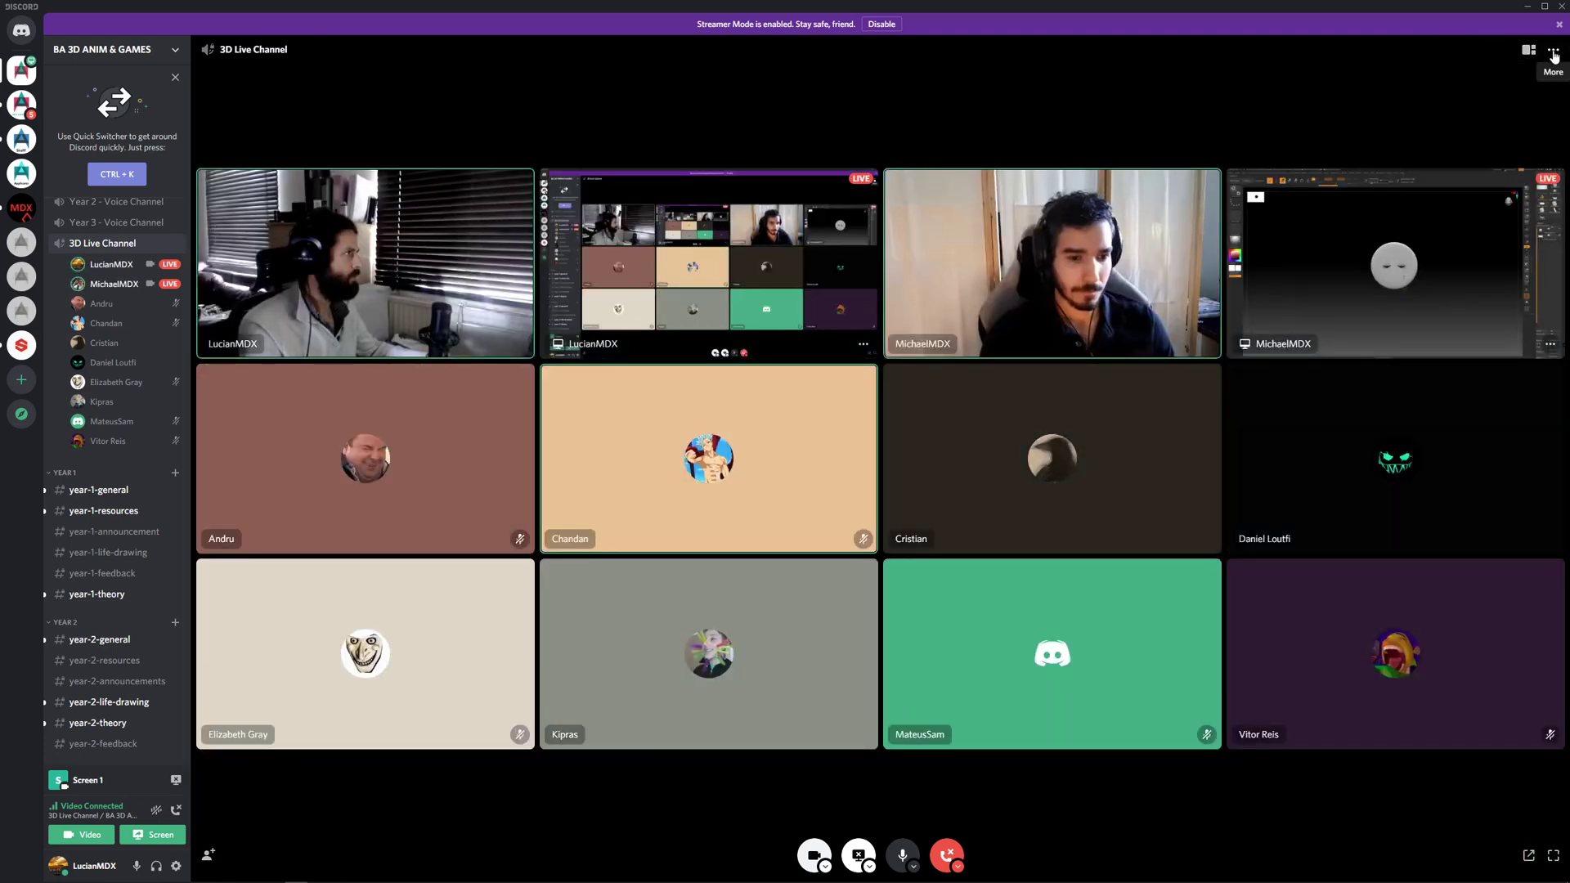
left_click(1554, 51)
left_click(1554, 51)
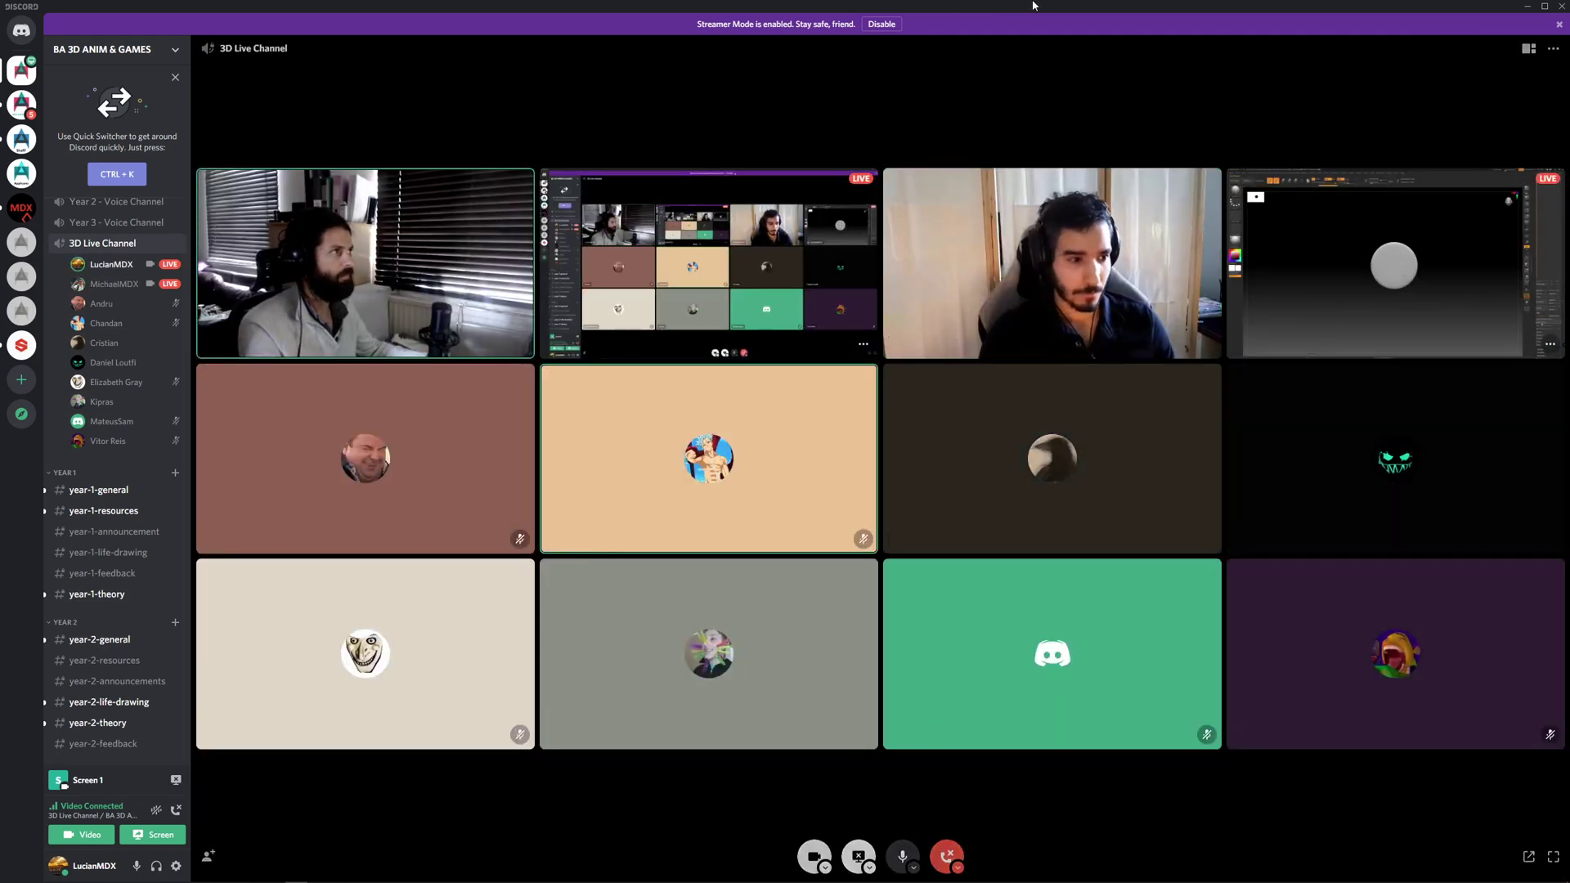
left_click(1544, 7)
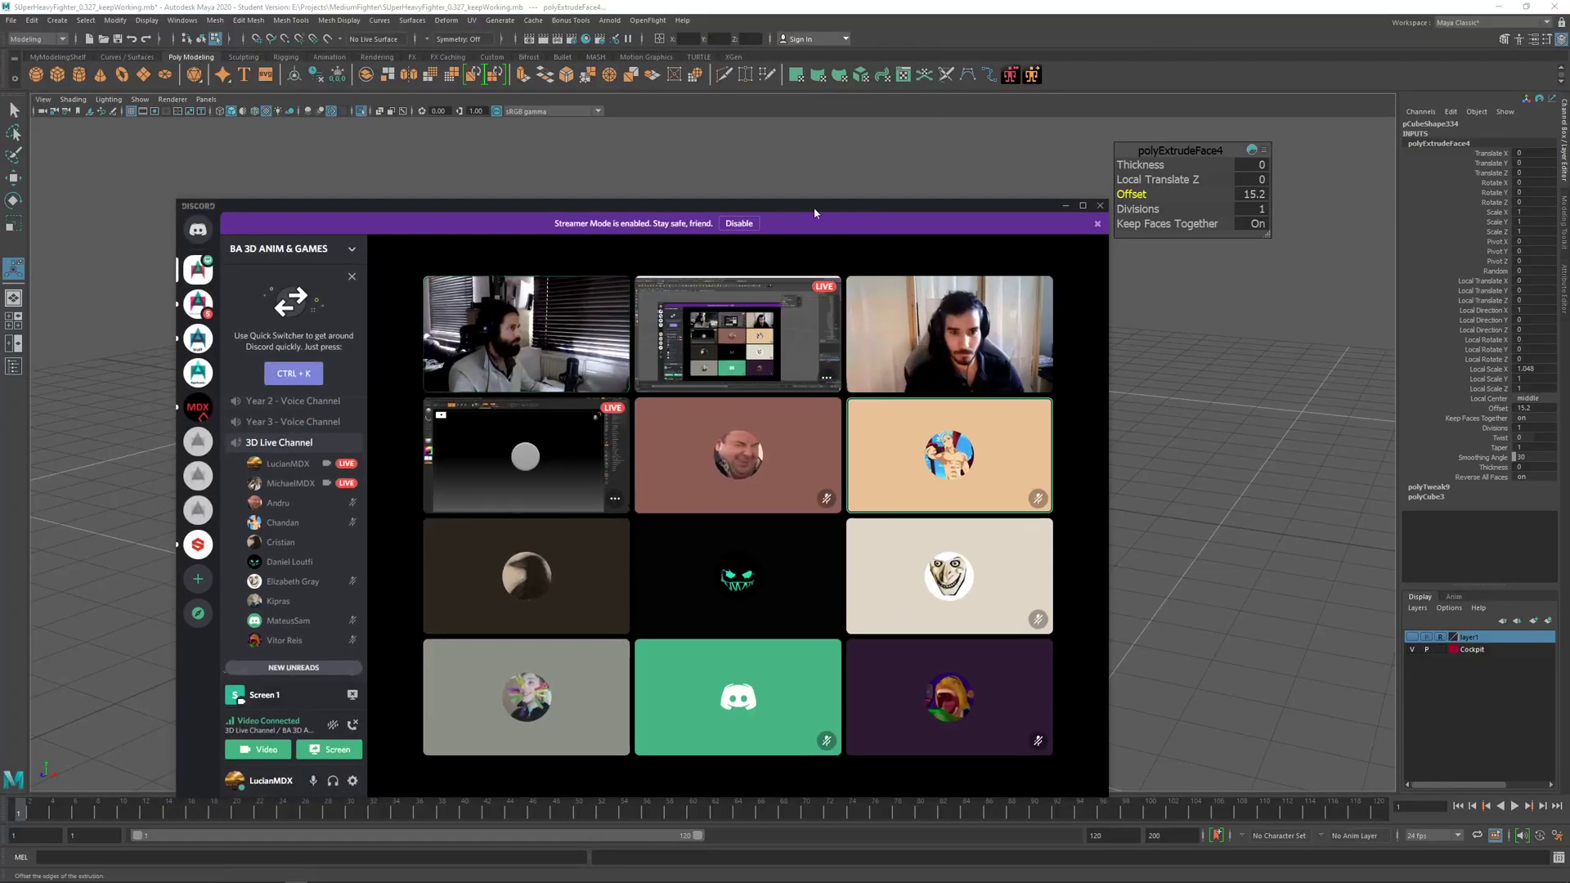
left_click_drag(817, 211, 0, 264)
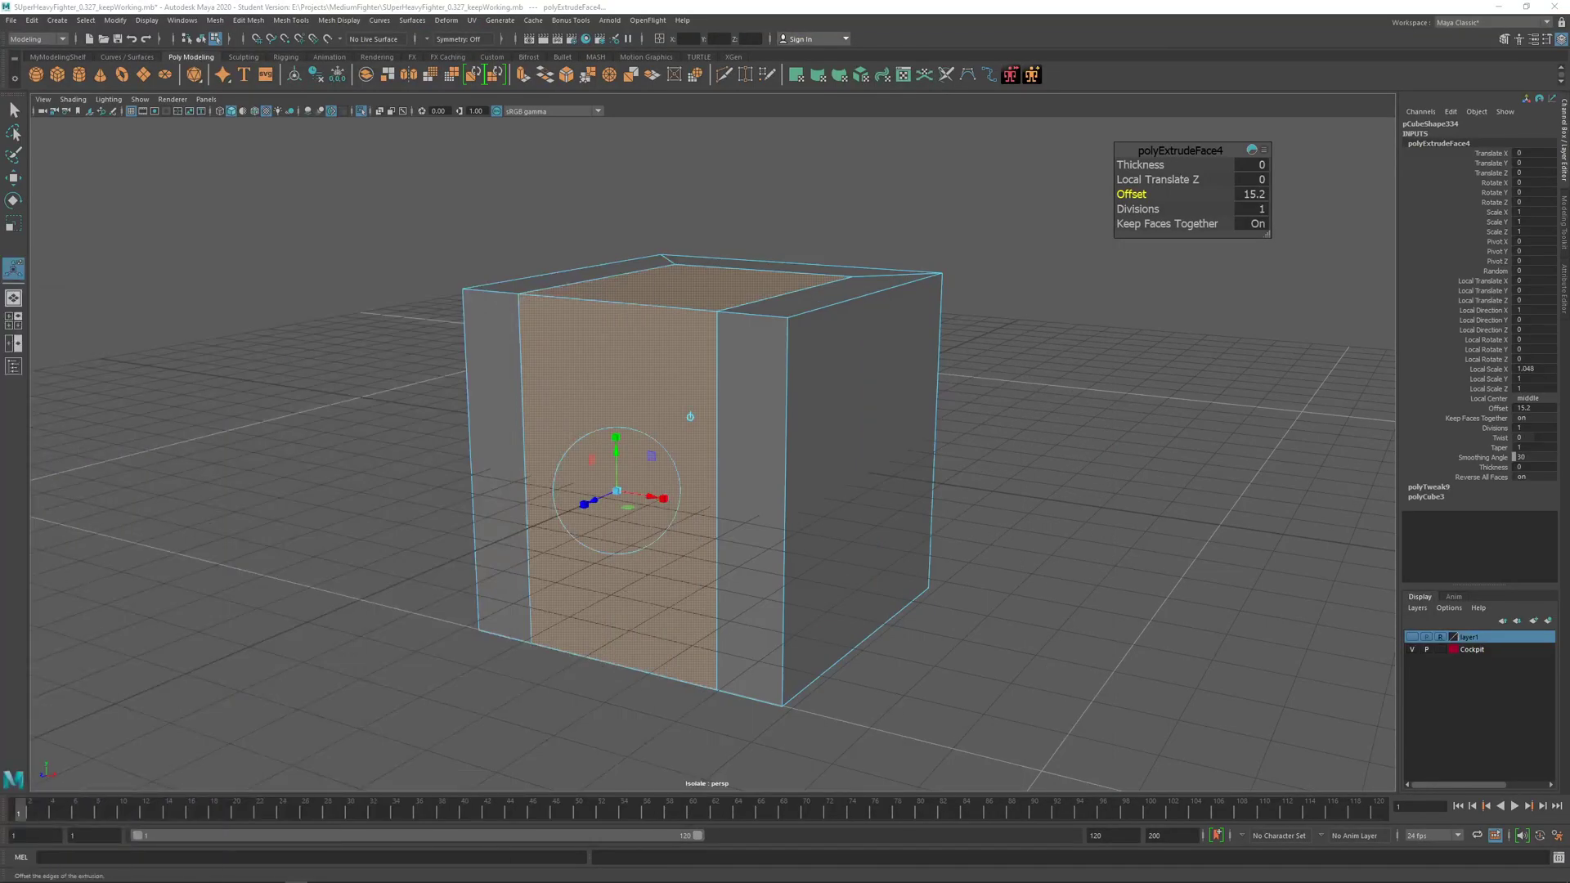
Step: Leave the extrude tool and select the full edge row between the box's top and front faces
left_click_drag(719, 484, 728, 429, "alt")
key("q")
left_click(644, 331)
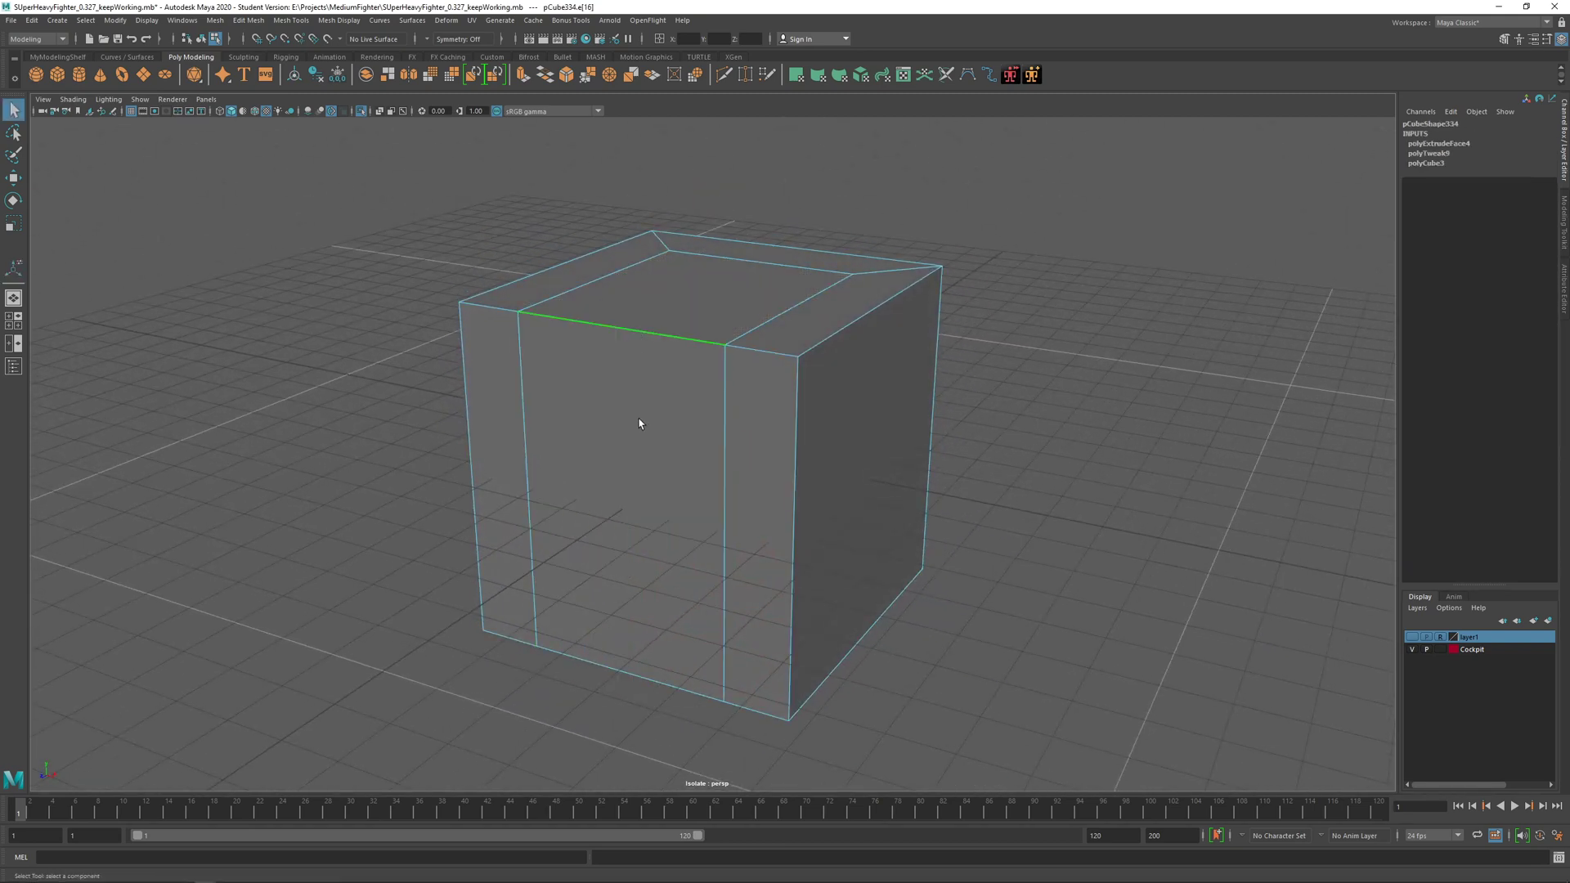
double_click(603, 325)
left_click_drag(589, 387, 654, 436, "alt")
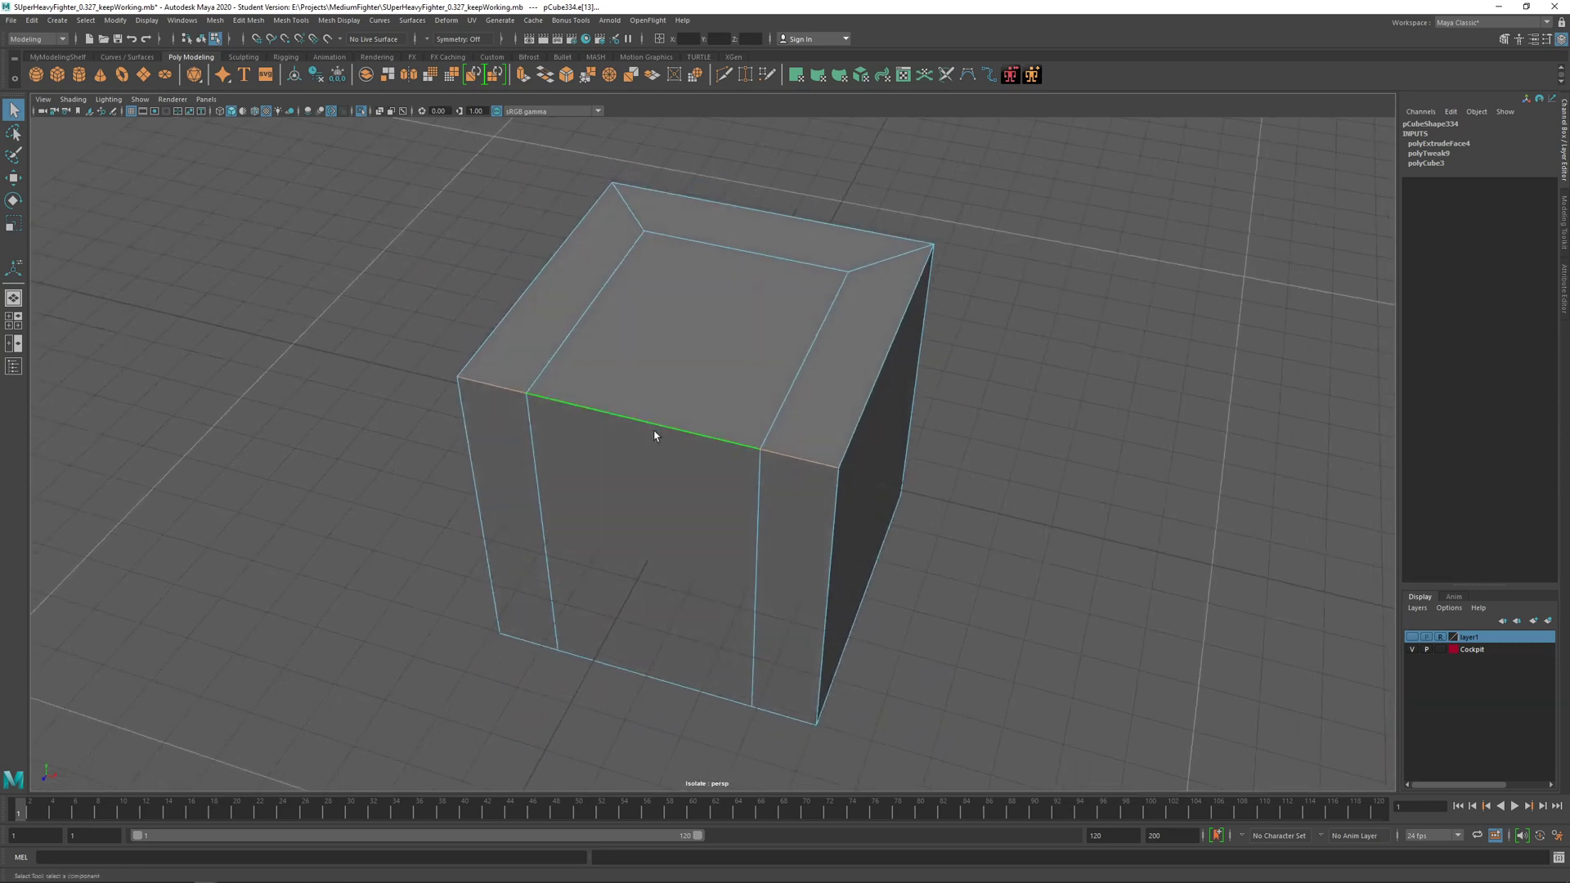
left_click_drag(846, 359, 774, 439, "alt")
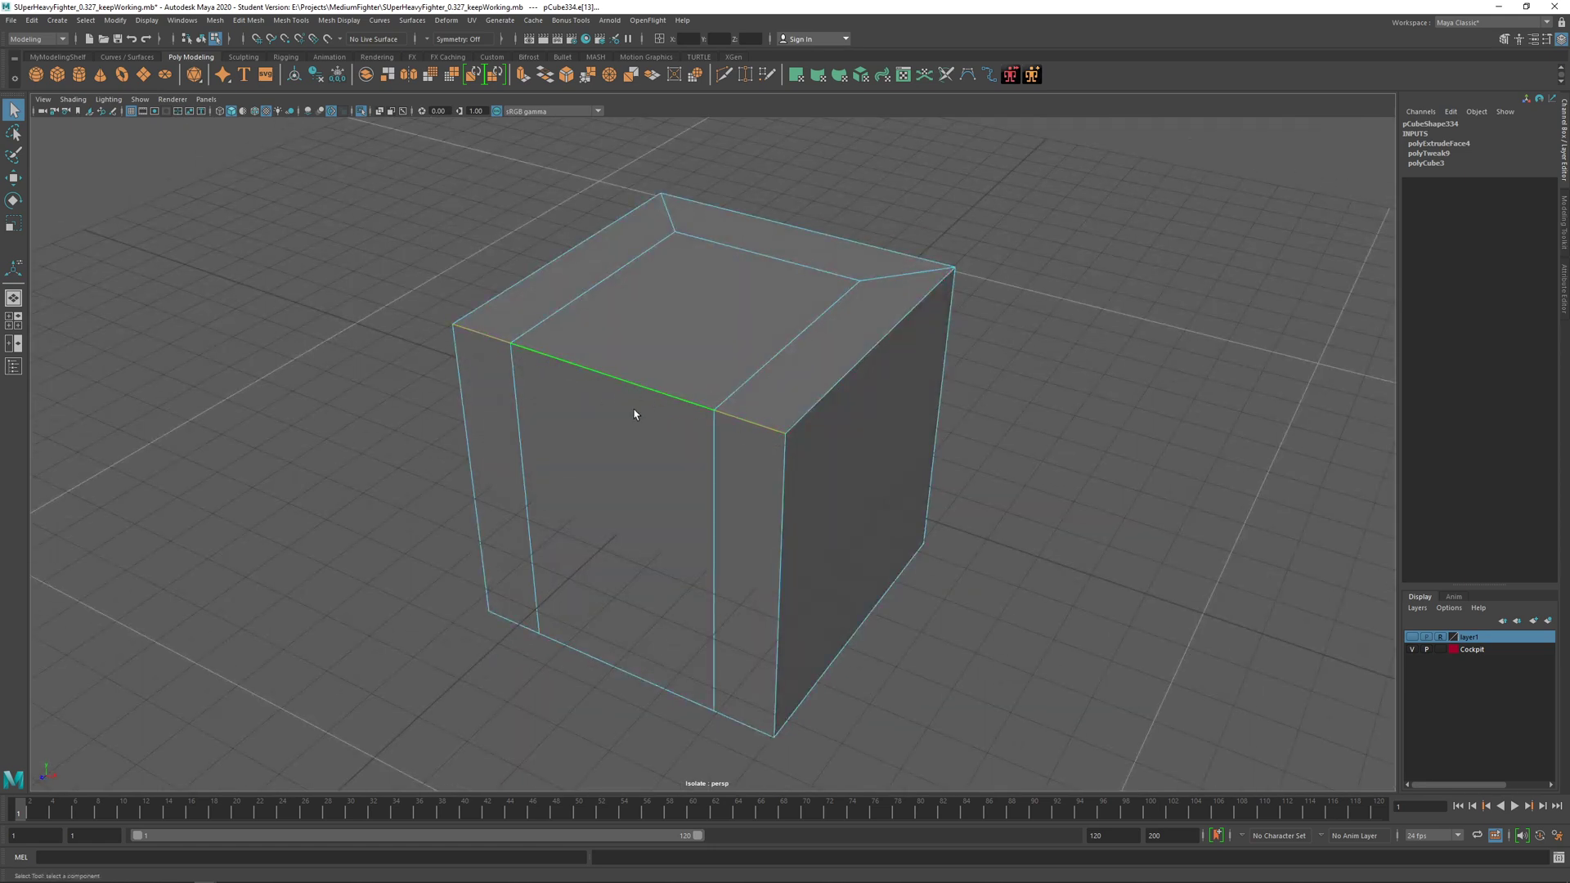
left_click_drag(634, 414, 914, 478, "alt")
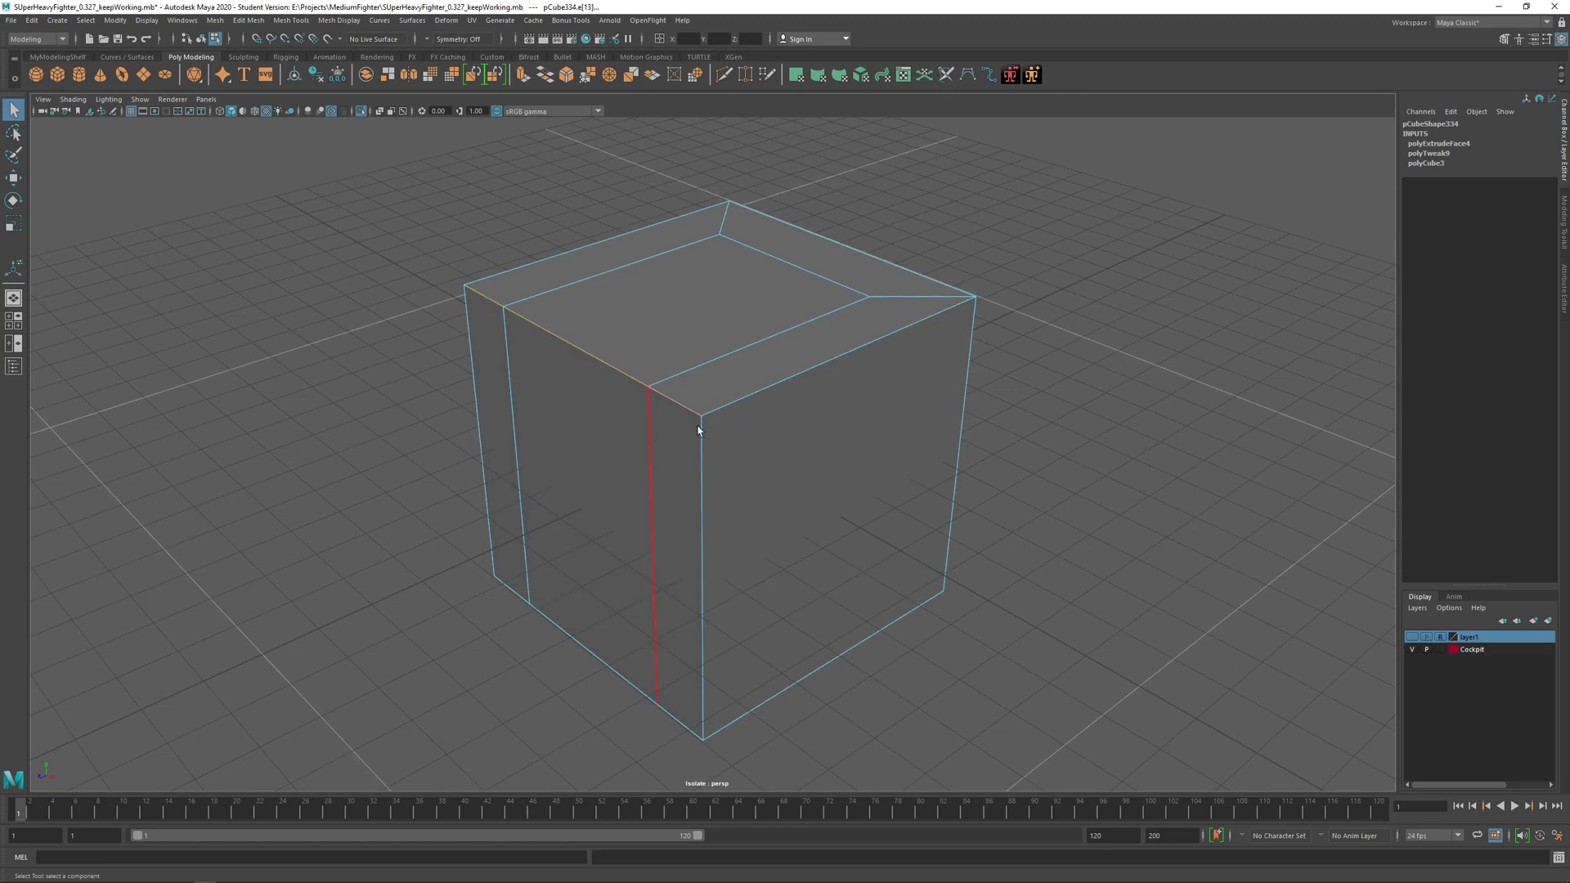
Step: Select the two inset side edge lines running across the top face and down the front face
left_click(735, 347)
left_click_drag(735, 347, 684, 455, "alt")
left_click(684, 458)
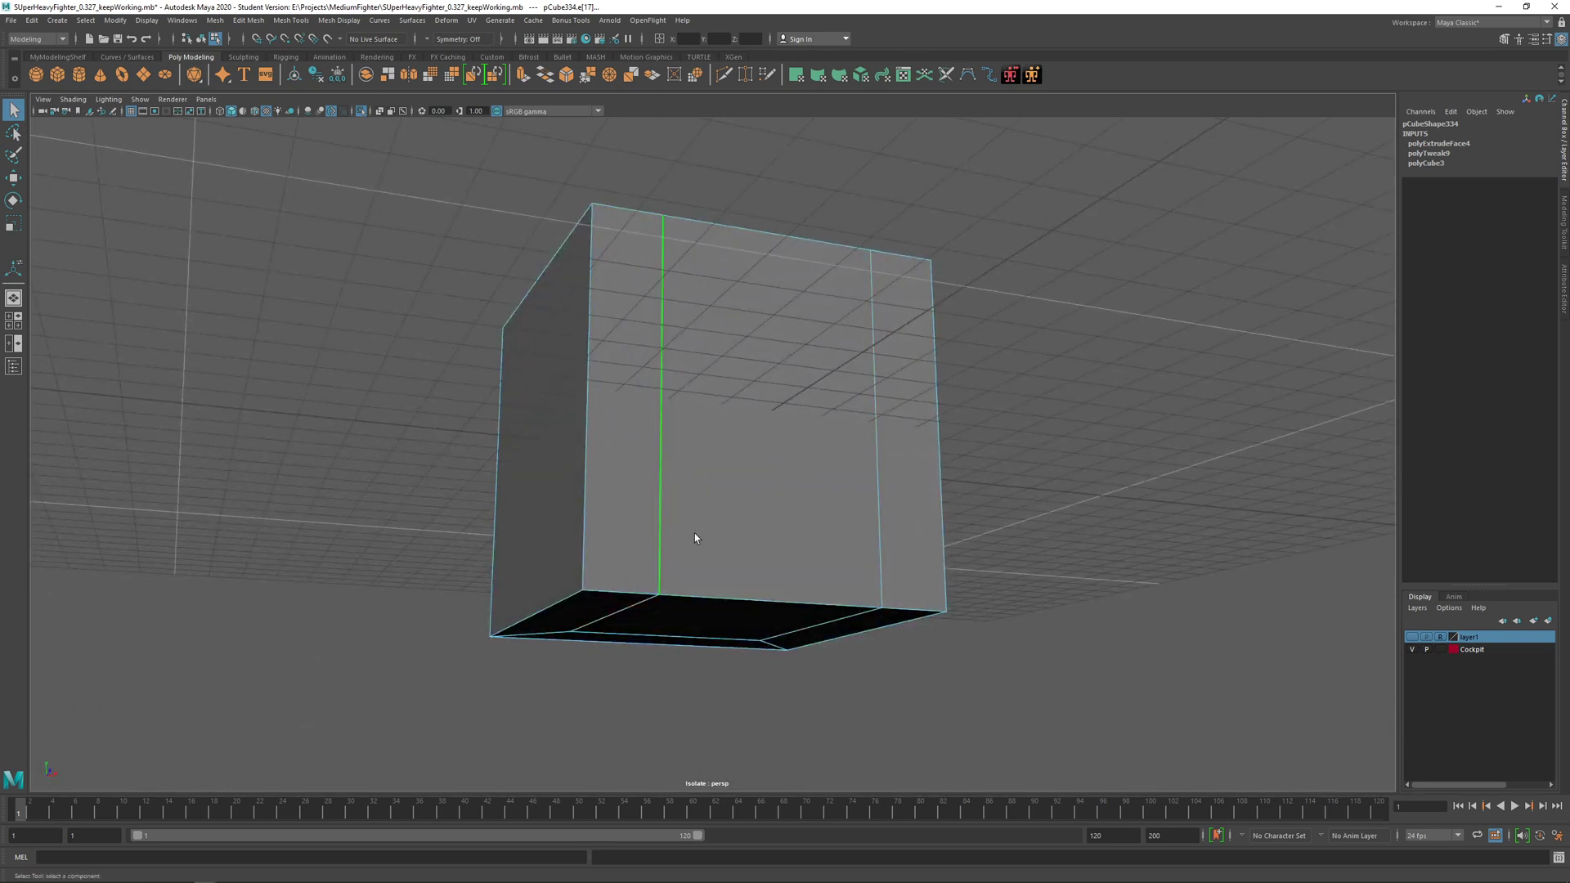
left_click_drag(694, 533, 695, 583, "alt")
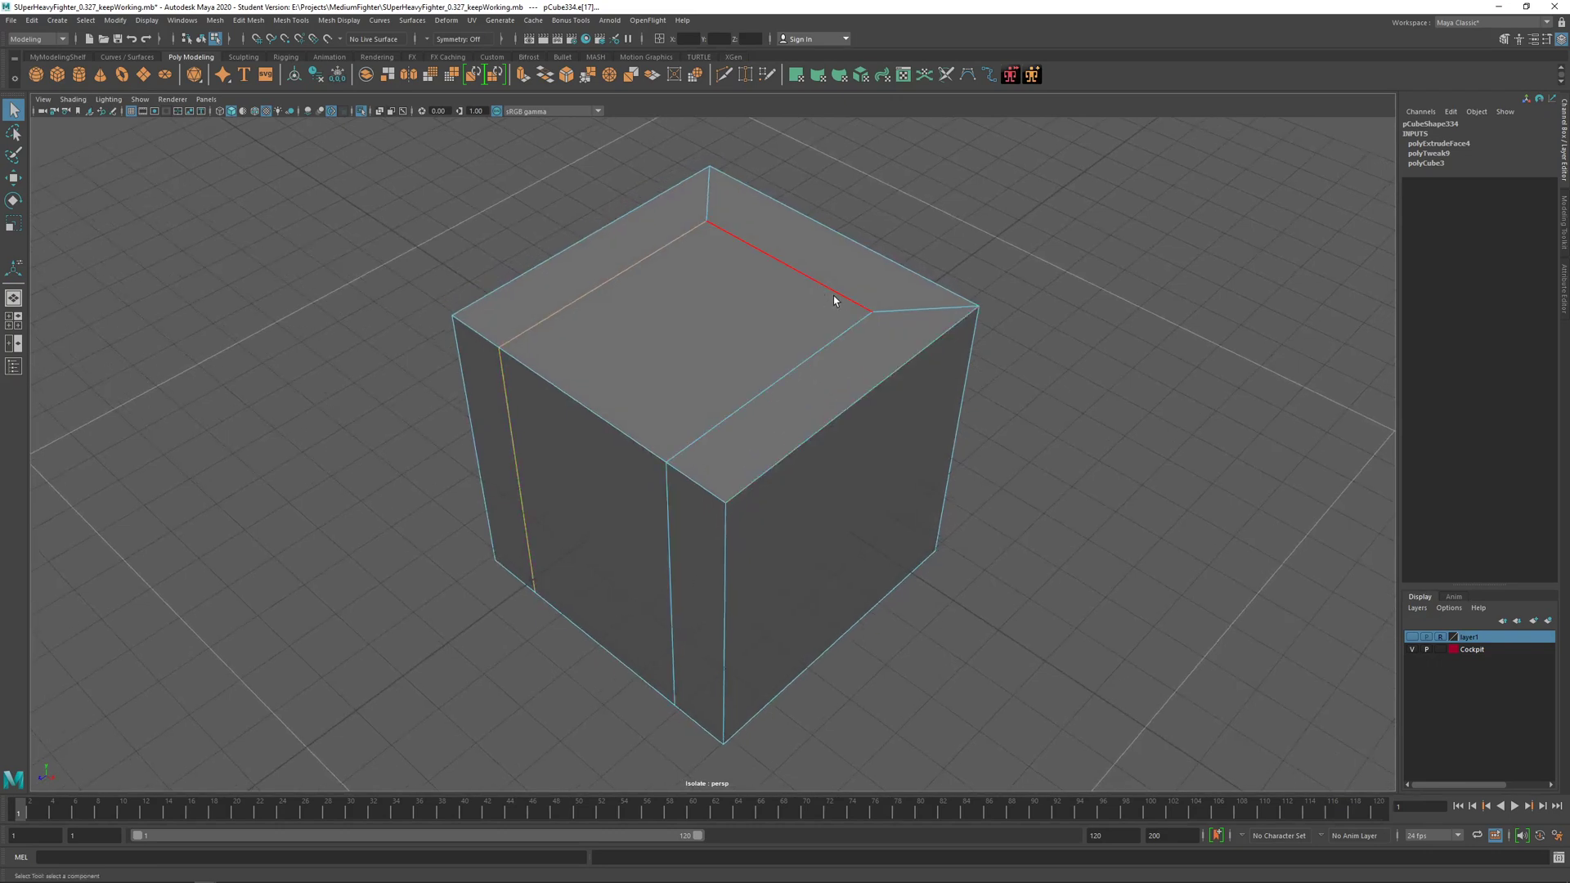
left_click_drag(832, 296, 849, 353, "alt")
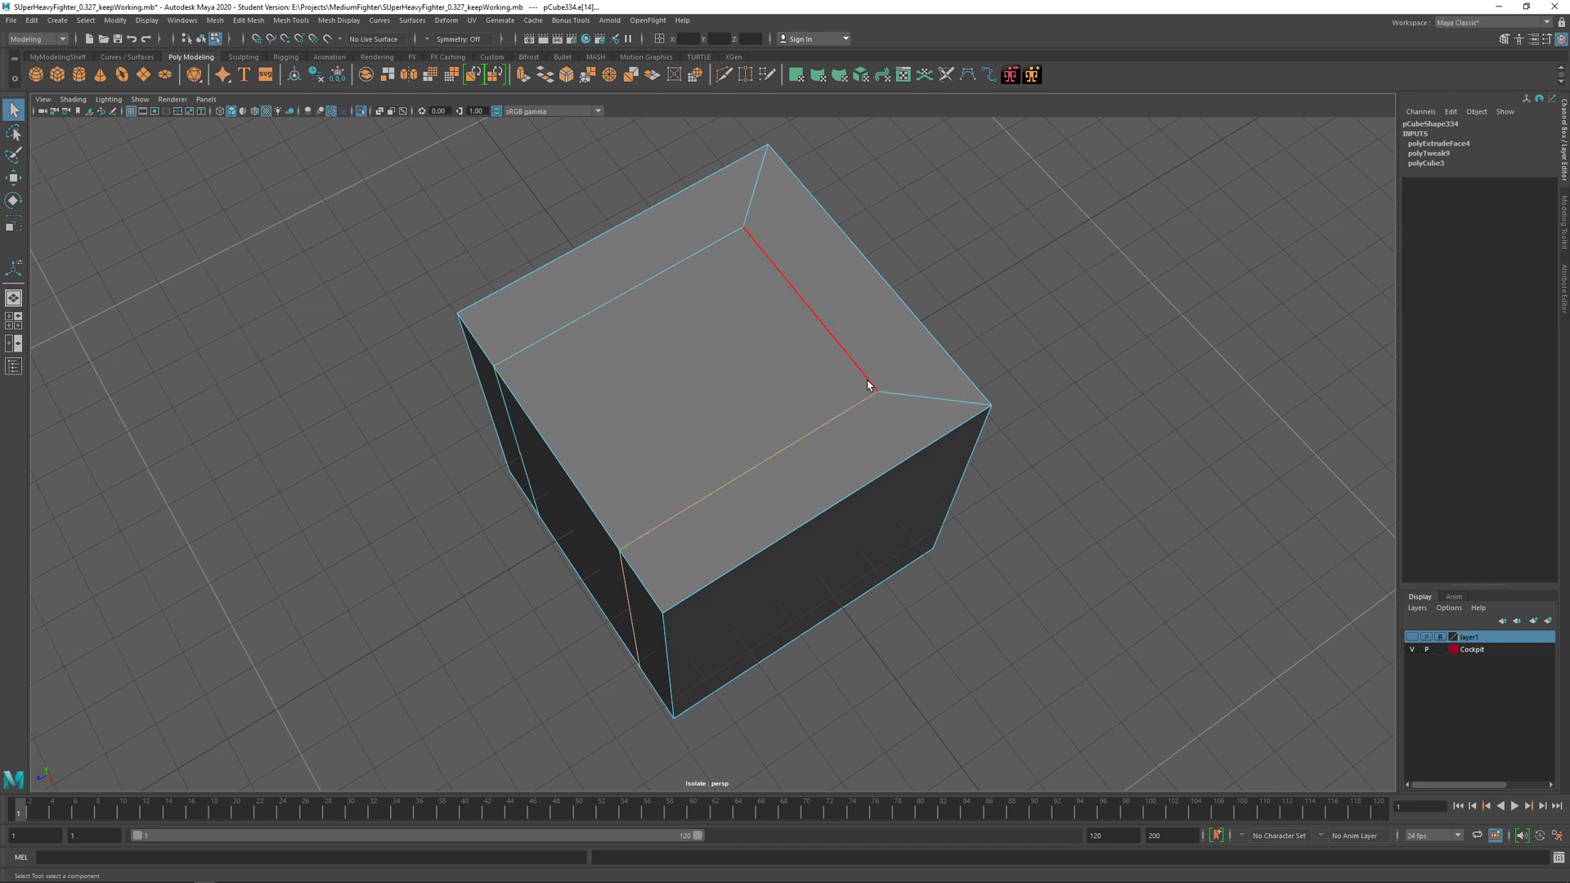
left_click_drag(782, 428, 768, 458, "alt")
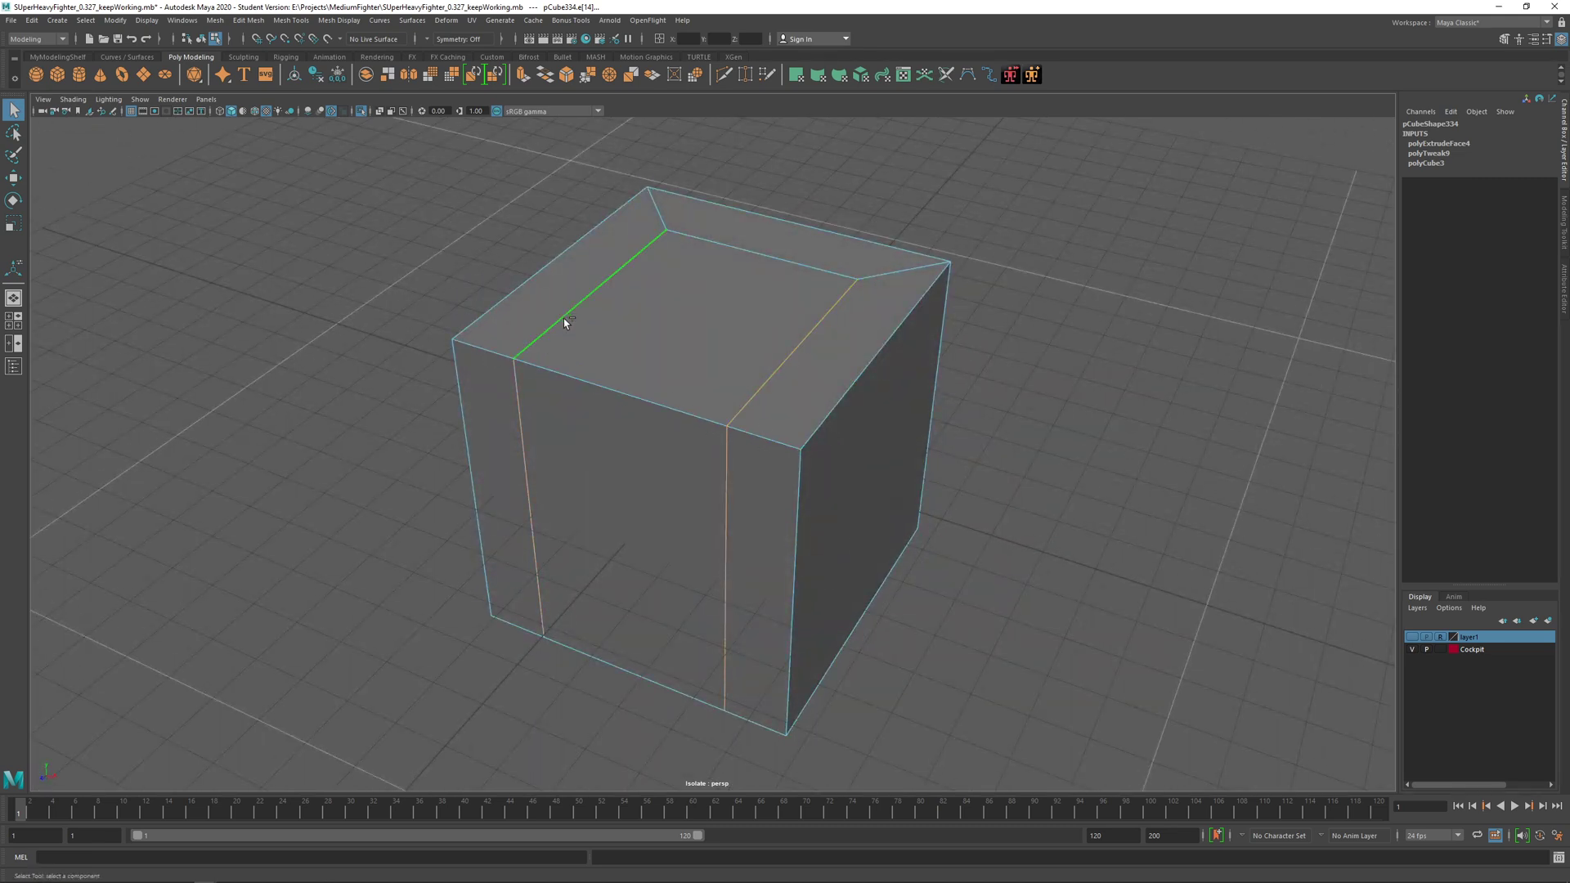
Step: Try a bevel on the box's horizontal front and back edges, and undo it
left_click_drag(563, 317, 628, 363, "alt")
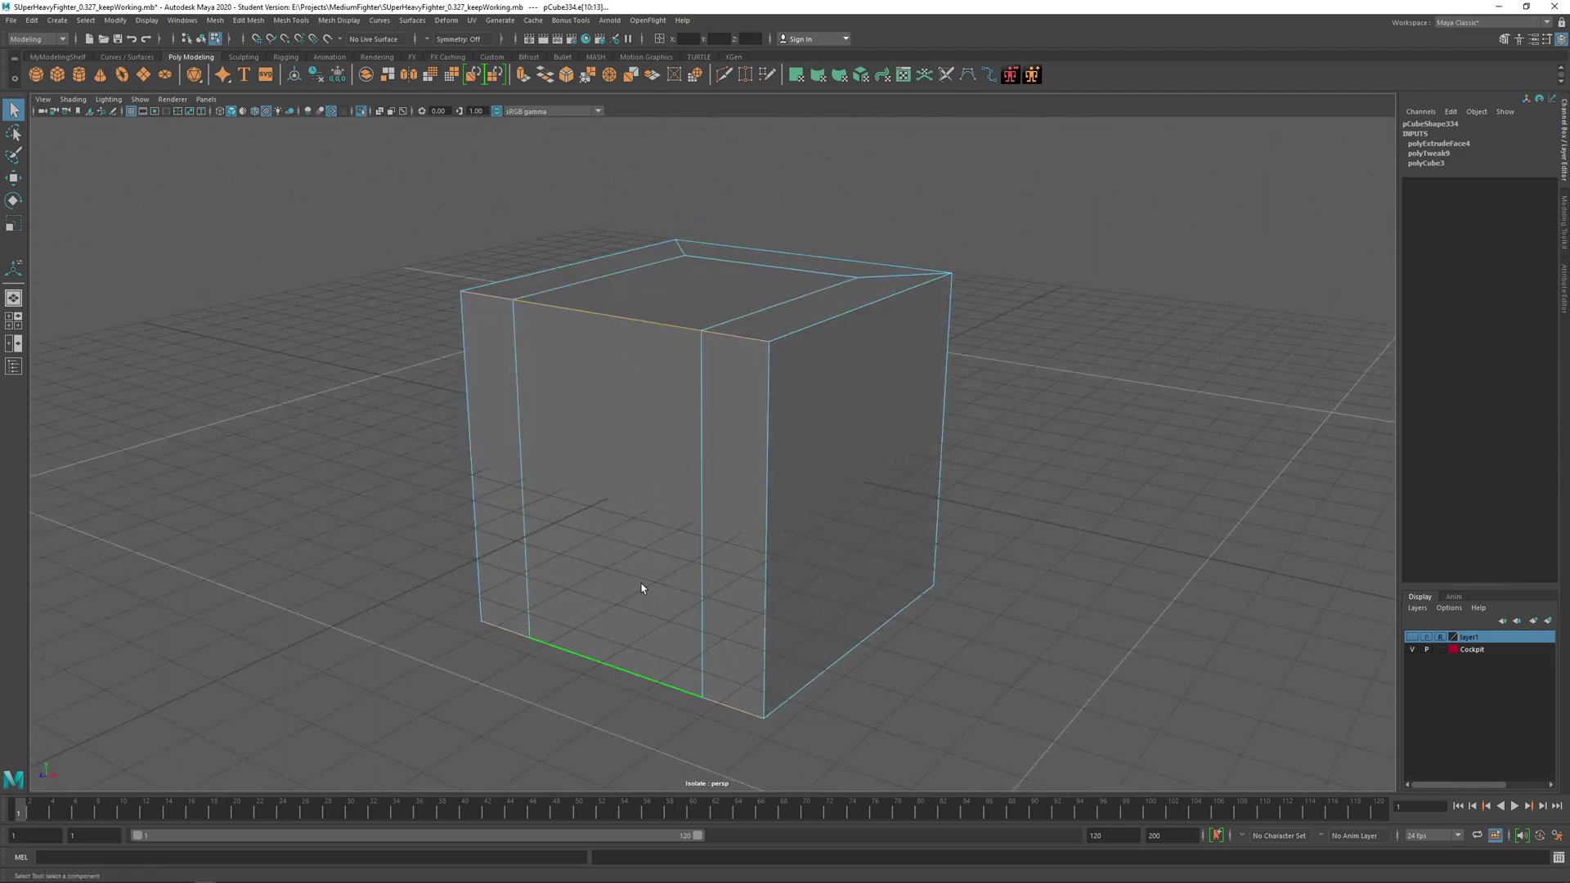
left_click_drag(638, 586, 696, 554, "alt")
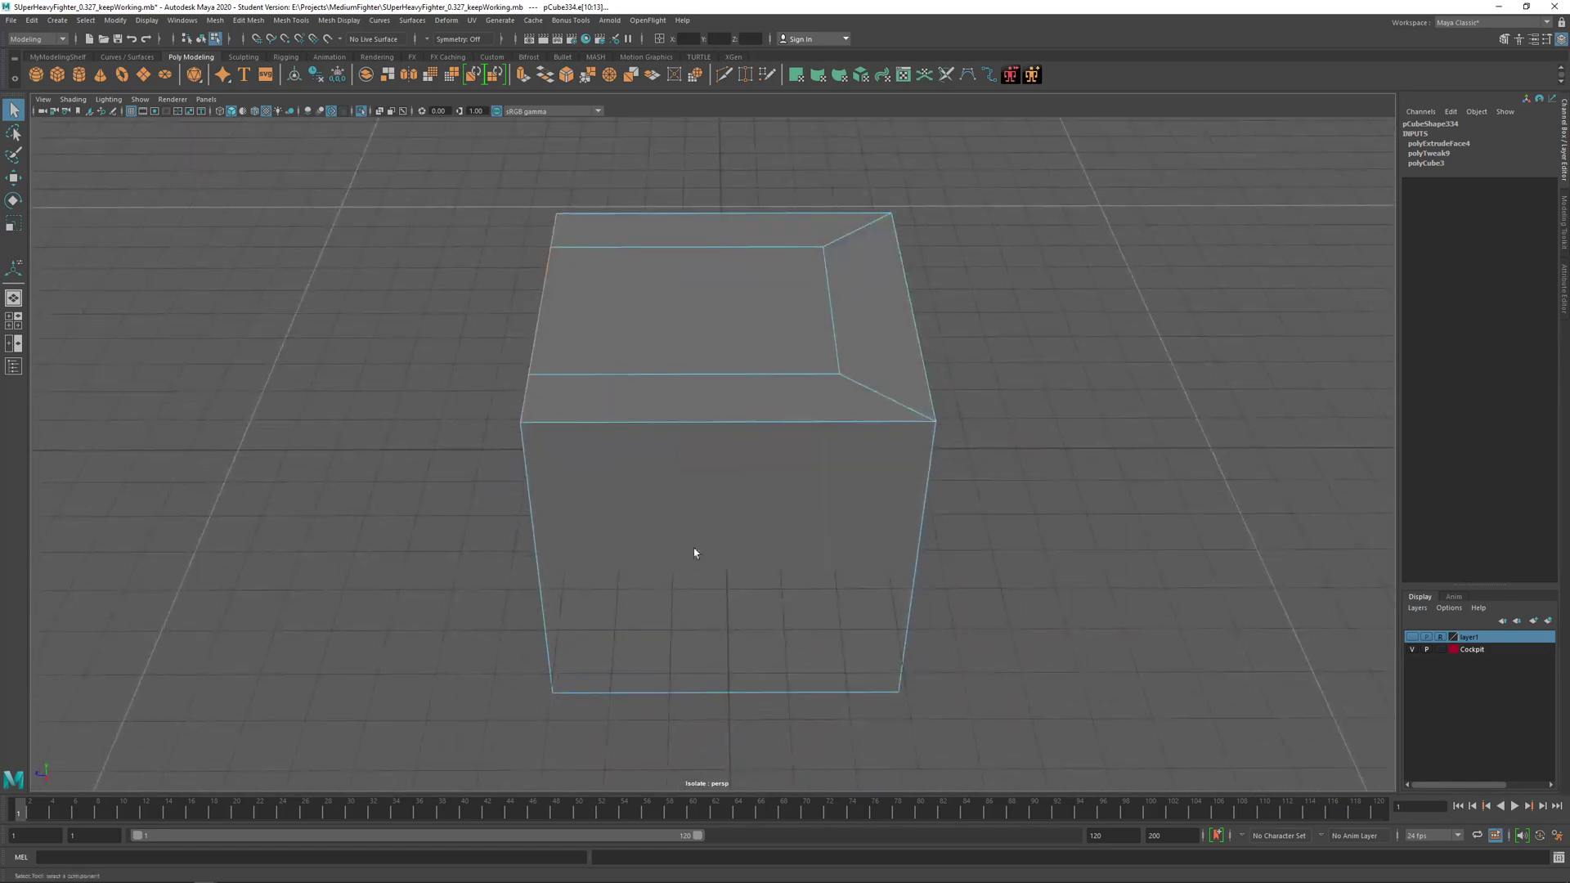
left_click(905, 342)
left_click_drag(922, 526, 880, 539, "alt")
right_click(728, 518, "shift")
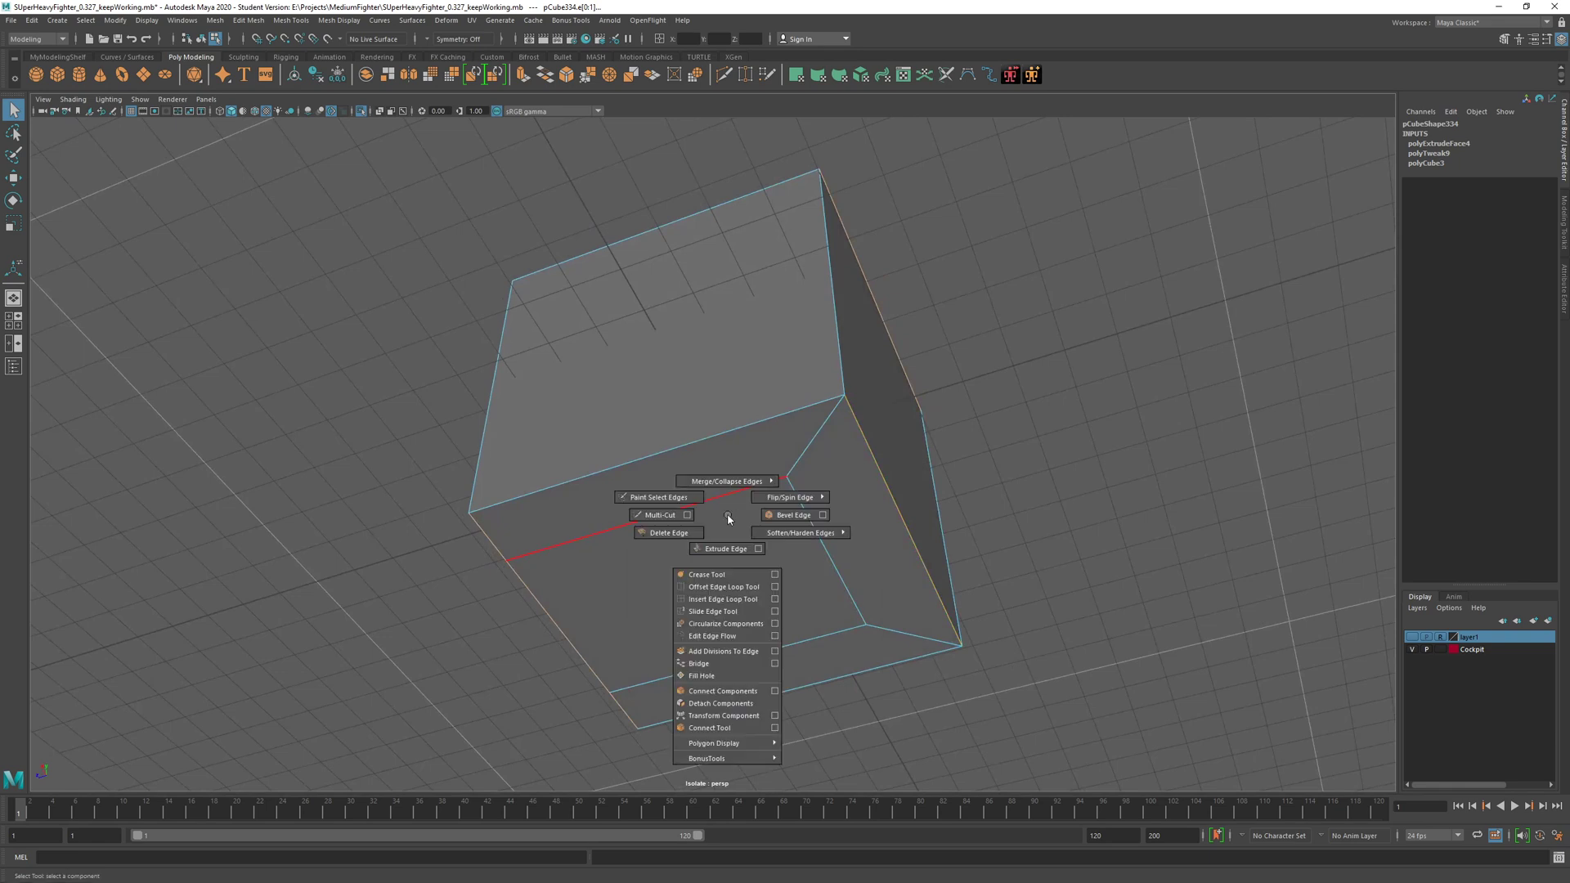
left_click(780, 517)
left_click_drag(777, 518, 958, 413, "alt")
key("ctrl+z")
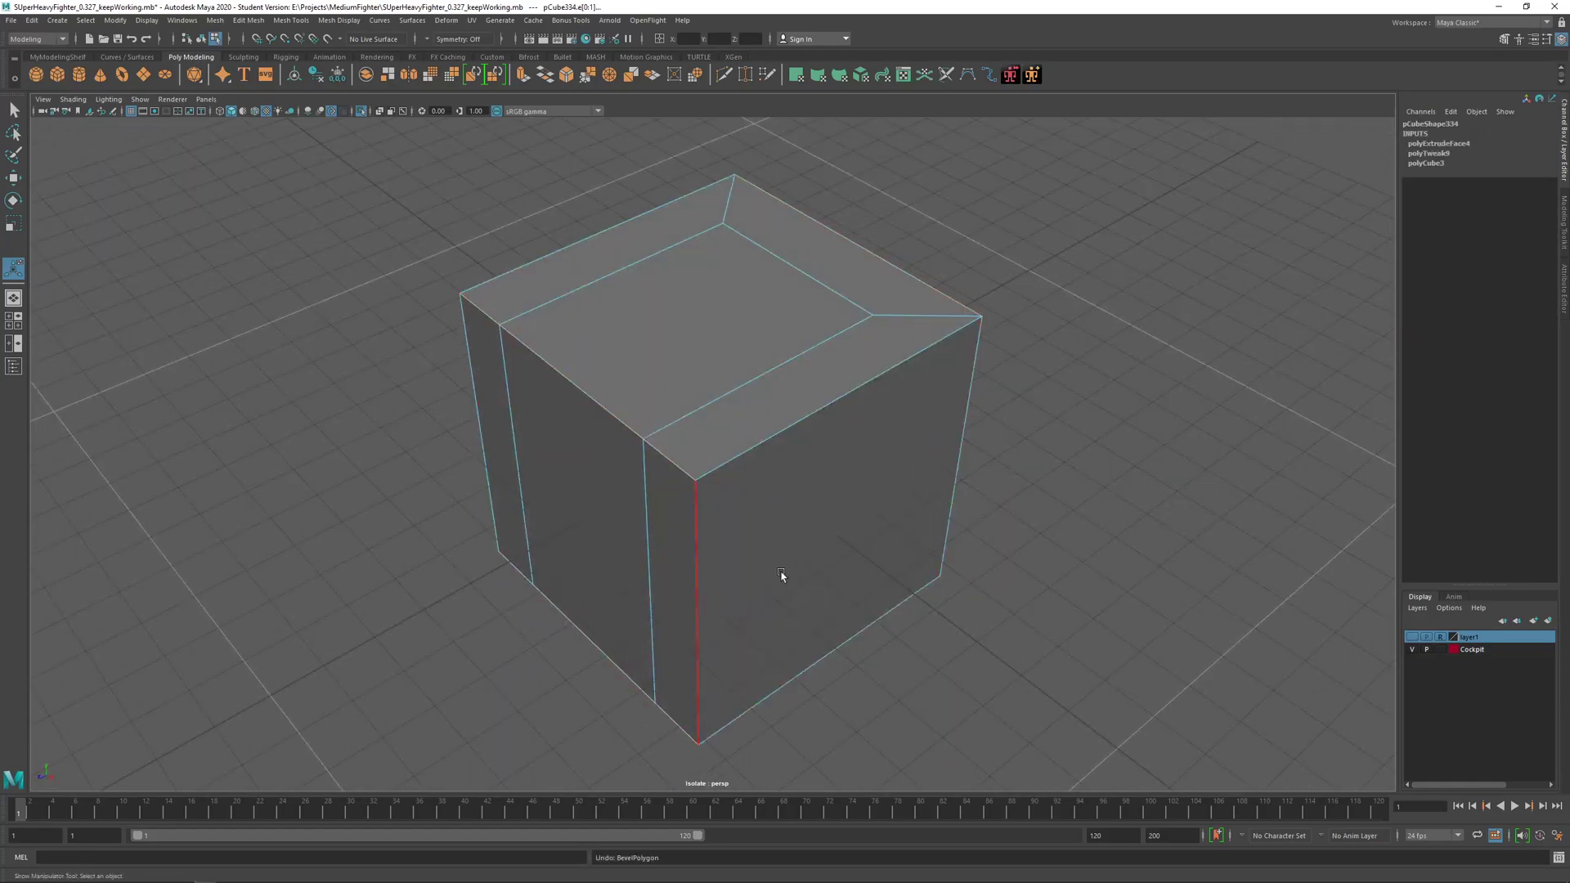
Step: Delete the two diagonal edges joining the top inset to the box's back corners
left_click_drag(736, 543, 680, 540, "alt")
left_click(905, 420)
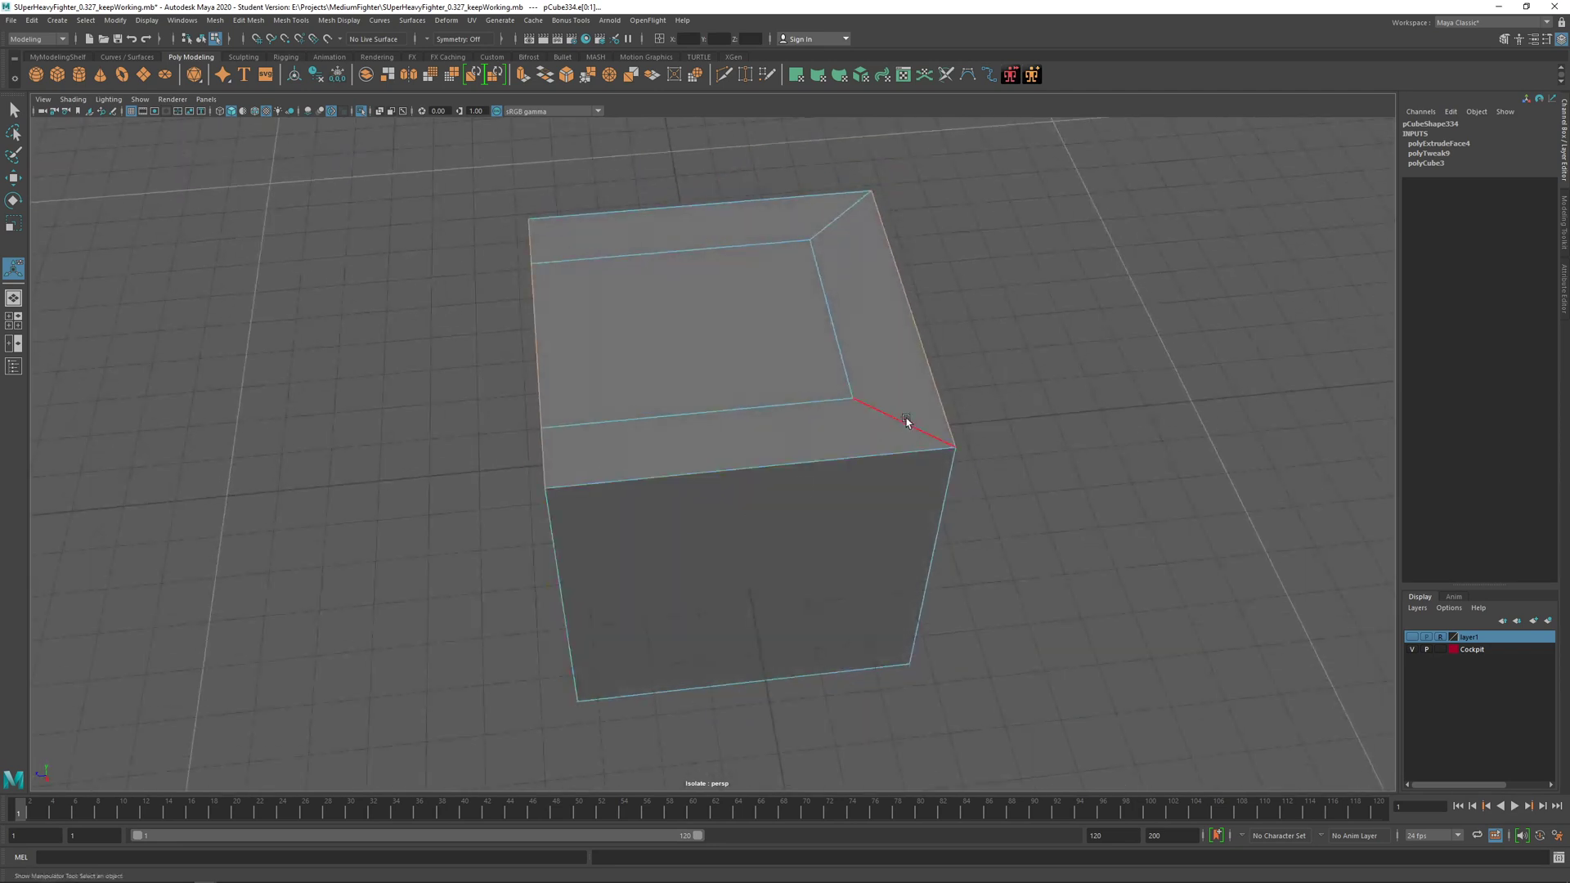
left_click_drag(846, 230, 862, 400, "alt")
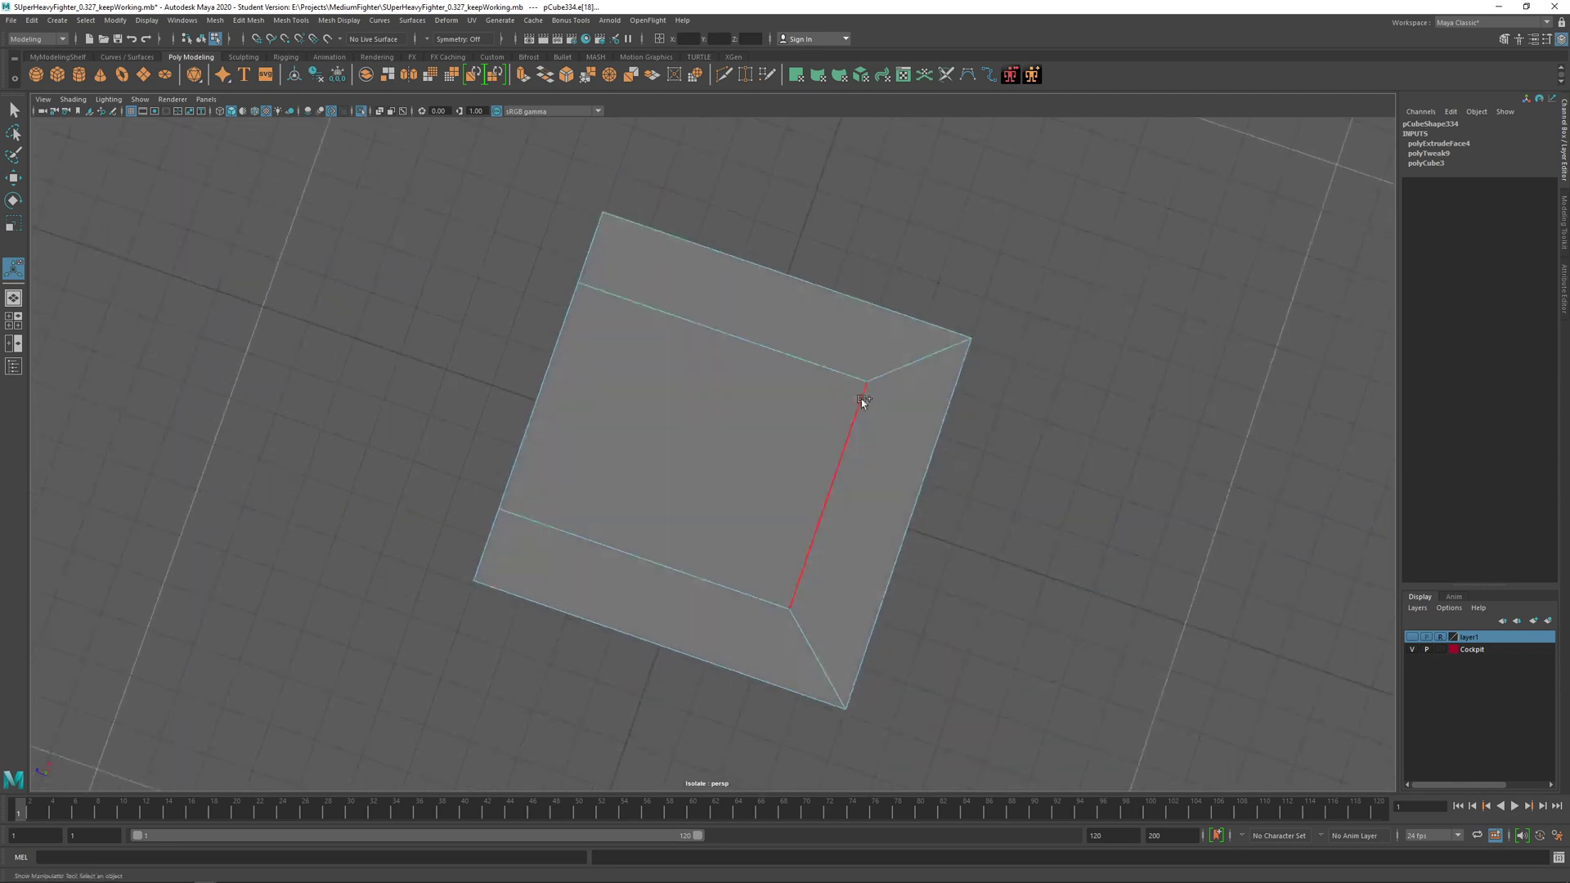
left_click(816, 610, "shift")
key("Delete")
left_click_drag(1012, 601, 742, 520, "alt")
key("ctrl+z")
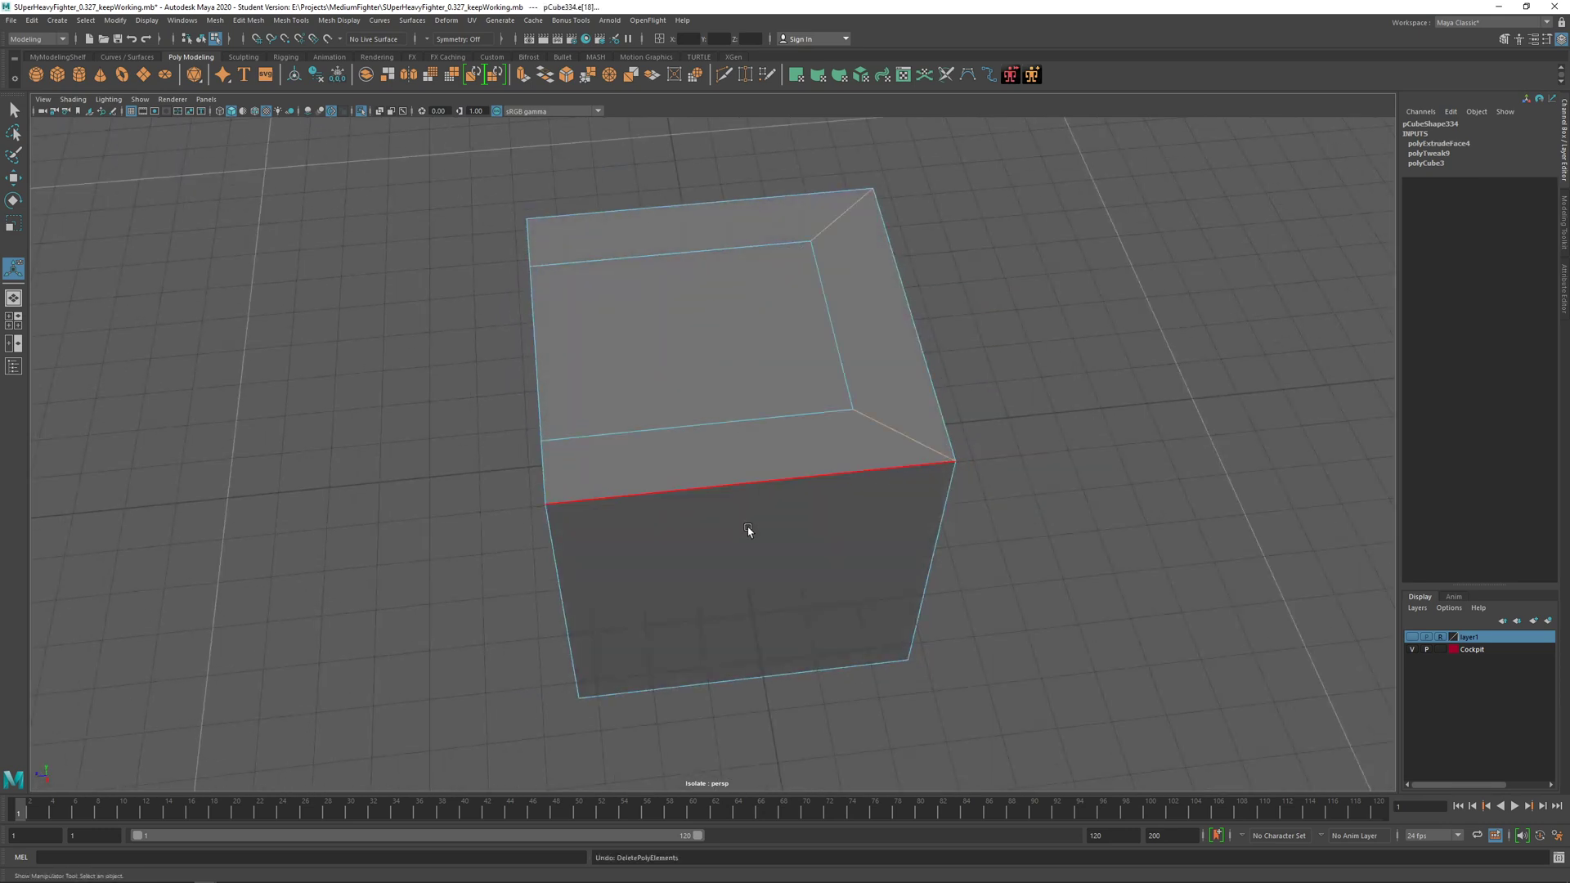
key("Delete")
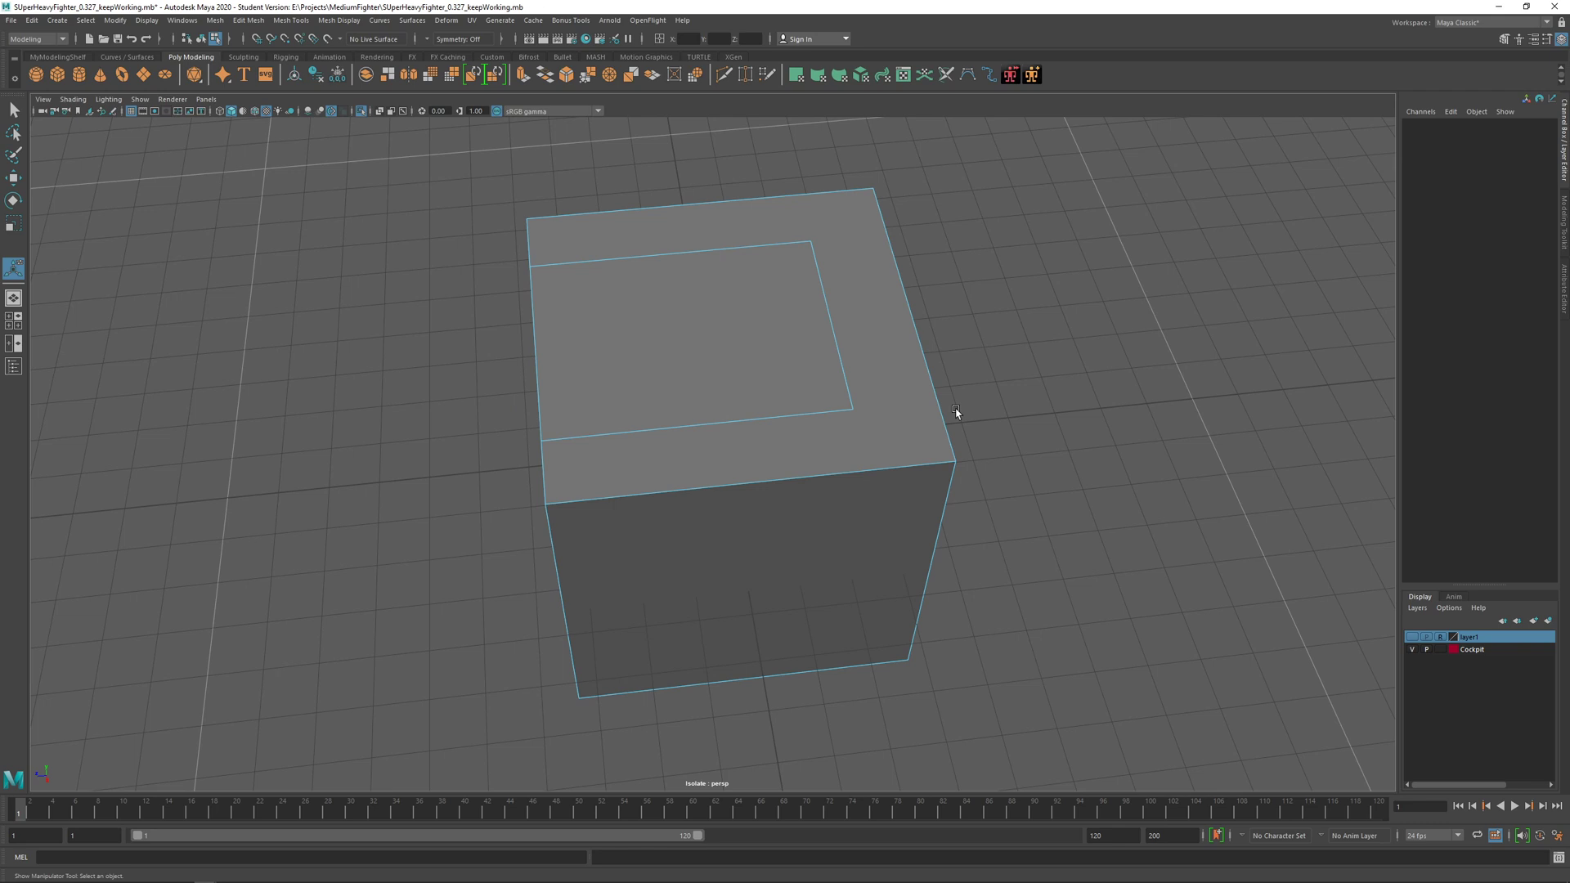
Step: Bevel the box's horizontal top and bottom edges along the front and back with a fraction of 0.26
left_click_drag(957, 411, 696, 471, "alt")
left_click(774, 570)
left_click(808, 266, "shift")
left_click_drag(578, 298, 691, 336, "alt")
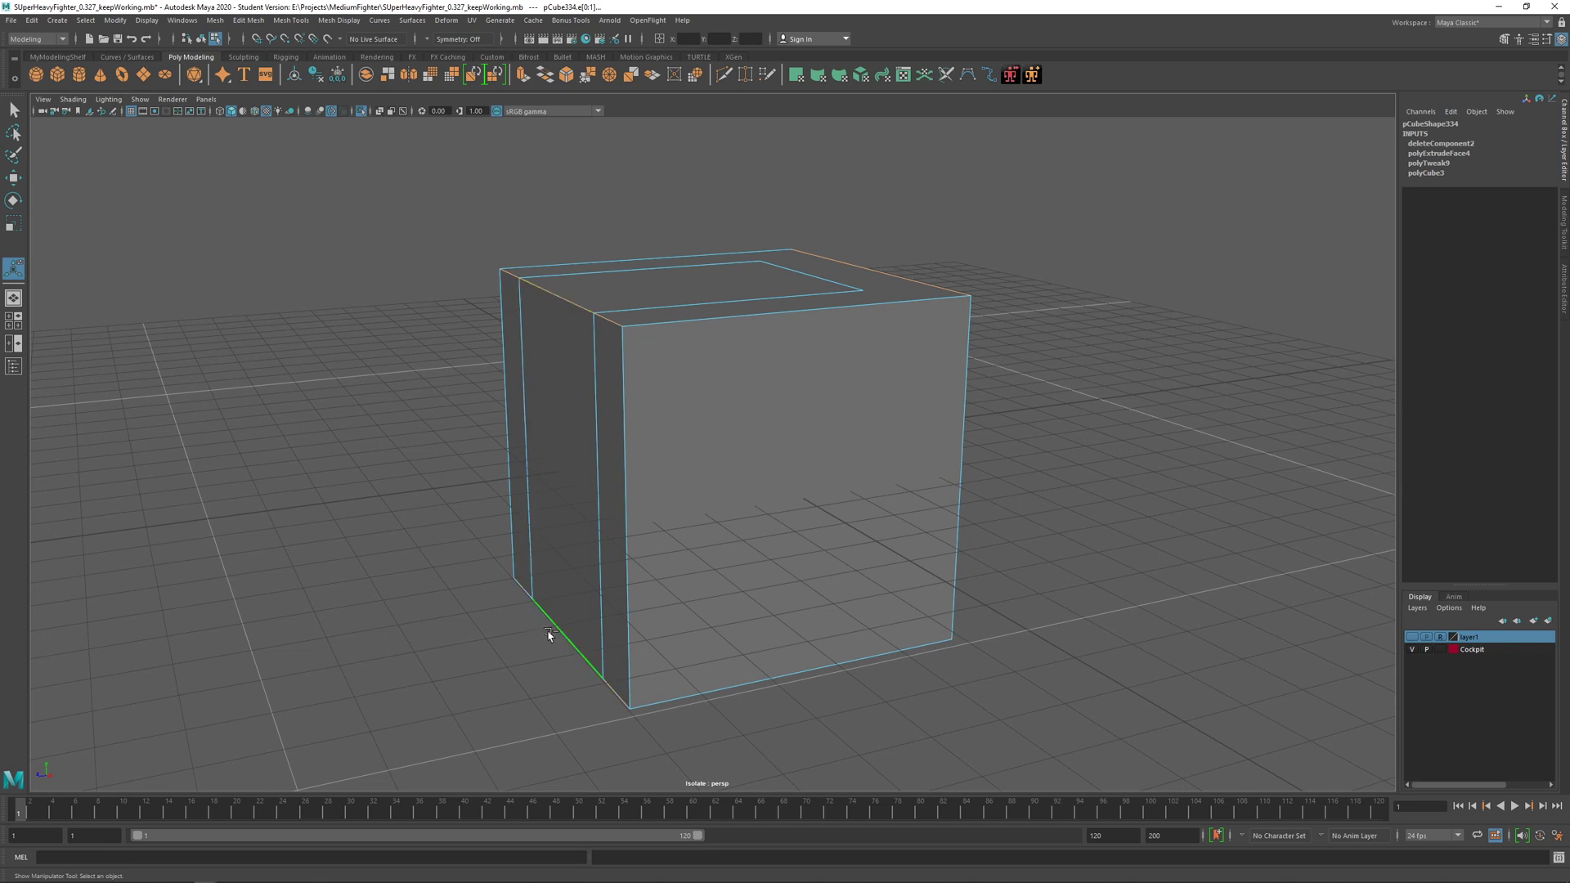
left_click_drag(548, 635, 663, 484, "alt")
right_click_drag(662, 481, 708, 483, "shift")
left_click_drag(725, 439, 730, 490, "alt")
mouse_move(733, 491)
middle_mouse_down()
mouse_move(716, 492)
mouse_move(743, 469)
middle_mouse_up()
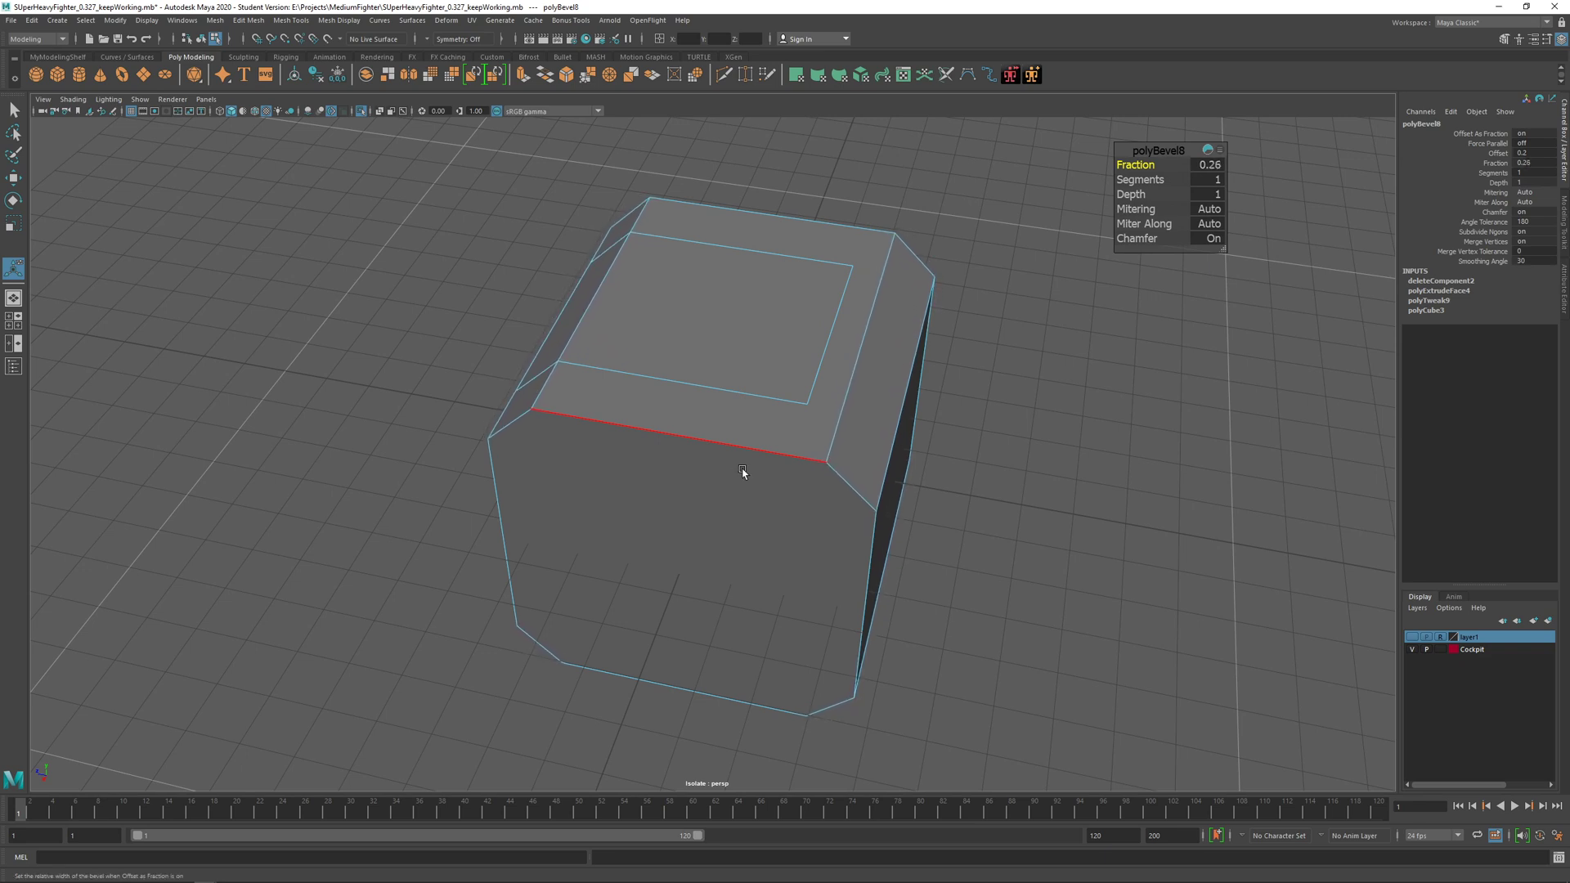
Step: Try a narrower bevel fraction of 0.16, and settle on a wider fraction of 0.32
left_click_drag(743, 472, 1194, 220, "alt")
mouse_move(1126, 163)
left_mouse_down()
mouse_move(1145, 164)
mouse_move(1125, 164)
left_mouse_up()
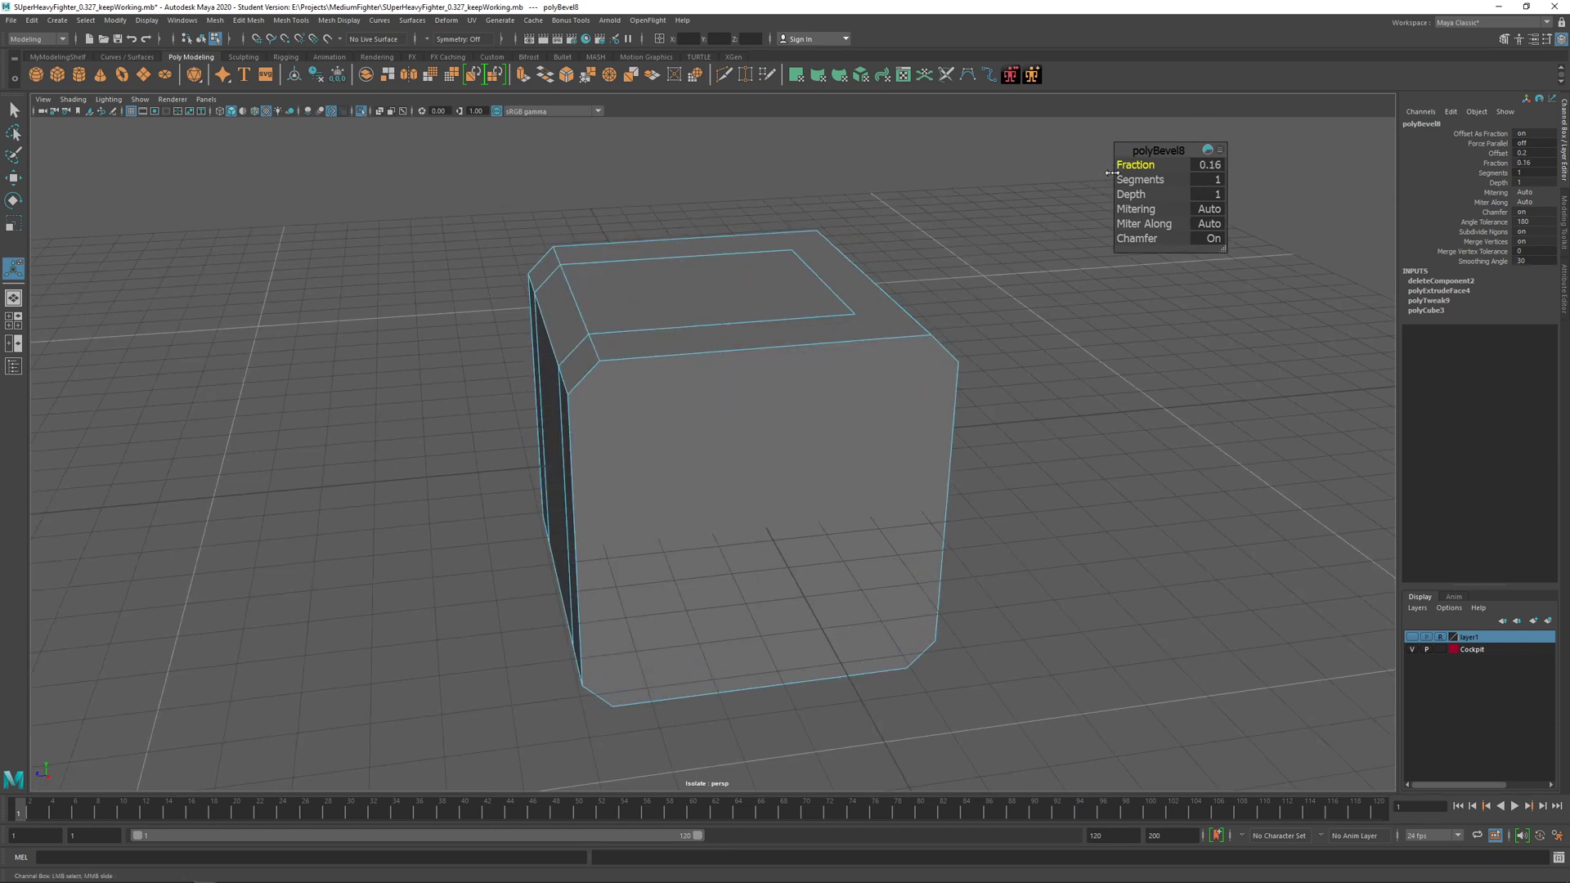
middle_click_drag(721, 401, 729, 399)
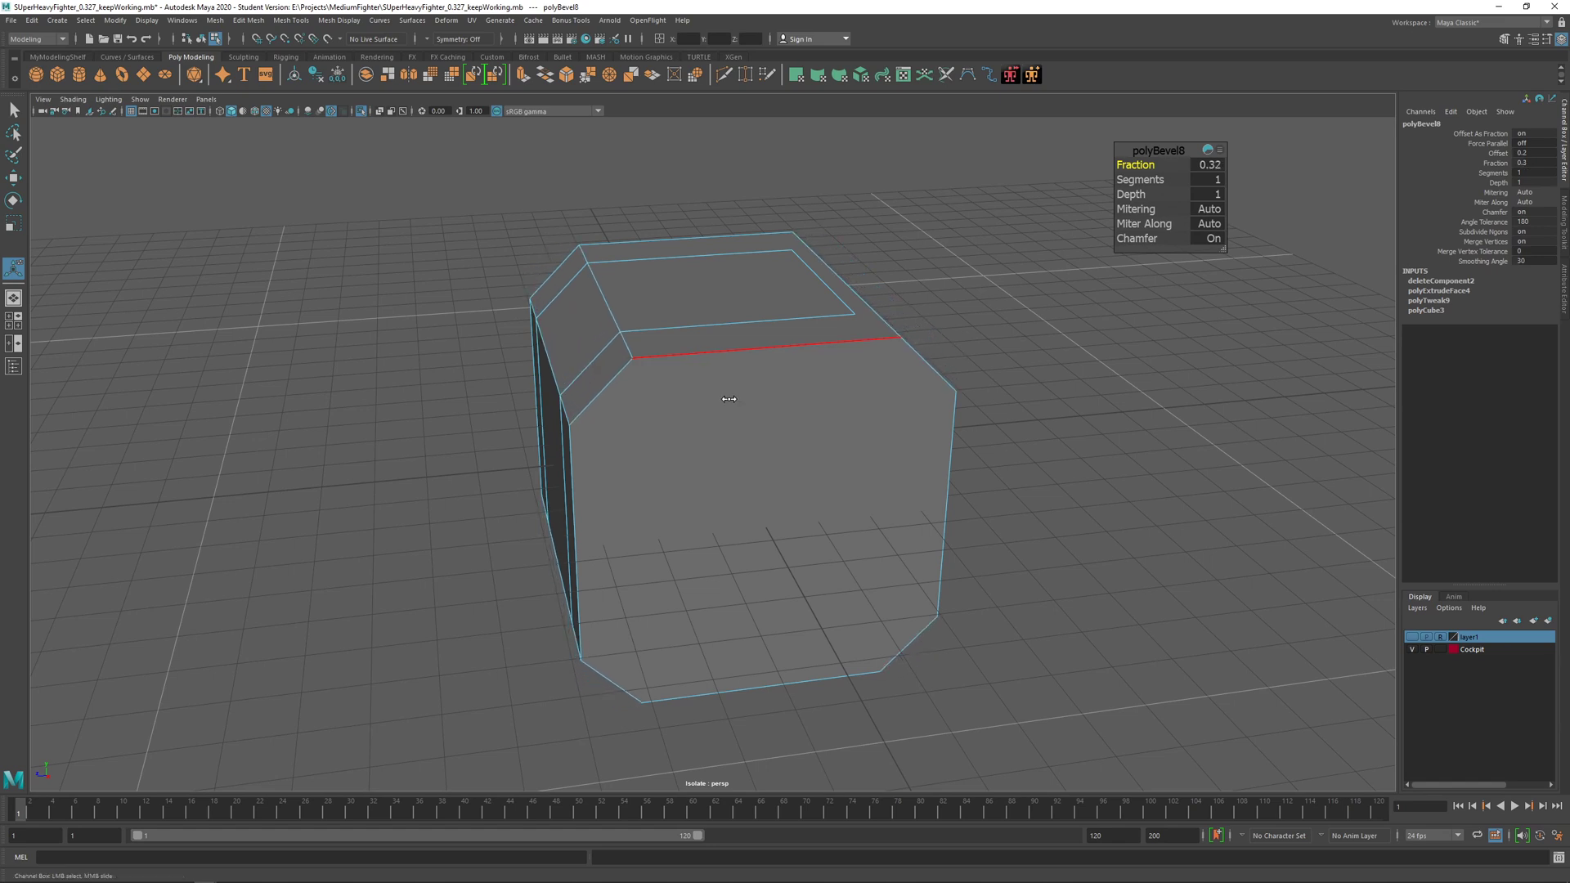
left_click_drag(724, 403, 651, 428, "alt")
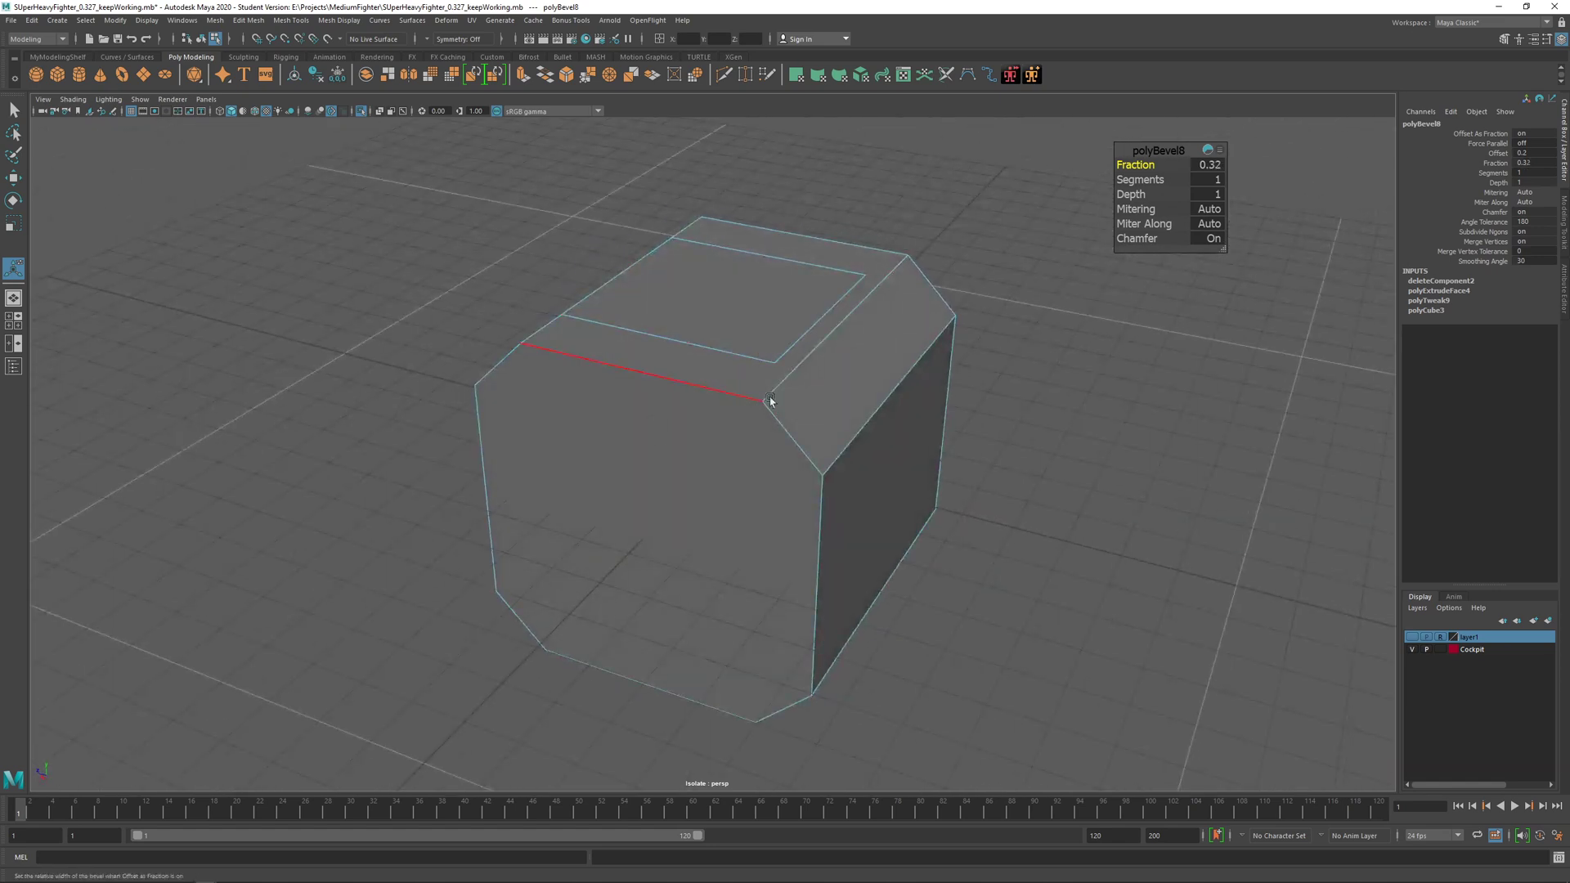
Step: Undo the bevel and the deletion of the diagonal edges between the insets and the box's back corners
left_click_drag(768, 382, 783, 406, "alt")
middle_click_drag(779, 411, 783, 410)
key("ctrl+z")
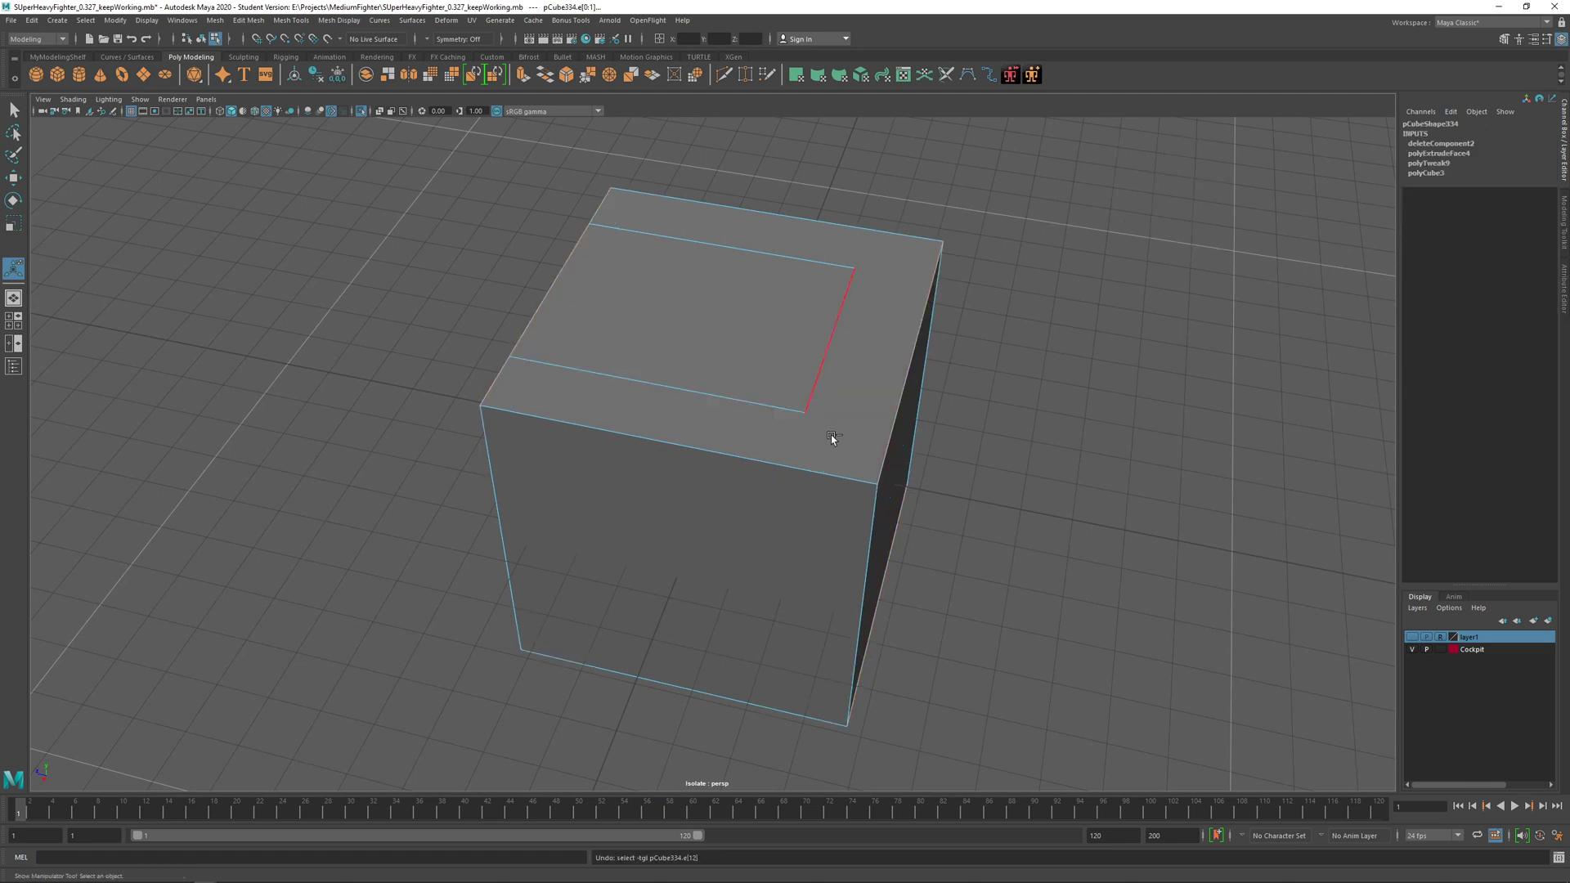
key("ctrl+z")
key("ctrl+z")
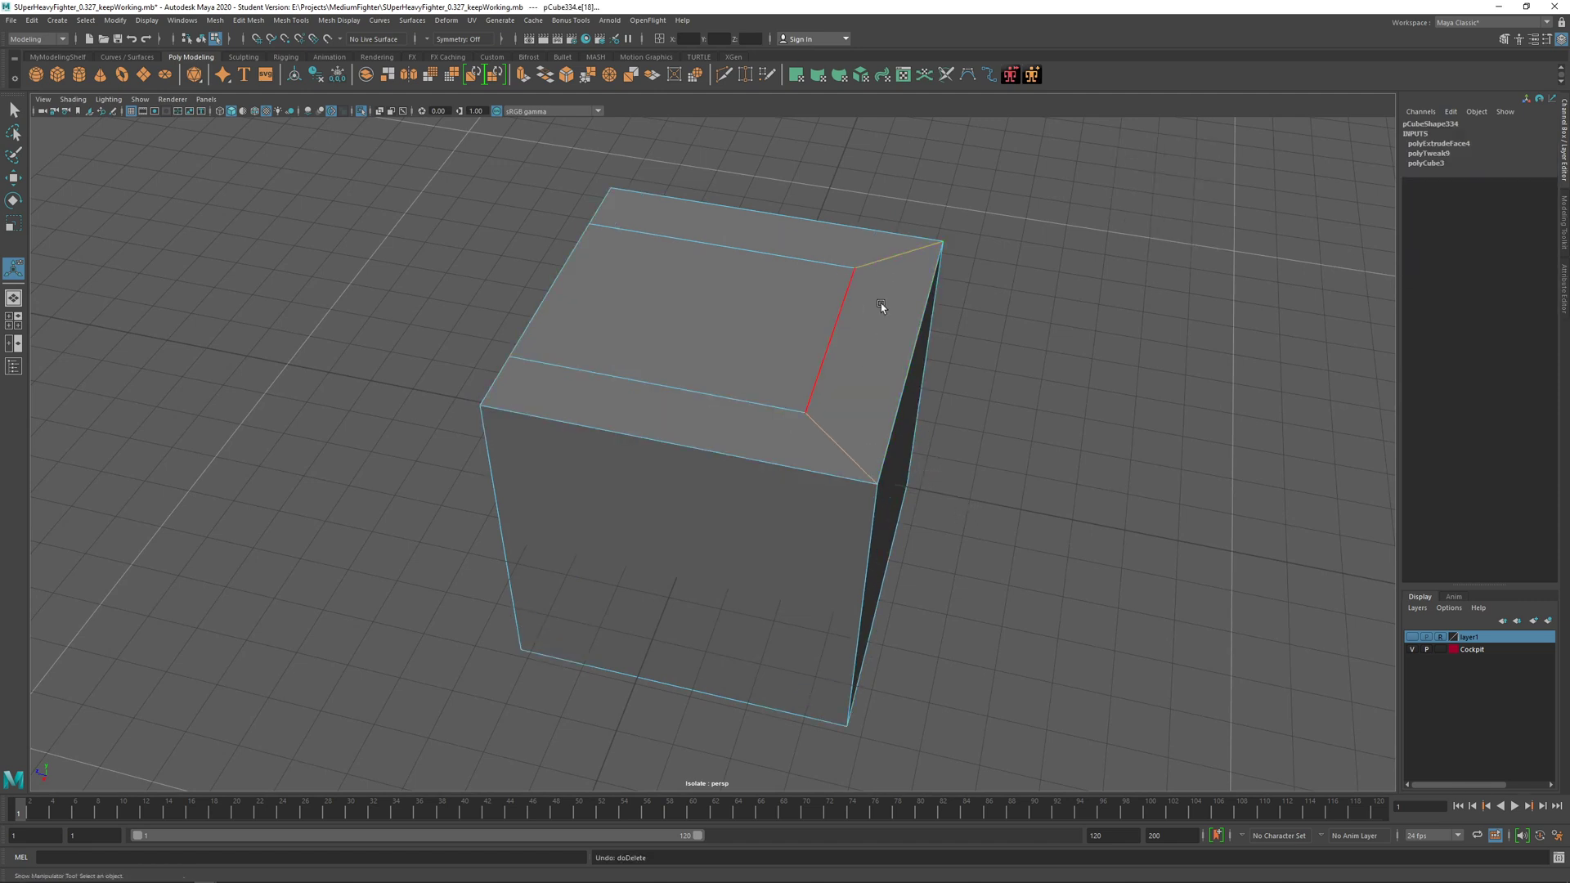
Step: Try beveling the box's horizontal front and back edges with the inset's diagonal edges kept, and undo the bevel
double_click(540, 296, "shift")
left_click_drag(556, 372, 777, 384, "alt")
left_click(520, 380)
left_click(624, 551)
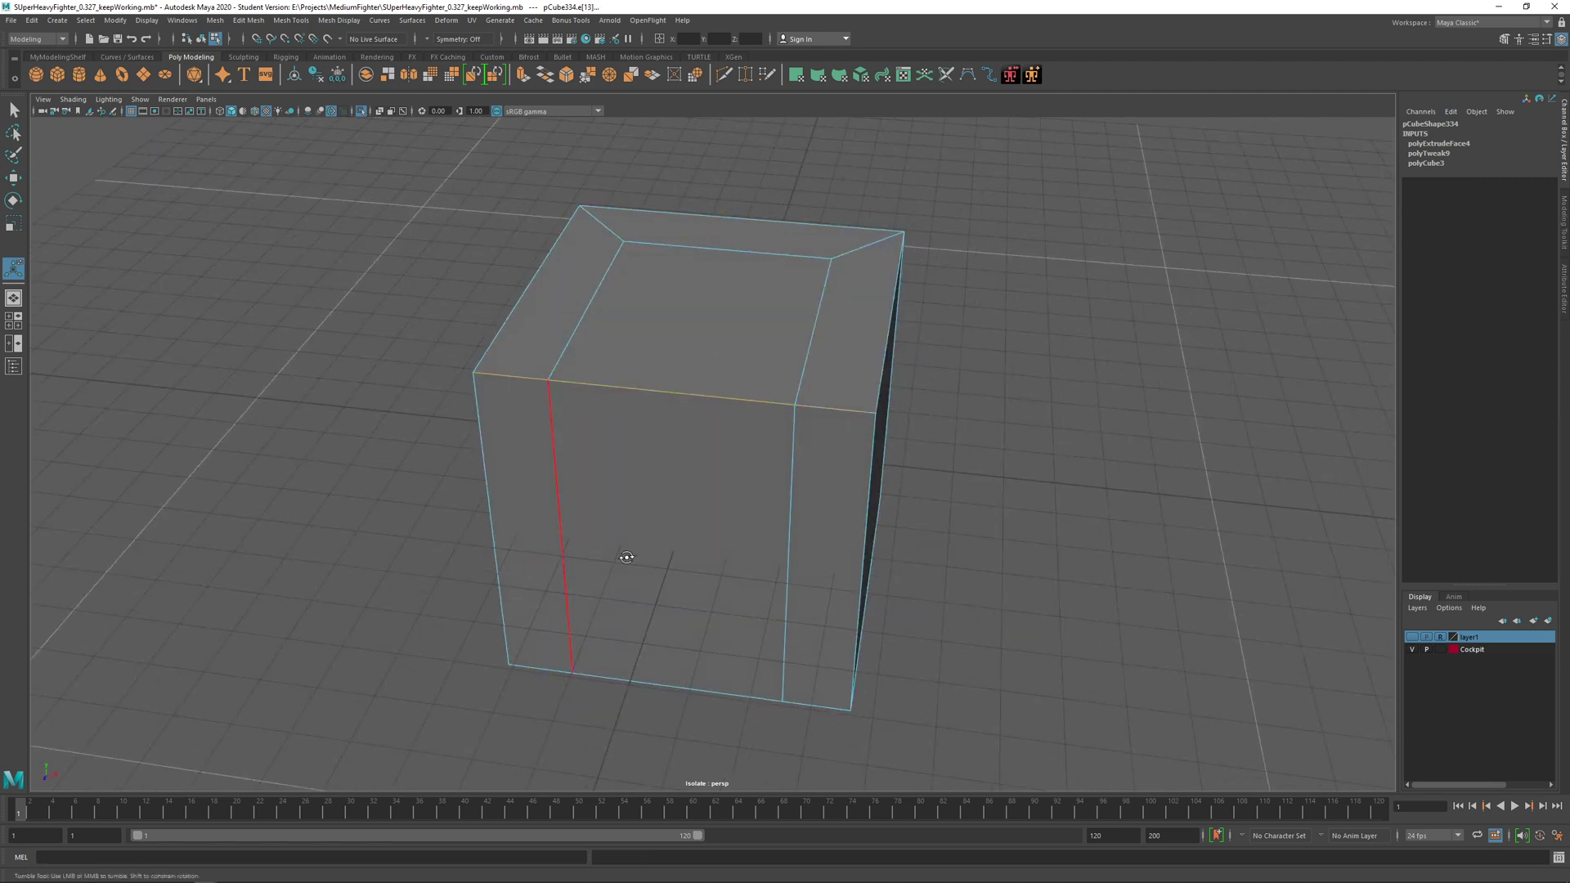
left_click_drag(625, 550, 513, 602, "alt")
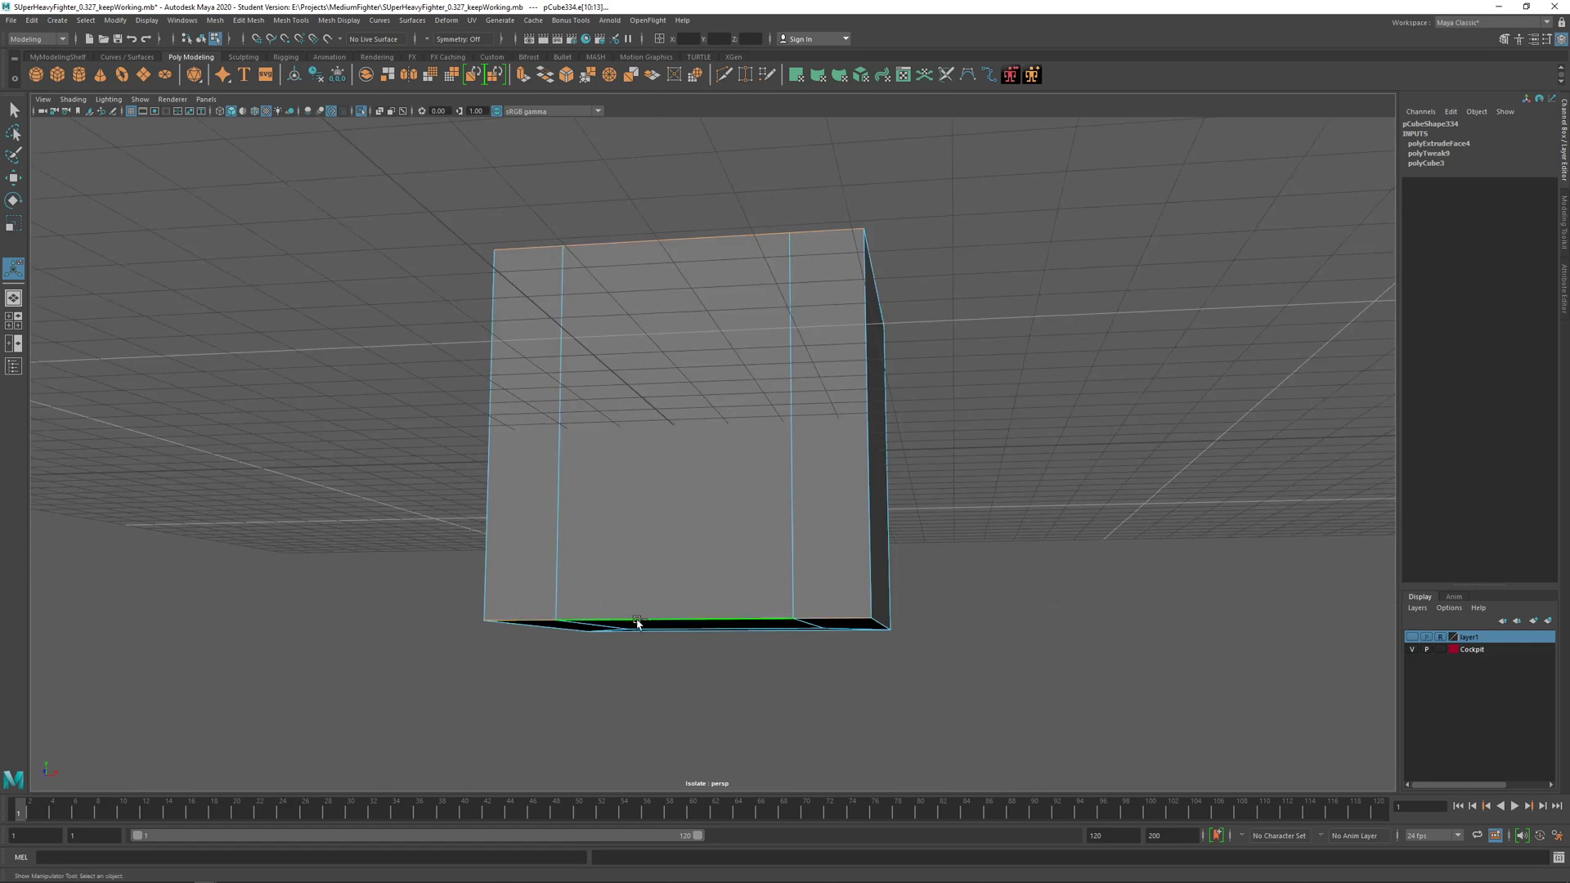
left_click_drag(637, 622, 572, 556, "alt")
left_click(871, 618, "shift")
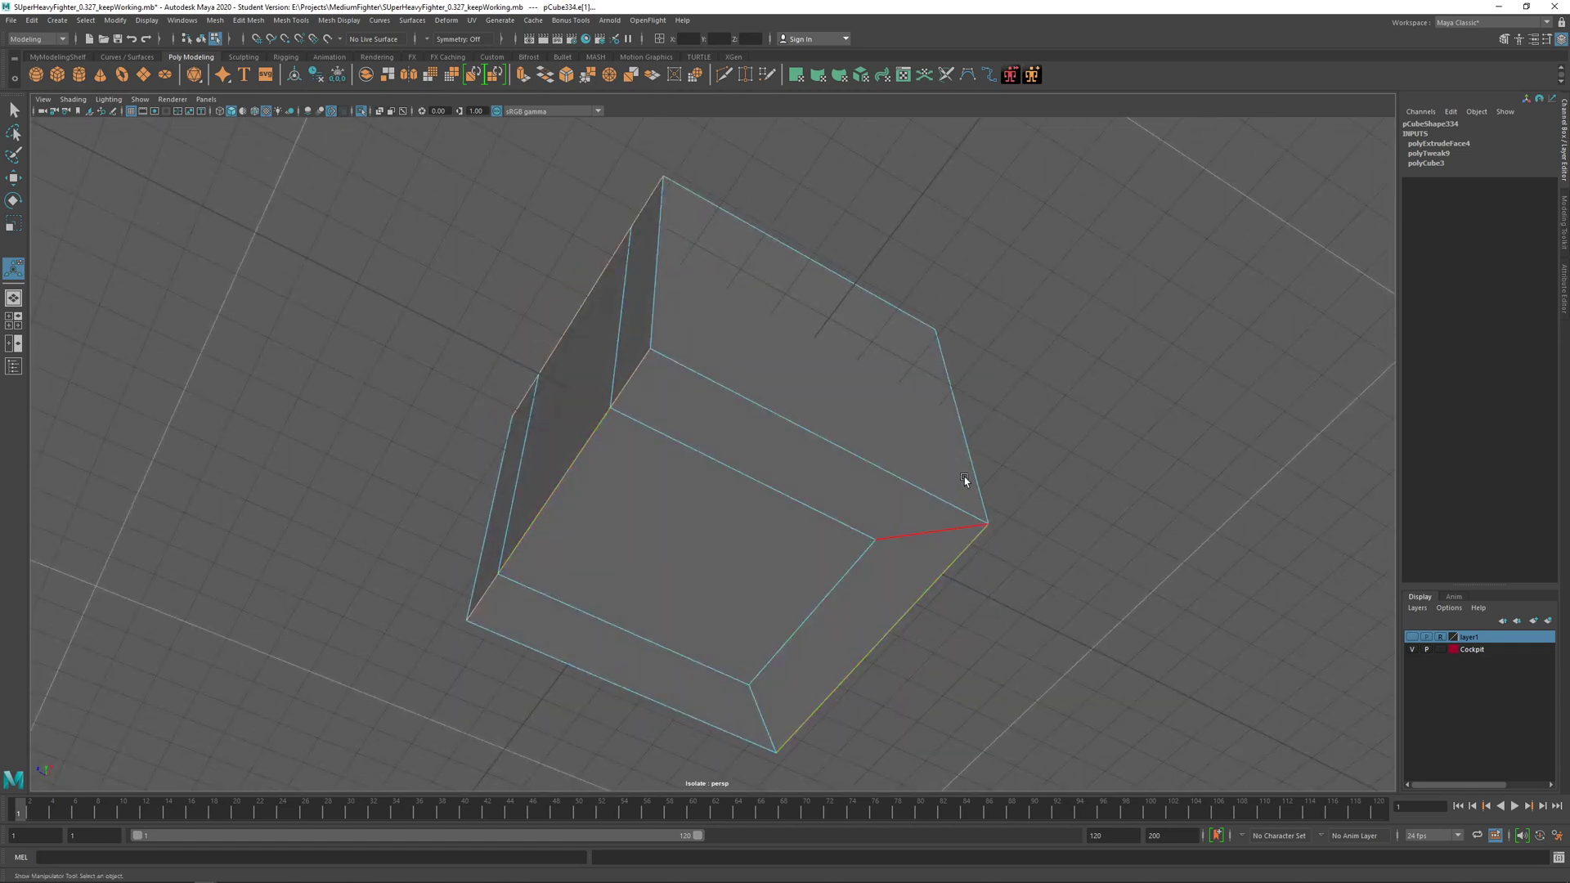
left_click_drag(964, 477, 796, 579, "alt")
left_click(799, 441, "shift")
left_click_drag(550, 449, 755, 439, "alt")
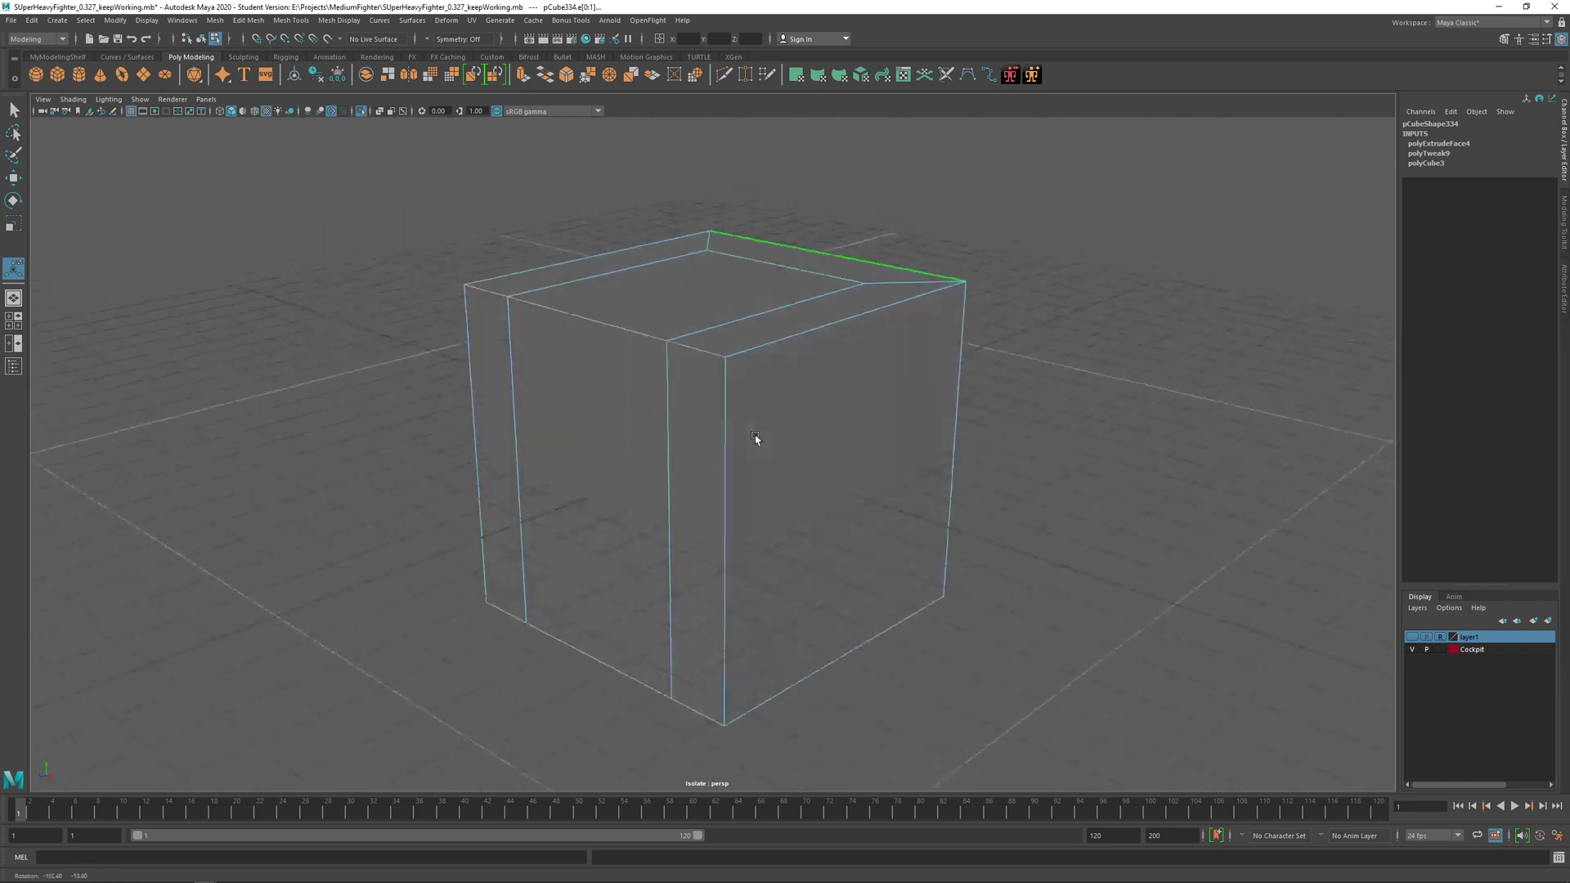
right_click_drag(693, 401, 757, 400, "shift")
left_click_drag(757, 400, 736, 360, "alt")
key("ctrl+z")
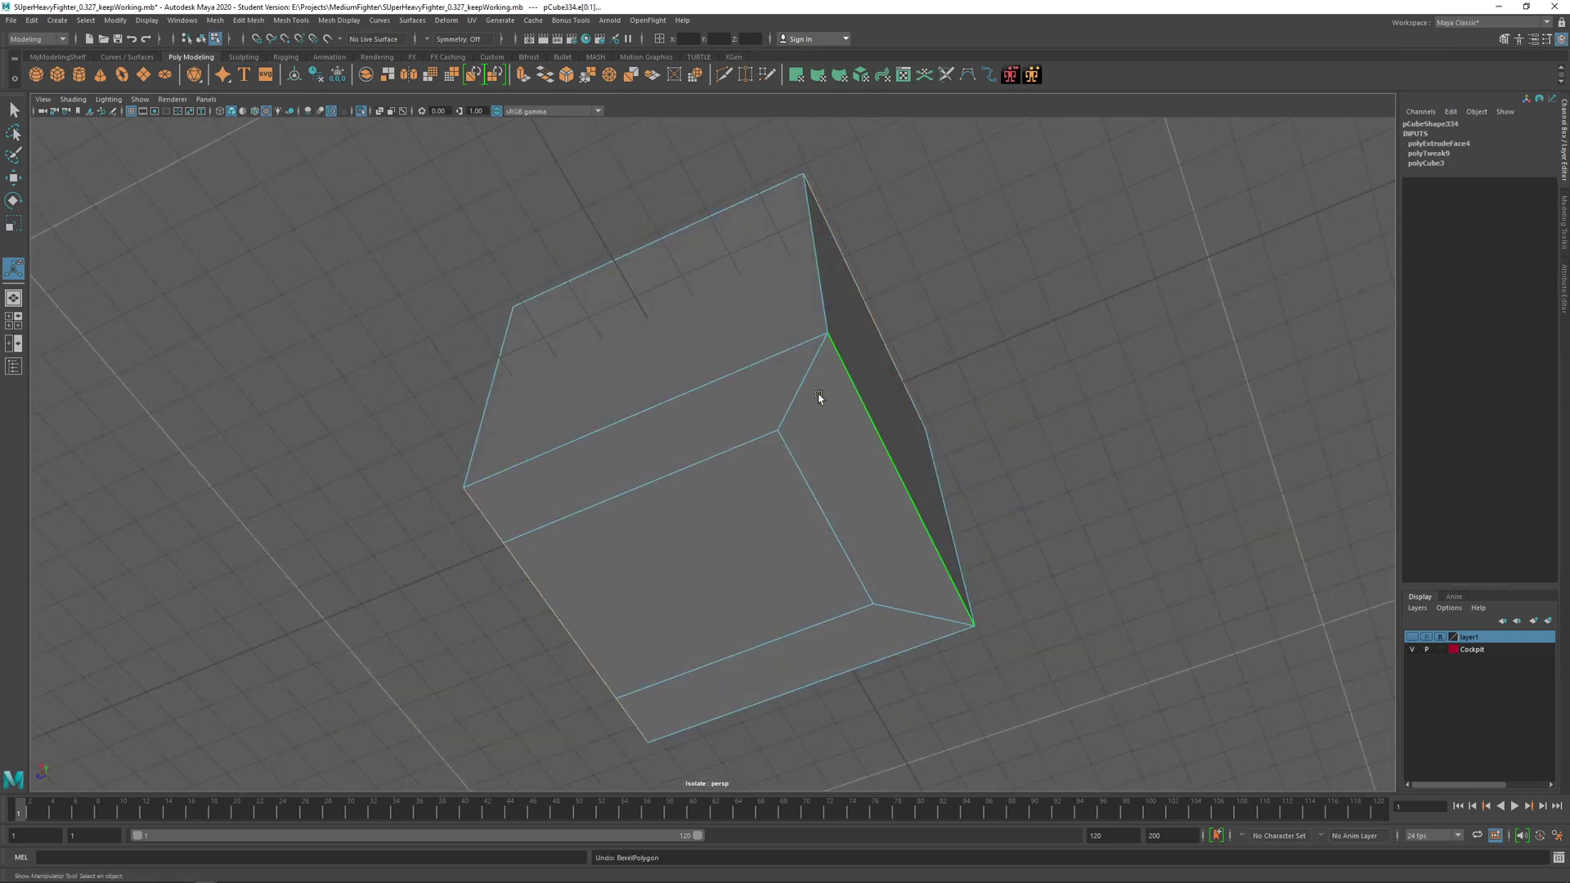
Step: Delete the diagonal edges at the inset corners and bevel the box's horizontal front and back edges with a fraction of 0.29
left_click_drag(964, 613, 894, 439, "alt")
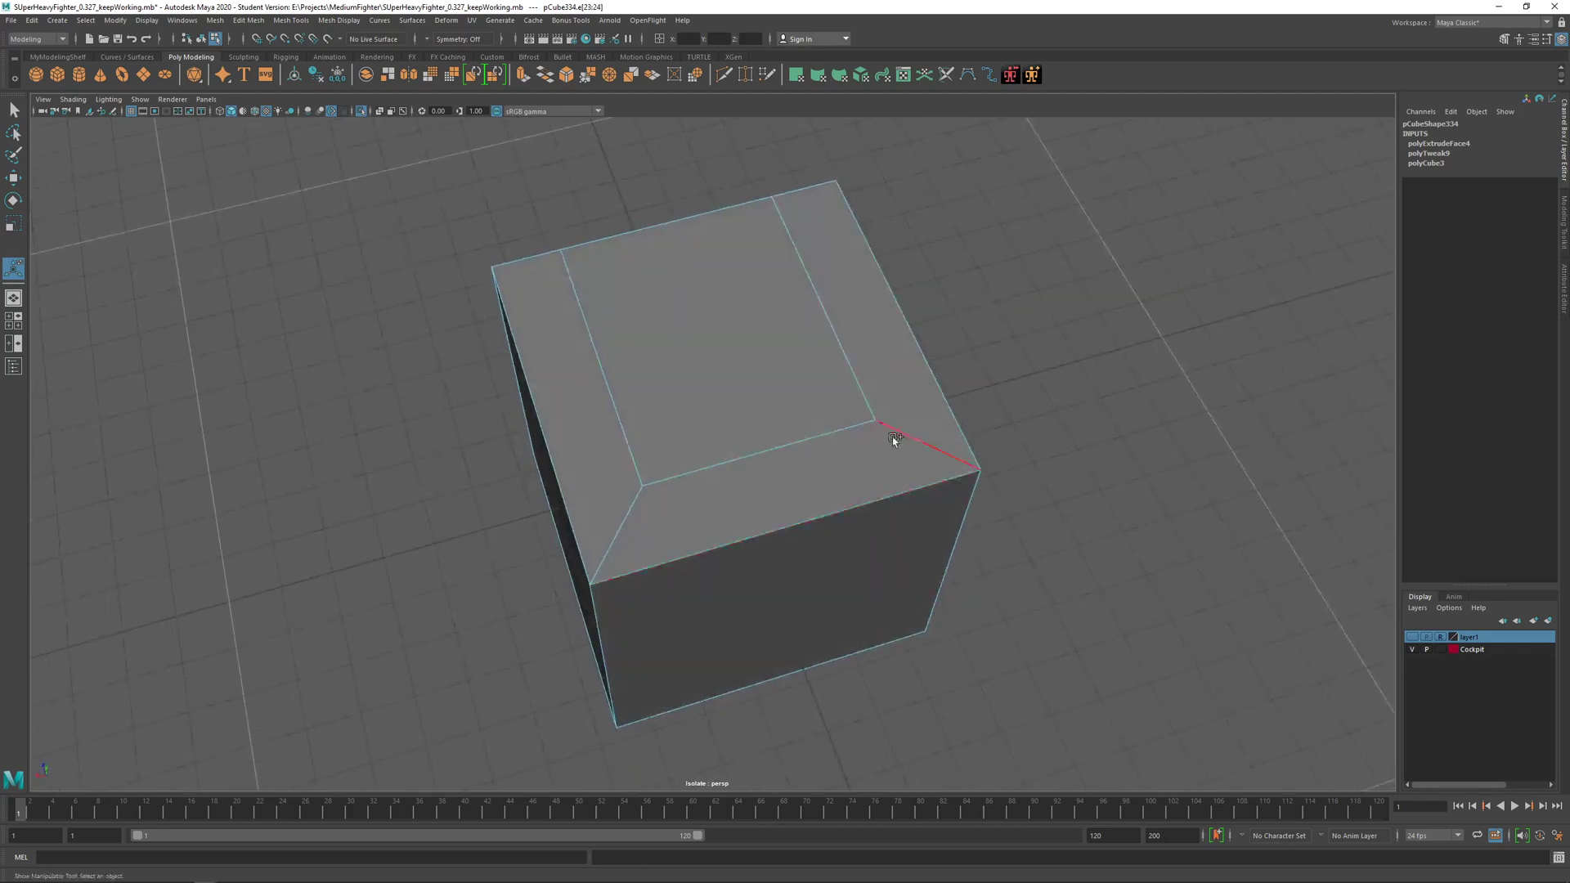
left_click(888, 533)
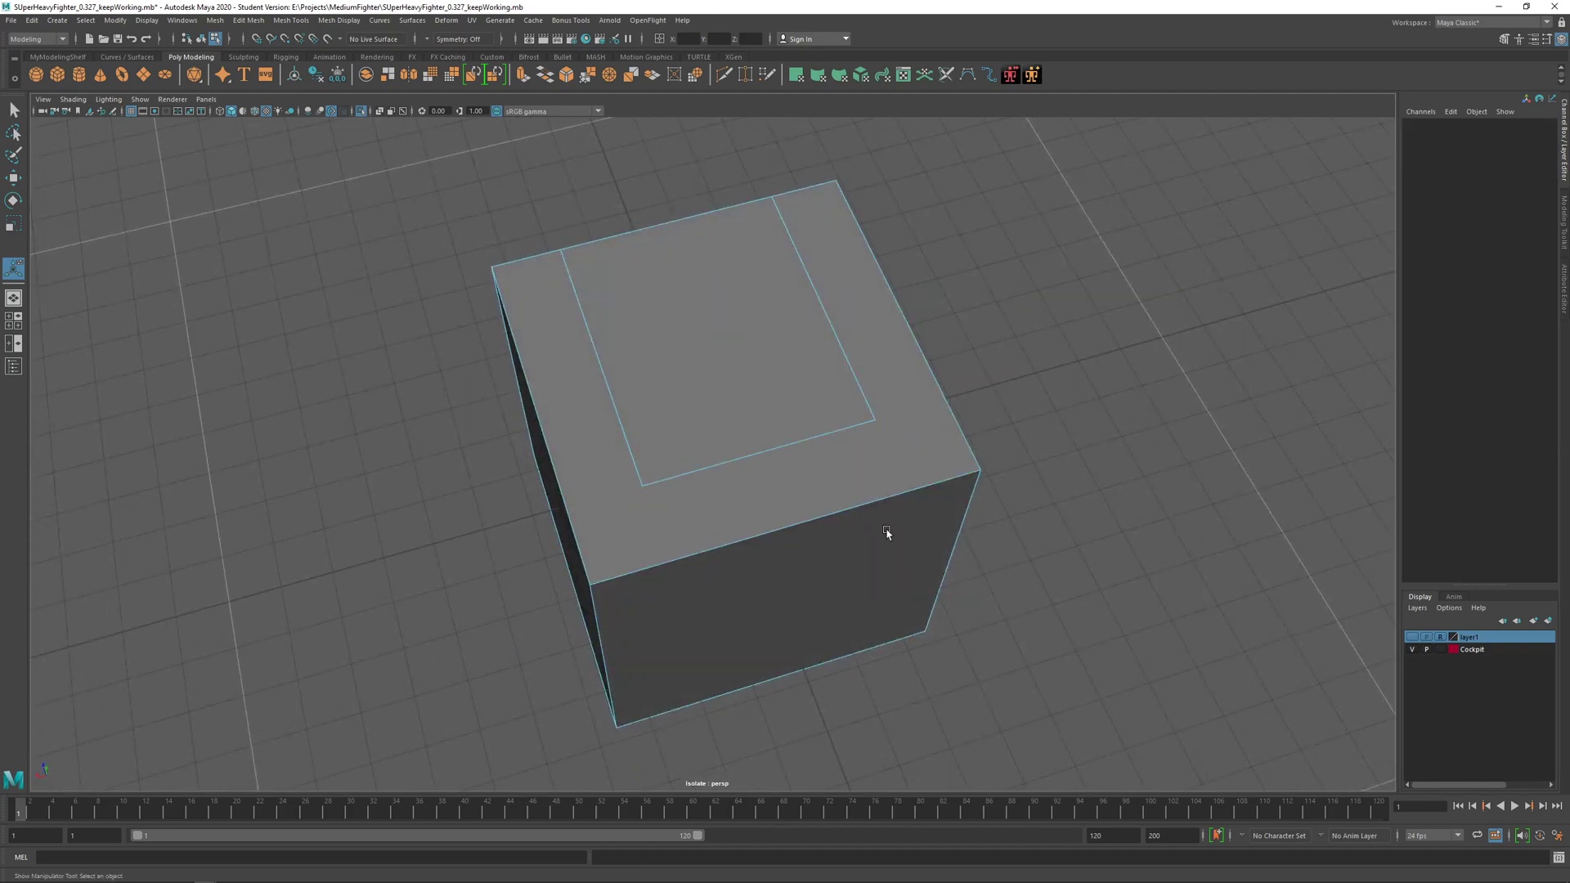
left_click(841, 514)
left_click(821, 660, "shift")
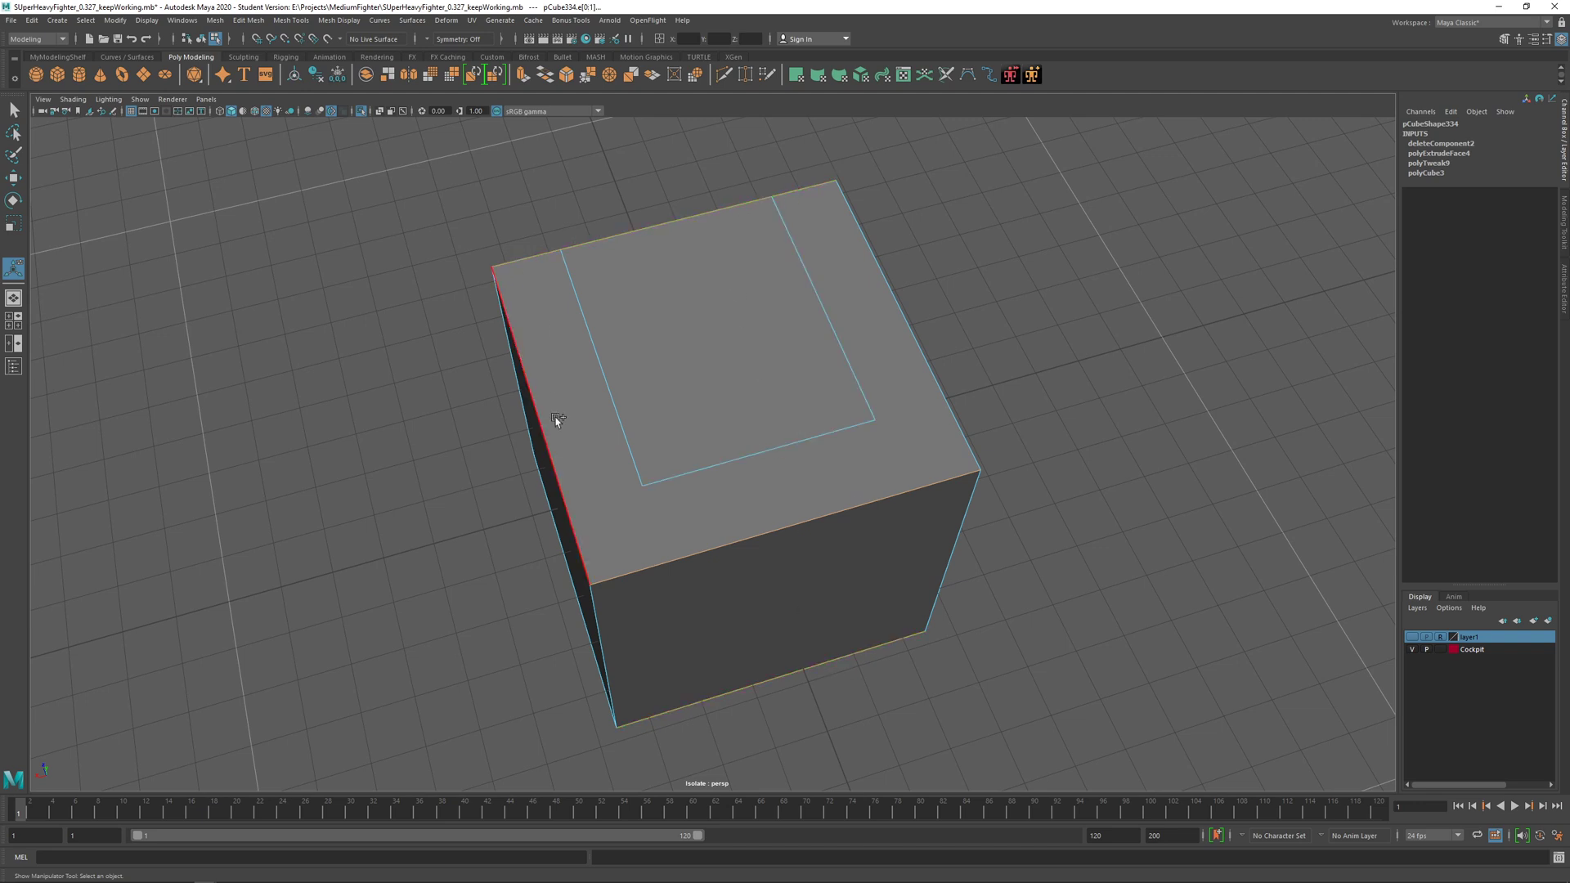
left_click_drag(554, 421, 605, 434, "alt")
right_click_drag(604, 434, 672, 440, "shift")
left_click_drag(740, 448, 708, 456, "alt")
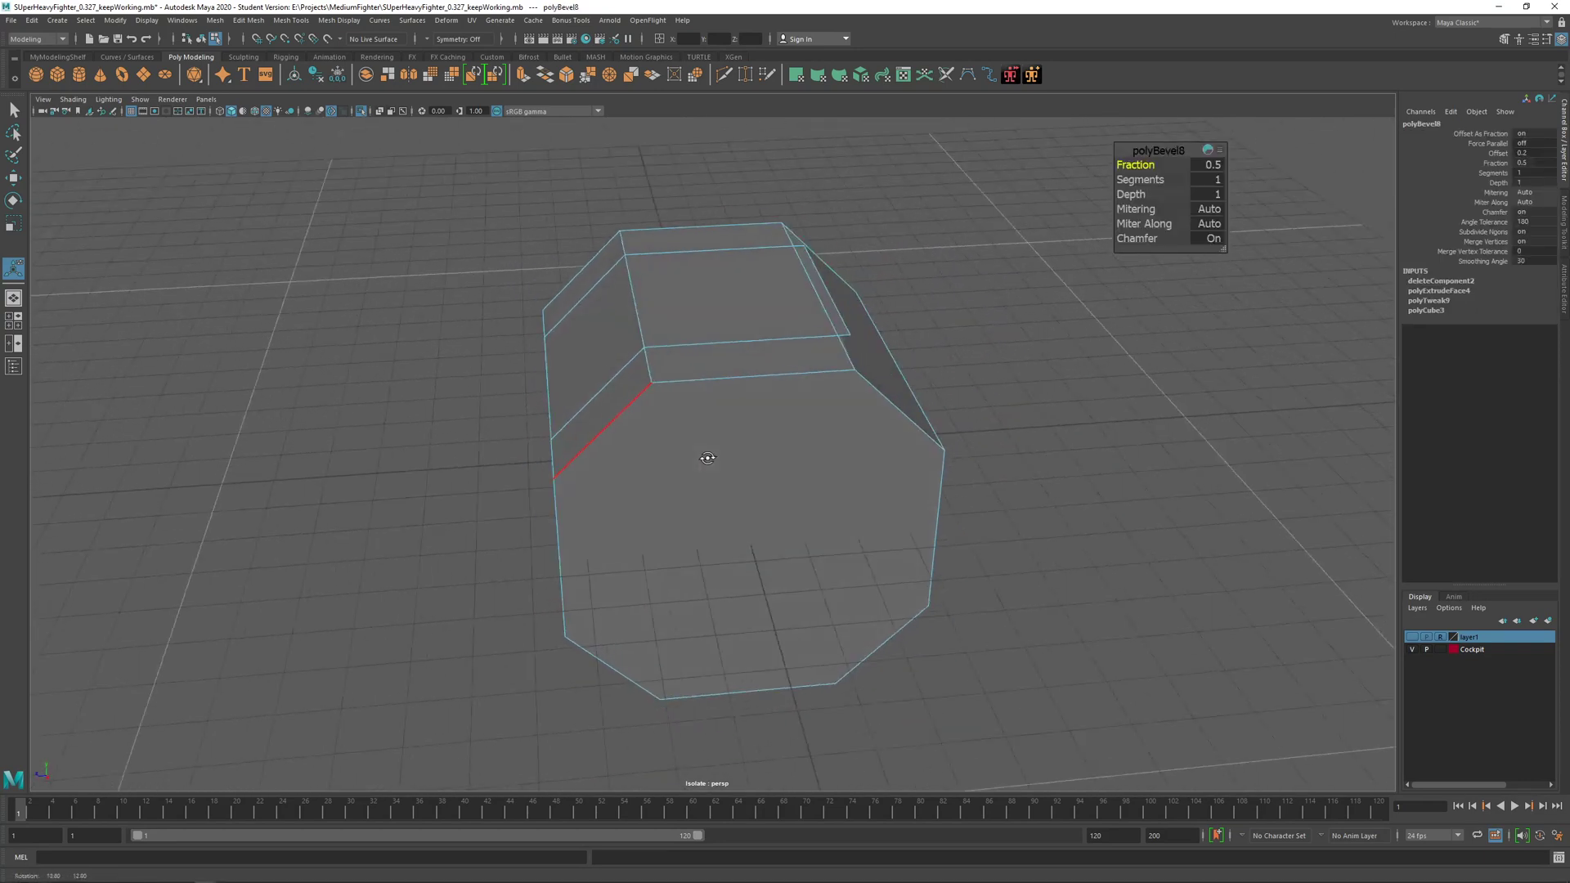
middle_click_drag(769, 463, 748, 470)
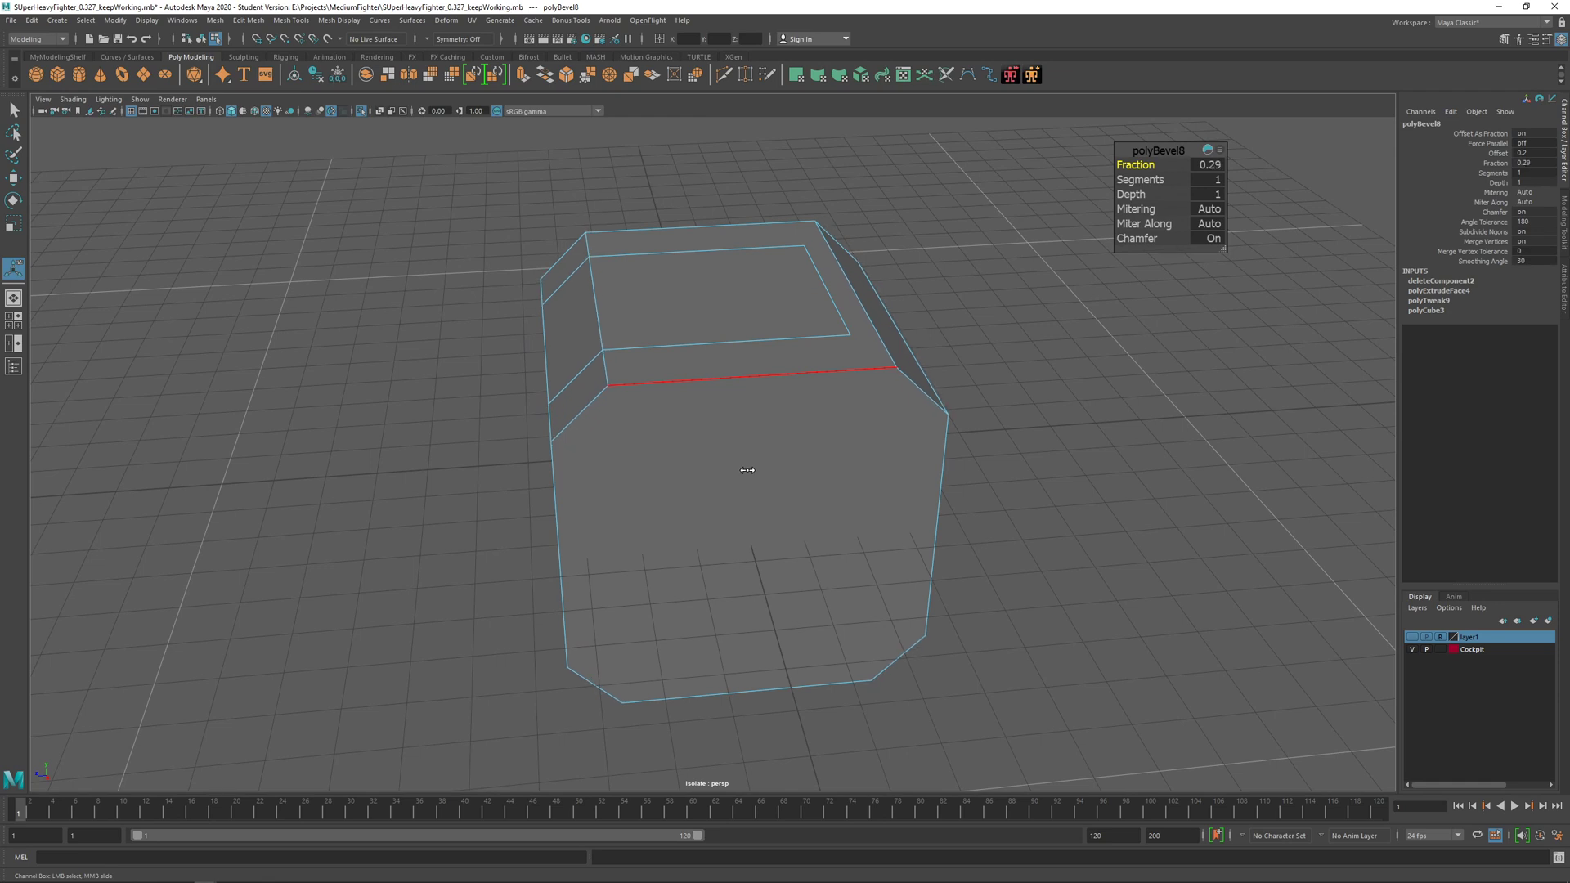
Step: Return the box to object mode and activate the Multi-Cut tool from the Modeling Toolkit
left_click_drag(747, 473, 851, 414, "alt")
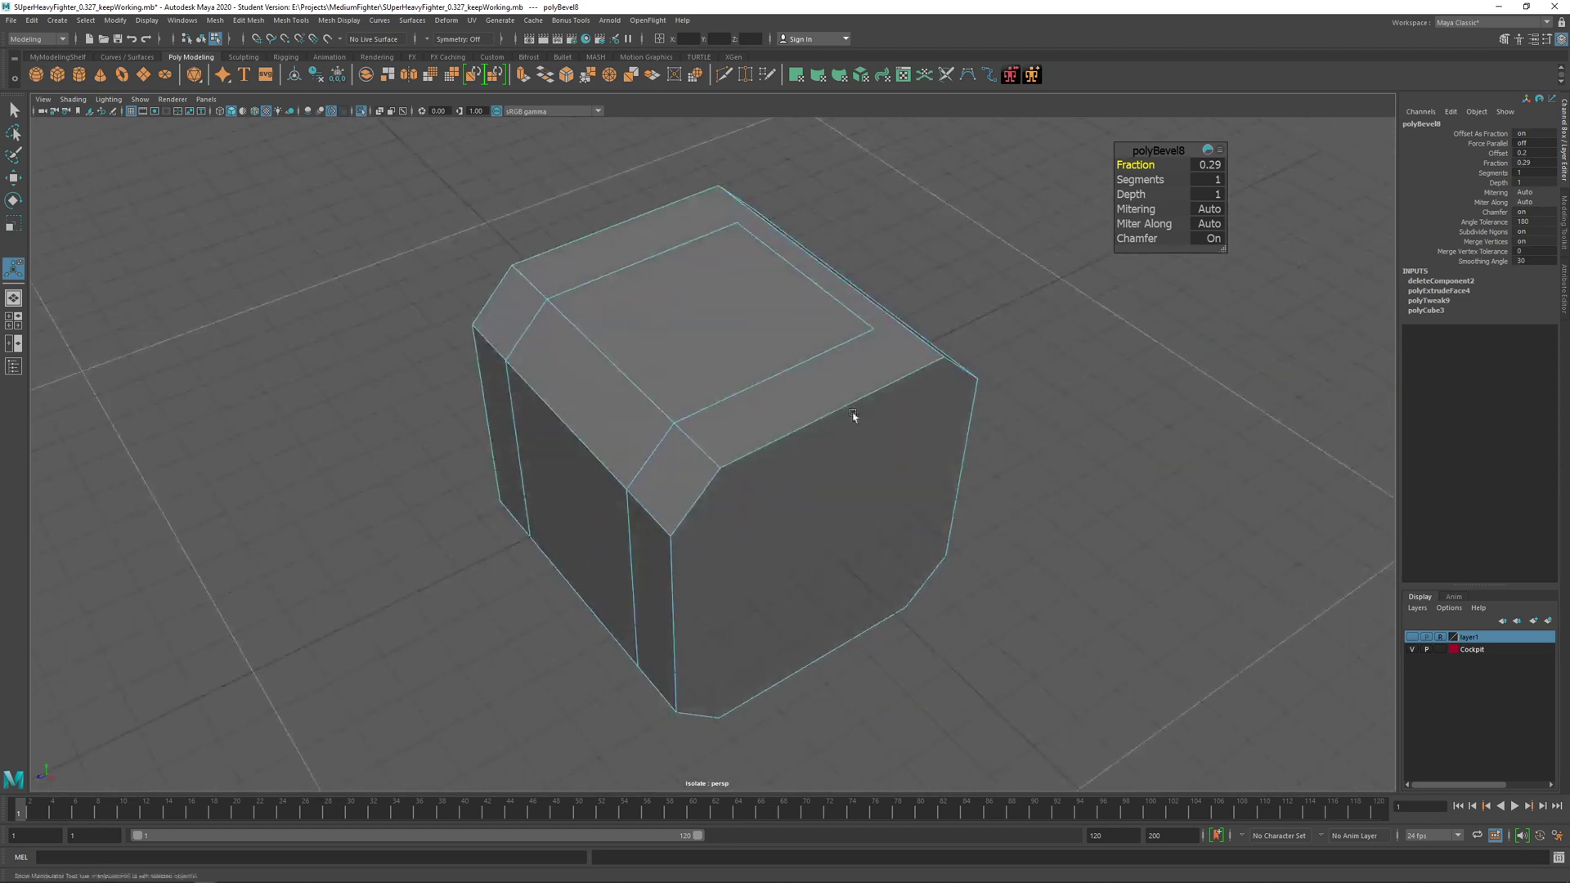
right_click(868, 360)
right_click(865, 355)
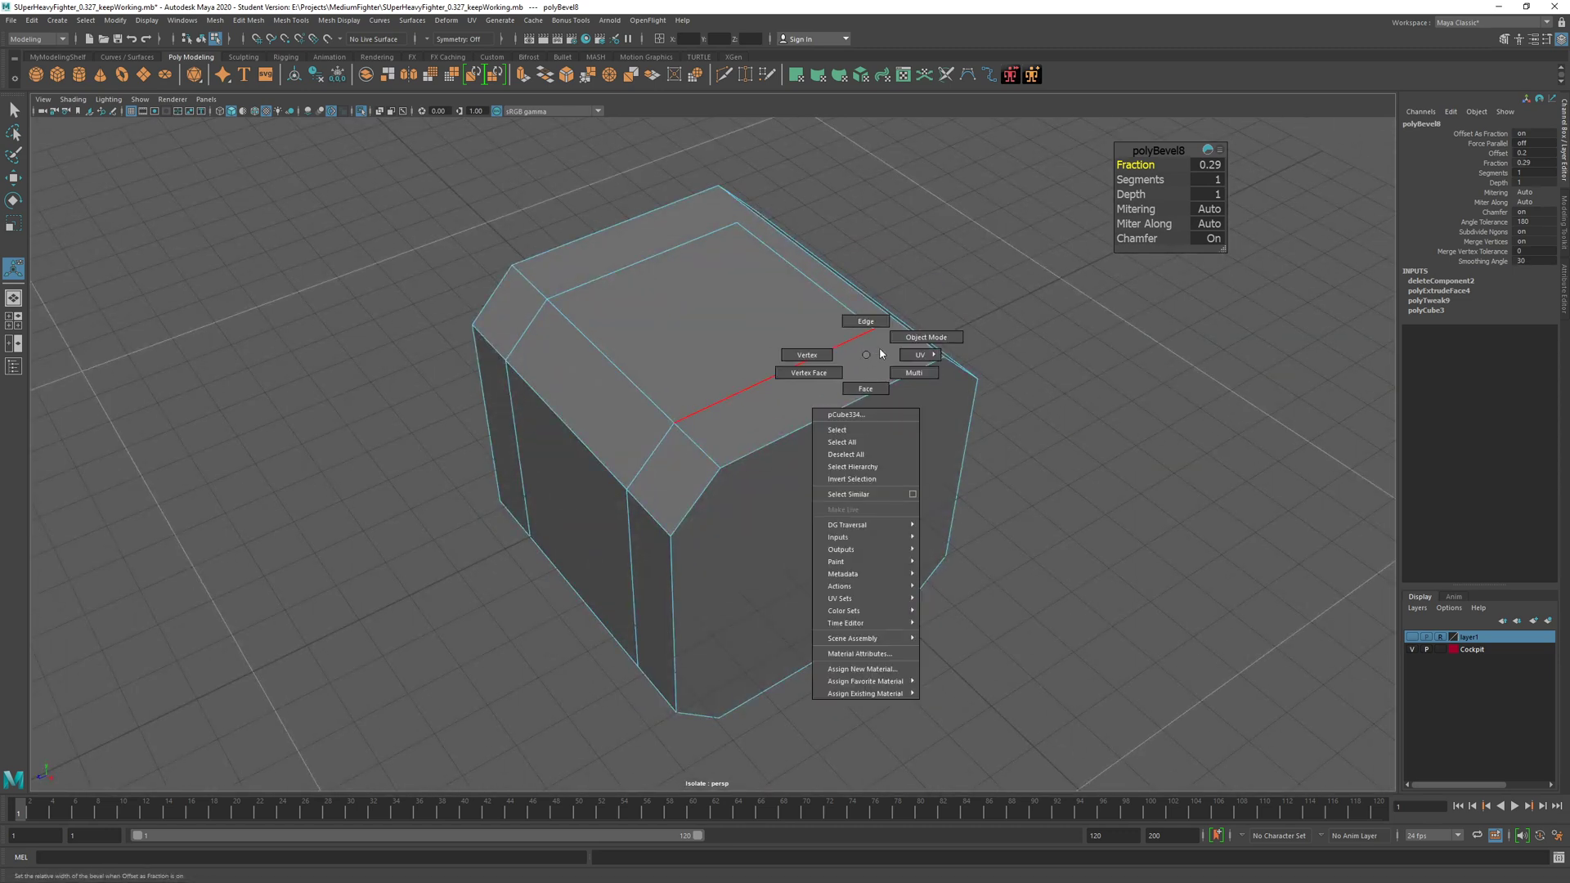
left_click(895, 341)
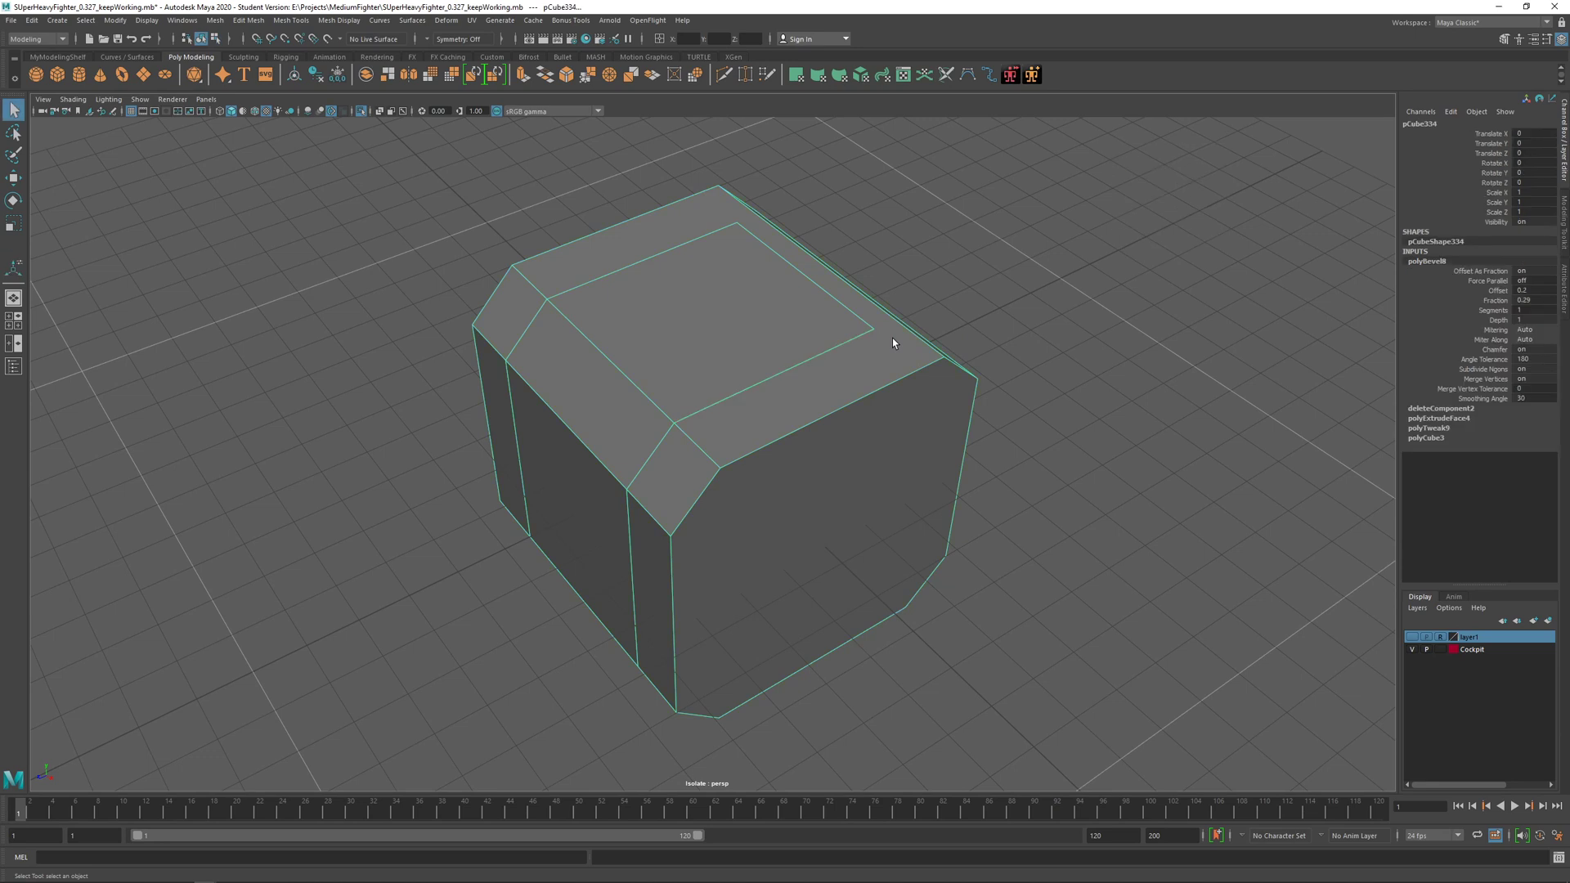
right_click(805, 378, "shift")
left_click(1564, 243)
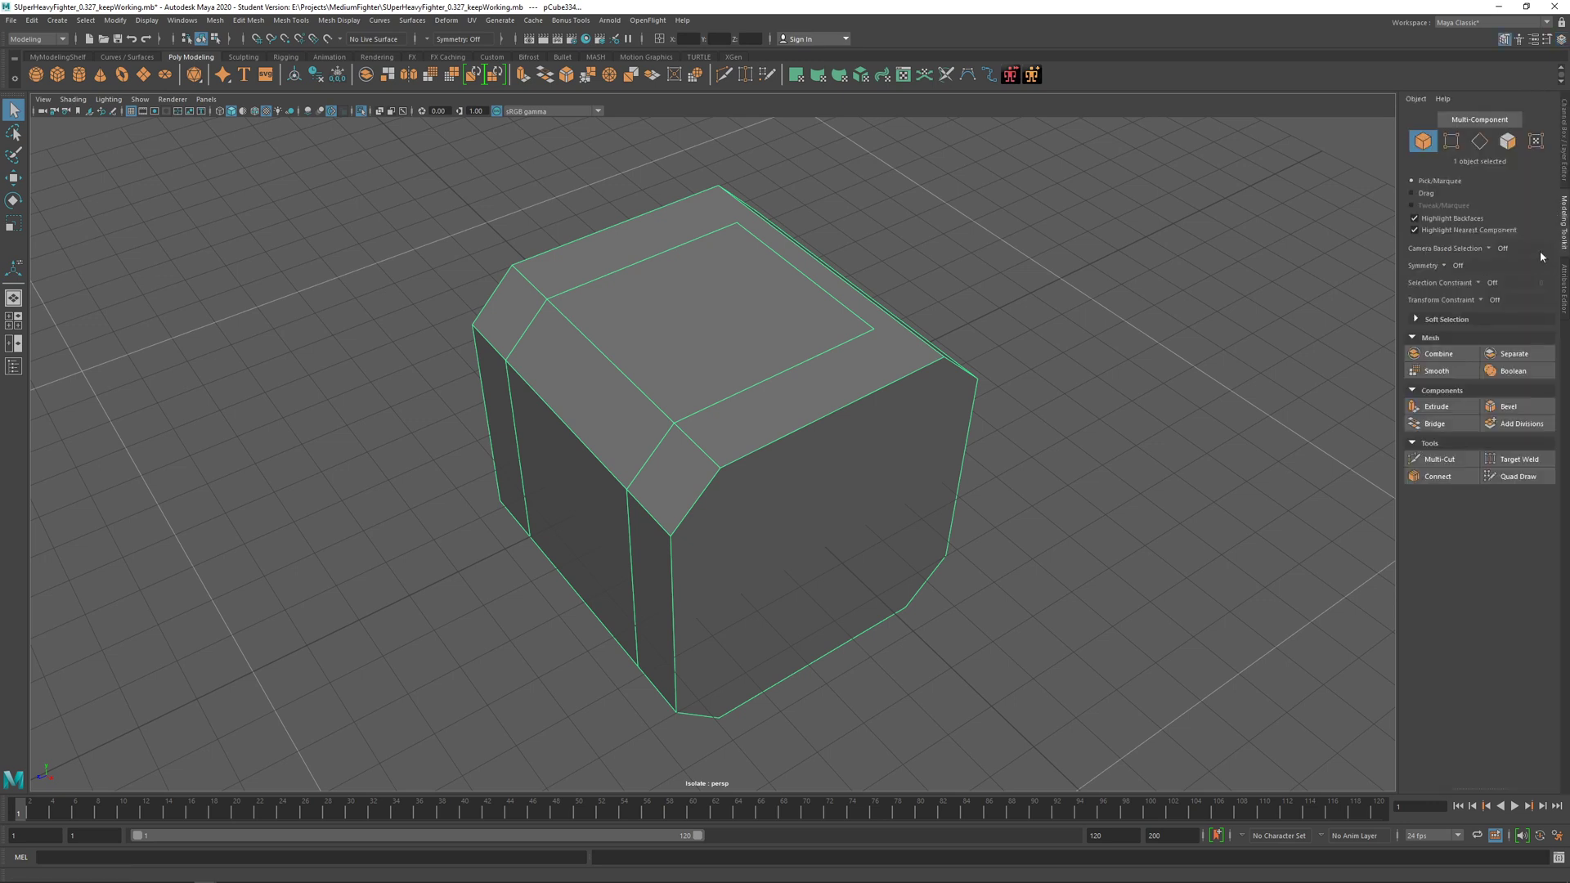
left_click(1432, 459)
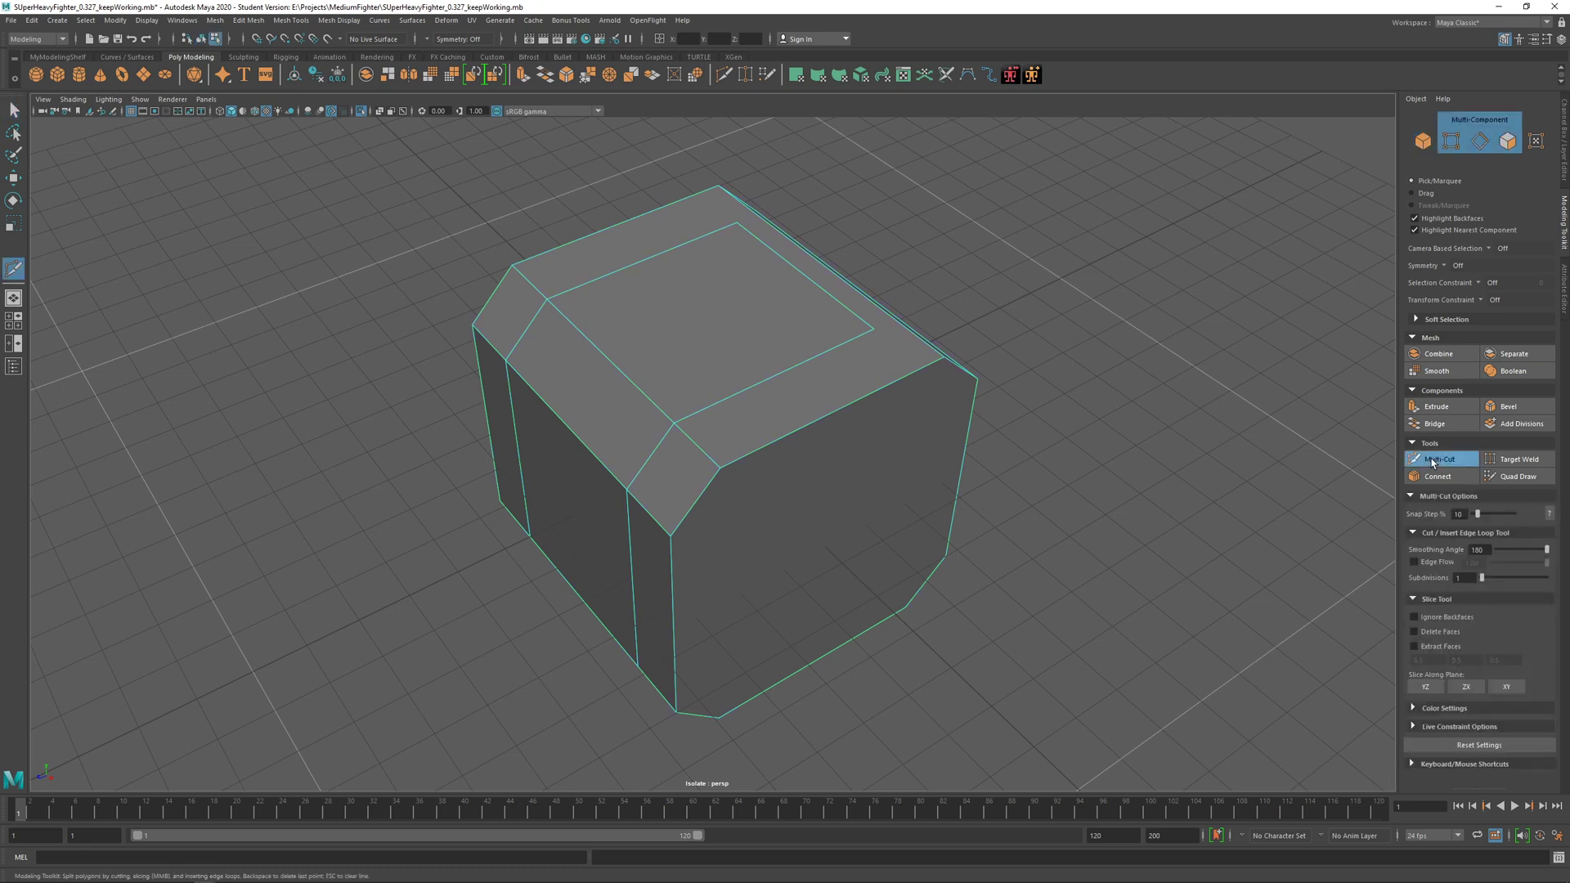
Step: Try cutting edges from the top inset's two back corners to the adjacent bevel corners, and undo both cuts
left_click(875, 329)
left_click_drag(817, 360, 825, 411, "alt")
key("Escape")
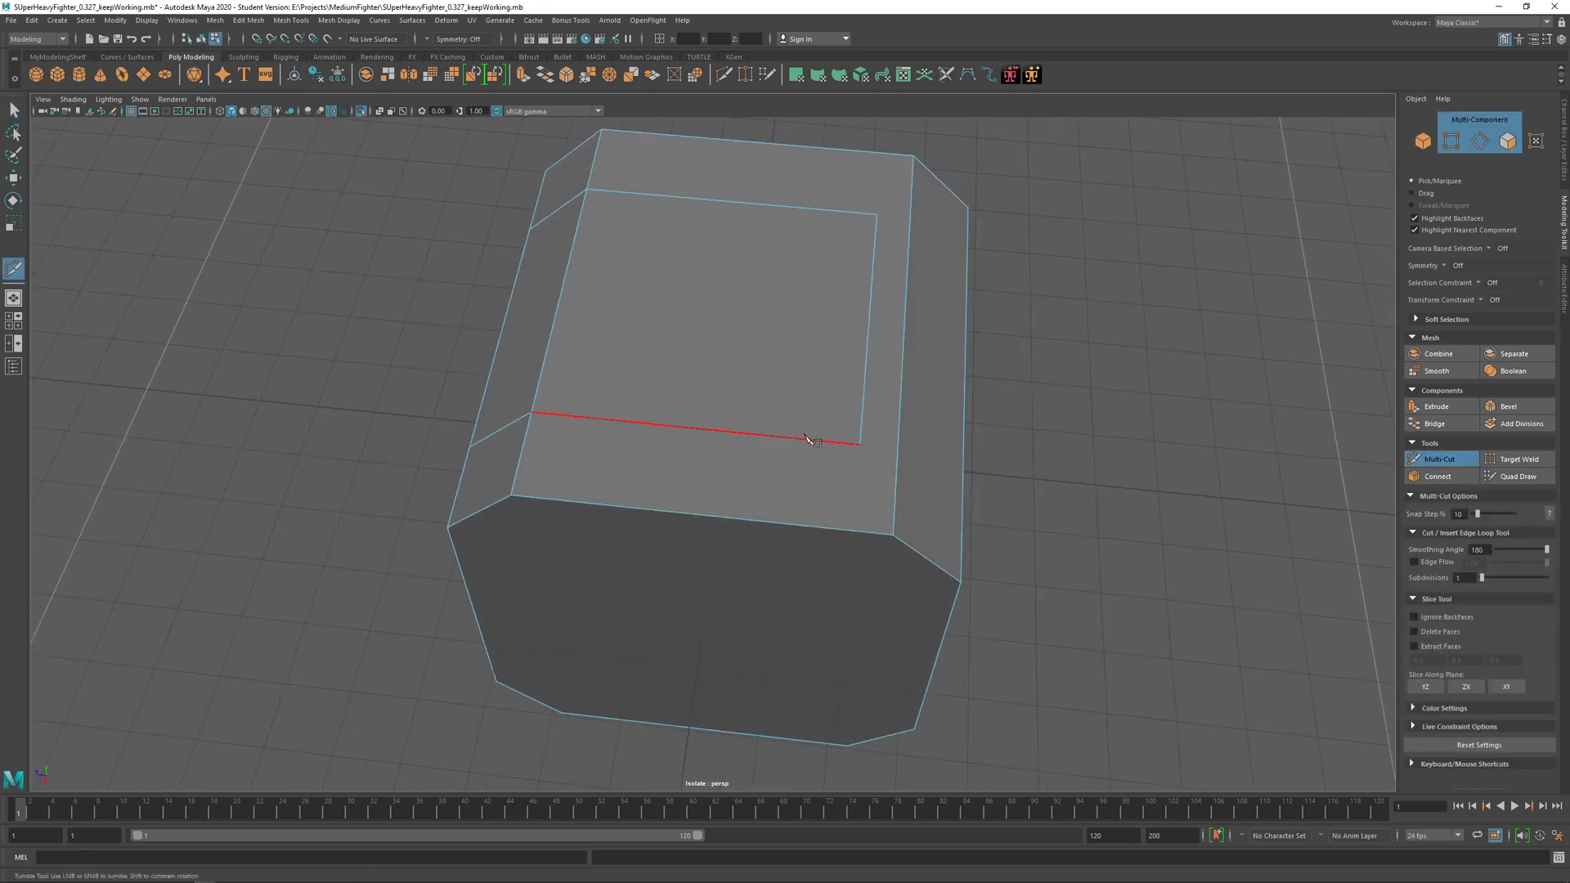
left_click(803, 439)
left_click_drag(918, 553, 818, 456, "alt")
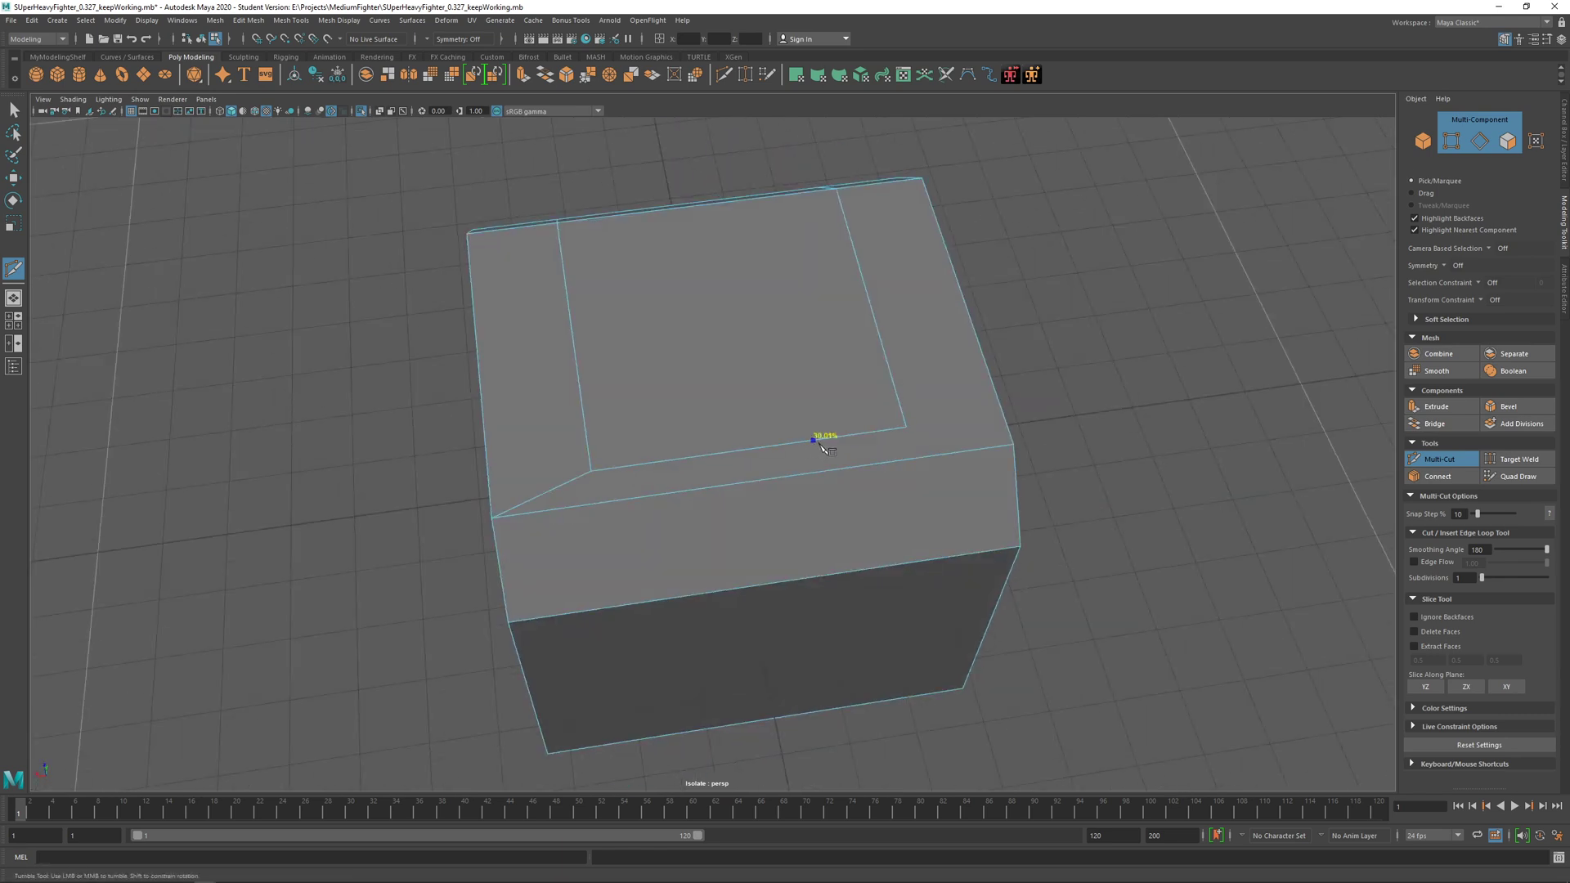
left_click(905, 427)
left_click(1013, 443)
key("Return")
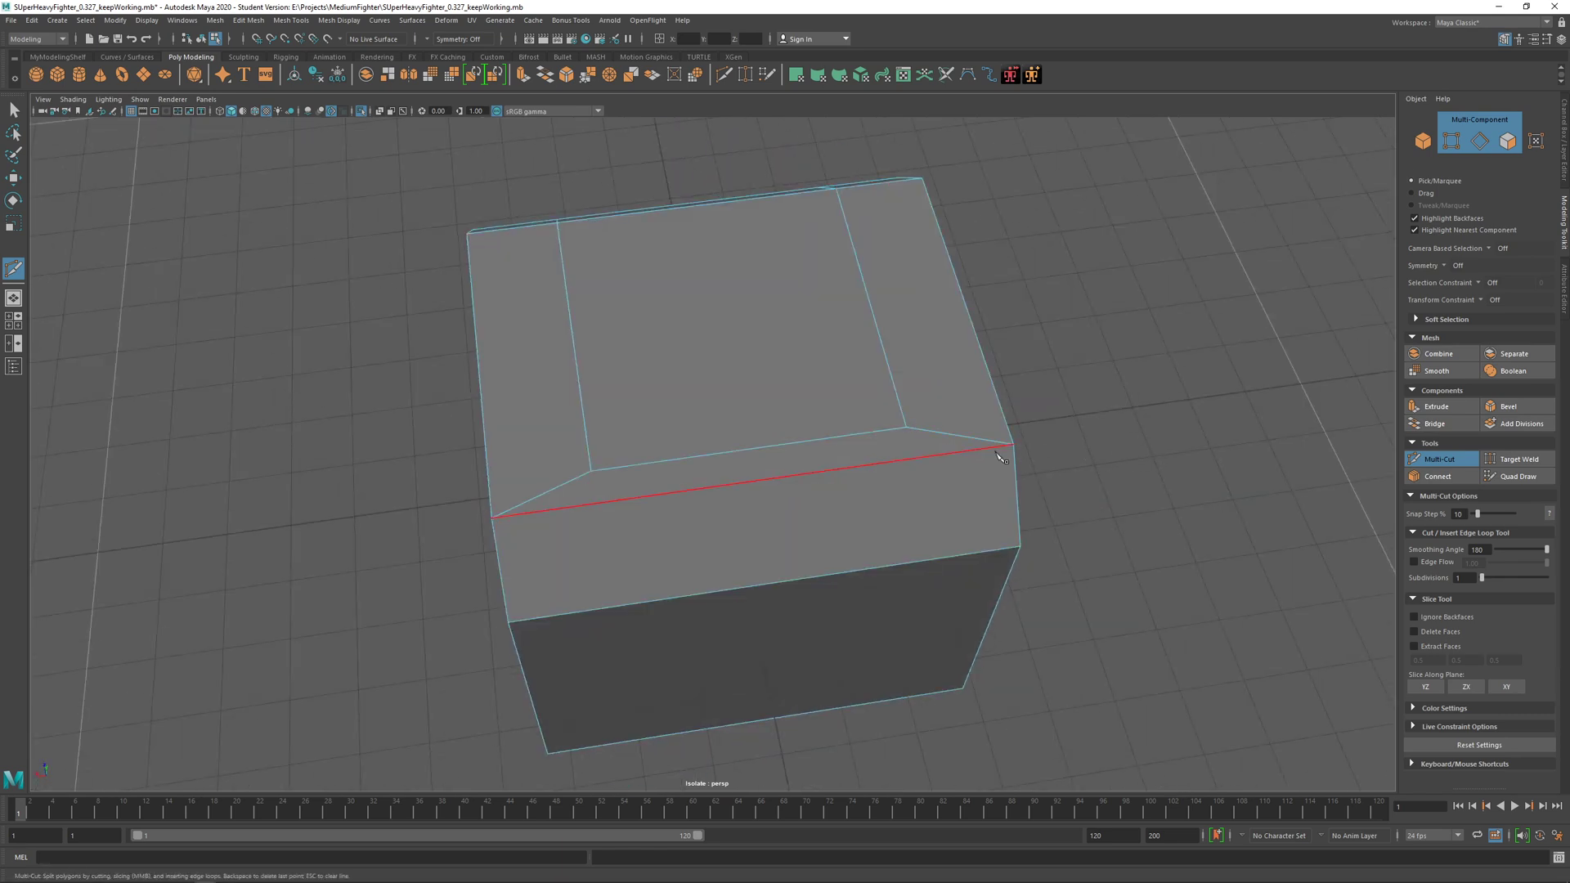
left_click_drag(1000, 457, 821, 450, "alt")
key("q")
key("ctrl+z")
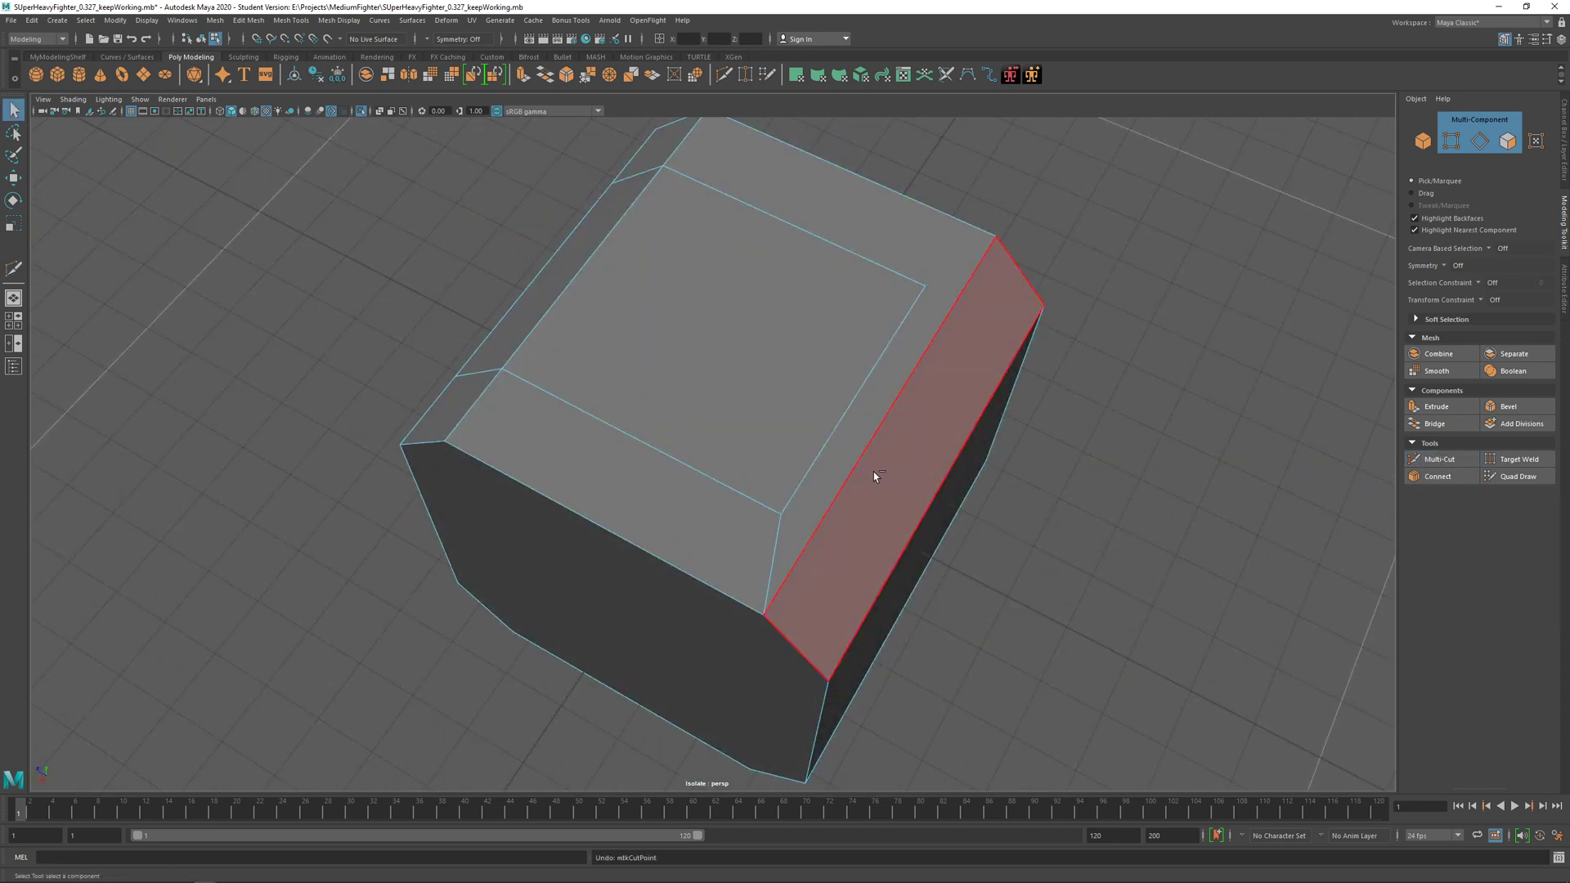
key("ctrl+z")
Step: Select the top face surrounding the inset and examine its outline and corner vertices
left_click_drag(834, 532, 768, 498, "alt")
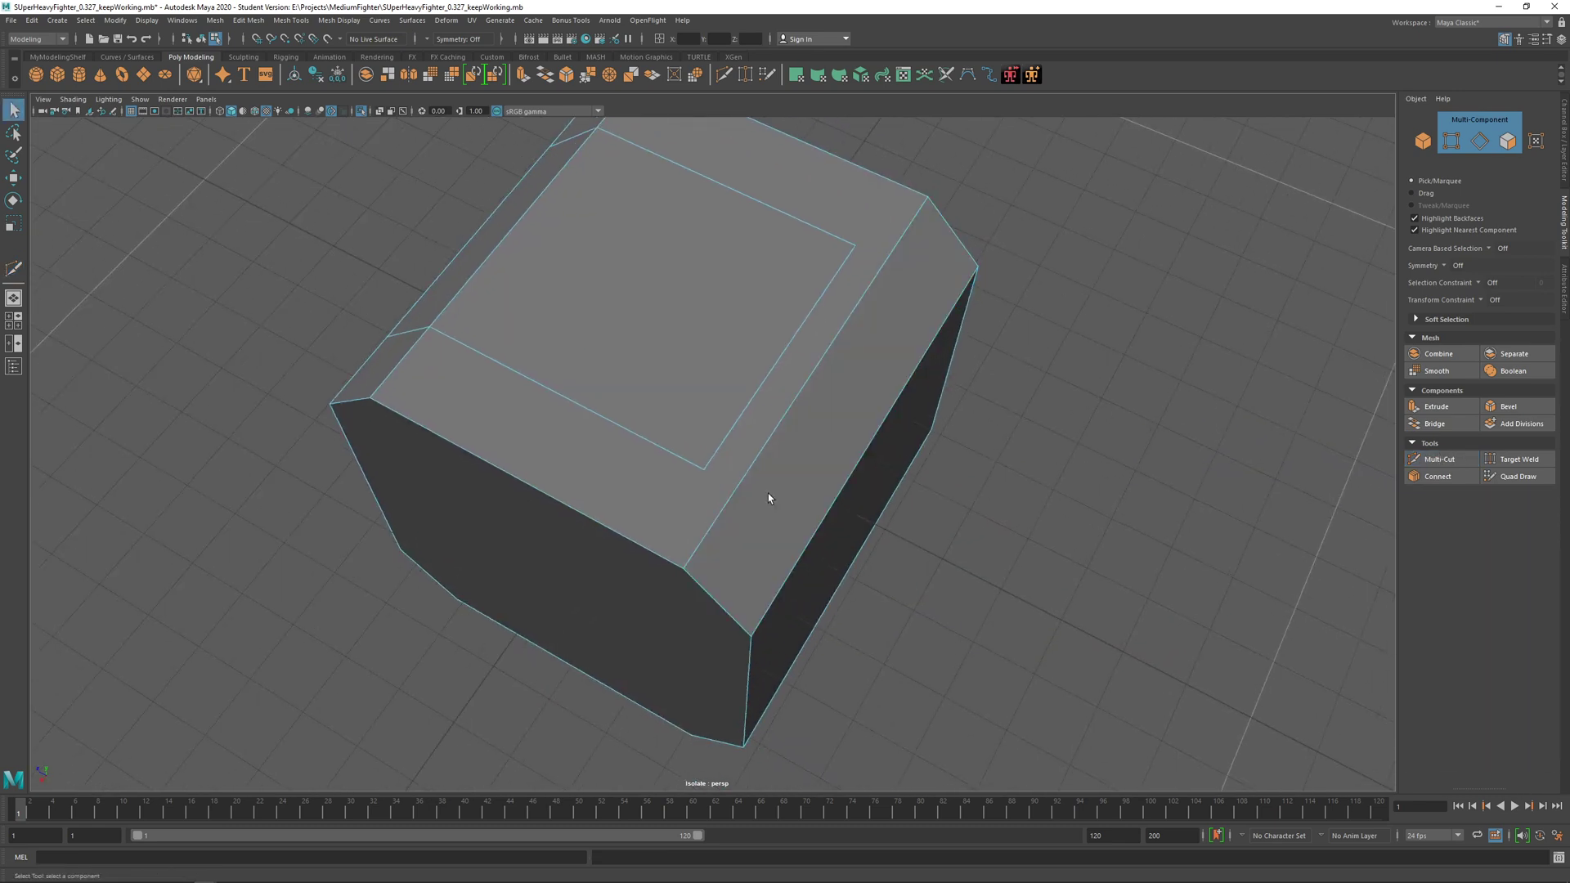
scroll(768, 497, "up", 3)
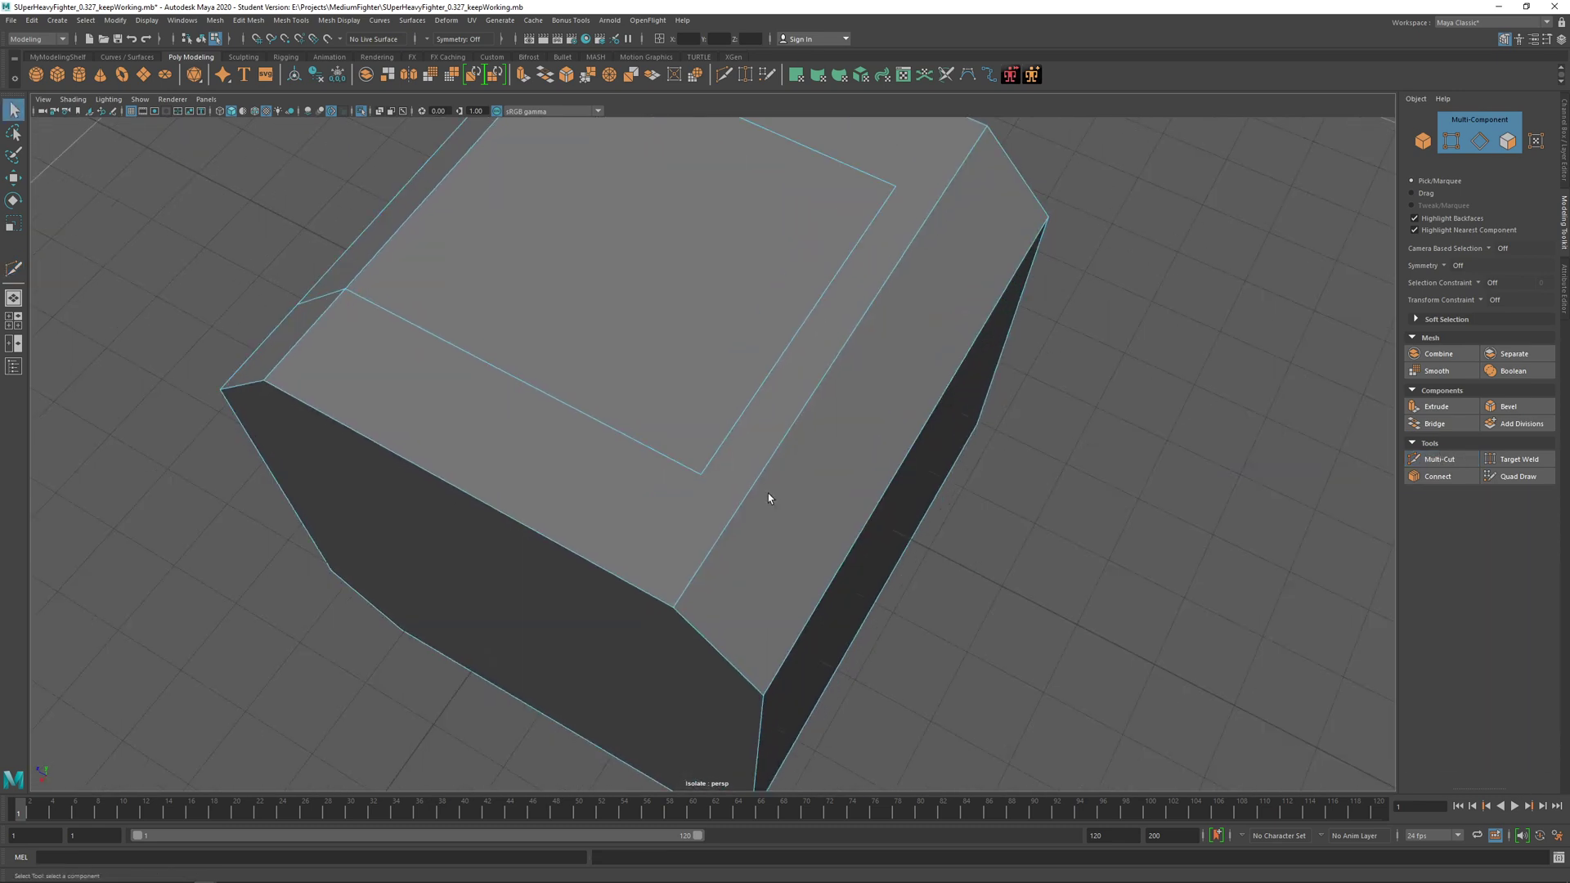
left_click(718, 473)
left_click_drag(718, 473, 786, 493, "alt")
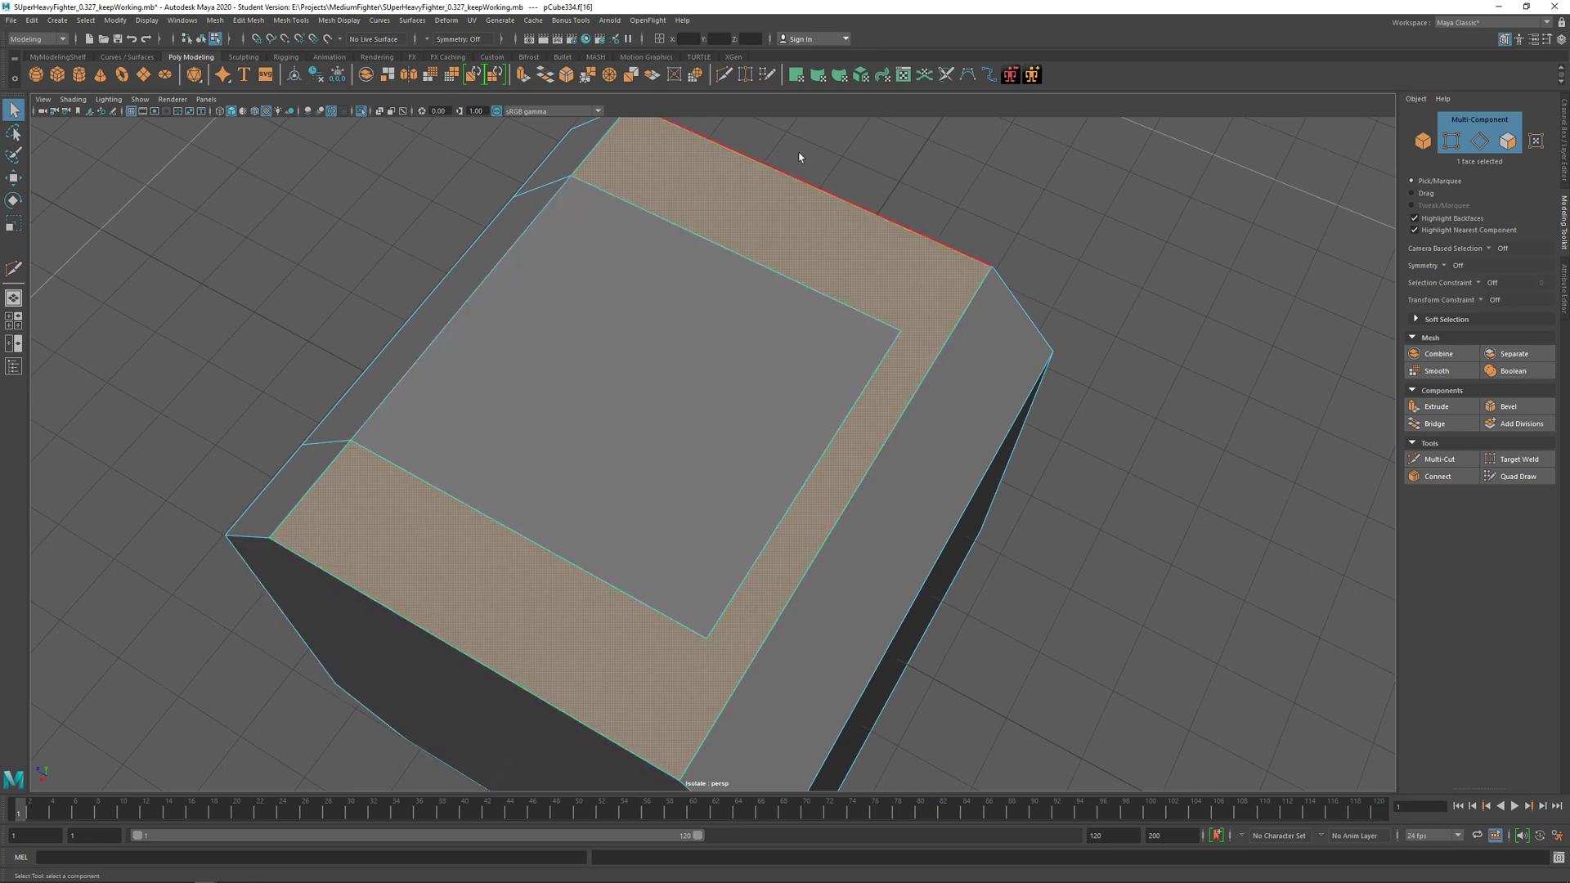
left_click_drag(739, 491, 863, 341, "alt")
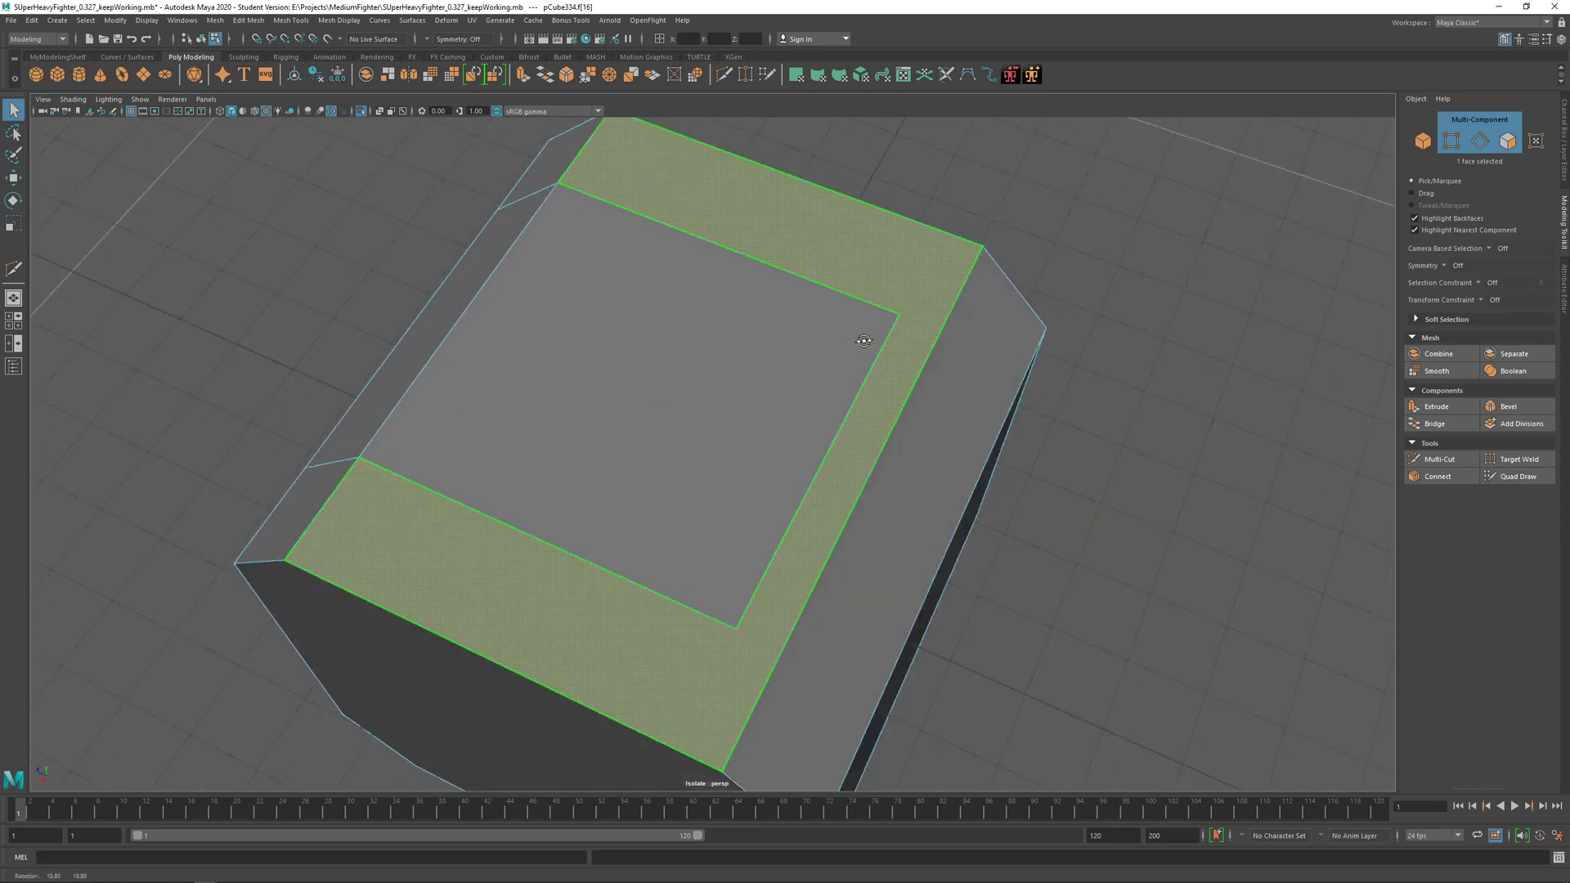
left_click_drag(848, 394, 952, 294, "alt")
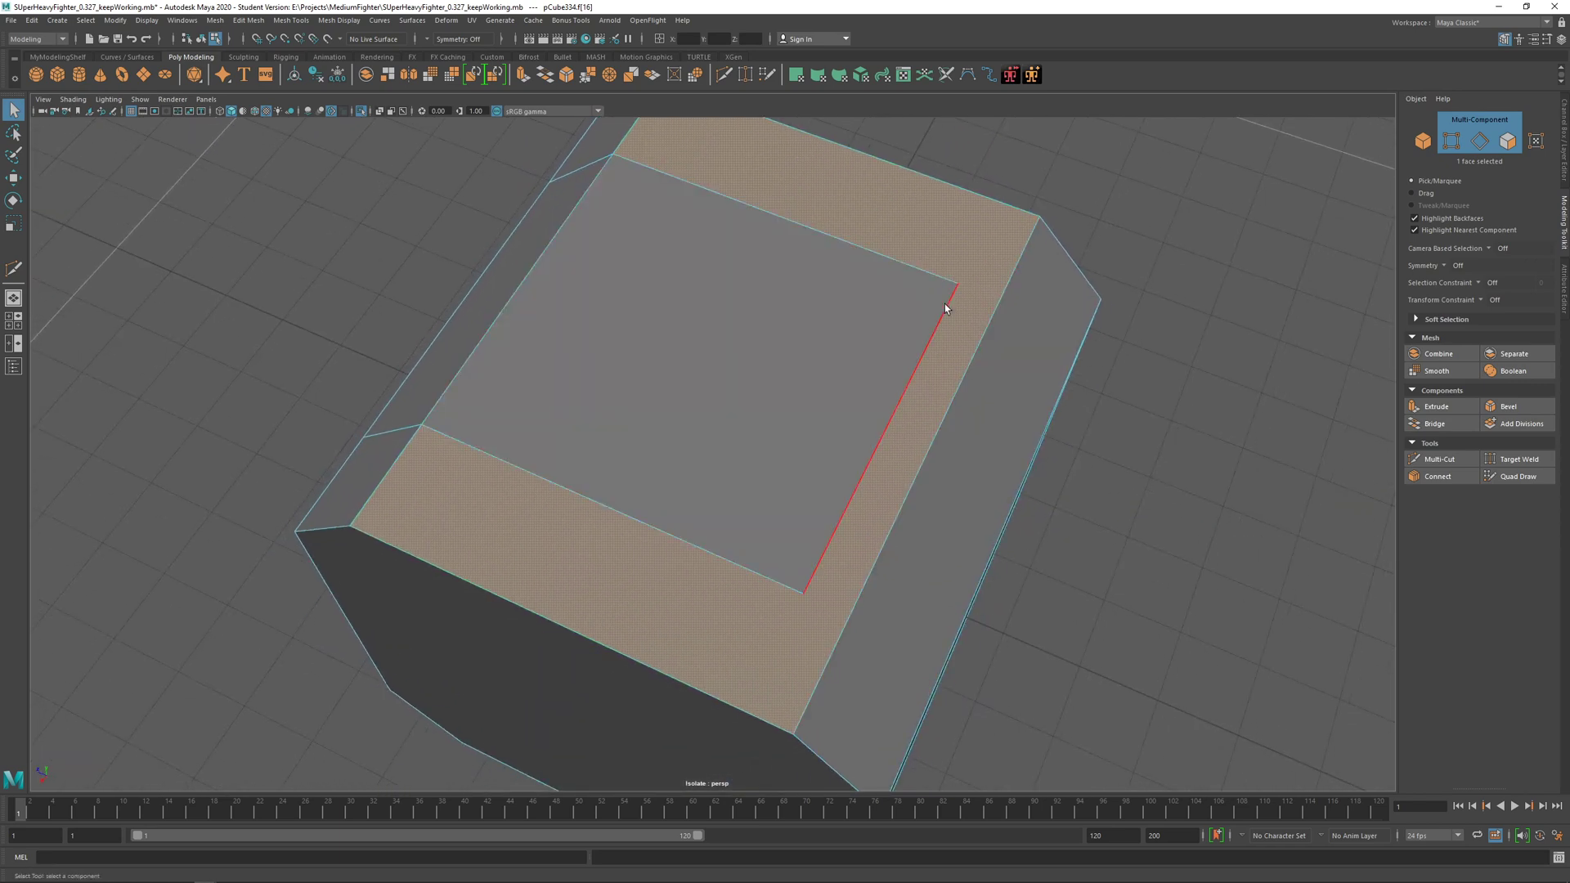
left_click_drag(837, 512, 851, 488, "alt")
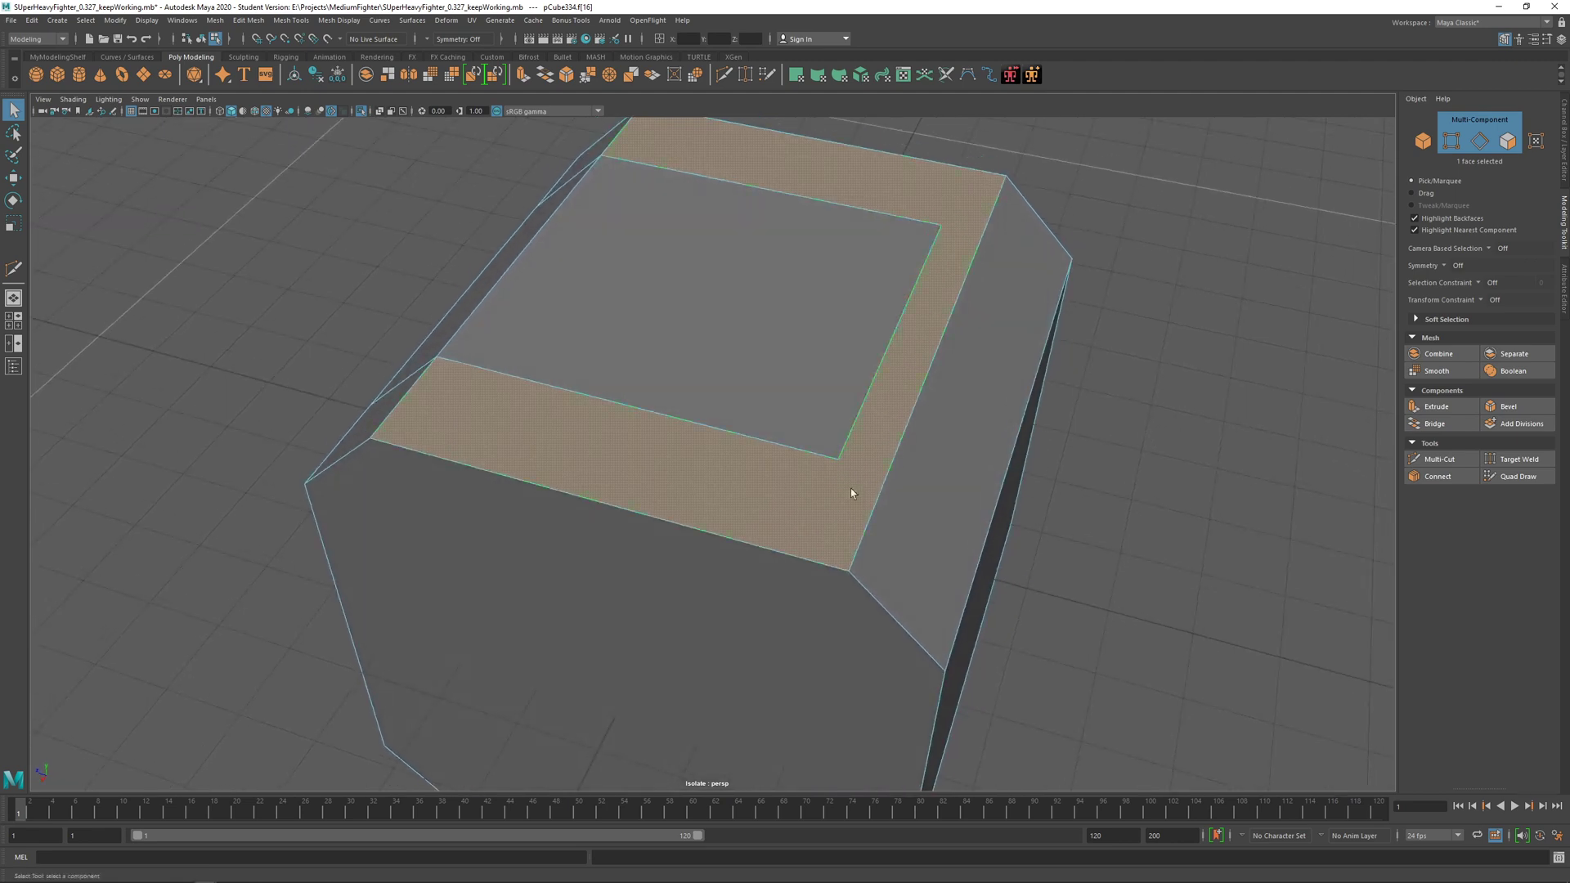
Step: Cut edges with Multi-Cut from the top inset's two back corners to the adjacent corners of the back bevel
right_click(829, 468, "shift")
left_click(737, 470)
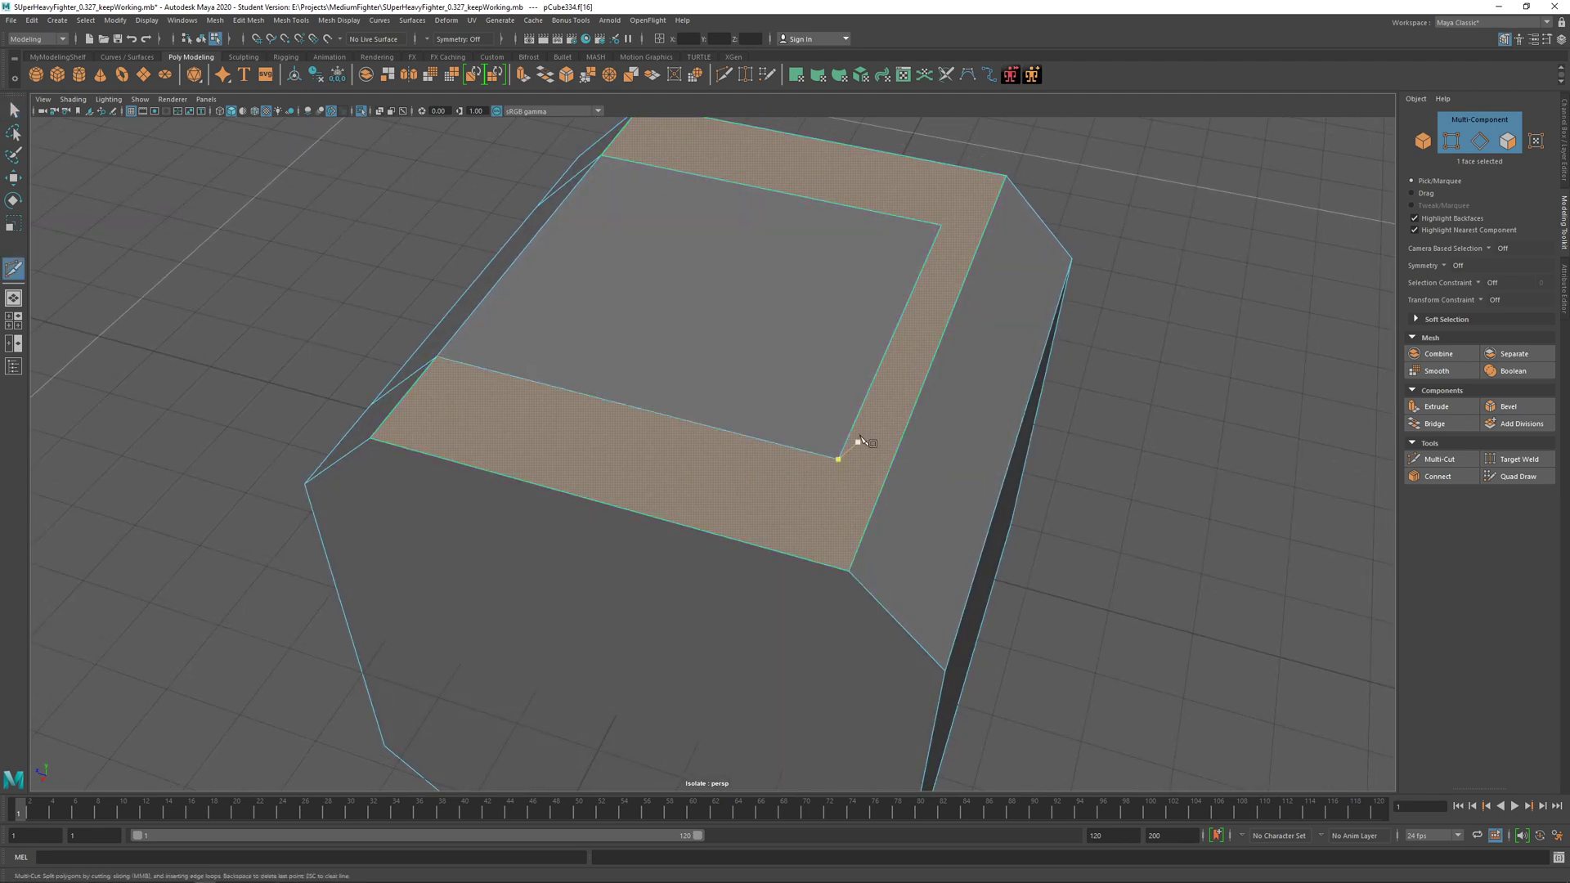
left_click(839, 459)
left_click_drag(838, 585, 789, 466, "alt")
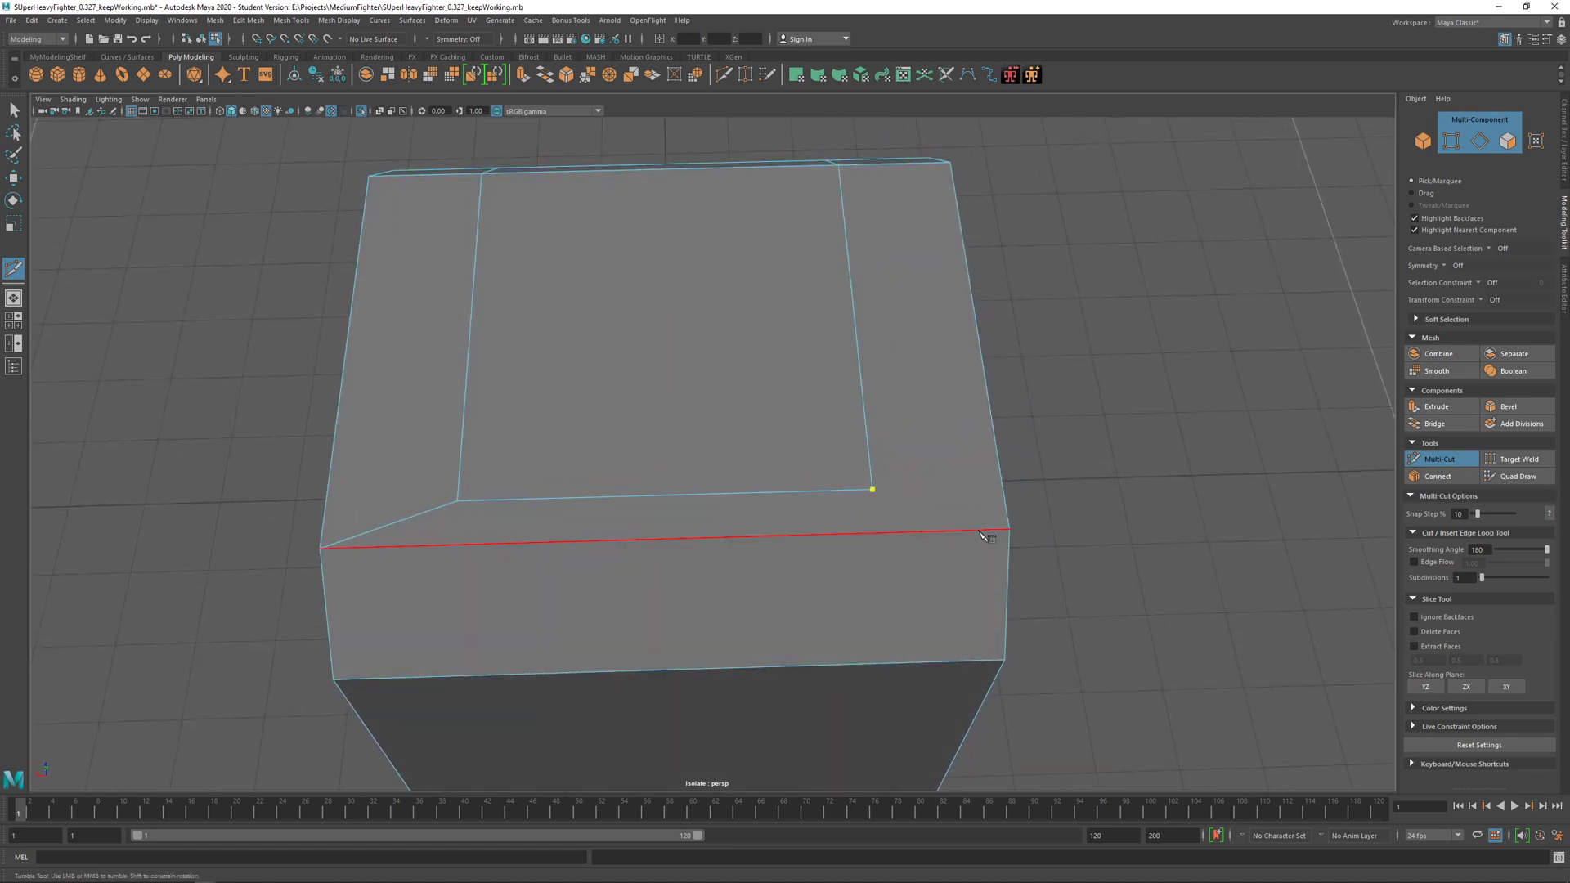
left_click(1006, 530)
Step: Cut matching edges on the box's underside from the inset's two back corners to the adjacent bevel corners
left_click_drag(862, 592, 810, 380, "alt")
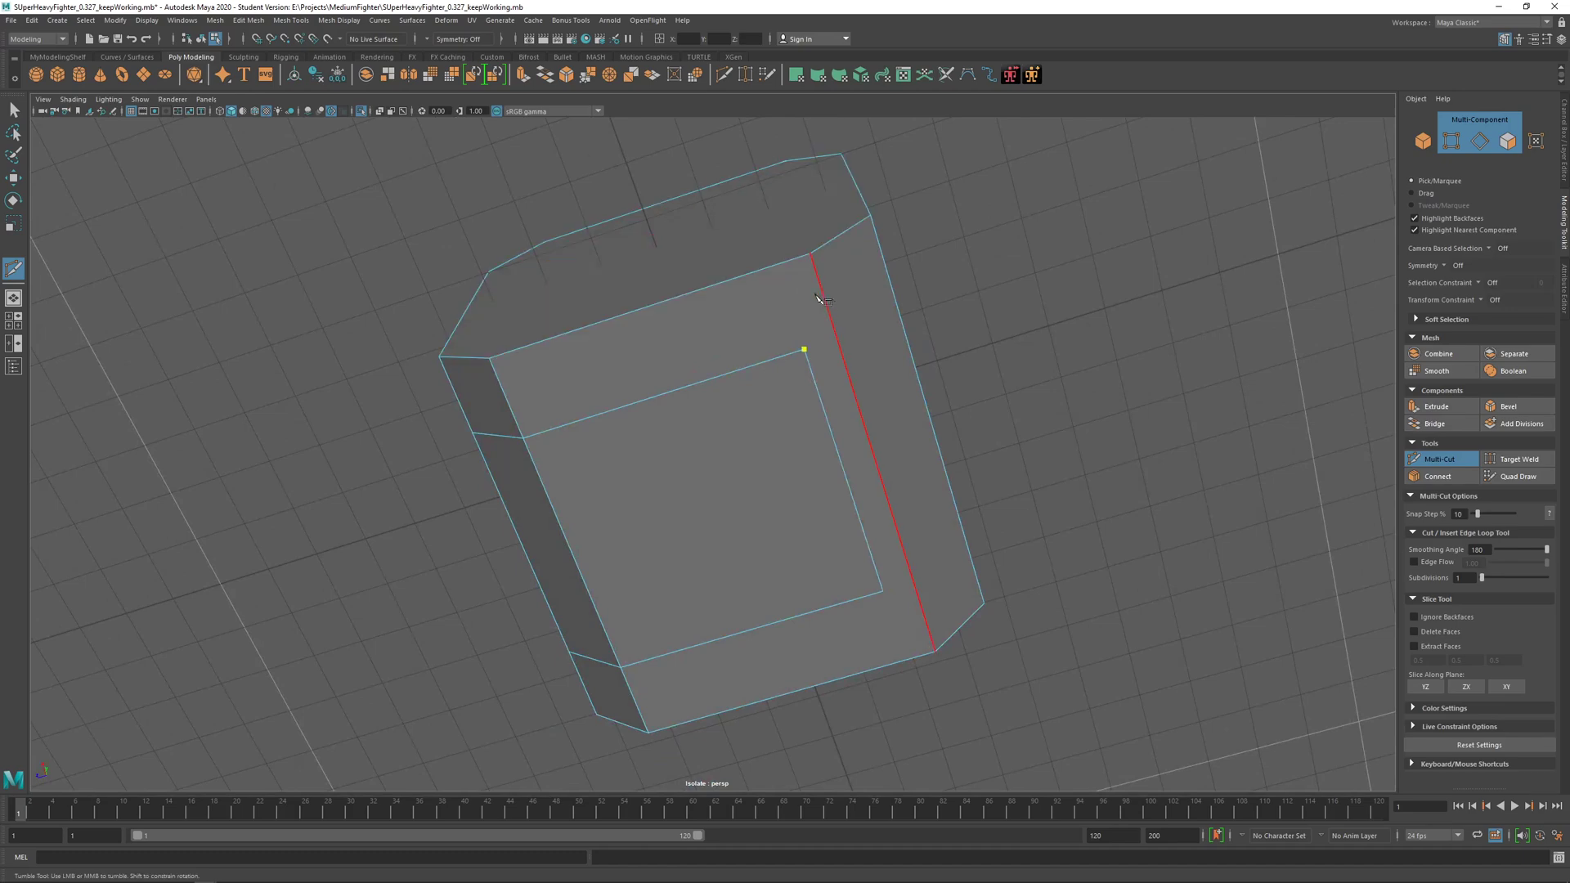
left_click(810, 254)
right_click(810, 186)
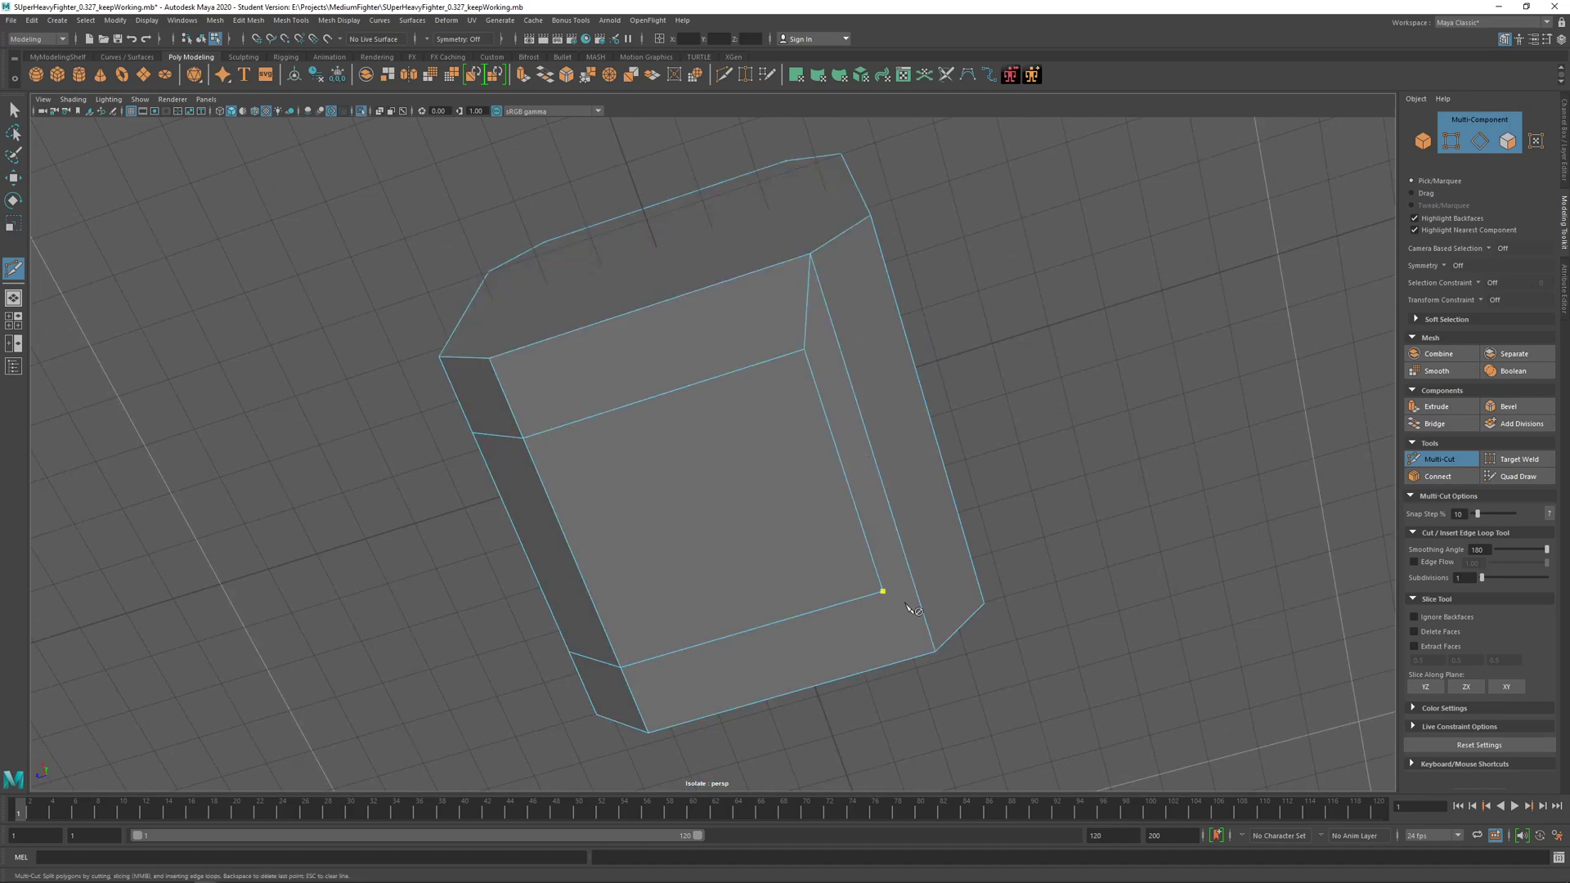
left_click(936, 652)
right_click(974, 715)
left_click_drag(863, 596, 802, 379, "alt")
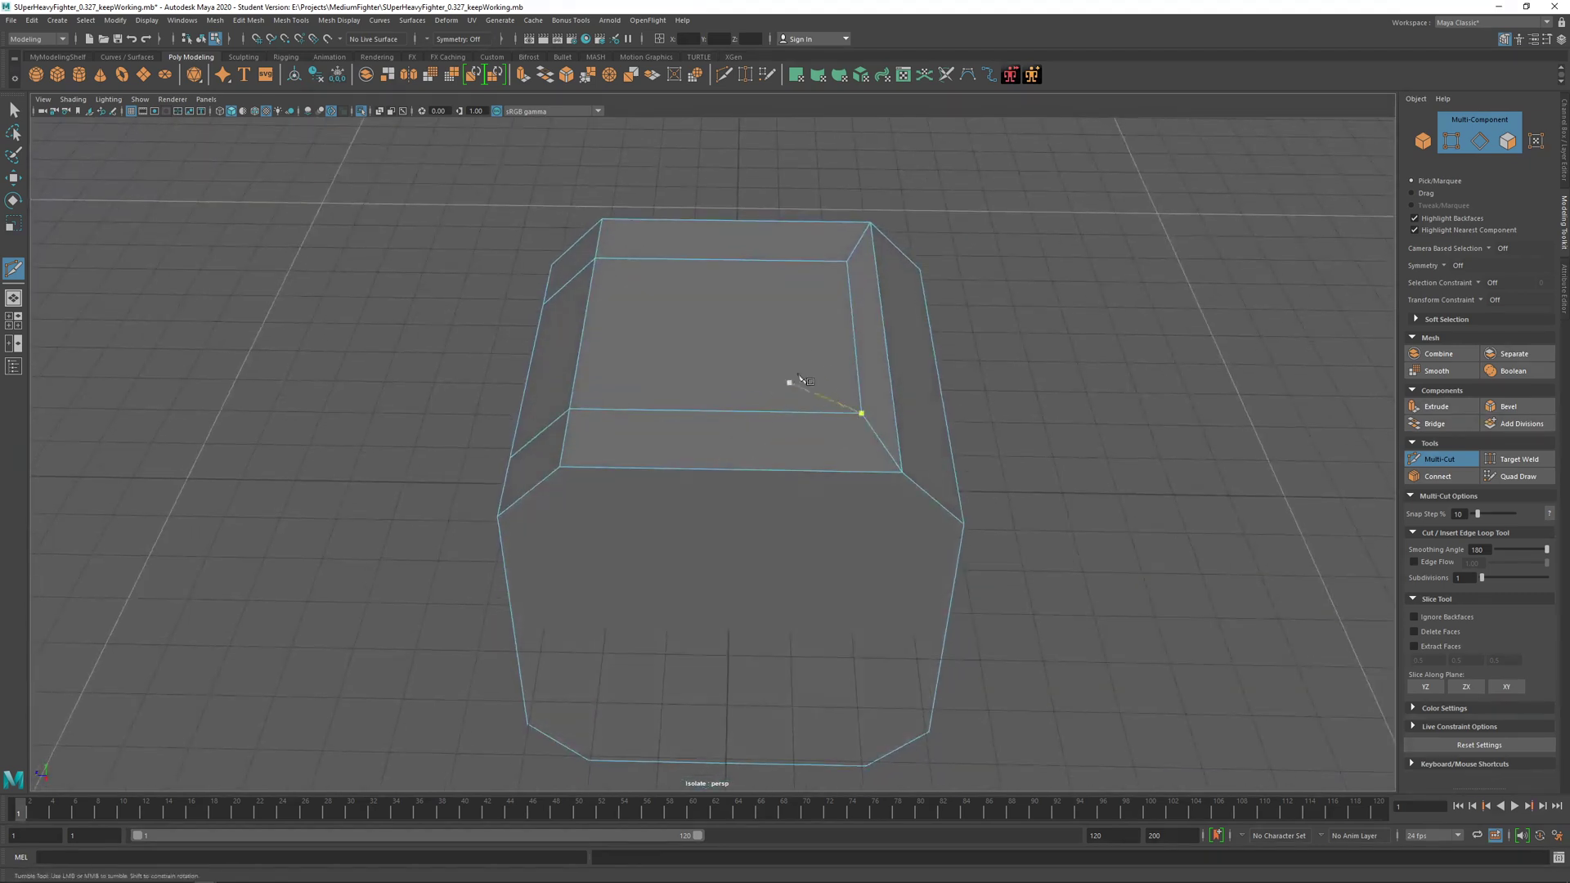
Step: Move the back edges of the top and bottom insets together along Z to about -12.43
key("q")
left_click(848, 352)
right_click(848, 351)
left_click(844, 317)
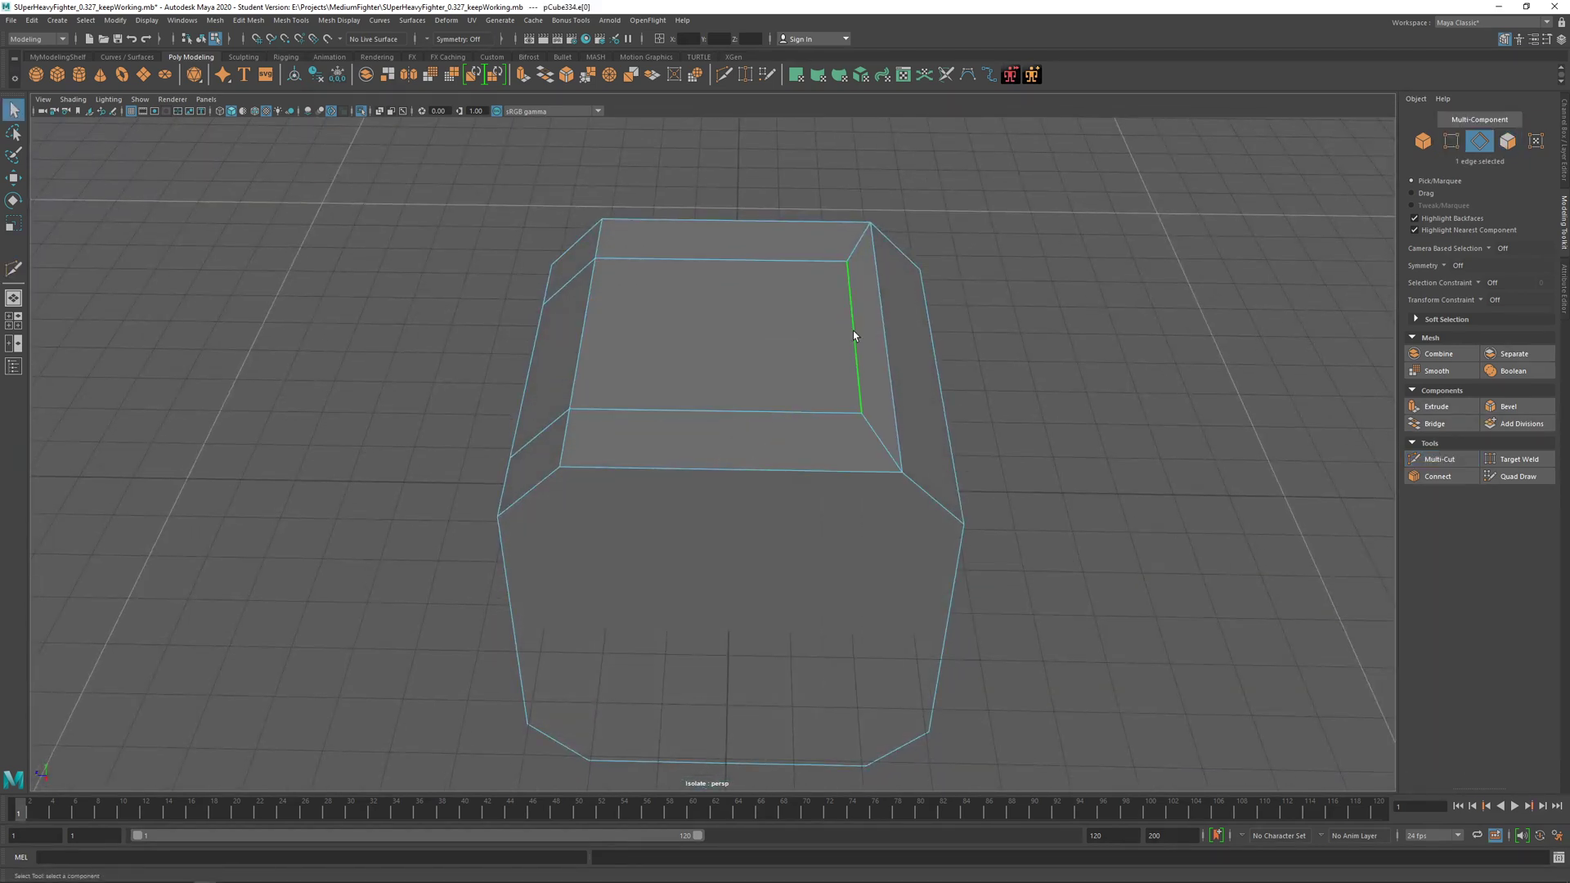
left_click_drag(872, 493, 850, 453, "alt")
left_click(887, 356, "shift")
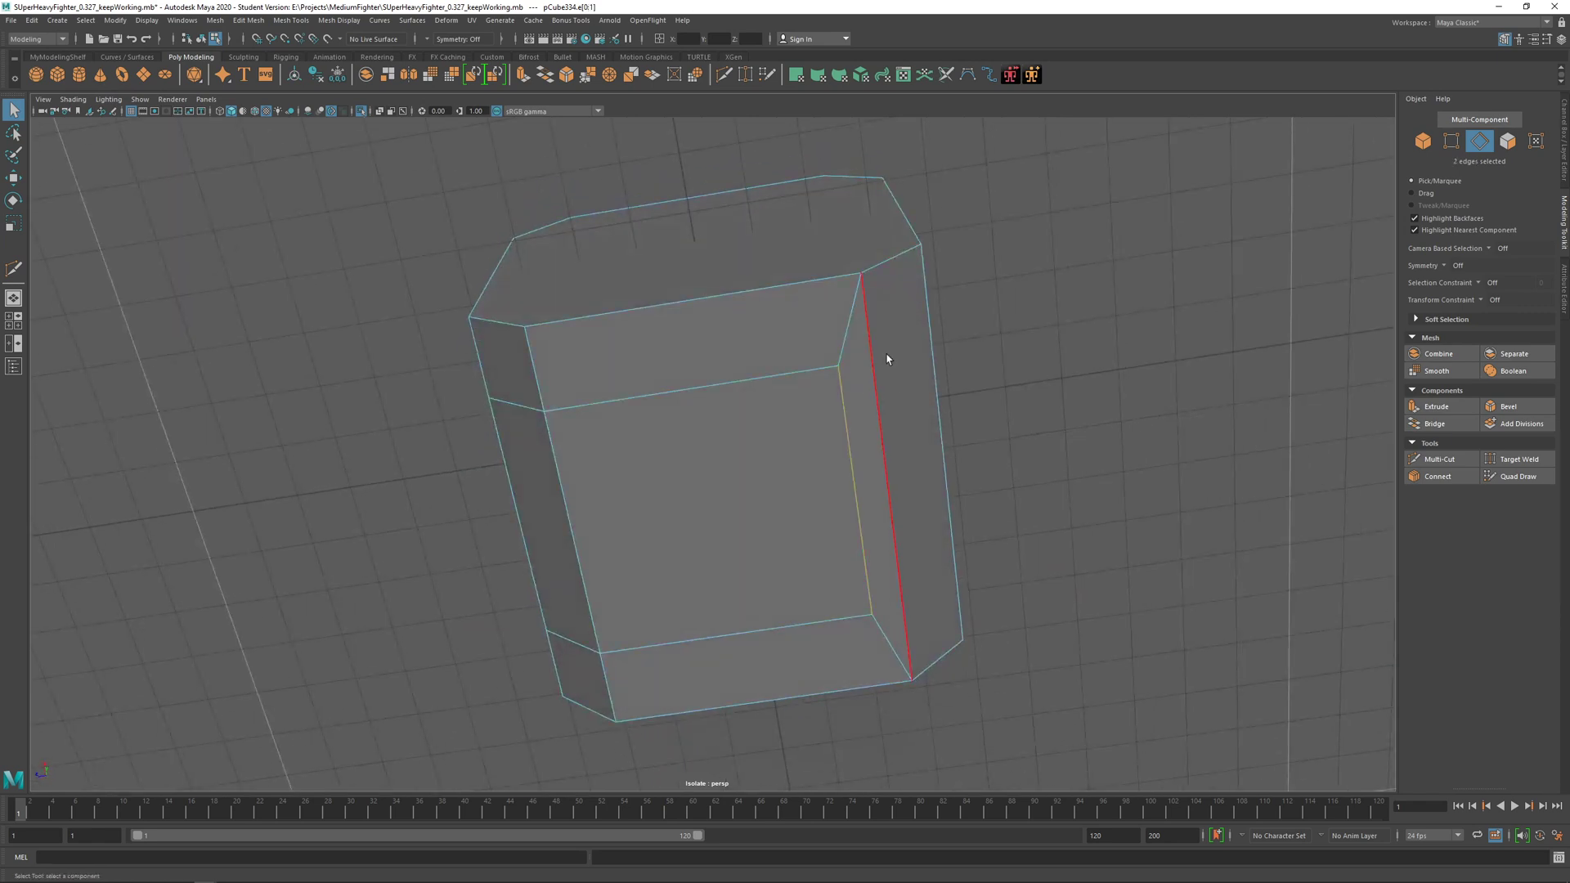
left_click_drag(887, 355, 759, 460, "alt")
key("w")
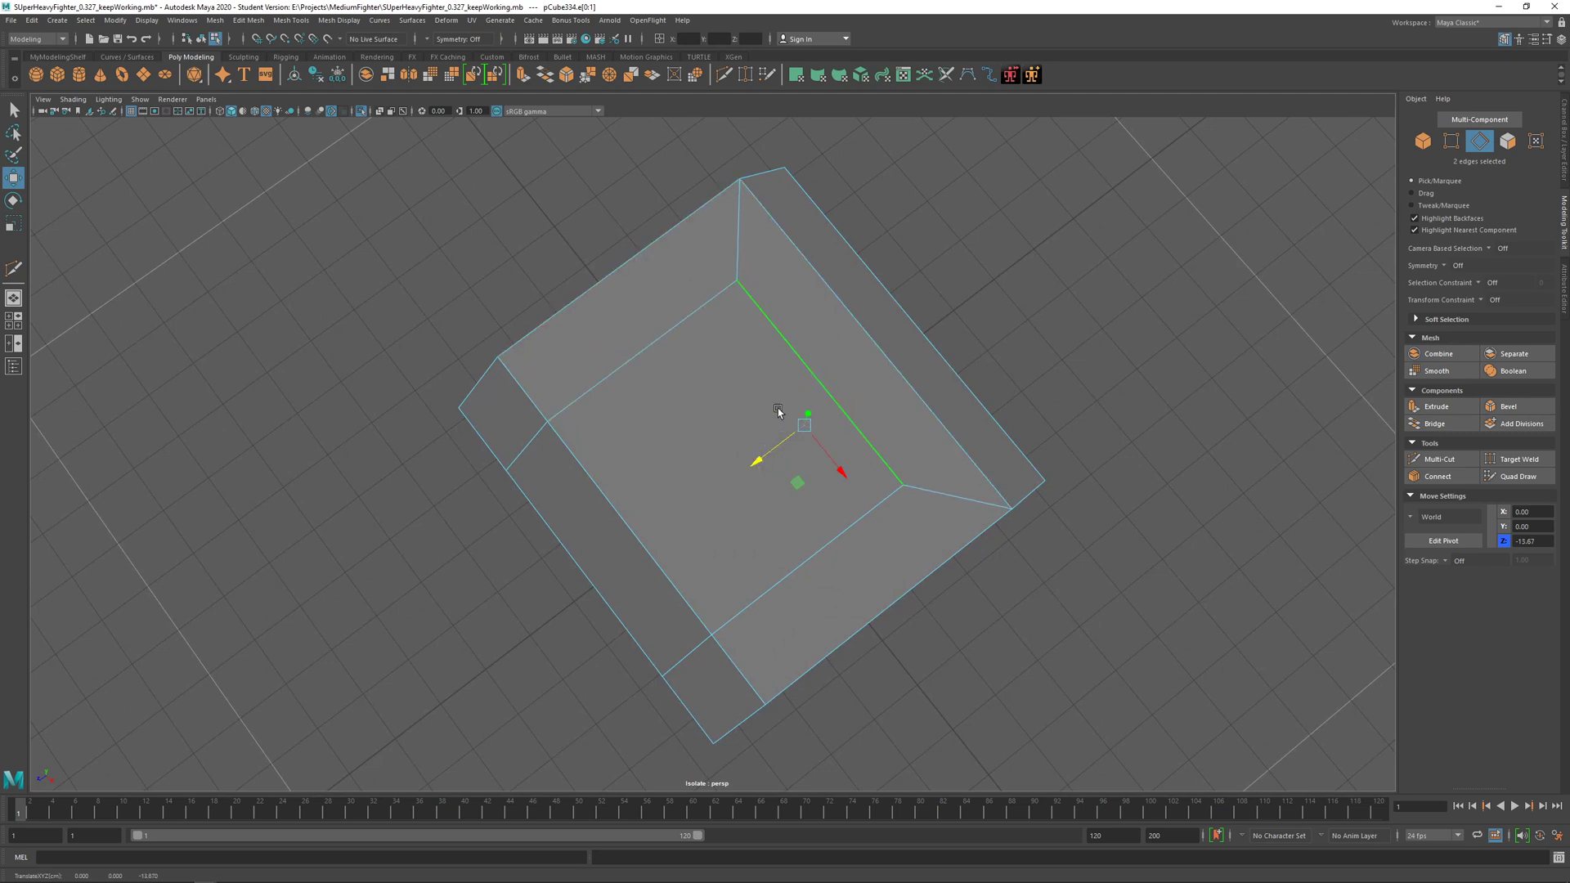
left_click_drag(758, 461, 754, 463)
left_click_drag(821, 550, 841, 506, "alt")
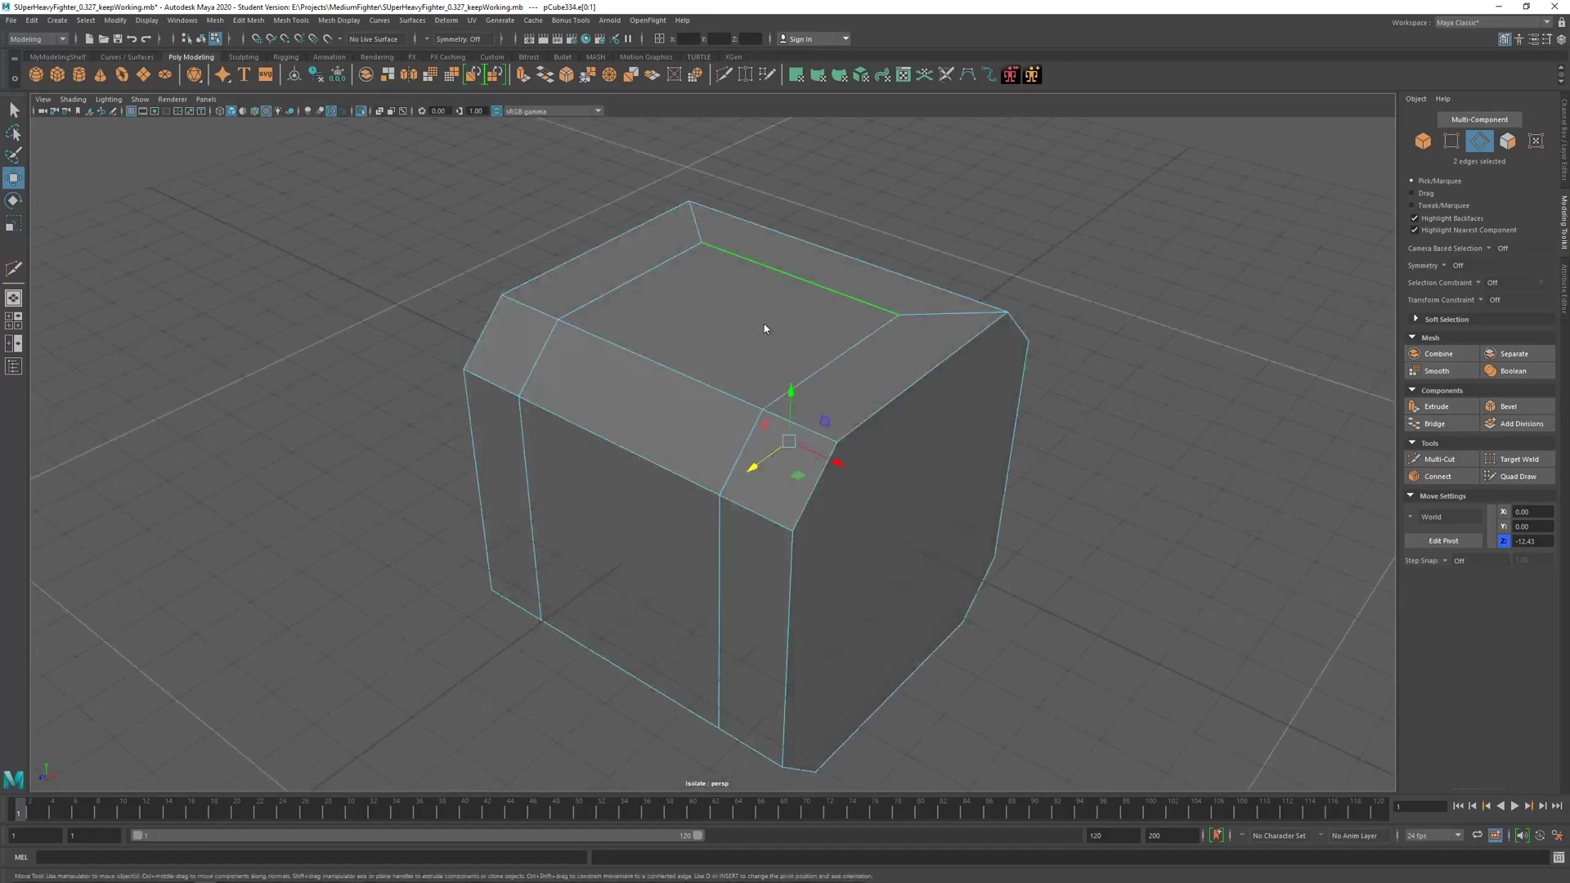
Step: Select the top and bottom inset faces, continuing past the student version notice, and clear the selection
right_click_drag(764, 325, 764, 360)
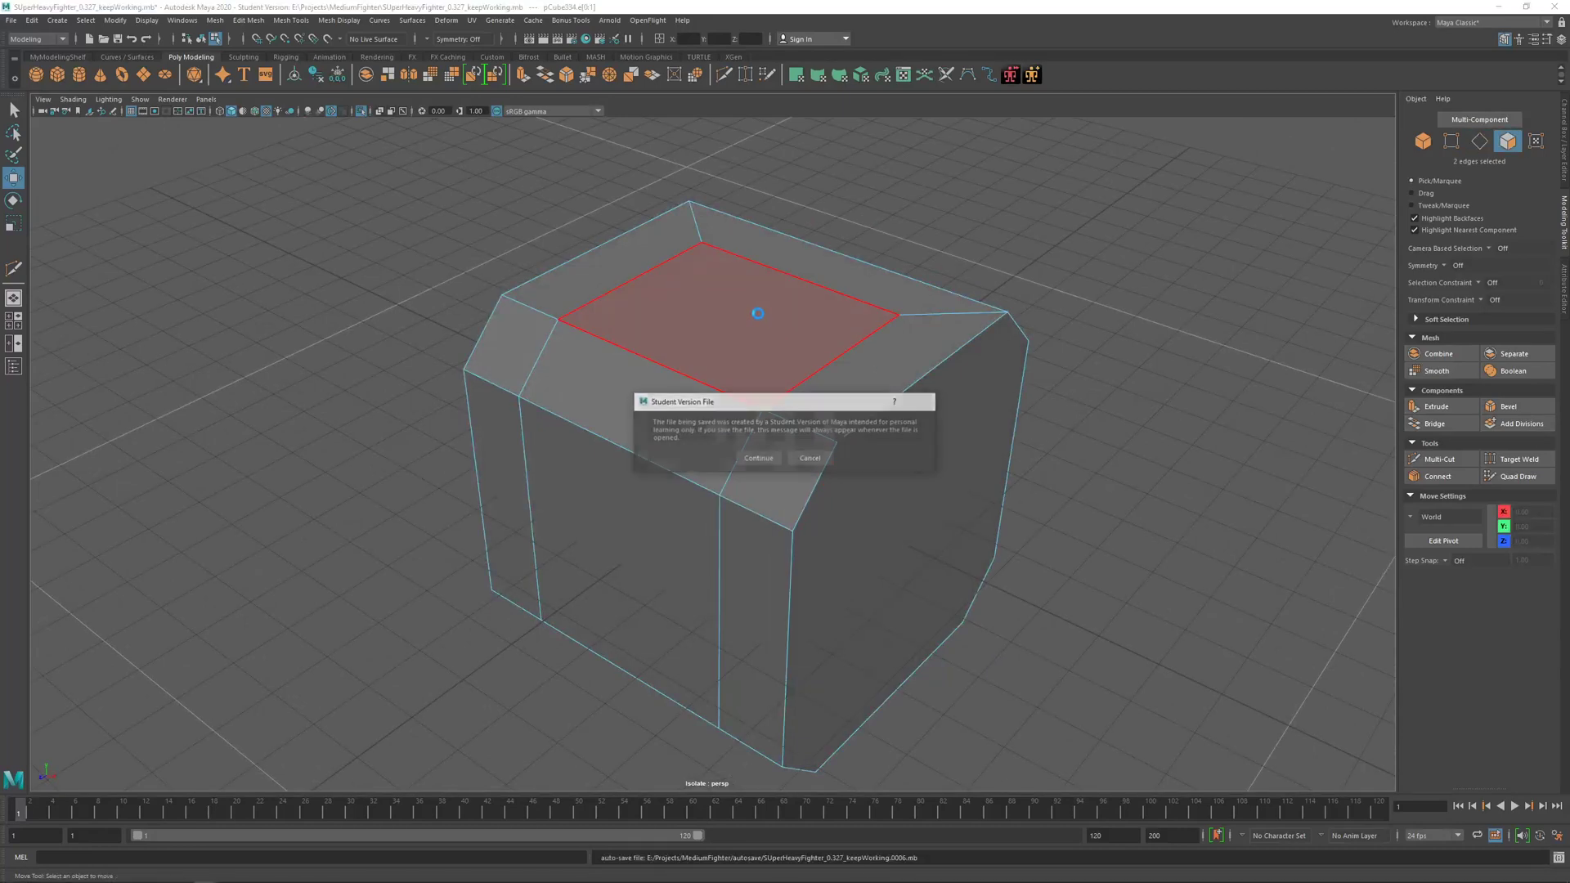
left_click(778, 458)
left_click(723, 390)
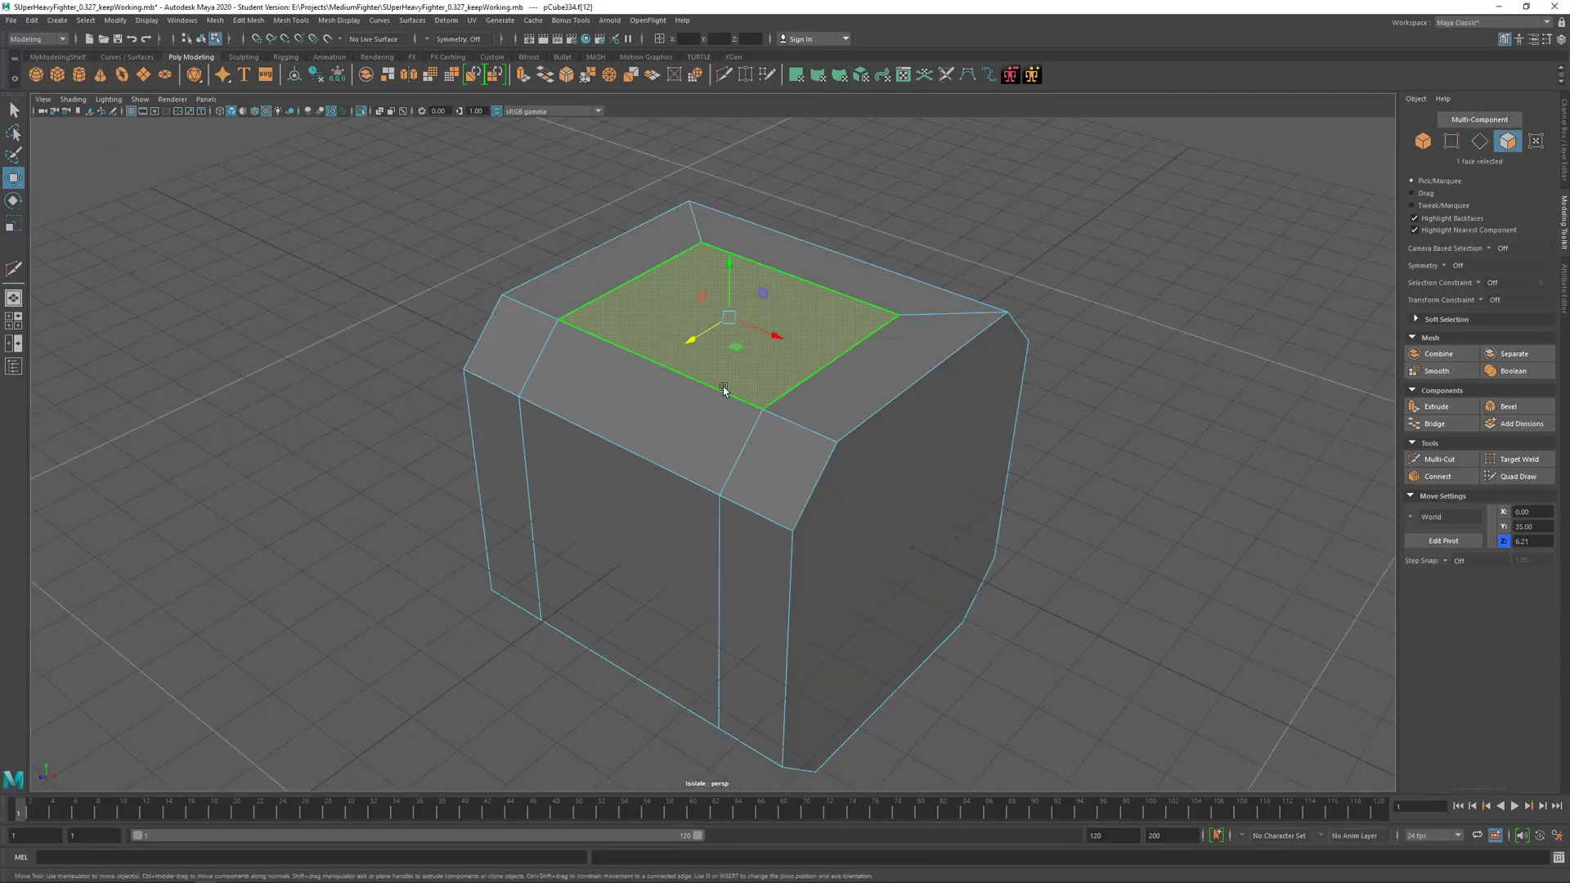
left_click_drag(717, 478, 754, 522, "alt")
left_click(754, 522, "shift")
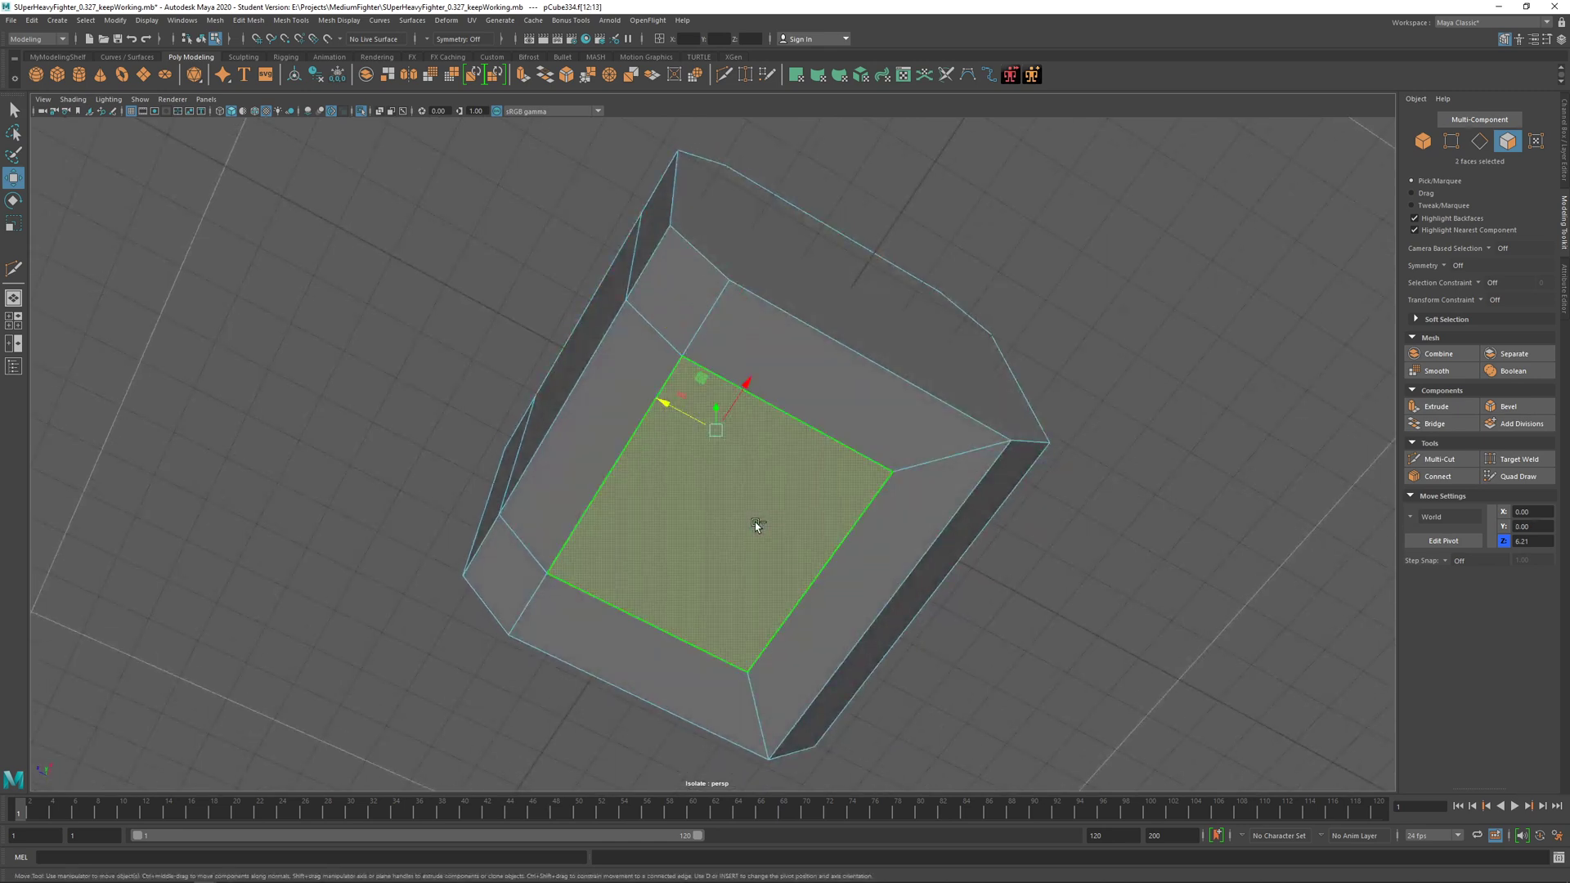
left_click(754, 522, "ctrl")
left_click_drag(1069, 452, 792, 483, "alt")
scroll(793, 483, "down", 2)
middle_click_drag(793, 484, 792, 414, "alt")
left_click(1047, 420)
left_click_drag(846, 482, 806, 413, "alt")
scroll(800, 413, "up", 1)
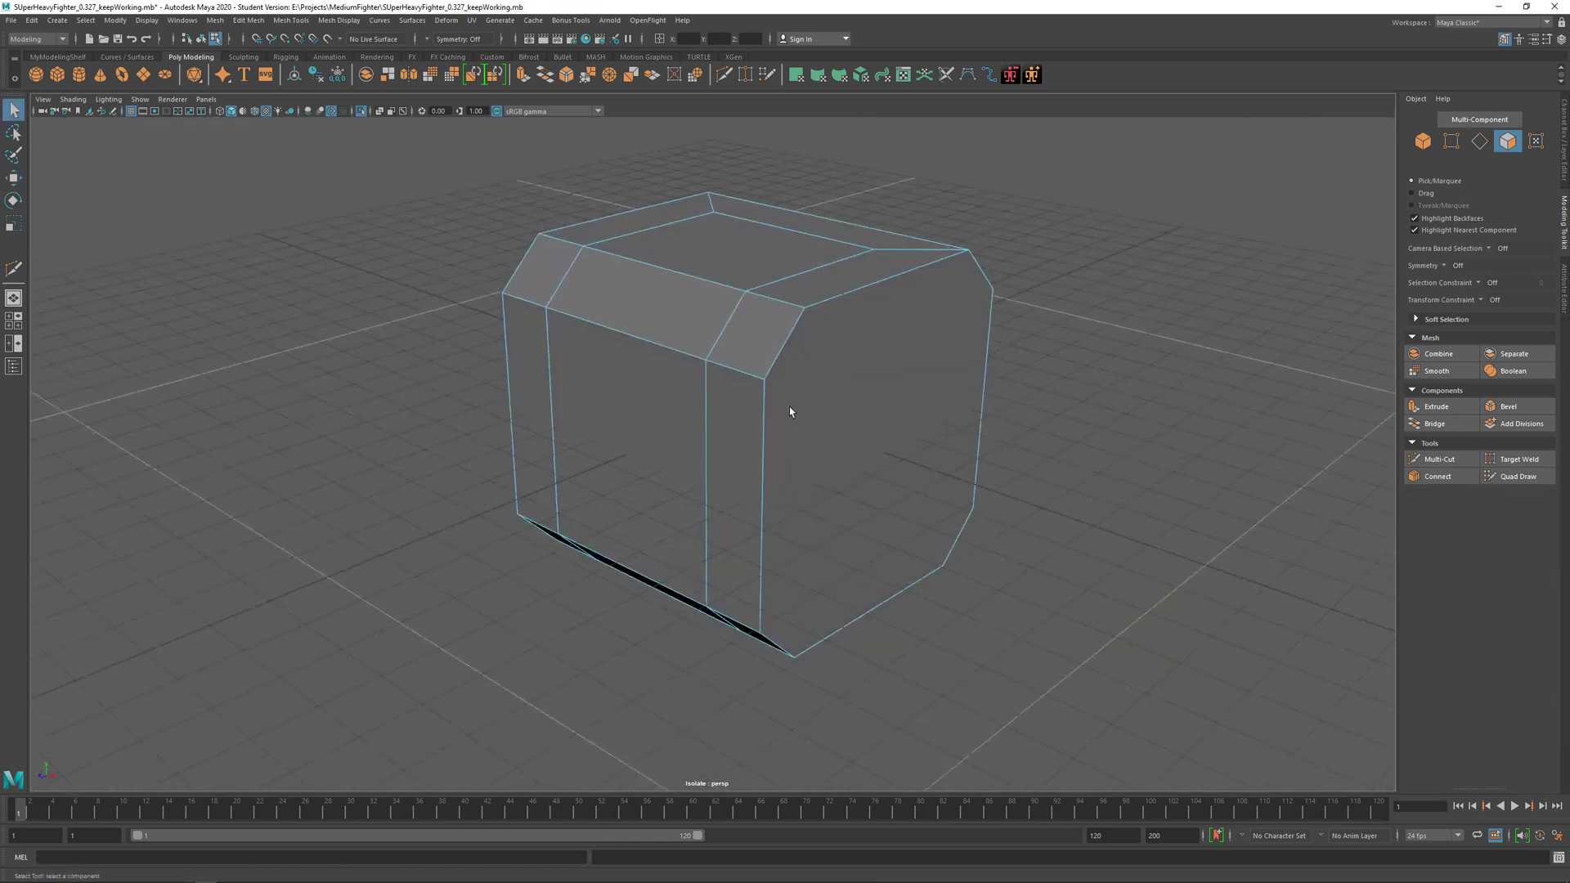
middle_click_drag(790, 412, 773, 448, "alt")
left_click_drag(753, 397, 751, 424, "alt")
middle_click_drag(746, 442, 764, 452, "alt")
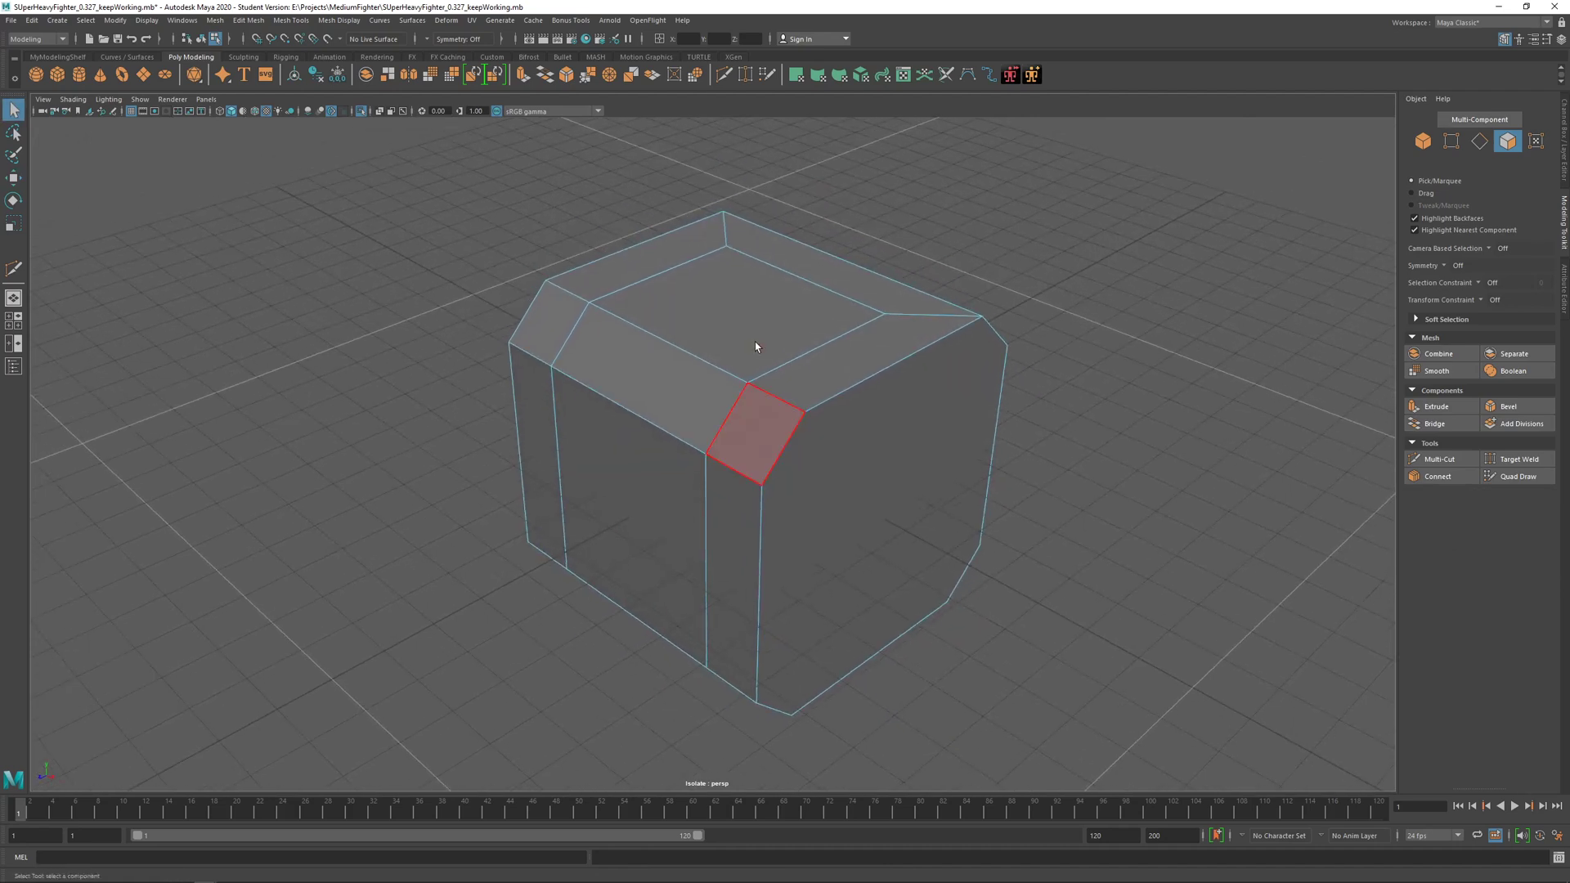
Step: Try paint-selecting the strip of faces from the top inset over the front to the underside, undoing the excess selection
mouse_move(813, 328)
right_mouse_down()
mouse_move(823, 370)
mouse_move(837, 331)
mouse_move(798, 330)
mouse_move(850, 317)
mouse_move(769, 357)
mouse_move(798, 305)
mouse_move(798, 354)
right_mouse_up()
left_click(827, 344)
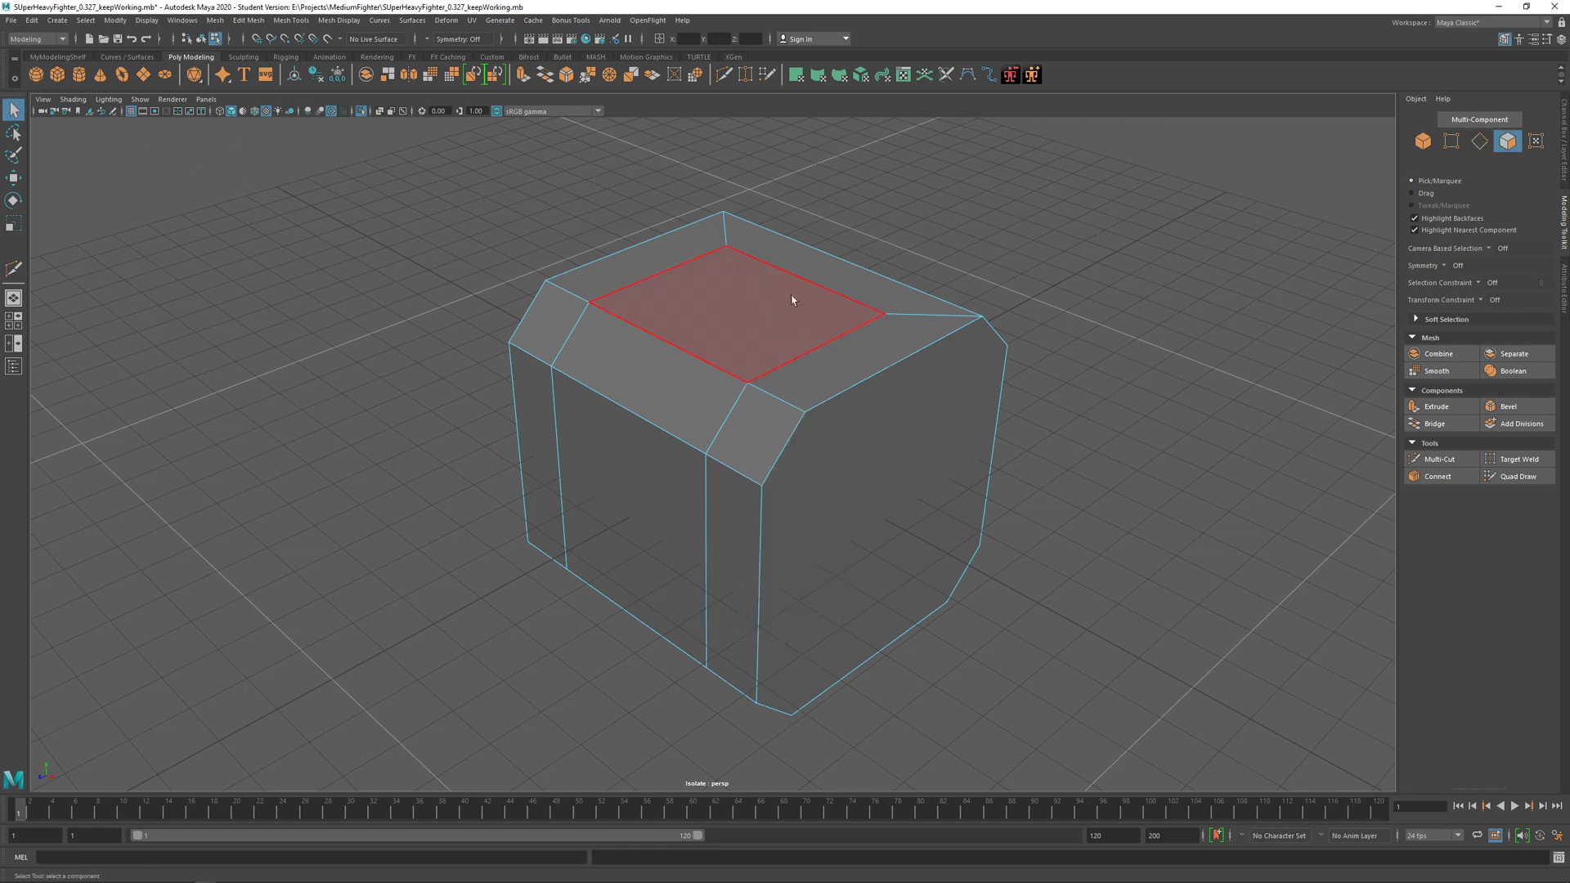
left_click_drag(714, 347, 644, 475)
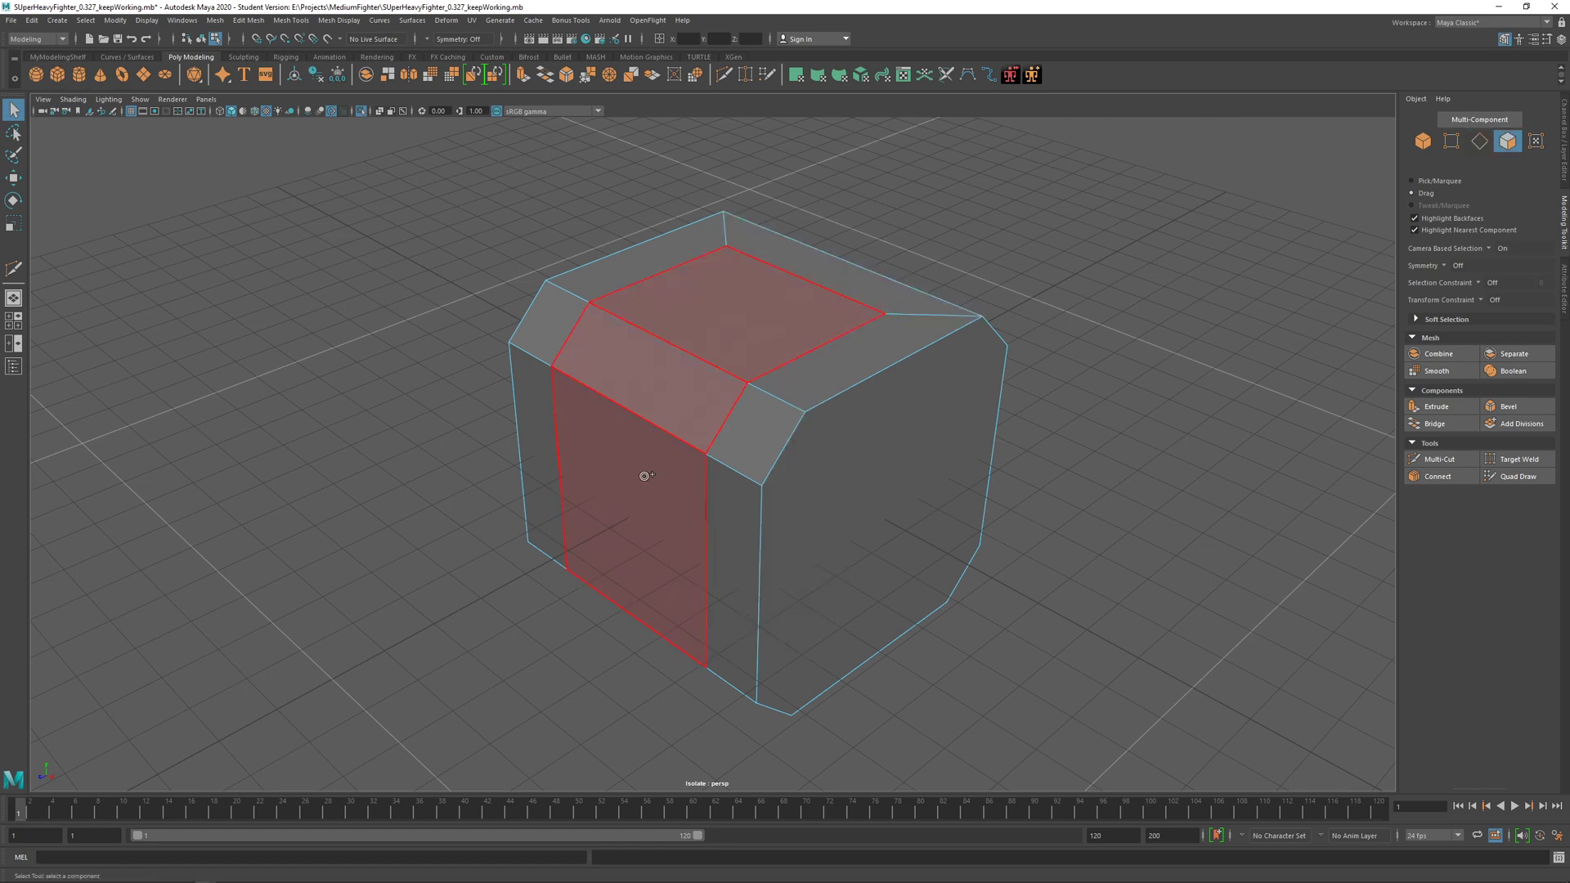
left_click_drag(642, 540, 643, 541)
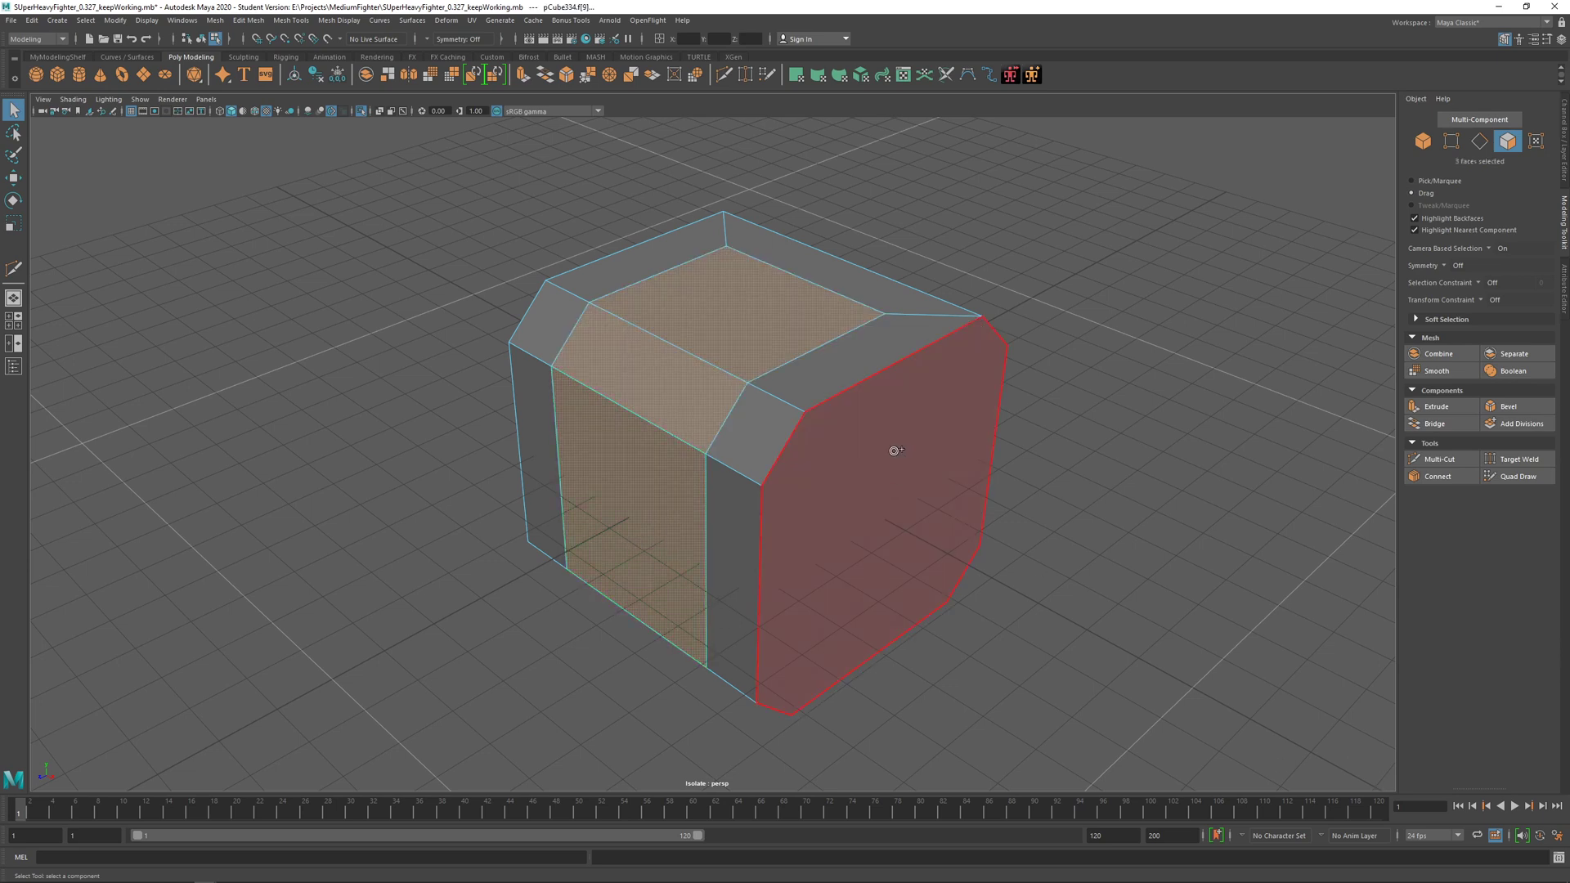
mouse_move(928, 320)
left_mouse_down()
mouse_move(610, 245)
mouse_move(487, 491)
mouse_move(301, 747)
left_mouse_up()
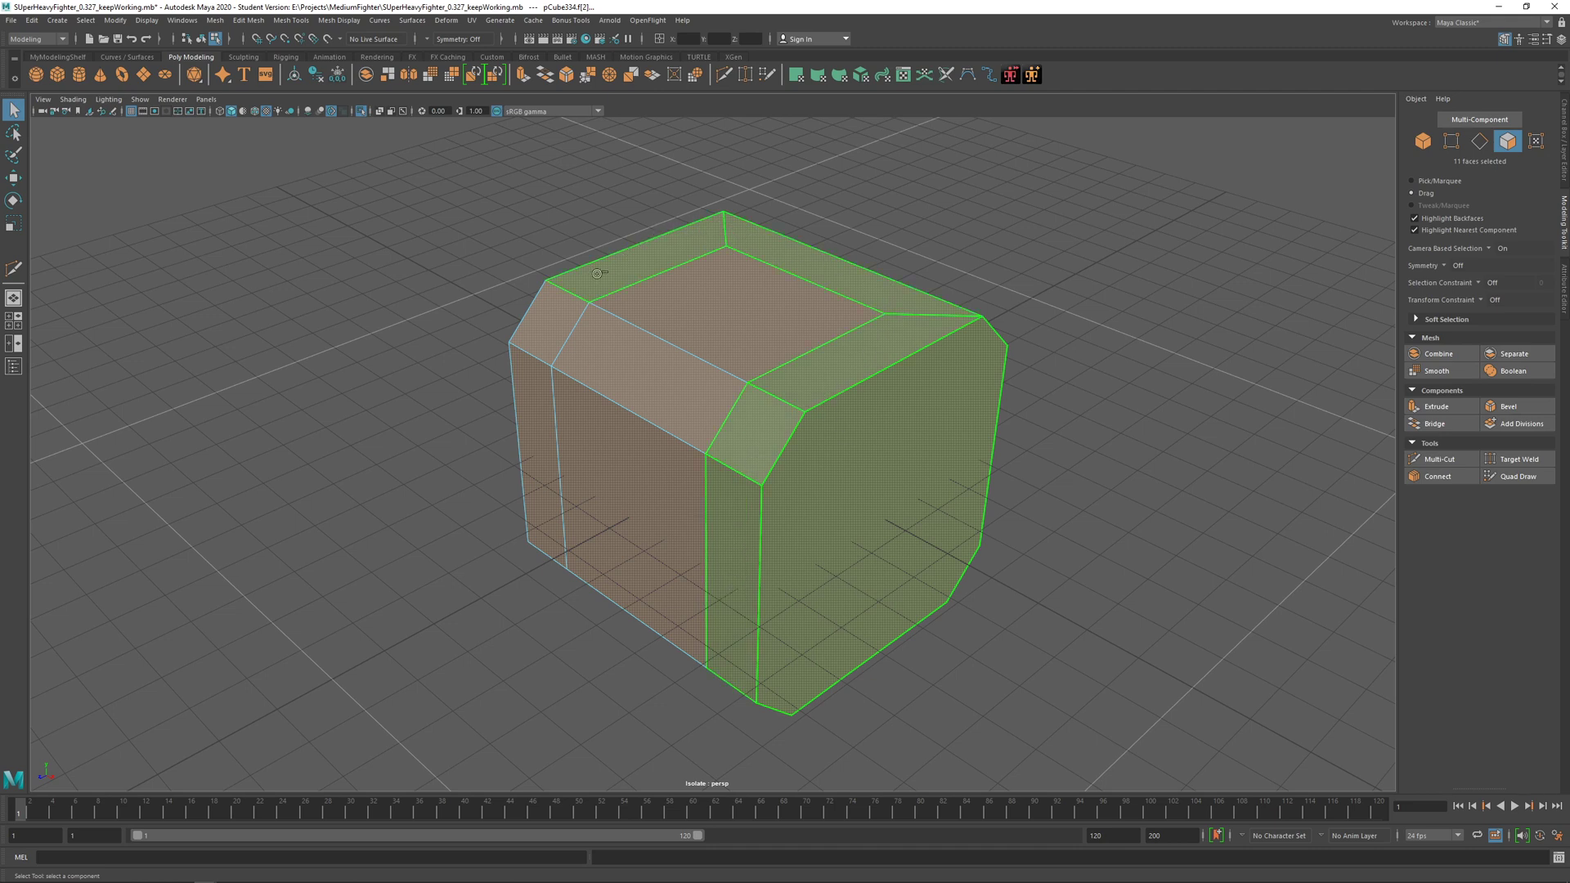
key("ctrl+z")
left_click_drag(566, 768, 581, 677, "alt")
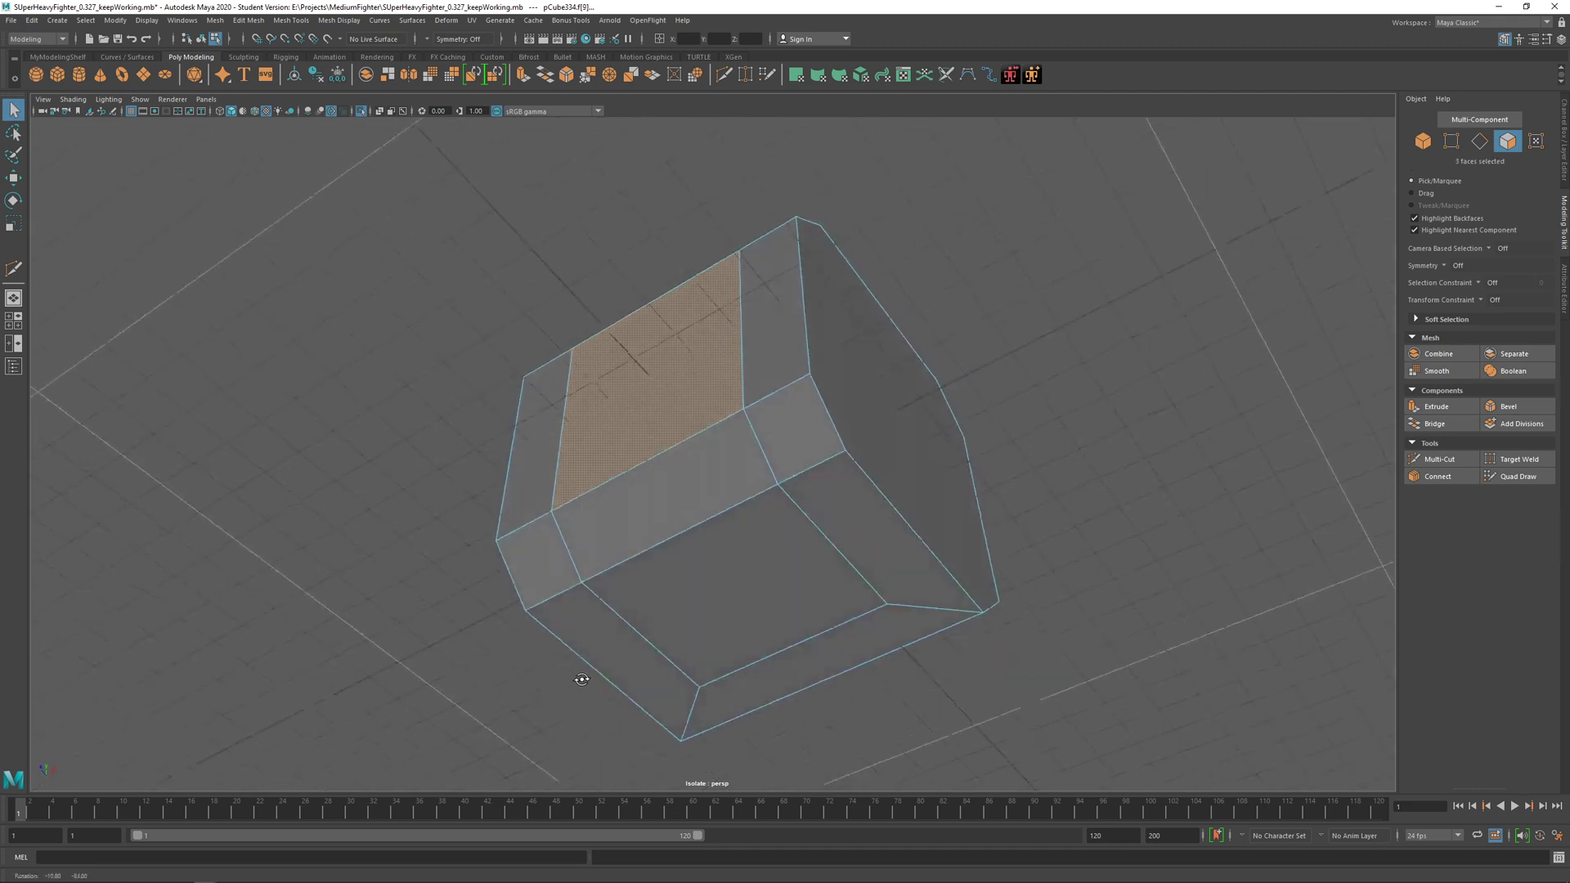
left_click_drag(697, 497, 712, 563, "shift")
left_click_drag(826, 491, 758, 519, "alt")
Step: Try selecting single top faces and extending the selection from the top inset across the large side face
left_click(756, 247)
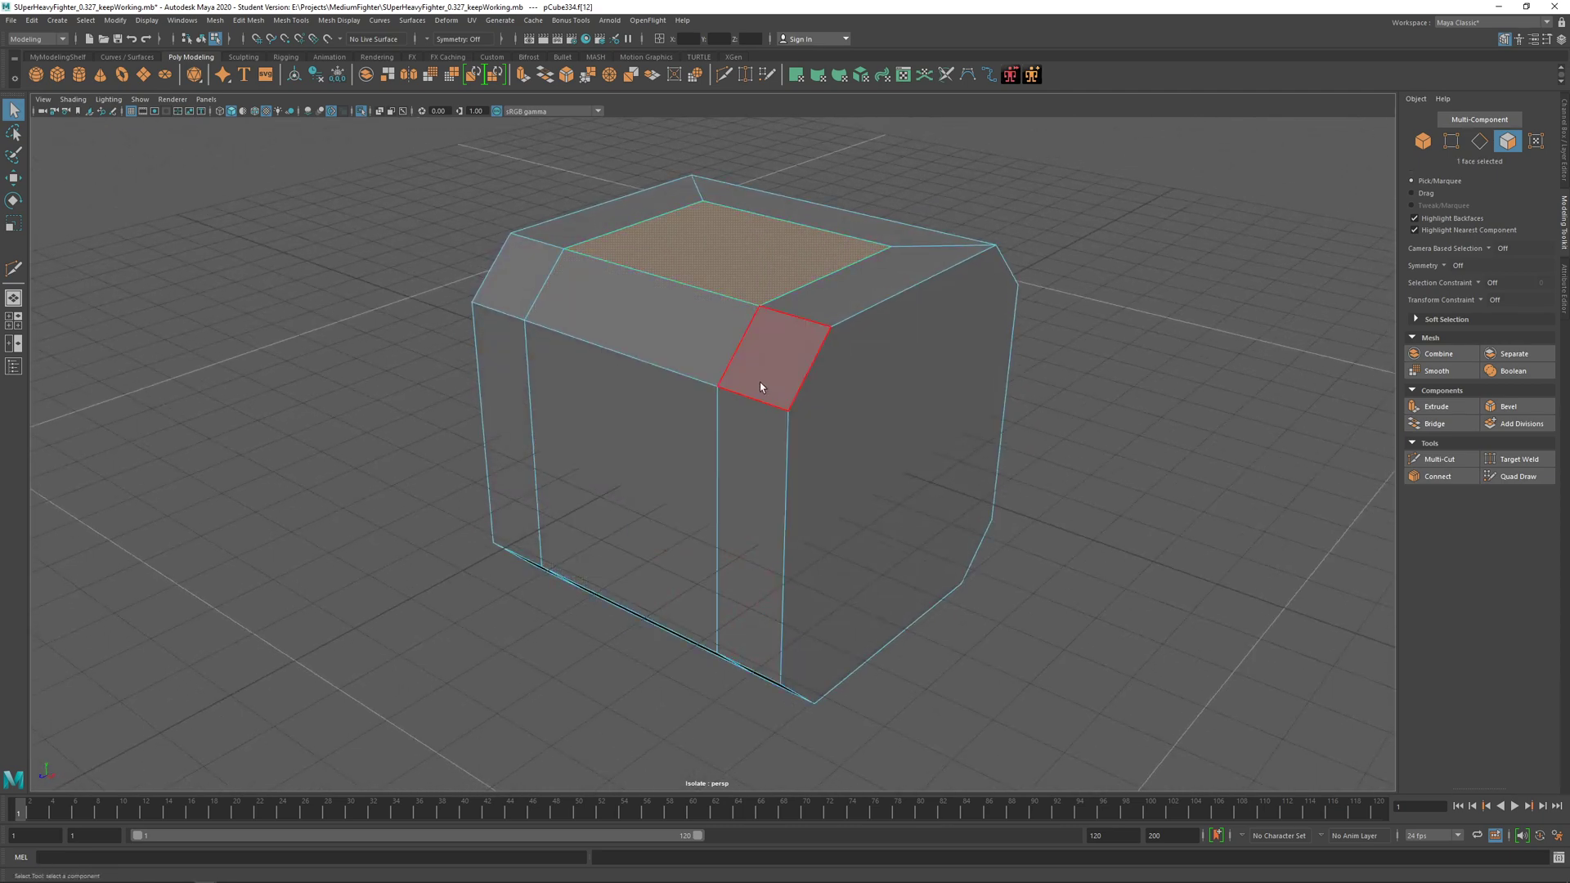
left_click_drag(721, 247, 695, 486, "alt")
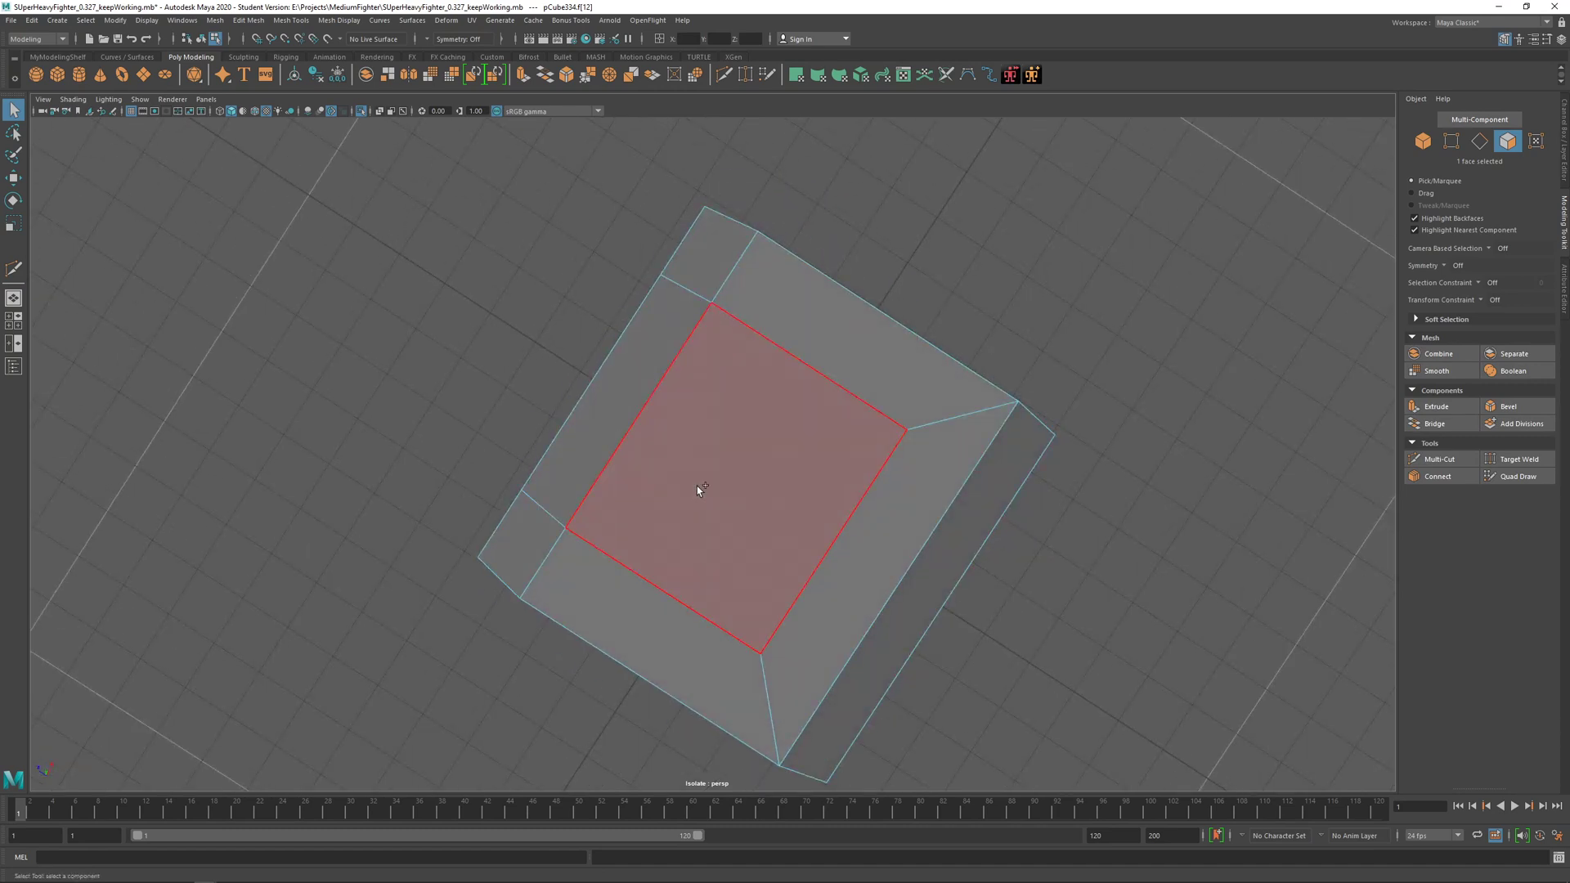
key("ctrl+z")
mouse_move(893, 316)
left_mouse_down("alt")
mouse_move(915, 466)
mouse_move(848, 419)
mouse_move(919, 444)
mouse_move(893, 322)
left_mouse_up("alt")
left_click(897, 321)
left_click_drag(898, 443, 822, 388, "alt")
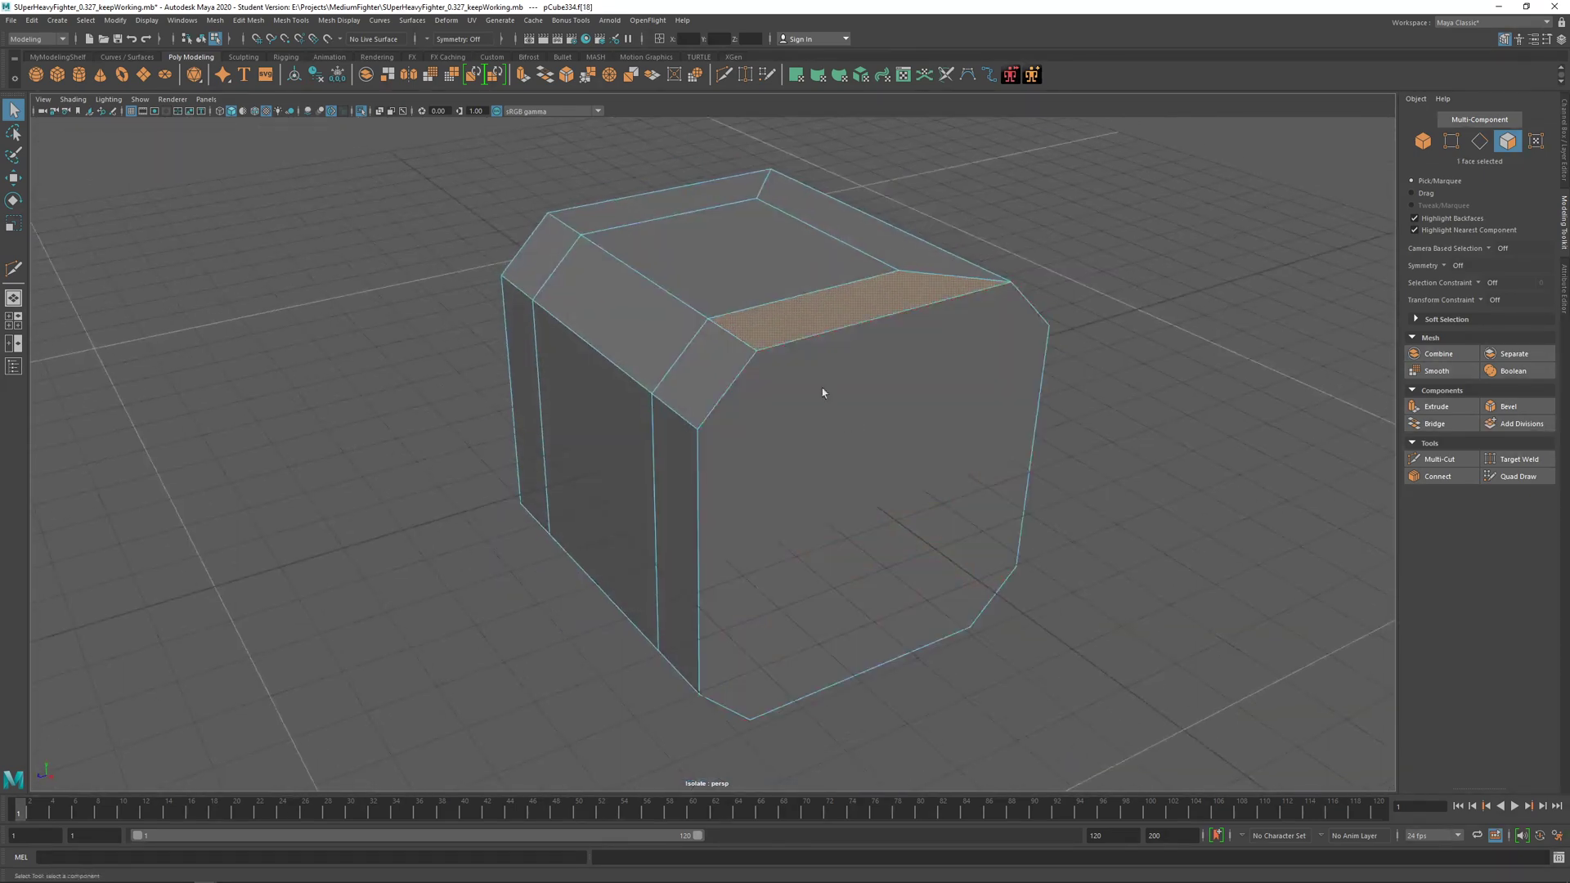
left_click(745, 264)
double_click(894, 495)
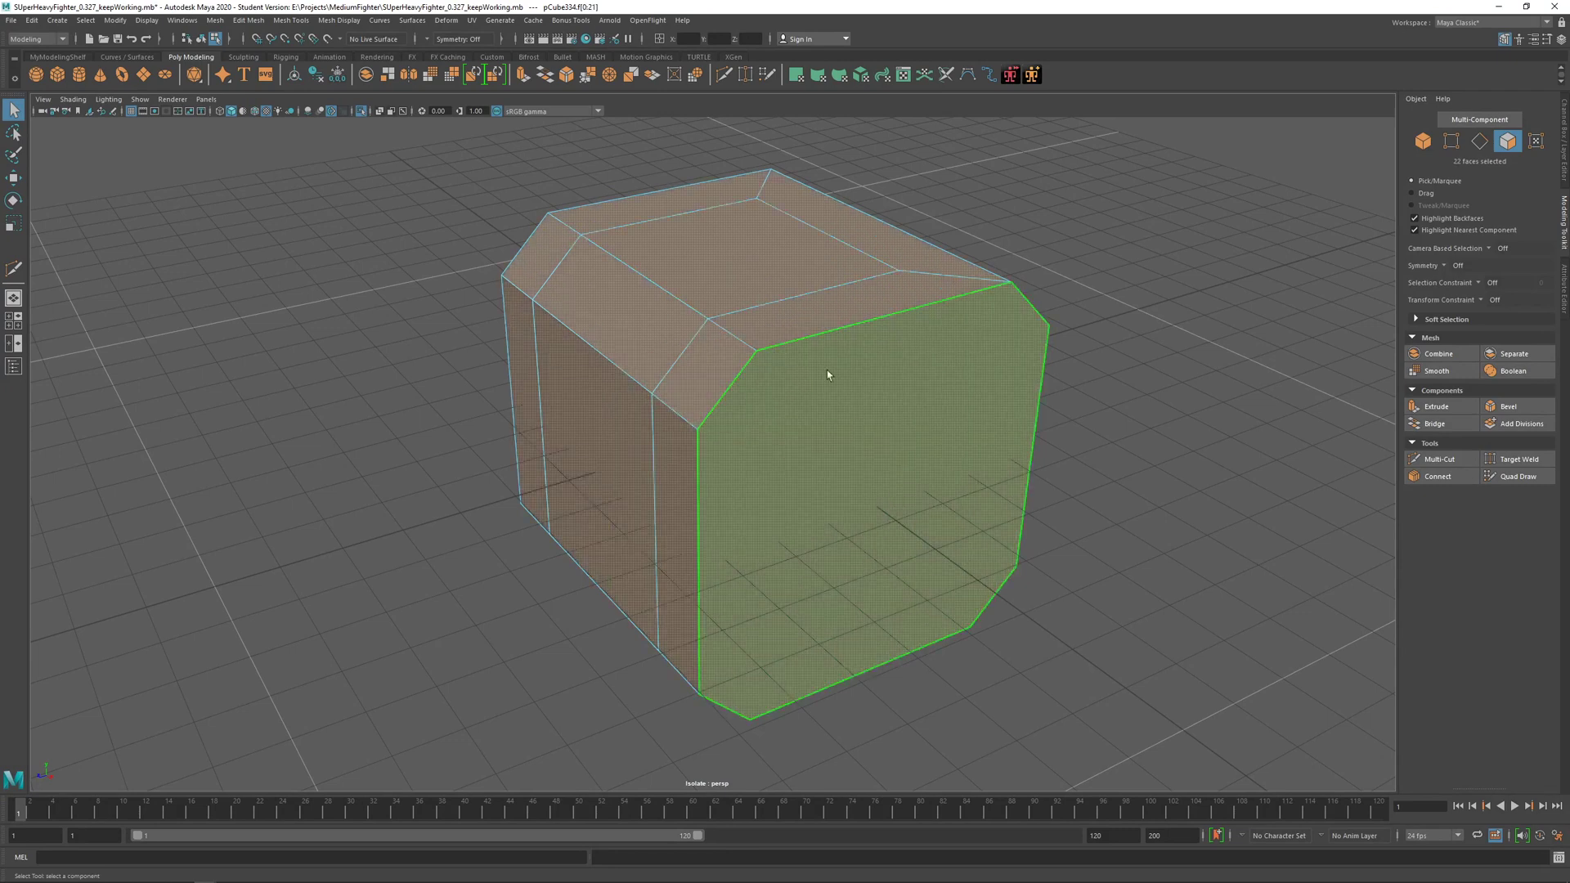
left_click(742, 242)
double_click(885, 476, "shift")
Step: Select the five connected middle faces: top inset, upper bevel, front, lower bevel and bottom inset
left_click(711, 236)
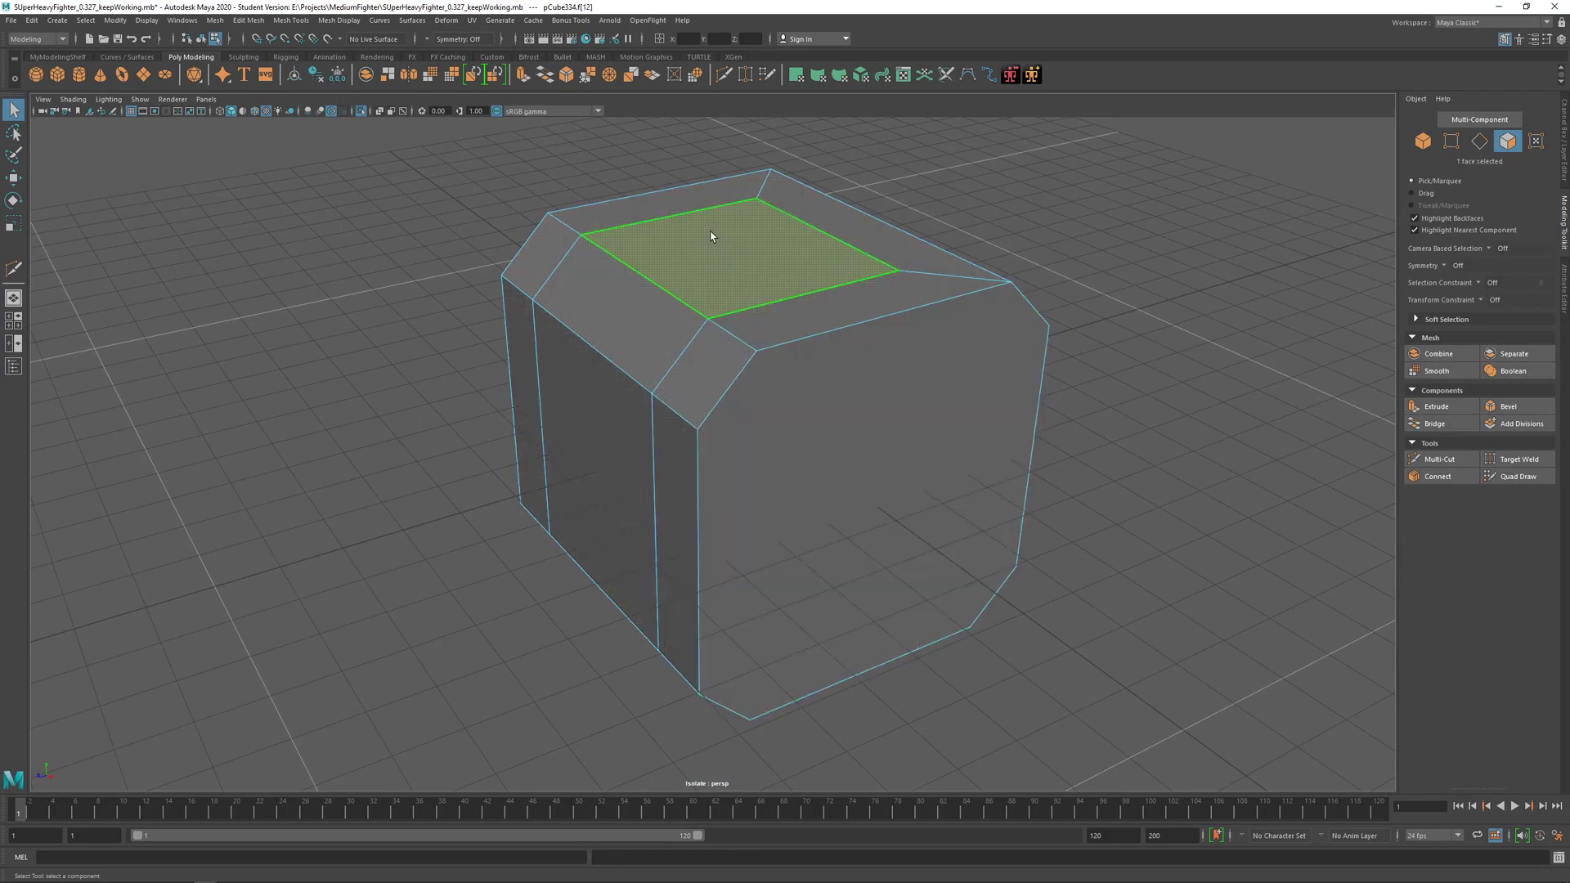
left_click_drag(744, 417, 722, 340, "alt")
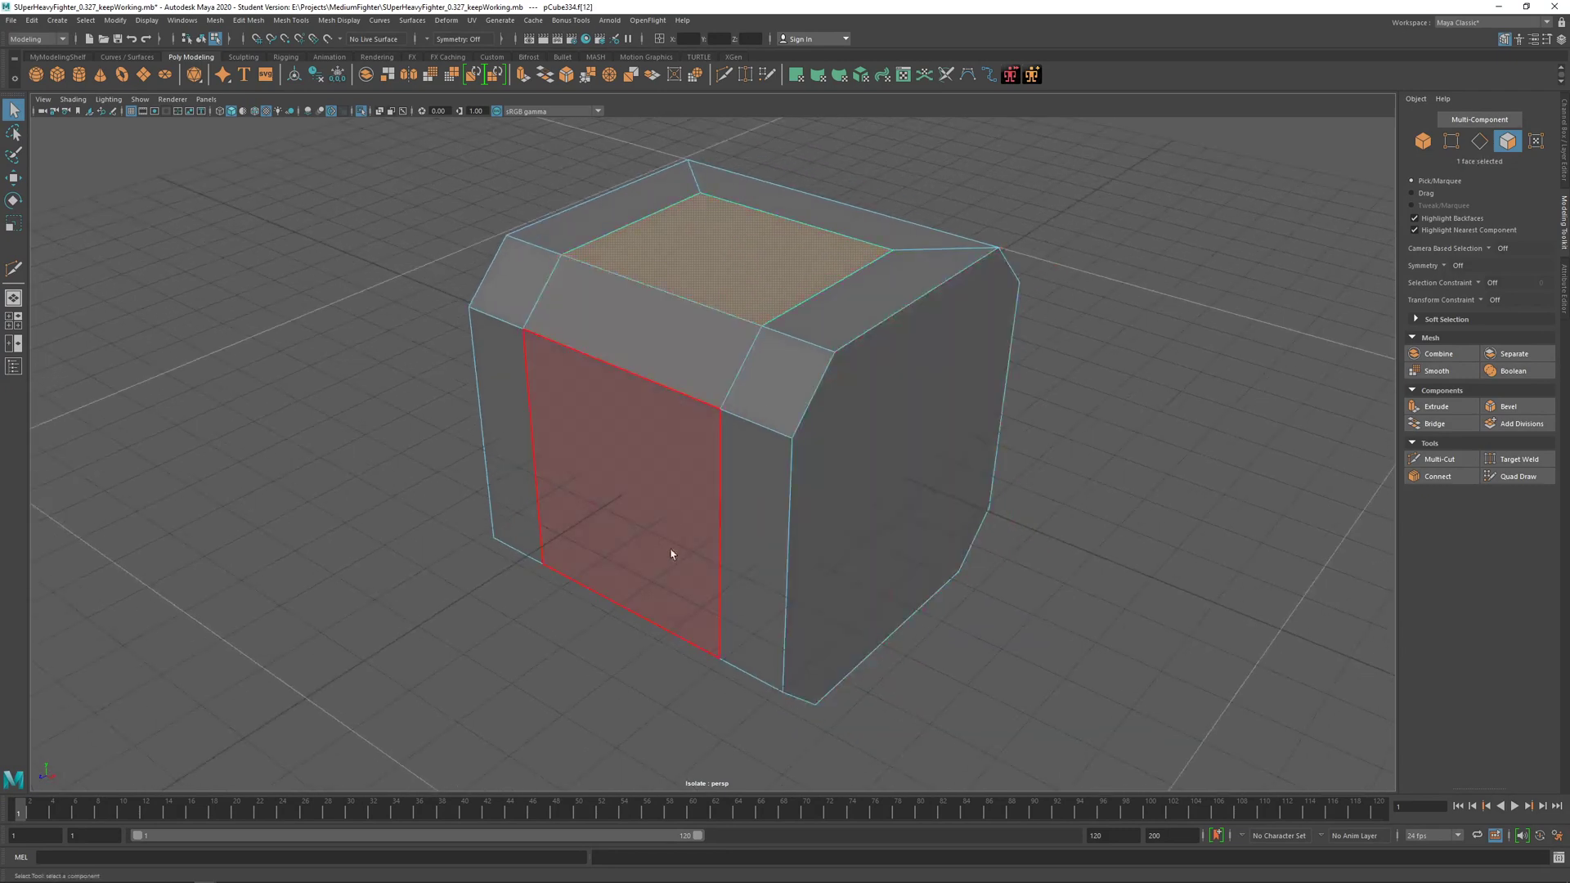
left_click_drag(673, 551, 767, 566, "alt")
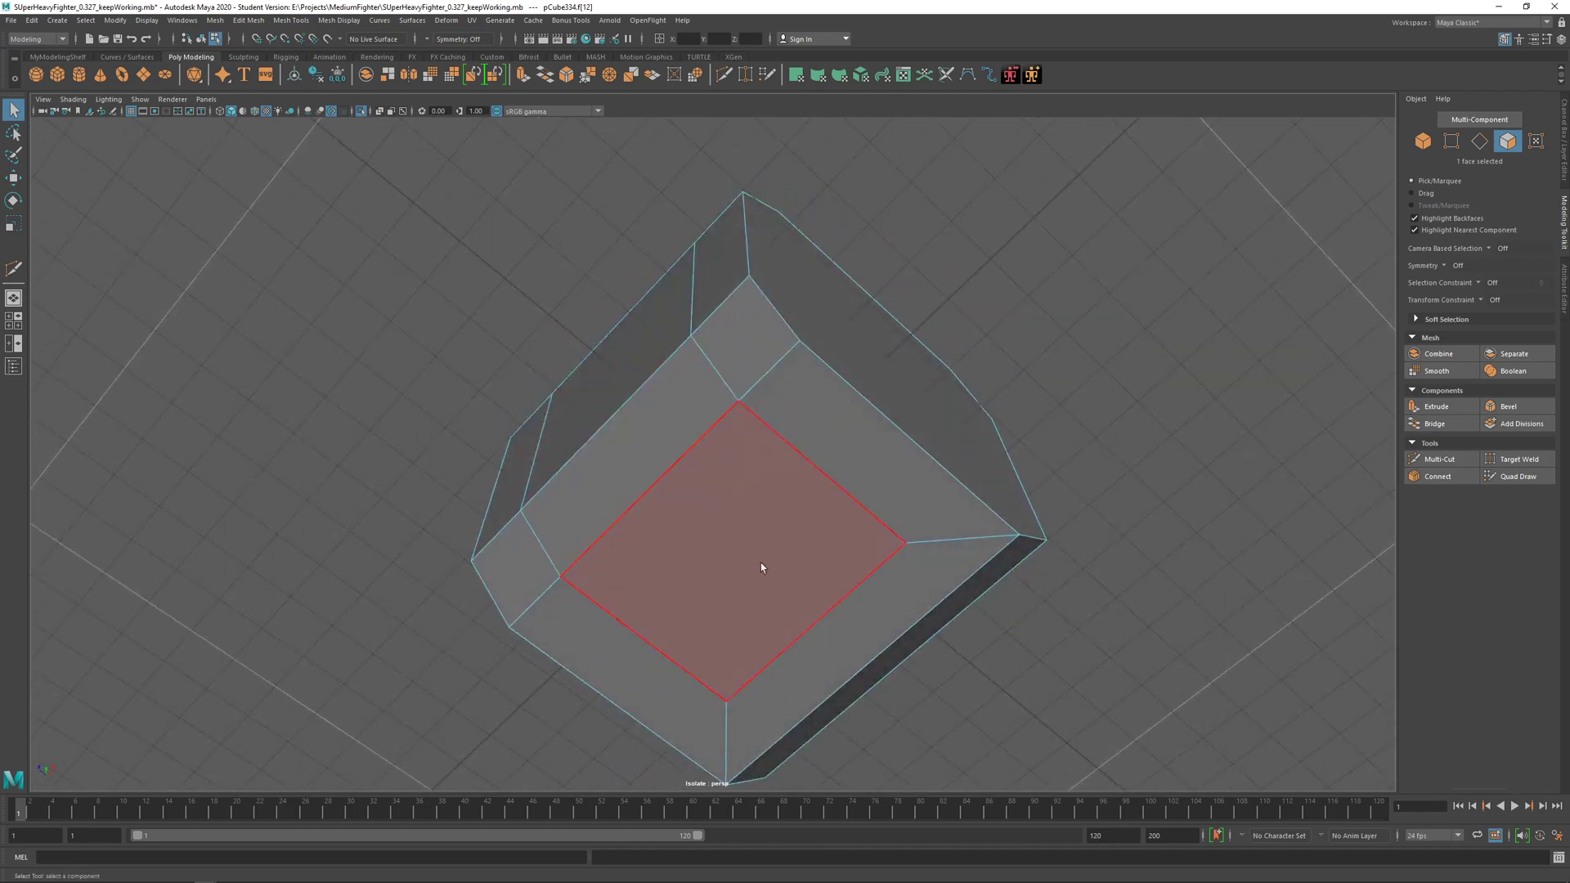
left_click(665, 483)
left_click(652, 430, "shift")
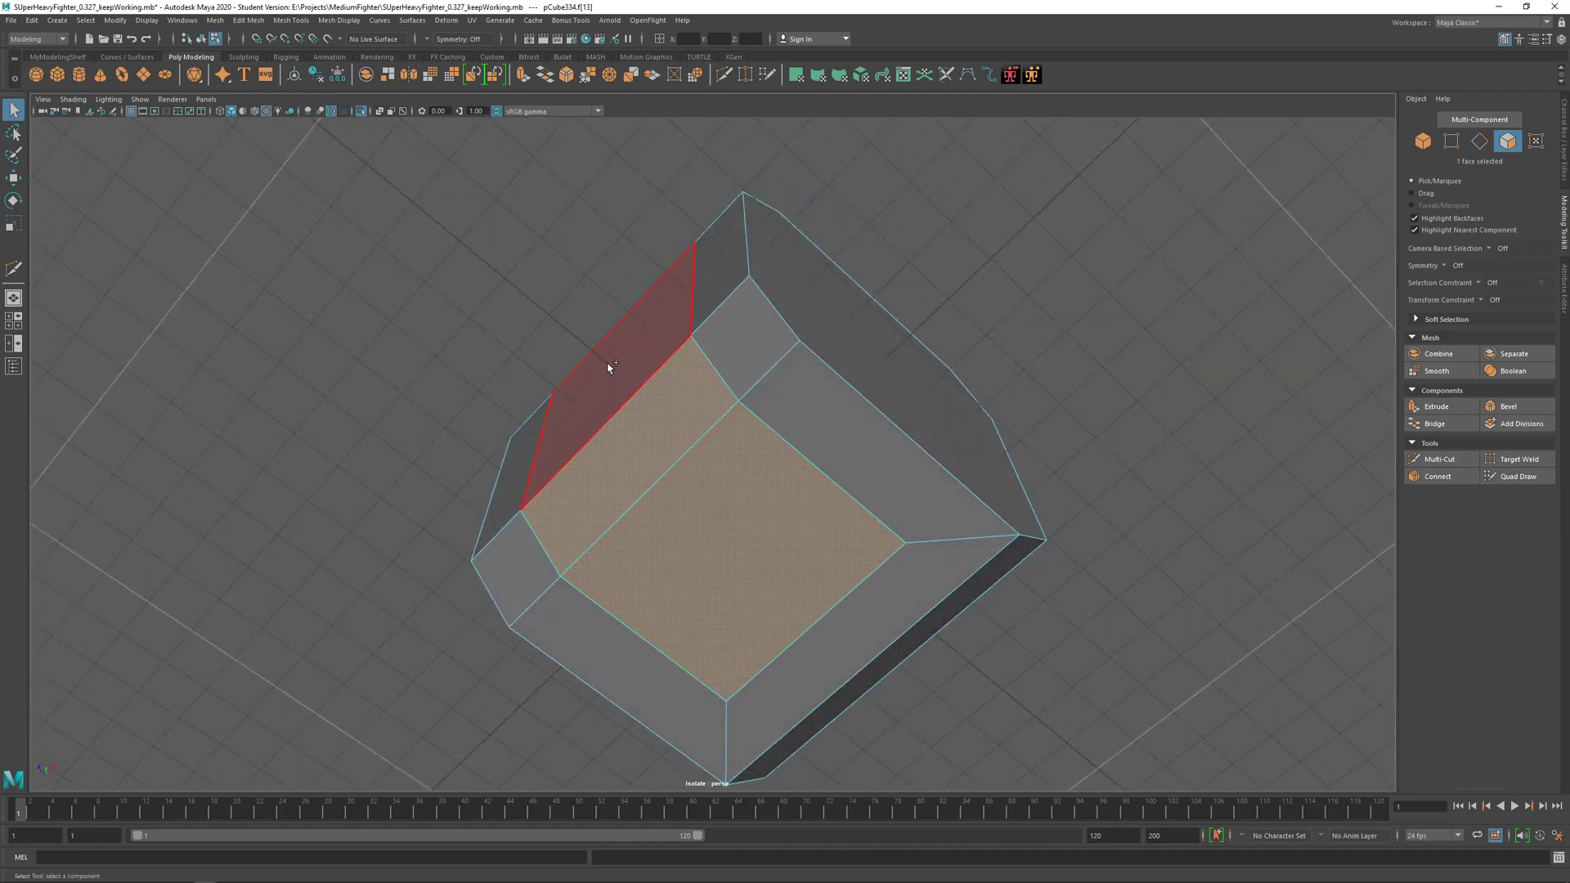
left_click(608, 367, "shift")
left_click_drag(606, 367, 565, 523, "alt")
left_click(627, 348, "shift")
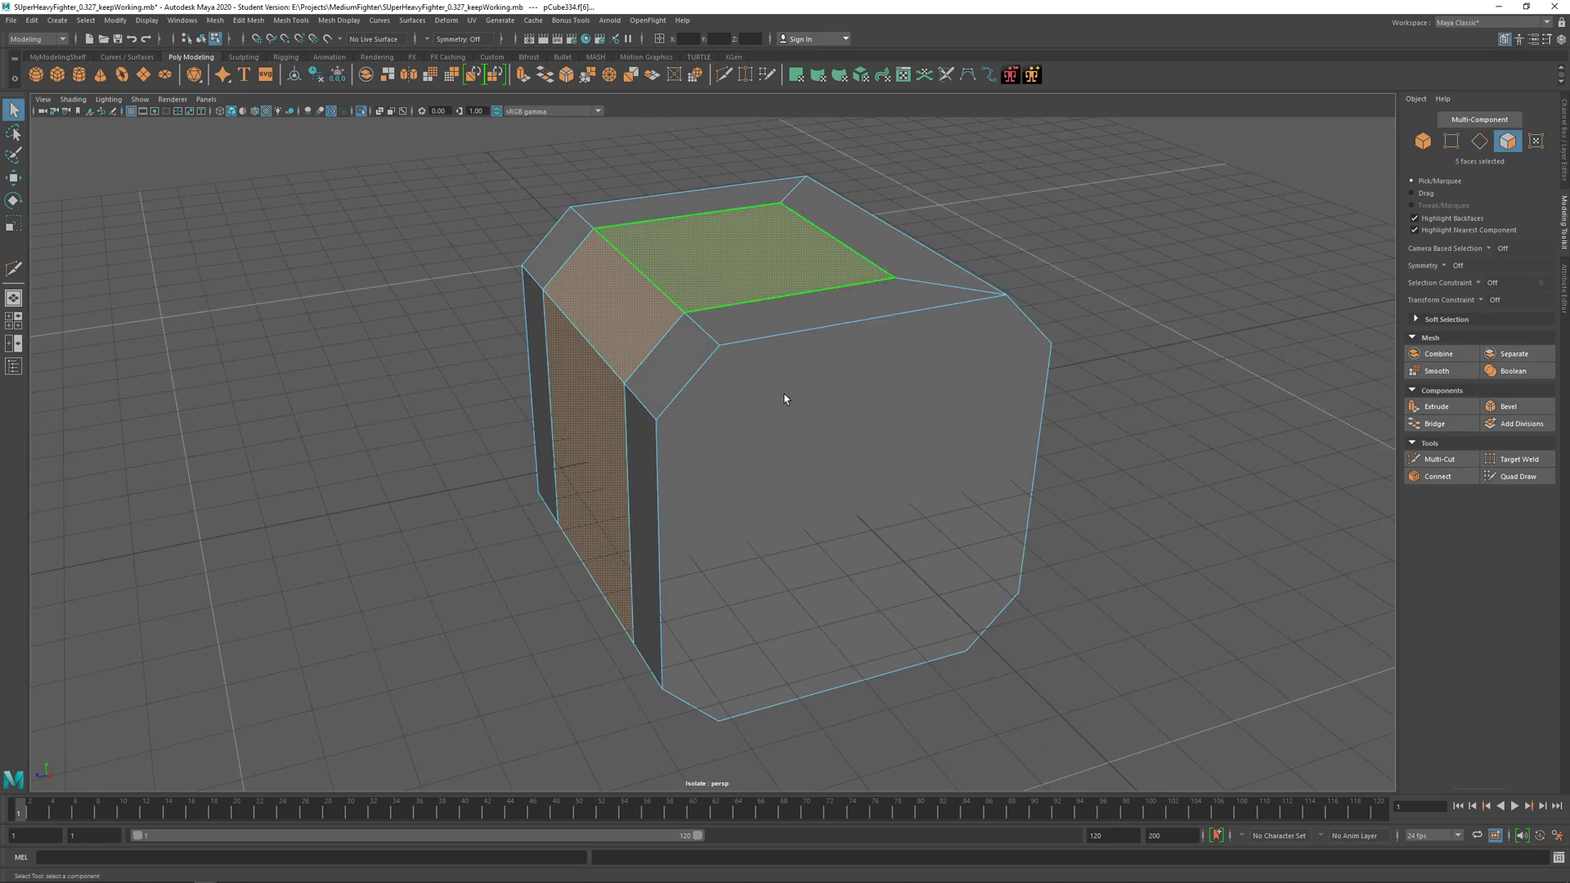
left_click_drag(768, 456, 750, 378, "alt")
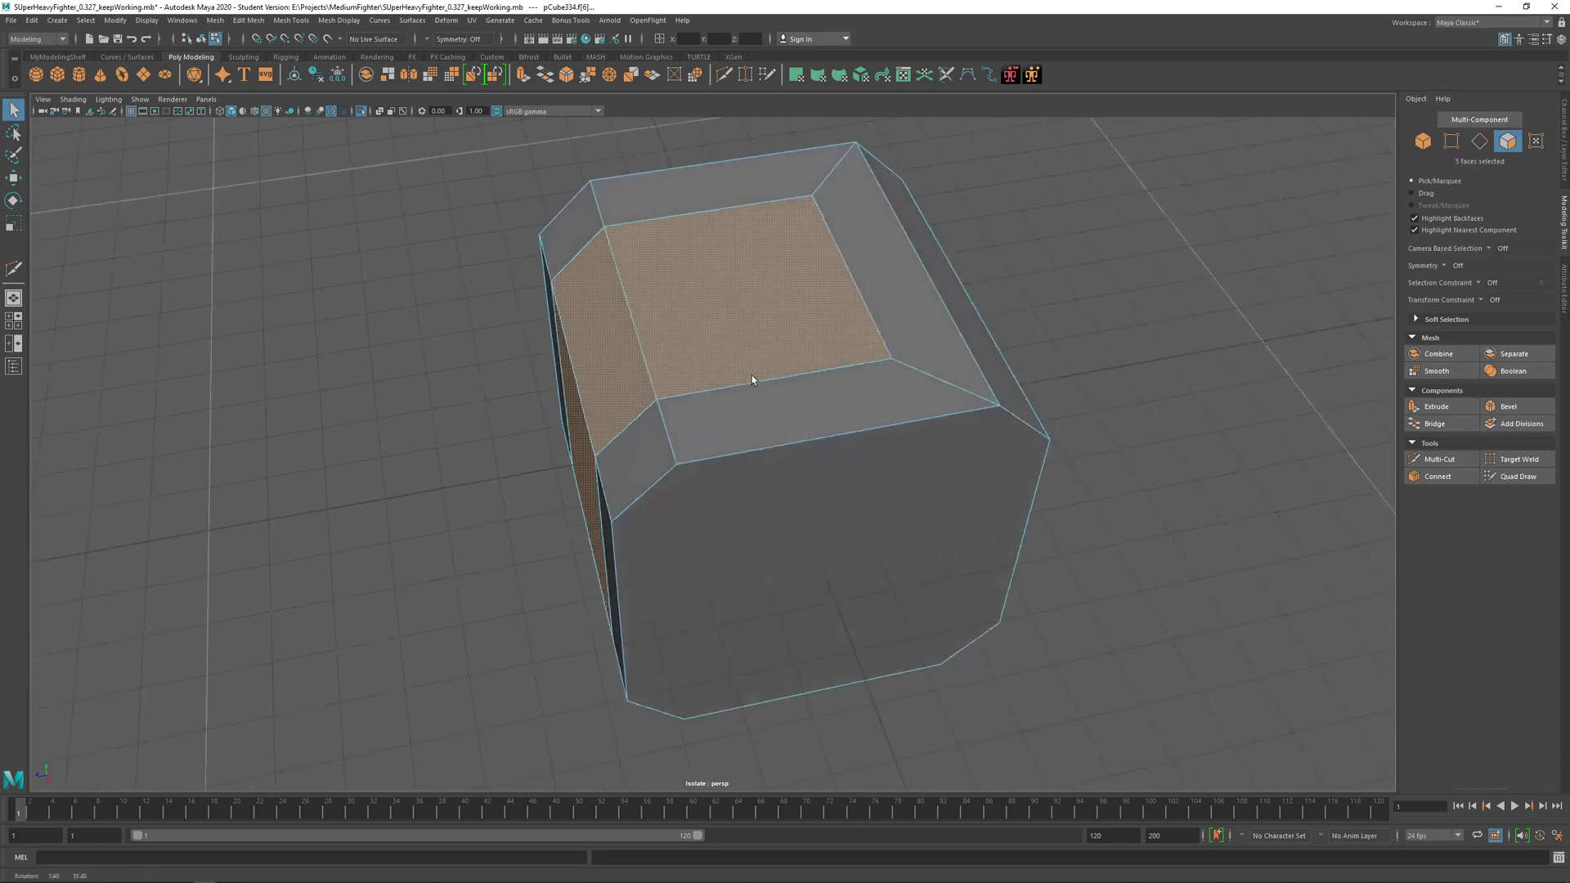
Step: Extrude the selected strip of faces inward with a thickness of -4.1 and return to object selection
left_click_drag(708, 464, 690, 414, "alt")
right_click_drag(673, 337, 662, 362, "shift")
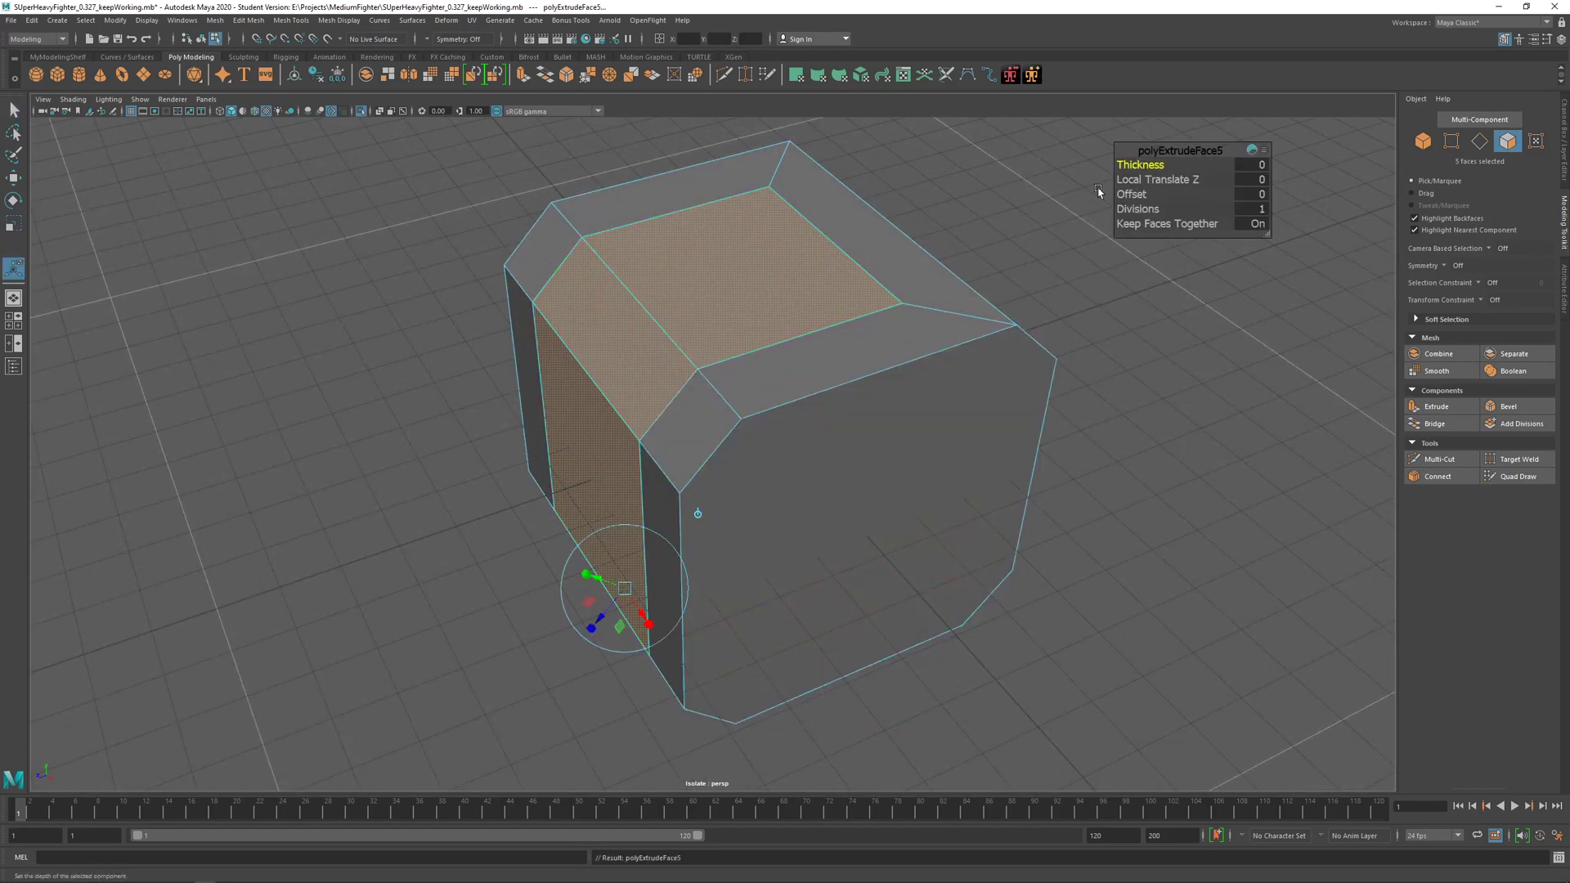
left_click_drag(1122, 164, 1091, 170)
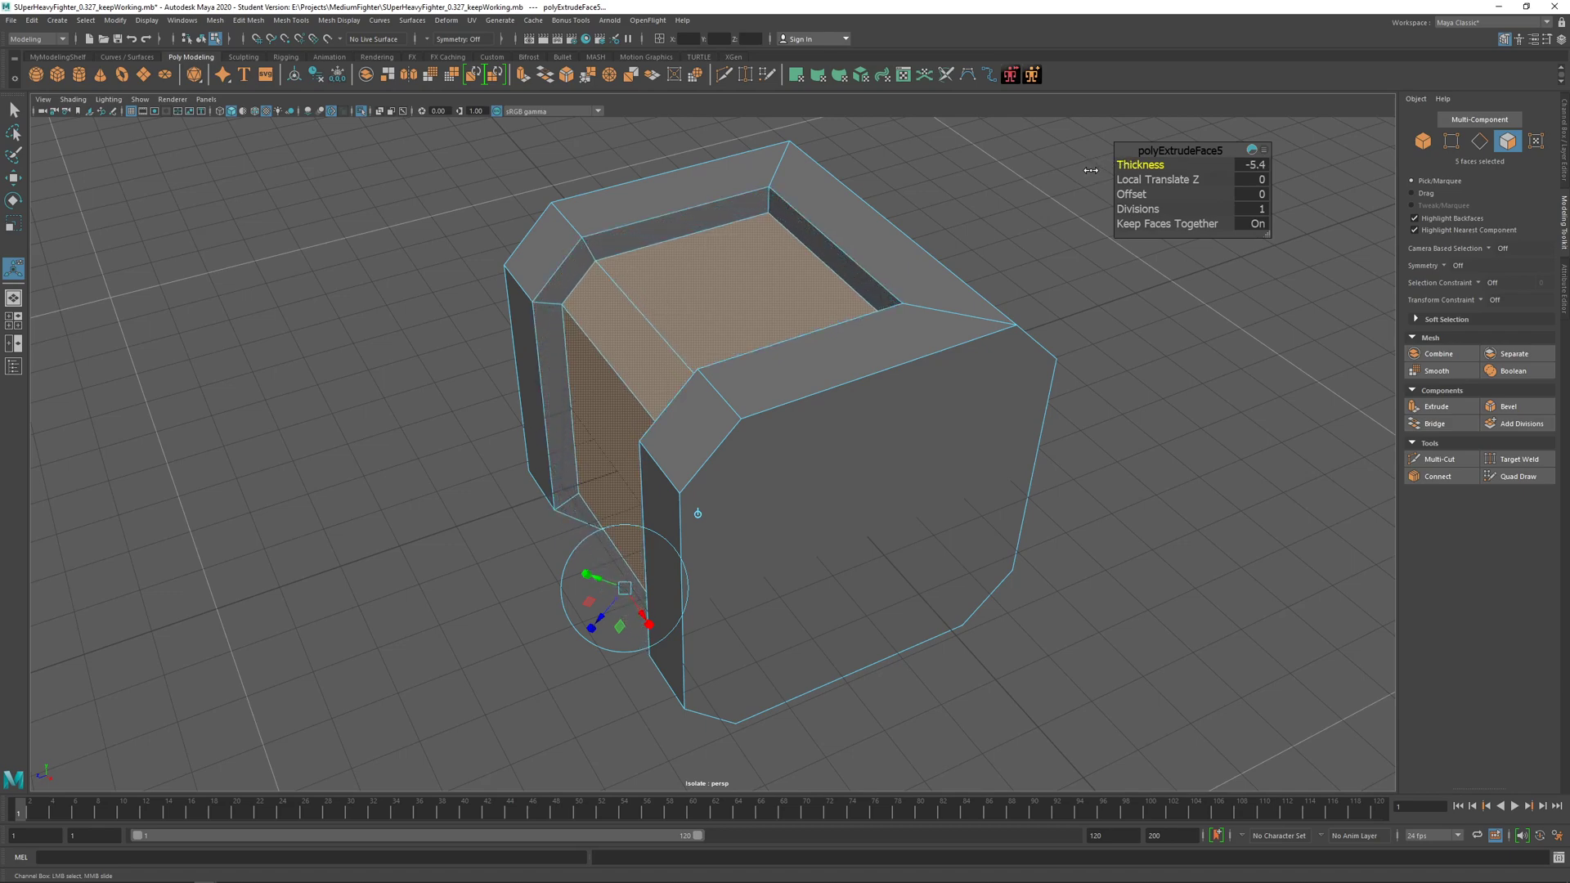
left_click_drag(954, 251, 741, 340, "alt")
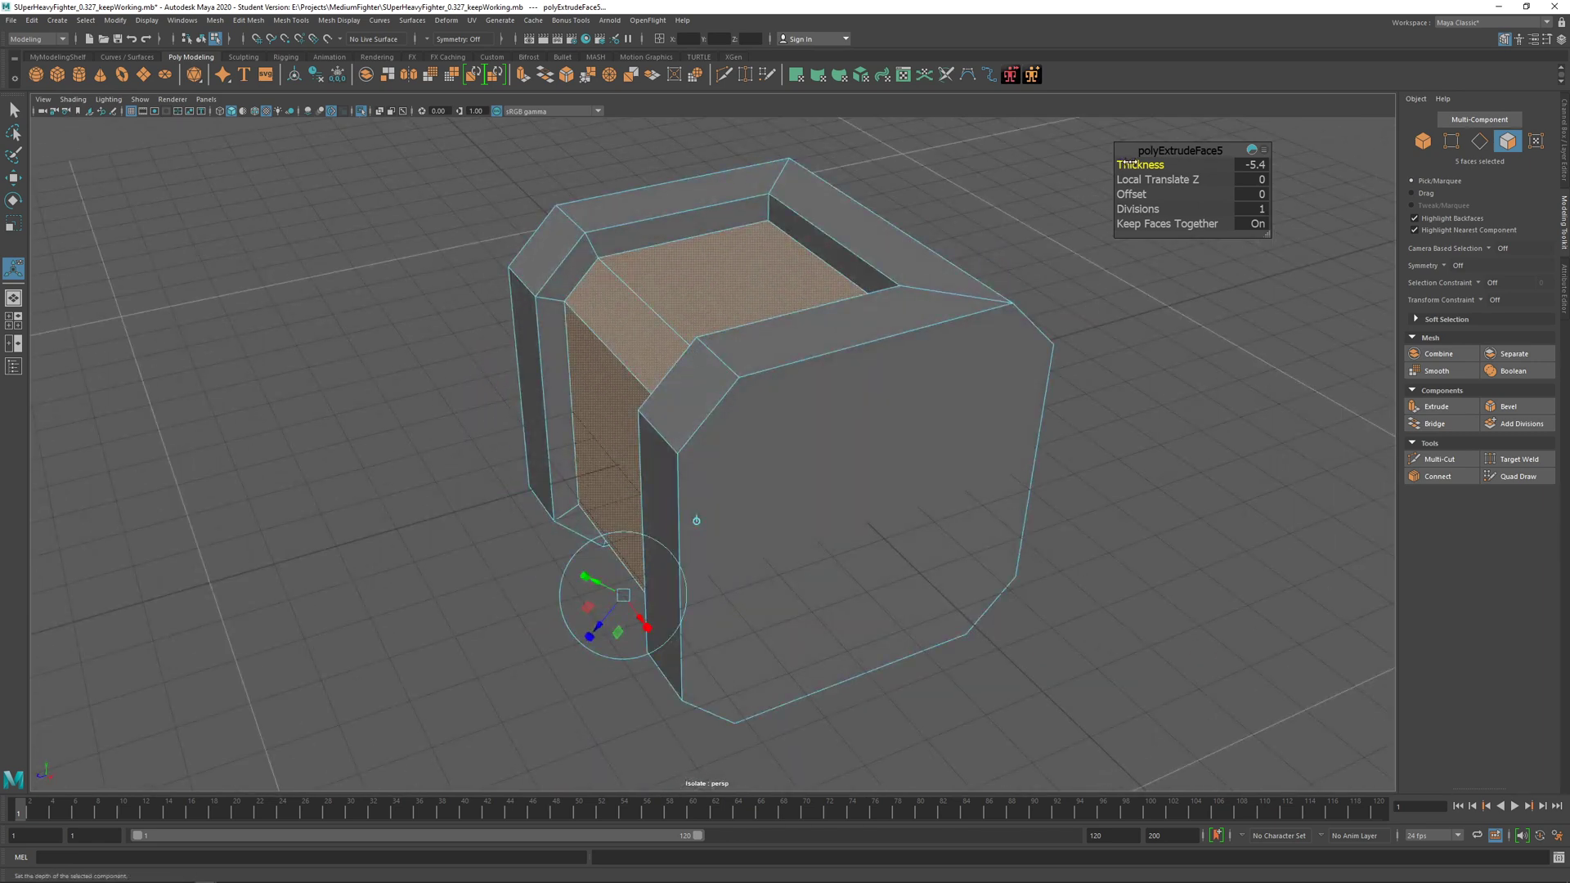
left_click_drag(1127, 162, 1136, 164)
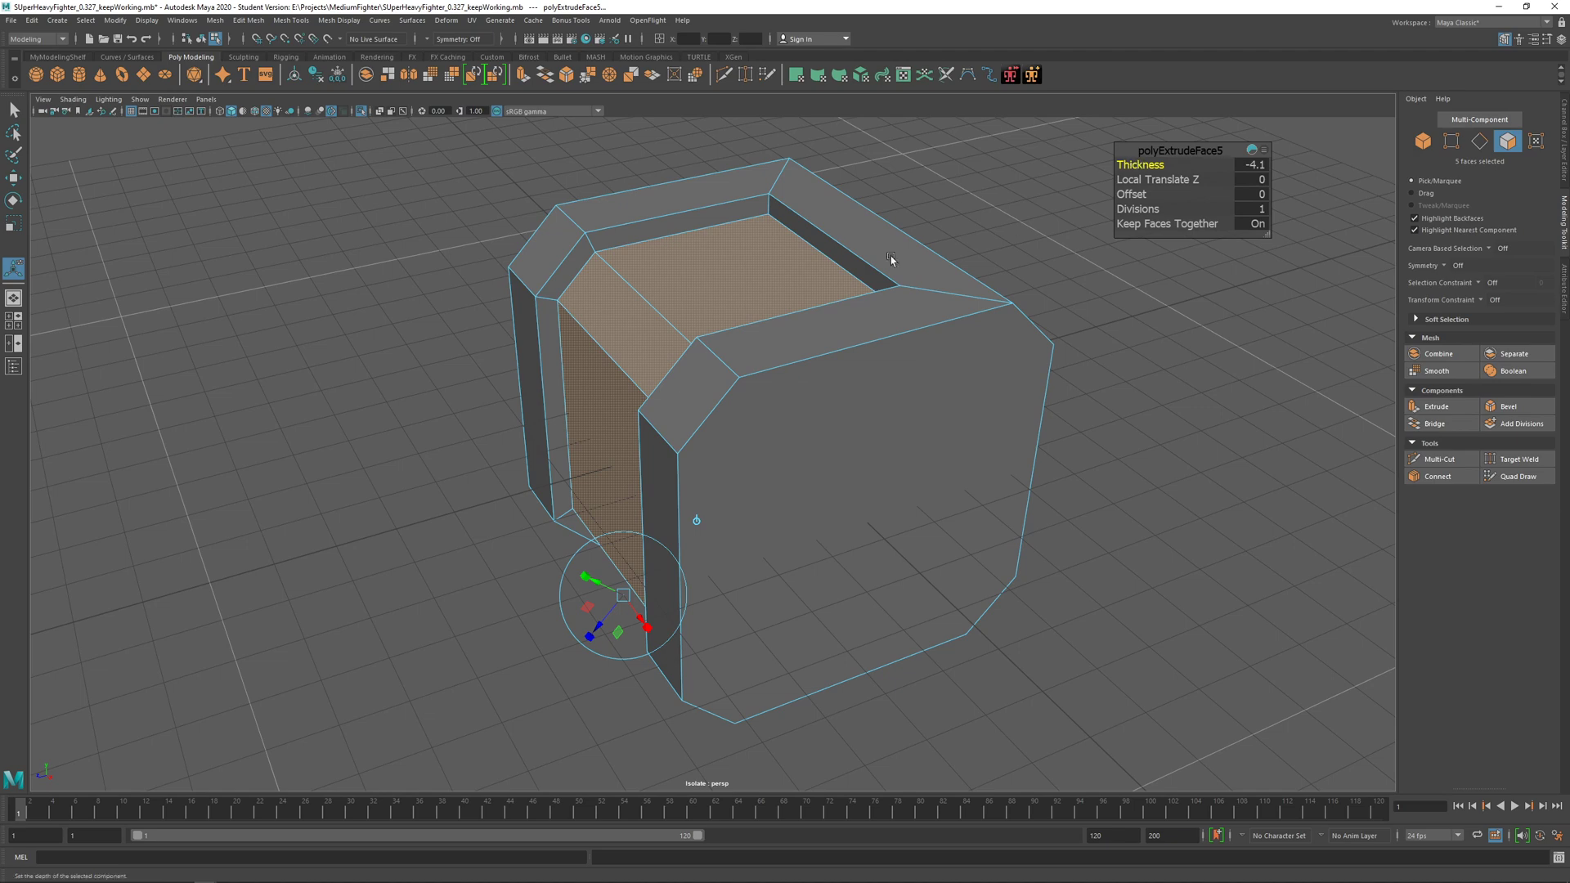
left_click_drag(892, 260, 769, 320, "alt")
key("F8")
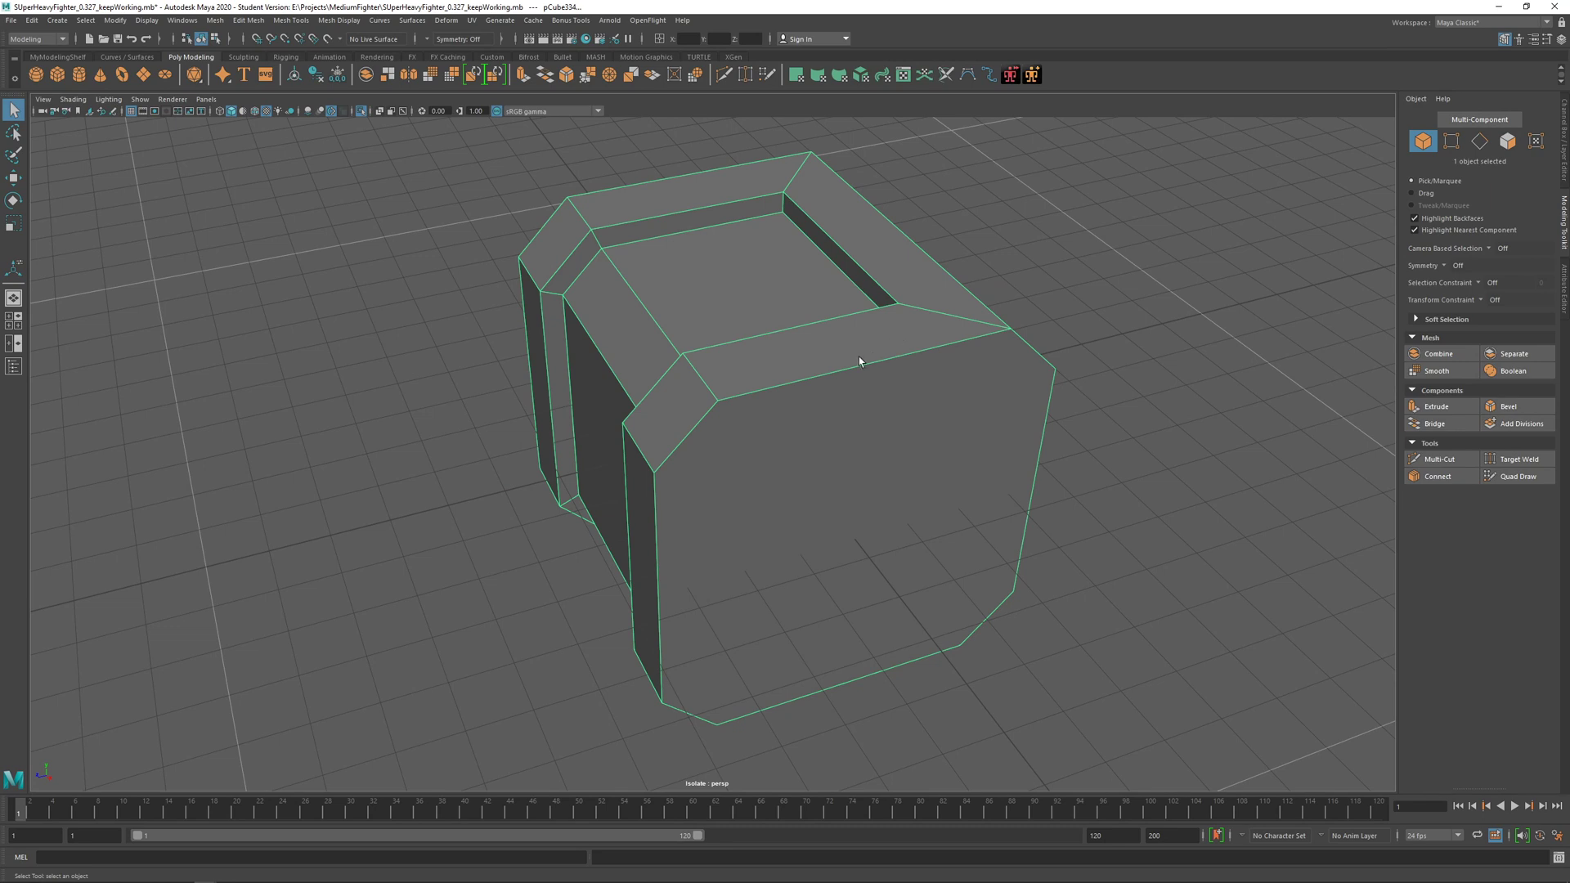
Step: Examine the yellow crate in the reference board and compare its panel shapes with the recessed box
left_click_drag(859, 357, 816, 479, "alt")
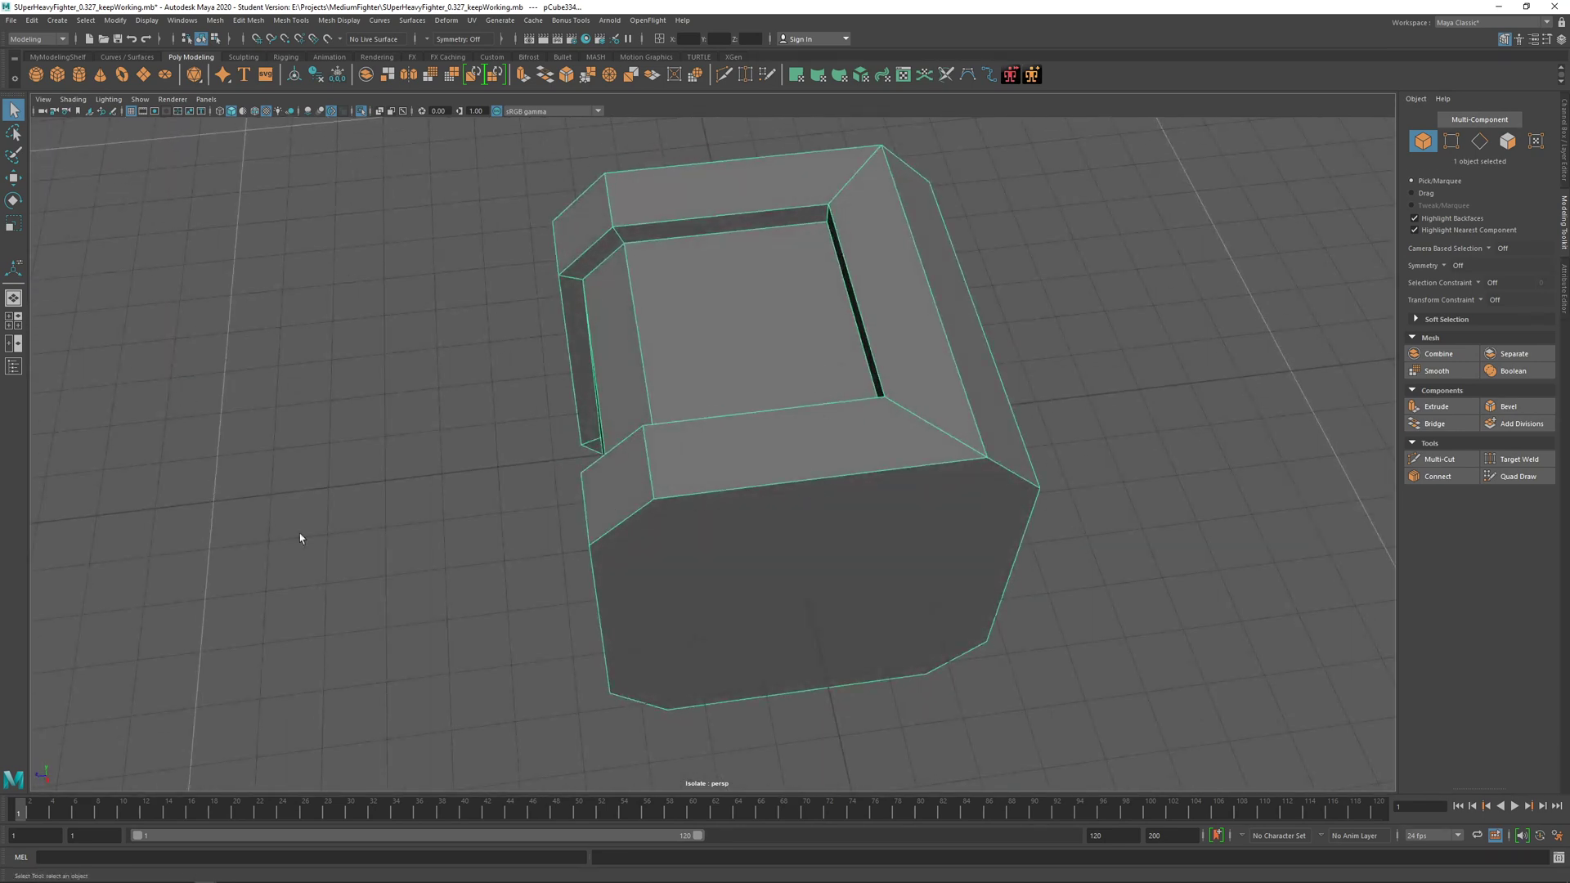
key("alt+Tab")
left_click(784, 338, "alt")
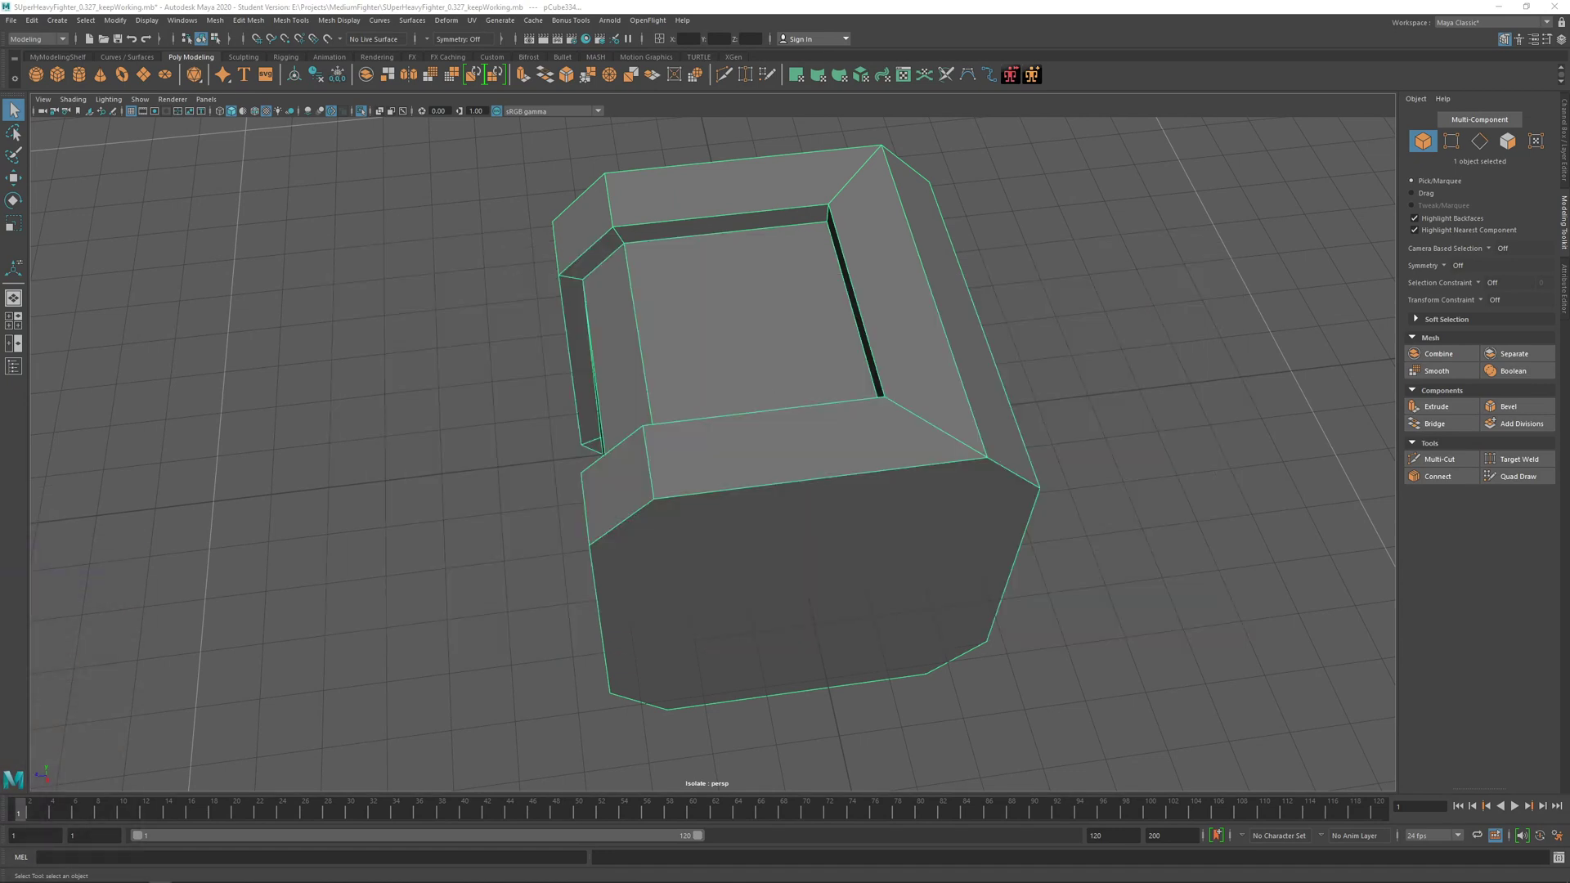
right_click_drag(2, 720, 933, 200)
scroll(786, 674, "up", 2)
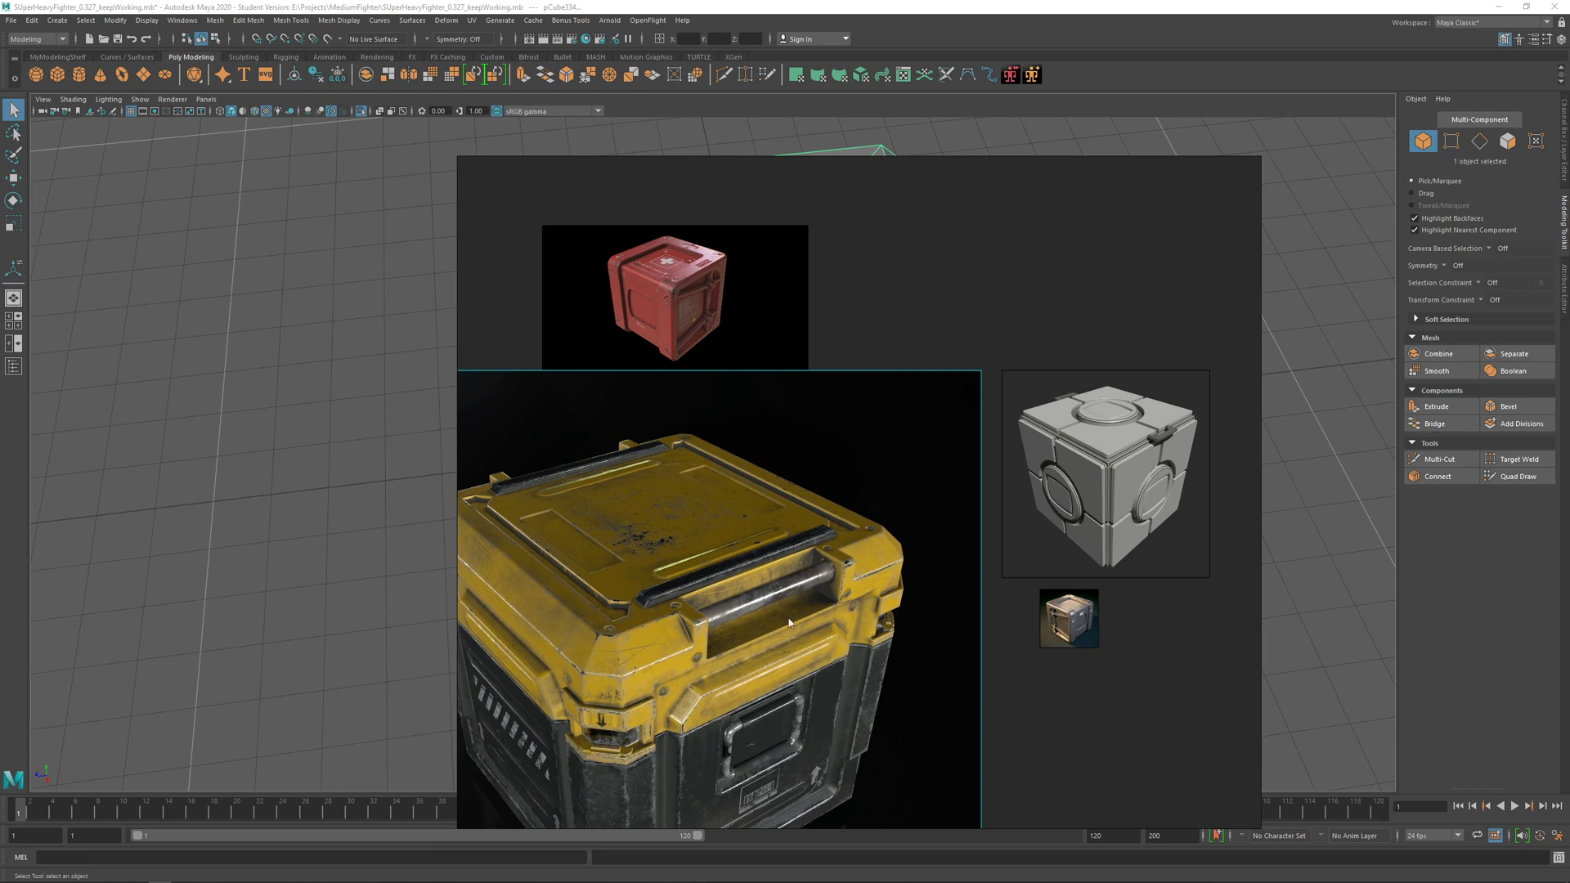
right_click_drag(635, 678, 776, 534)
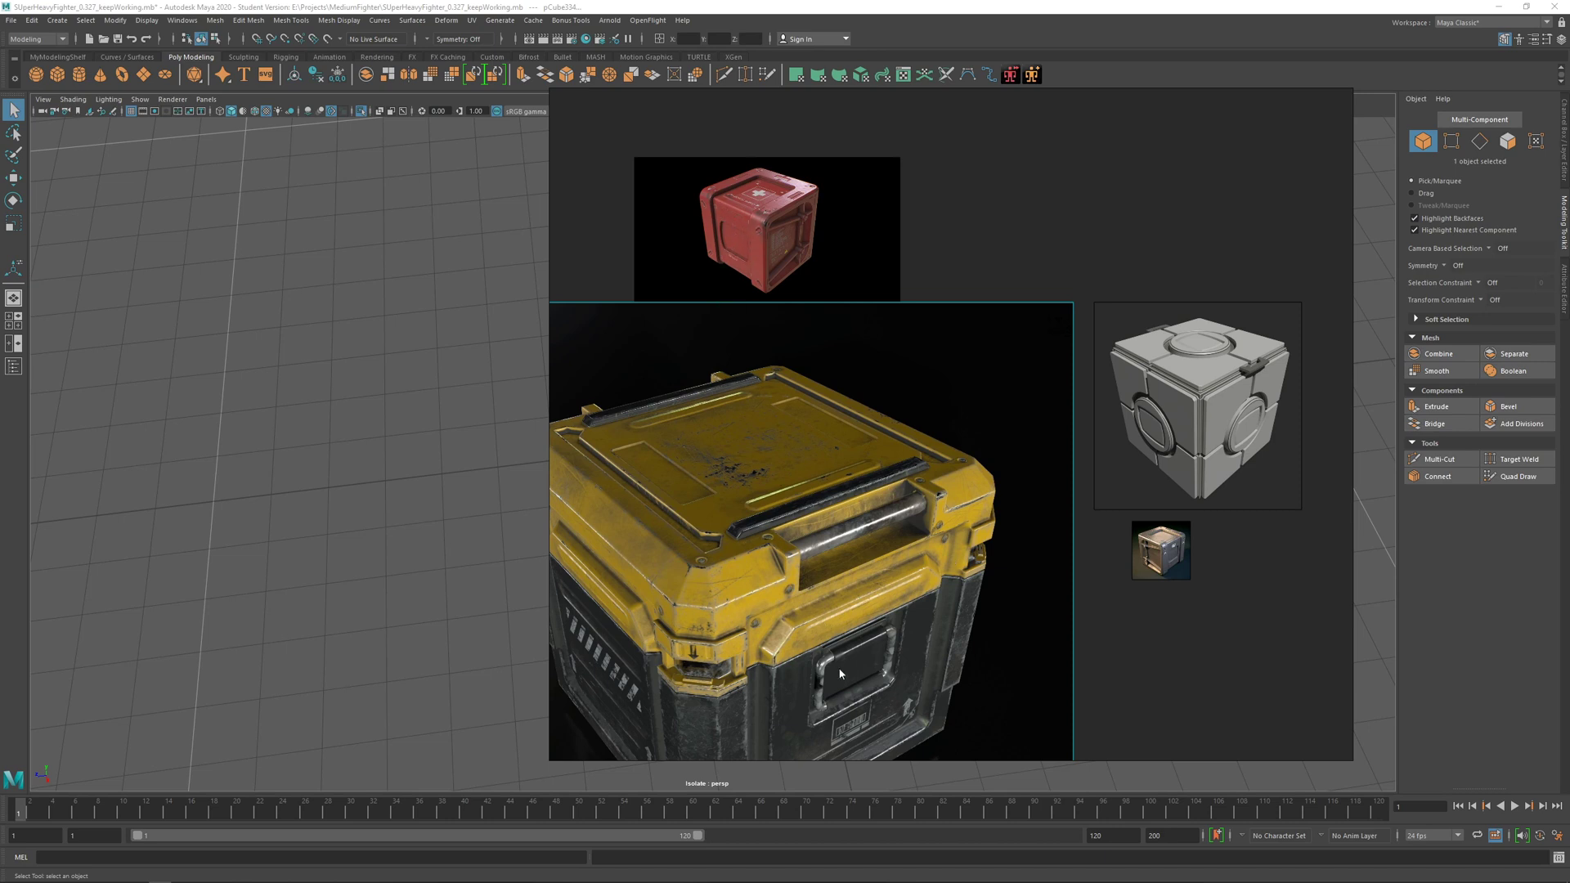
right_click_drag(839, 674, 0, 689)
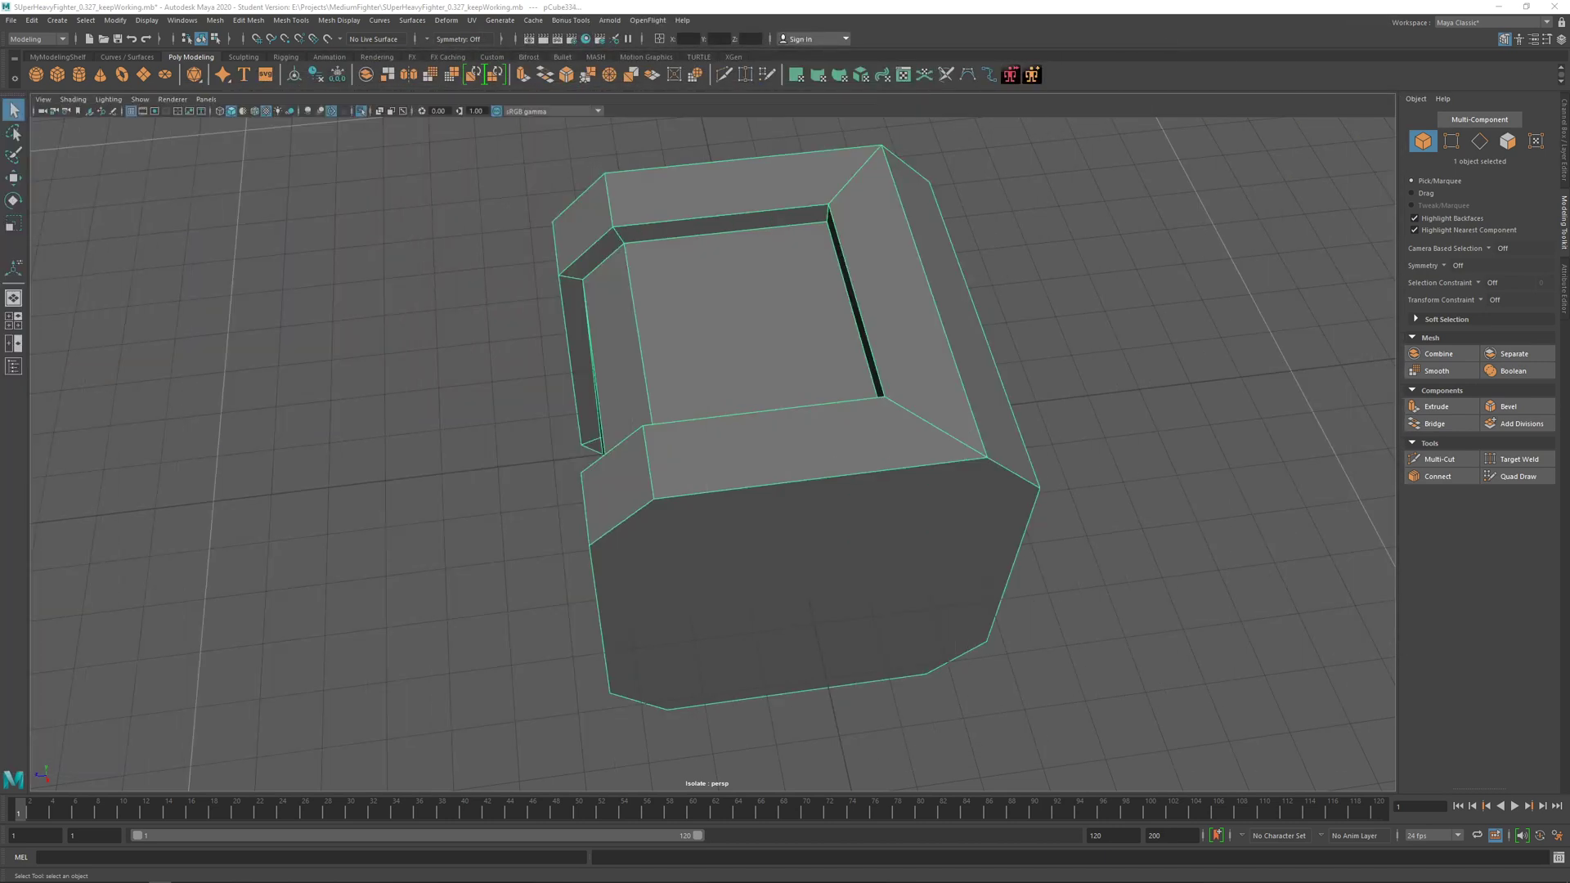
left_click_drag(656, 581, 1006, 466, "alt")
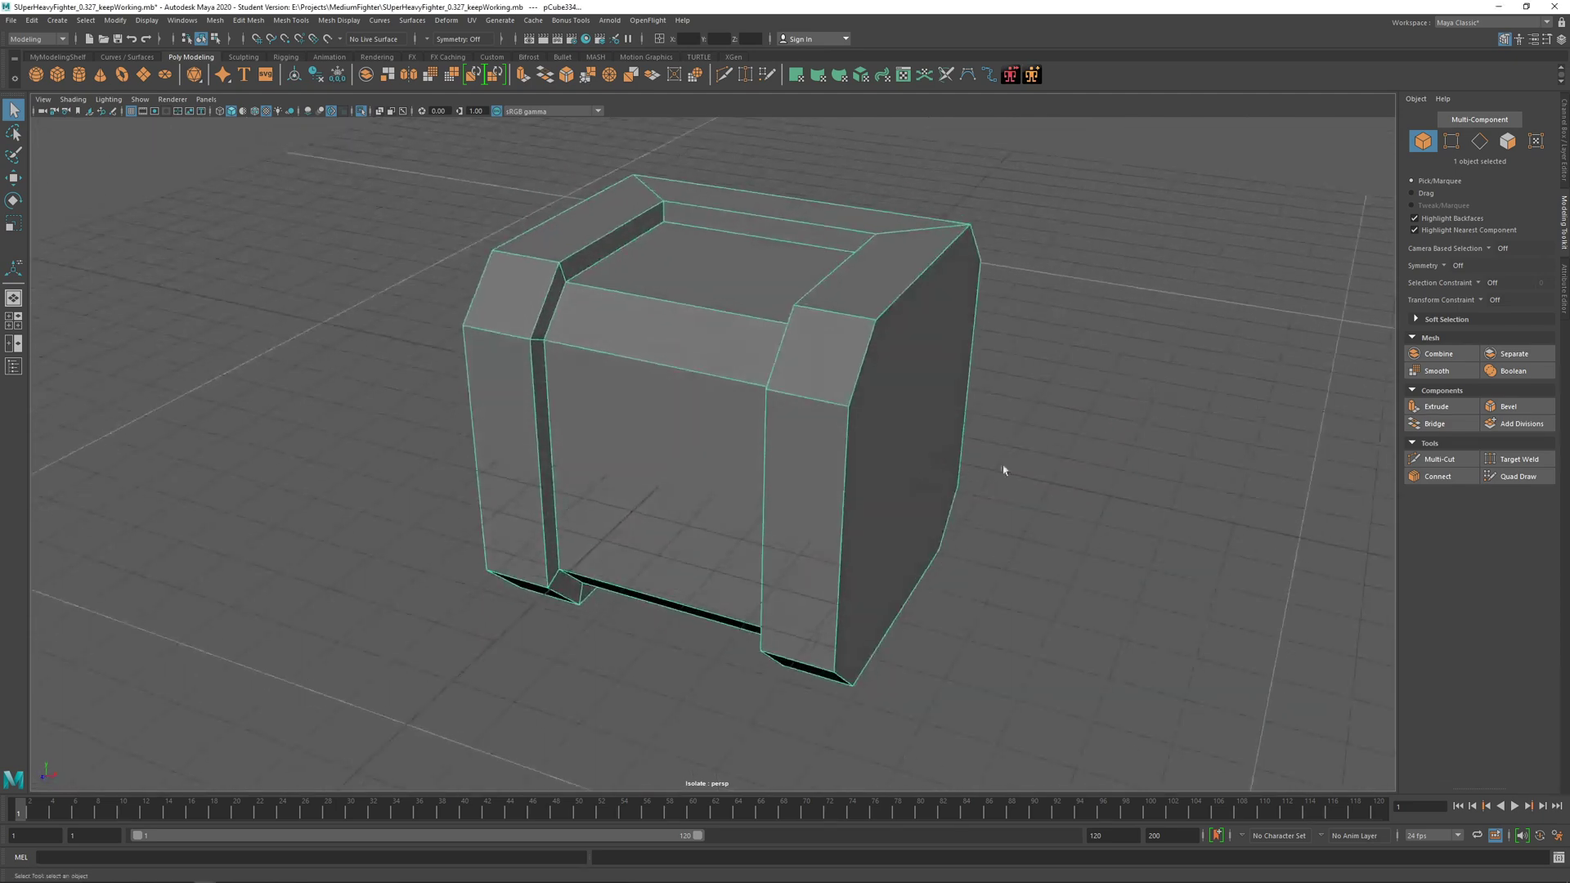
Step: Deselect the recessed box and add a new polygon cube at the origin inside it
left_click(1113, 431)
left_click(907, 363)
left_click_drag(922, 365, 989, 385, "alt")
left_click(1118, 403)
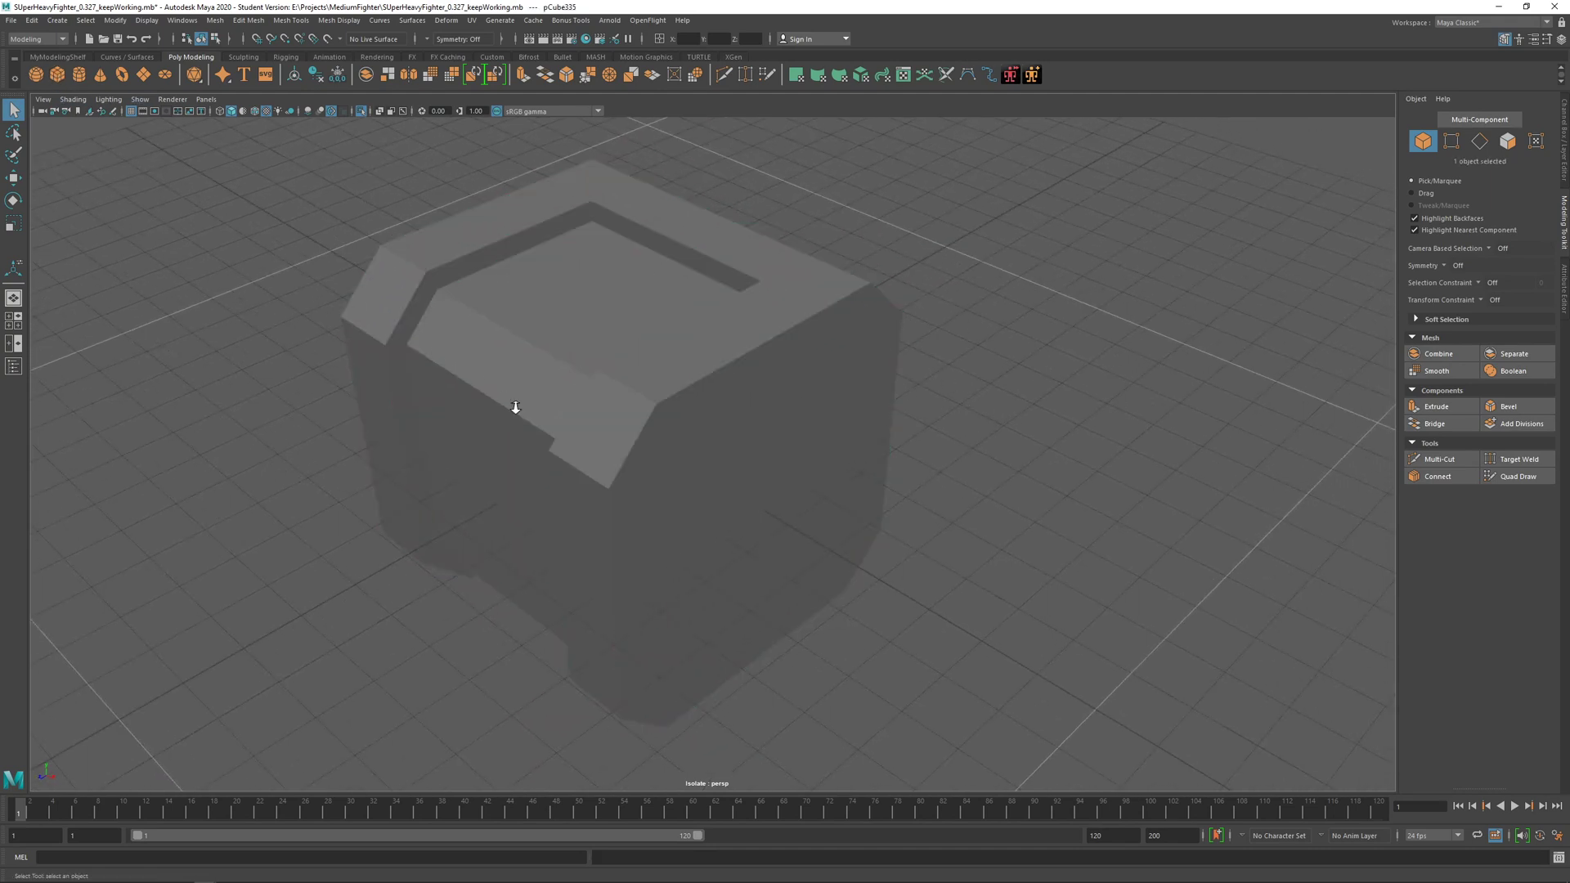
Step: Look inside the box to locate the small new cube at the origin
scroll(516, 407, "down", 3)
left_click_drag(523, 410, 636, 474, "alt")
scroll(653, 441, "up", 2)
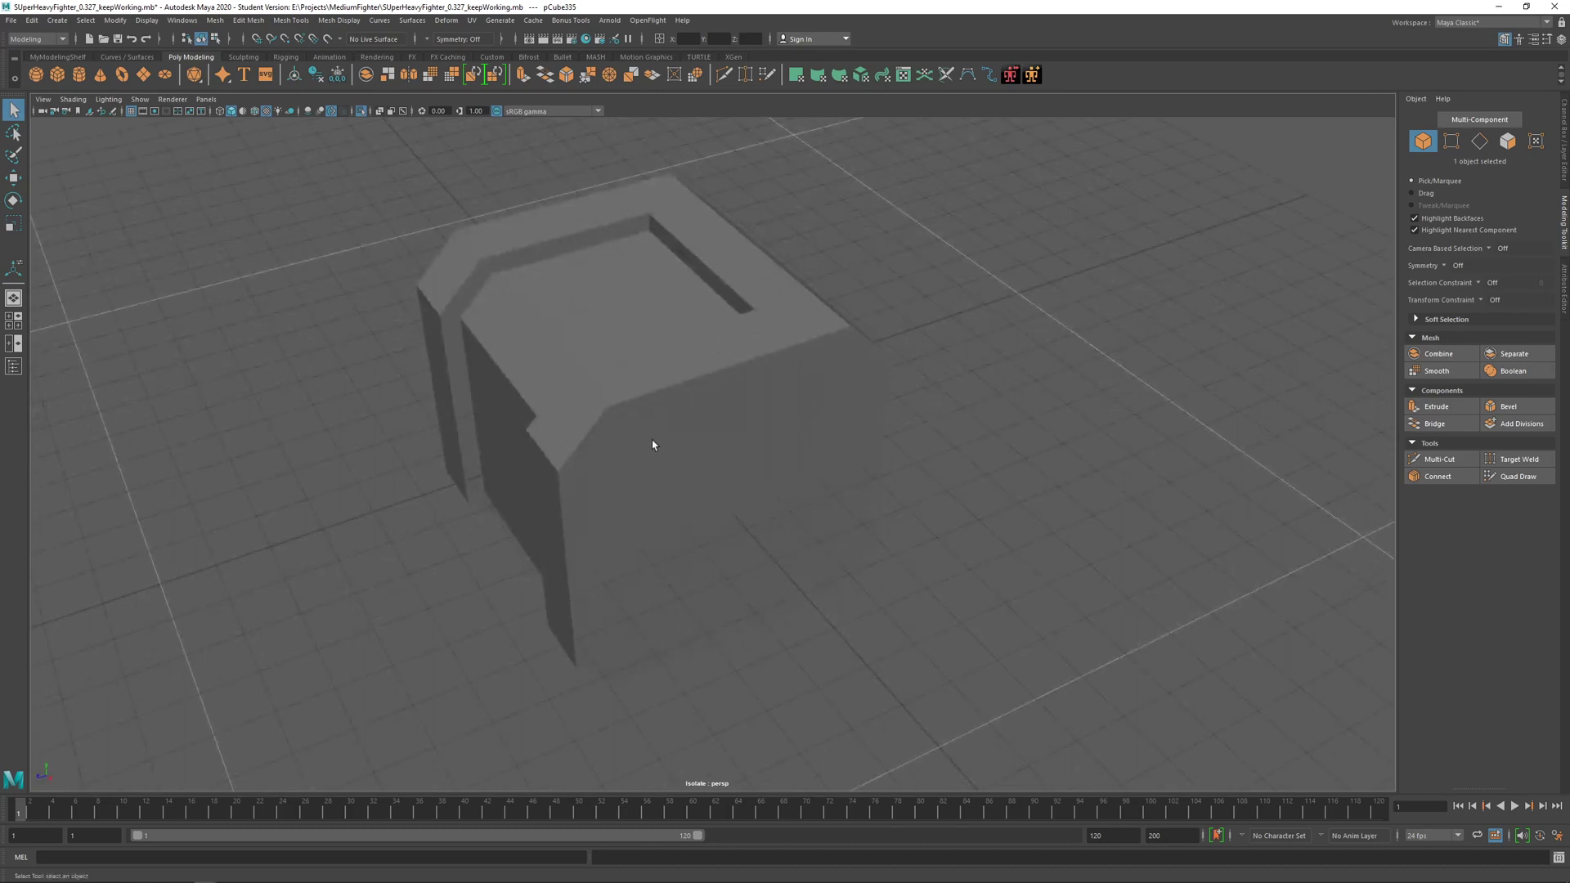
scroll(656, 444, "up", 8)
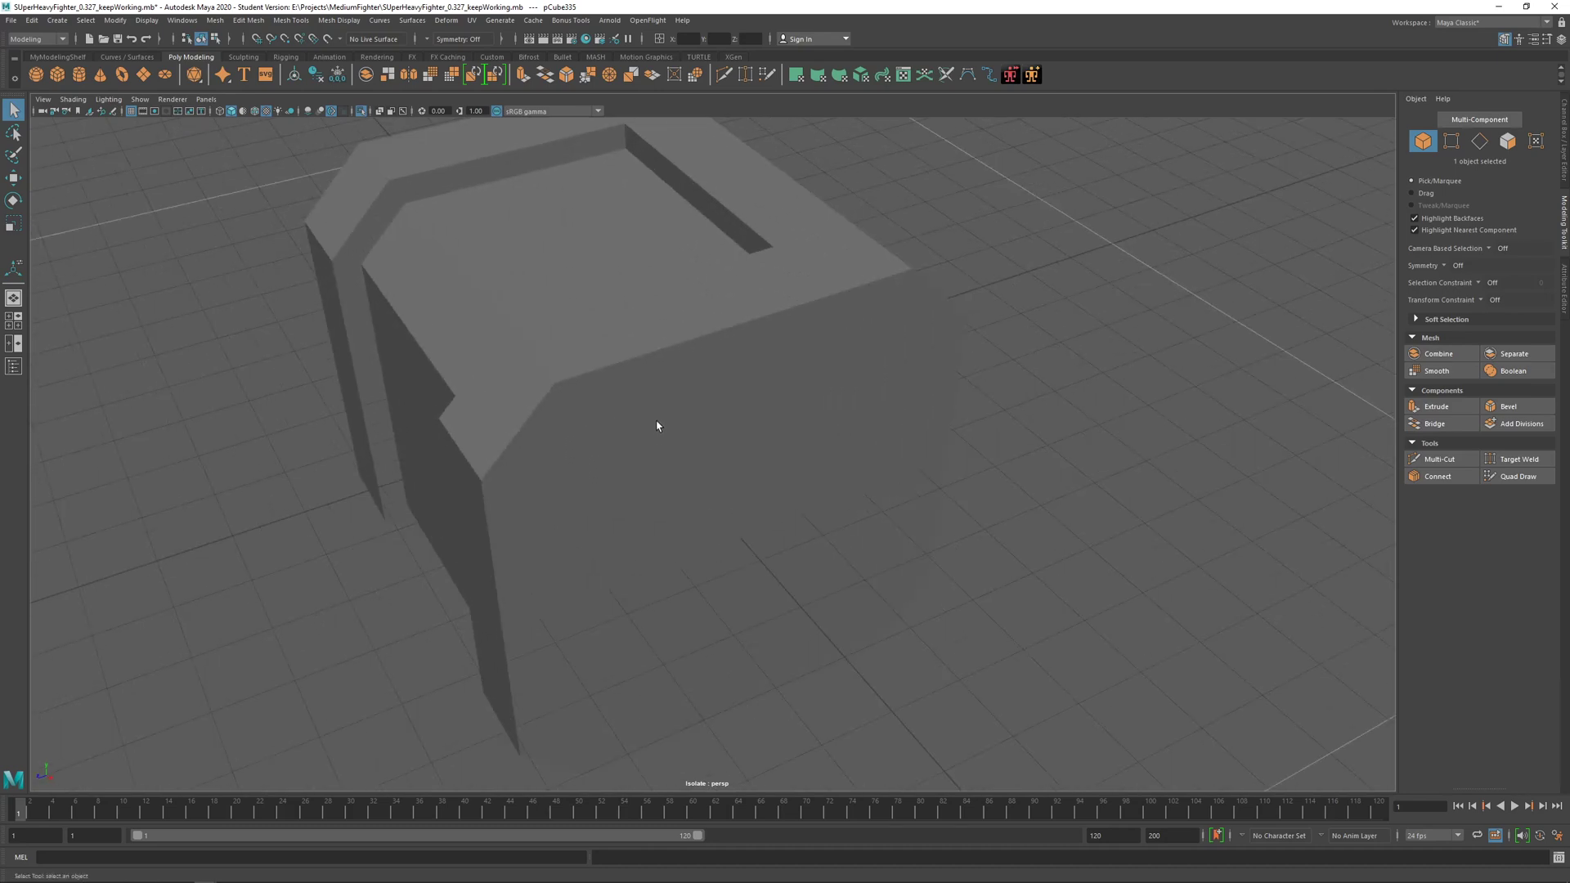
scroll(567, 429, "down", 2)
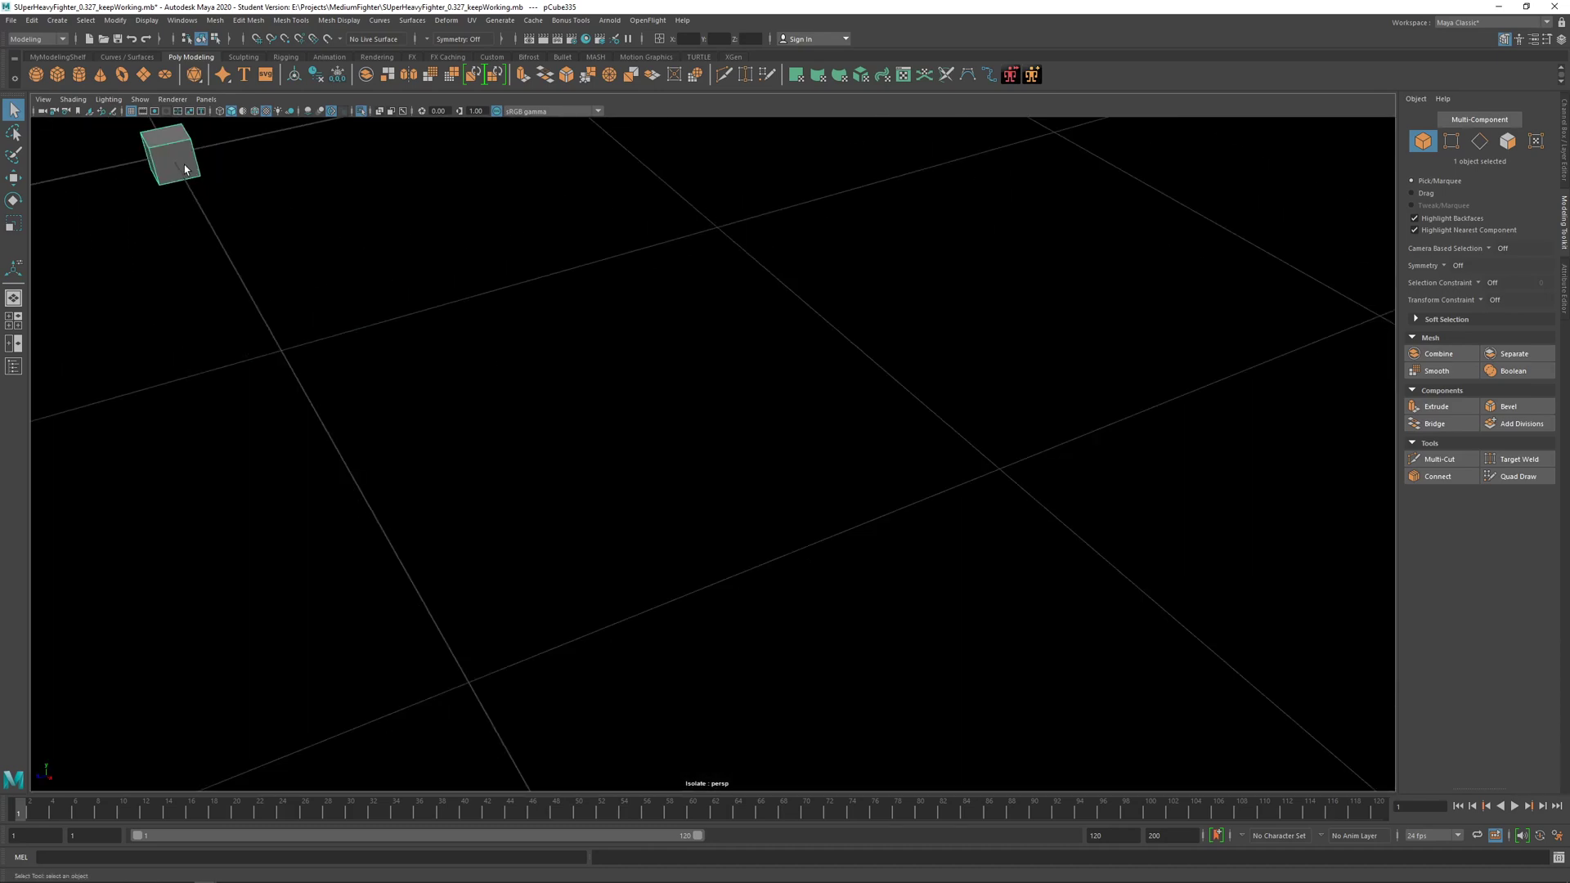
middle_click_drag(229, 229, 725, 526, "alt")
left_click_drag(725, 526, 613, 458, "alt")
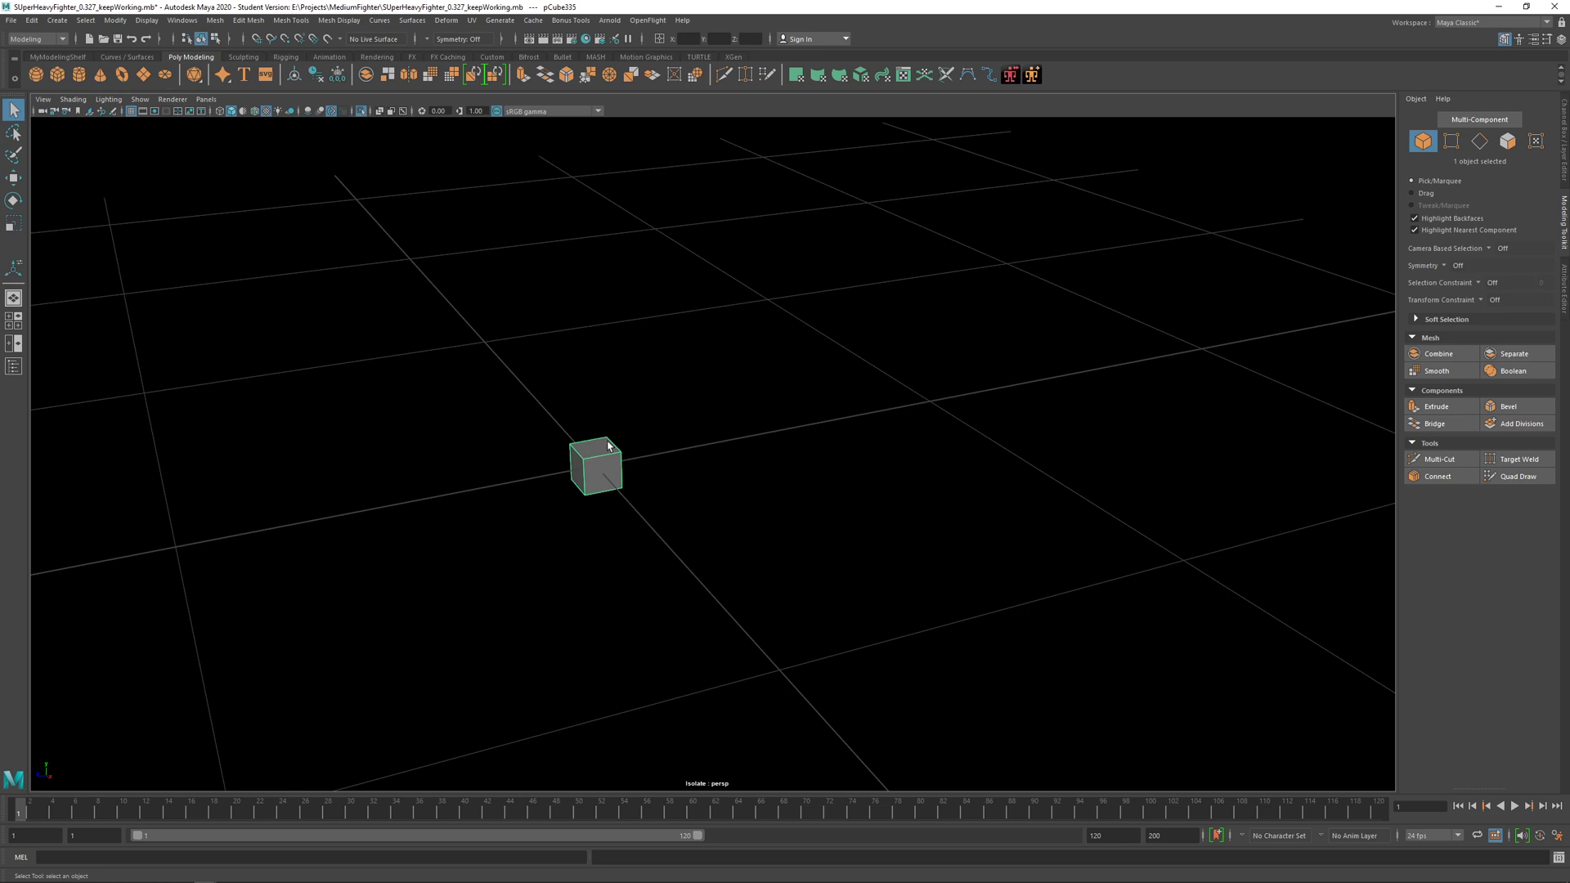
scroll(663, 489, "down", 8)
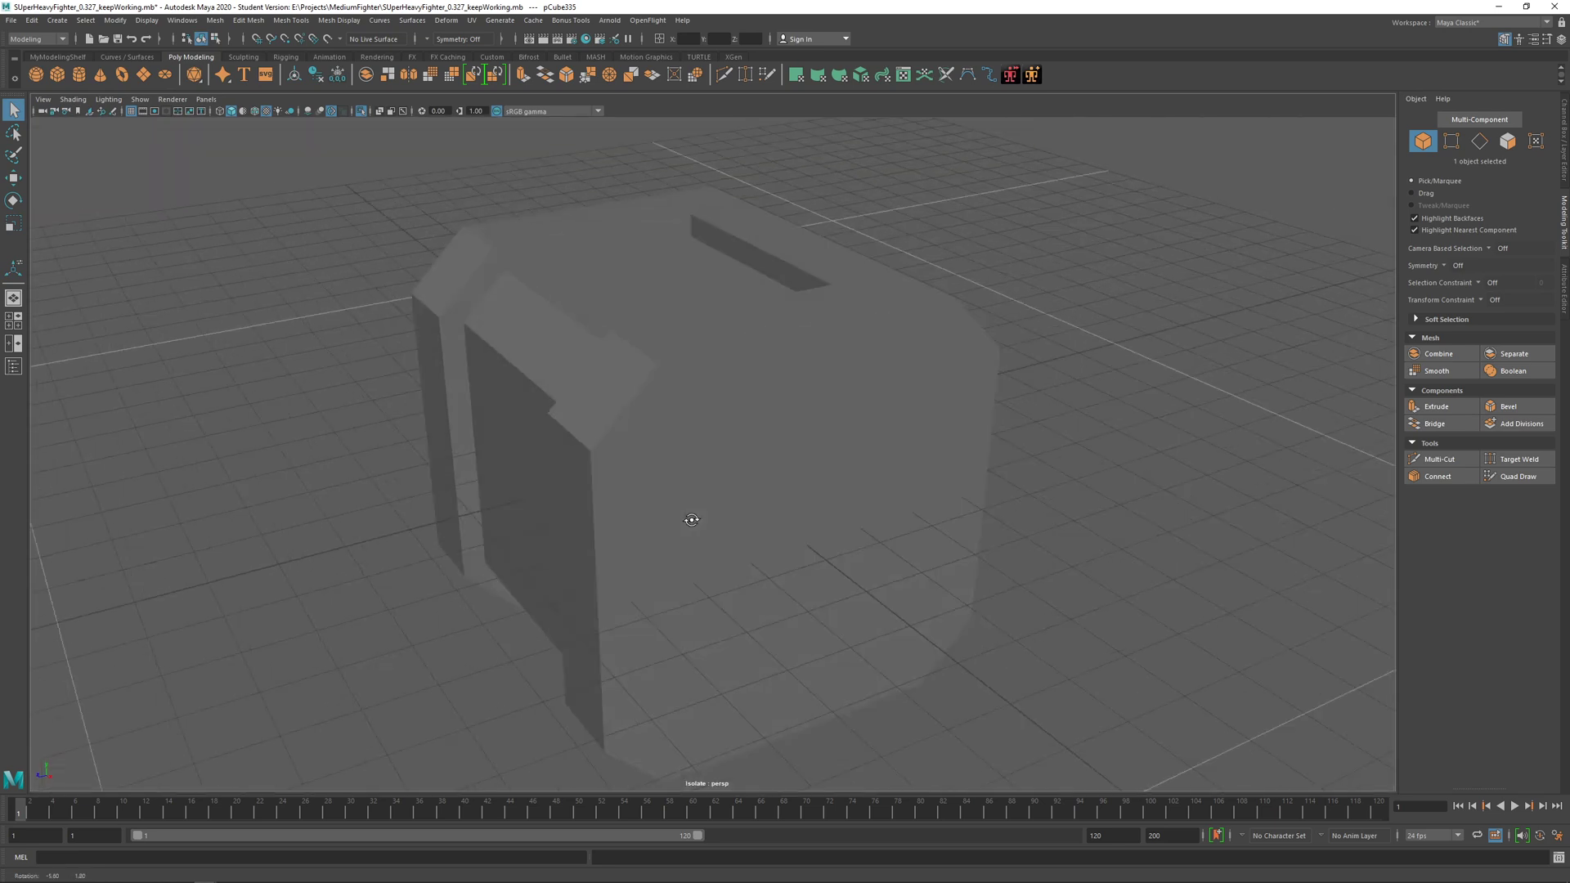
left_click_drag(713, 551, 638, 533, "alt")
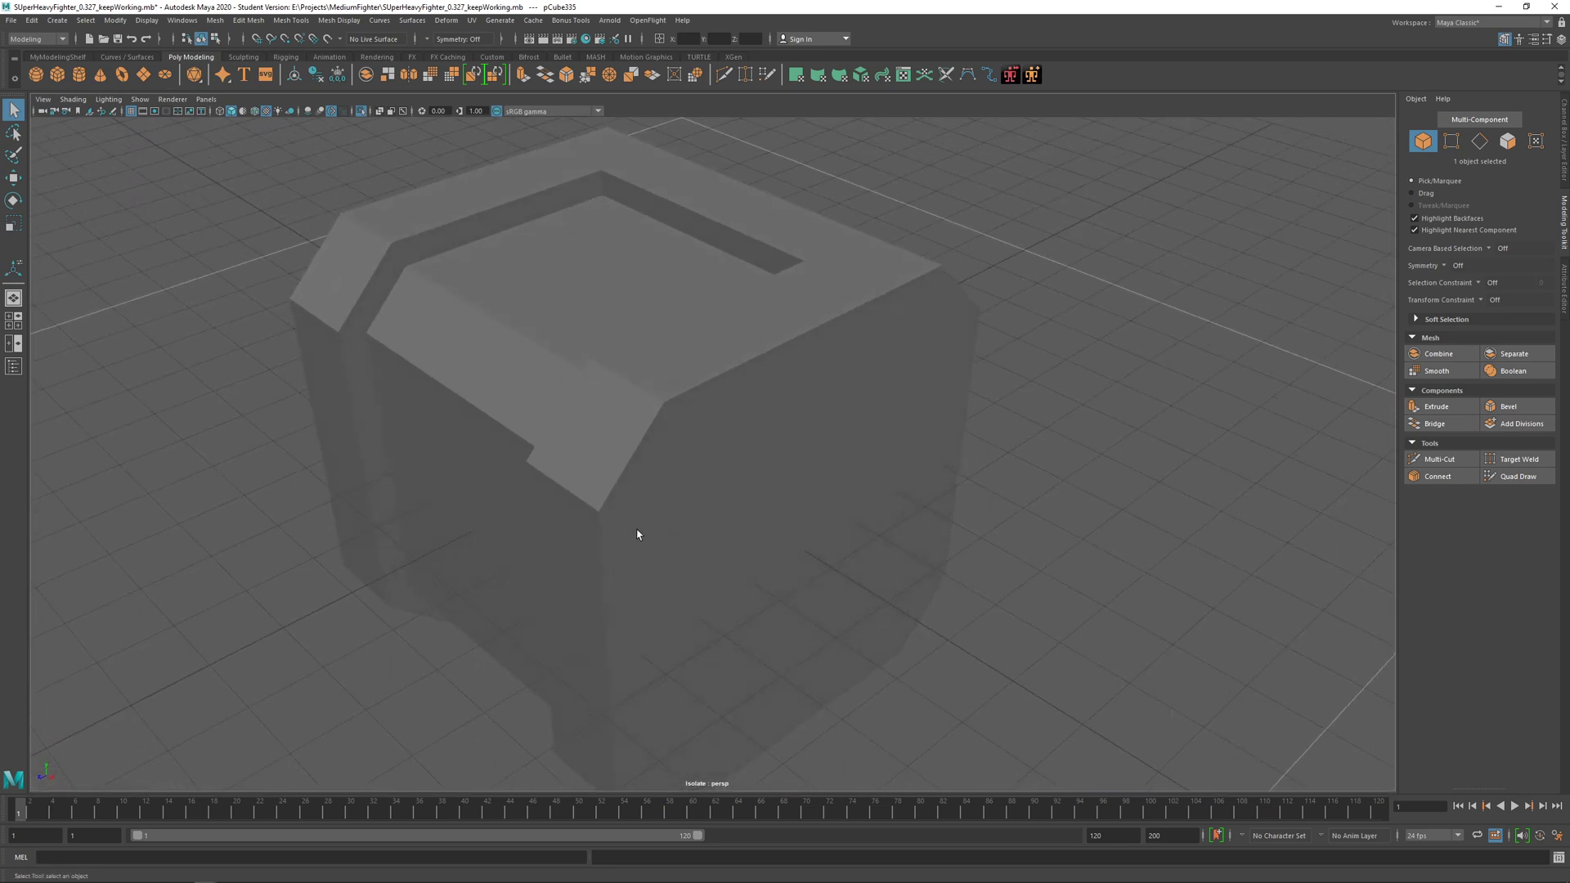
Step: Scale the new cube uniformly to about 7.64 and move it onto the box's upper end edge, at about X 34.36, Y 33.63
key("r")
left_click_drag(639, 450, 1009, 431)
key("w")
key("ctrl+z")
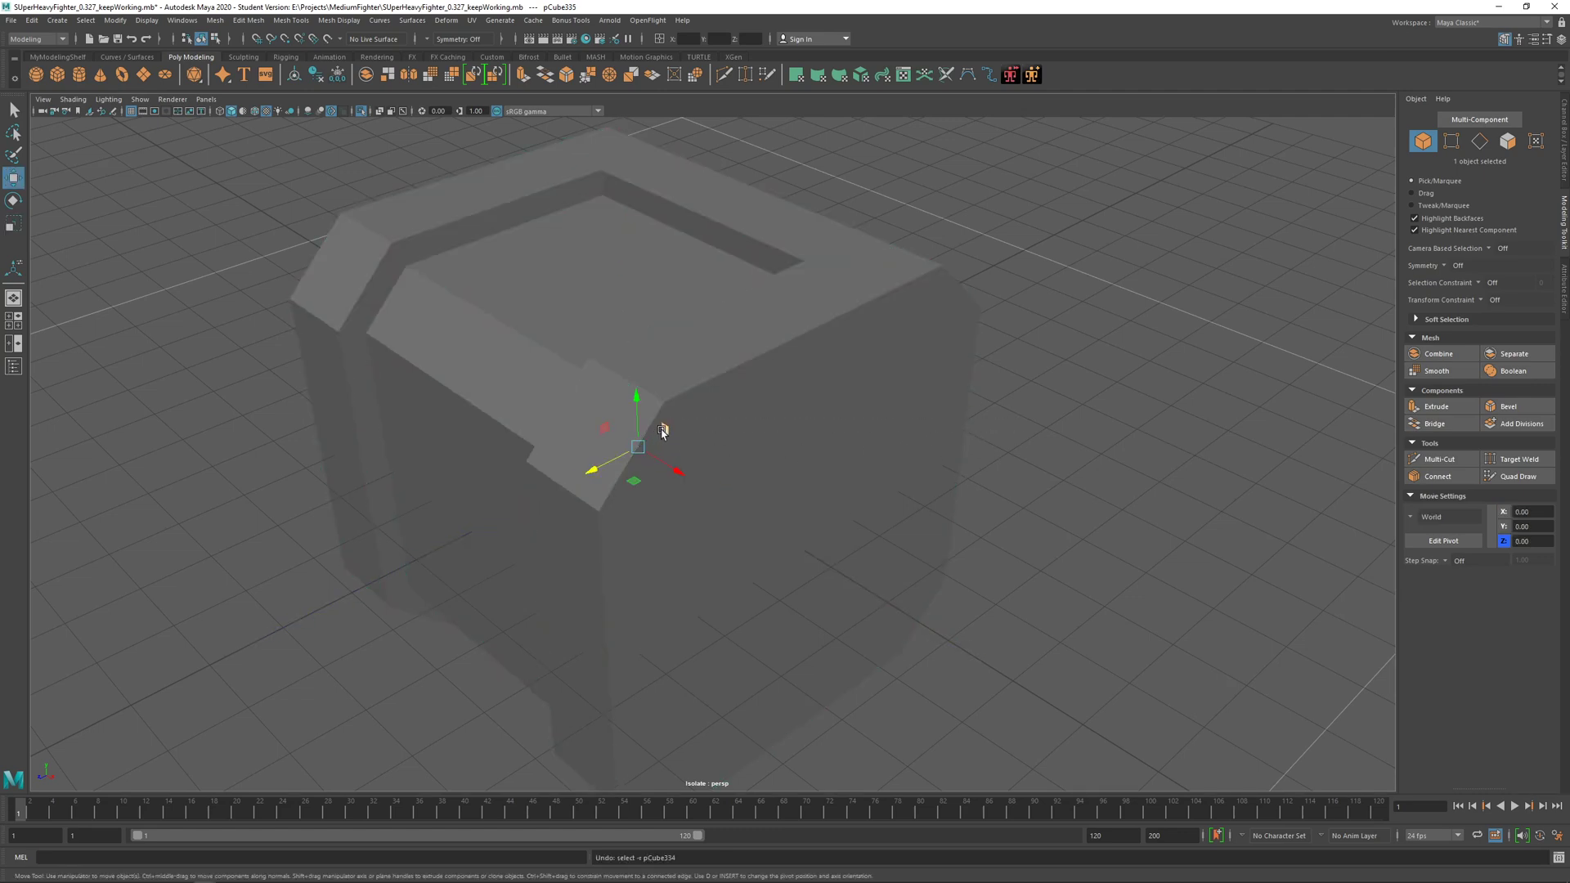
left_click_drag(663, 431, 736, 368)
scroll(613, 515, "up", 3)
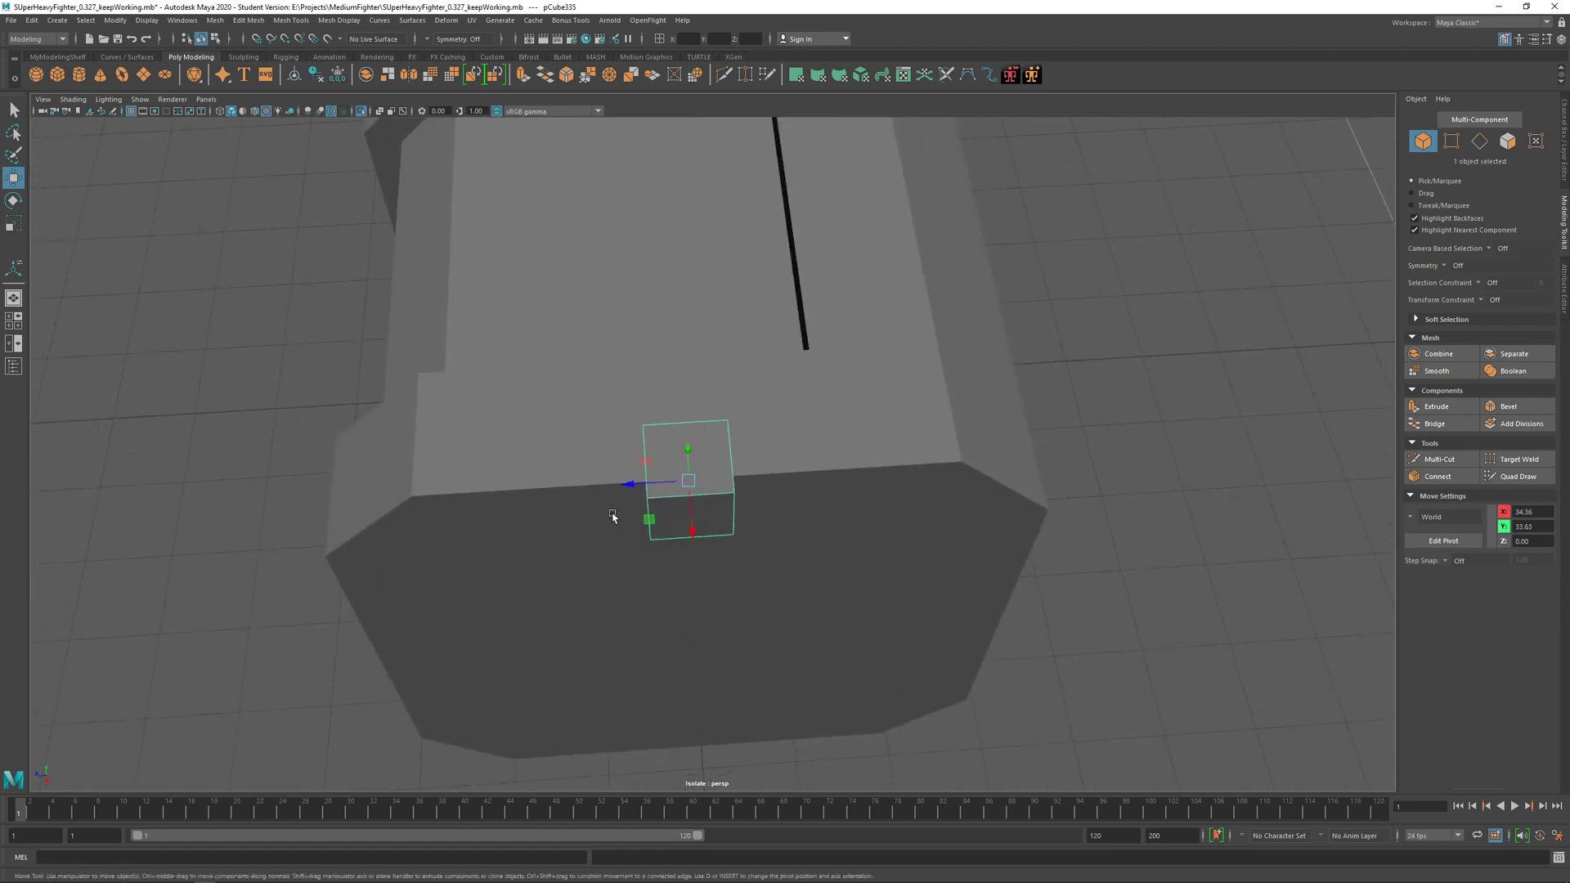
Step: Stretch the cube along Z to about 18.5 so it forms a wide block across the box's upper end edge
key("r")
key("w")
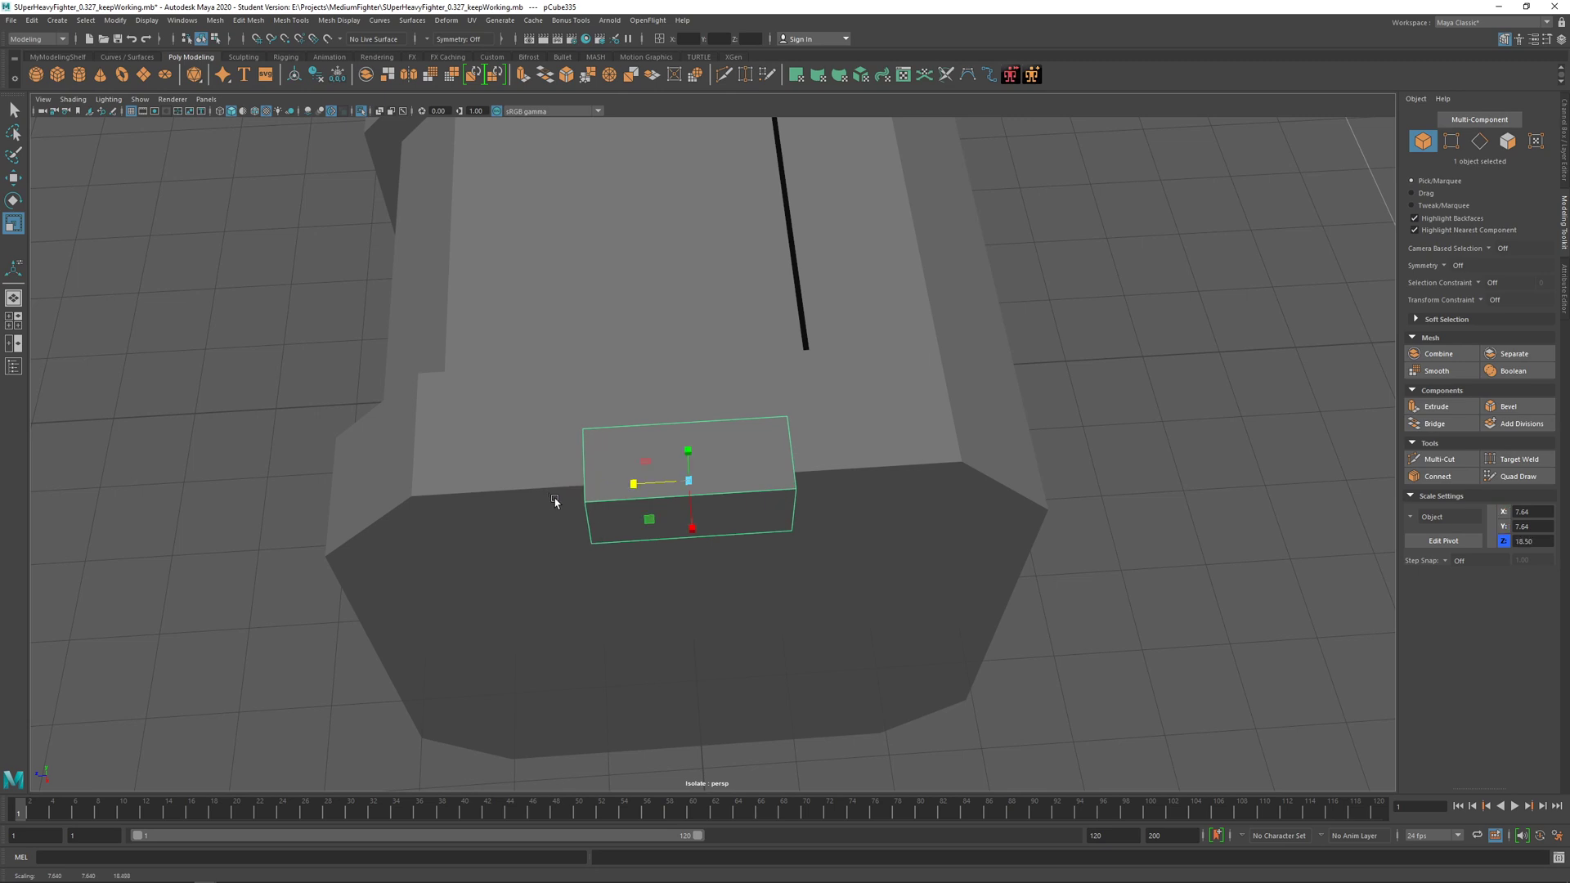
mouse_move(631, 483)
left_mouse_down()
mouse_move(606, 482)
mouse_move(630, 445)
mouse_move(737, 431)
mouse_move(690, 456)
mouse_move(785, 403)
mouse_move(711, 421)
mouse_move(704, 505)
mouse_move(750, 393)
mouse_move(797, 462)
mouse_move(915, 526)
mouse_move(743, 523)
mouse_move(770, 516)
left_mouse_up()
left_click(664, 448)
key("4")
key("5")
left_click(769, 517)
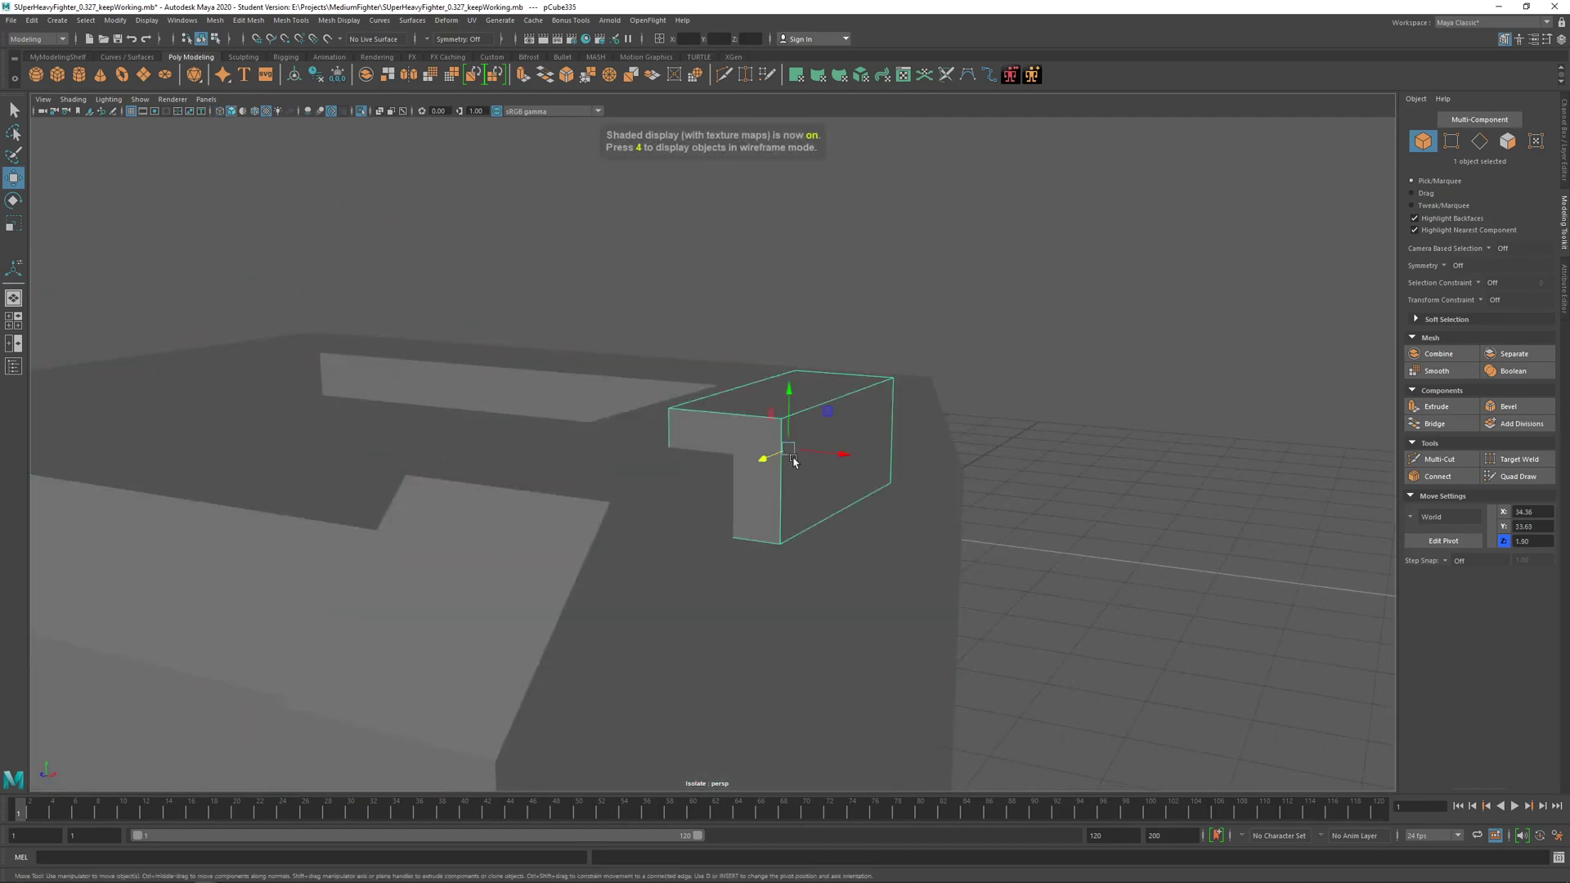
Step: Check the block's overlap in wireframe and shift it slightly into the box to about X 33.58
key("4")
mouse_move(794, 462)
left_mouse_down("alt")
mouse_move(933, 428)
mouse_move(842, 458)
mouse_move(768, 512)
mouse_move(600, 547)
mouse_move(634, 545)
left_mouse_up("alt")
scroll(790, 492, "down", 2)
key("5")
middle_click_drag(573, 549, 635, 532, "alt")
scroll(636, 532, "up", 2)
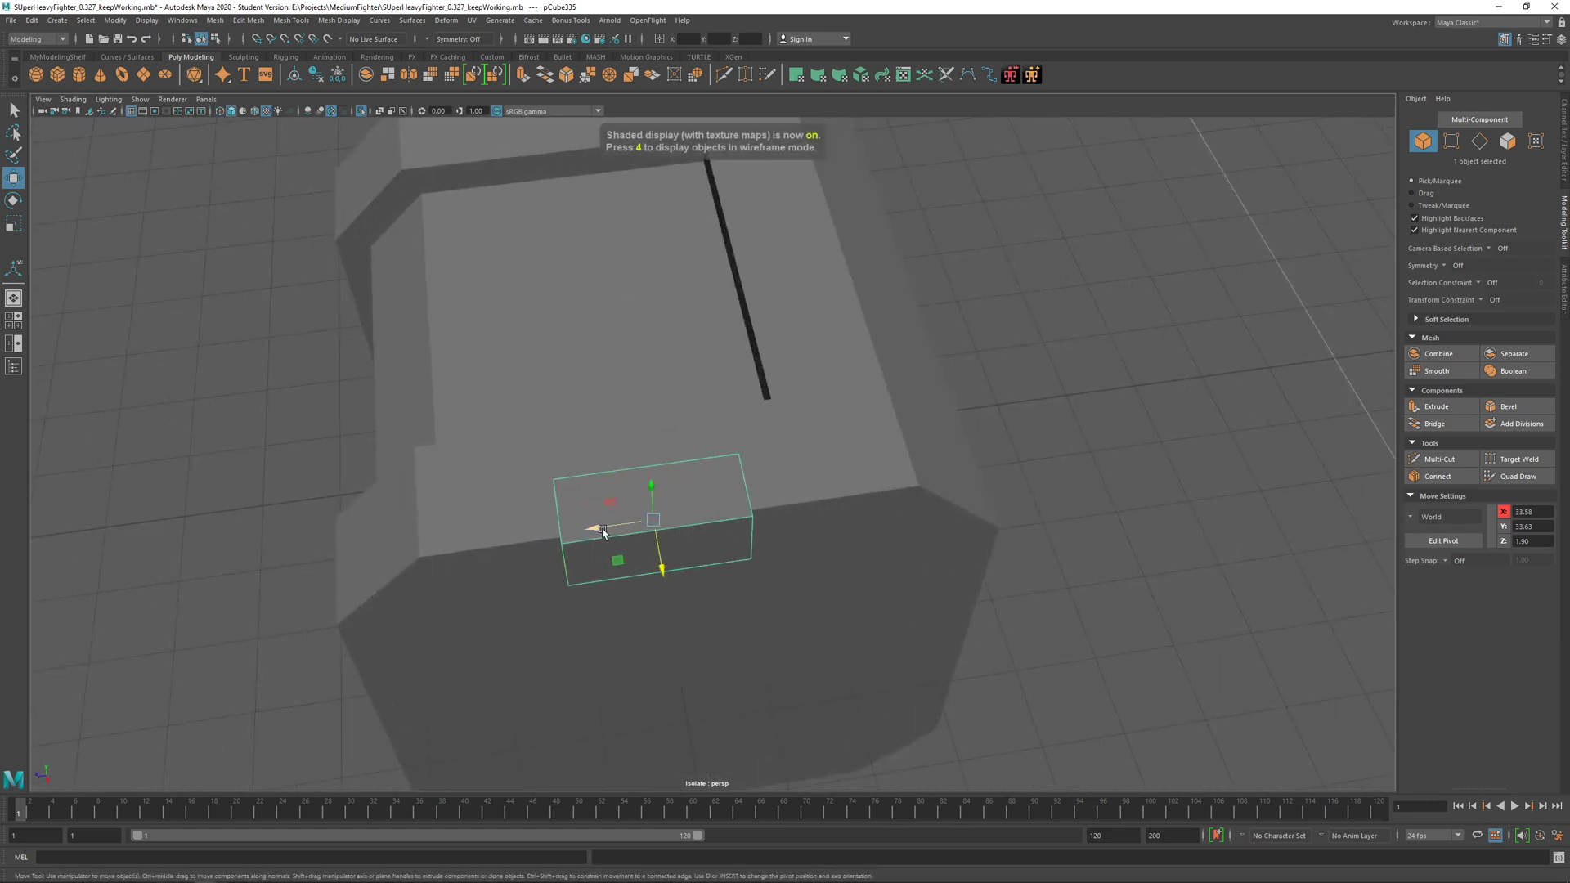
Step: Centre the block along the box's end edge by setting its absolute Z position to 0
mouse_move(603, 532)
left_mouse_down("alt")
mouse_move(719, 550)
mouse_move(701, 573)
left_mouse_up("alt")
left_click_drag(581, 536, 730, 567, "alt")
middle_click_drag(730, 568, 742, 539, "alt")
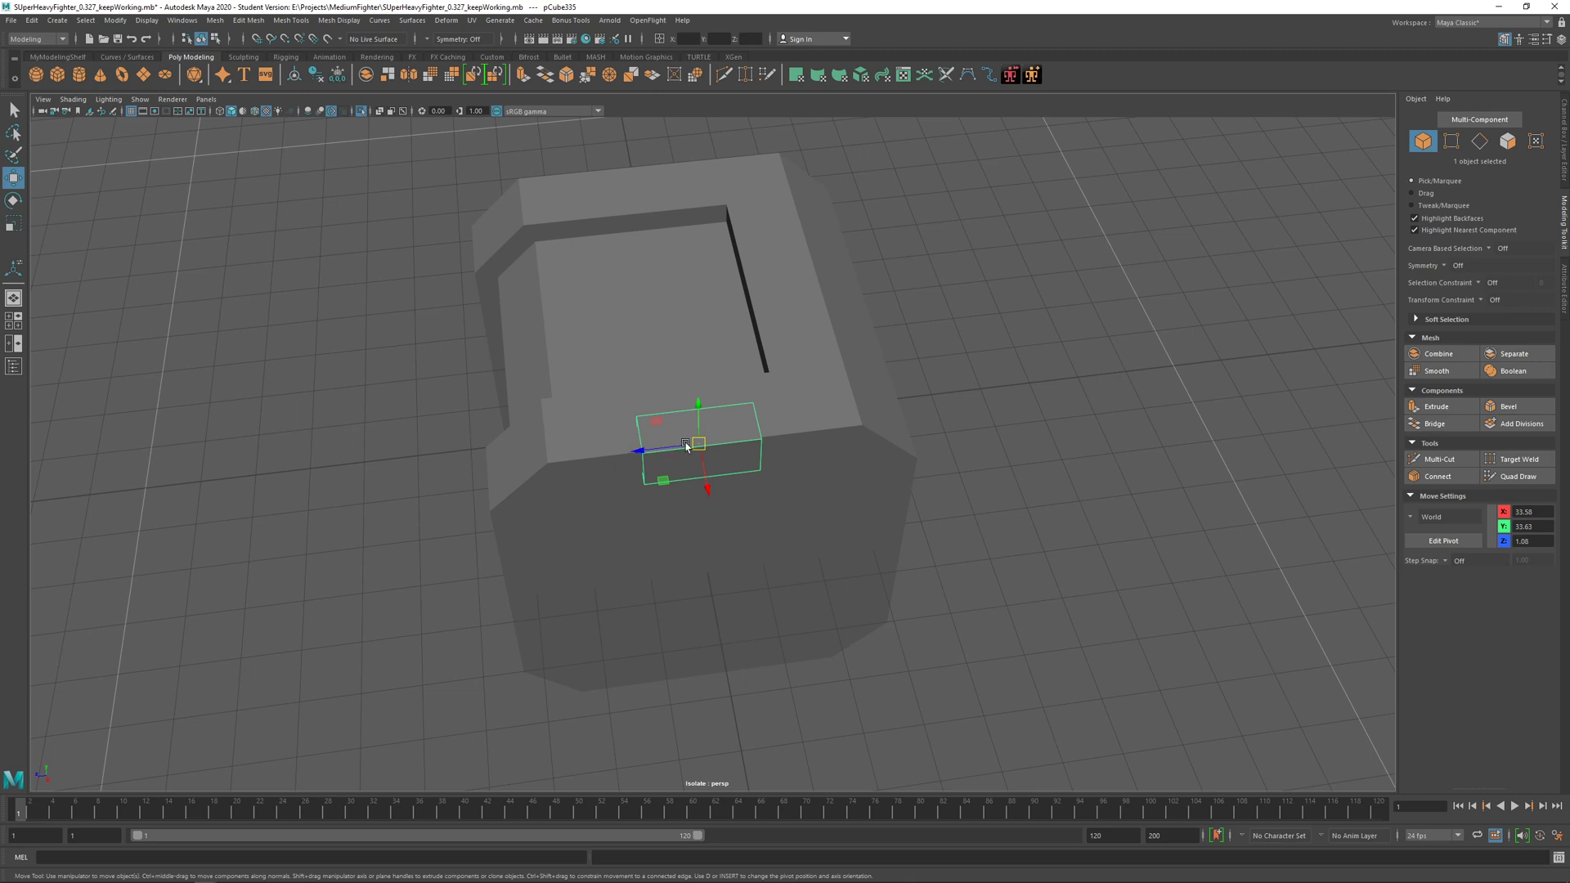
mouse_move(658, 451)
left_mouse_down()
mouse_move(584, 454)
mouse_move(636, 452)
left_mouse_up()
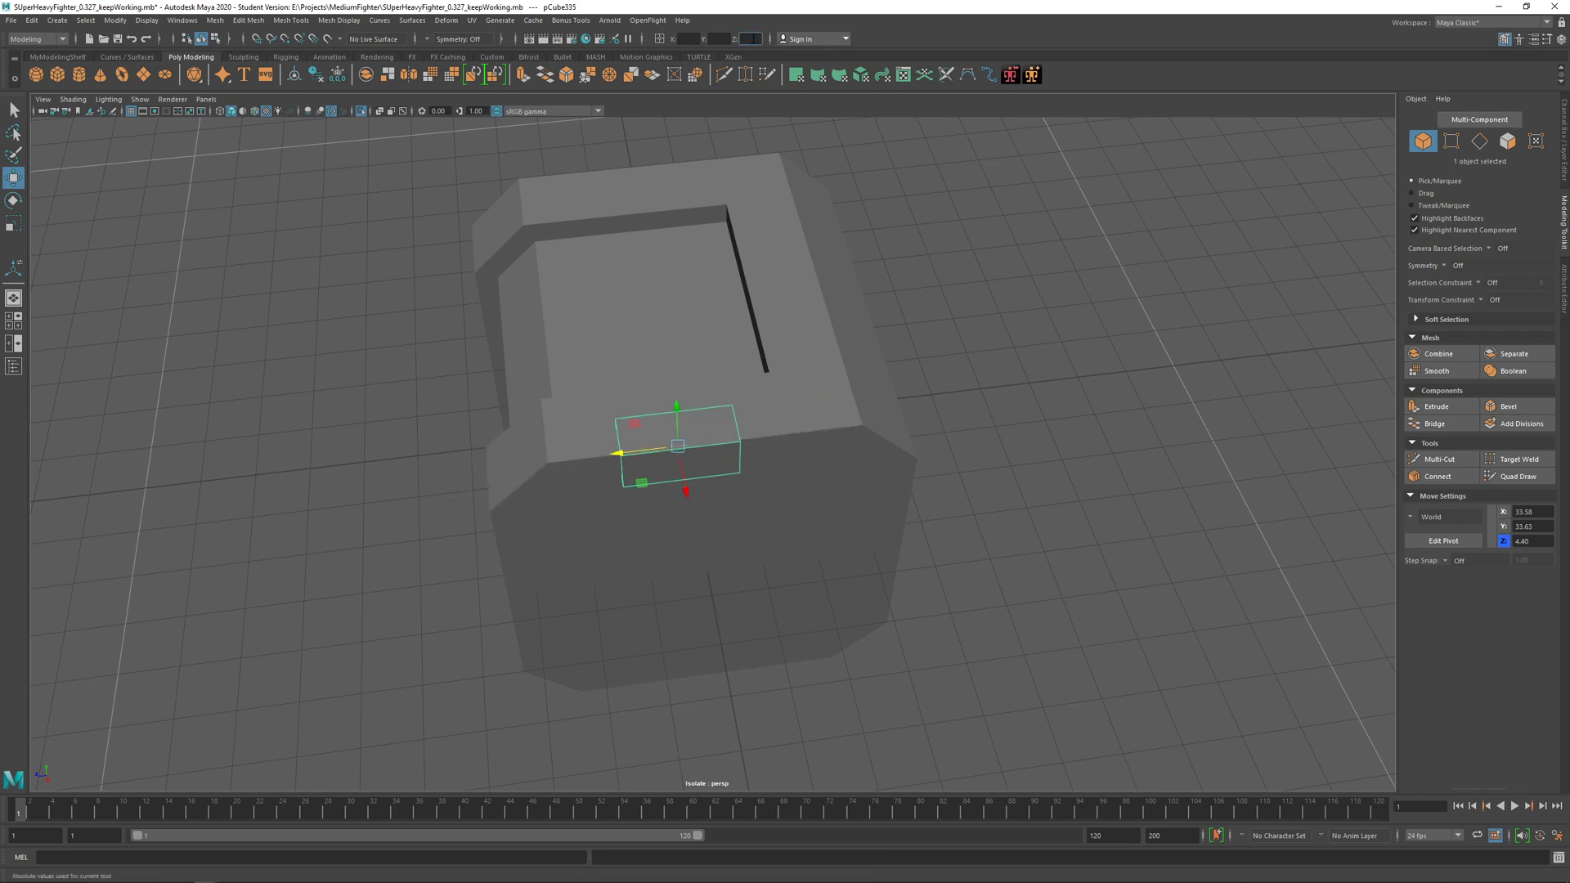
type("0")
key("Return")
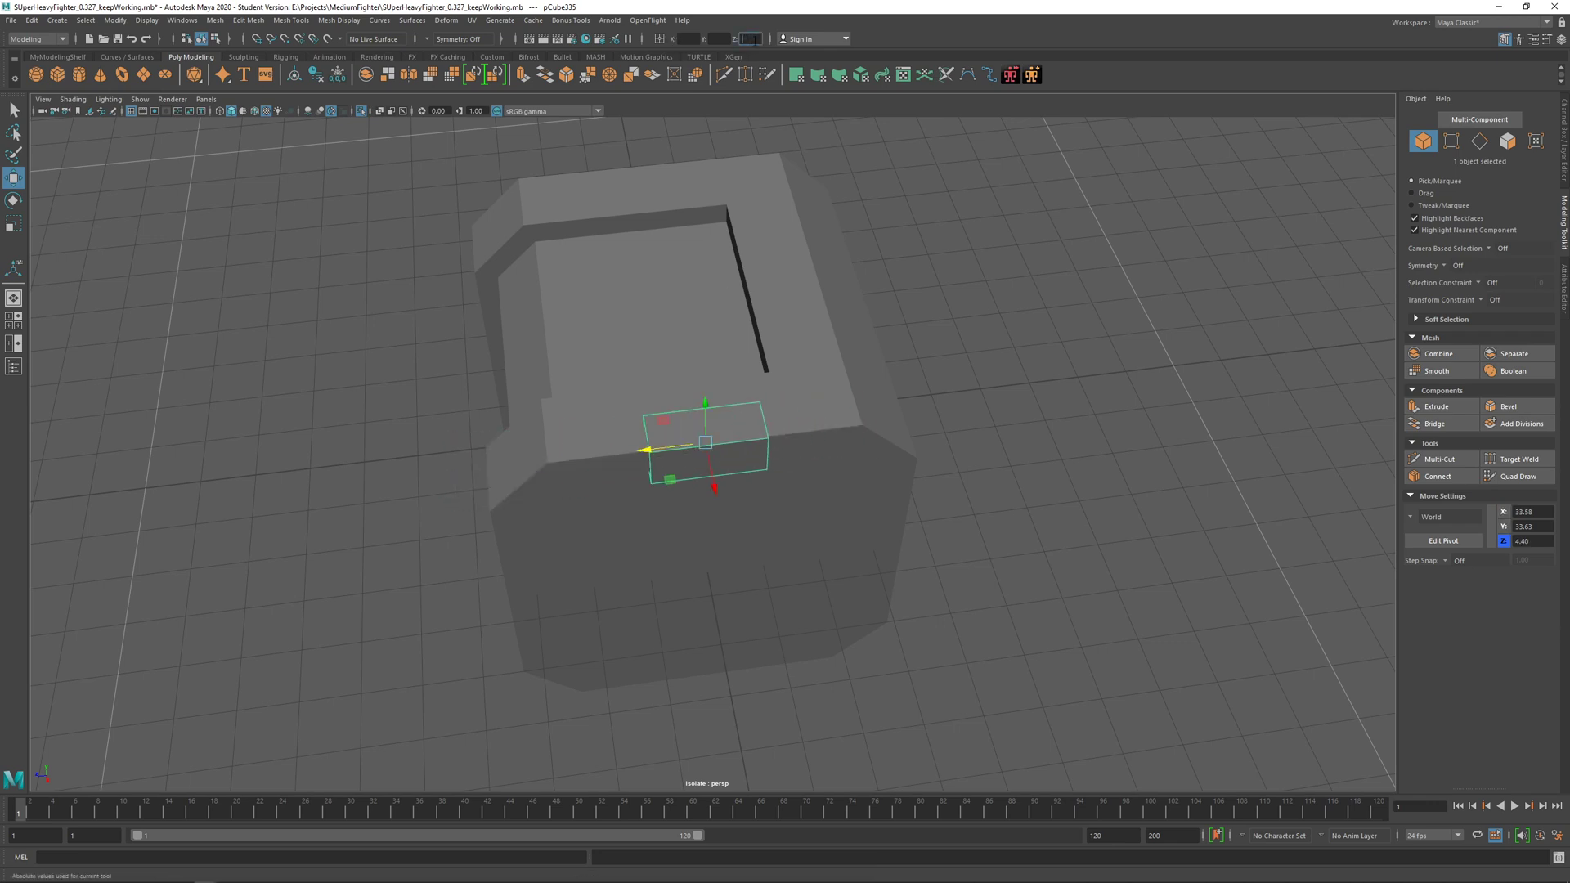
Step: Lower the block slightly to about Y 33.19 and check its overlap with the box's end edge
left_click_drag(519, 589, 700, 405, "alt")
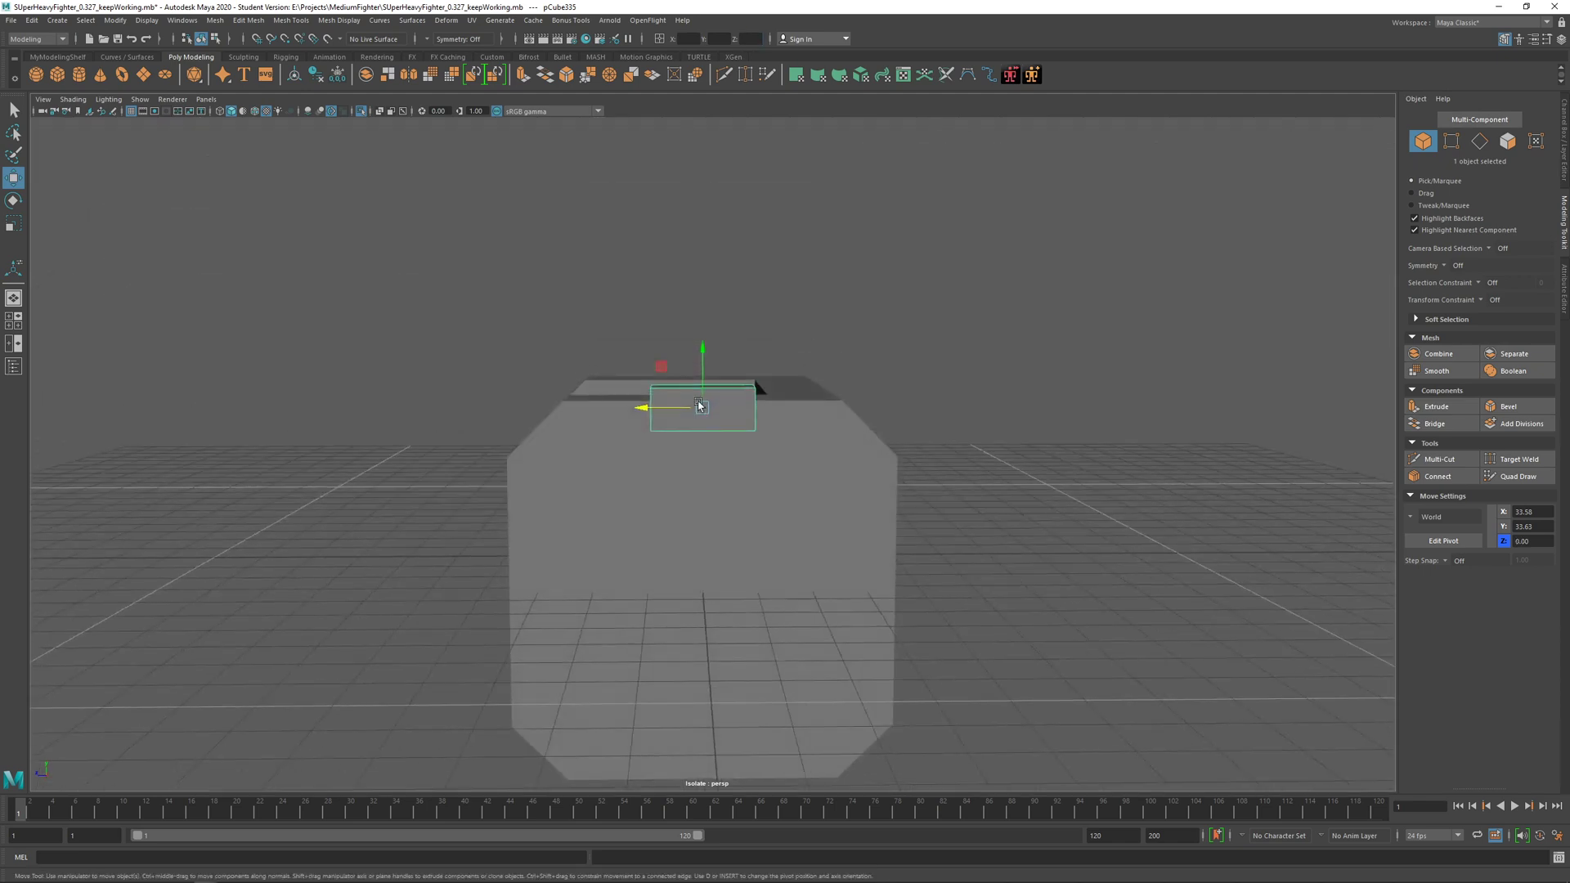
mouse_move(702, 346)
left_mouse_down()
mouse_move(700, 536)
mouse_move(708, 349)
left_mouse_up()
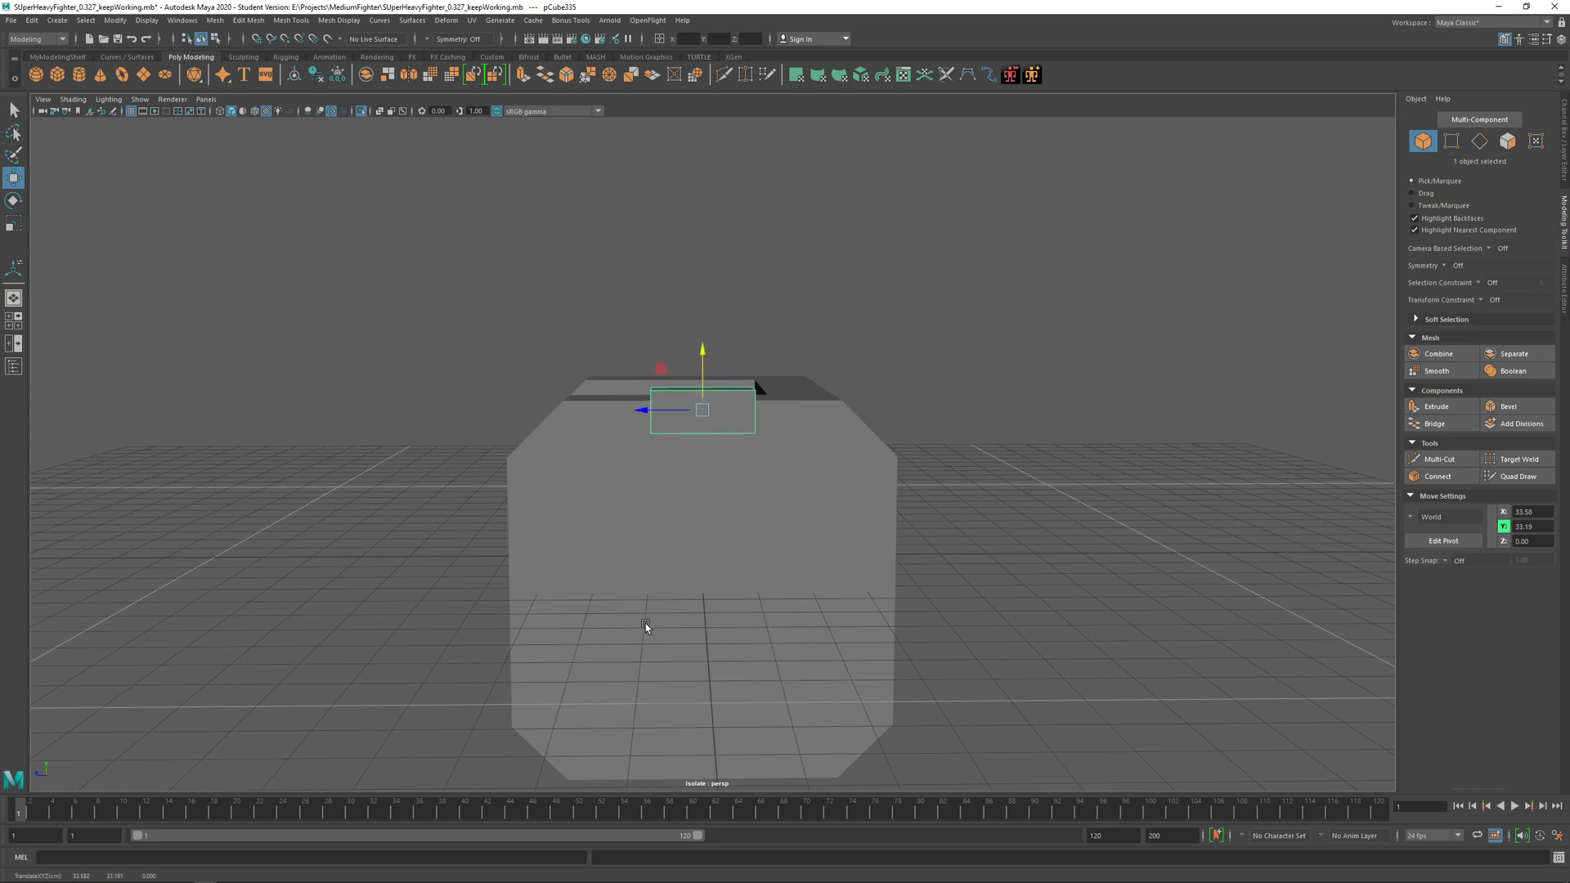
left_click_drag(645, 623, 761, 624, "alt")
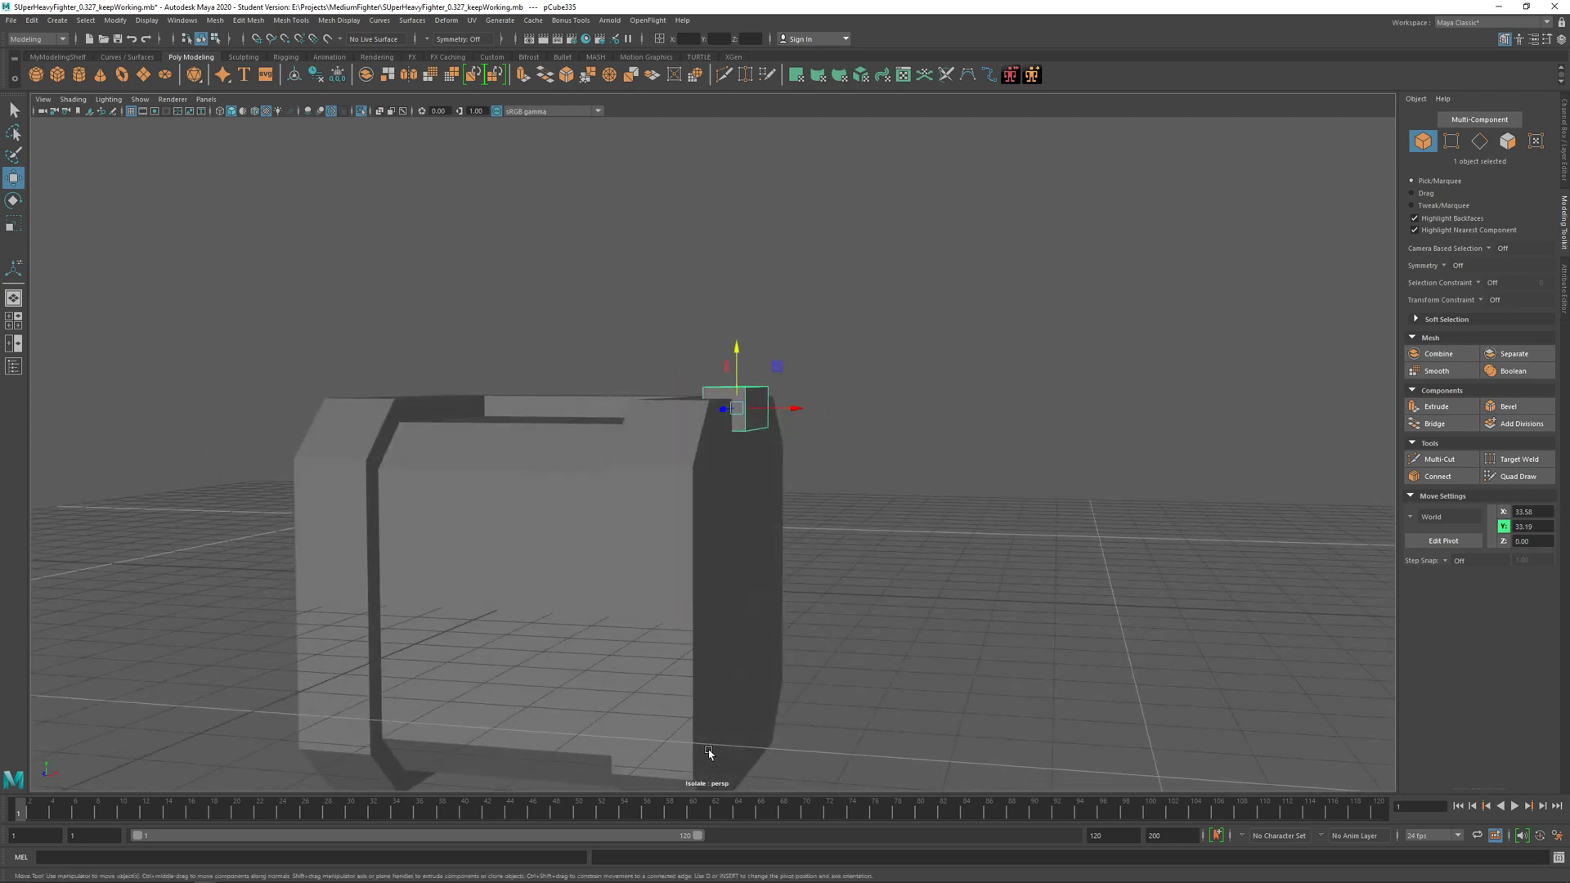
left_click_drag(788, 728, 196, 607, "alt")
left_click_drag(830, 741, 620, 681, "alt")
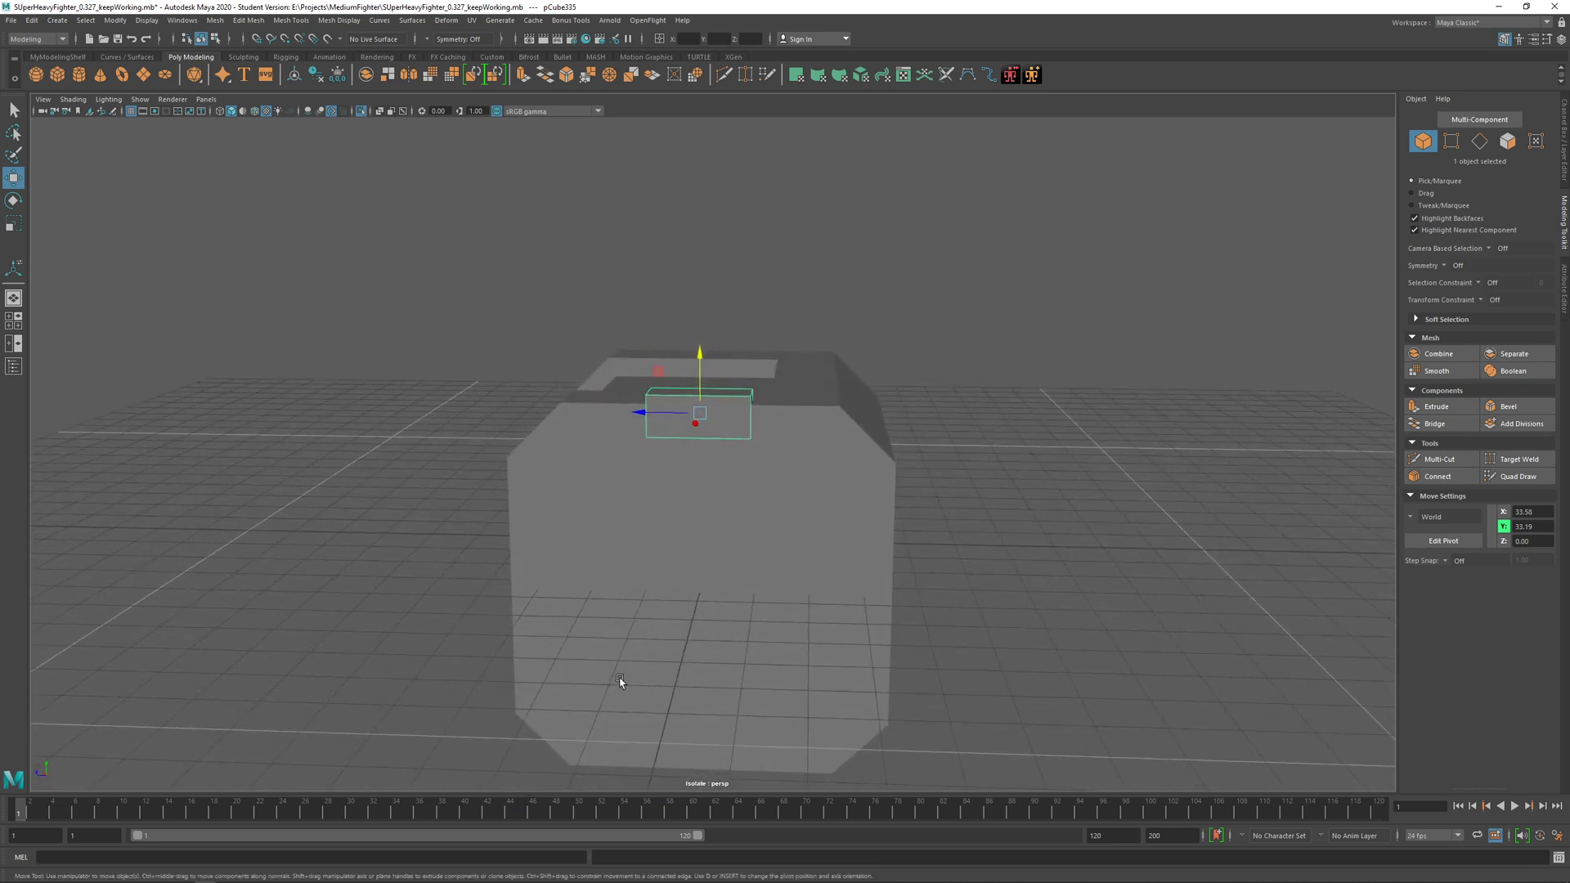
Step: Slide the block far away along Z and back, and recentre it at an absolute Z position of 0
left_click_drag(650, 413, 1315, 486)
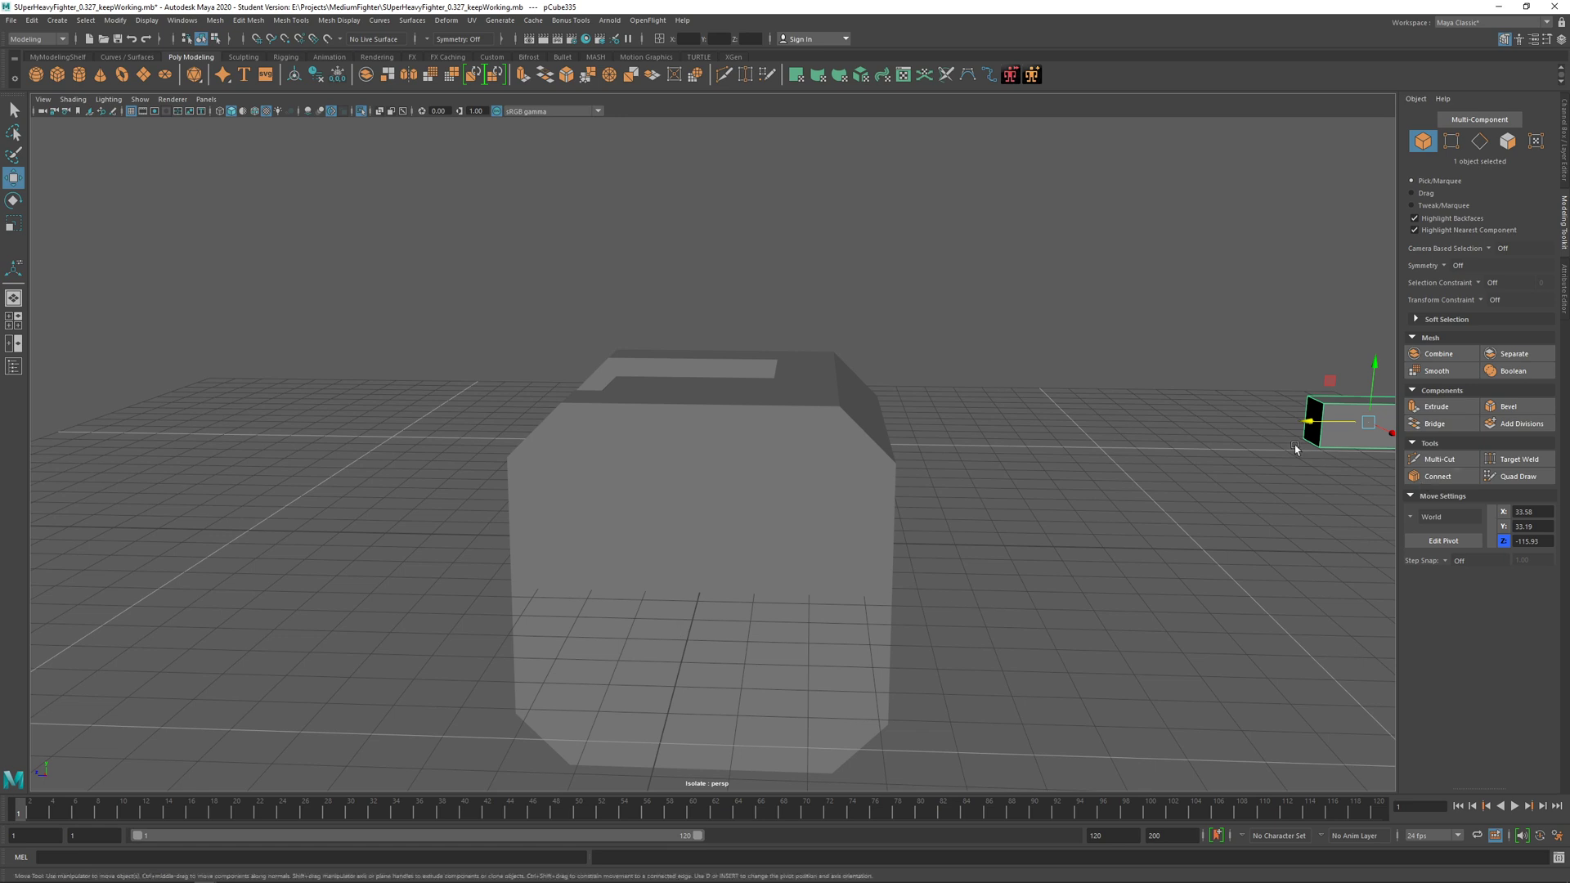
left_click_drag(1303, 424, 675, 442)
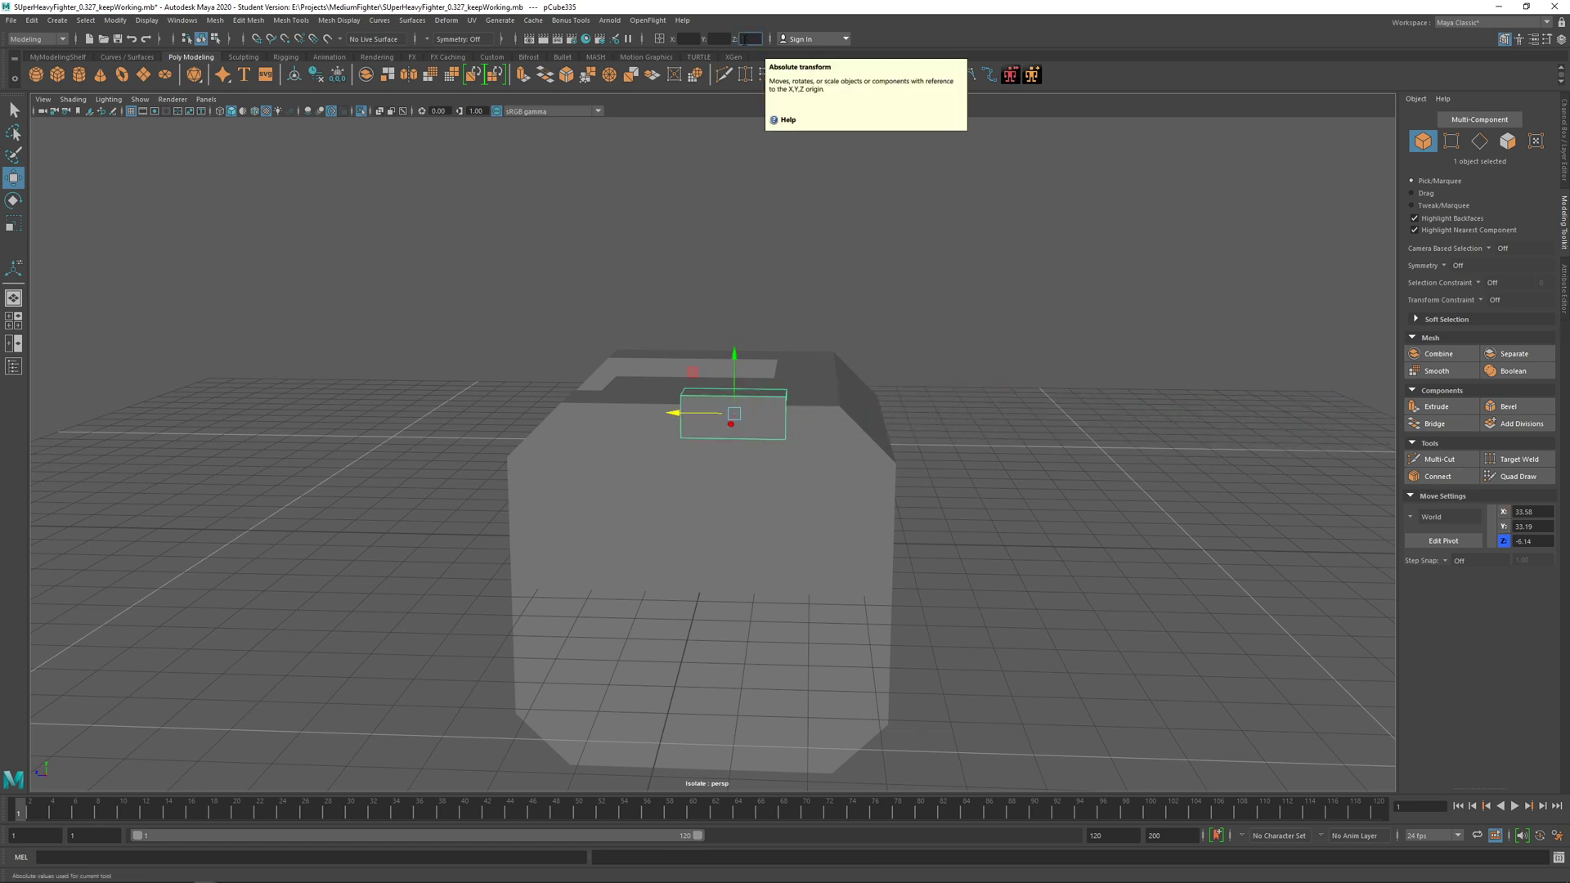
key("Return")
Step: Select the recessed box first and add the small block to the selection
middle_click_drag(769, 673, 824, 680, "alt")
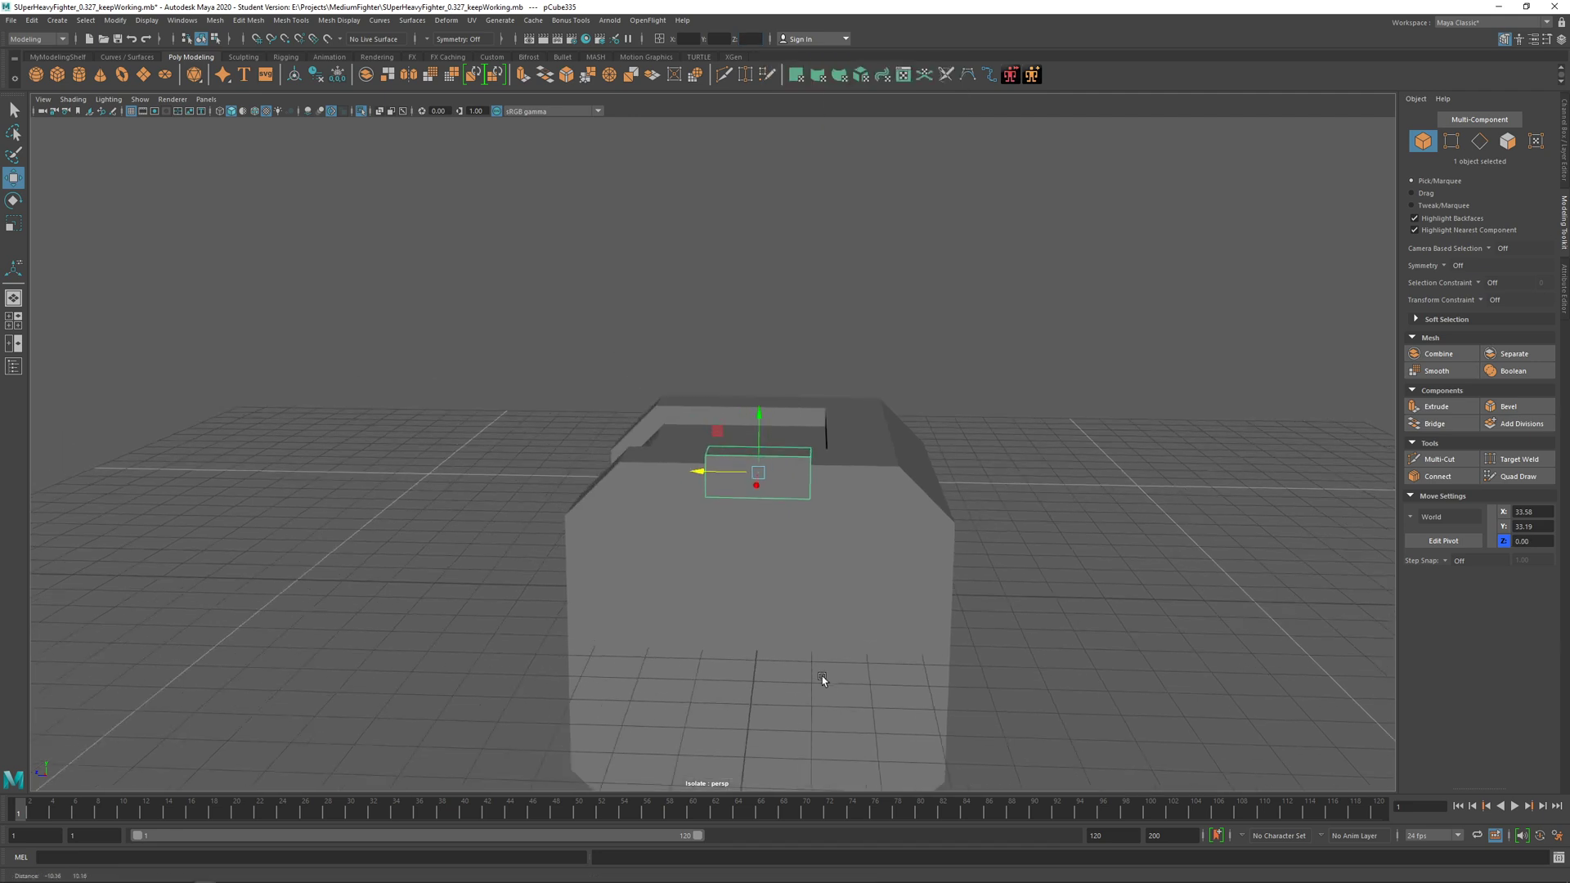
left_click_drag(824, 680, 836, 582, "alt")
left_click_drag(741, 556, 777, 578, "alt")
left_click(617, 494)
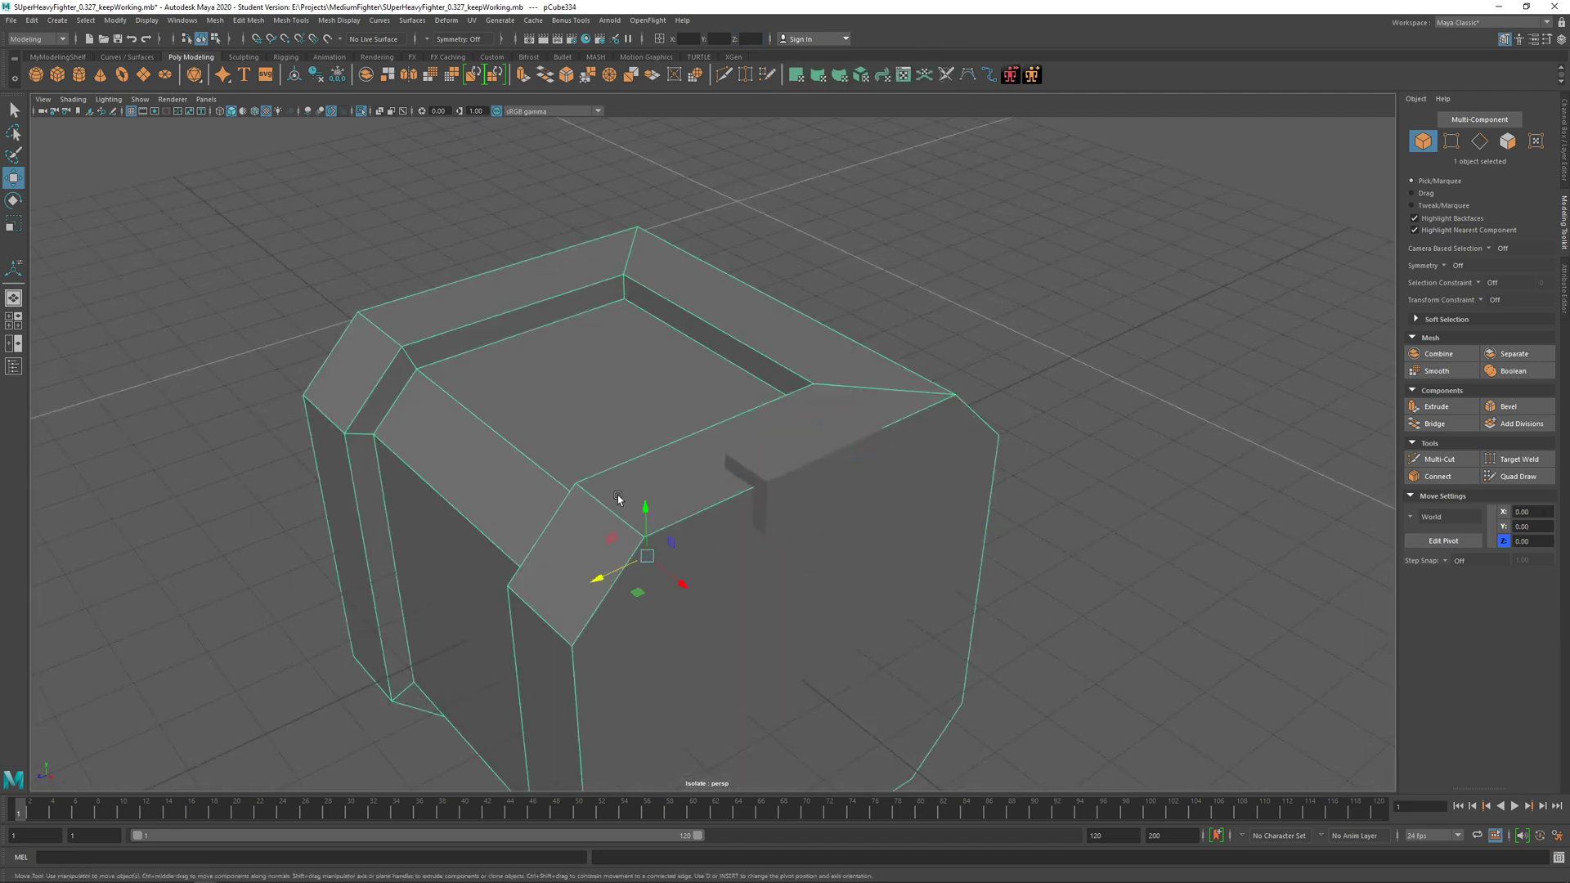
right_click_drag(617, 494, 736, 462, "alt")
left_click_drag(768, 442, 752, 451, "alt")
left_click(802, 450, "shift")
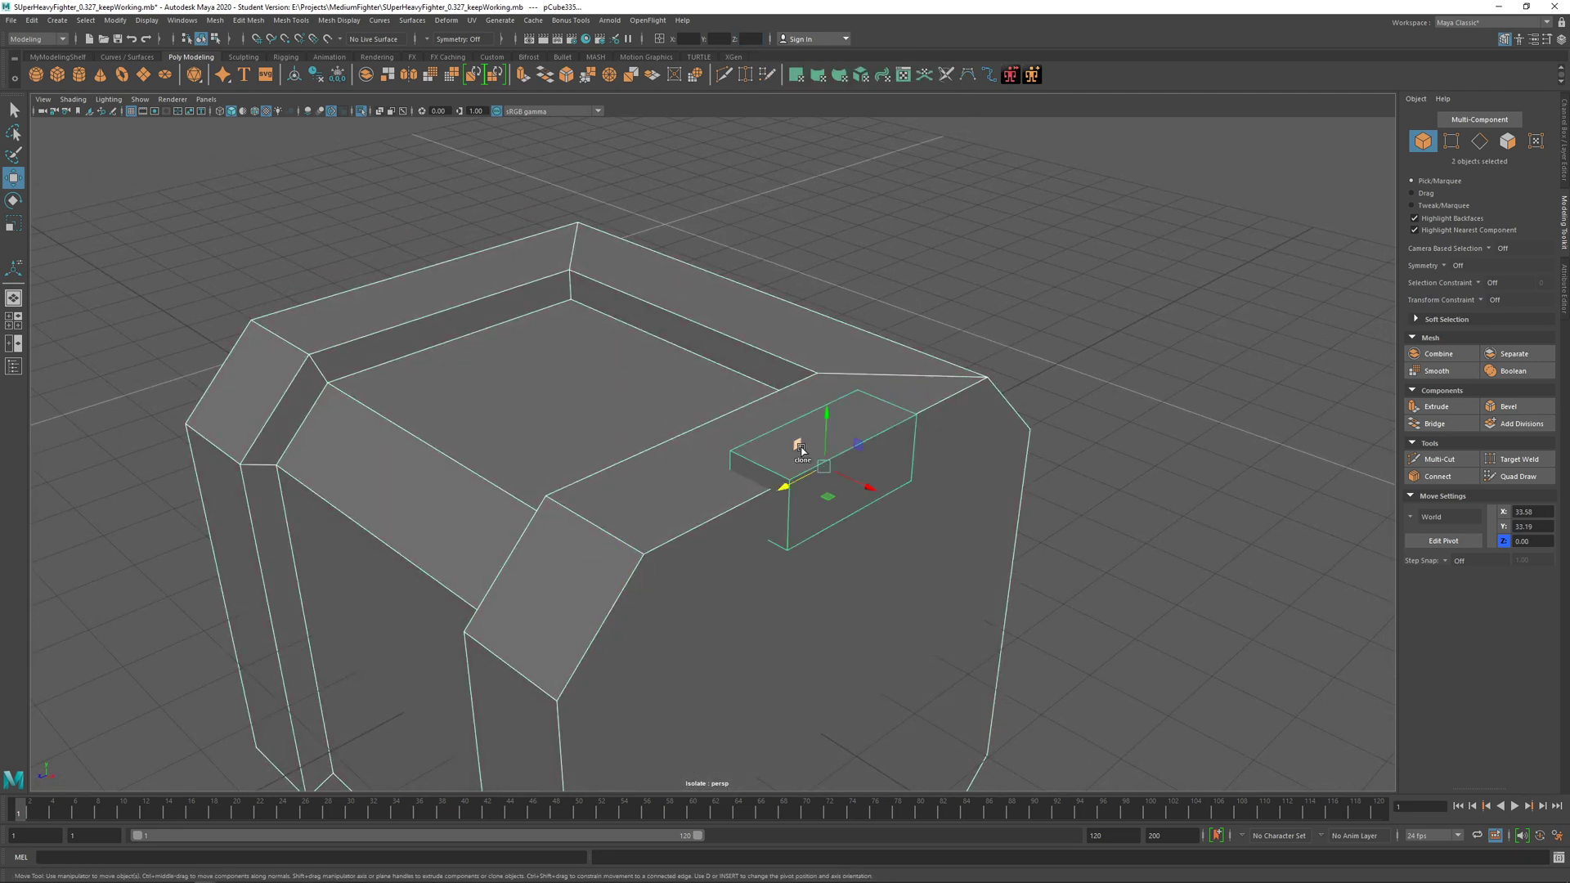
left_click(653, 449)
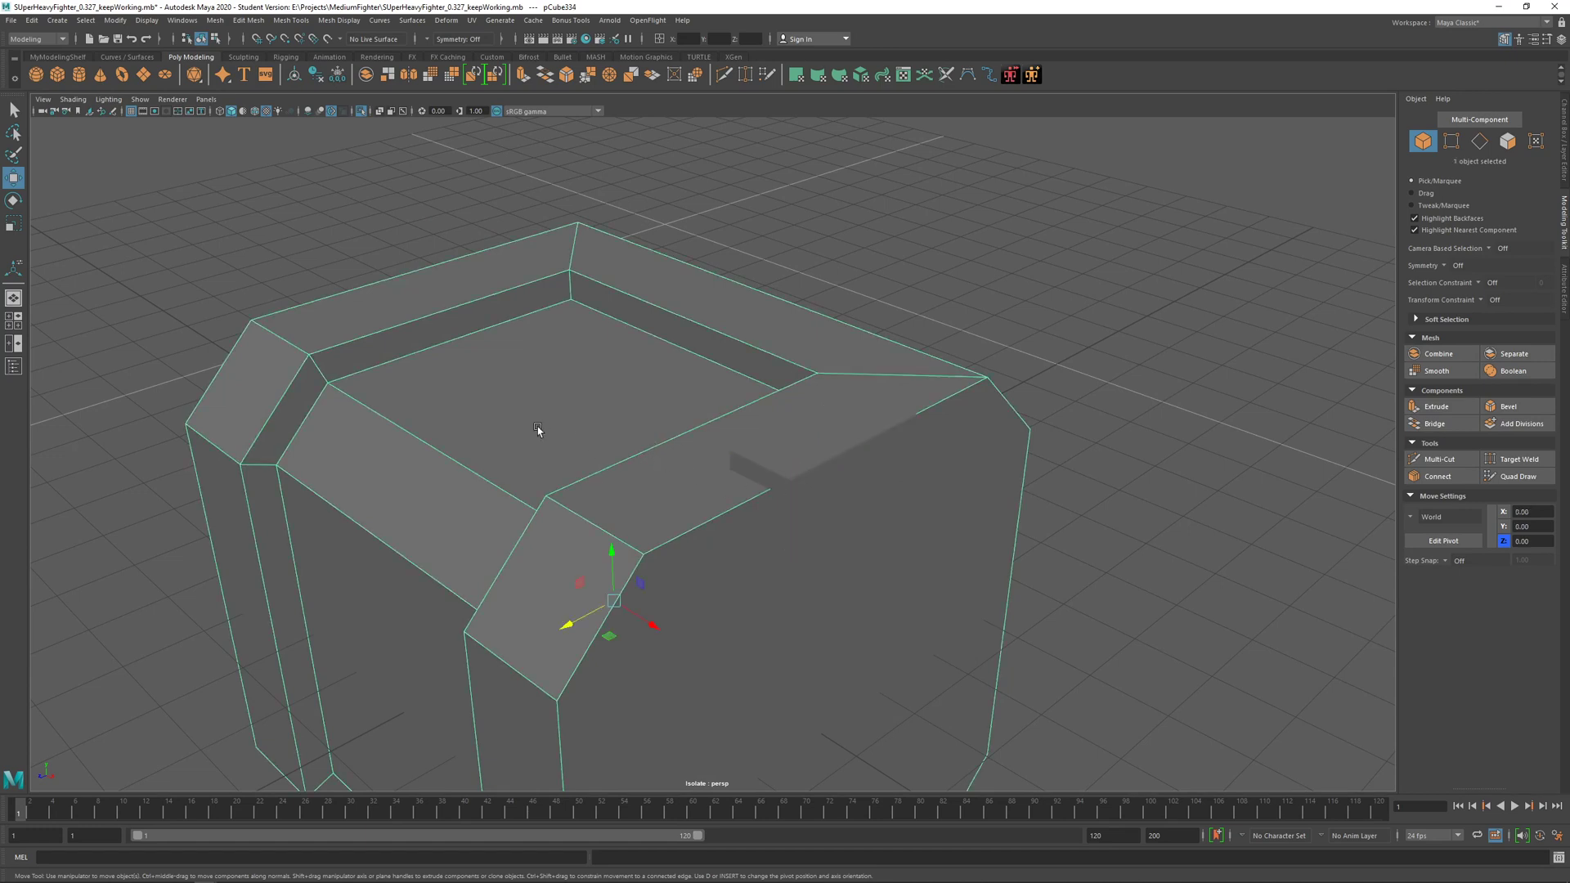
left_click_drag(532, 424, 544, 381, "alt")
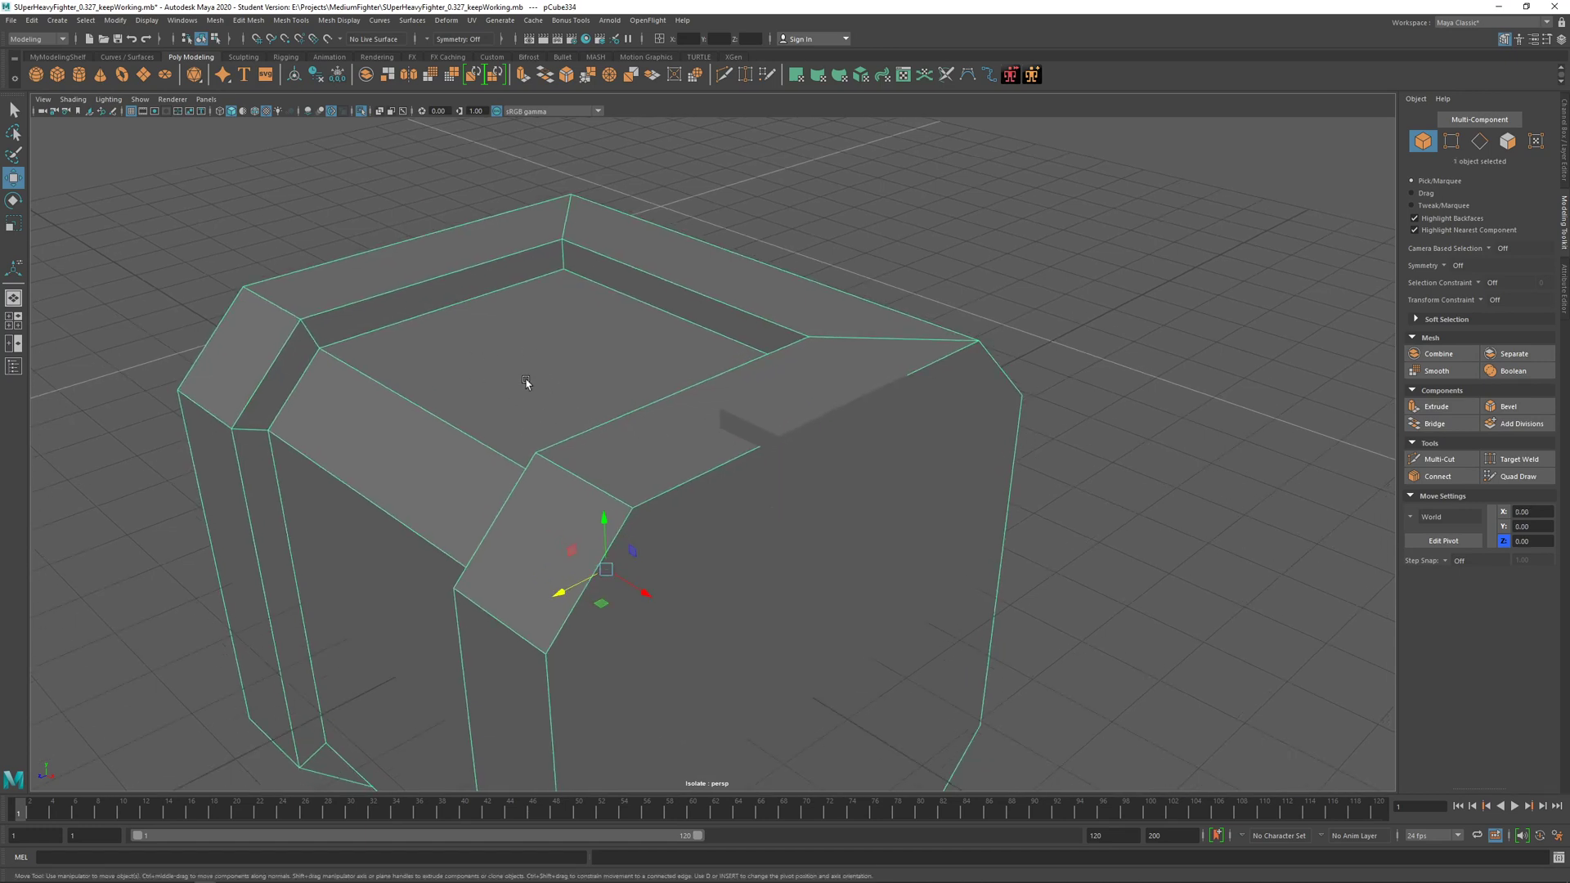
left_click(836, 419, "shift")
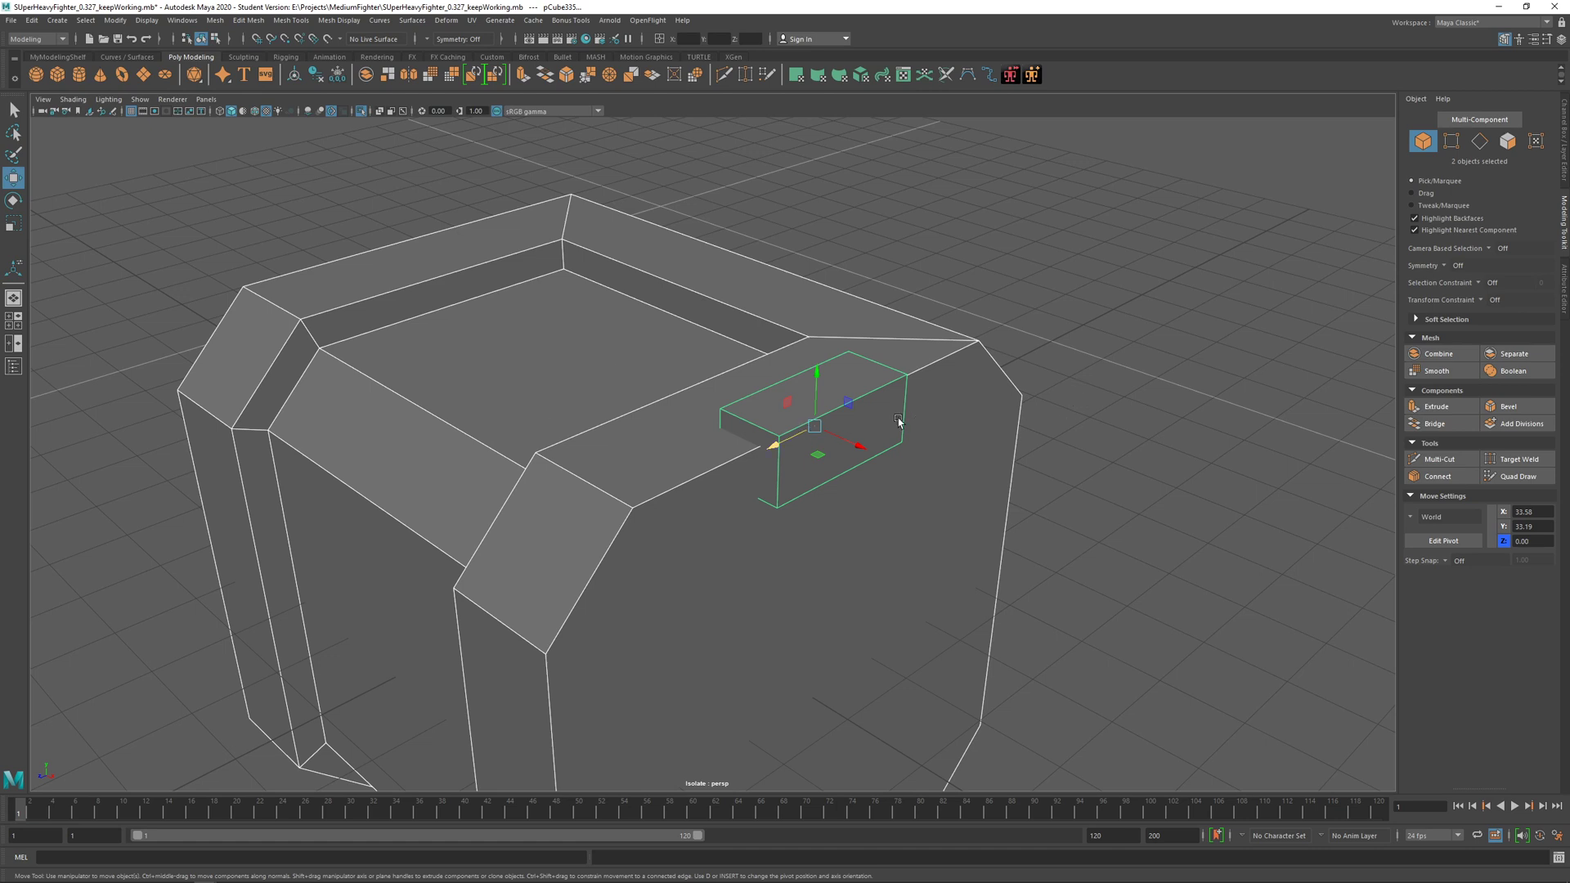
Step: Apply a Boolean to the box and block with the operation set to difference, cutting a notch into the upper end edge
right_click(1053, 236, "shift")
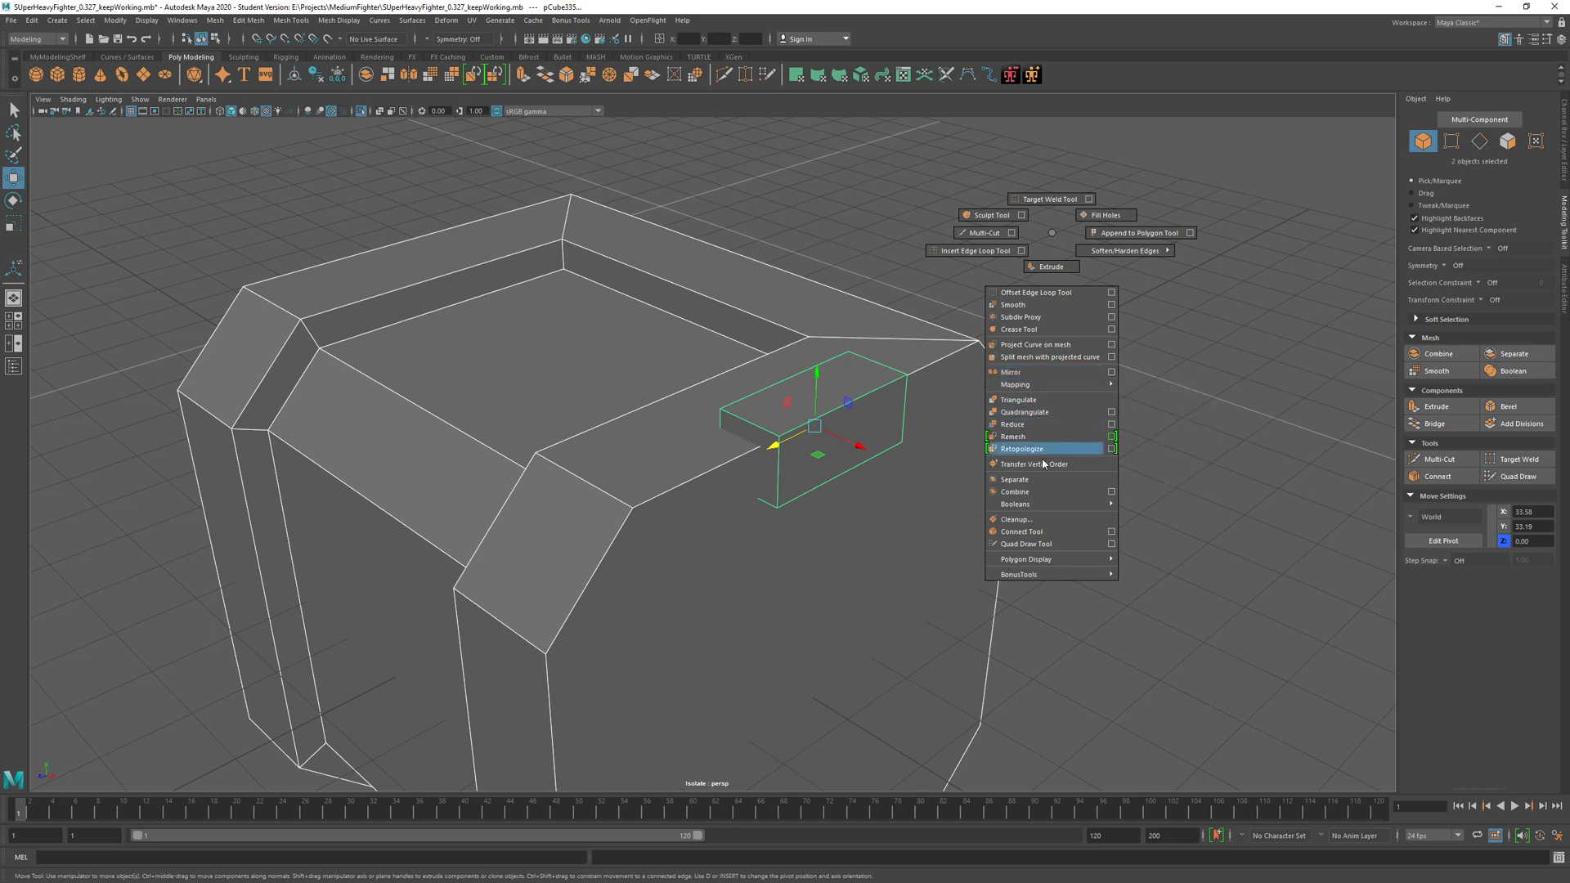
mouse_move(1047, 579)
mouse_move(1038, 506)
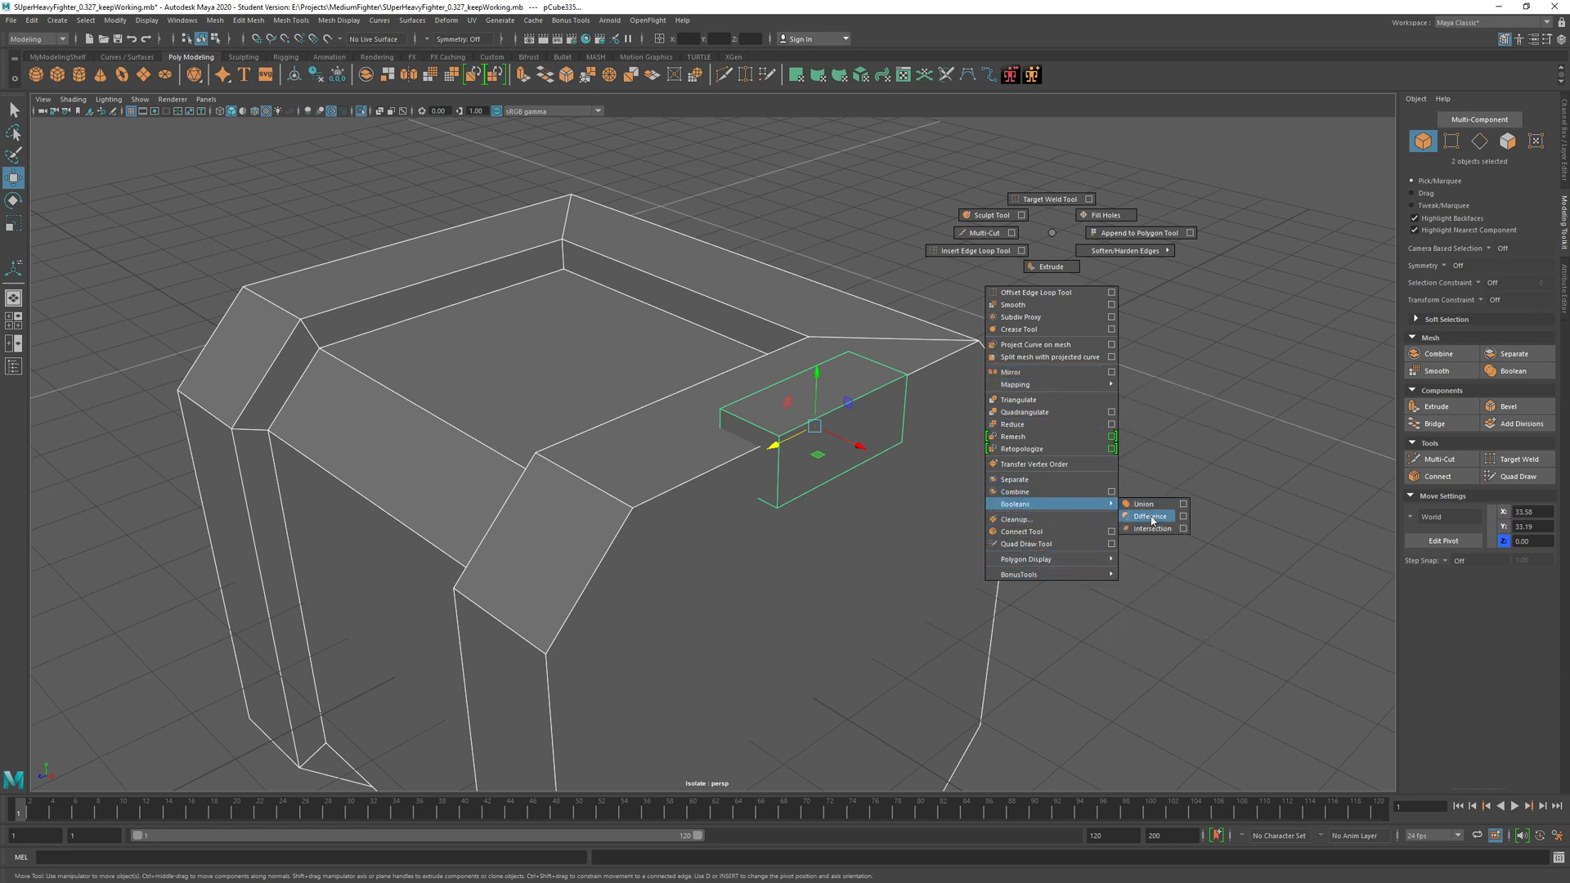
right_click_drag(1151, 520, 1052, 232, "shift")
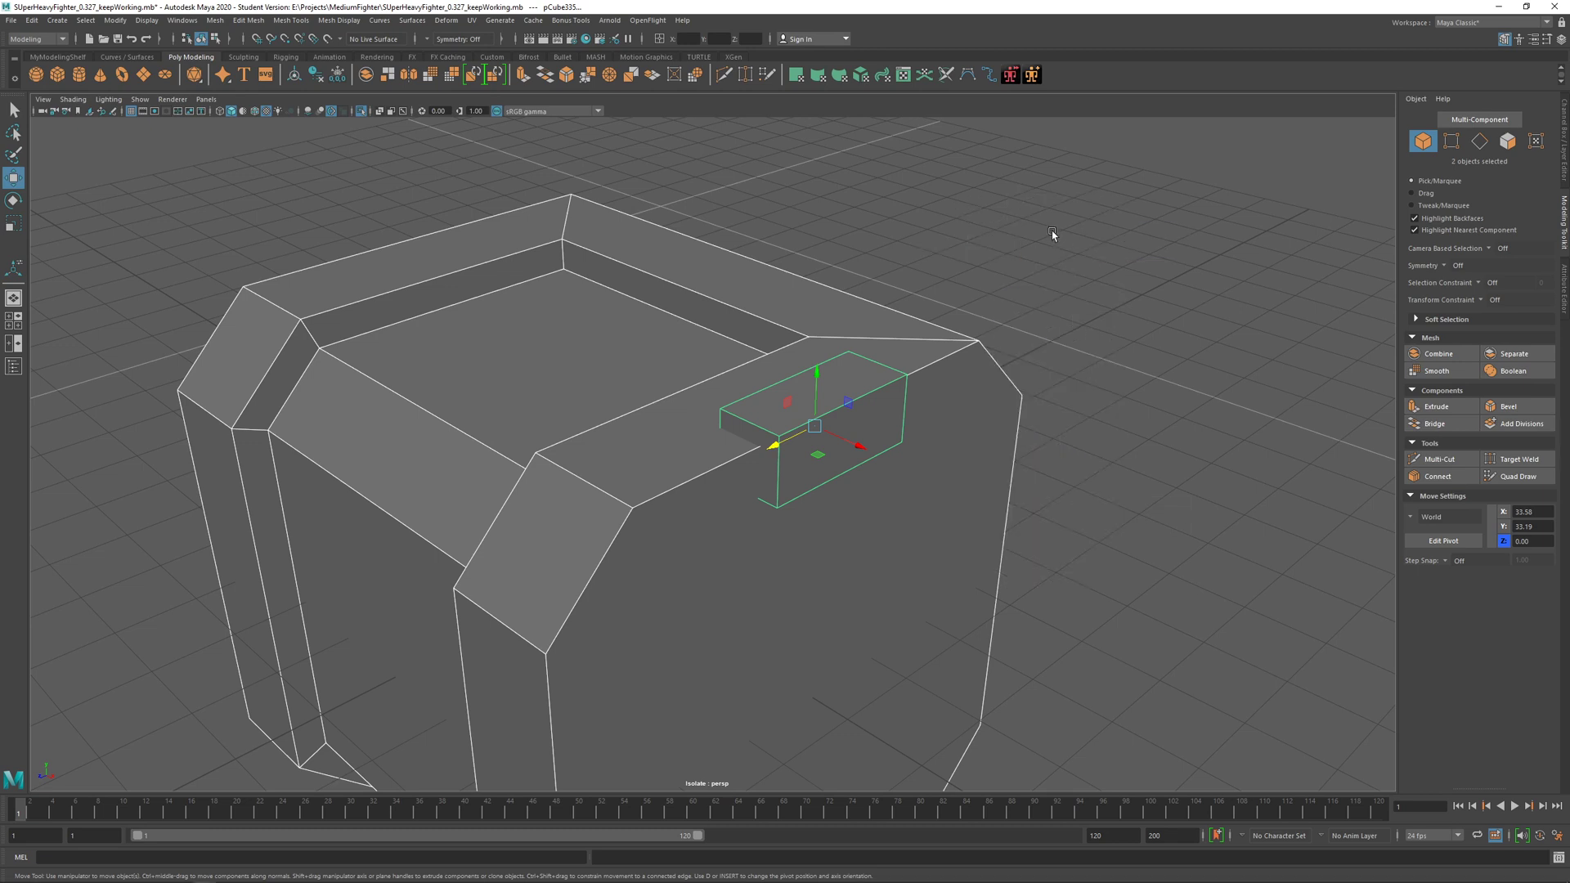
left_click(1501, 373)
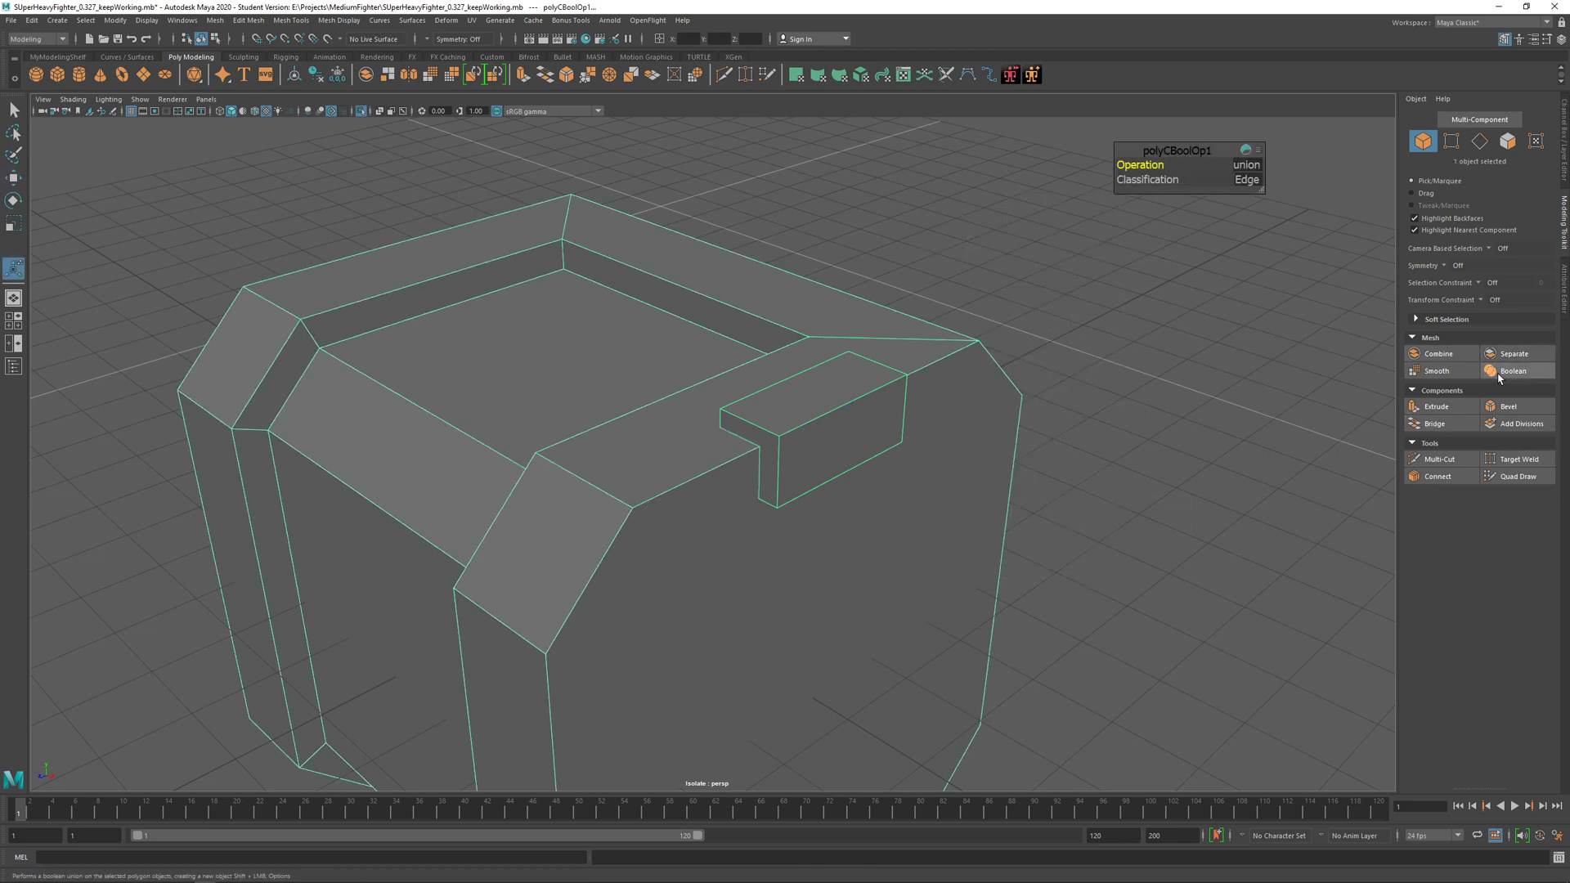
left_click(1246, 170)
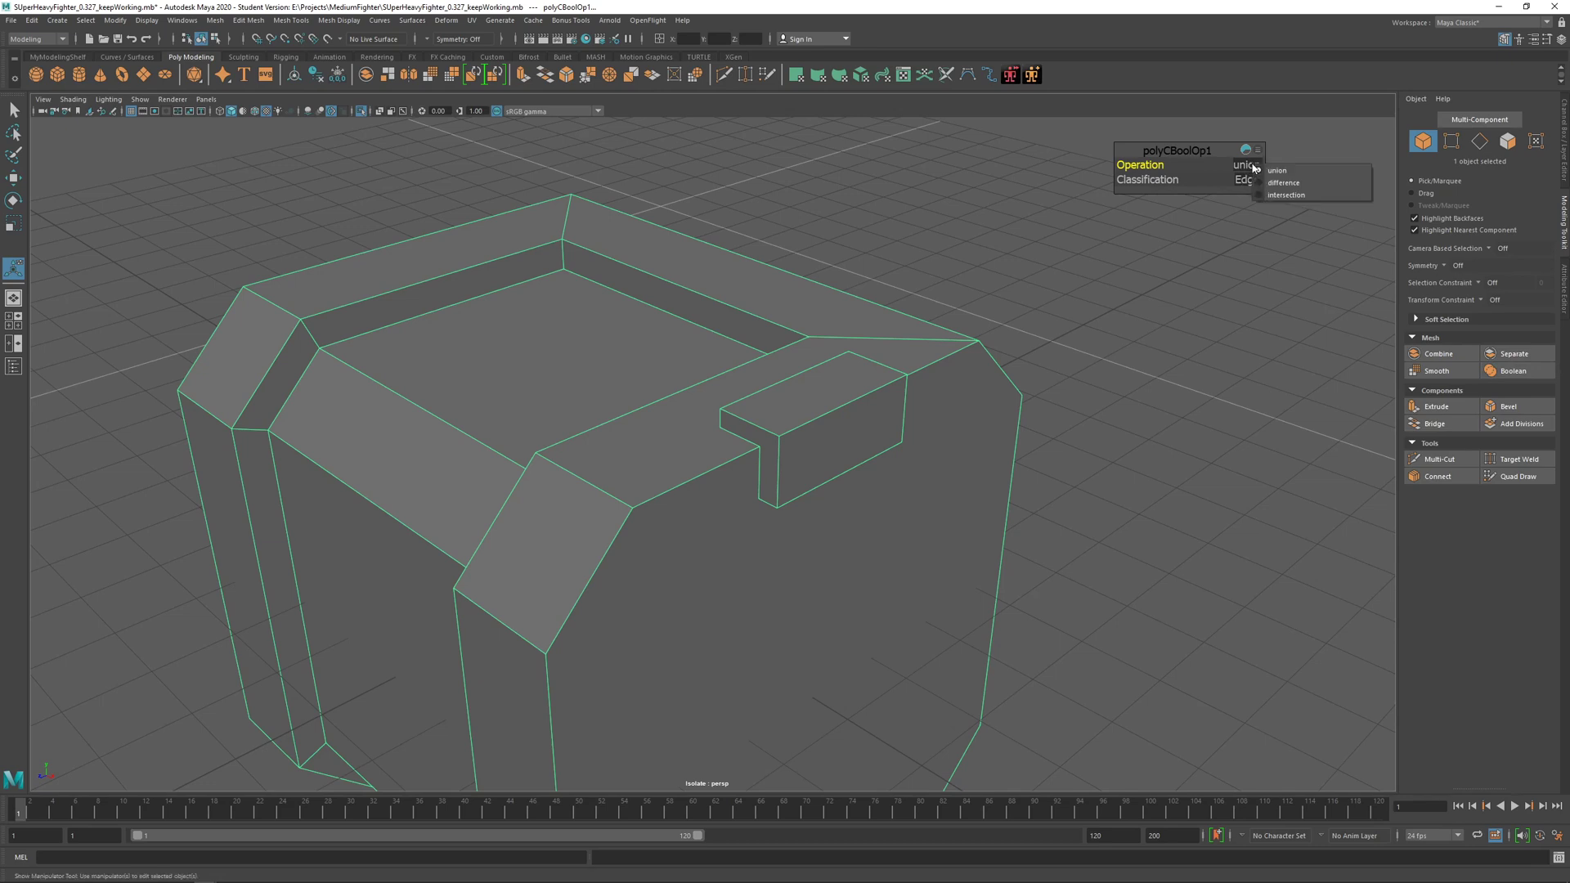
left_click(1271, 180)
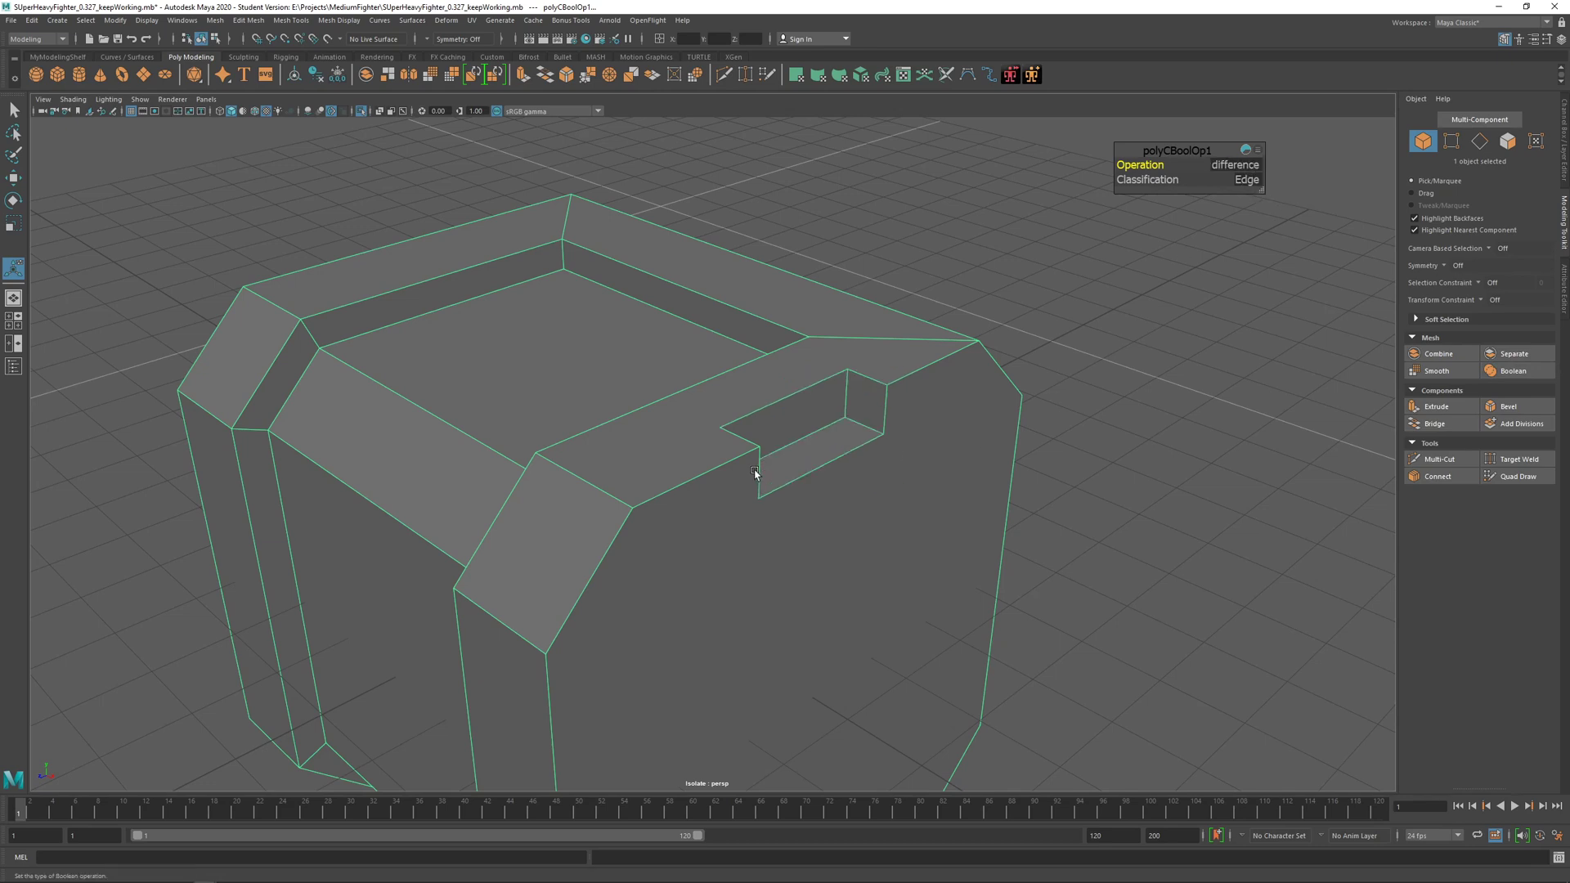
Step: Examine the notch in the box's upper end edge from several angles and check the surrounding edges
left_click_drag(755, 472, 714, 512, "alt")
scroll(762, 552, "up", 4)
scroll(773, 605, "down", 2)
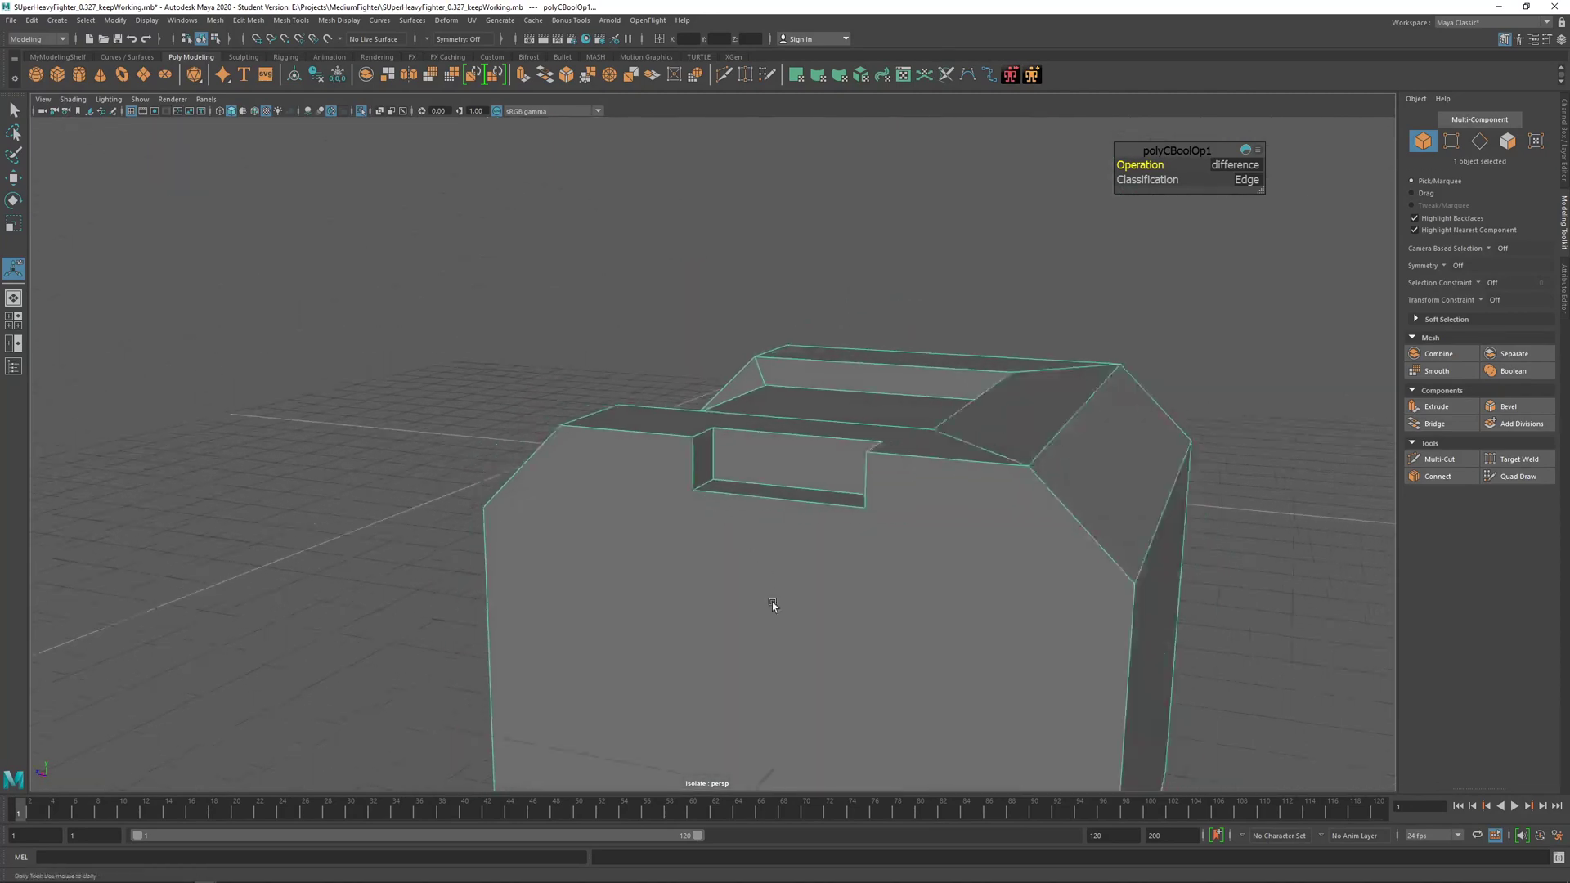
scroll(773, 605, "down", 3)
left_click_drag(708, 442, 733, 504, "alt")
scroll(719, 490, "up", 4)
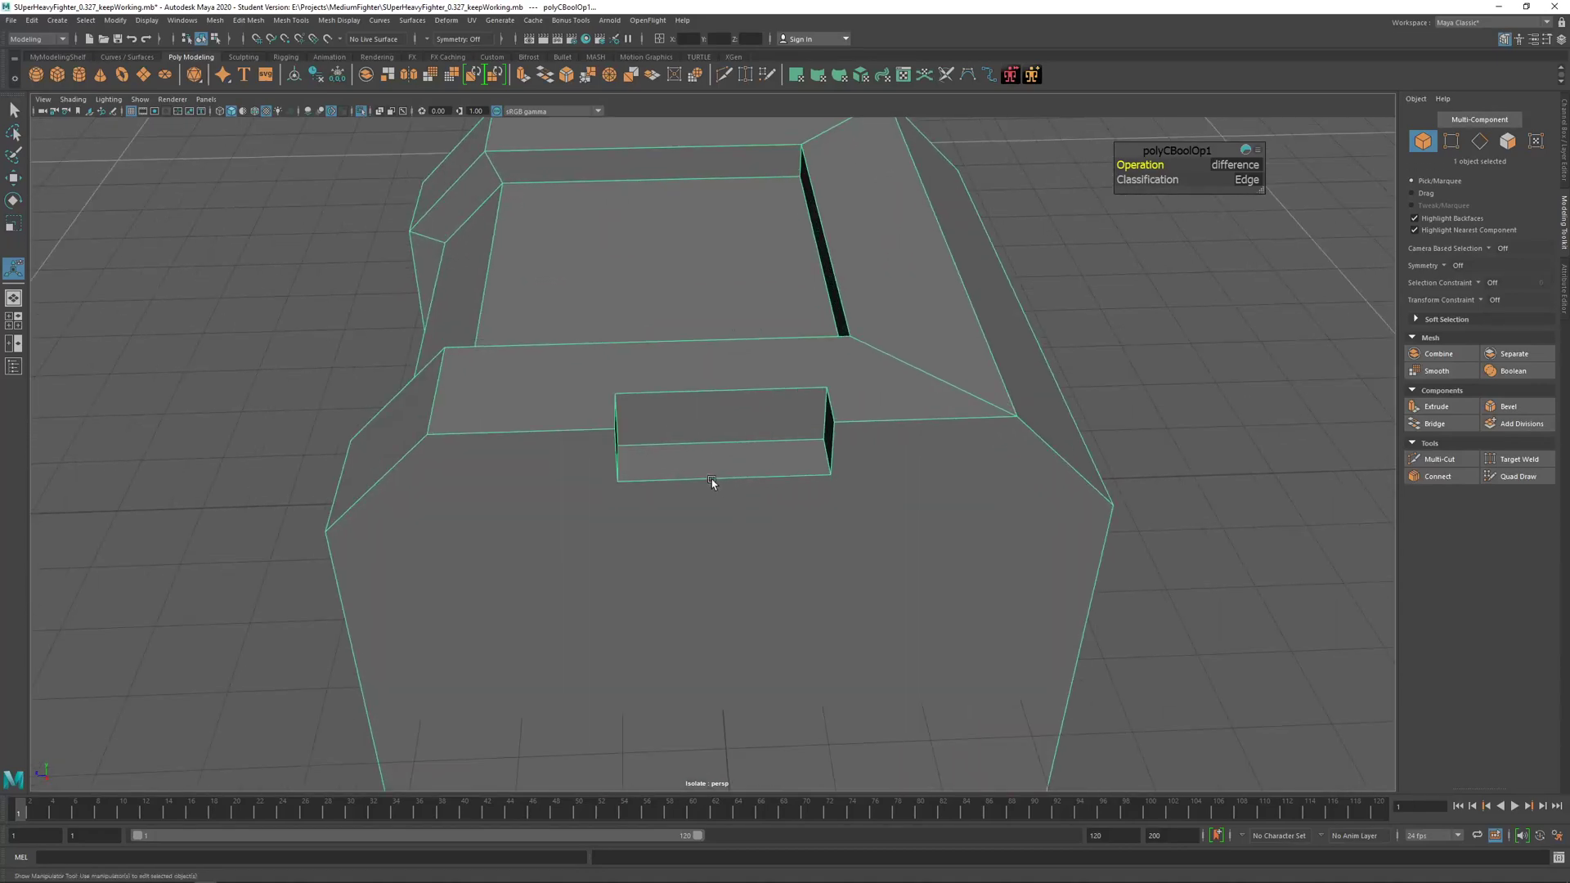
Step: With Multi-Cut, connect the notch's two outer lower corners to the nearest upper side corners of the box's end face
scroll(712, 483, "down", 5)
left_click_drag(698, 438, 634, 400, "alt")
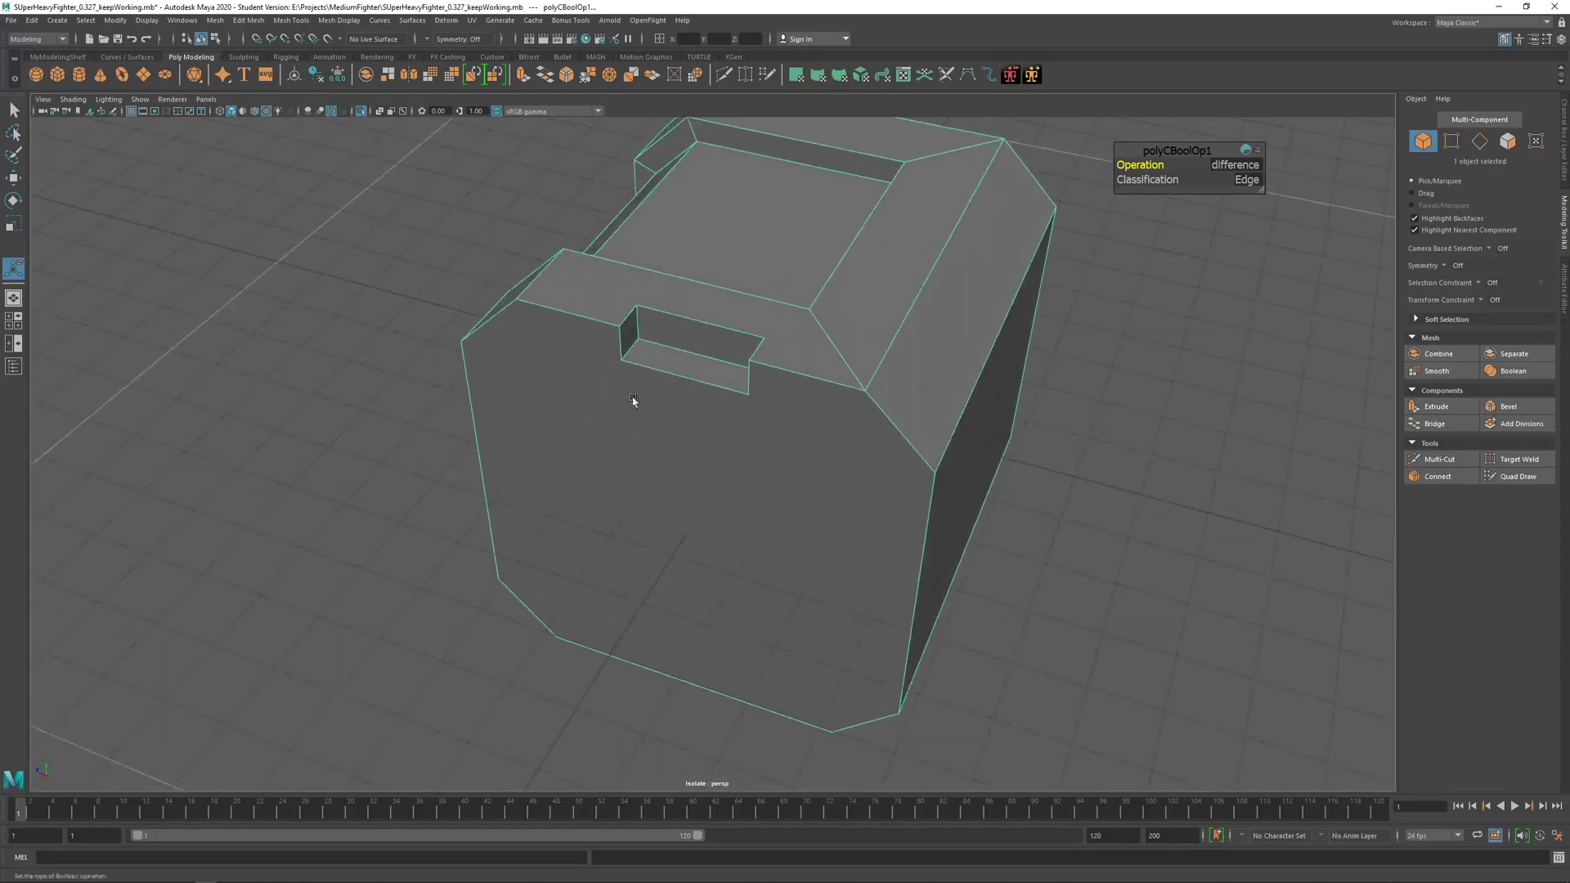
right_click(658, 367, "shift")
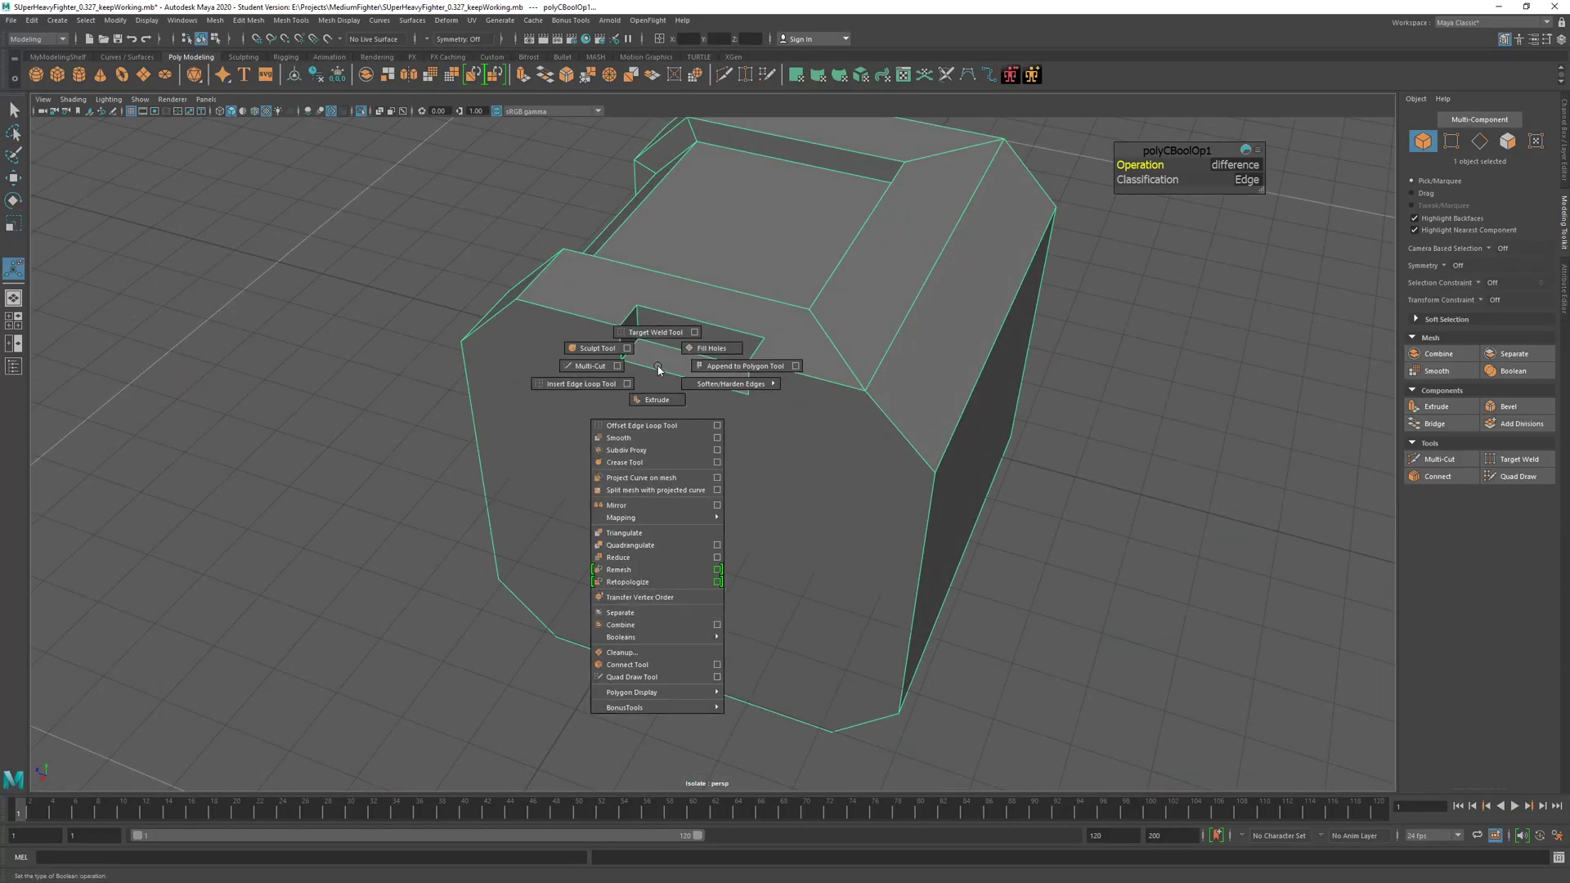
left_click(591, 367)
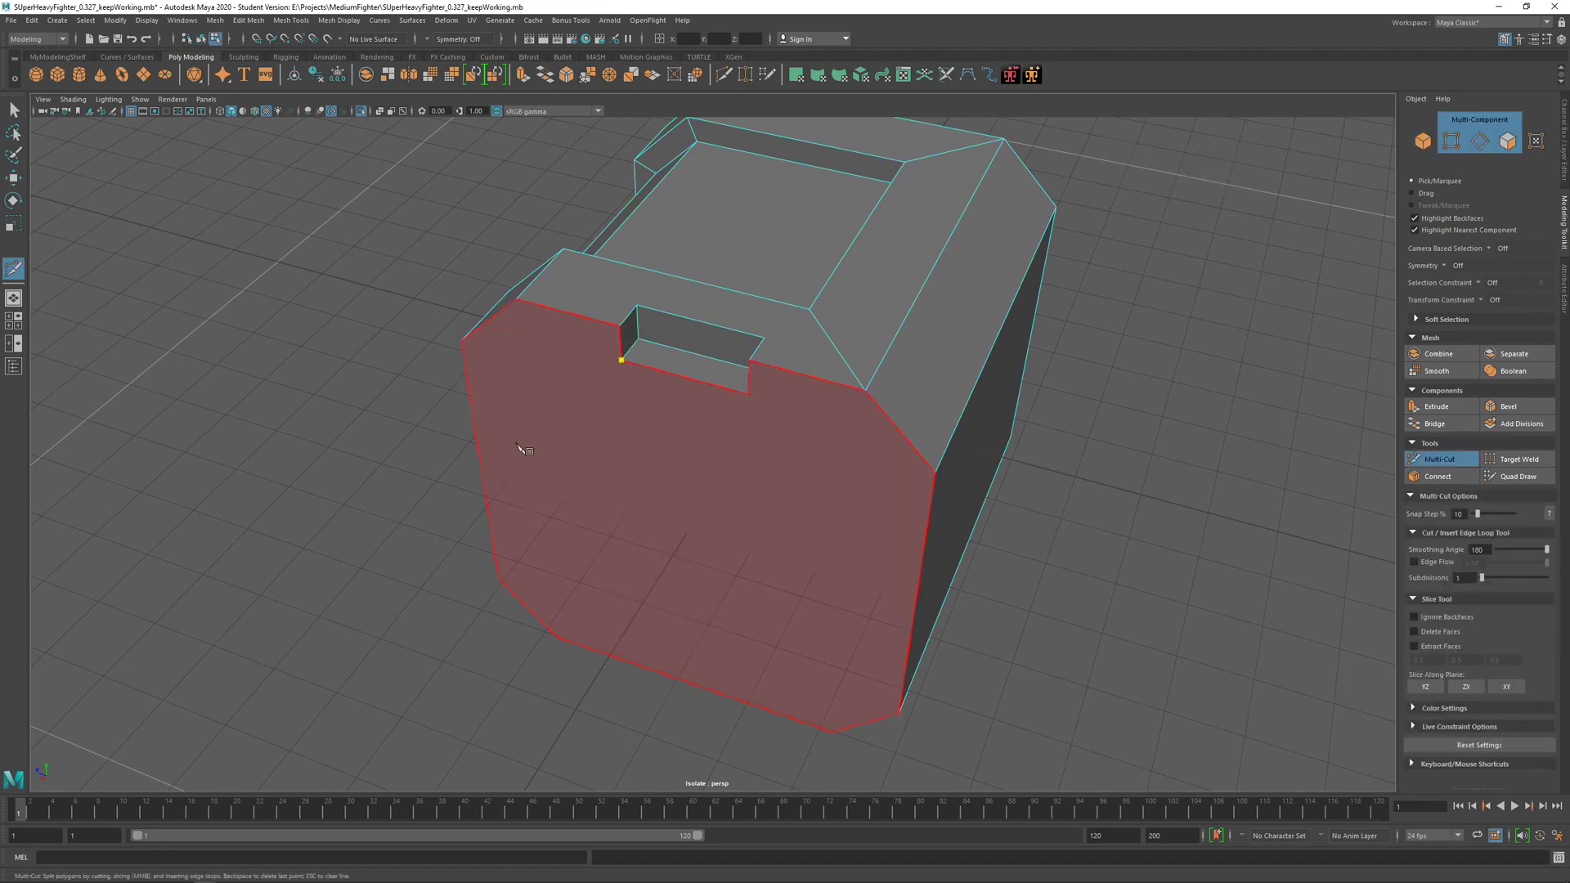
left_click_drag(523, 446, 622, 424, "alt")
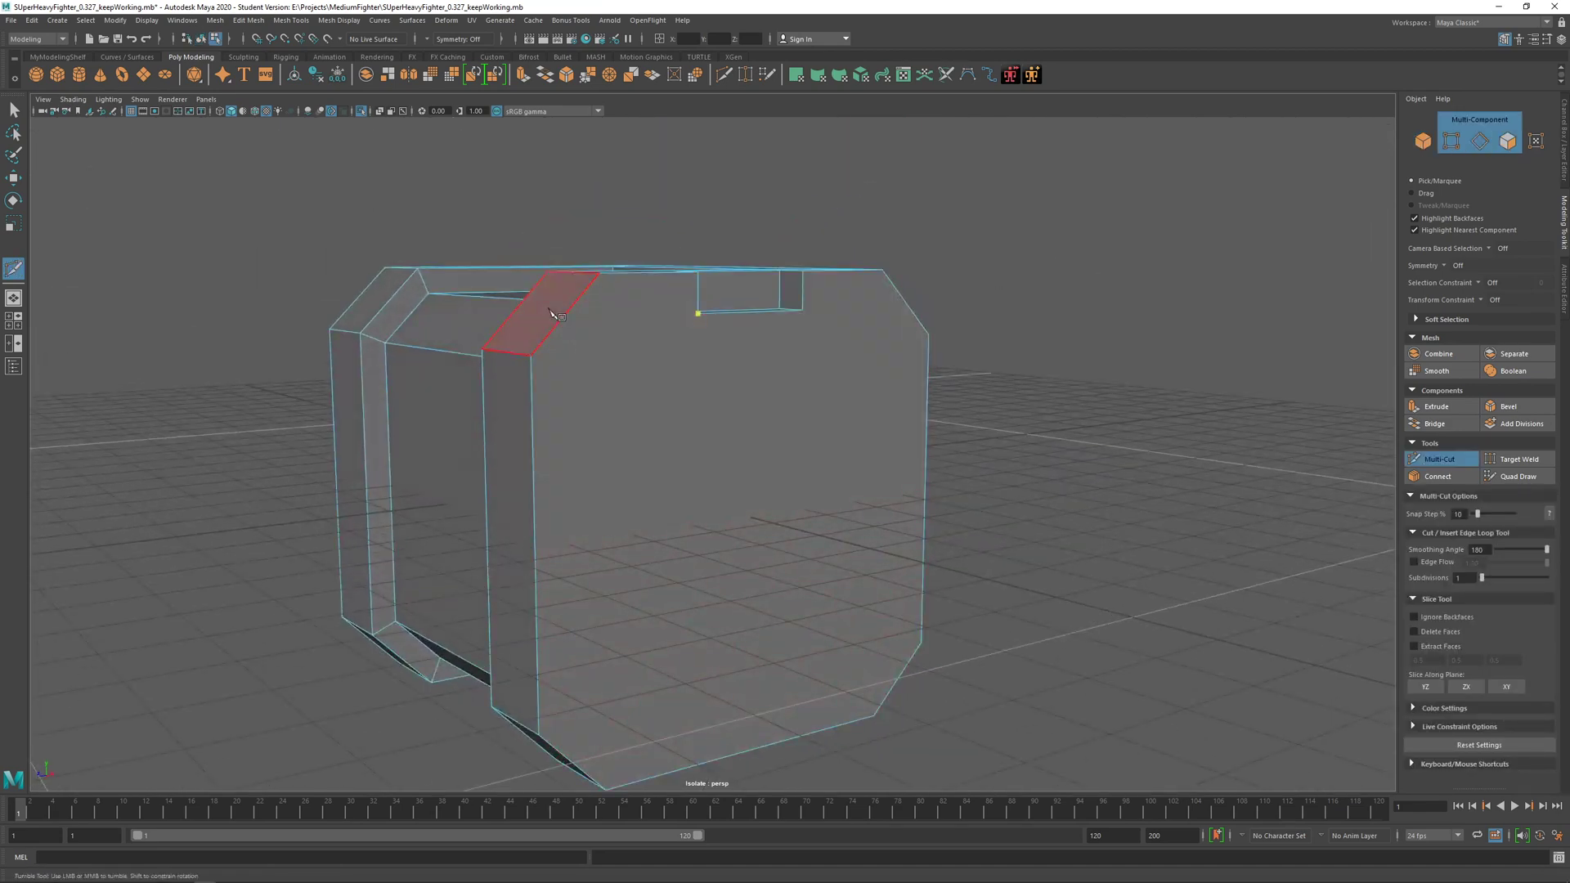
left_click_drag(737, 404, 672, 381, "alt")
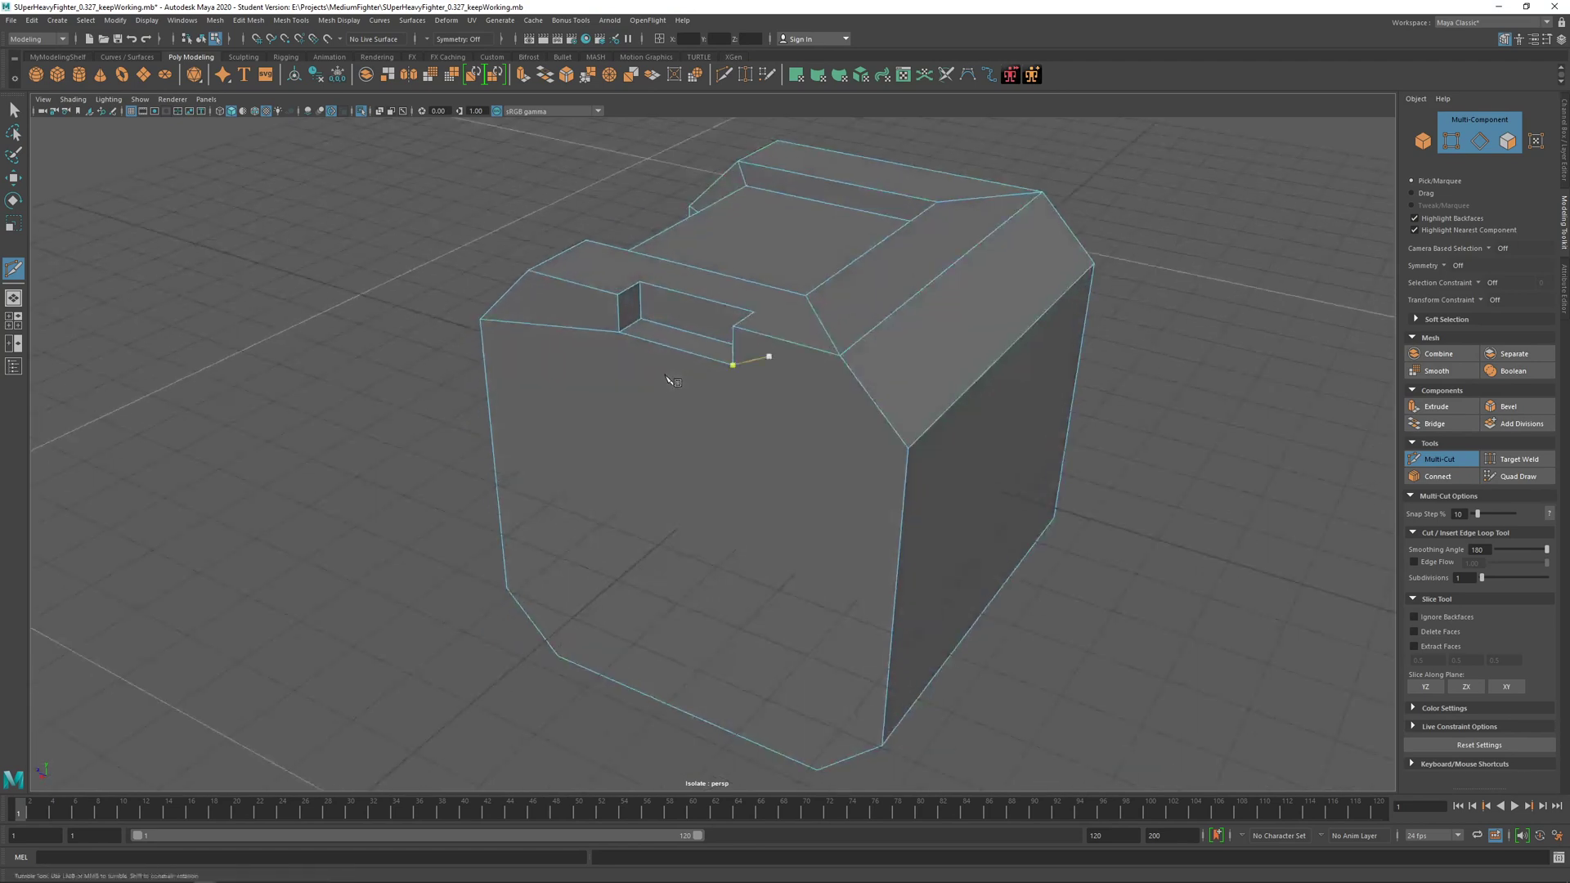
left_click(733, 365)
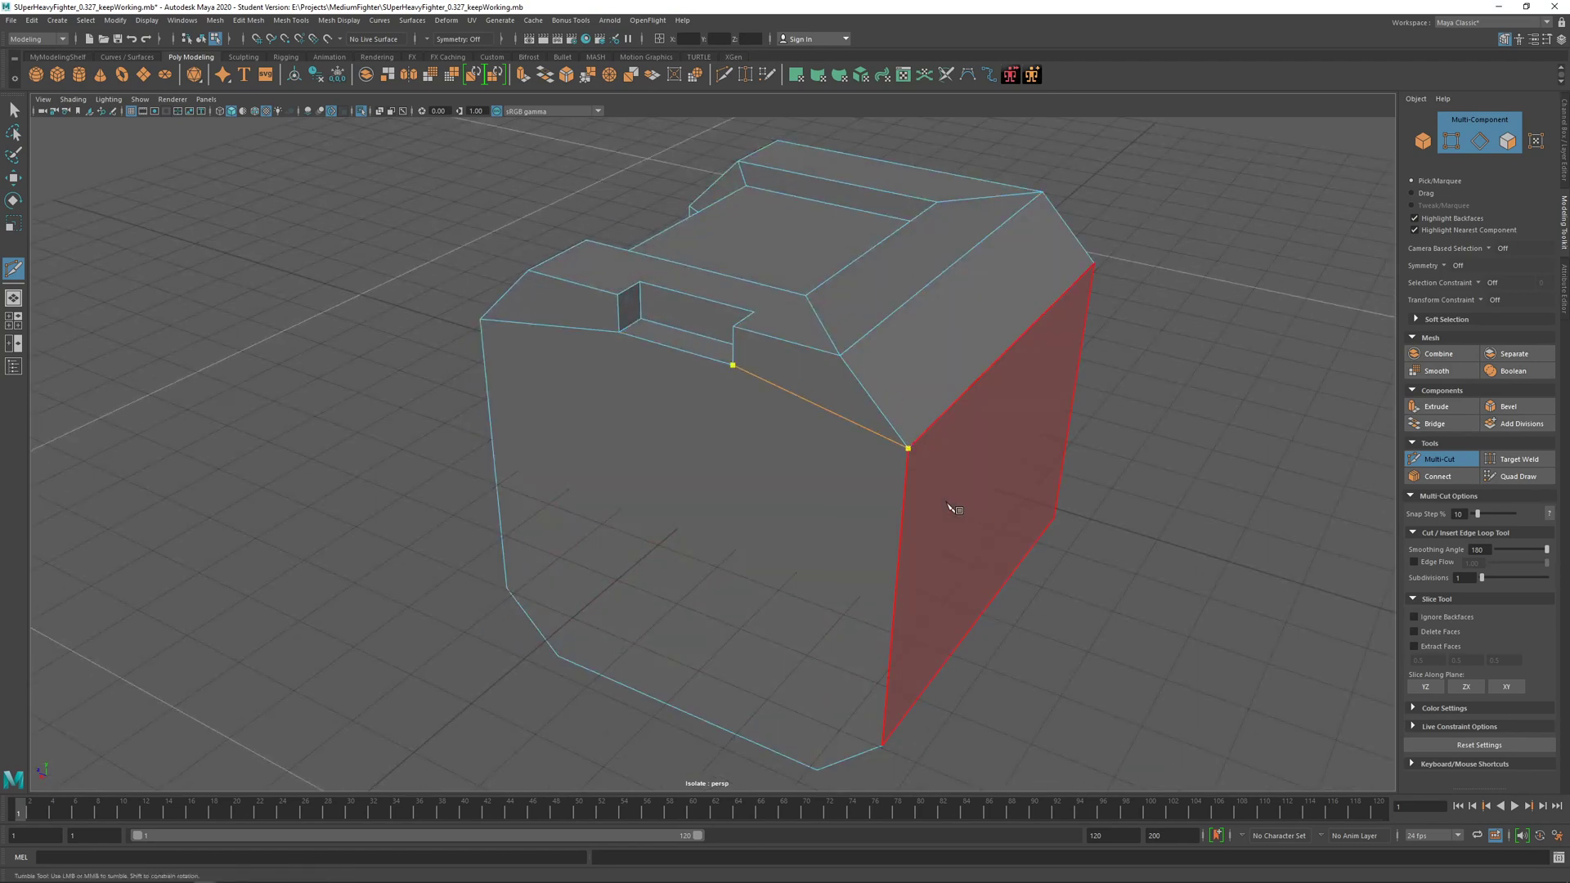
Step: Cut two edges from the notch's right lower corner to the two bevel corners at the end face's lower right
left_click_drag(799, 398, 884, 748, "alt")
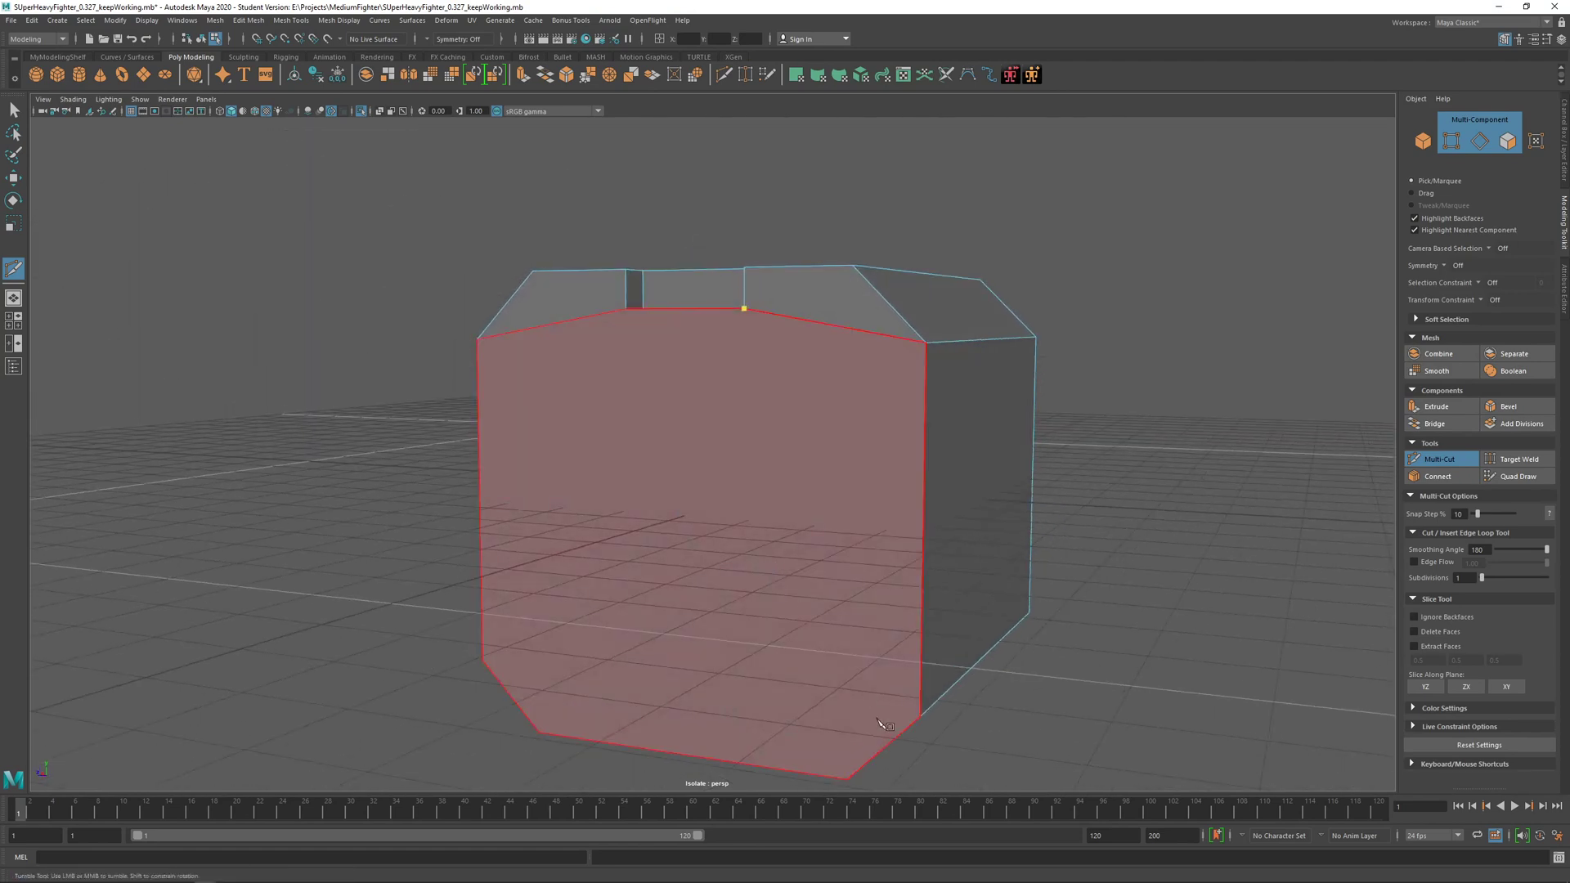
middle_click_drag(892, 740, 921, 629, "alt")
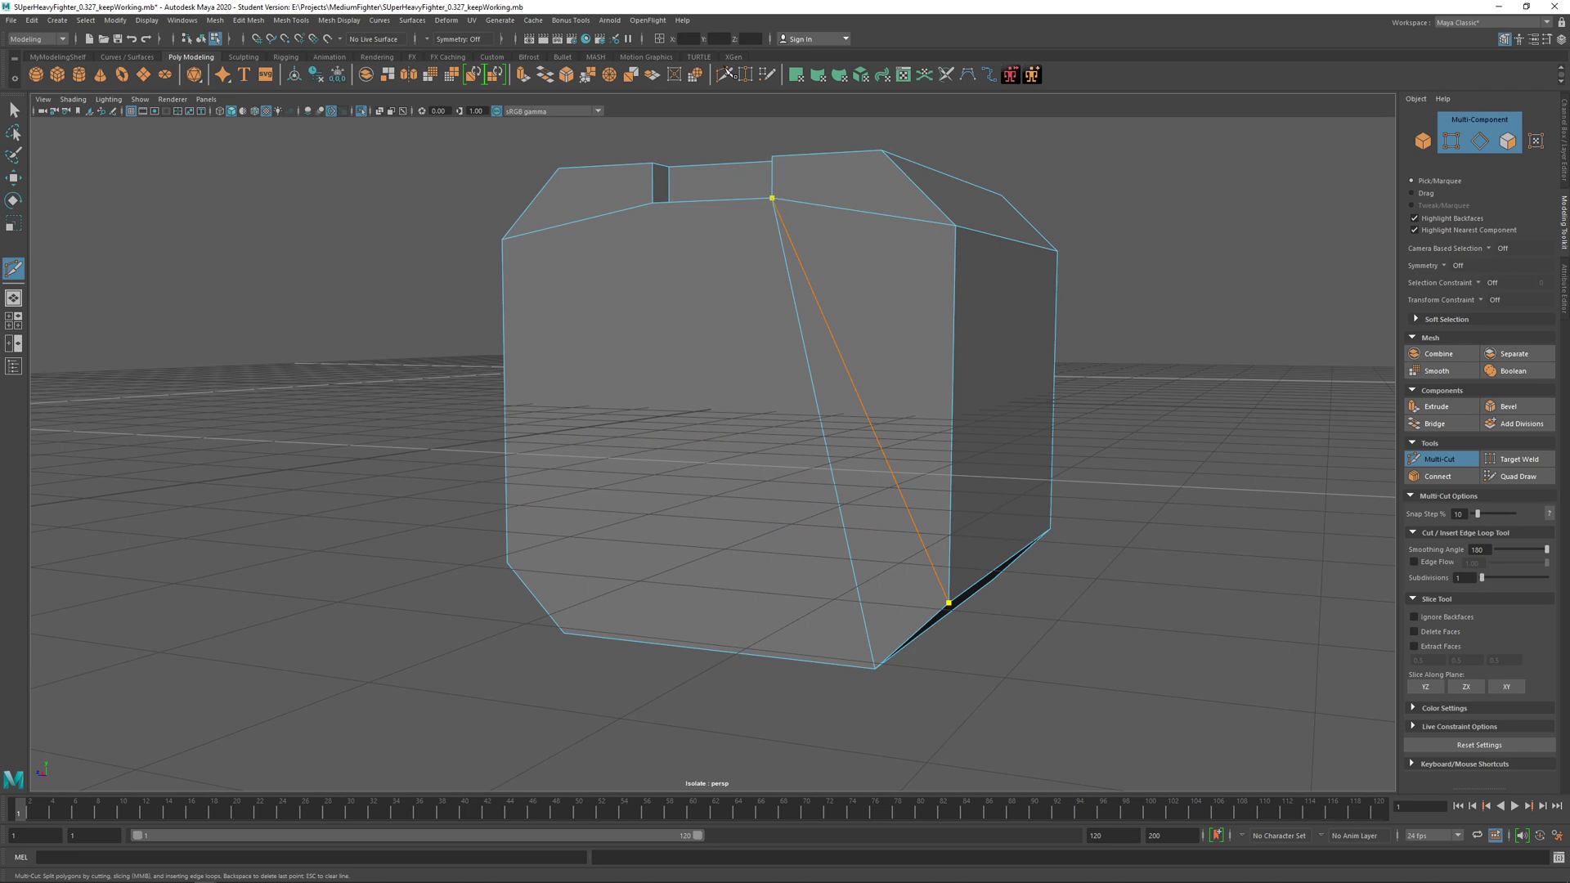
left_click(773, 199)
middle_click_drag(773, 201, 750, 255, "alt")
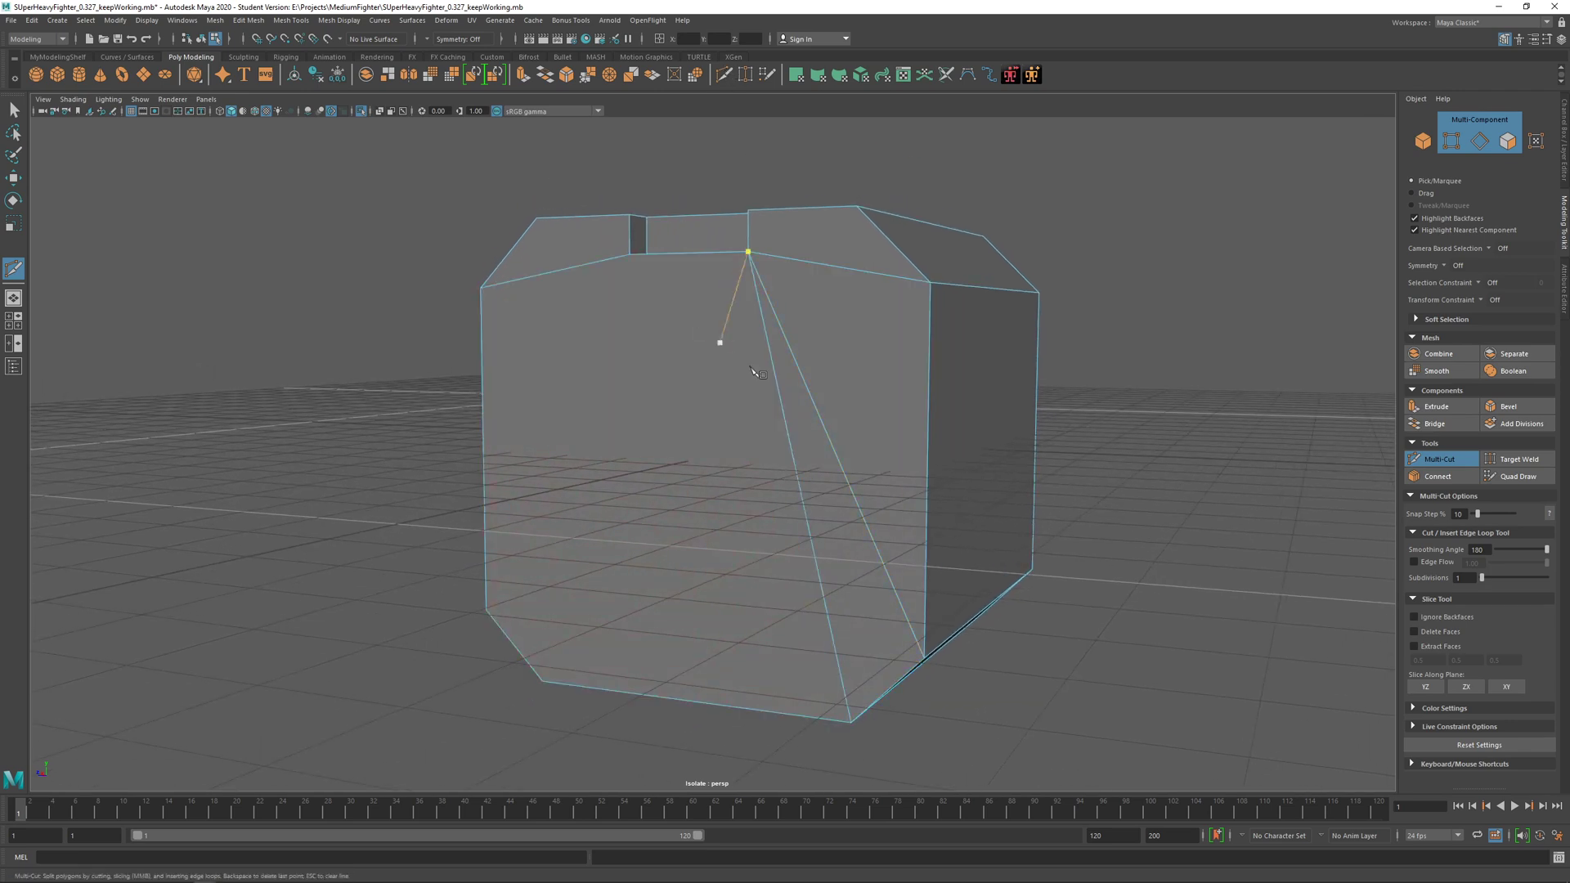
Step: Cut two edges from the notch's left lower corner to the two bevel corners at the end face's lower left
left_click_drag(644, 371, 680, 303, "alt")
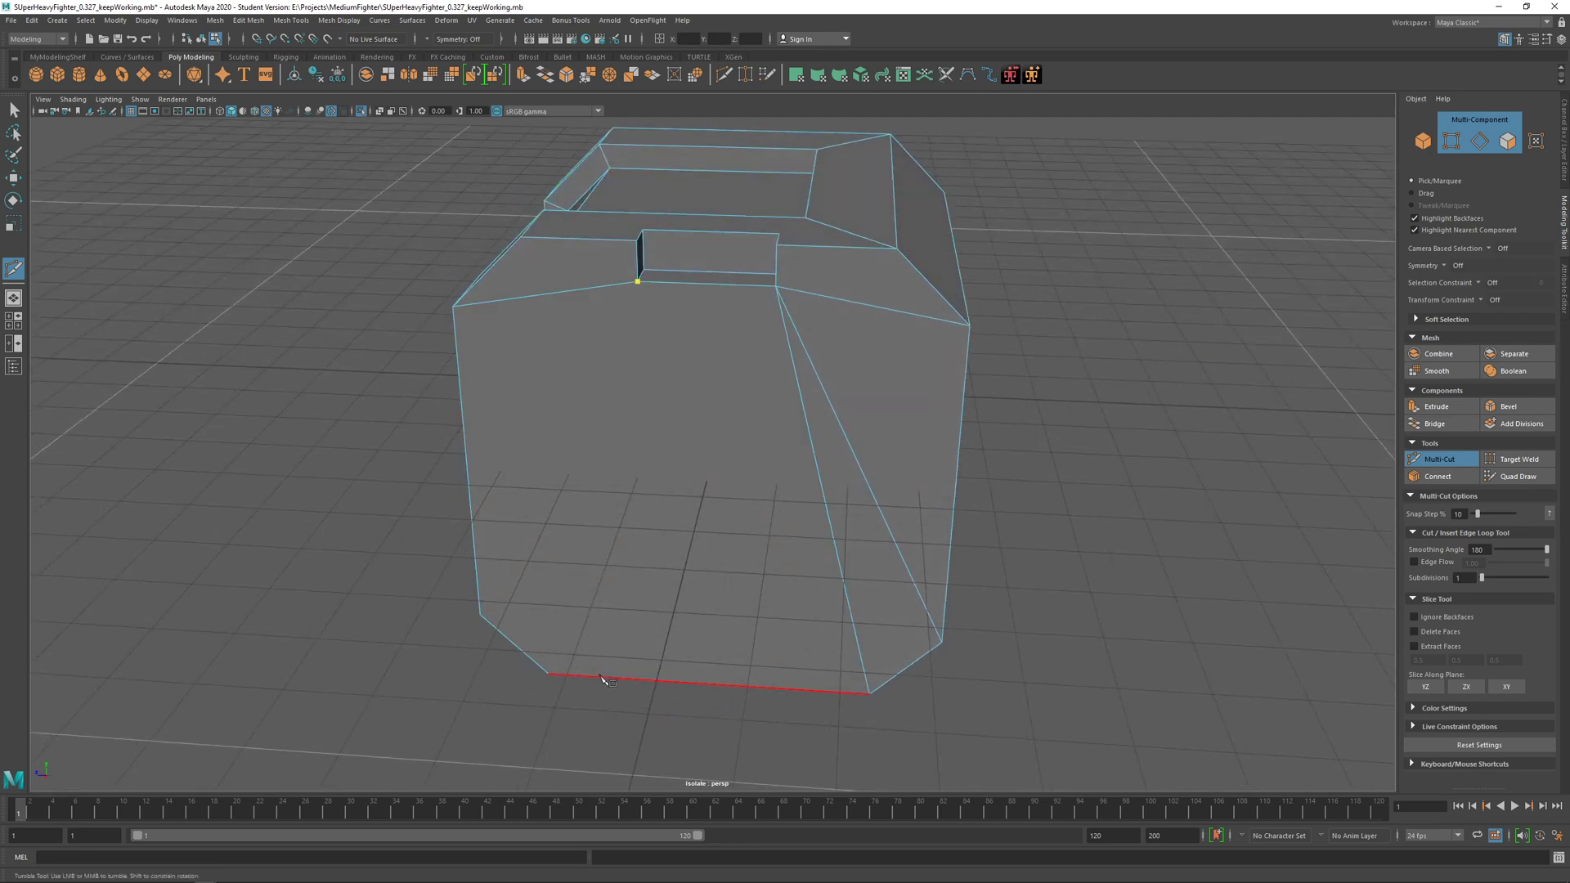
key("Return")
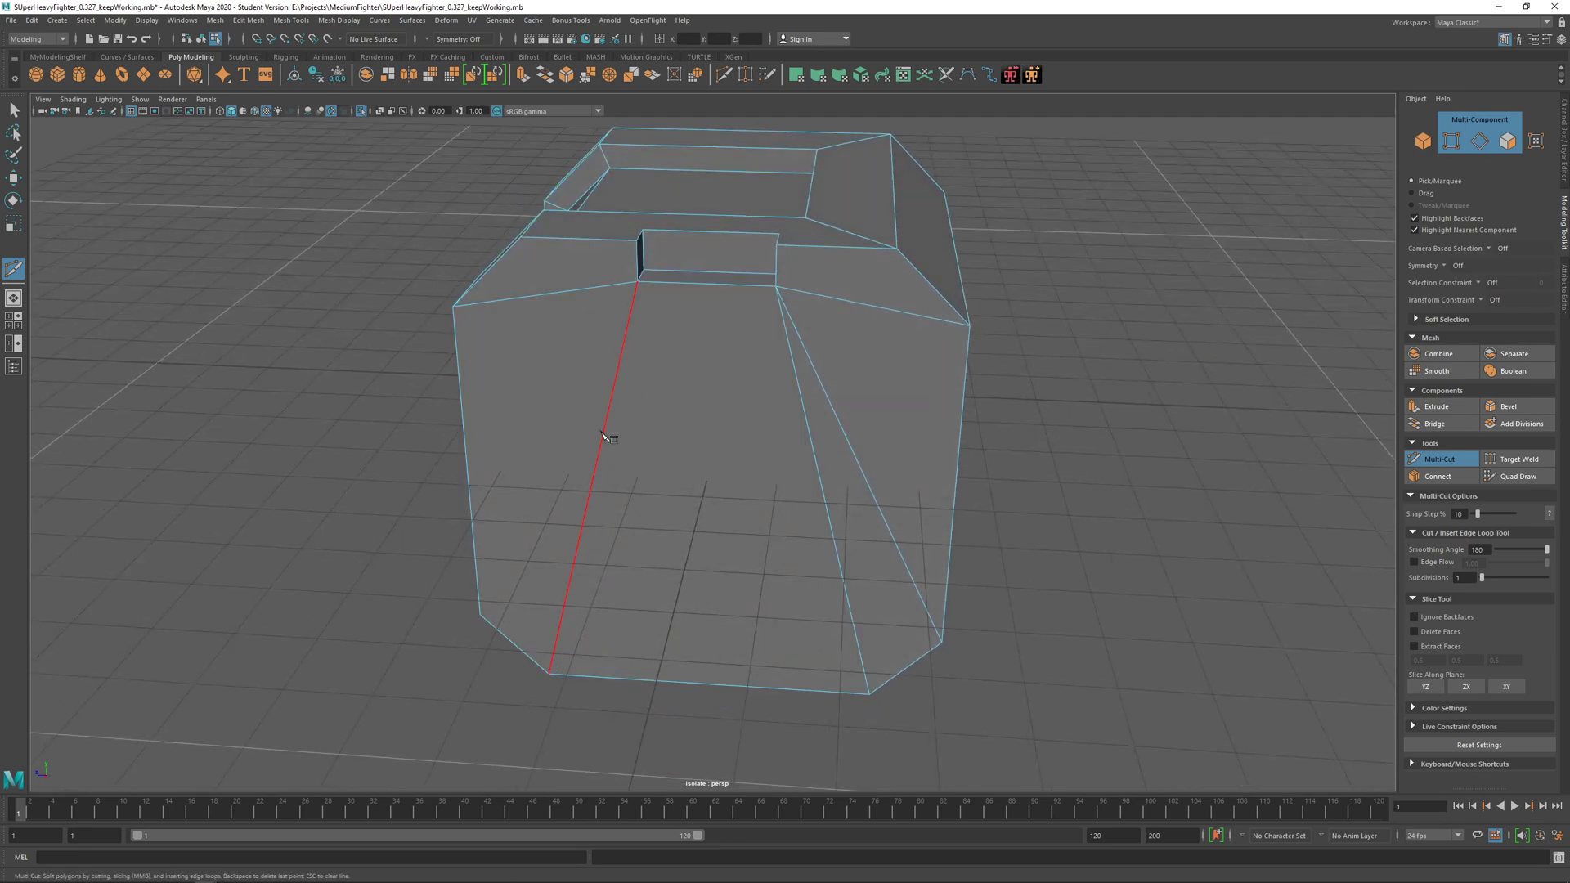
left_click(481, 614)
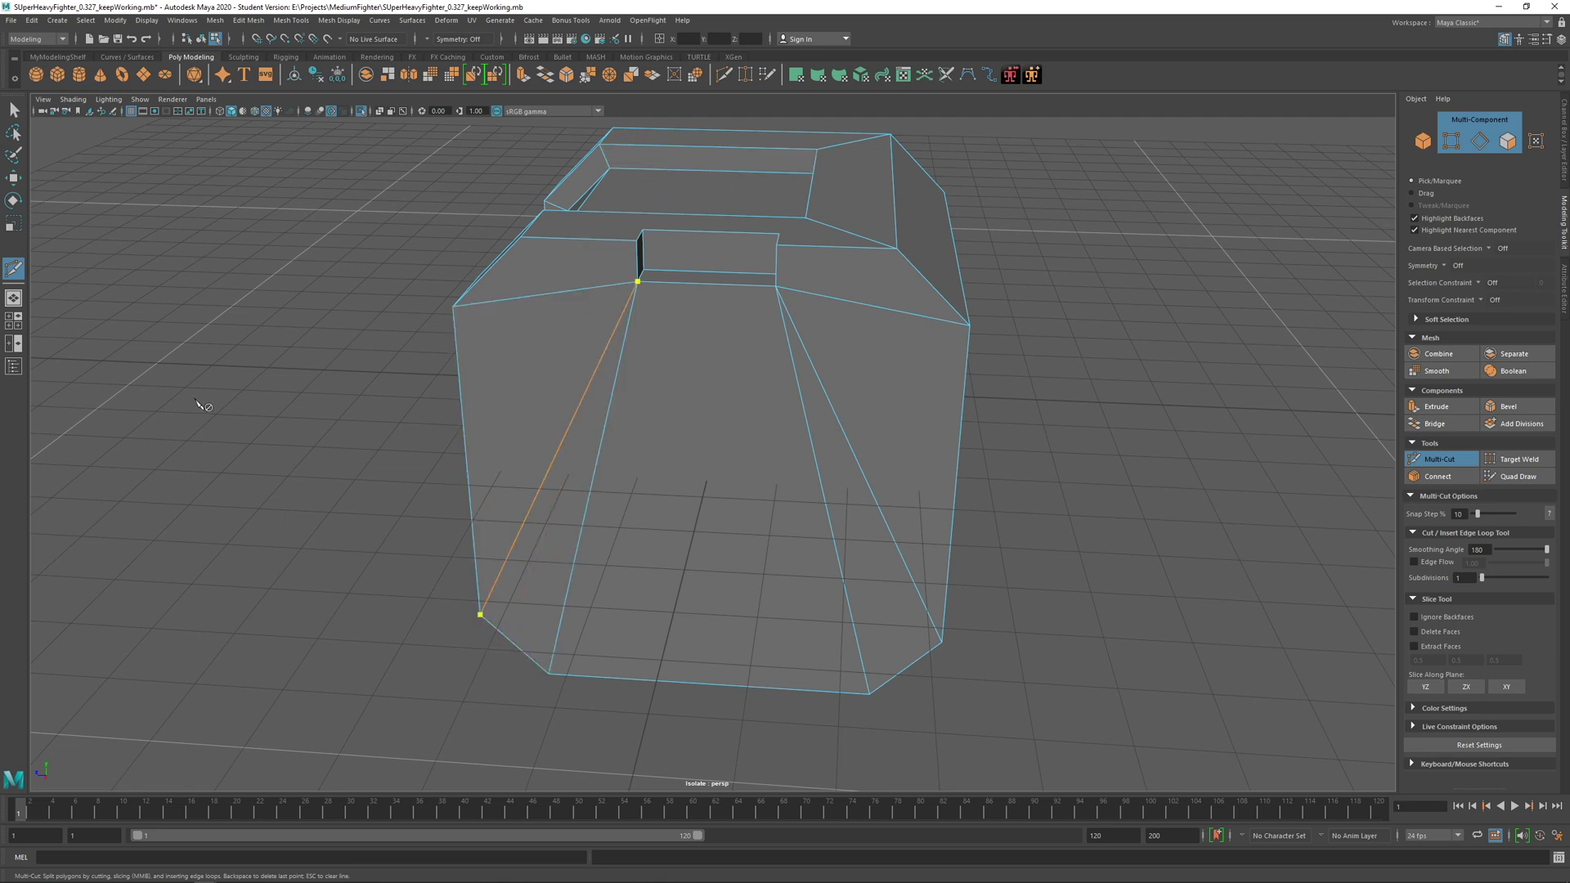
key("Return")
Step: Connect the notch's two inner corners on the top face to the adjacent recess corners and return to object selection
left_click_drag(722, 396, 680, 423, "alt")
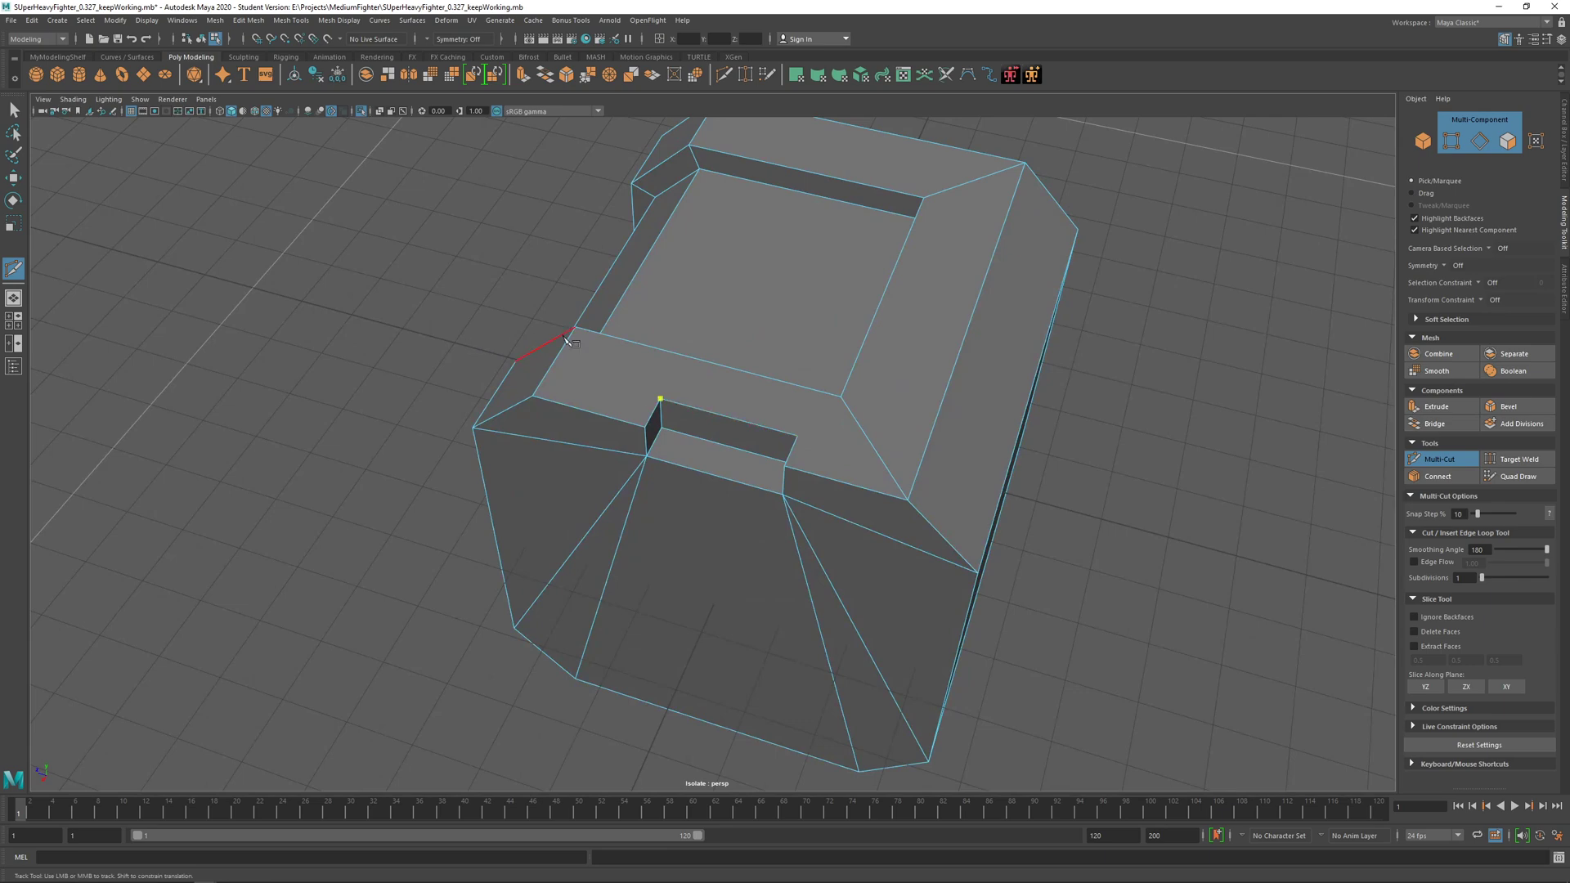
left_click_drag(605, 347, 1039, 434, "alt")
middle_click_drag(695, 385, 744, 482, "alt")
right_click_drag(744, 483, 810, 515, "alt")
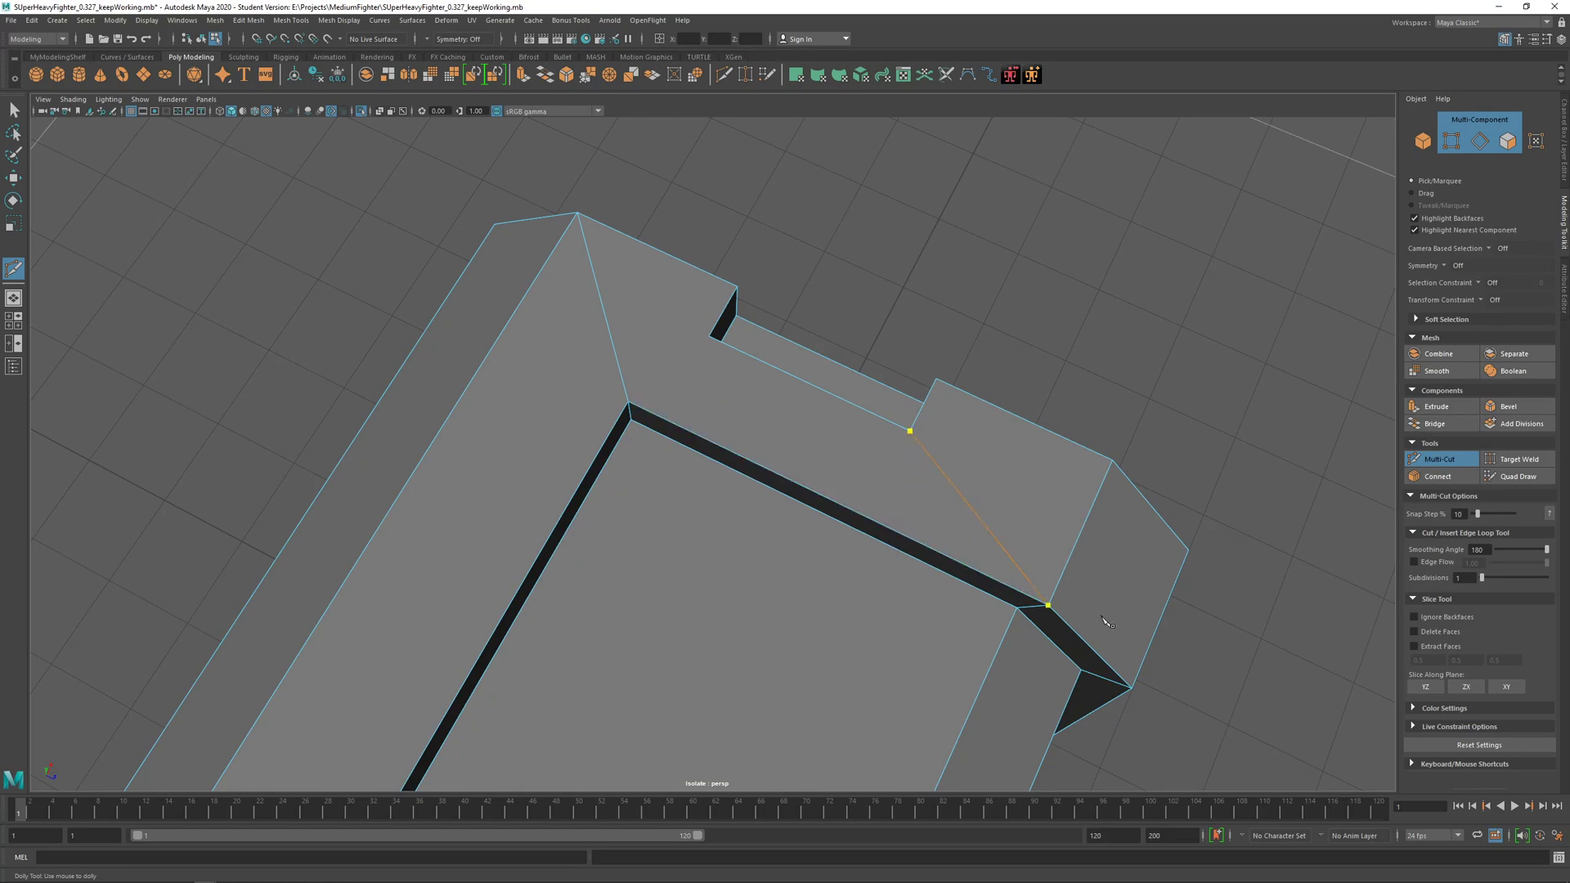
key("Return")
left_click(710, 336)
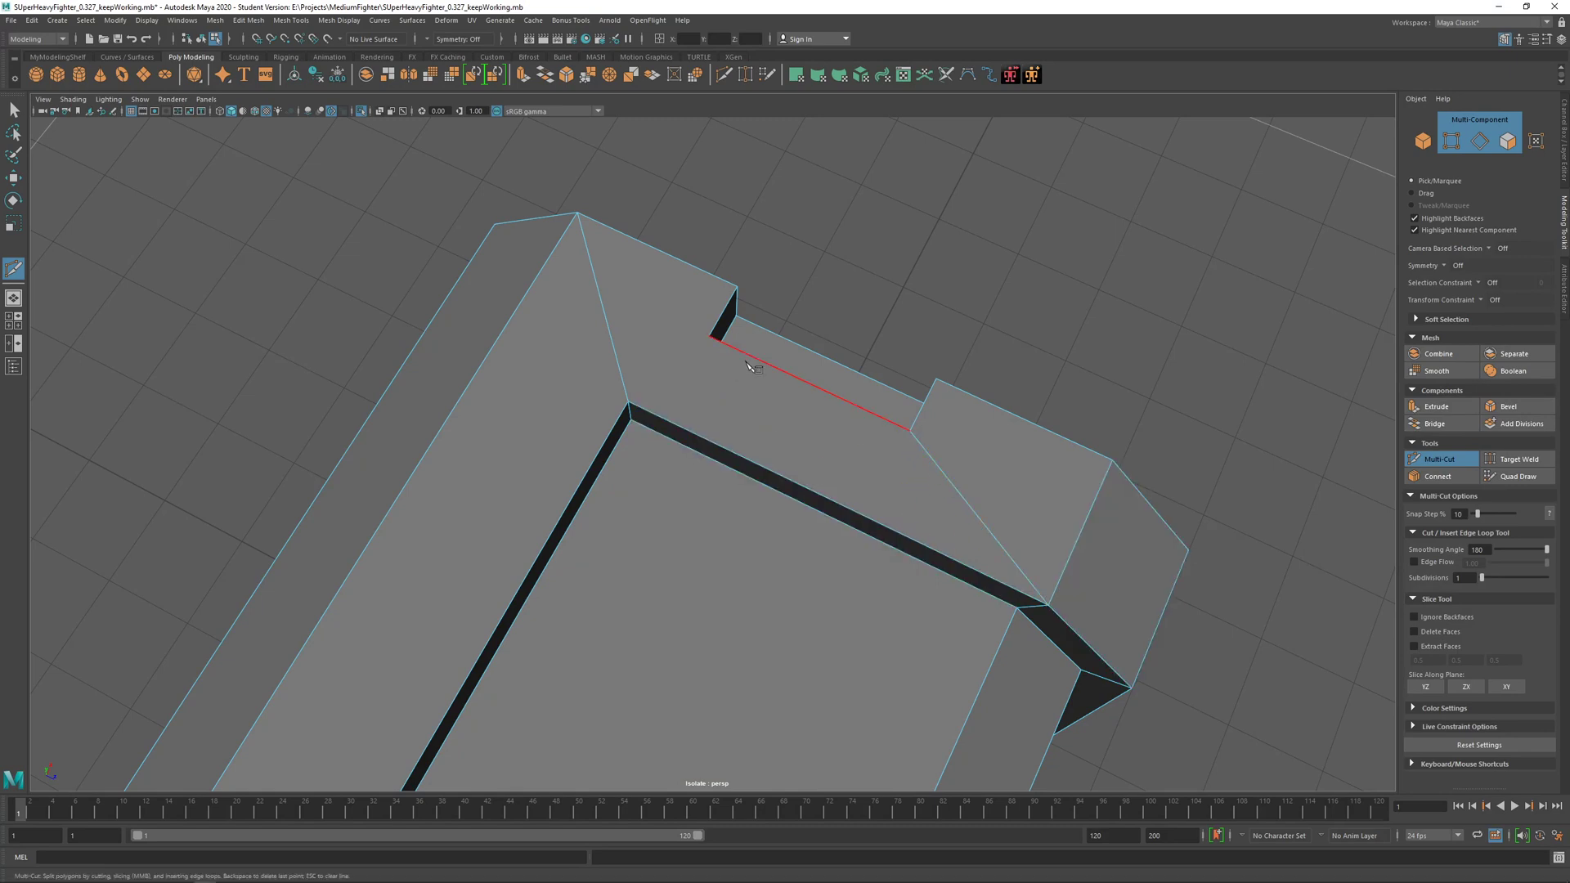
left_click(628, 403)
key("Return")
left_click(910, 431)
left_click_drag(844, 446, 612, 409, "alt")
key("q")
right_click_drag(632, 319, 693, 302)
Step: Examine the new edges around the notch and the recess on the box from several angles
scroll(680, 323, "down", 3)
middle_click_drag(673, 350, 744, 398, "alt")
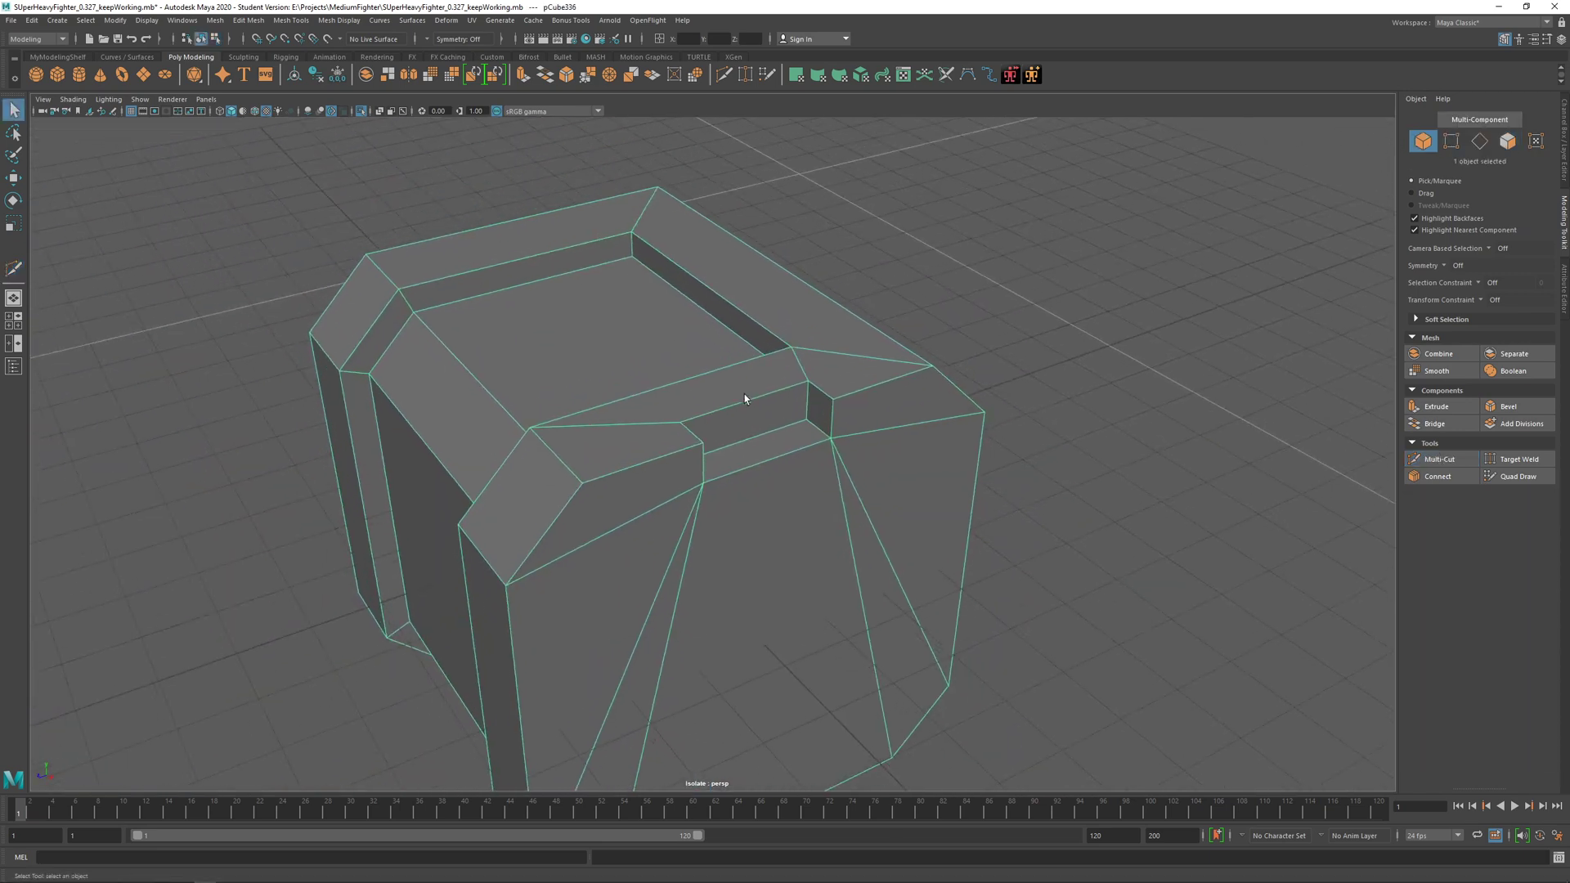
left_click_drag(744, 398, 687, 396, "alt")
right_click_drag(688, 397, 732, 379)
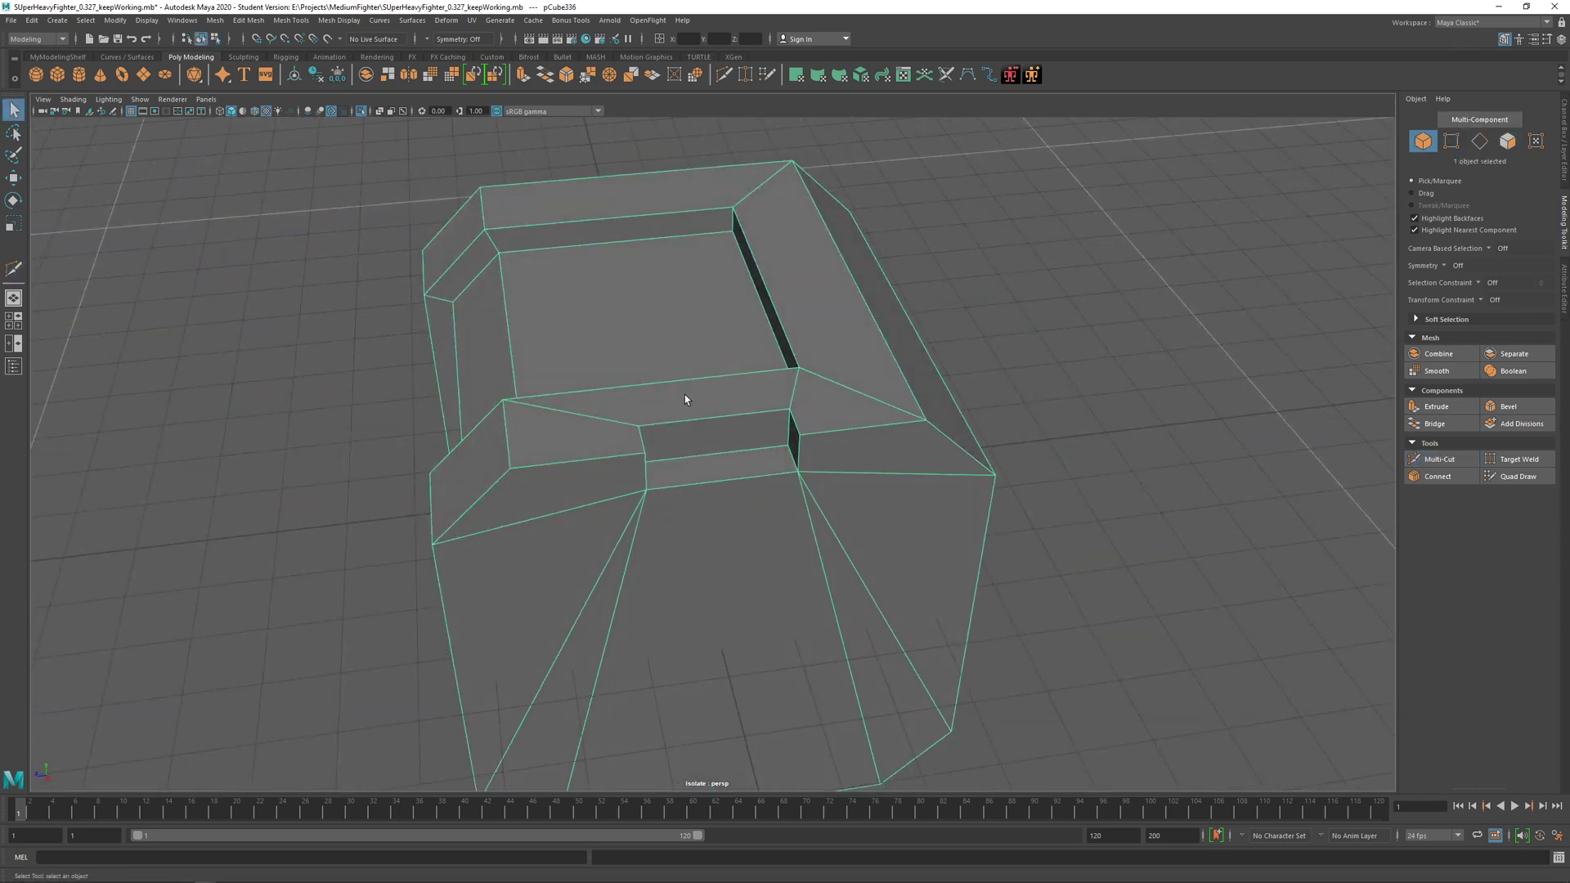
left_click_drag(683, 396, 792, 400, "alt")
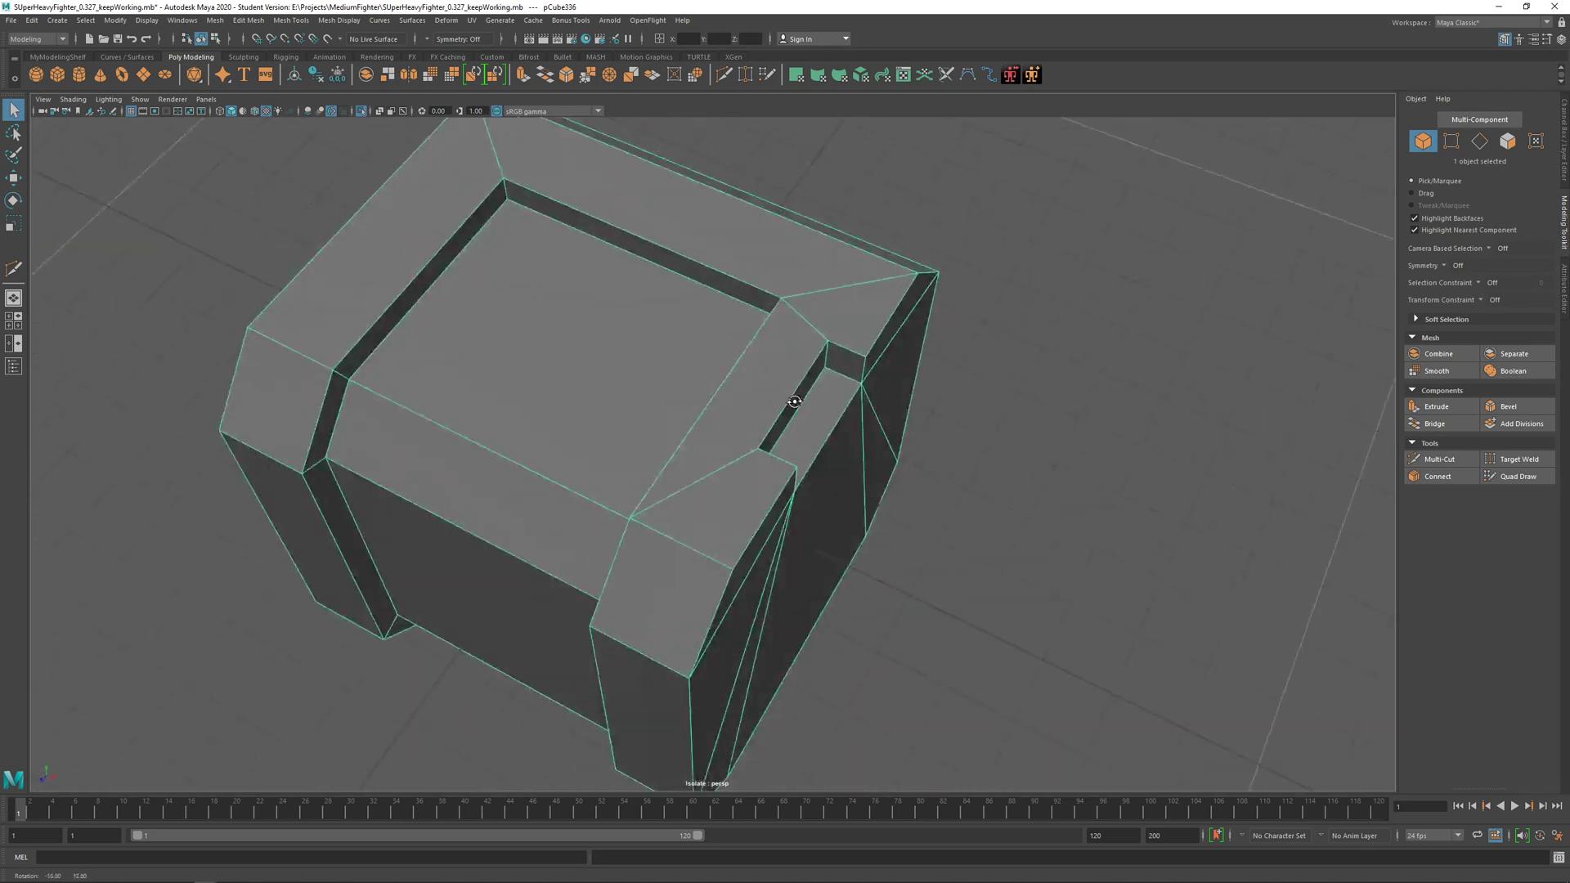
scroll(764, 459, "down", 4)
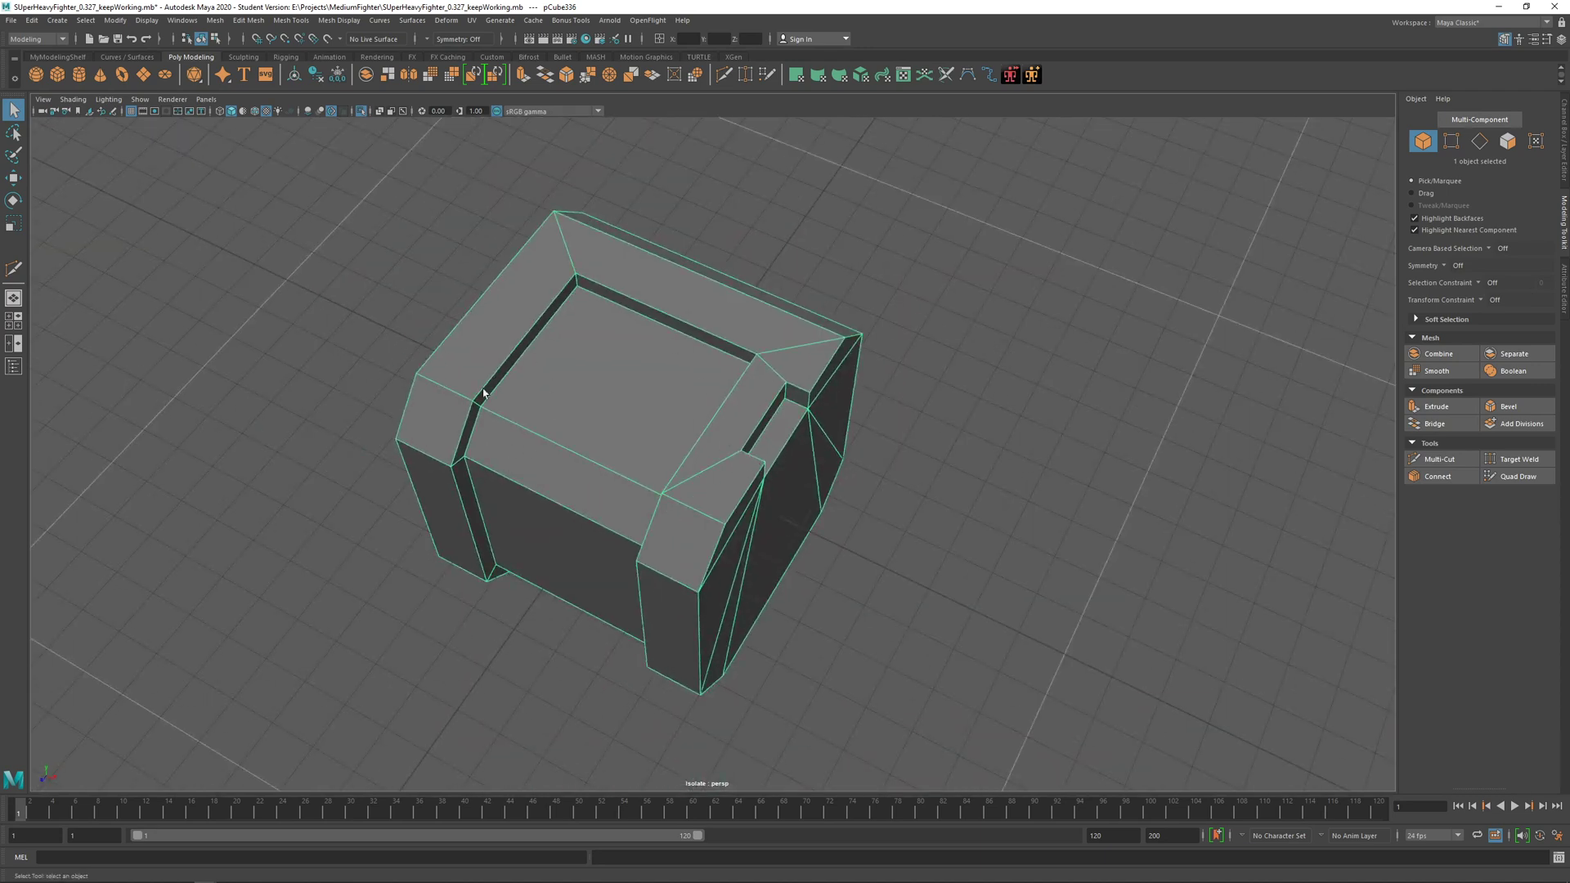
left_click_drag(574, 477, 630, 526, "alt")
scroll(704, 537, "up", 5)
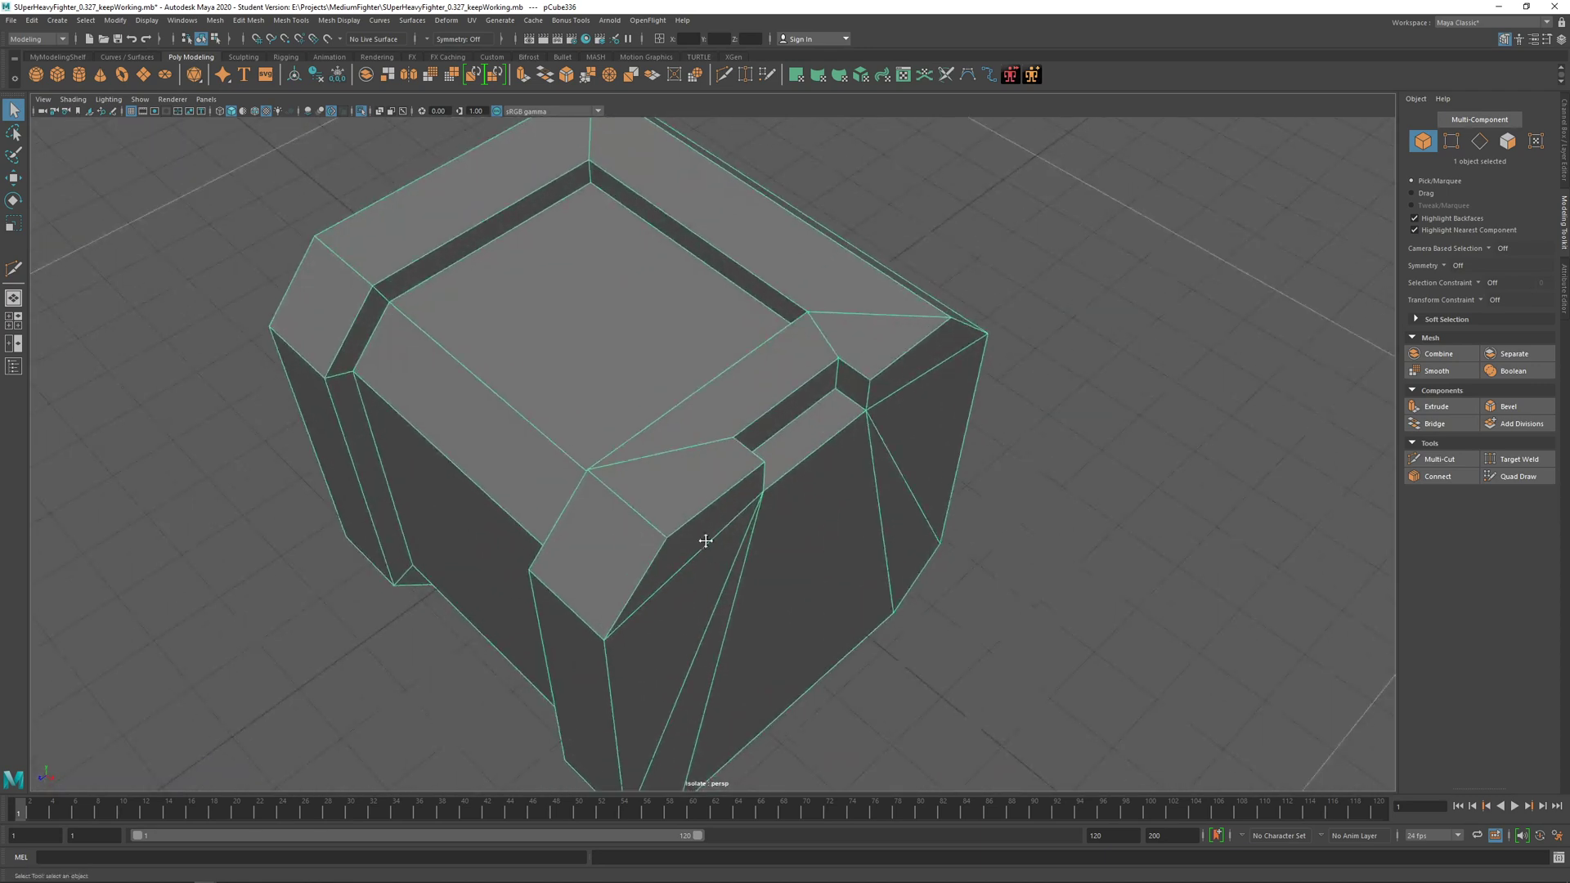
mouse_move(701, 444)
left_mouse_down("alt")
mouse_move(691, 431)
mouse_move(733, 442)
mouse_move(775, 501)
mouse_move(723, 457)
left_mouse_up("alt")
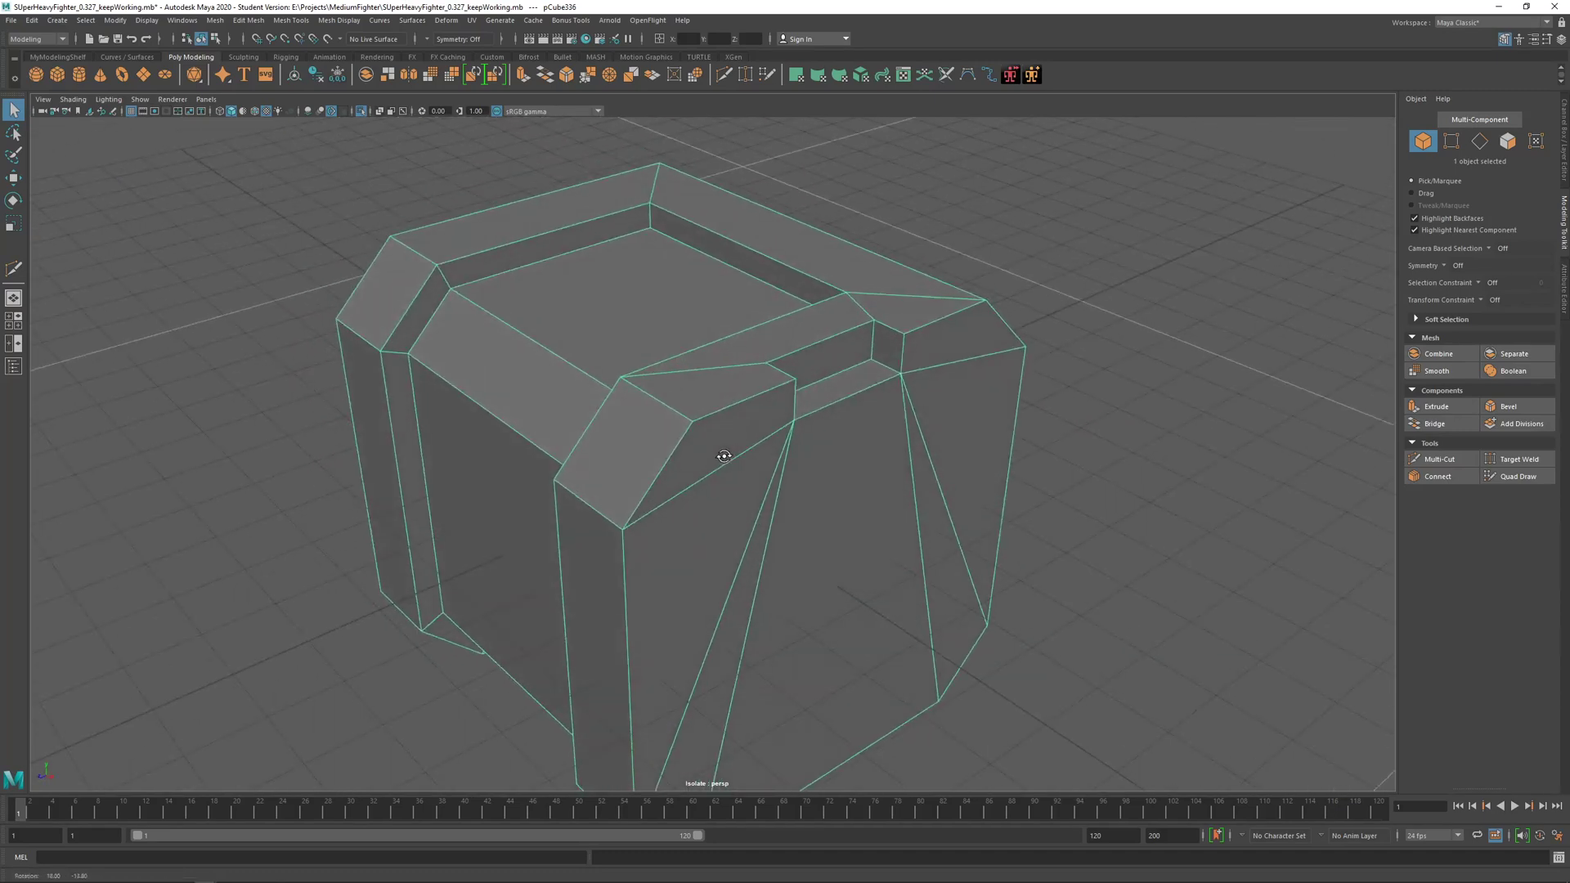
Step: Apply Mirror to the notched box and set the mirror axis to X
right_click(629, 308, "shift")
right_click(628, 305, "shift")
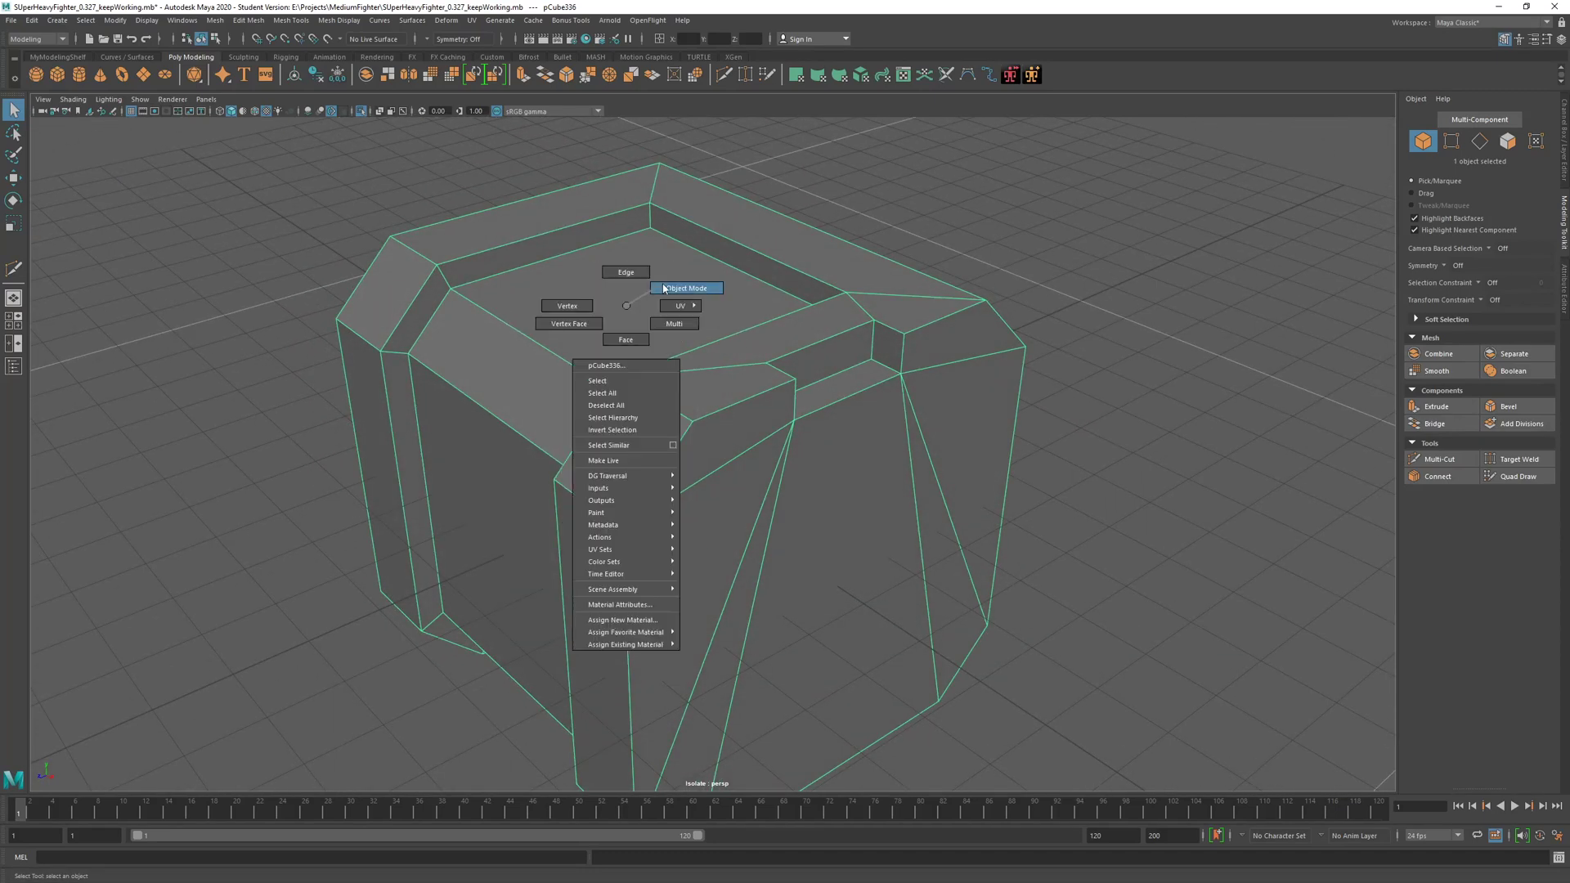
right_click(659, 291, "shift")
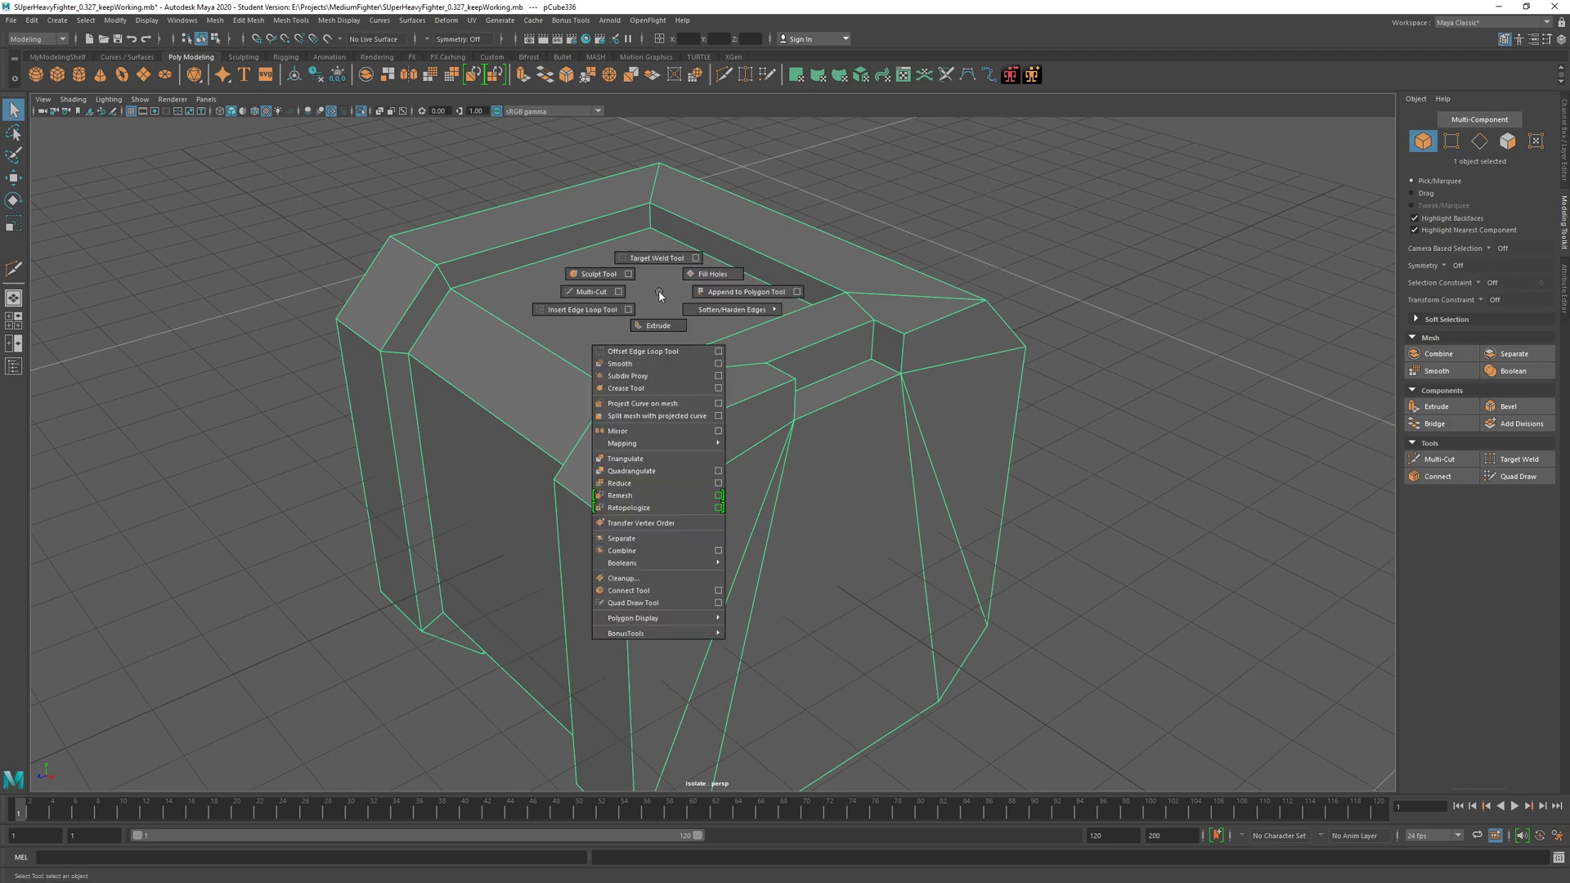
left_click(617, 431)
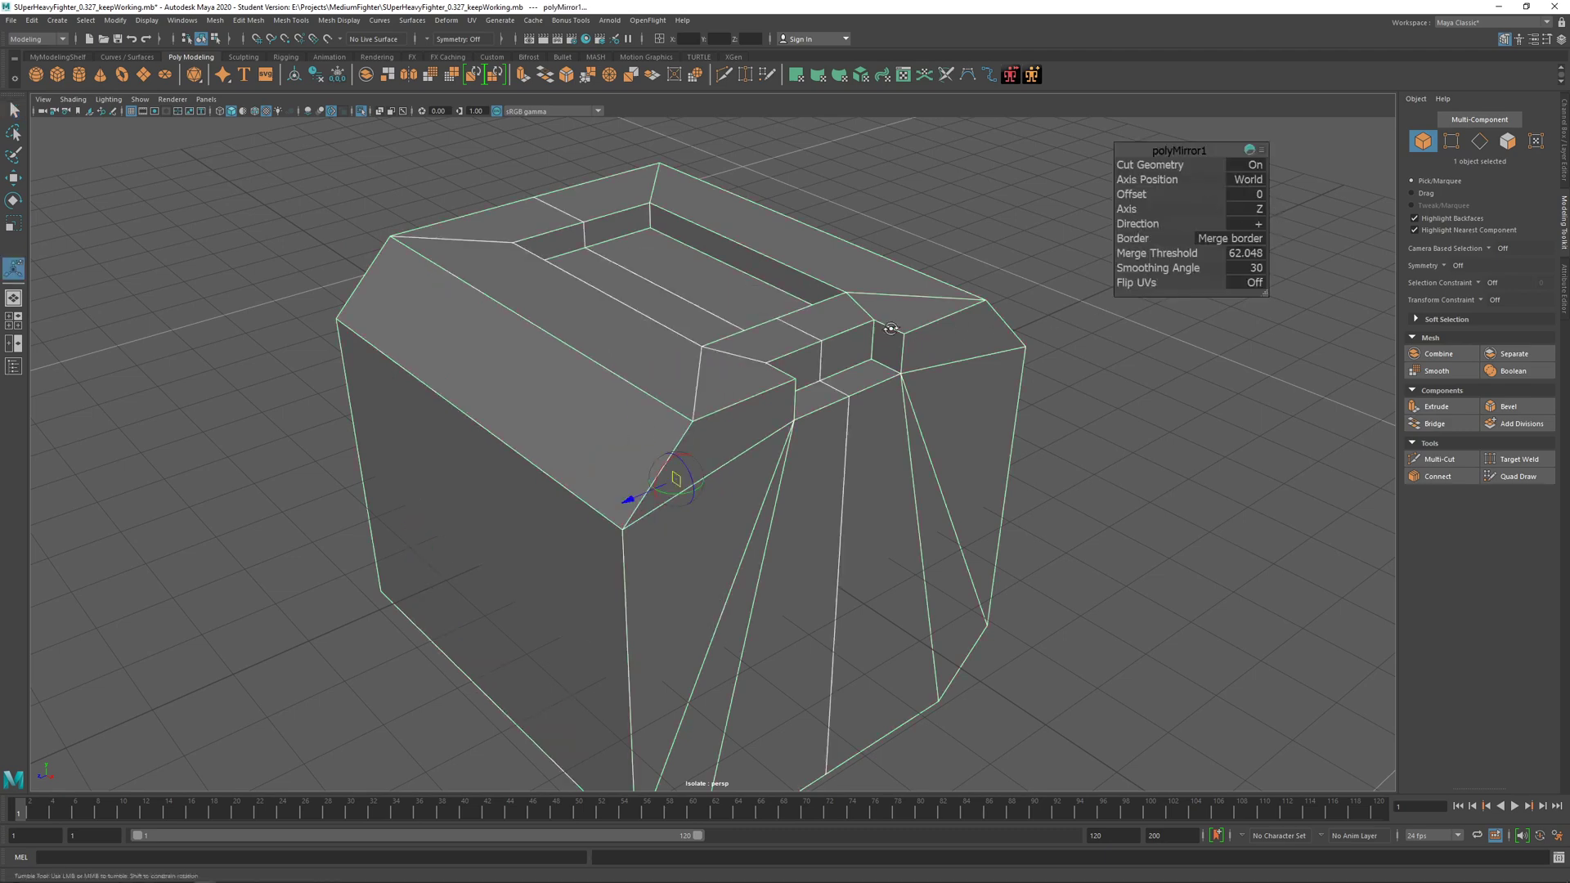
left_click_drag(890, 328, 941, 342, "alt")
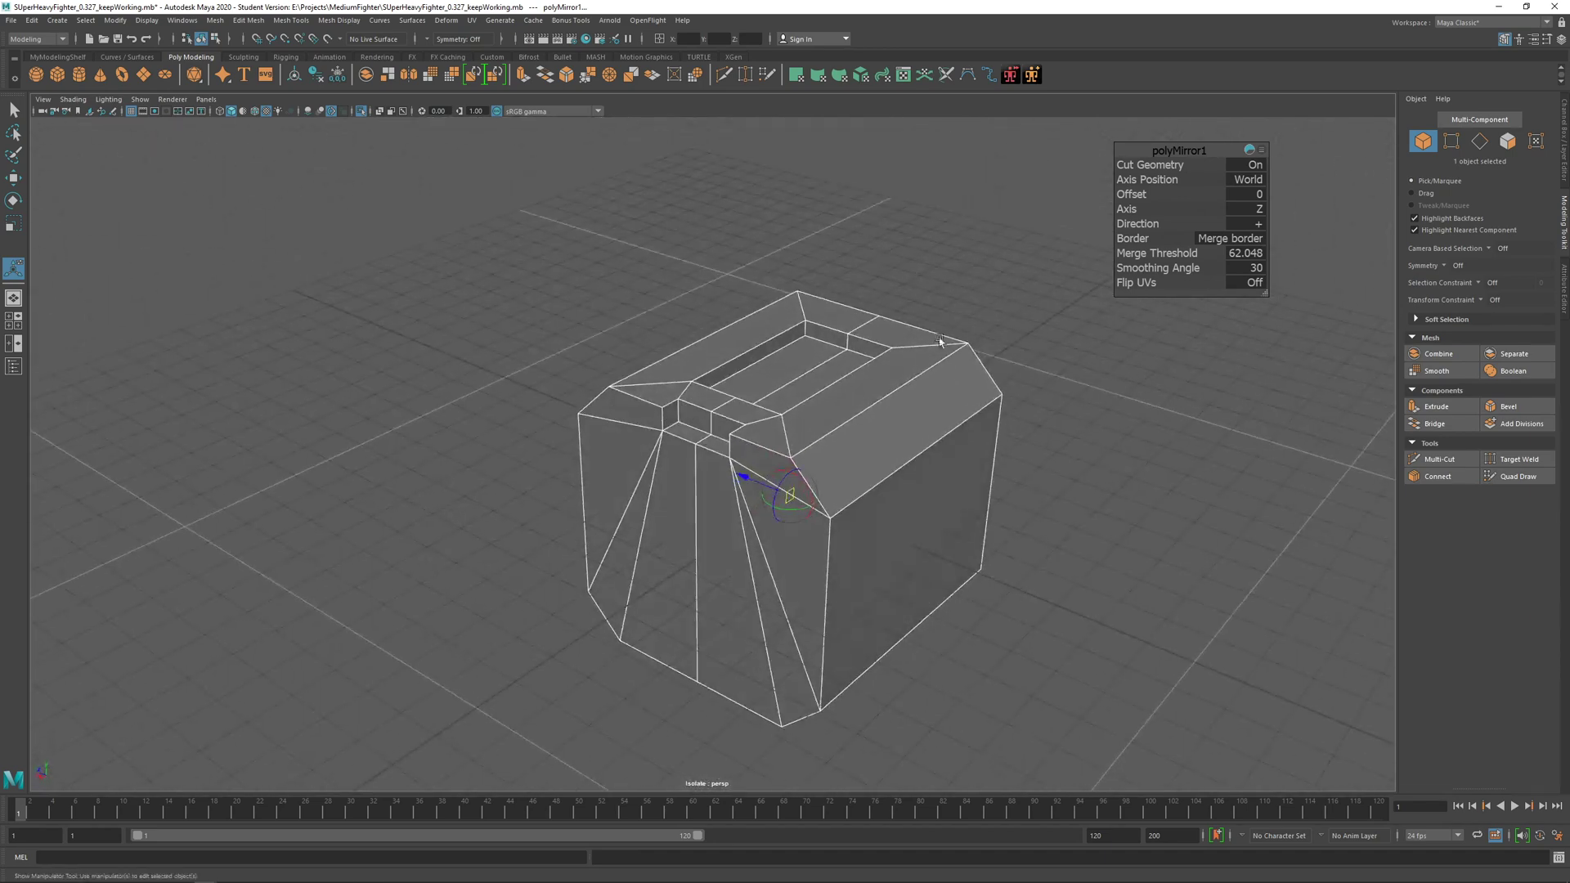
left_click(1259, 212)
left_click(1274, 218)
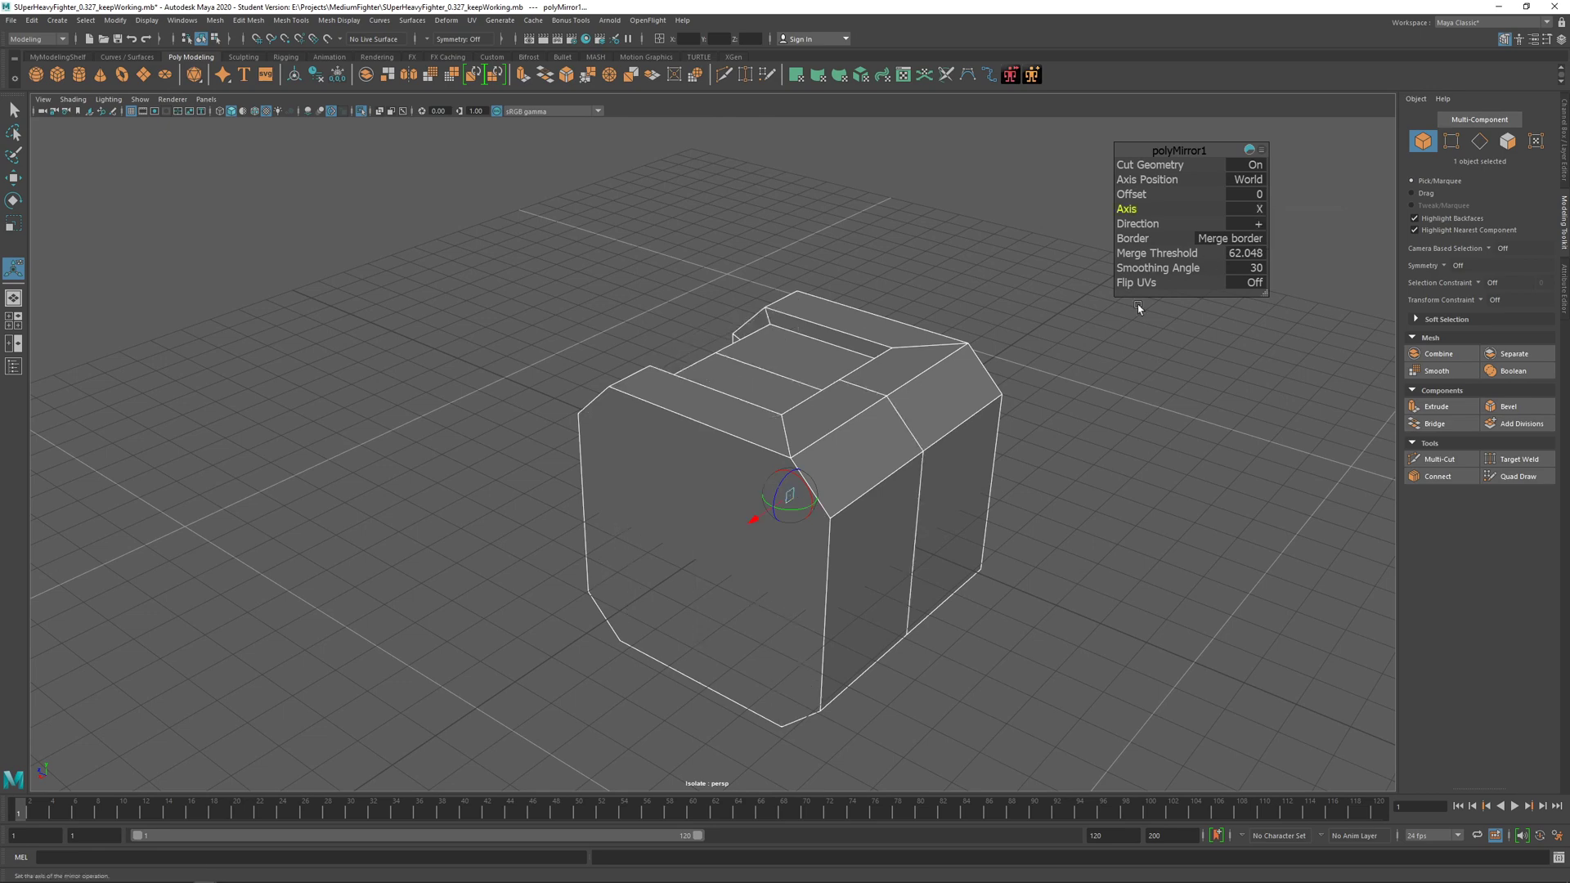
Step: Set the mirror direction to negative and the merge threshold to 1 to copy the notch to the opposite end
left_click_drag(1006, 368, 883, 372, "alt")
left_click_drag(852, 306, 1218, 252, "alt")
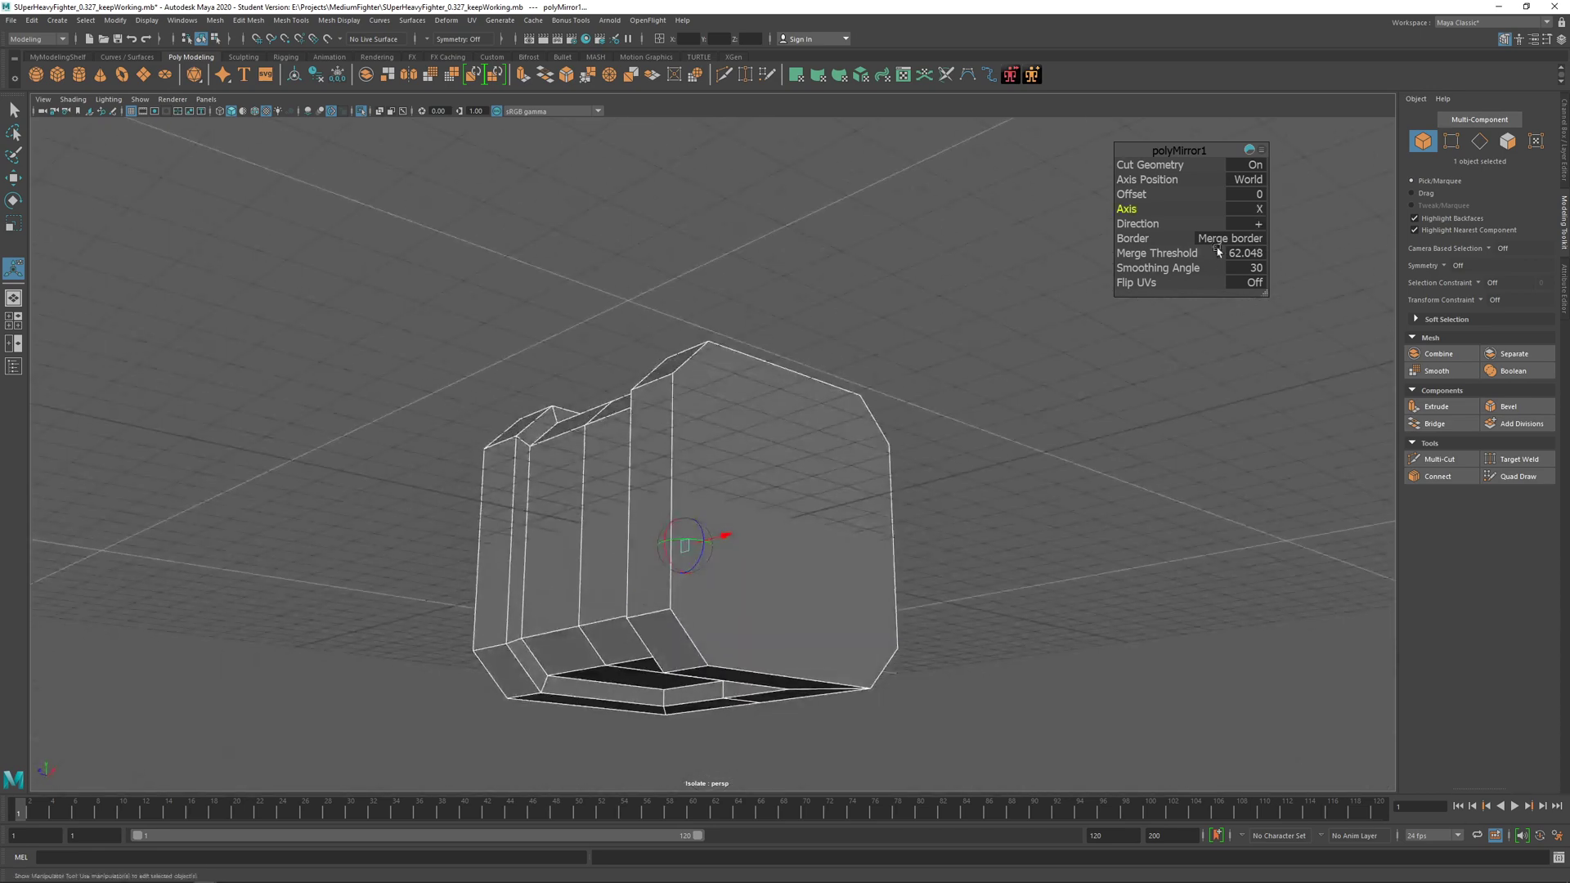
left_click(1257, 229)
left_click(1300, 239)
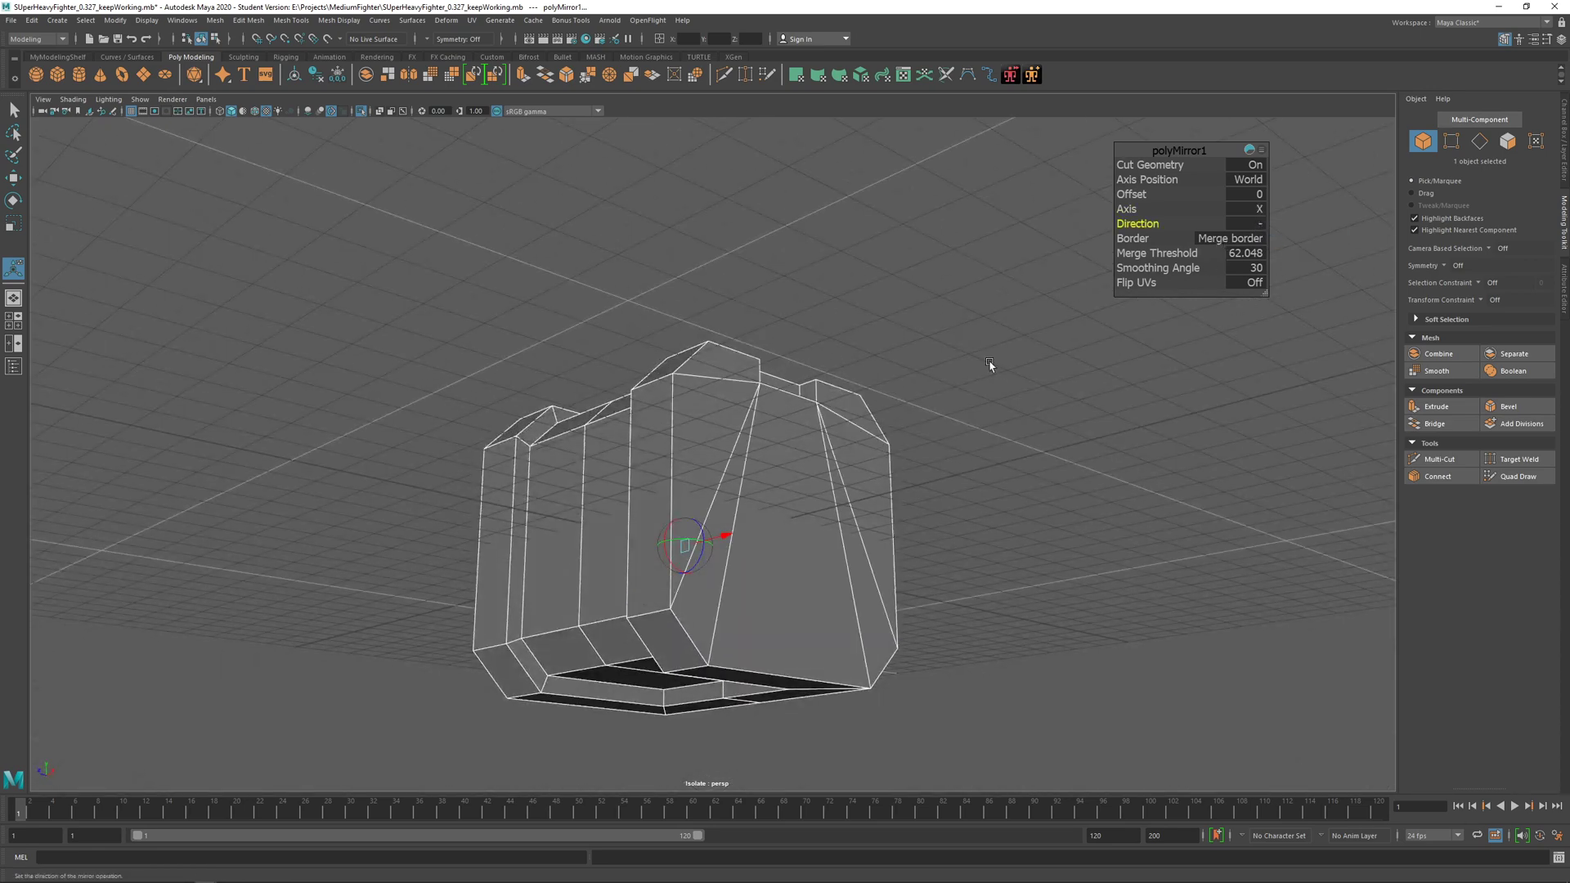
left_click_drag(992, 364, 952, 482, "alt")
left_click_drag(1165, 256, 1153, 255)
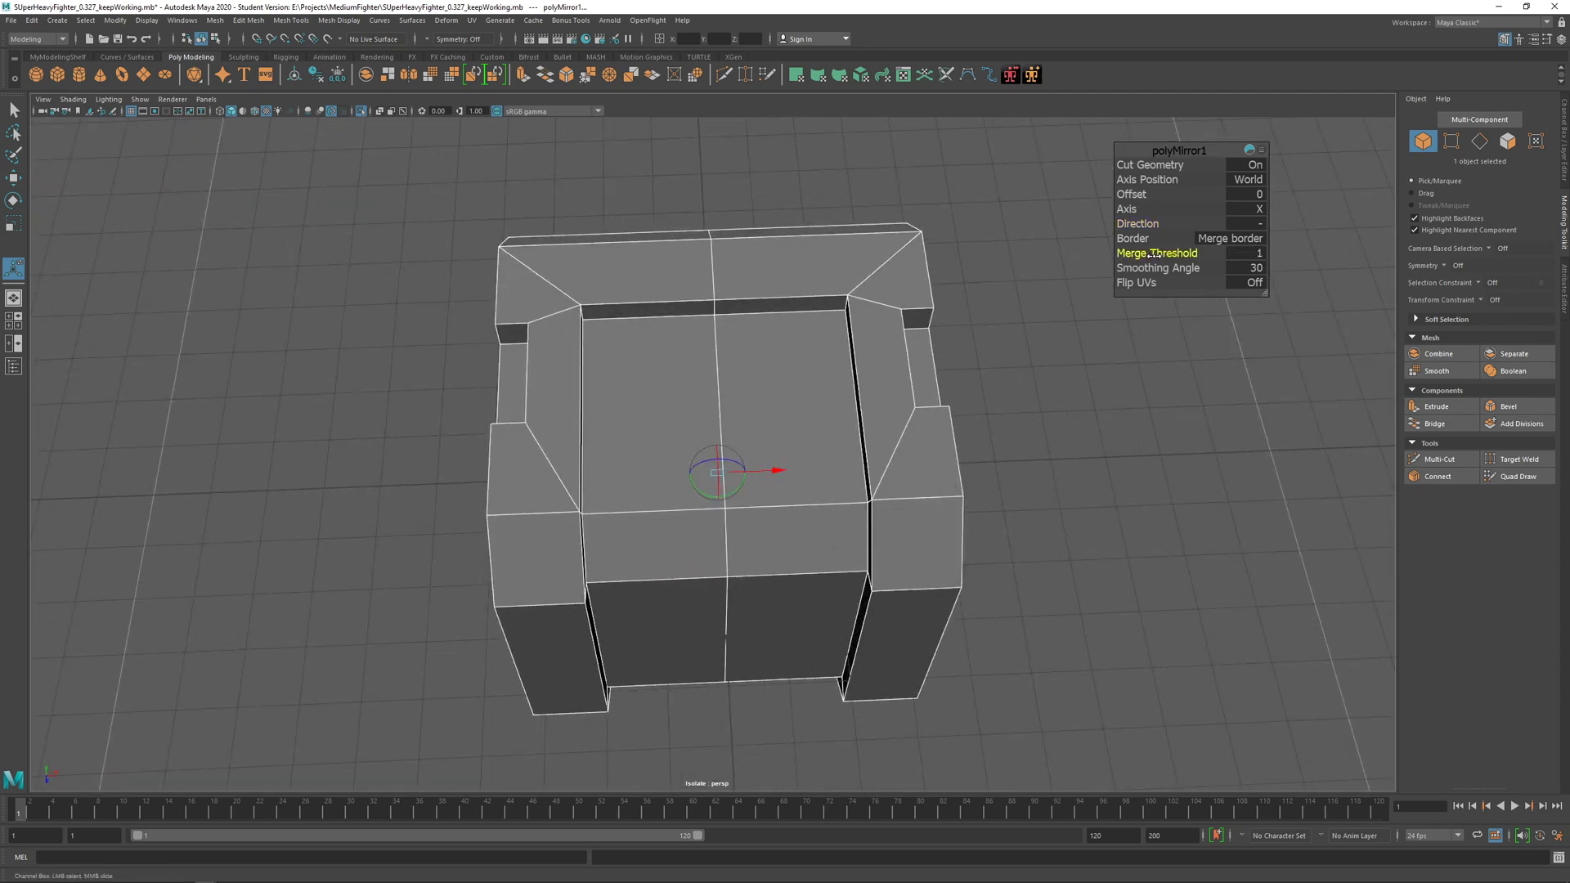
left_click_drag(921, 391, 827, 358, "alt")
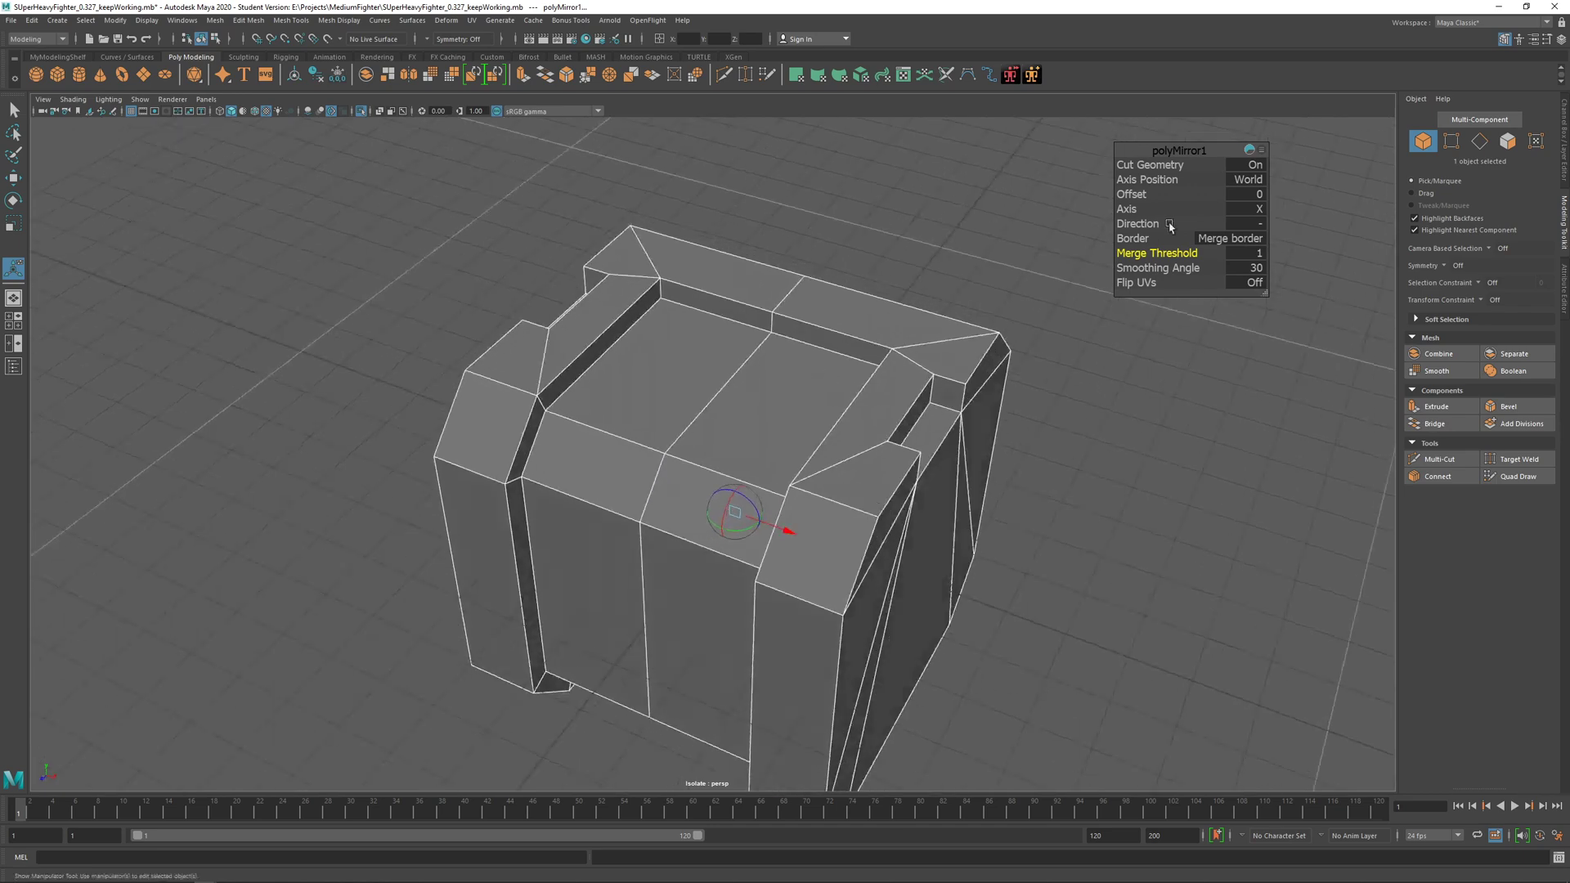
left_click_drag(940, 321, 999, 327, "alt")
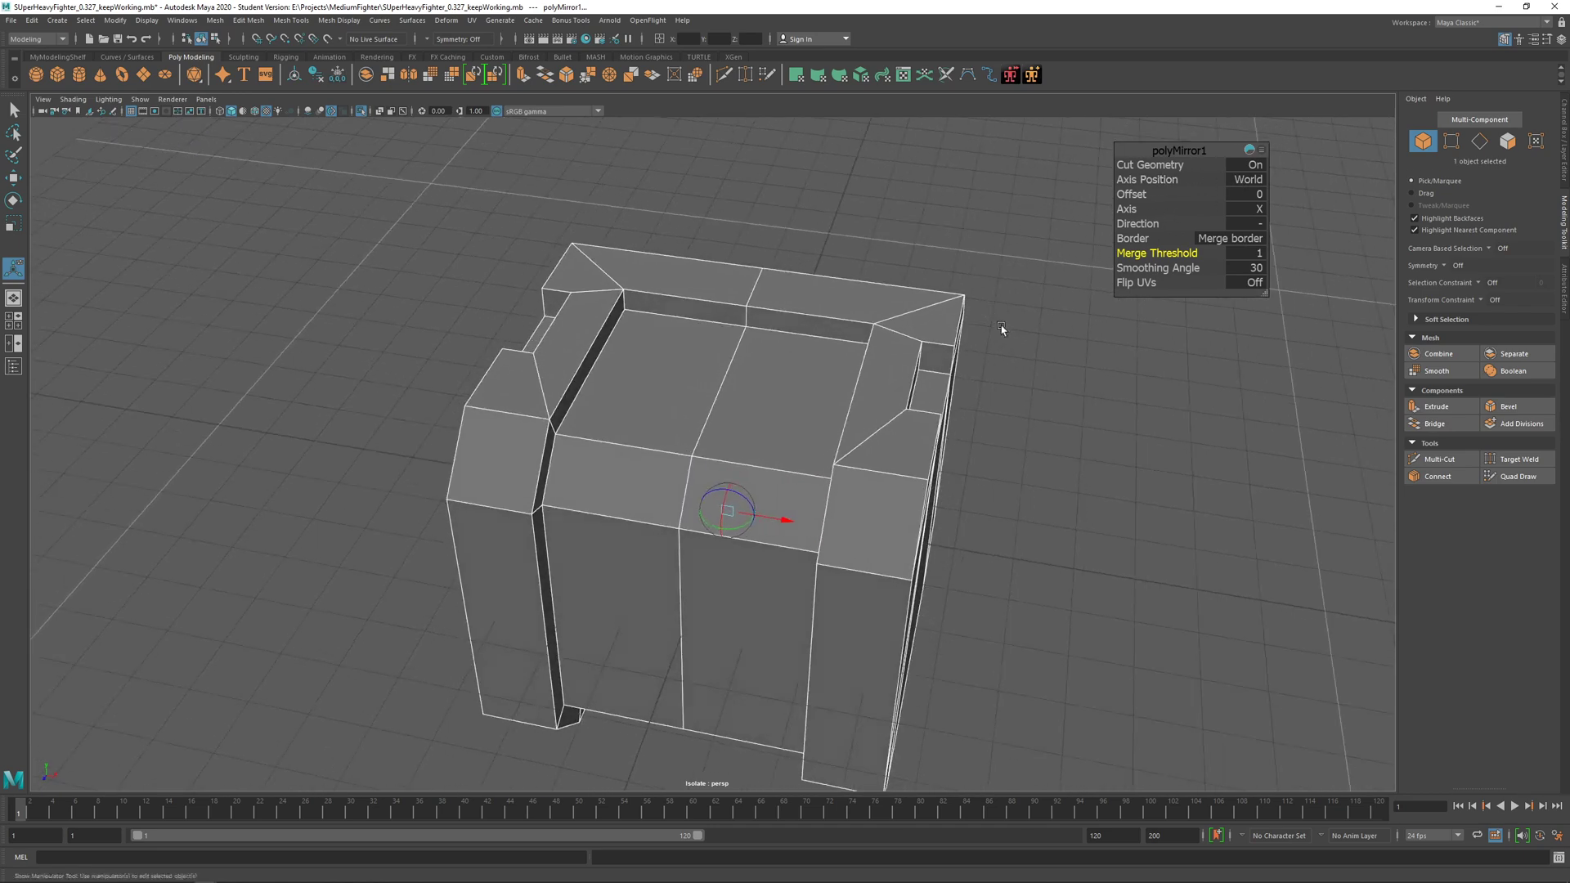
Step: Undo the mirror and its setting changes on the box
key("ctrl+z")
key("ctrl+z")
key("ctrl+z")
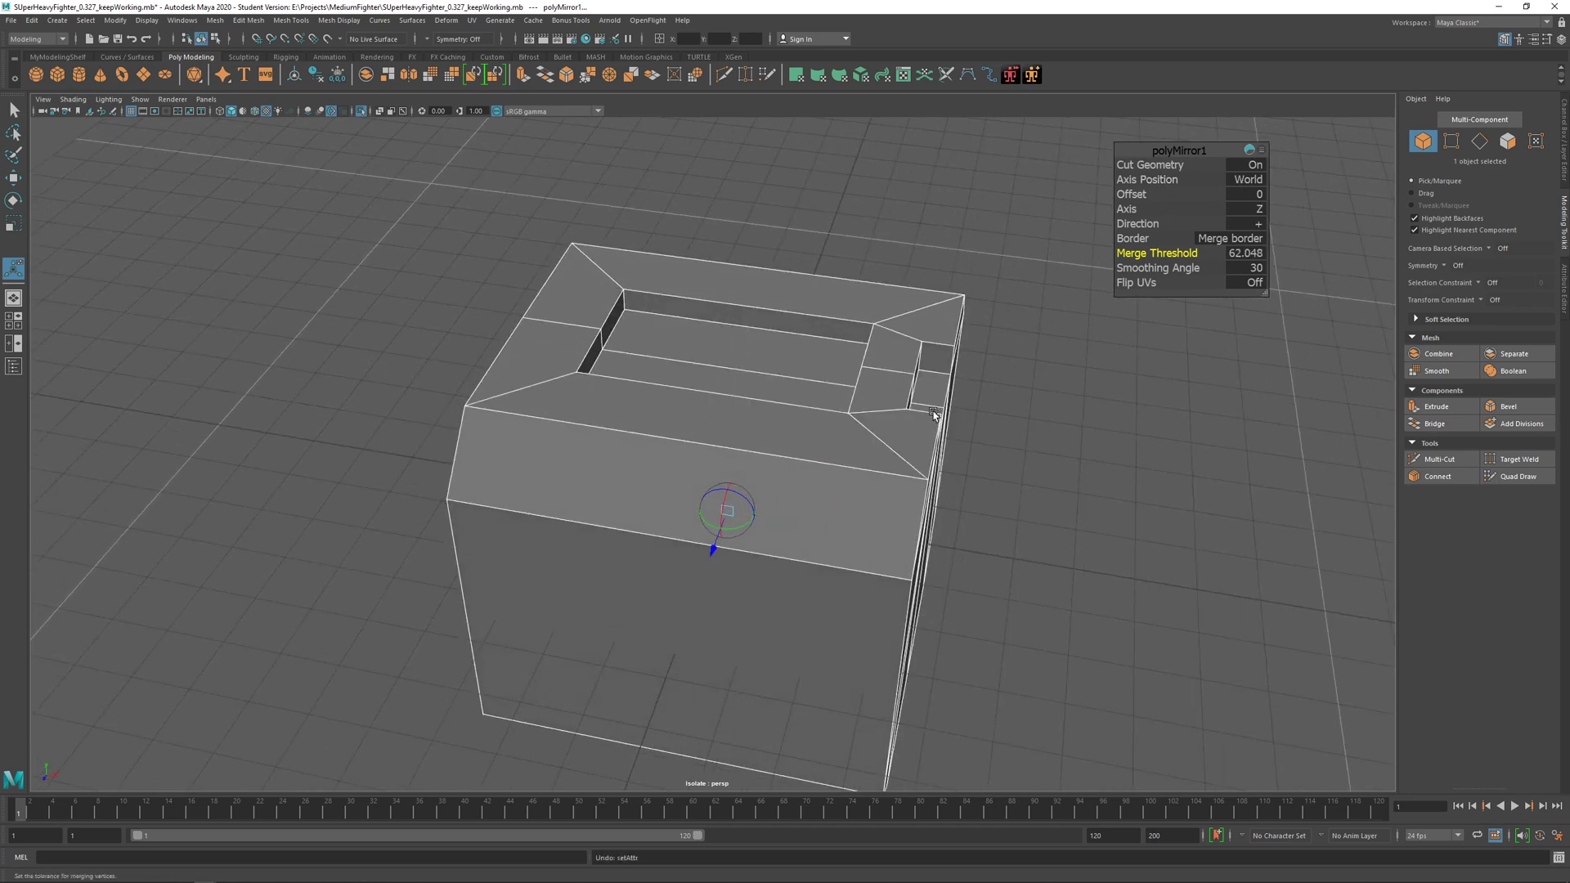
Step: Try moving the unmirrored box with the Move tool and undo the move
key("q")
left_click(861, 442)
left_click_drag(861, 442, 869, 491, "alt")
key("w")
left_click(739, 484)
key("ctrl+z")
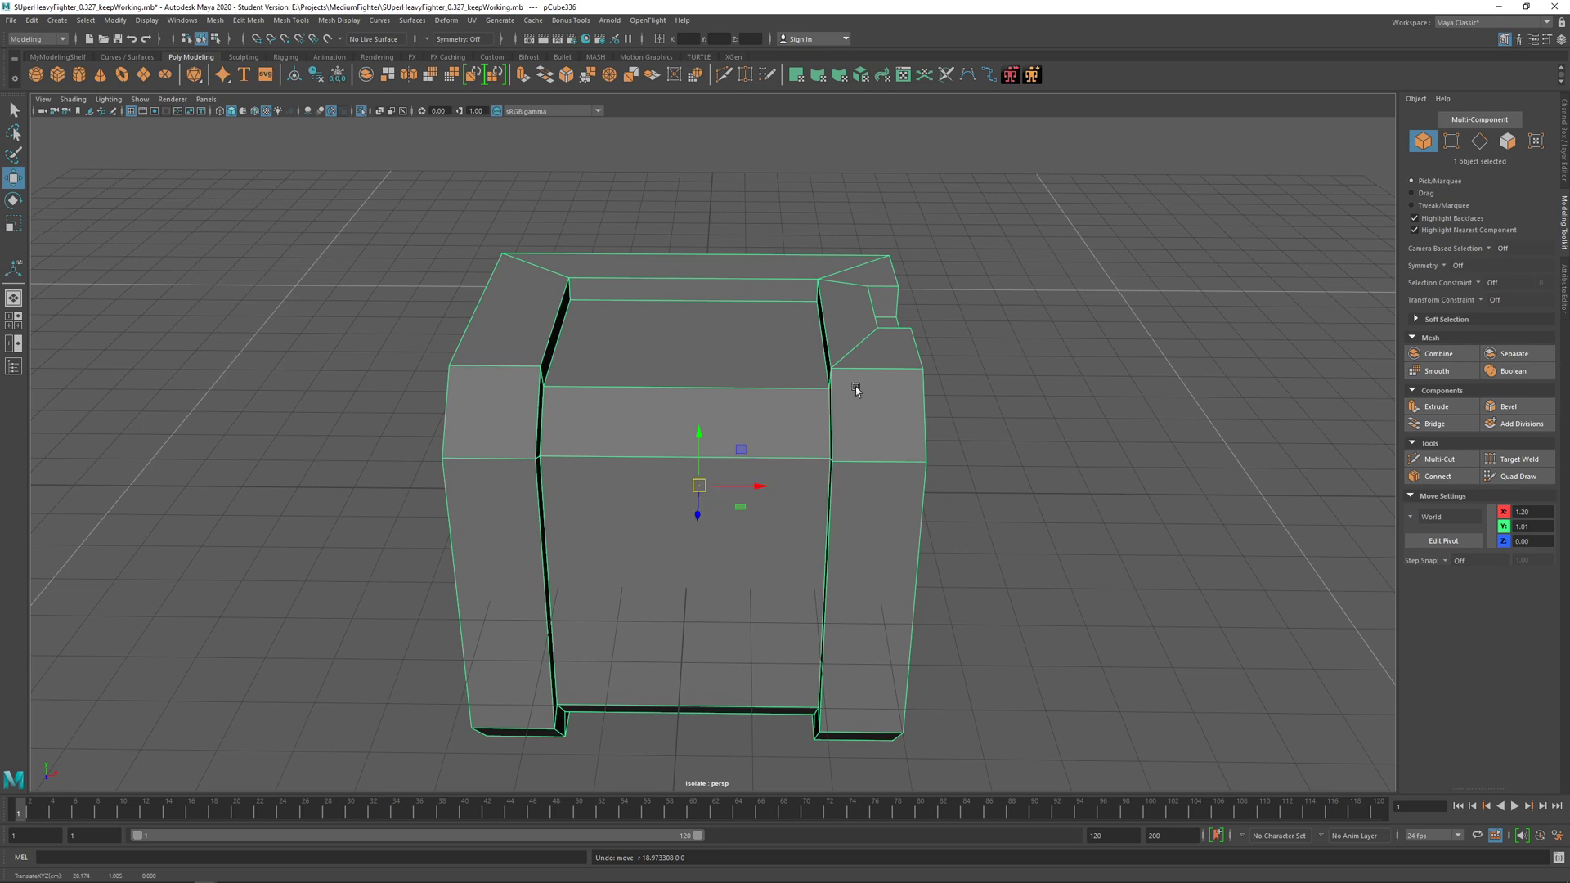
left_click_drag(755, 393, 683, 405, "alt")
scroll(697, 405, "down", 5)
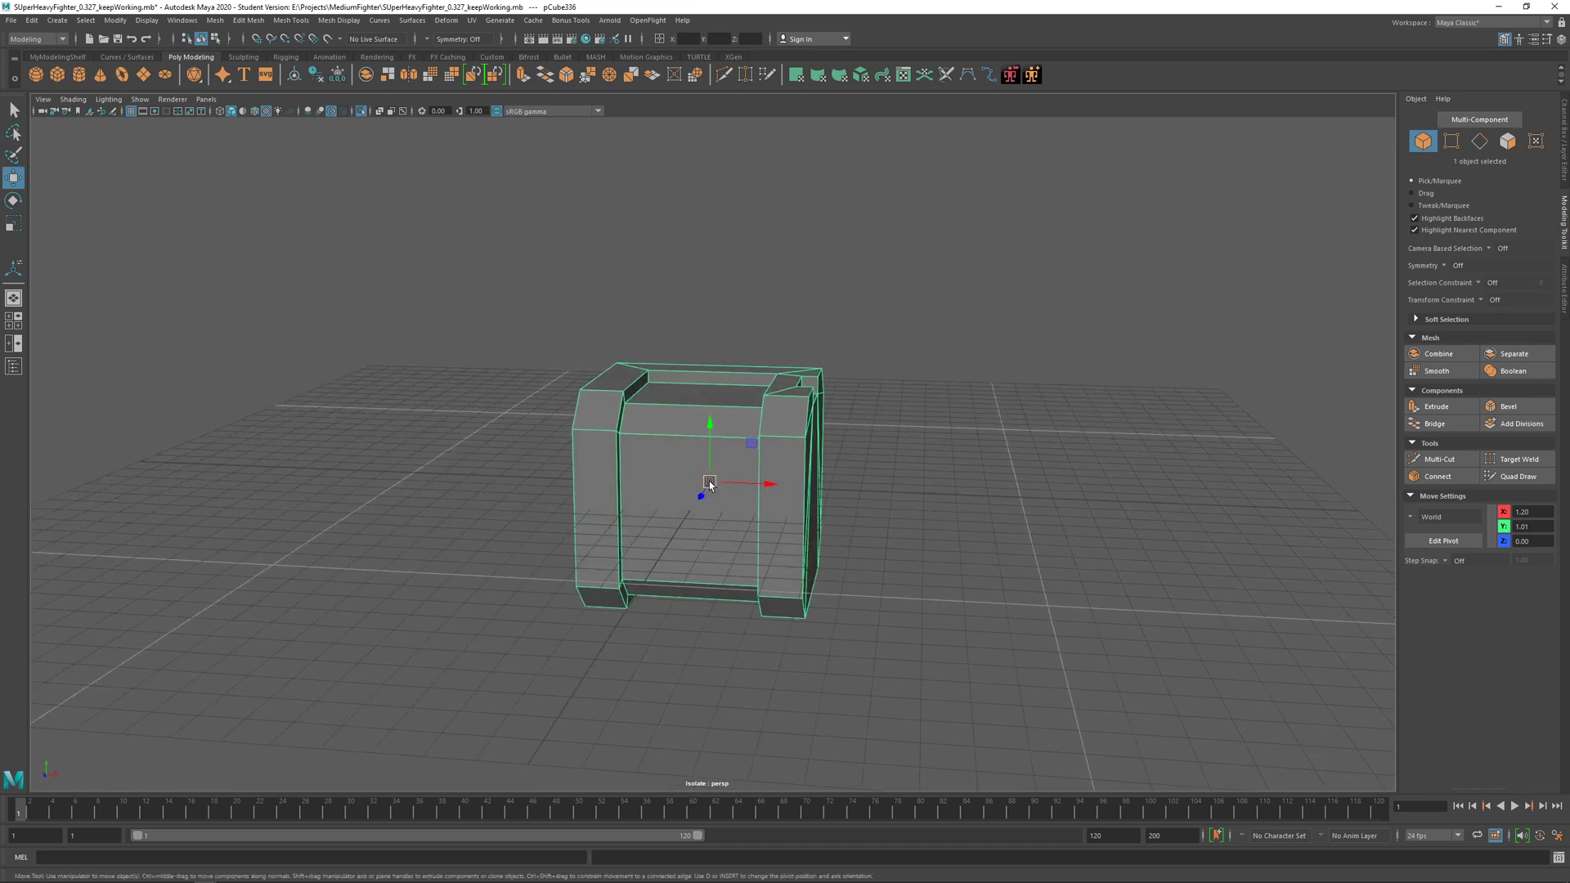
right_click_drag(783, 484, 842, 520, "alt")
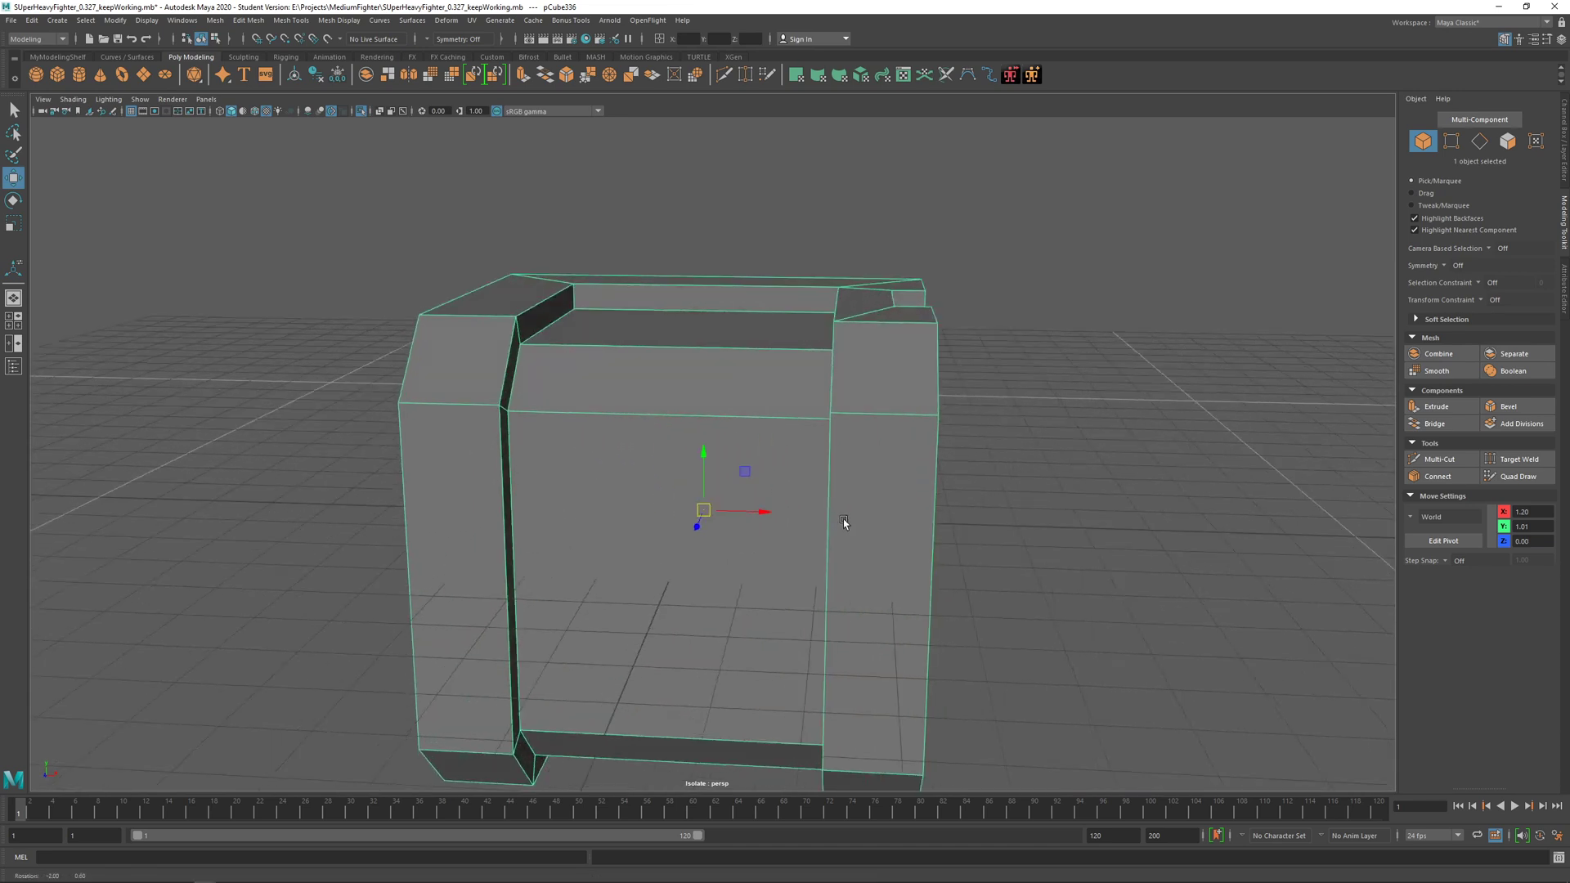
left_click_drag(842, 521, 858, 516, "alt")
middle_click_drag(840, 515, 751, 477, "alt")
left_click_drag(667, 480, 640, 463, "alt")
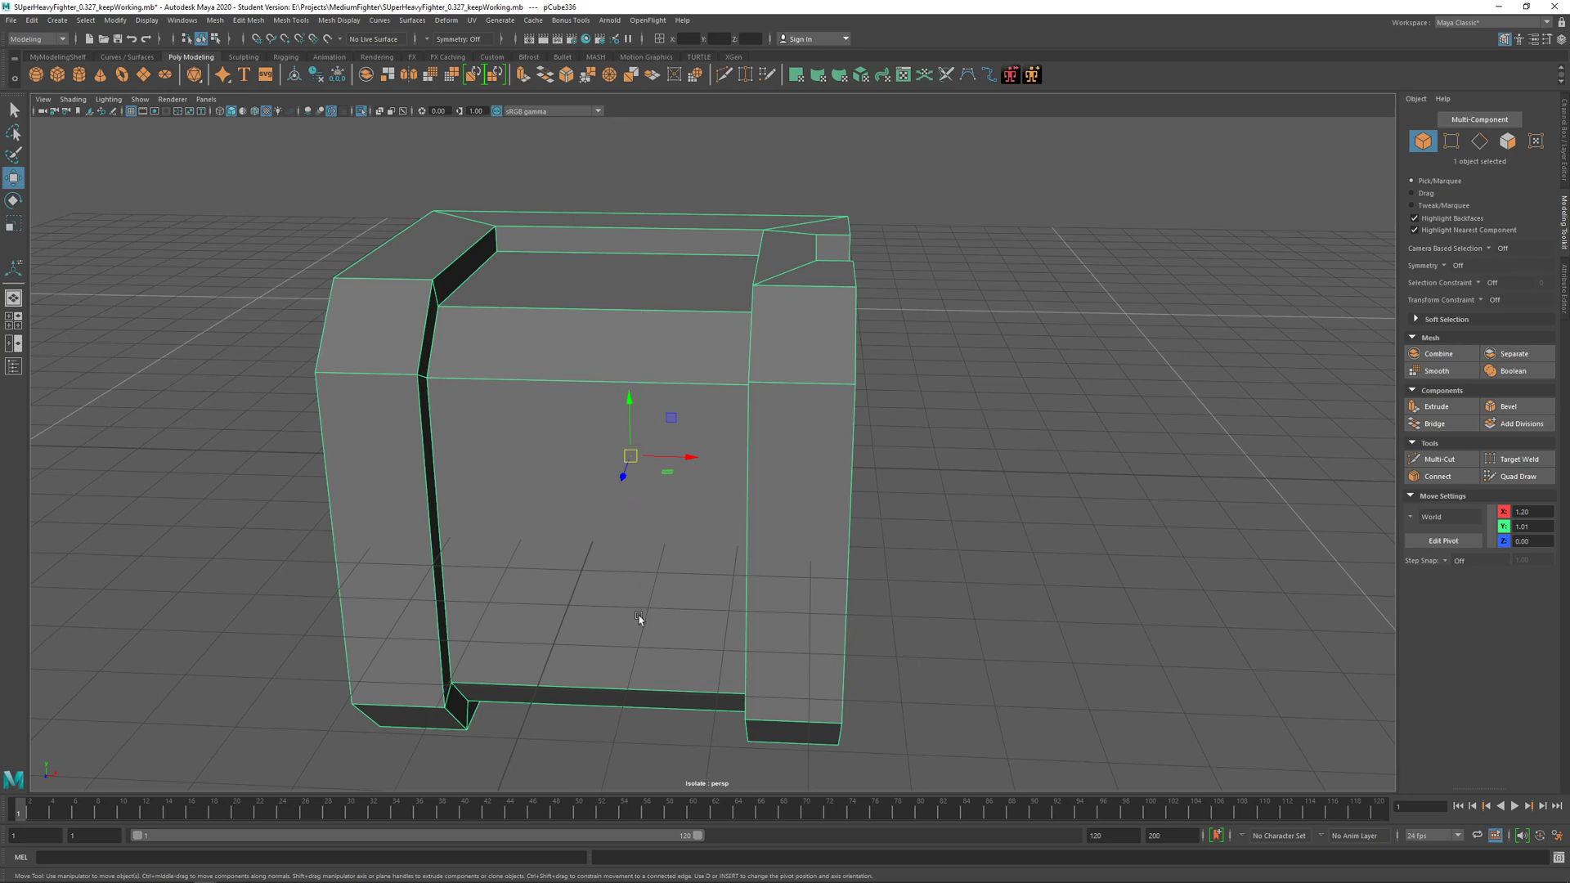
left_click_drag(600, 683, 723, 428, "alt")
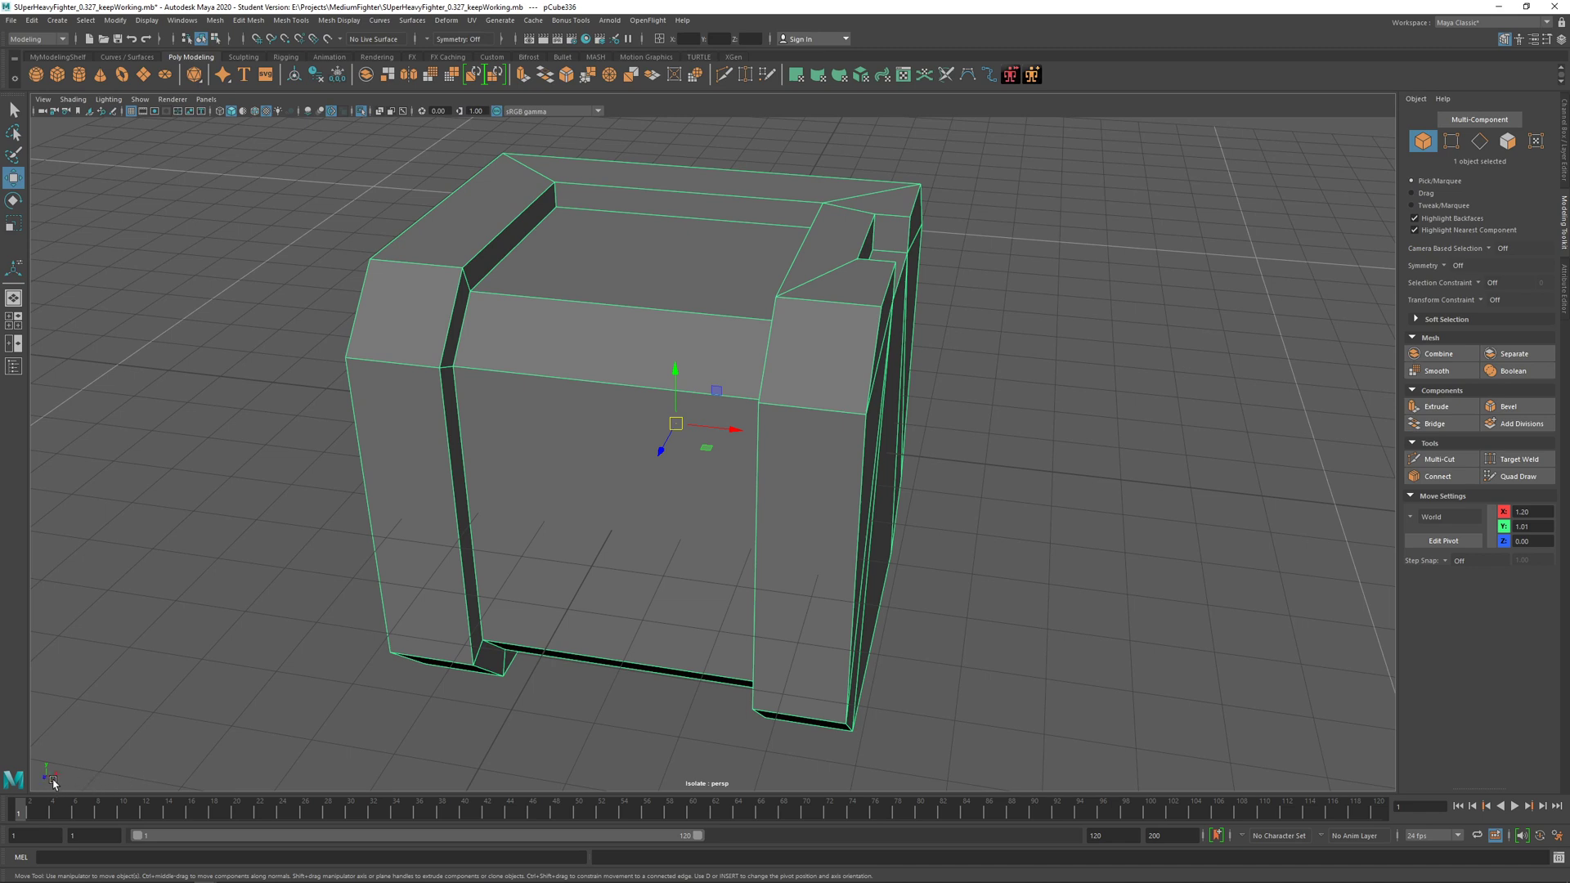
left_click_drag(192, 726, 262, 650, "alt")
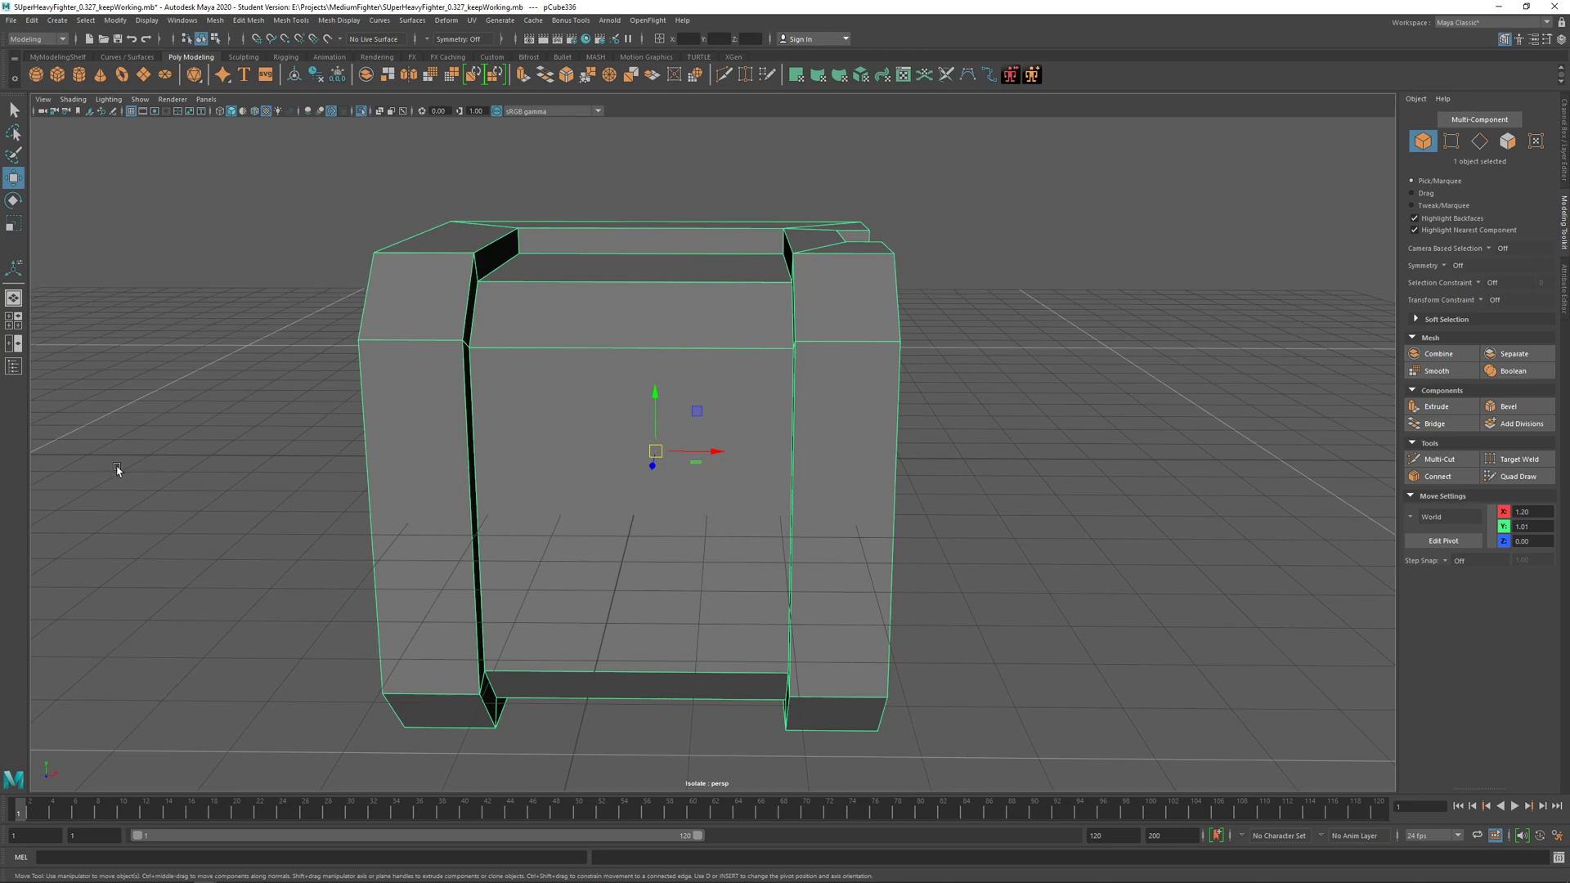
left_click_drag(245, 490, 759, 488, "alt")
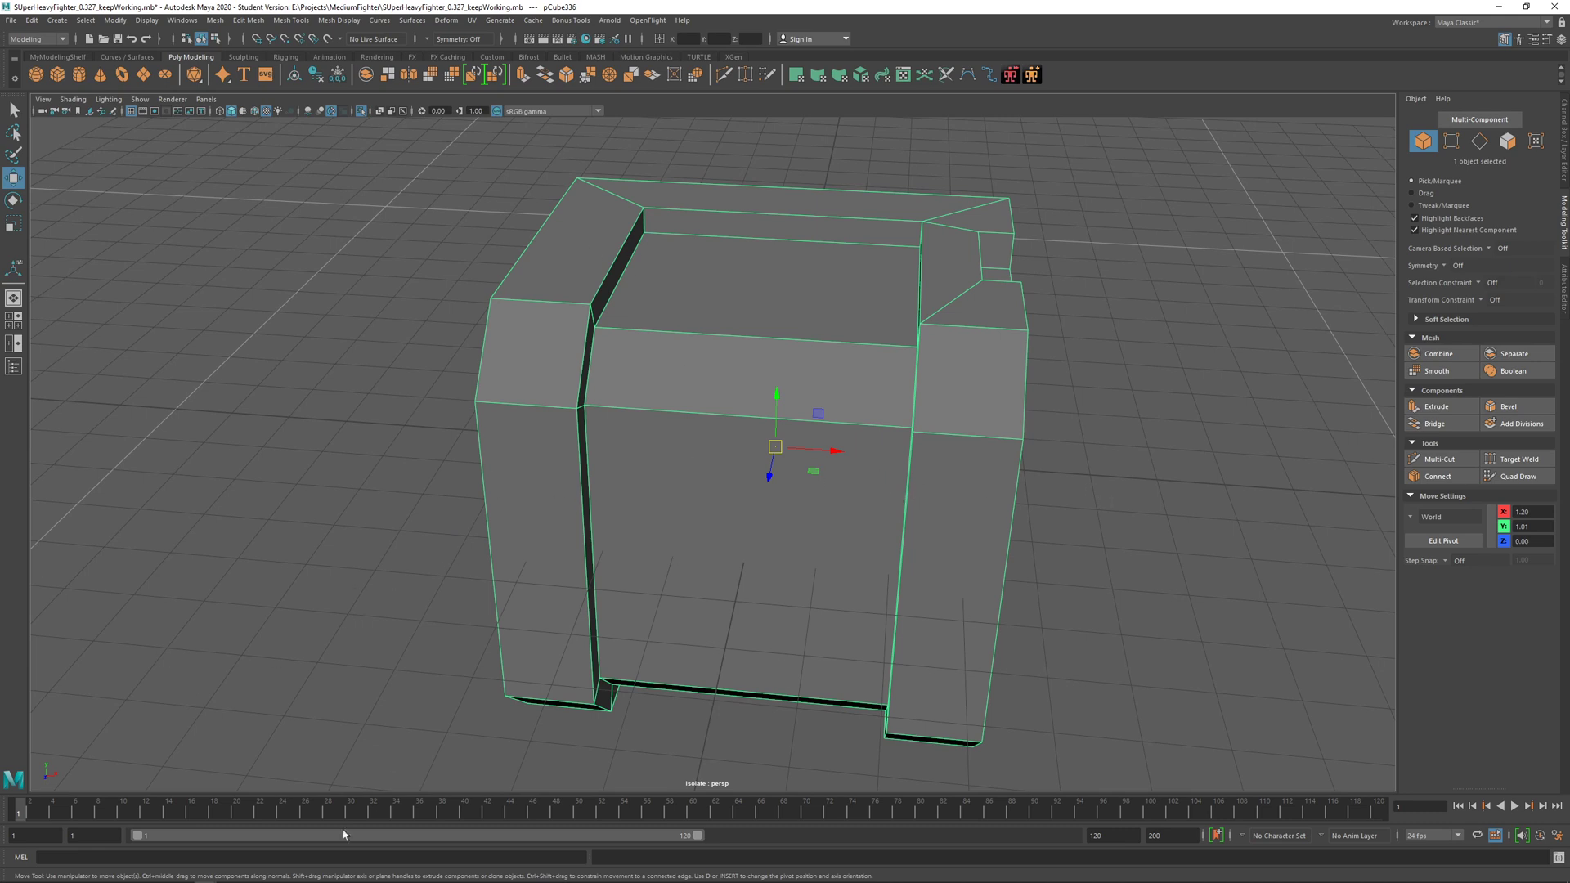
mouse_move(340, 879)
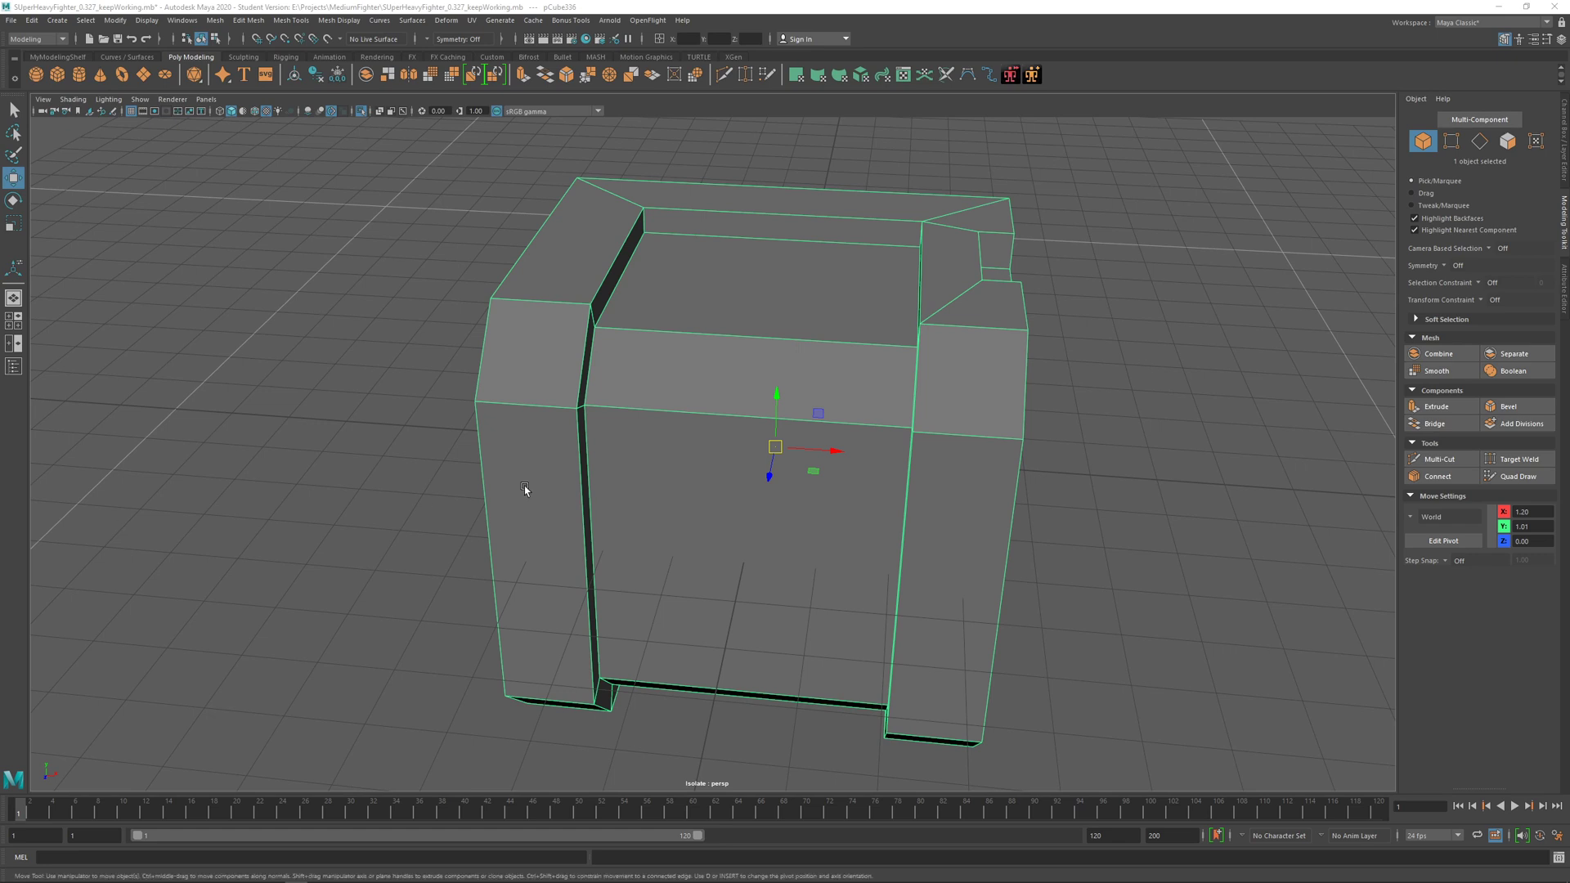
Step: Mirror the box along the X axis in the negative direction to copy the notch to the opposite end
right_click(842, 297, "shift")
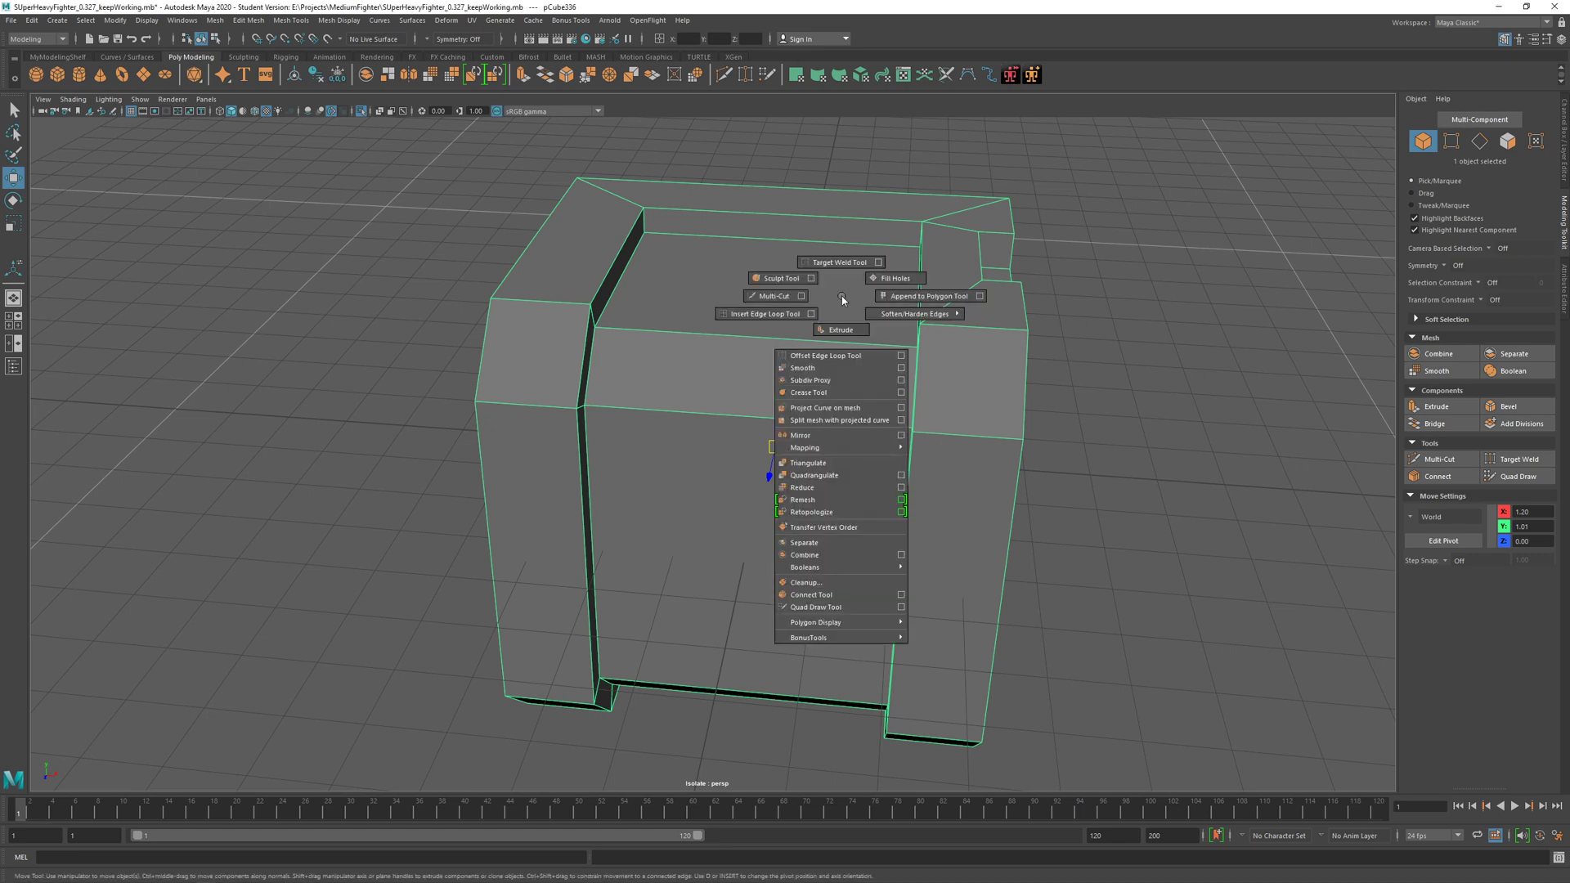
left_click(805, 434)
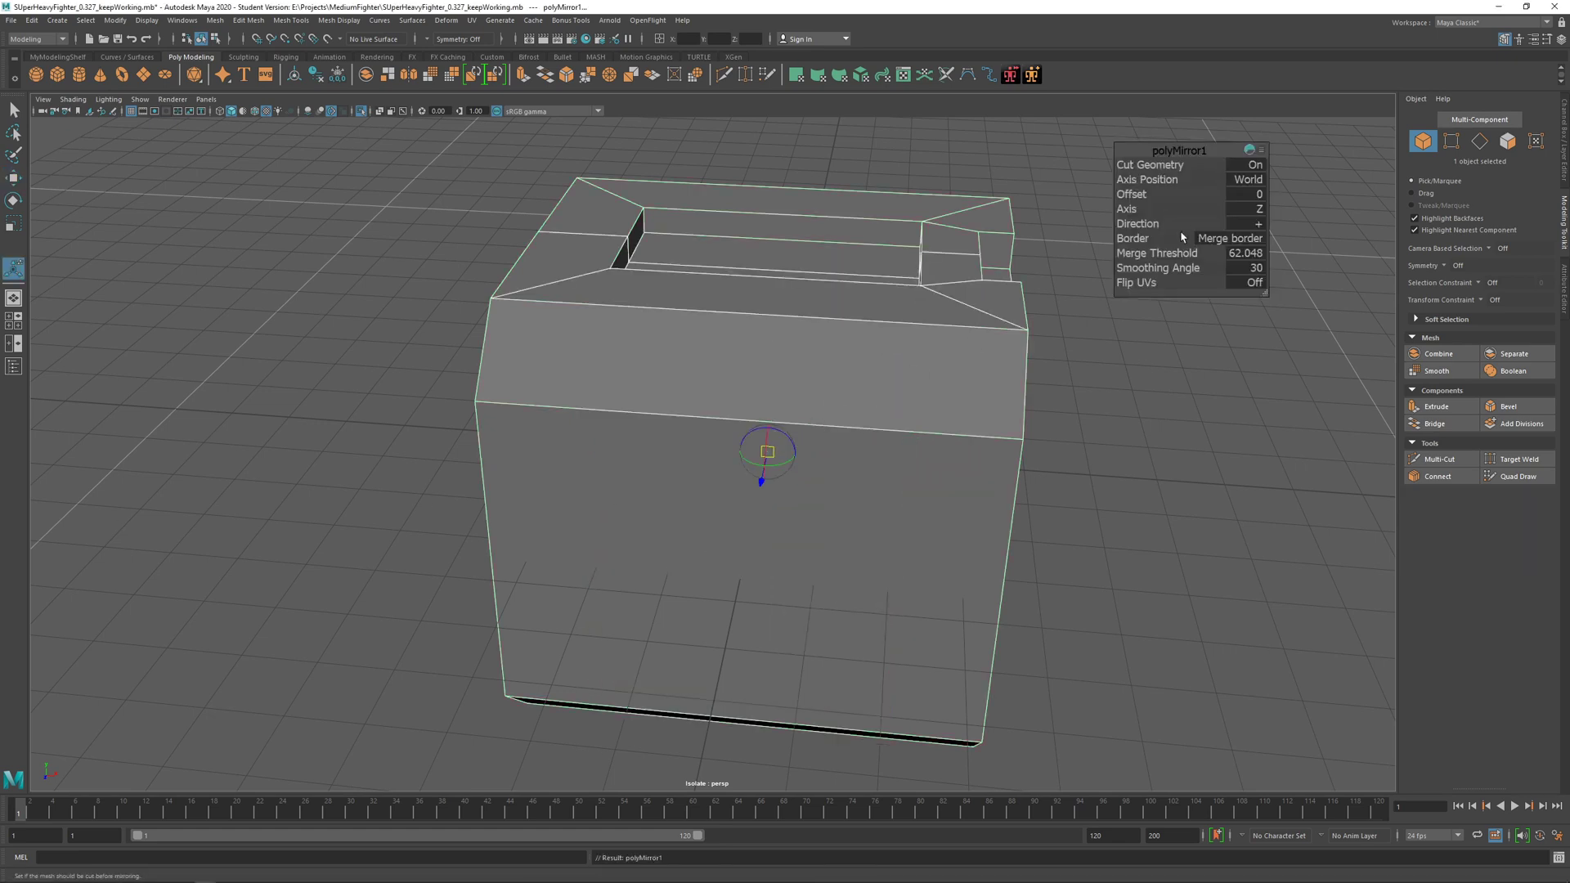
left_click(1251, 209)
left_click(1266, 218)
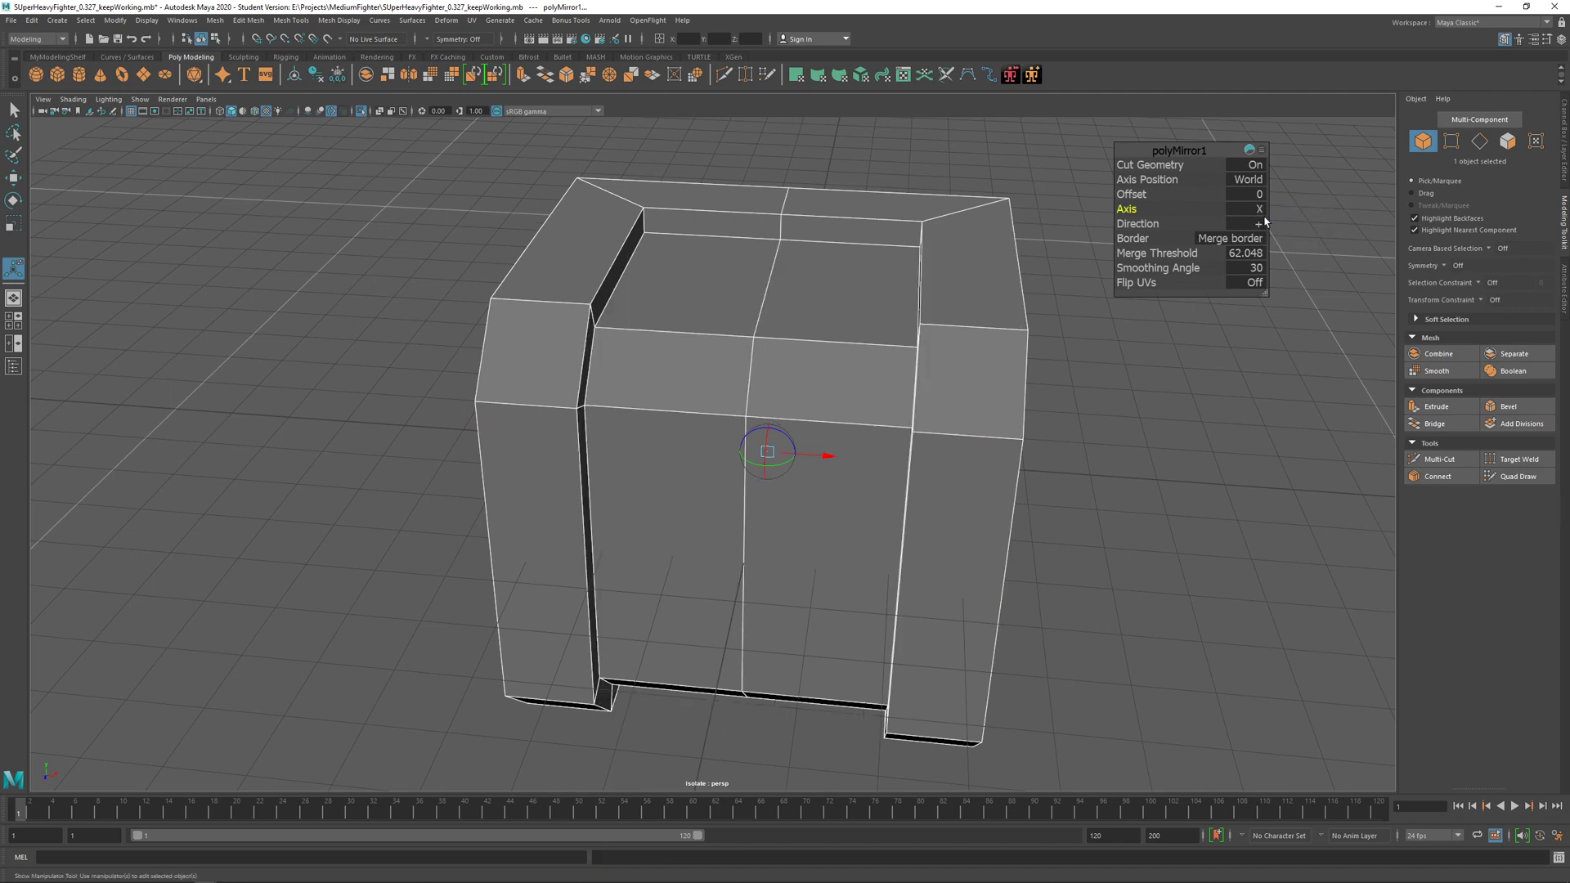
left_click(1258, 227)
left_click(1268, 243)
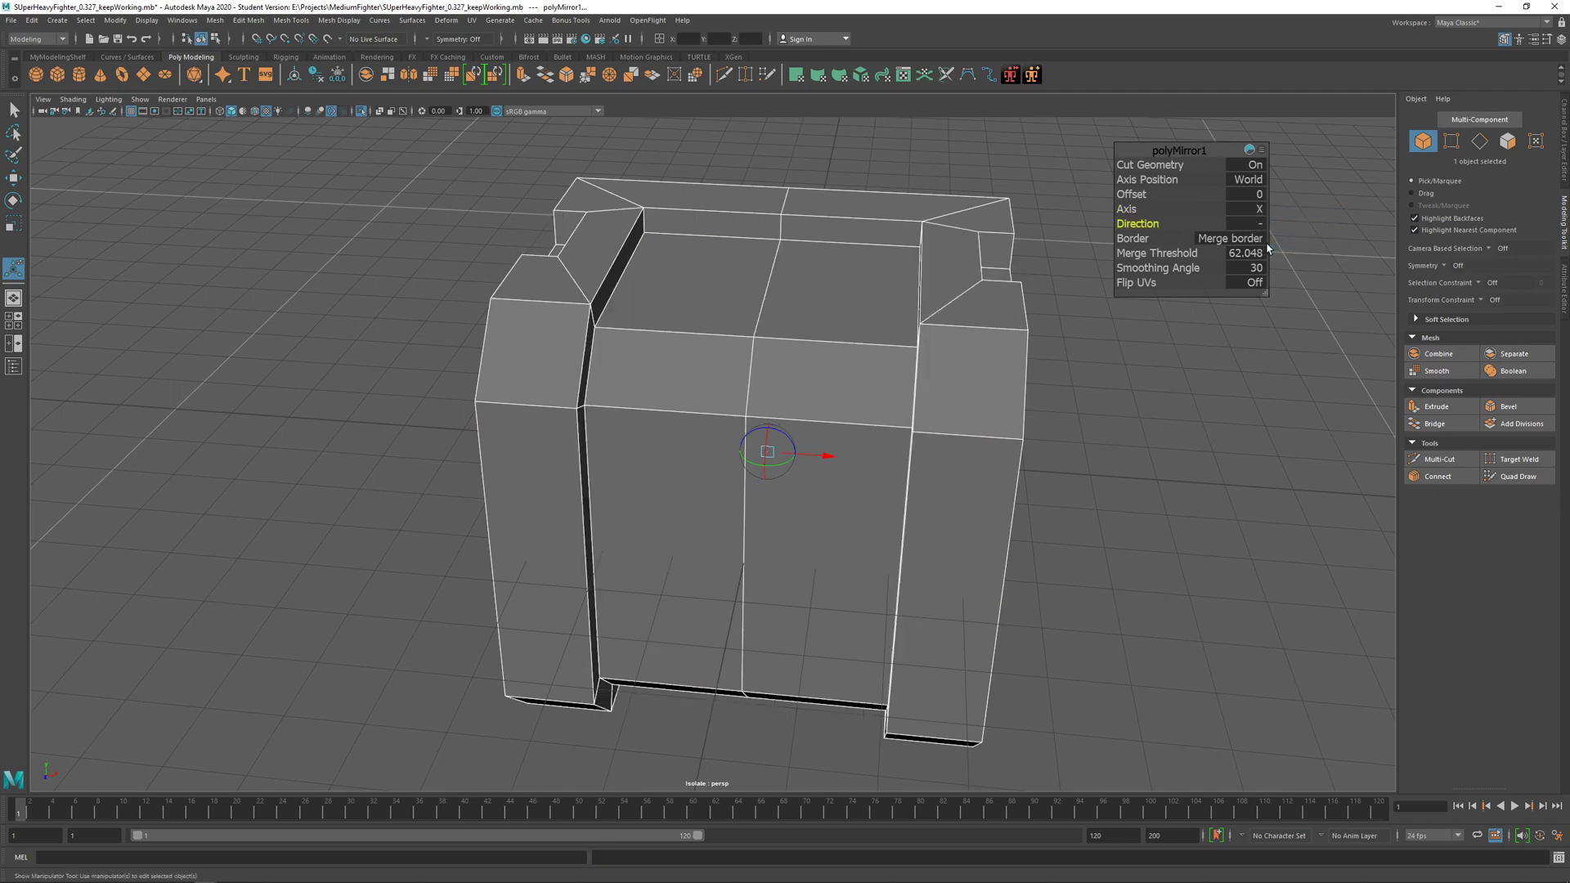
left_click_drag(771, 309, 728, 314, "alt")
key("q")
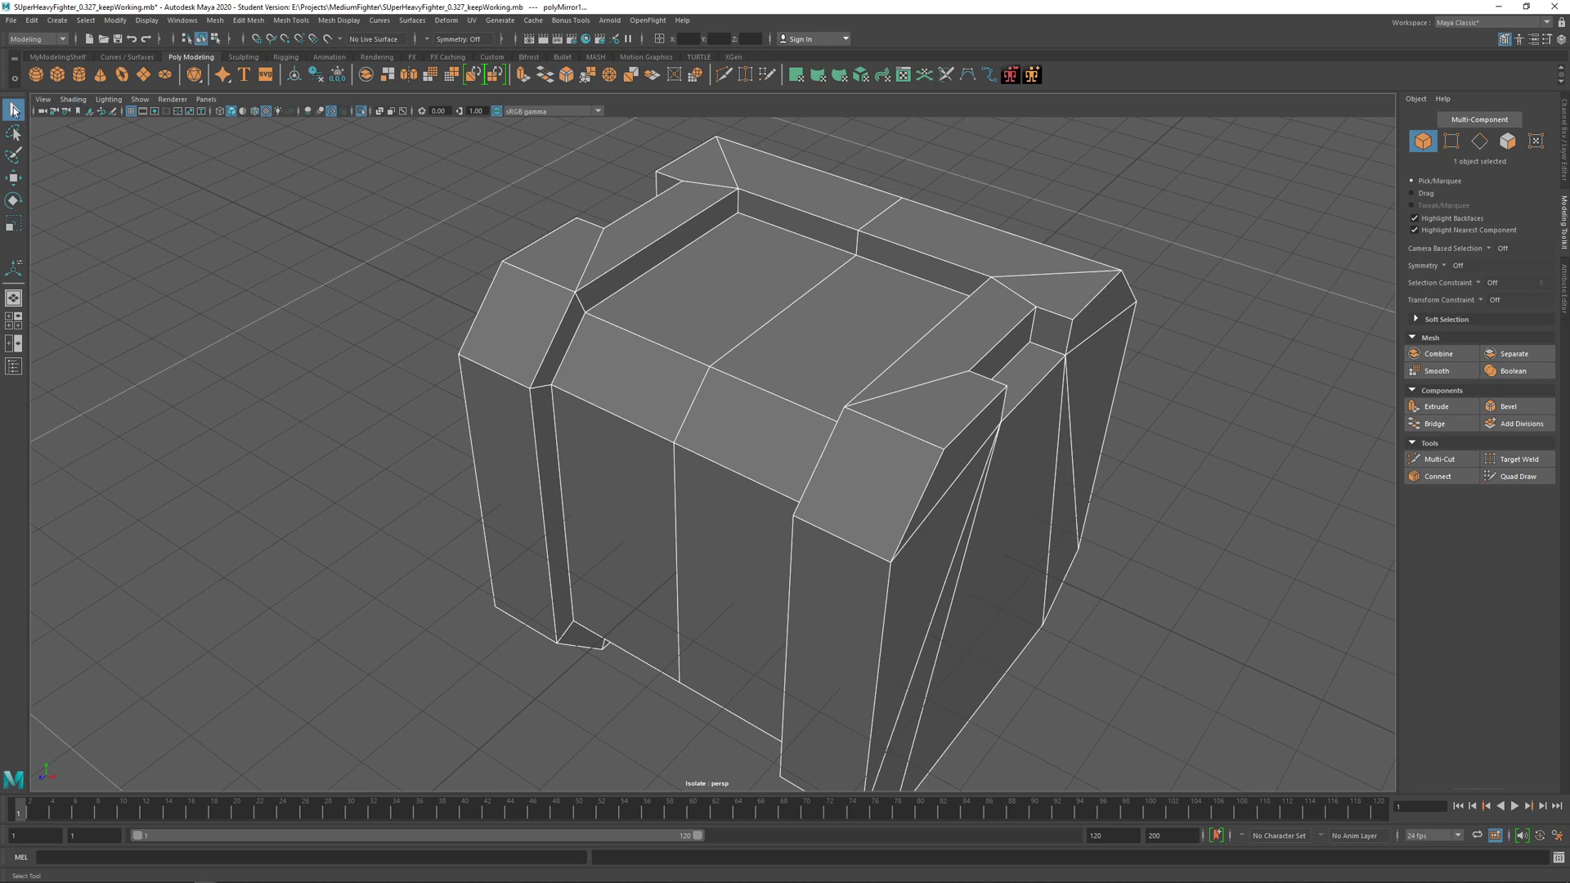
Step: Select the floor faces of both end notches and adjust their height together with the Move tool
left_click_drag(1011, 382, 851, 393, "alt")
left_click(810, 373)
right_click_drag(851, 394, 850, 424)
left_click(825, 428)
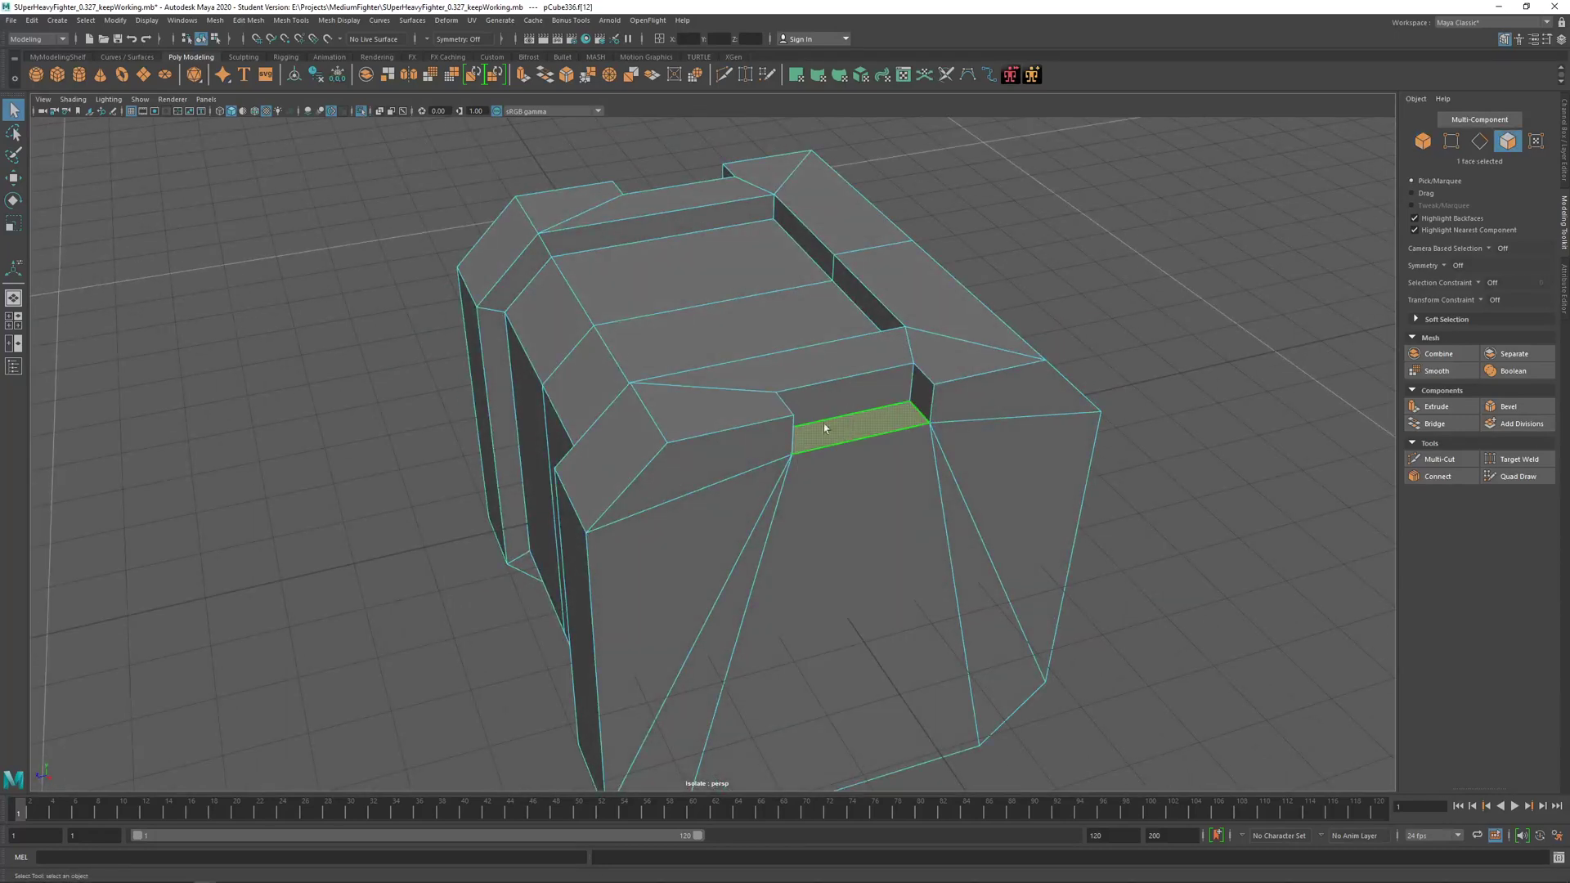
left_click_drag(605, 364, 863, 372, "alt")
left_click(439, 385, "shift")
left_click_drag(512, 378, 715, 356, "alt")
key("w")
left_click_drag(674, 278, 543, 277)
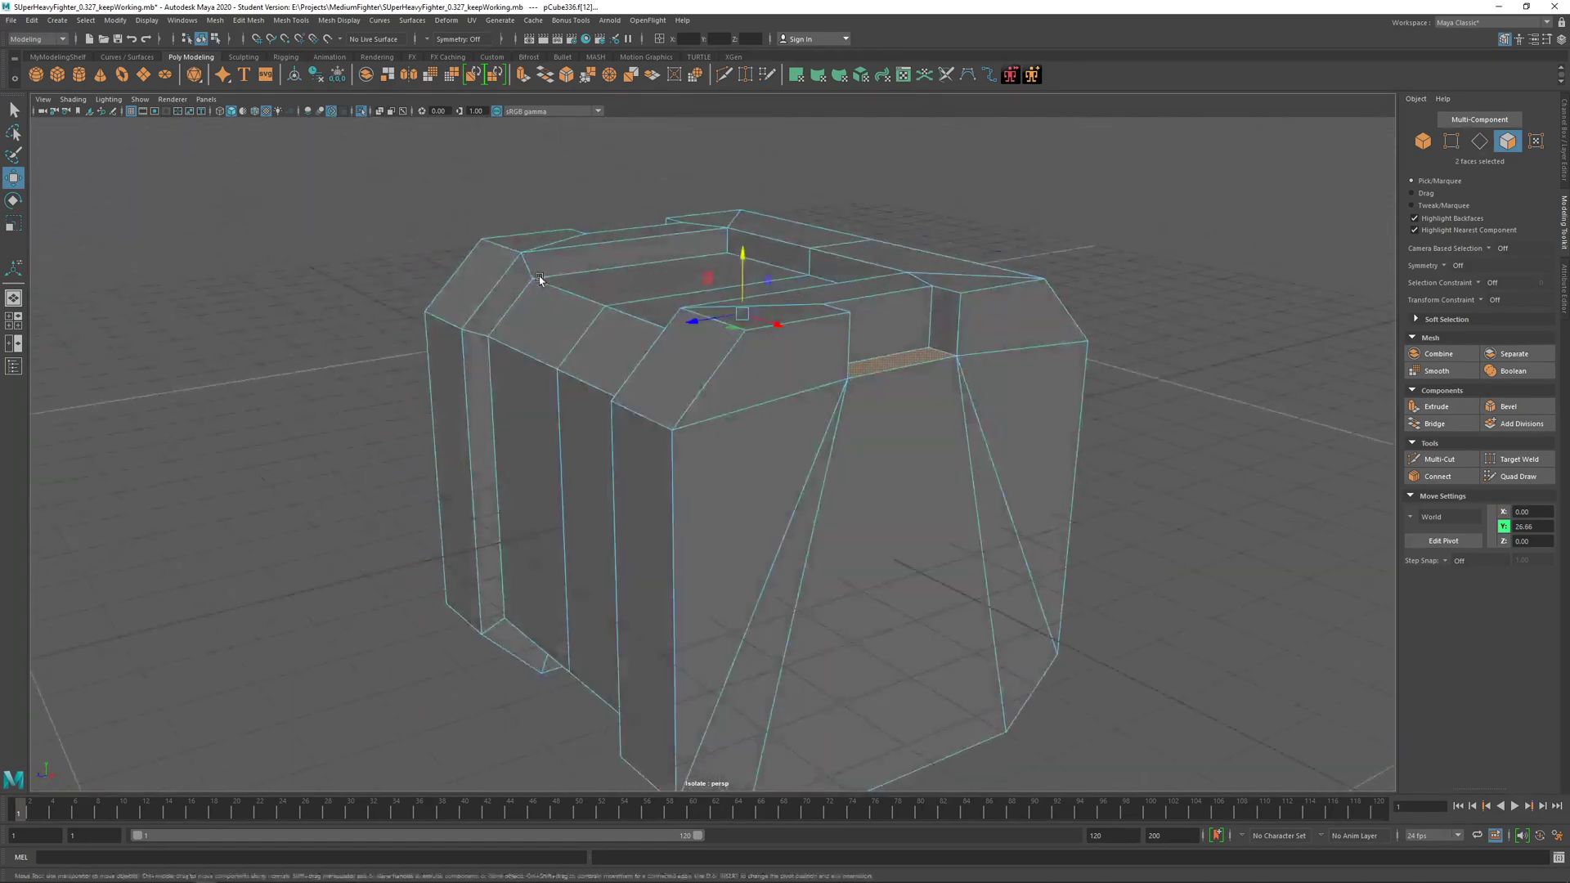
Step: Select the inner wall faces of both notches and adjust their spacing by scaling them together along X
left_click(896, 332)
left_click_drag(736, 304, 698, 345, "alt")
left_click(468, 383, "shift")
key("ctrl+z")
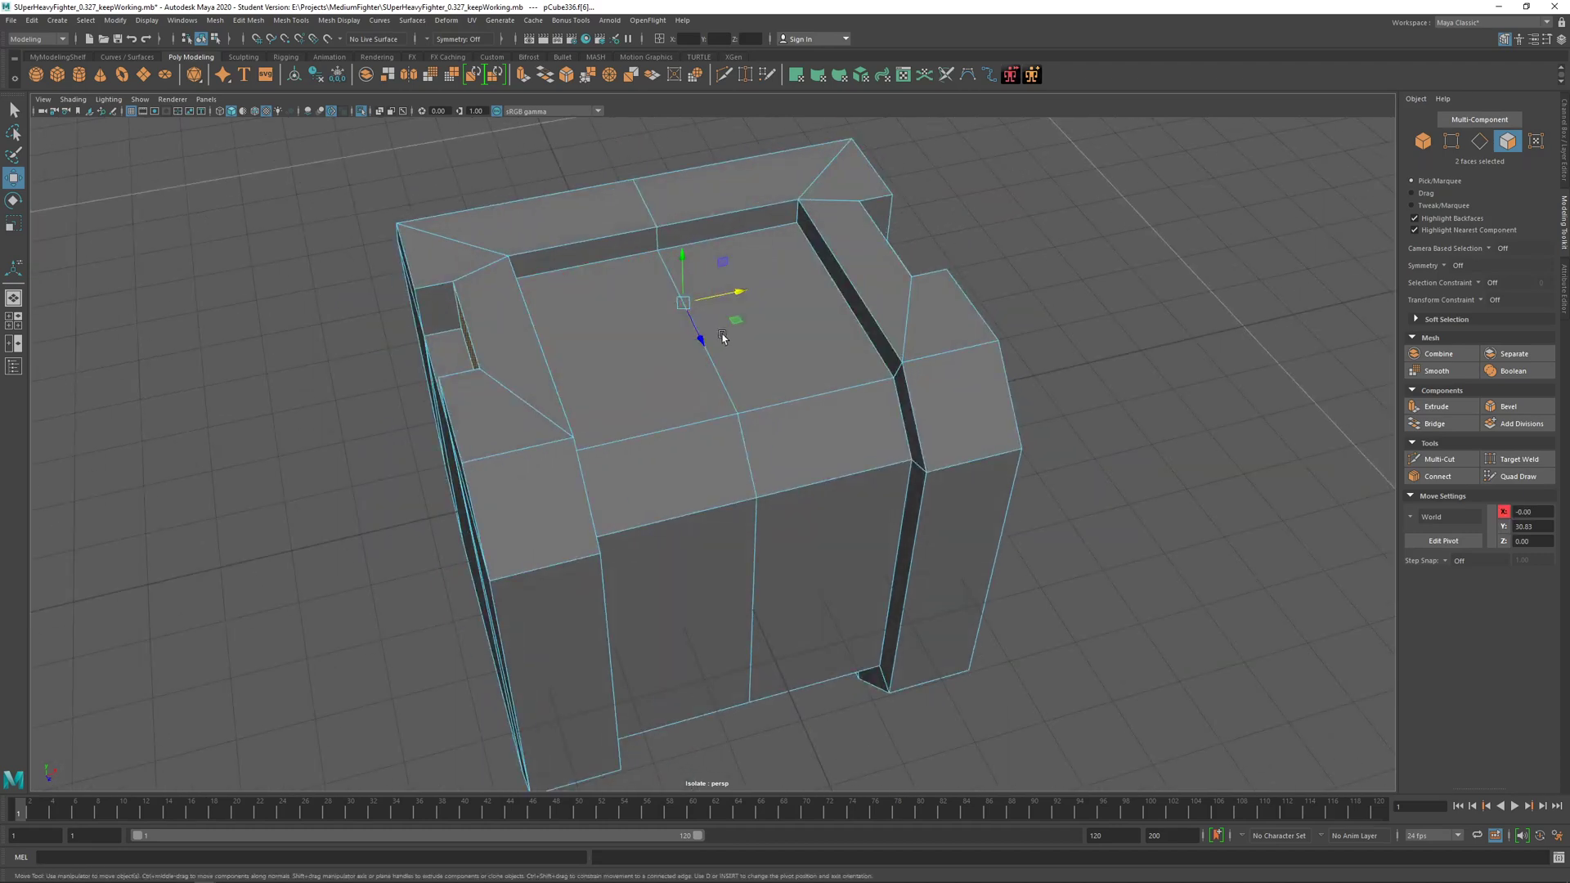
key("r")
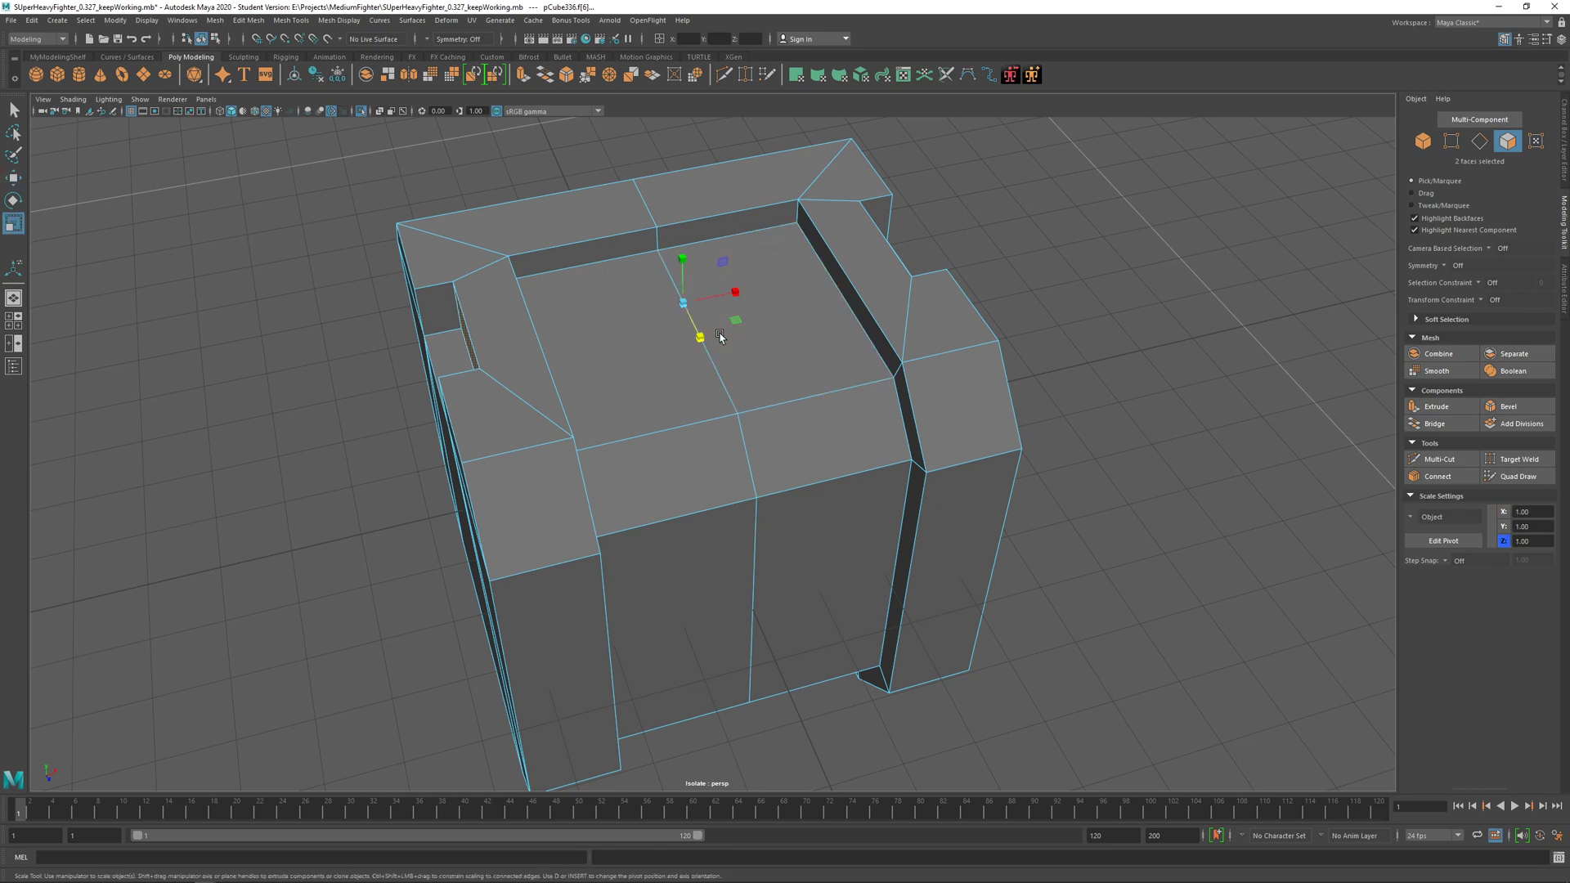
mouse_move(736, 292)
left_mouse_down()
mouse_move(799, 292)
mouse_move(742, 318)
left_mouse_up()
left_click_drag(743, 318, 764, 315, "alt")
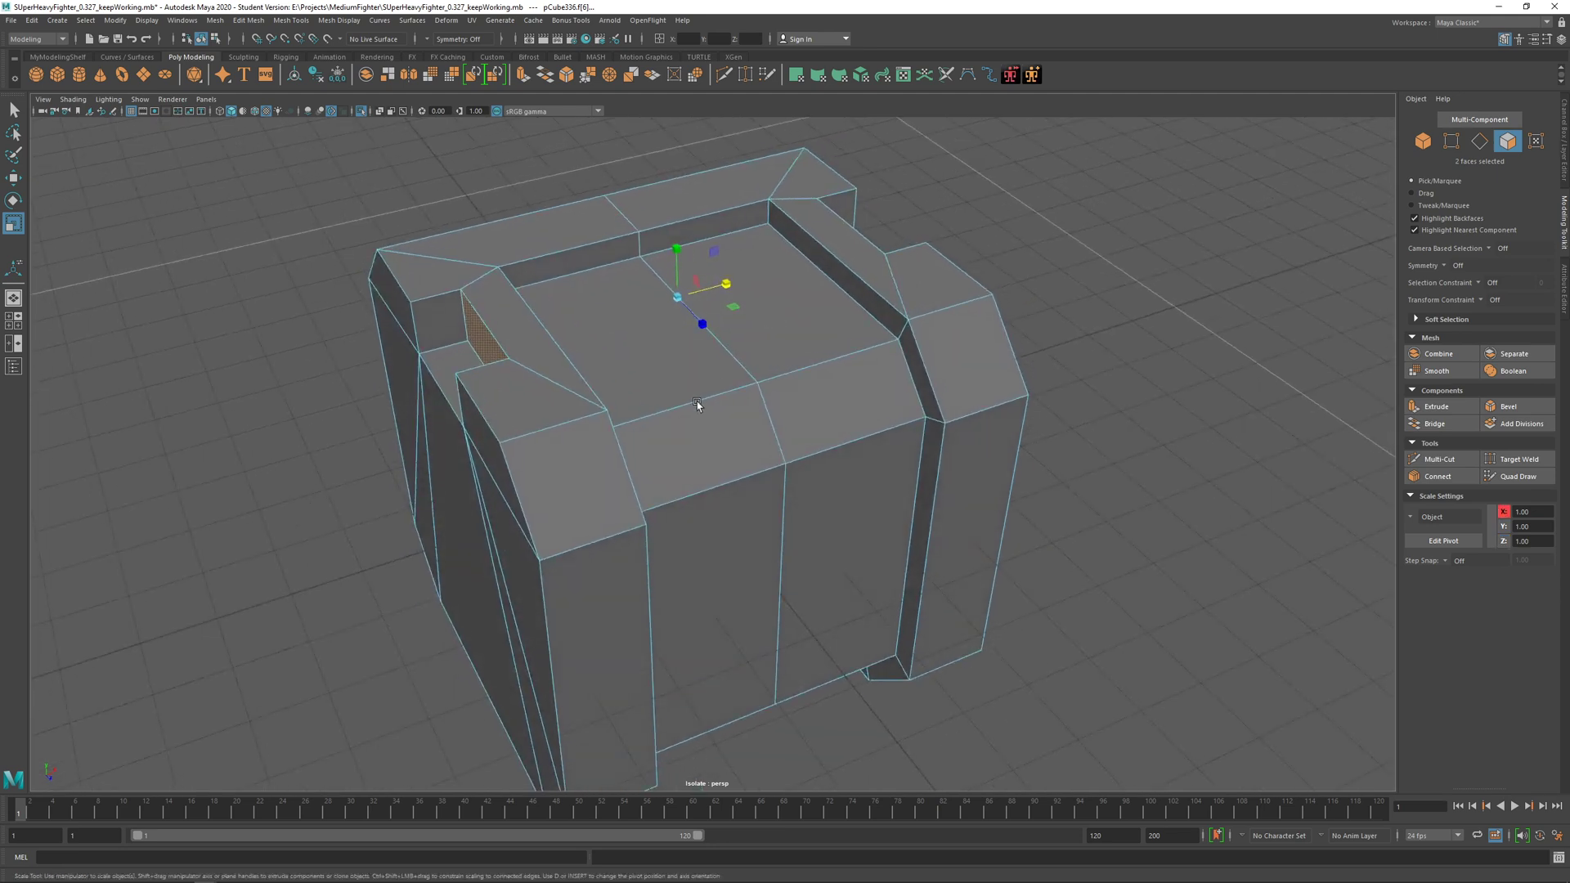
Step: Return the notched box to object mode and clear the selection
middle_click_drag(697, 402, 732, 343, "alt")
middle_click_drag(665, 287, 702, 406, "alt")
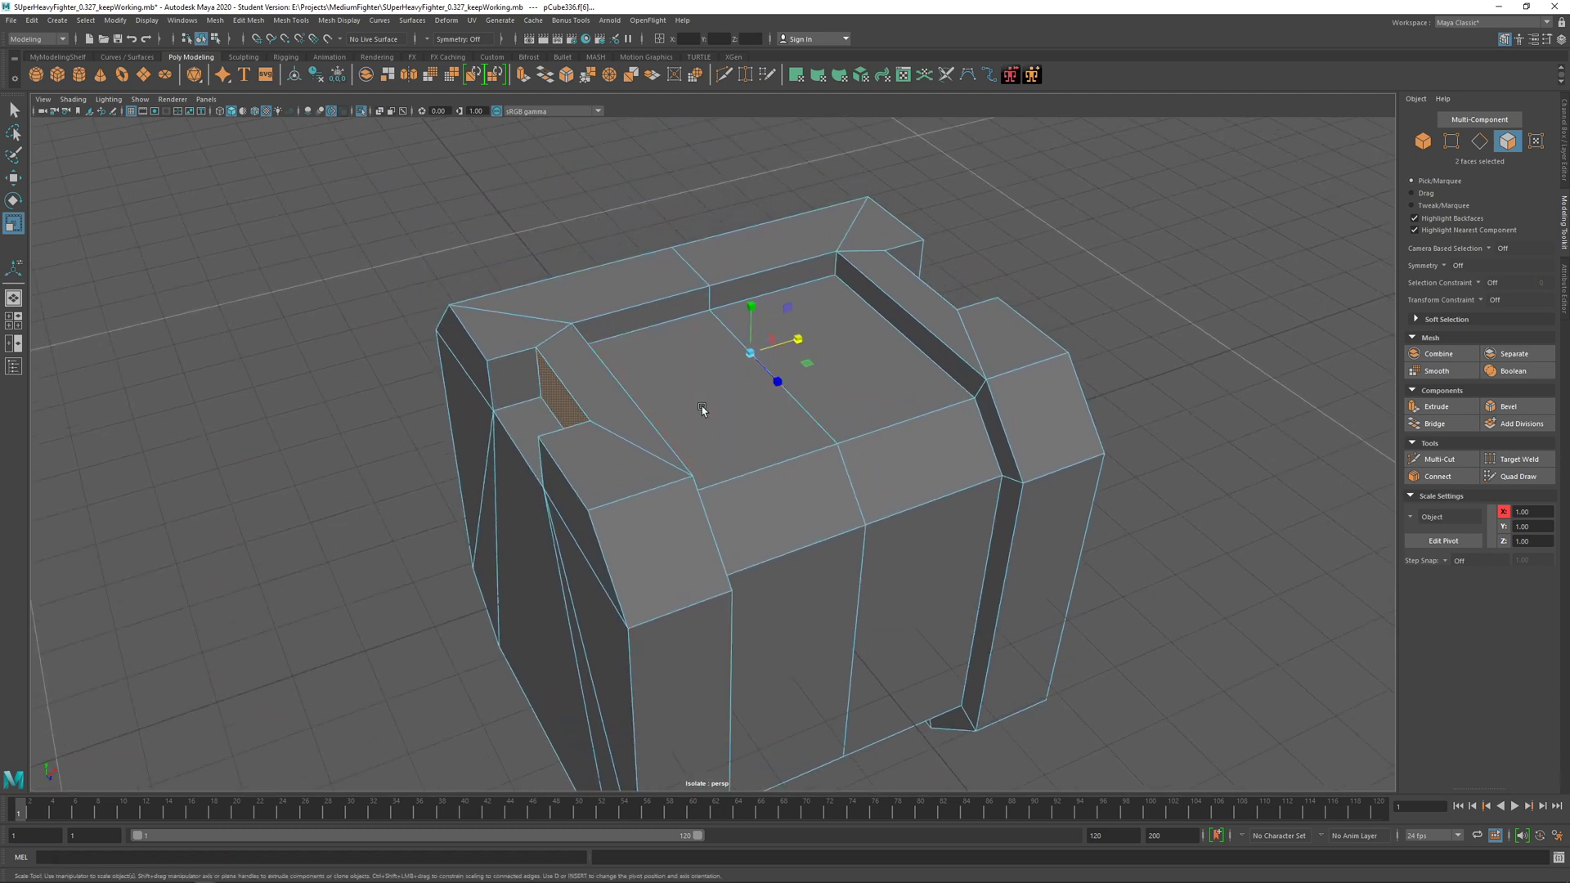
scroll(691, 367, "up", 2)
scroll(692, 368, "down", 3)
middle_click_drag(358, 533, 550, 413, "alt")
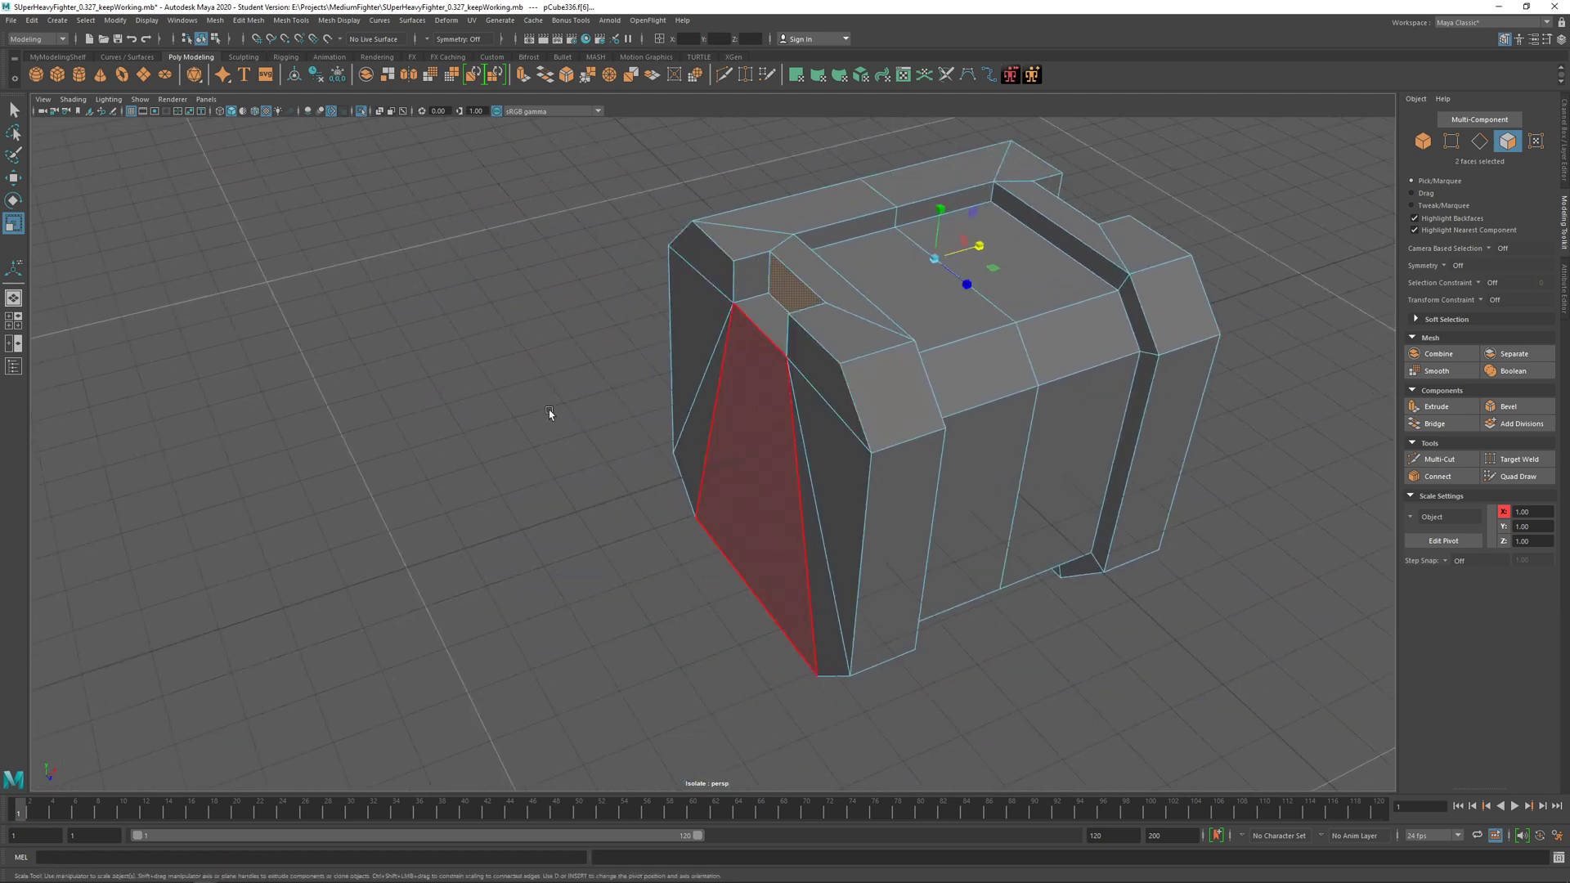
right_click_drag(809, 336, 821, 301)
left_click(330, 340)
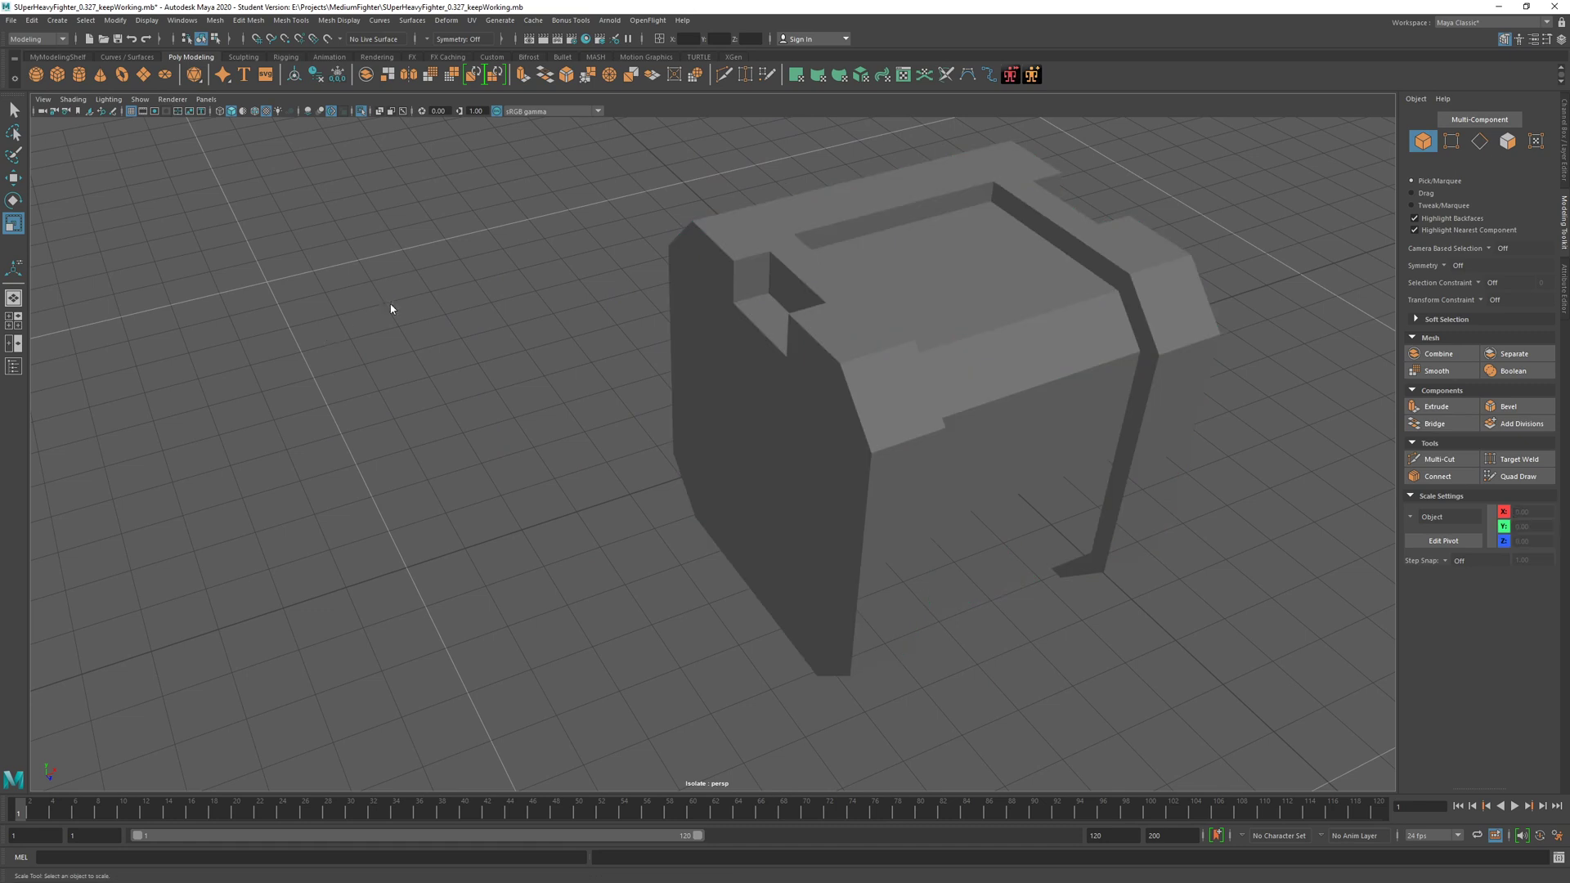
Step: Create a polygon sphere and move it beside the box to about -94 on the X axis
right_click_drag(390, 304, 450, 304, "shift")
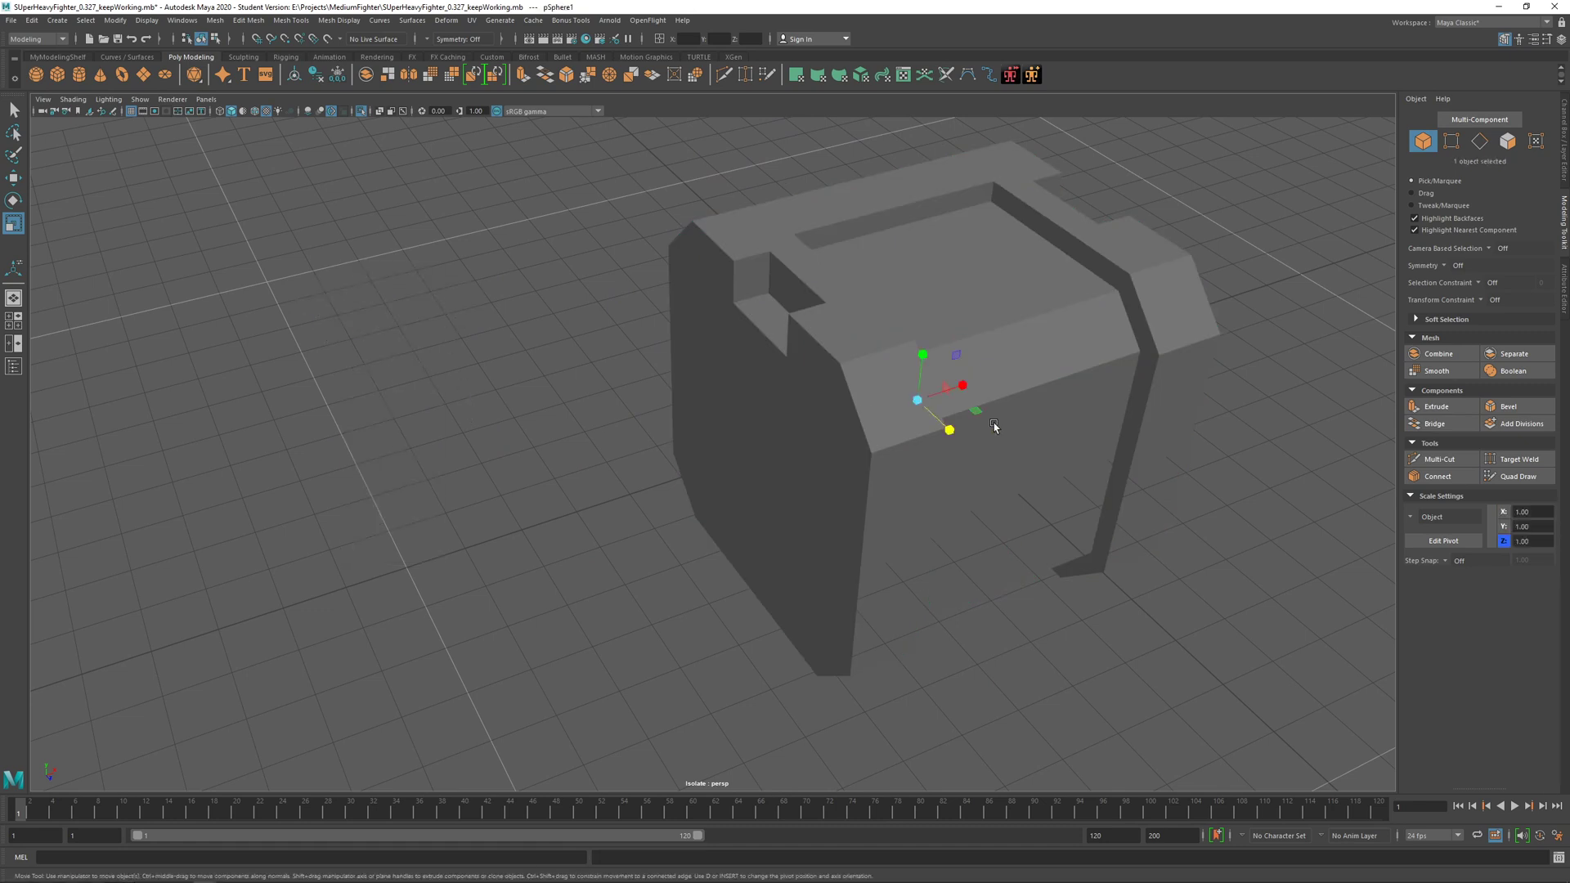
key("w")
left_click_drag(968, 387, 863, 563)
key("r")
Step: Select the rings of faces around the sphere's top pole, flatten them vertically and lower the flat cap
left_click_drag(549, 461, 546, 352, "alt")
right_click_drag(536, 313, 538, 344)
left_click_drag(537, 343, 438, 245, "alt")
left_click_drag(309, 142, 697, 216)
left_click_drag(697, 216, 982, 248, "alt")
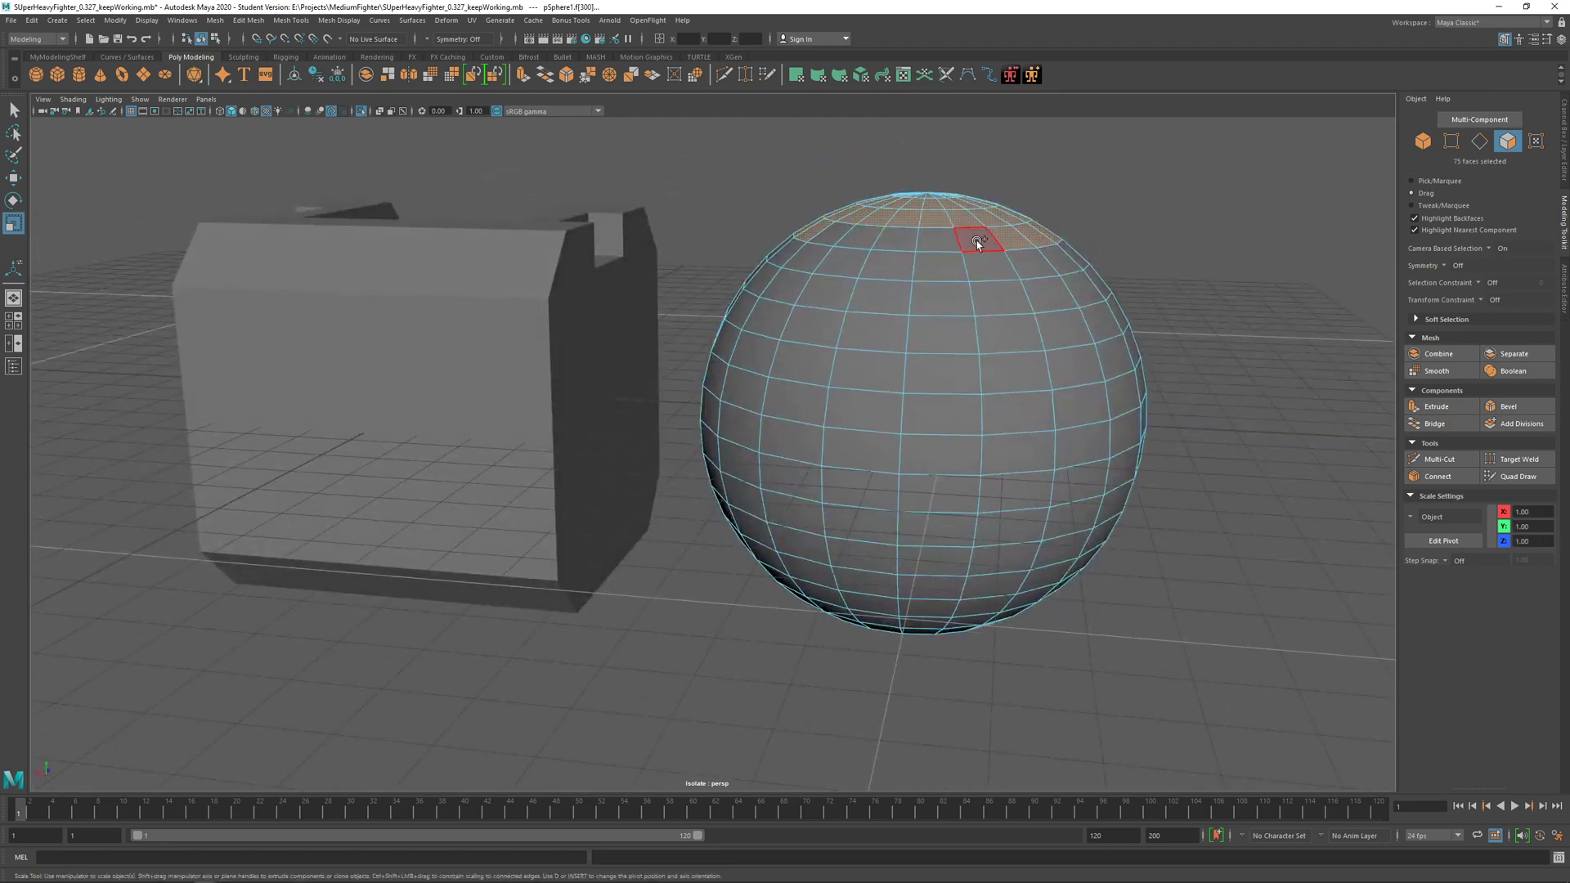
mouse_move(841, 236)
left_mouse_down("shift")
mouse_move(649, 287)
mouse_move(653, 345)
mouse_move(684, 329)
left_mouse_up("shift")
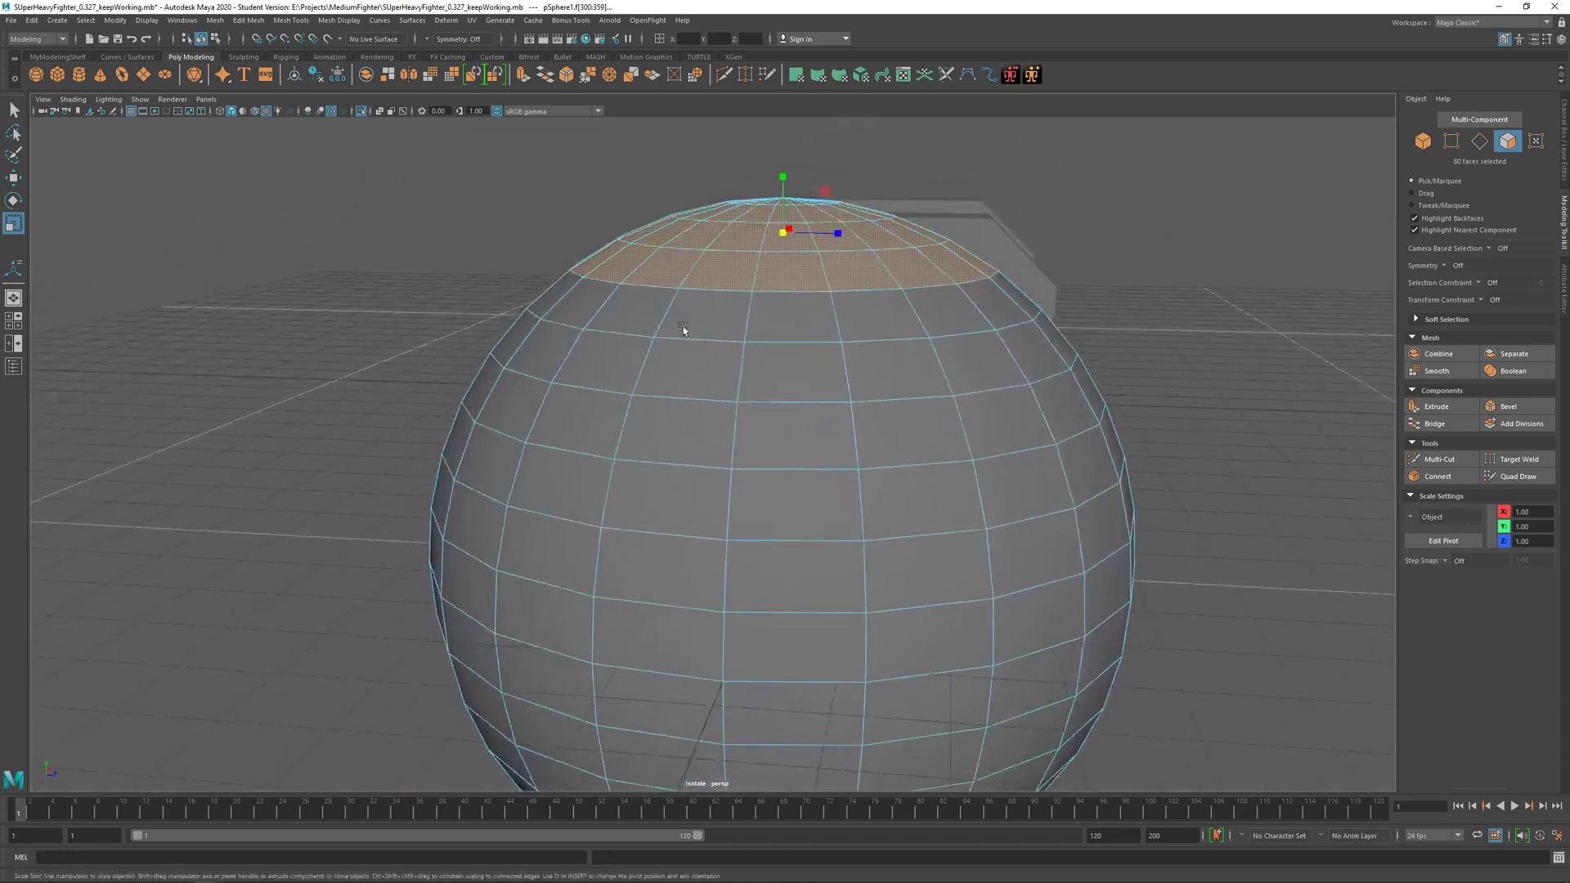
left_click_drag(762, 270, 709, 372, "alt")
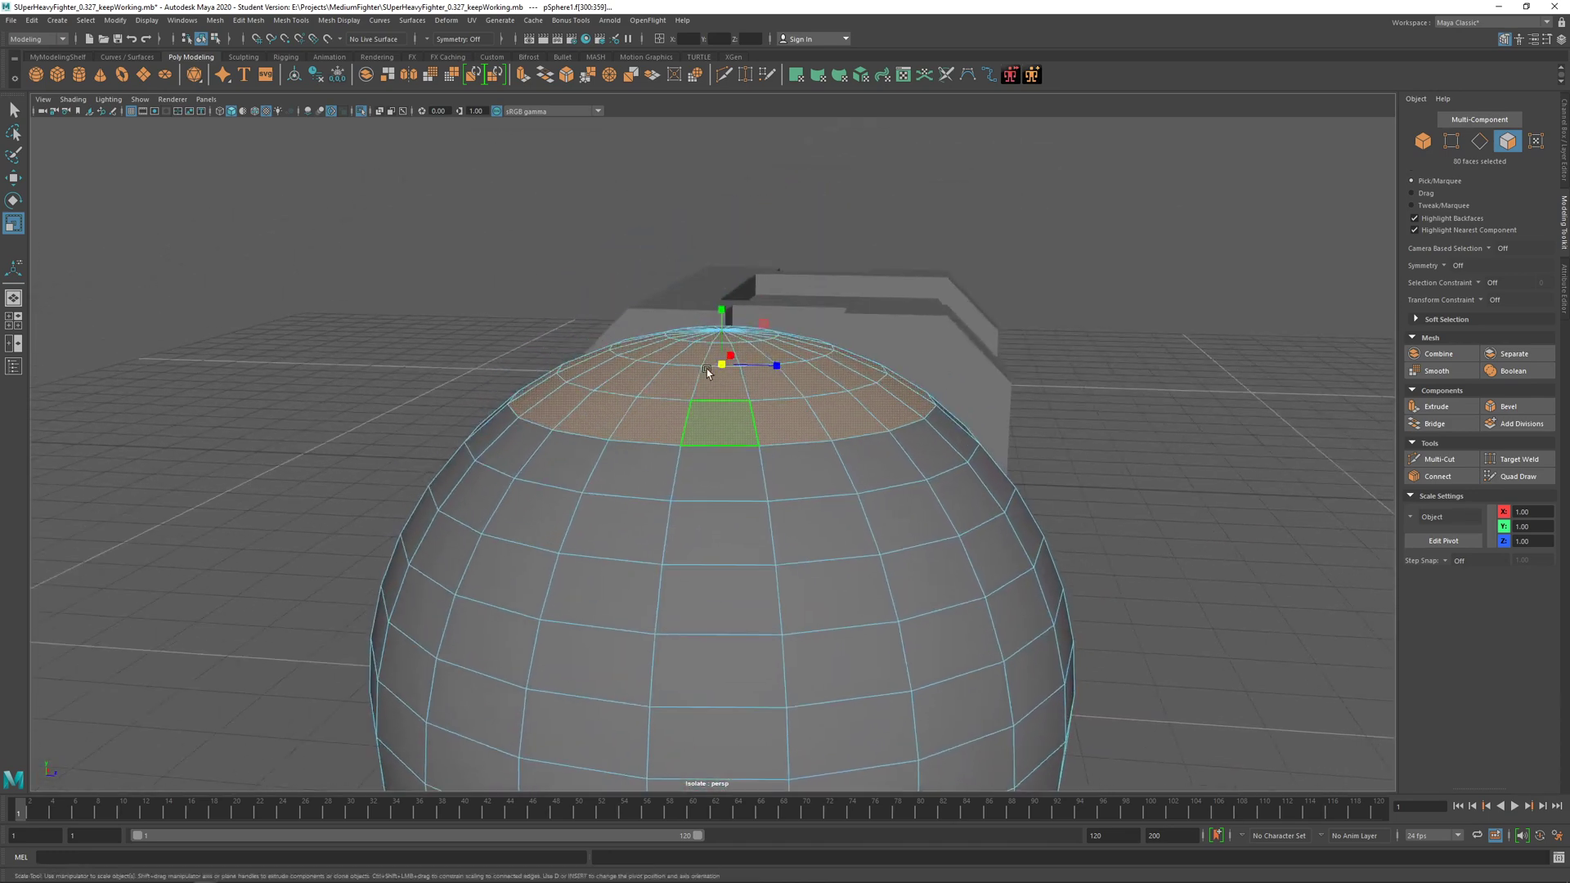
left_click_drag(719, 313, 716, 386)
key("w")
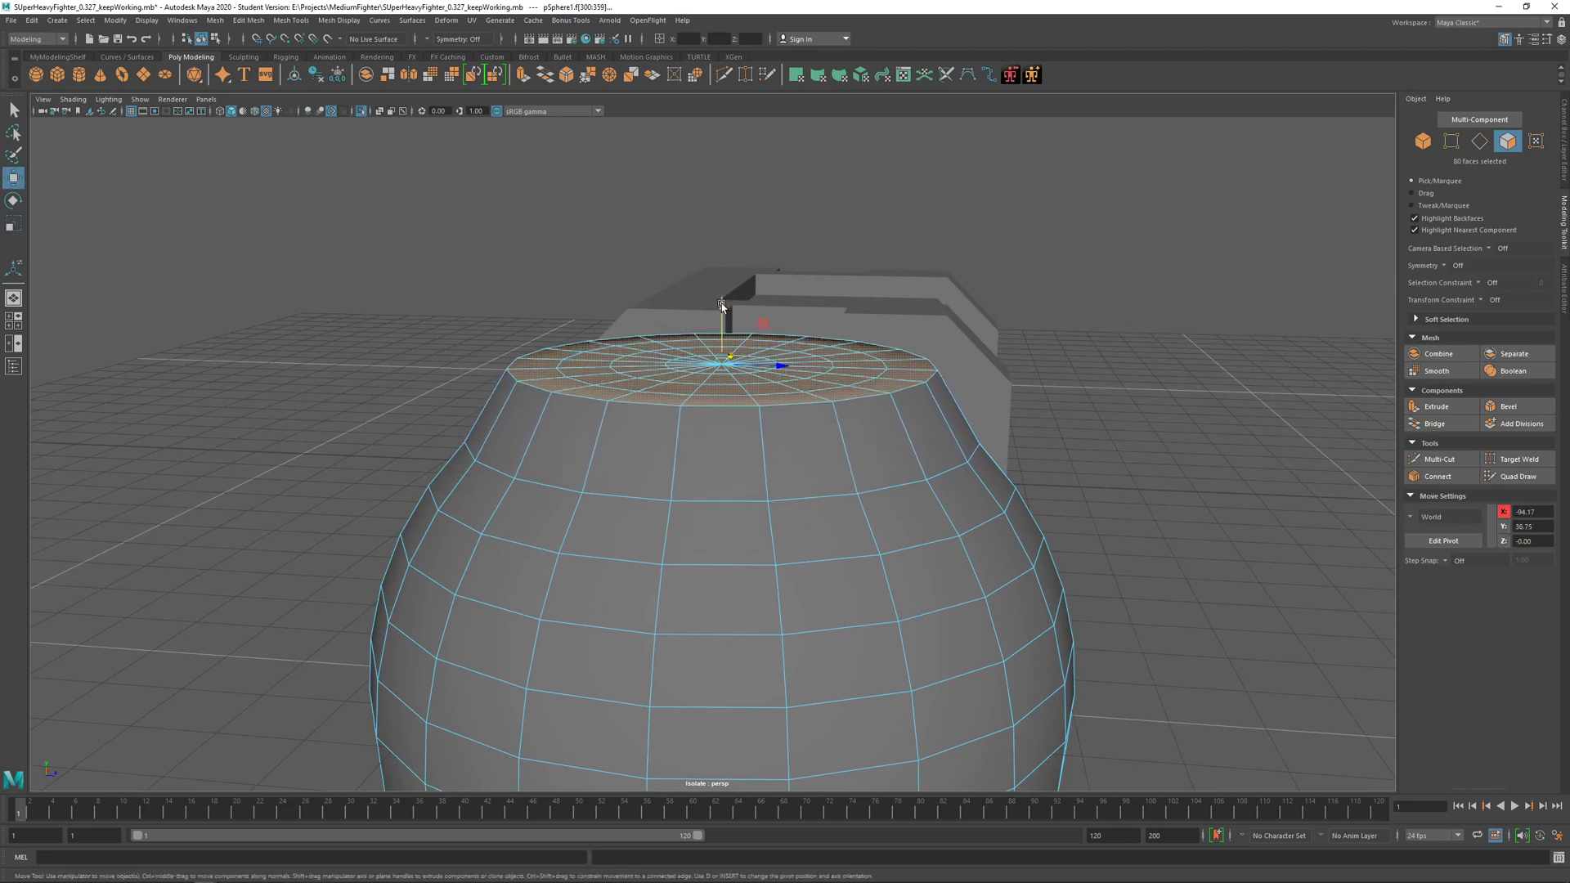
left_click_drag(720, 310, 719, 338)
right_click_drag(638, 452, 697, 414)
left_click(1192, 431)
Step: Select the faces of the sphere's lower half, flatten them vertically and raise them to form a dome base
scroll(1191, 431, "down", 4)
left_click_drag(769, 527, 669, 489, "alt")
left_click(806, 534)
right_click_drag(704, 454, 708, 486)
left_click_drag(450, 463, 1097, 694)
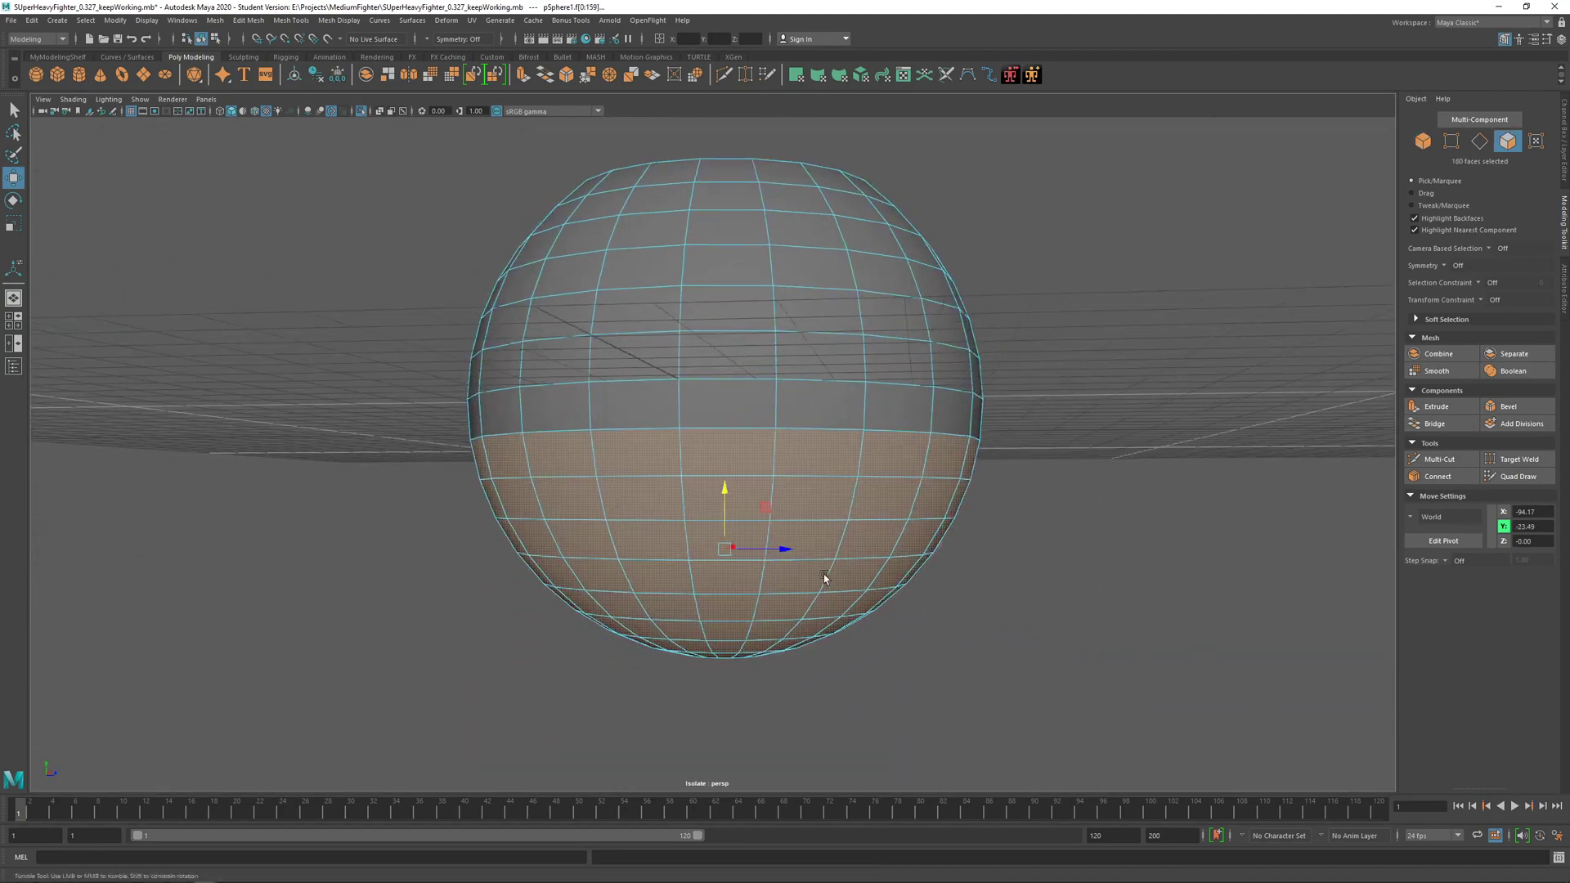
left_click_drag(823, 574, 617, 536, "alt")
key("r")
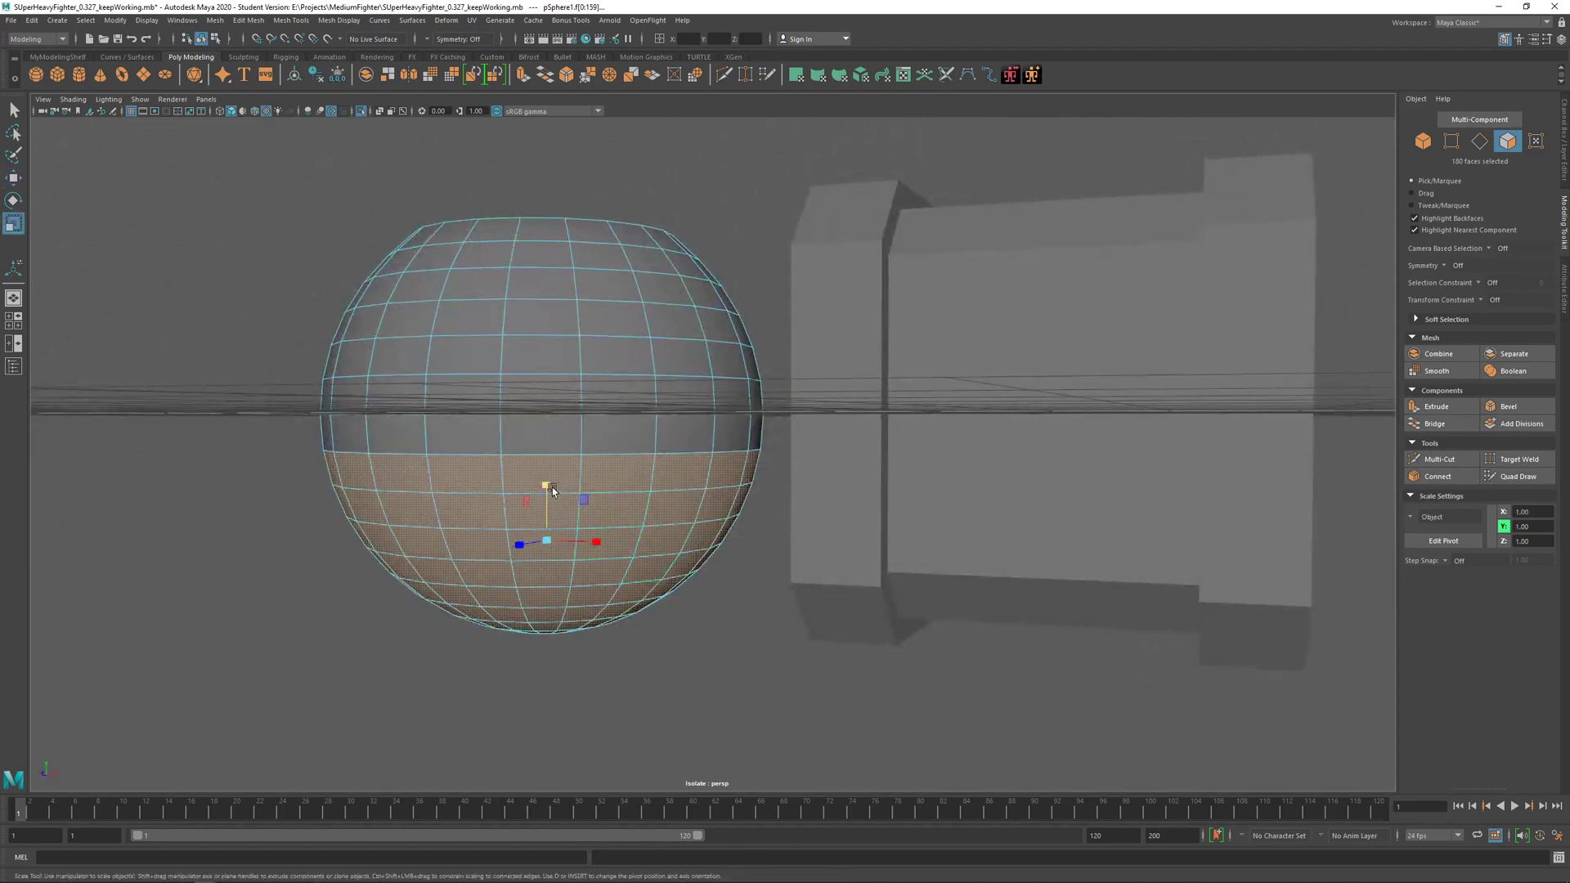
left_click_drag(553, 489, 561, 586)
key("w")
left_click_drag(546, 511, 546, 348)
left_click_drag(546, 348, 687, 471, "alt")
right_click_drag(667, 352, 729, 323)
left_click_drag(729, 322, 757, 401, "alt")
left_click(777, 393)
Step: Select four faces spaced around the dome's side and try scaling them together
left_click_drag(713, 478, 736, 455, "alt")
left_click(739, 454)
right_click_drag(739, 455, 759, 463, "alt")
middle_click_drag(759, 463, 782, 444, "alt")
left_click_drag(782, 445, 798, 438, "alt")
right_click_drag(631, 442, 630, 499)
key("q")
left_click(732, 463)
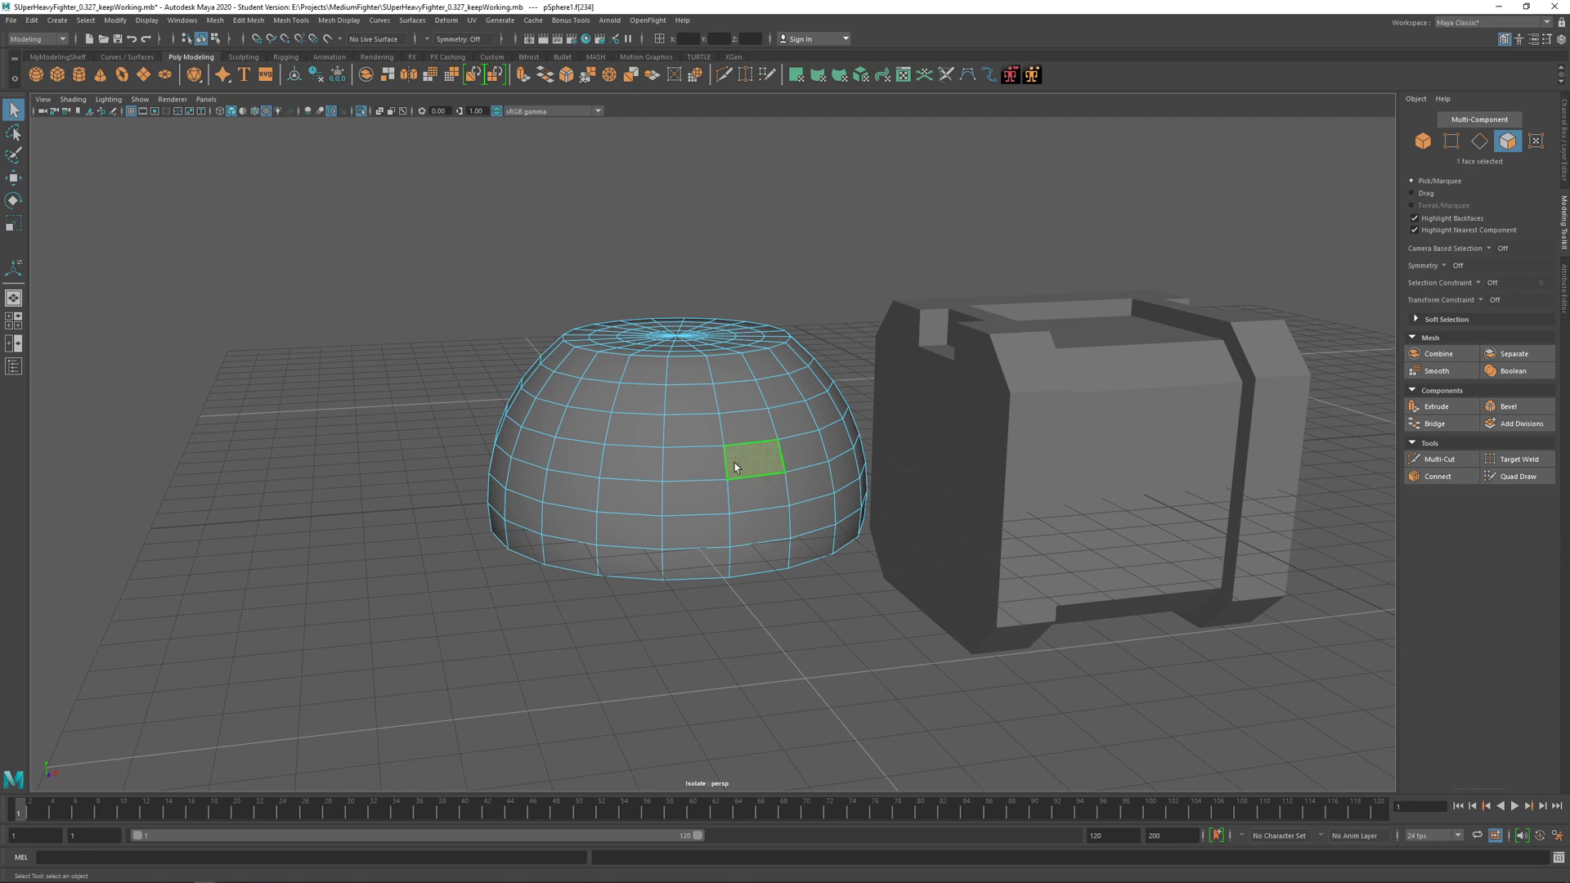
left_click_drag(733, 462, 687, 525, "alt")
left_click(627, 574, "shift")
left_click(709, 481, "shift")
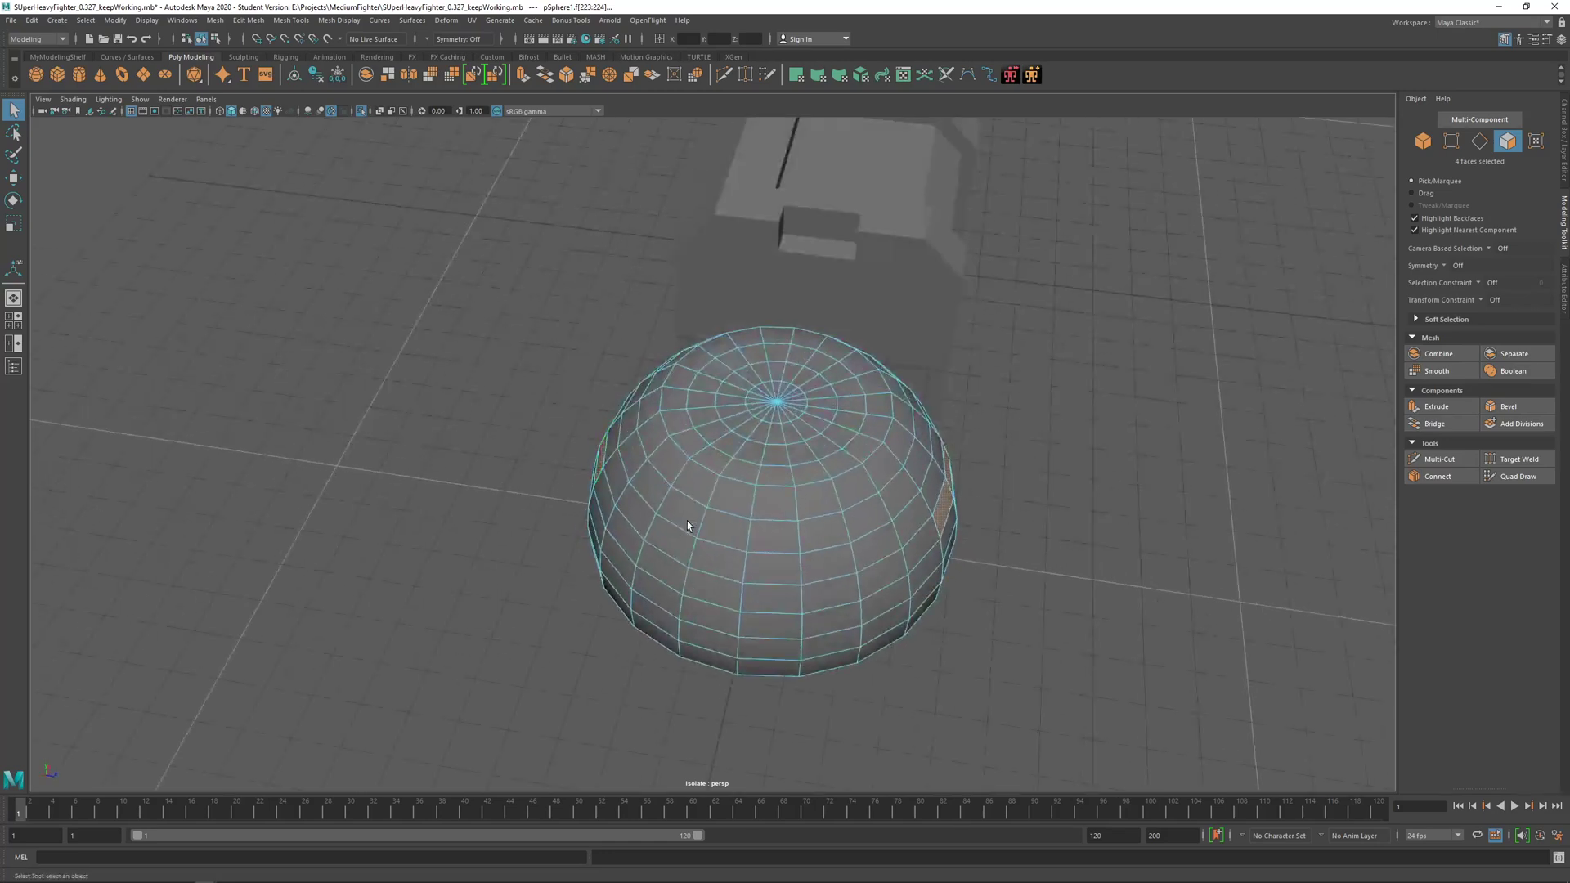
key("r")
left_click_drag(830, 472, 797, 499, "shift")
Step: Undo the last scaling of the dome's side faces and delete the sphere
key("ctrl+z")
right_click_drag(691, 434, 751, 403)
key("Delete")
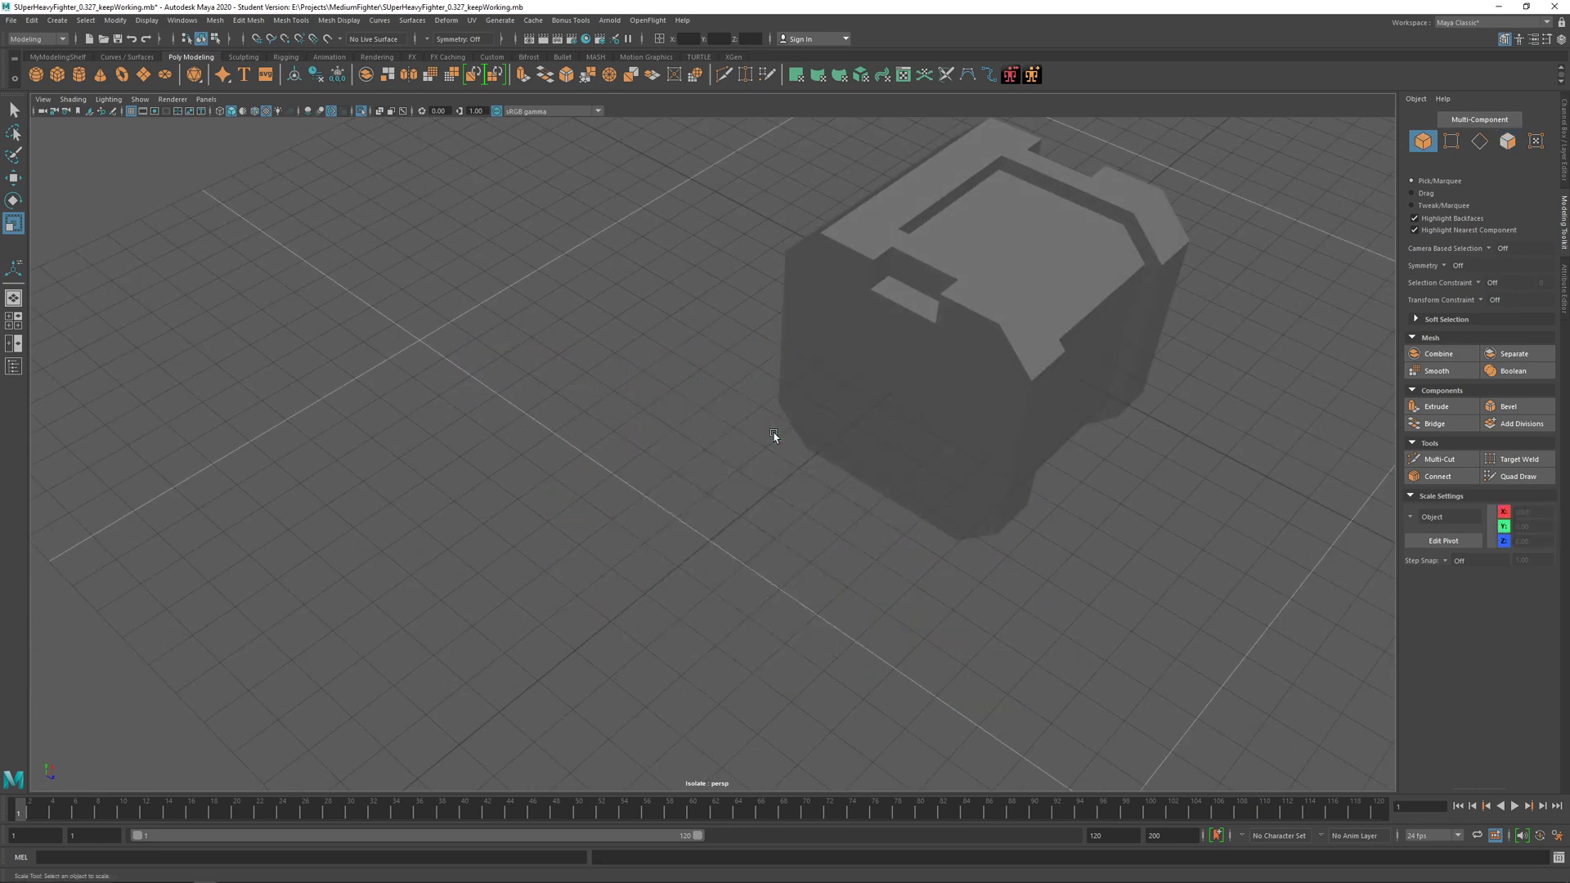
Step: Select the block's edge rows above and below the sloped band at its upper front
left_click(917, 319)
middle_click_drag(918, 319, 720, 456, "alt")
scroll(720, 456, "up", 4)
mouse_move(641, 442)
left_mouse_down("alt")
mouse_move(814, 491)
mouse_move(677, 436)
mouse_move(642, 444)
left_mouse_up("alt")
right_click_drag(641, 444, 649, 413)
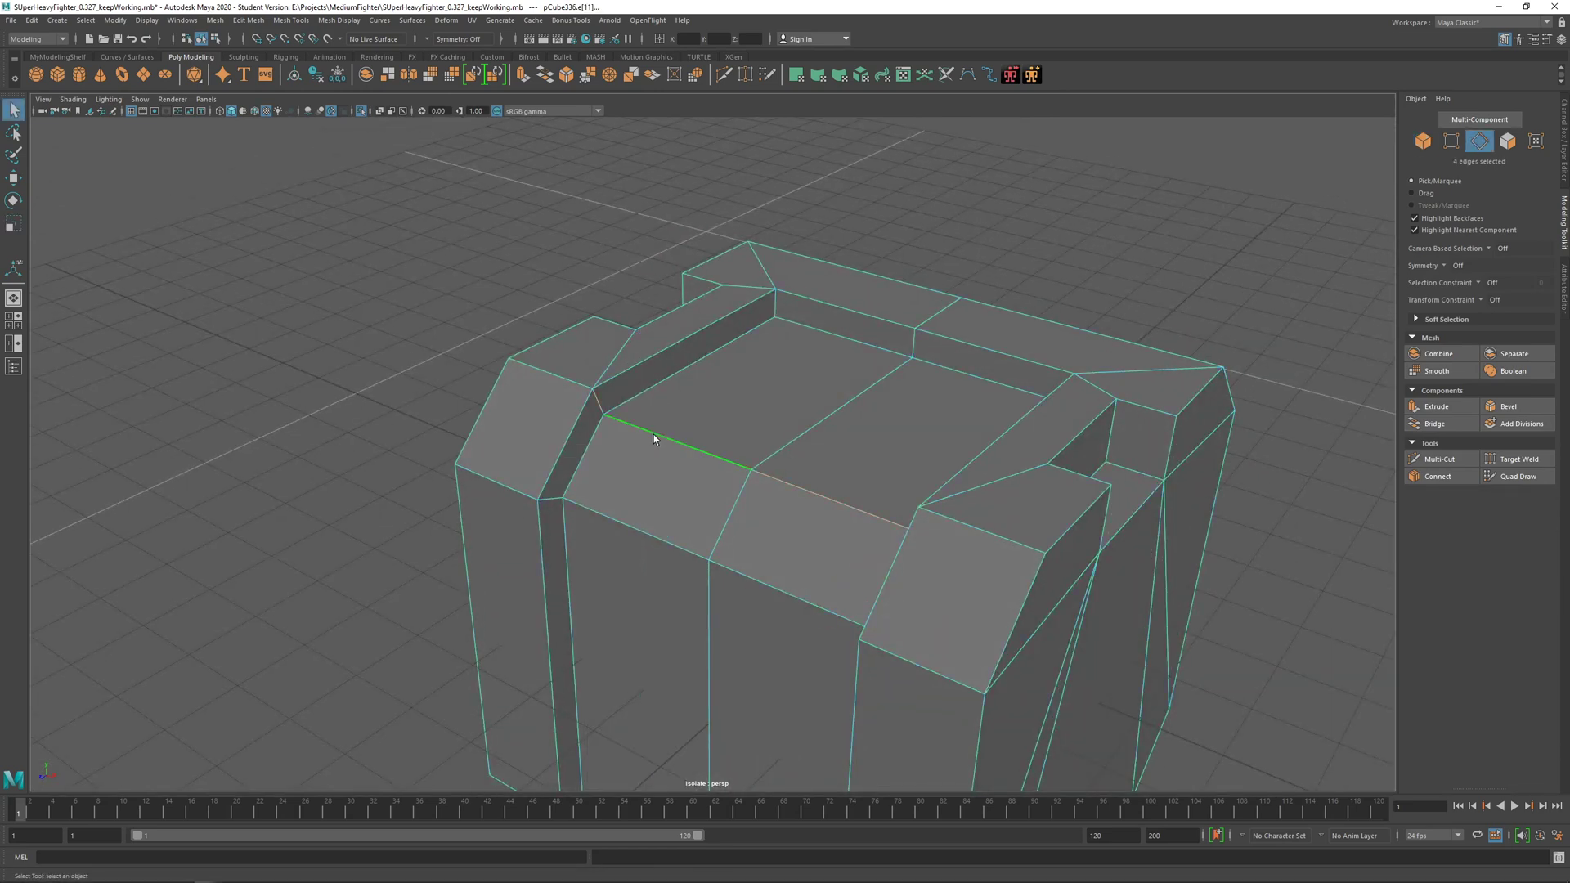
left_click(561, 372, "shift")
left_click(958, 518, "shift")
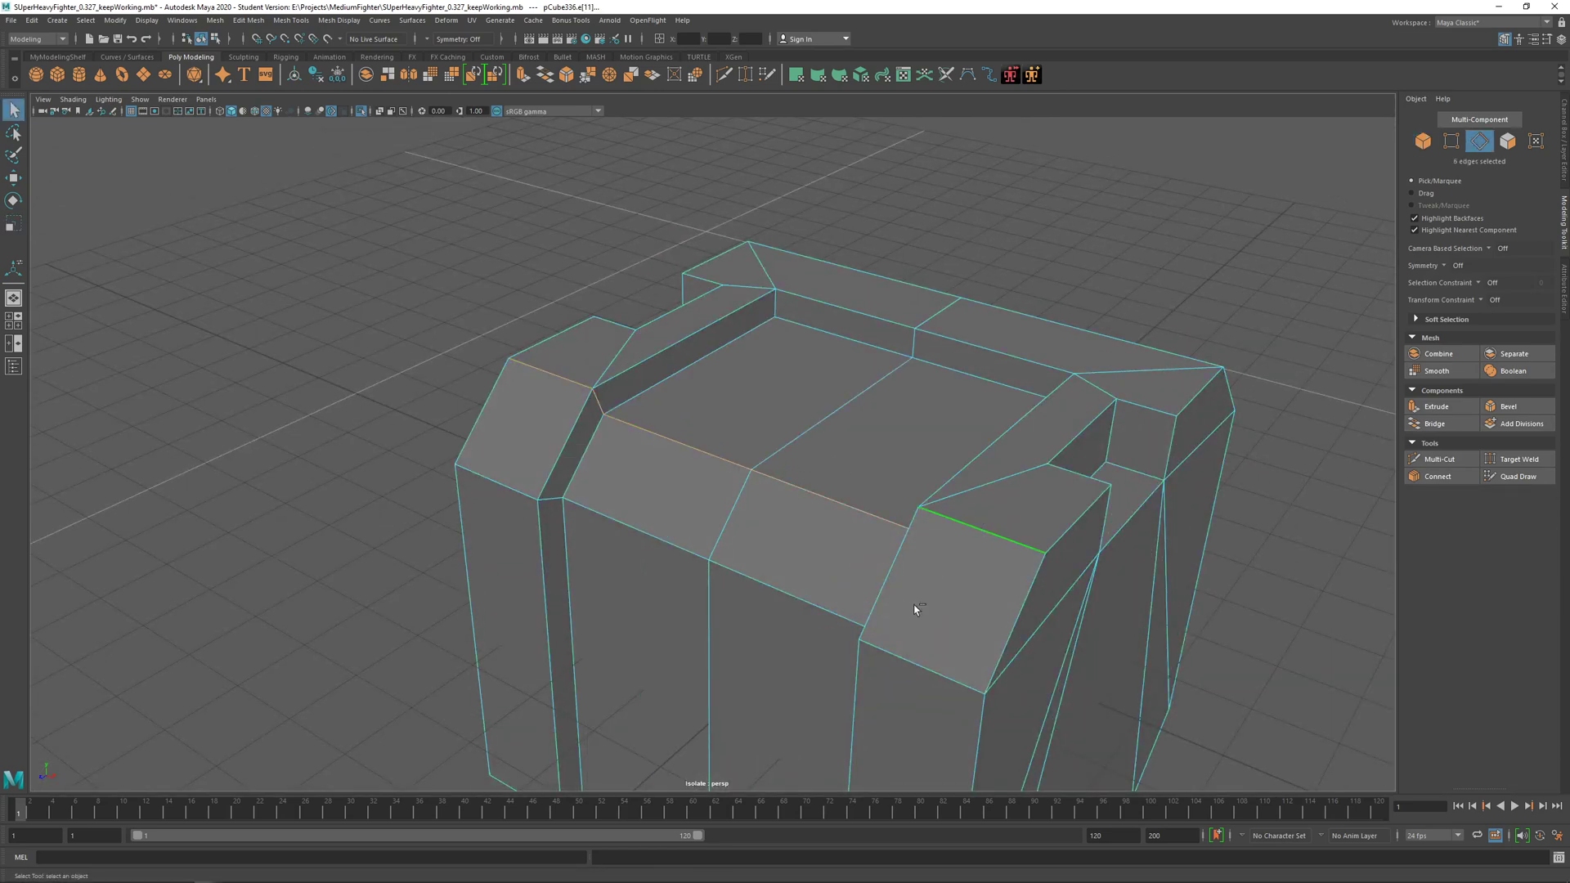
double_click(905, 655)
left_click(565, 376, "shift")
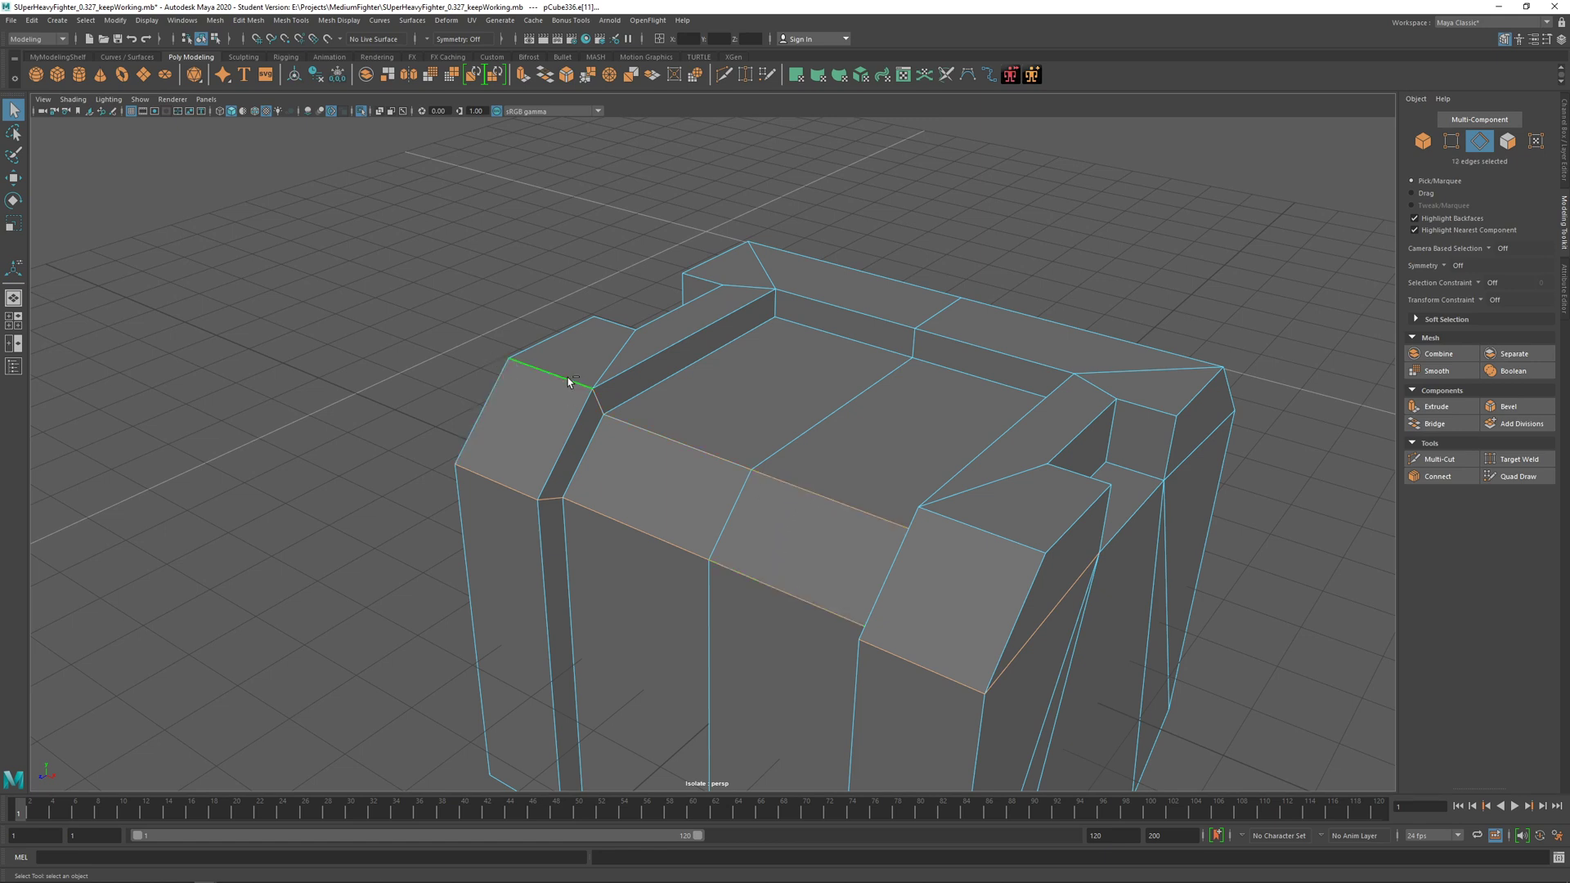
left_click(992, 532, "shift")
left_click(1052, 624, "ctrl")
Step: Add the lower front edge rows to the selection and remove the stray side-face edges from it
left_click_drag(564, 556, 768, 600, "alt")
left_click(765, 442, "ctrl")
scroll(768, 600, "down", 3)
middle_click_drag(768, 600, 810, 512, "alt")
double_click(829, 545, "shift")
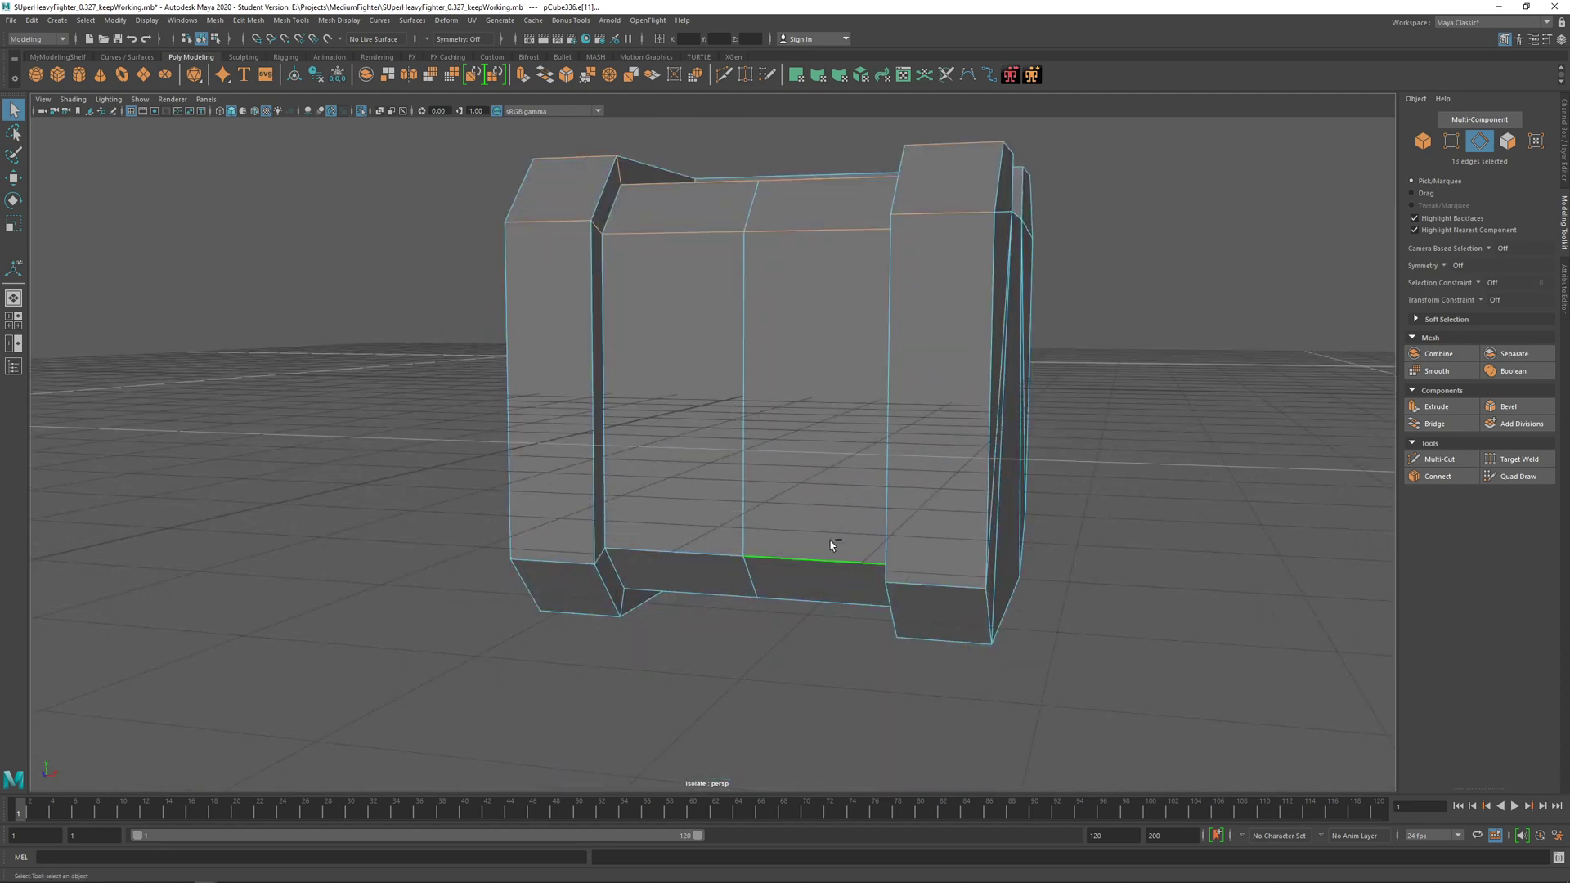
left_click_drag(807, 570, 572, 532, "alt")
left_click(749, 439, "ctrl")
left_click_drag(344, 417, 777, 459, "alt")
double_click(799, 415, "shift")
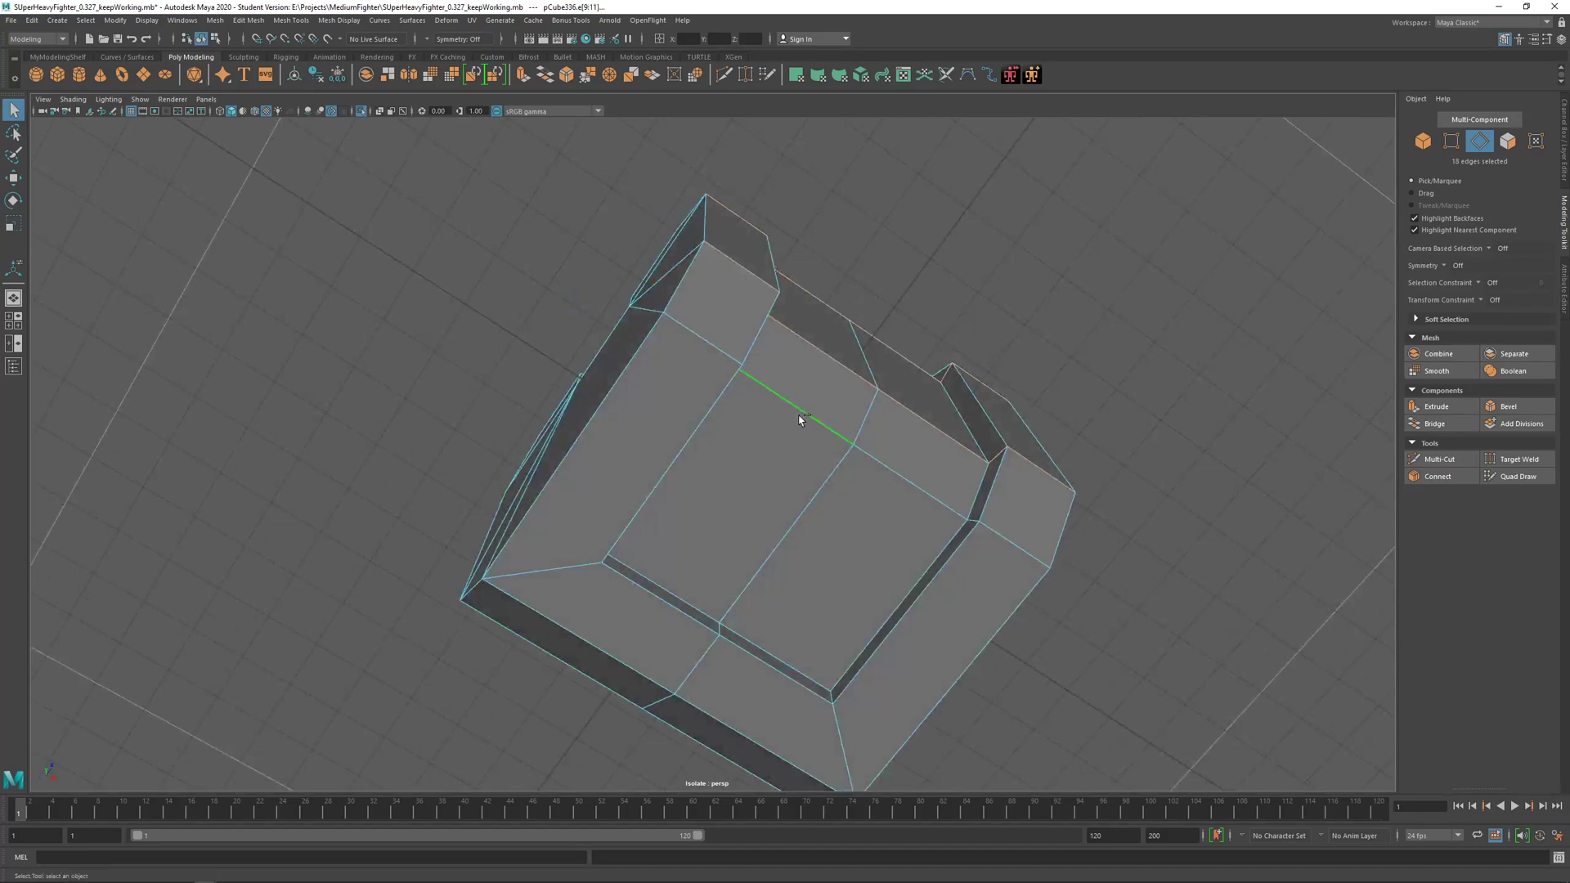
left_click(647, 314, "ctrl")
left_click_drag(673, 347, 719, 463, "alt")
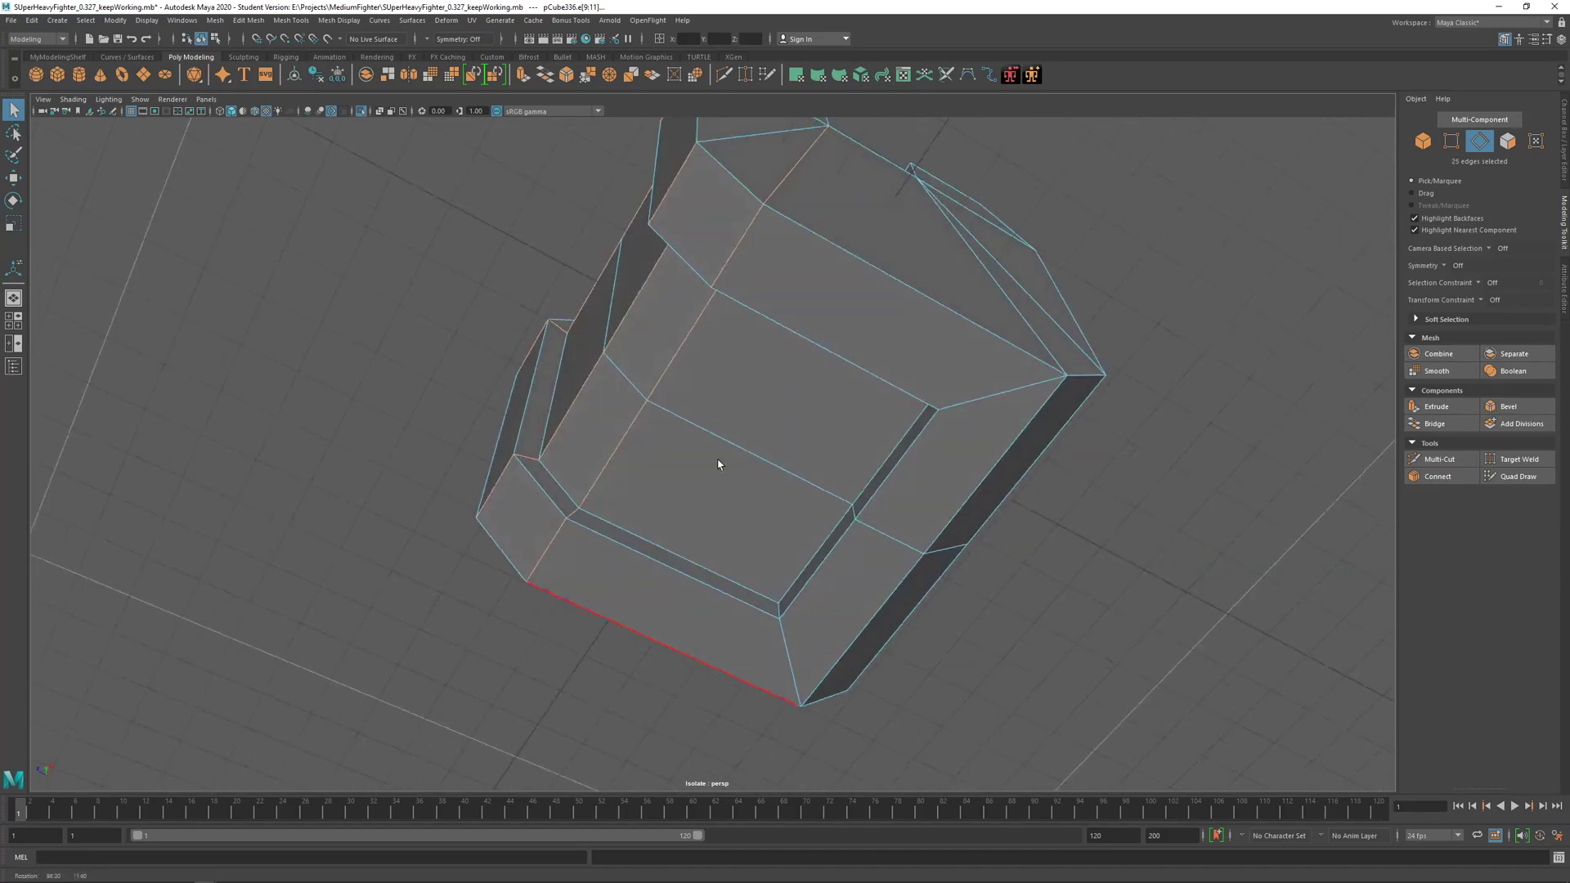
left_click(770, 190, "ctrl")
left_click_drag(771, 190, 792, 382, "alt")
Step: Bevel the selected front edges of the block
right_click_drag(639, 350, 679, 353, "shift")
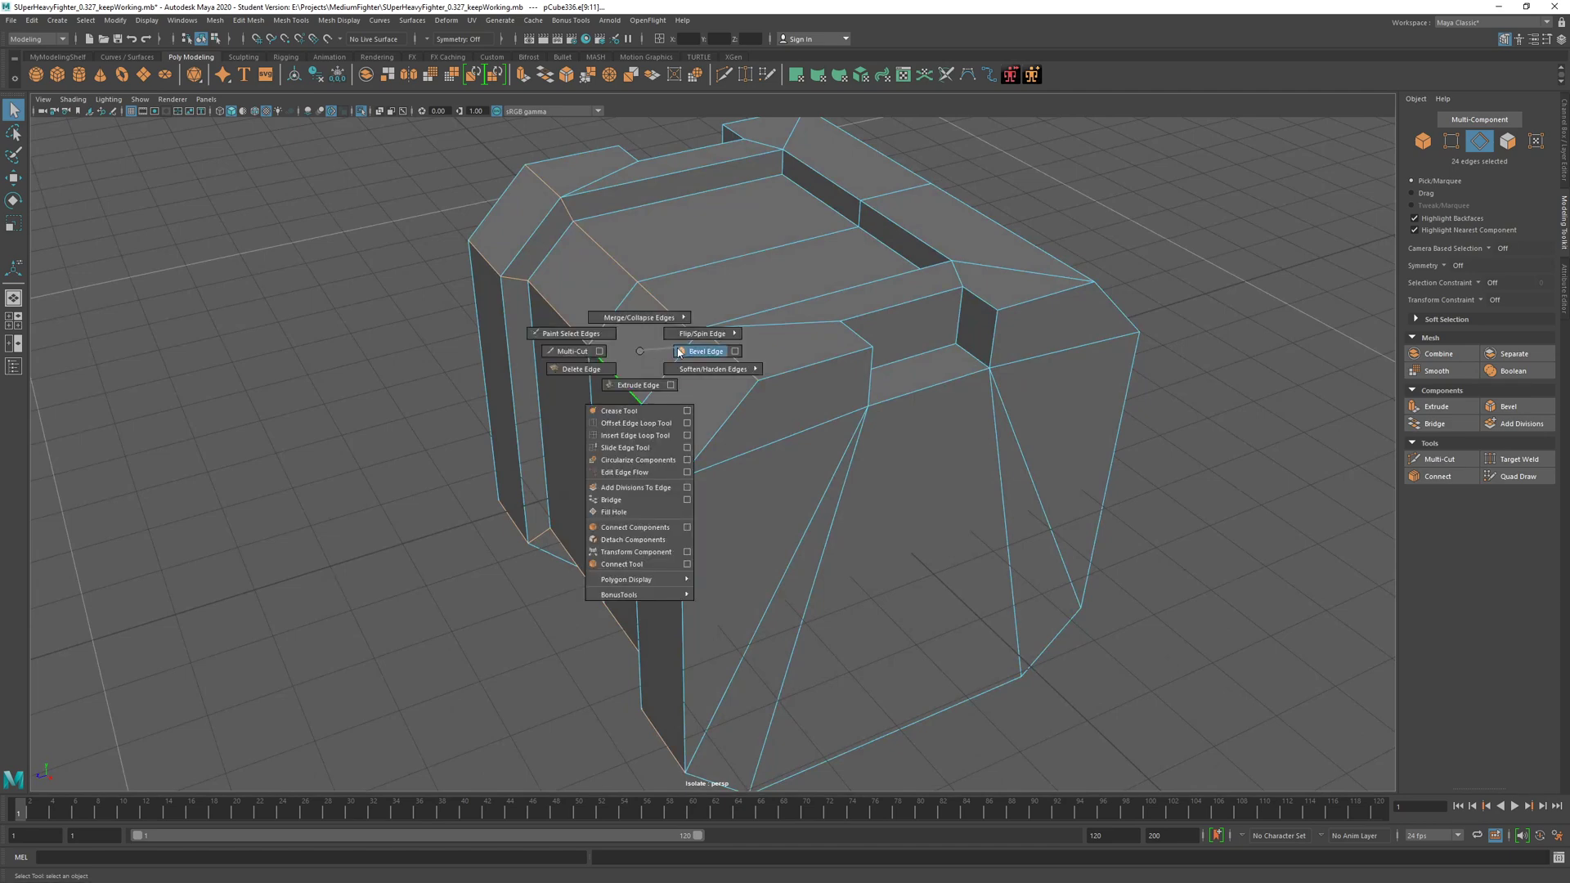
right_click_drag(679, 353, 677, 351, "shift")
left_click_drag(621, 361, 551, 456, "alt")
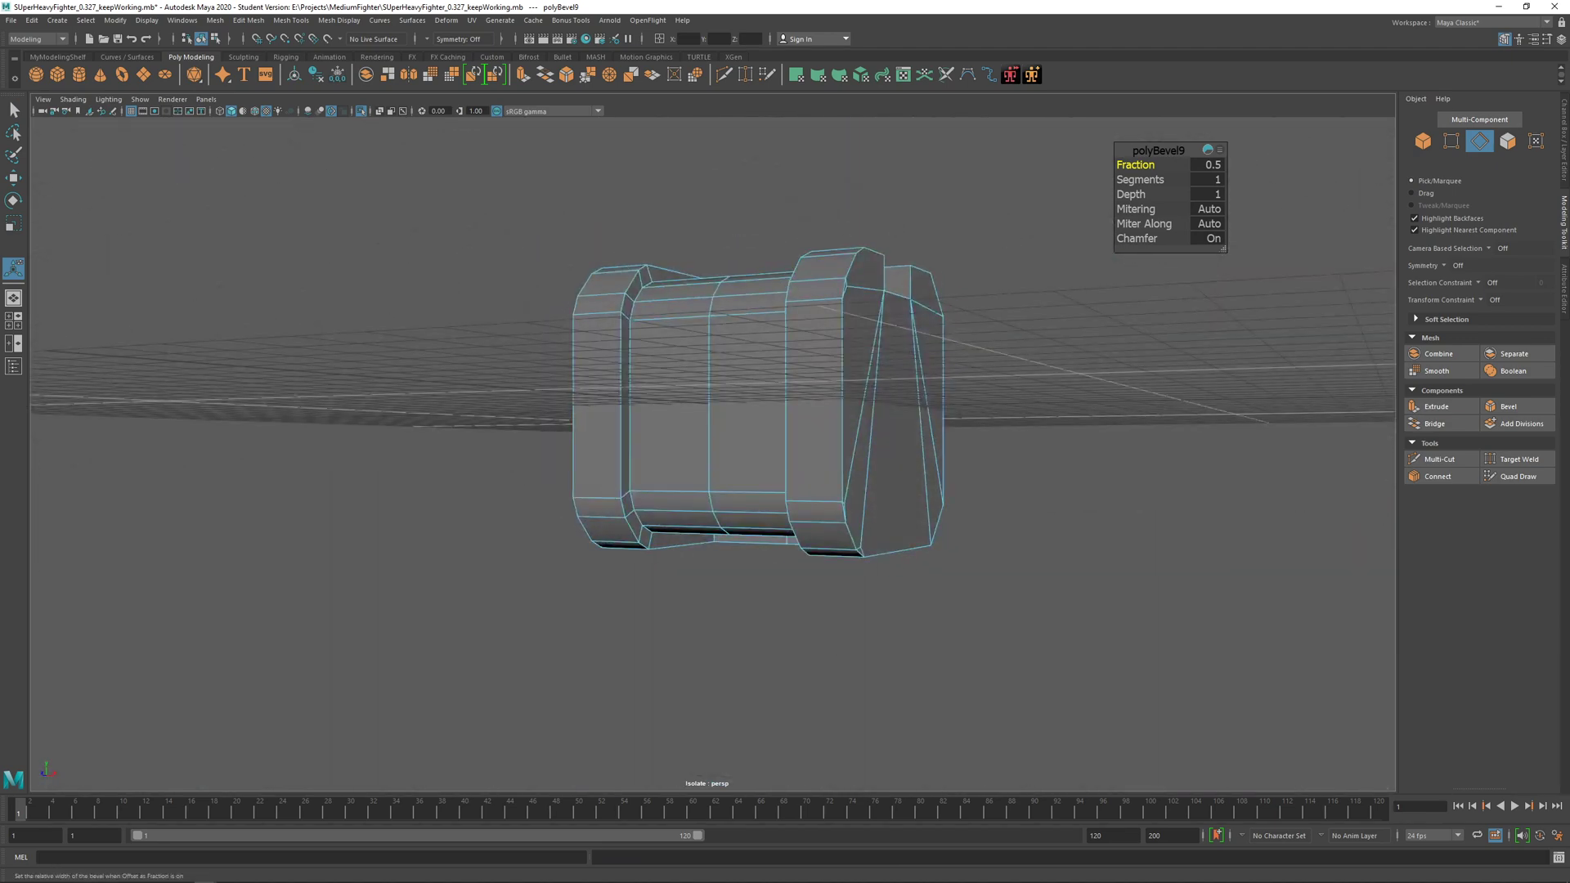
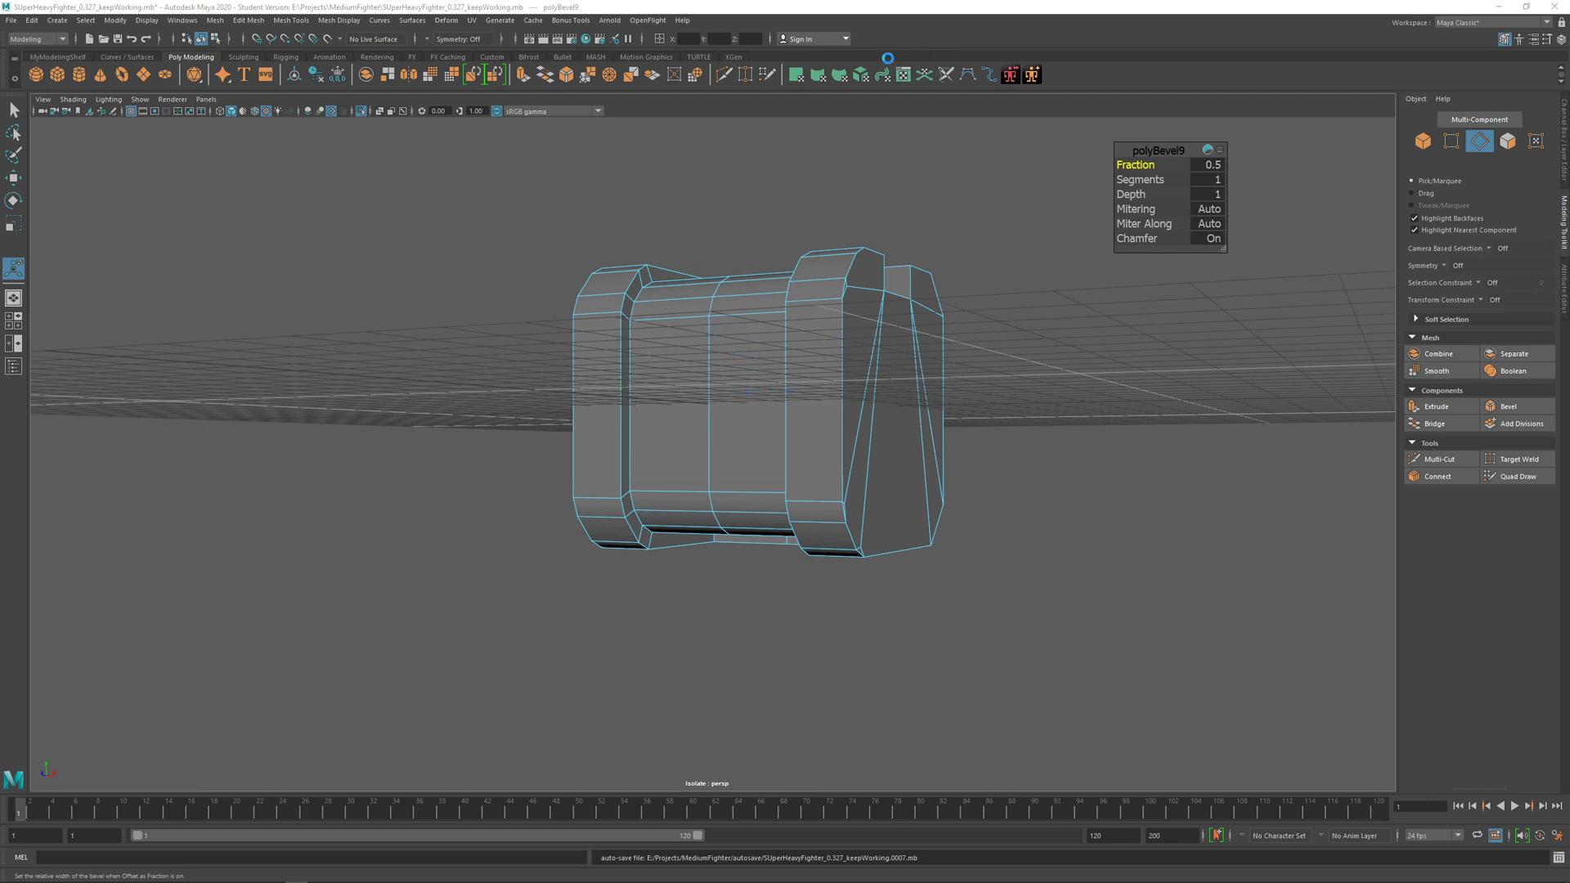
mouse_move(322, 878)
key("alt+Tab")
Step: Undo the bevel on the block's front edges
left_click_drag(818, 435, 726, 411, "alt")
scroll(761, 444, "up", 3)
key("ctrl+z")
key("ctrl+z")
right_click_drag(727, 411, 774, 374)
scroll(775, 379, "down", 3)
left_click_drag(774, 379, 729, 439, "alt")
Step: Reselect the edge rows along the top and bottom of the block's upper front slope
right_click_drag(729, 438, 725, 401)
mouse_move(705, 444)
left_mouse_down("alt")
mouse_move(793, 431)
mouse_move(631, 430)
mouse_move(638, 401)
mouse_move(743, 437)
mouse_move(711, 449)
left_mouse_up("alt")
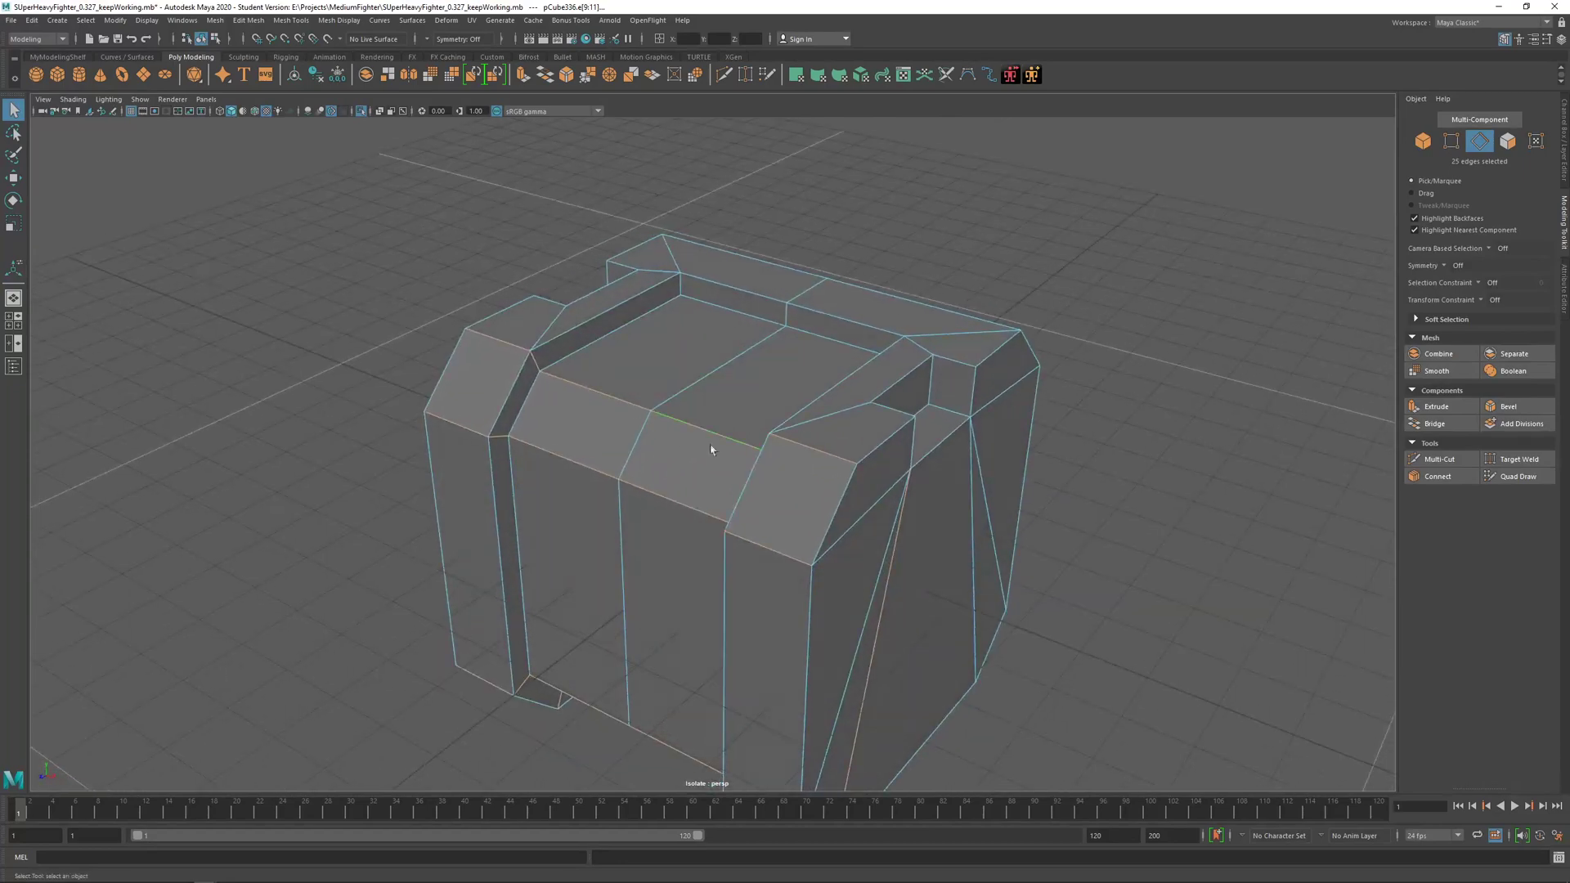
left_click(547, 383)
double_click(507, 344, "shift")
left_click_drag(572, 459, 581, 491, "alt")
left_click(582, 492)
double_click(781, 565, "shift")
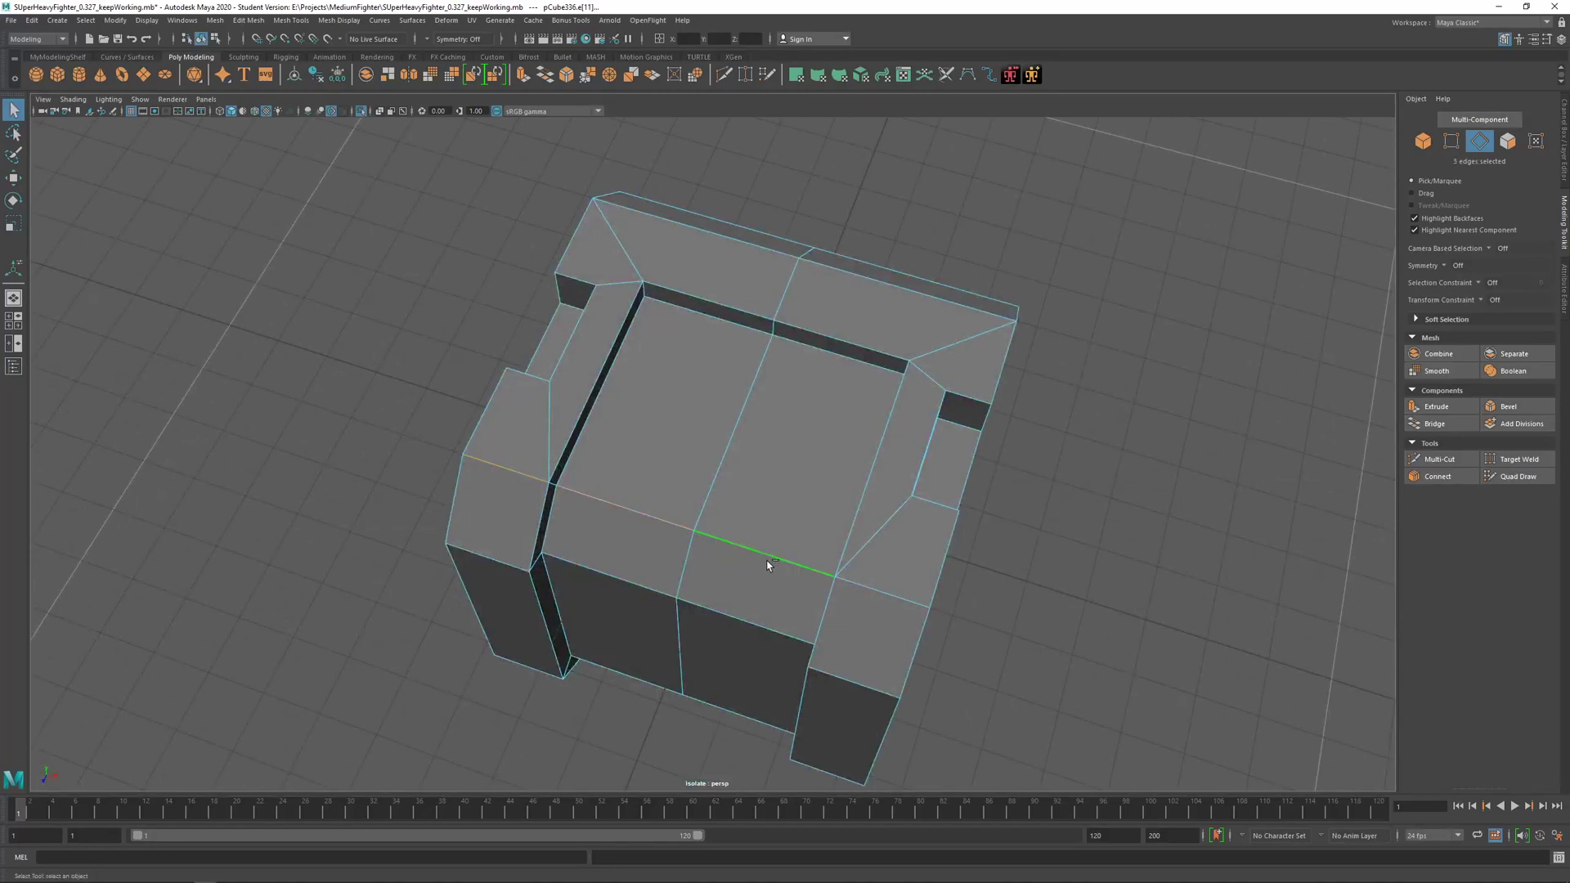
left_click_drag(781, 565, 966, 408, "alt")
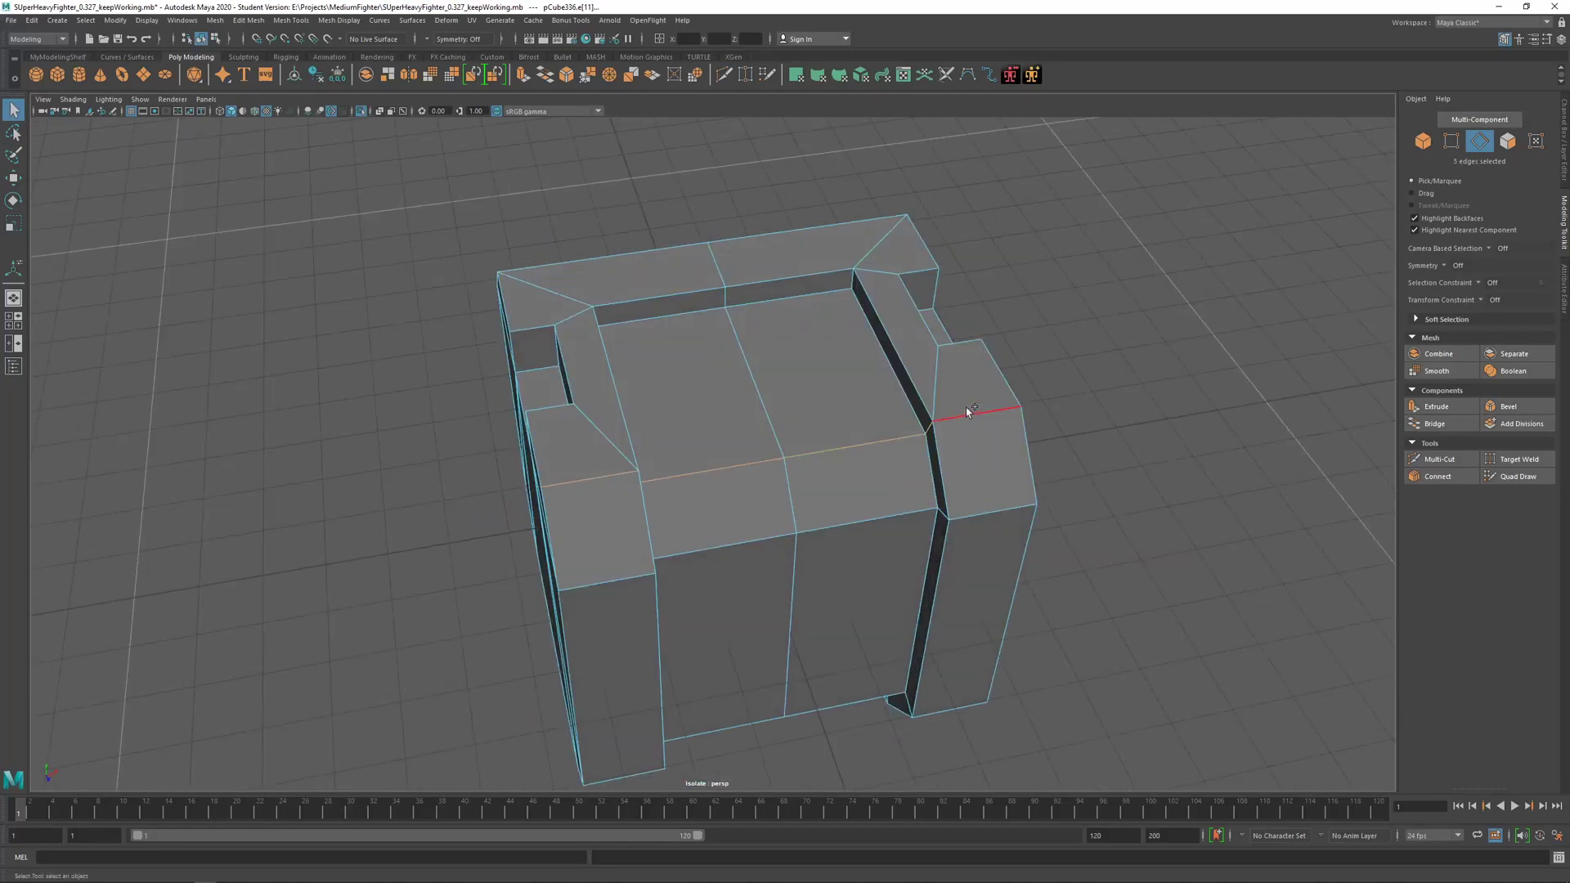
double_click(898, 512, "shift")
Step: Add the lower front slope's edge rows to the selection and deselect the diagonal edges on both side faces
left_click_drag(968, 517, 759, 626, "alt")
double_click(759, 643, "shift")
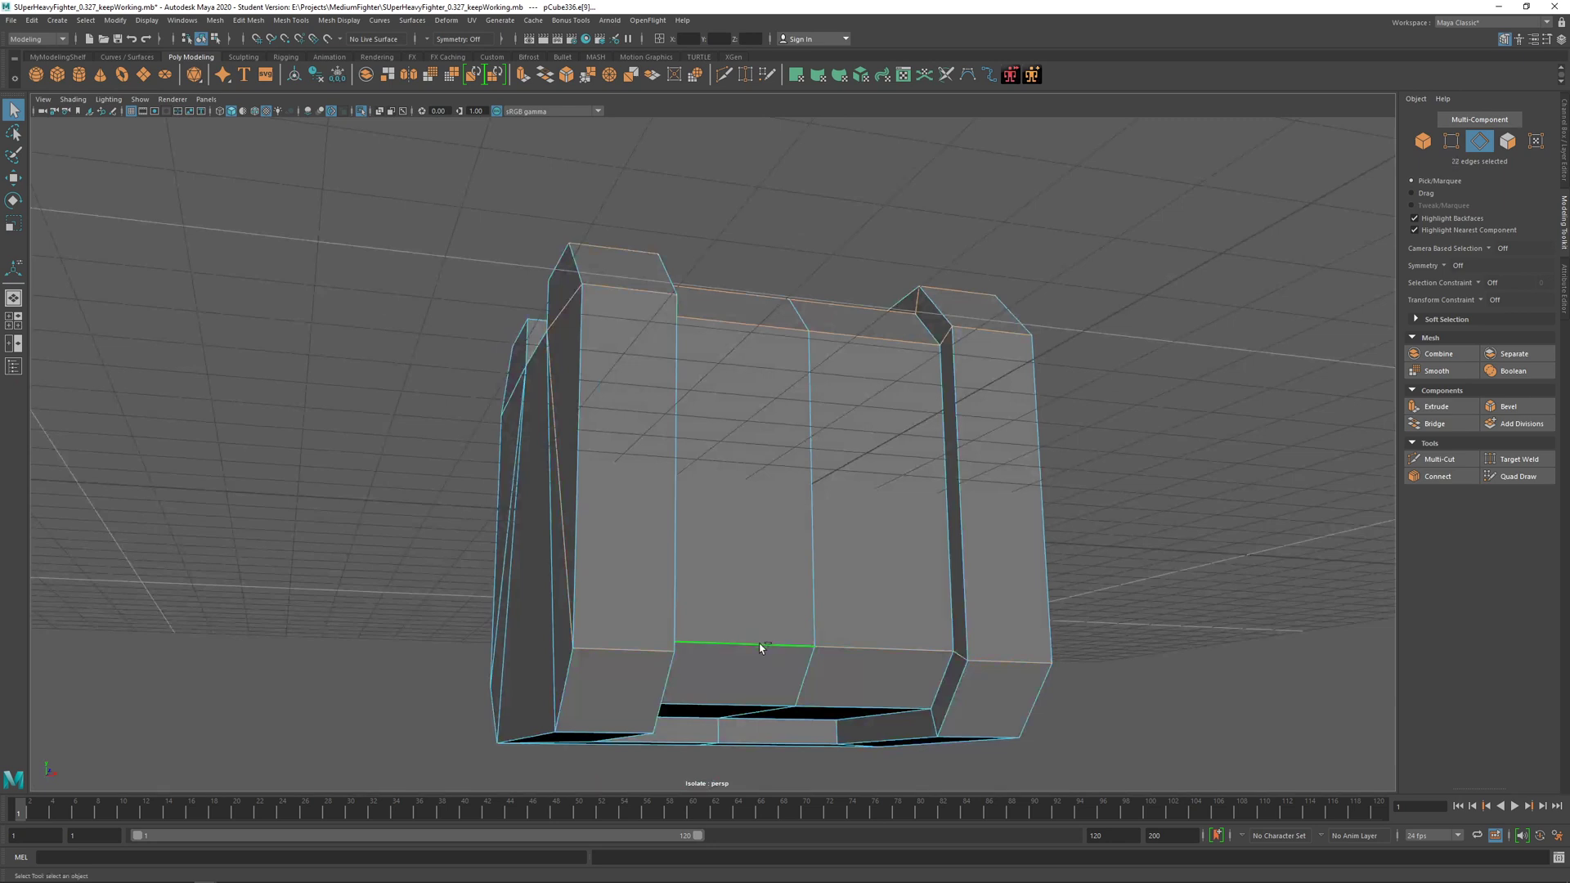
mouse_move(756, 686)
left_mouse_down("alt")
mouse_move(739, 620)
mouse_move(777, 635)
mouse_move(743, 666)
left_mouse_up("alt")
left_click_drag(657, 460, 627, 538, "ctrl")
left_click_drag(859, 544, 678, 532, "alt")
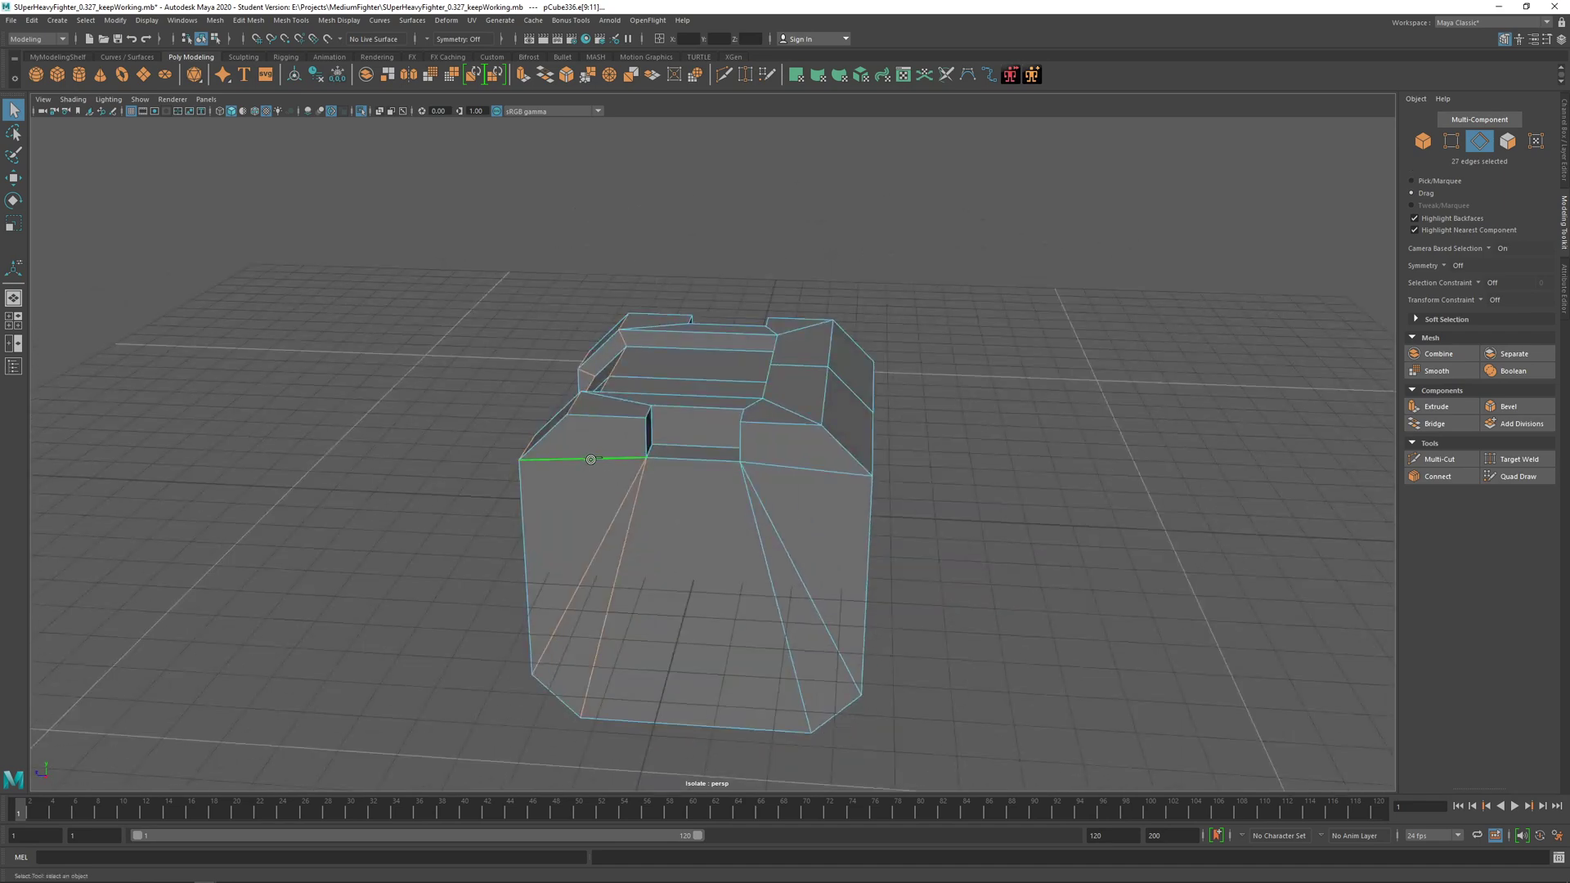
left_click_drag(597, 486, 685, 545, "ctrl")
Step: Bevel the selected front edges with a fraction of 0.42 and 2 segments, enlarging the bevel settings display
right_click_drag(666, 516, 713, 518, "shift")
left_click_drag(683, 518, 941, 343, "alt")
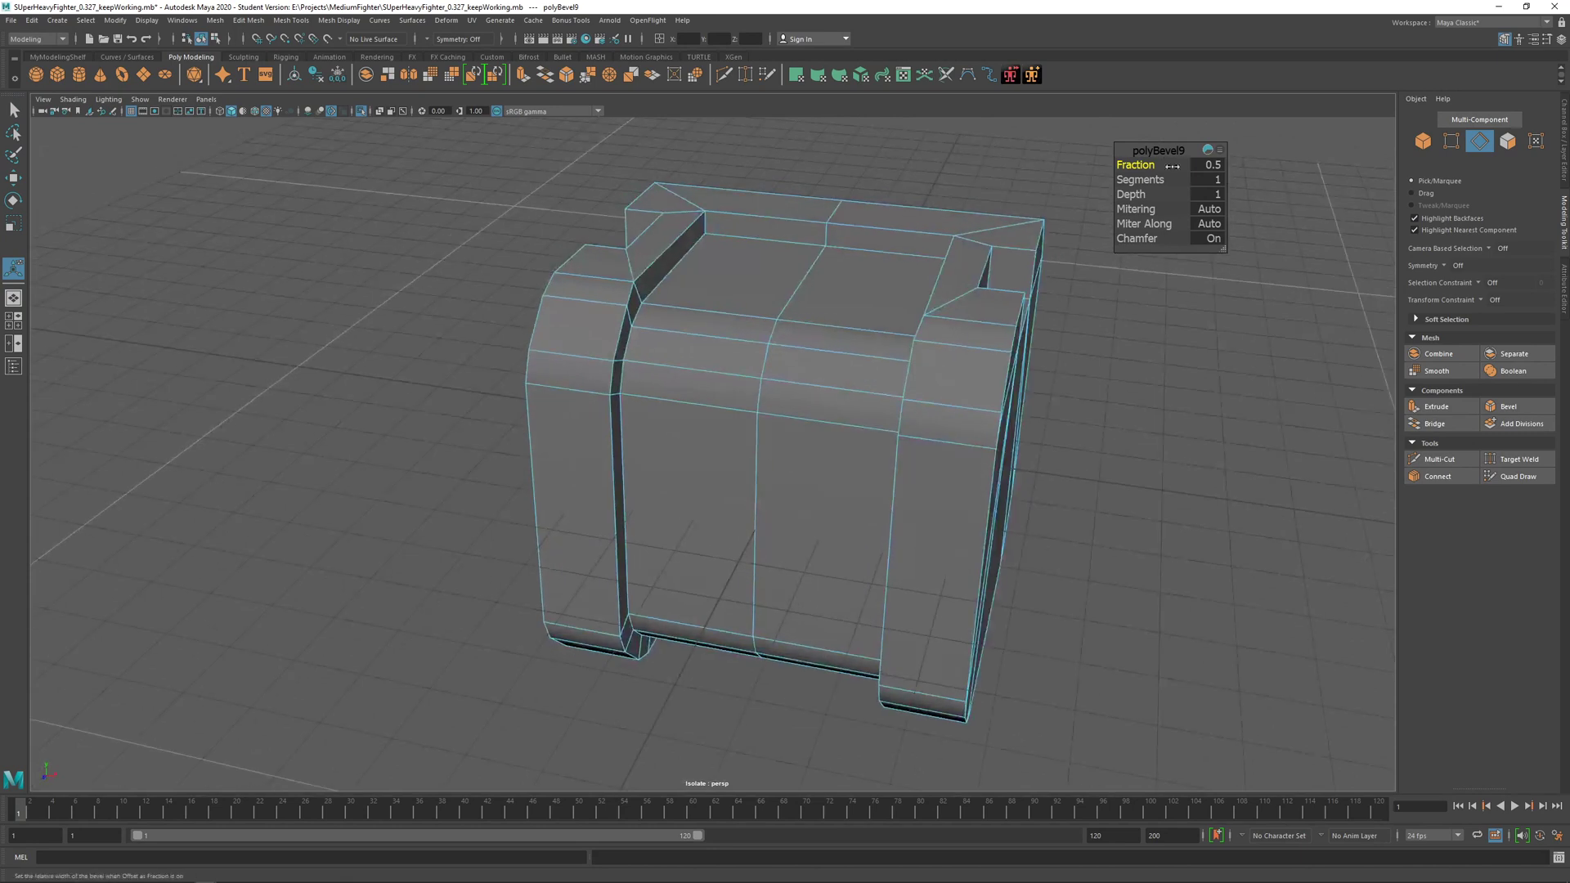
middle_click_drag(759, 343, 713, 347)
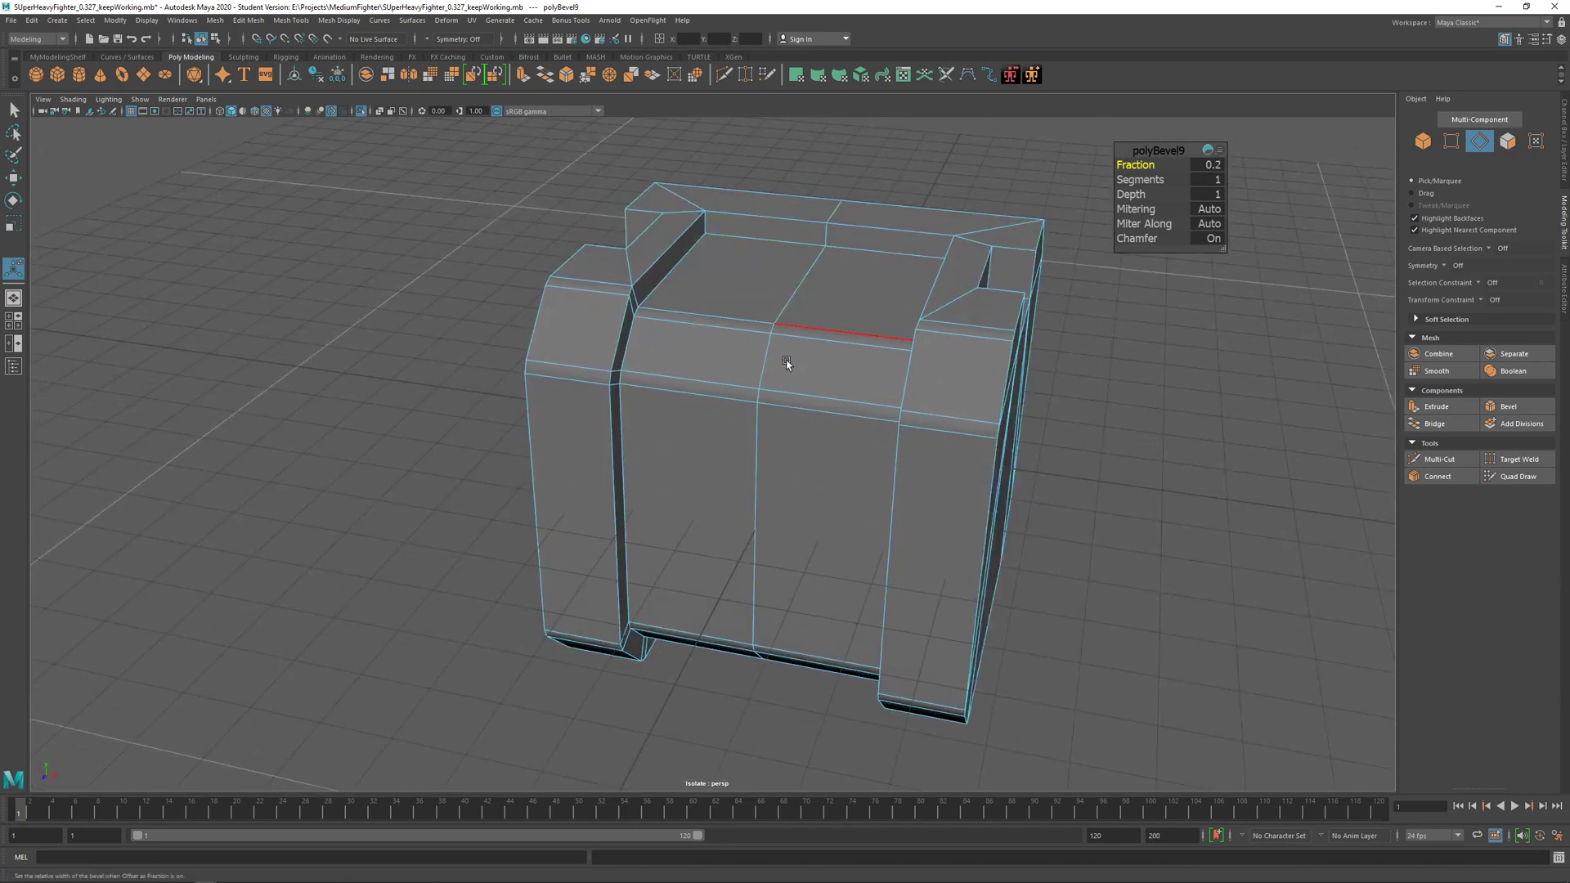
left_click_drag(1225, 249, 1291, 346)
left_click_drag(799, 368, 1182, 264, "alt")
mouse_move(725, 298)
left_mouse_down()
mouse_move(757, 296)
mouse_move(738, 297)
left_mouse_up()
middle_click_drag(738, 296, 741, 296)
left_click_drag(1148, 212, 1158, 212)
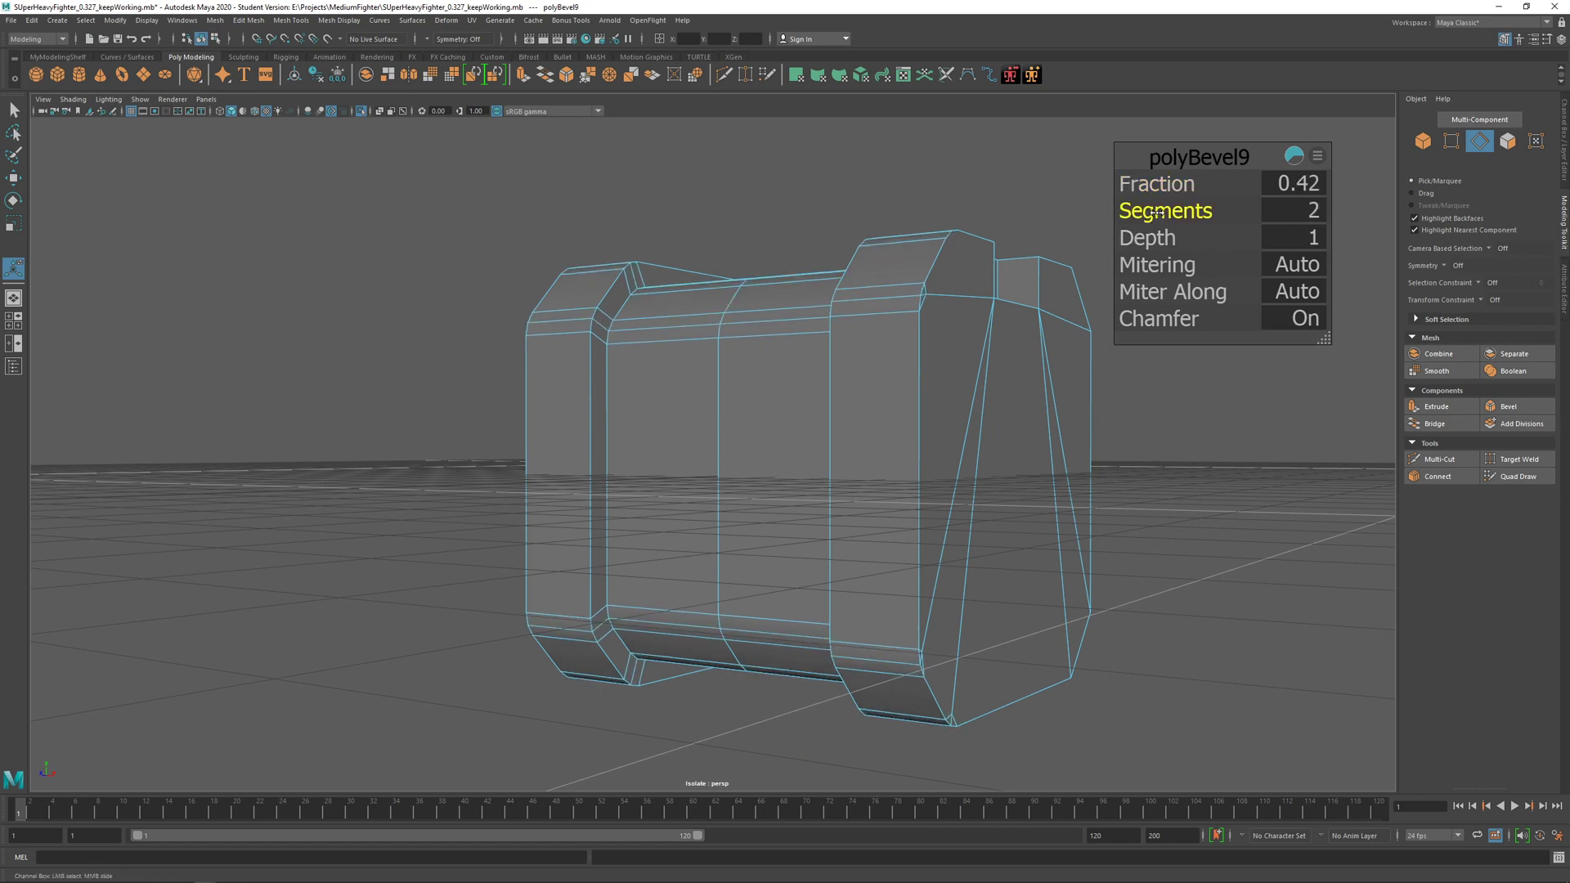
left_click_drag(916, 247, 1027, 287, "alt")
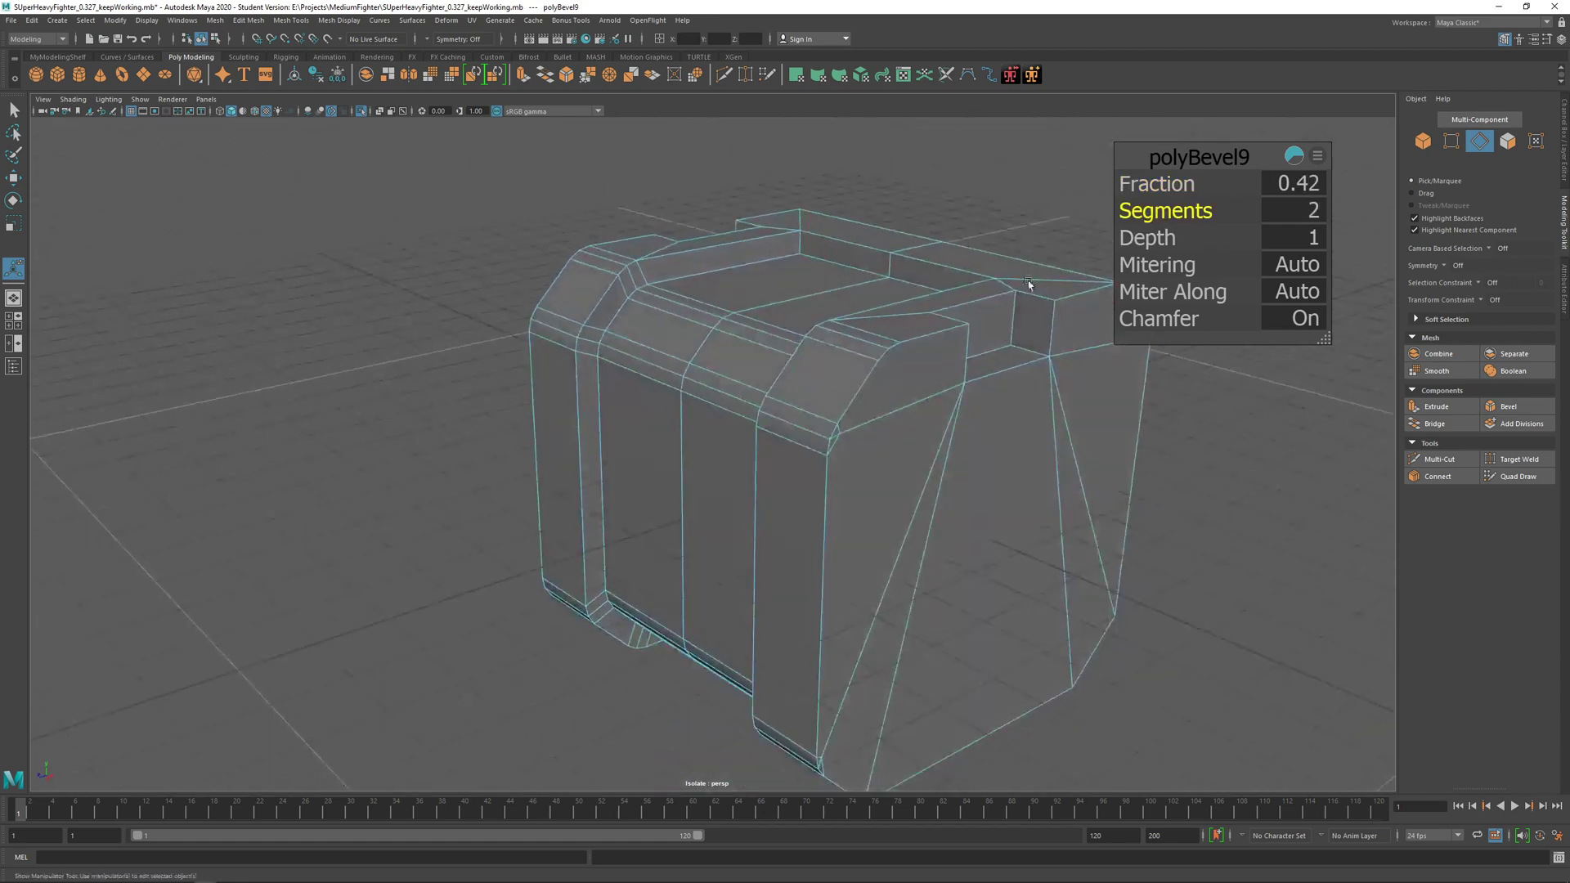
Step: Fine-tune the bevel fraction, return to object selection and deselect the block
left_click(1152, 185)
left_click_drag(761, 291, 753, 296)
scroll(759, 360, "down", 3)
left_click_drag(759, 360, 907, 393, "alt")
right_click_drag(820, 374, 905, 326)
key("q")
left_click(1006, 444)
Step: Select the block and pick the extra bevel vertex at the side face's upper front corner in vertex mode
scroll(1007, 449, "down", 3)
left_click_drag(872, 466, 768, 434, "alt")
scroll(799, 513, "up", 3)
left_click(812, 468)
scroll(812, 462, "up", 4)
scroll(676, 419, "up", 4)
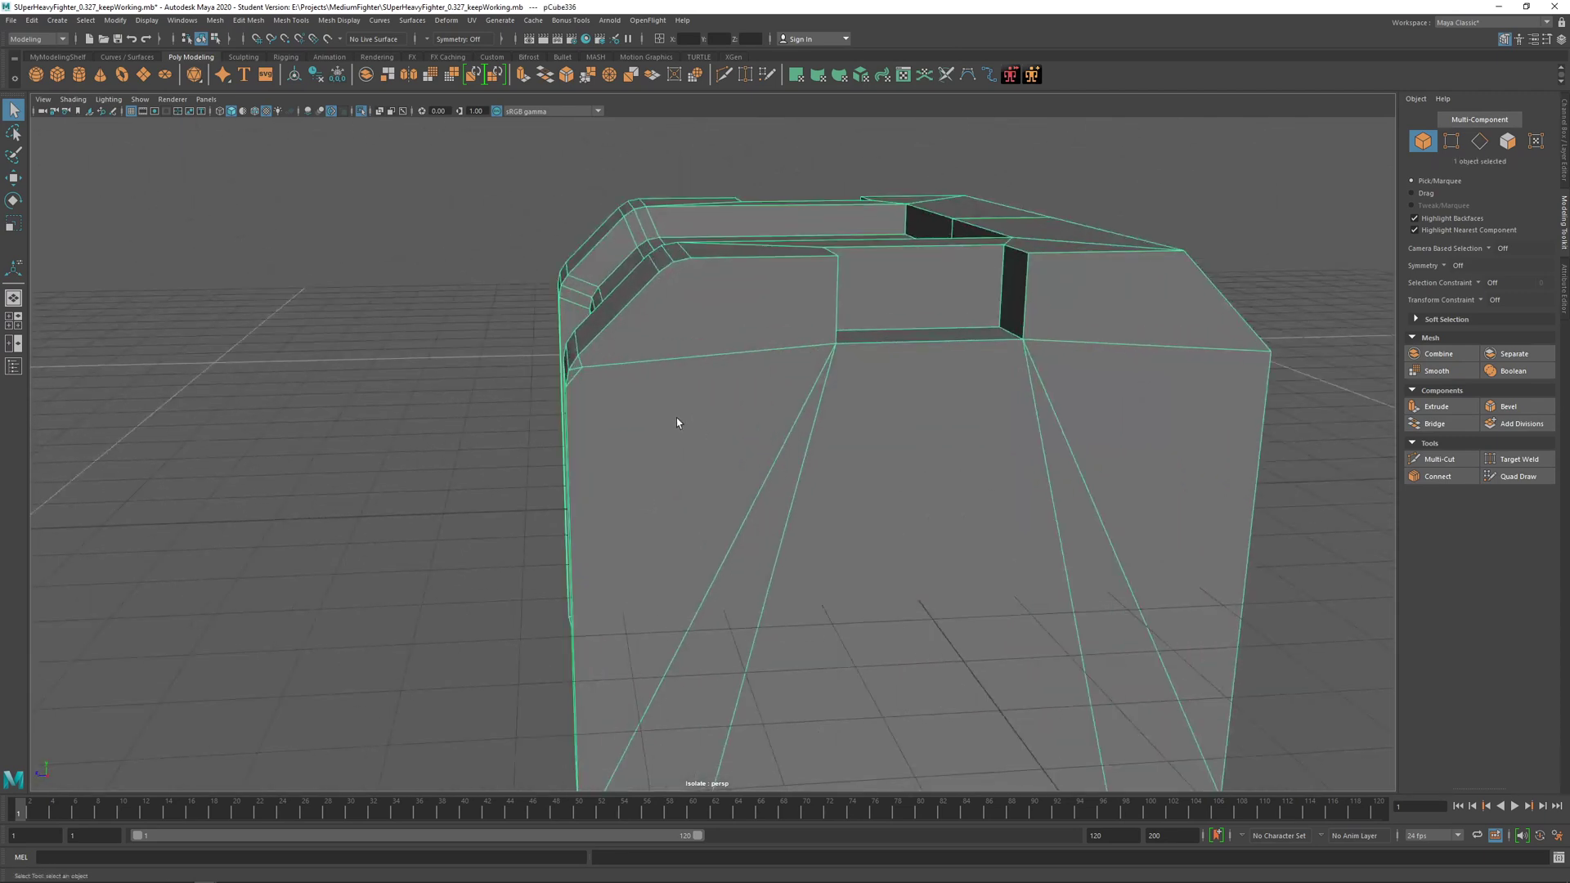
middle_click_drag(676, 418, 755, 390, "alt")
left_click_drag(756, 395, 836, 325, "alt")
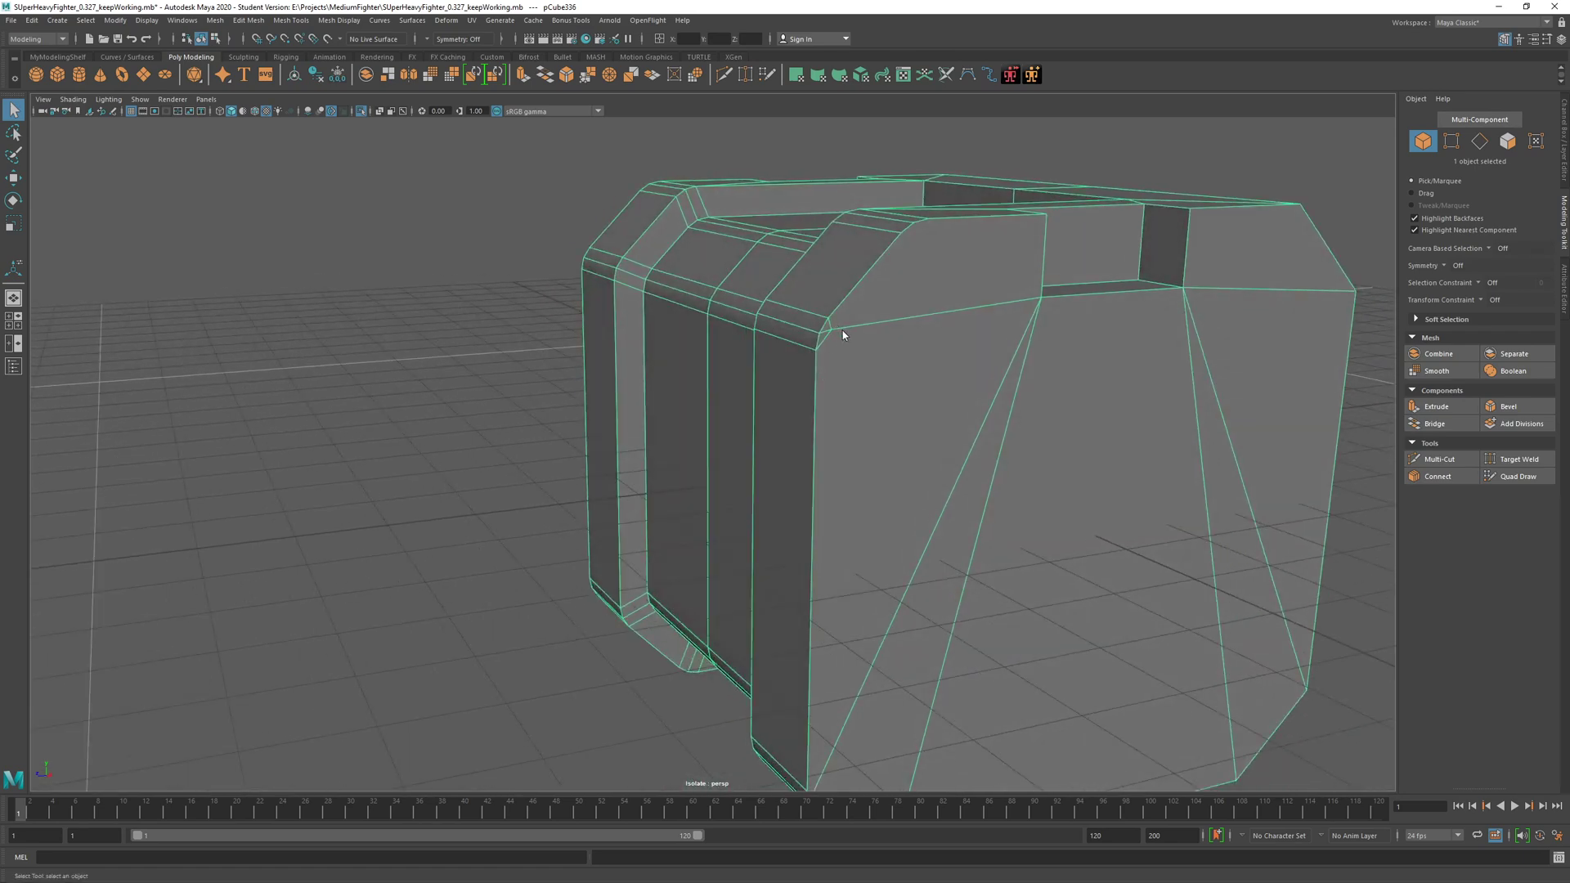
right_click_drag(842, 330, 804, 335)
left_click(842, 330)
scroll(842, 331, "up", 3)
left_click_drag(842, 331, 1071, 336, "alt")
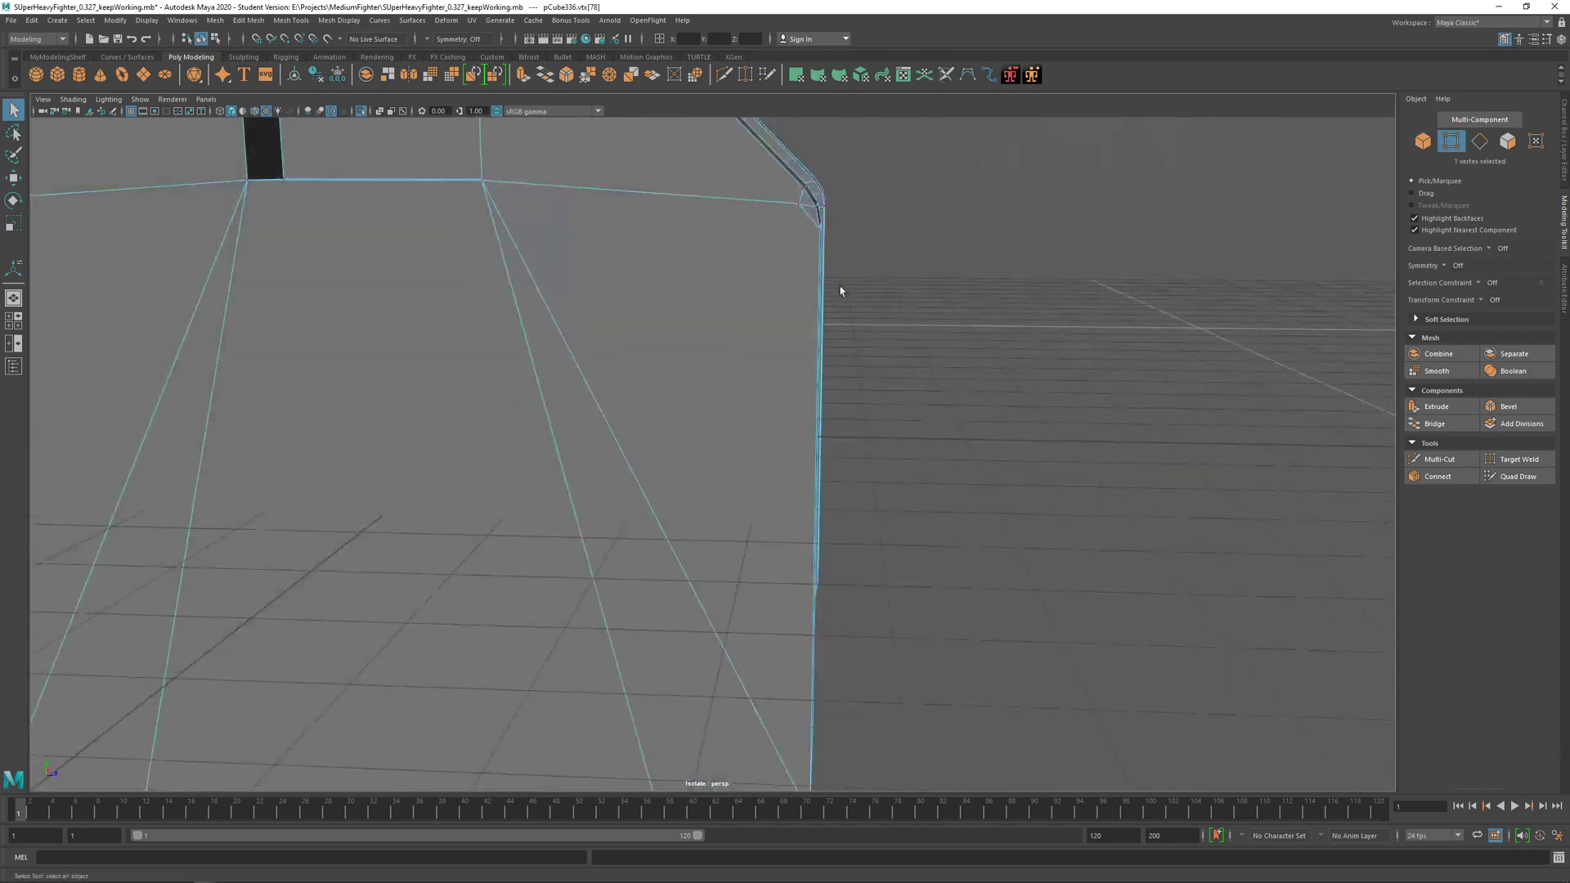
Step: Try Target Weld to merge the upper bevel corner vertex into the side notch's lower corner vertex
left_click(1517, 459)
middle_click_drag(658, 234, 687, 342, "alt")
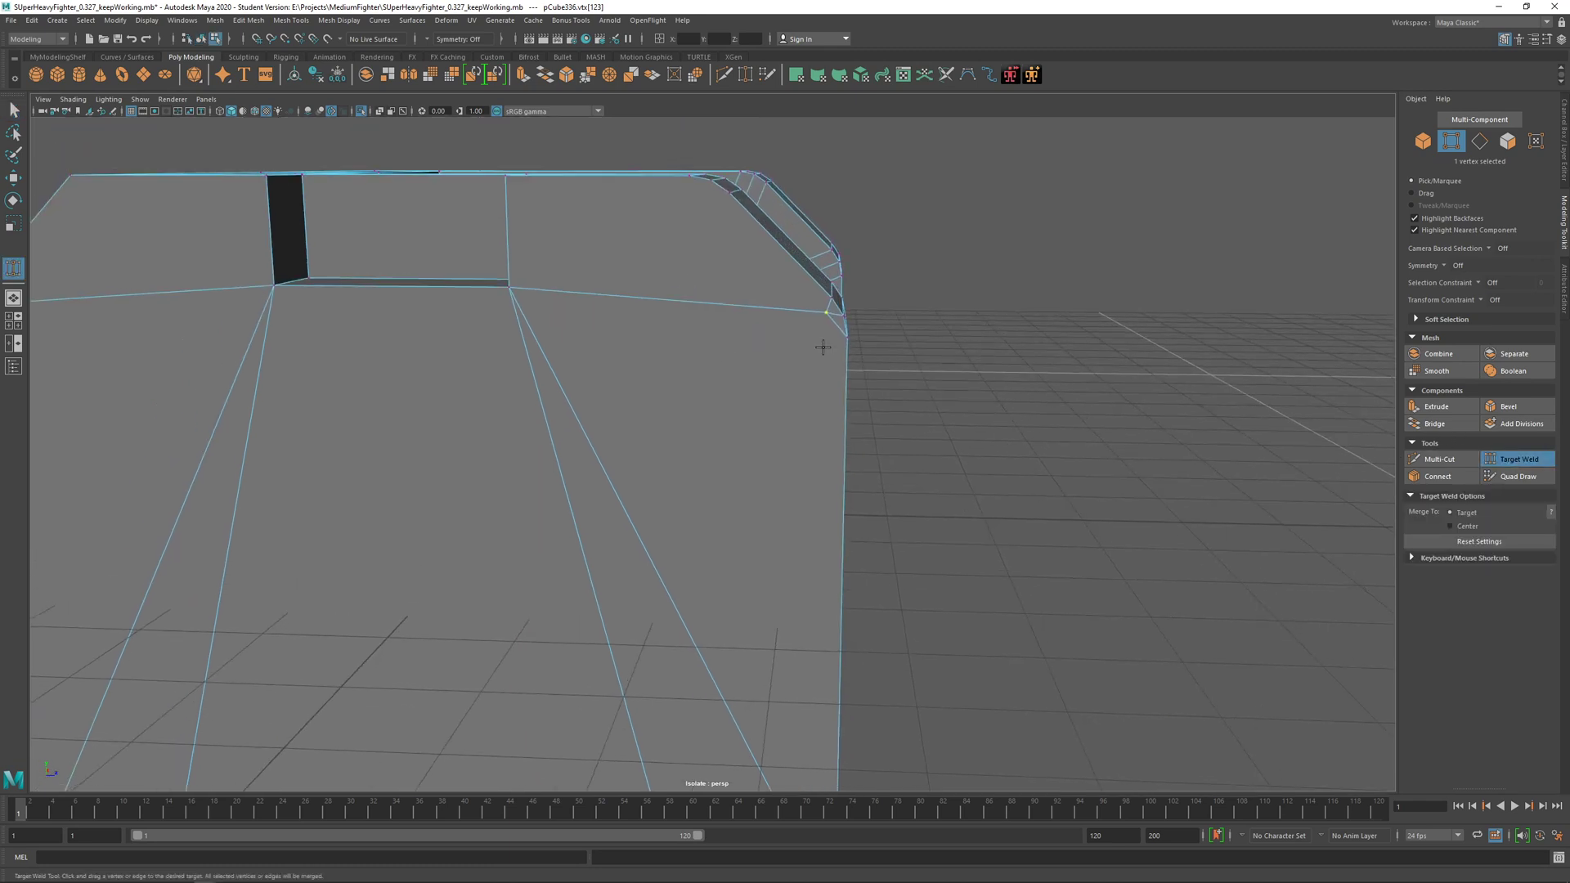
left_click(874, 345)
left_click_drag(818, 314, 816, 374, "alt")
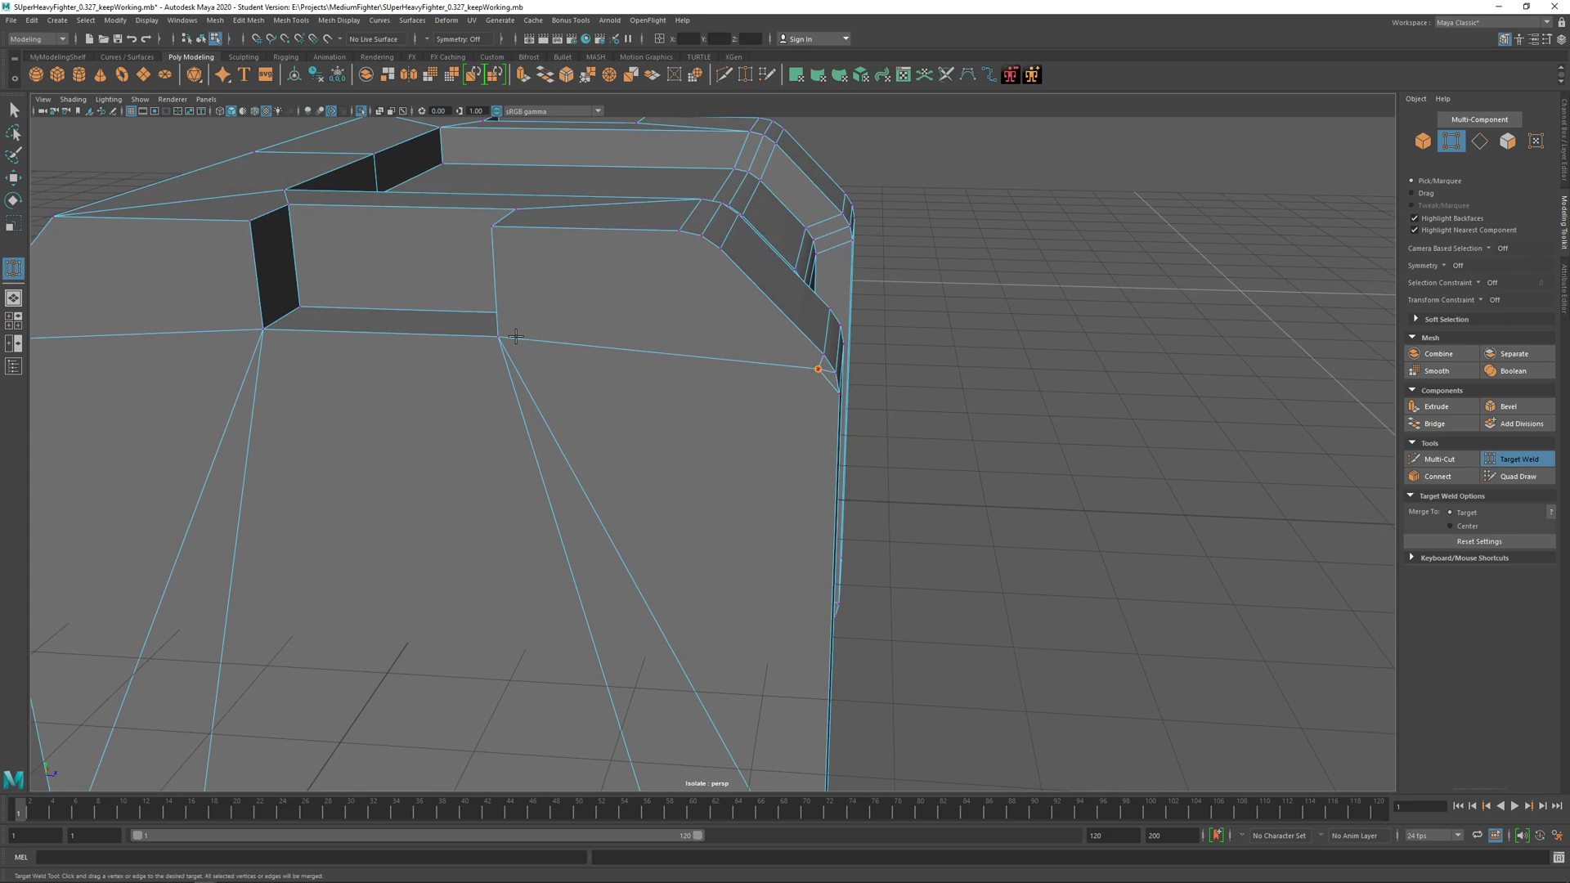
left_click_drag(516, 336, 496, 335)
left_click_drag(702, 390, 729, 378, "alt")
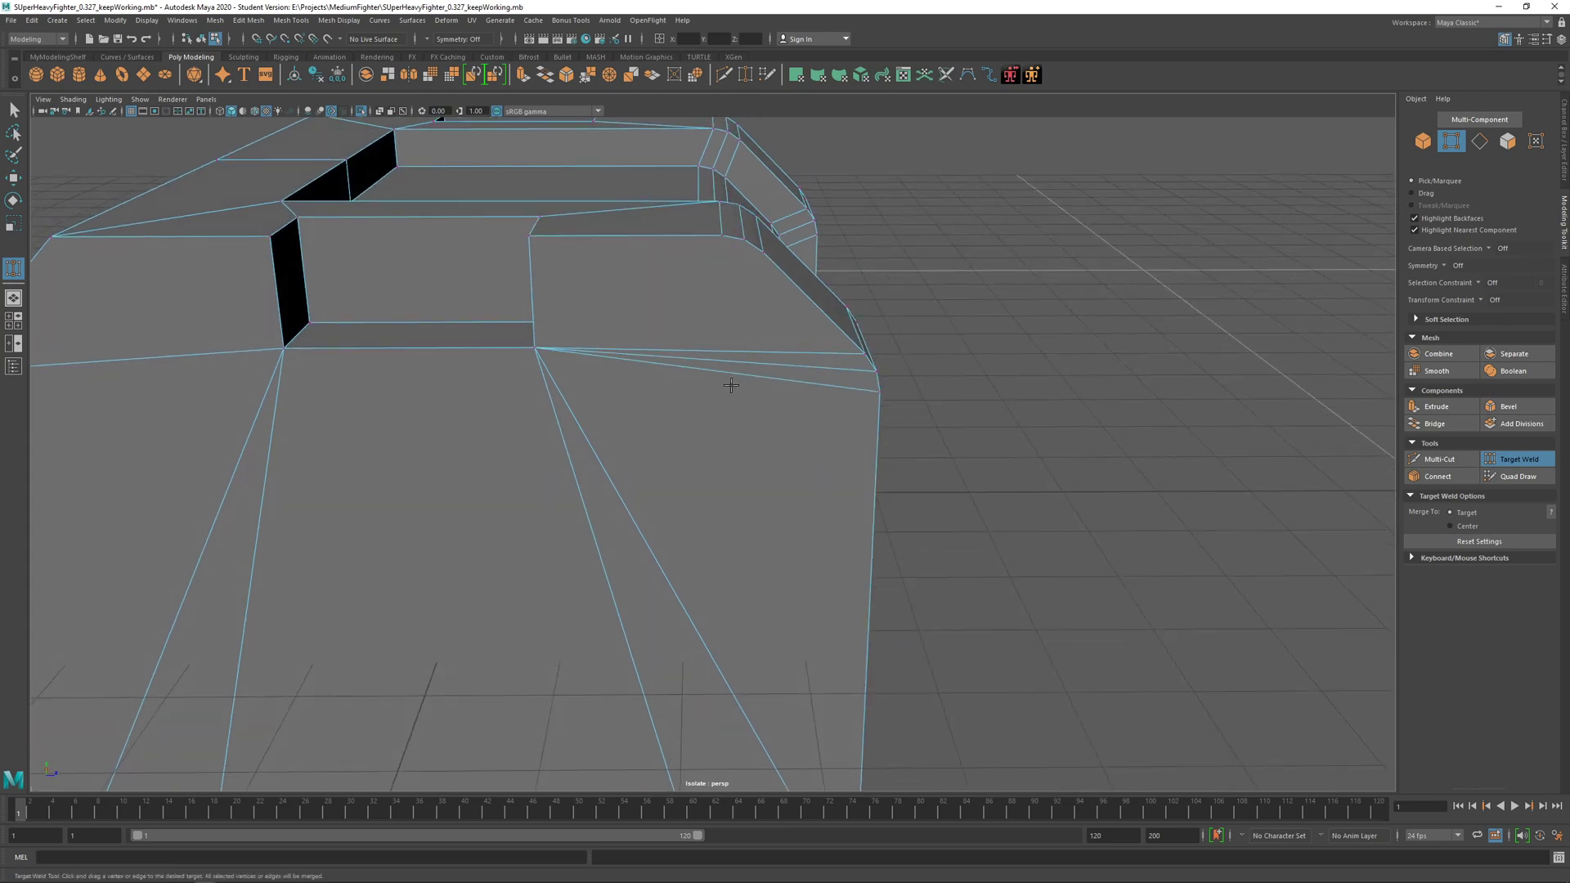
Step: Move the upper bevel corner vertex along Z to about 17.5, toward the side notch
key("q")
left_click(857, 373)
key("w")
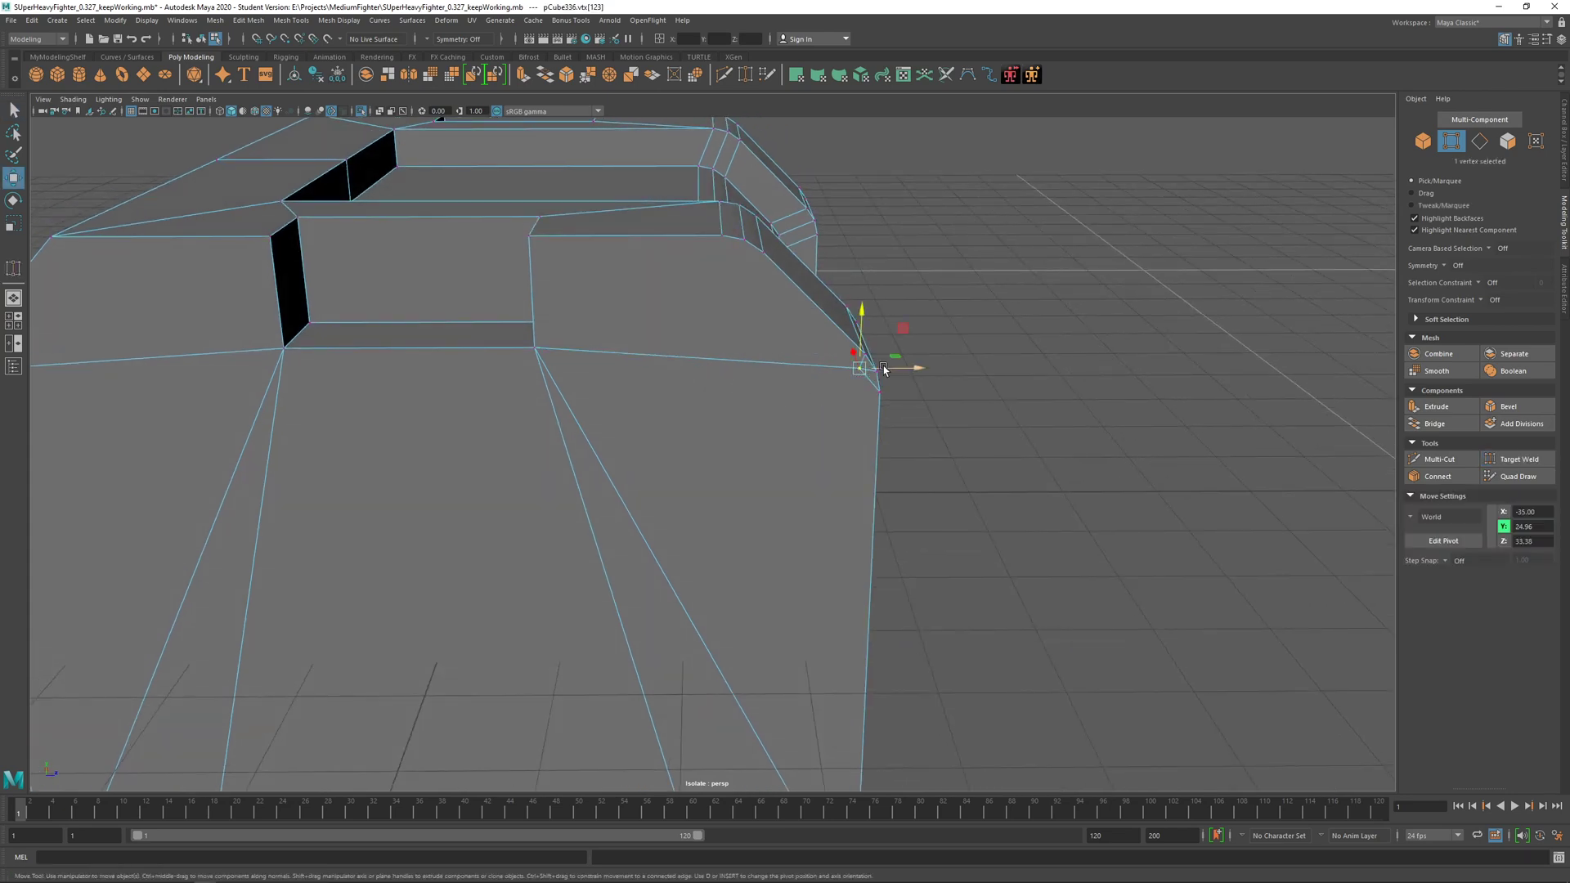
left_click_drag(867, 369, 653, 351)
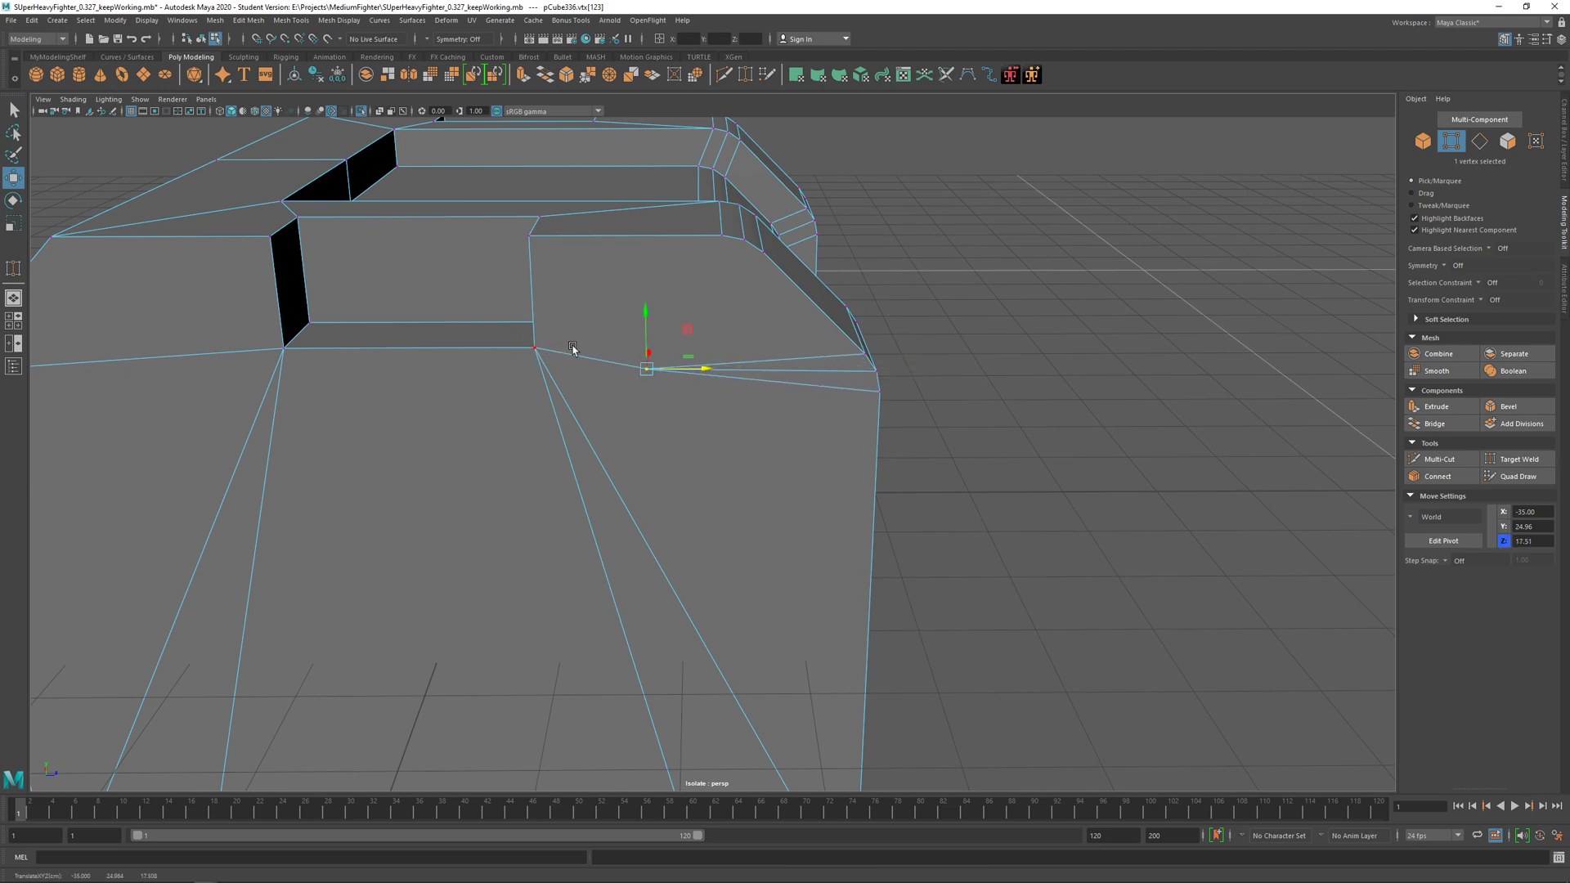
Step: Target-weld the extra upper bevel corner vertex on each side face to that side notch's lower front corner
left_click(1519, 459)
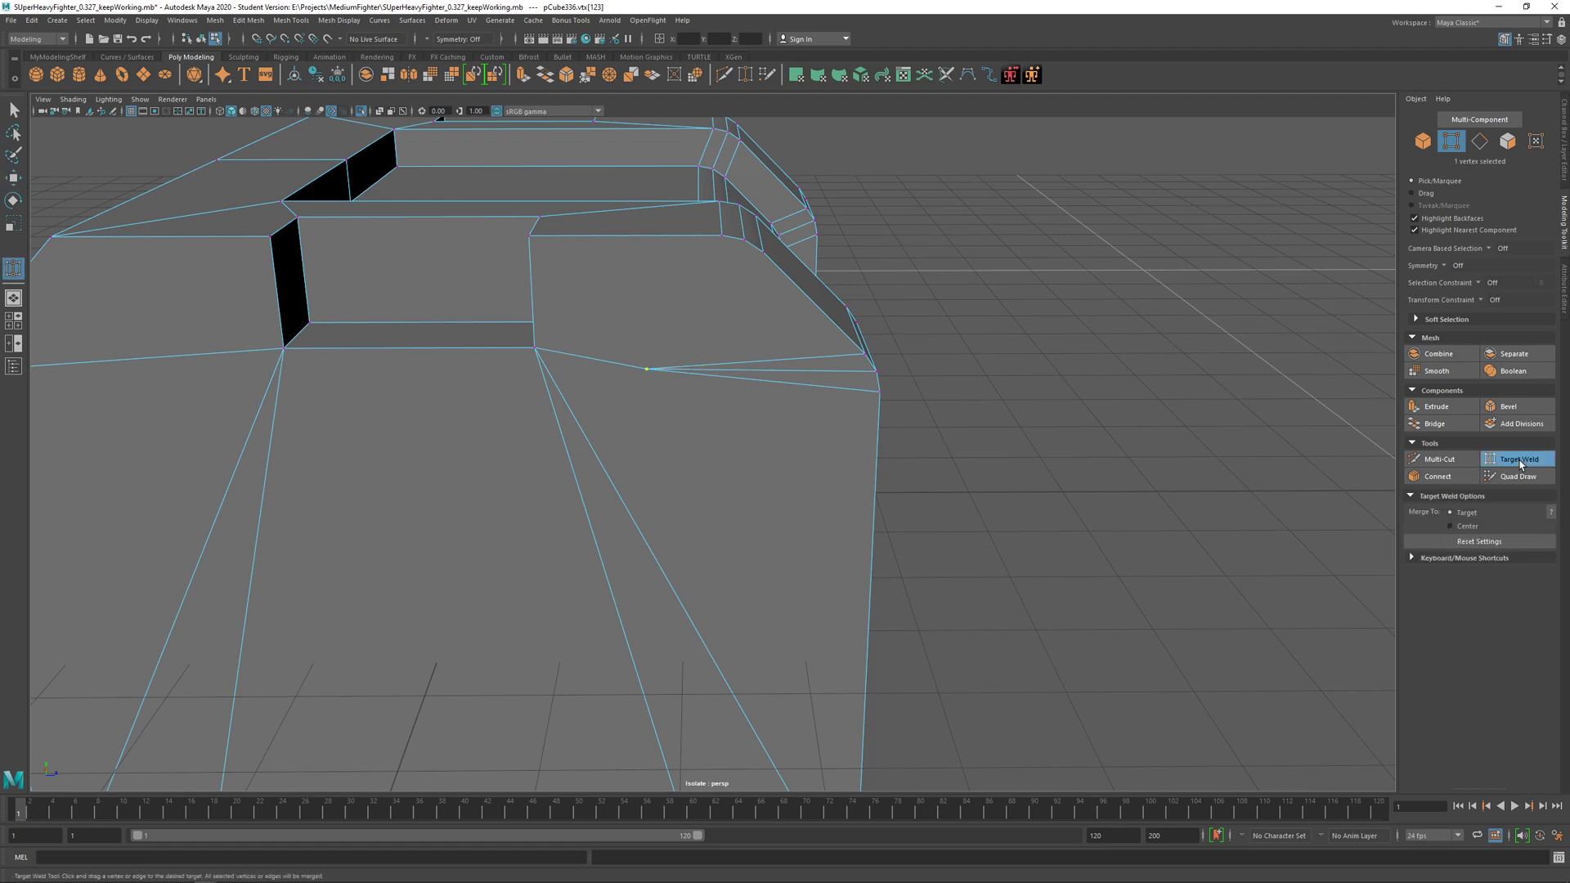
left_click(1078, 433)
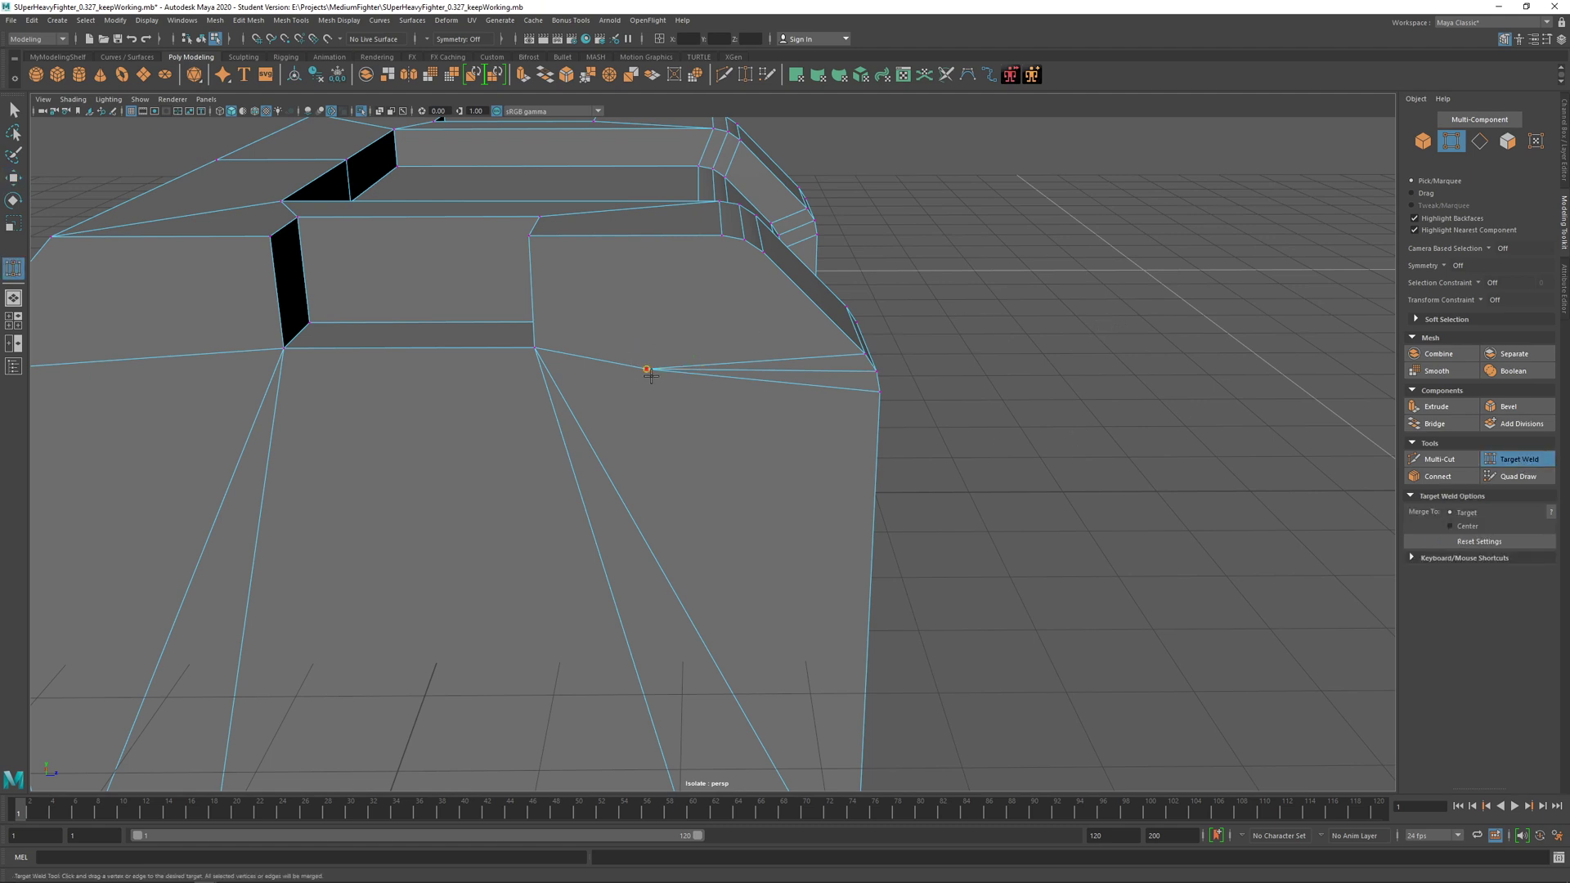
left_click_drag(548, 352, 535, 348)
left_click_drag(888, 375, 534, 361, "alt")
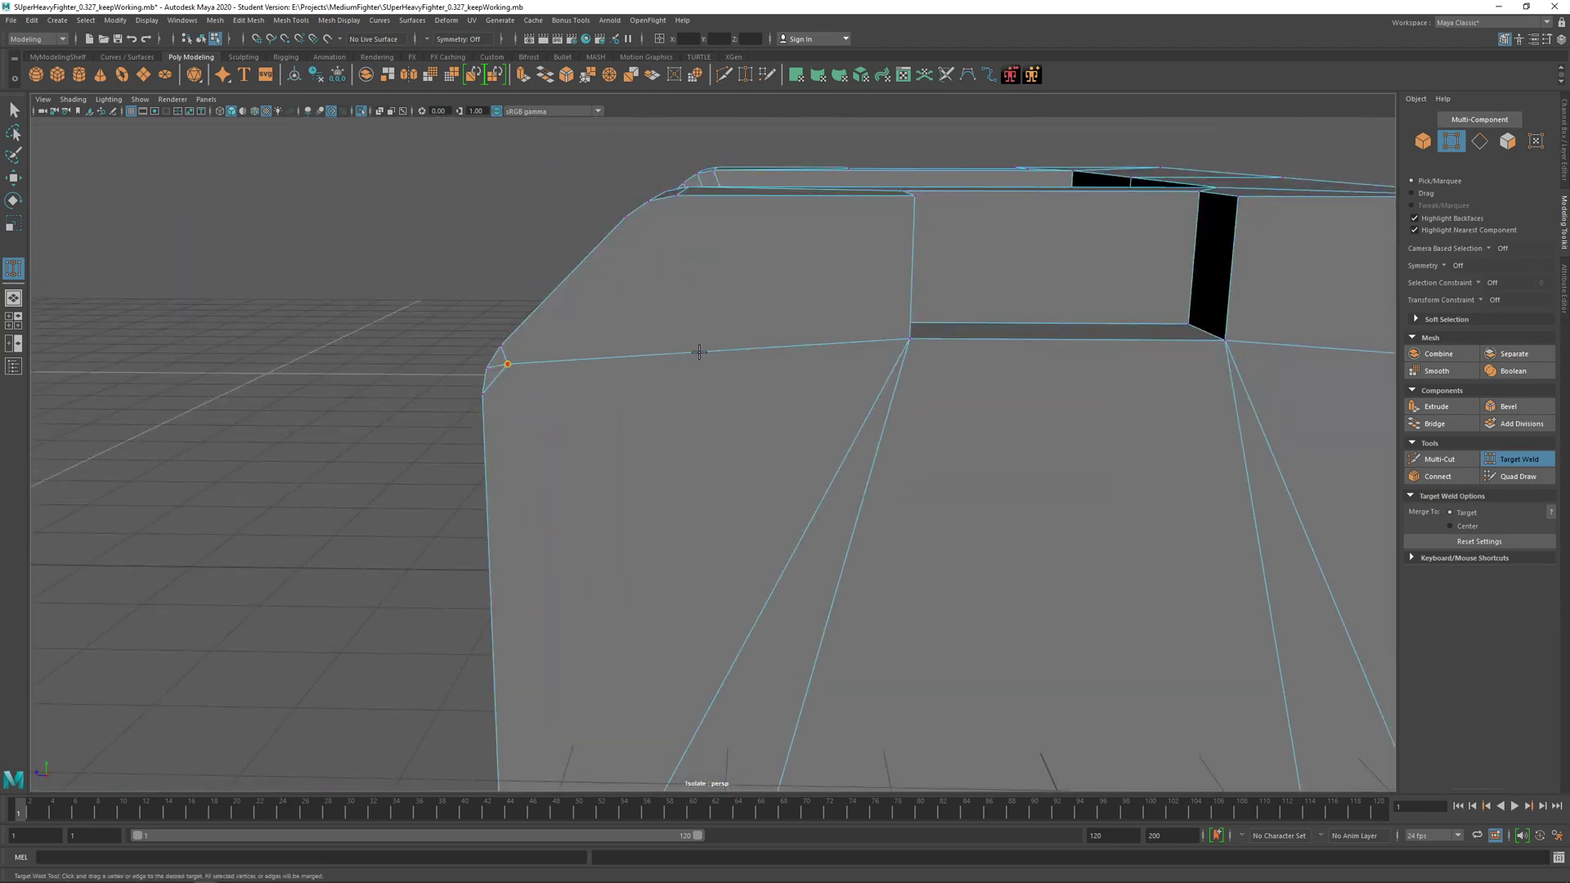
left_click_drag(699, 351, 909, 339)
Step: Target-weld the extra lower bevel corner vertices on both side faces to the matching notch corner vertices
left_click_drag(968, 414, 807, 396, "alt")
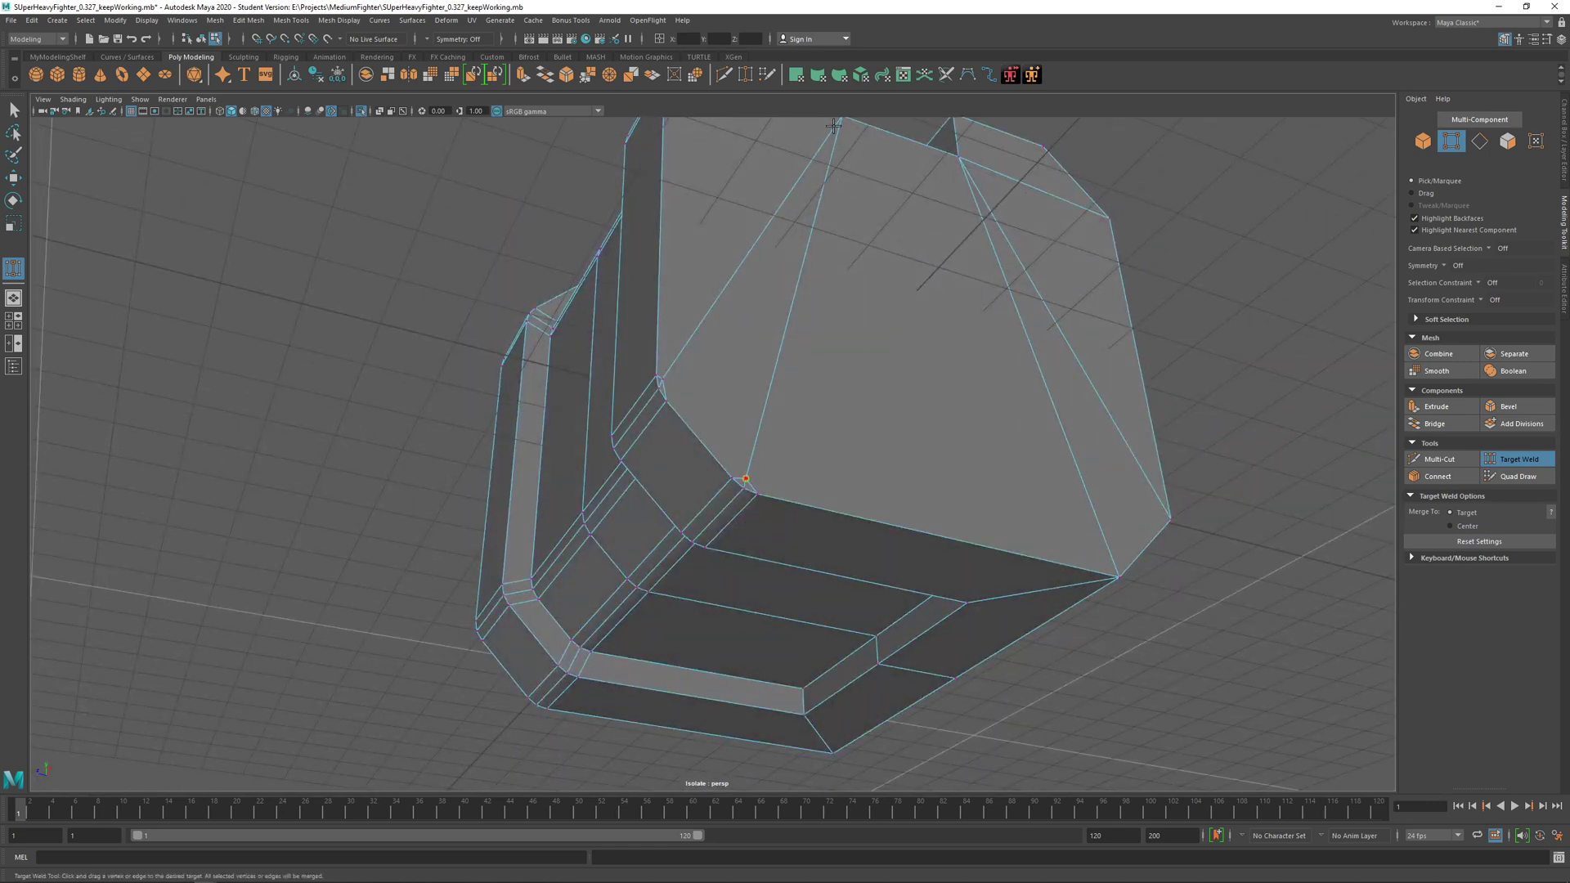
middle_click_drag(818, 237, 784, 334, "alt")
left_click_drag(720, 579, 816, 201)
left_click_drag(720, 326, 923, 335, "alt")
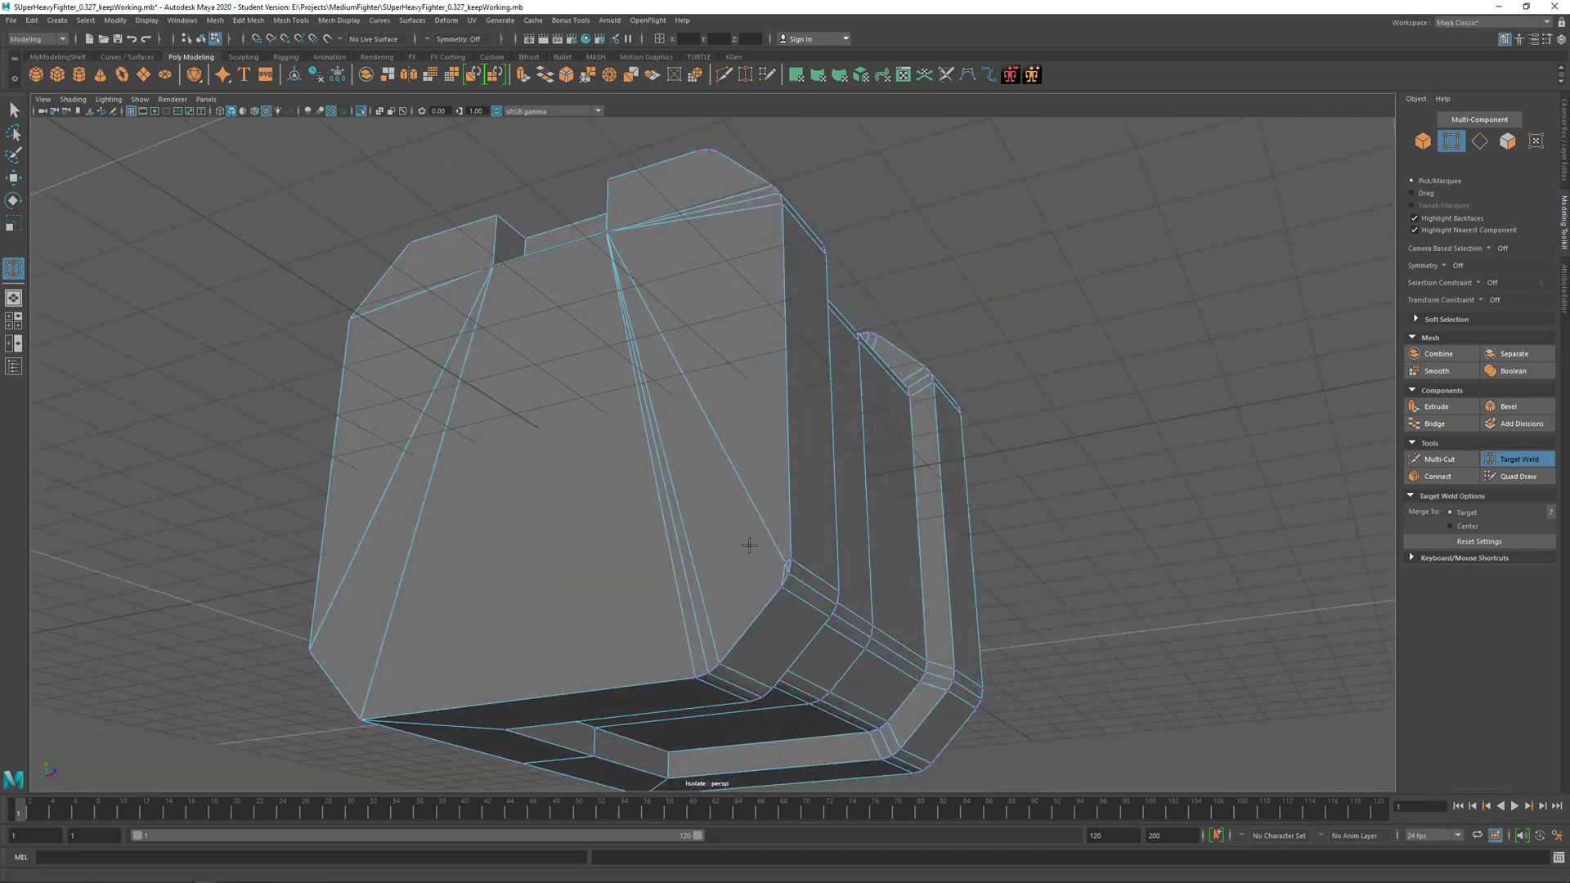
left_click_drag(605, 232, 606, 232)
scroll(663, 365, "down", 3)
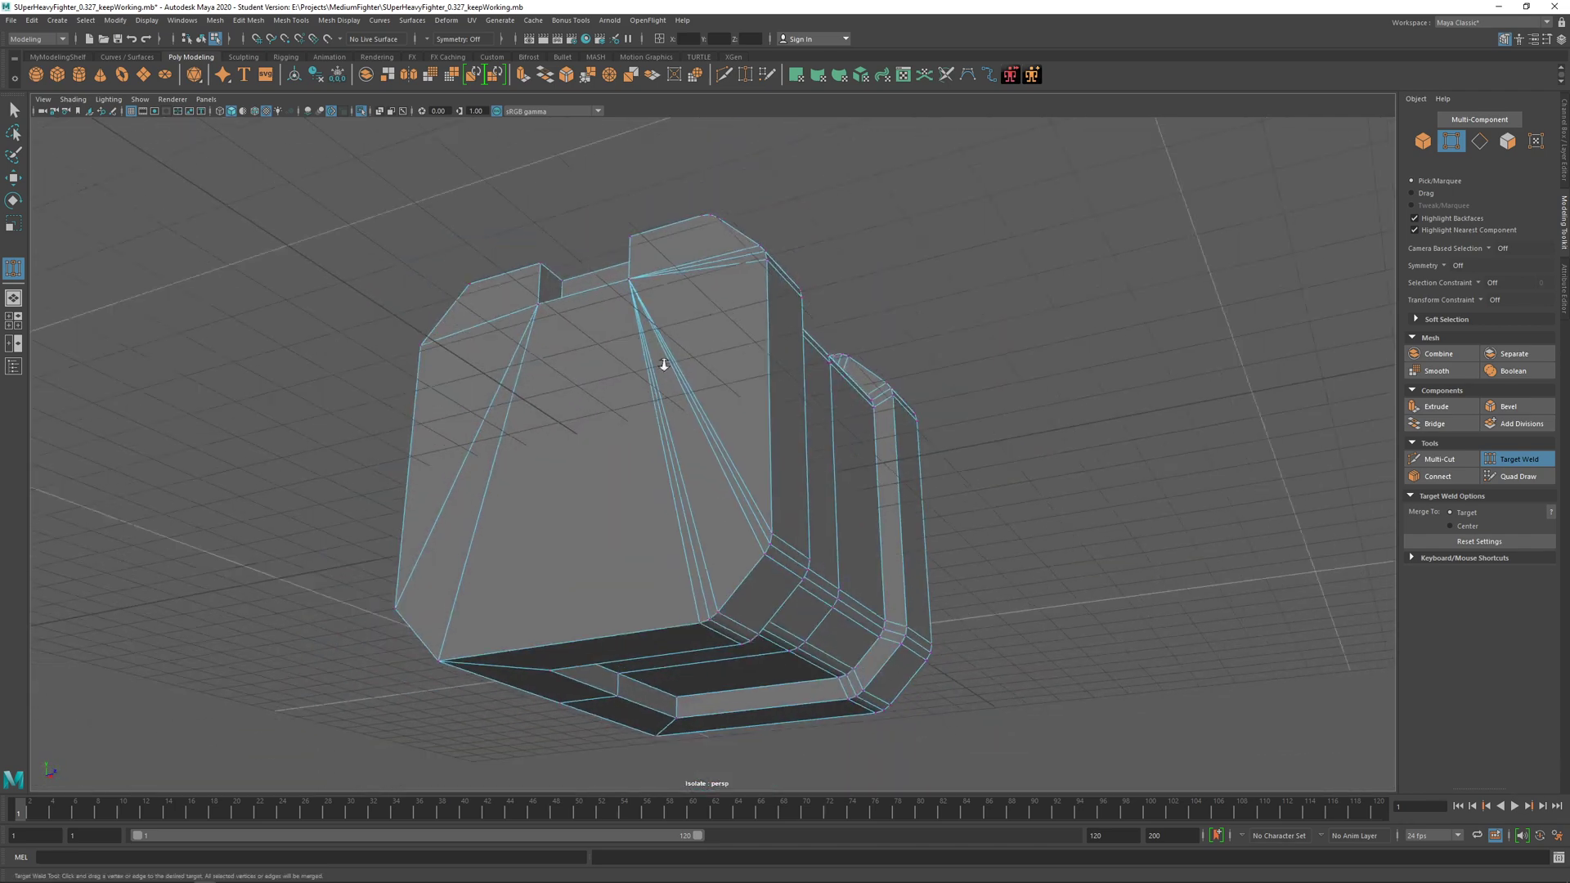
left_click_drag(662, 364, 463, 394, "alt")
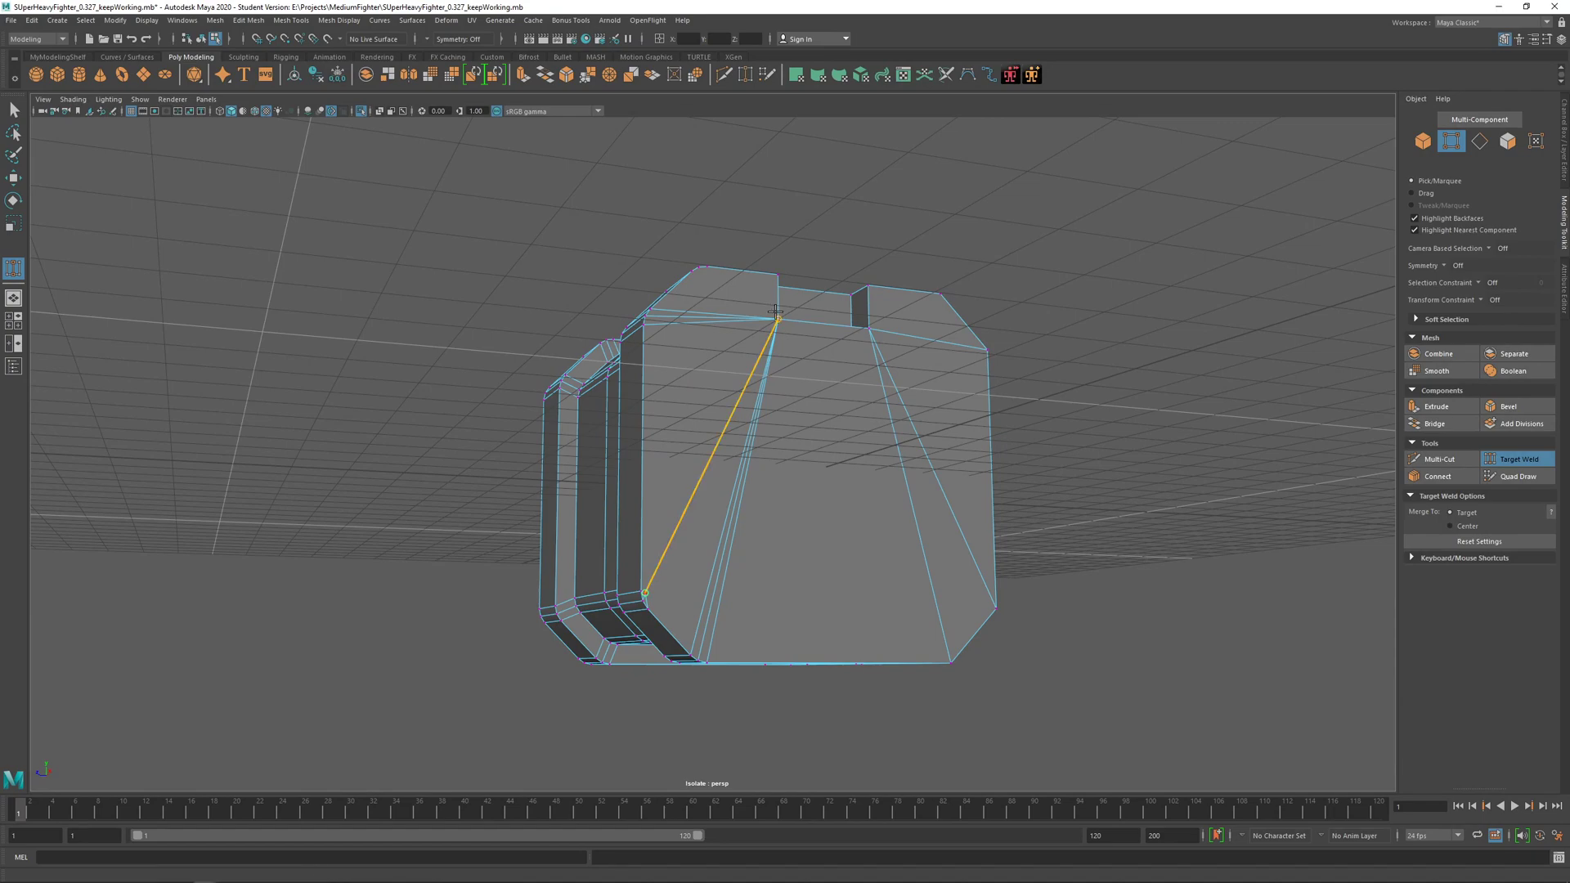
left_click_drag(776, 312, 776, 311)
Step: Bevel the inner bottom edges of the notches on both sides of the block
left_click_drag(776, 311, 785, 441, "alt")
key("q")
right_click_drag(785, 439, 778, 386)
left_click(764, 439)
left_click_drag(765, 433, 758, 377, "alt")
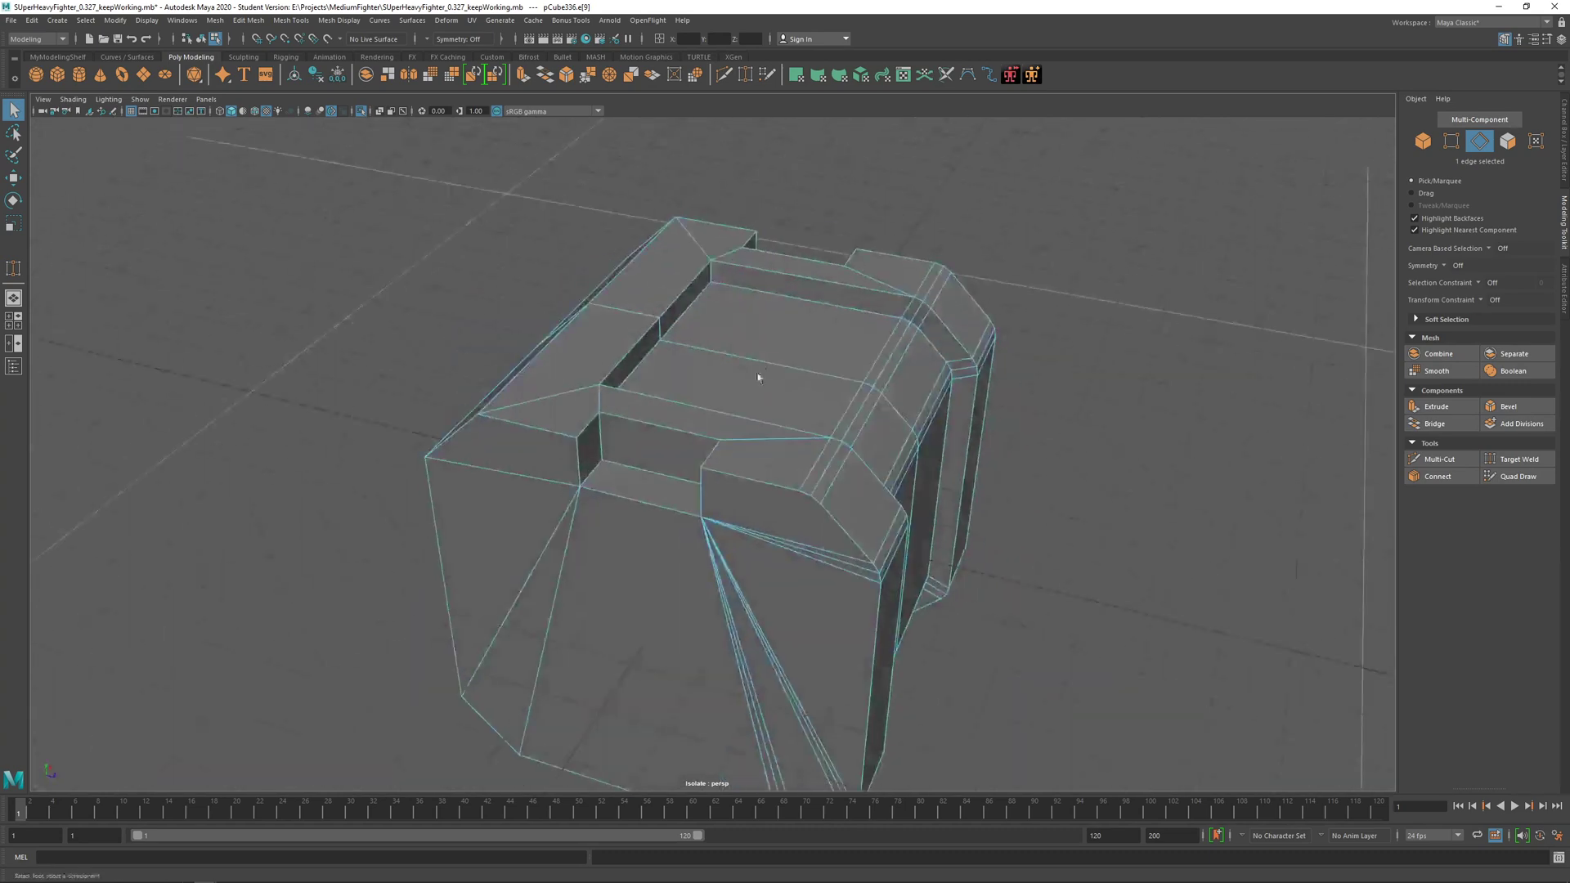
left_click(642, 467, "shift")
left_click_drag(642, 467, 903, 472, "alt")
left_click_drag(724, 430, 802, 423, "alt")
right_click(604, 455, "shift")
left_click(653, 453)
left_click(679, 436)
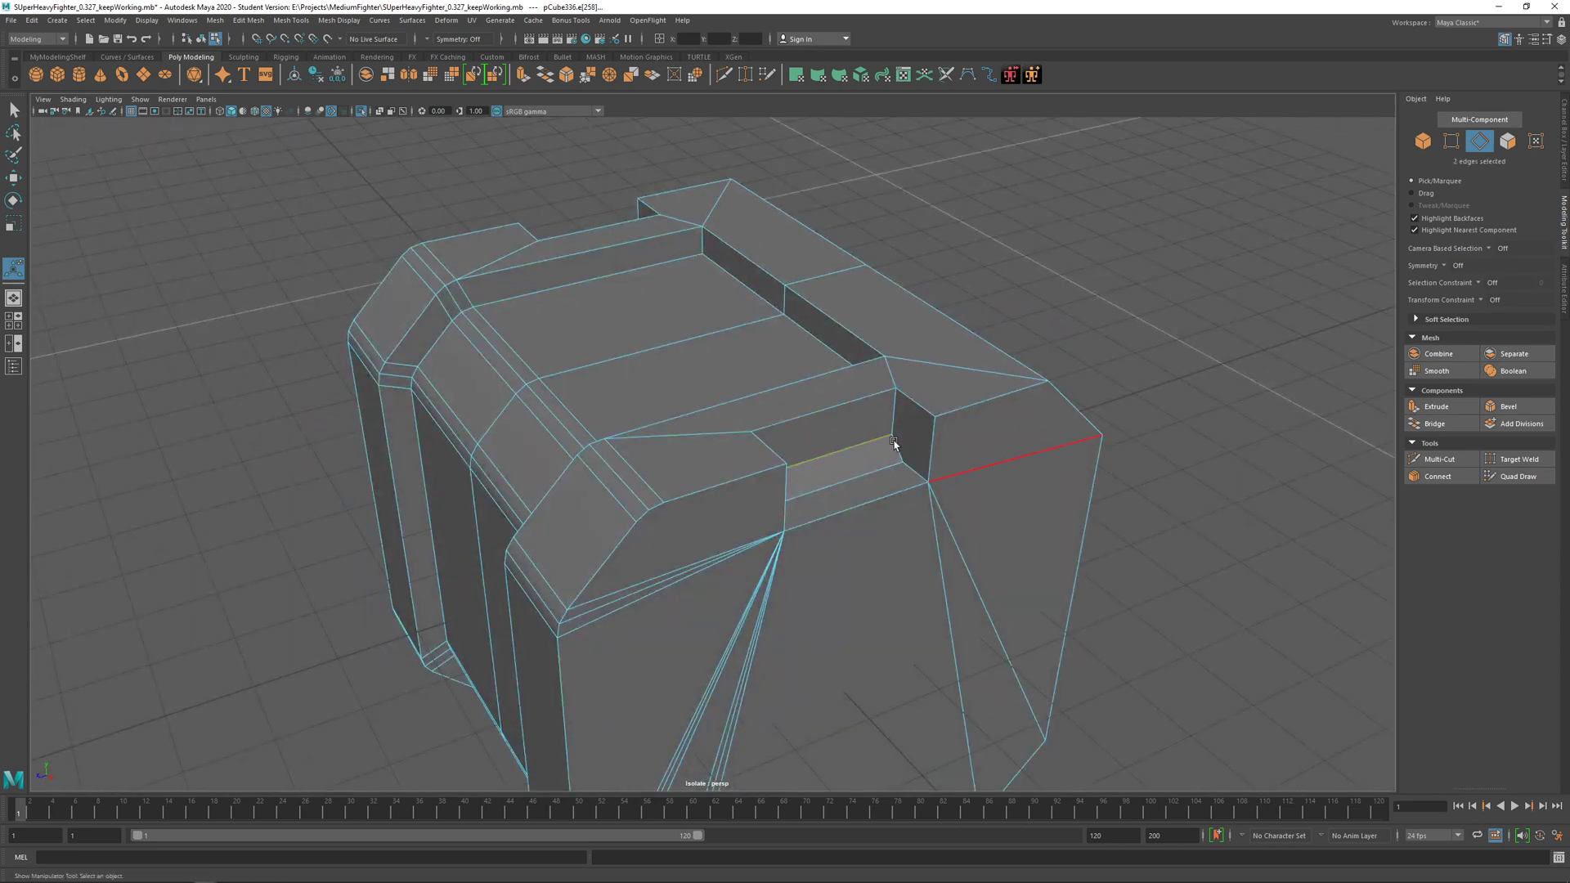
Step: Move the upper bevel edges inside both side notches vertically along Y to reshape the sloped notch faces
left_click_drag(895, 444, 736, 352, "alt")
key("w")
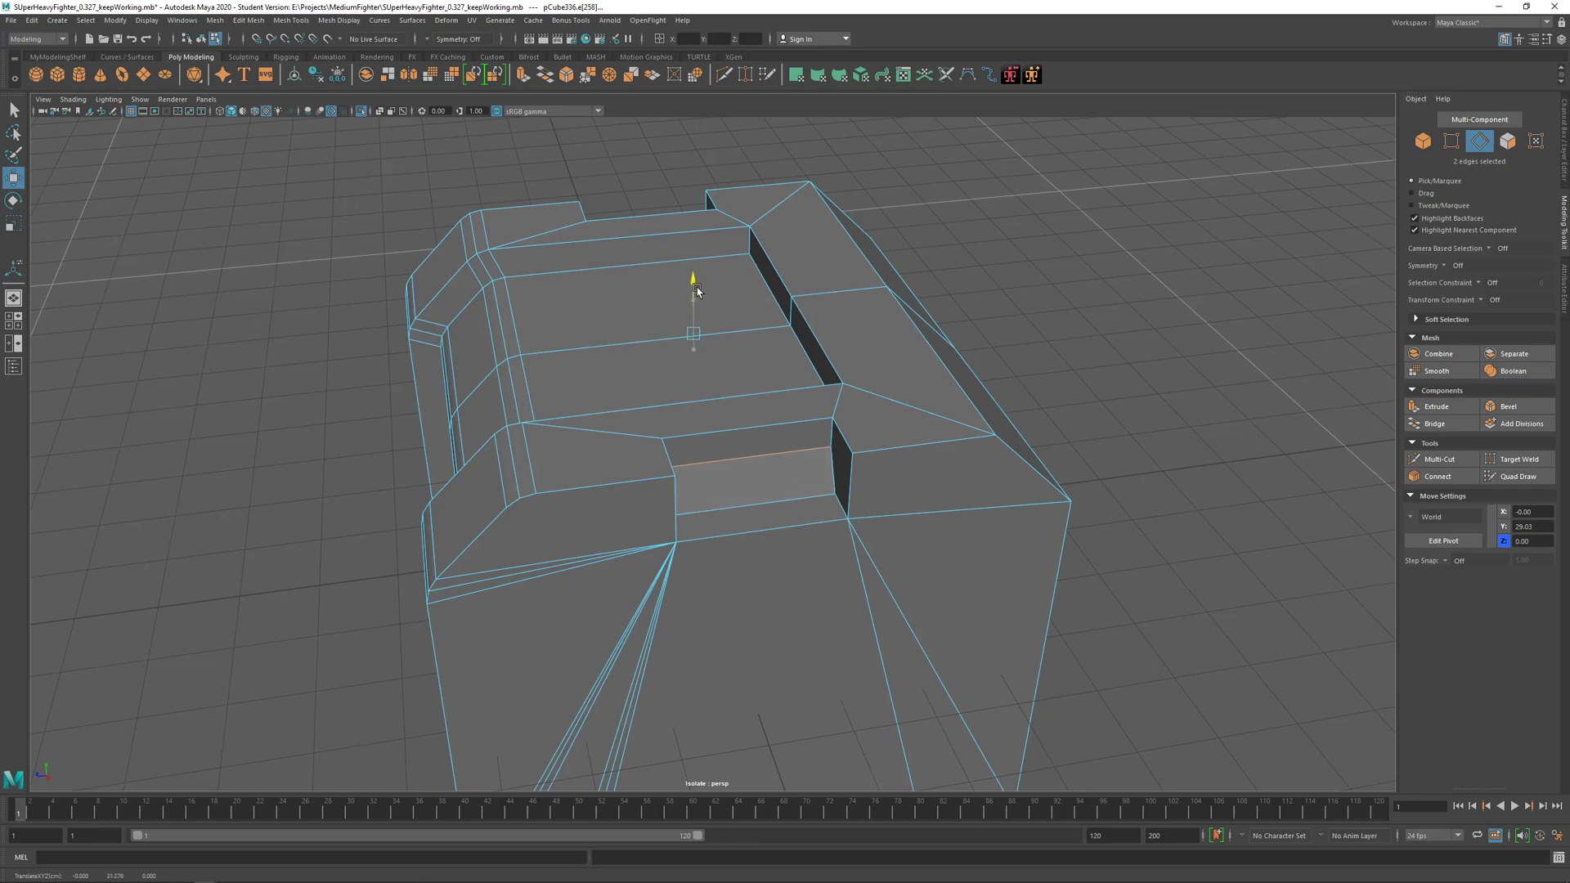
left_click_drag(697, 287, 993, 540)
key("F8")
left_click(992, 540)
left_click_drag(895, 470, 851, 439, "alt")
left_click(859, 490)
scroll(869, 489, "up", 3)
key("q")
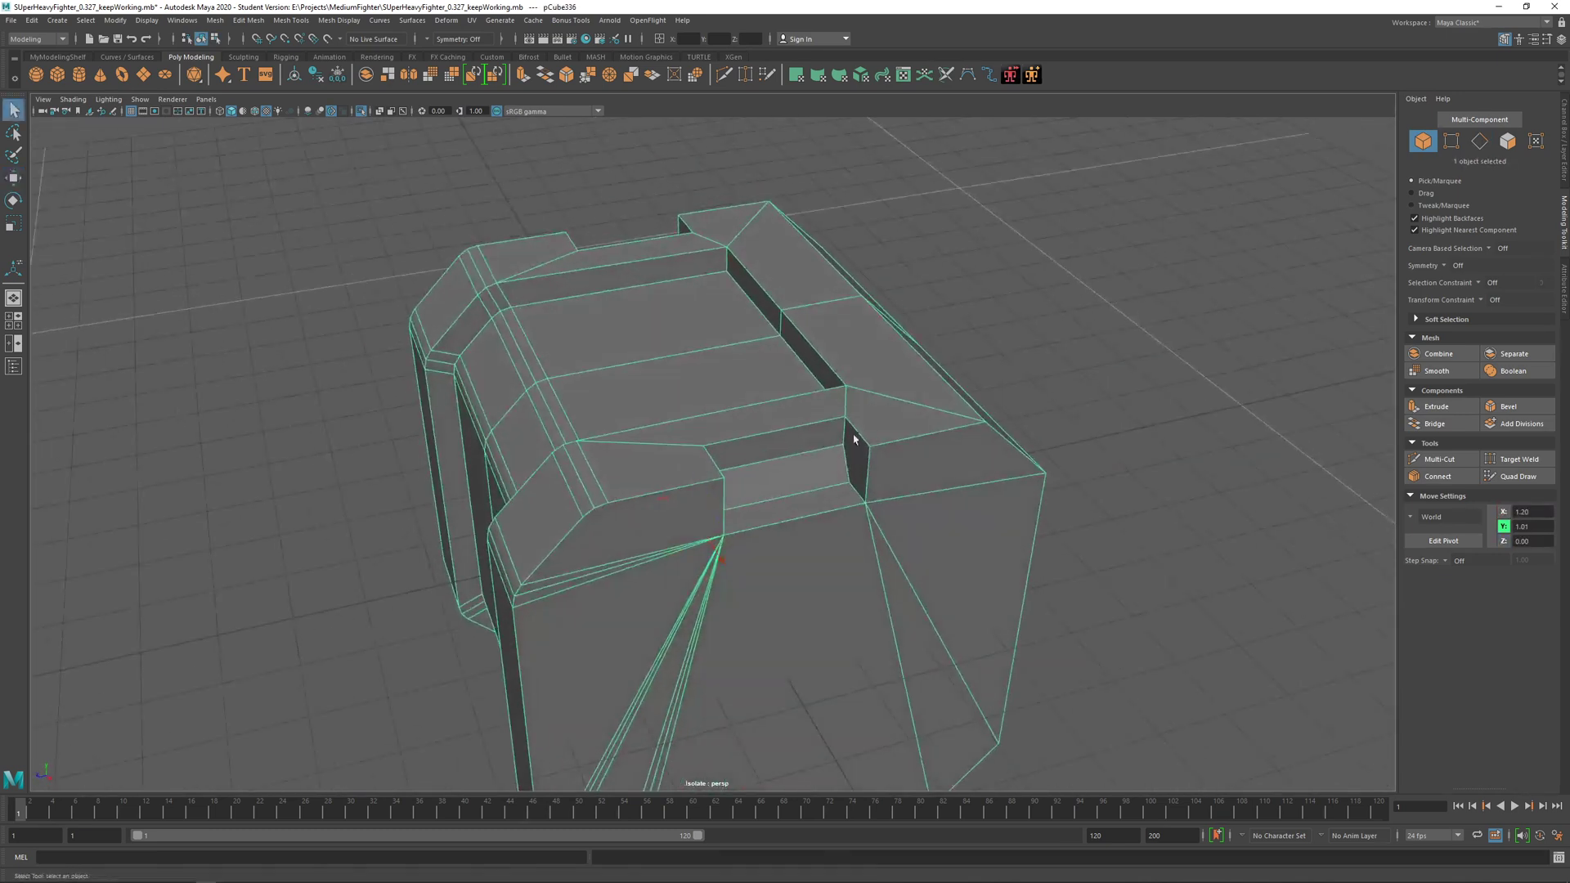
Step: Scale the four end-wall faces of the two side notches apart along Z to lengthen both notches
right_click_drag(854, 437, 856, 468)
left_click(858, 456)
left_click_drag(820, 470, 713, 476, "alt")
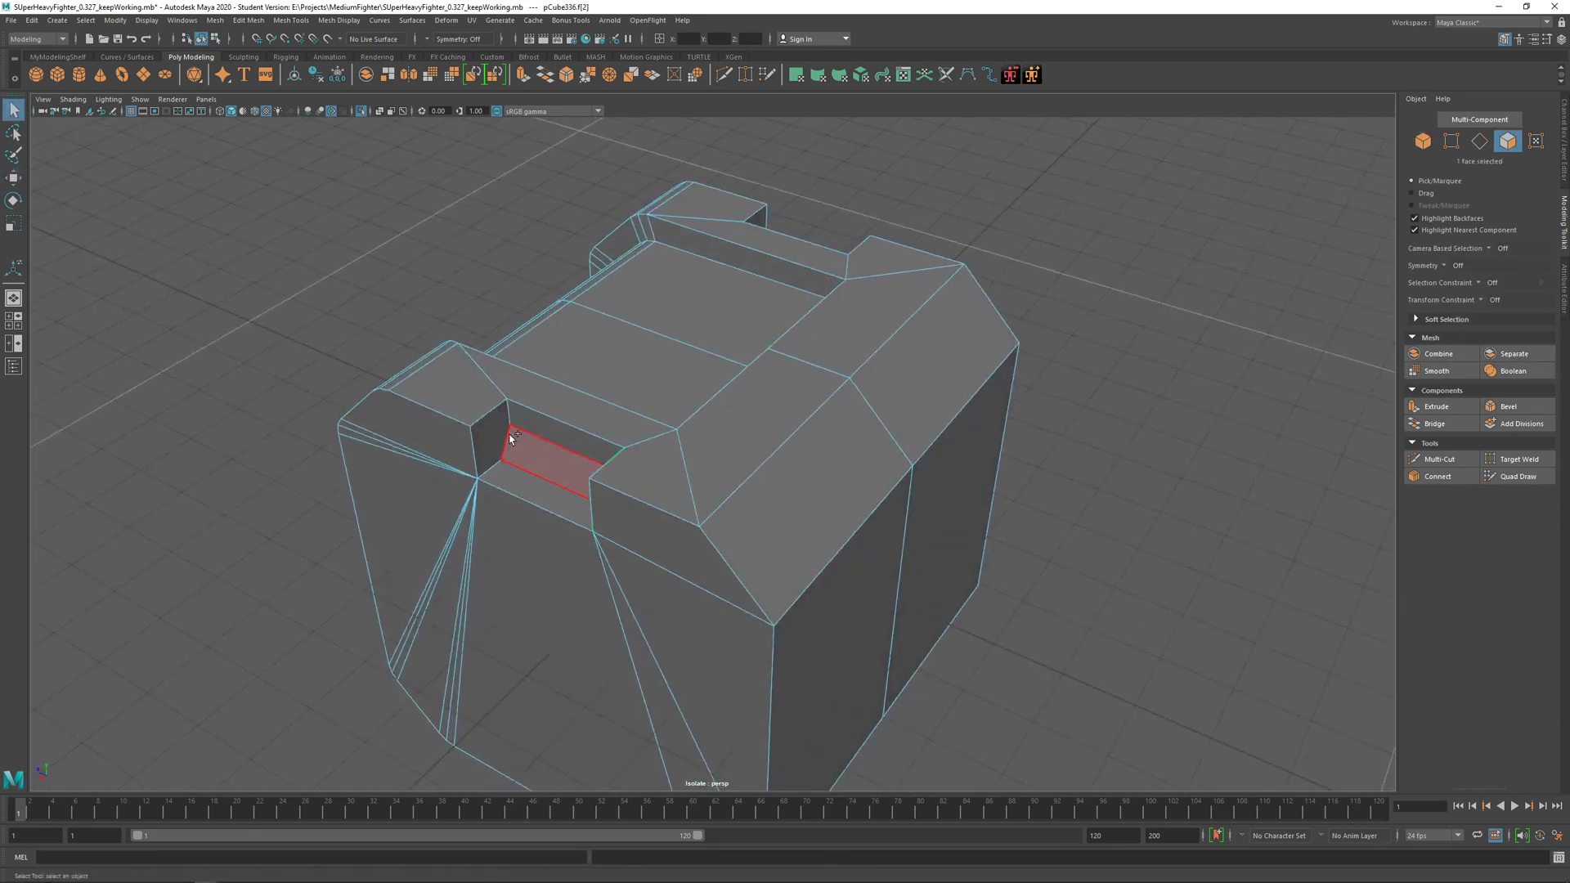
left_click_drag(571, 436, 630, 537, "alt")
key("r")
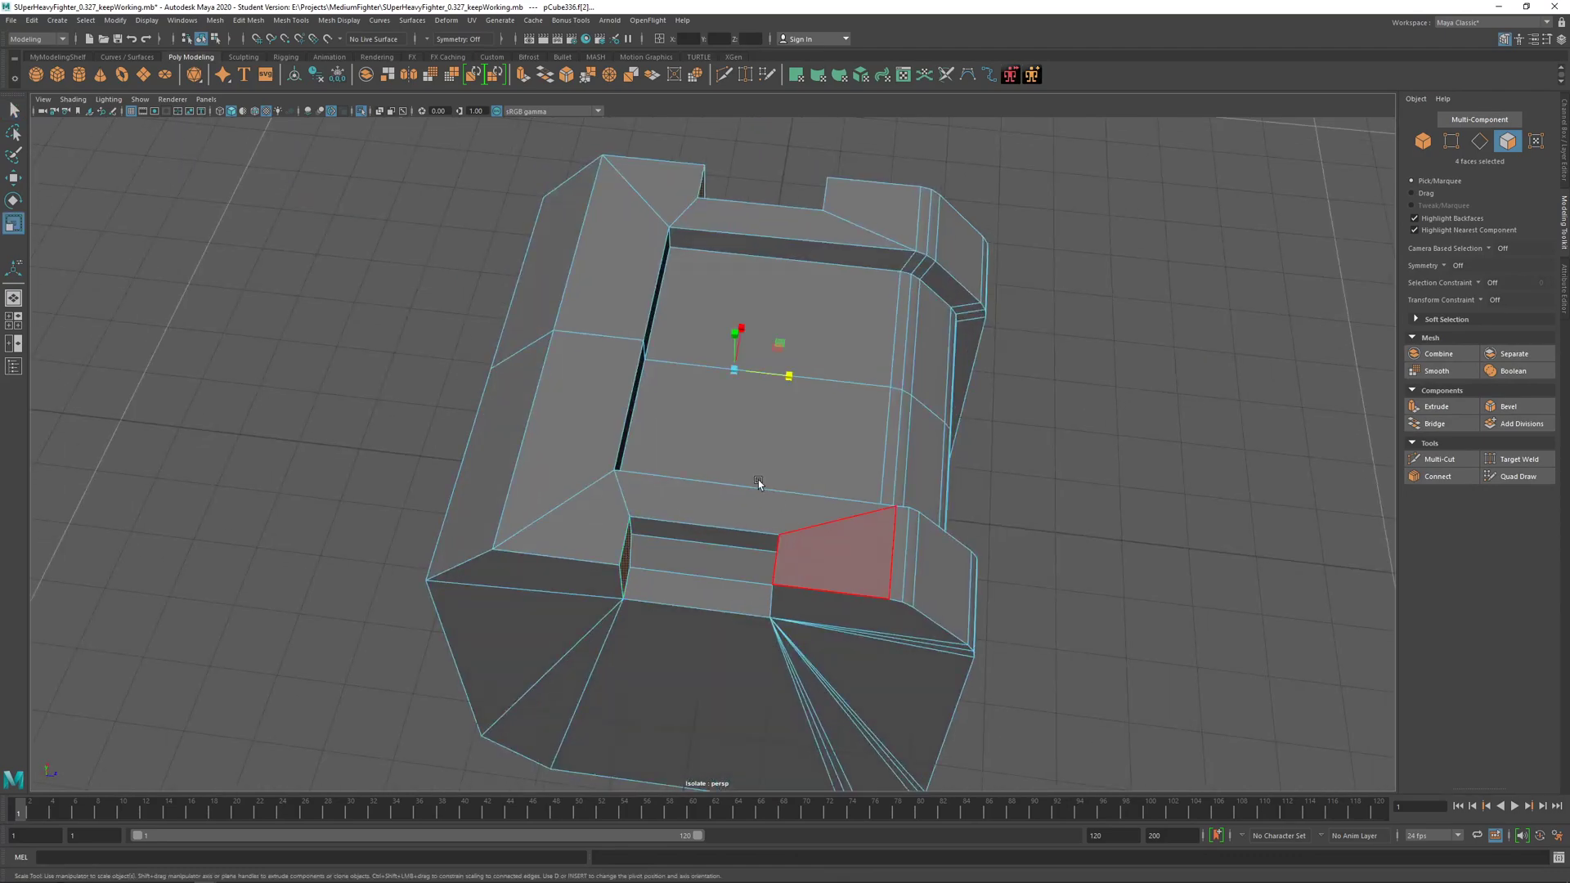
left_click_drag(791, 377, 793, 380)
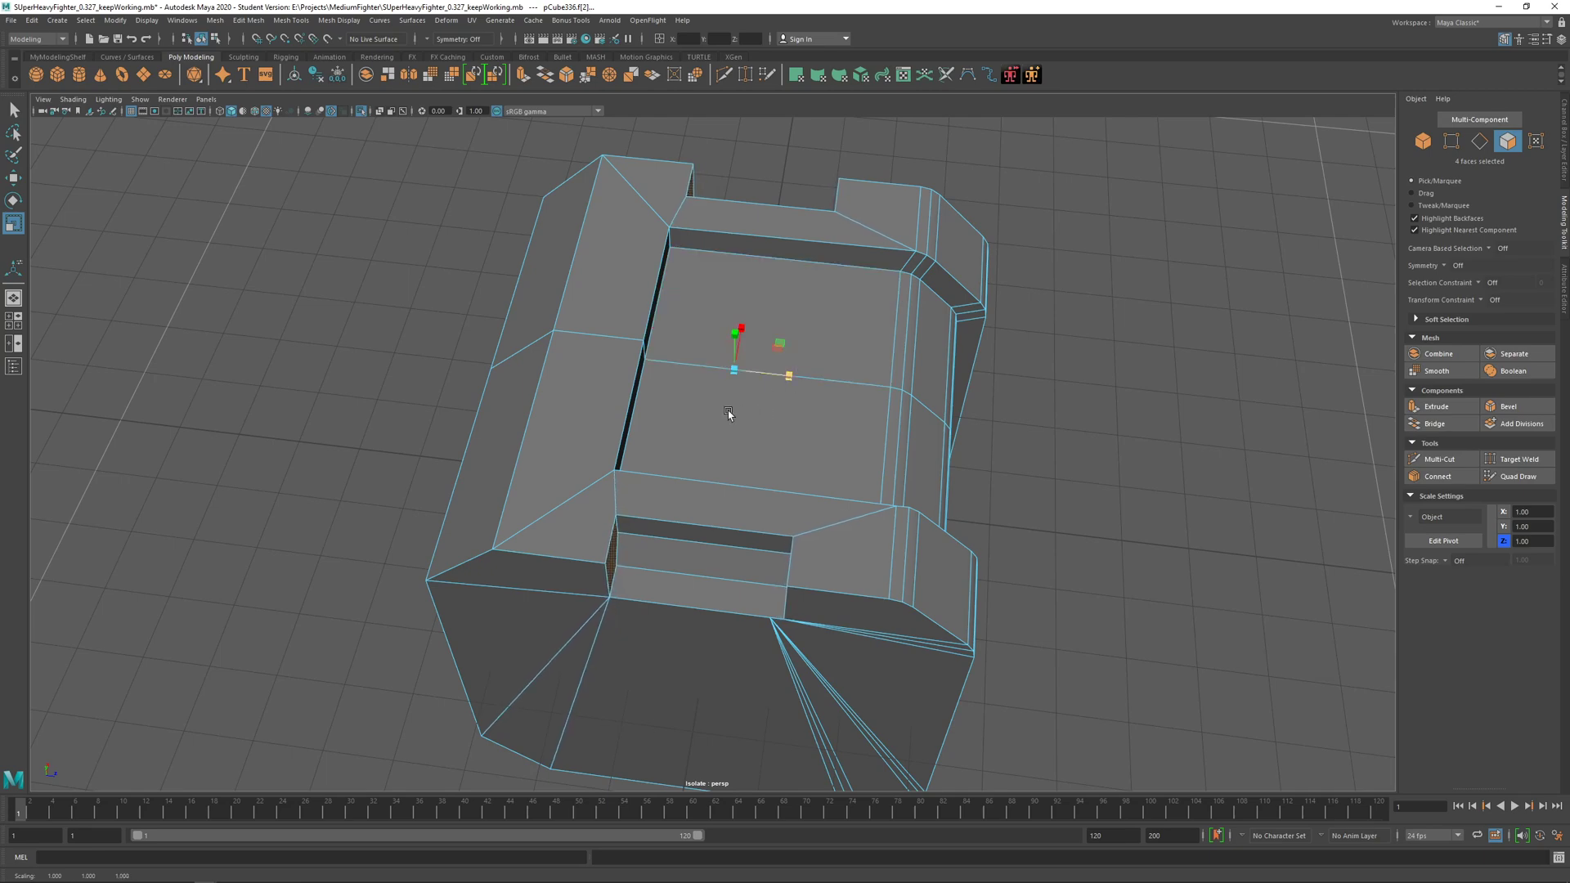
left_click_drag(728, 413, 578, 371, "alt")
right_click_drag(577, 371, 585, 297)
scroll(845, 403, "down", 4)
left_click(982, 397)
left_click_drag(845, 404, 761, 404, "alt")
left_click(709, 459)
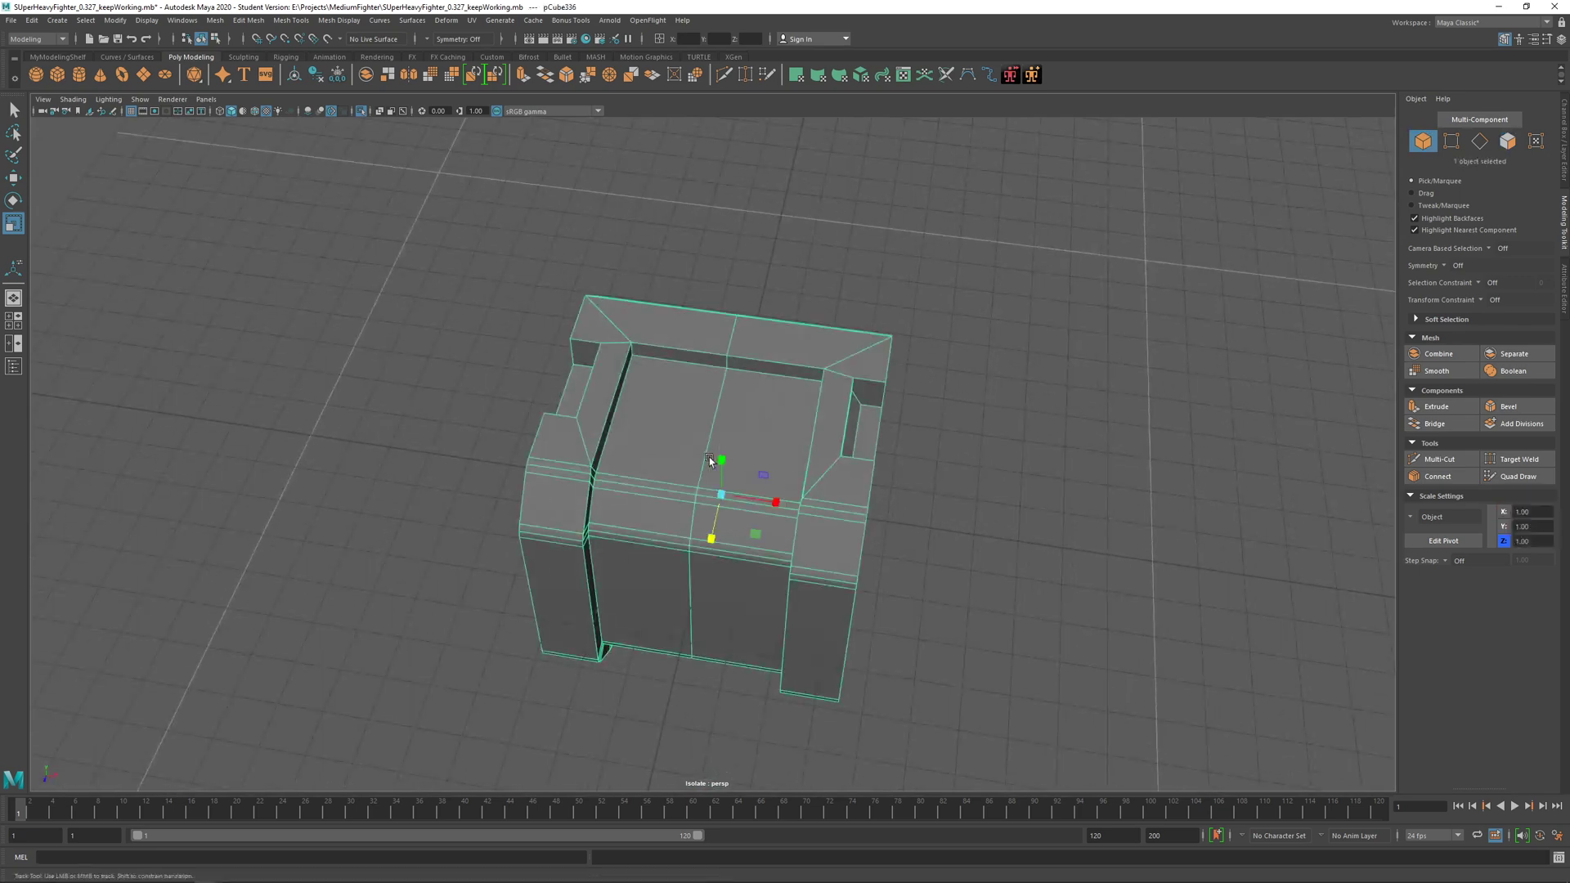
Step: Select all the faces that make up the block's two large side walls
left_click_drag(709, 460, 656, 317, "alt")
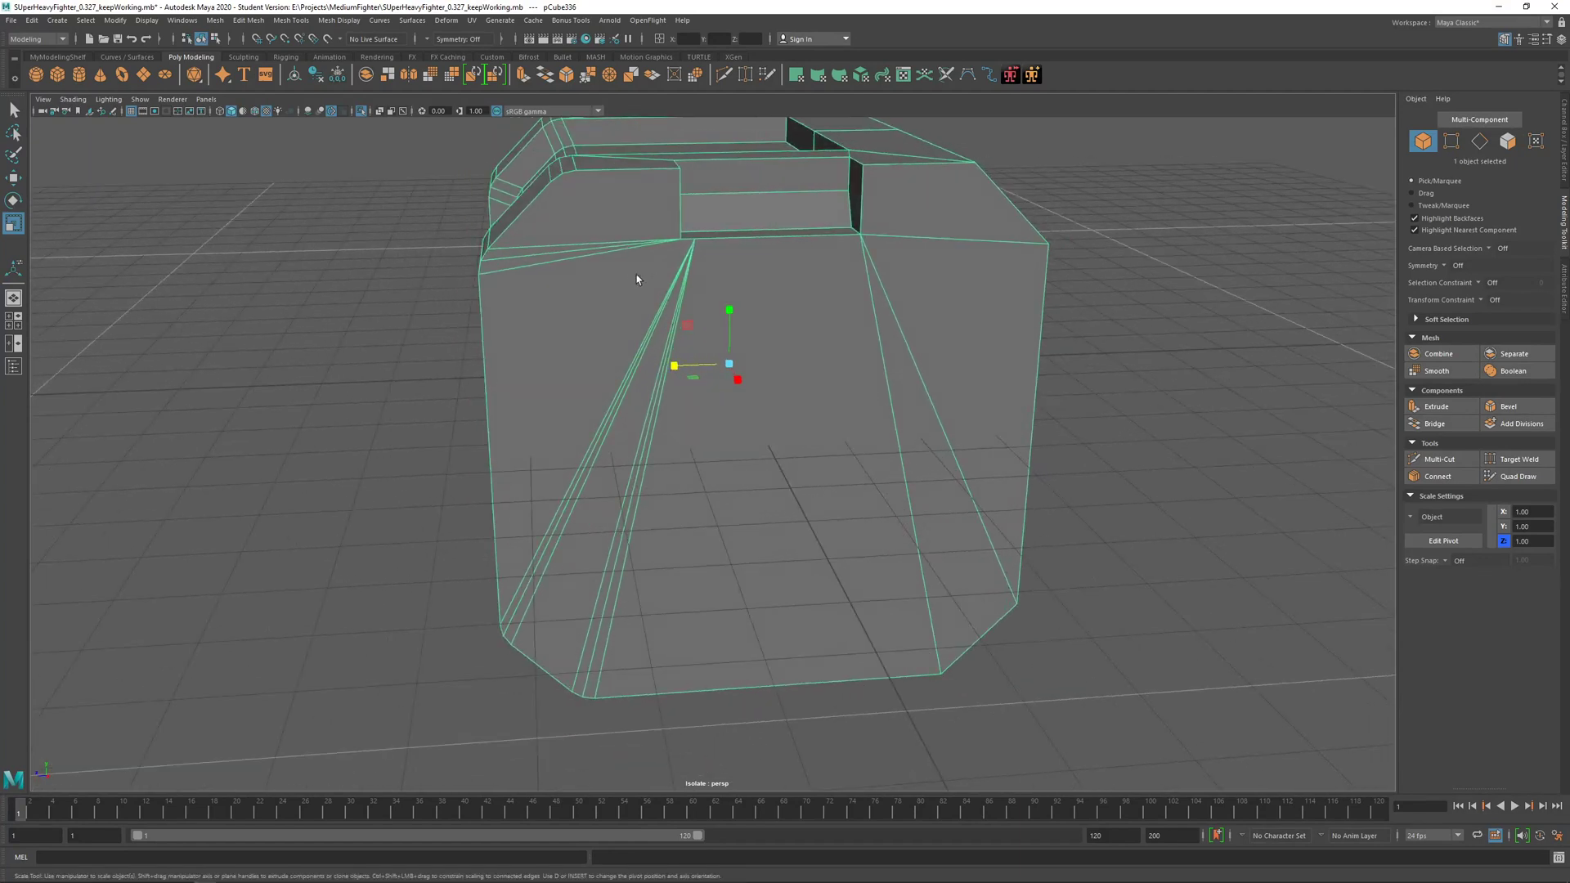
key("q")
right_click_drag(604, 234, 603, 266)
right_click_drag(587, 209, 589, 211)
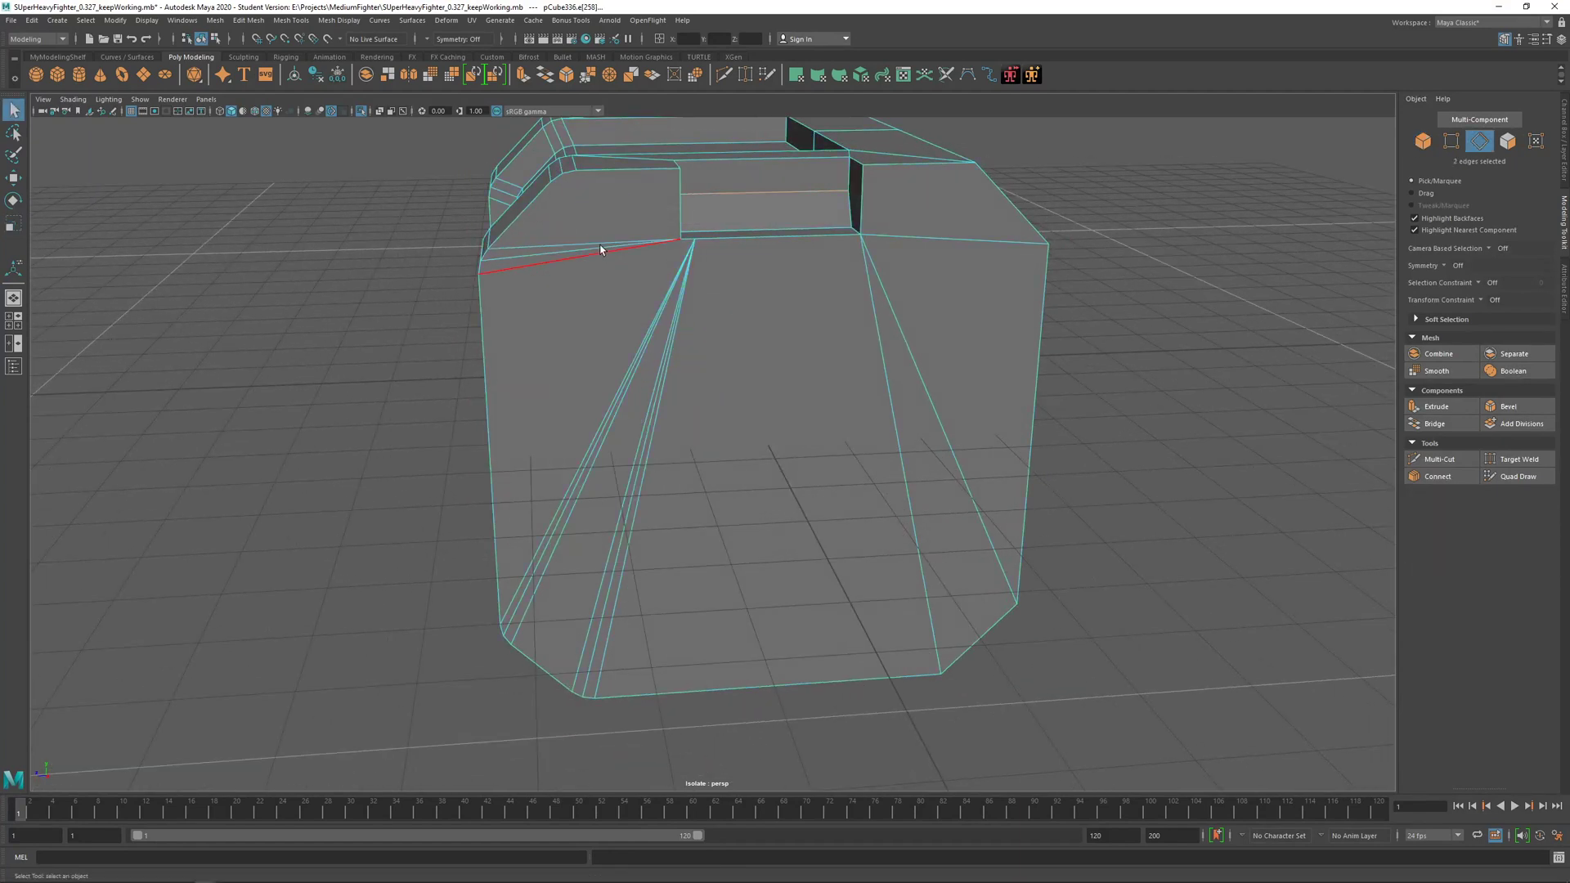
left_click_drag(743, 310, 751, 316, "alt")
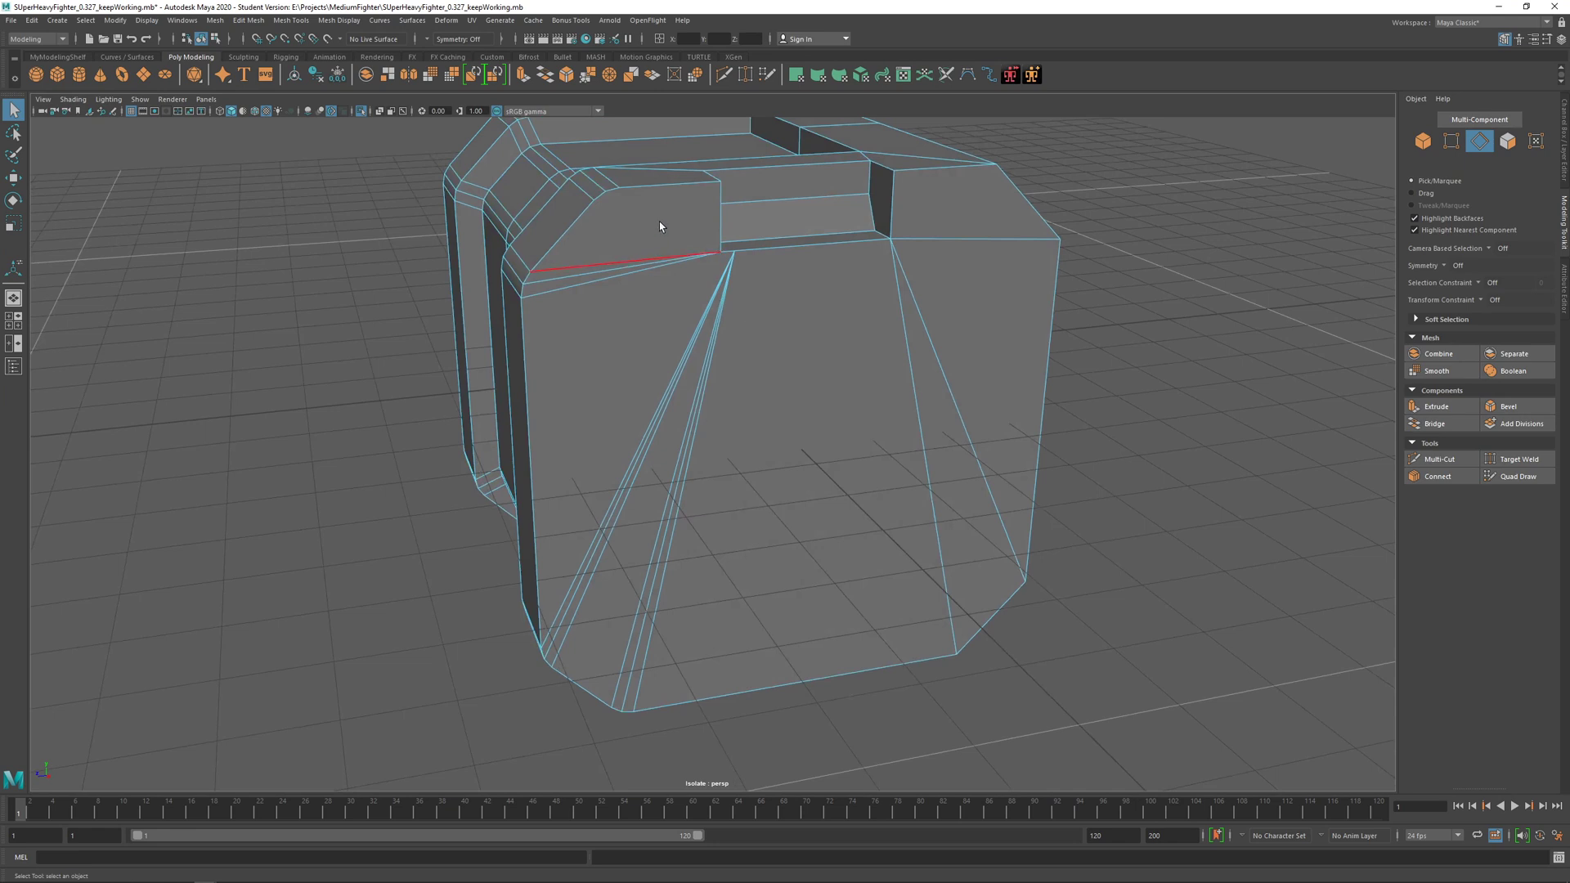
right_click_drag(659, 222, 661, 251)
double_click(637, 224)
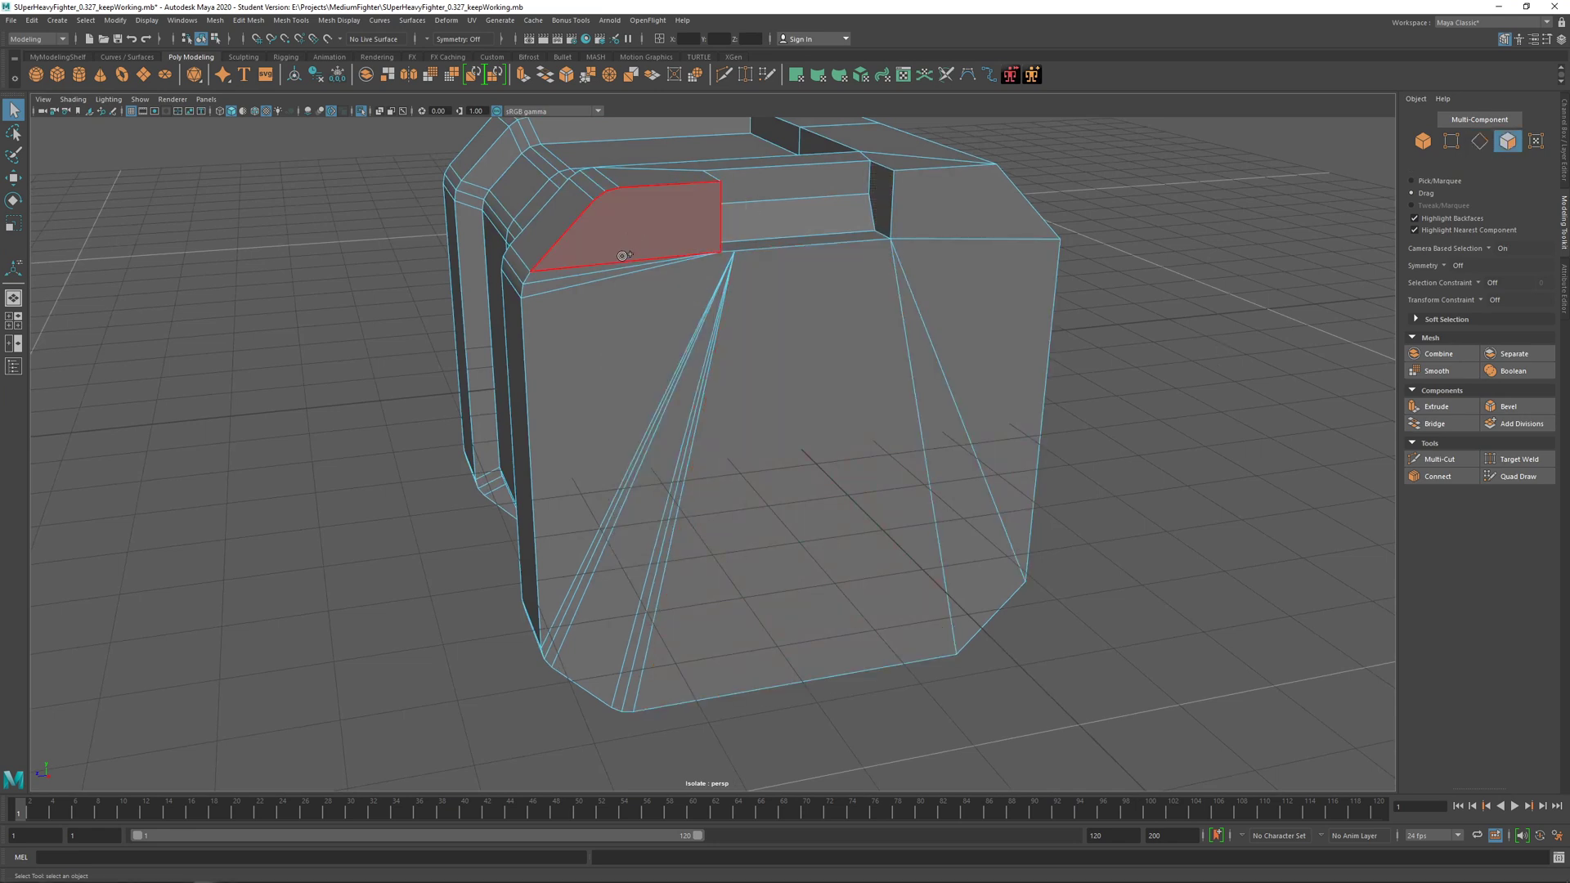
key("Tab")
left_click_drag(629, 314, 678, 373)
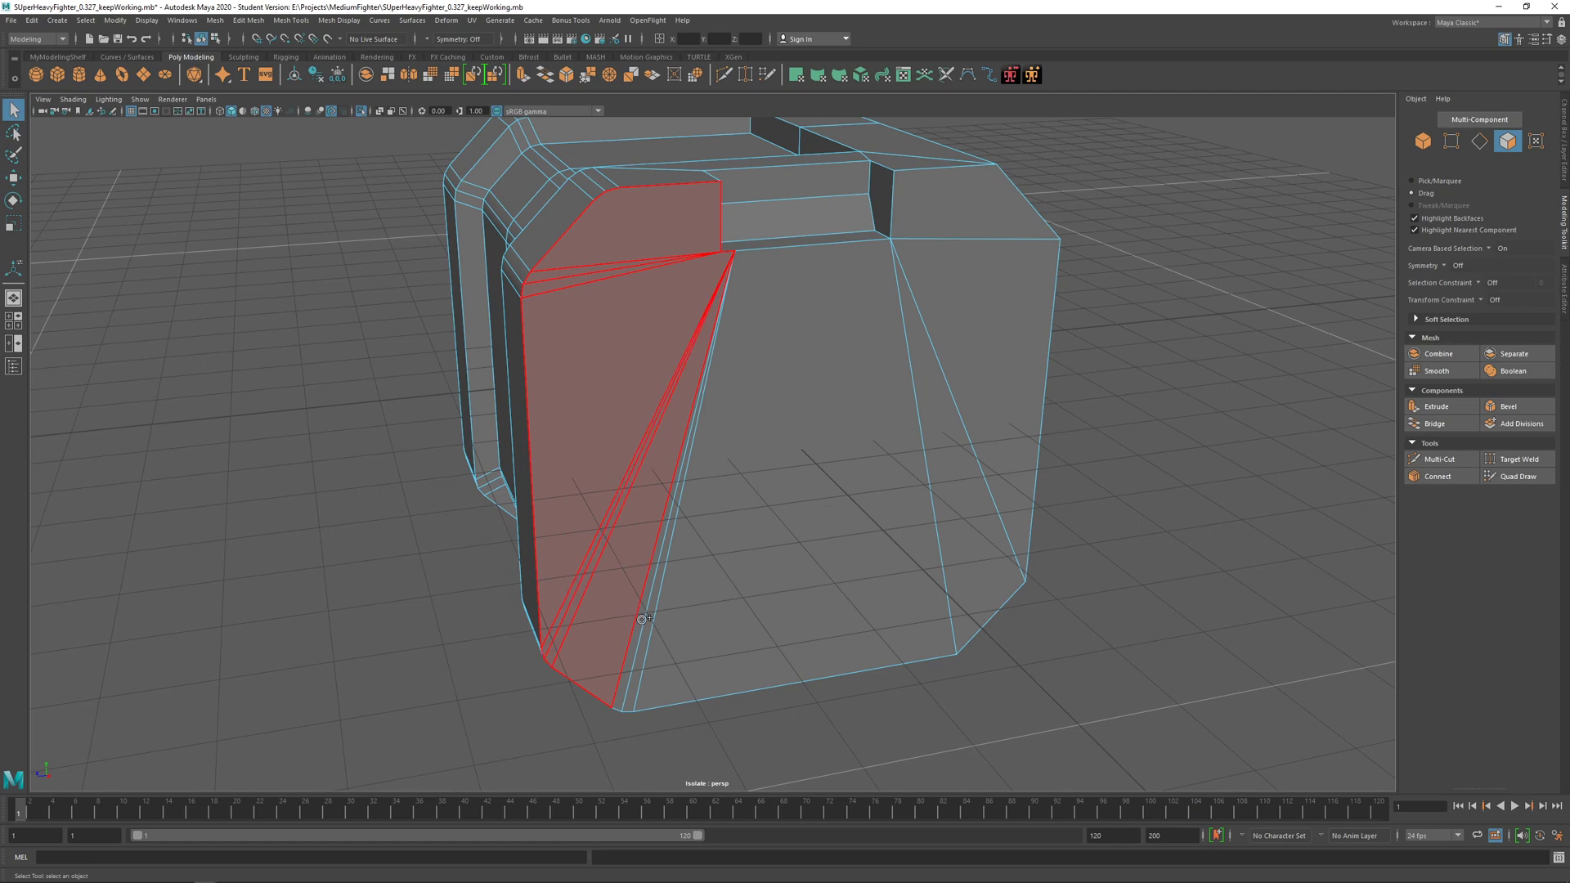
left_click_drag(642, 619, 638, 619)
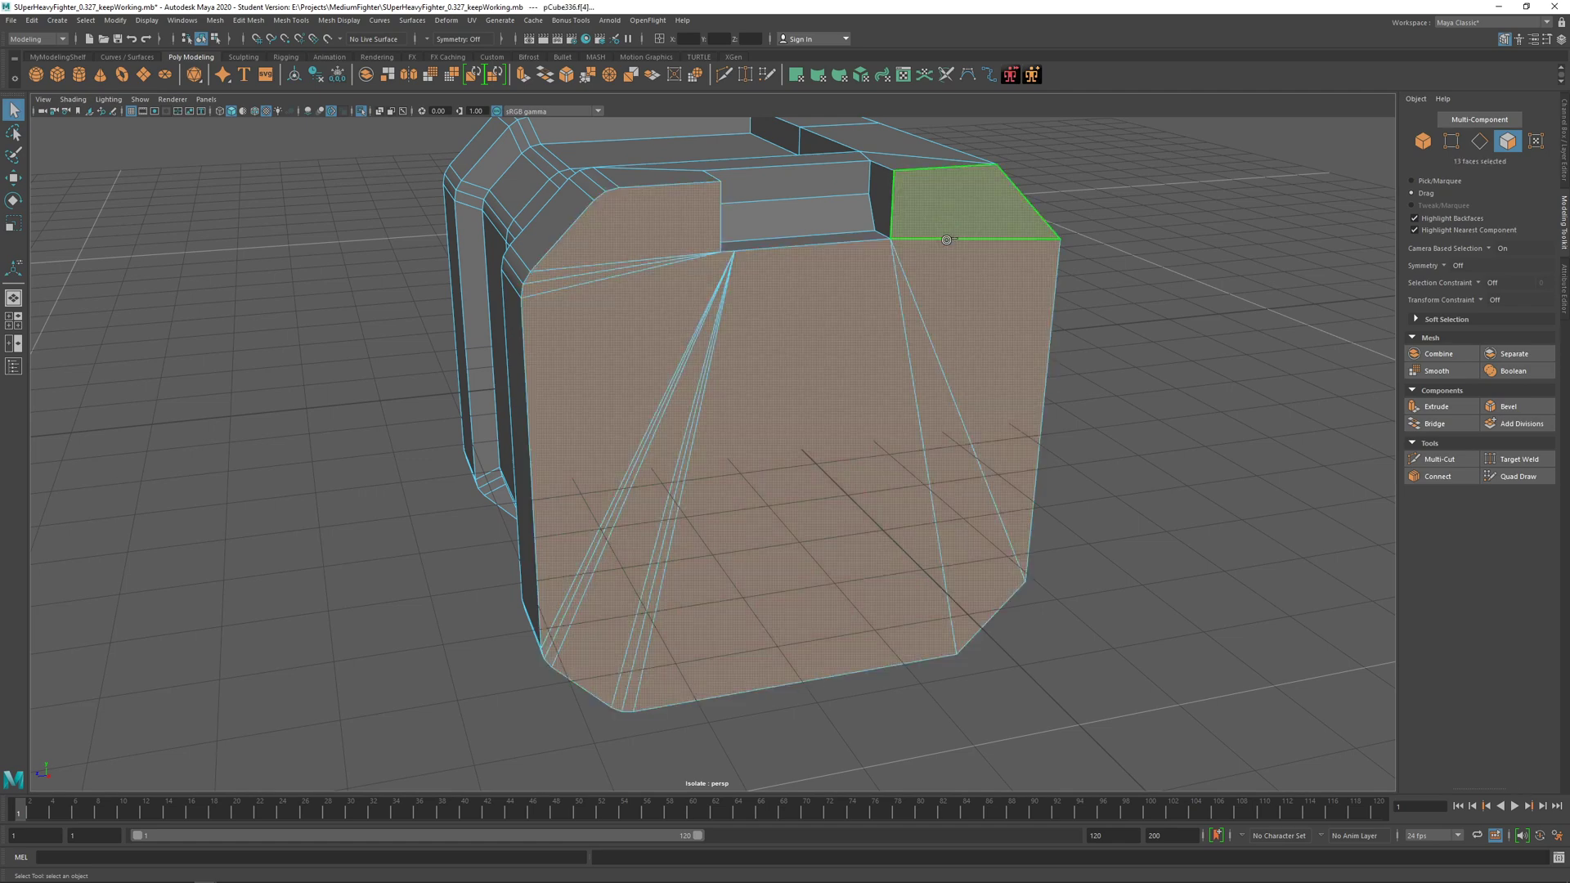
left_click_drag(948, 232, 545, 303, "alt")
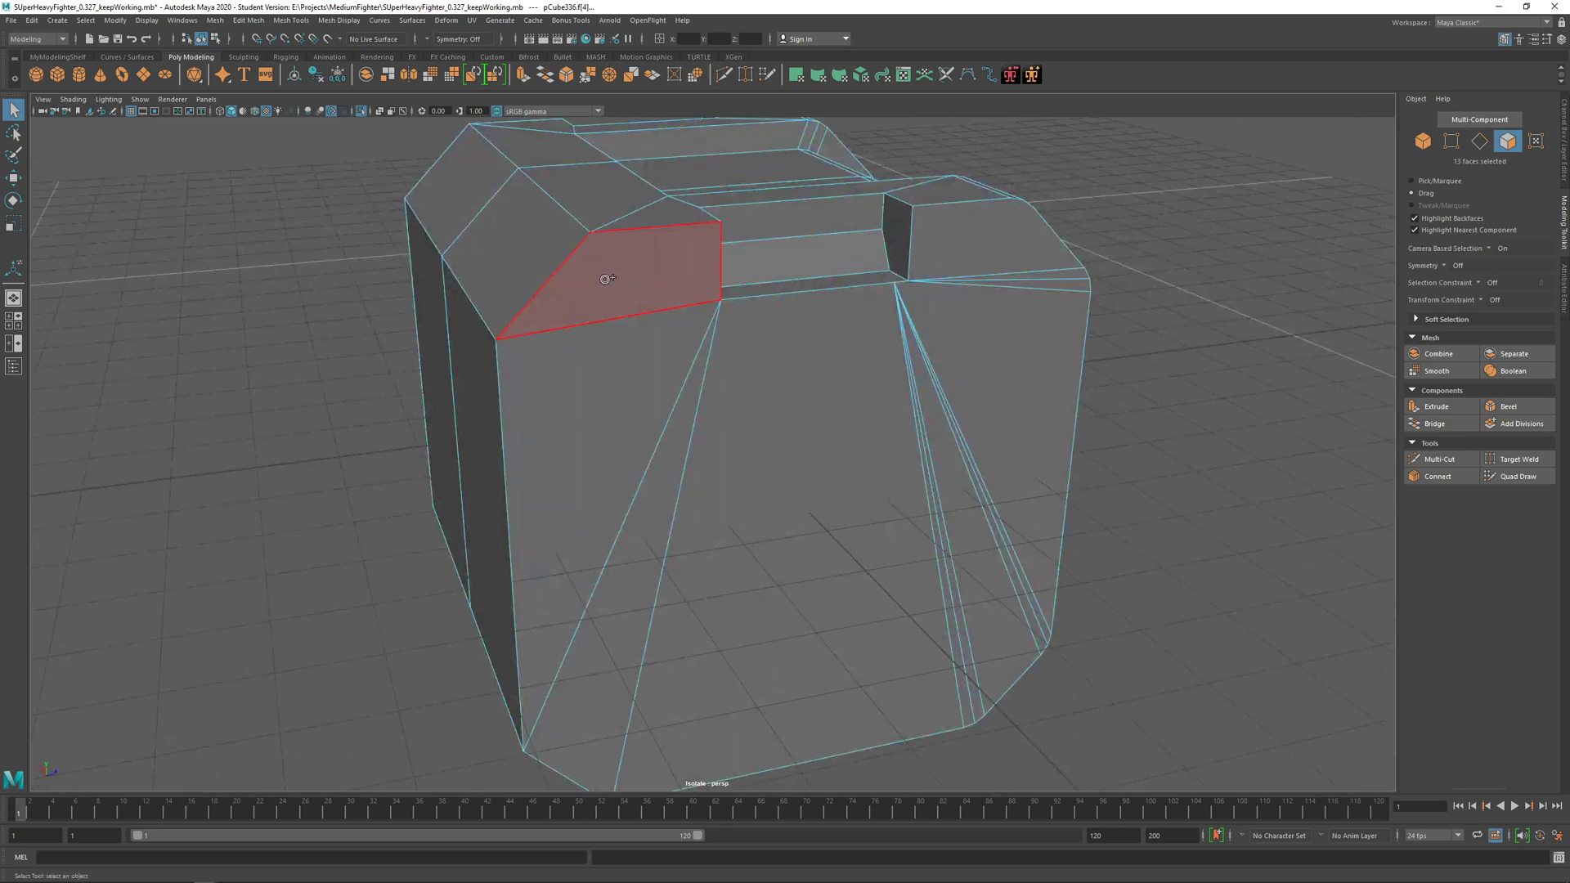
left_click_drag(866, 455, 932, 453)
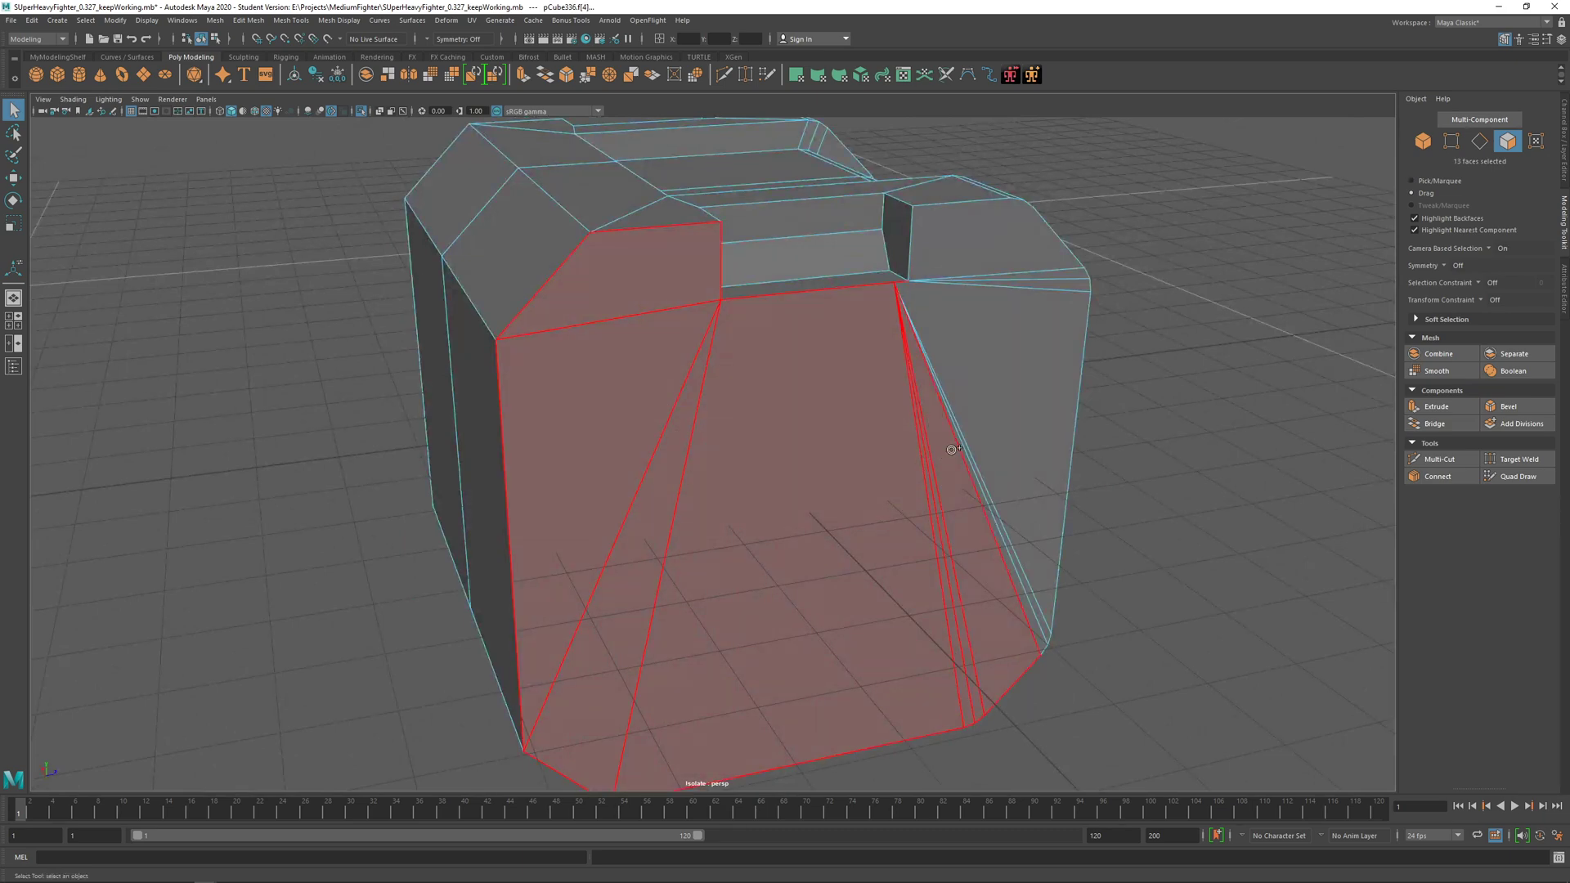
mouse_move(995, 264)
left_mouse_down()
mouse_move(986, 347)
mouse_move(659, 332)
mouse_move(652, 294)
mouse_move(719, 281)
mouse_move(693, 273)
mouse_move(720, 294)
mouse_move(631, 343)
mouse_move(706, 357)
mouse_move(817, 321)
left_mouse_up()
Step: Try to bevel the upper and lower chamfer edges on the block's plain end, and undo that bevel
right_click_drag(816, 319, 811, 286)
left_click(817, 320)
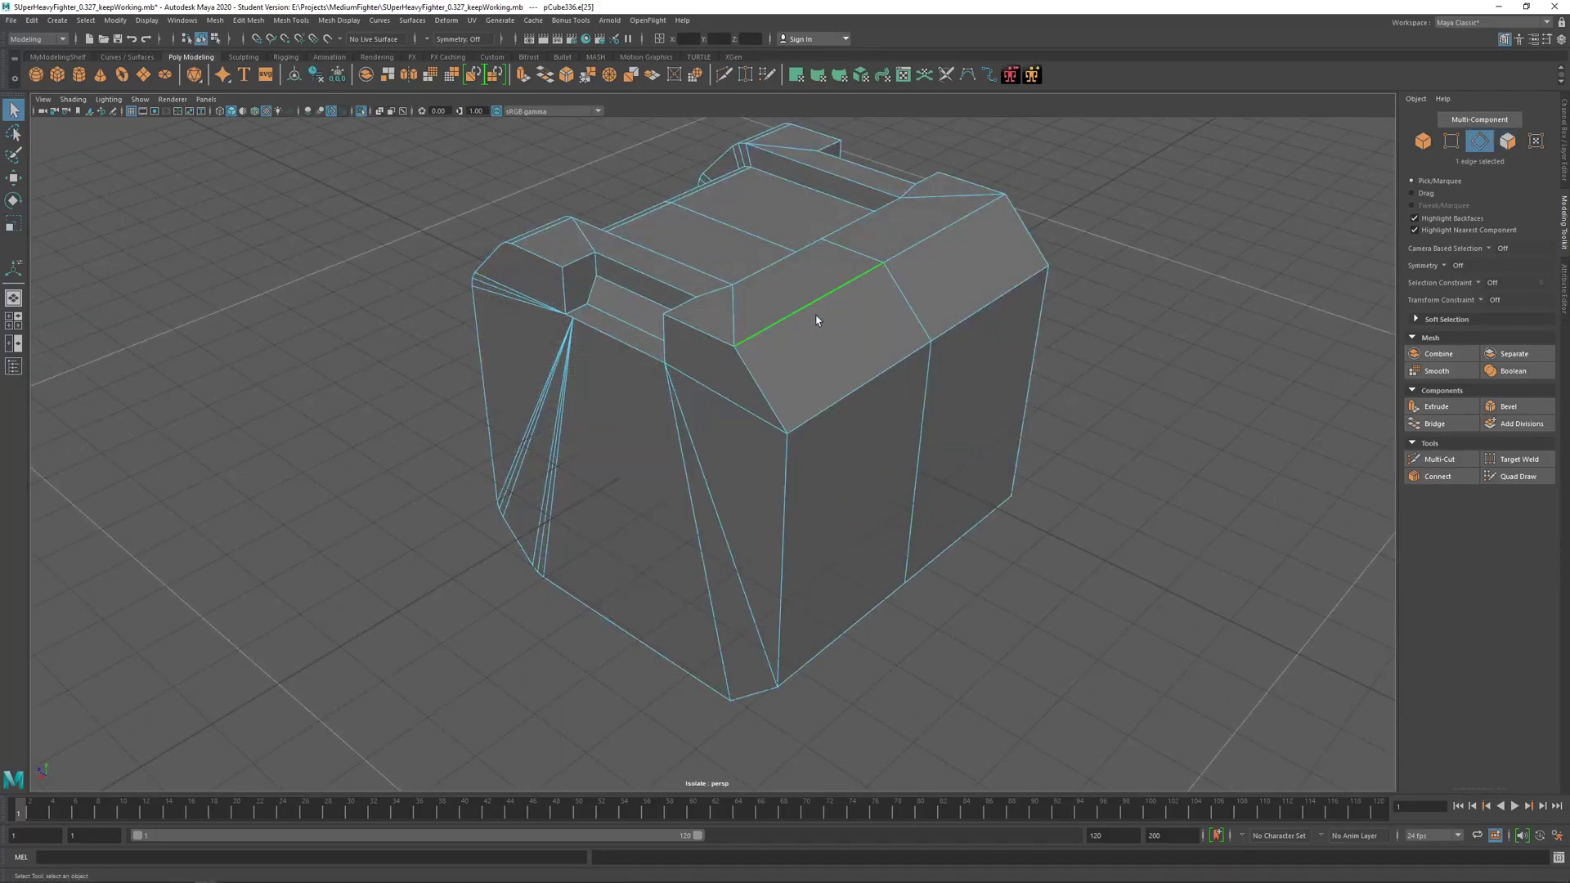
double_click(857, 373, "shift")
left_click_drag(634, 417, 673, 348, "alt")
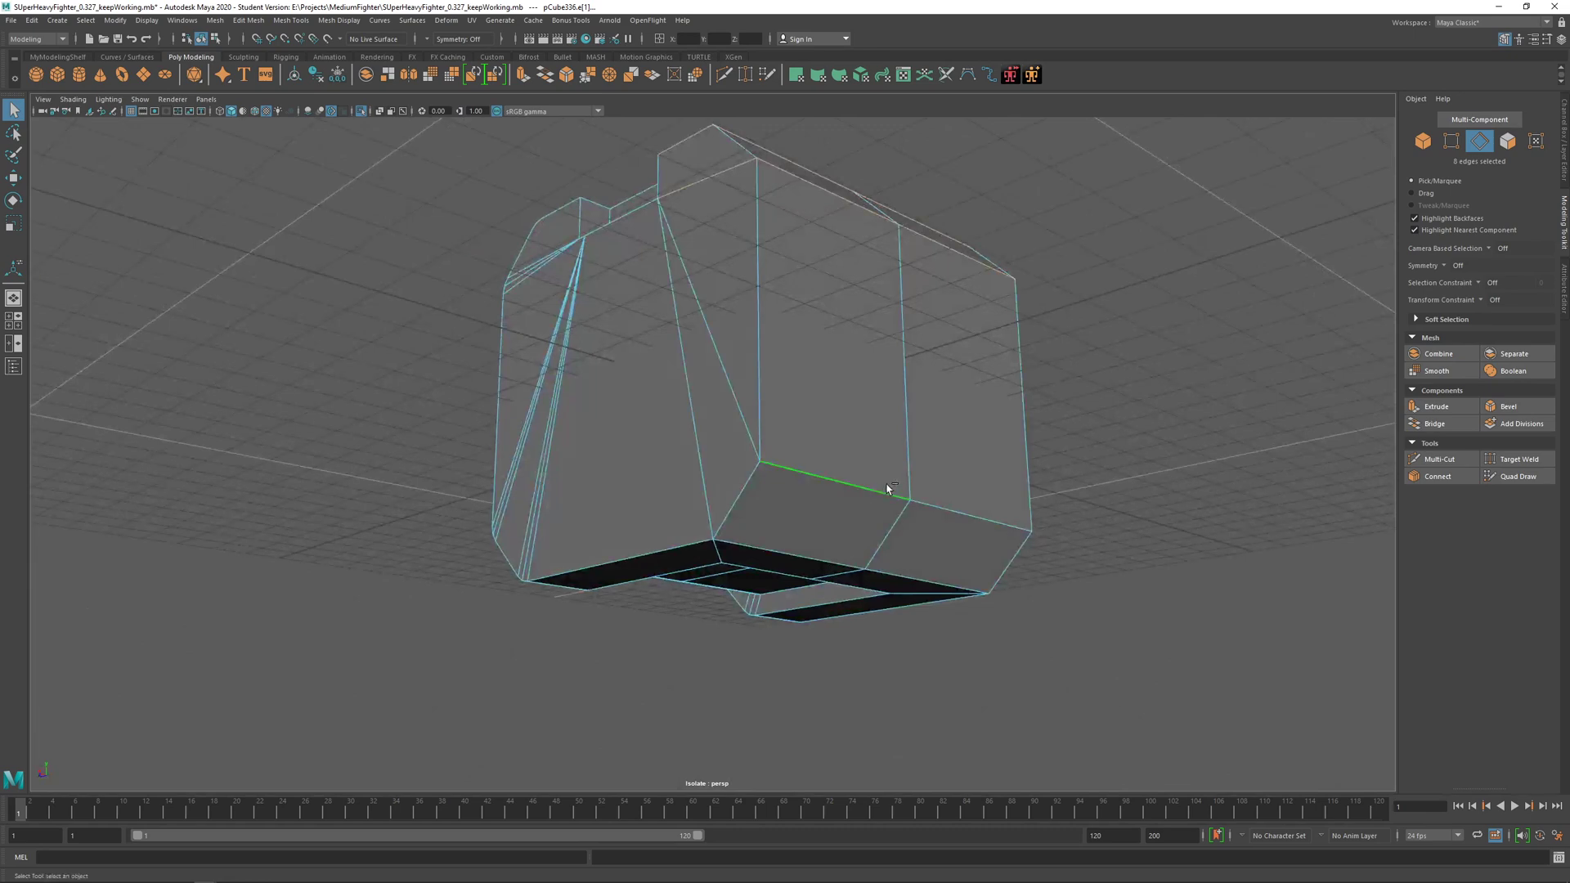
left_click_drag(785, 556, 538, 406, "alt")
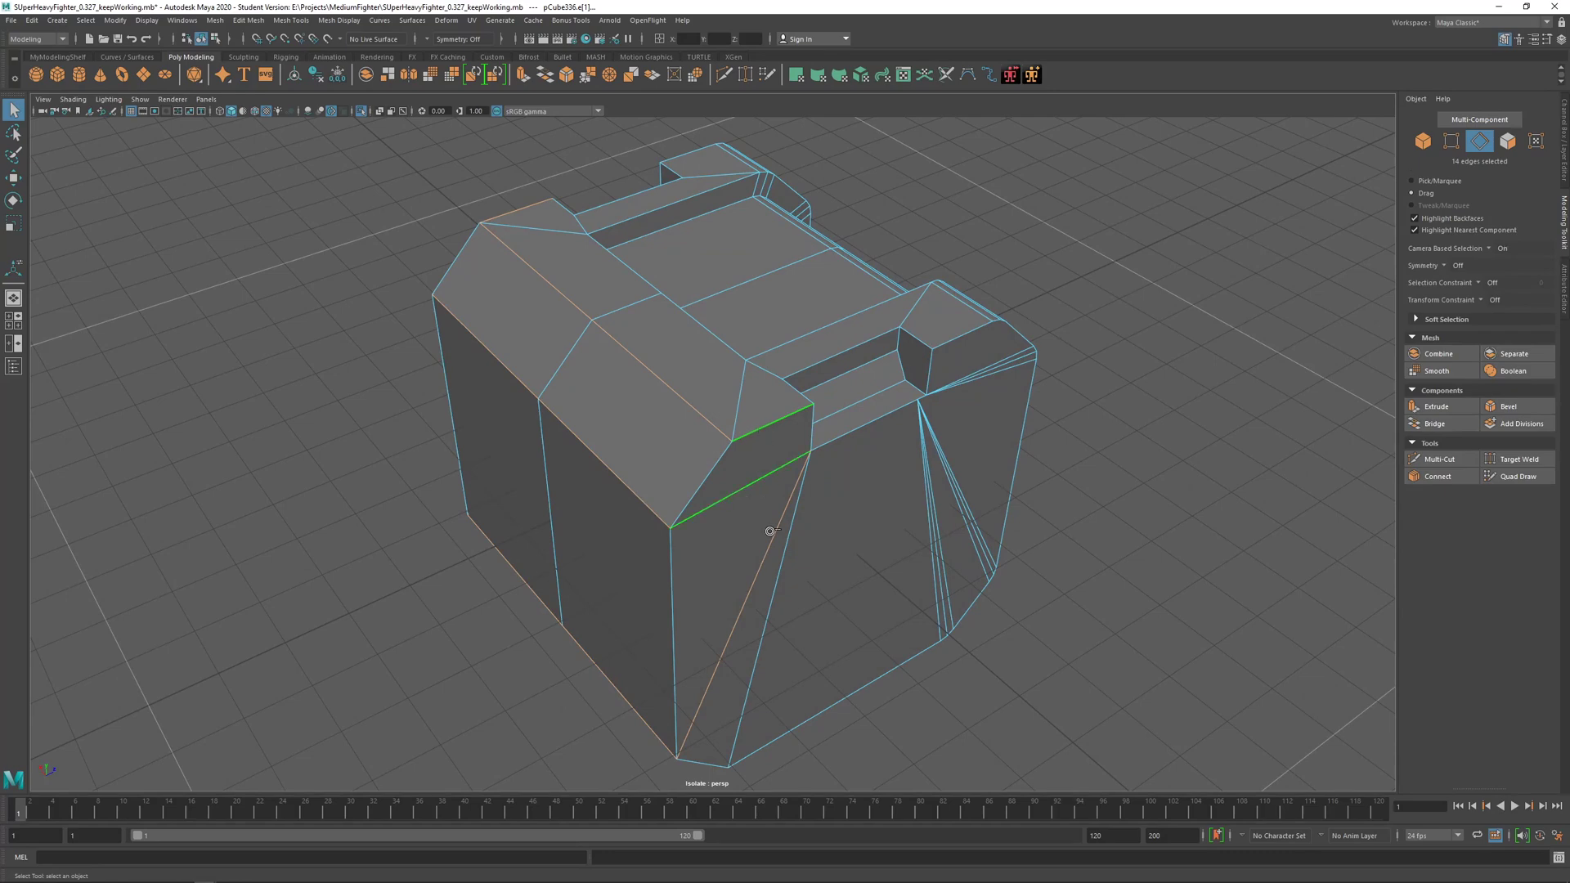
left_click_drag(647, 472, 770, 297, "alt")
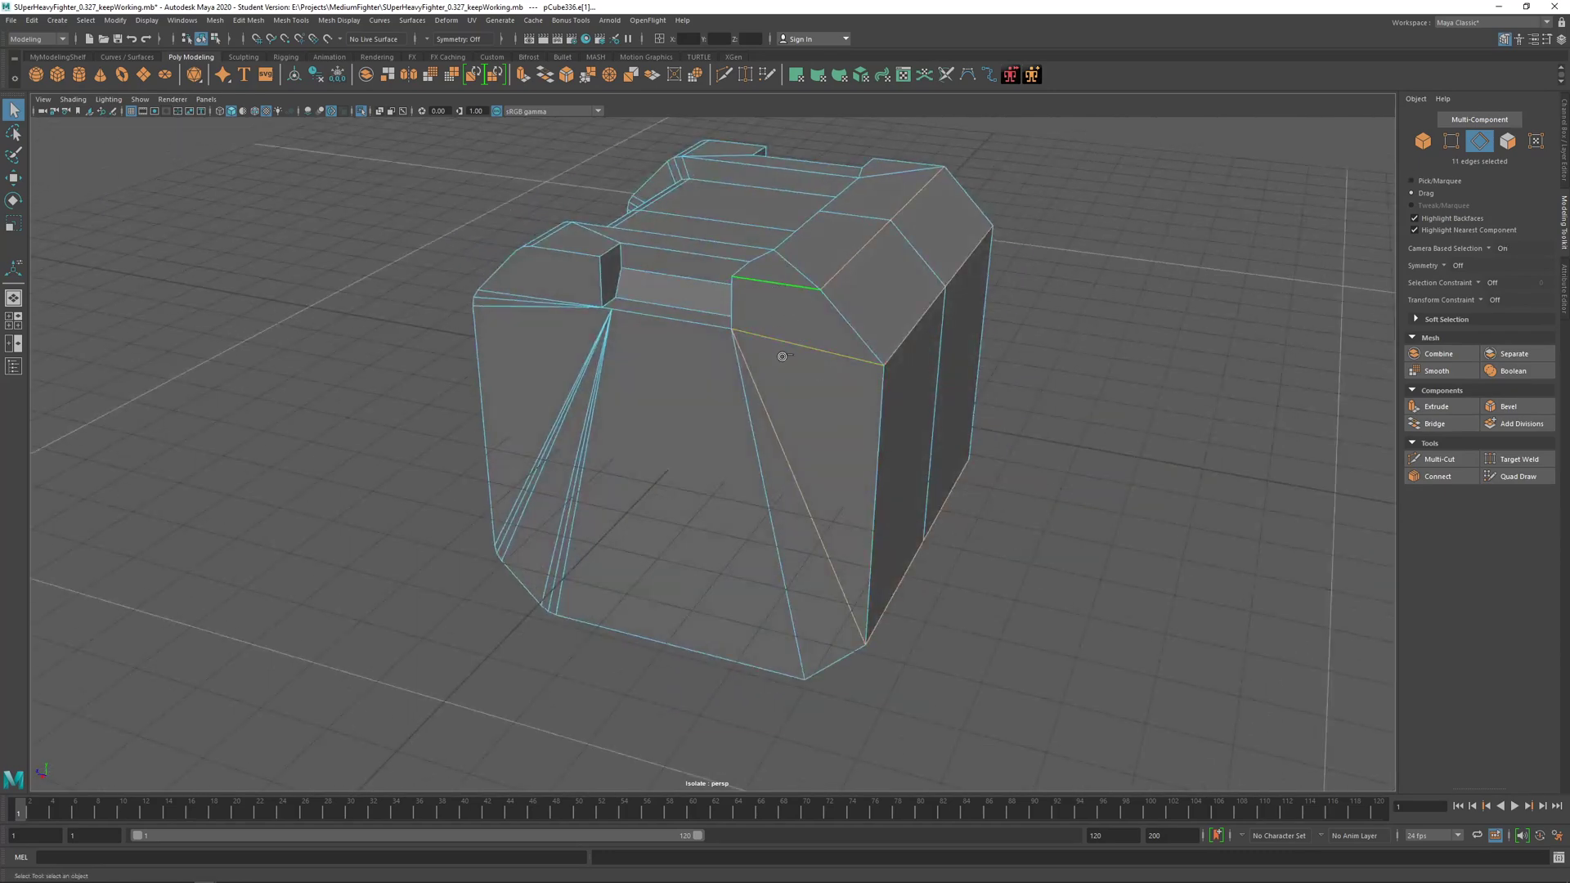
left_click_drag(765, 458, 802, 390, "alt")
right_click_drag(803, 390, 831, 406, "shift")
left_click_drag(831, 405, 1175, 259, "alt")
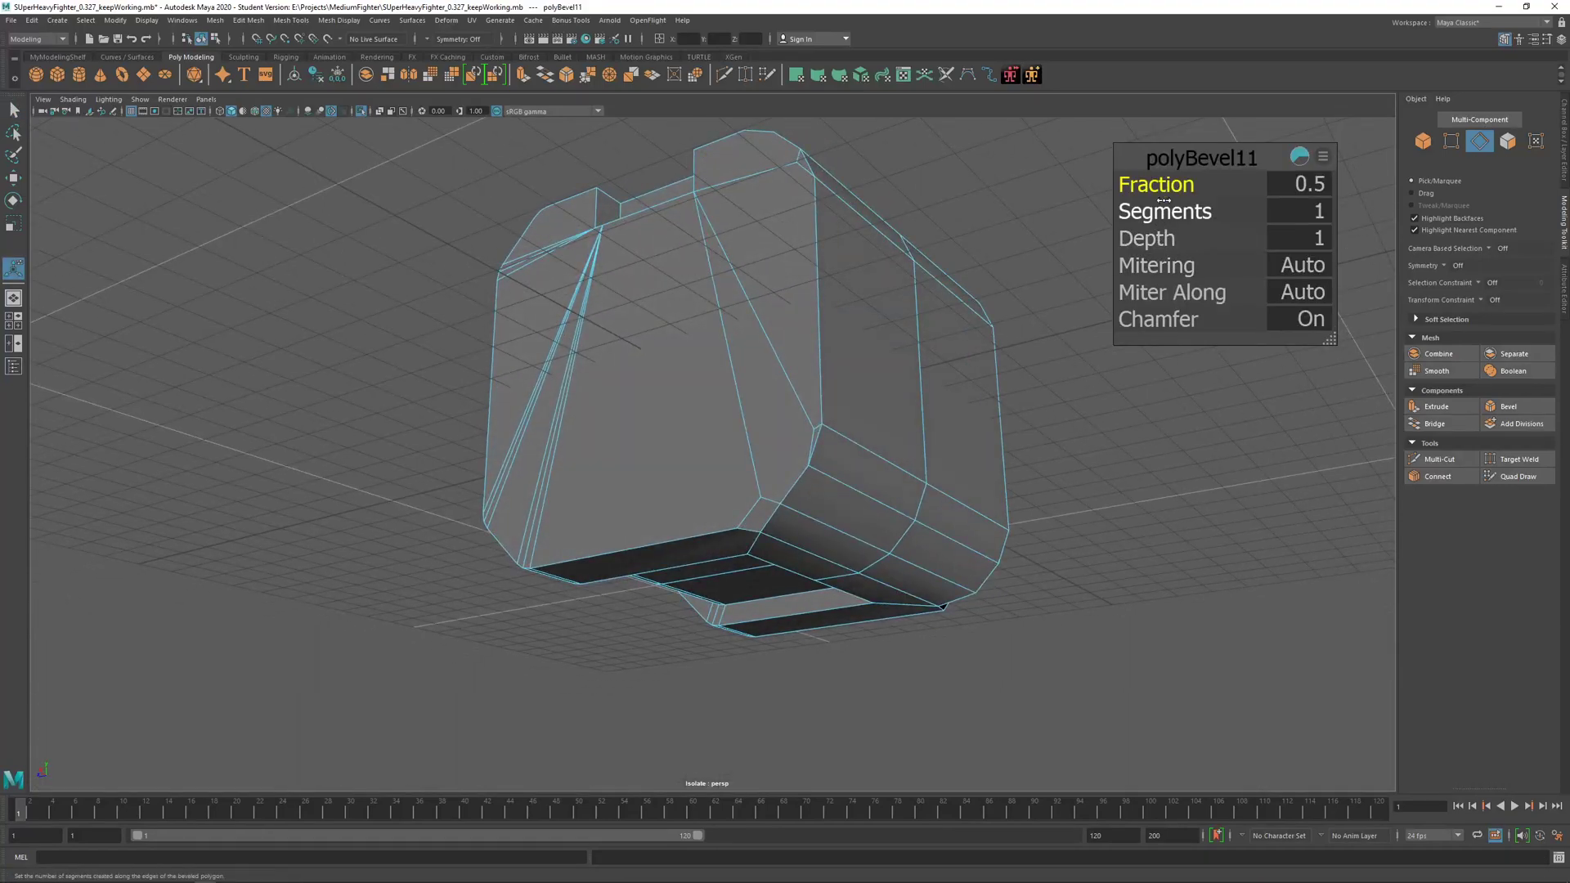
left_click_drag(839, 354, 959, 616, "alt")
key("ctrl+z")
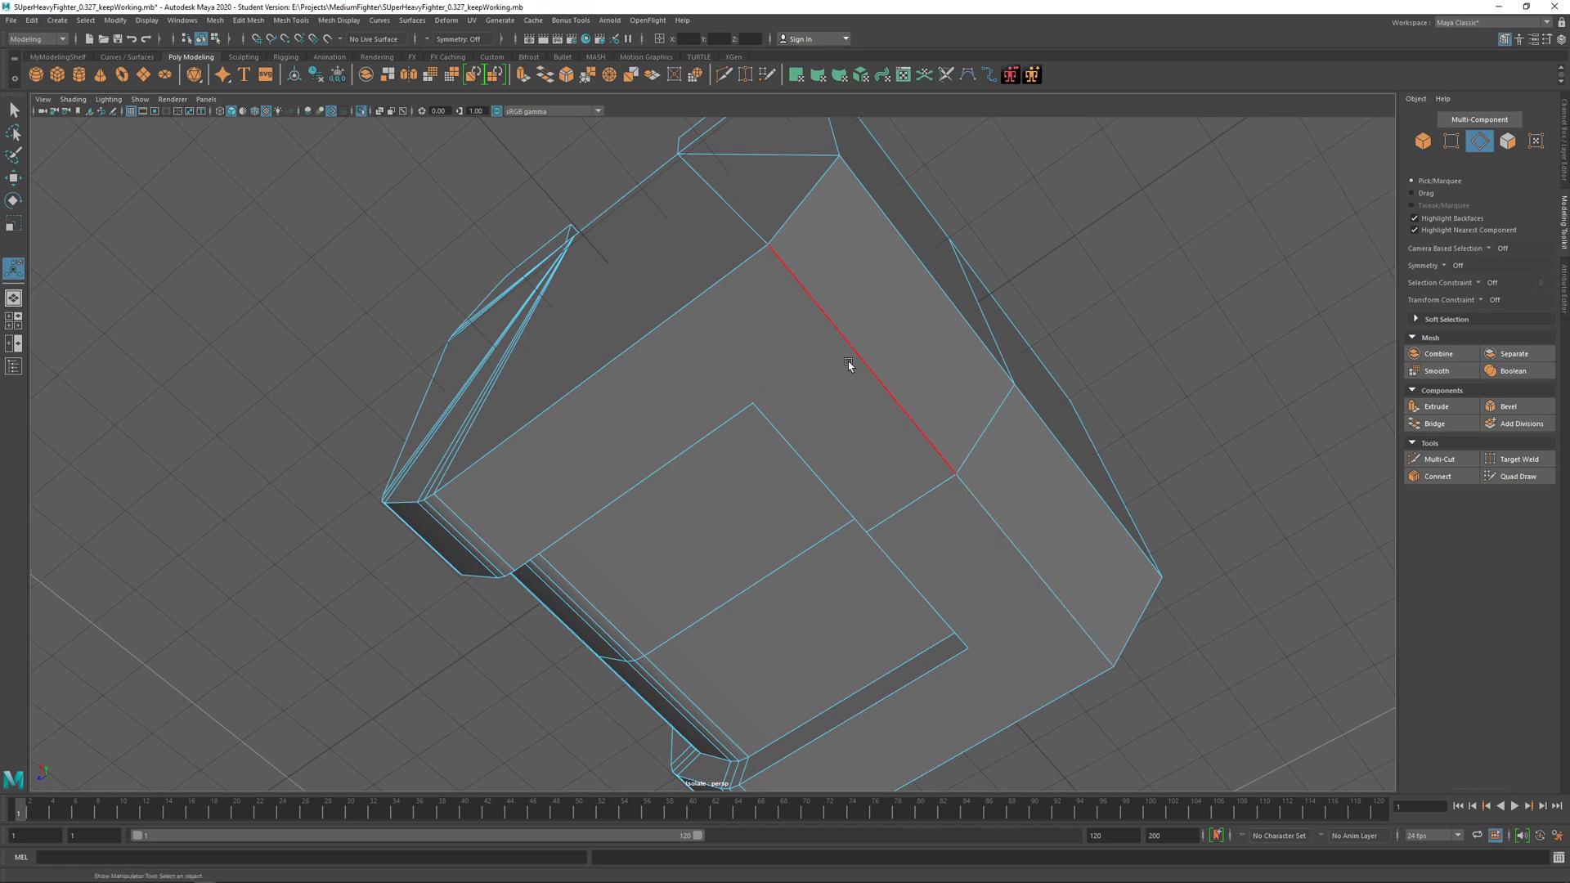
right_click(849, 365)
key("q")
double_click(1014, 506)
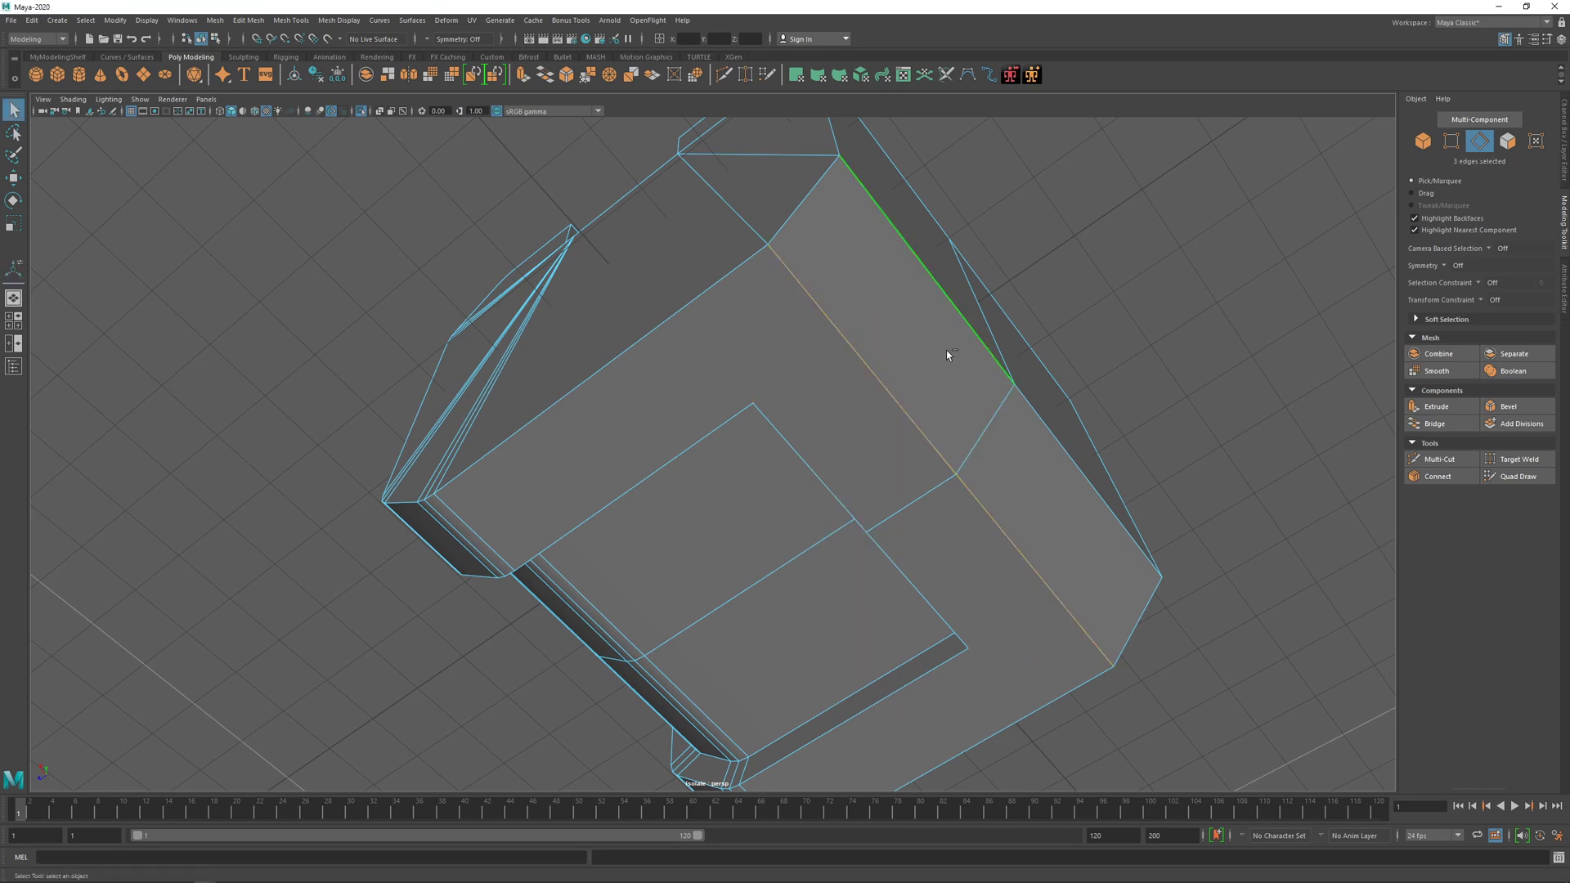
left_click_drag(946, 350, 1034, 329, "alt")
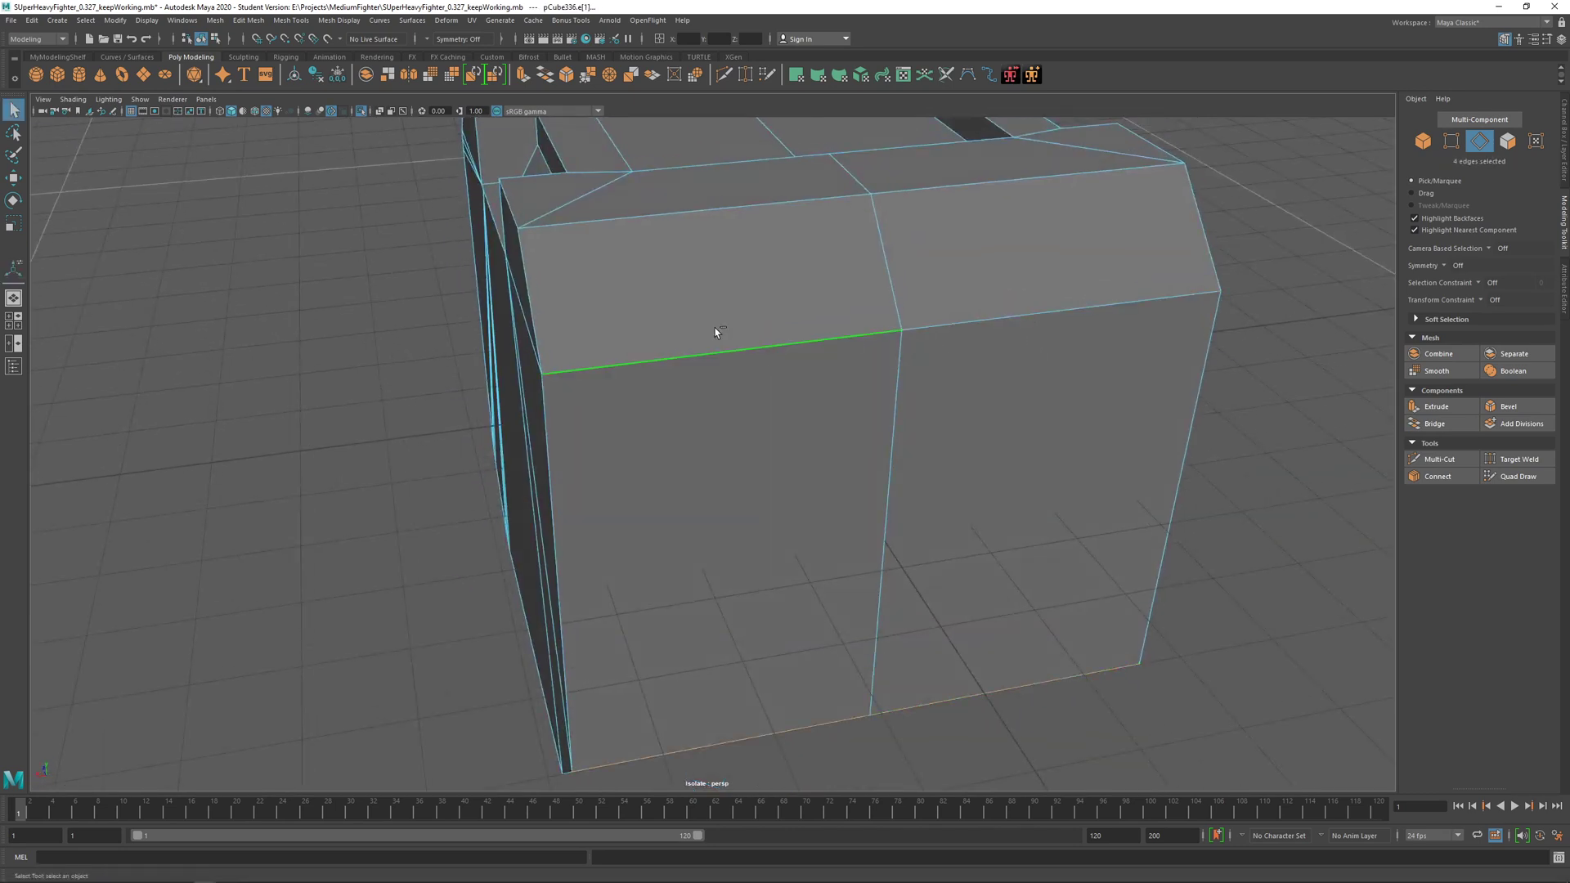
left_click(1317, 208)
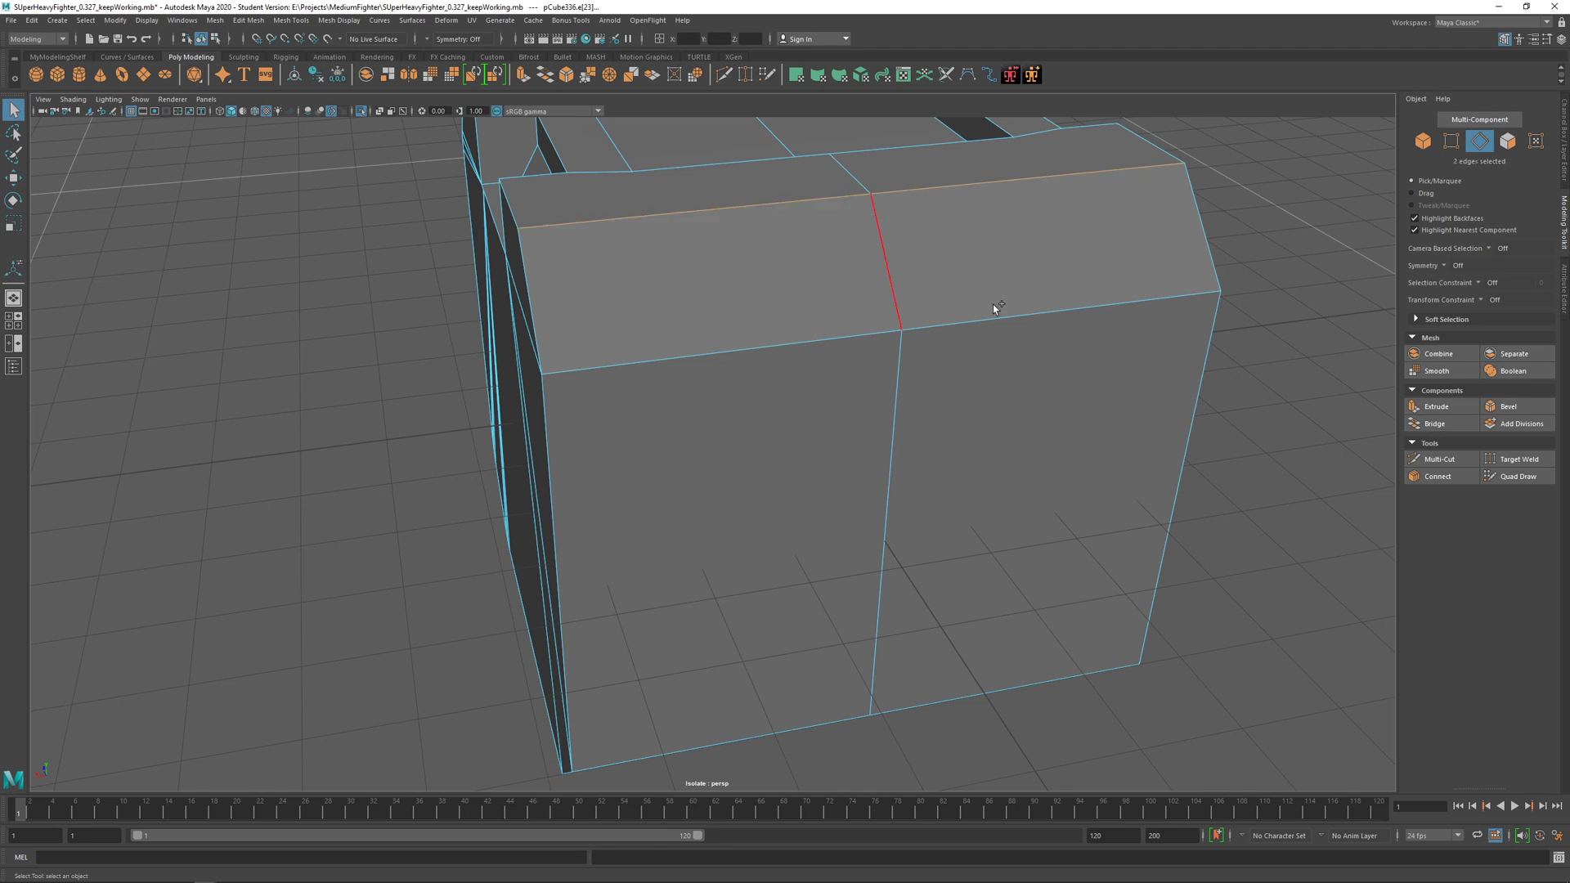
Step: Bevel the horizontal edges bounding the upper and lower chamfers on the block's plain end
left_click(819, 336, "shift")
left_click_drag(820, 336, 788, 363, "alt")
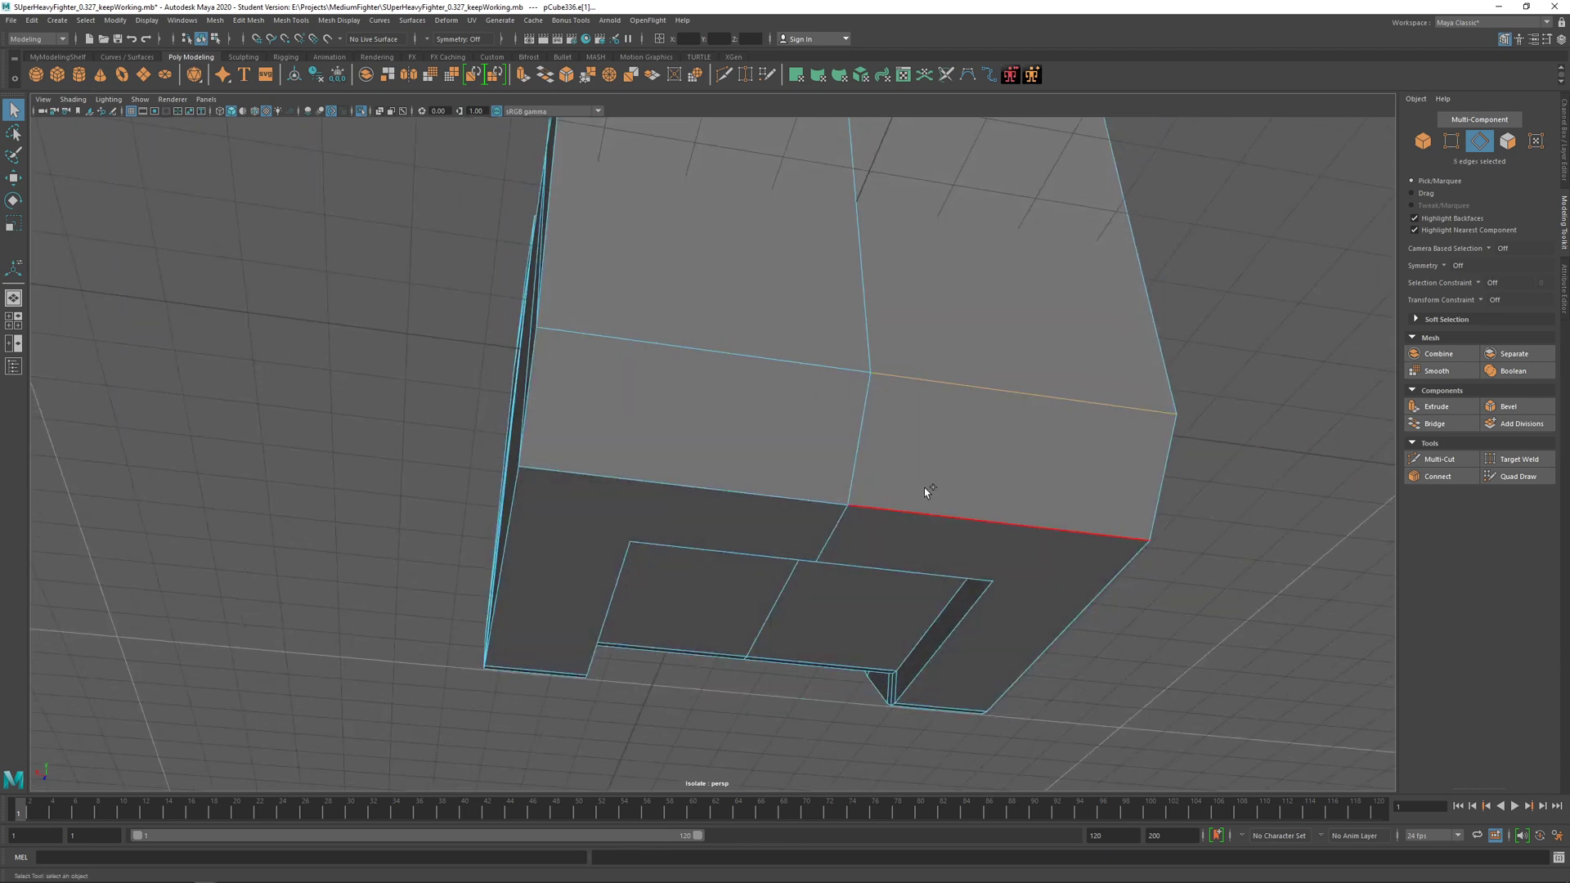
left_click_drag(864, 440, 916, 431, "alt")
right_click(836, 402, "shift")
left_click(872, 402)
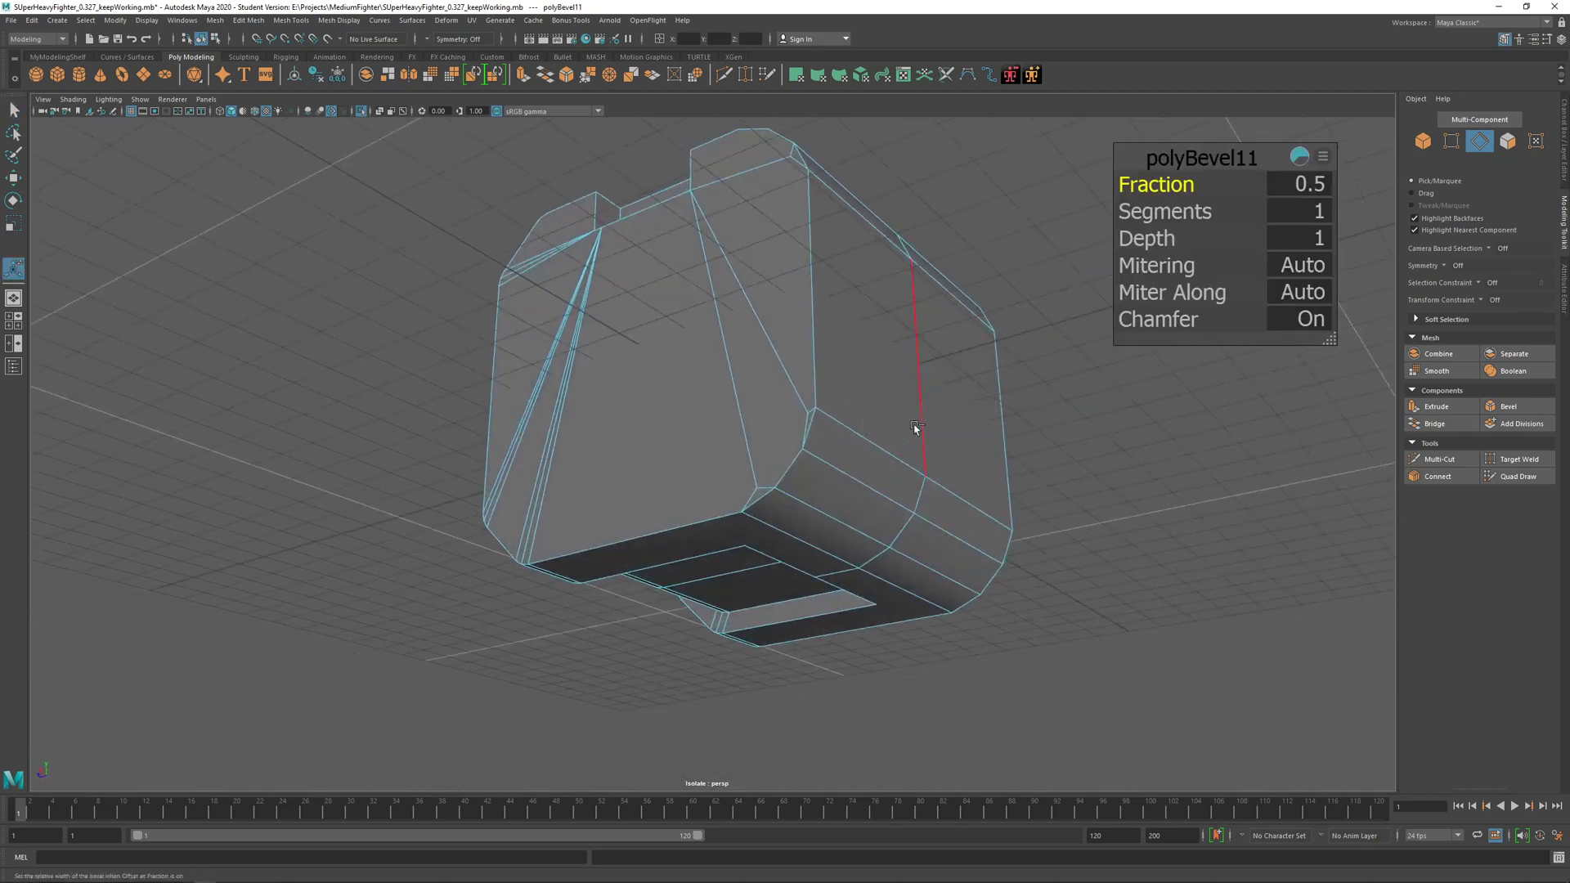
Step: Set the chamfer edge bevel to 2 segments with a fraction of 0.24
middle_click_drag(916, 431, 900, 431)
left_click(1203, 210)
middle_click_drag(1203, 210, 1171, 213)
left_click_drag(1063, 235, 659, 325, "alt")
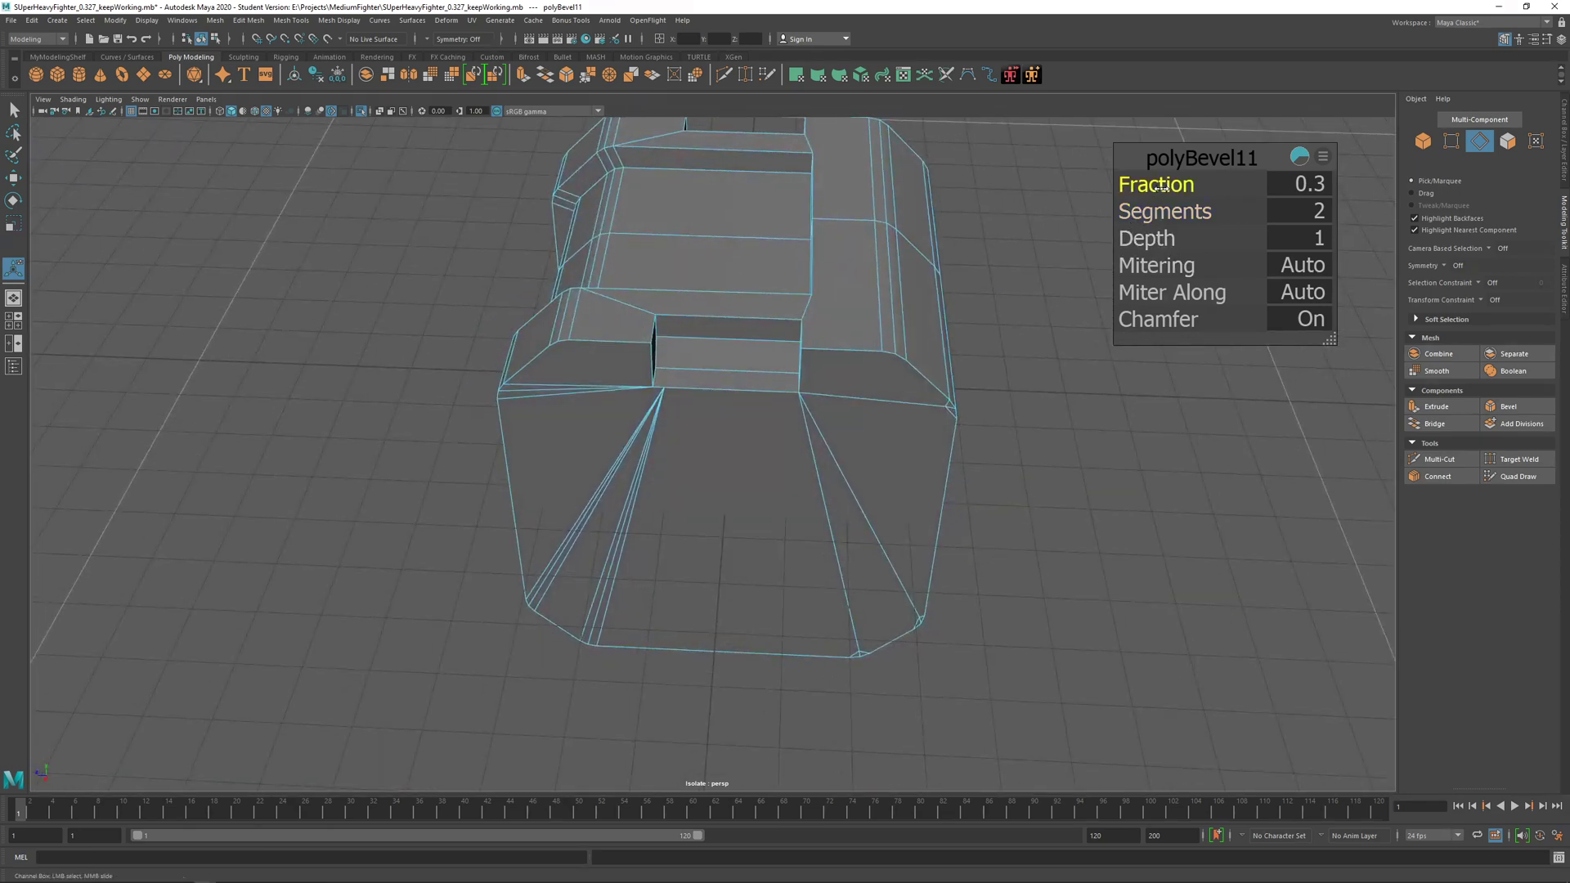
middle_click_drag(729, 233, 727, 234)
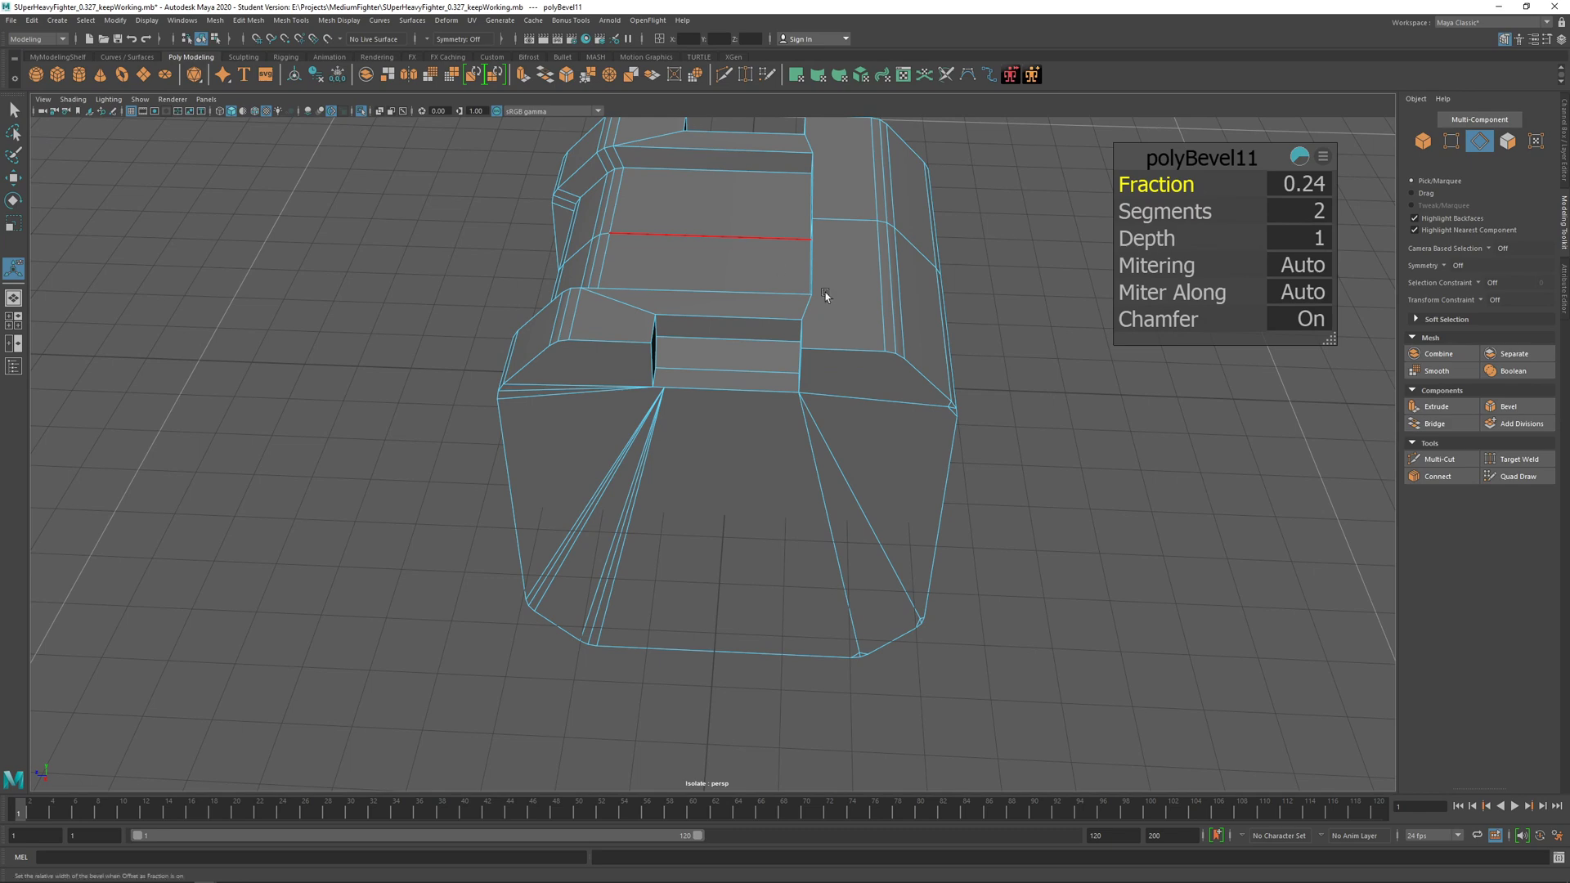
Step: Inspect the shaded block from several sides without its wireframe, cycling through the viewport background colours
mouse_move(826, 296)
left_mouse_down("alt")
mouse_move(778, 267)
mouse_move(841, 322)
left_mouse_up("alt")
key("q")
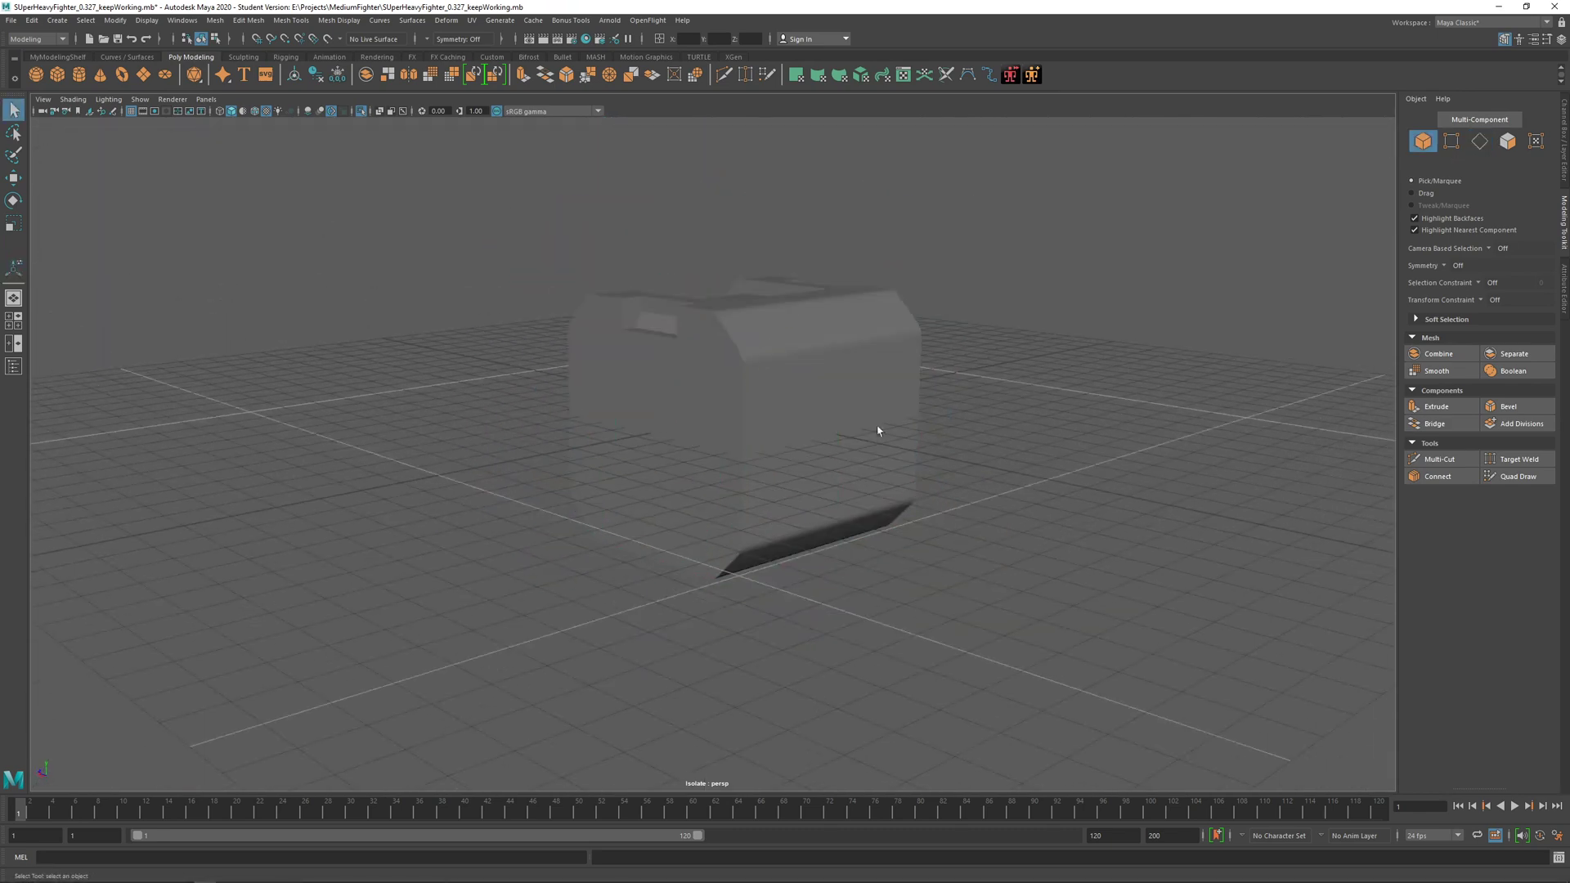
left_click_drag(877, 431, 959, 445, "alt")
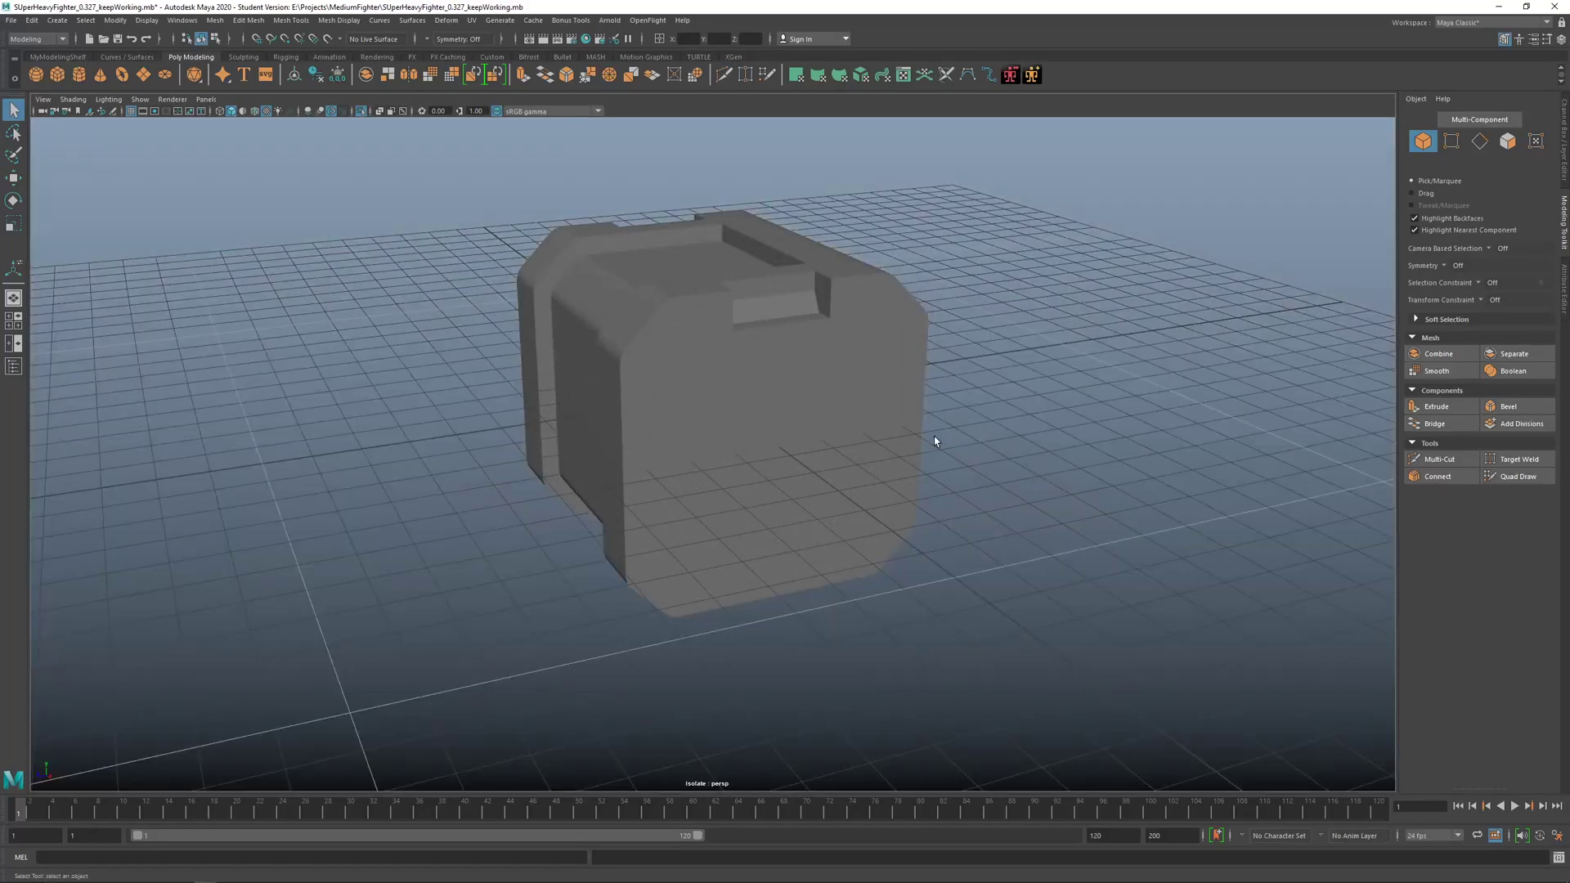
left_click_drag(935, 441, 764, 388, "alt")
key("alt+b")
key("alt+b")
key("alt+b")
key("alt+b")
key("alt+b")
key("alt+b")
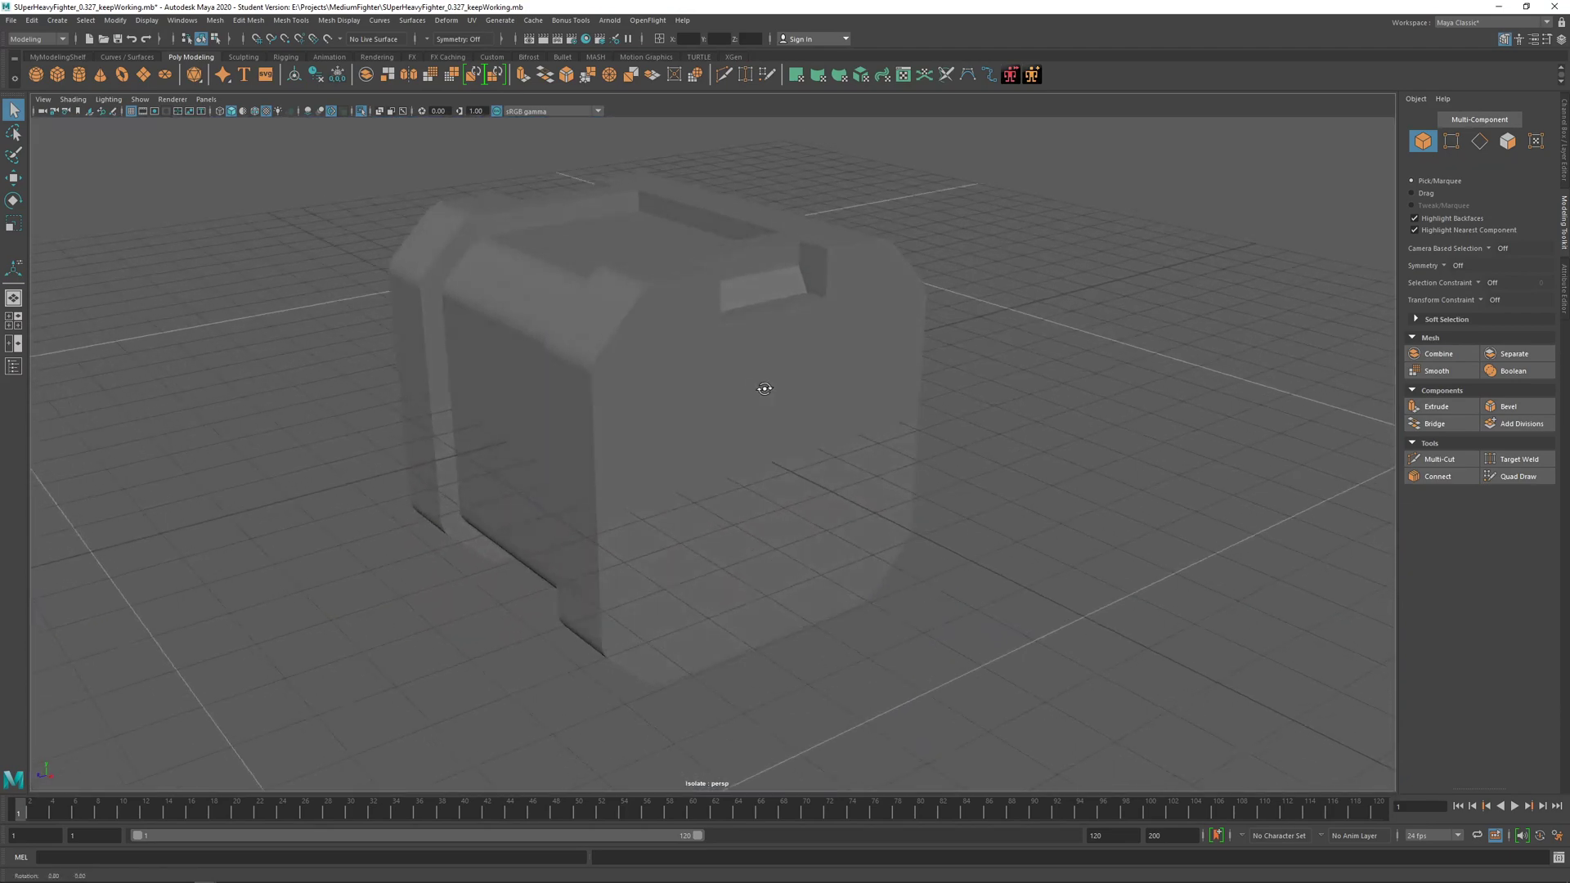
scroll(767, 390, "up", 3)
middle_click_drag(797, 391, 774, 398, "alt")
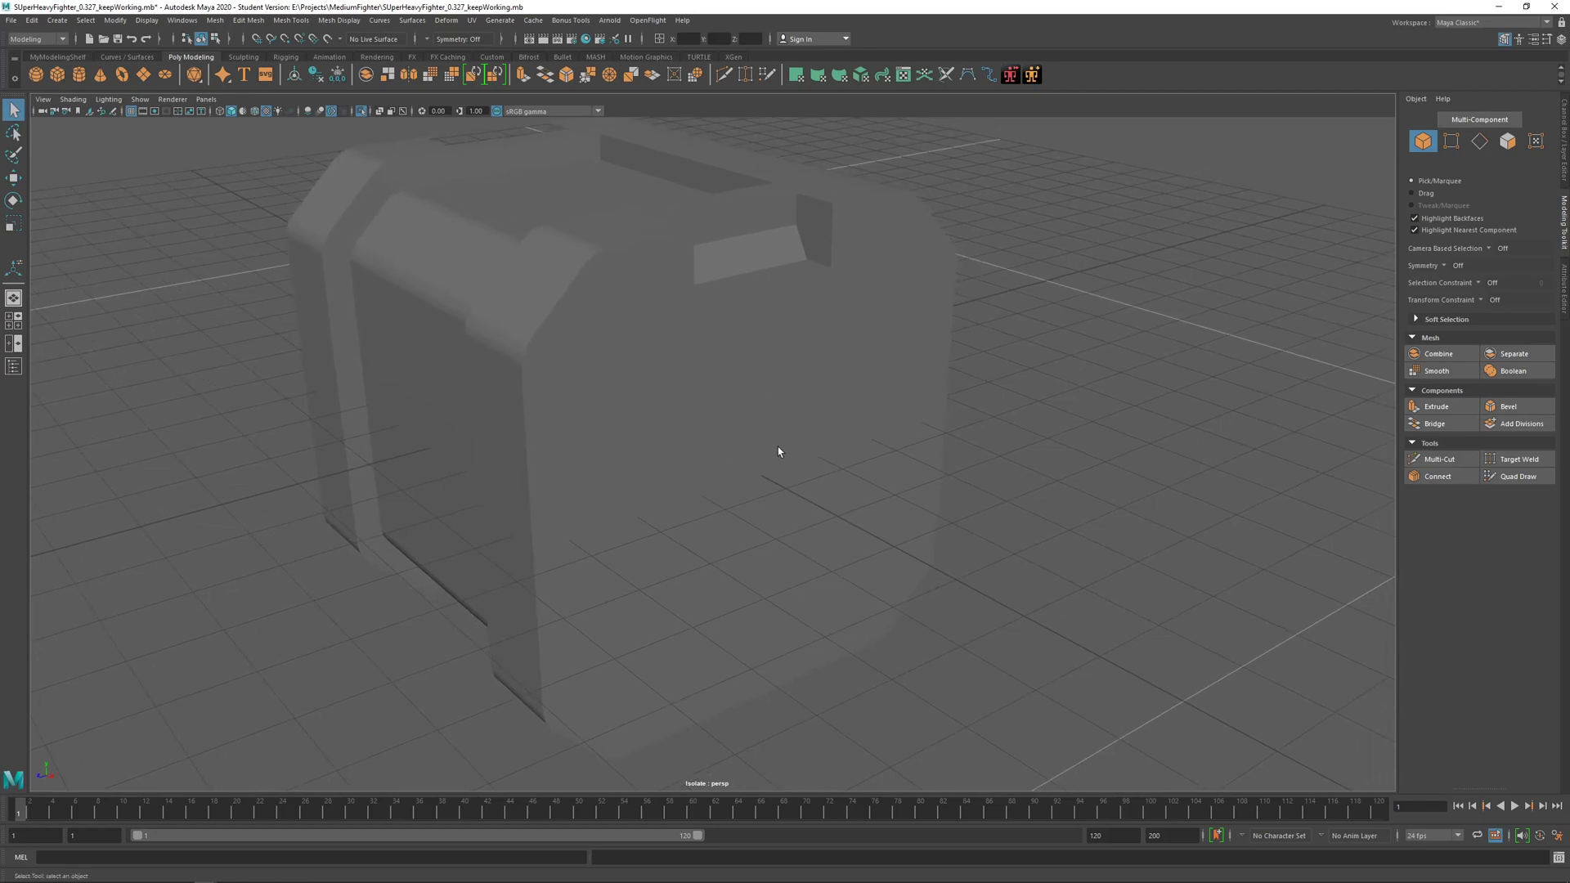
middle_click_drag(783, 455, 776, 438, "alt")
Step: Put the block into face selection mode and change the viewport background to light grey
left_click(708, 388)
left_click_drag(656, 340, 606, 298, "alt")
right_click_drag(606, 300, 608, 331)
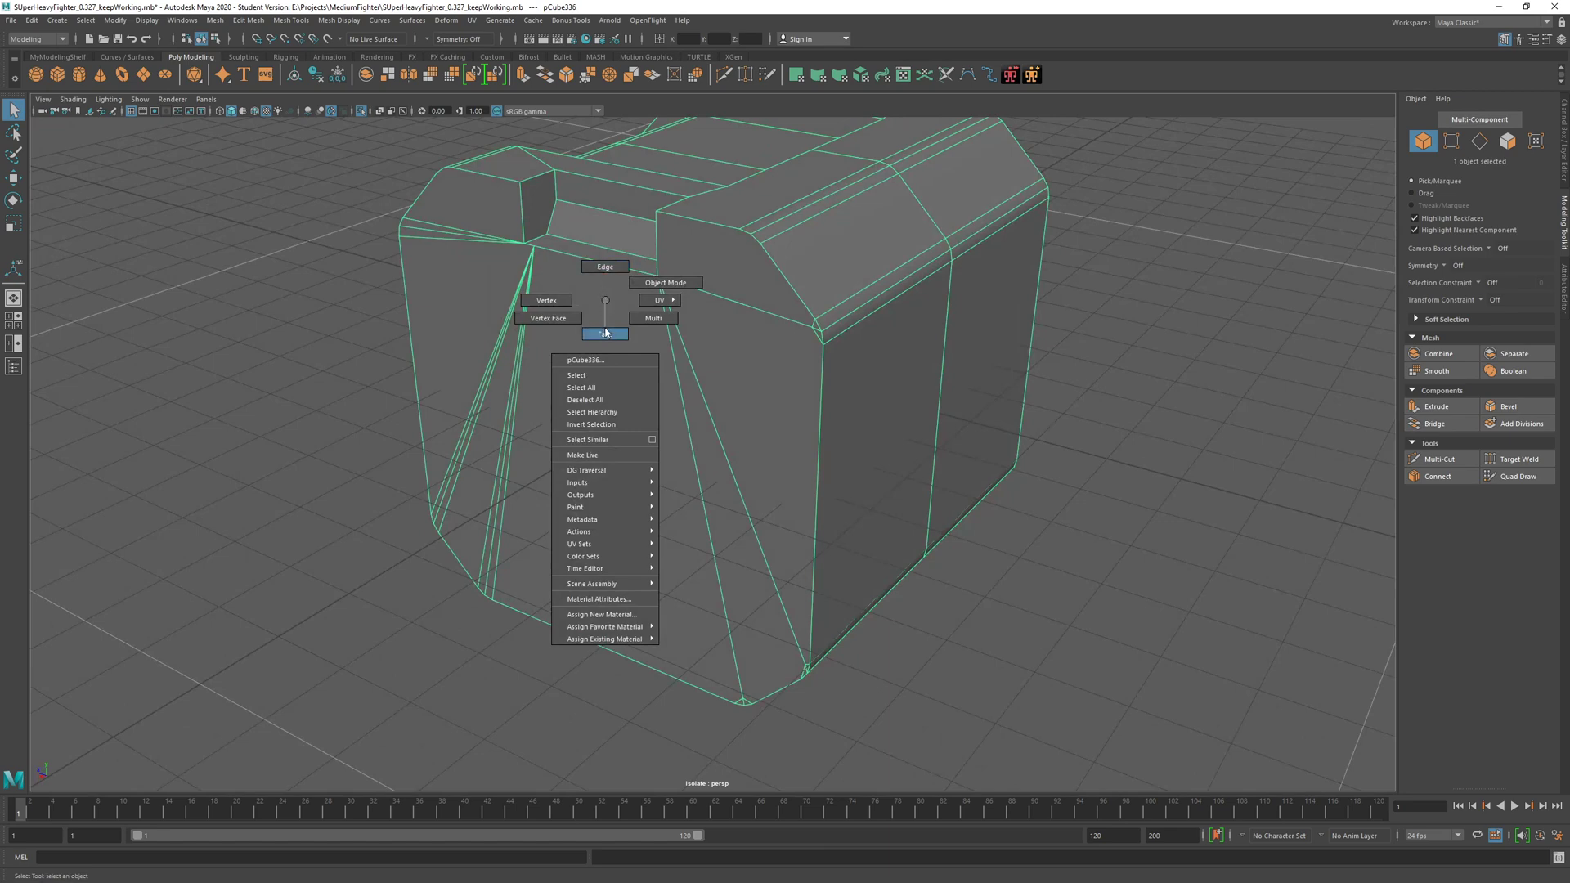
right_click_drag(615, 330, 612, 334)
left_click_drag(611, 334, 769, 369, "alt")
scroll(769, 370, "up", 3)
key("alt+b")
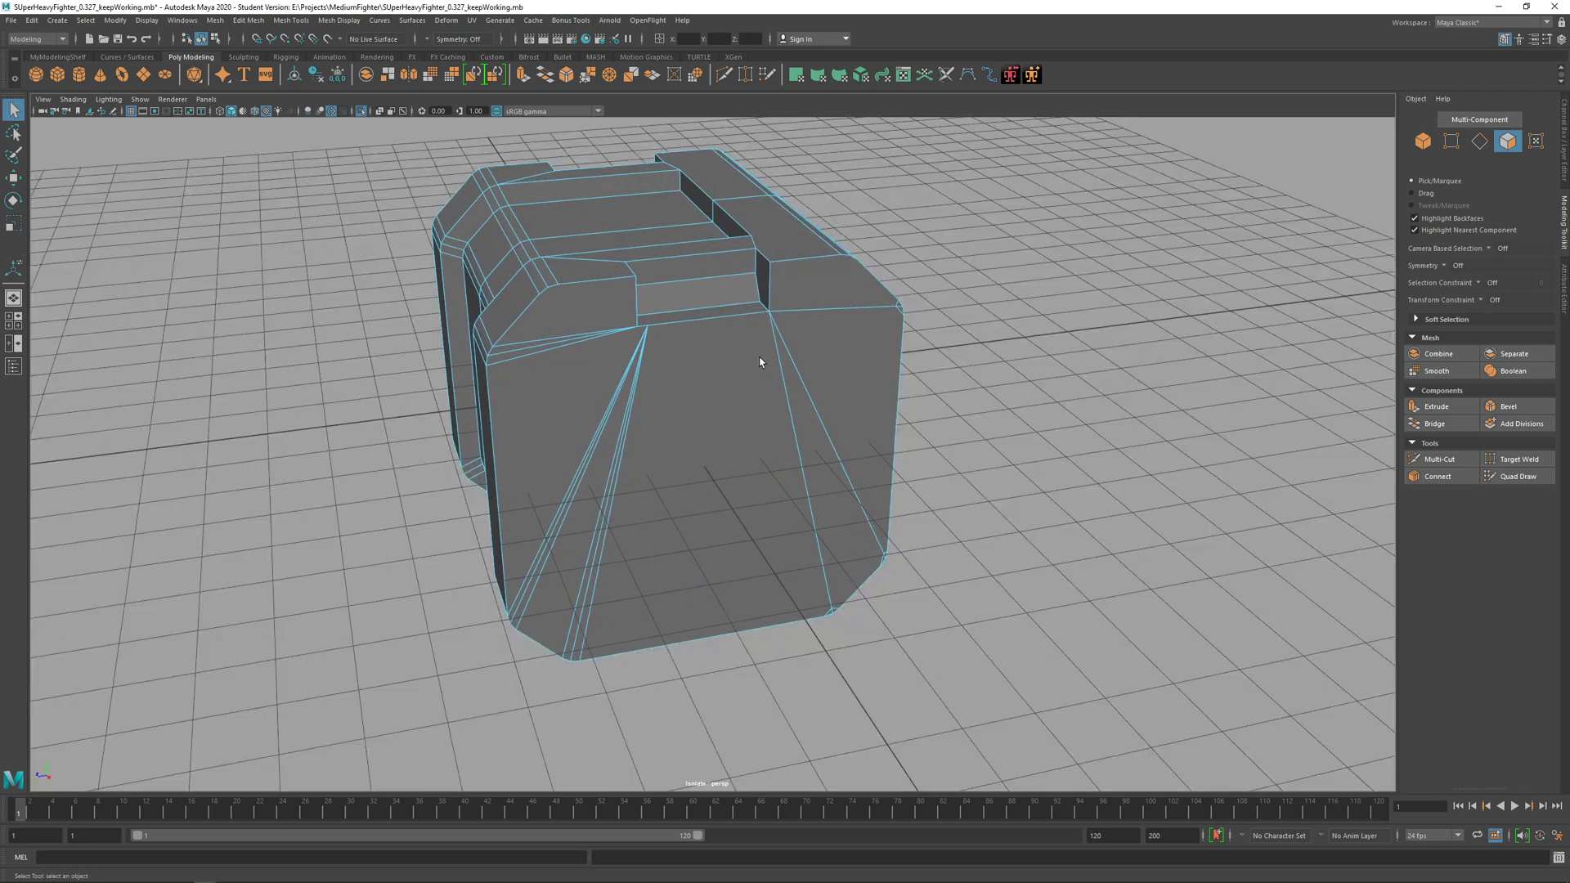
key("alt+b")
key("alt+b")
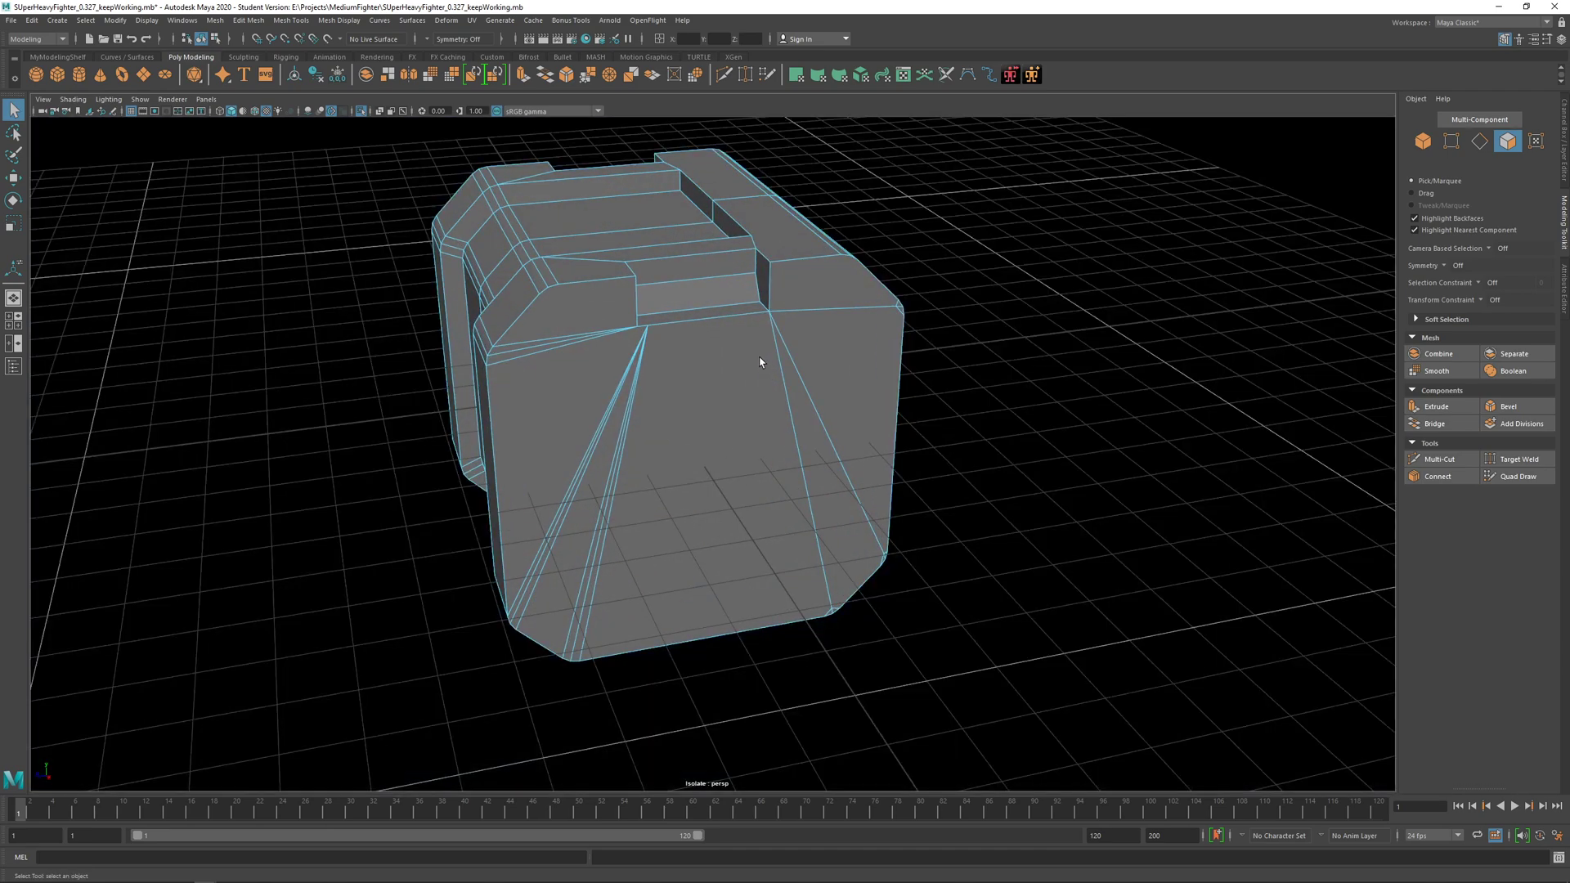
key("alt+b")
key("alt+b")
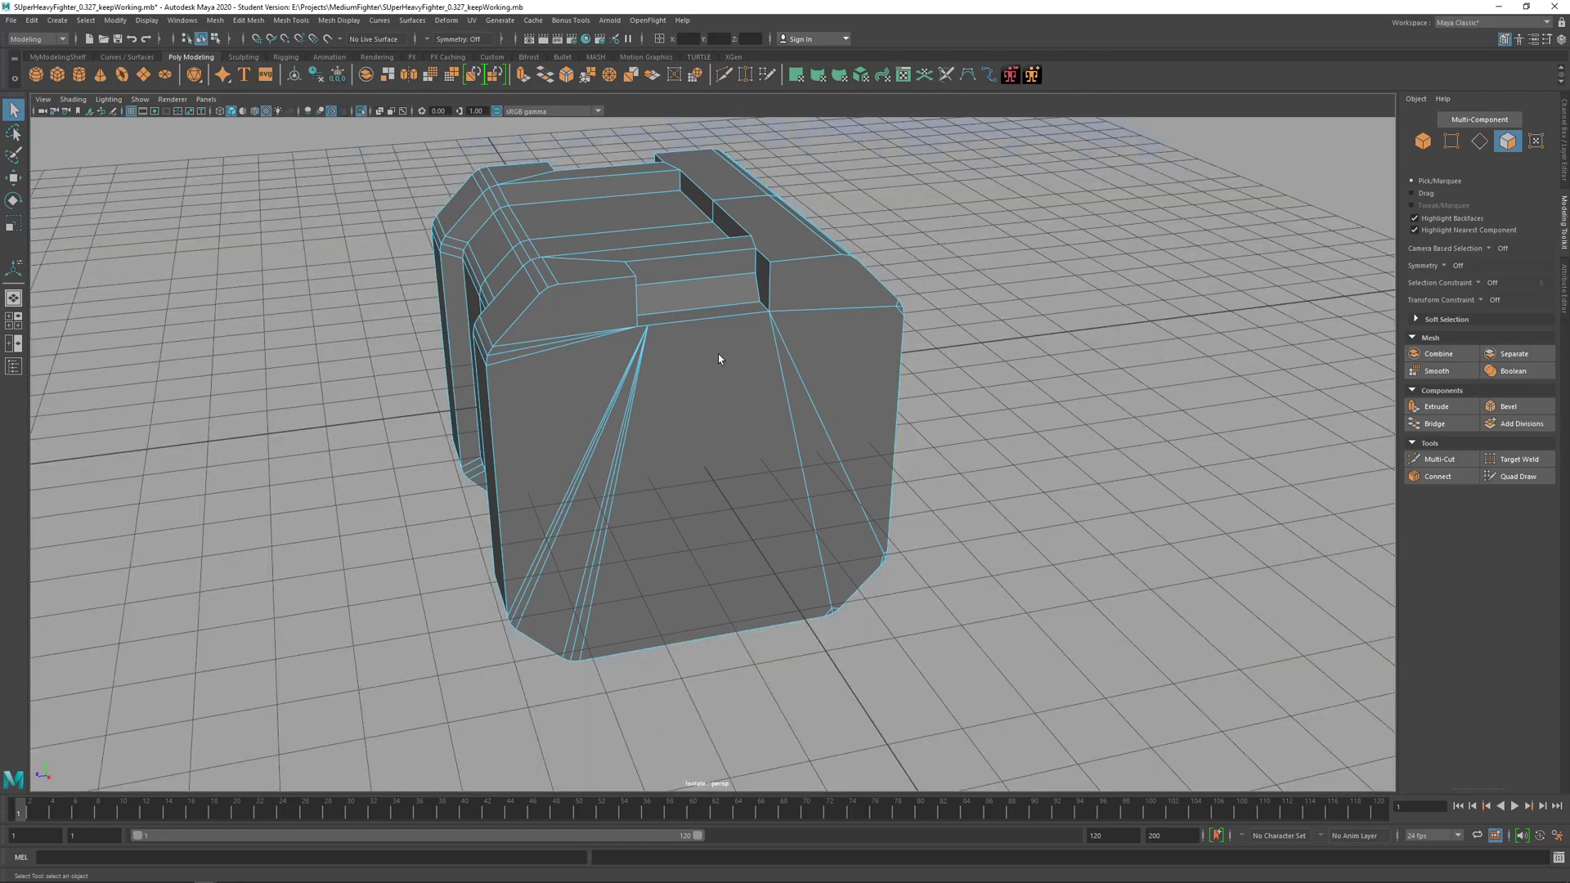
Step: Change the viewport background to black and look over the block's end with the fan of thin faces
key("alt+b")
mouse_move(646, 360)
left_mouse_down("alt")
mouse_move(826, 351)
mouse_move(636, 396)
mouse_move(647, 381)
left_mouse_up("alt")
key("alt+b")
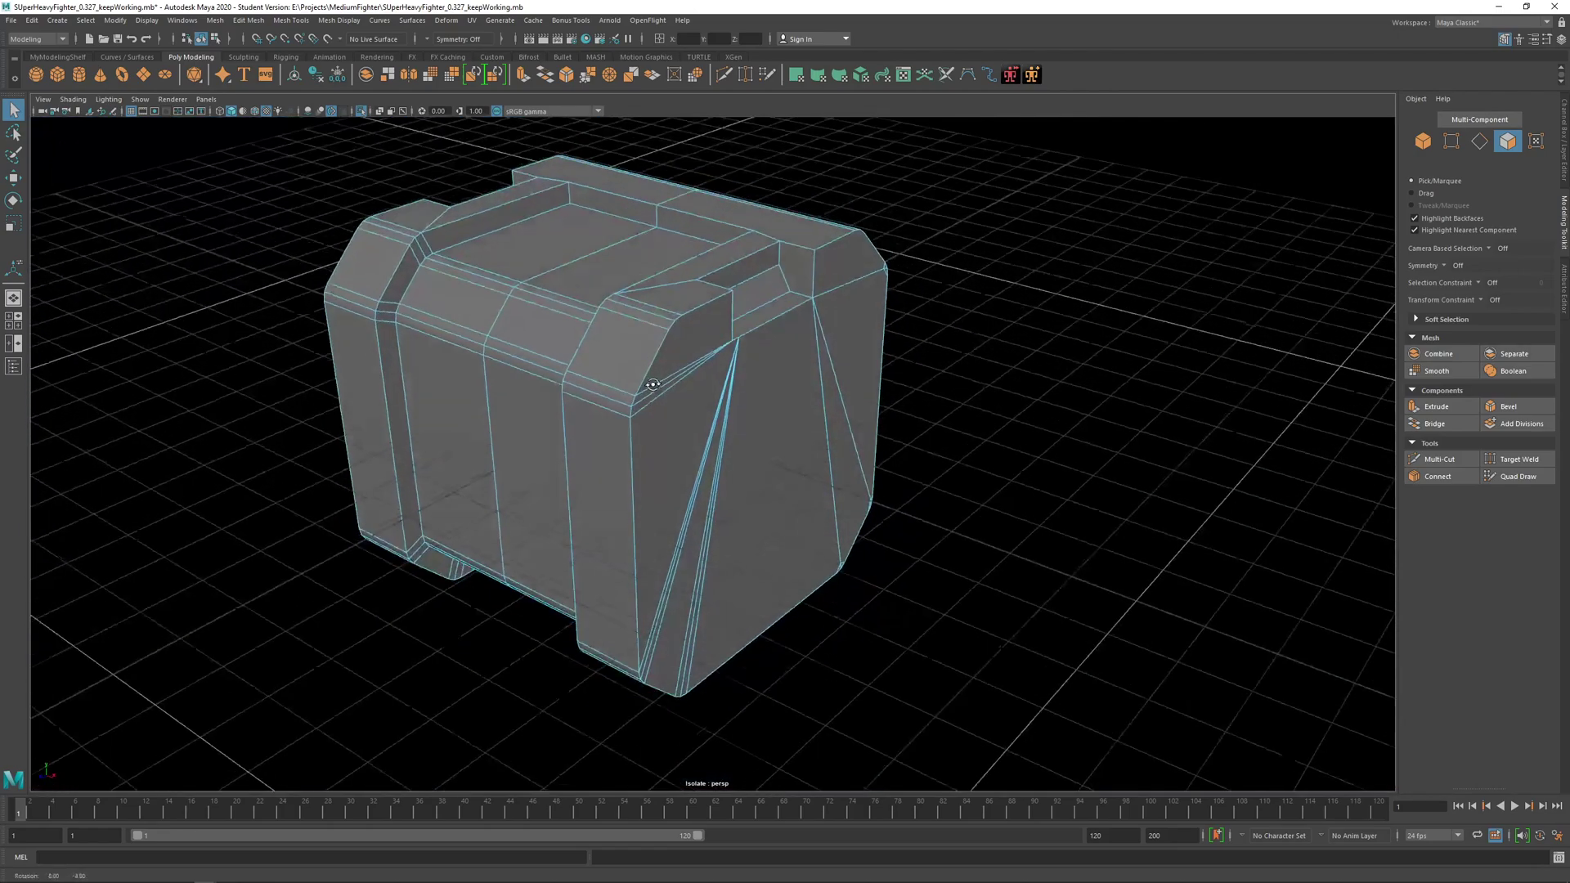
right_click_drag(648, 381, 687, 354, "alt")
left_click_drag(702, 344, 519, 341, "alt")
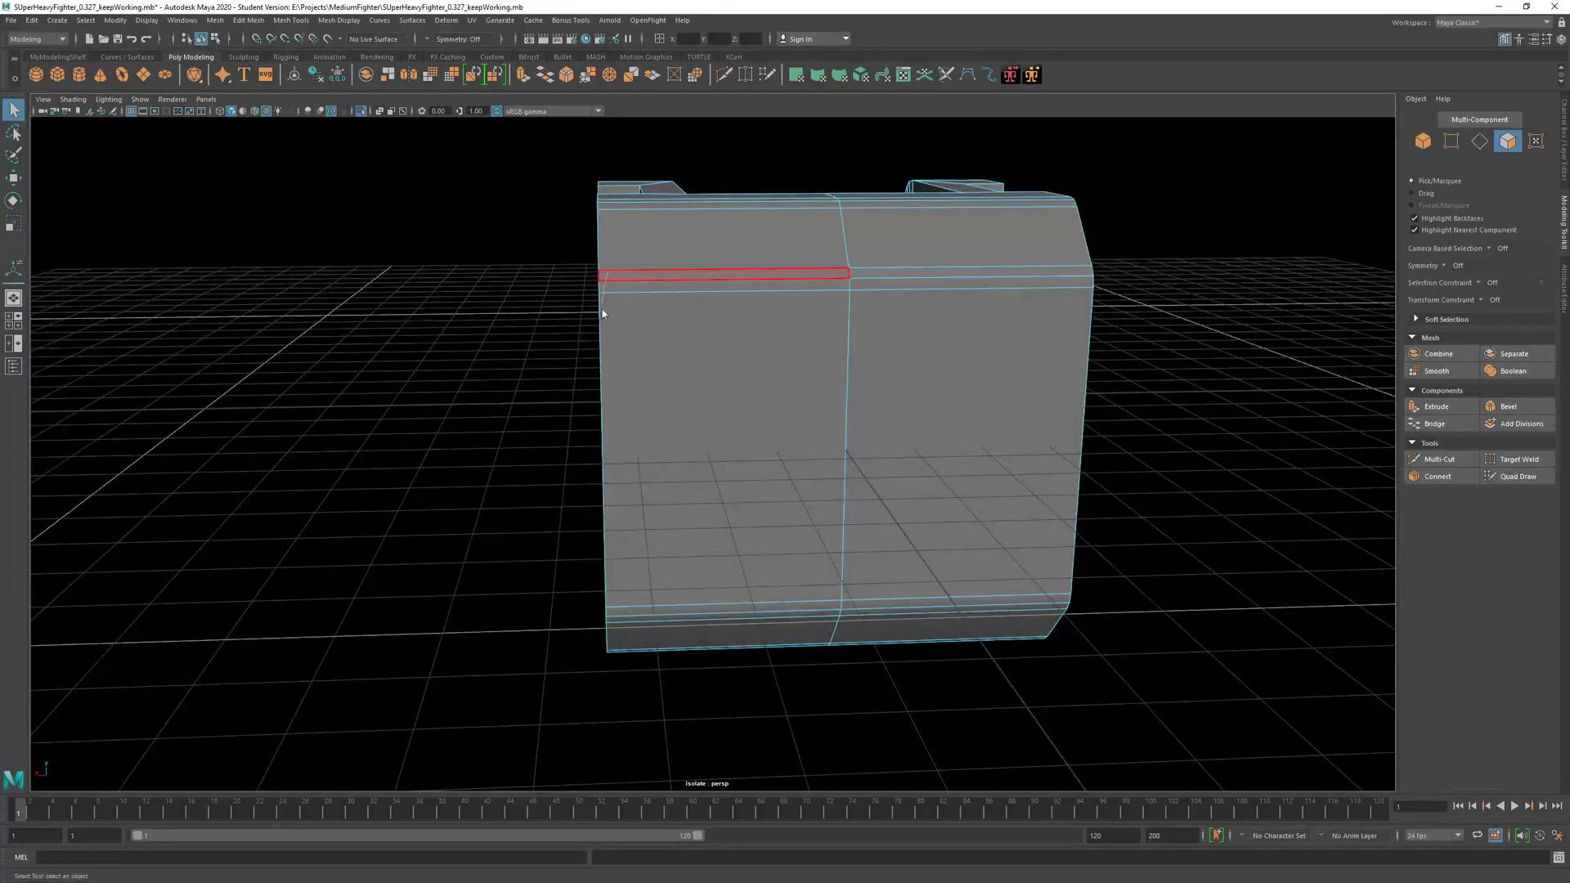
Step: Try to select the faces of the block's end as a group from a side-on view, and check the selection
right_click_drag(604, 310, 542, 170)
left_click_drag(613, 544, 622, 723)
left_click_drag(631, 283, 675, 204, "alt")
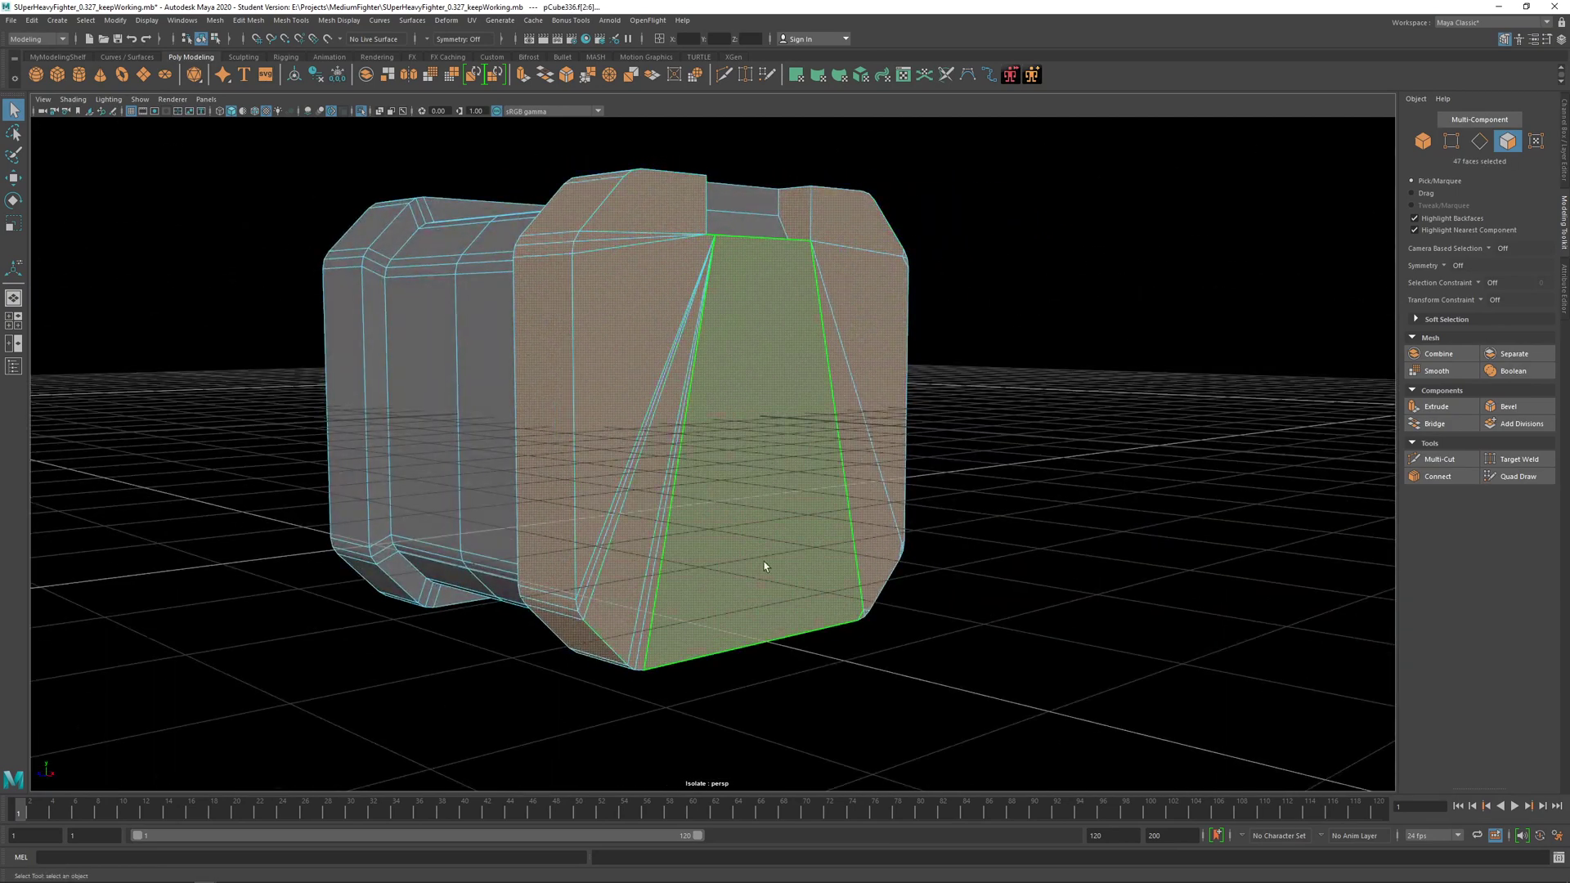
left_click_drag(764, 566, 589, 303, "alt")
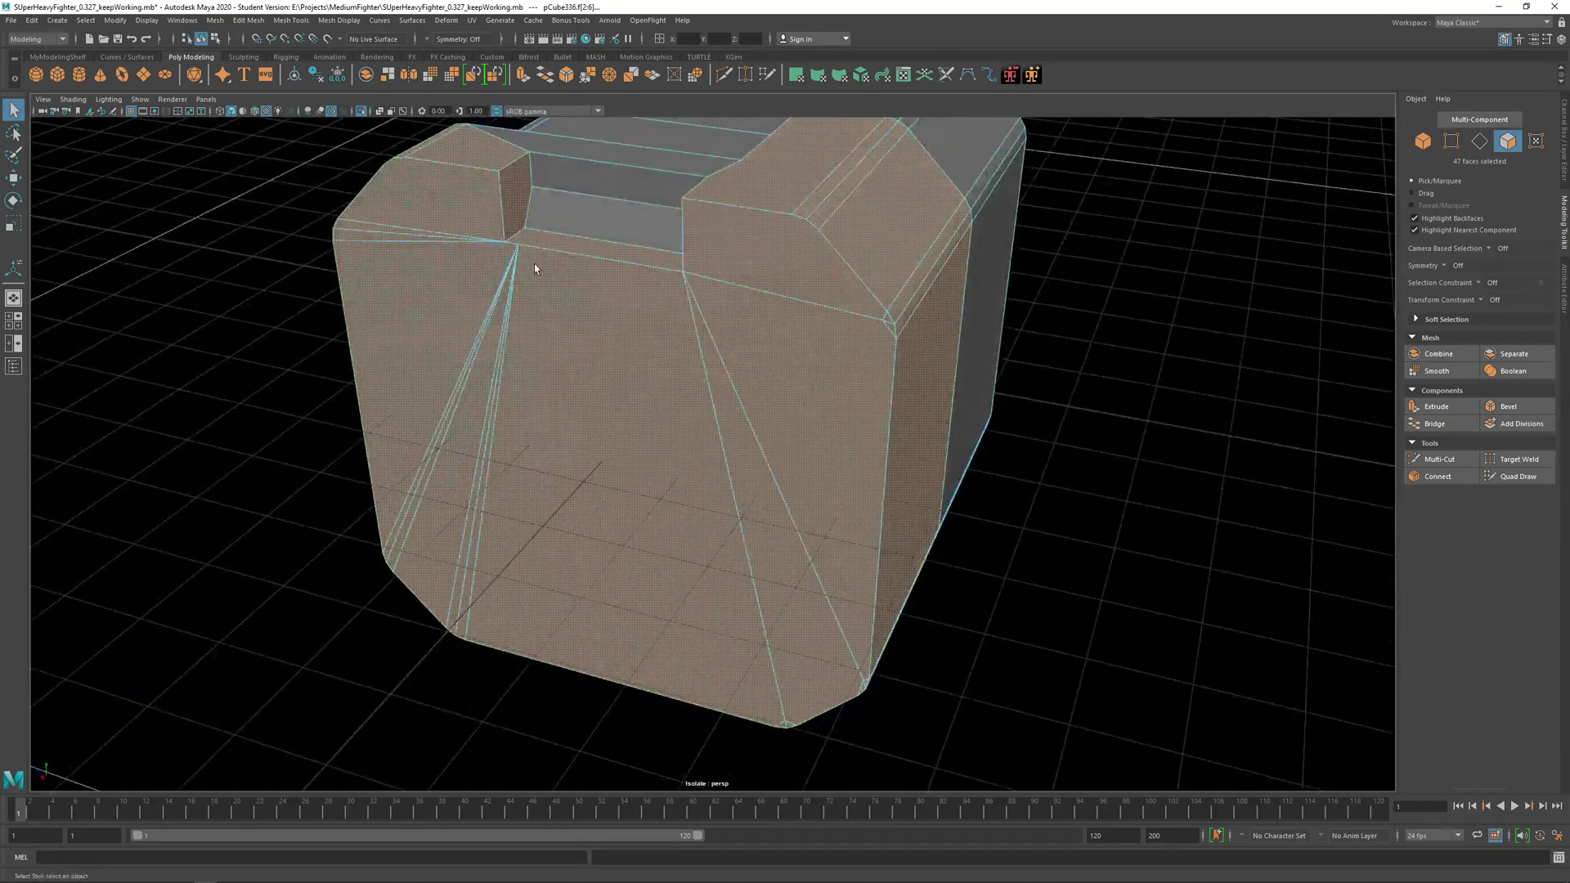
left_click_drag(533, 380, 446, 223, "alt")
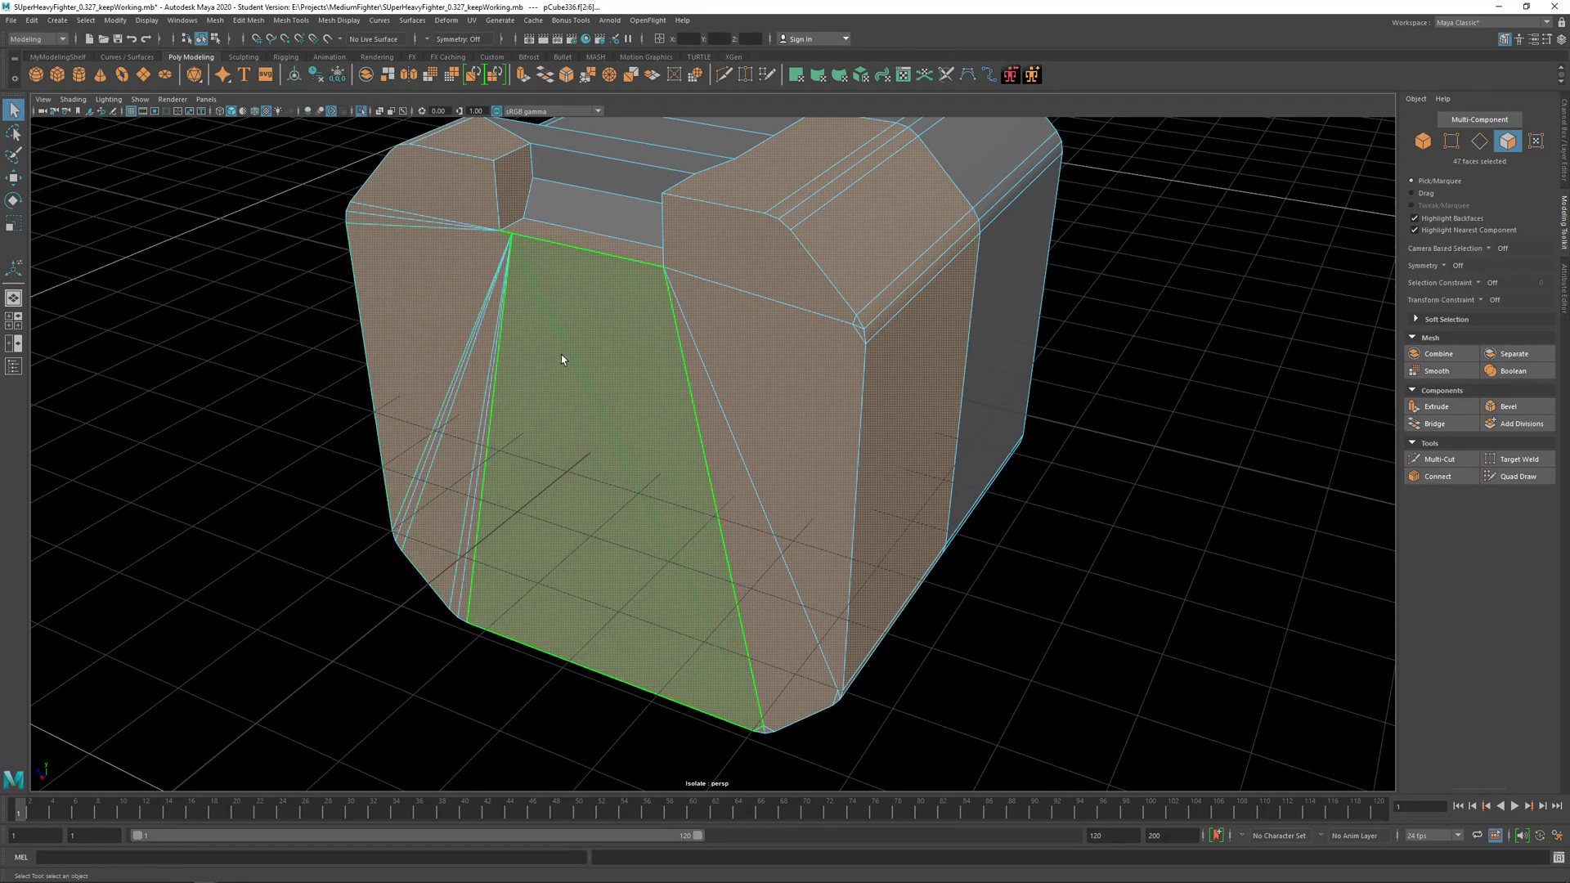
left_click_drag(561, 360, 659, 431, "alt")
Step: Select the large tapered central face on the block's end and examine the thin faces around it
left_click(659, 431)
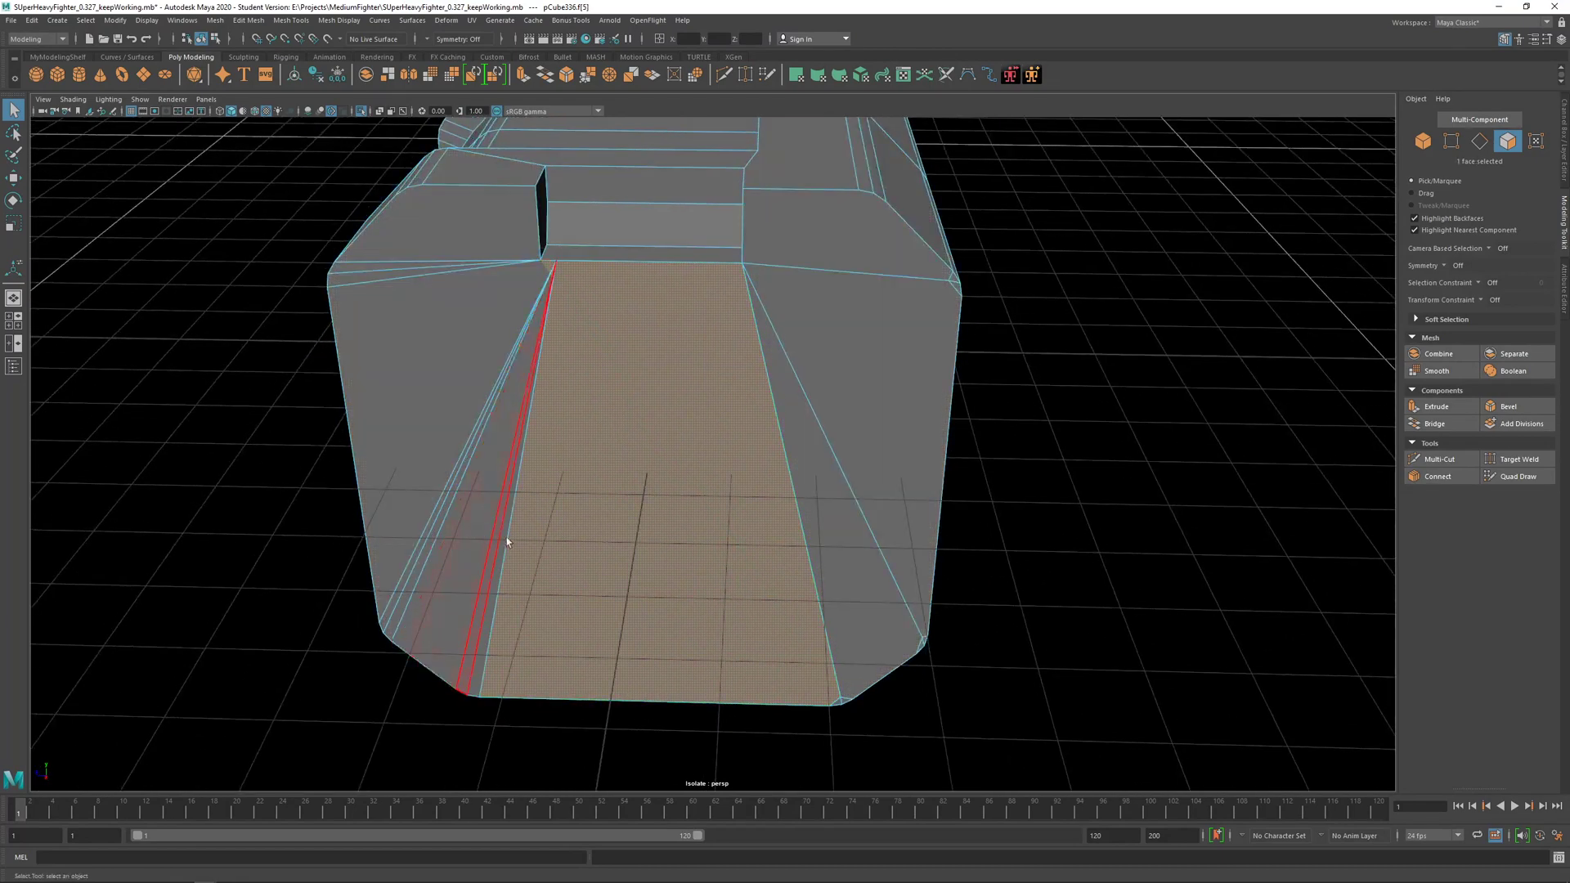
left_click_drag(568, 414, 526, 333, "alt")
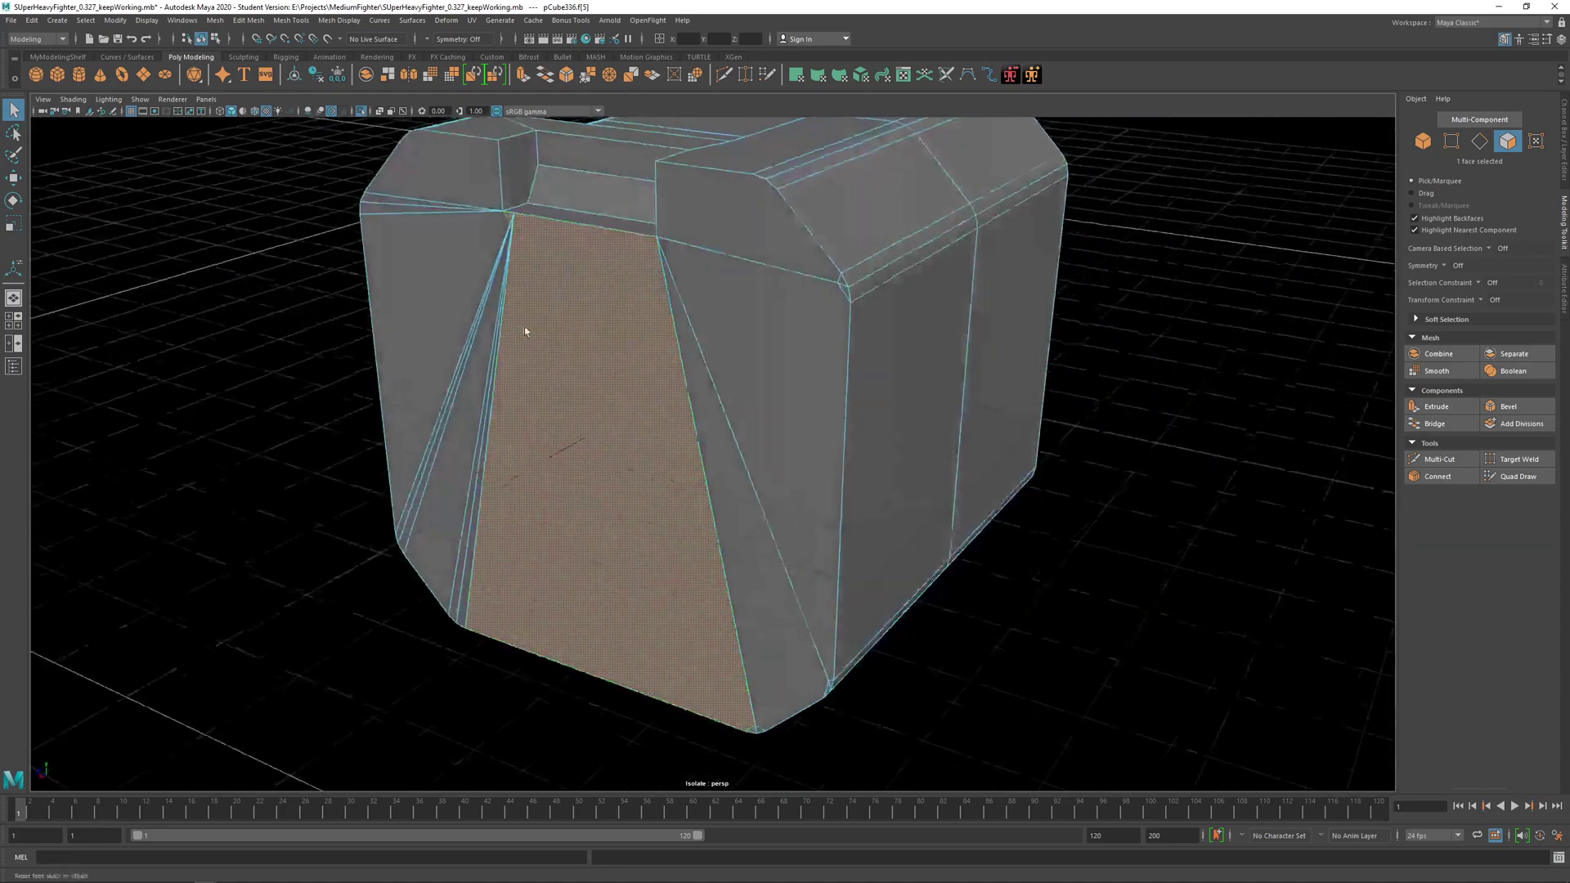
right_click(590, 331)
right_click_drag(588, 346, 589, 360)
left_click_drag(596, 346, 682, 379, "alt")
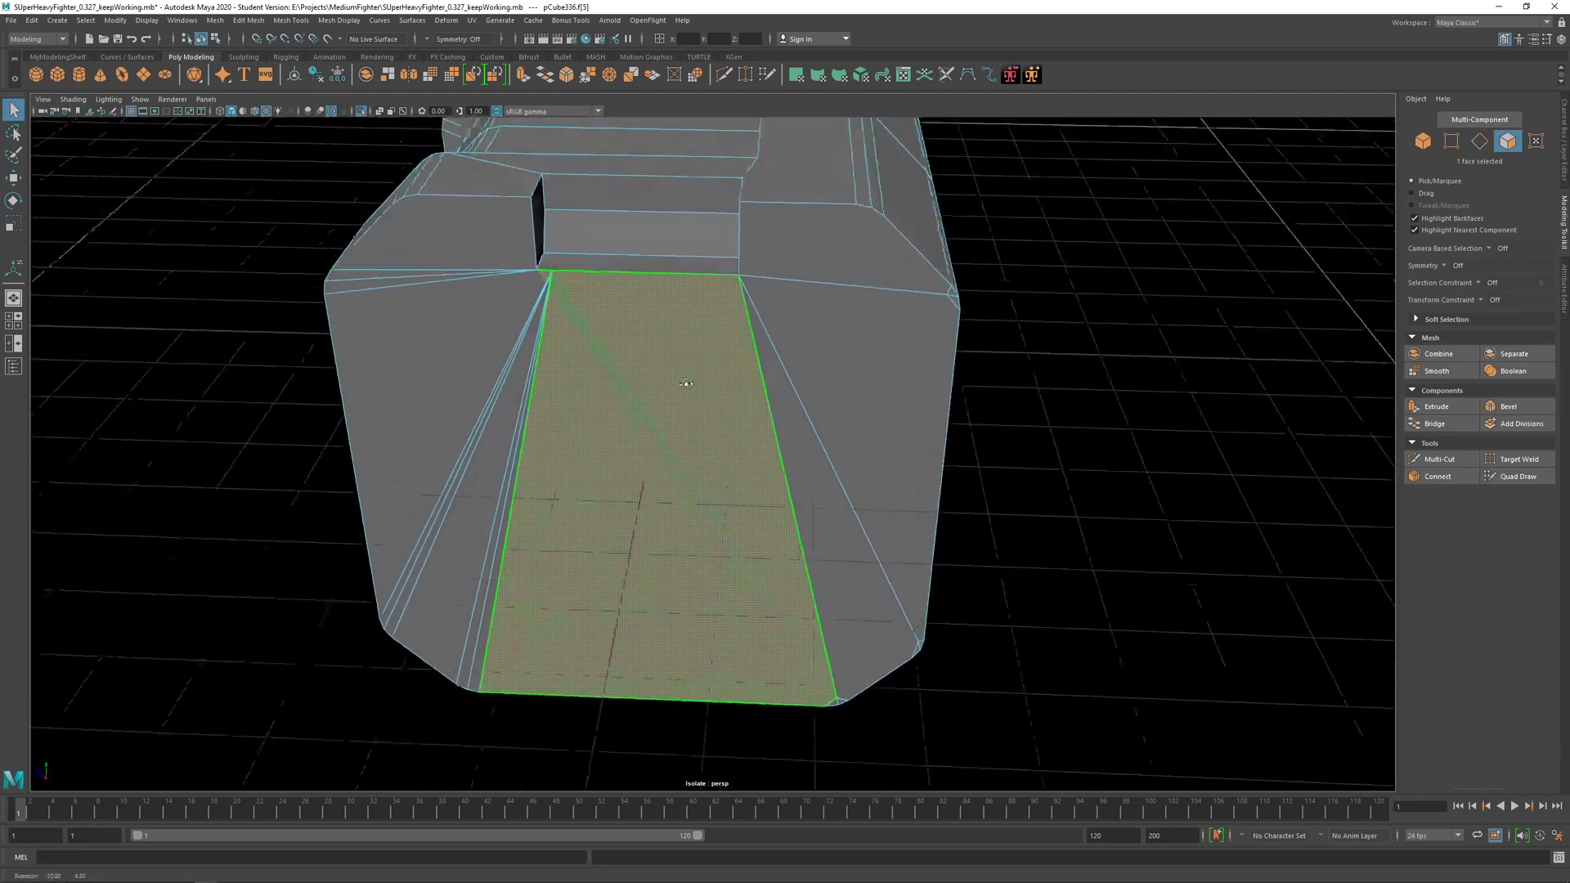
Step: Target-weld the stray vertex at the peak of the fanned edges onto the notch's adjacent lower corner
scroll(587, 332, "up", 3)
middle_click_drag(587, 332, 714, 394, "alt")
scroll(714, 394, "up", 4)
key("f")
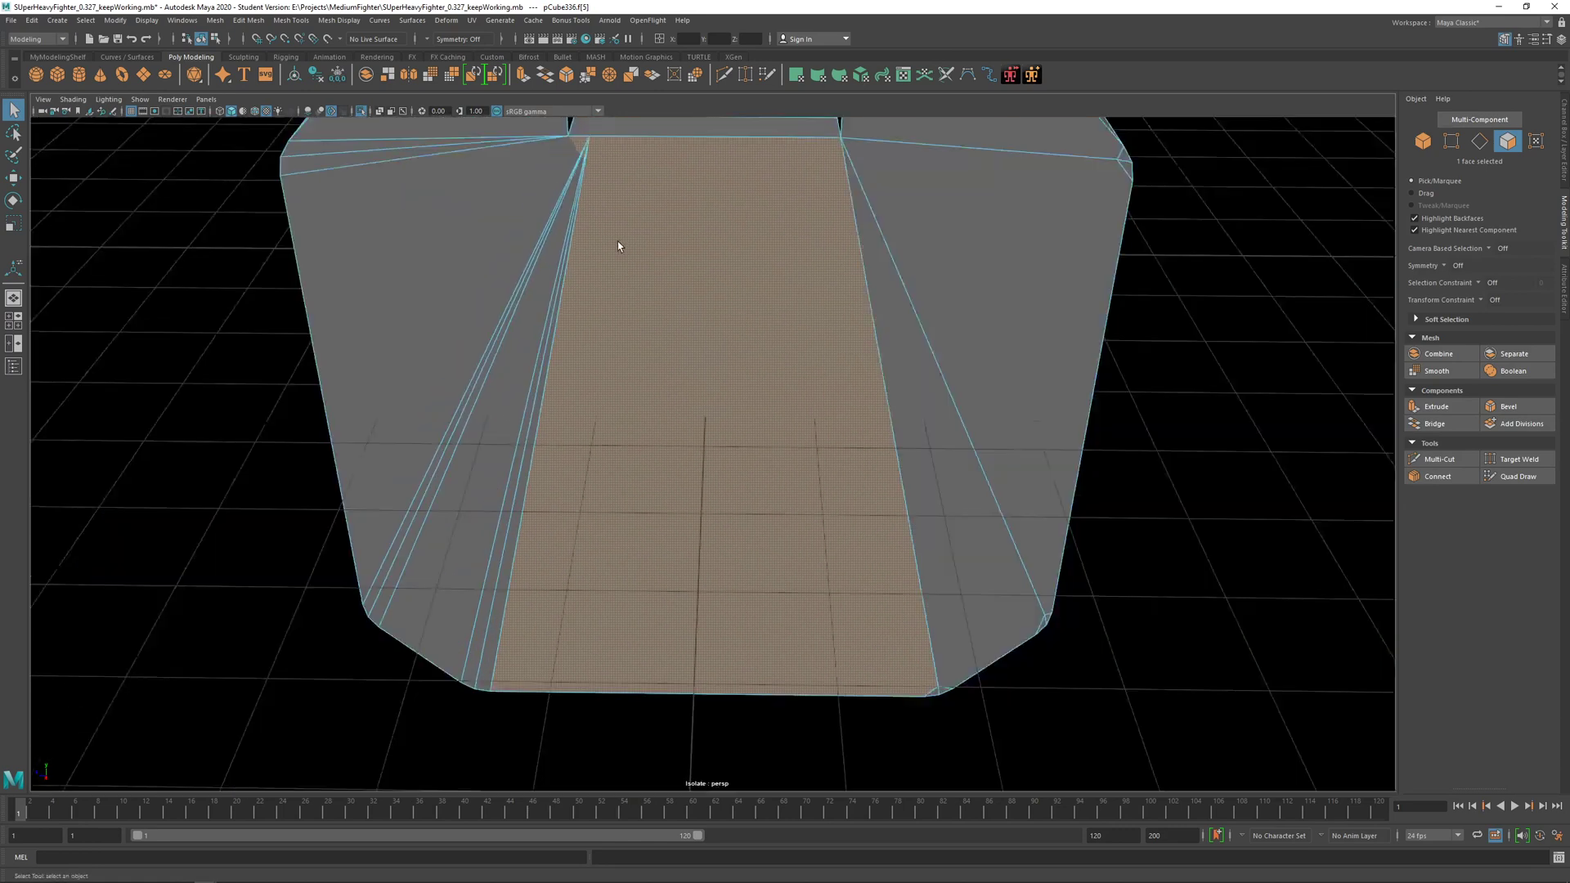
scroll(598, 238, "up", 3)
right_click_drag(597, 256, 576, 253)
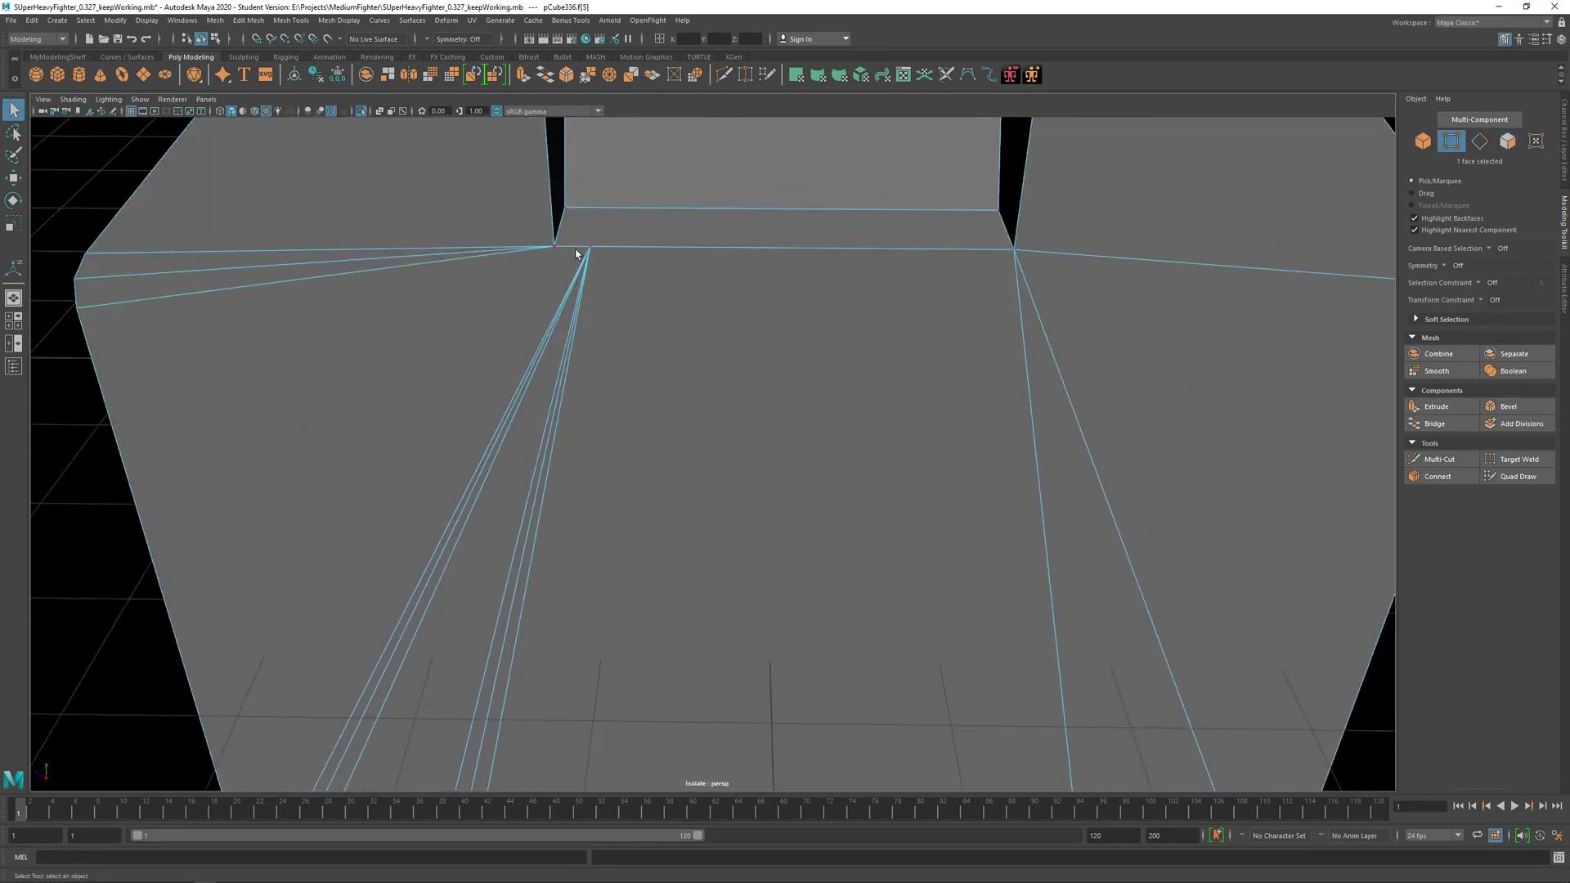
key("f")
scroll(728, 433, "down", 7)
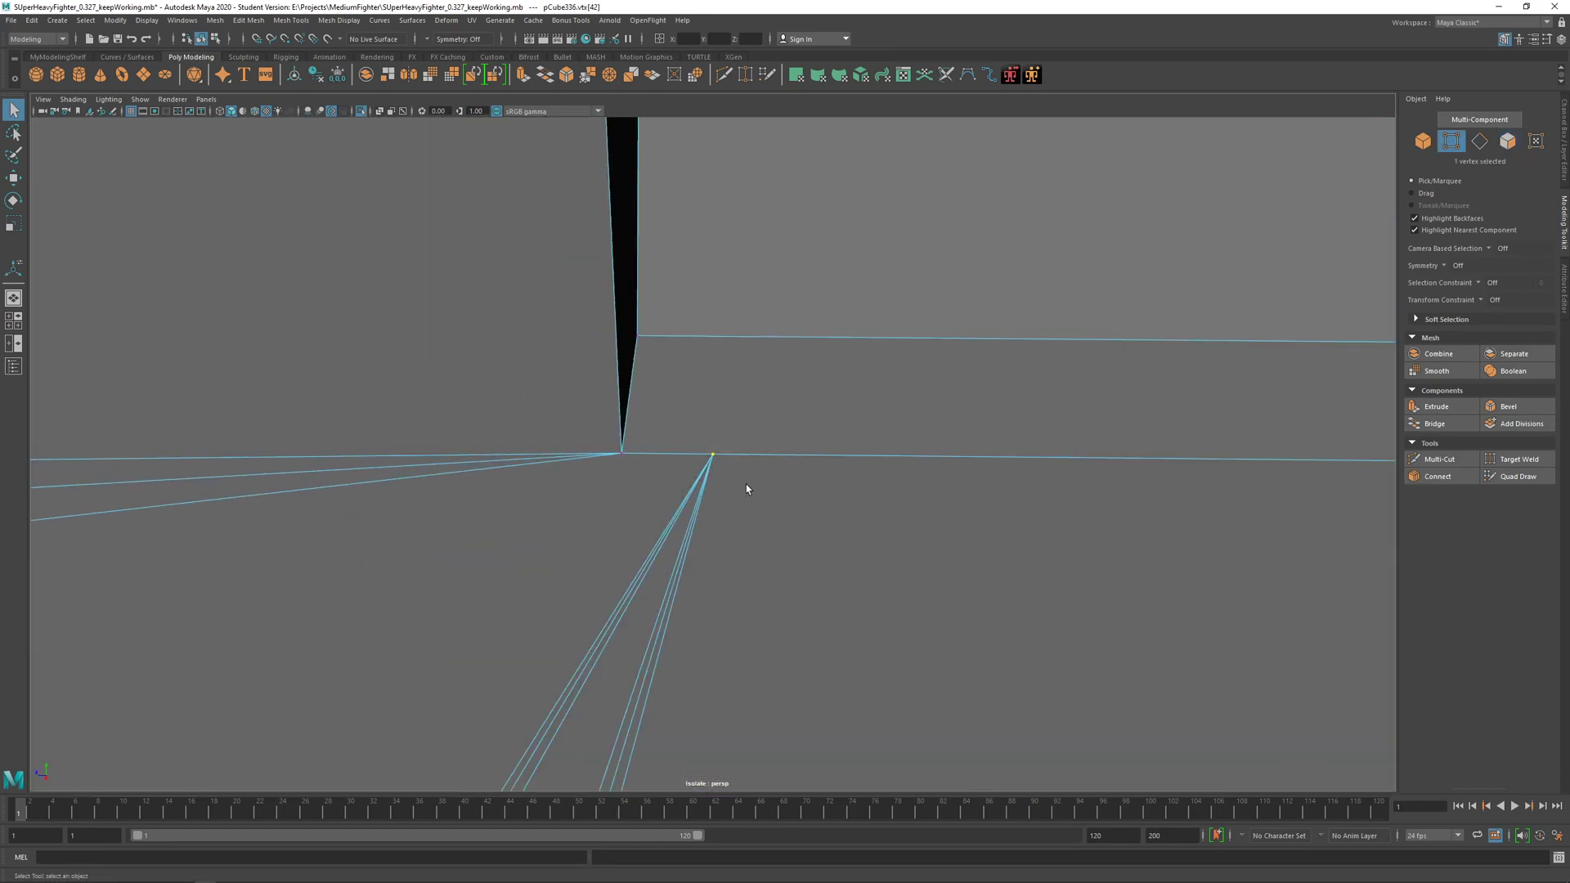
middle_click_drag(746, 484, 766, 355, "alt")
left_click_drag(767, 360, 712, 353, "alt")
left_click(1517, 459)
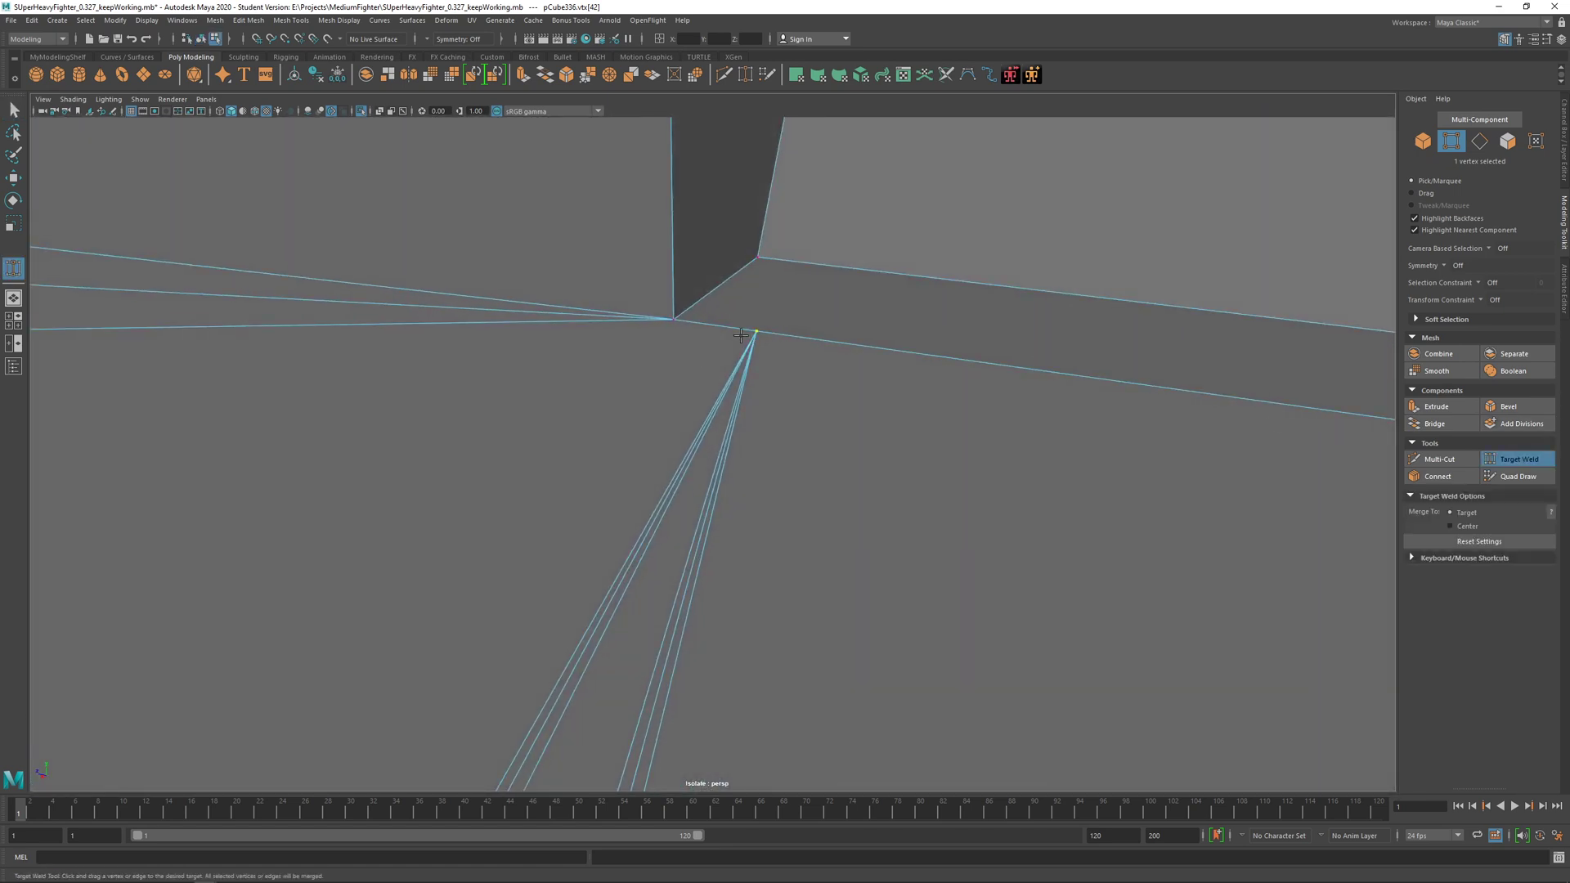
left_click_drag(756, 331, 665, 346)
scroll(729, 409, "down", 2)
scroll(831, 540, "down", 5)
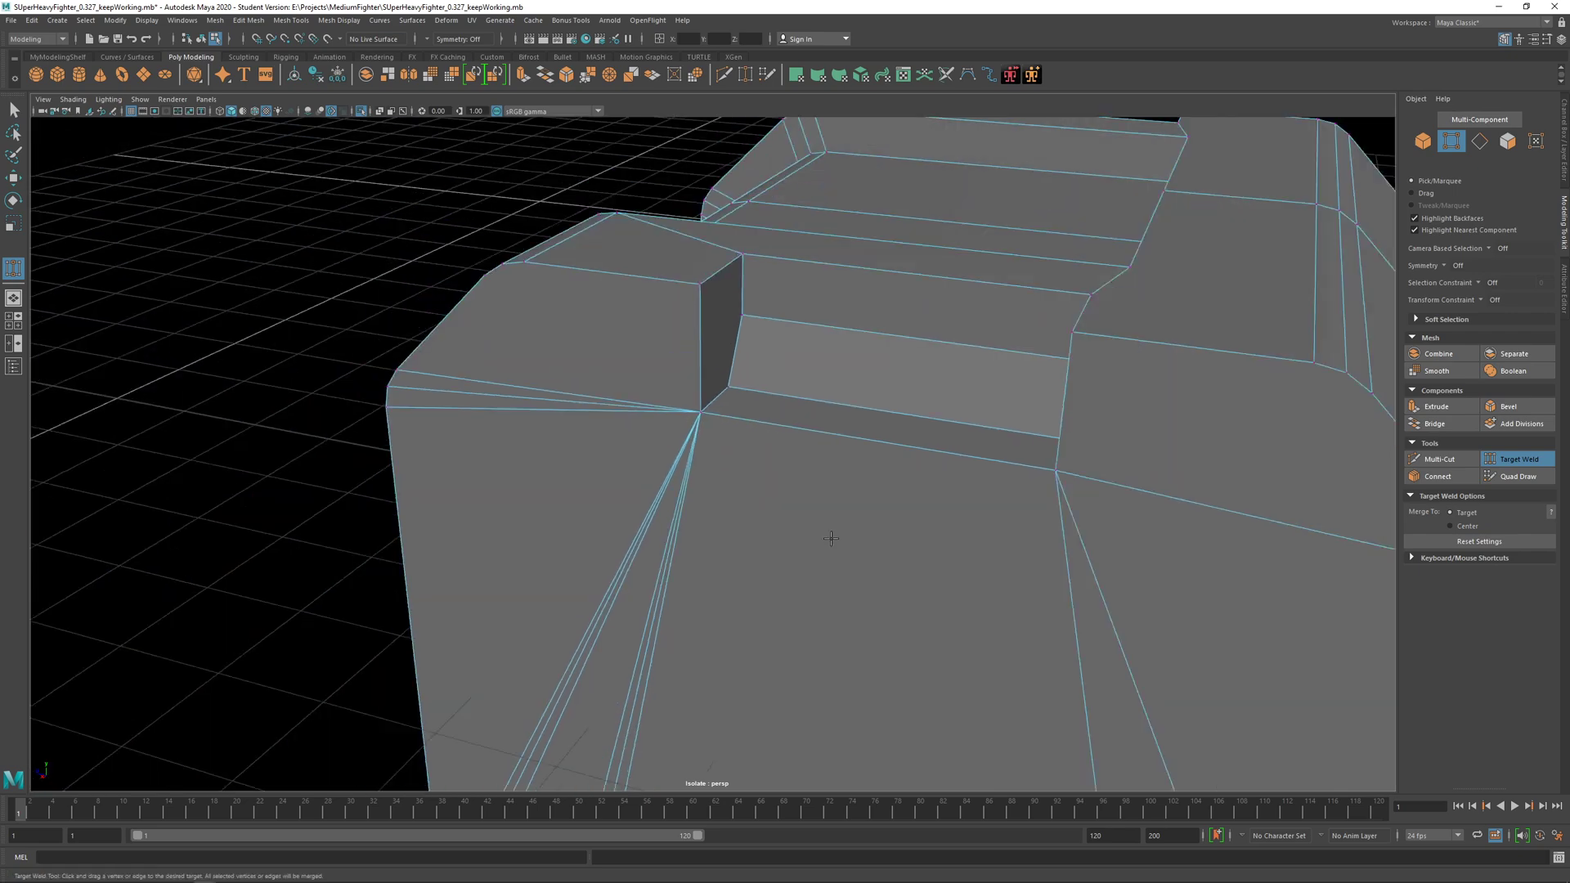
Step: Extrude the tapered central face of the block's end with an offset of 3.7
middle_click_drag(831, 539, 761, 423, "alt")
left_click_drag(762, 423, 711, 309, "alt")
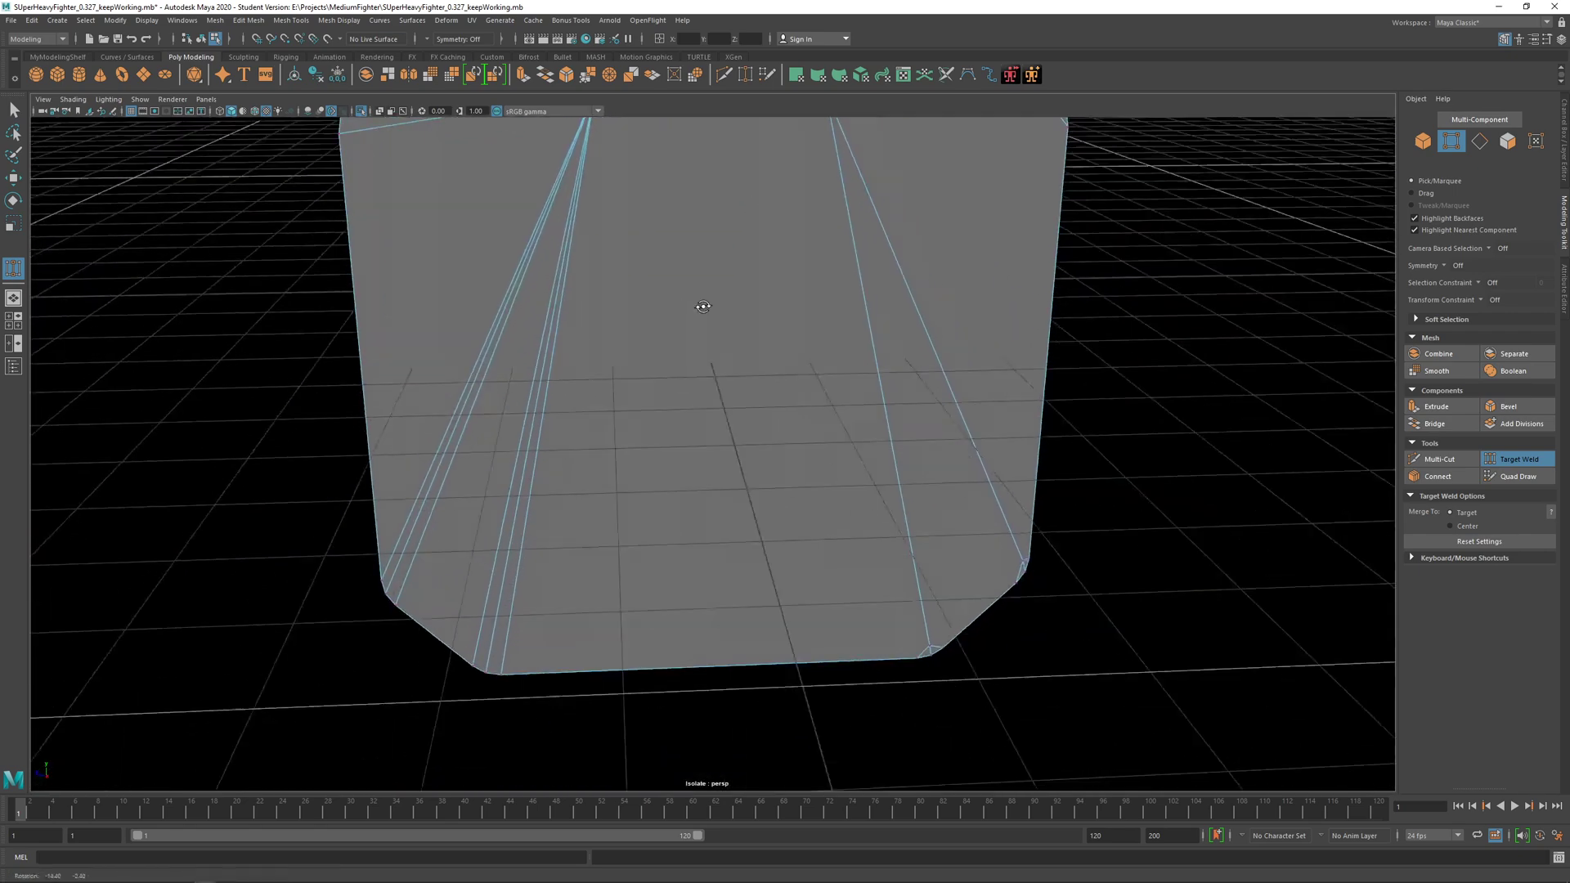
scroll(696, 309, "down", 4)
key("q")
right_click_drag(645, 359, 672, 383)
left_click(665, 377)
left_click_drag(1109, 236, 1136, 243)
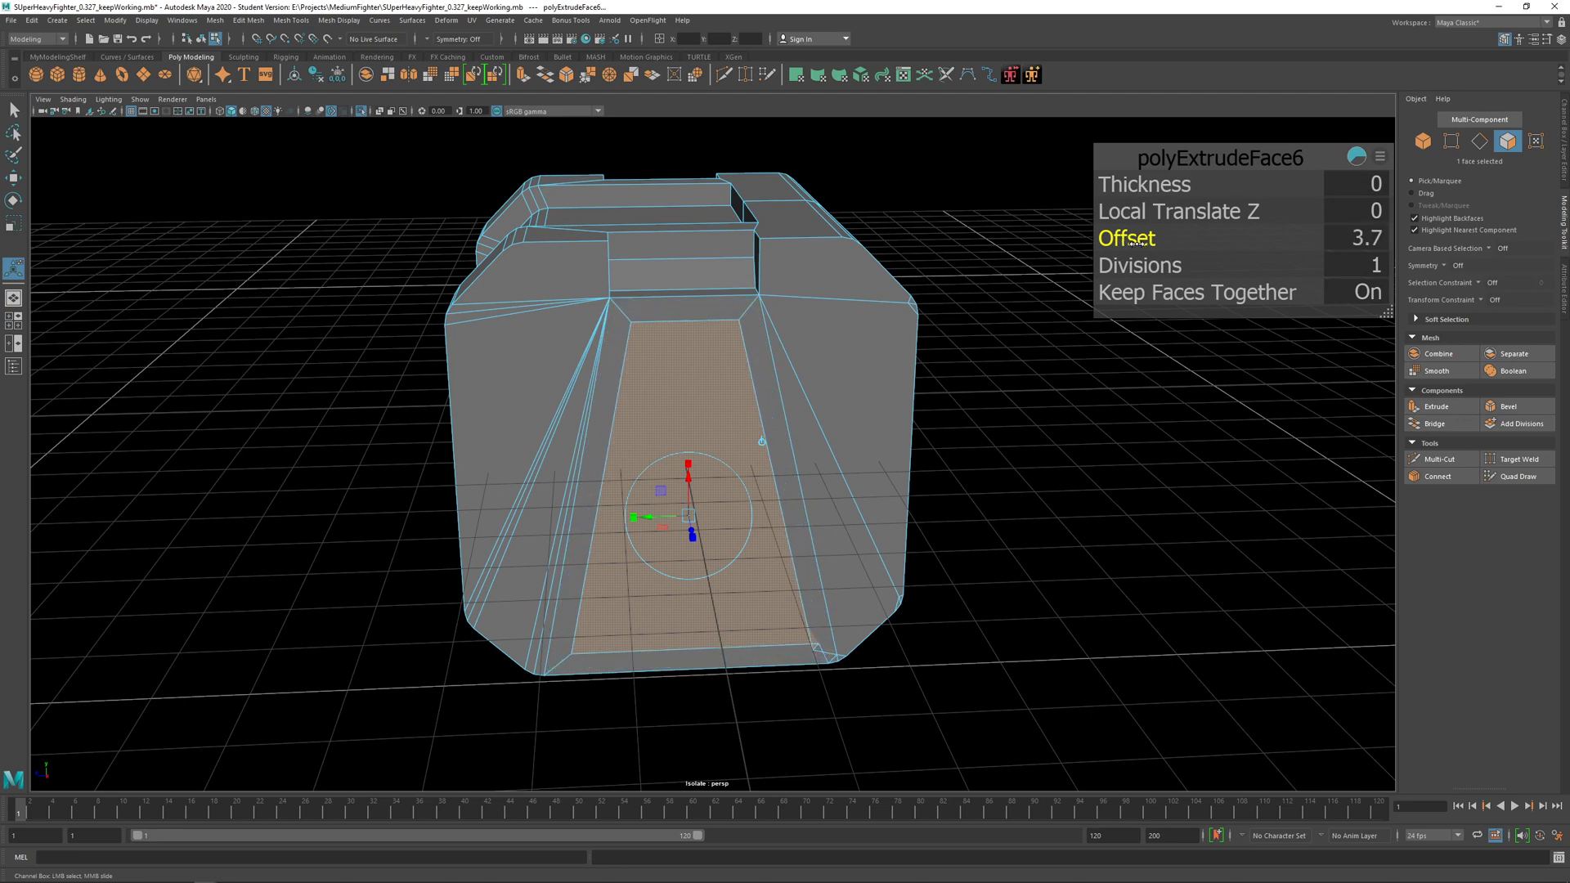
mouse_move(846, 408)
left_mouse_down("alt")
mouse_move(809, 433)
mouse_move(867, 417)
mouse_move(817, 421)
left_mouse_up("alt")
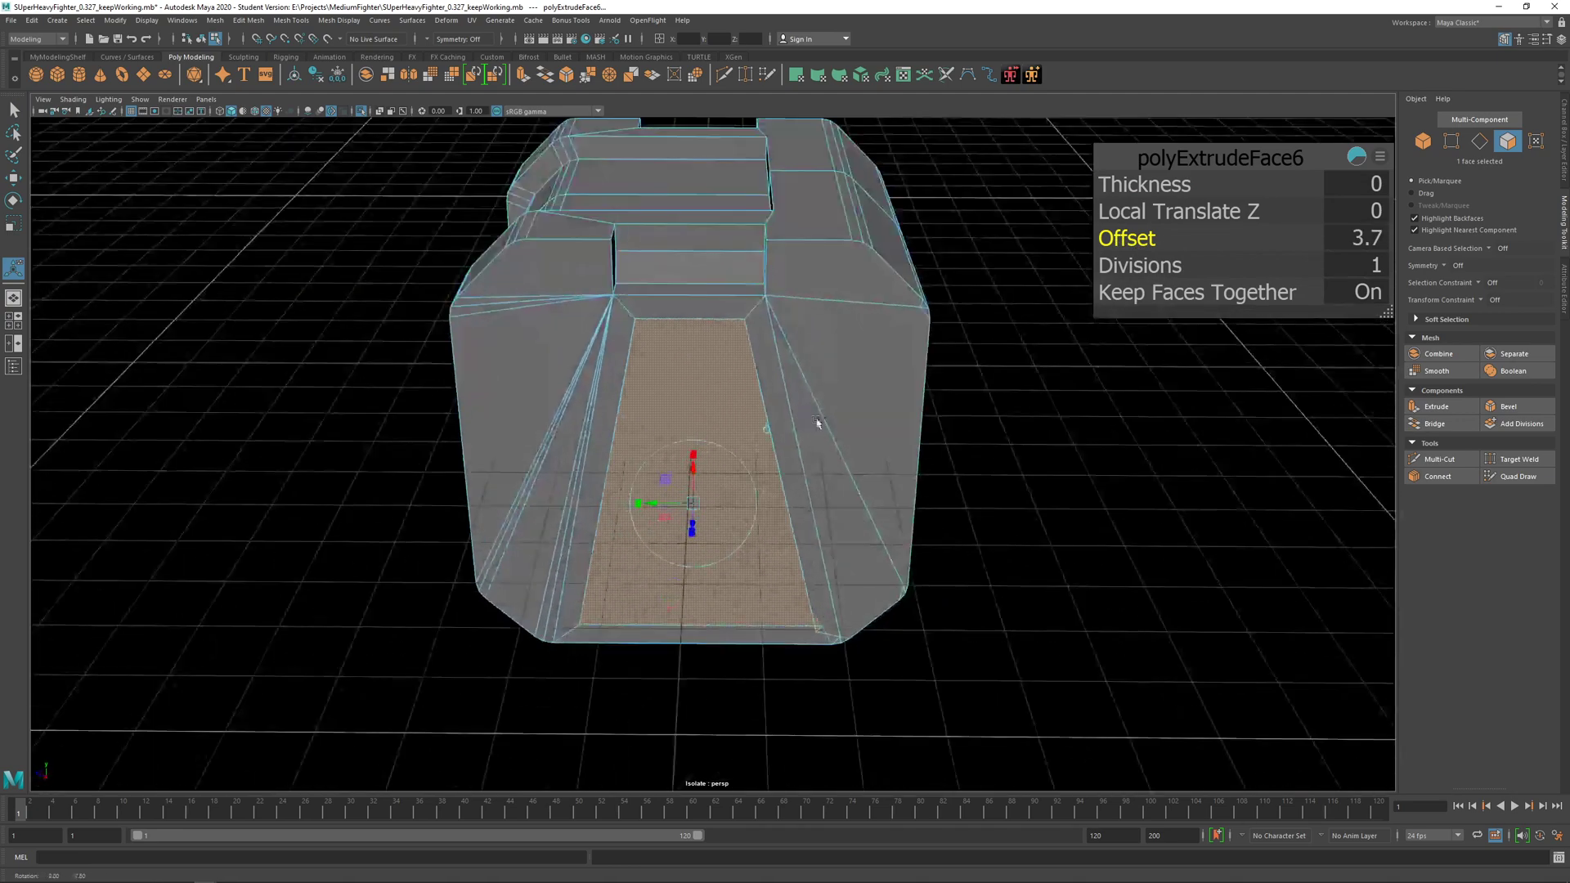
Step: Extrude the inset face slightly inward as a recessed panel and check the block's shading in object mode
right_click_drag(726, 404, 726, 414, "shift")
left_click_drag(809, 425, 720, 442, "alt")
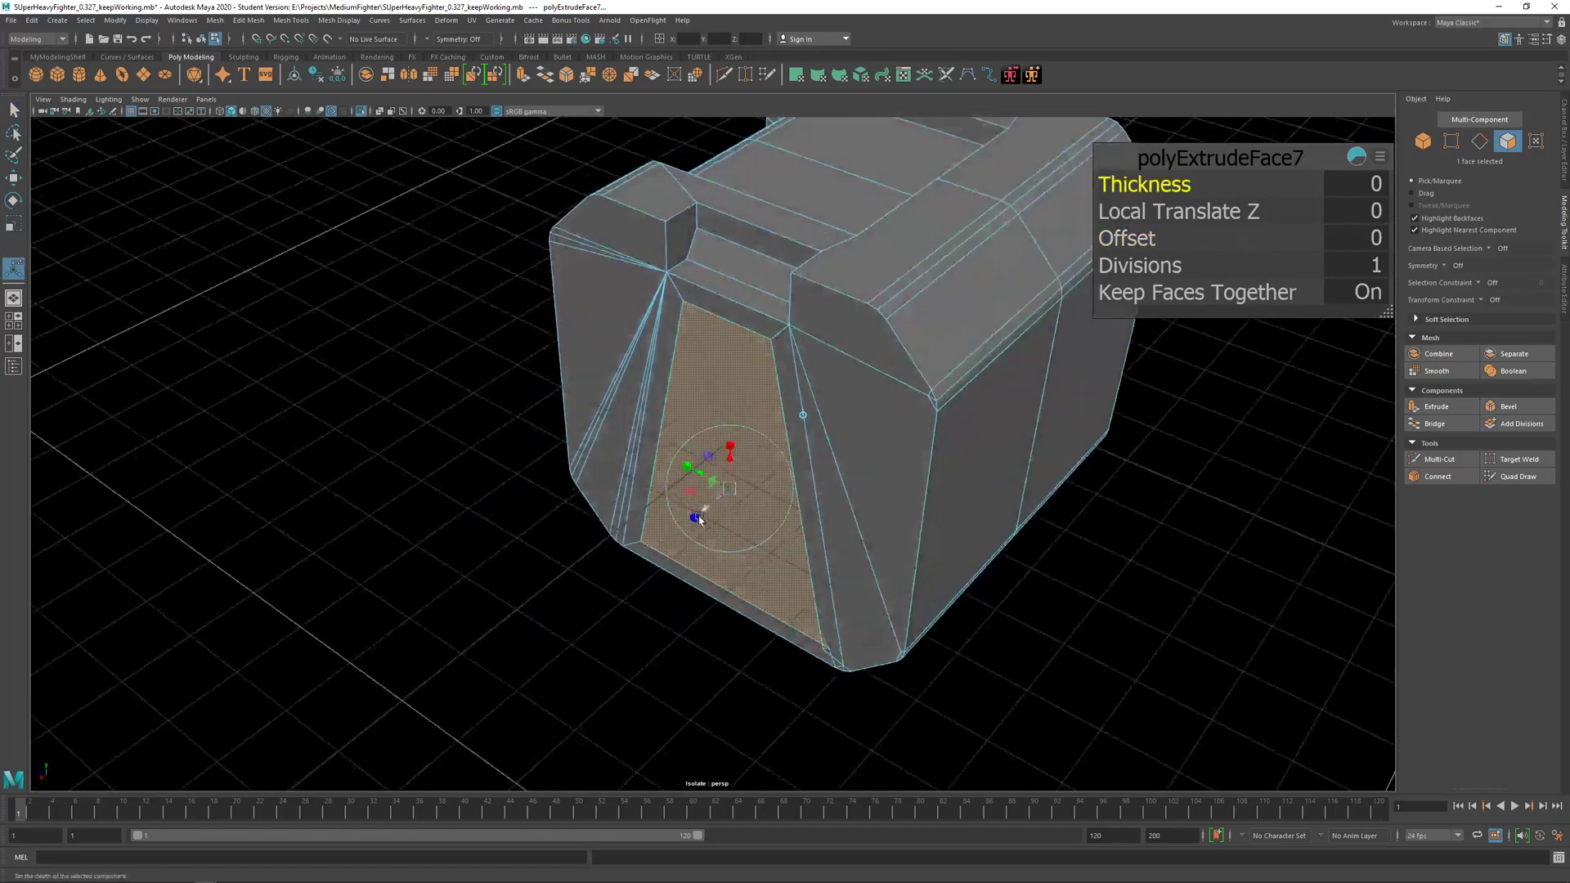
left_click_drag(703, 513, 708, 495)
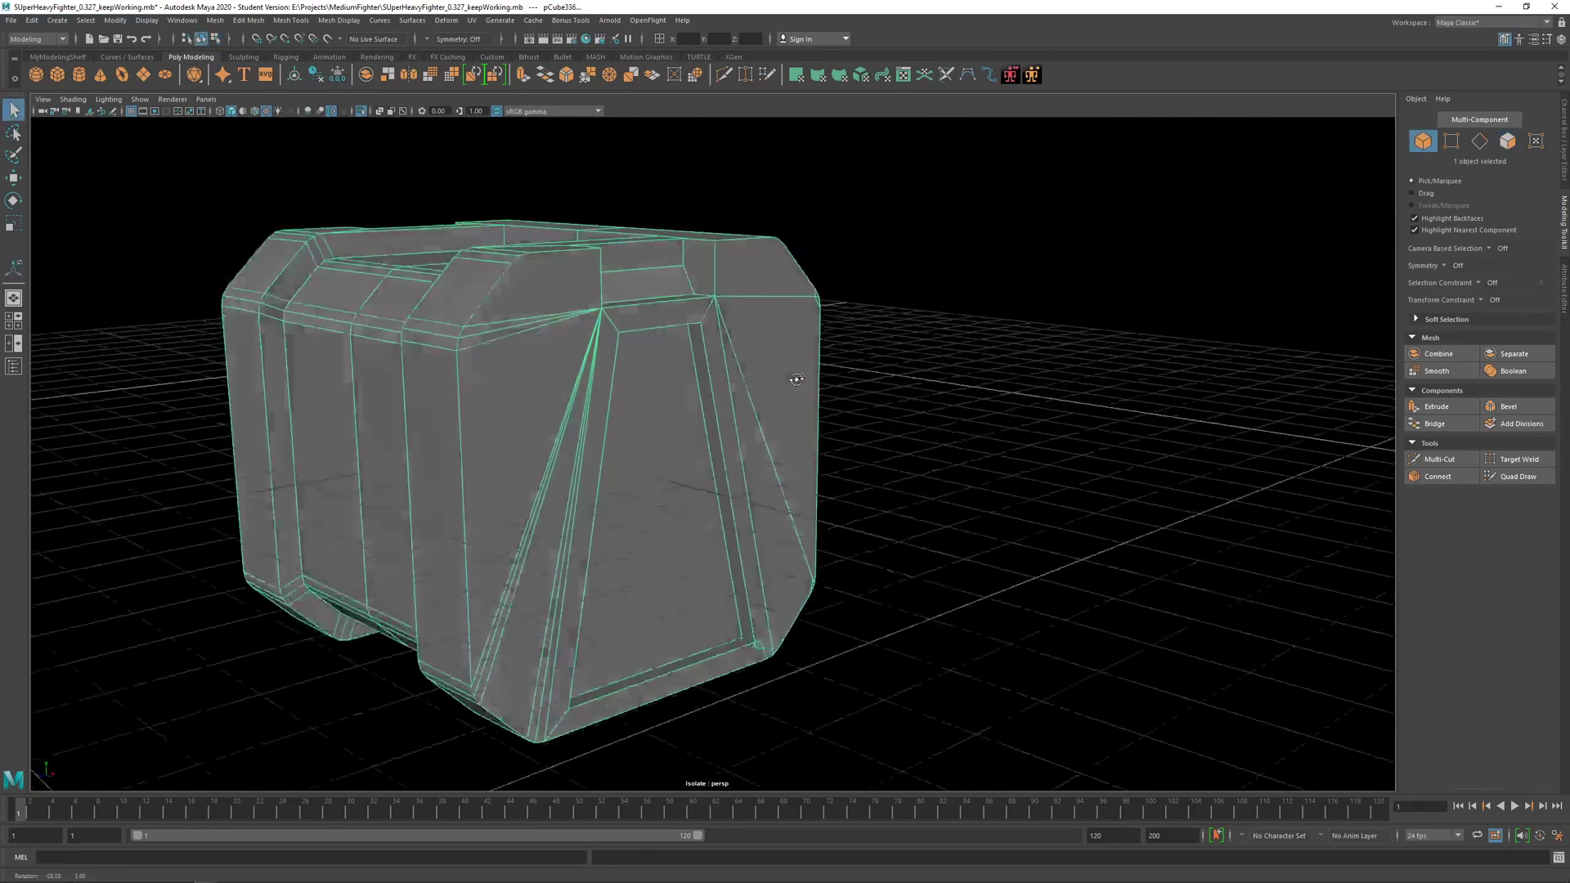
left_click_drag(720, 393, 569, 467, "alt")
left_click(546, 386)
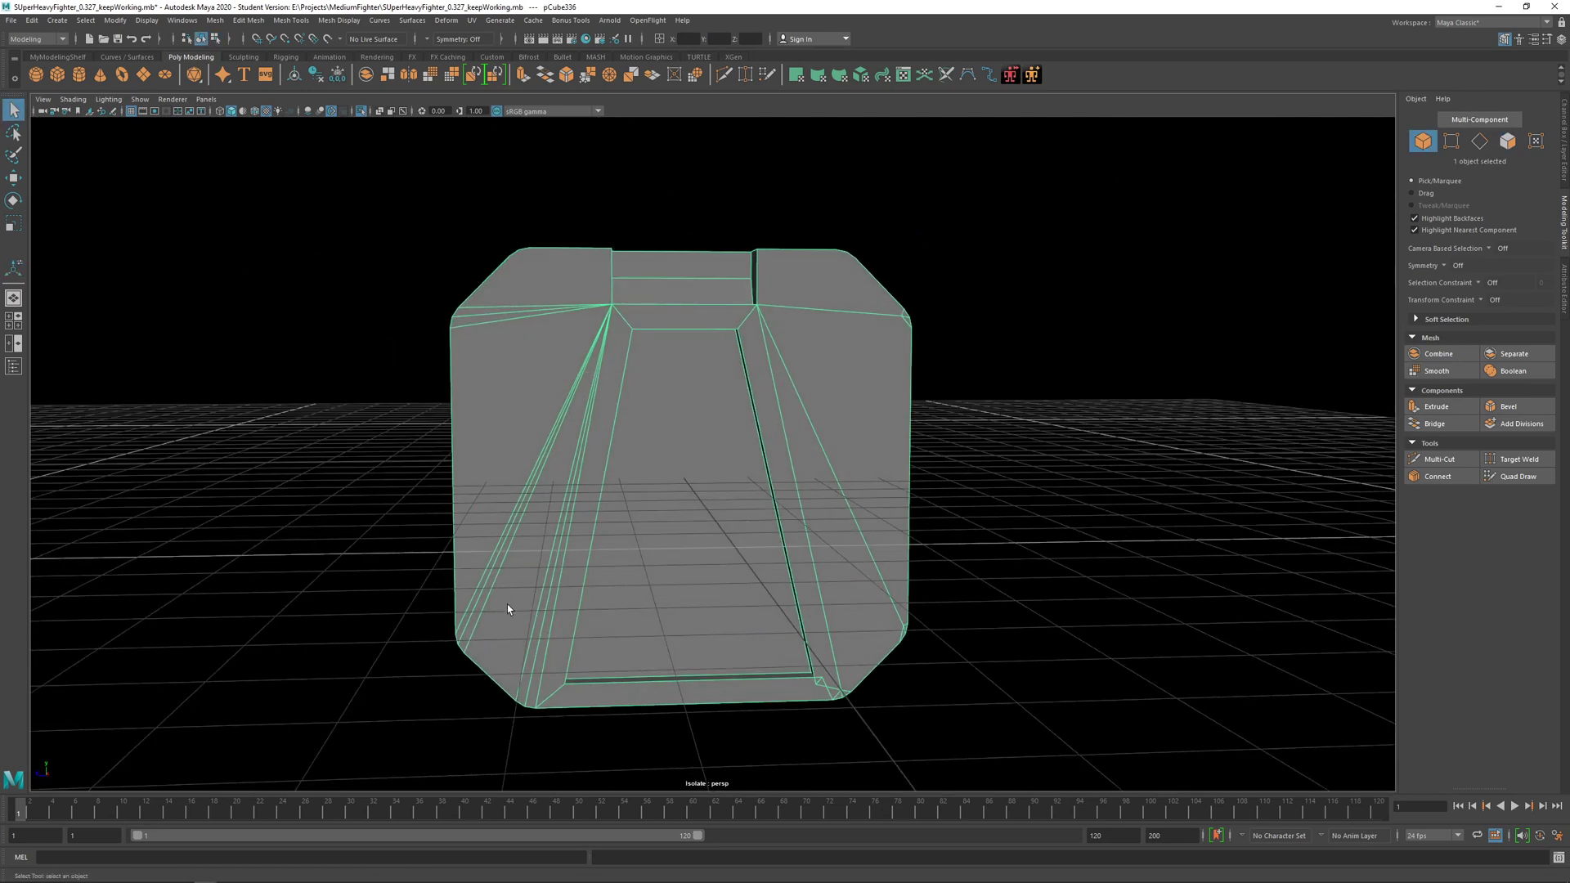
left_click_drag(573, 599, 571, 516, "alt")
right_click_drag(571, 515, 655, 515)
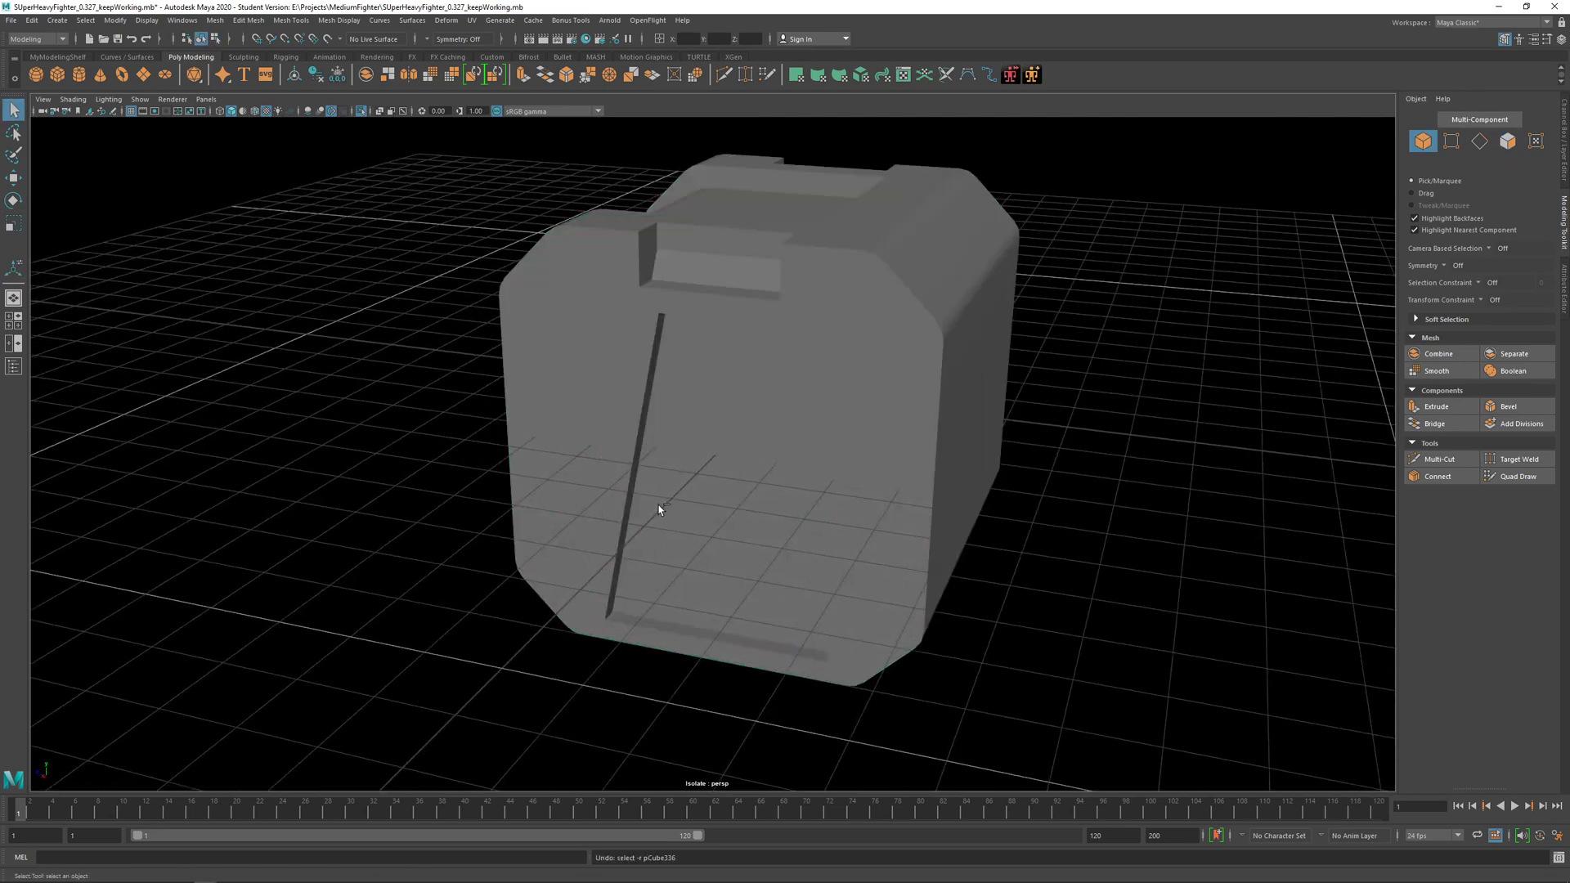
left_click(684, 501)
Step: Undo the recessed panel extrusions and the vertex weld on the block's end
key("ctrl+z")
key("ctrl+z")
key("ctrl+z")
key("ctrl+z")
key("ctrl+z")
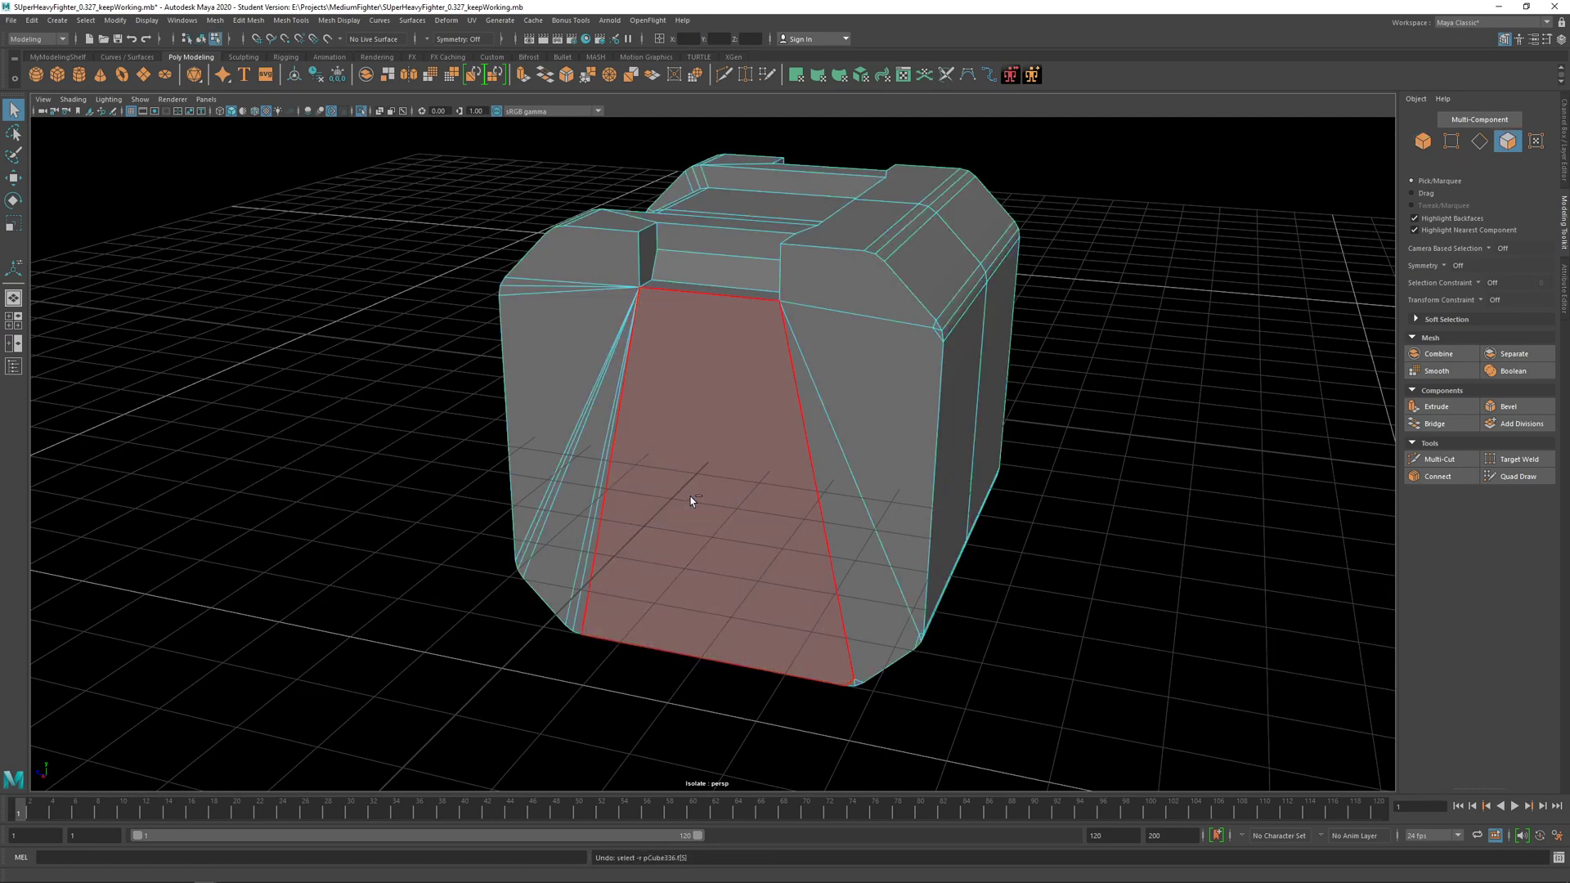
key("ctrl+z")
key("ctrl+z")
key("ctrl+z")
Step: Try to box-select the end cap's faces in the perspective view, including faces along the block's sides
left_click_drag(817, 489, 788, 253, "alt")
right_click_drag(790, 259, 792, 279)
scroll(773, 286, "down", 3)
left_click_drag(641, 219, 736, 749)
mouse_move(705, 491)
left_mouse_down("alt")
mouse_move(733, 537)
mouse_move(713, 505)
left_mouse_up("alt")
left_click_drag(747, 275, 756, 331, "alt")
Step: Switch to the four-view layout, isolate the block in the top, front and side views and frame it in each
key("space")
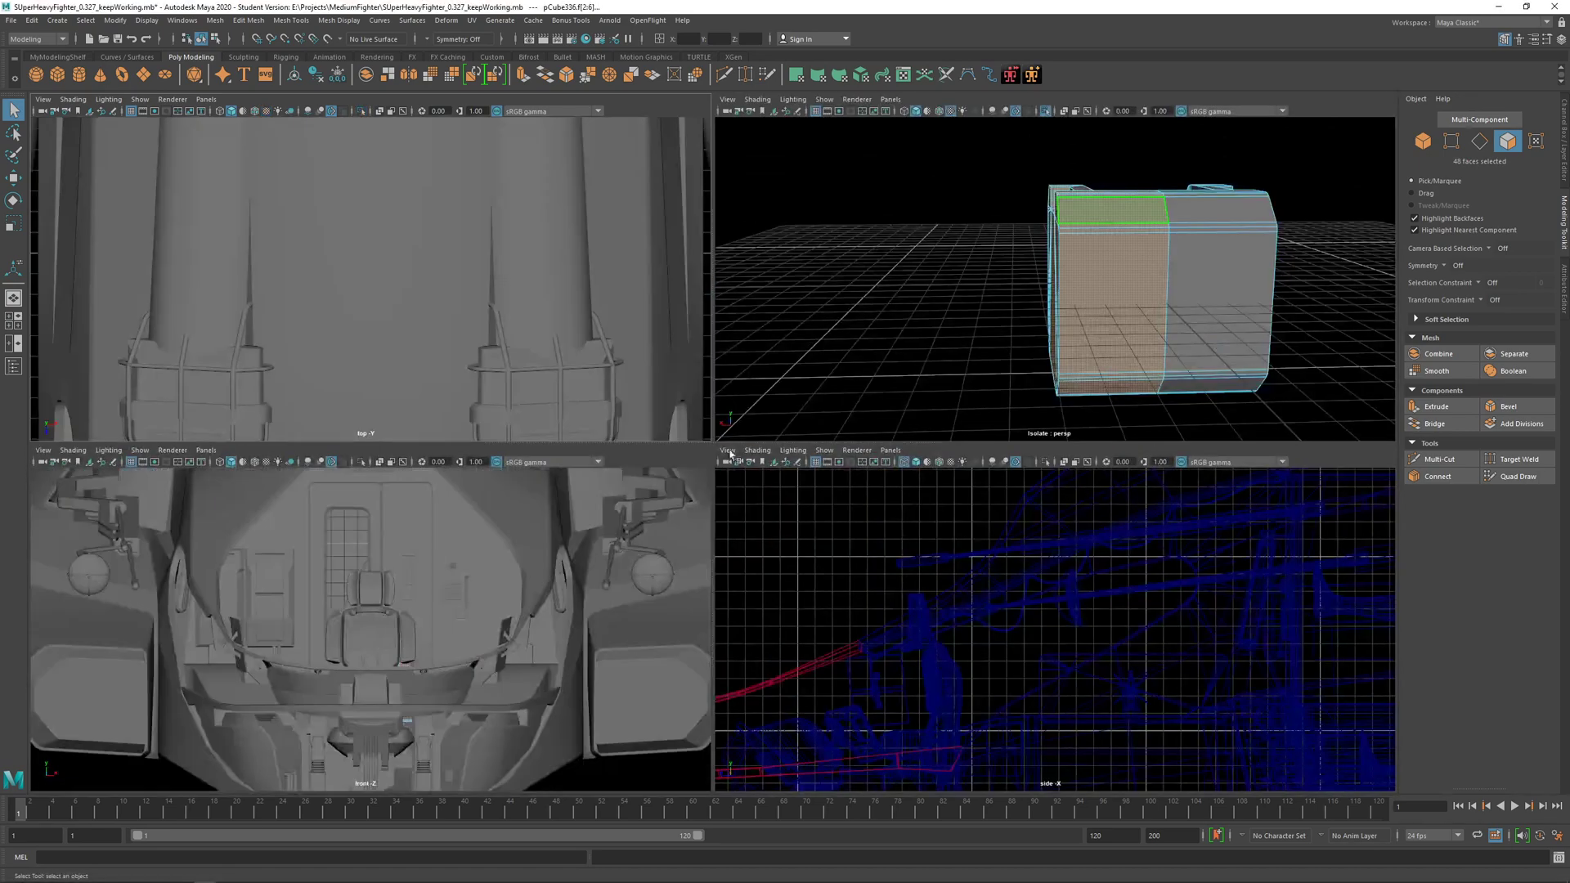
right_click_drag(1155, 248, 1178, 247)
key("ctrl+1")
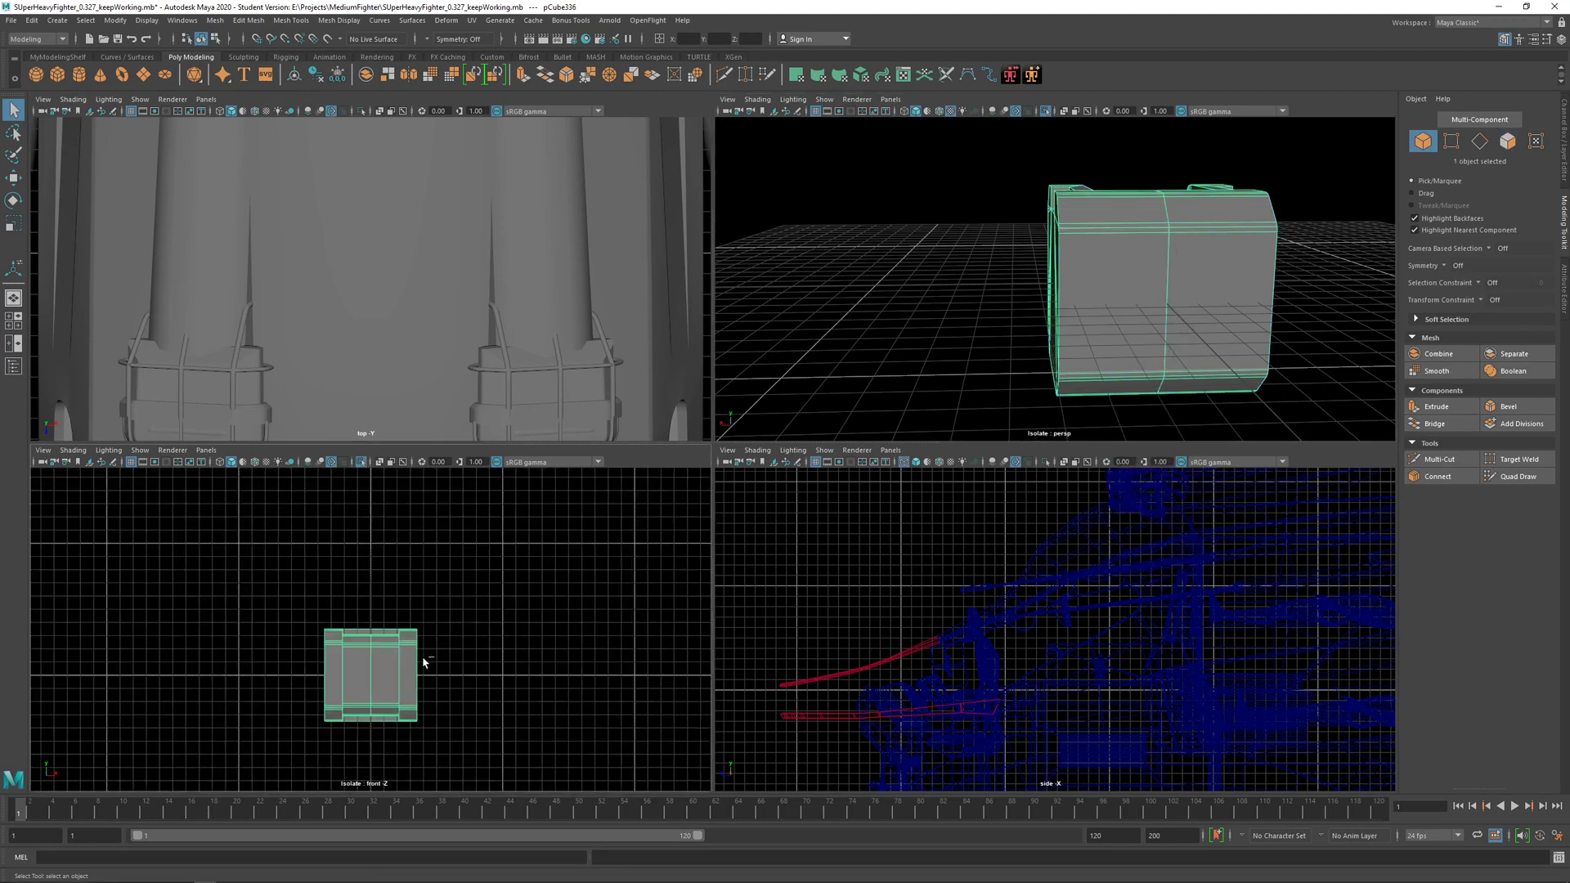
key("ctrl+1")
key("ctrl+1")
scroll(1009, 659, "down", 5)
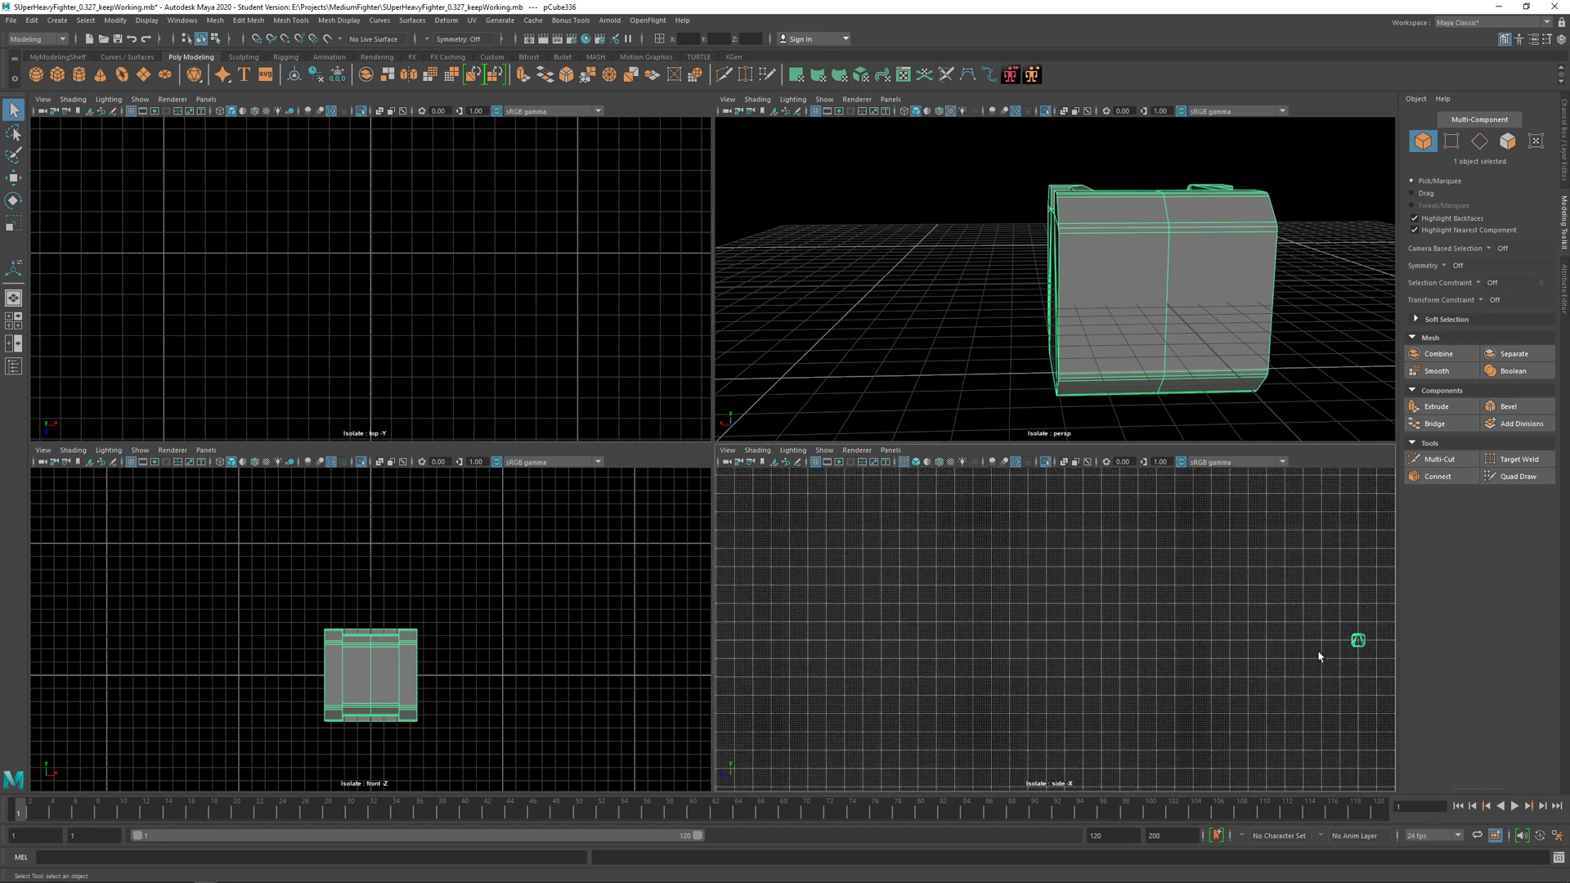
key("f")
key("f")
key("f")
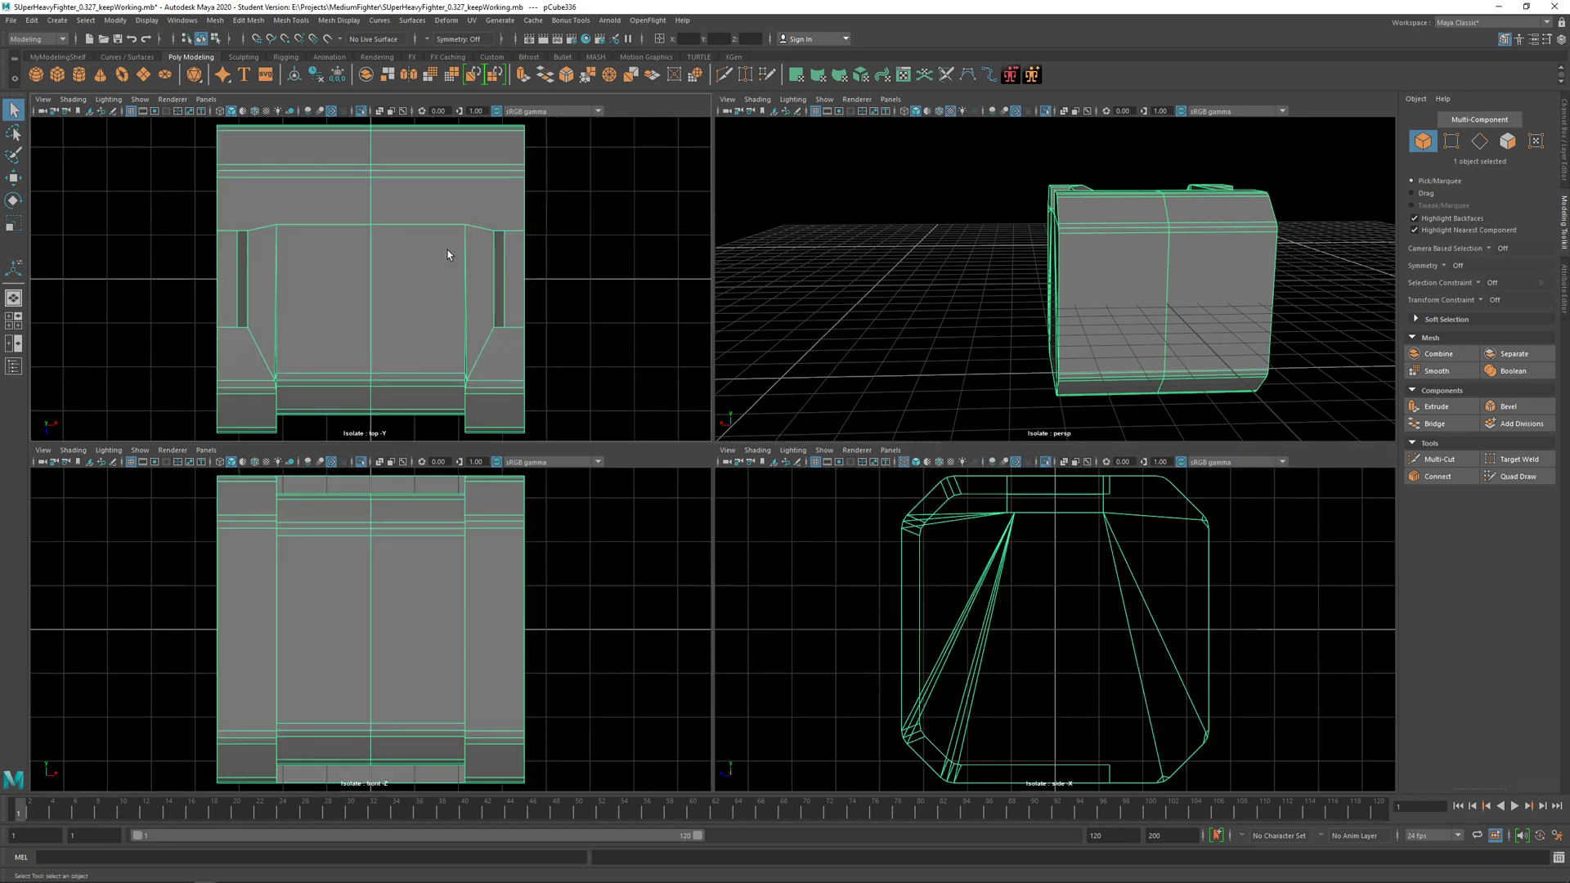
scroll(420, 253, "down", 2)
Step: Select only the flat faces making up the block's fanned end cap, leaving out the side and notch faces, and delete them
right_click_drag(1199, 238, 1183, 264)
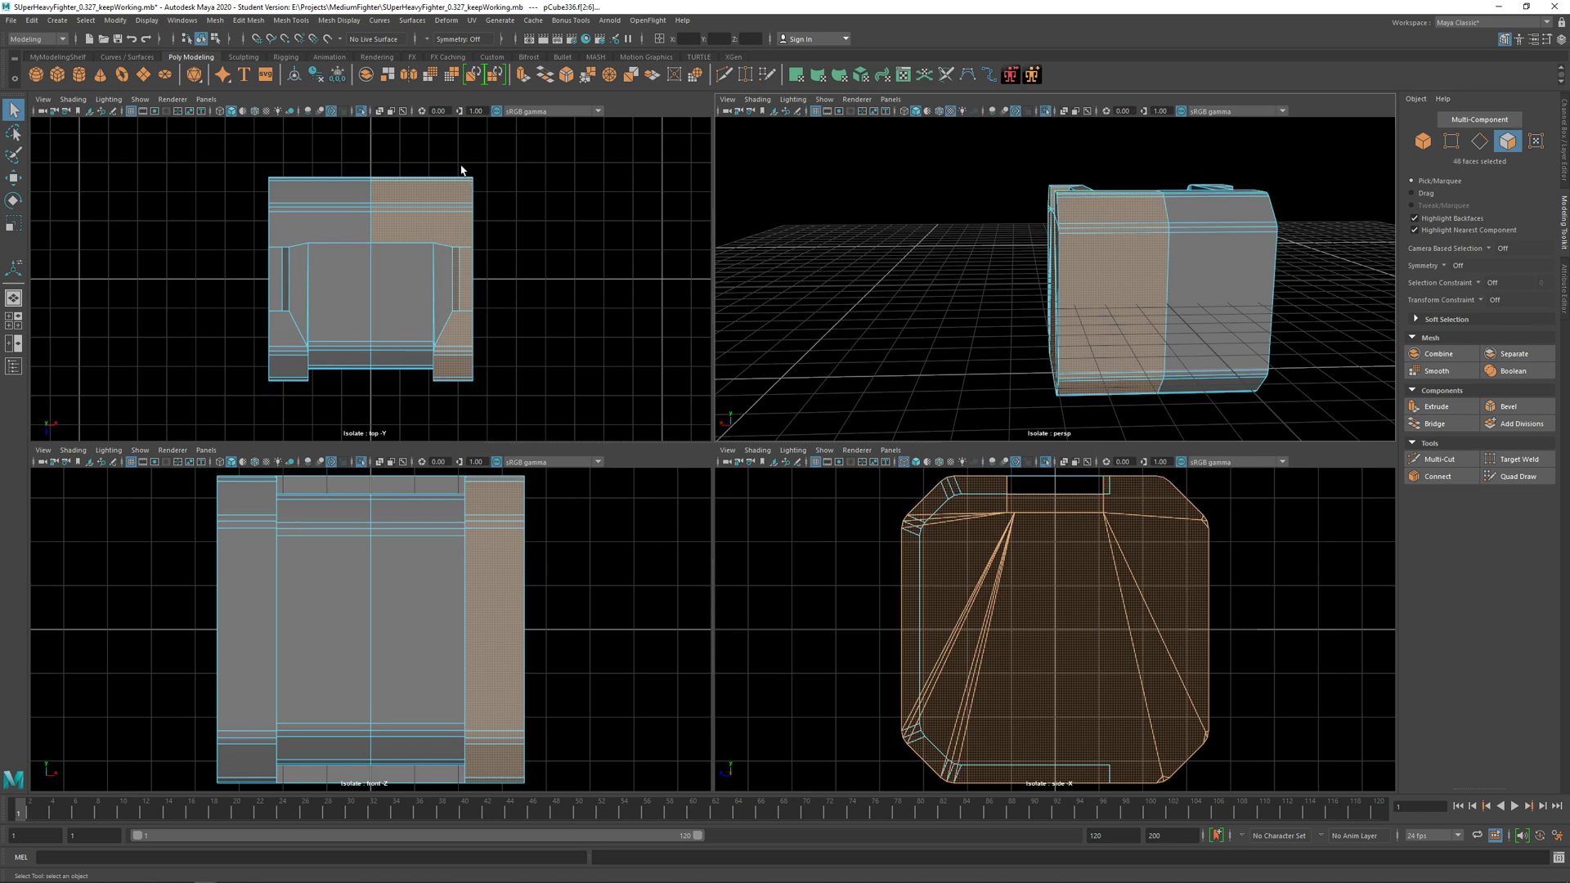
left_click_drag(335, 138, 473, 409)
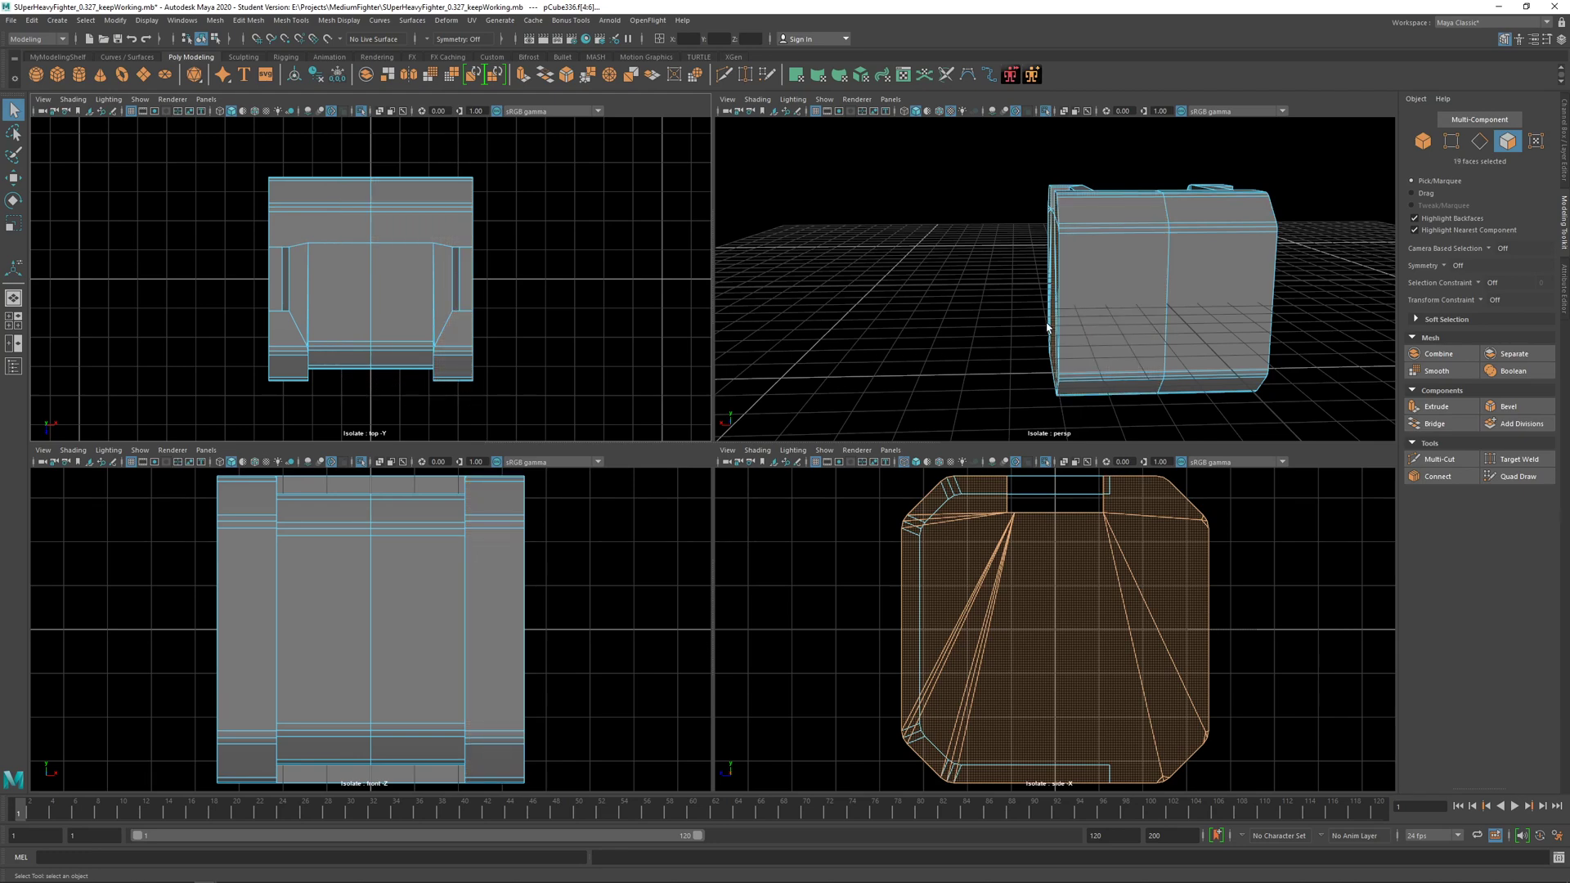
left_click_drag(1048, 327, 999, 343, "alt")
key("ctrl+z")
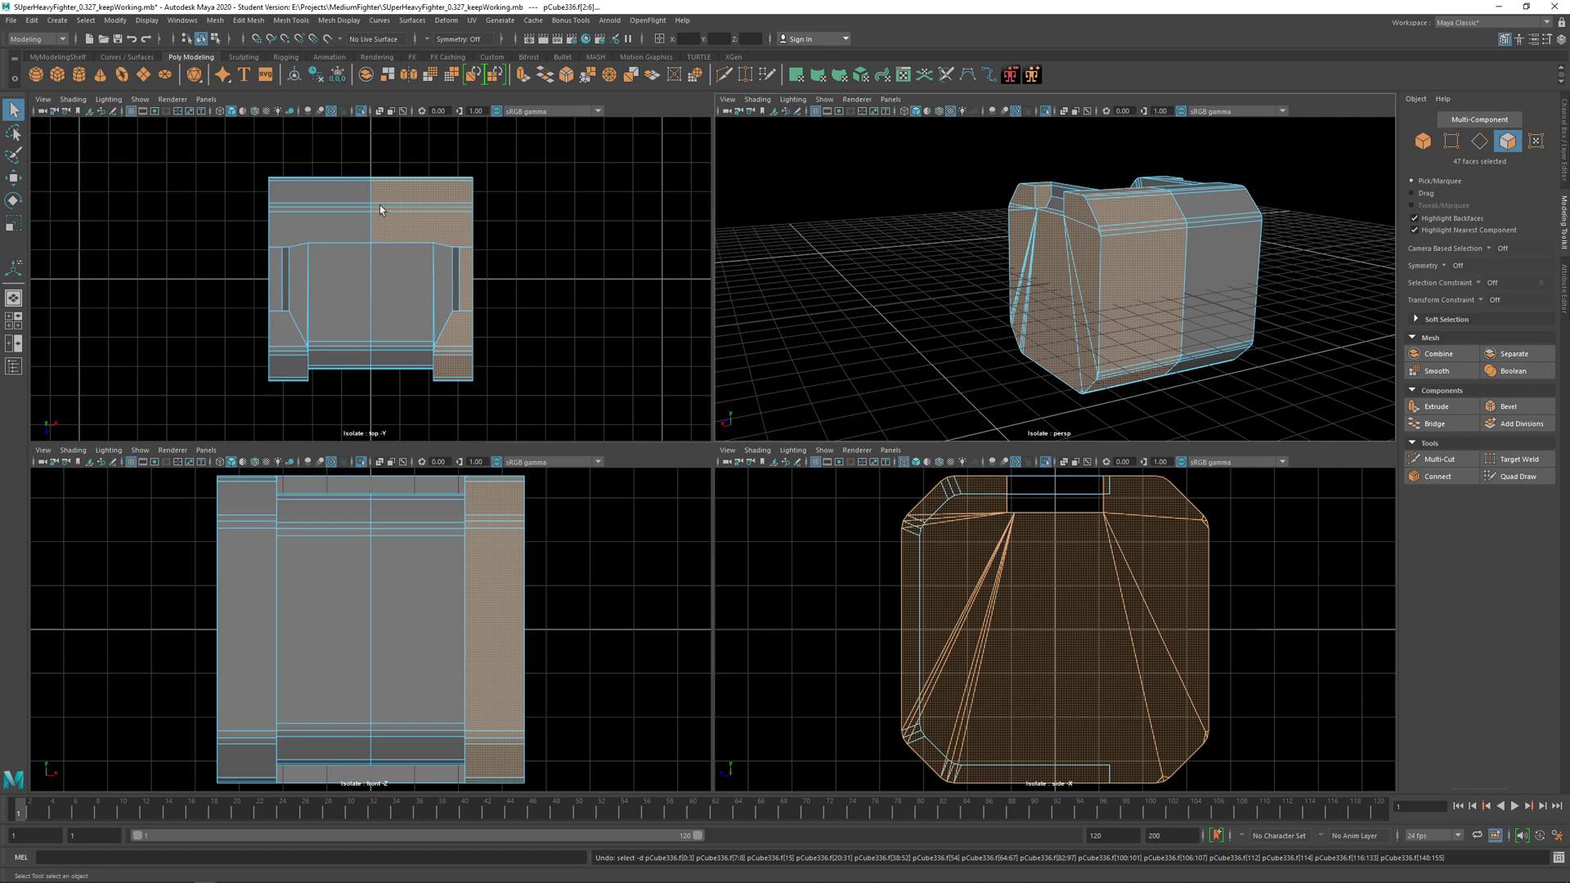
left_click_drag(381, 125, 585, 426, "shift")
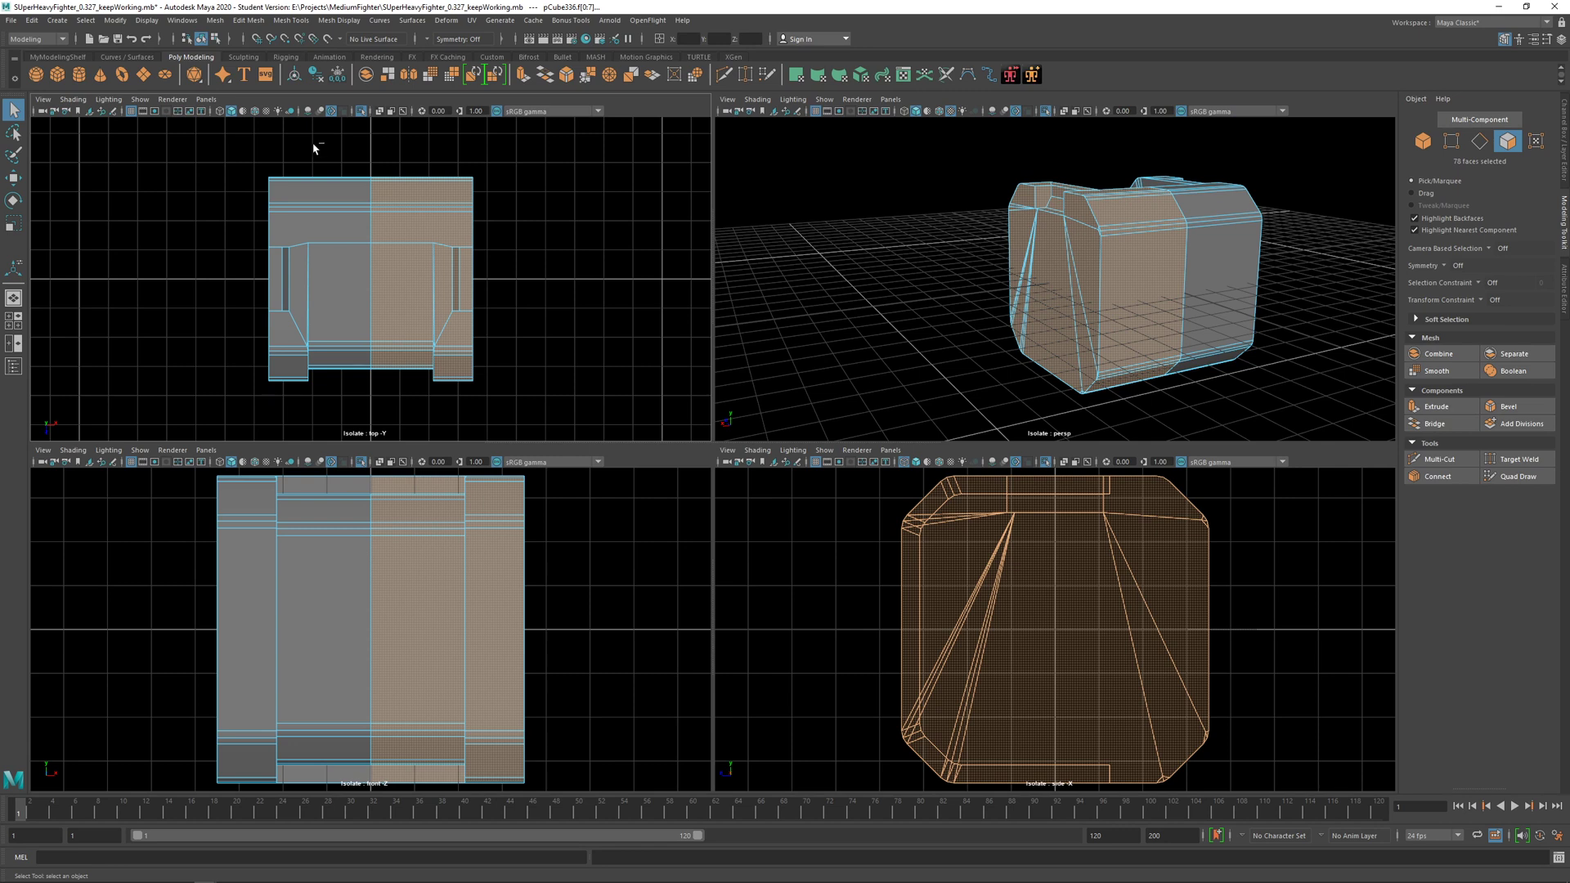
left_click_drag(378, 241, 462, 426, "shift")
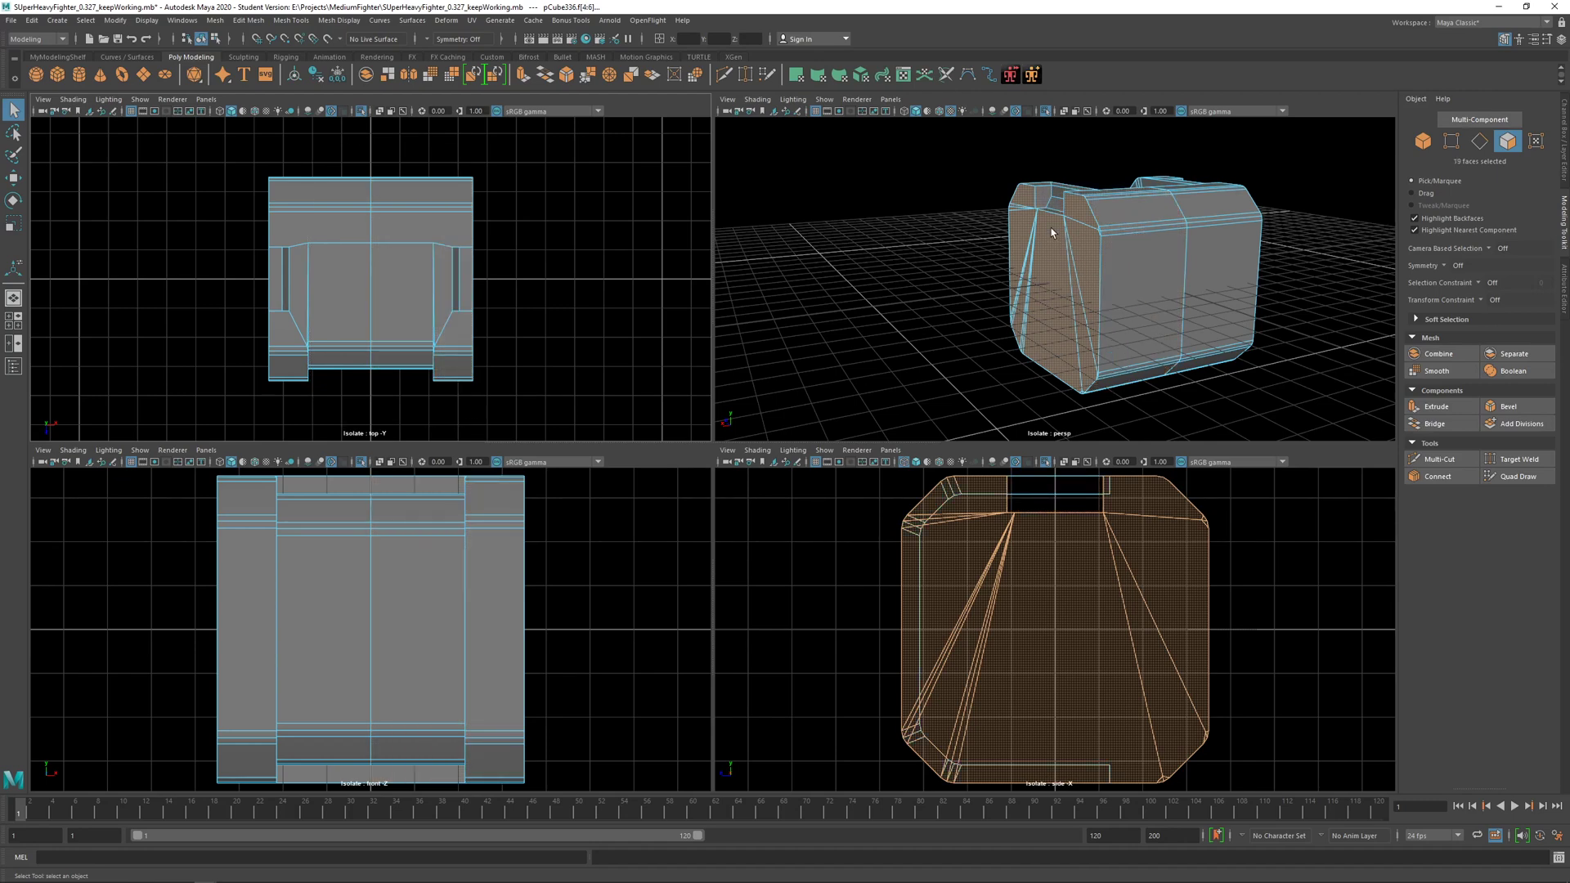
left_click_drag(1051, 232, 1127, 252, "alt")
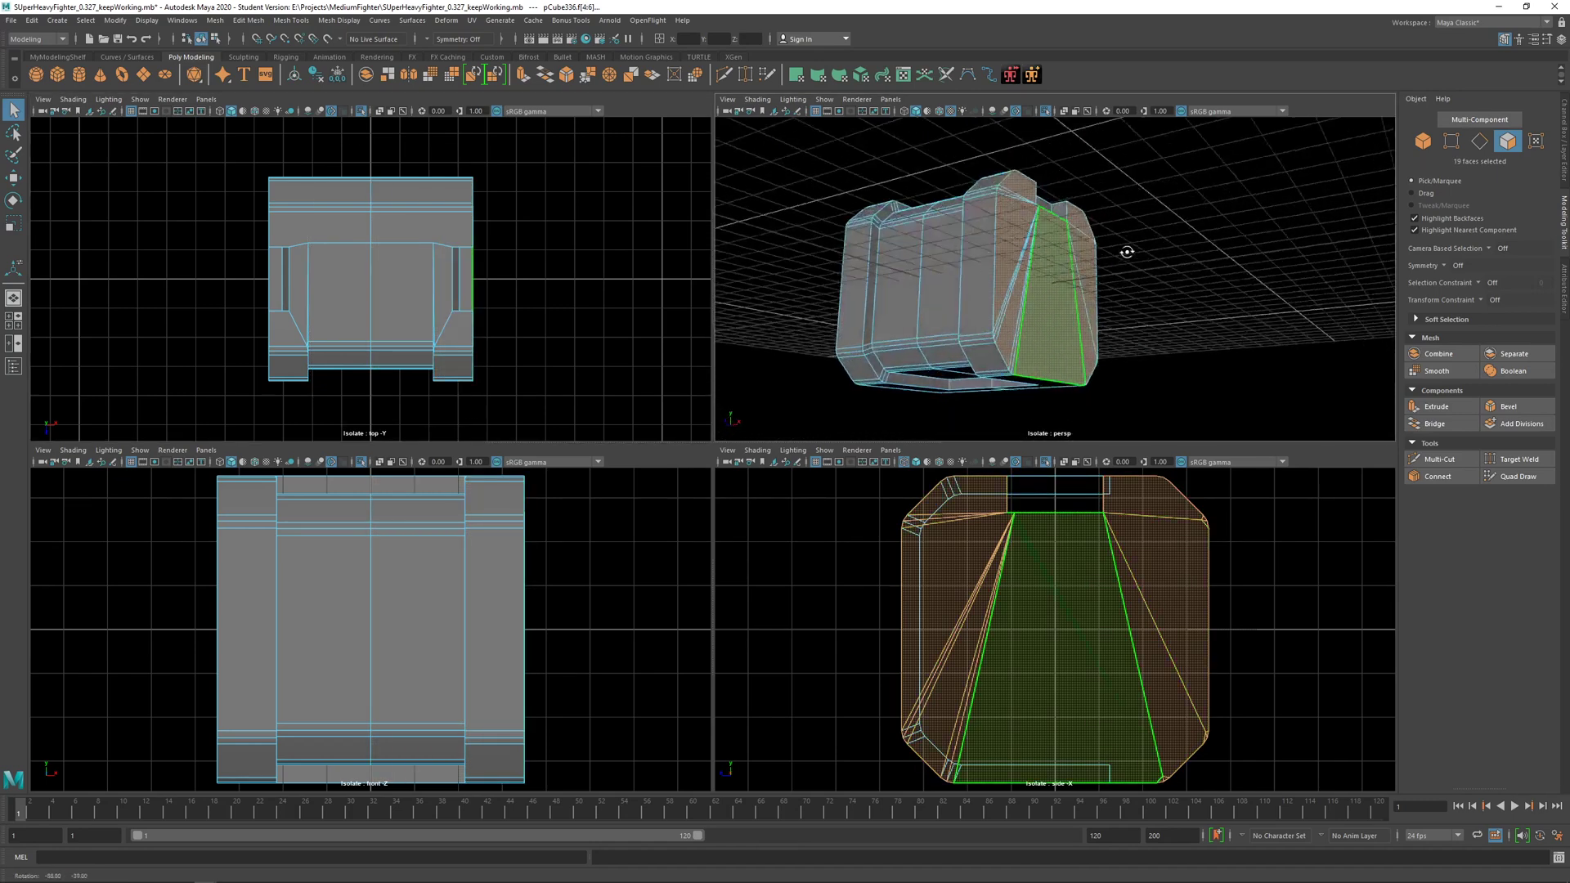
scroll(1080, 302, "up", 5)
left_click_drag(1080, 302, 1108, 210, "alt")
scroll(961, 342, "down", 3)
key("Delete")
Step: Select the border edges around the open end of the block and fill the hole with a single face
right_click_drag(1107, 205, 1098, 175)
double_click(1101, 214)
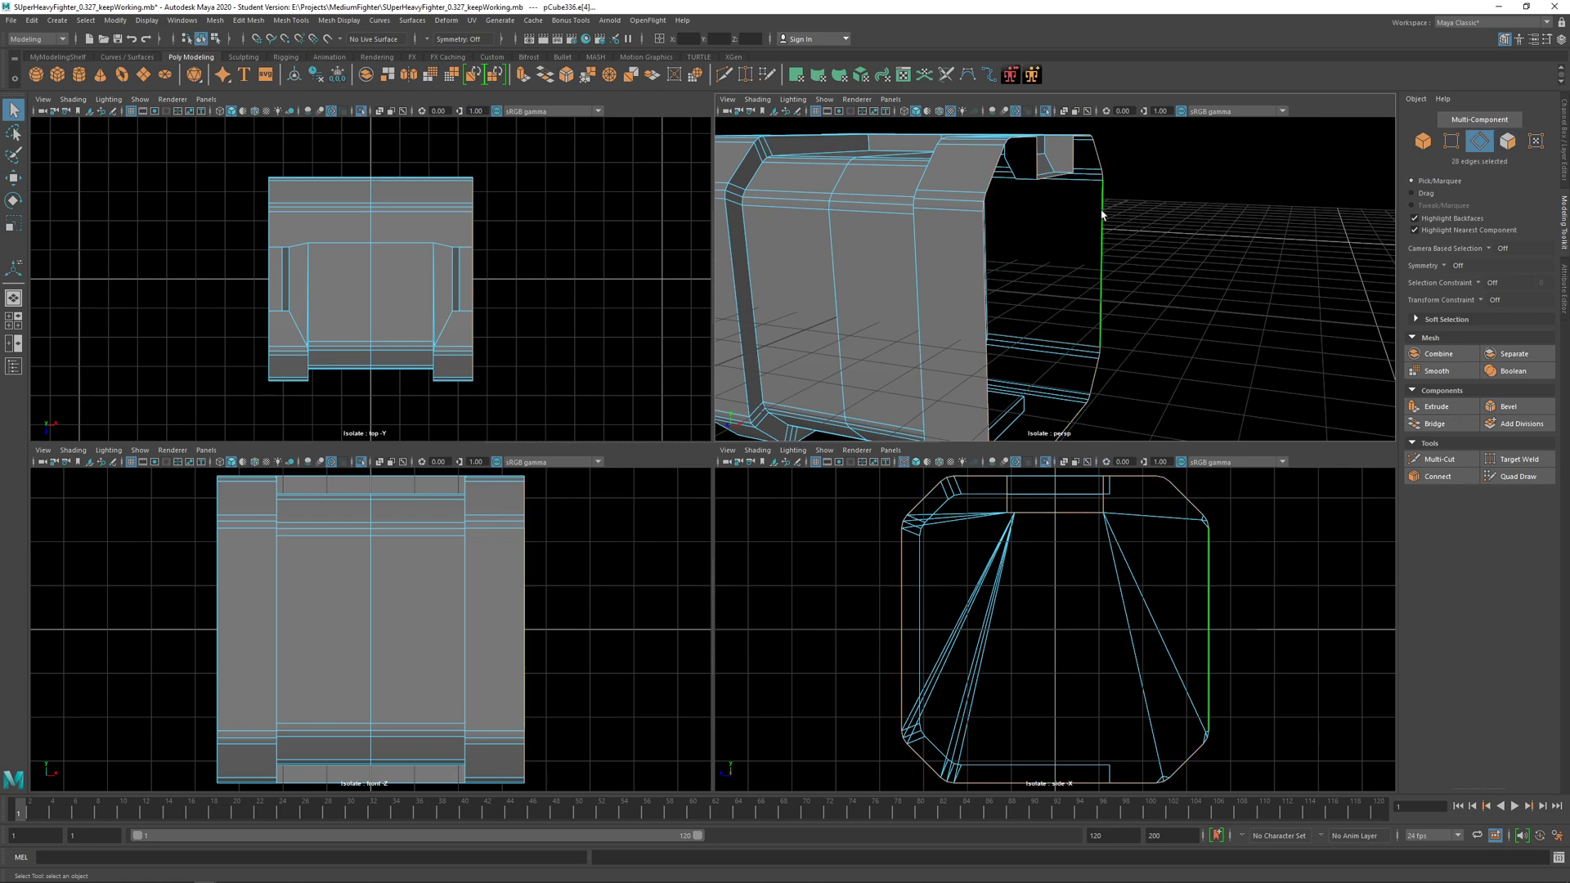
left_click_drag(1102, 215, 914, 255, "alt")
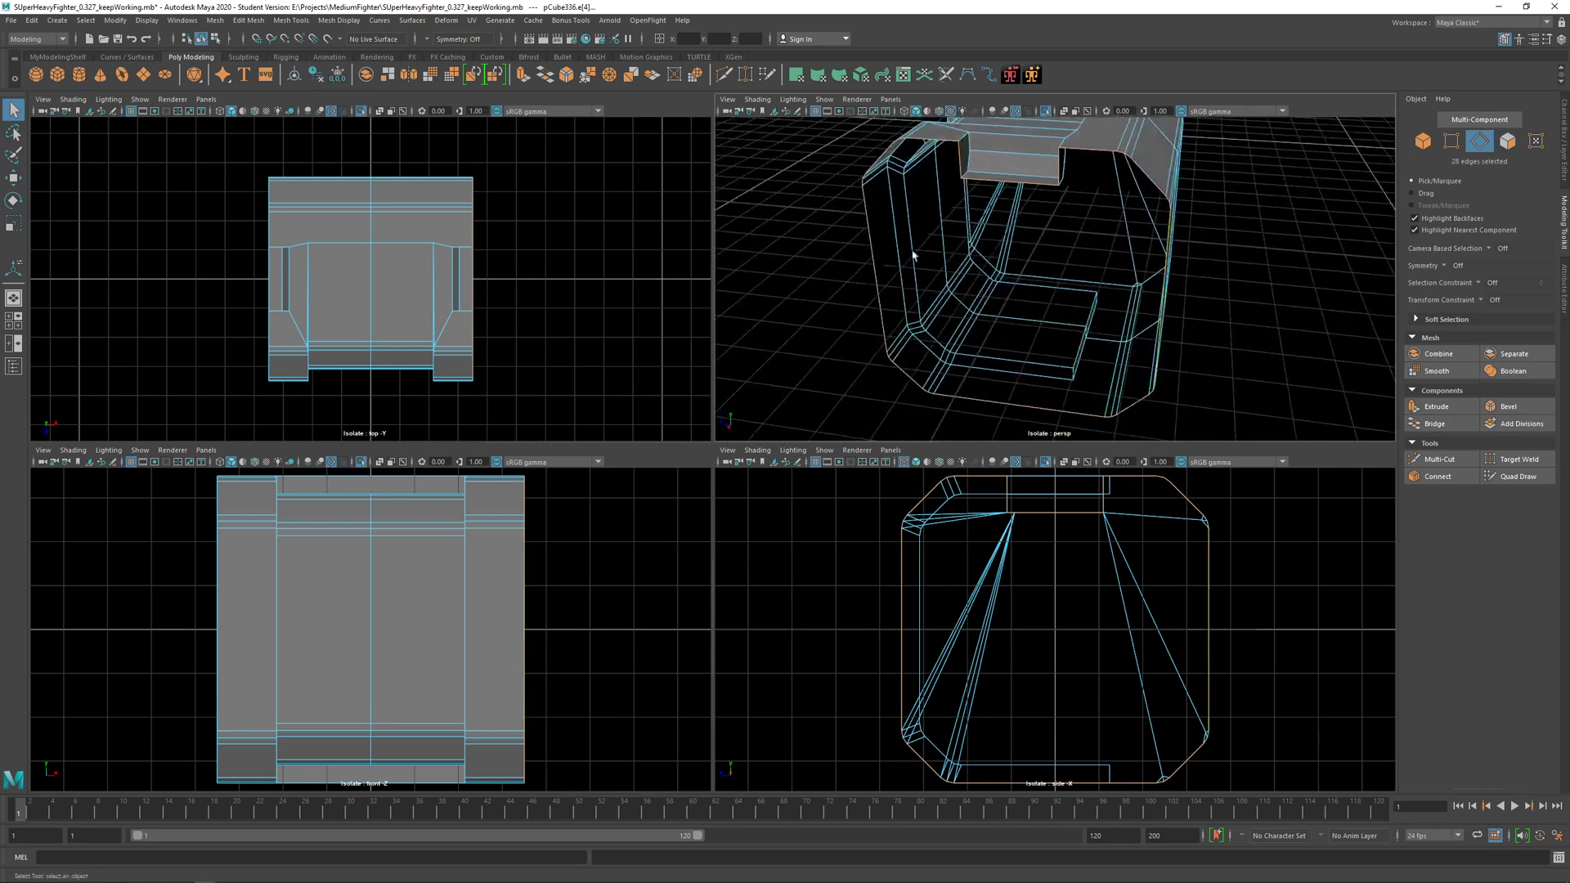
right_click(800, 211, "shift")
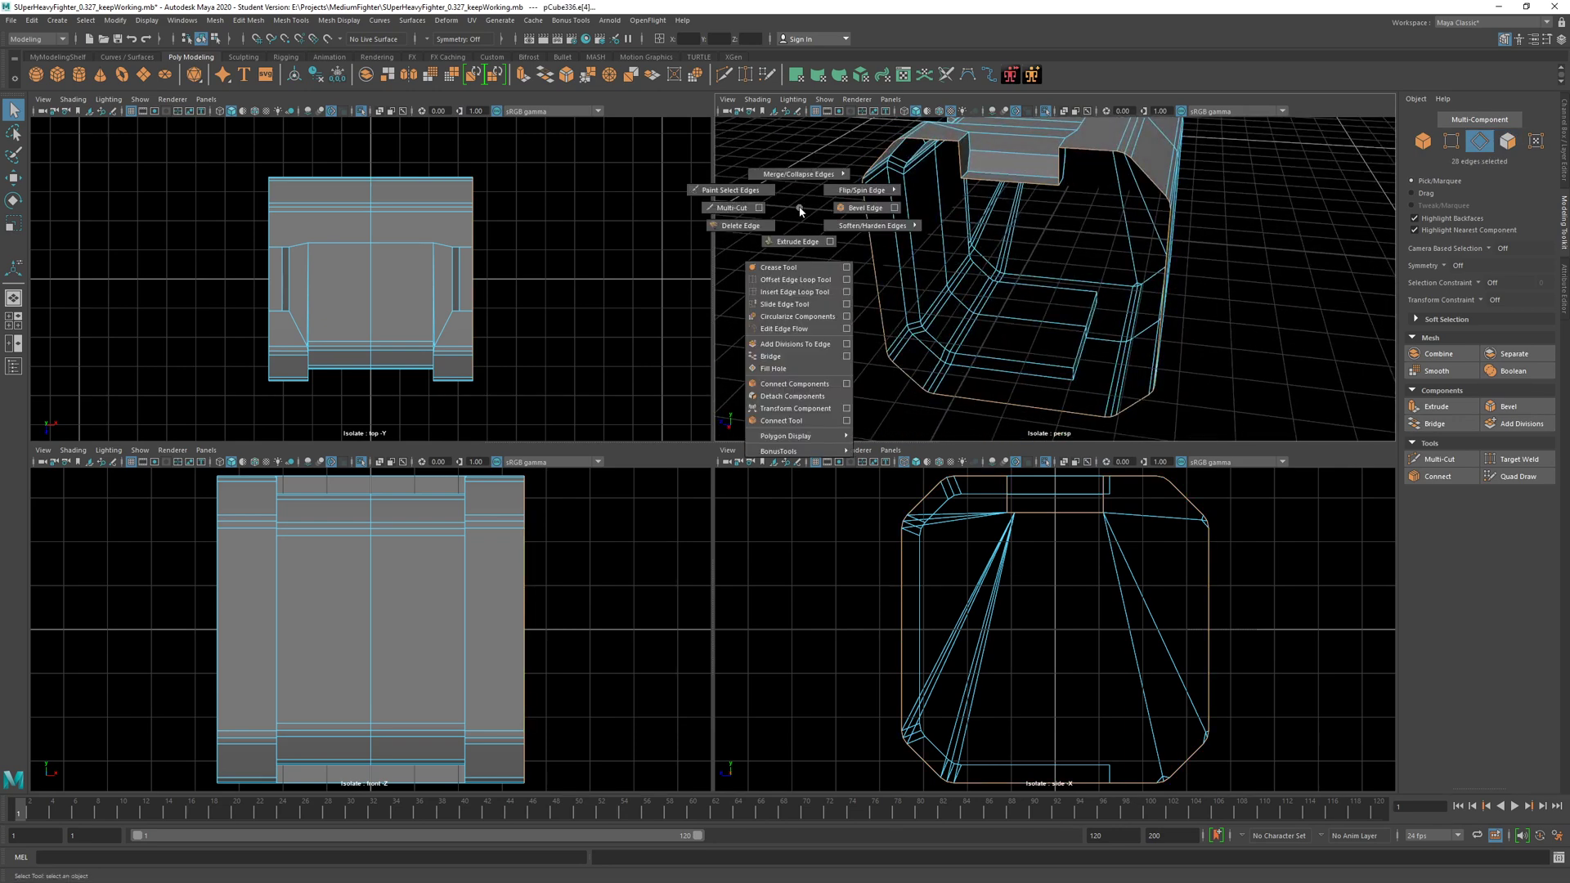
left_click(797, 373)
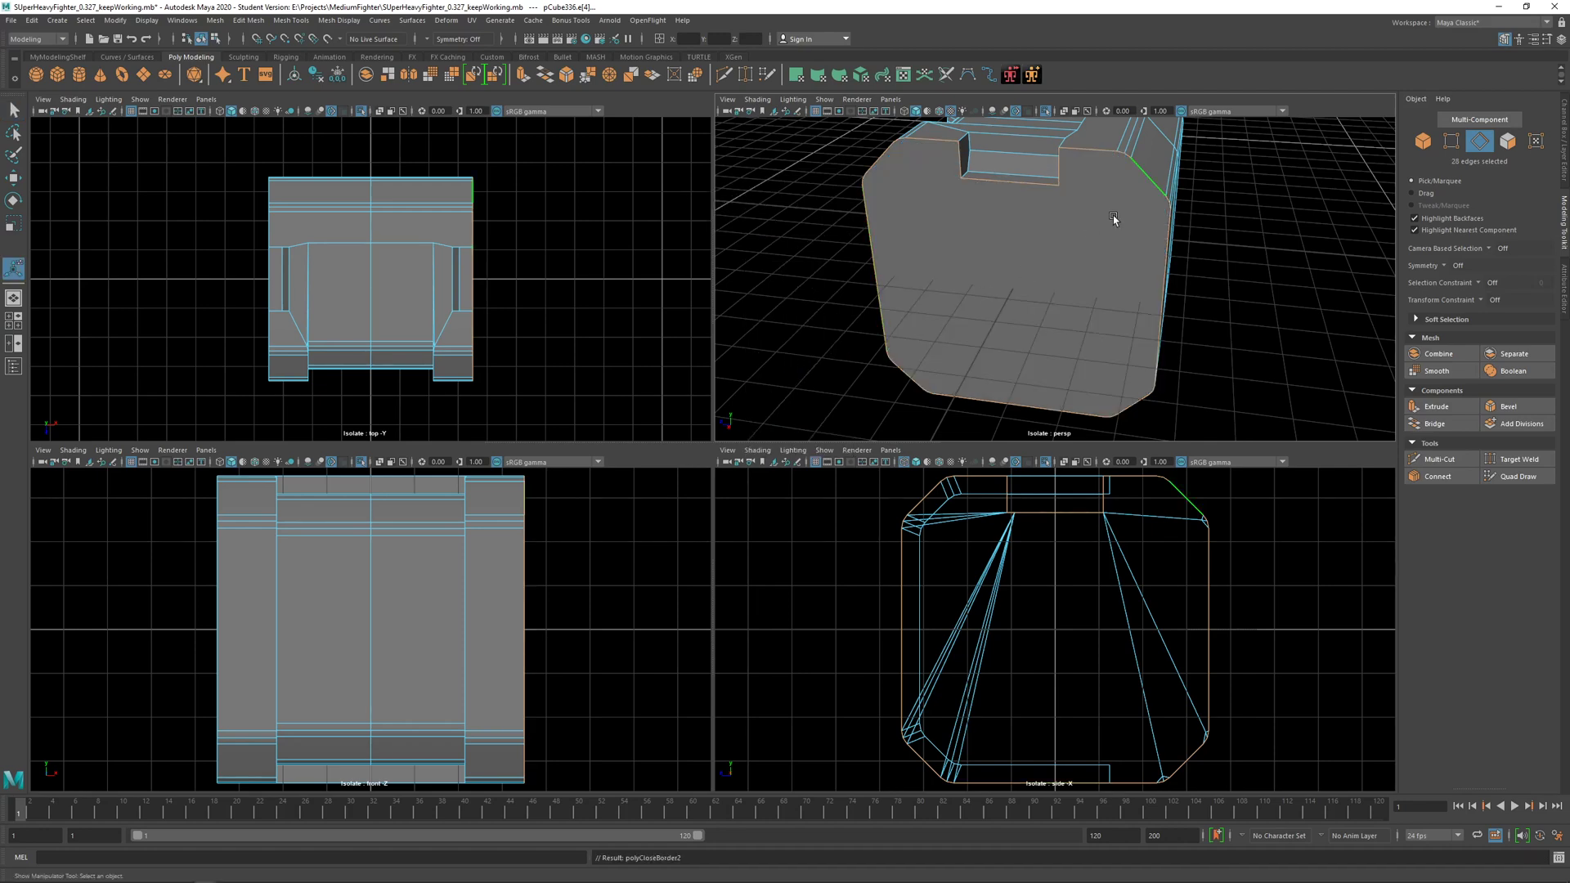
Step: Maximise the perspective view and use Multi-Cut to split the new end cap vertically, from the notch edge's midpoint to the bottom edge's midpoint
key("space")
left_click_drag(828, 319, 740, 303, "alt")
right_click(869, 280)
left_click(894, 270)
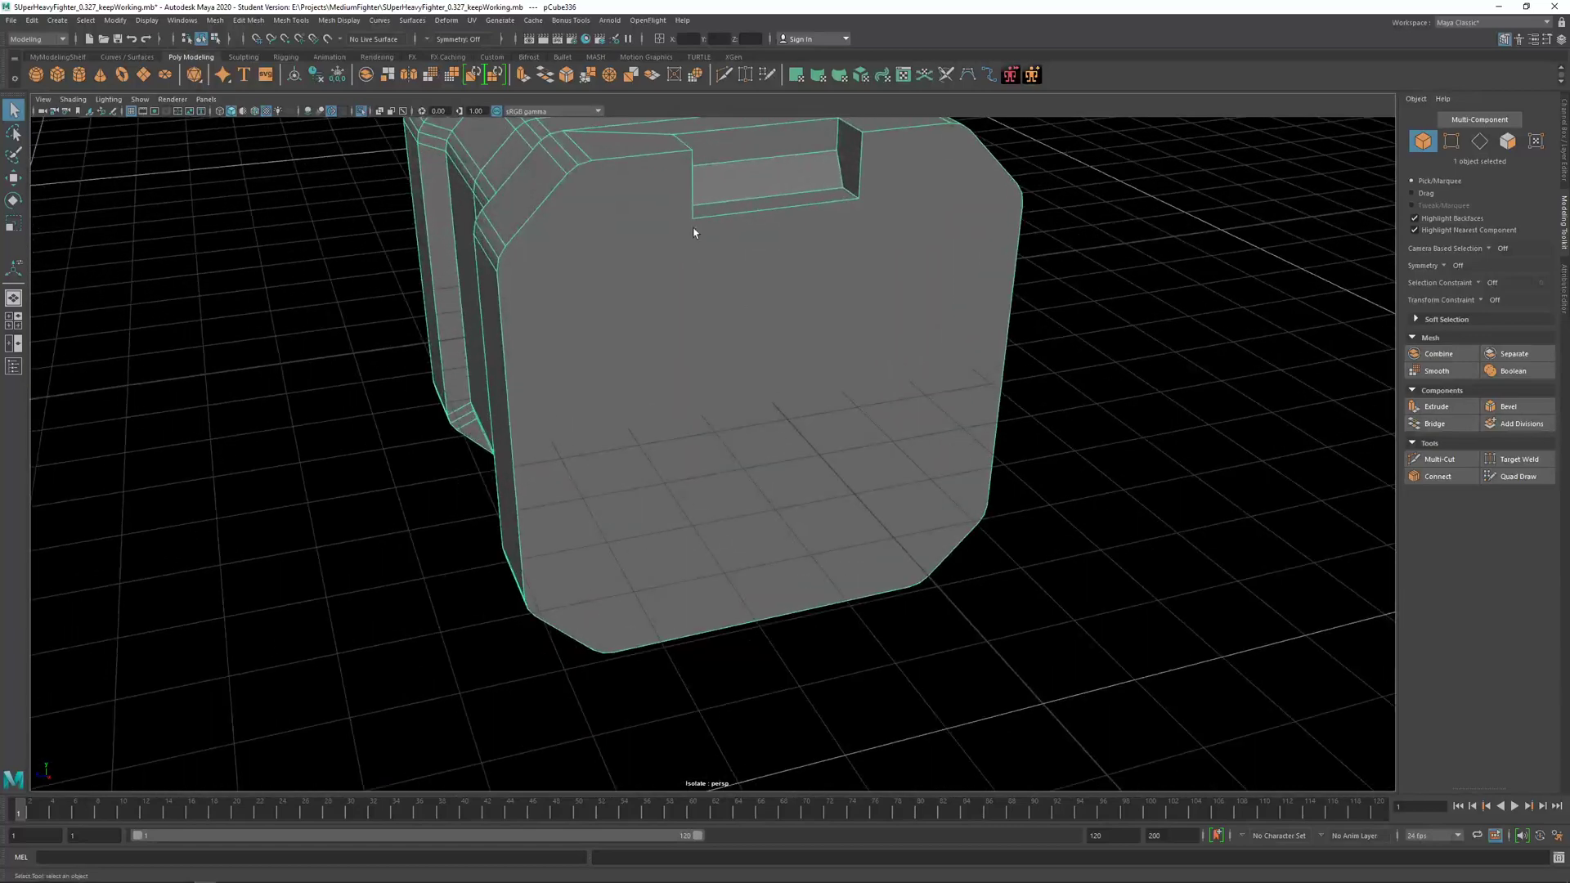
left_click_drag(694, 232, 751, 278, "alt")
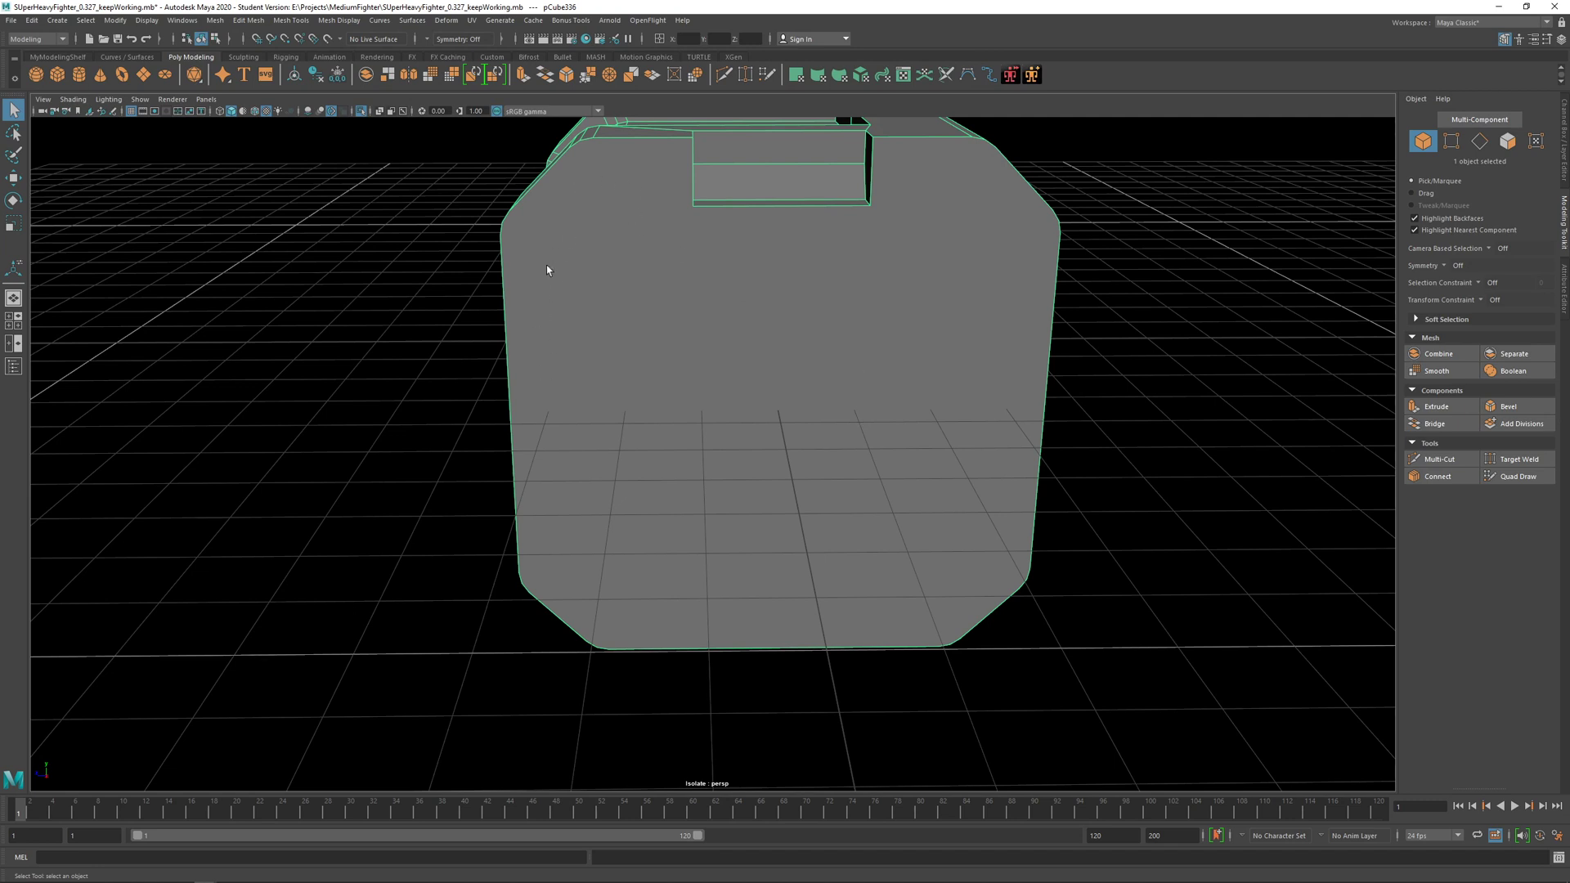
right_click_drag(795, 228, 728, 223, "shift")
left_click_drag(781, 209, 781, 233, "alt")
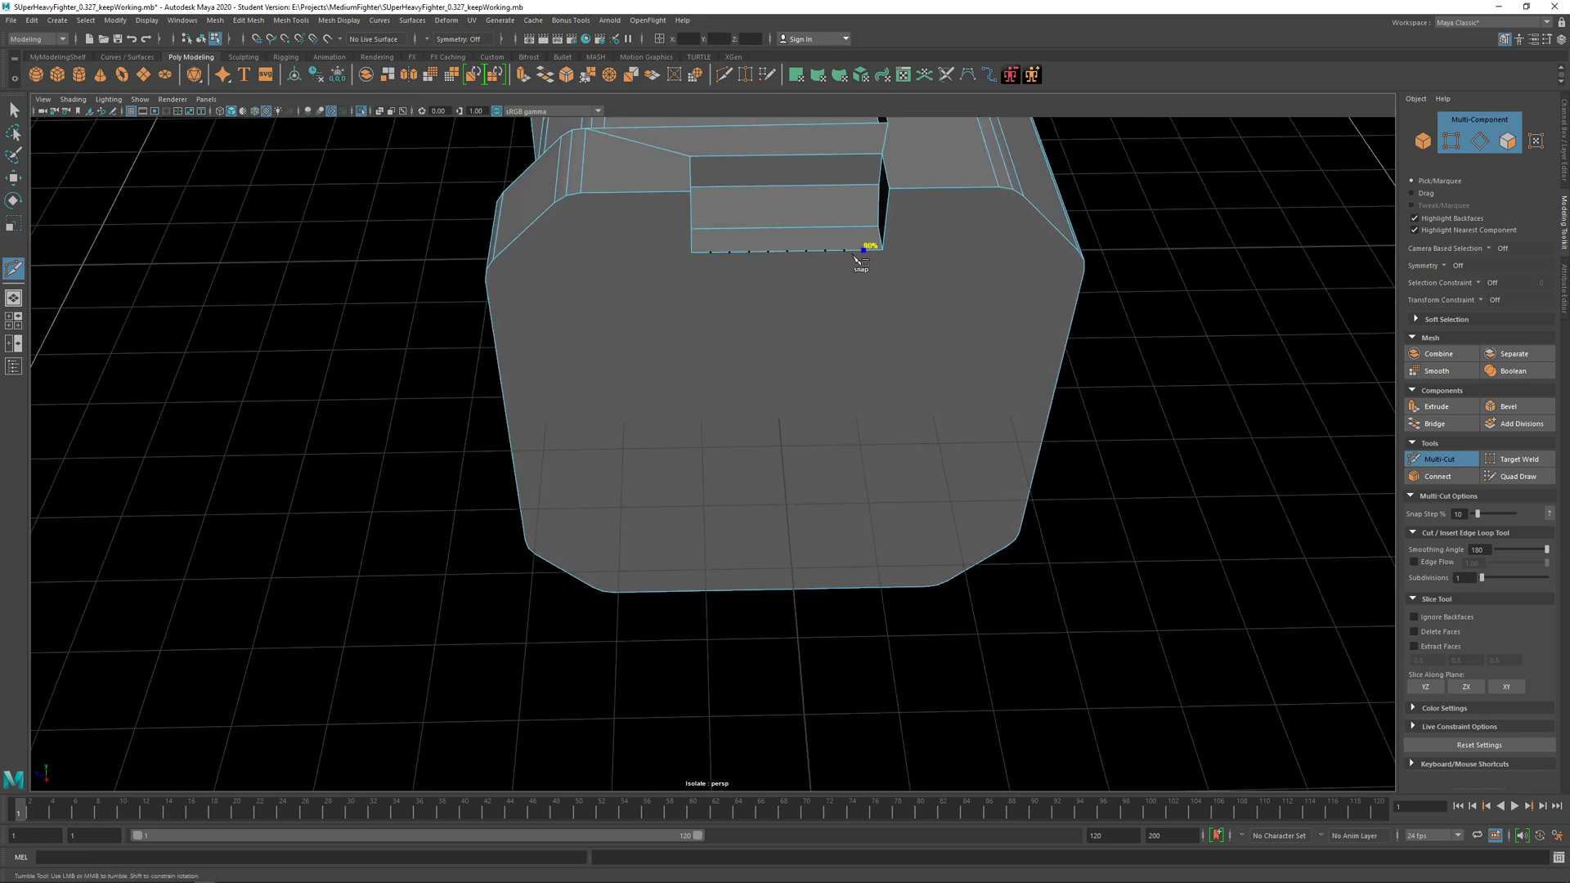
left_click(786, 252)
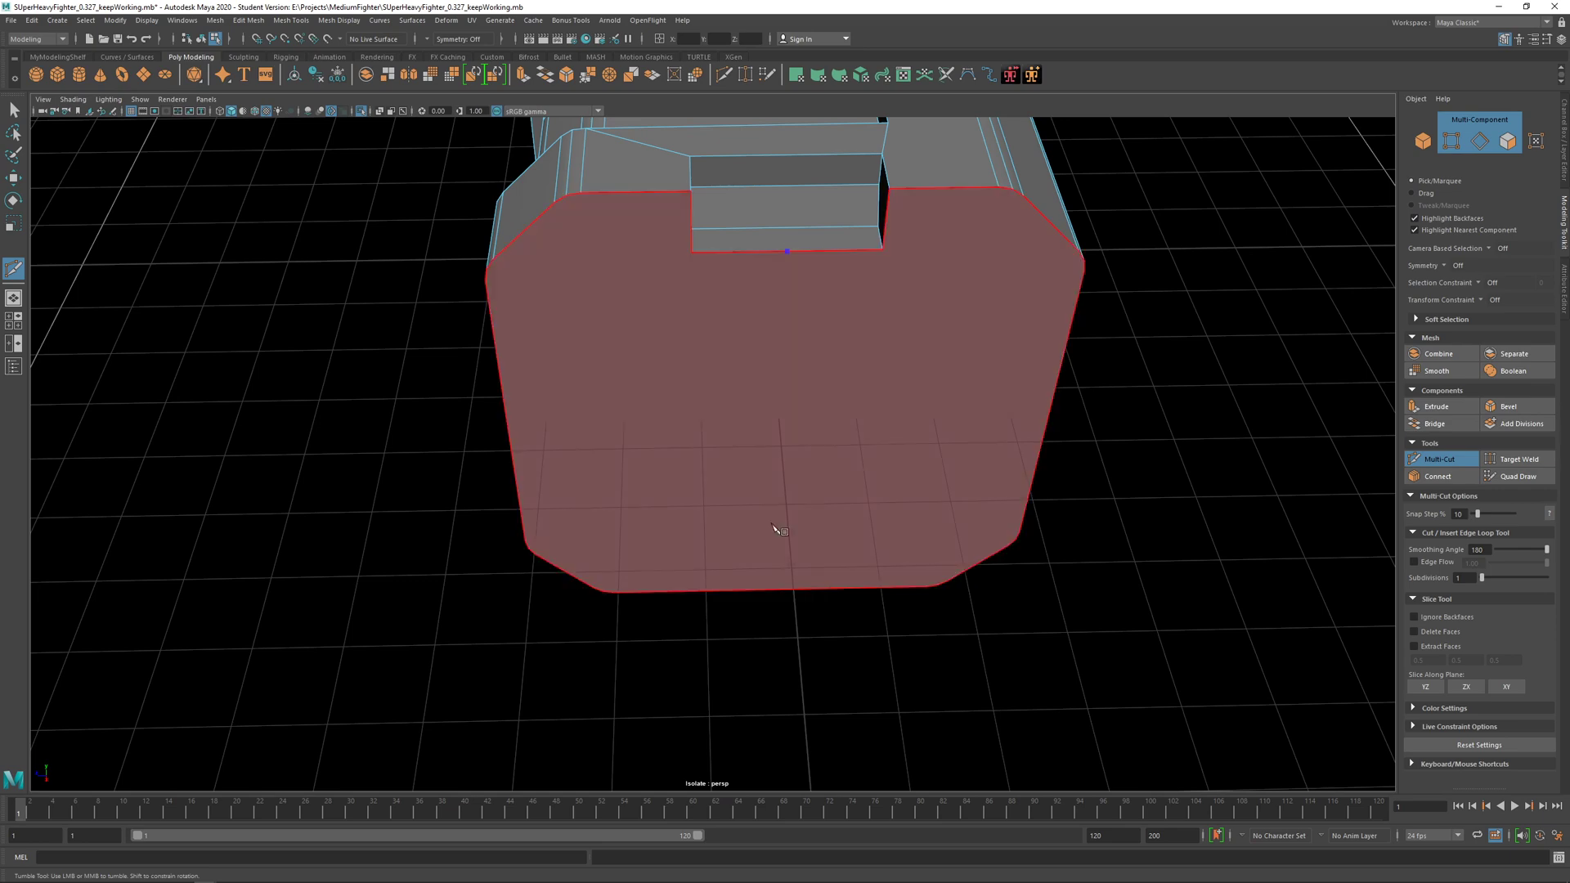
left_click(785, 590, "shift")
left_click_drag(784, 589, 831, 529, "alt")
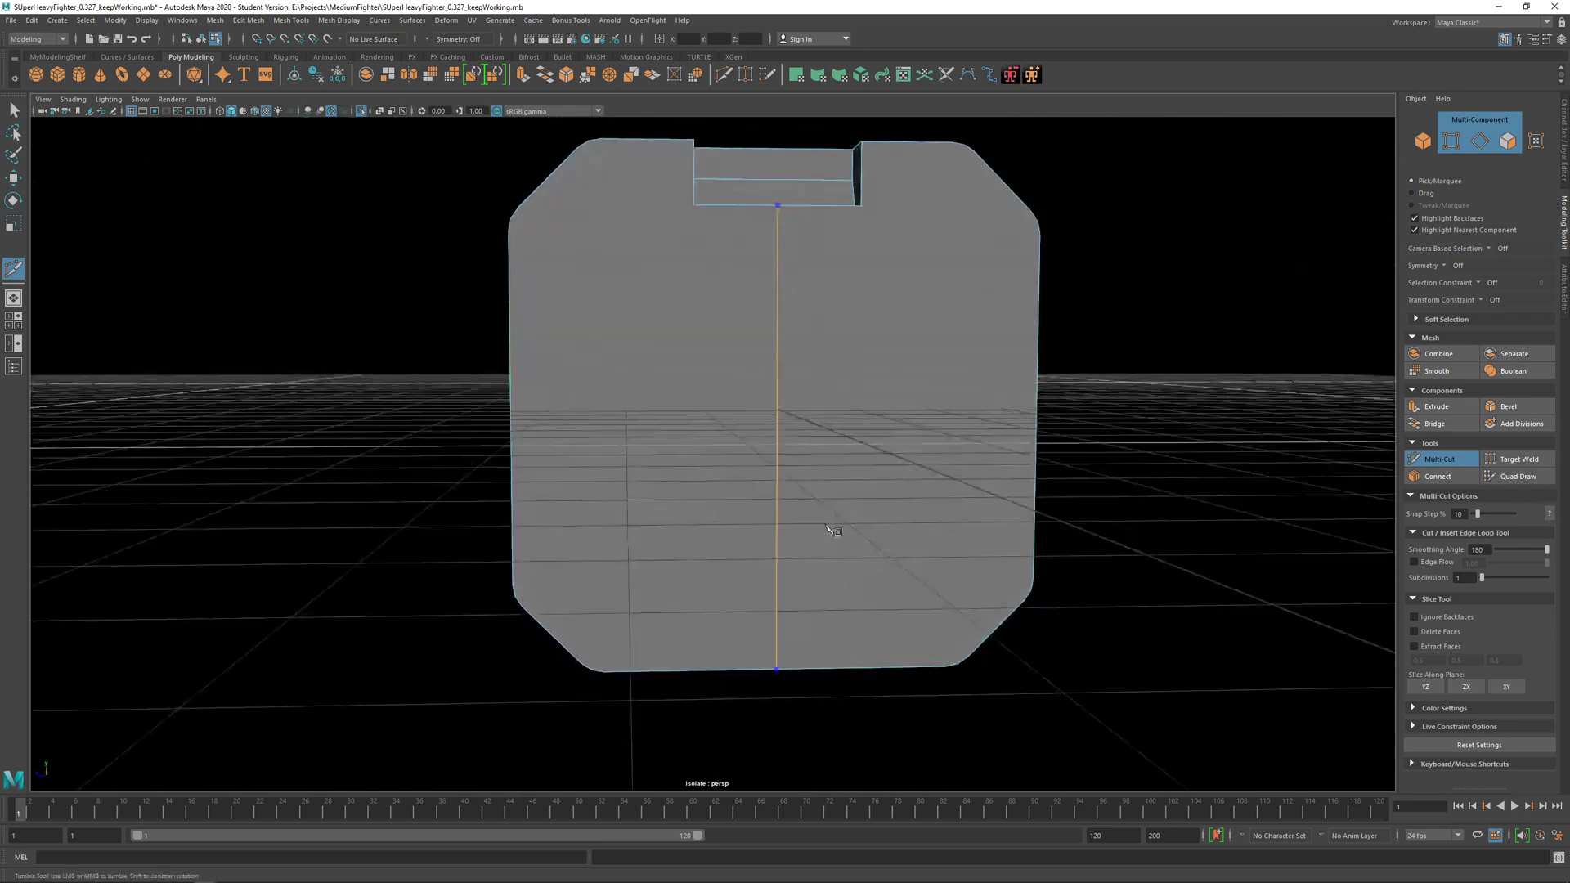
right_click(817, 418)
left_click_drag(737, 347, 775, 406, "alt")
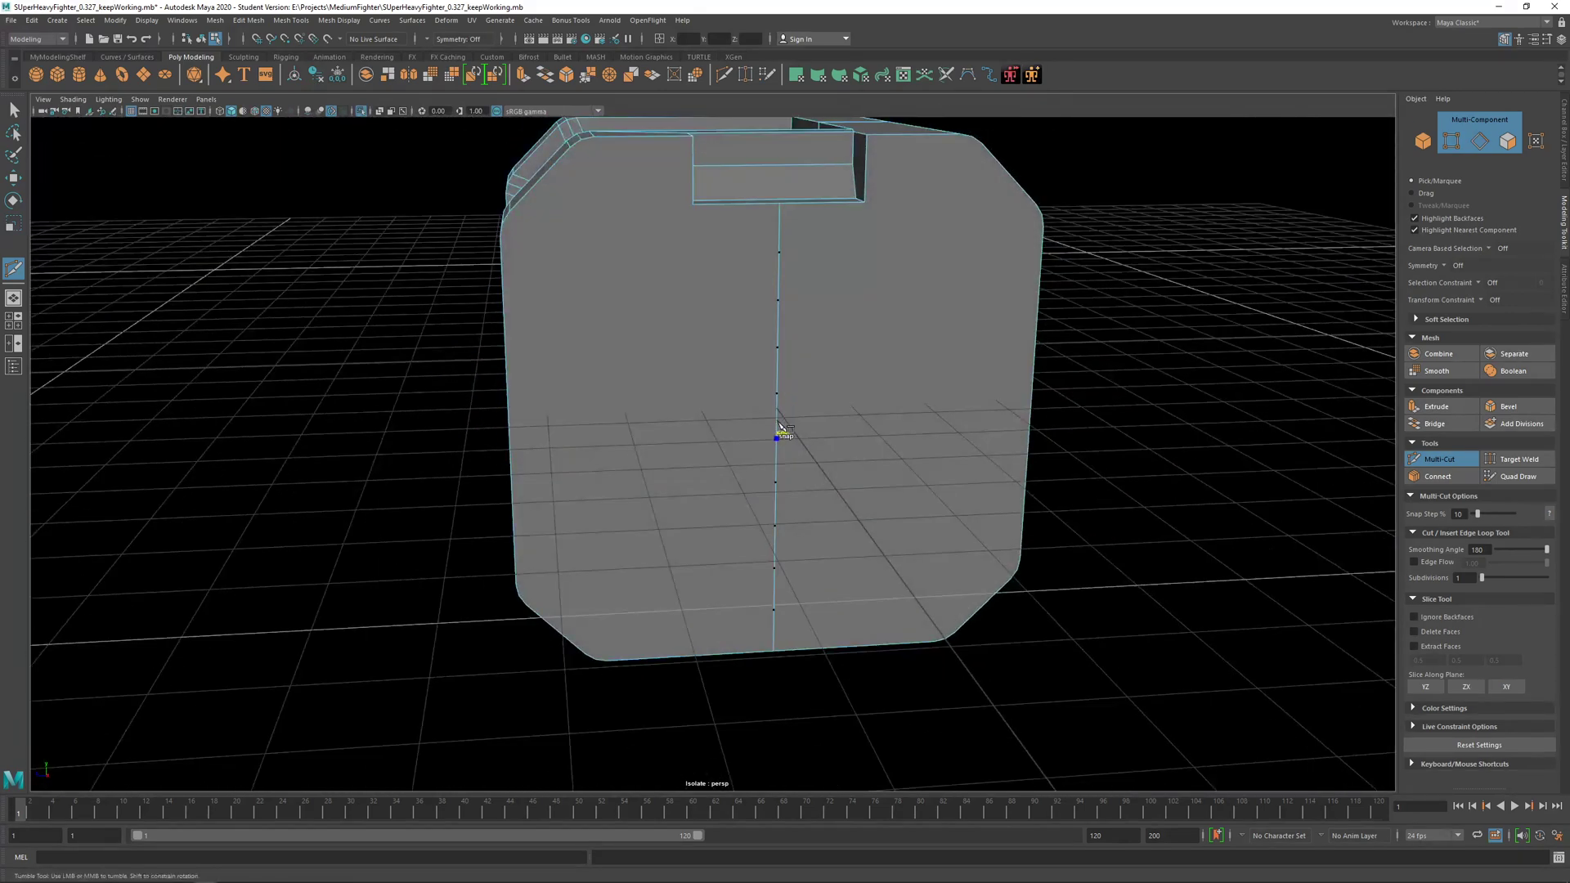
left_click(777, 433)
left_click(510, 417)
left_click_drag(524, 419, 662, 433, "alt")
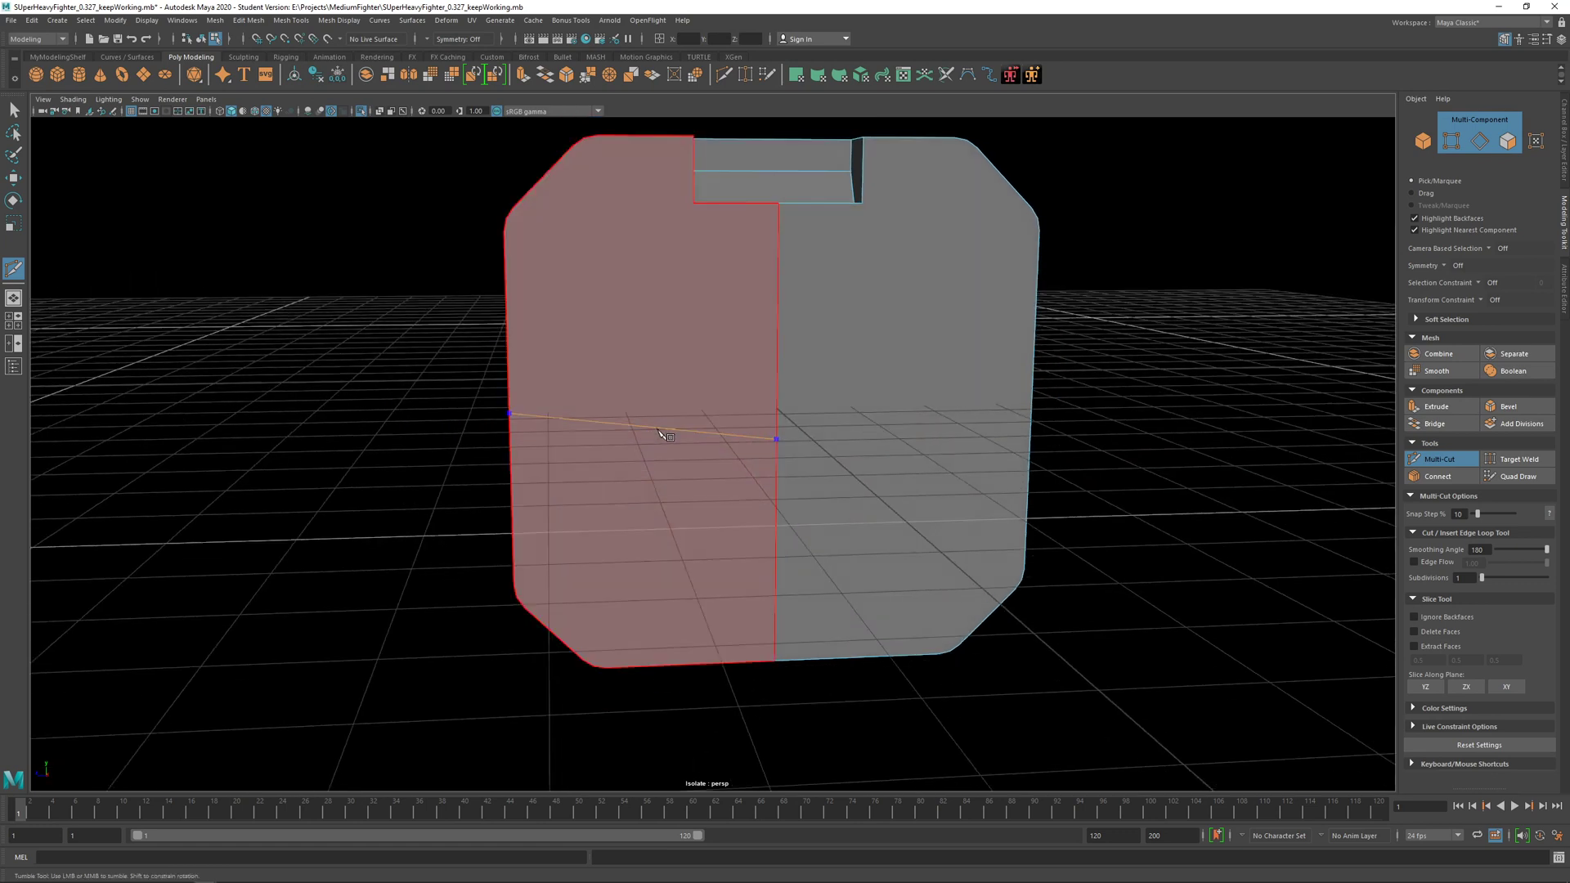
key("ctrl+z")
key("ctrl+z")
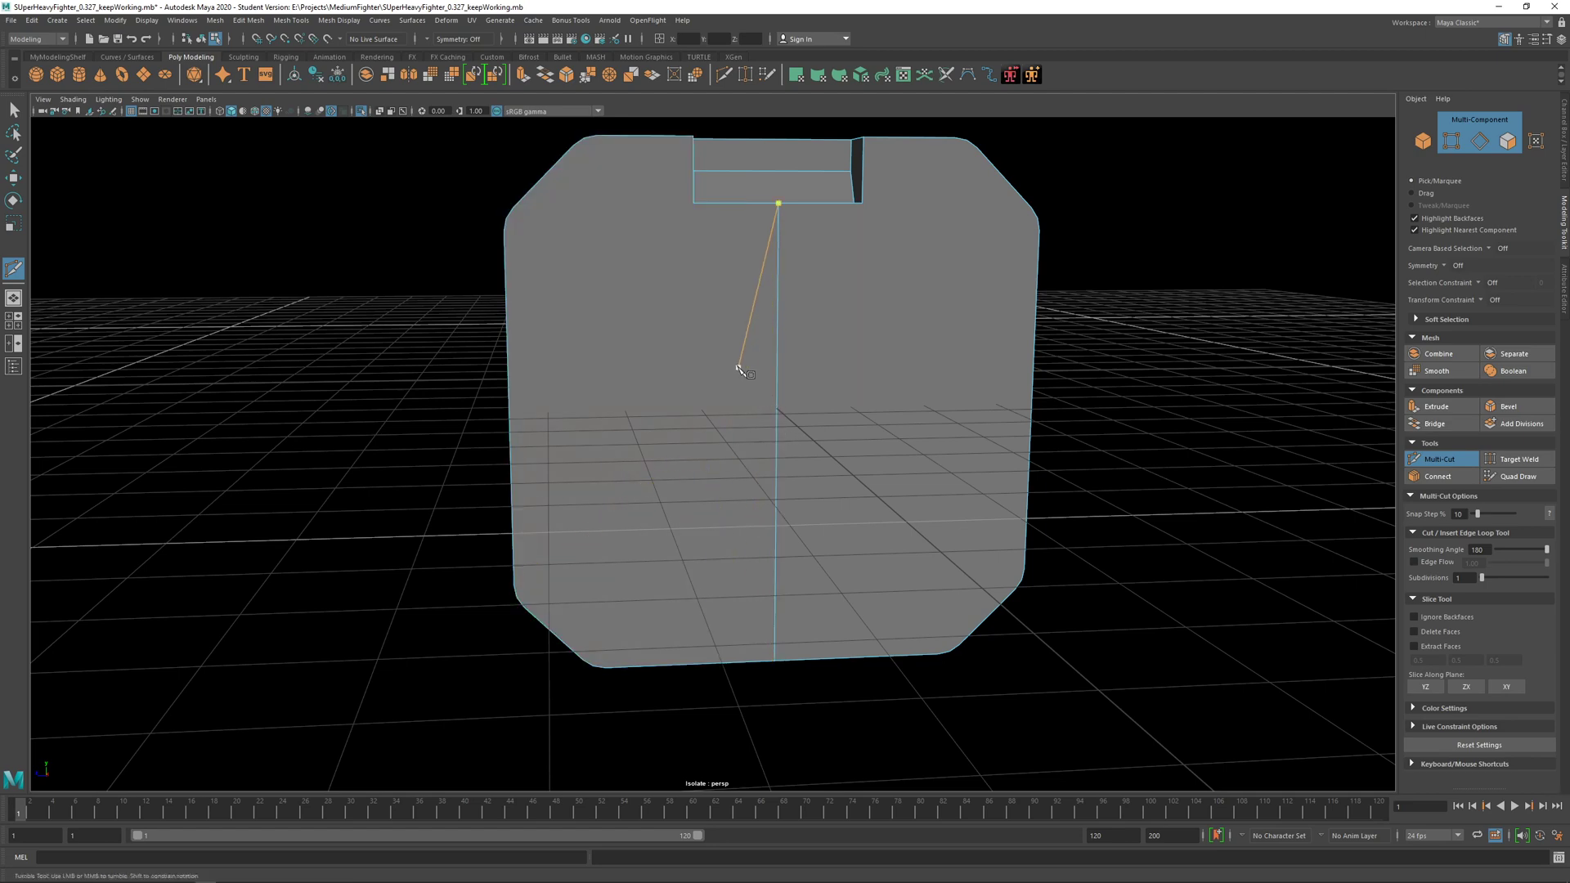
left_click_drag(740, 376, 682, 430, "alt")
key("q")
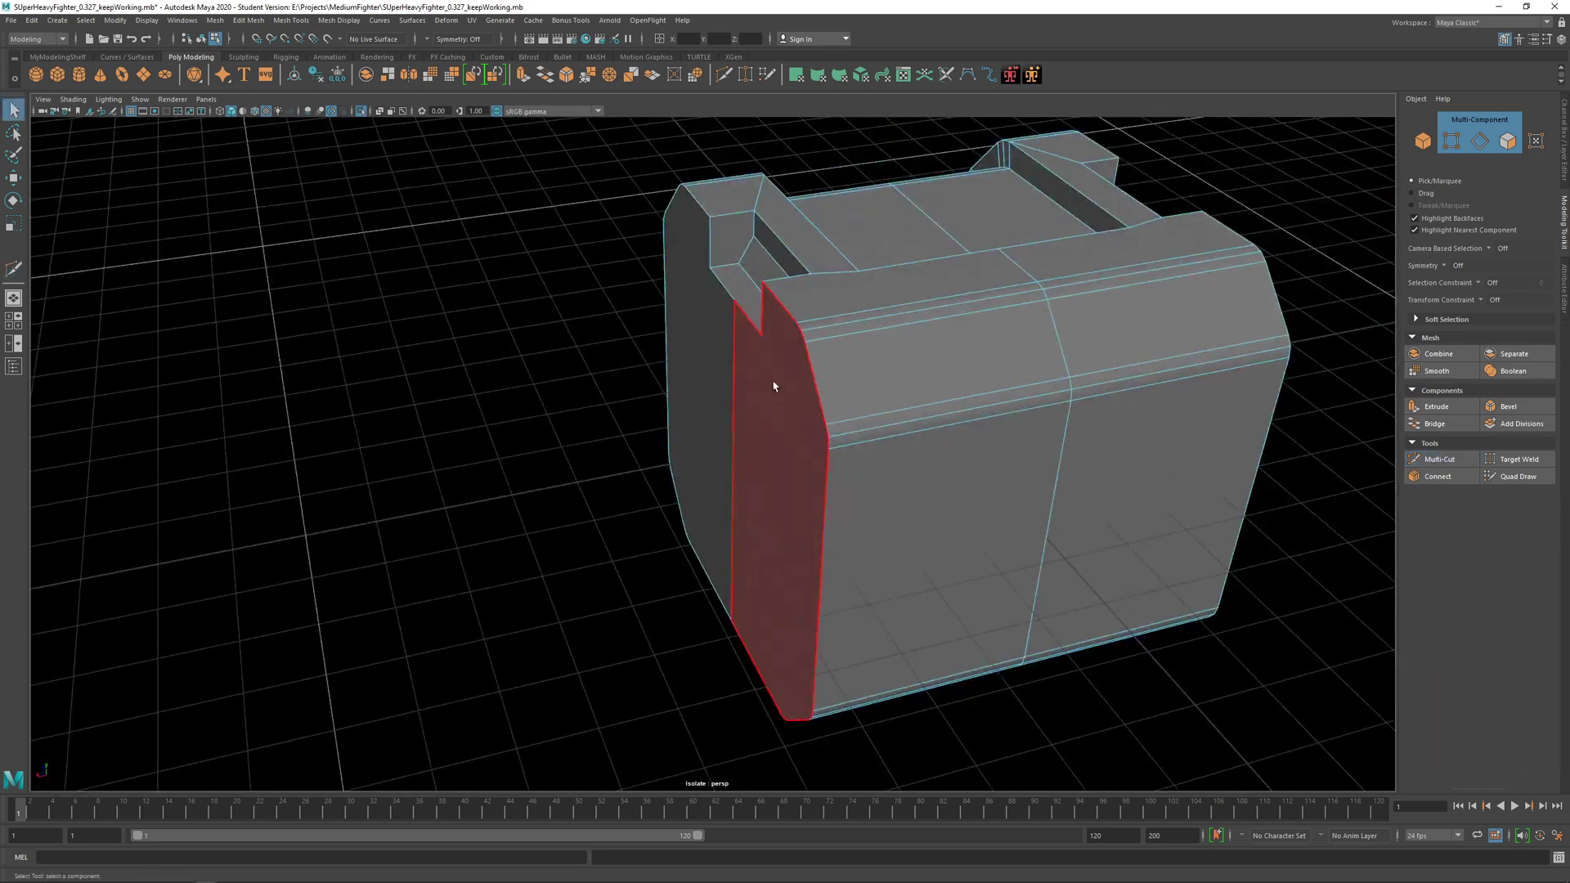
Step: Try selecting the vertices around the rim of the block's opposite, still fanned end
right_click_drag(773, 386, 775, 413)
left_click_drag(774, 413, 772, 329, "alt")
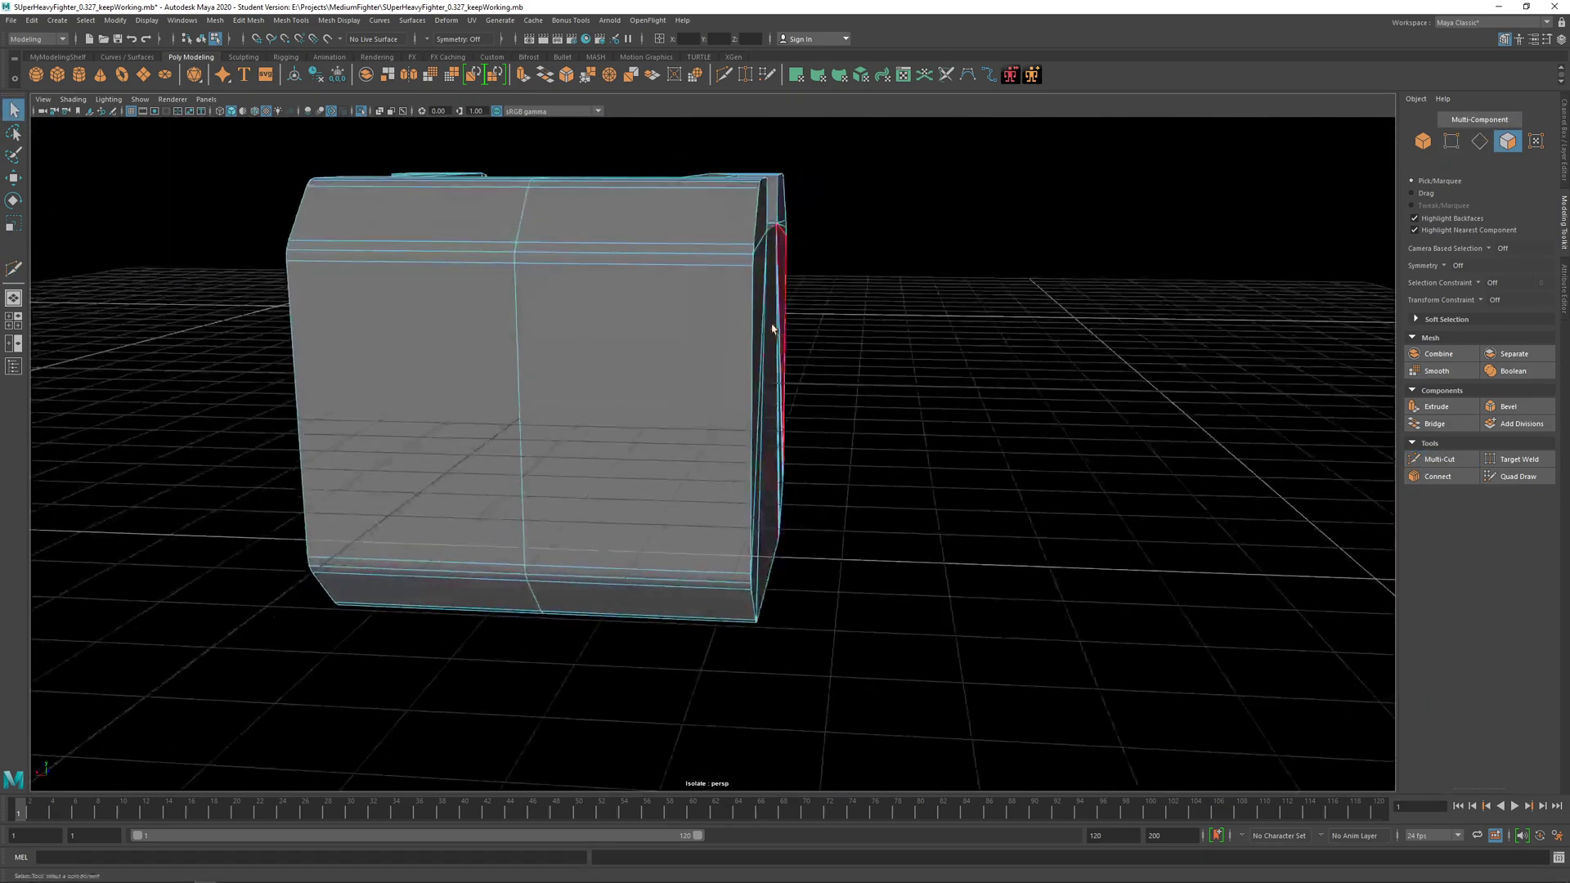
right_click_drag(772, 329, 772, 302)
left_click_drag(772, 302, 745, 339, "alt")
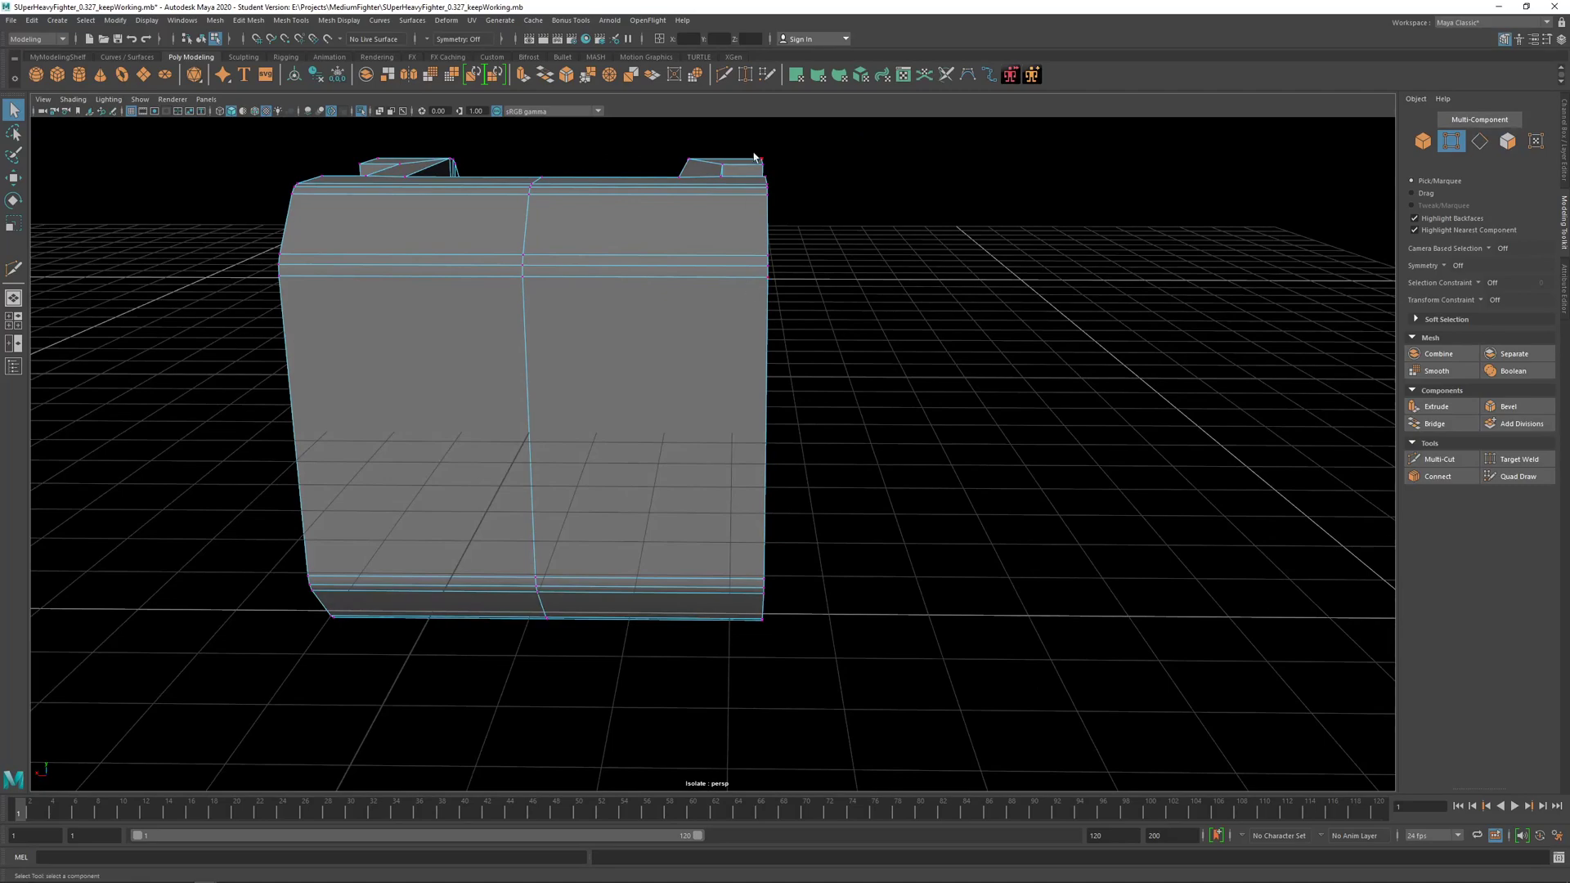
left_click_drag(755, 156, 716, 442)
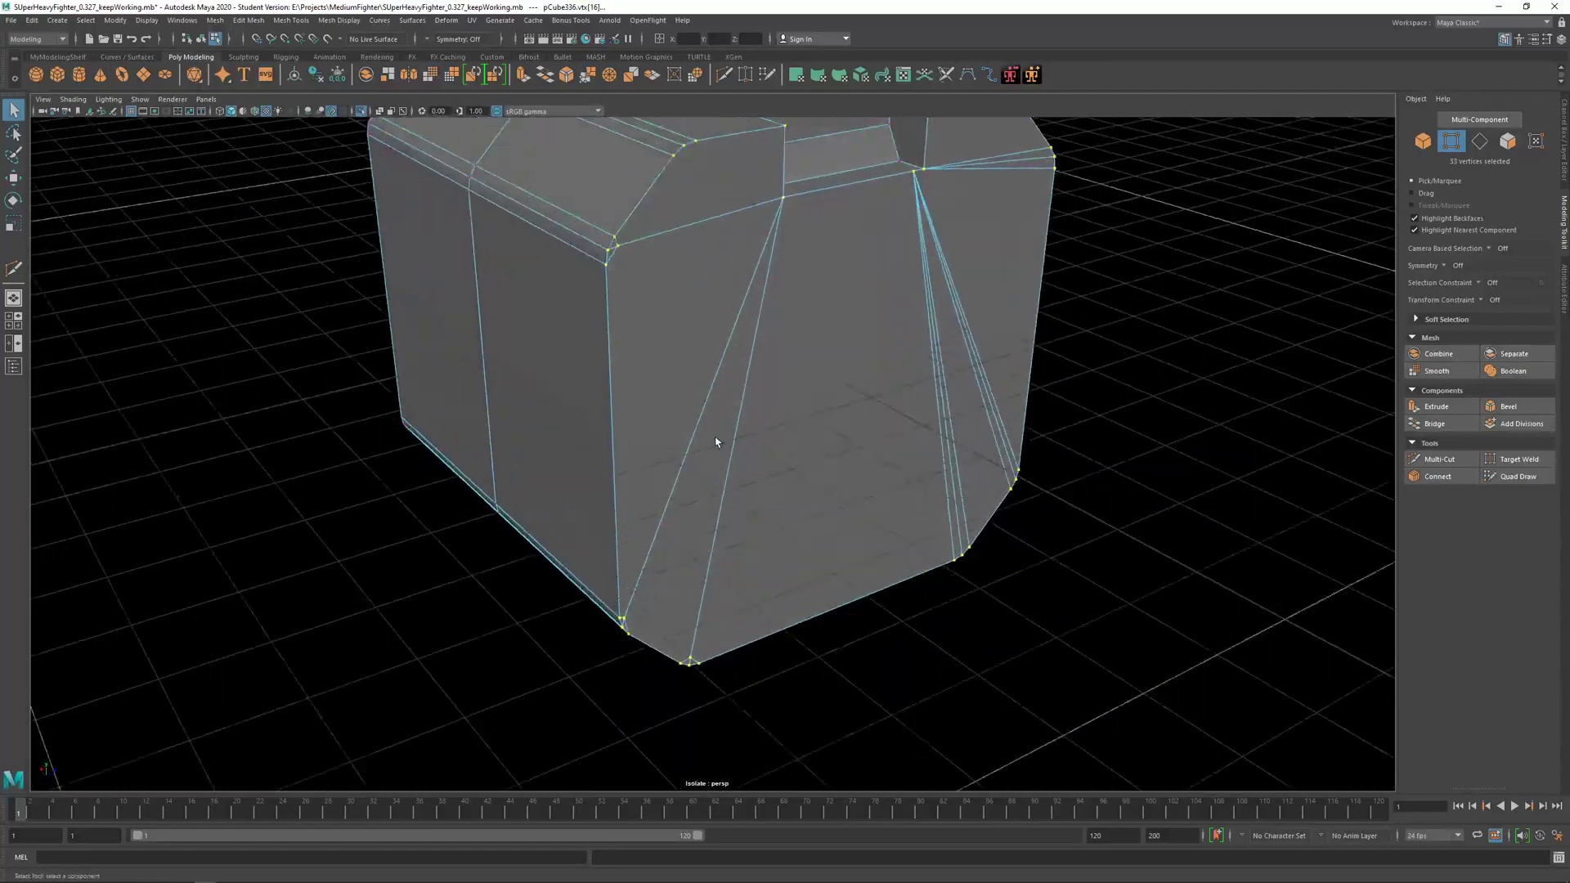
scroll(715, 442, "up", 2)
scroll(745, 365, "down", 3)
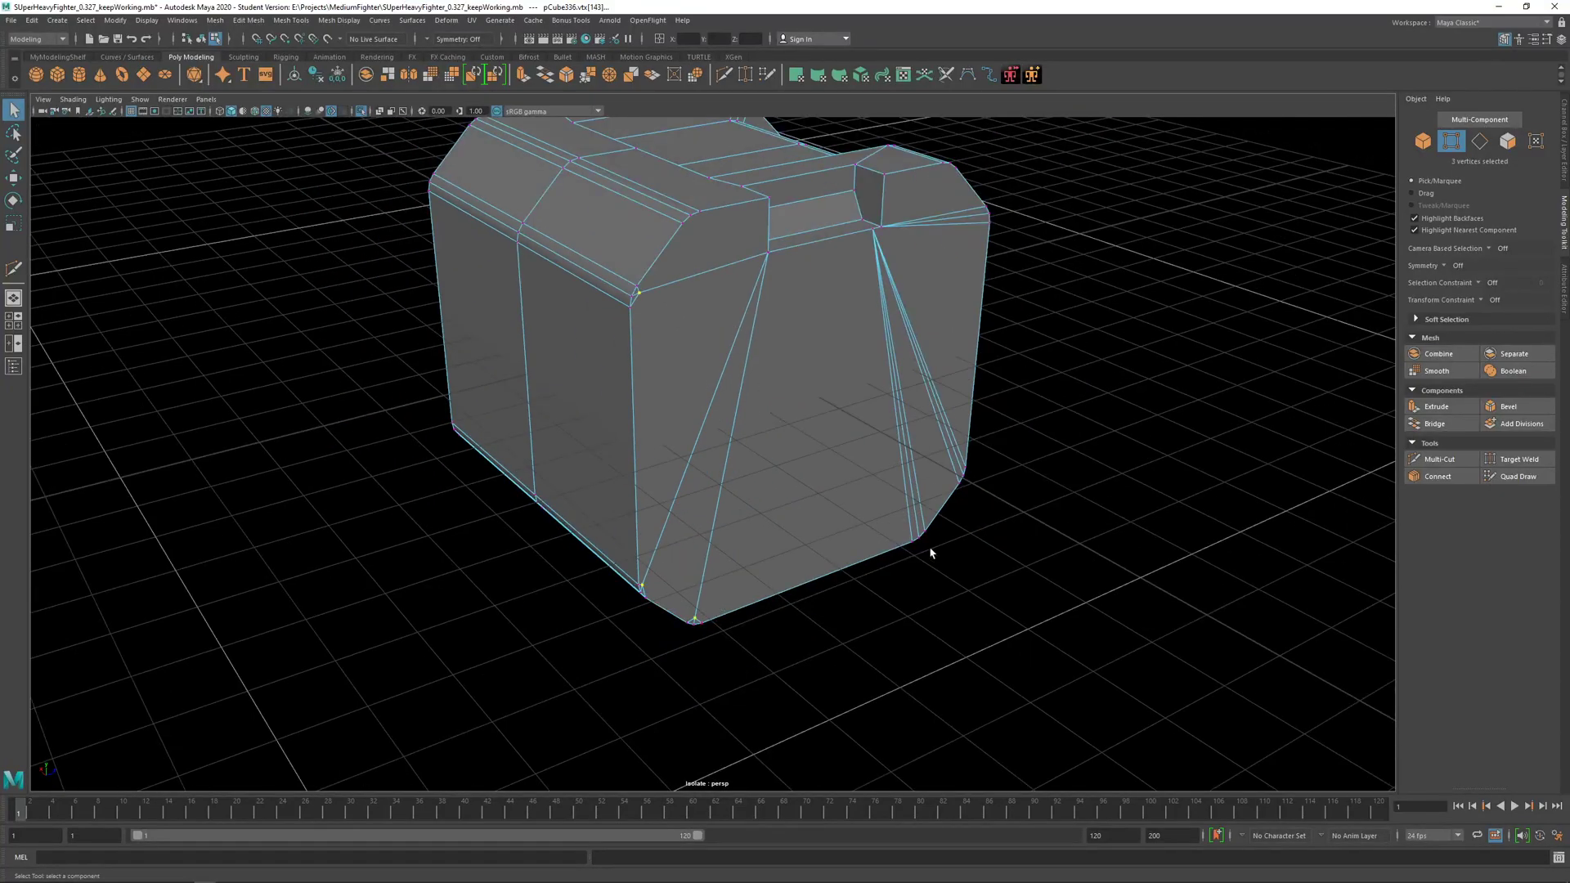
Step: Select all the edges fanning out from the notch corners across the opposite end face and delete them
left_click_drag(930, 553, 940, 372, "alt")
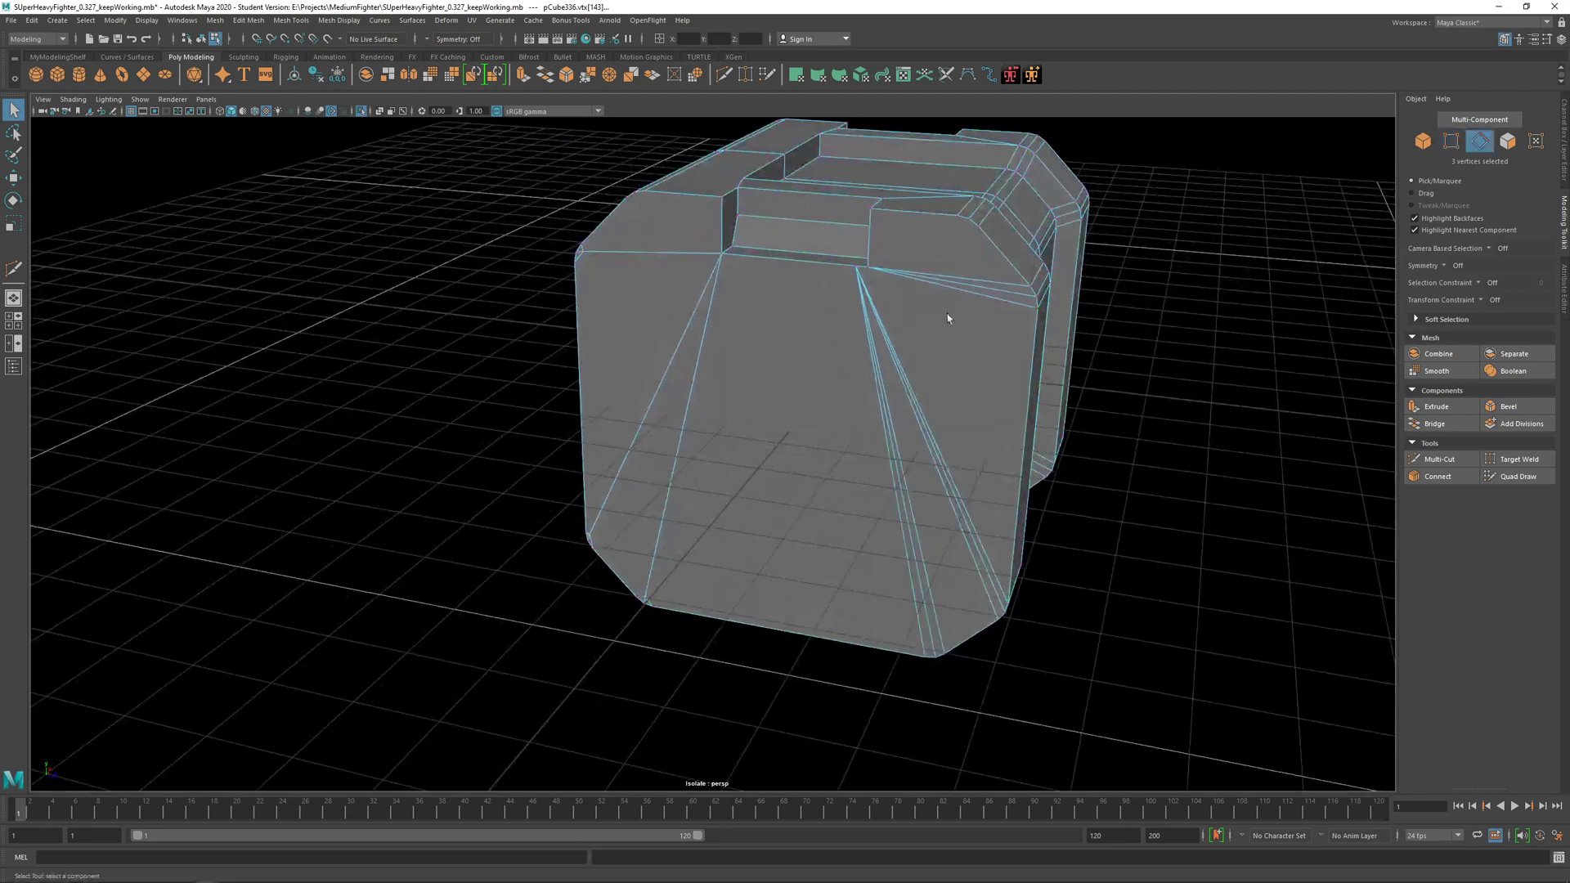
left_click_drag(952, 309, 860, 404, "shift")
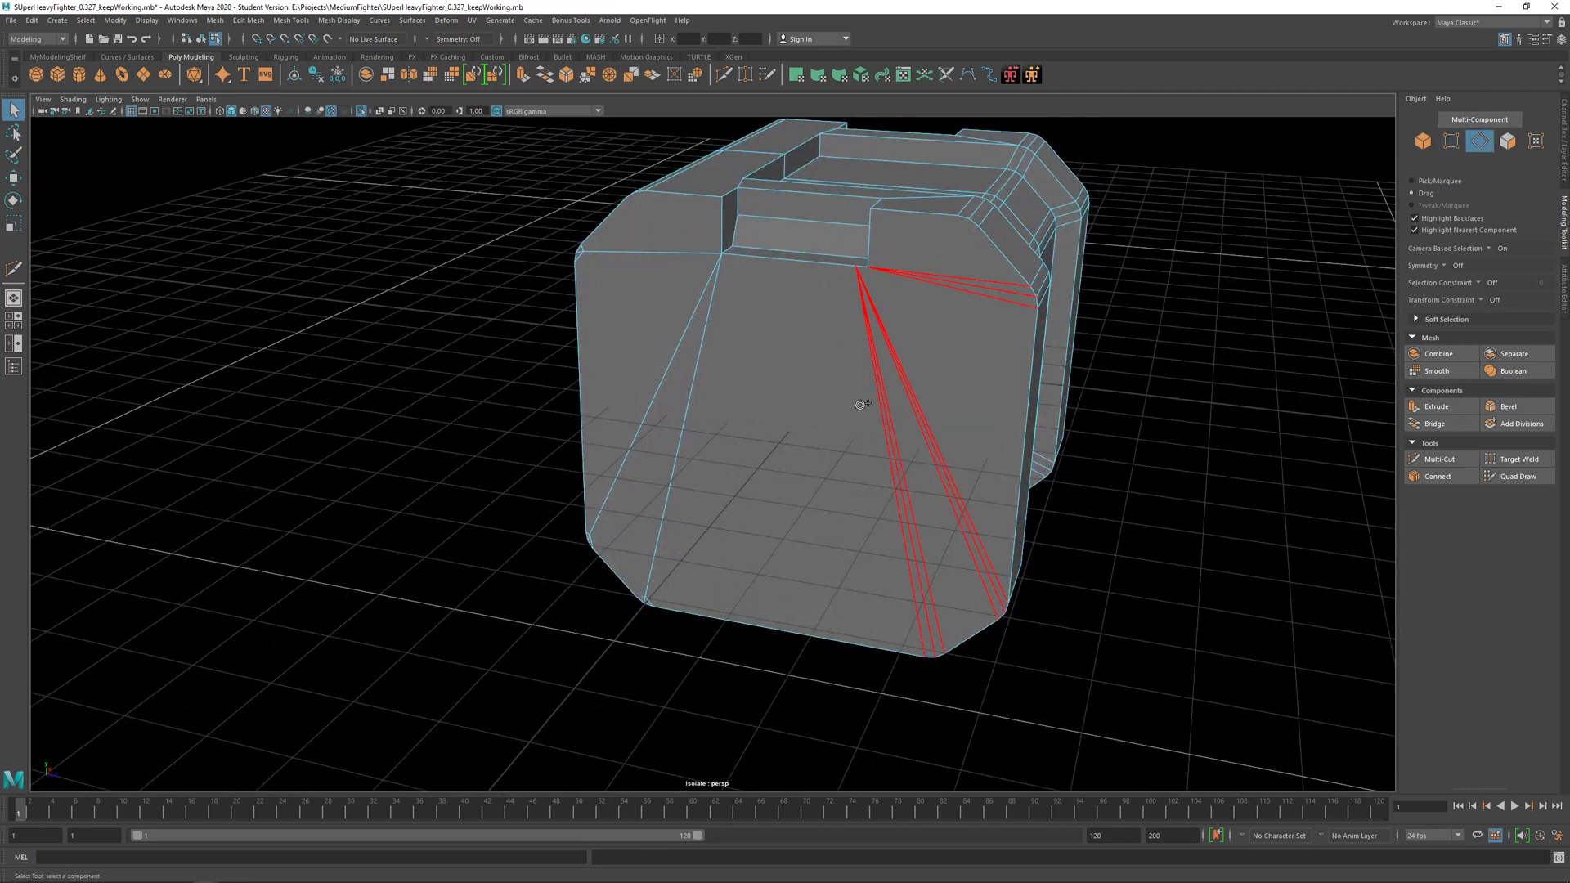
left_click_drag(663, 246, 672, 247, "shift")
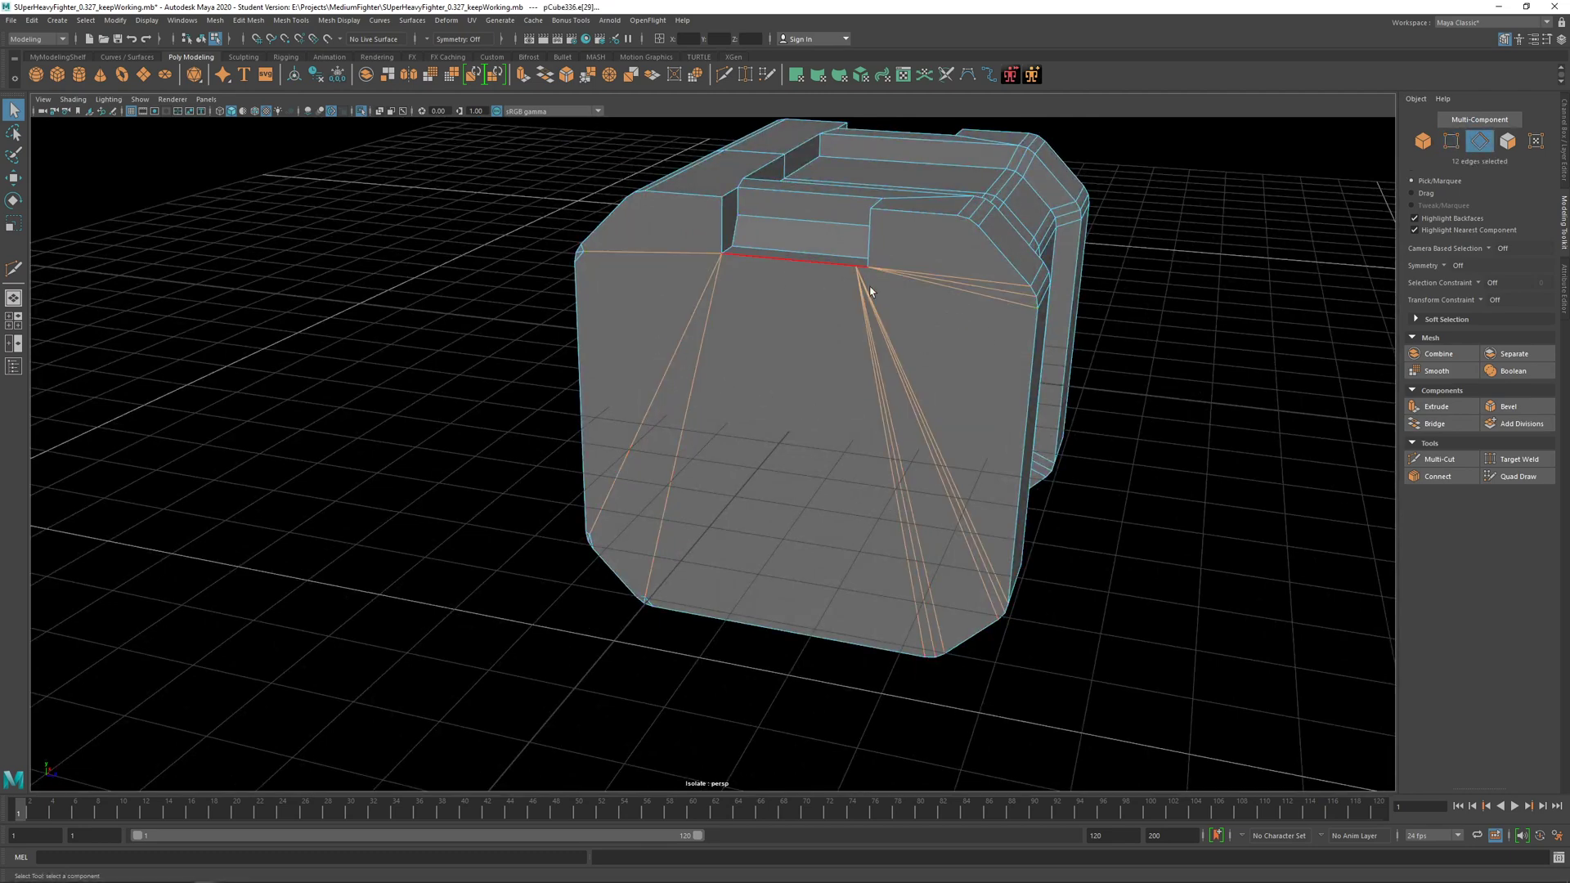
middle_click_drag(761, 508, 795, 457, "alt")
key("ctrl+Delete")
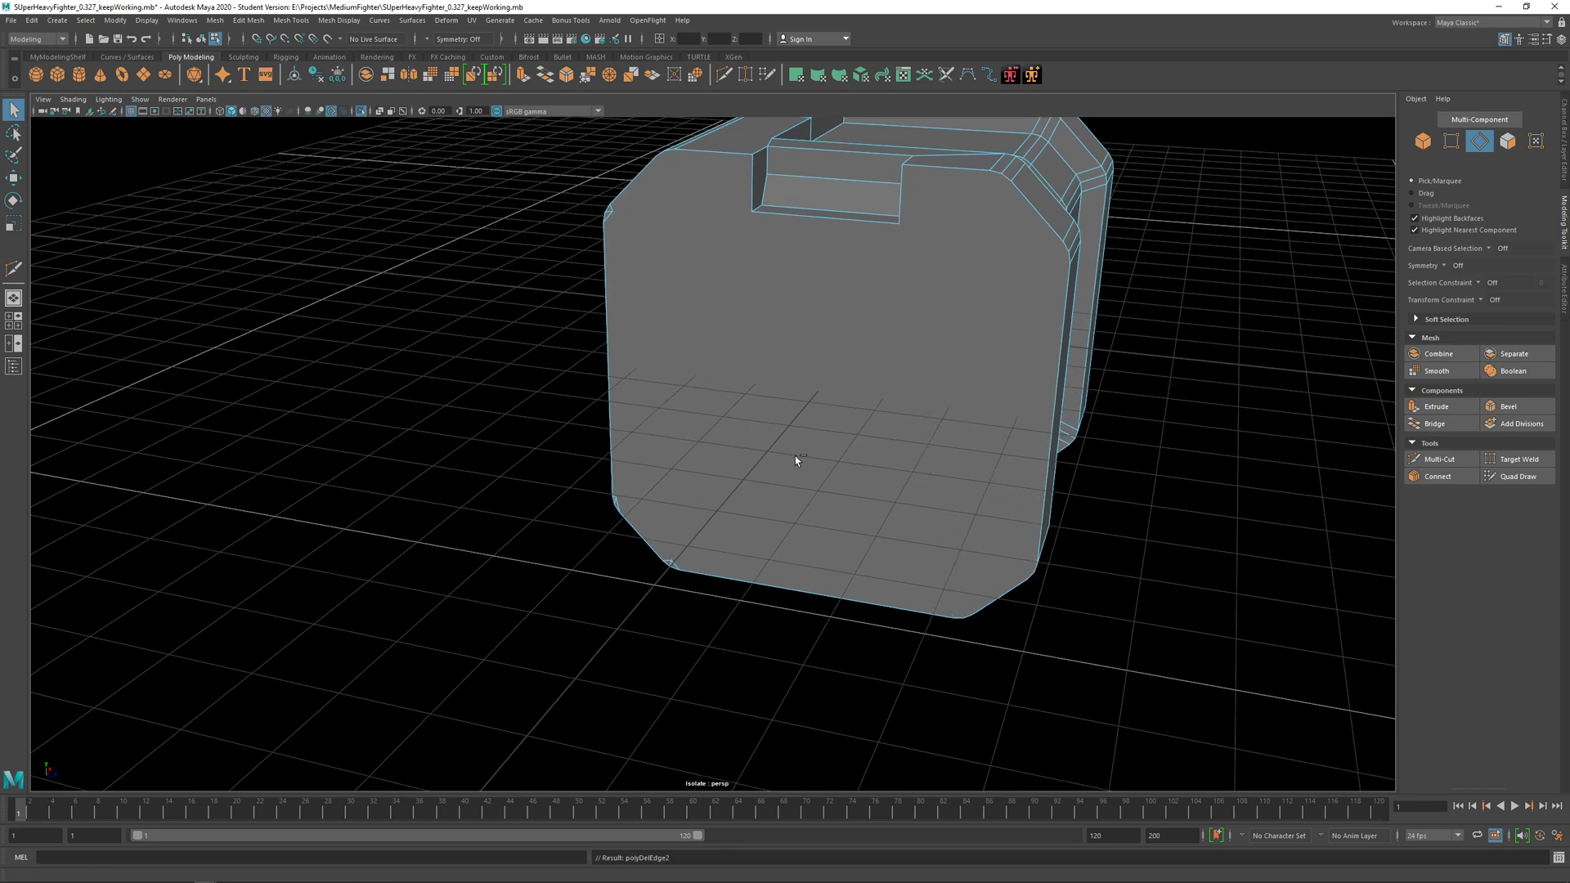
Step: Select the small leftover edges at the opposite end face's upper corner and two lower corners, and delete them
scroll(607, 221, "up", 5)
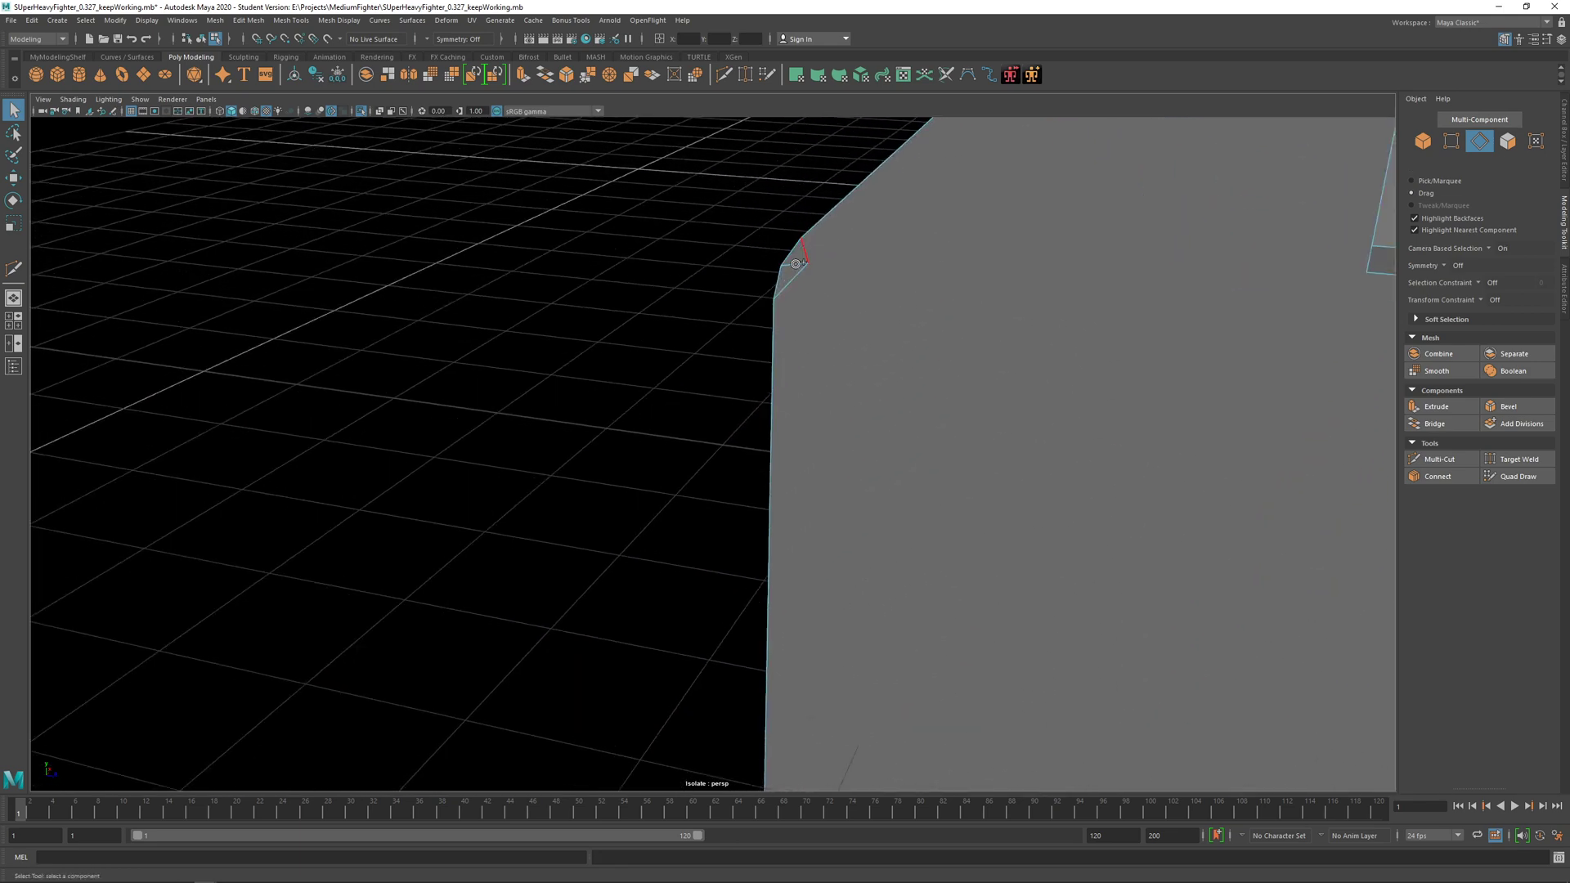
left_click(793, 280)
scroll(862, 561, "down", 5)
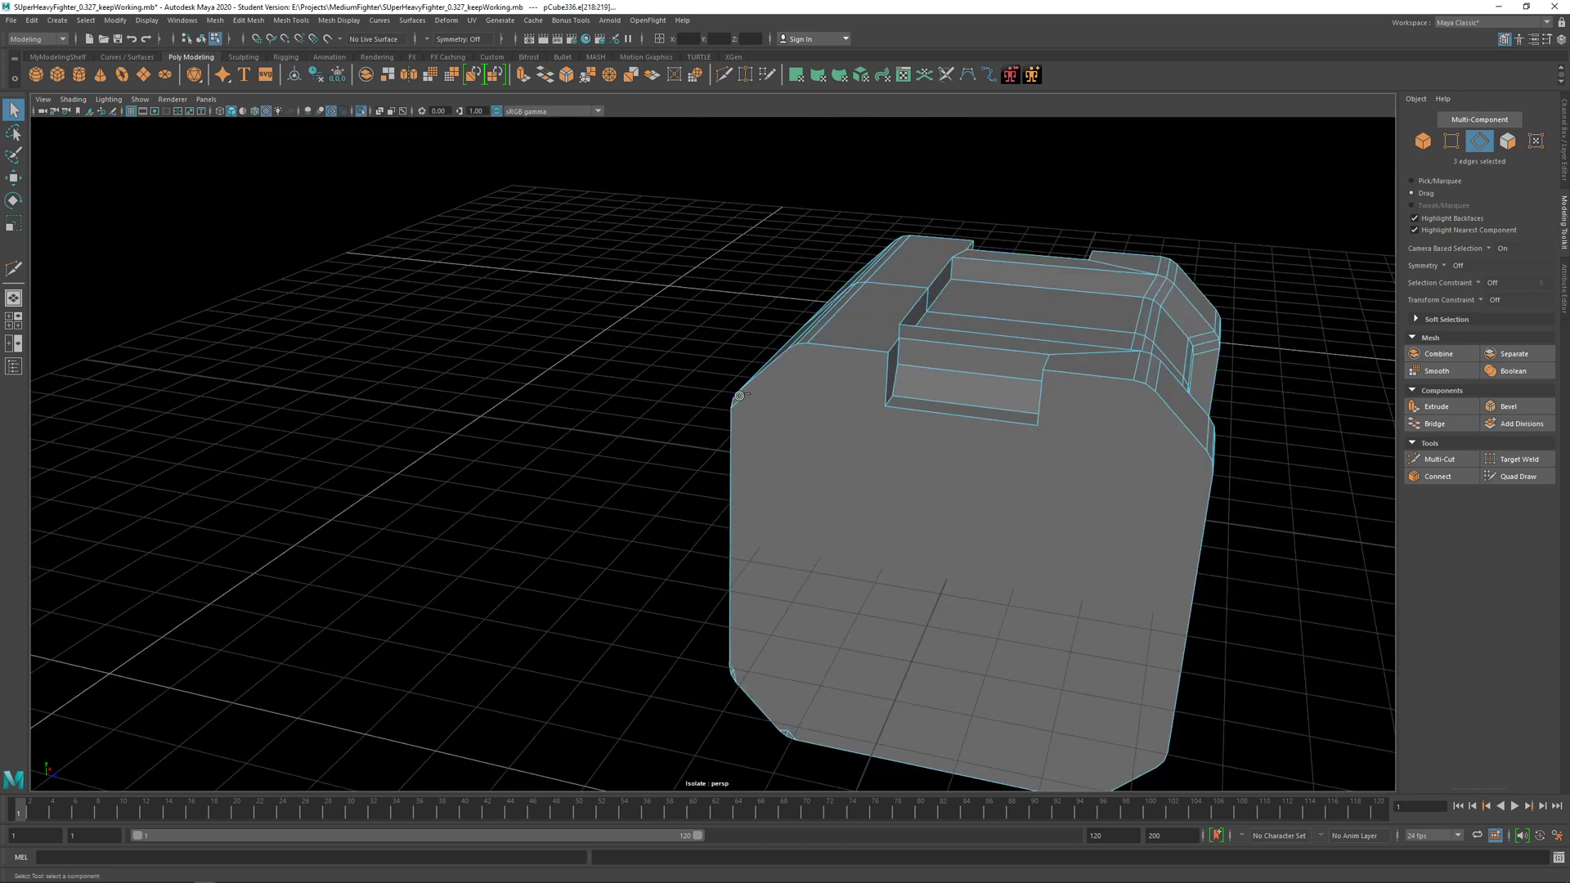
left_click(735, 413)
scroll(745, 408, "up", 5)
scroll(869, 197, "down", 2)
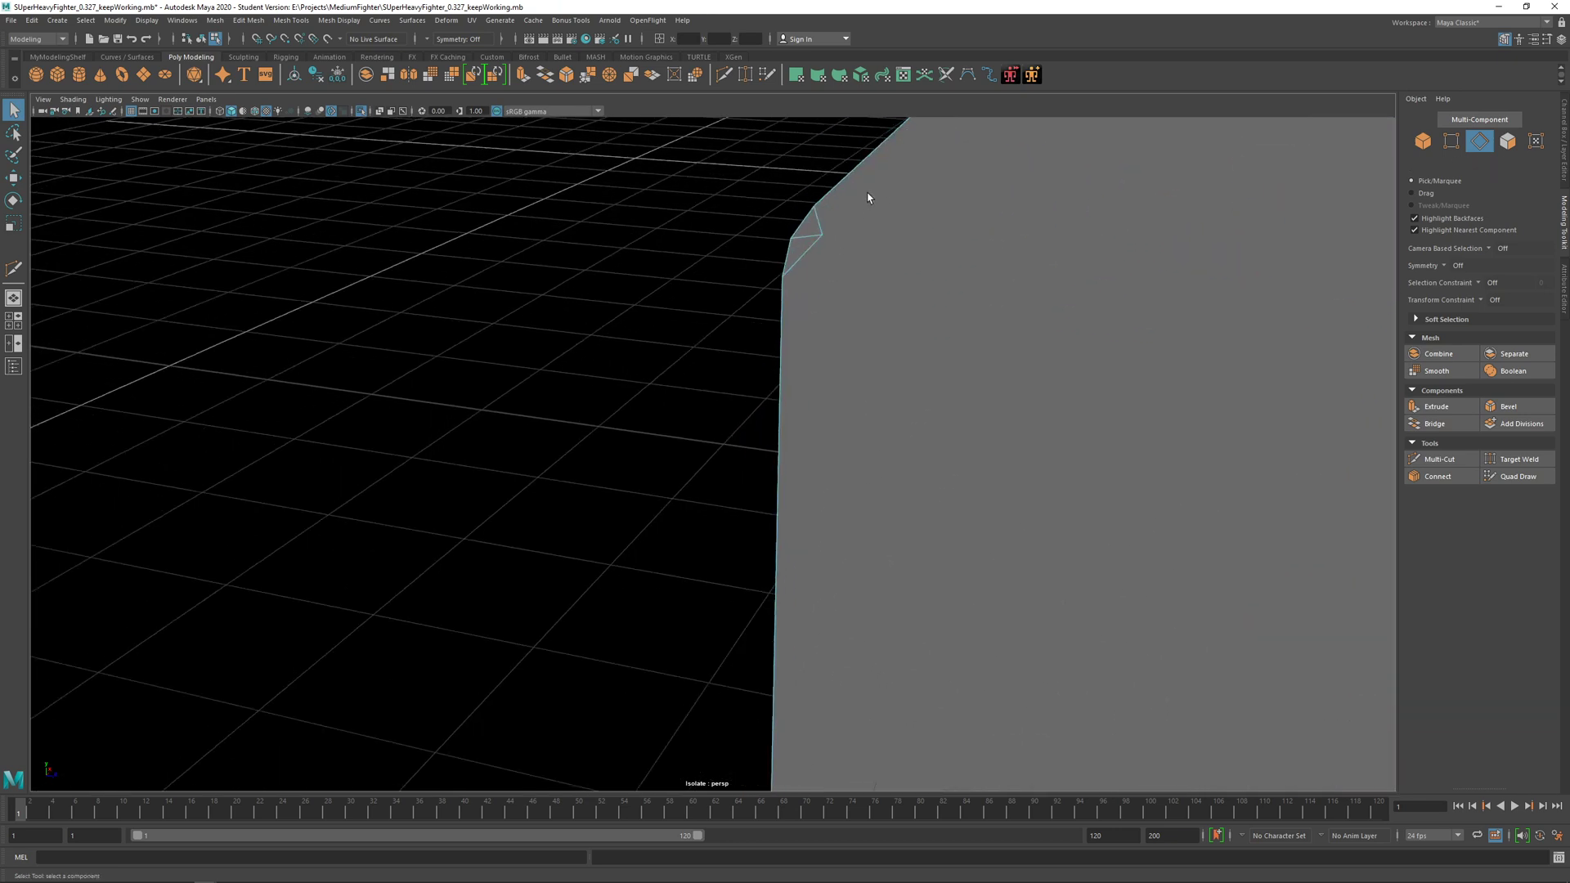
middle_click_drag(869, 196, 806, 249, "alt")
left_click(784, 262)
scroll(824, 375, "down", 5)
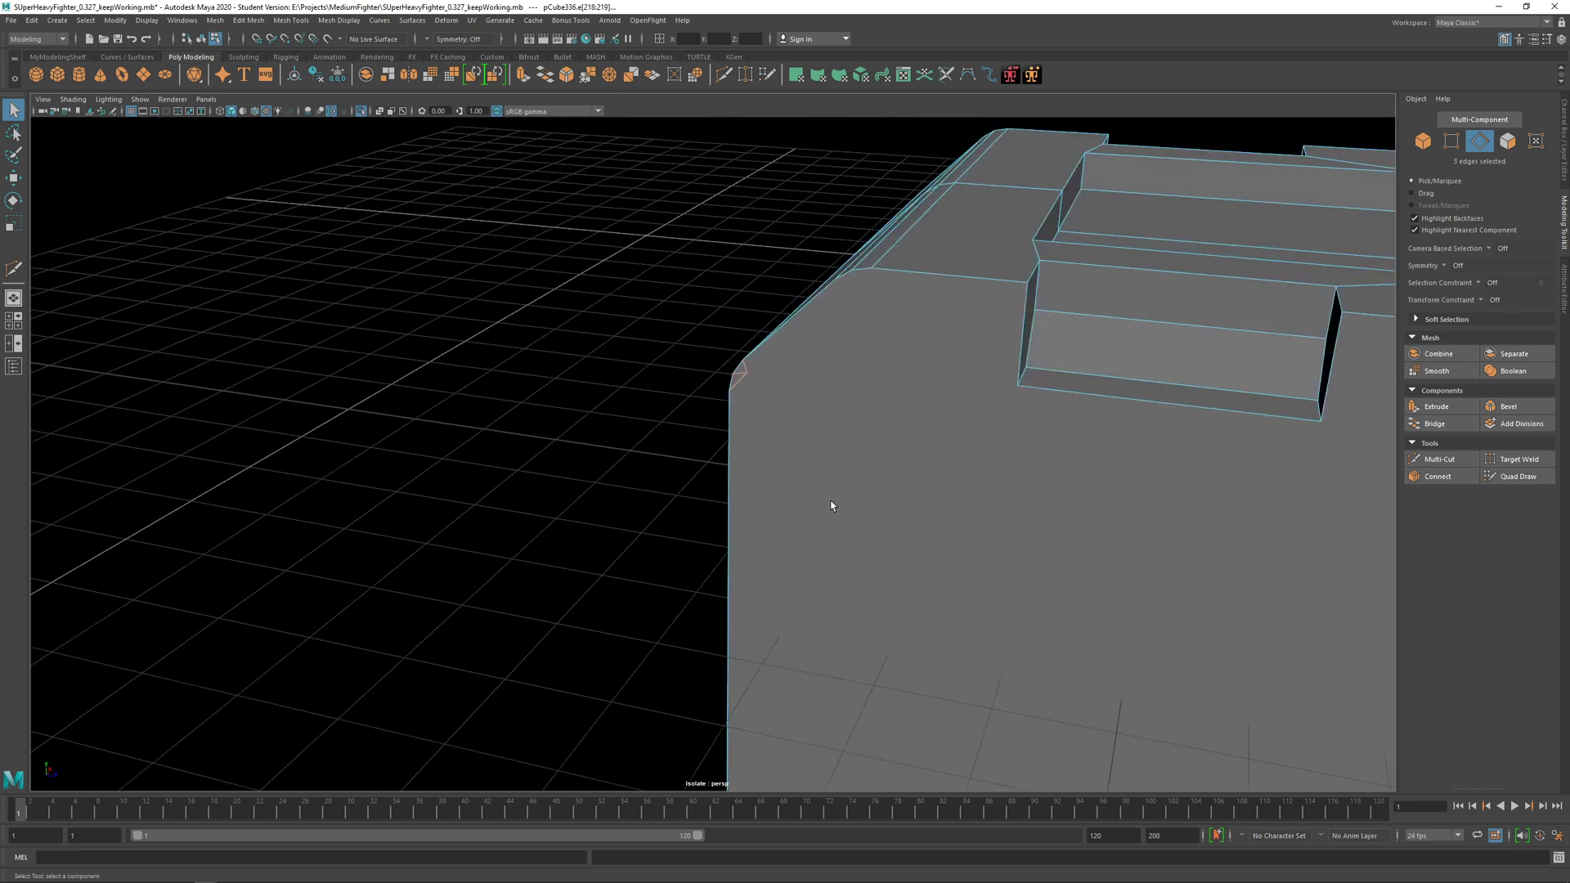
scroll(617, 438, "up", 5)
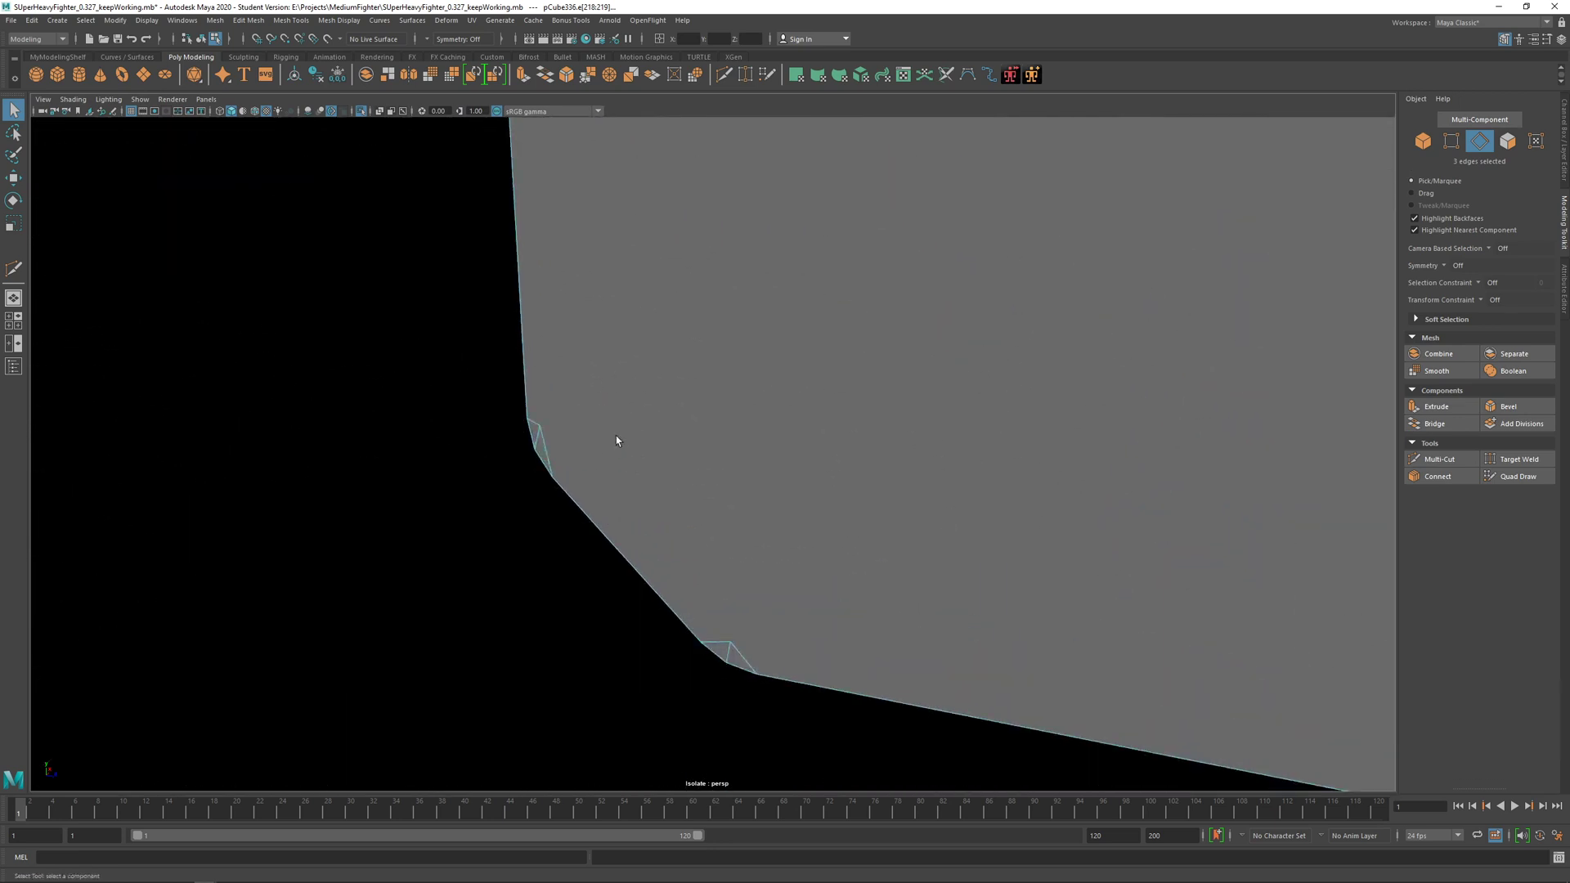
left_click(544, 450, "shift")
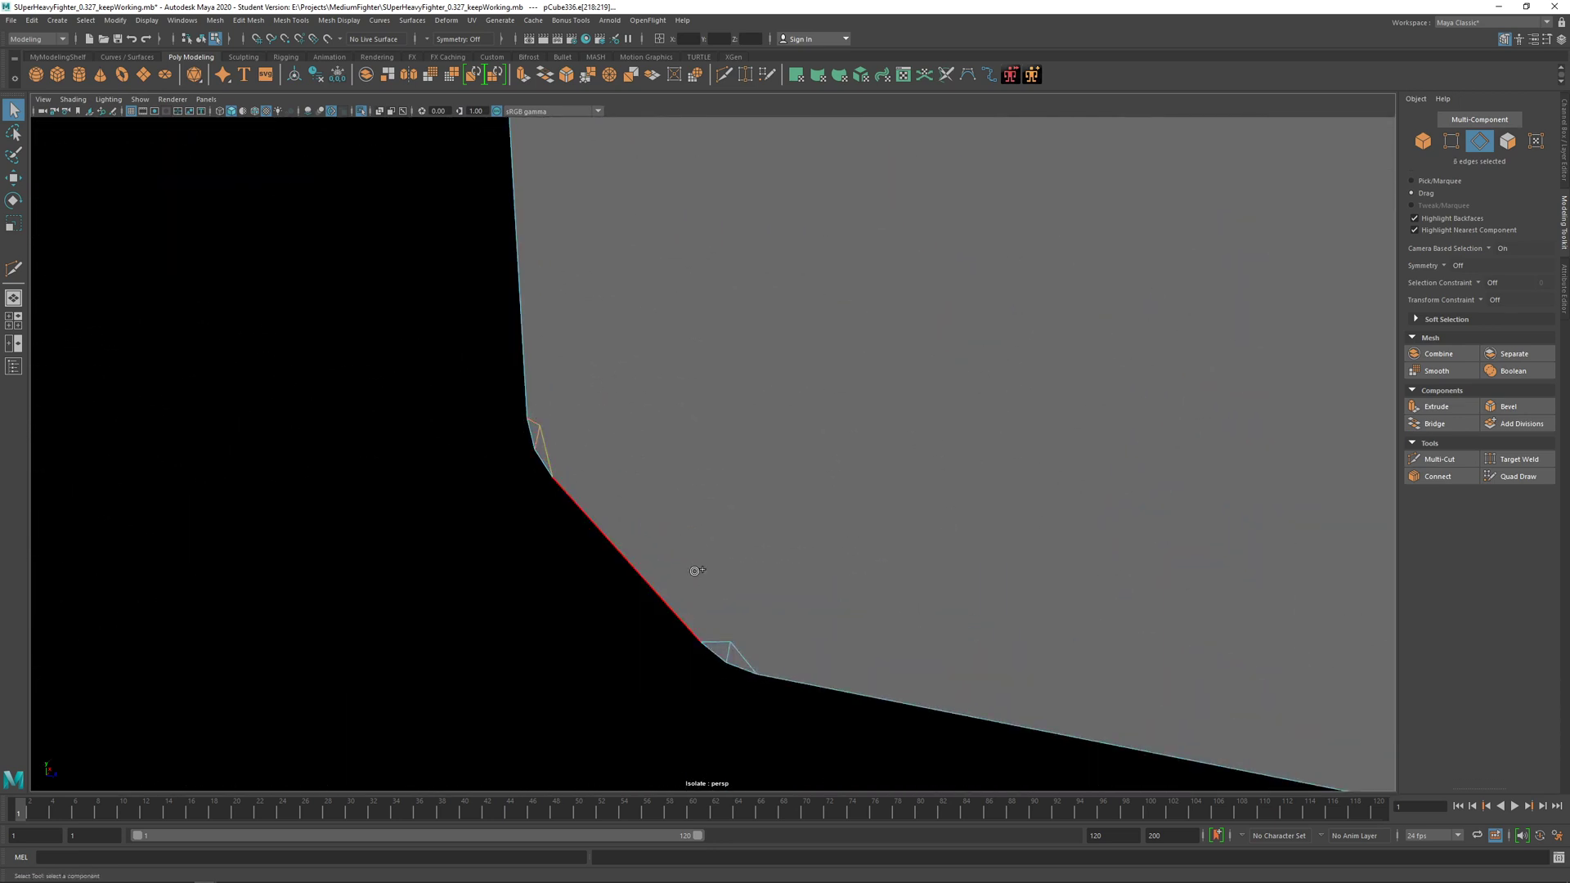
left_click(746, 651, "shift")
scroll(801, 643, "down", 6)
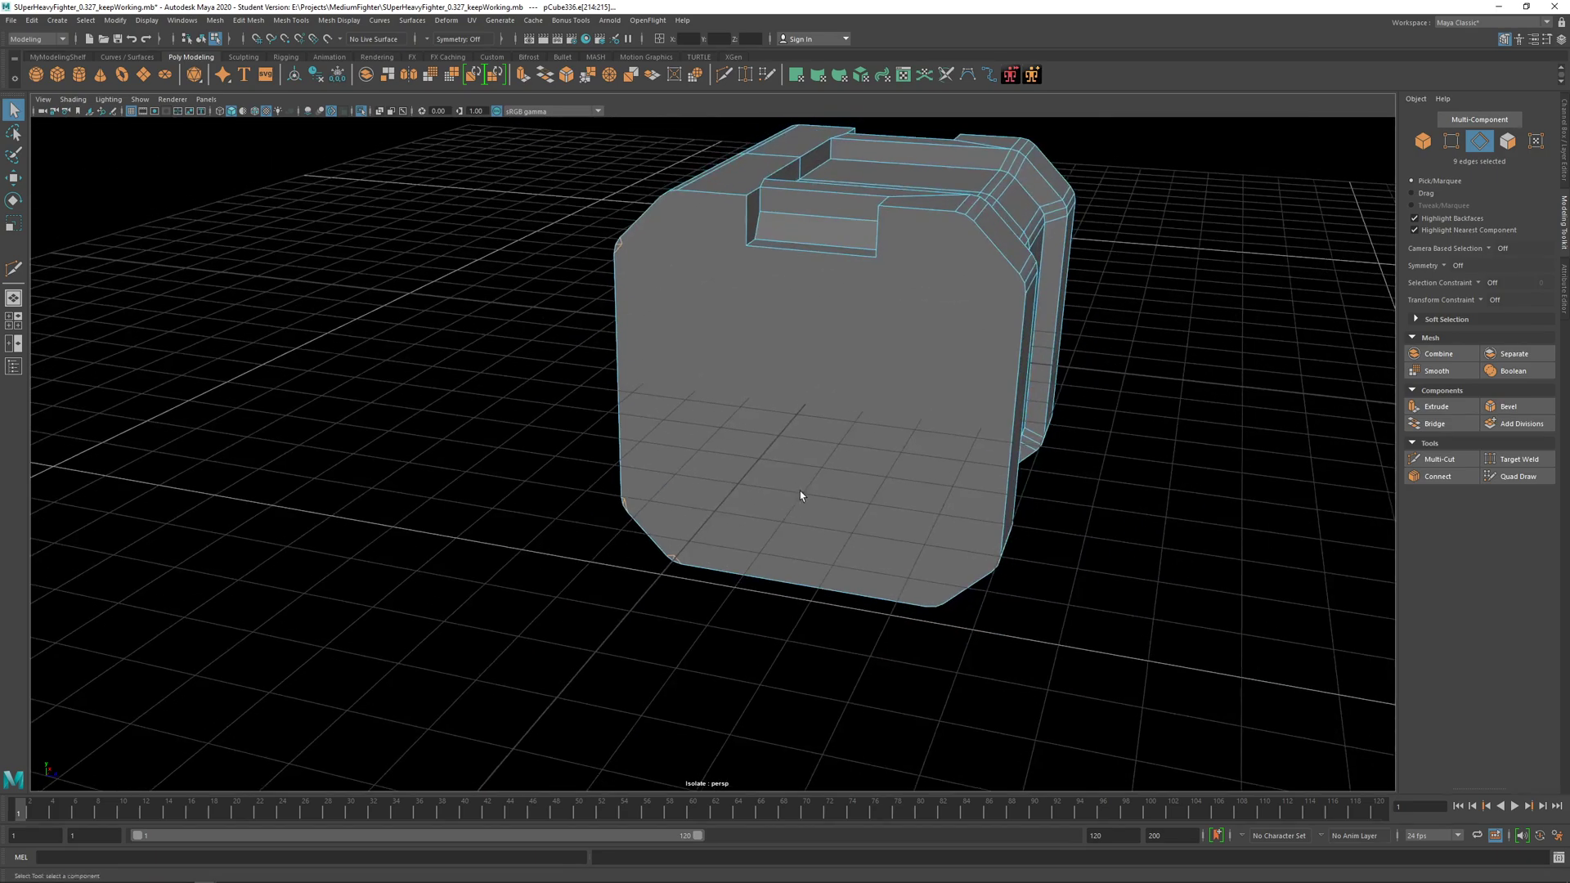
key("ctrl+Delete")
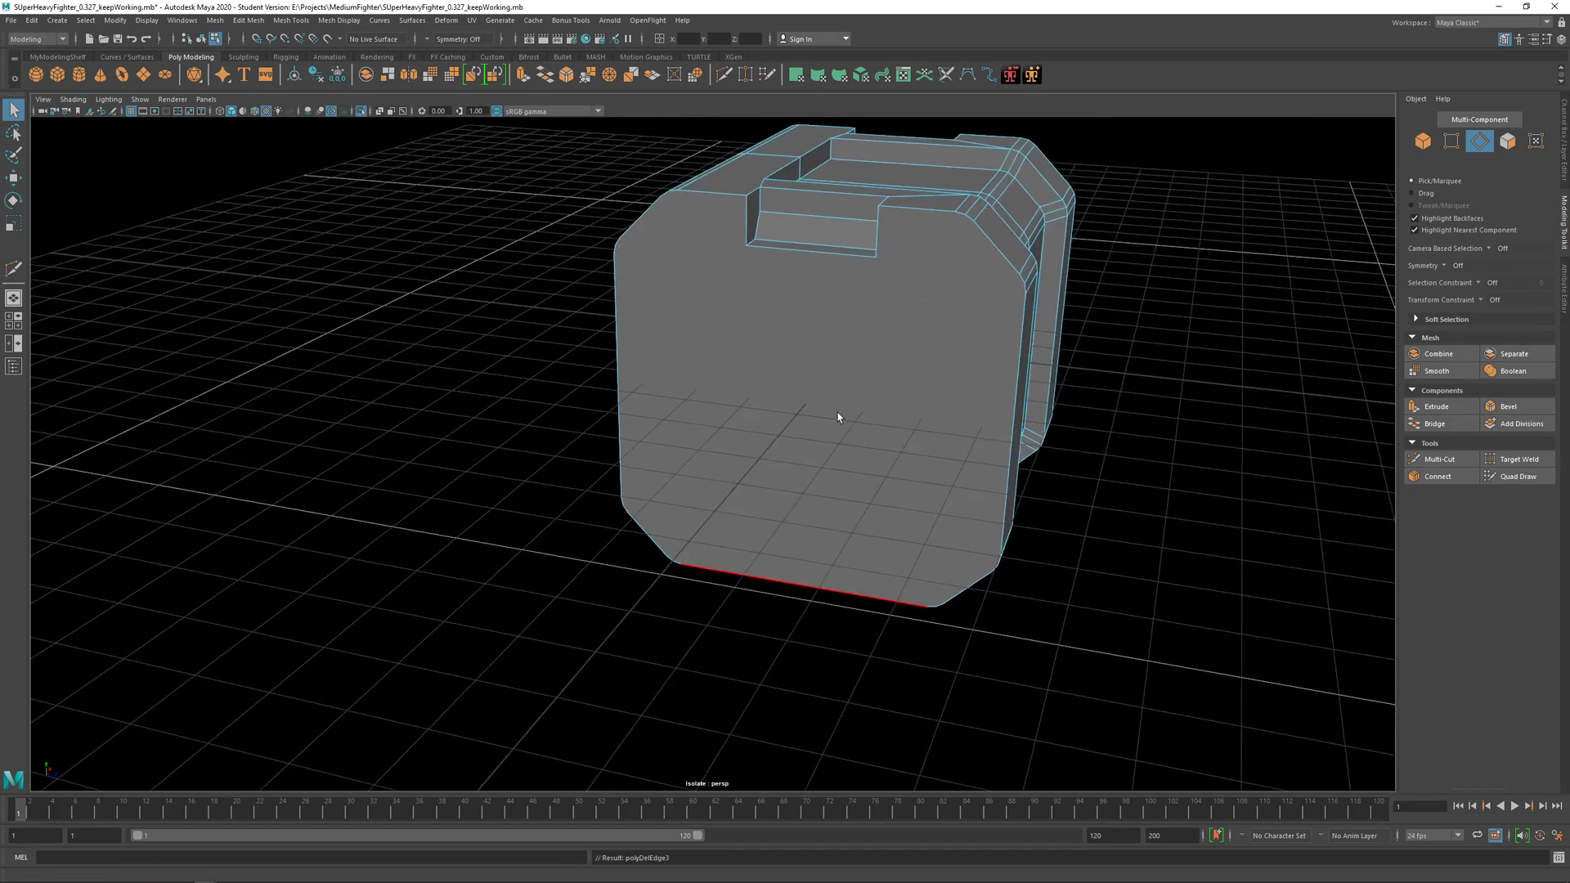
Step: Select only the two faces of the vertically split end cap by box-selecting them in the front view, excluding the side faces
left_click_drag(837, 417, 1008, 411, "alt")
right_click_drag(726, 256, 721, 284)
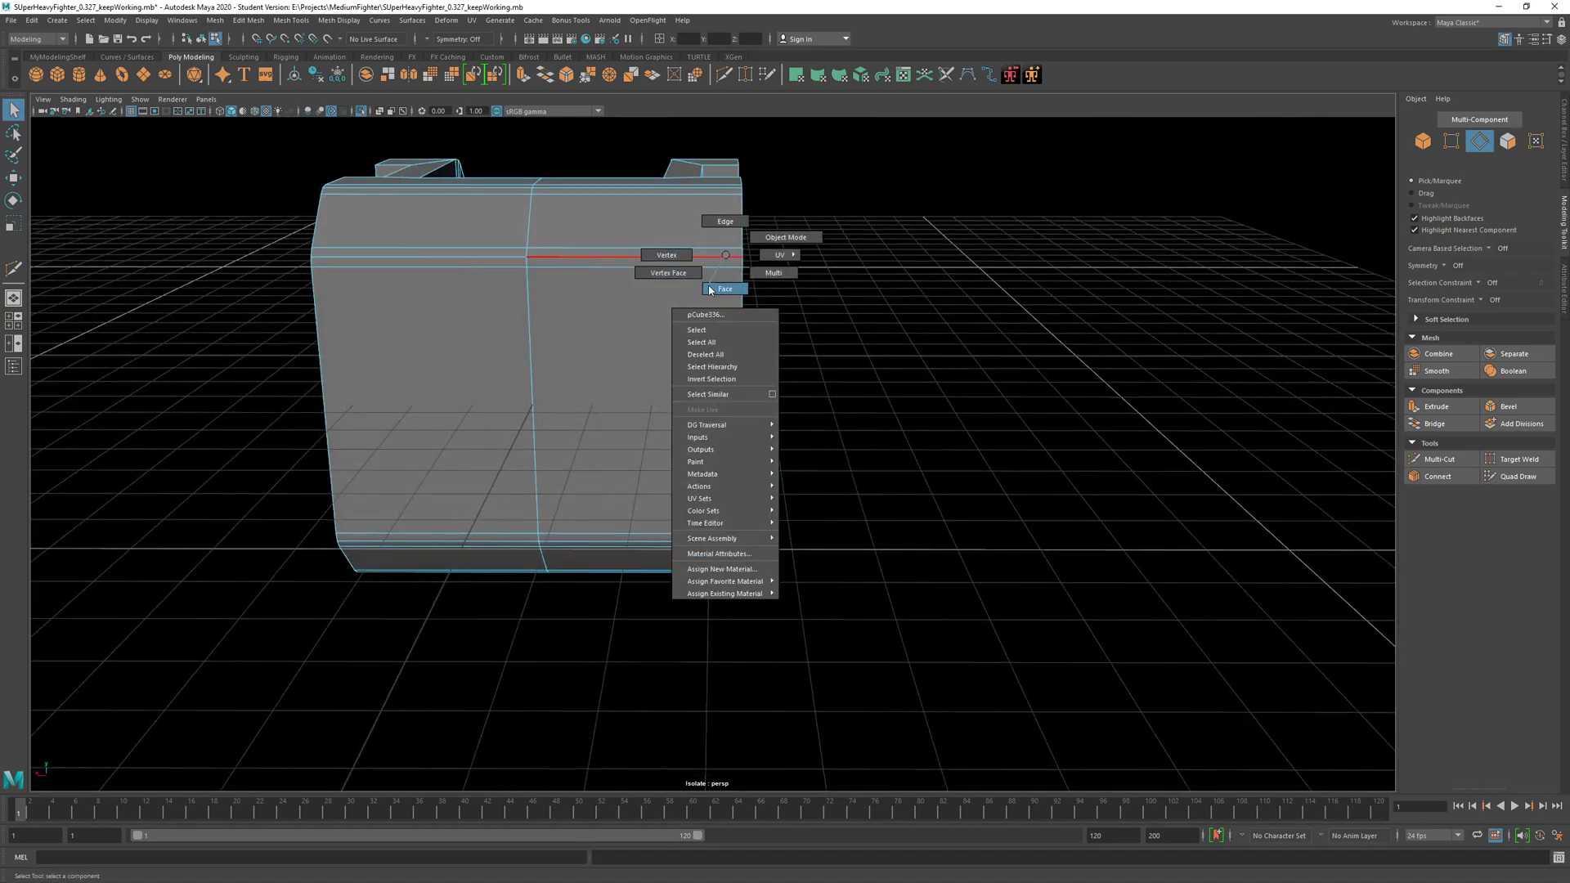
left_click_drag(751, 260, 707, 358, "alt")
key("space")
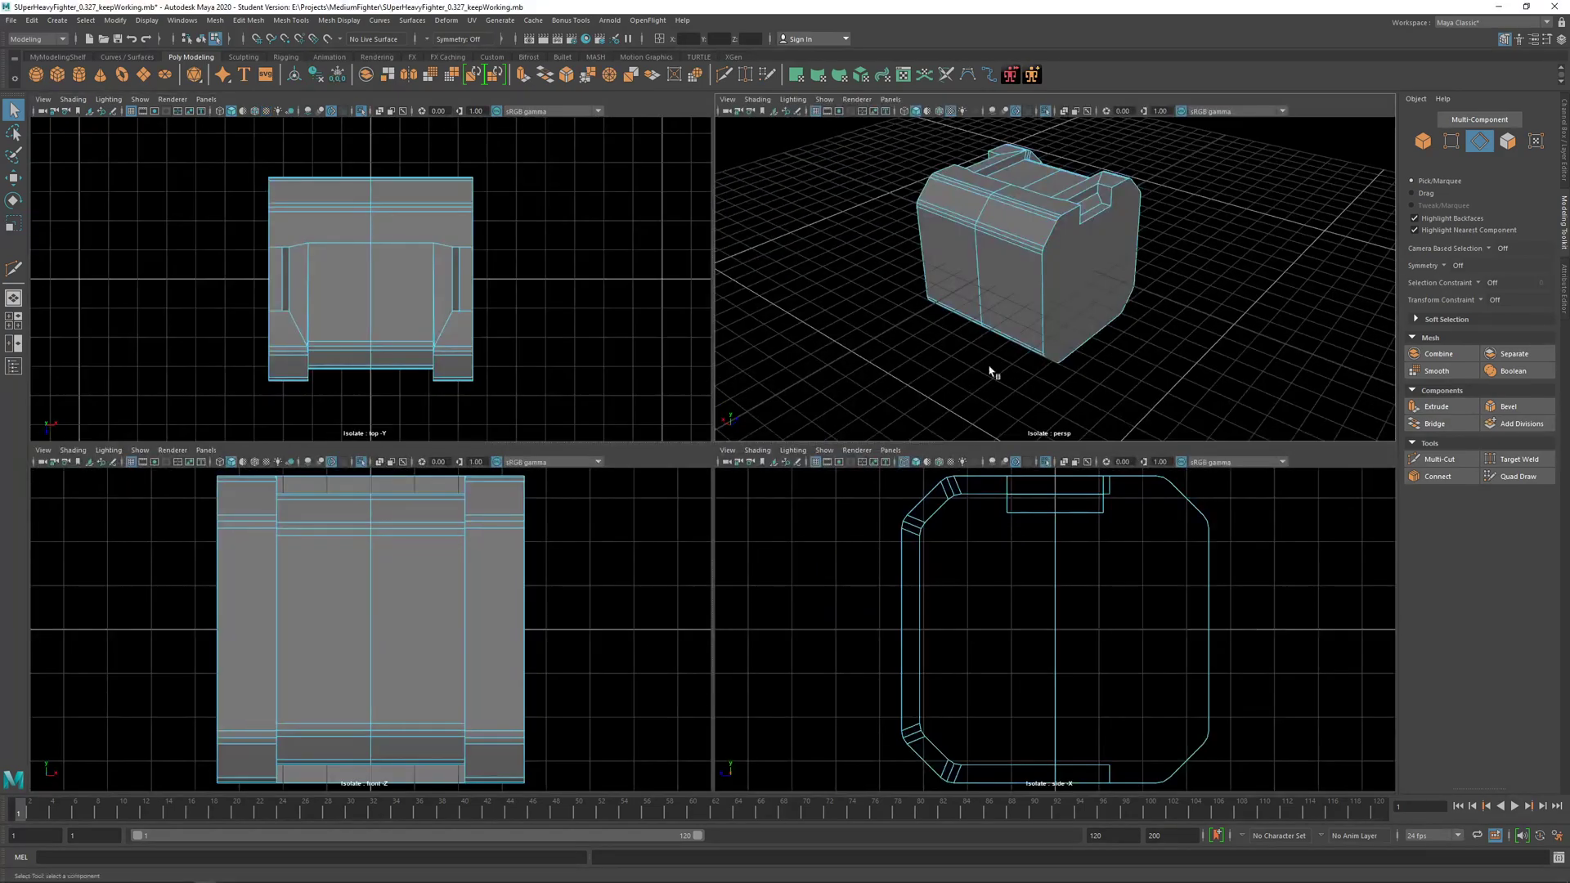
left_click_drag(993, 368, 1043, 235, "alt")
key("space")
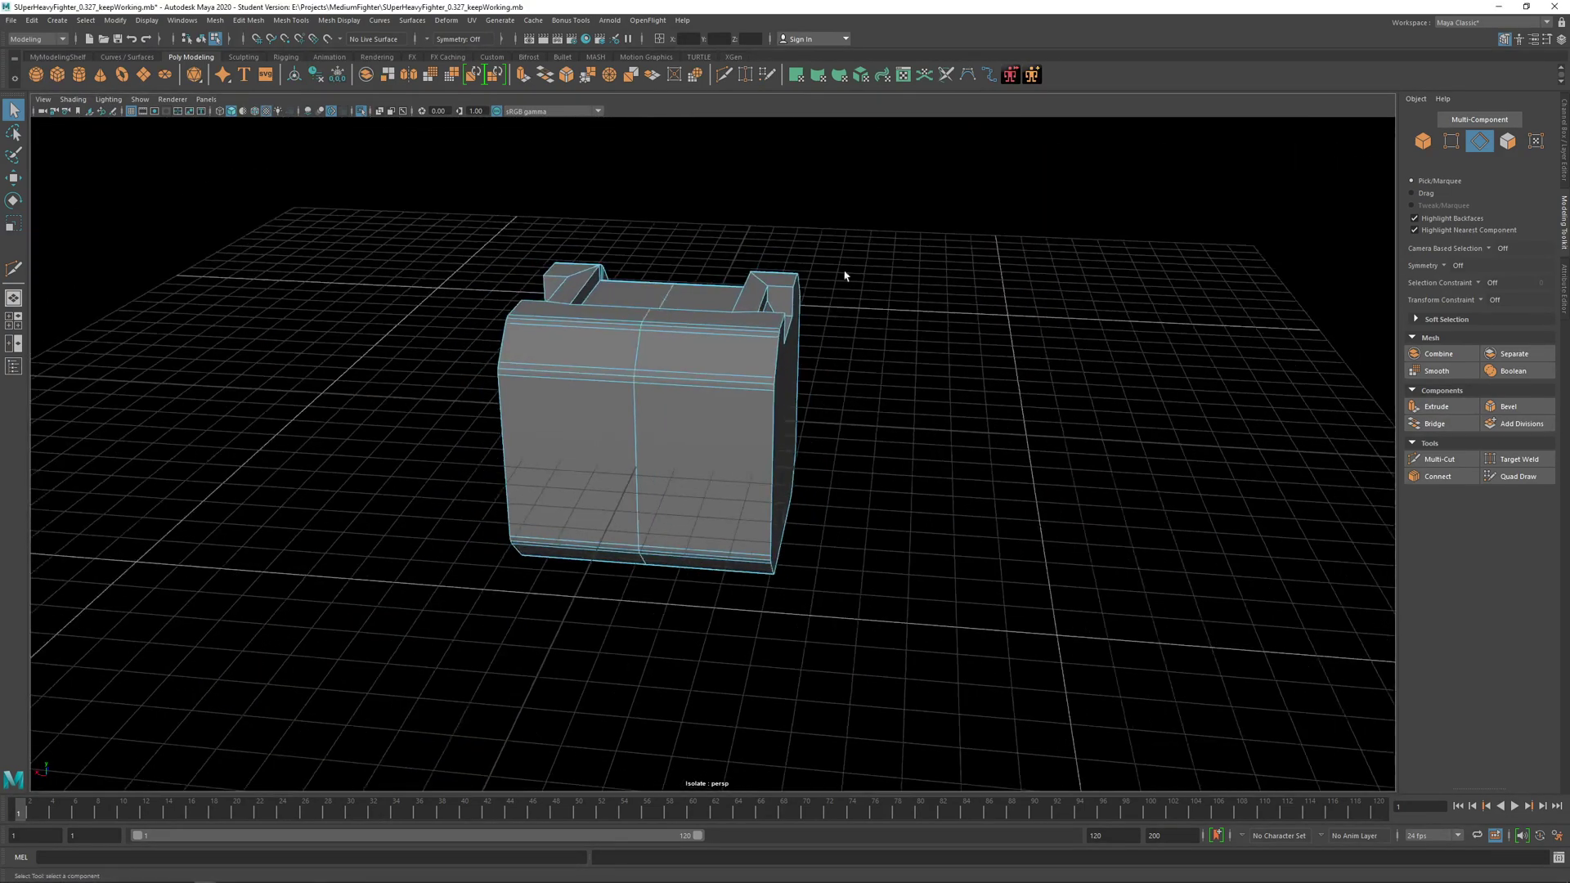
left_click_drag(845, 276, 802, 267, "alt")
key("space")
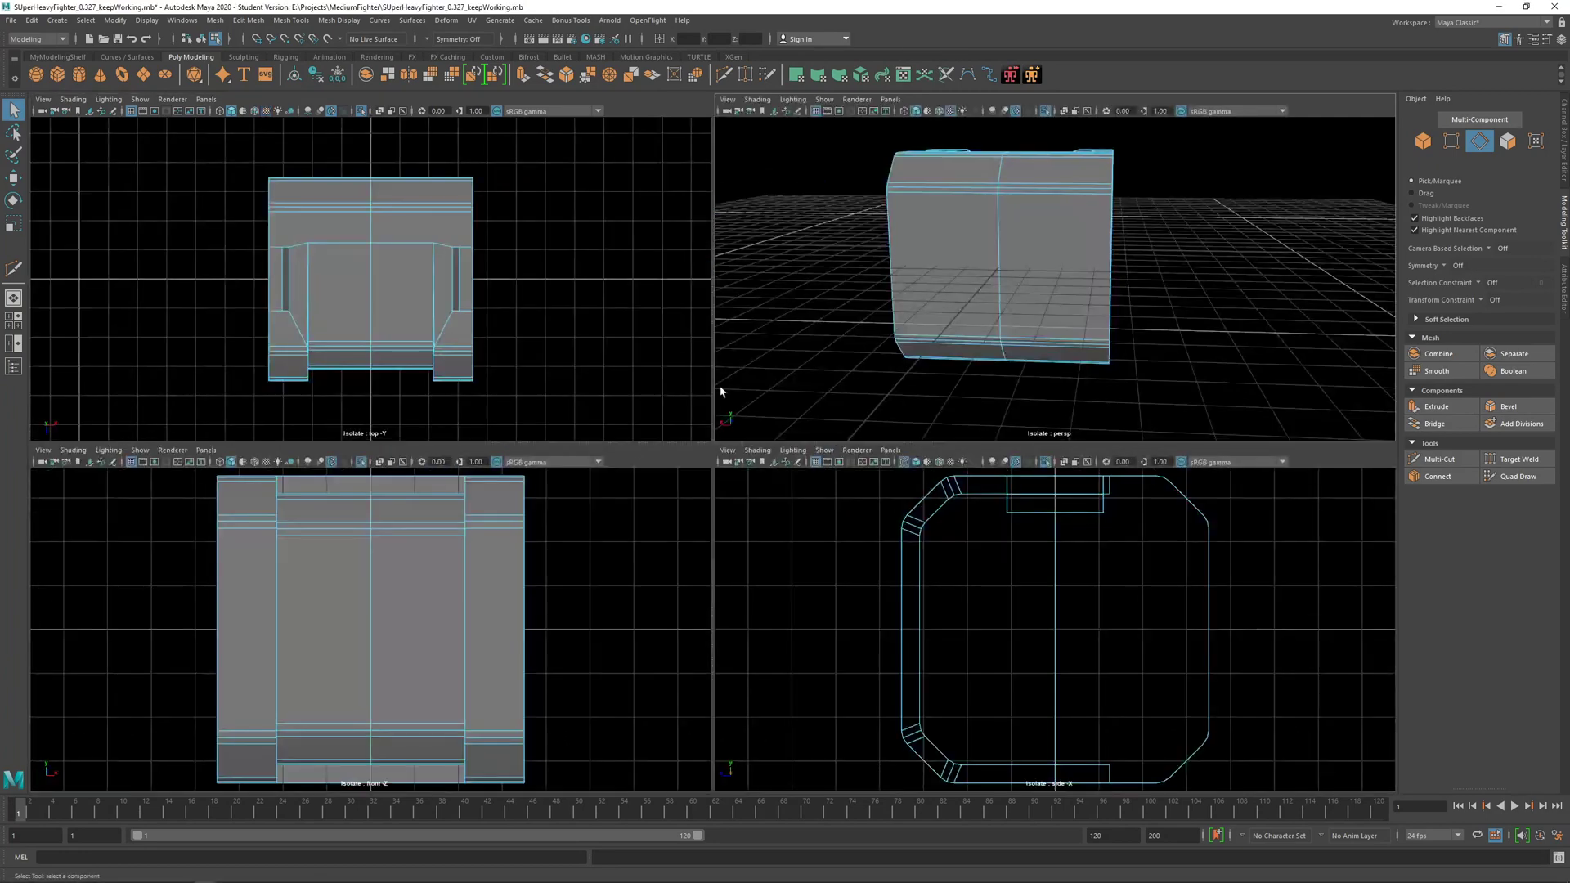
scroll(446, 597, "down", 2)
right_click_drag(497, 519, 495, 544)
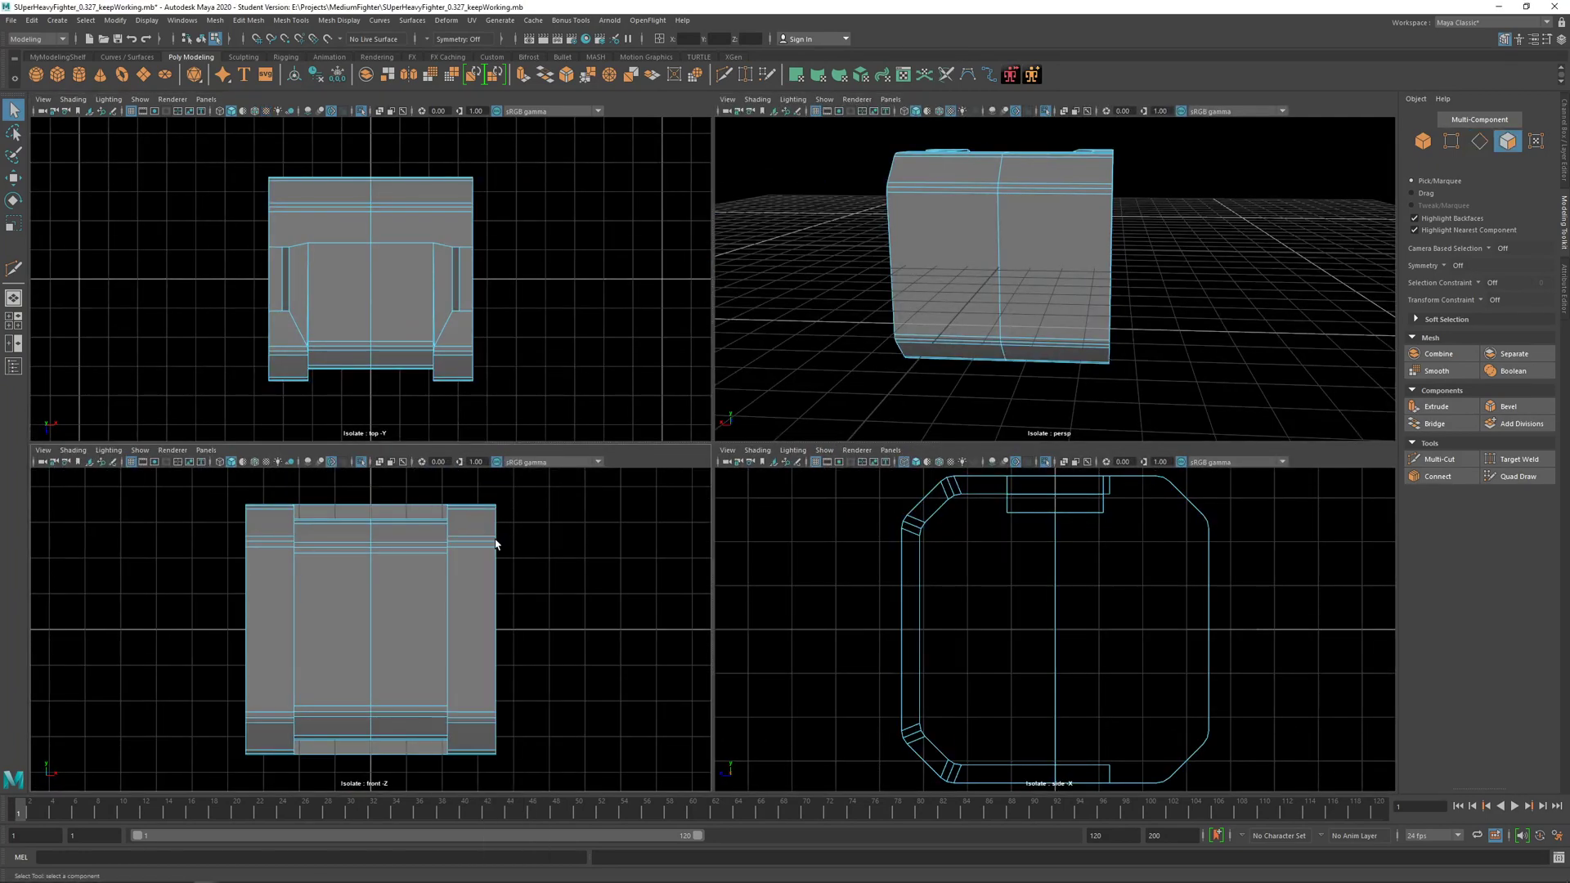
left_click_drag(485, 495, 572, 785)
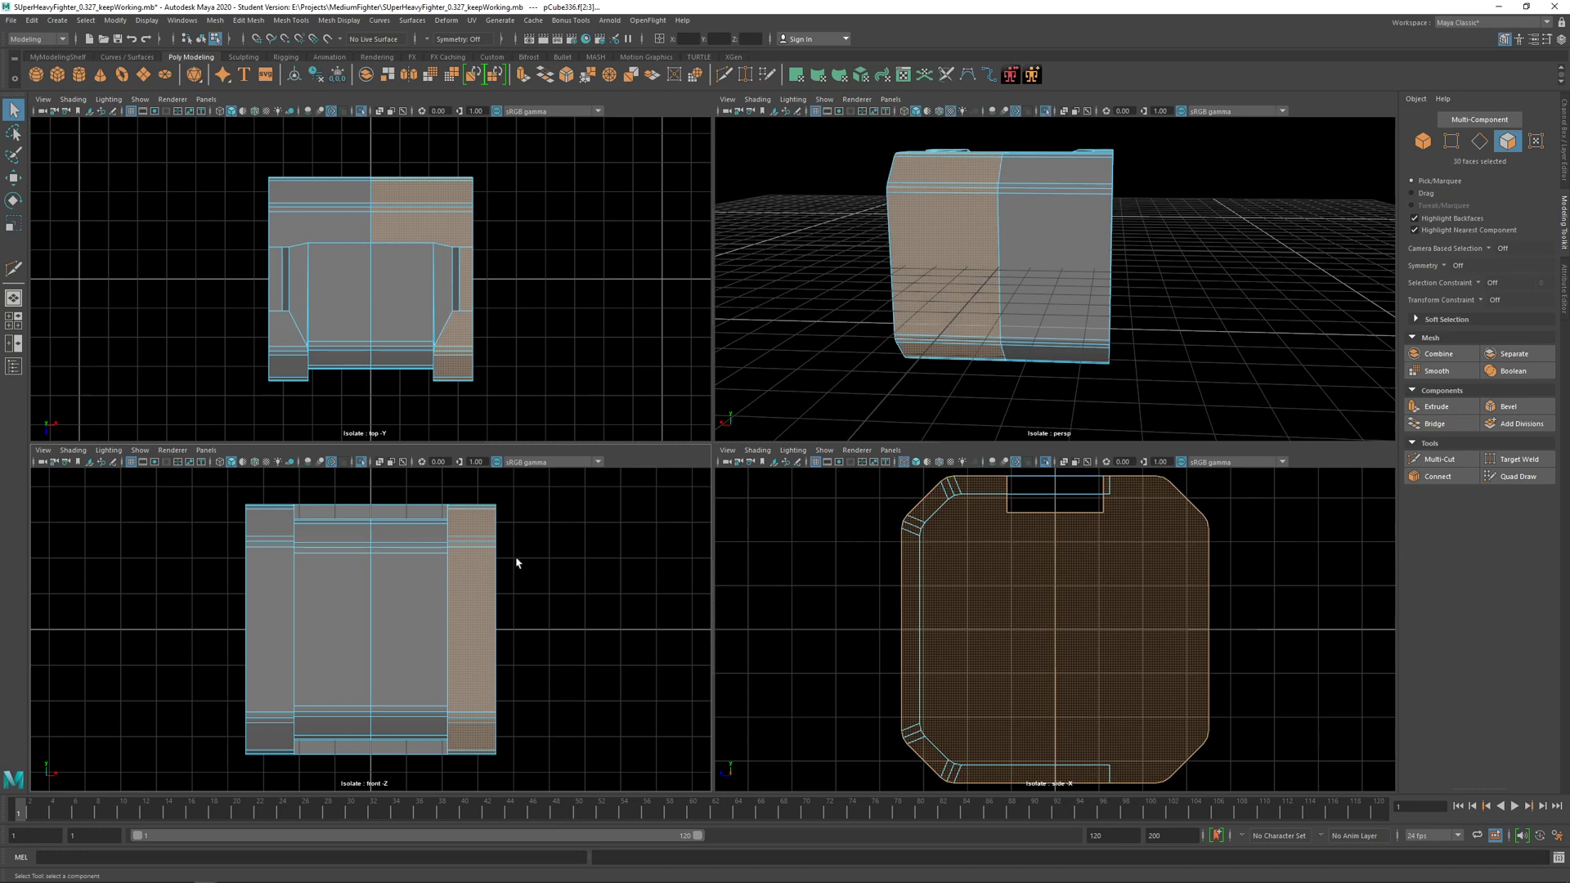
left_click_drag(445, 494, 480, 785)
left_click_drag(1096, 303, 1230, 312, "alt")
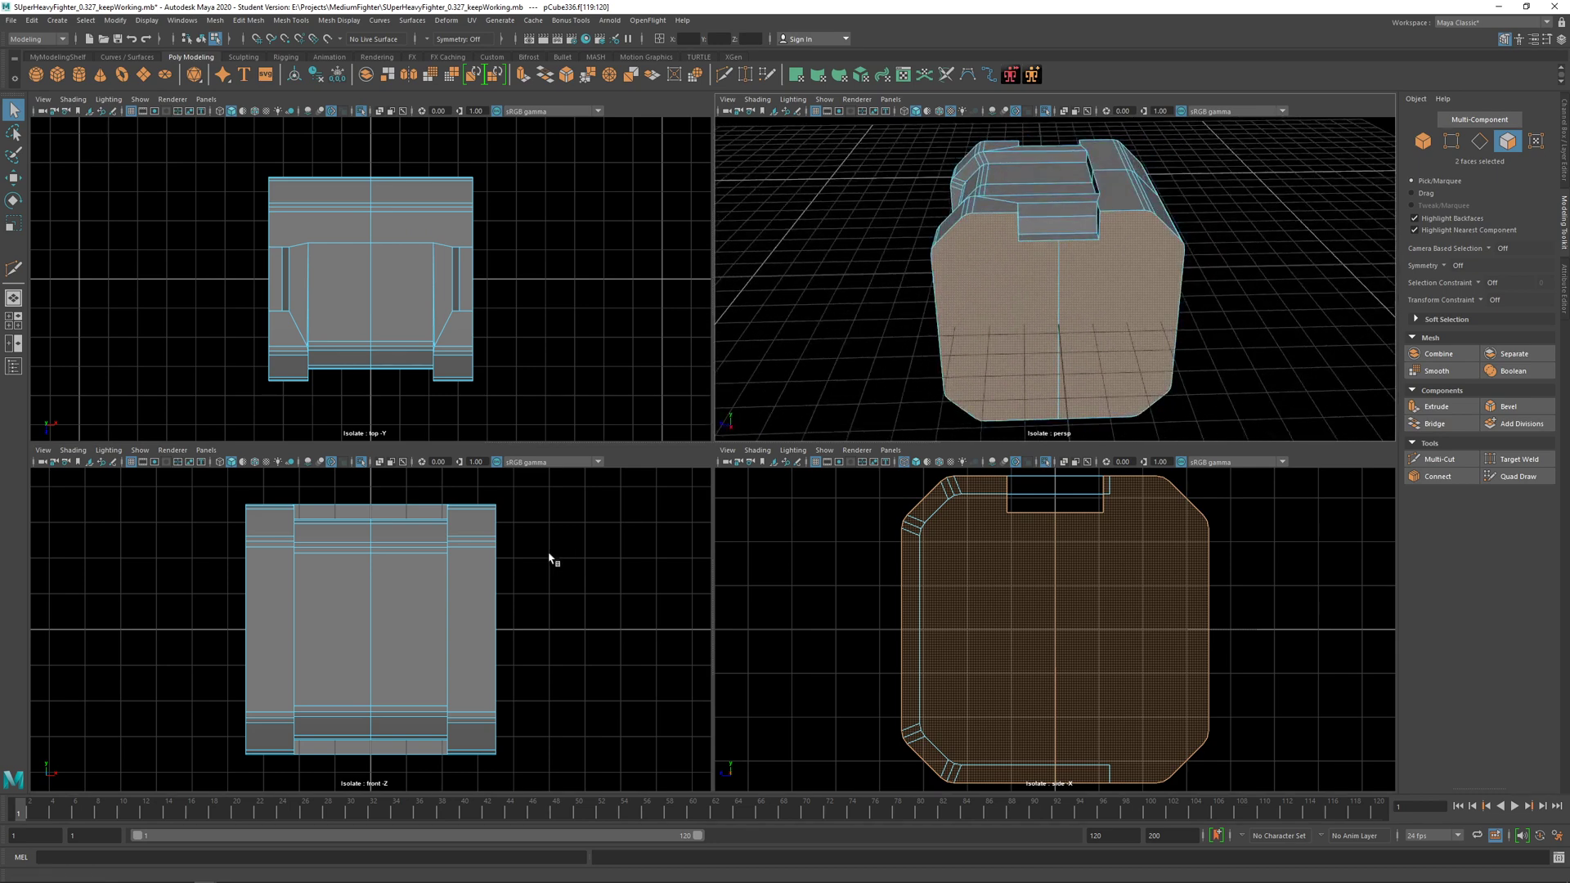
middle_click_drag(462, 643, 455, 646, "alt")
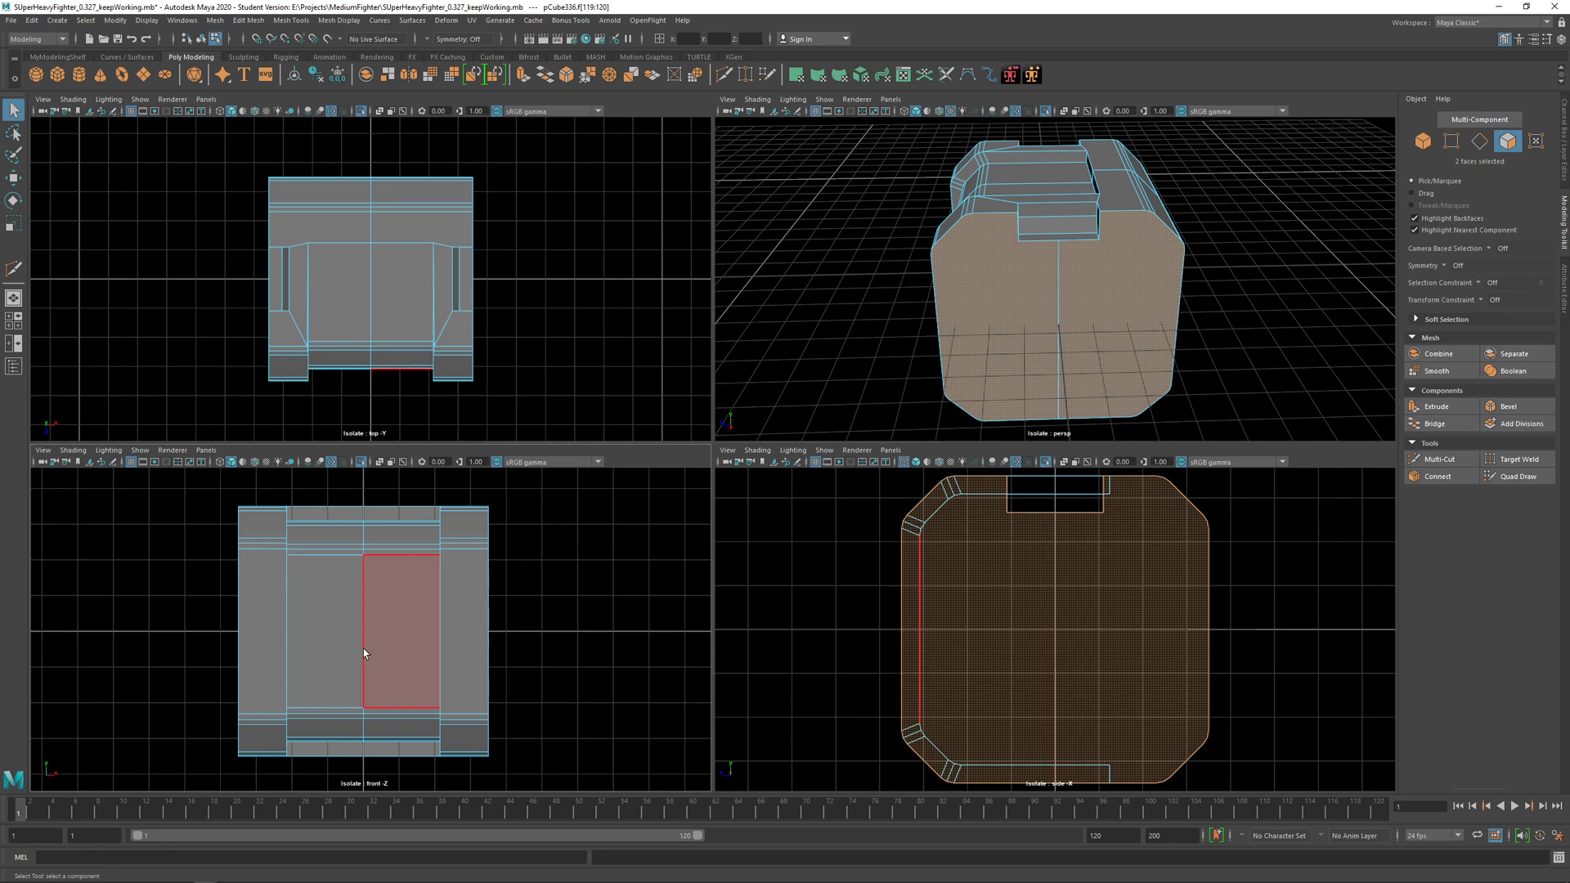
Step: Cut a horizontal edge across the left half of the end face, from the vertical centre edge to the side edge, with Multi-Cut
key("space")
left_click_drag(757, 350, 708, 333, "alt")
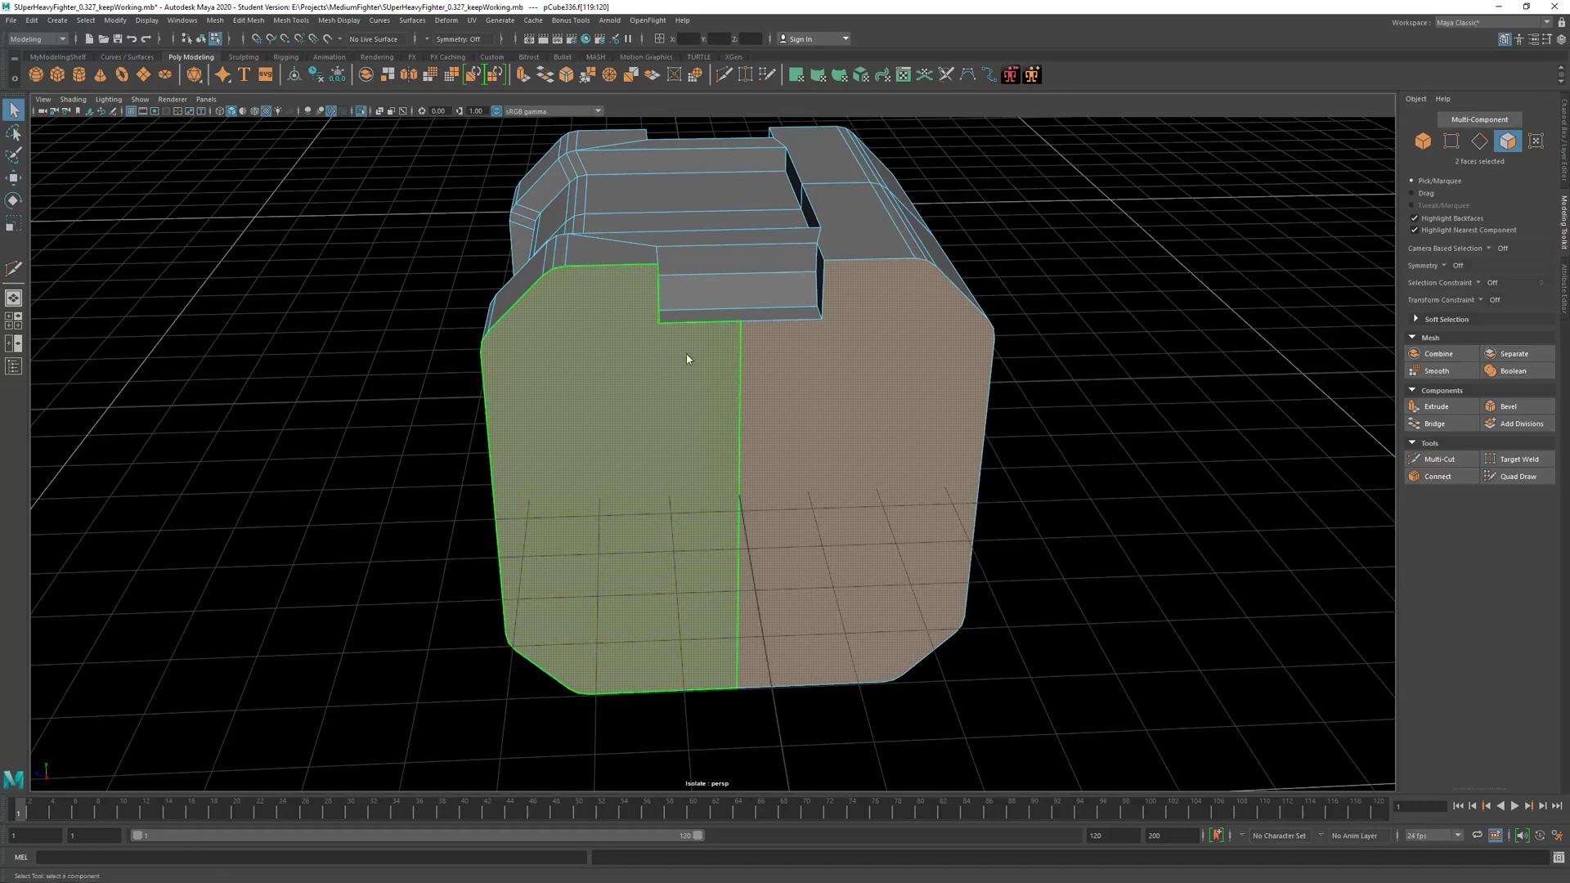
right_click_drag(687, 358, 614, 359, "shift")
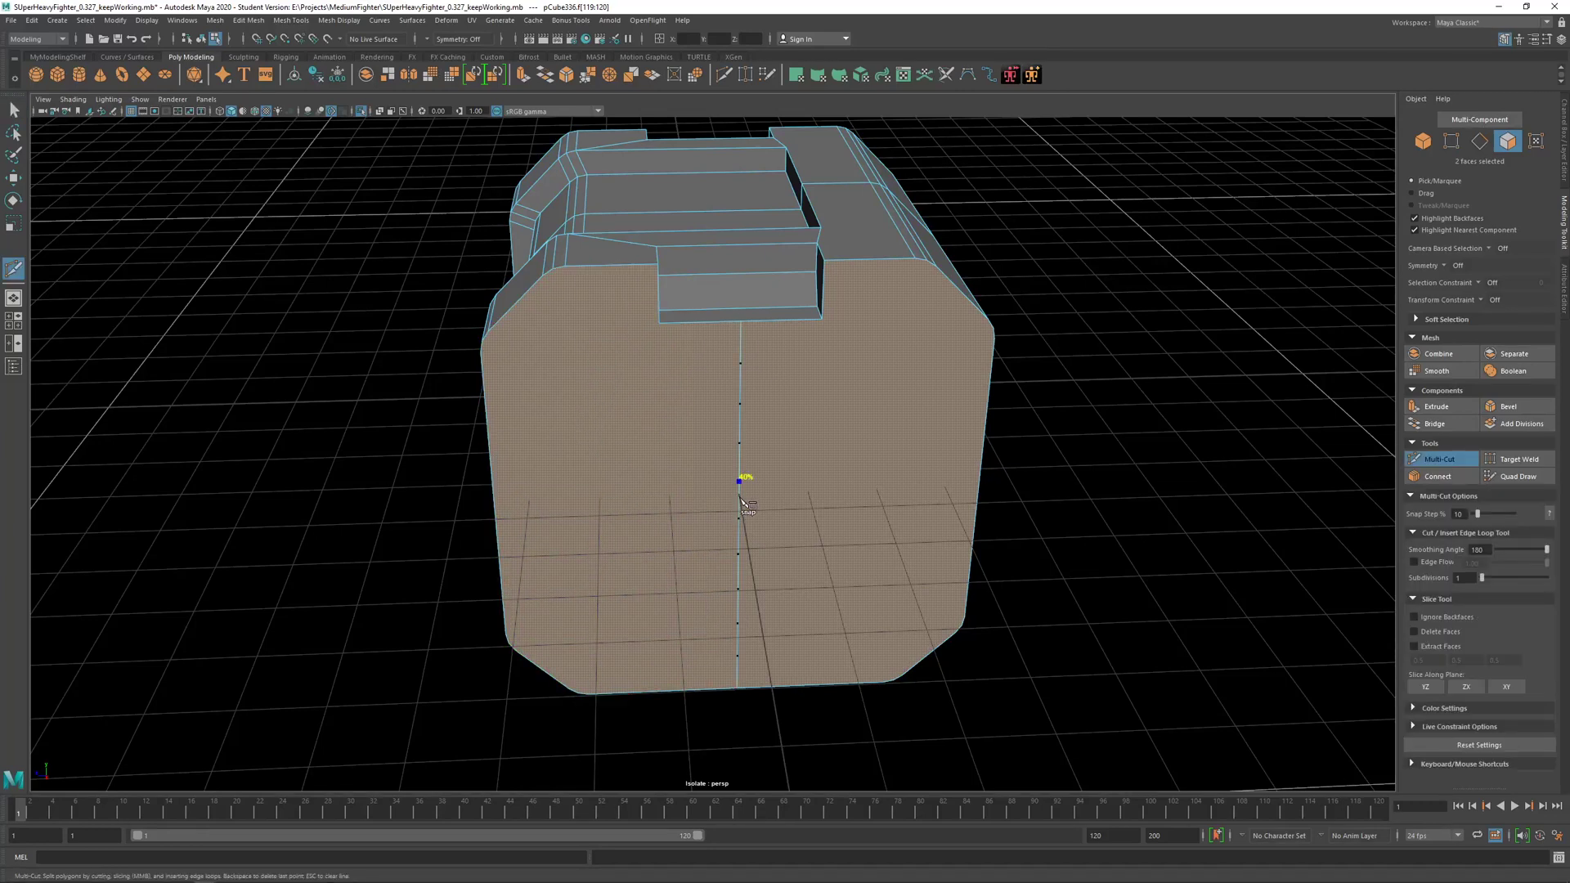
left_click(740, 517)
left_click(499, 510)
right_click(523, 520)
Step: Continue the horizontal cut from the centre edge to the opposite side edge, dismissing the student-version save notice
left_click_drag(659, 556, 666, 513, "alt")
left_click(720, 418)
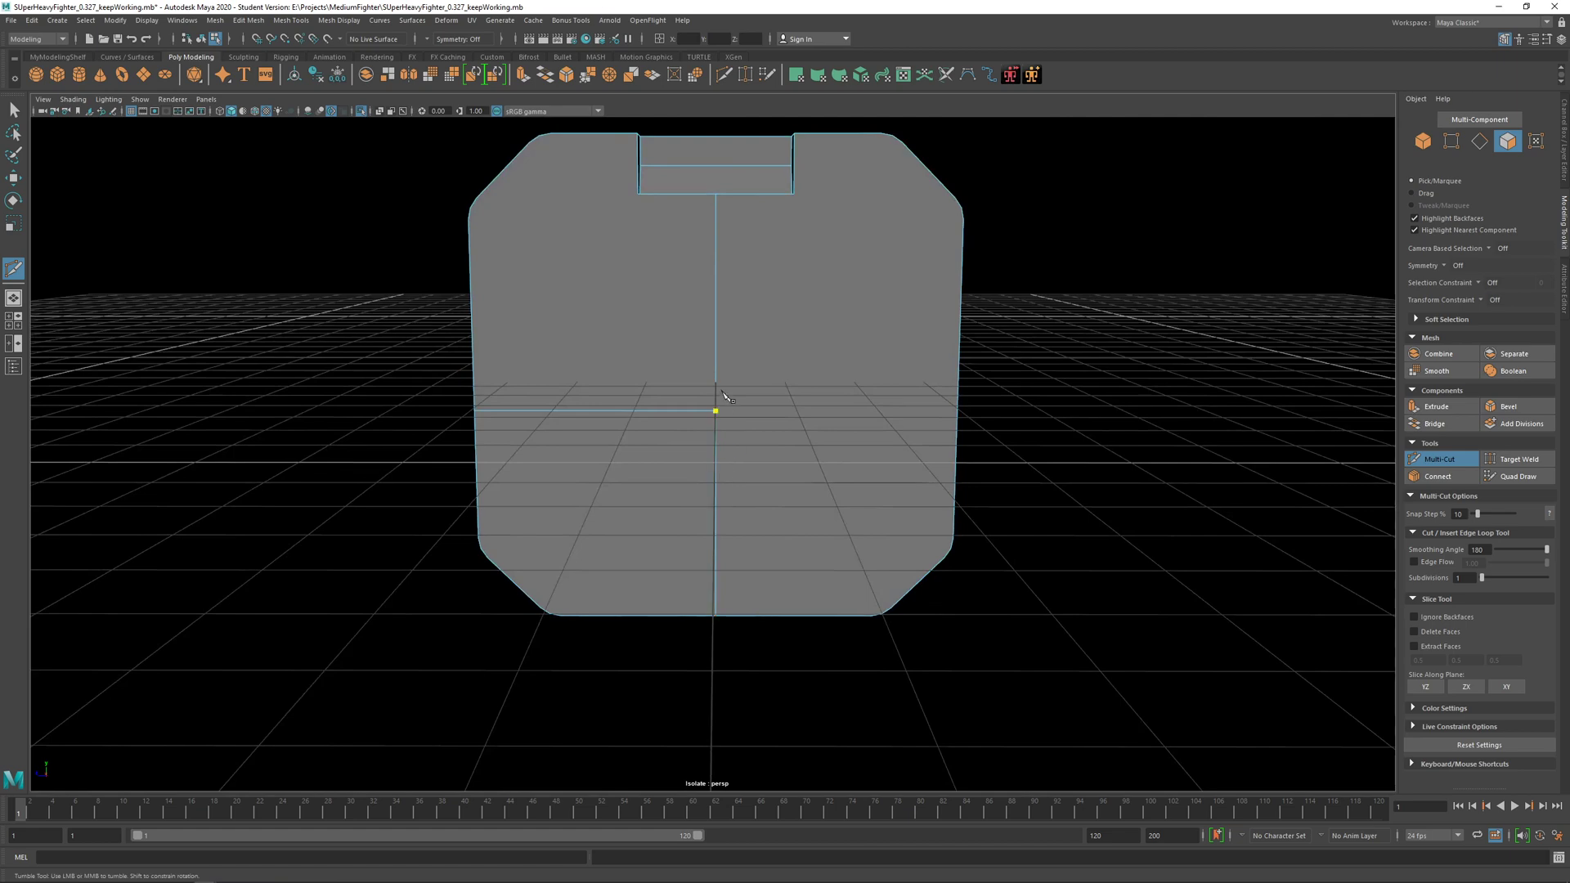
left_click_drag(720, 418, 730, 445, "alt")
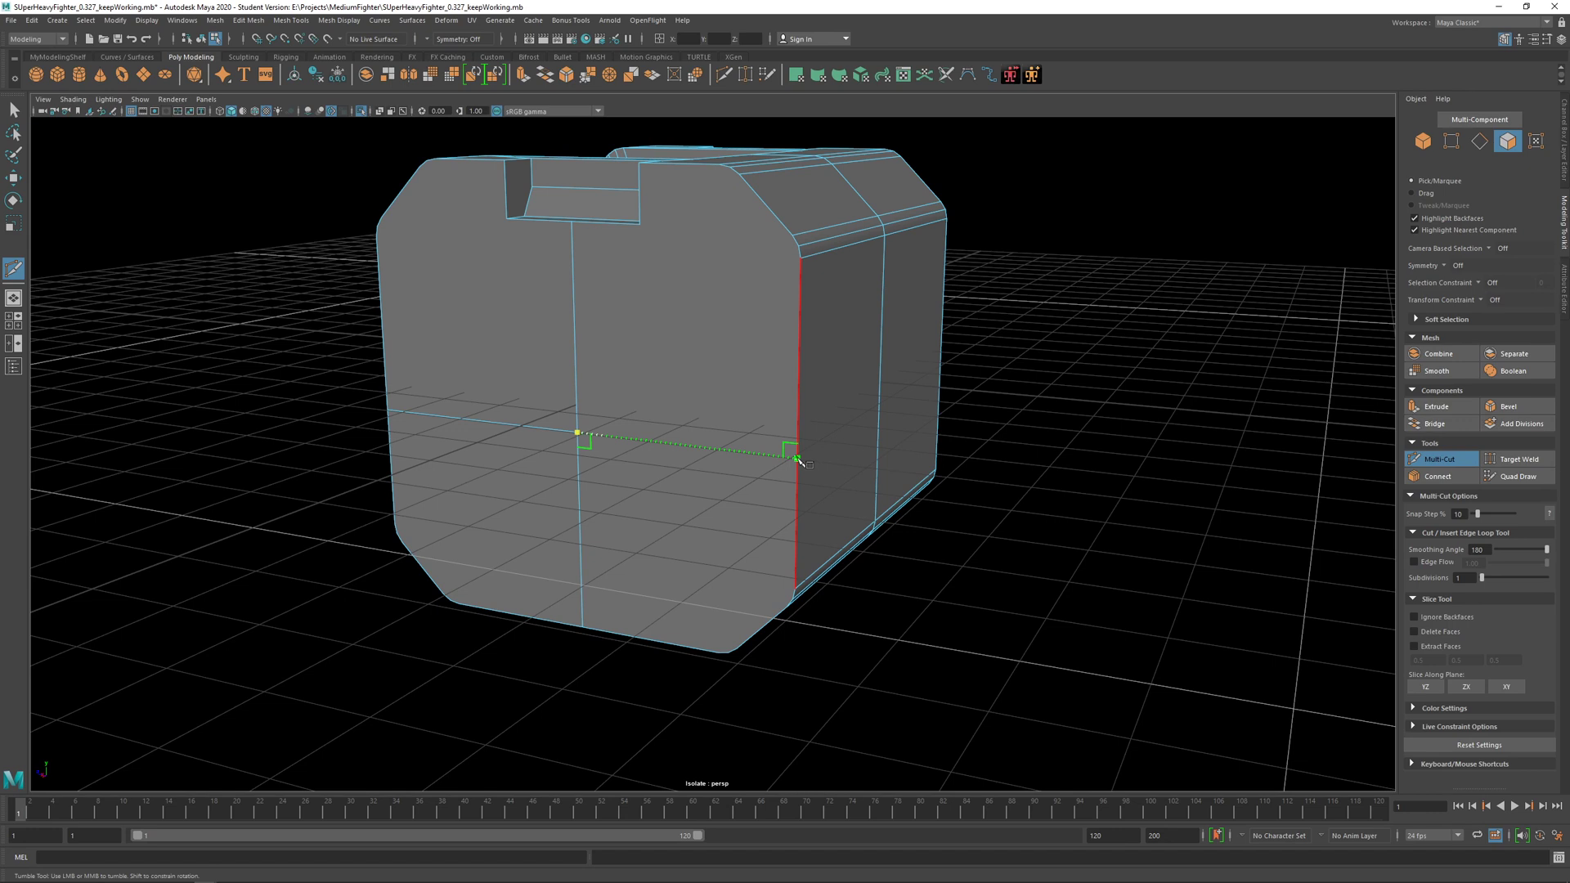
left_click(797, 458)
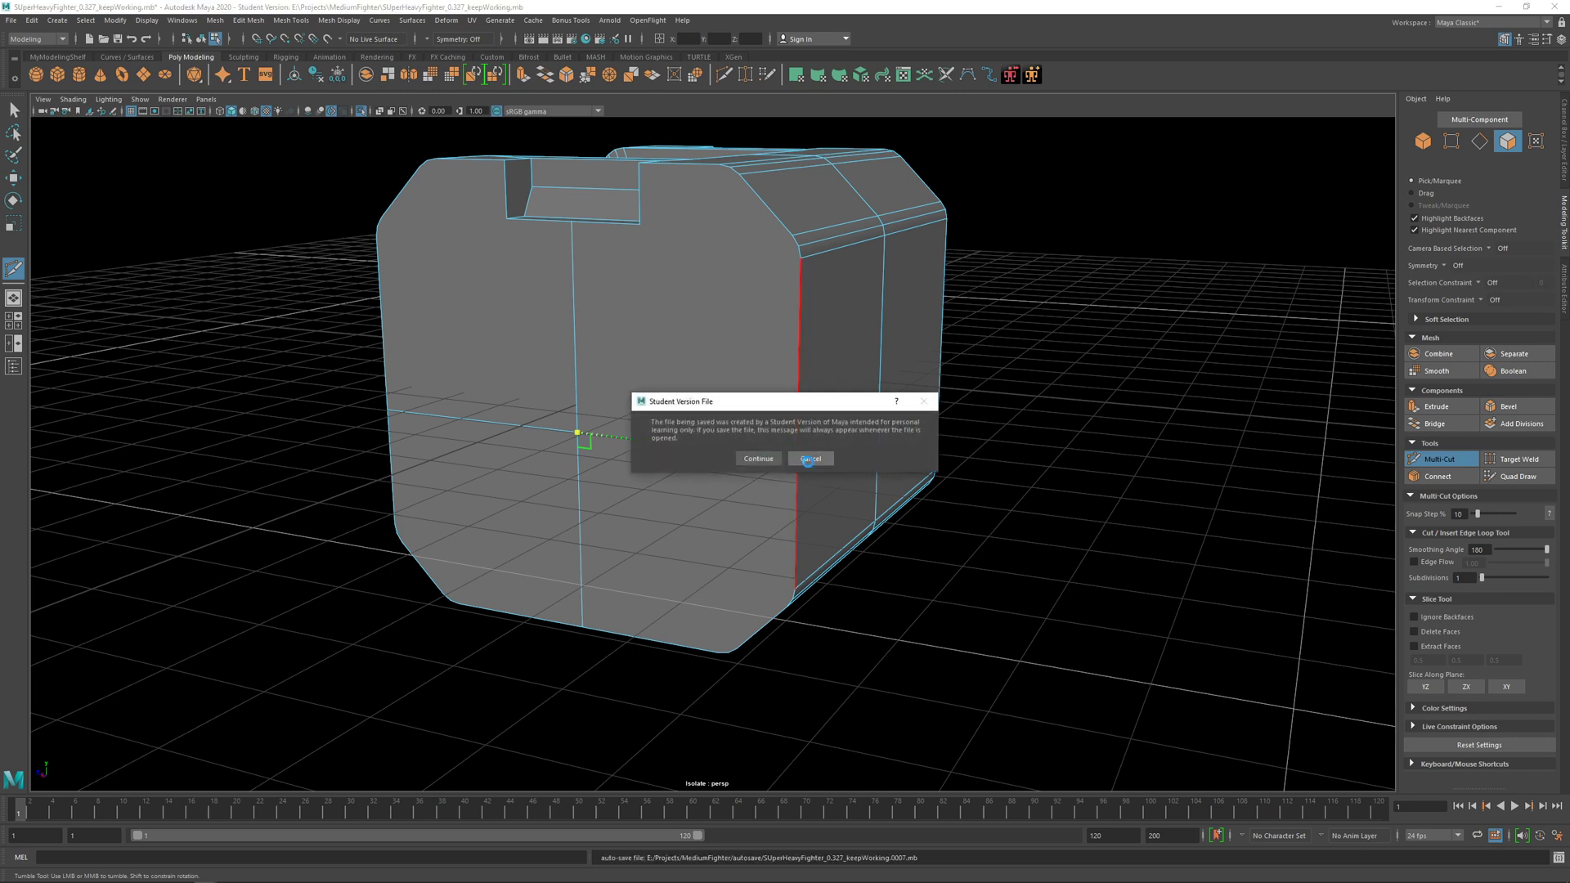
left_click(811, 466)
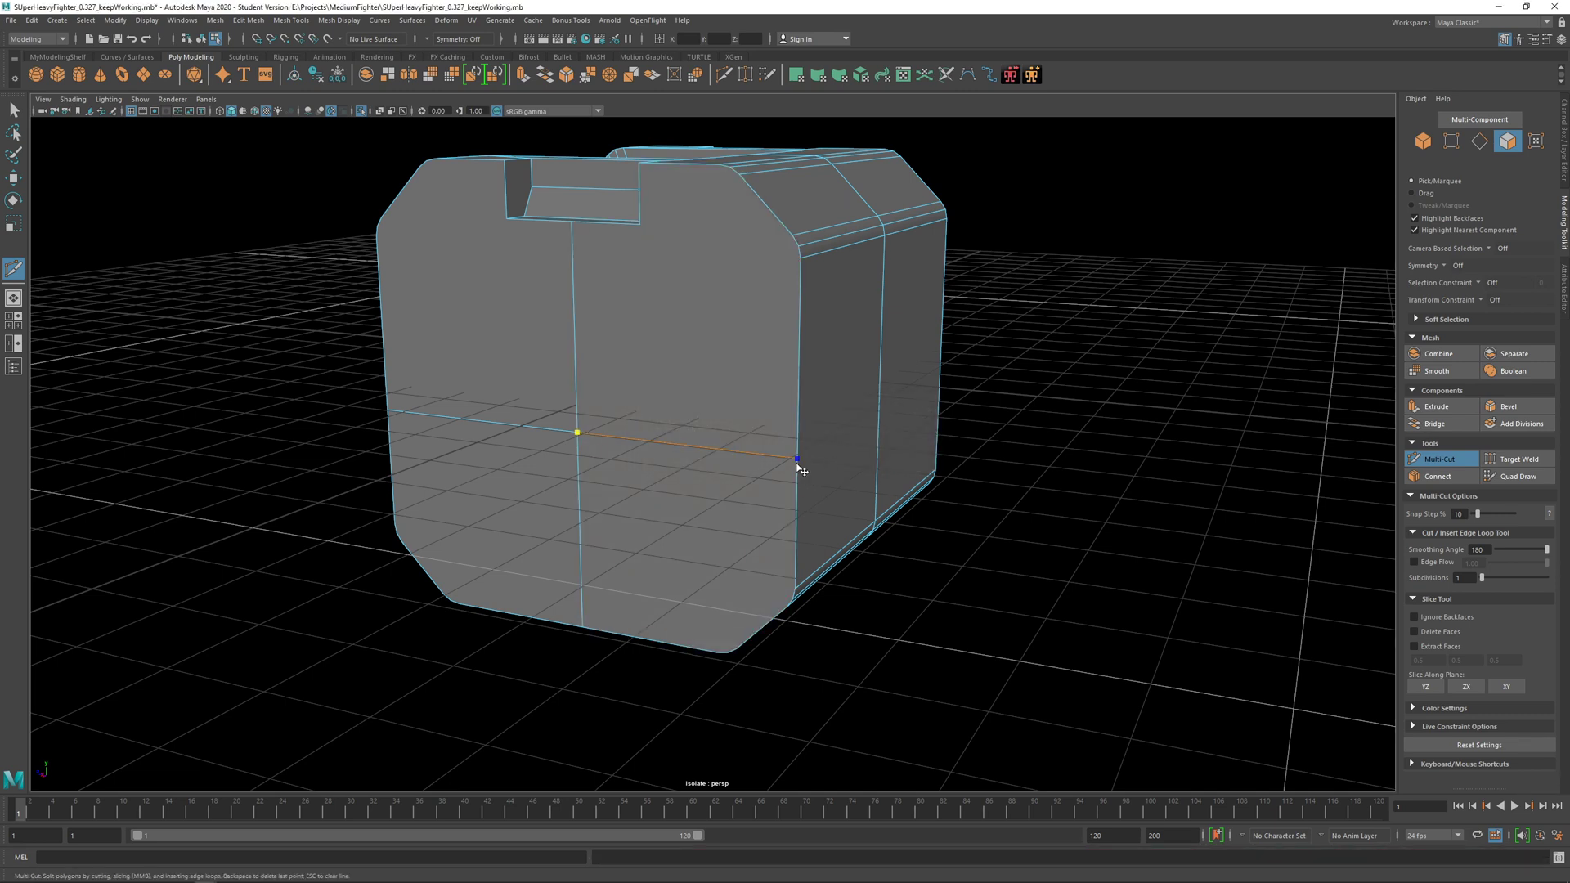
key("Return")
Step: Cut a diagonal edge from the notch's lower left corner to the left end of the horizontal cut
left_click_drag(842, 501, 694, 414, "alt")
right_click_drag(695, 414, 764, 431, "alt")
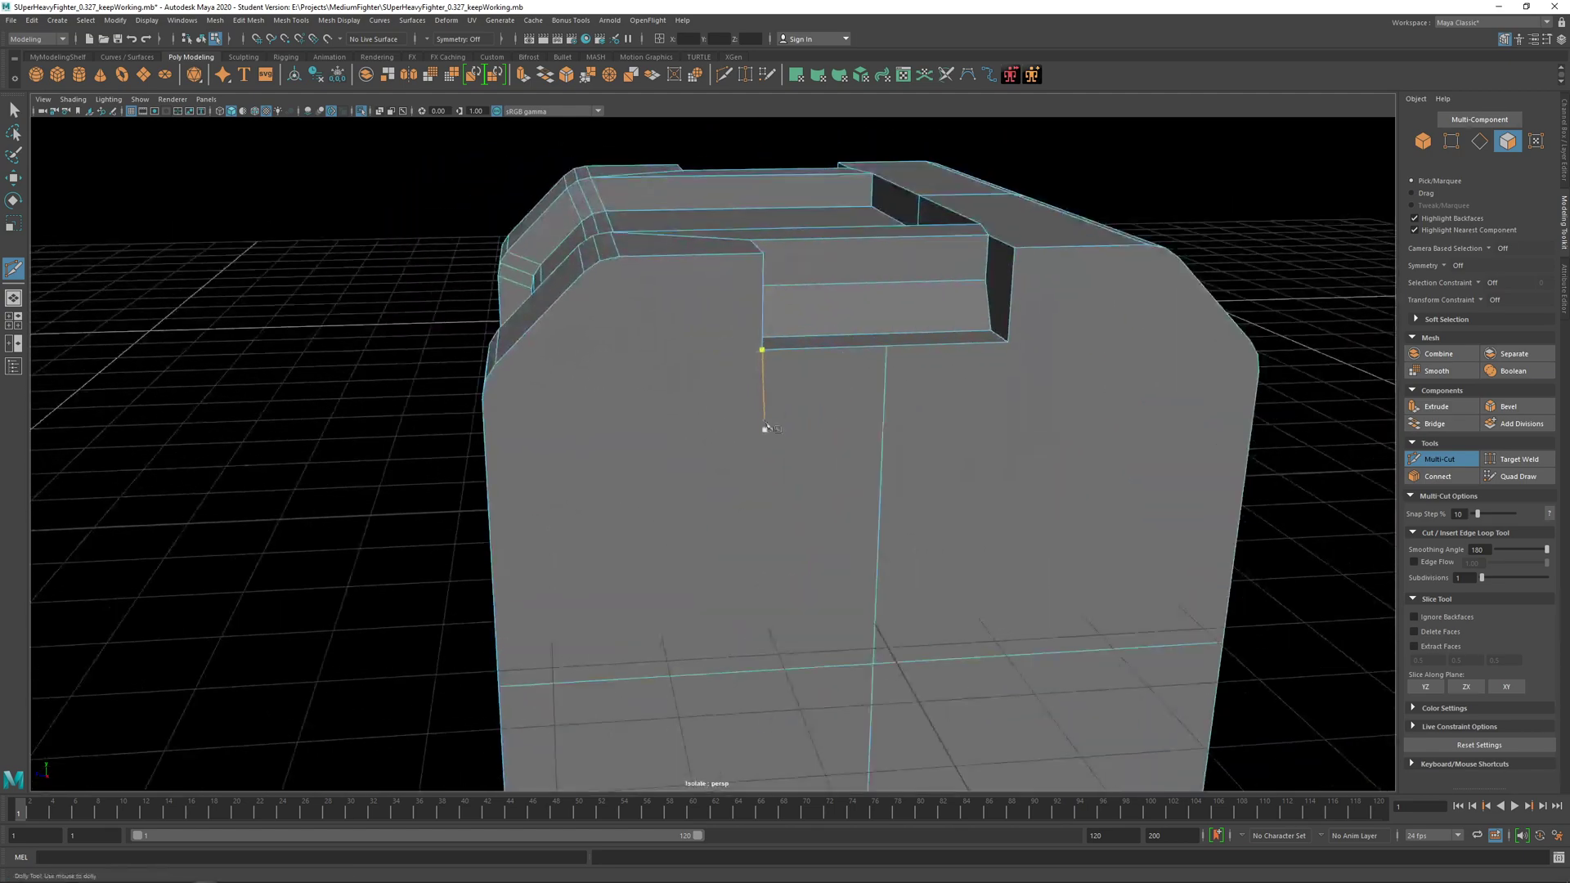
left_click(764, 349)
left_click_drag(665, 385, 743, 548, "alt")
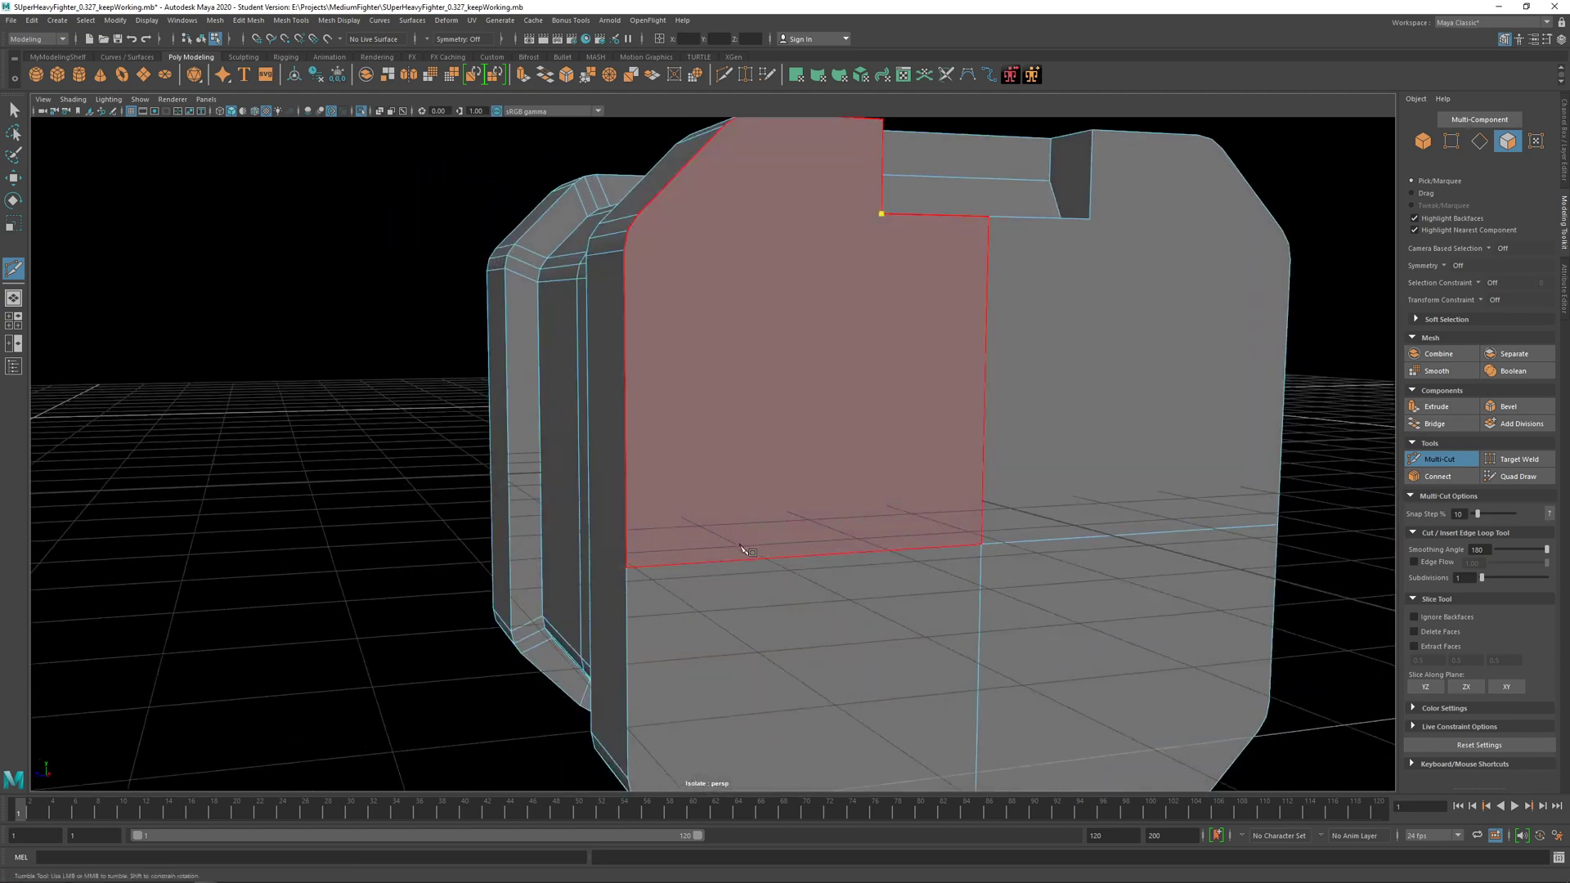
left_click(626, 567)
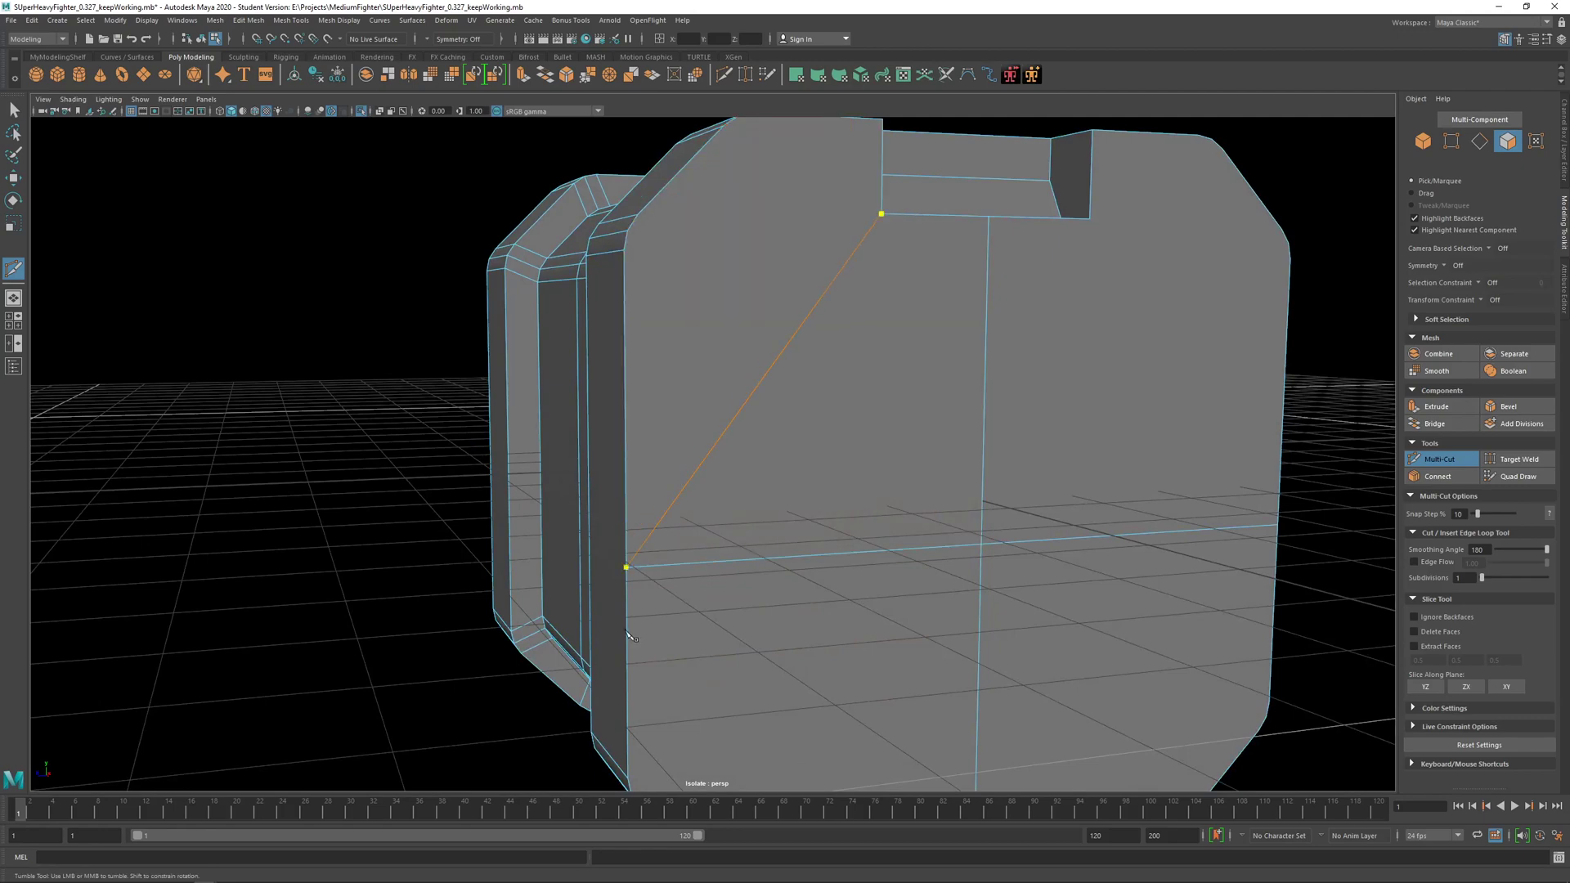
right_click(725, 568)
Step: Cut the matching diagonal from the notch's lower right corner to the right end of the horizontal cut
right_click_drag(725, 568, 679, 556, "alt")
left_click_drag(785, 539, 751, 521, "alt")
left_click(846, 358)
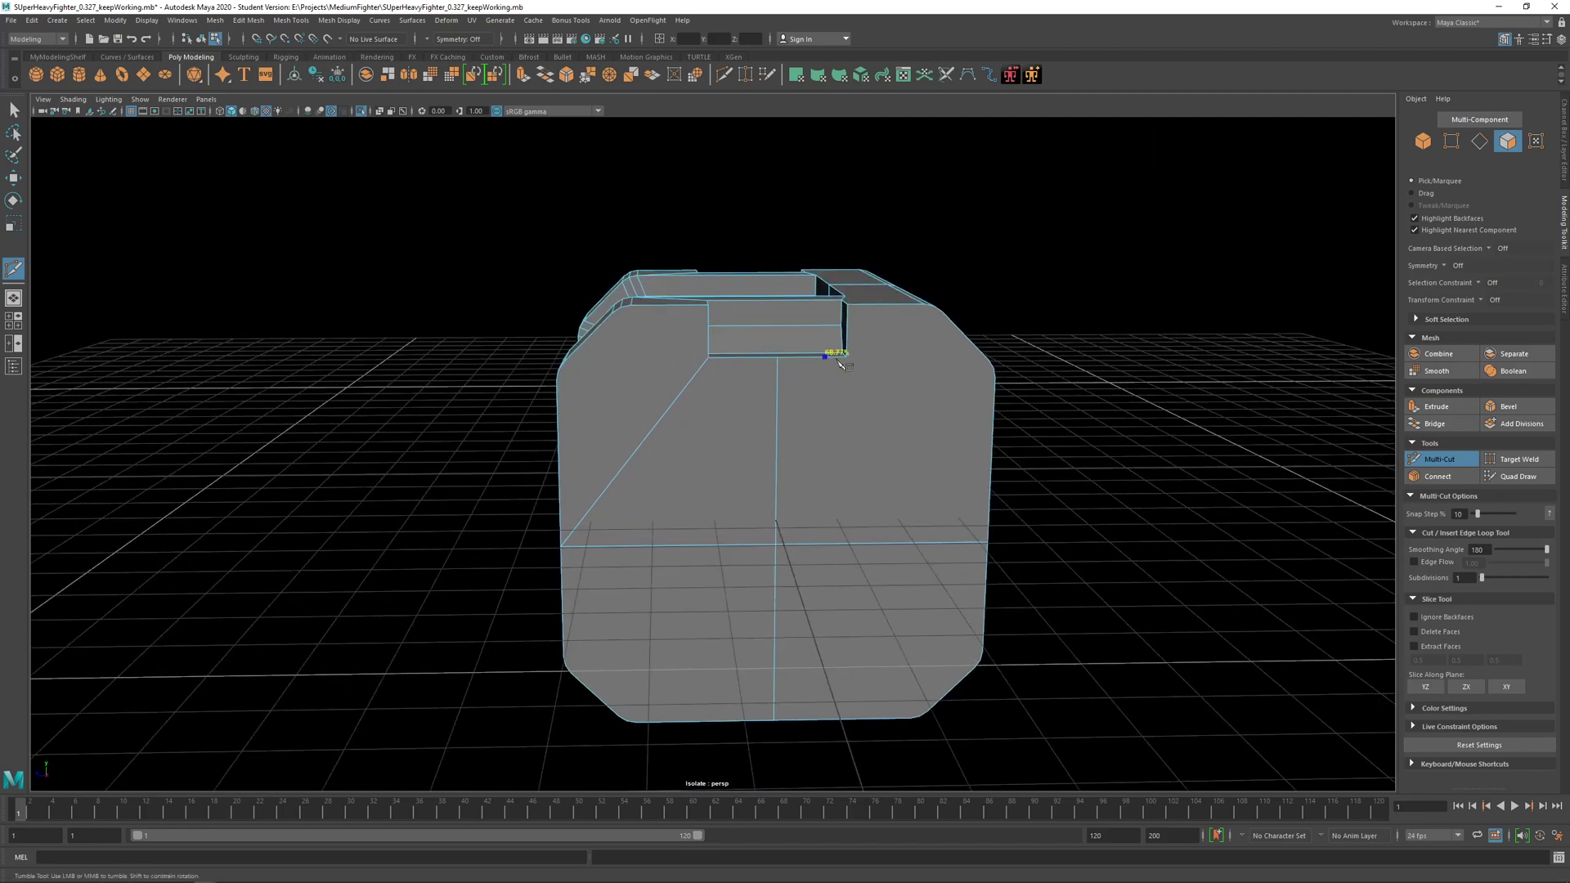
left_click(988, 542)
right_click(970, 567)
Step: Leave Multi-Cut and select all six faces of the divided end cap
right_click_drag(971, 567, 831, 575, "alt")
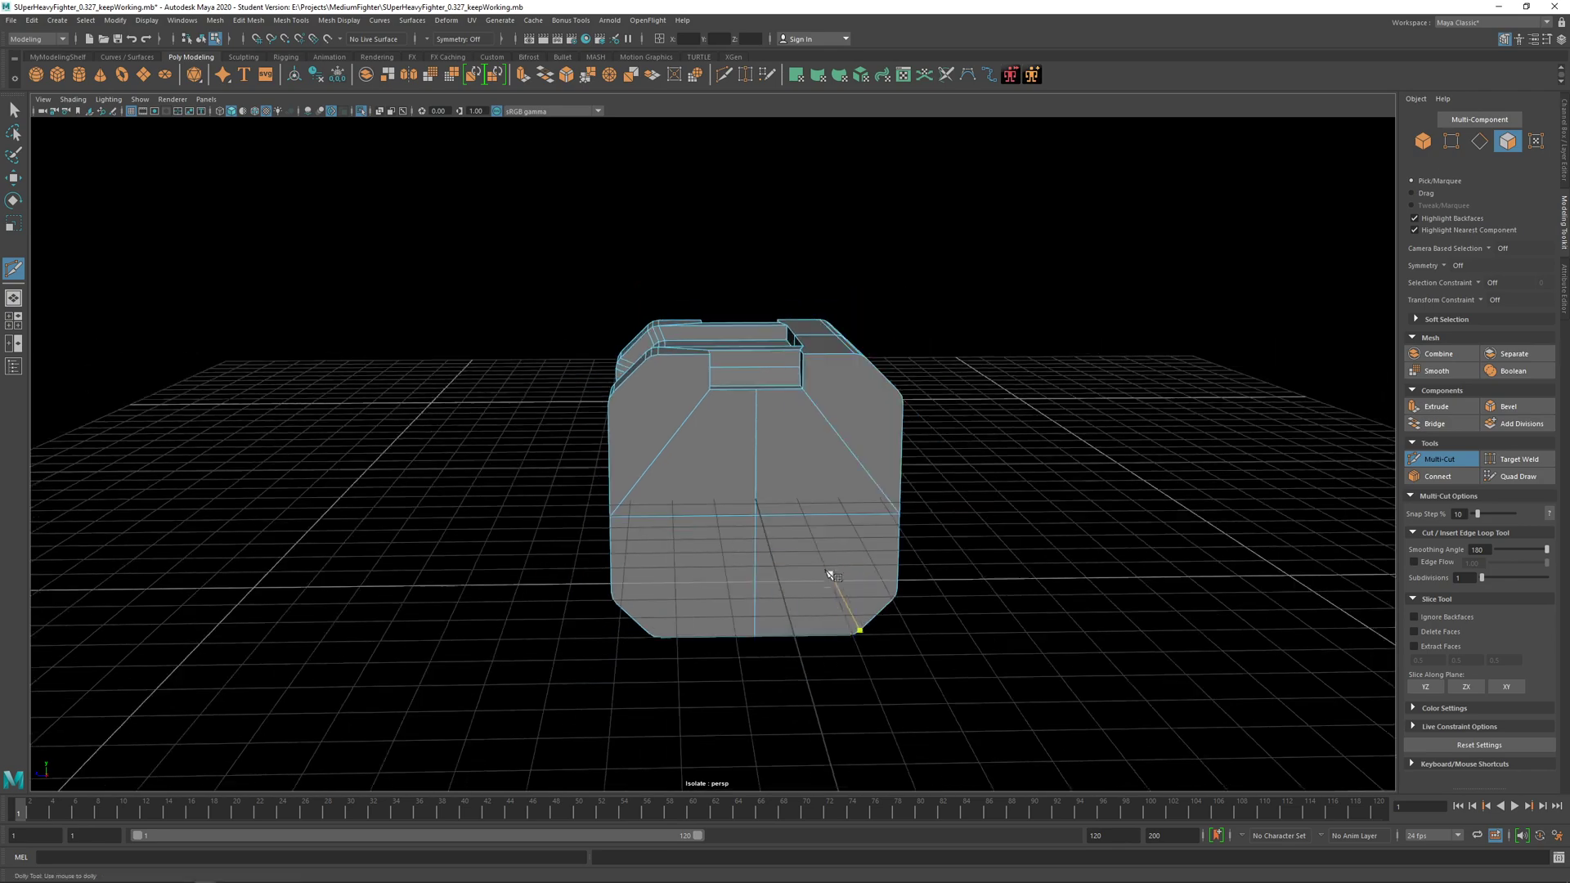
middle_click_drag(831, 575, 813, 561, "alt")
scroll(813, 561, "up", 3)
left_click_drag(740, 478, 708, 483, "alt")
key("q")
left_click(624, 327)
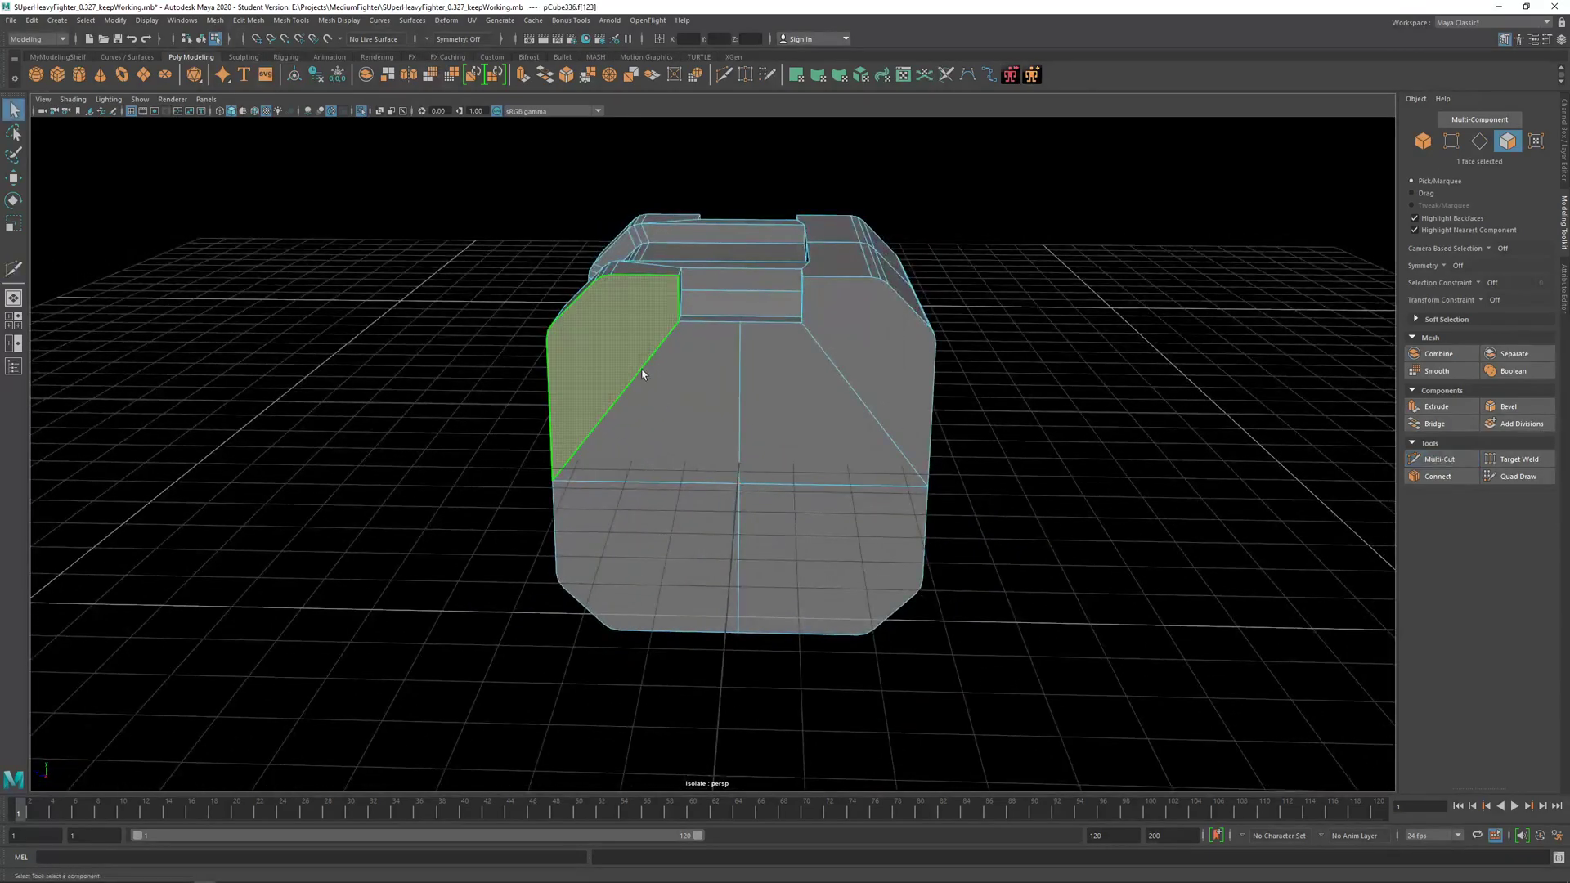
left_click(687, 437, "shift")
left_click(790, 438, "shift")
left_click(867, 359, "shift")
left_click(827, 550, "shift")
left_click(665, 543, "shift")
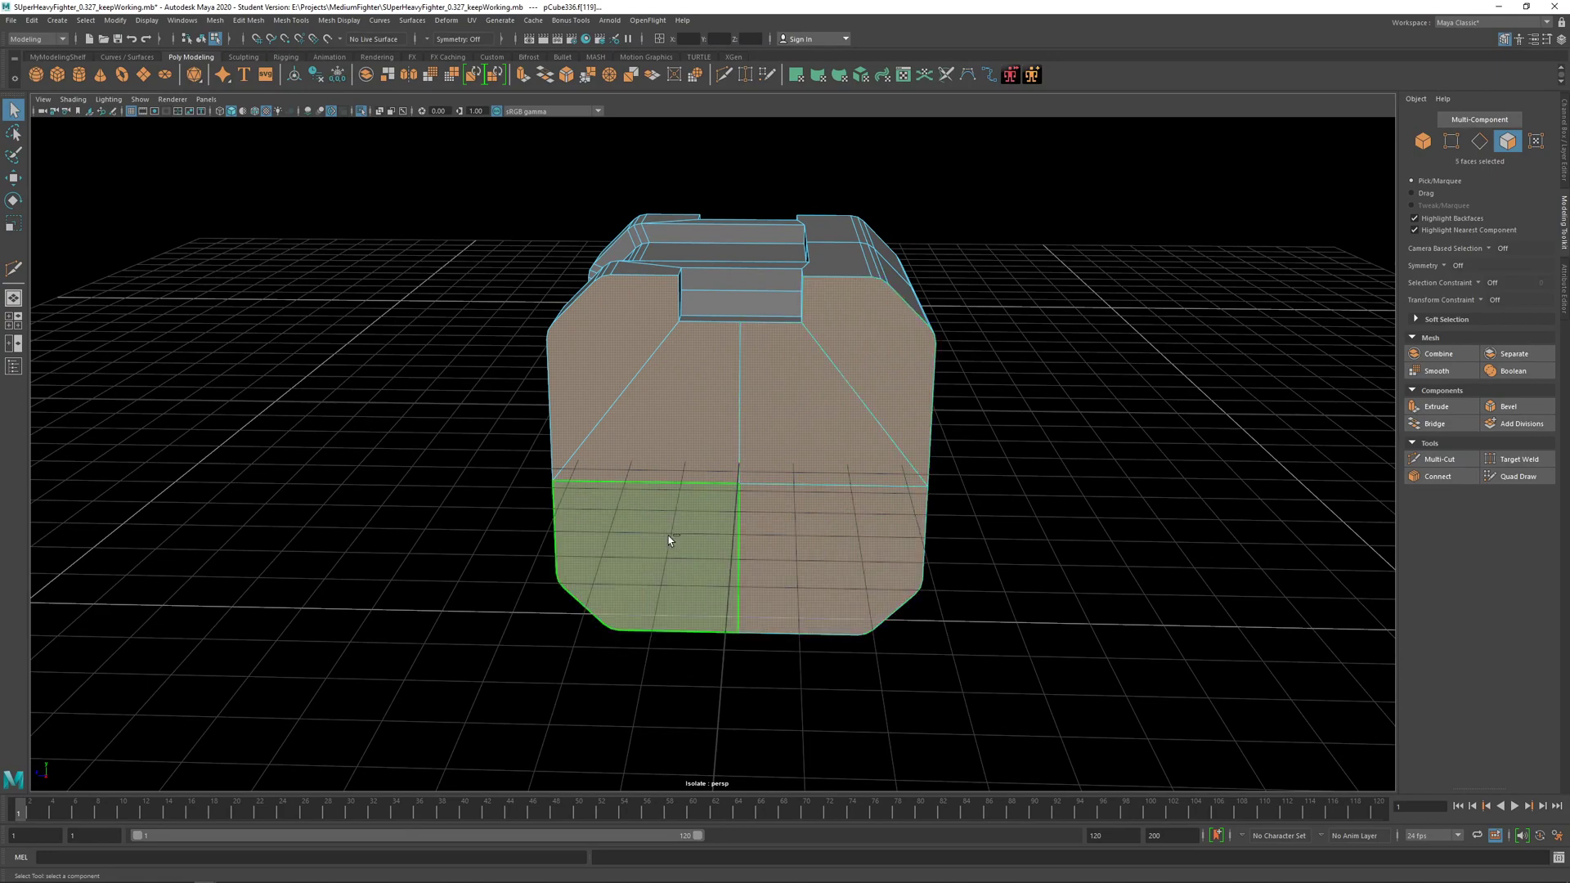
Step: Extrude the six cap faces separately with Keep Faces Together off and an Offset of 2, keeping Thickness at 0
left_click_drag(666, 543, 741, 558, "alt")
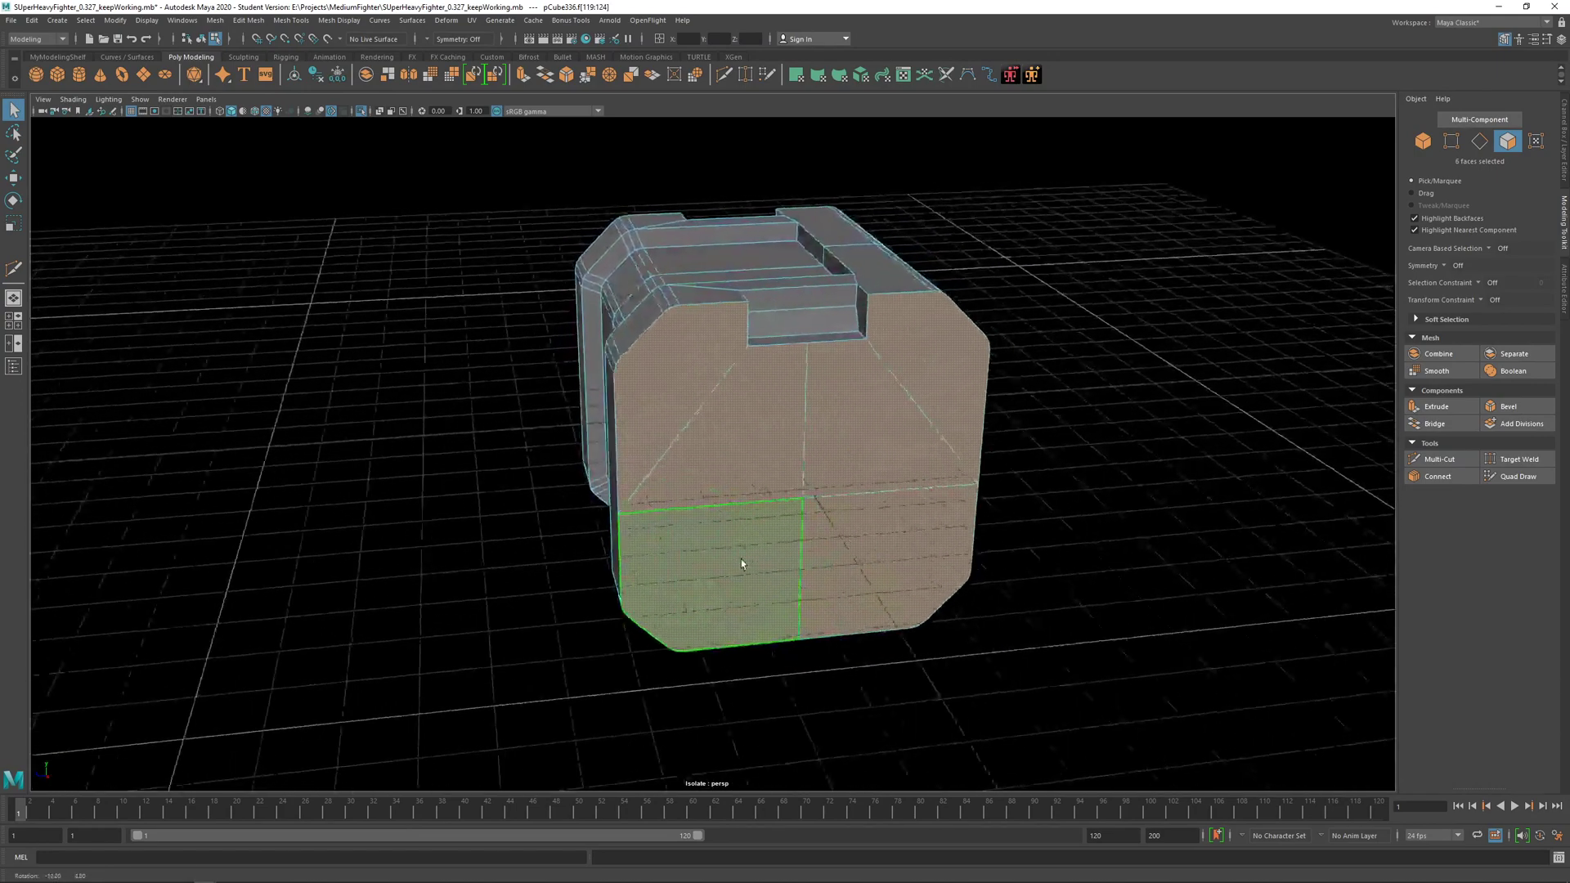
right_click_drag(741, 558, 777, 545, "alt")
left_click_drag(777, 545, 741, 518, "alt")
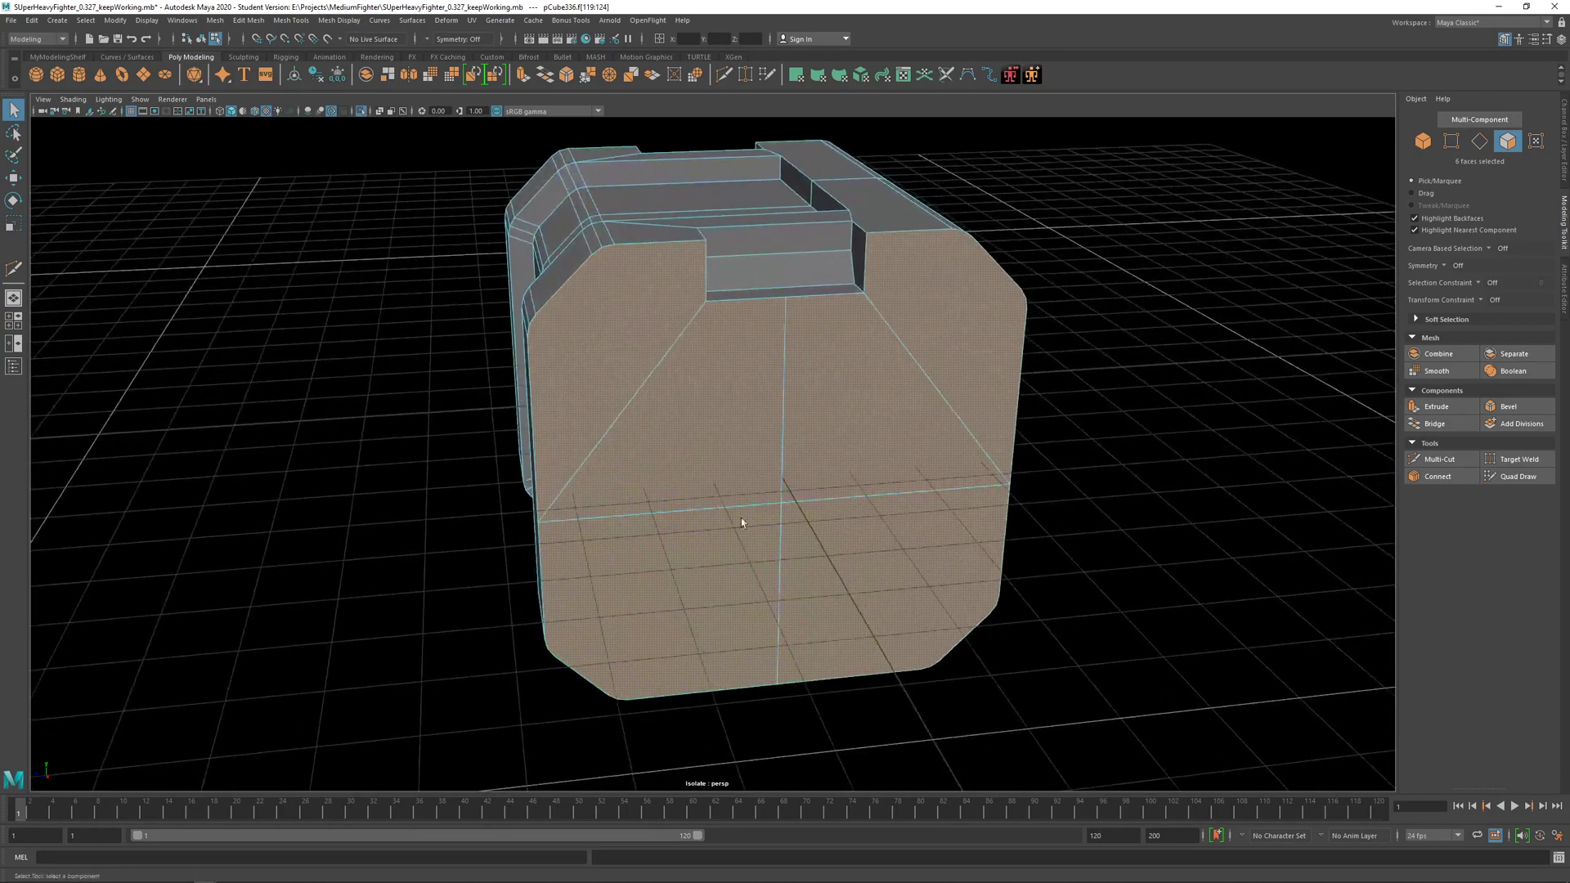
right_click(716, 396, "shift")
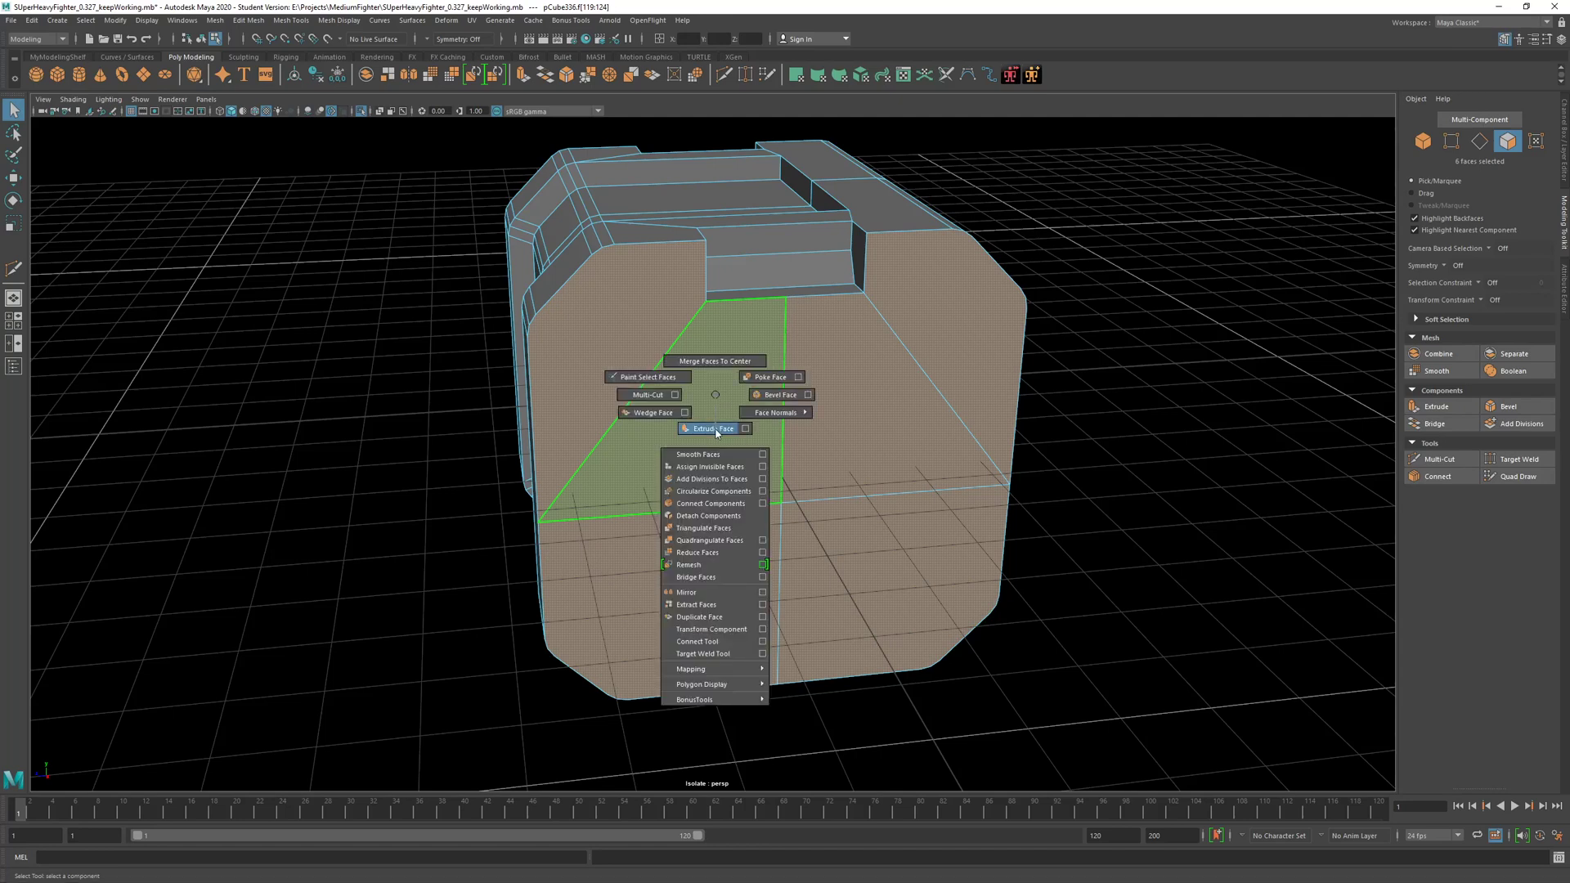
left_click(716, 430)
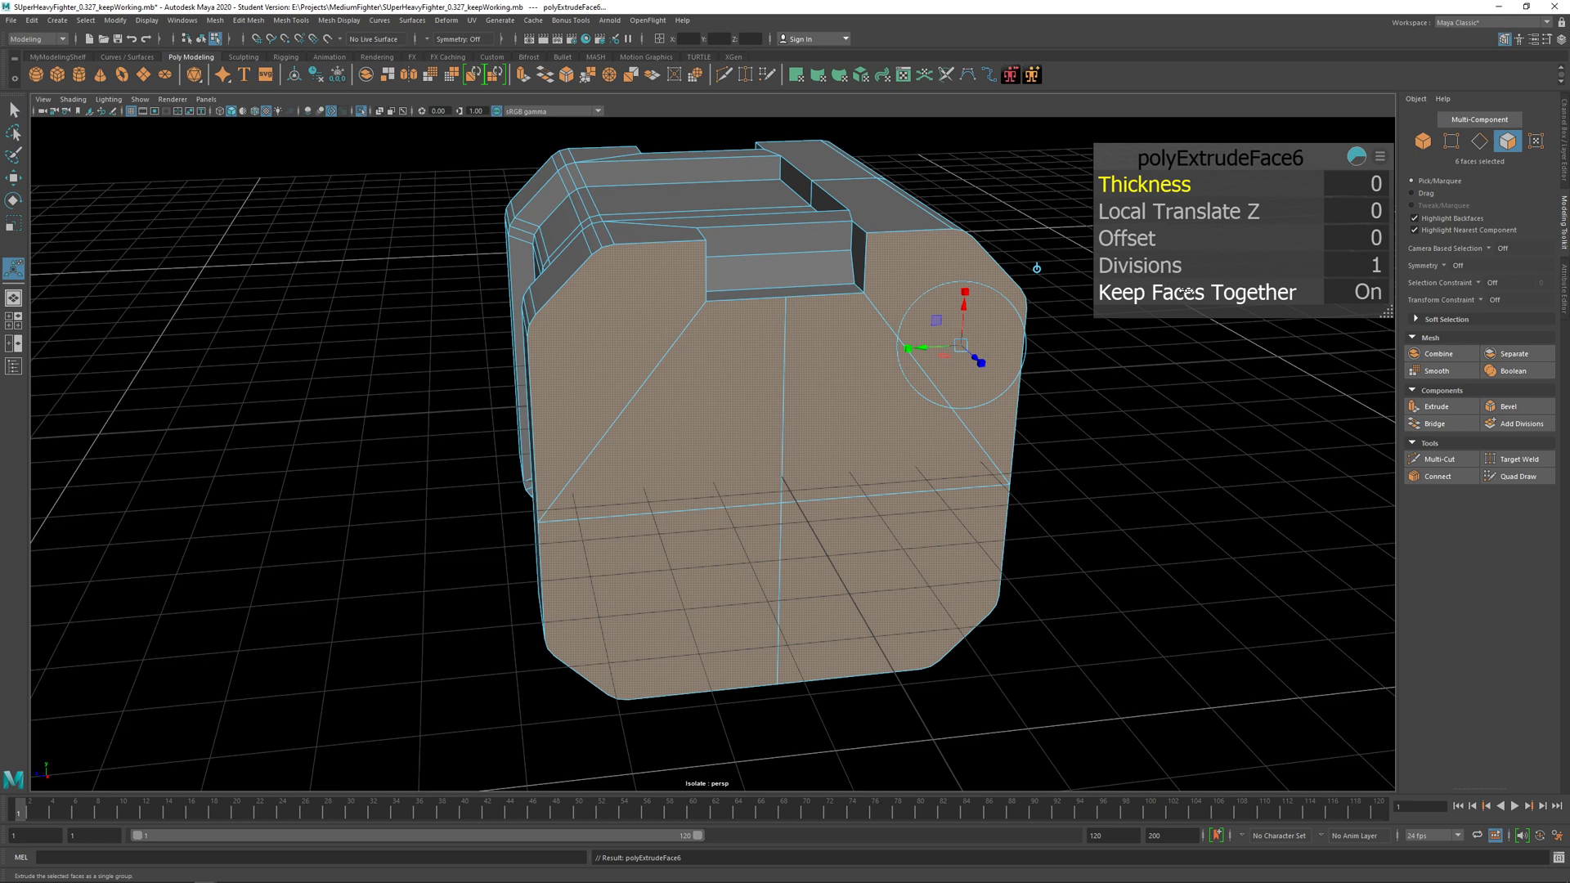
left_click(1118, 293)
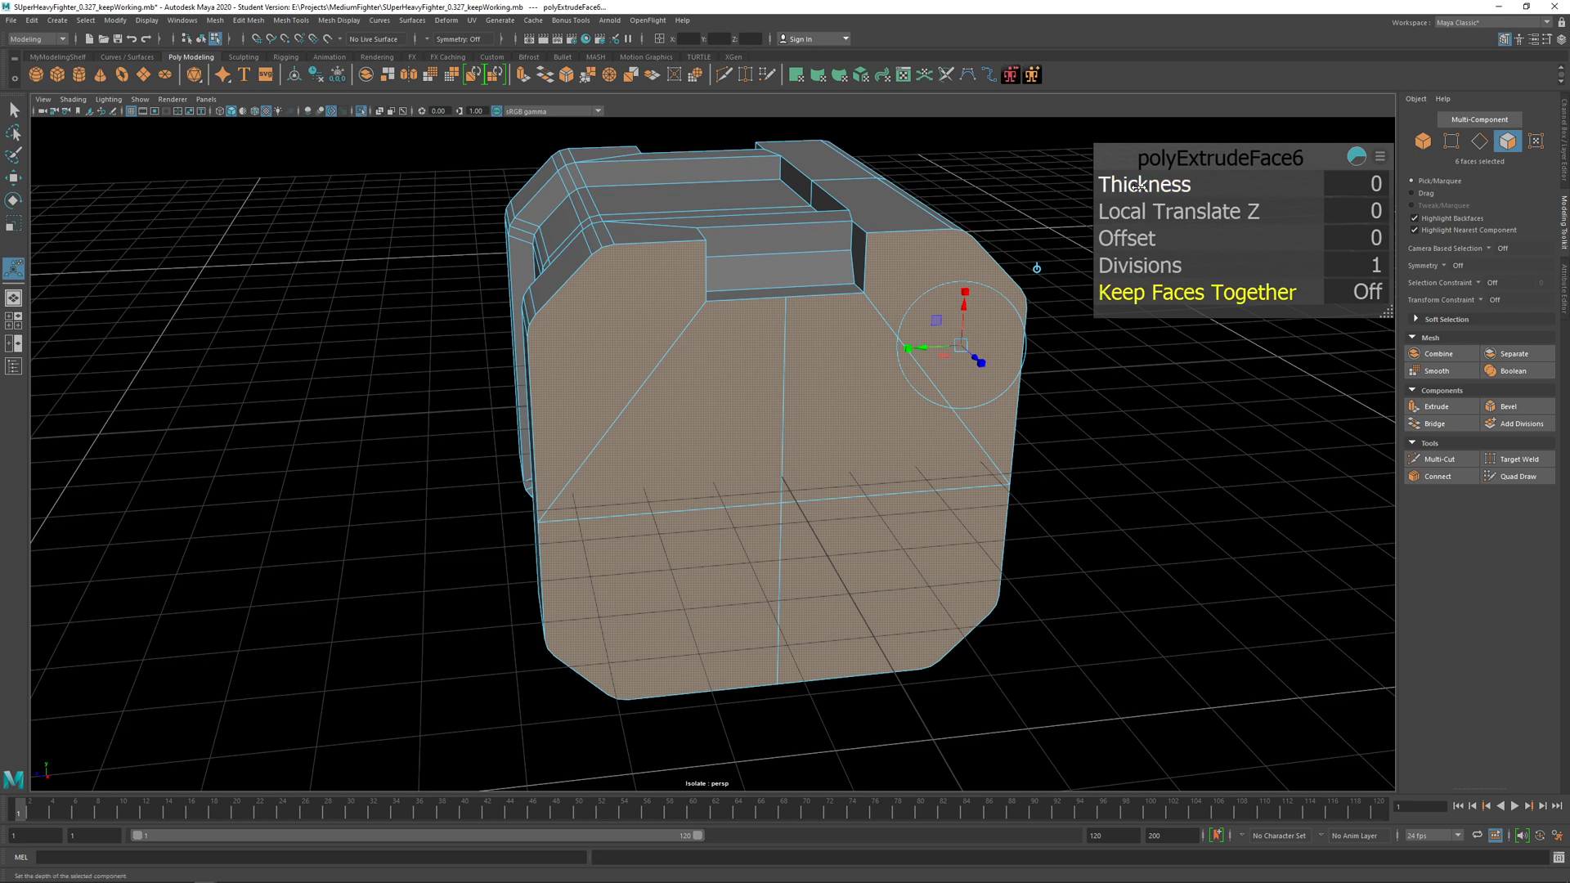
left_click_drag(1139, 187, 1156, 239)
key("ctrl+z")
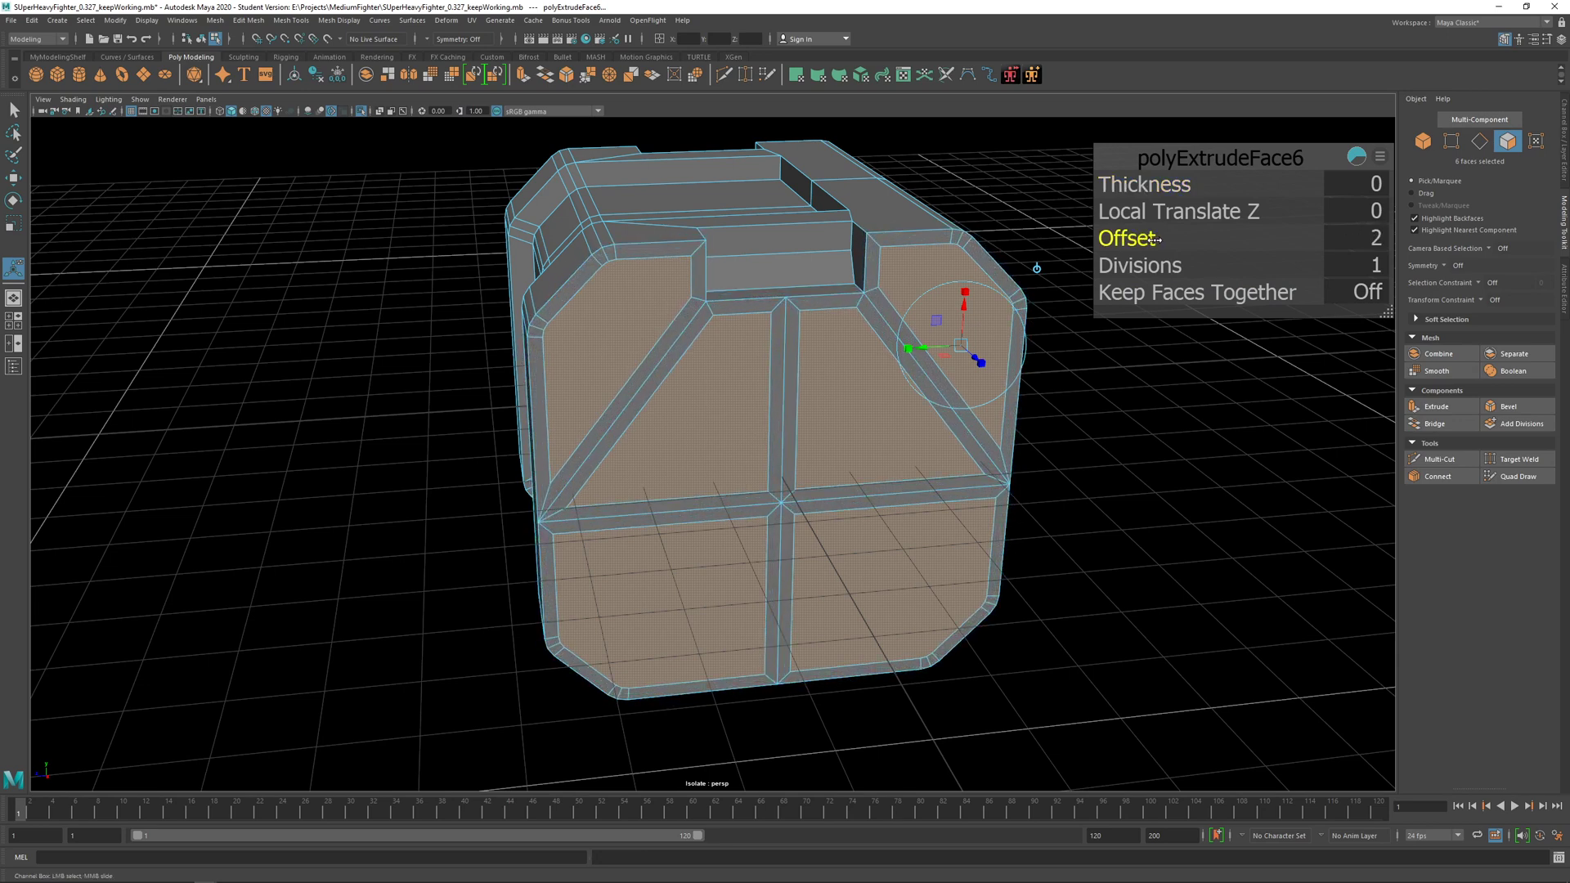
Step: Increase the cap face extrusion's Offset to 2.9
left_click_drag(1060, 347, 740, 446, "alt")
scroll(597, 469, "up", 2)
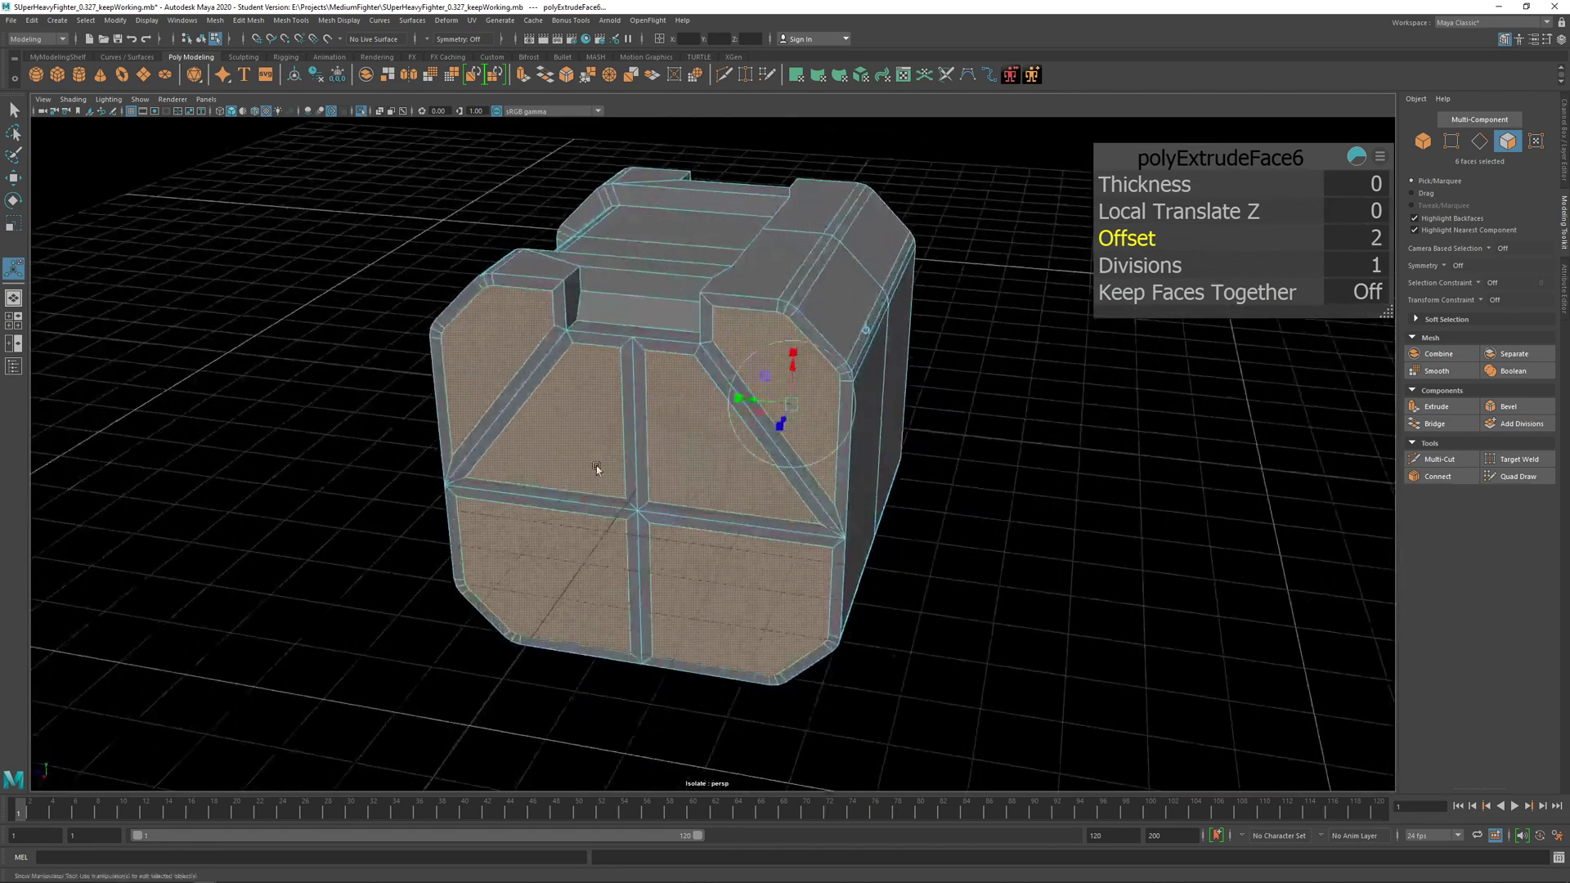
left_click_drag(613, 454, 623, 446, "alt")
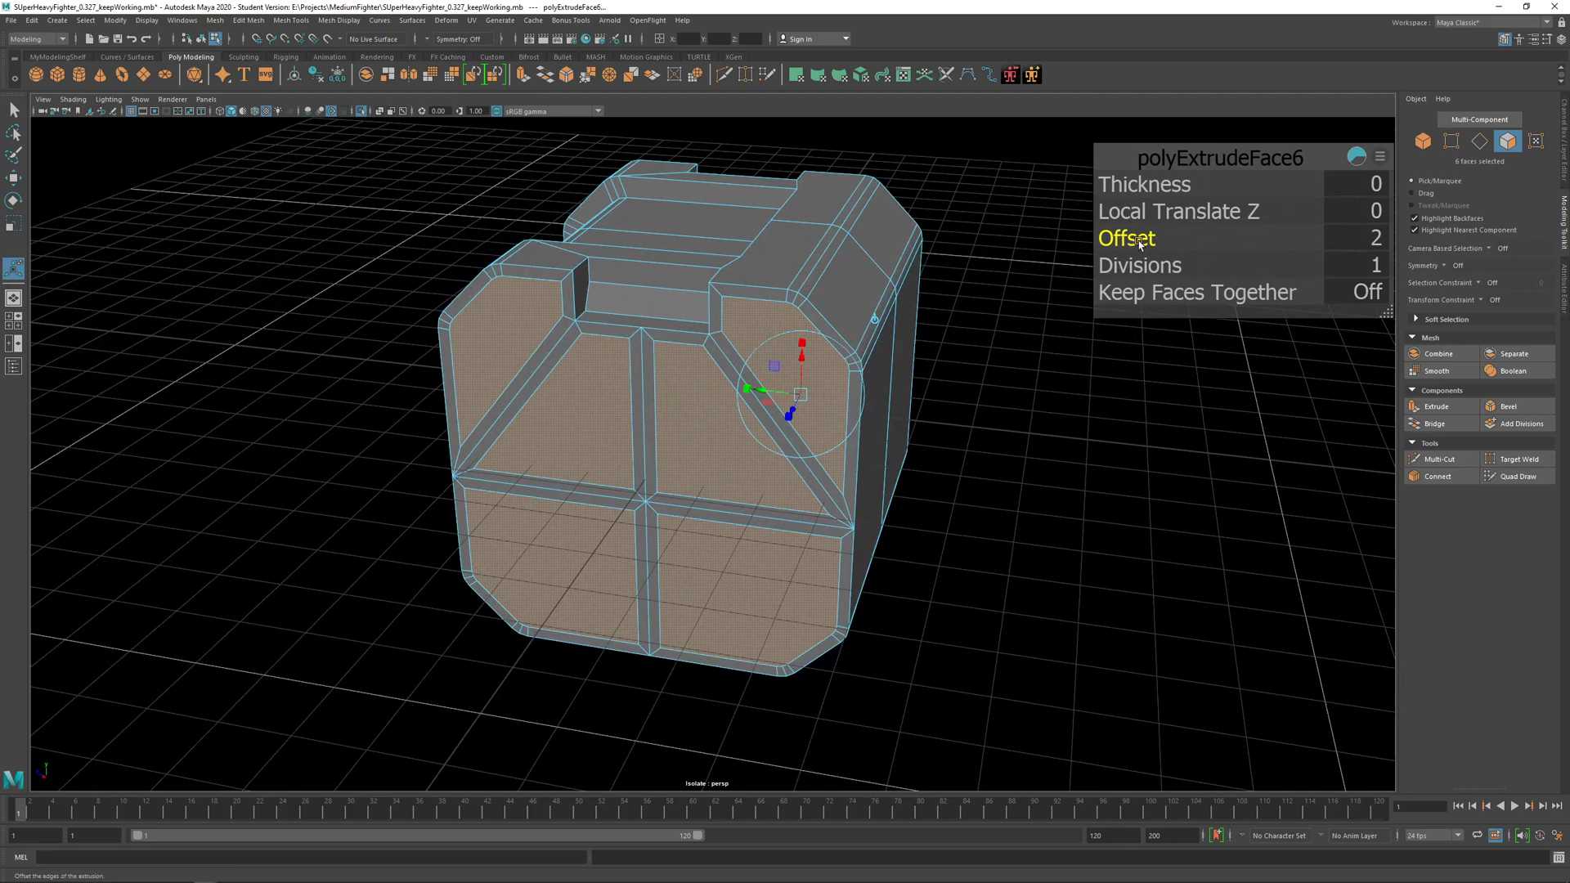
left_click_drag(1139, 239, 1145, 240)
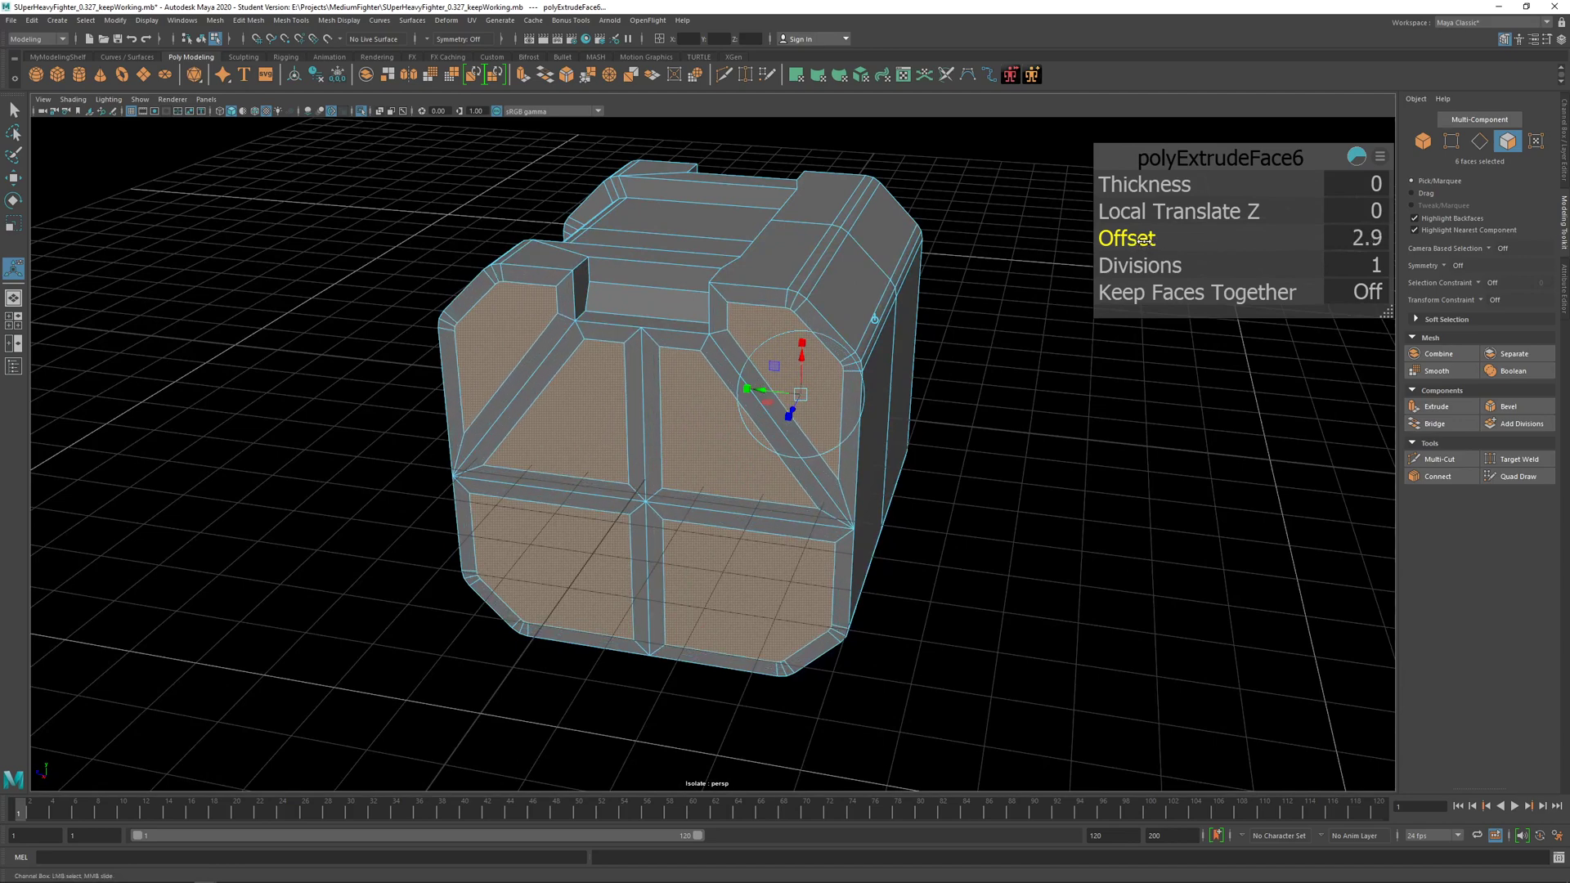
Step: Extrude the six inset panels inward with a Local Translate Z of about -2.44 and return to object mode
left_click_drag(954, 381, 852, 411, "alt")
scroll(852, 411, "up", 3)
middle_click_drag(736, 368, 869, 396, "alt")
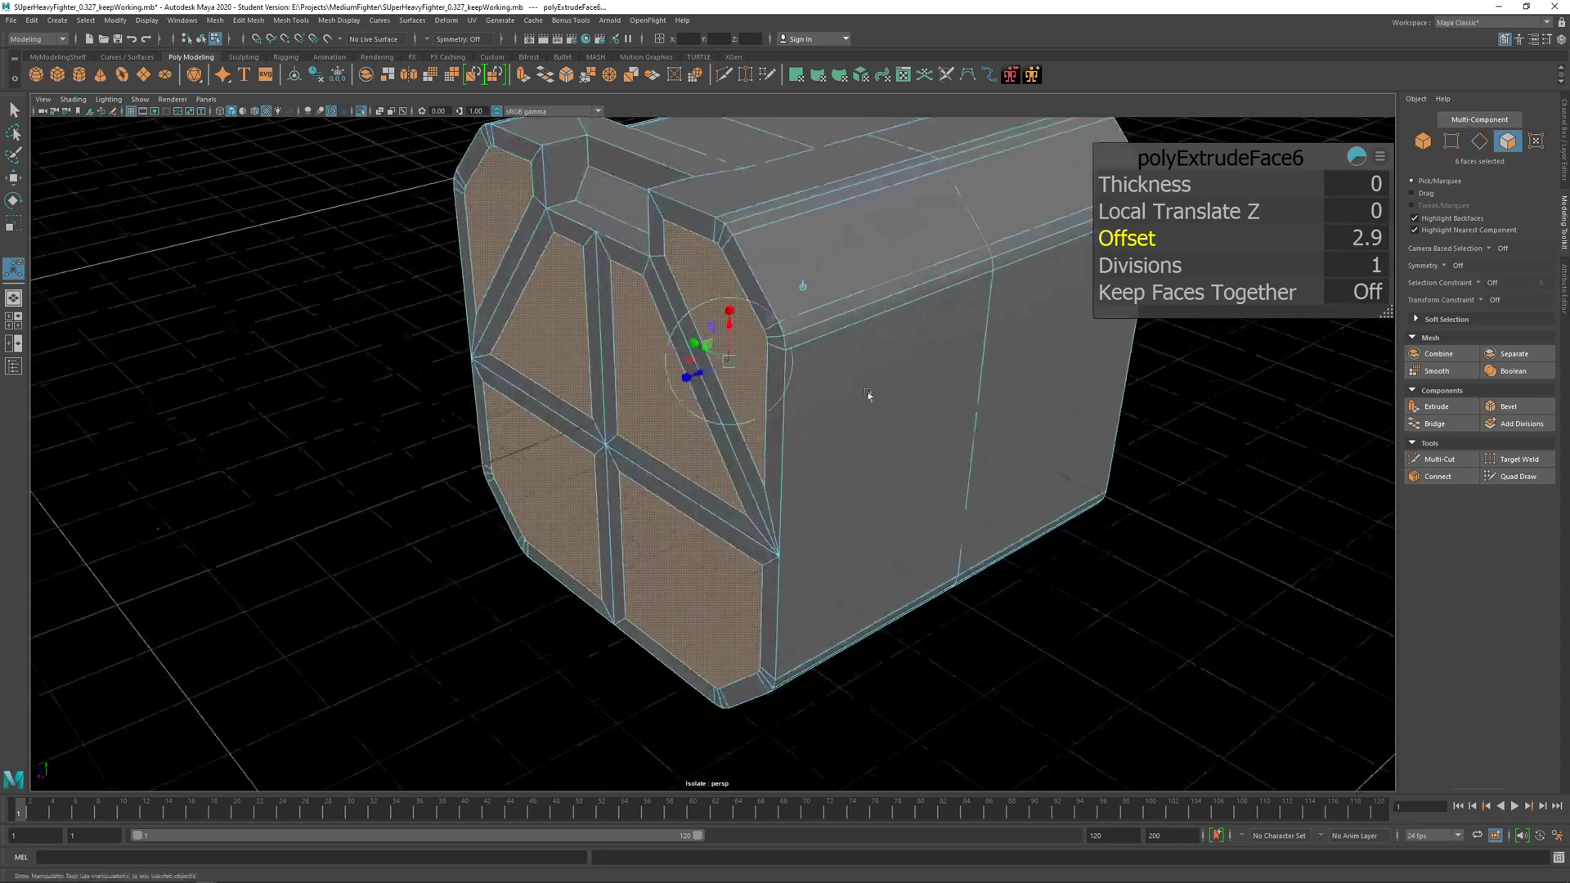
right_click_drag(555, 316, 551, 343, "shift")
mouse_move(700, 363)
left_mouse_down()
mouse_move(712, 358)
mouse_move(643, 365)
mouse_move(736, 360)
mouse_move(716, 367)
left_mouse_up()
left_click_drag(595, 404, 953, 279, "alt")
right_click_drag(827, 271, 867, 237)
Step: Examine the recessed panels and the frame between them on the end face, both close up and from a distance
middle_click_drag(1053, 367, 995, 449, "alt")
left_click(996, 449)
left_click_drag(985, 449, 1024, 434, "alt")
left_click(704, 469)
scroll(715, 438, "up", 3)
left_click(1023, 434)
scroll(1024, 434, "down", 3)
left_click_drag(743, 402, 725, 445, "alt")
left_click(756, 459)
scroll(736, 459, "up", 3)
key("ctrl+z")
key("ctrl+z")
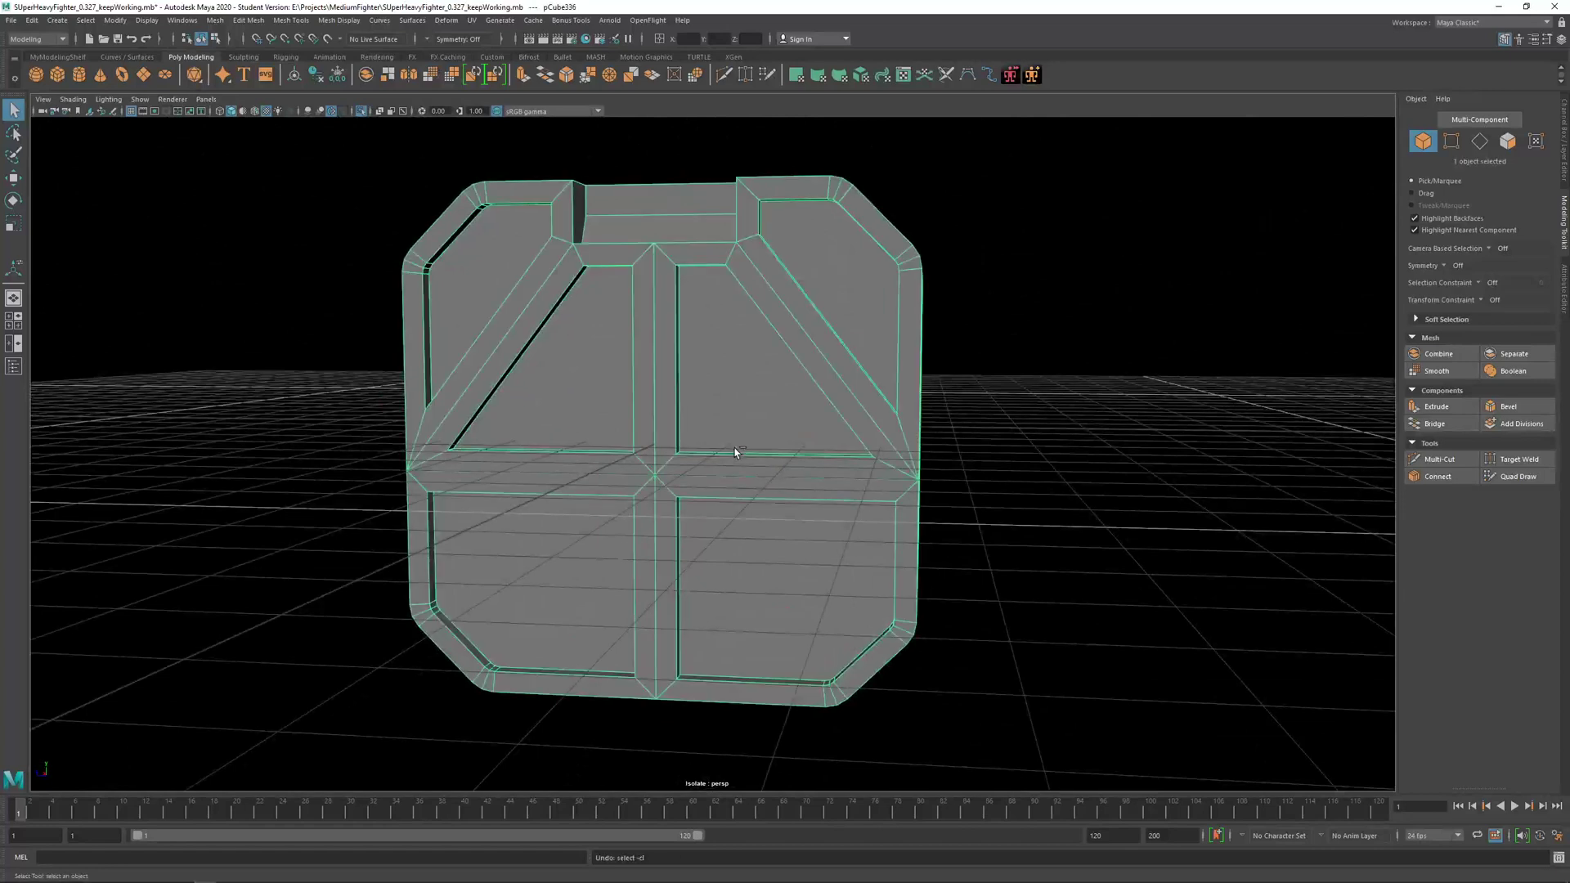
key("ctrl+z")
Step: Reduce the Offset of the block's first panel extrusion, polyExtrudeFace6, to 1.6 in its construction history
left_click(736, 404)
left_click(1565, 143)
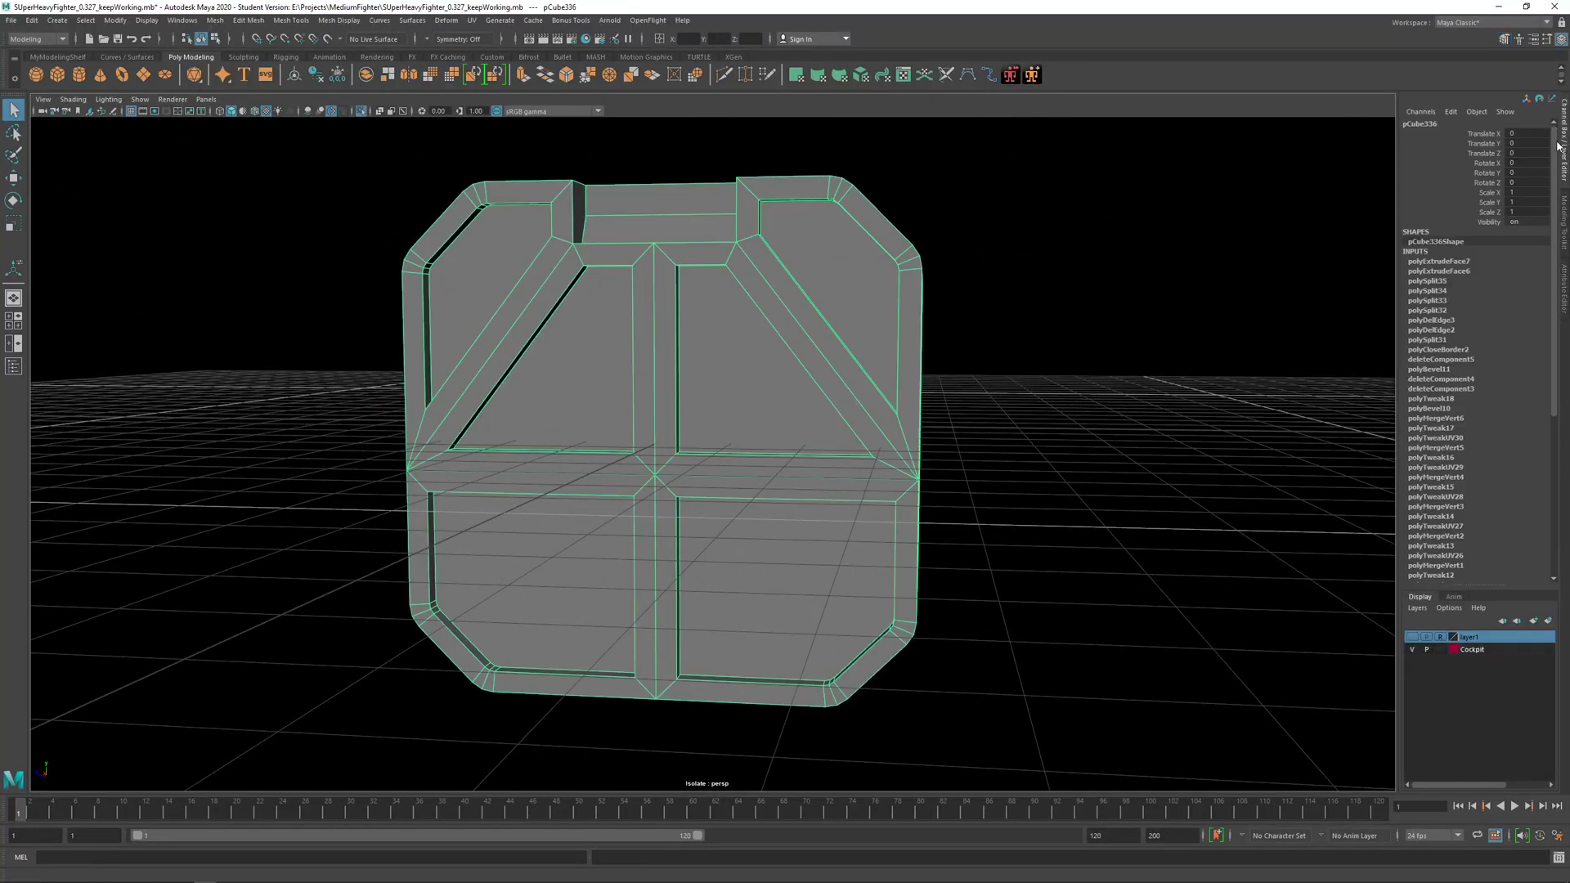
left_click(1429, 272)
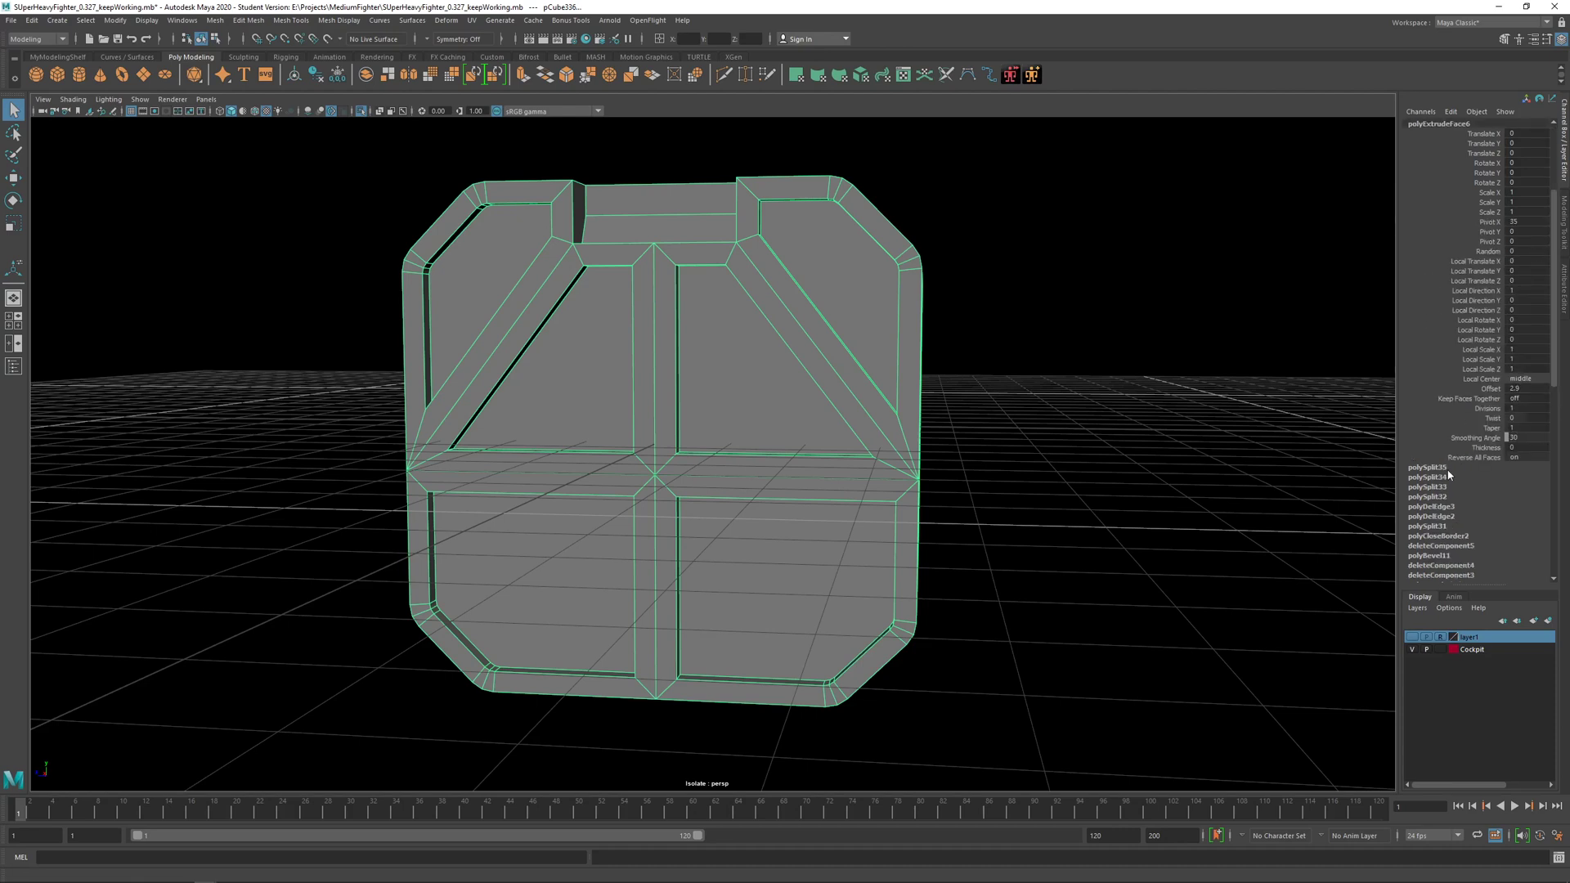
scroll(1482, 254, "up", 3)
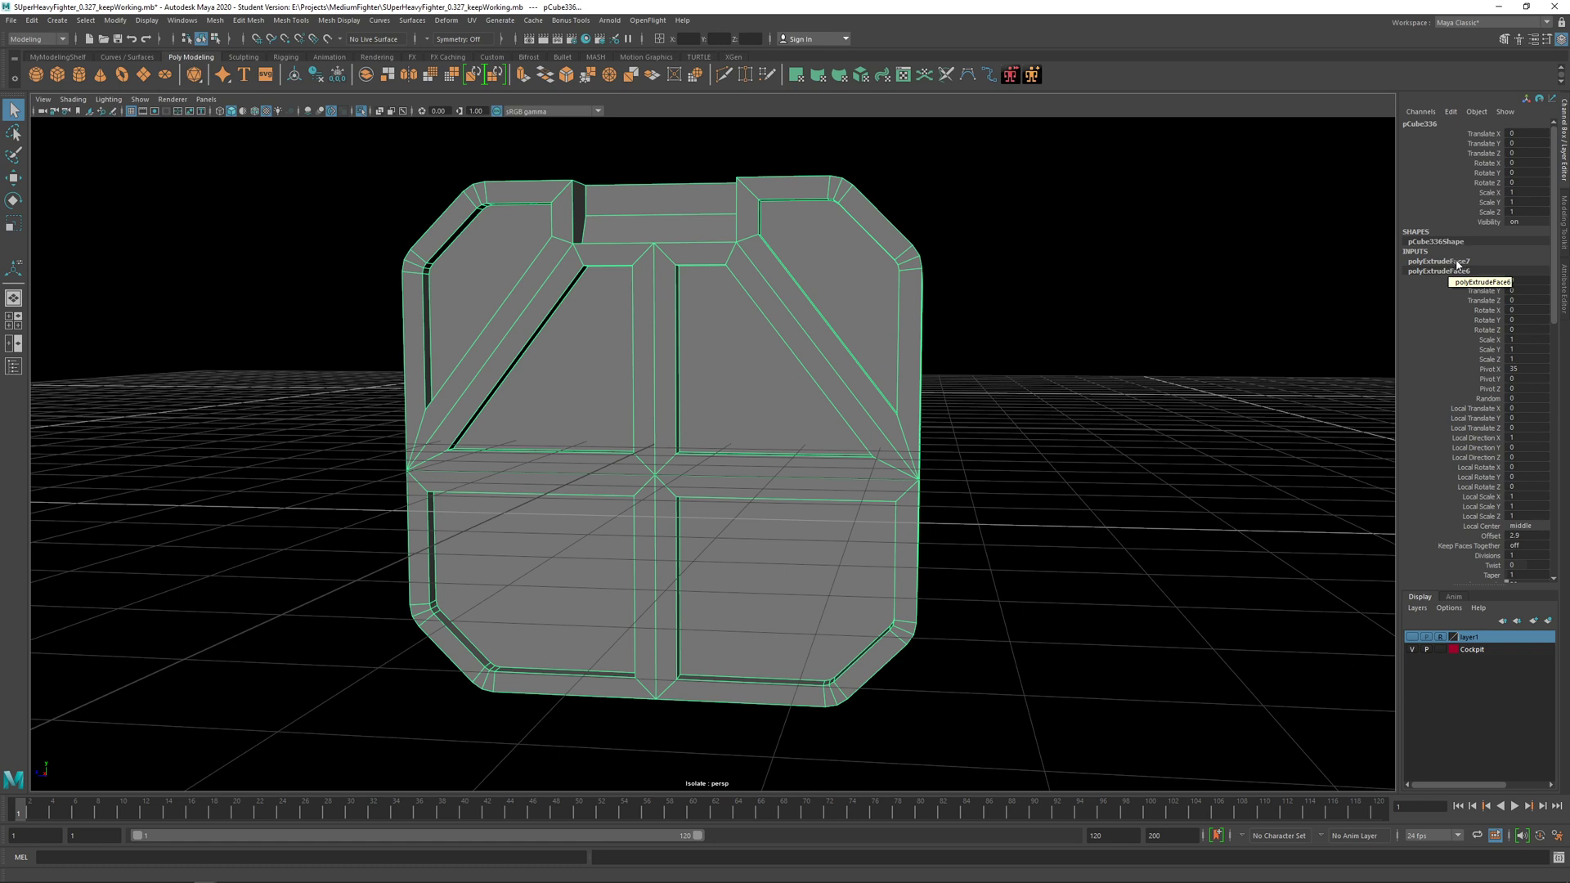
left_click(1490, 538)
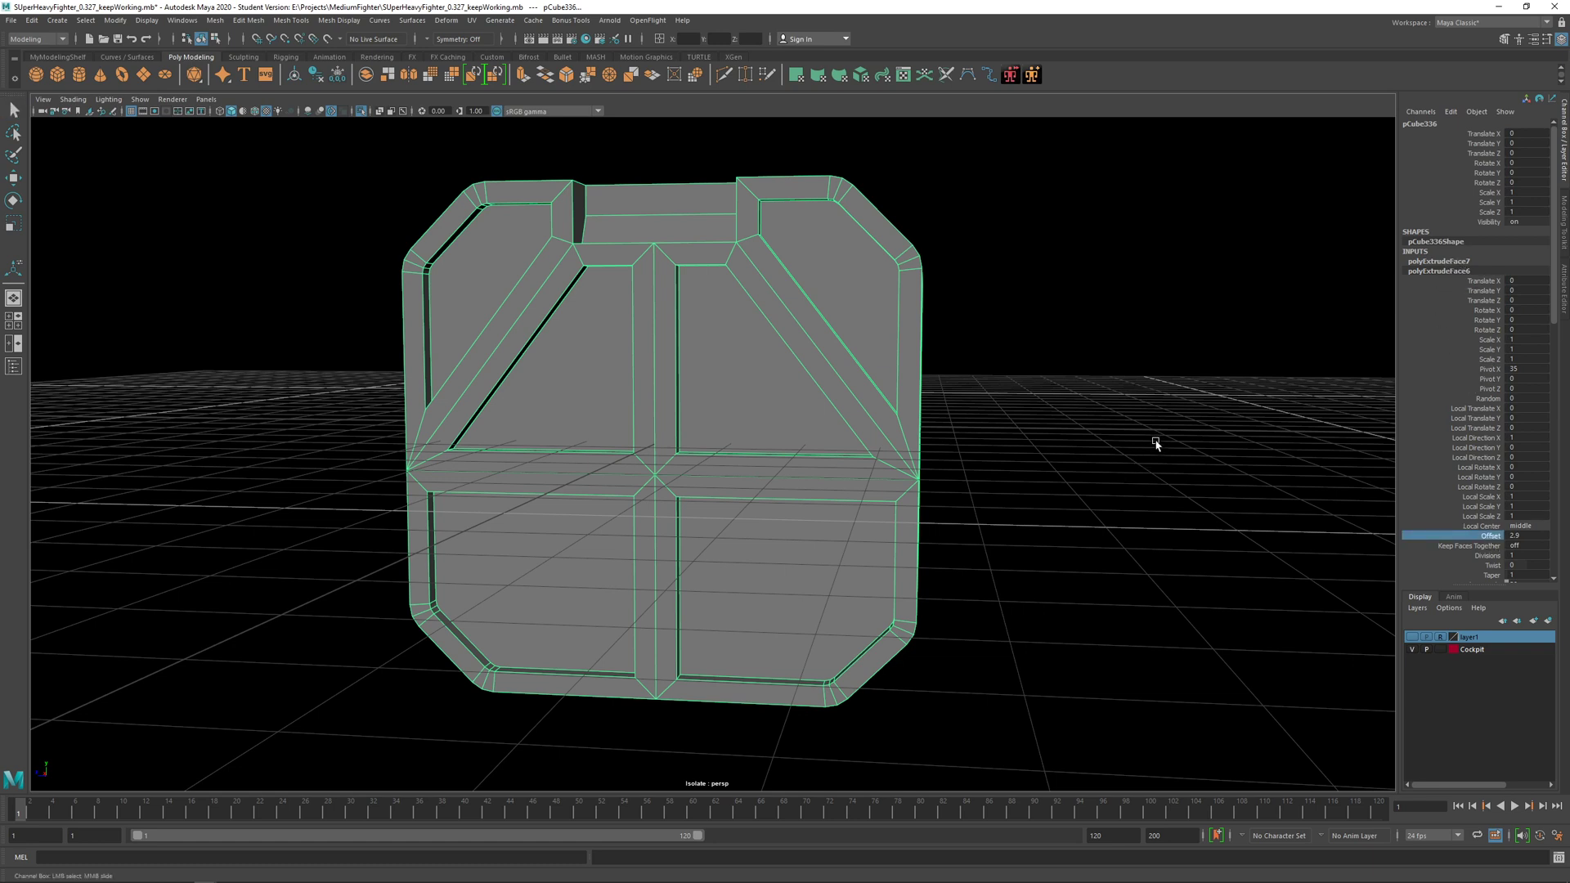
middle_click_drag(1156, 438, 1150, 437)
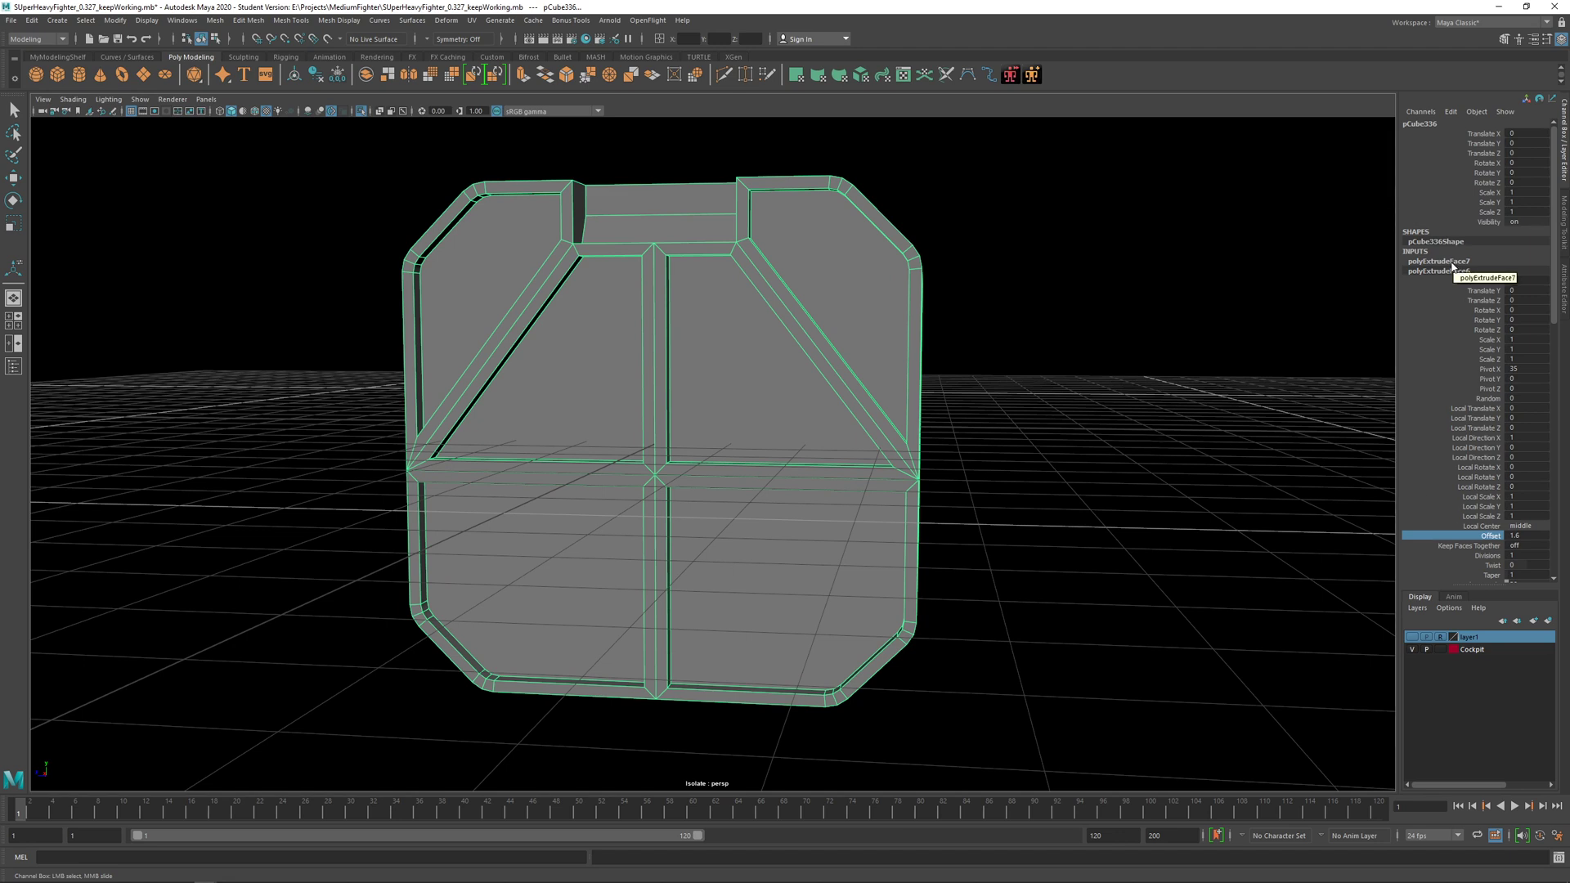
Step: Set the Local Translate Z of the panel recess extrusion, polyExtrudeFace7, to about -1.84 in the block's construction history
scroll(1456, 540, "down", 4)
scroll(1457, 535, "down", 3)
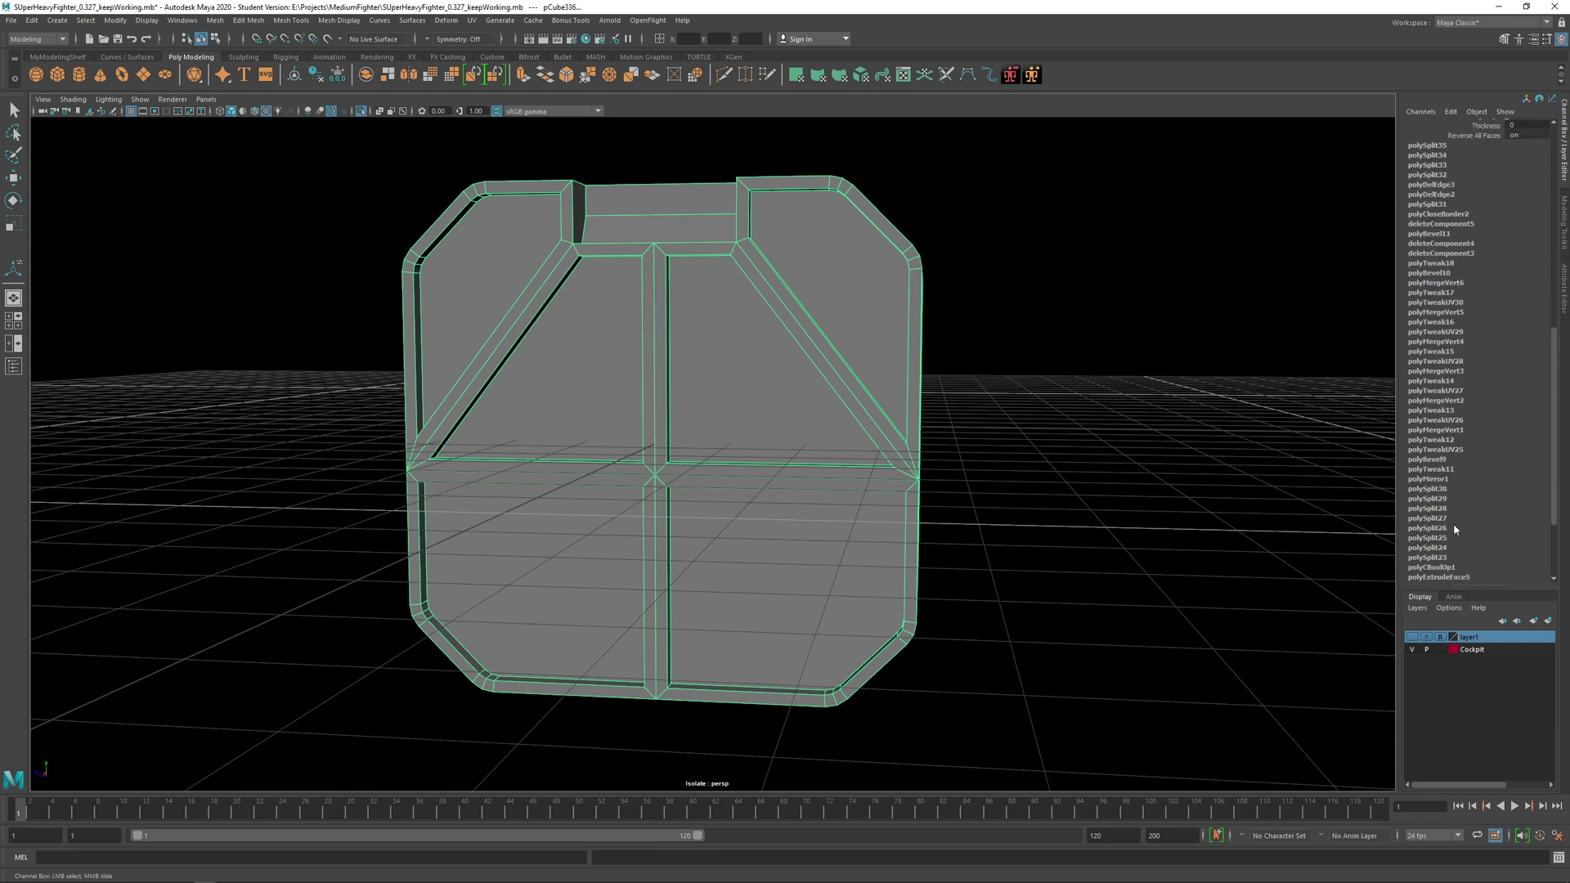
scroll(1456, 530, "up", 5)
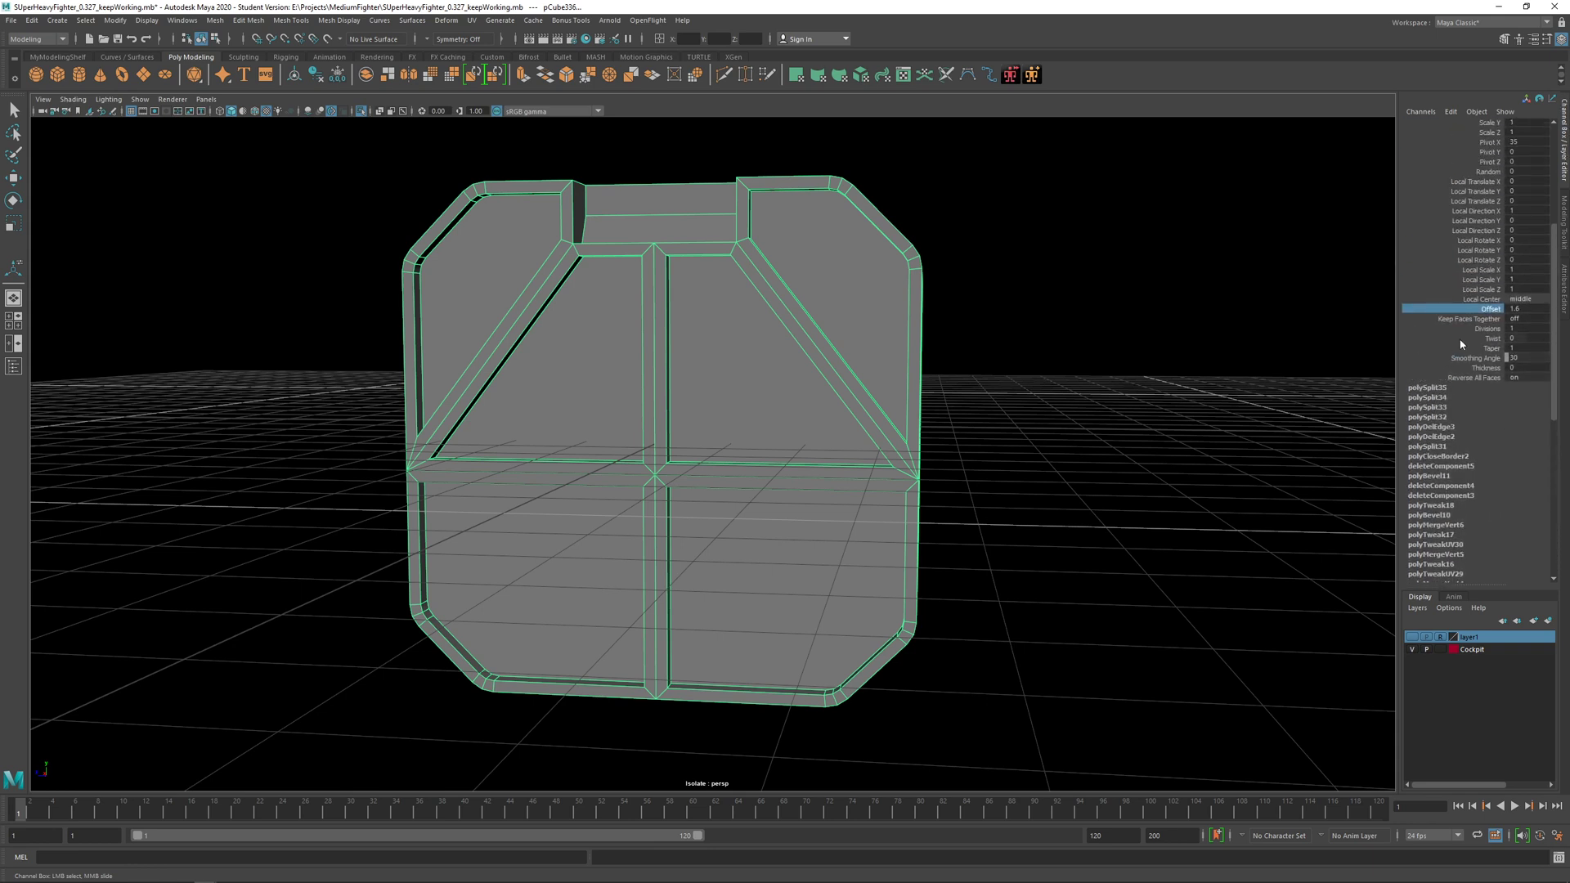
left_click_drag(925, 282, 883, 288, "alt")
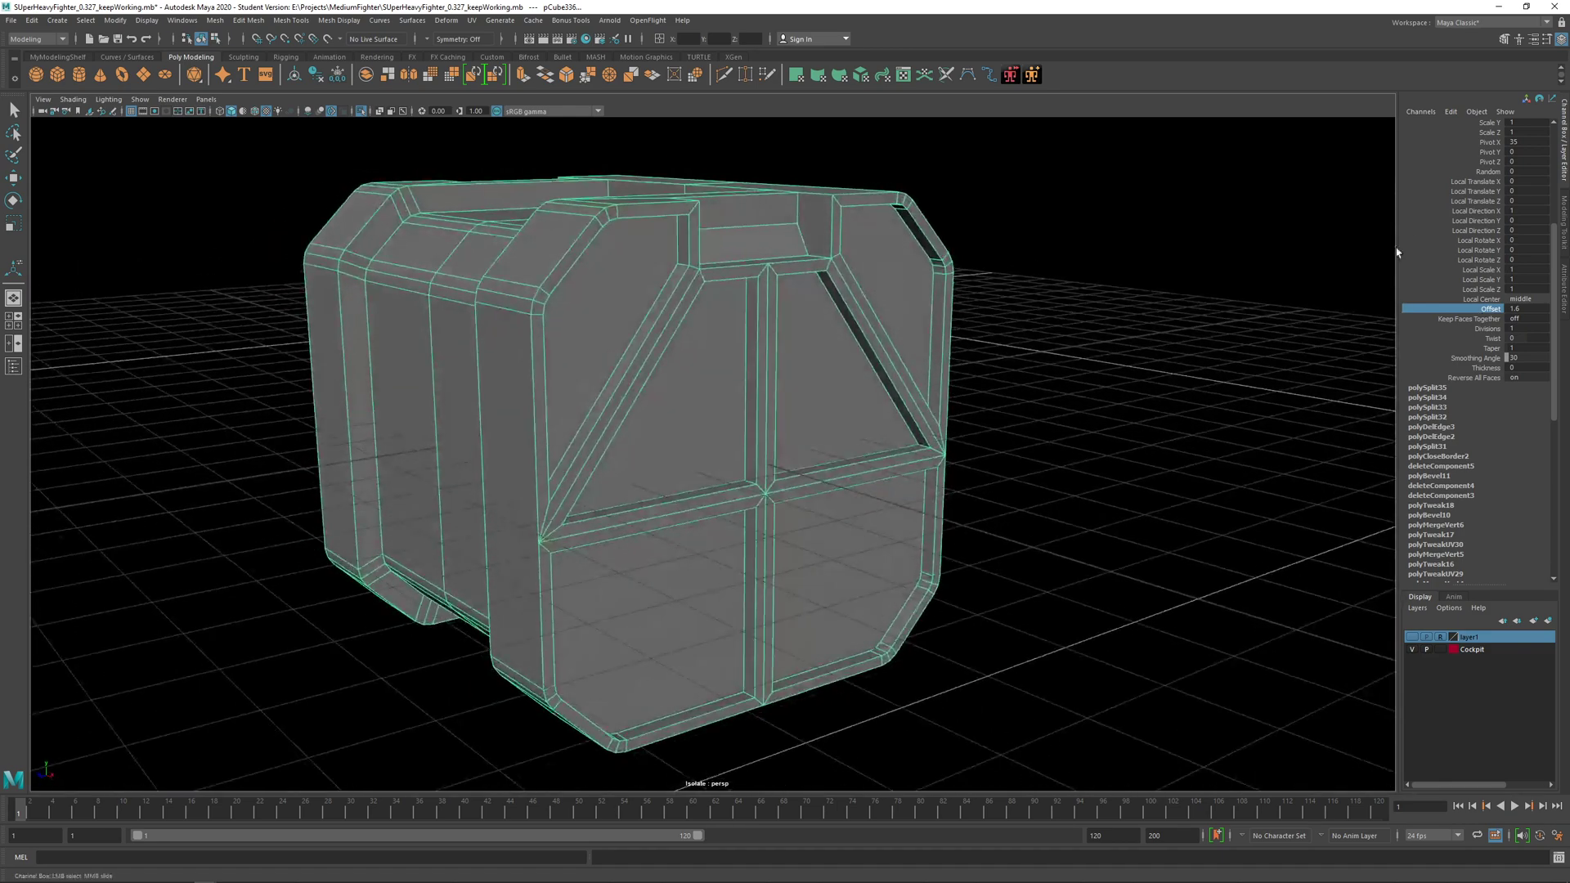
scroll(1464, 274, "up", 7)
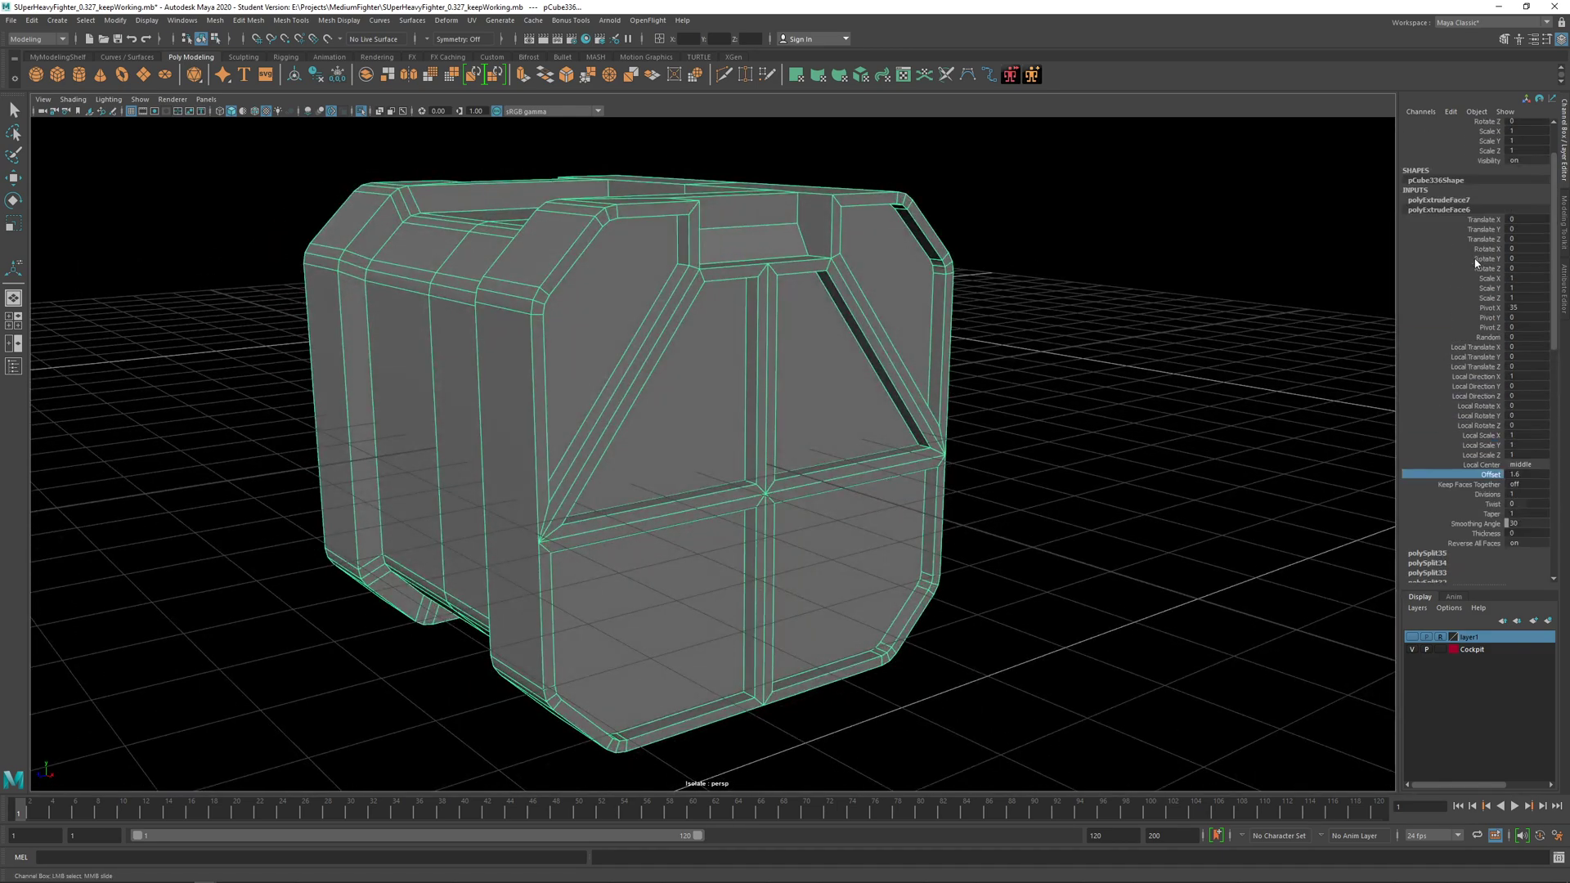
left_click(1439, 200)
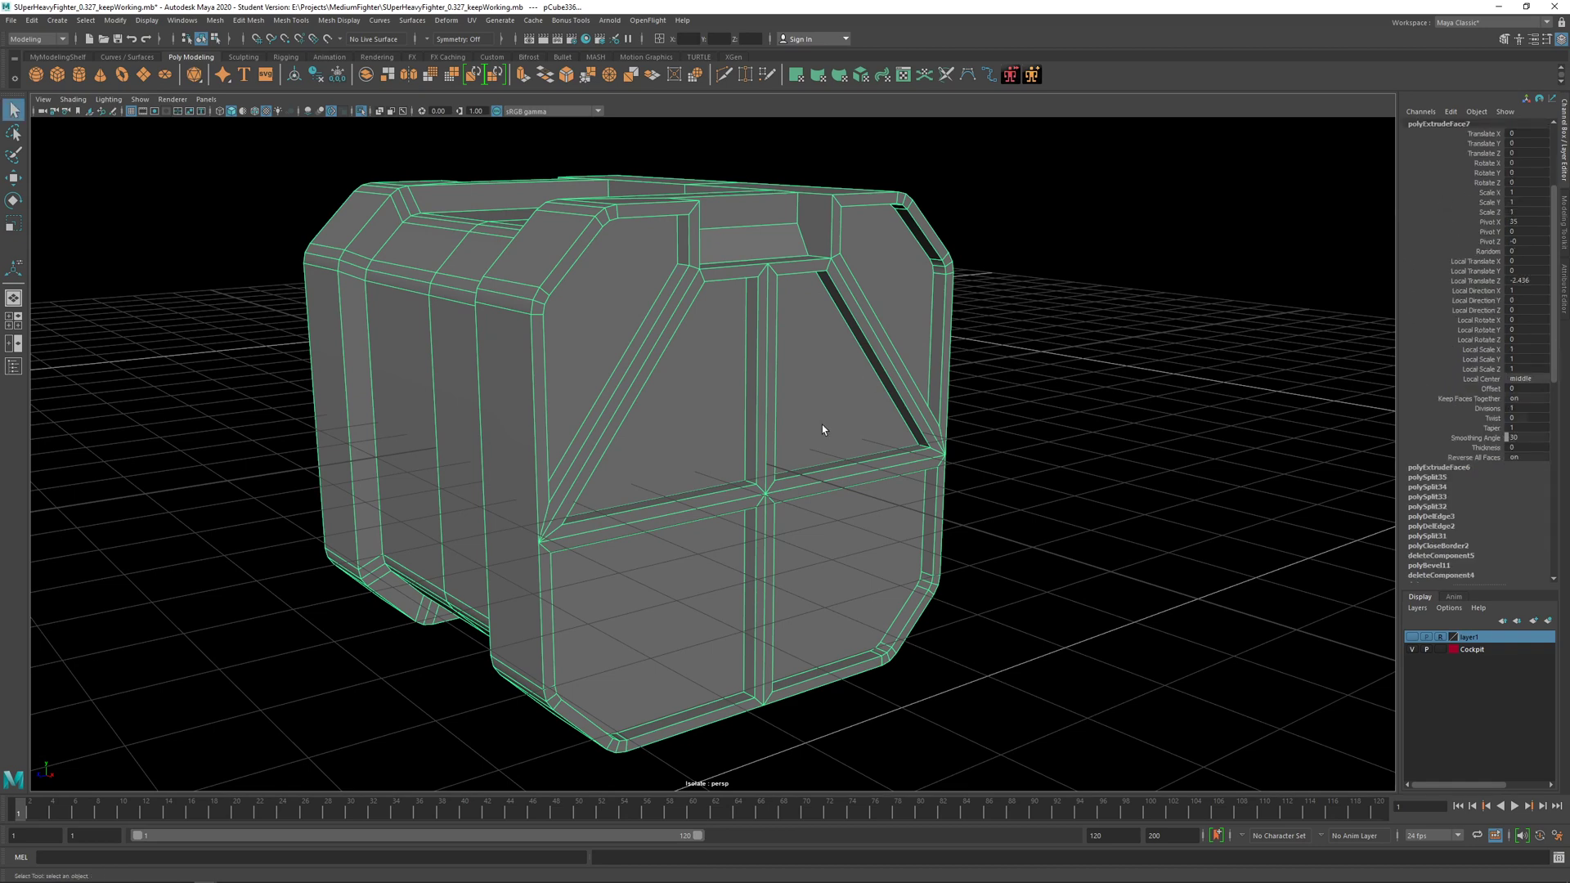
mouse_move(823, 428)
left_mouse_down("alt")
mouse_move(836, 431)
mouse_move(774, 463)
mouse_move(802, 434)
left_mouse_up("alt")
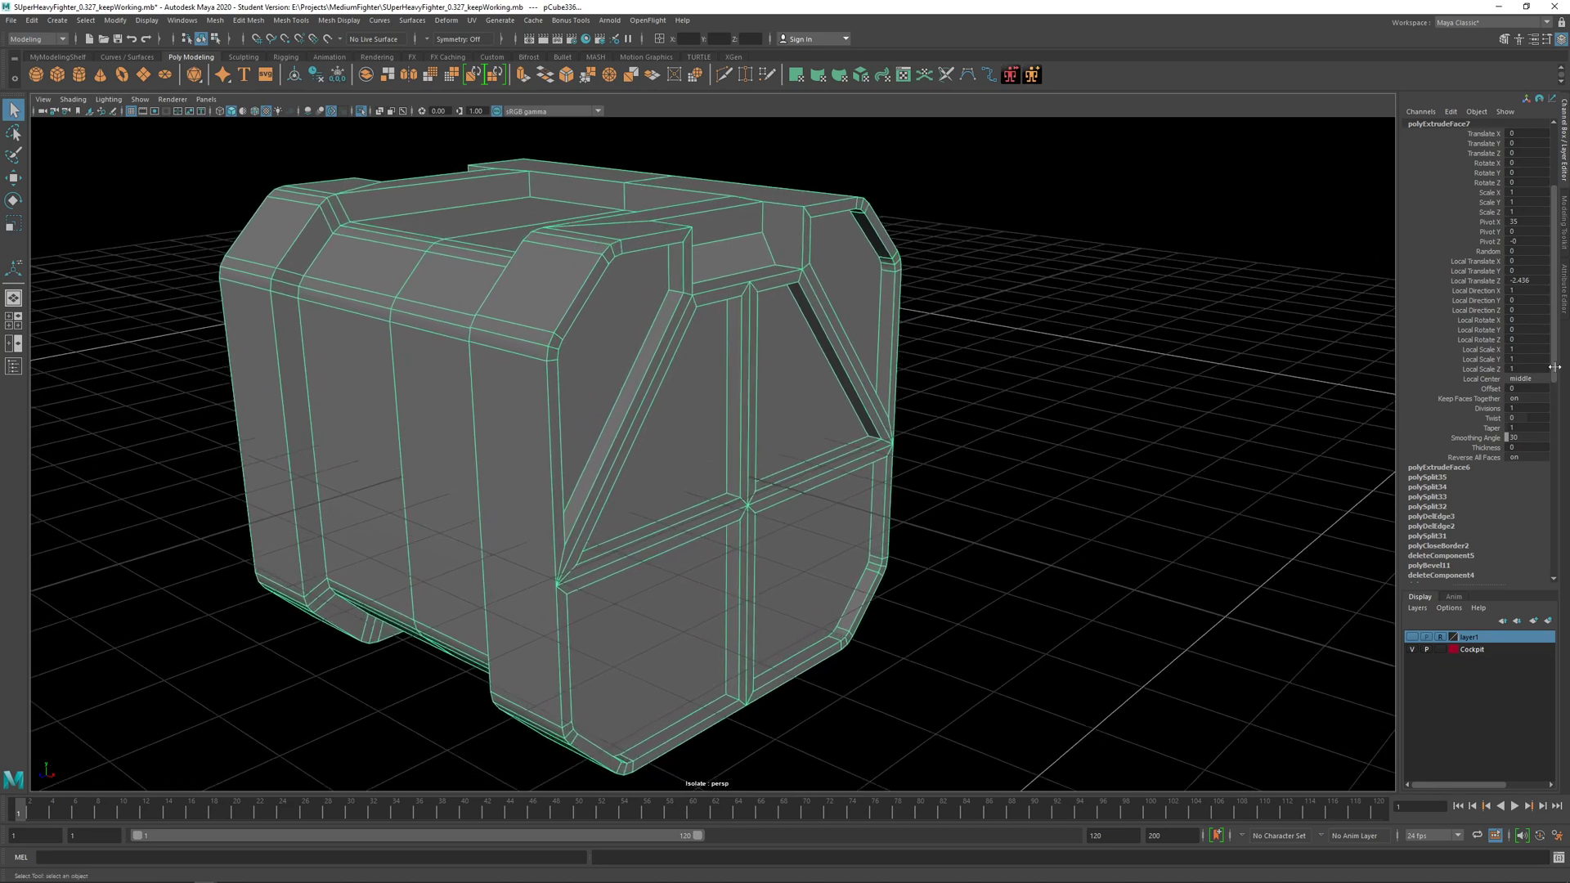
left_click(1483, 281)
mouse_move(1122, 389)
middle_mouse_down()
mouse_move(1157, 390)
mouse_move(1101, 379)
mouse_move(1126, 383)
middle_mouse_up()
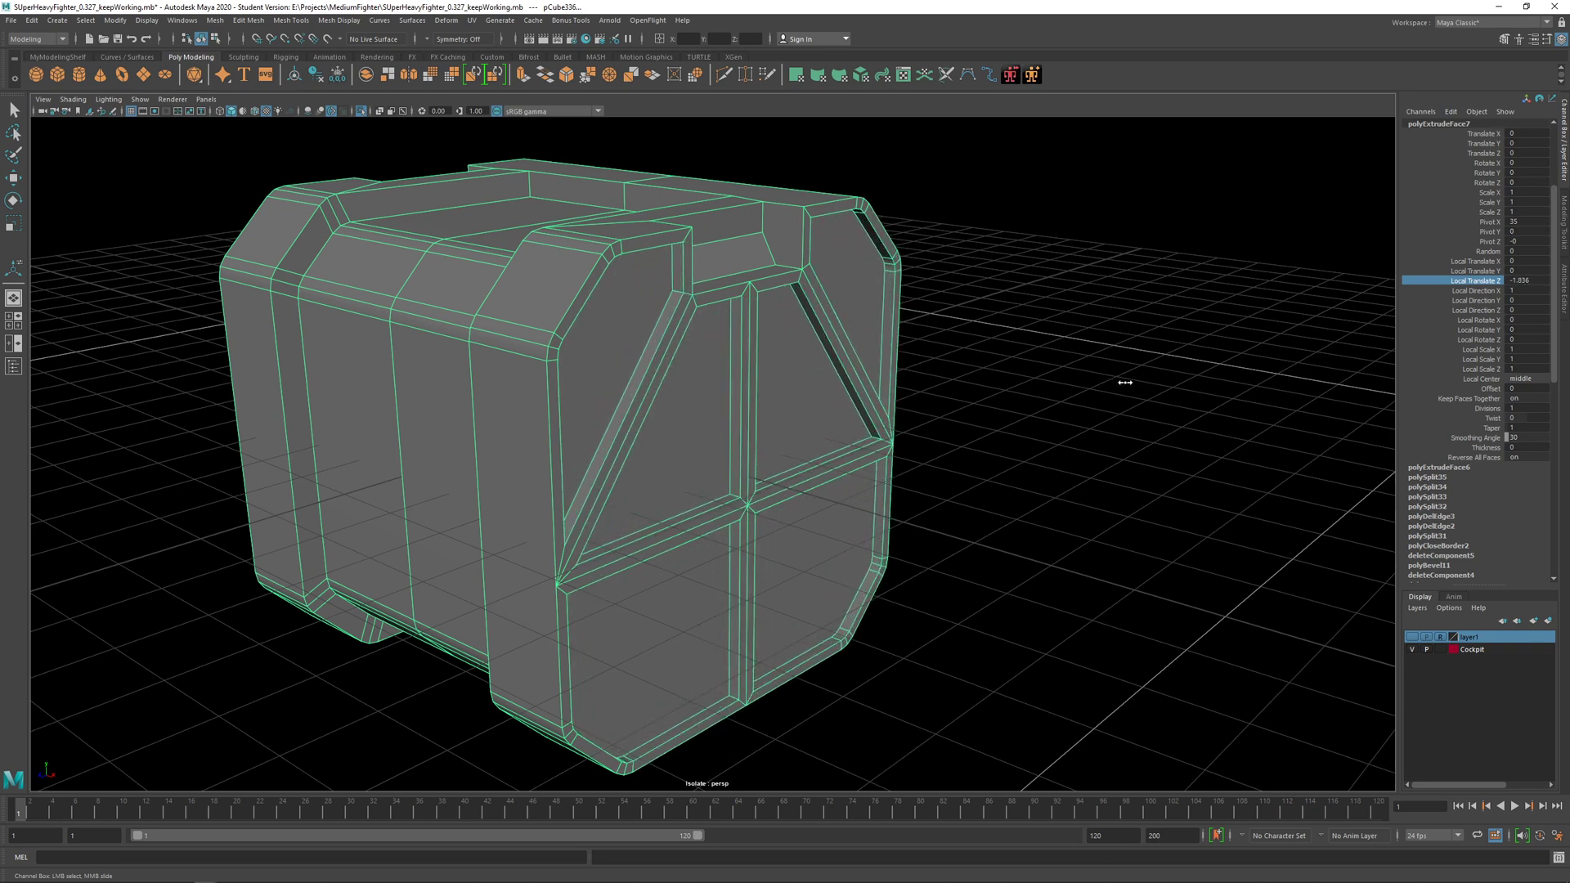
Step: Deselect the block and examine the shallower recessed panels from several angles and from a distance
left_click_drag(1071, 392, 924, 417, "alt")
key("q")
left_click(981, 469)
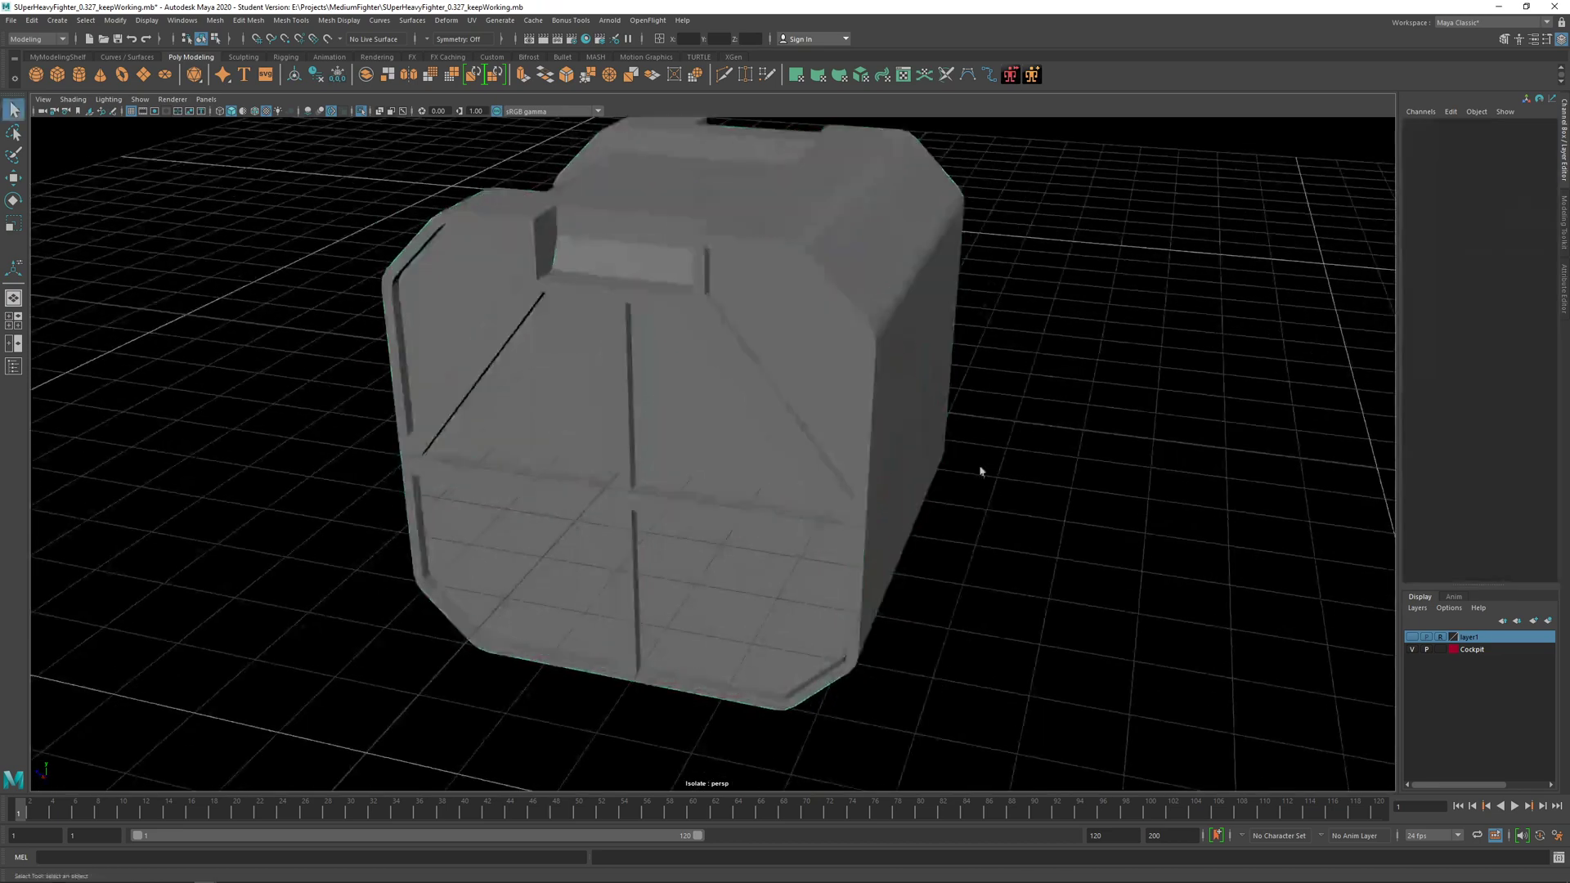
scroll(980, 490, "down", 10)
left_click_drag(978, 515, 1082, 496, "alt")
right_click_drag(1082, 496, 894, 469, "alt")
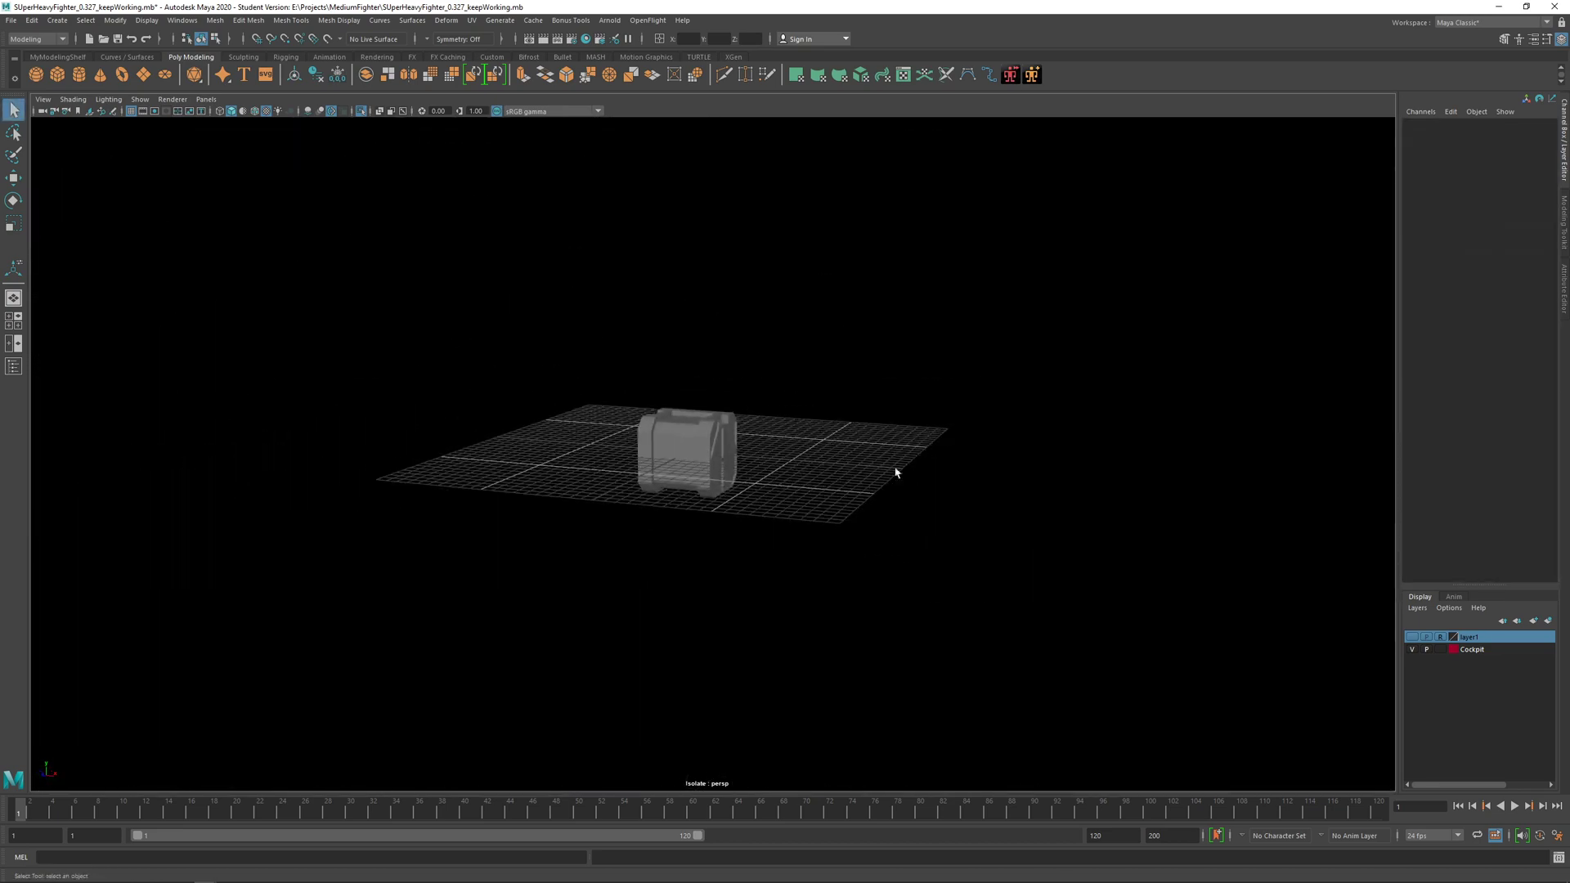
left_click_drag(894, 469, 842, 491, "alt")
scroll(841, 490, "up", 5)
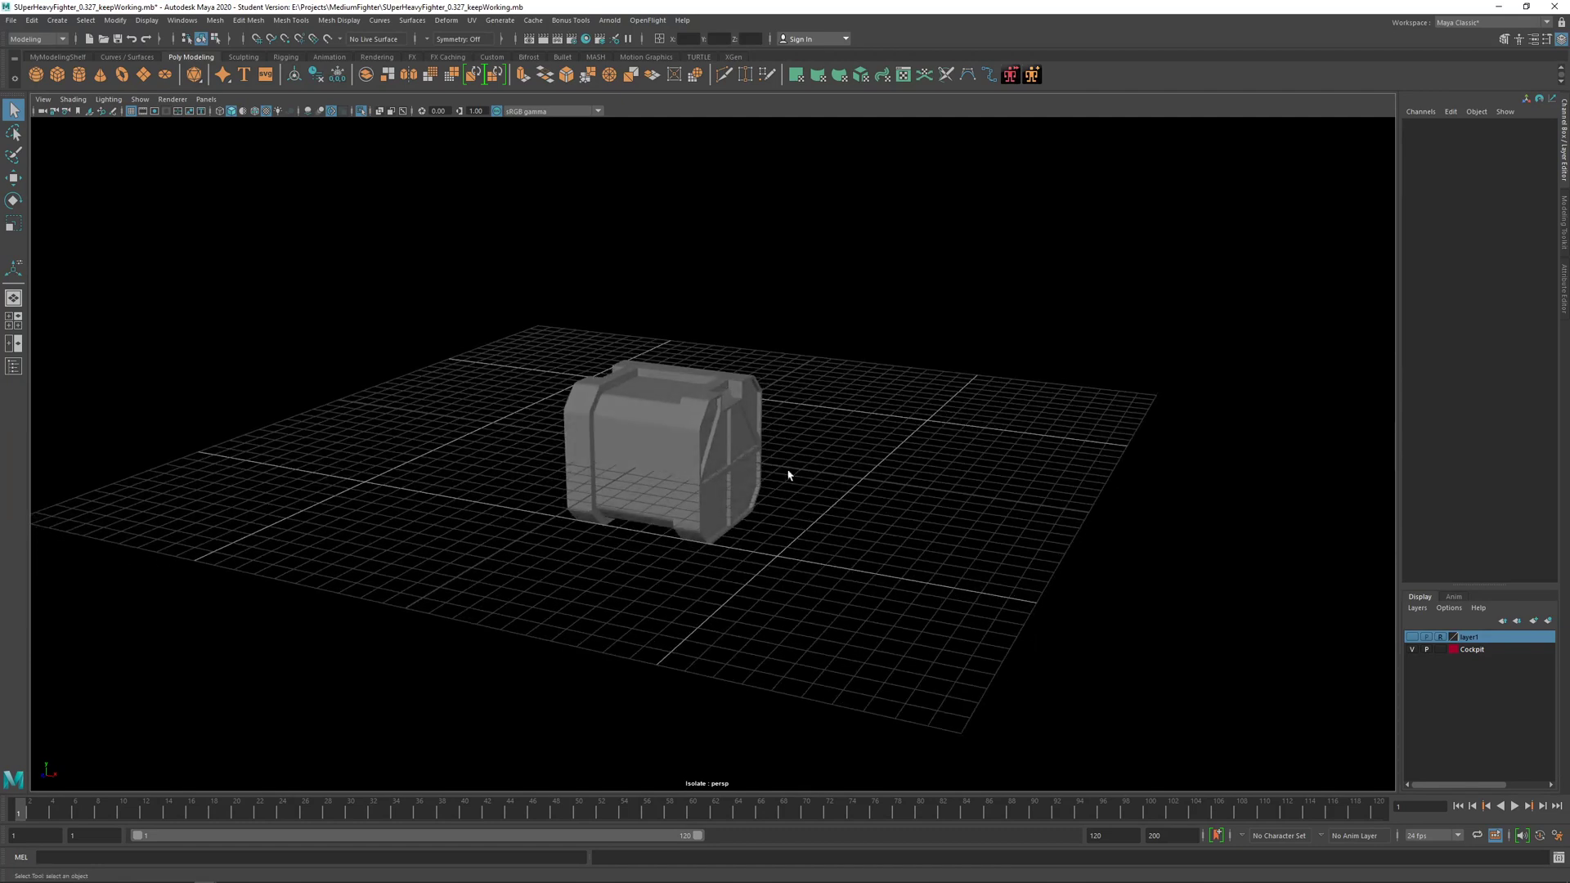
Step: Hide the viewport grid and reselect the block
left_click(131, 111)
mouse_move(490, 354)
left_mouse_down("alt")
mouse_move(385, 346)
mouse_move(490, 355)
left_mouse_up("alt")
scroll(719, 439, "up", 5)
left_click(734, 438)
scroll(737, 438, "up", 3)
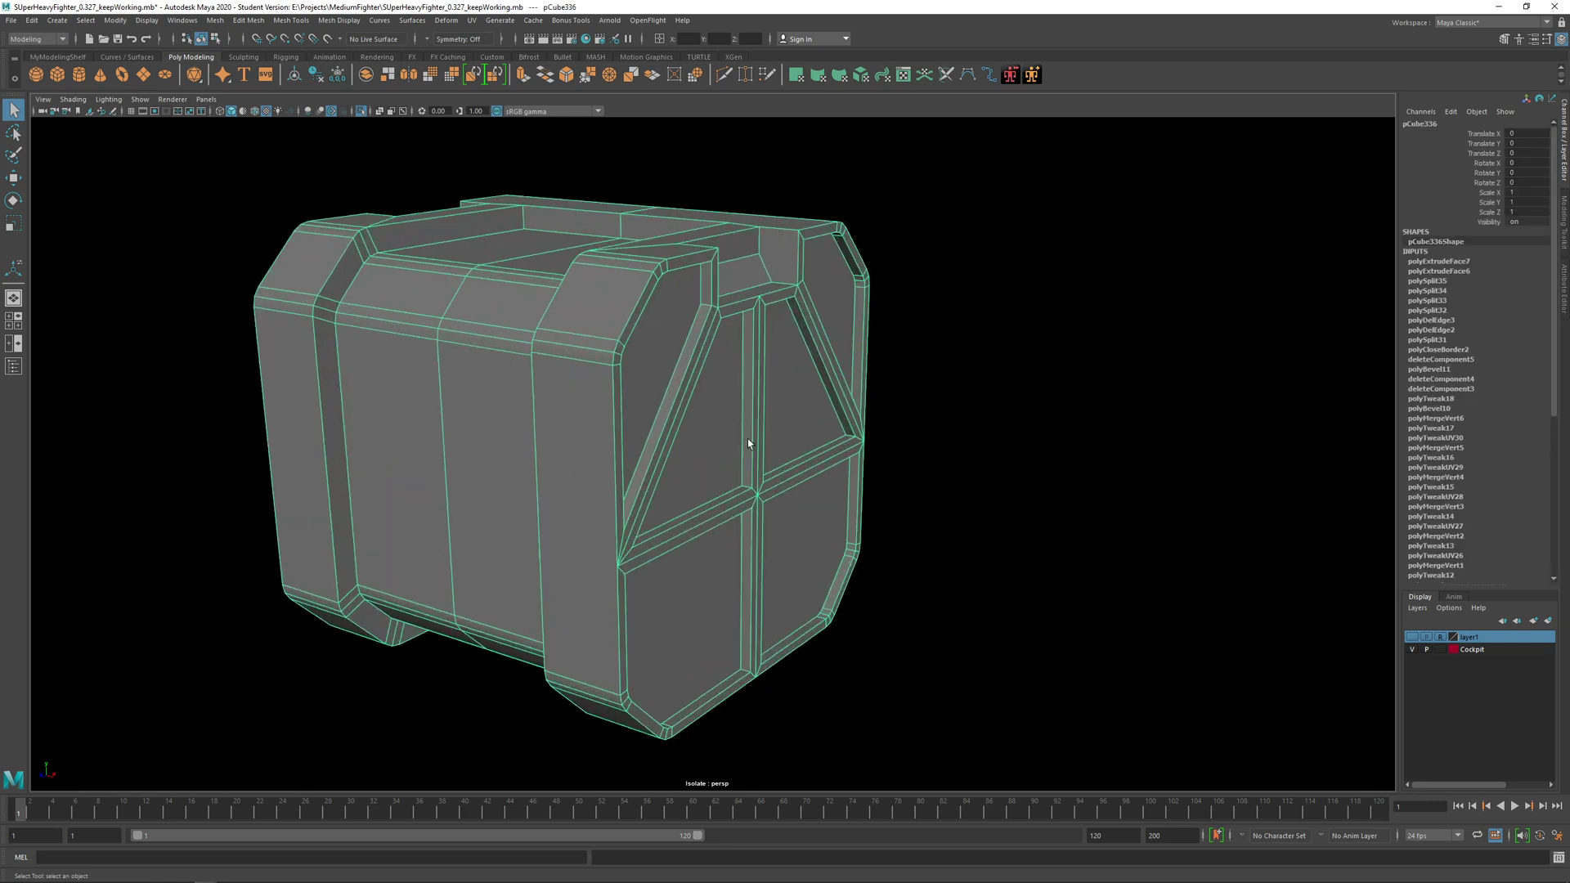
Step: Switch the block to edge selection and select the short depth edges at the corners of an upper central recessed panel
left_click_drag(747, 439, 701, 401, "alt")
scroll(701, 412, "up", 4)
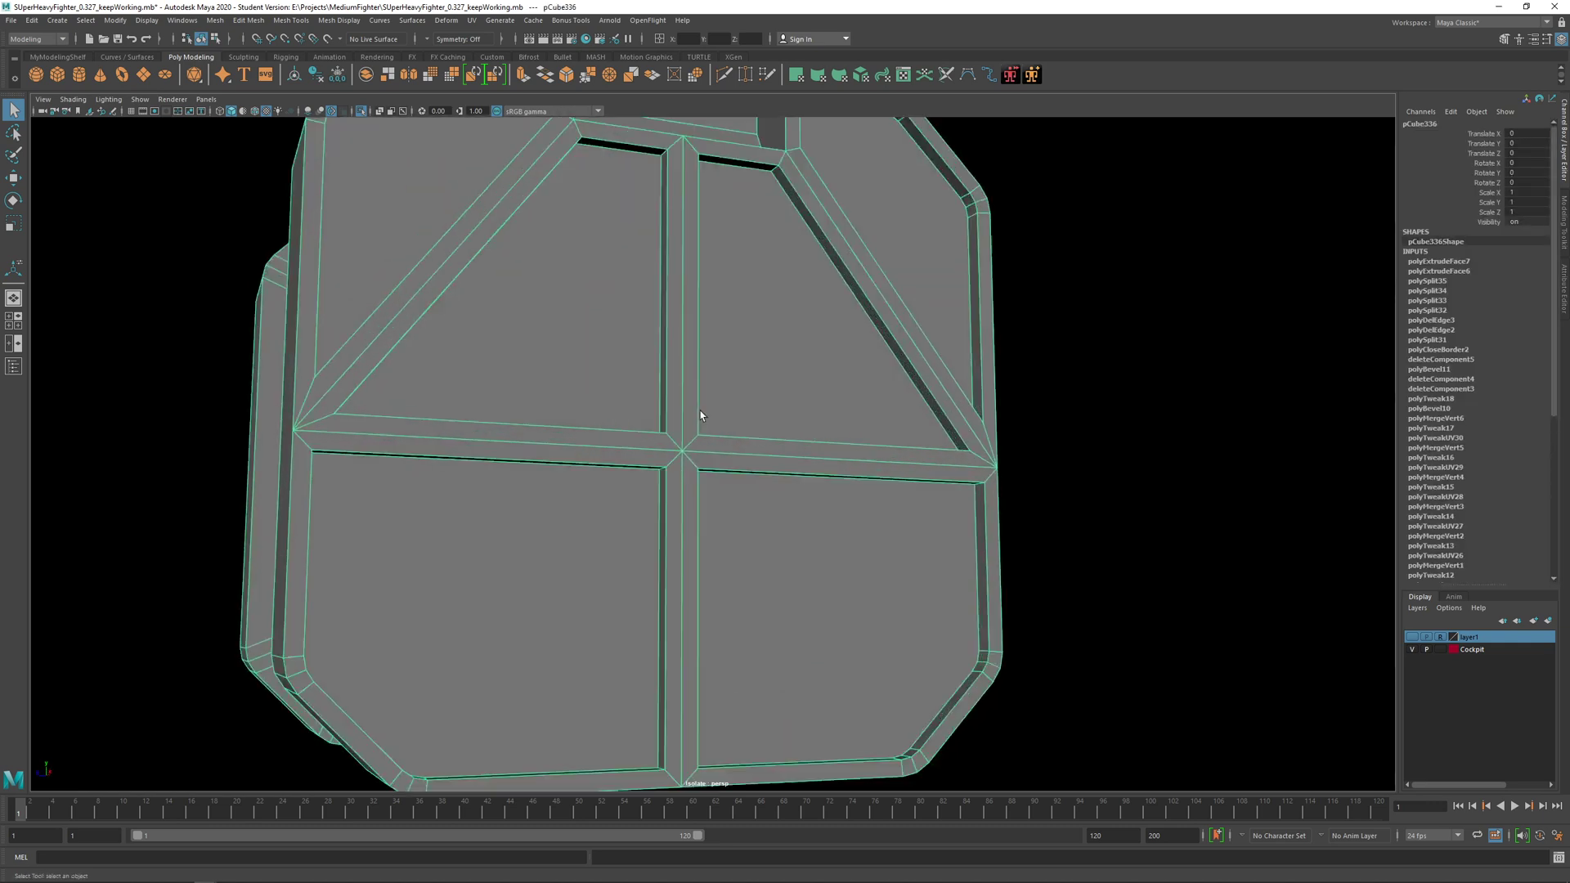
left_click_drag(847, 374, 892, 380, "alt")
right_click_drag(894, 274, 892, 240)
middle_click_drag(863, 239, 828, 384, "alt")
scroll(822, 344, "up", 3)
left_click_drag(798, 265, 556, 261, "alt")
left_click(822, 211)
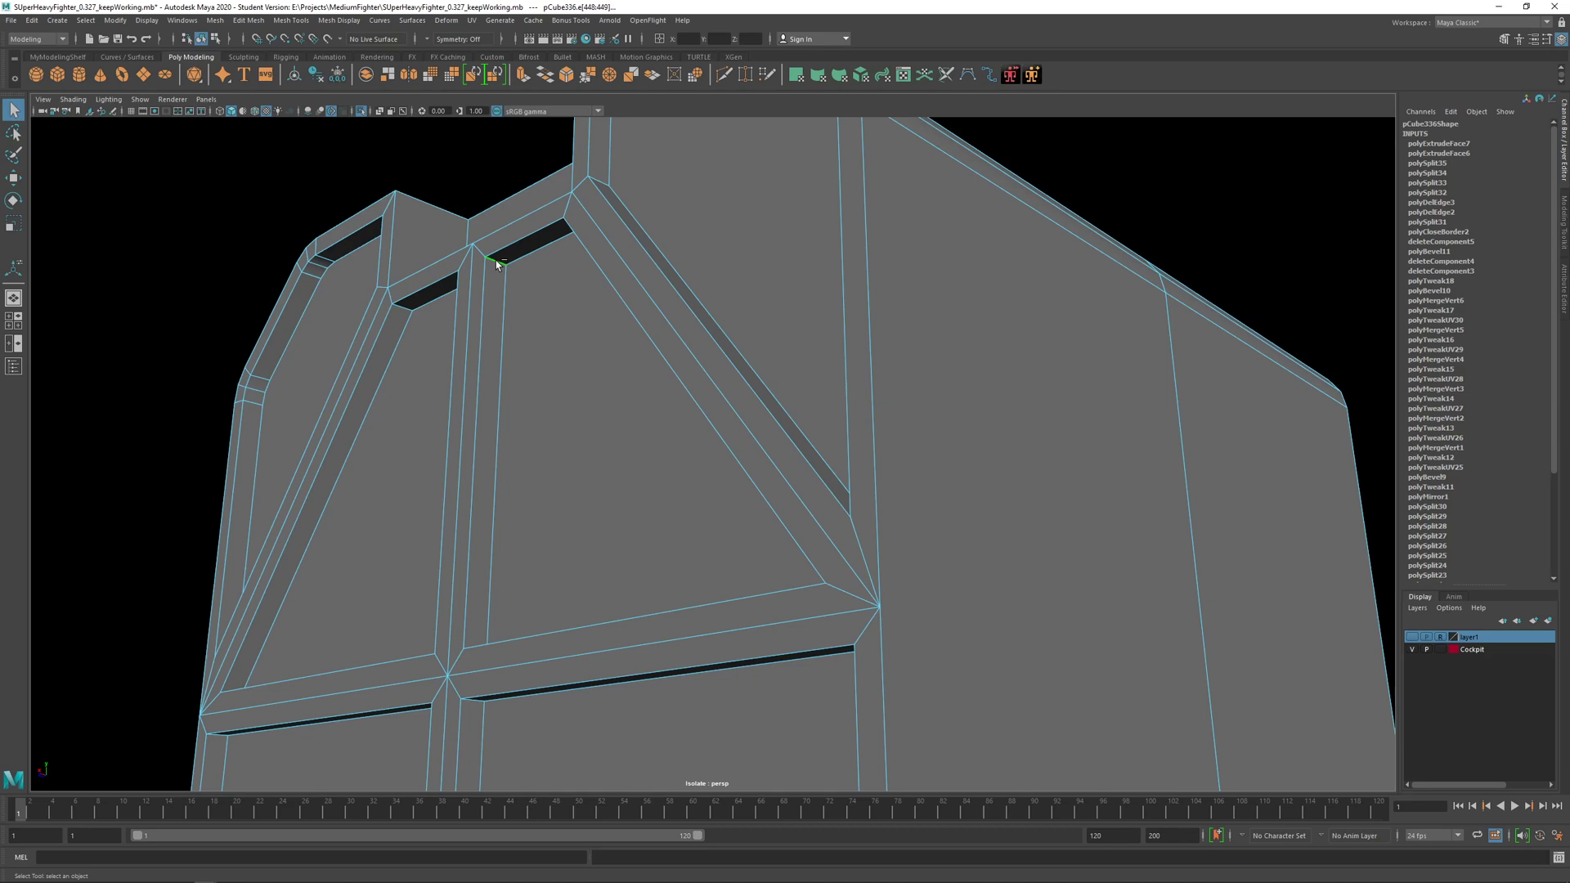
left_click_drag(496, 260, 652, 339, "alt")
left_click(774, 270)
left_click_drag(788, 333, 715, 333, "alt")
left_click(583, 202)
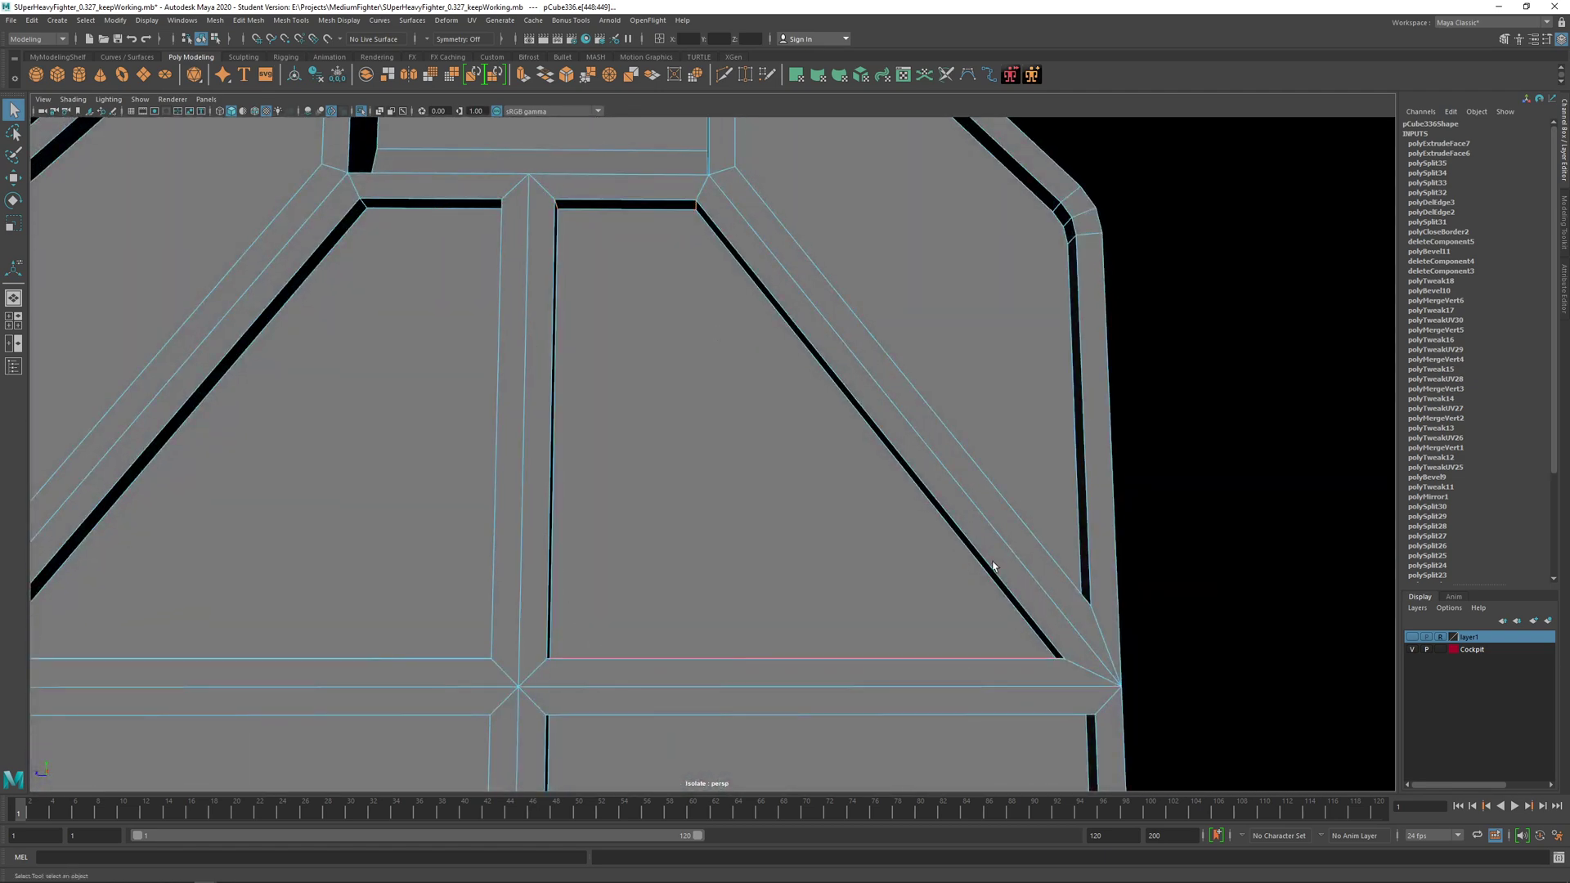
Step: Add the short corner edges of the other upper central panel and the lower panels to the edge selection
left_click_drag(477, 449, 535, 374, "alt")
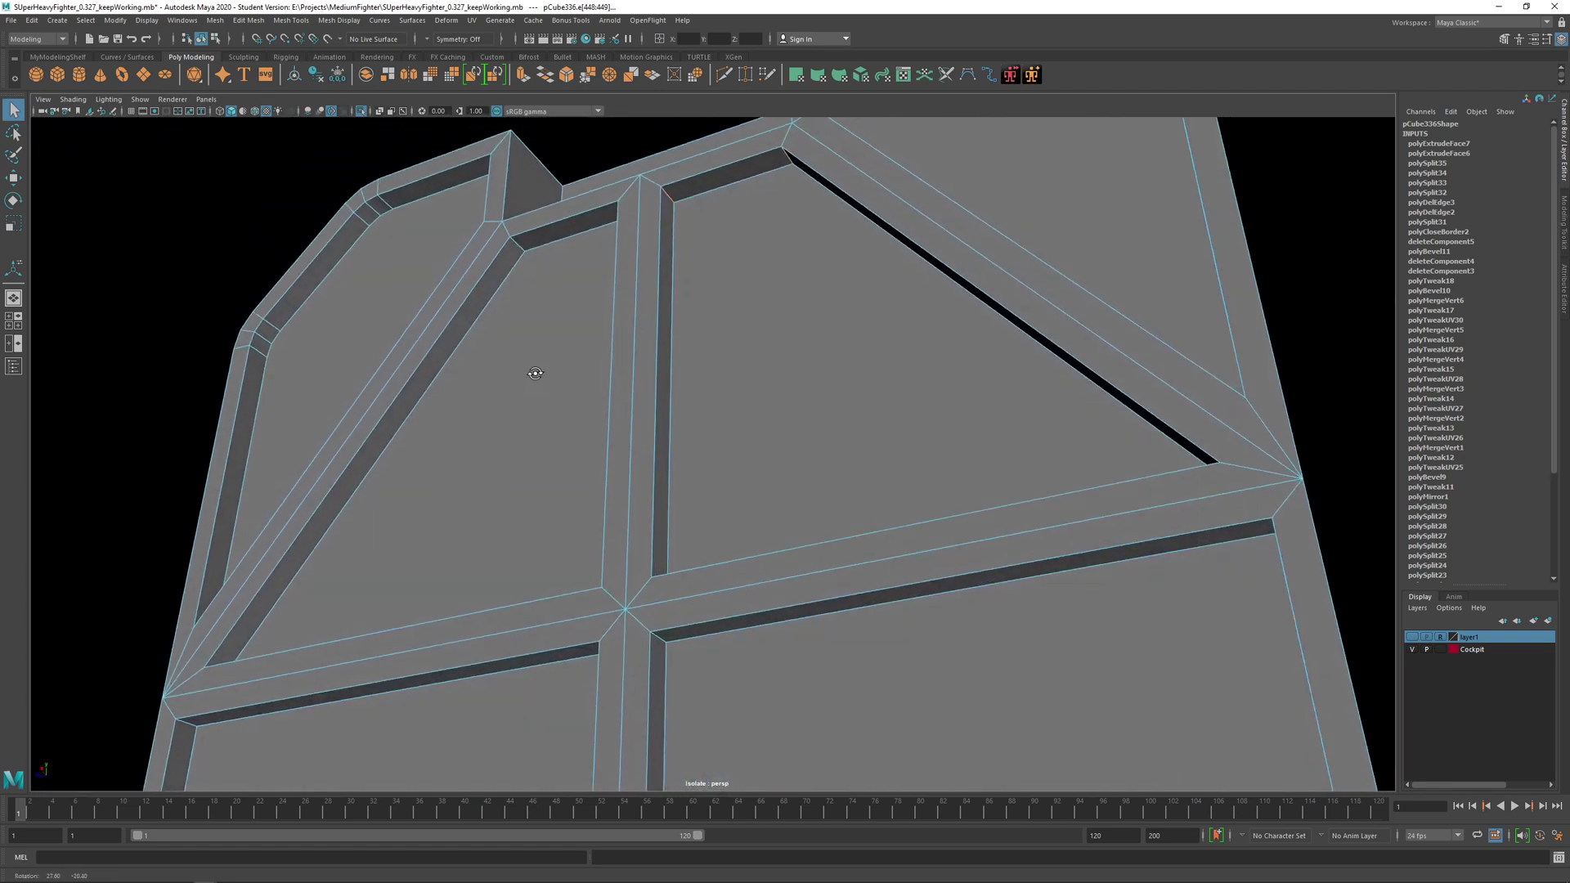
left_click(521, 247)
left_click_drag(550, 298, 748, 258, "alt")
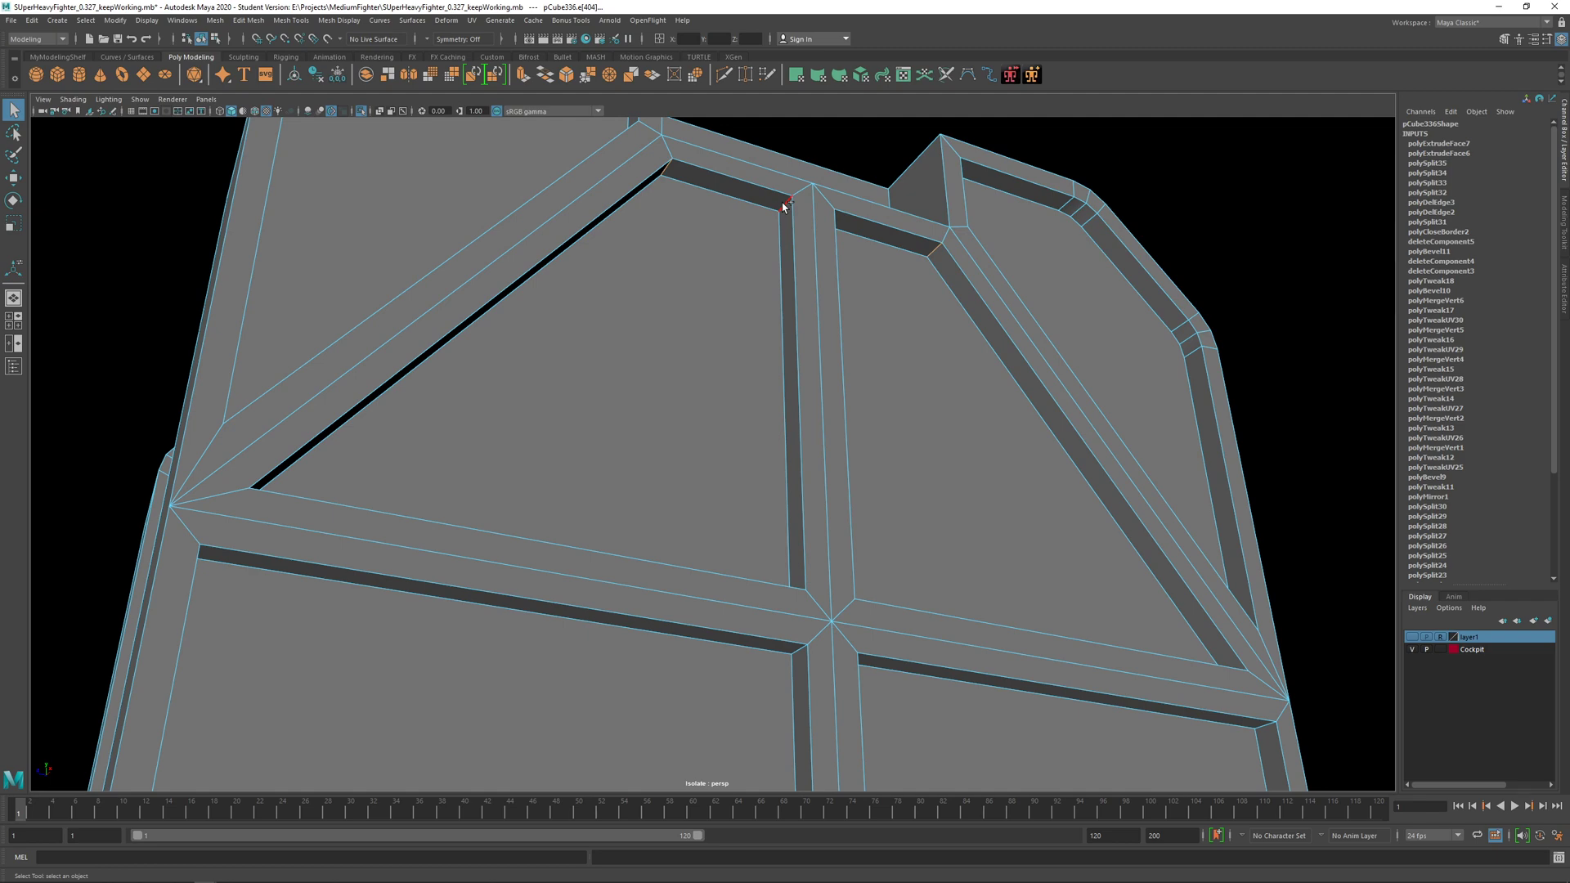
left_click_drag(764, 278, 677, 676, "alt")
scroll(673, 469, "up", 2)
middle_click_drag(677, 676, 710, 491, "alt")
left_click_drag(885, 494, 1071, 375, "alt")
middle_click_drag(626, 353, 814, 344, "alt")
scroll(859, 319, "up", 1)
left_click_drag(929, 264, 985, 295, "alt")
left_click_drag(936, 207, 876, 421, "alt")
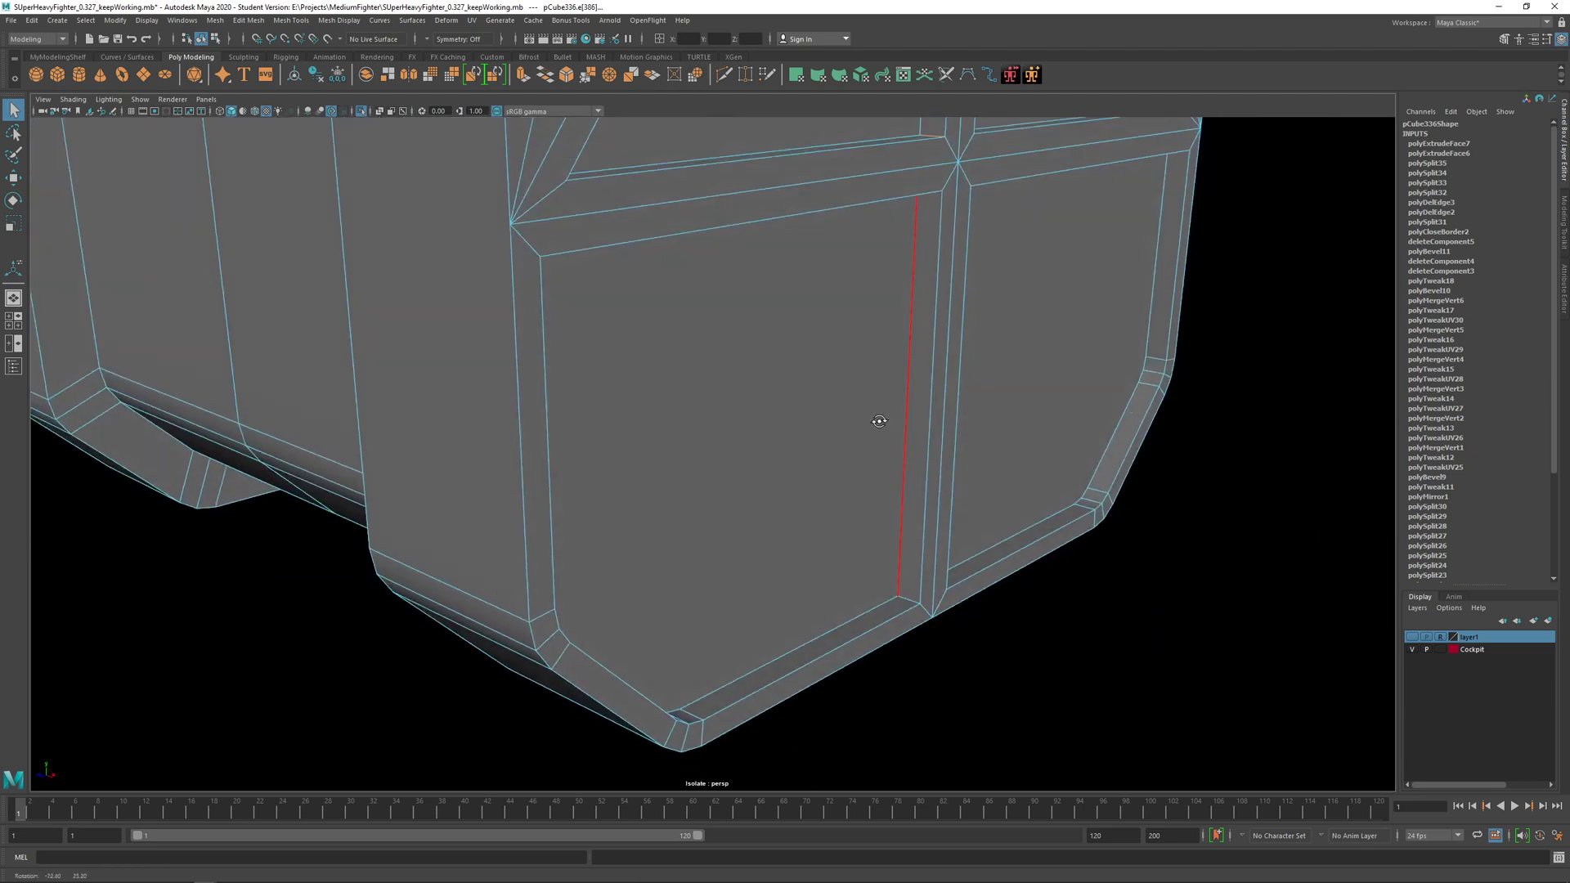
Step: Add the short corner edges of the upper outer panels beside the notch to the edge selection
left_click_drag(906, 596, 703, 279, "alt")
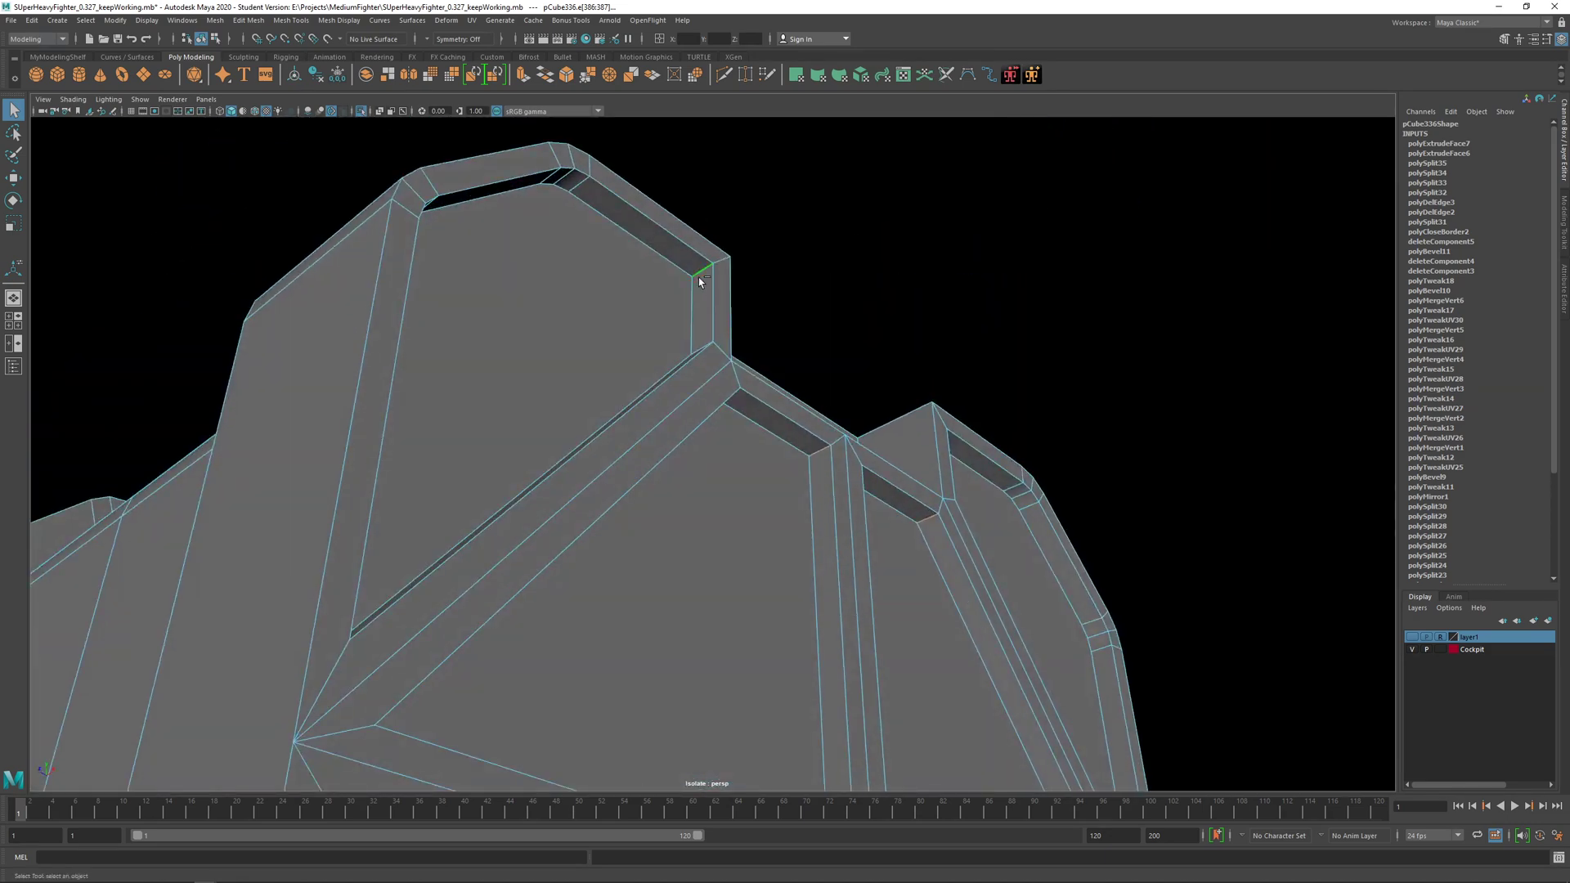
left_click_drag(694, 353, 767, 464, "alt")
left_click(909, 353)
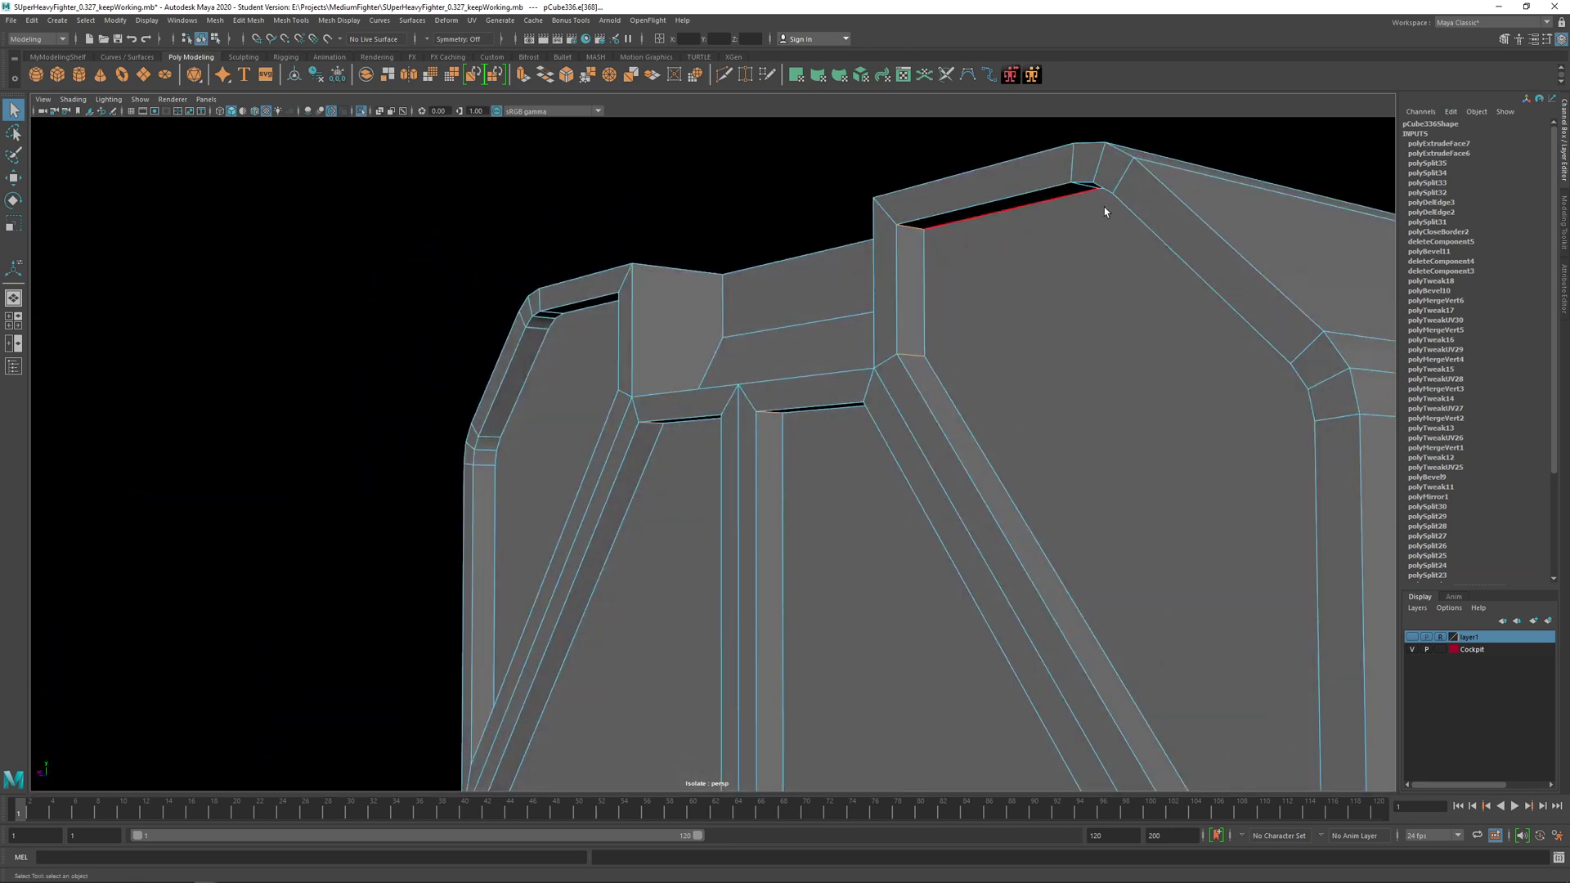
left_click_drag(1105, 211, 939, 536, "alt")
left_click(1066, 574, "shift")
Step: Bevel the selected panel corner edges with a Fraction of 1 and 2 segments, and inspect the block in object mode
right_click_drag(642, 399, 696, 399, "shift")
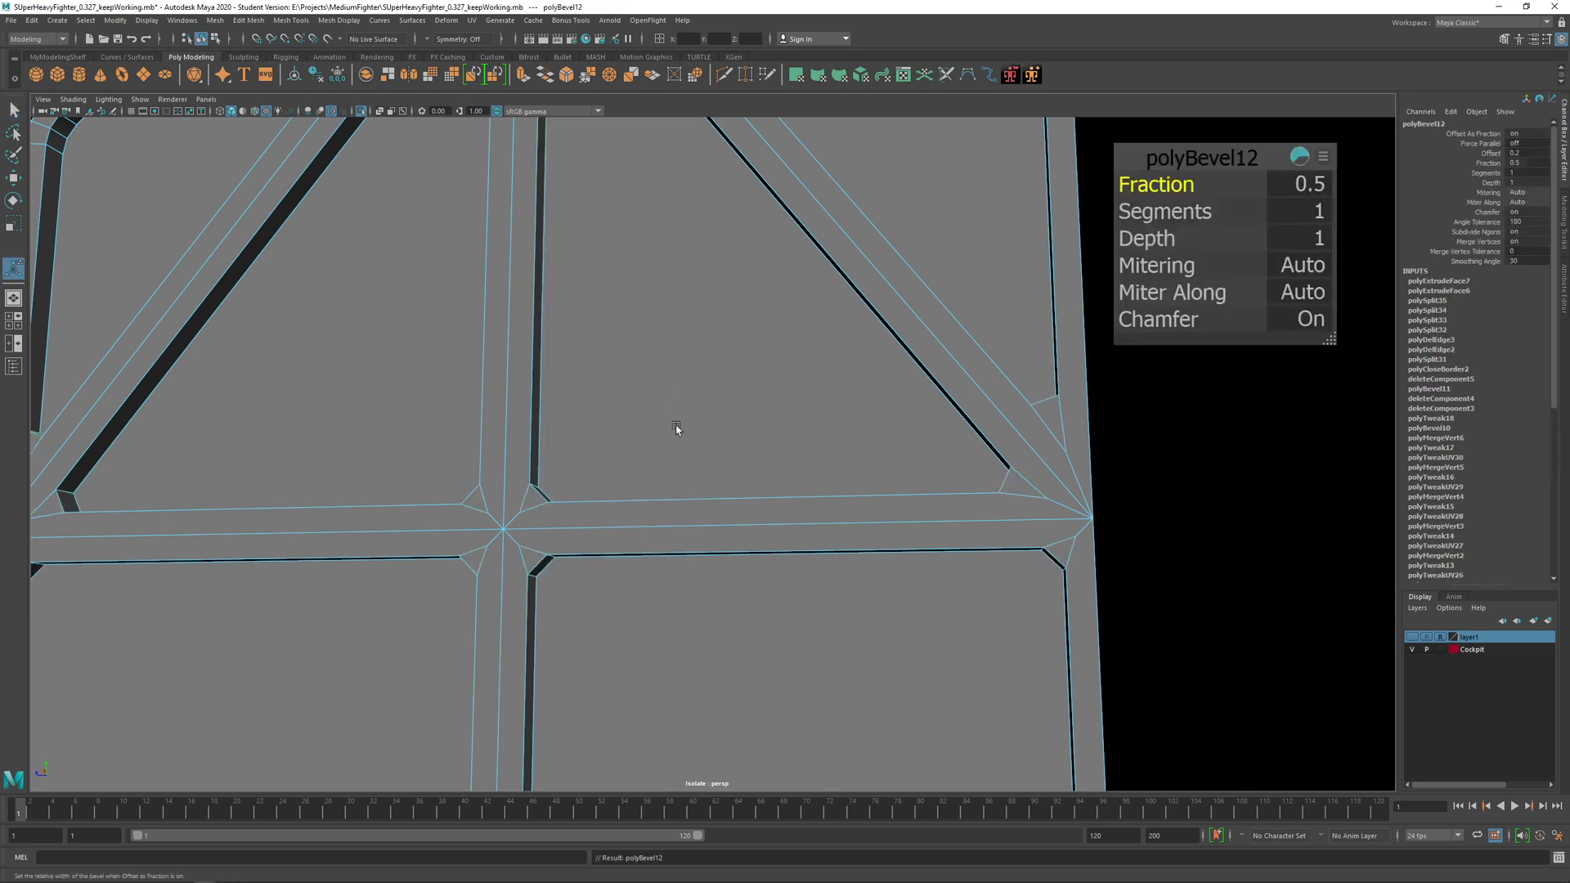
scroll(720, 432, "down", 8)
left_click_drag(788, 438, 834, 444)
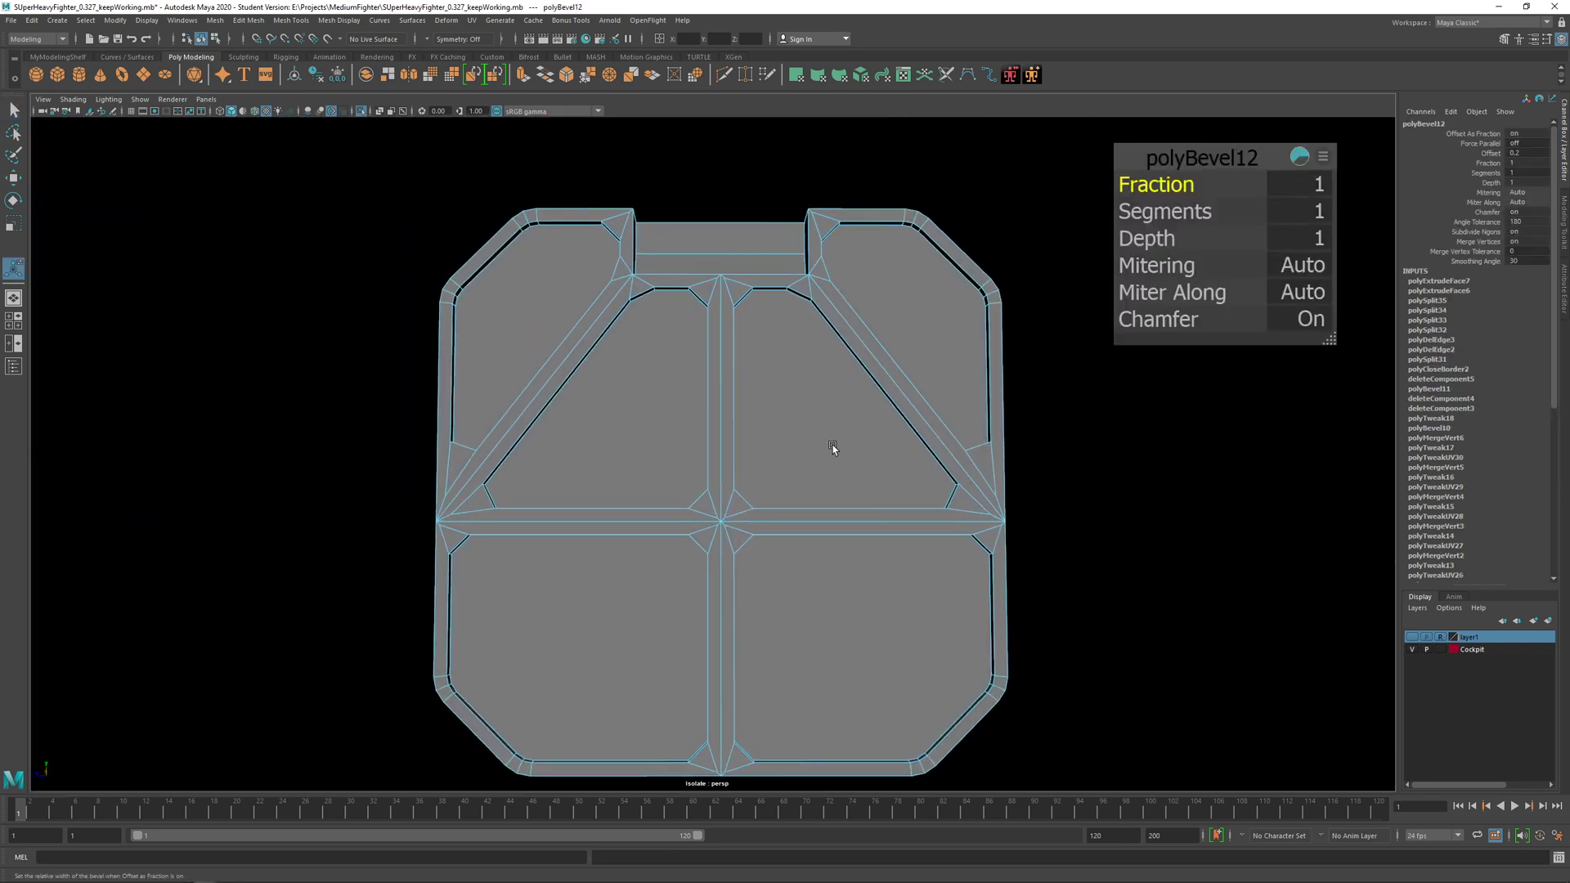
scroll(830, 445, "down", 3)
left_click_drag(1135, 211, 1139, 212)
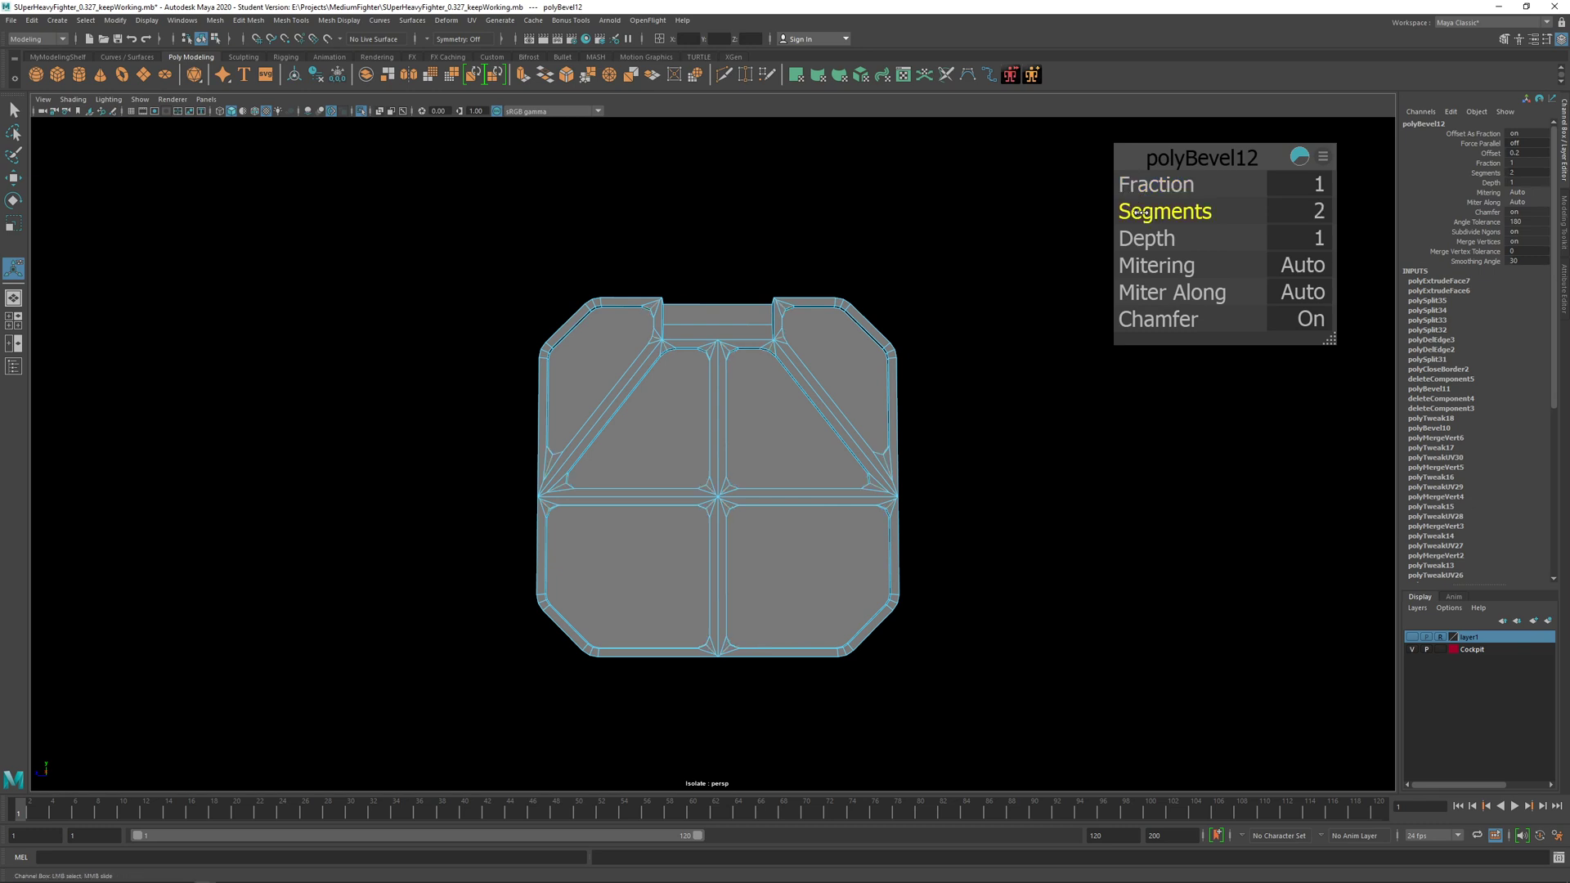
left_click_drag(744, 454, 763, 424, "alt")
key("q")
left_click(981, 496)
left_click_drag(981, 496, 696, 474, "alt")
left_click(757, 487)
scroll(759, 483, "up", 3)
Step: Undo the panel corner bevel and its settings to get back to the corner edge selection
key("ctrl+z")
key("ctrl+z")
key("ctrl+z")
key("ctrl+z")
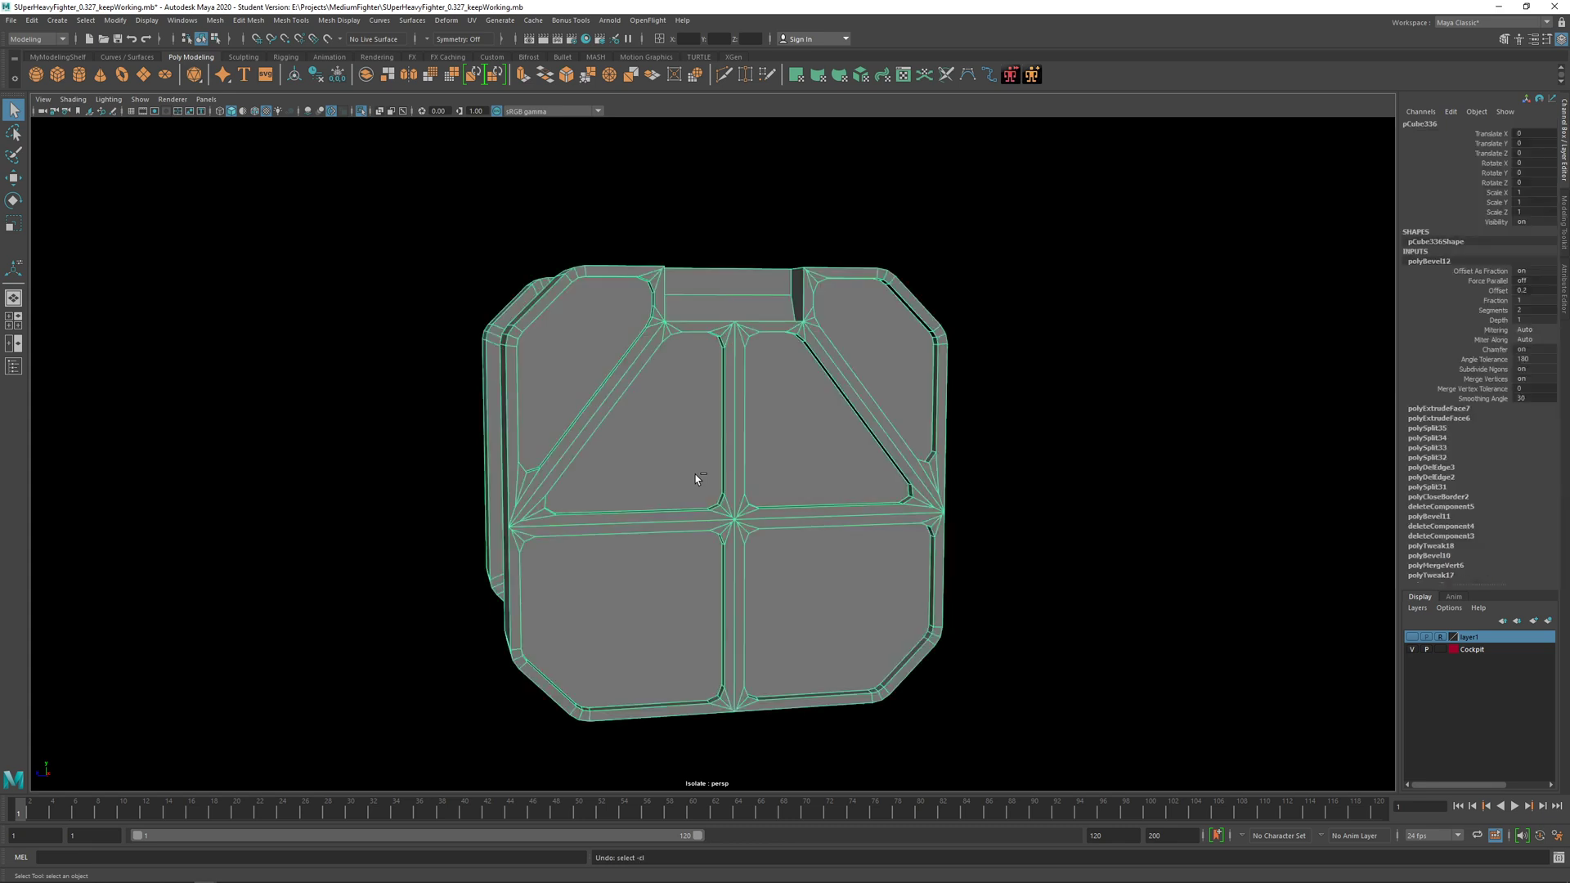
key("ctrl+z")
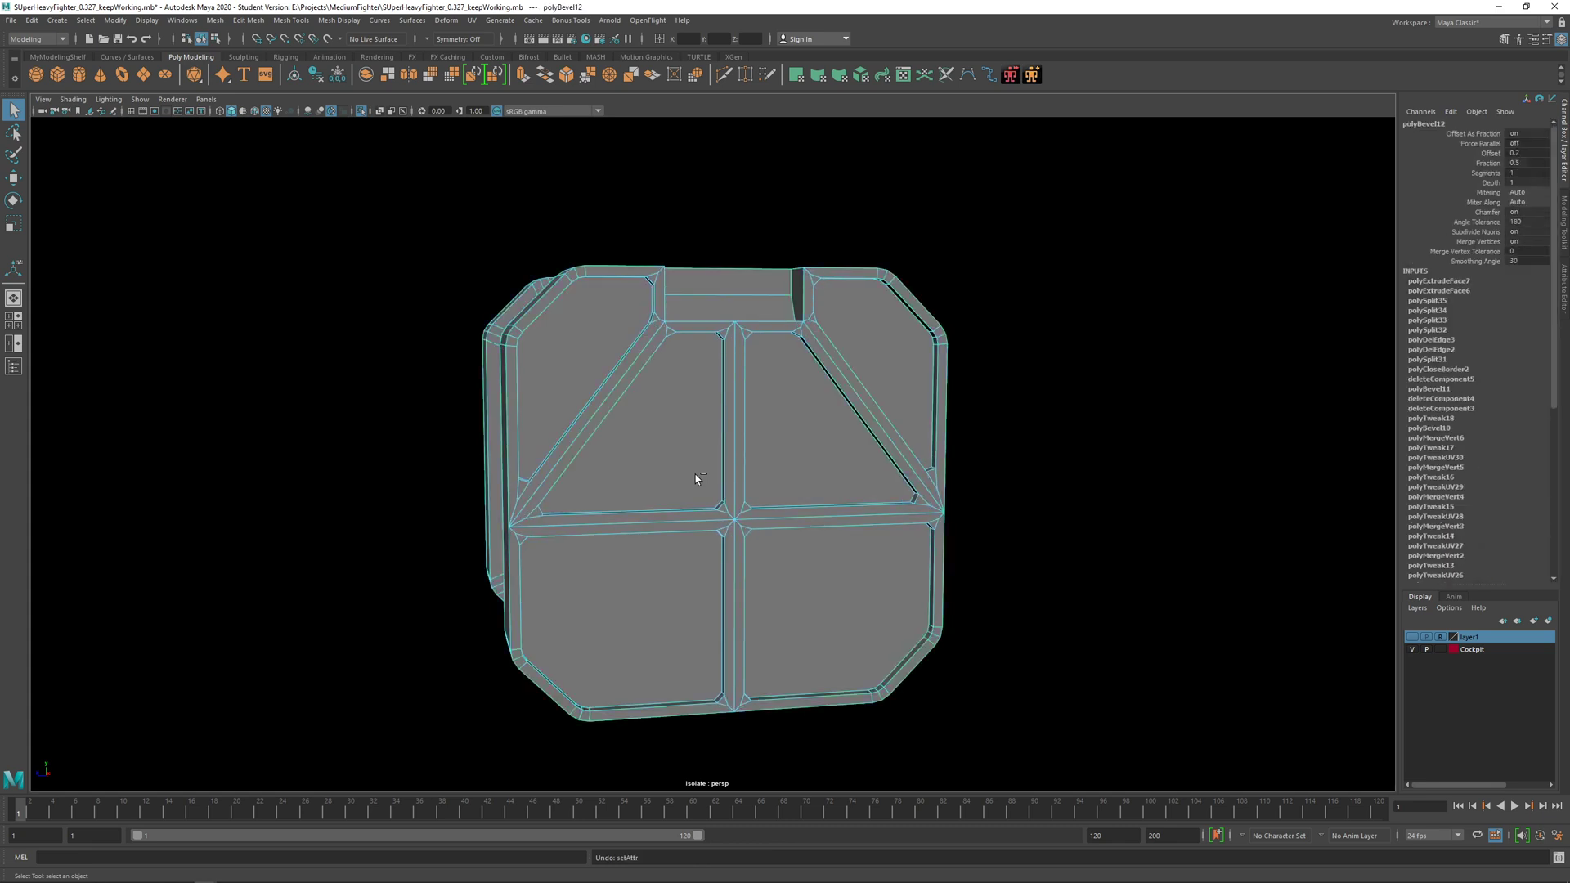
Step: Check the panels' corner edge selection and bevel the edges with a Fraction of 1 and 3 segments
left_click_drag(685, 462, 662, 437, "alt")
middle_click_drag(663, 437, 848, 498, "alt")
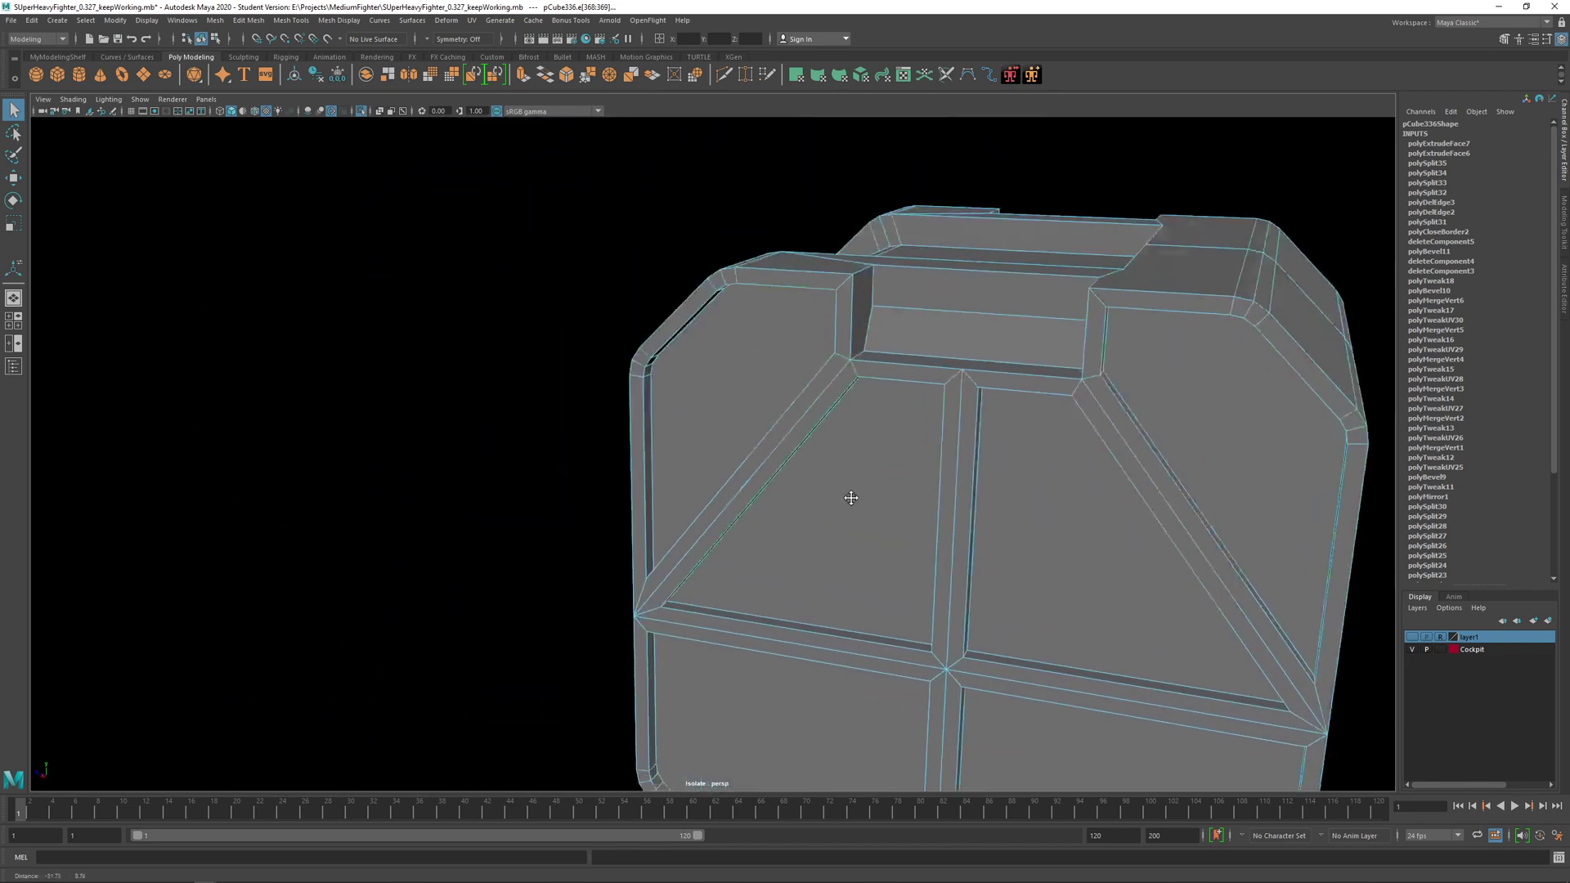
scroll(849, 498, "up", 4)
left_click_drag(709, 368, 717, 321, "alt")
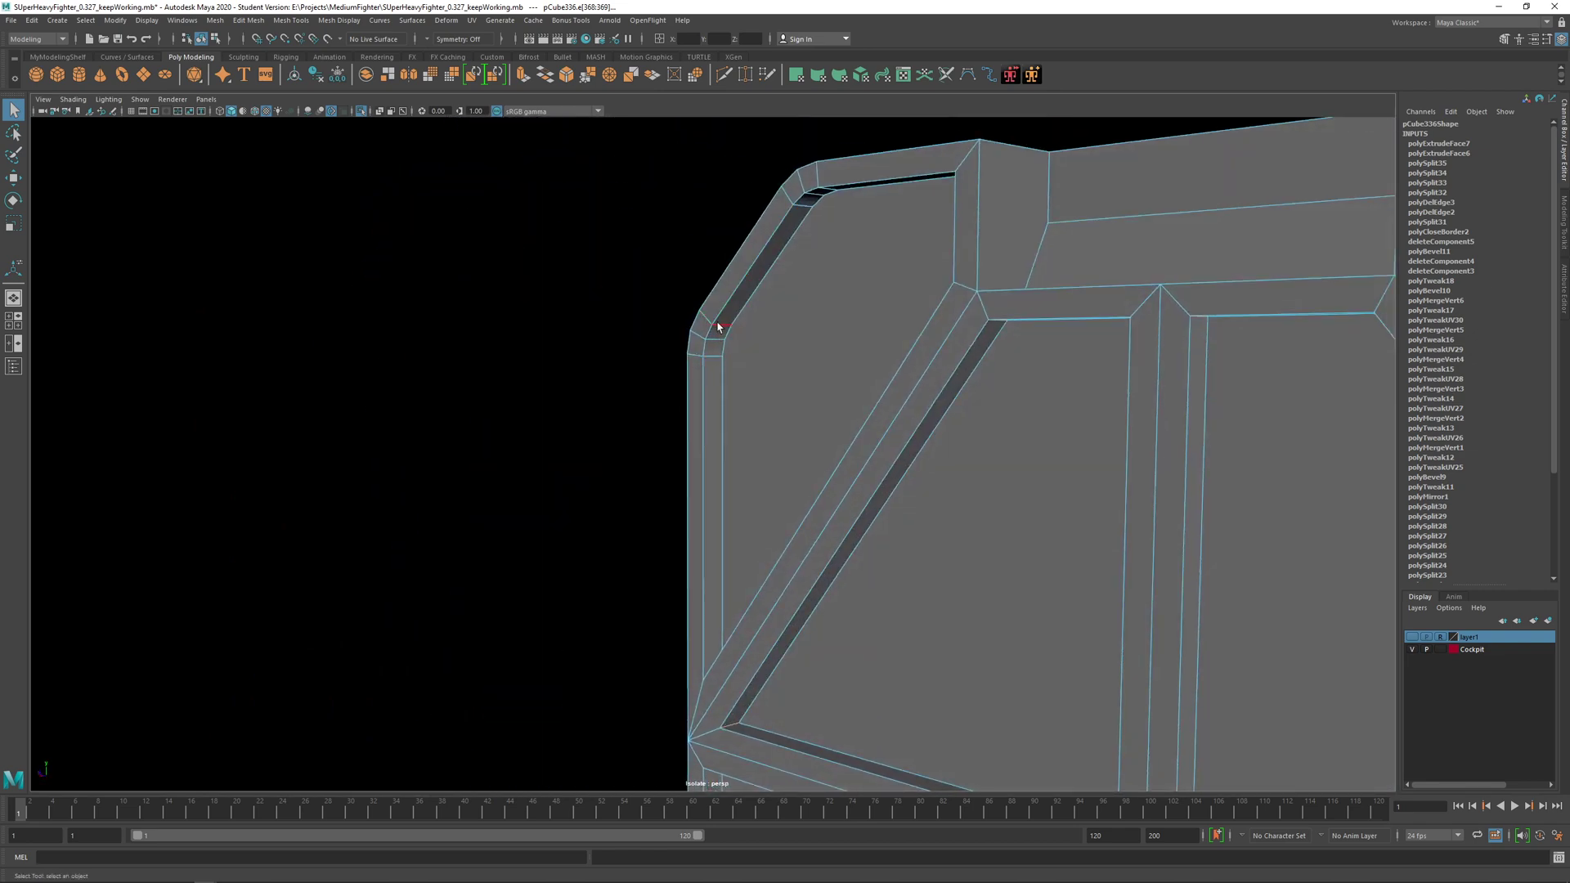
scroll(826, 449, "down", 3)
left_click_drag(827, 449, 588, 381, "alt")
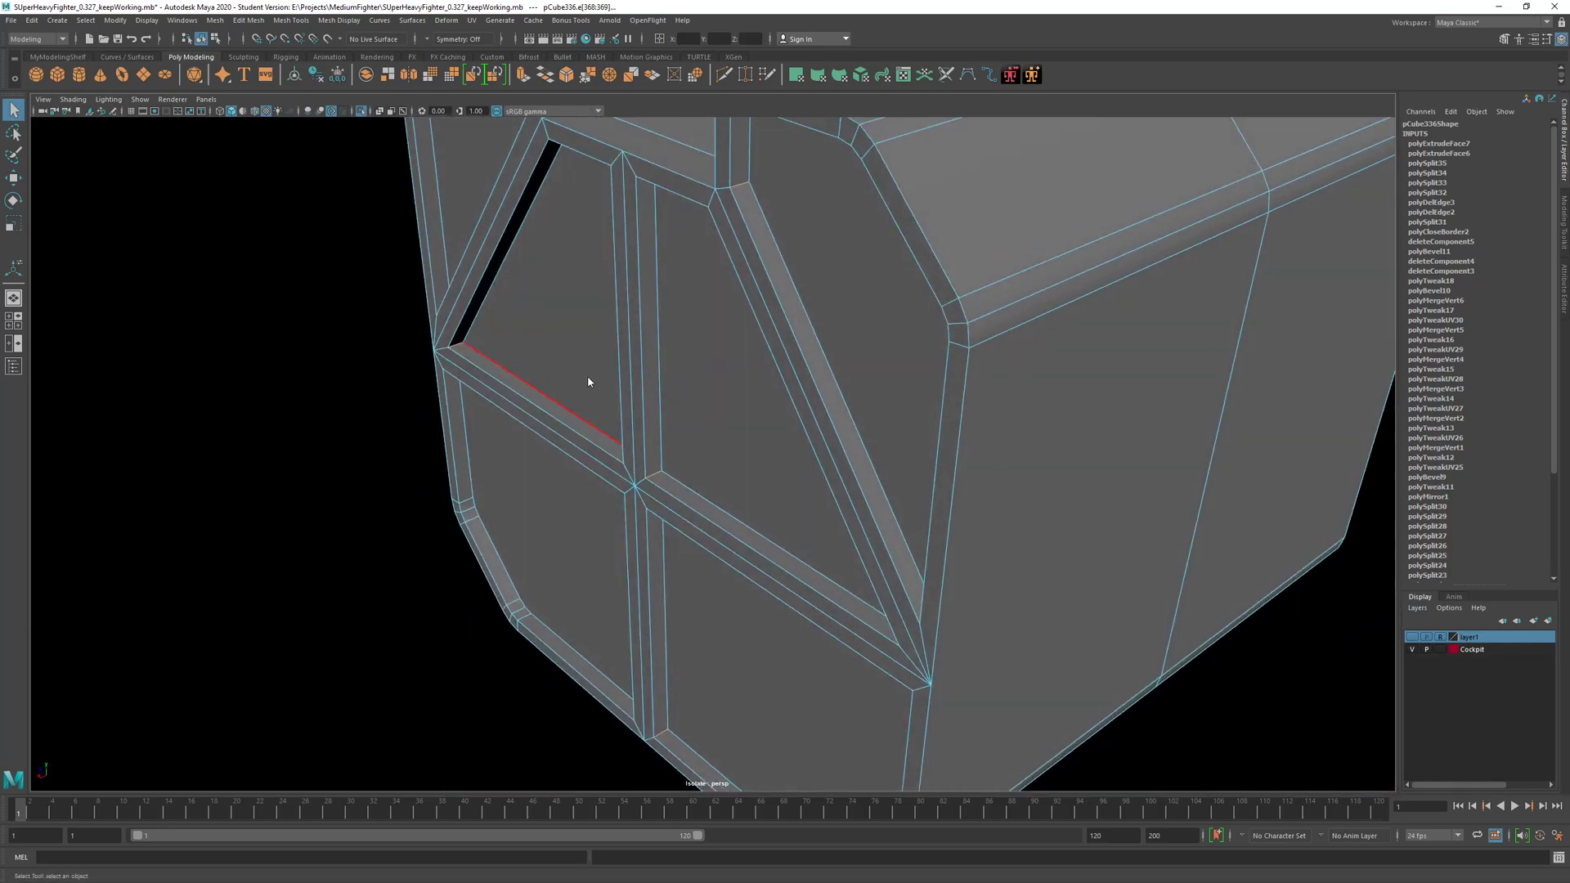
right_click_drag(588, 381, 655, 376, "shift")
left_click_drag(1218, 196, 1293, 198)
left_click_drag(1138, 214, 1151, 214)
Step: Examine the rounded panel corners and rib junctions close up, and return to object mode to view the whole block deselected
left_click_drag(743, 379, 881, 354, "alt")
right_click_drag(880, 354, 810, 375, "alt")
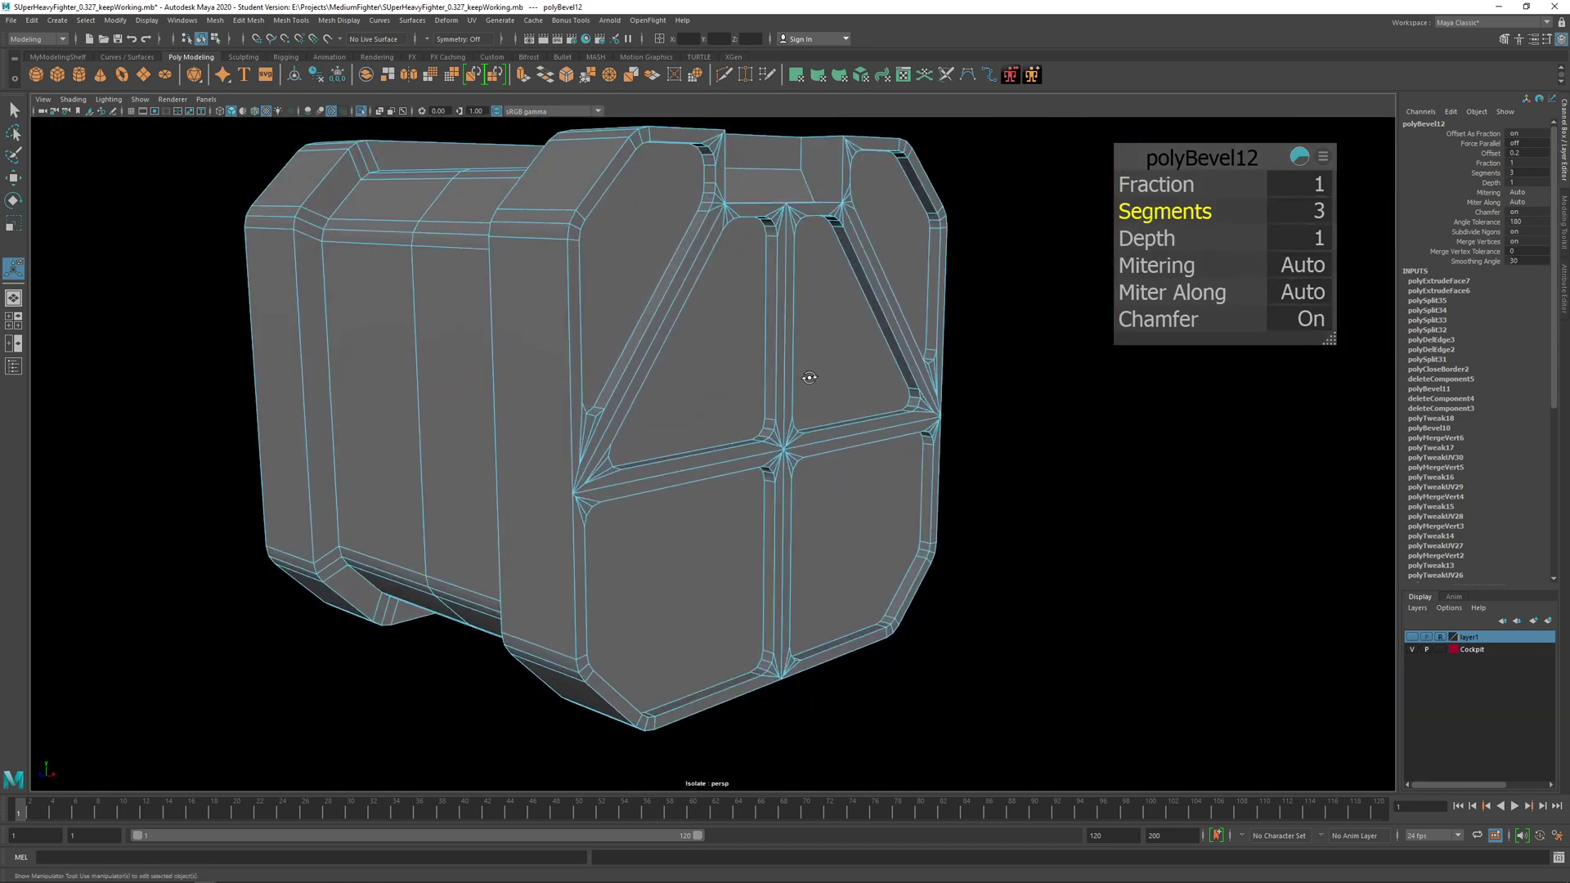
left_click_drag(809, 375, 781, 395, "alt")
right_click_drag(781, 396, 848, 474, "alt")
left_click_drag(848, 473, 824, 455, "alt")
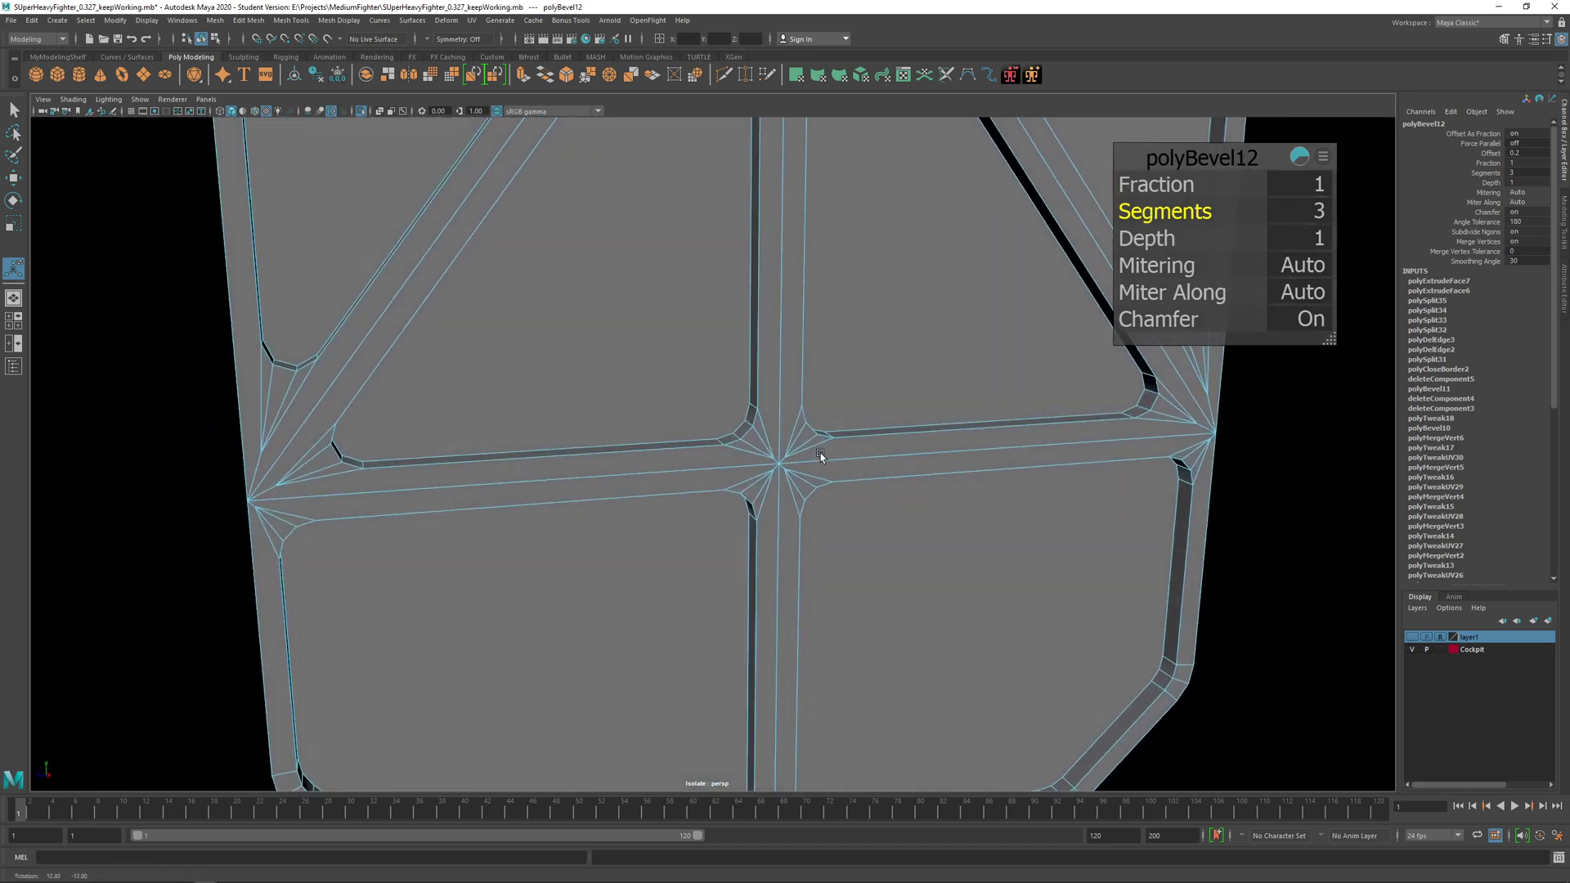
left_click(1171, 187)
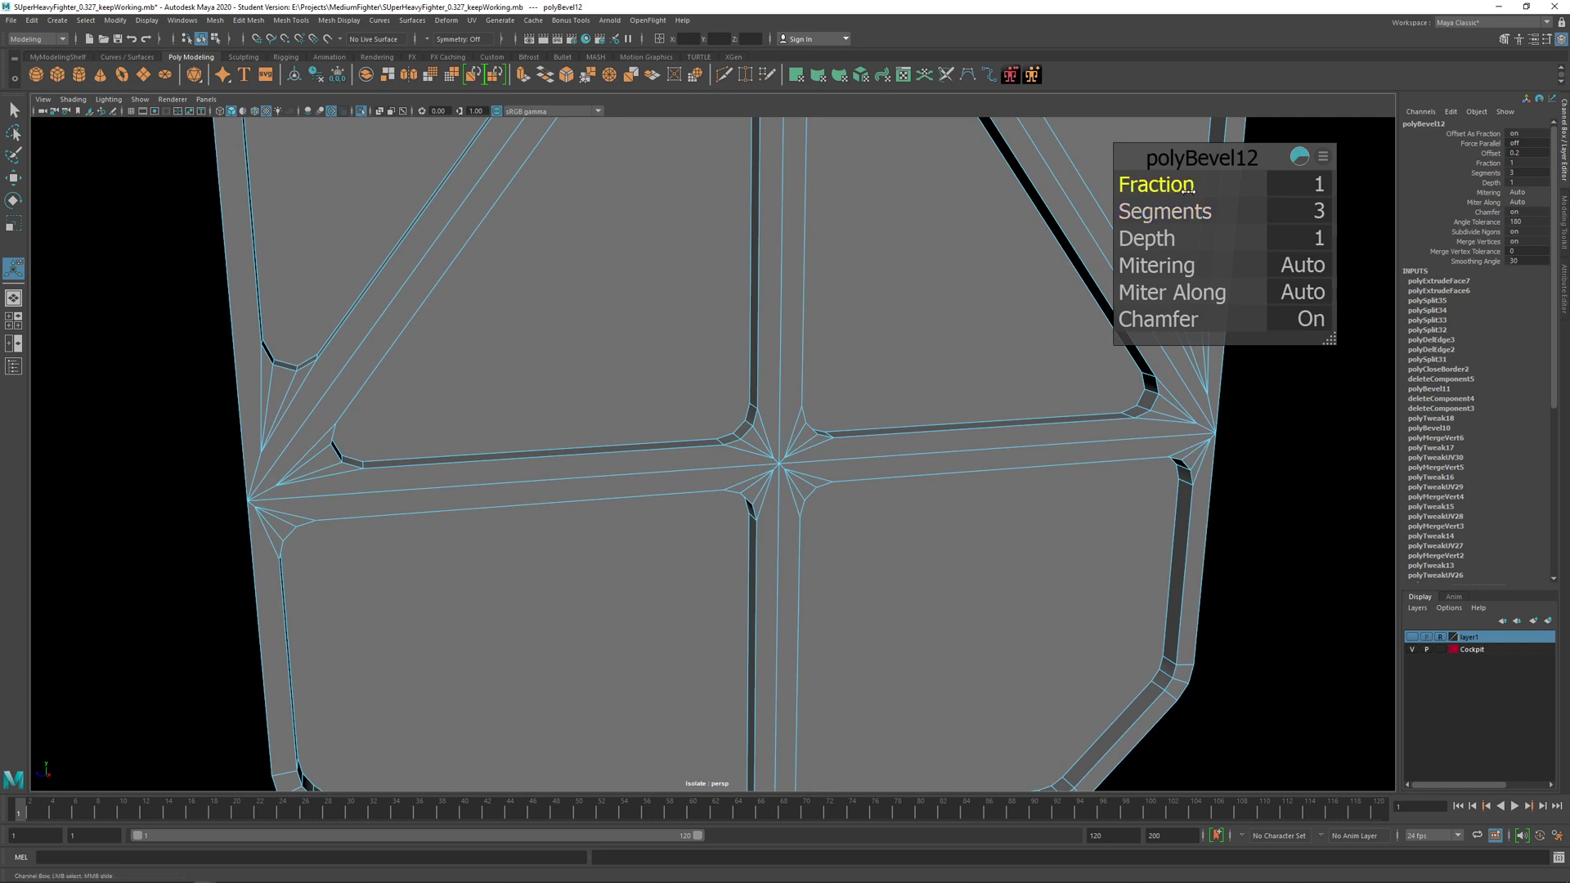
right_click_drag(532, 365, 506, 371, "alt")
left_click_drag(505, 371, 652, 292, "alt")
right_click_drag(652, 292, 715, 266)
scroll(866, 346, "down", 2)
left_click(1029, 404)
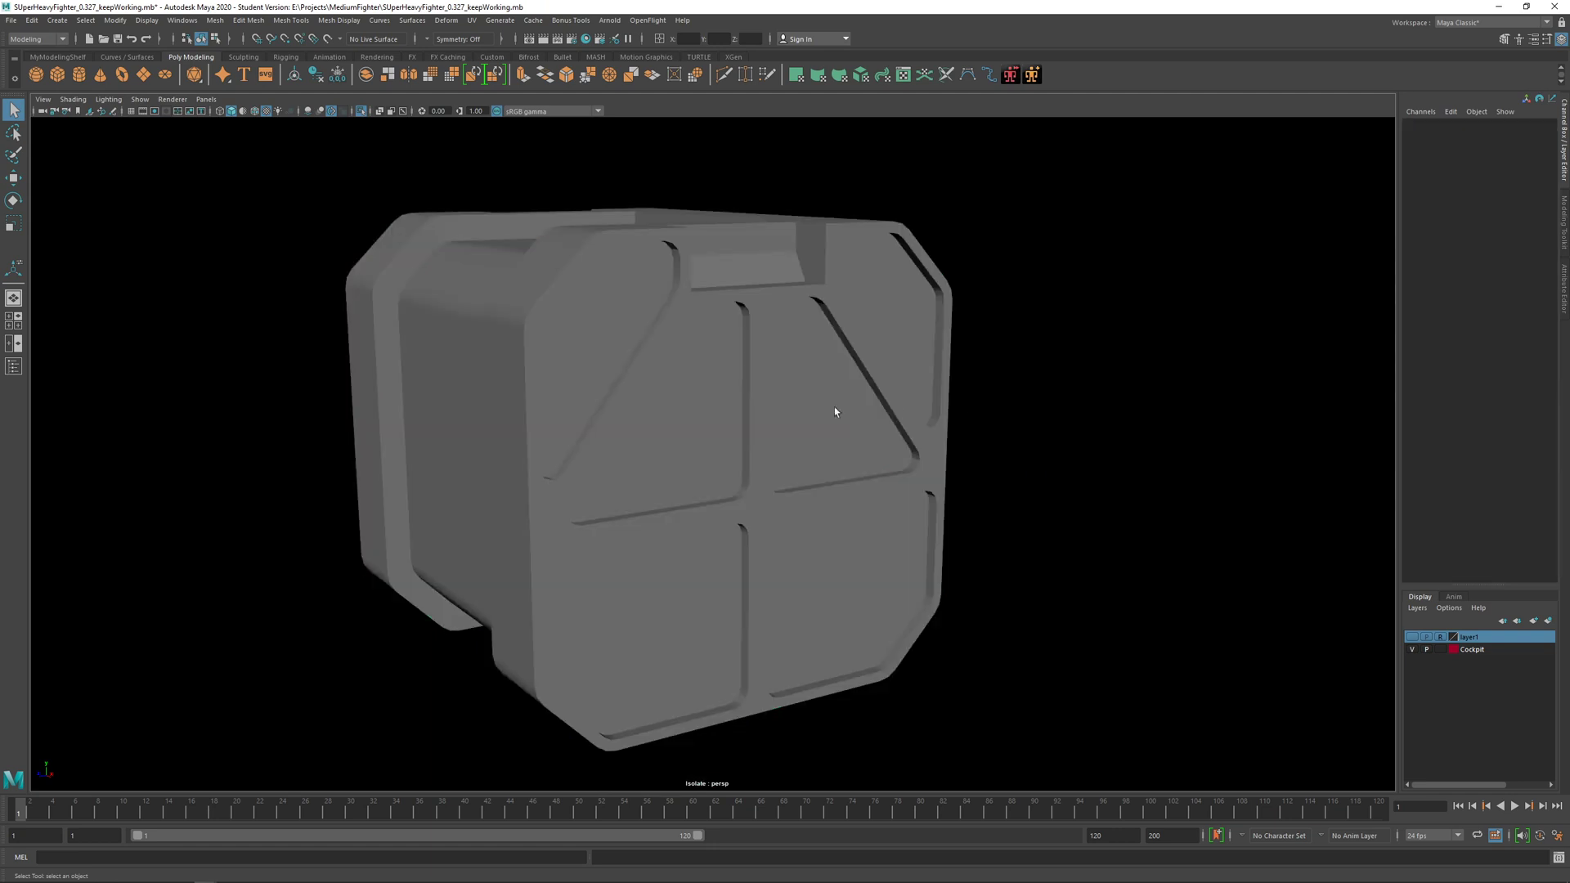
left_click_drag(834, 409, 879, 429, "alt")
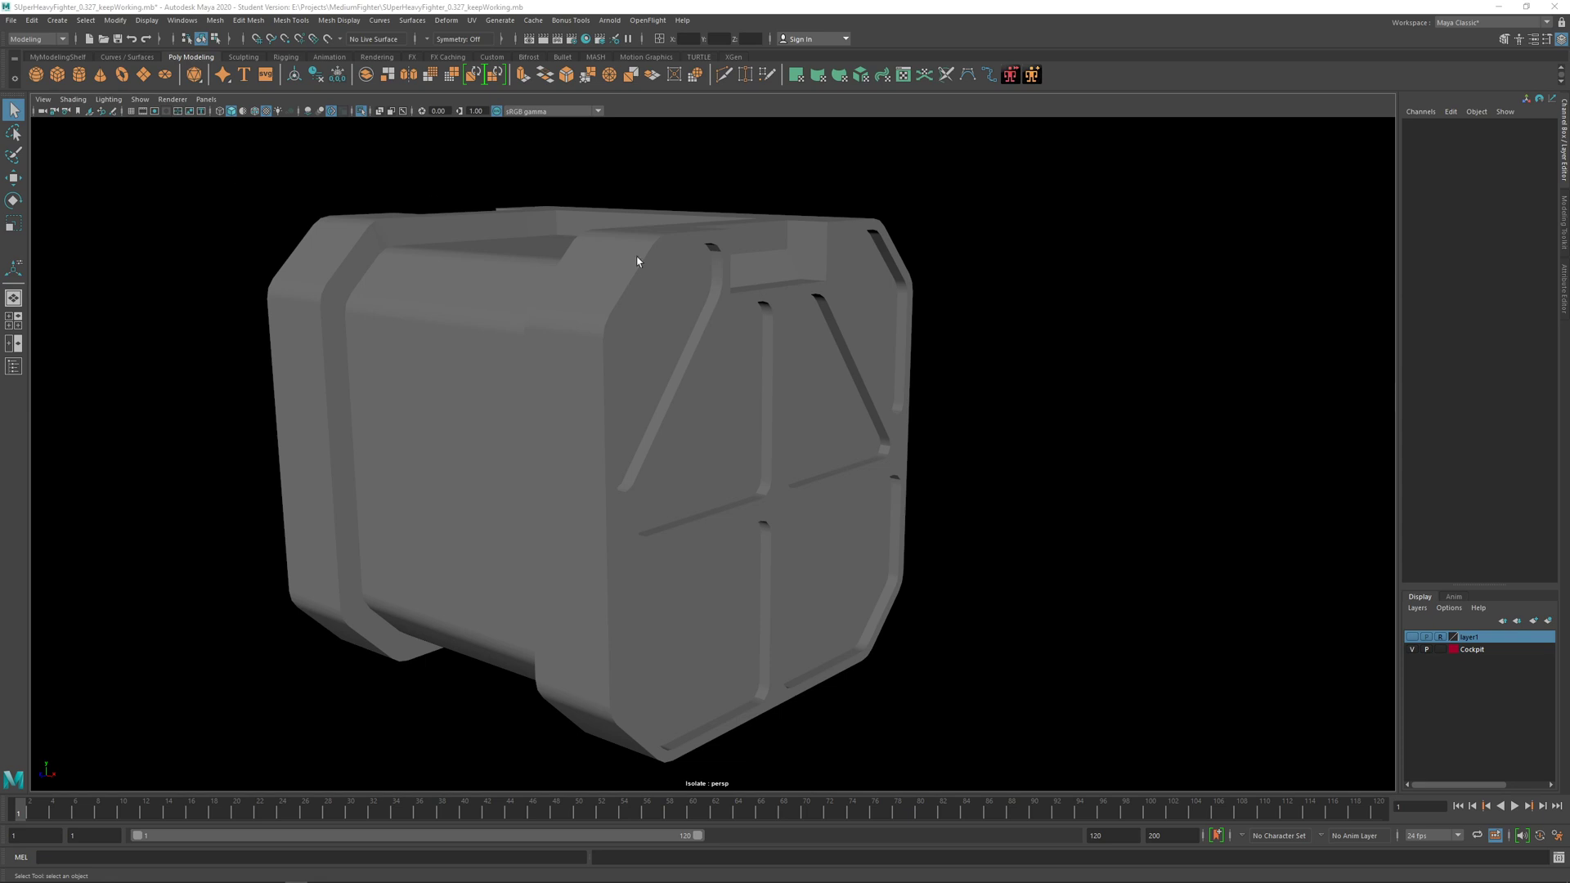
Step: Select the block and target weld the stray vertices beside the central rib's upper end onto the notch edge vertex
left_click(691, 350)
left_click_drag(709, 348, 654, 355, "alt")
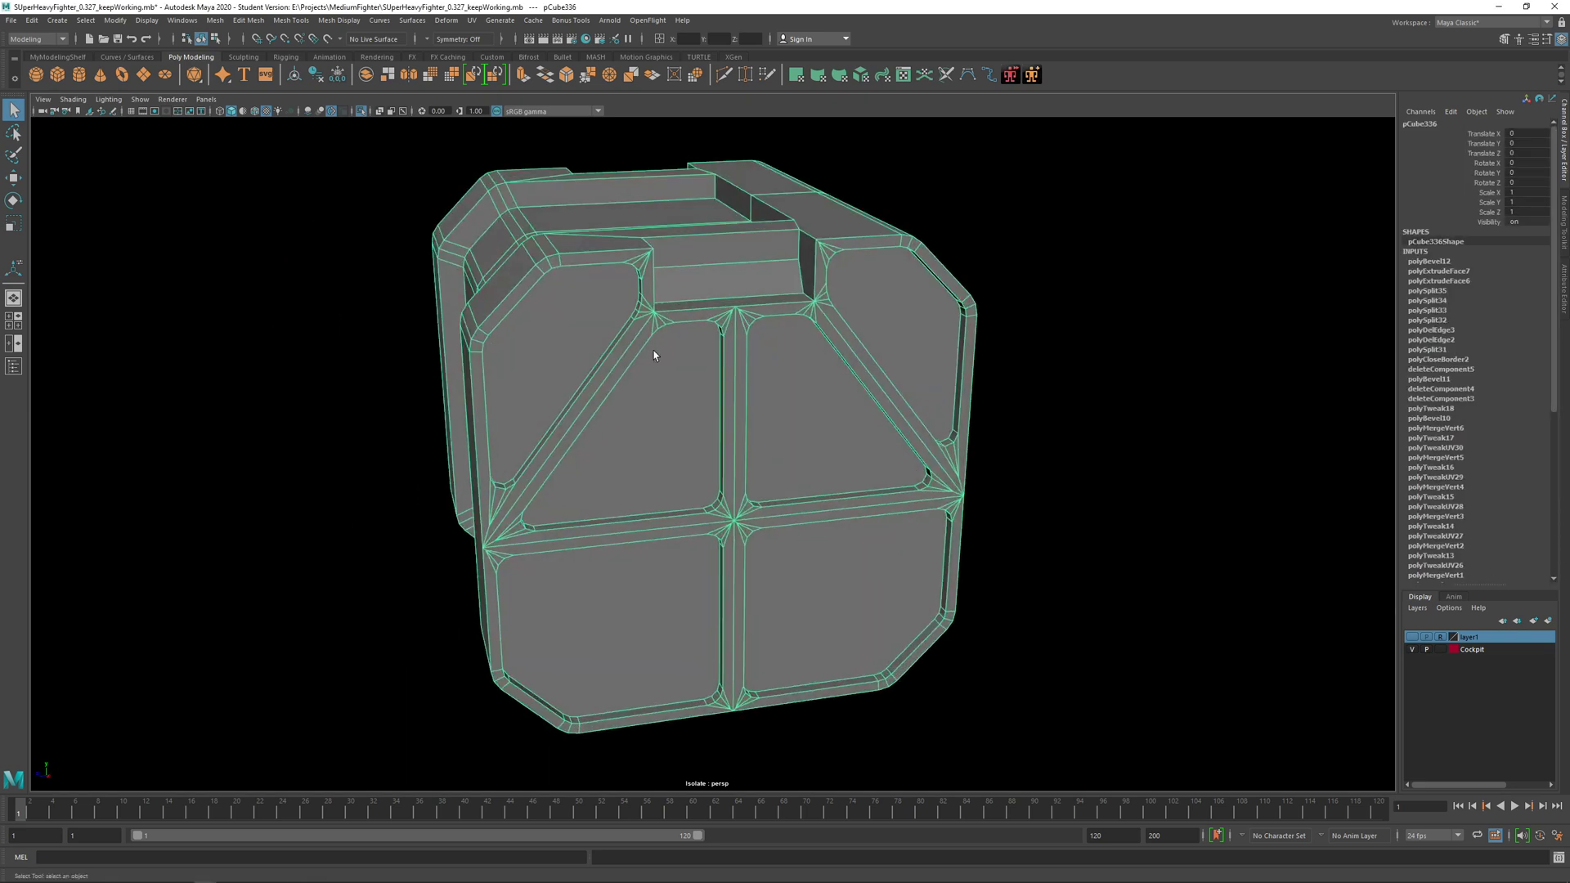
right_click_drag(675, 375, 683, 302, "alt")
middle_click_drag(684, 301, 678, 460, "alt")
right_click_drag(679, 460, 688, 417, "alt")
left_click(1565, 222)
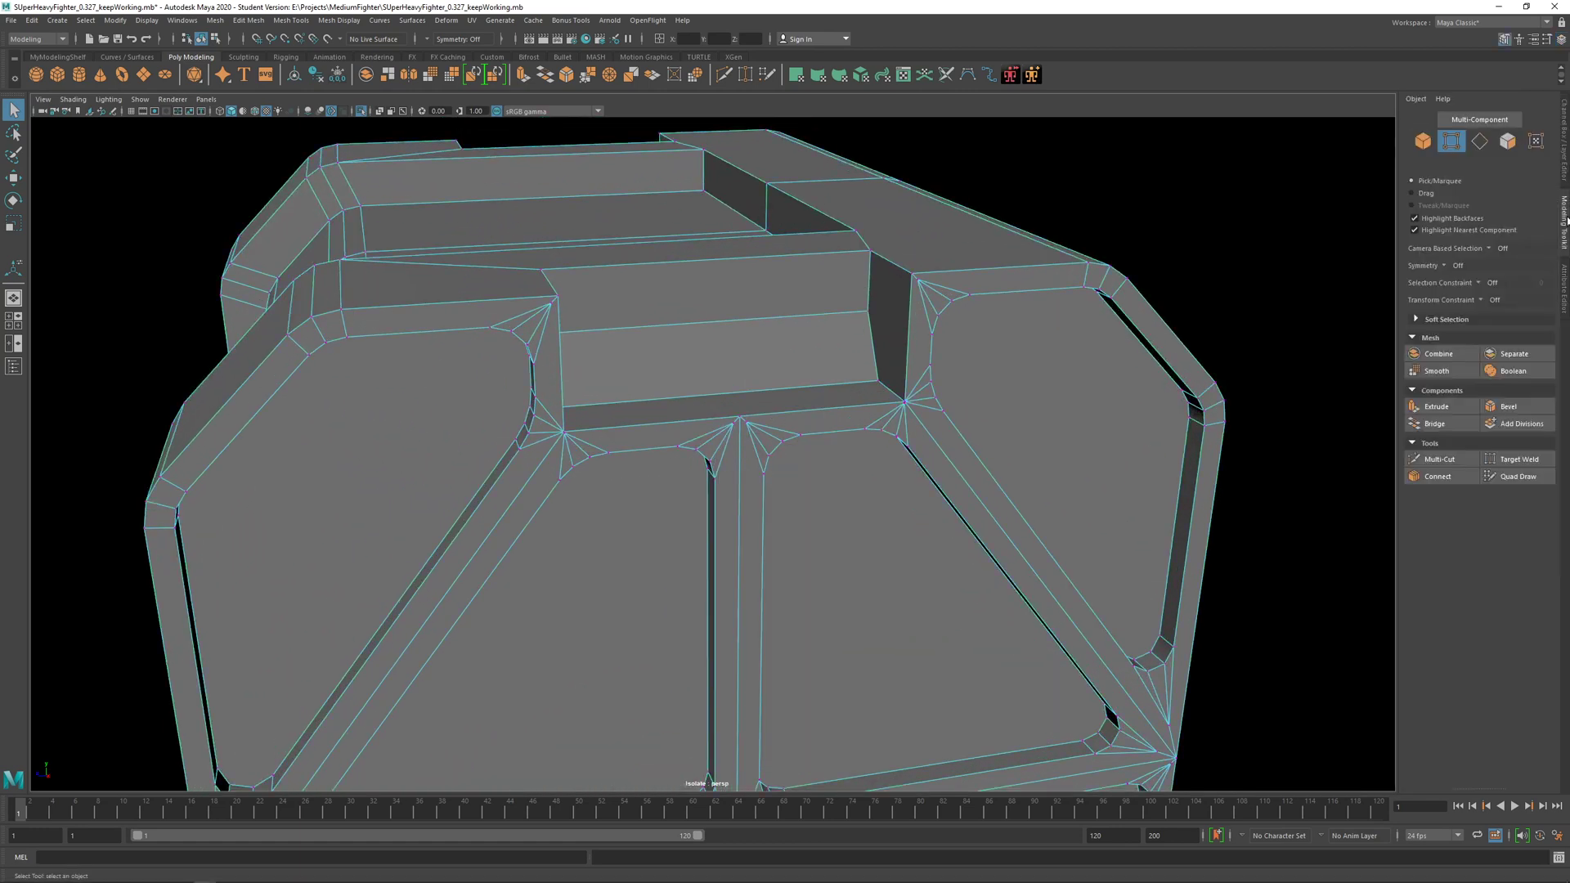
left_click(1520, 459)
scroll(755, 404, "up", 5)
scroll(754, 404, "up", 3)
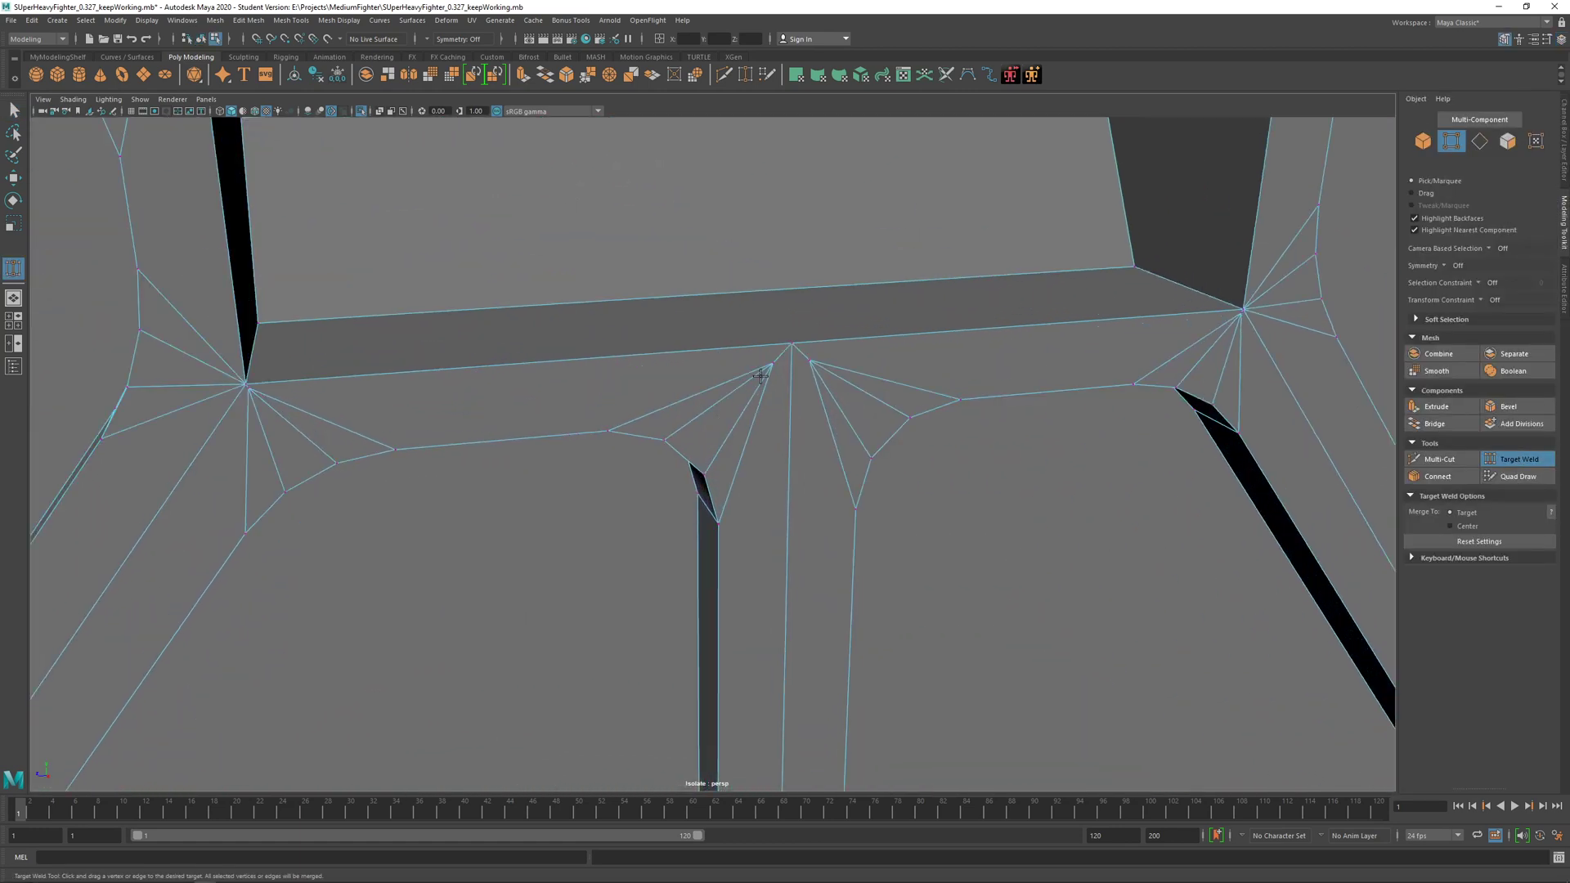
left_click_drag(790, 347, 791, 345)
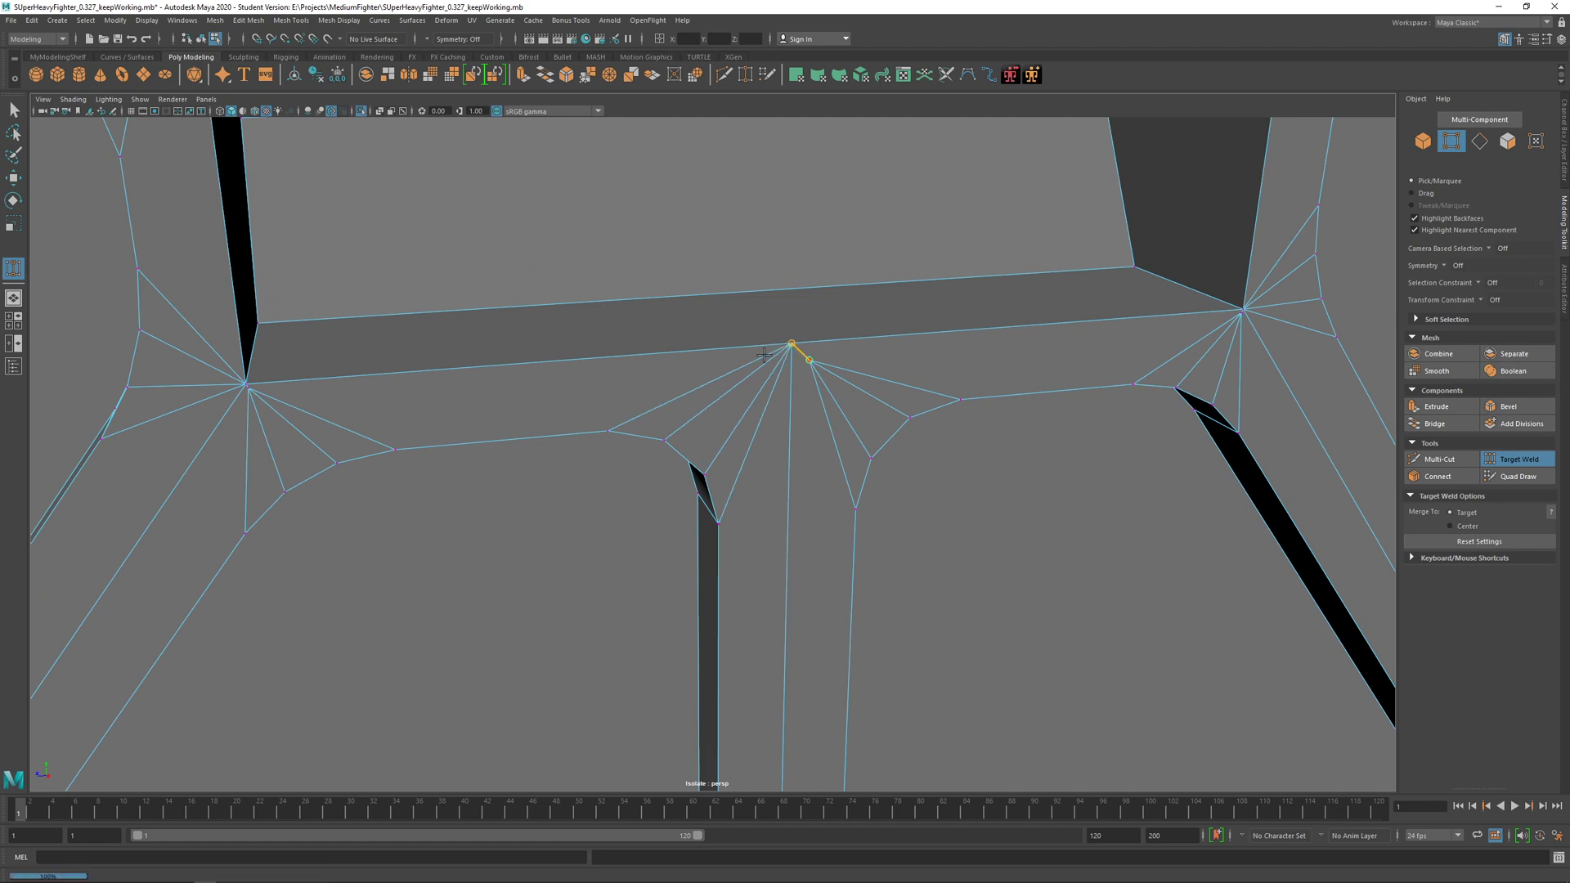
Step: Target weld the stray rib vertices onto the lower and upper corners of the notch's left side
scroll(425, 420, "down", 3)
scroll(424, 420, "up", 4)
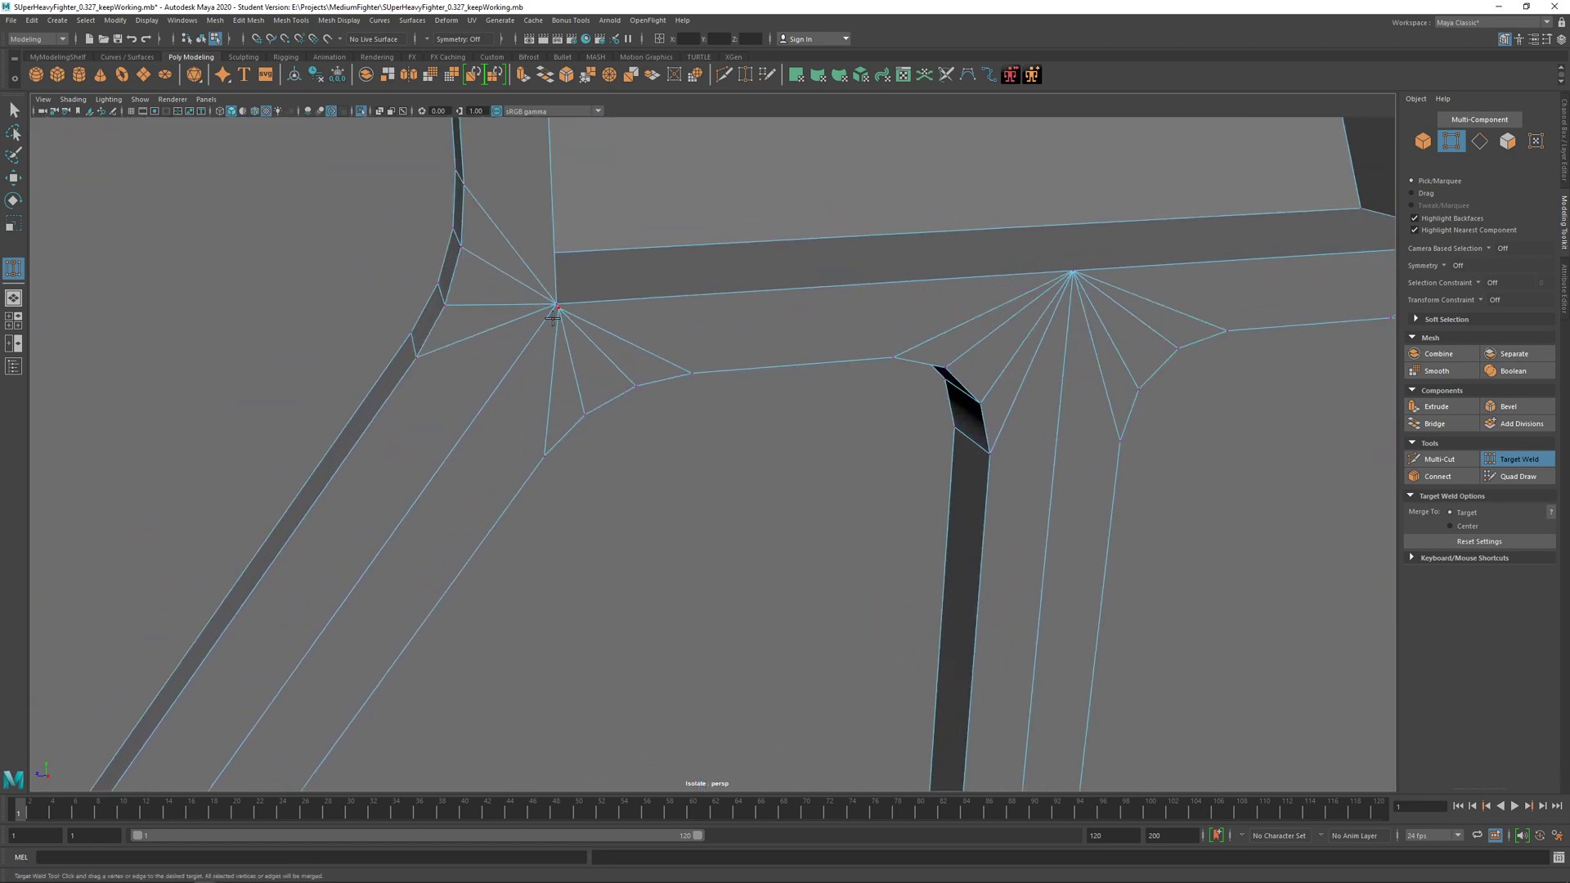
left_click_drag(557, 307, 555, 304)
scroll(514, 331, "up", 1)
middle_click_drag(514, 330, 606, 386, "alt")
scroll(606, 386, "down", 4)
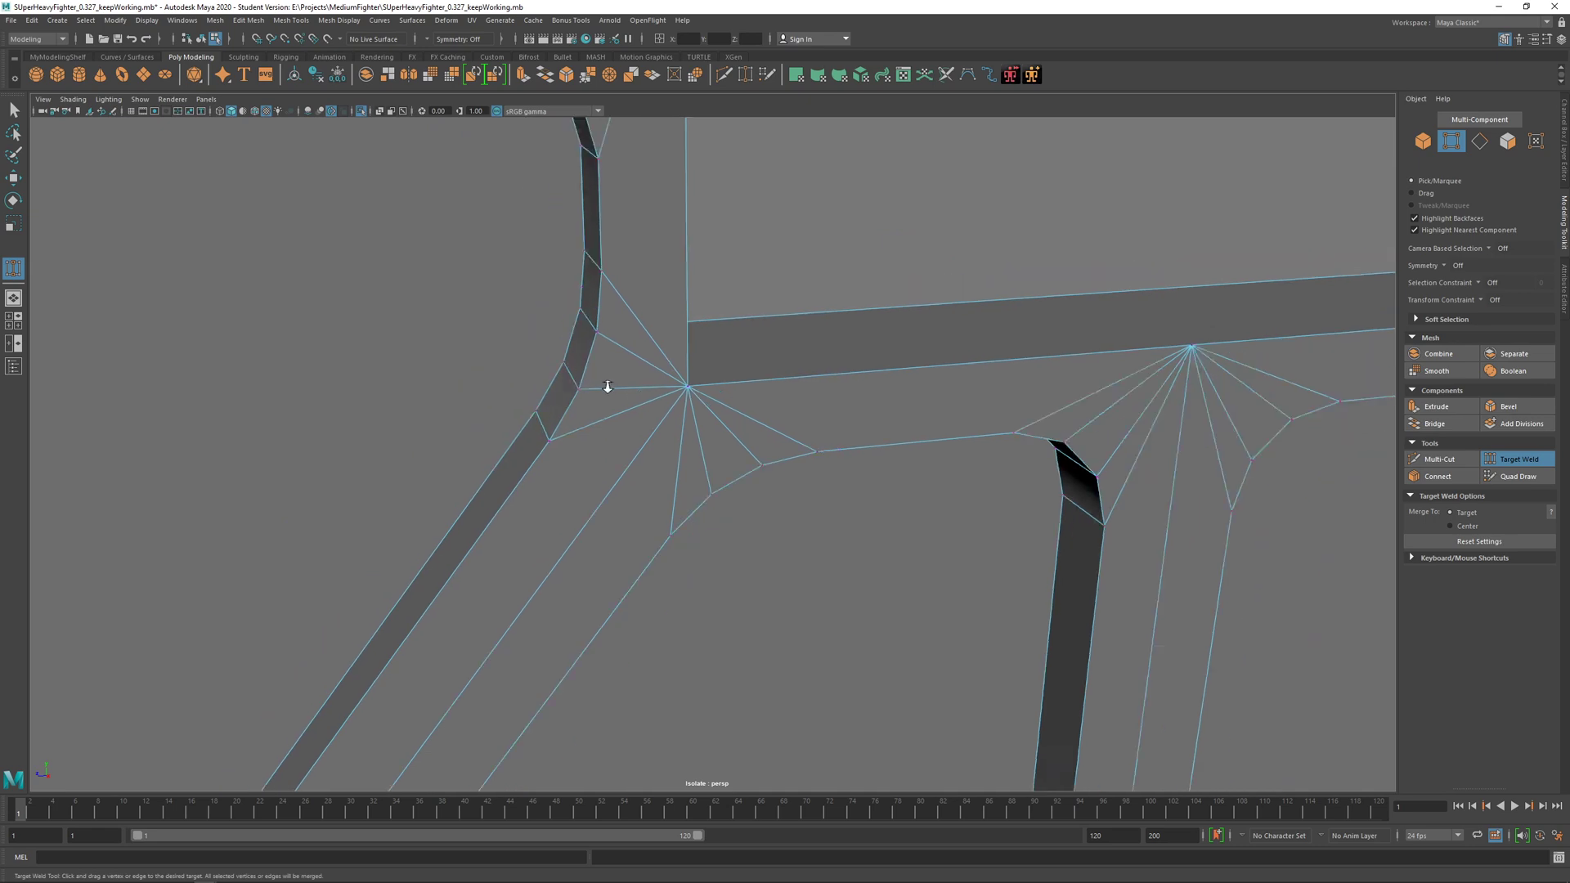
left_click_drag(697, 155, 696, 156)
scroll(831, 371, "down", 3)
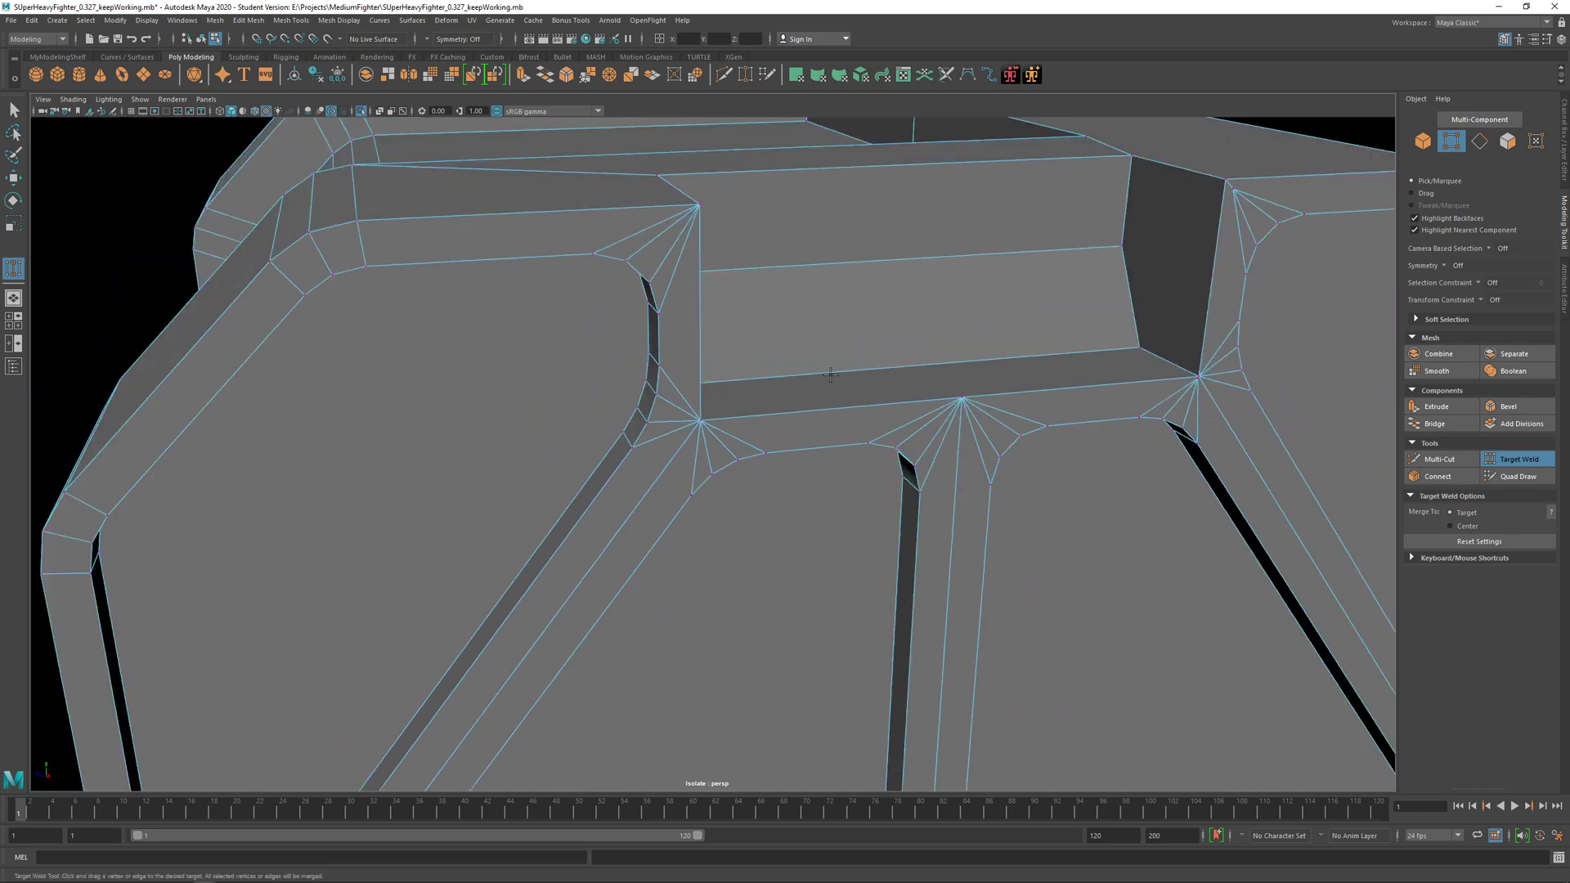
Step: Target weld the stray rib vertices onto the upper and lower corners of the notch's right side
middle_click_drag(831, 372, 723, 419, "alt")
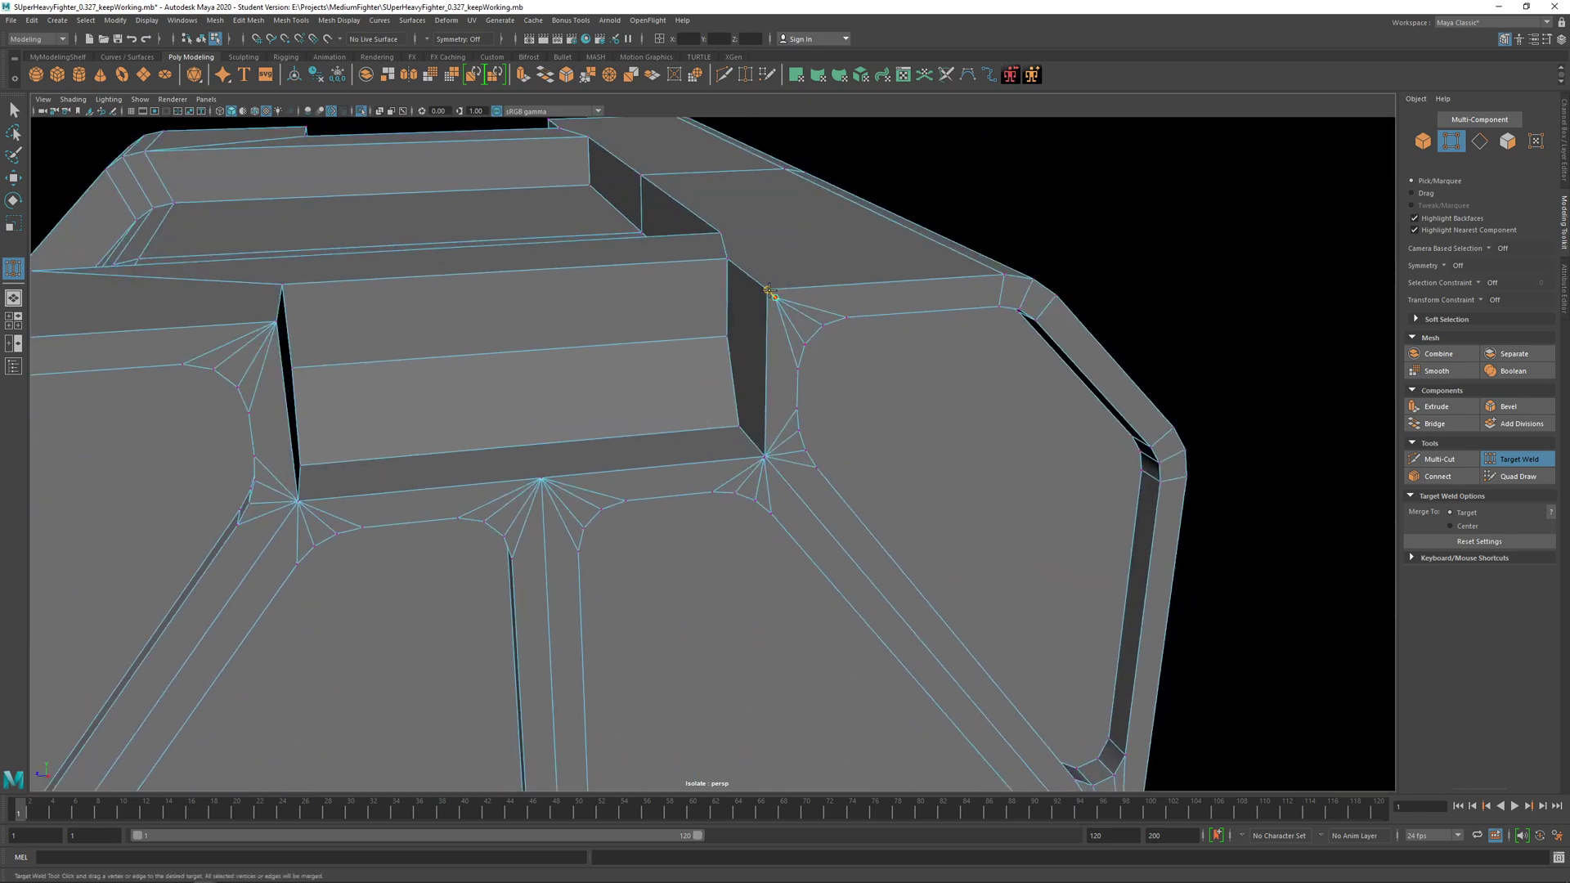
scroll(777, 478, "up", 3)
left_click_drag(802, 457, 805, 460)
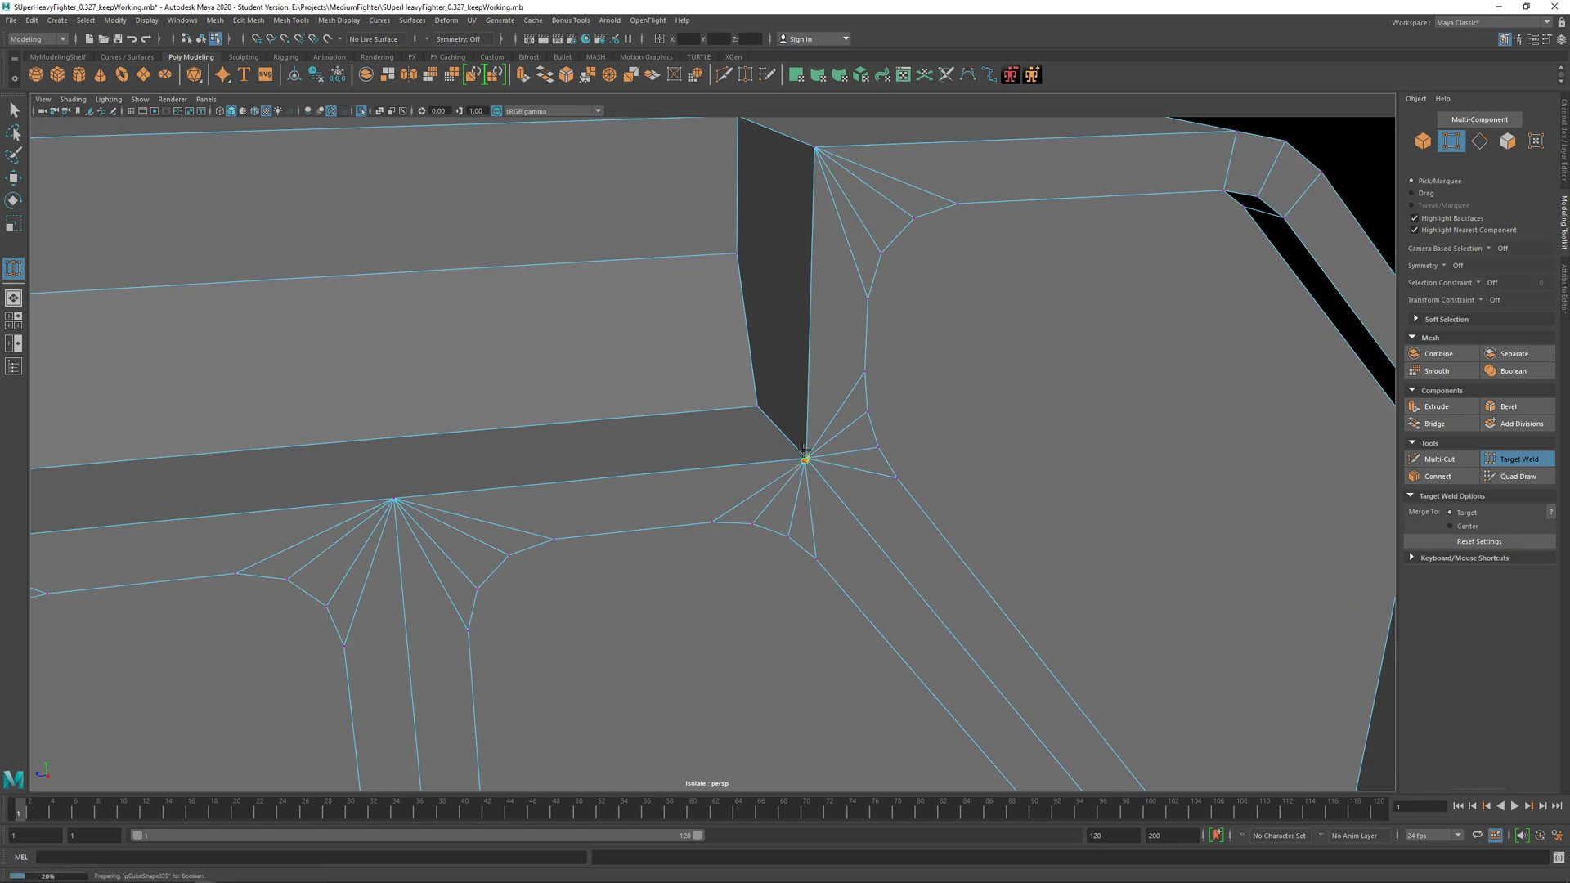
scroll(831, 518, "down", 2)
Step: Target weld the stray vertices around the horizontal rib's right end onto the outer edge vertex
left_click_drag(833, 531, 781, 490, "alt")
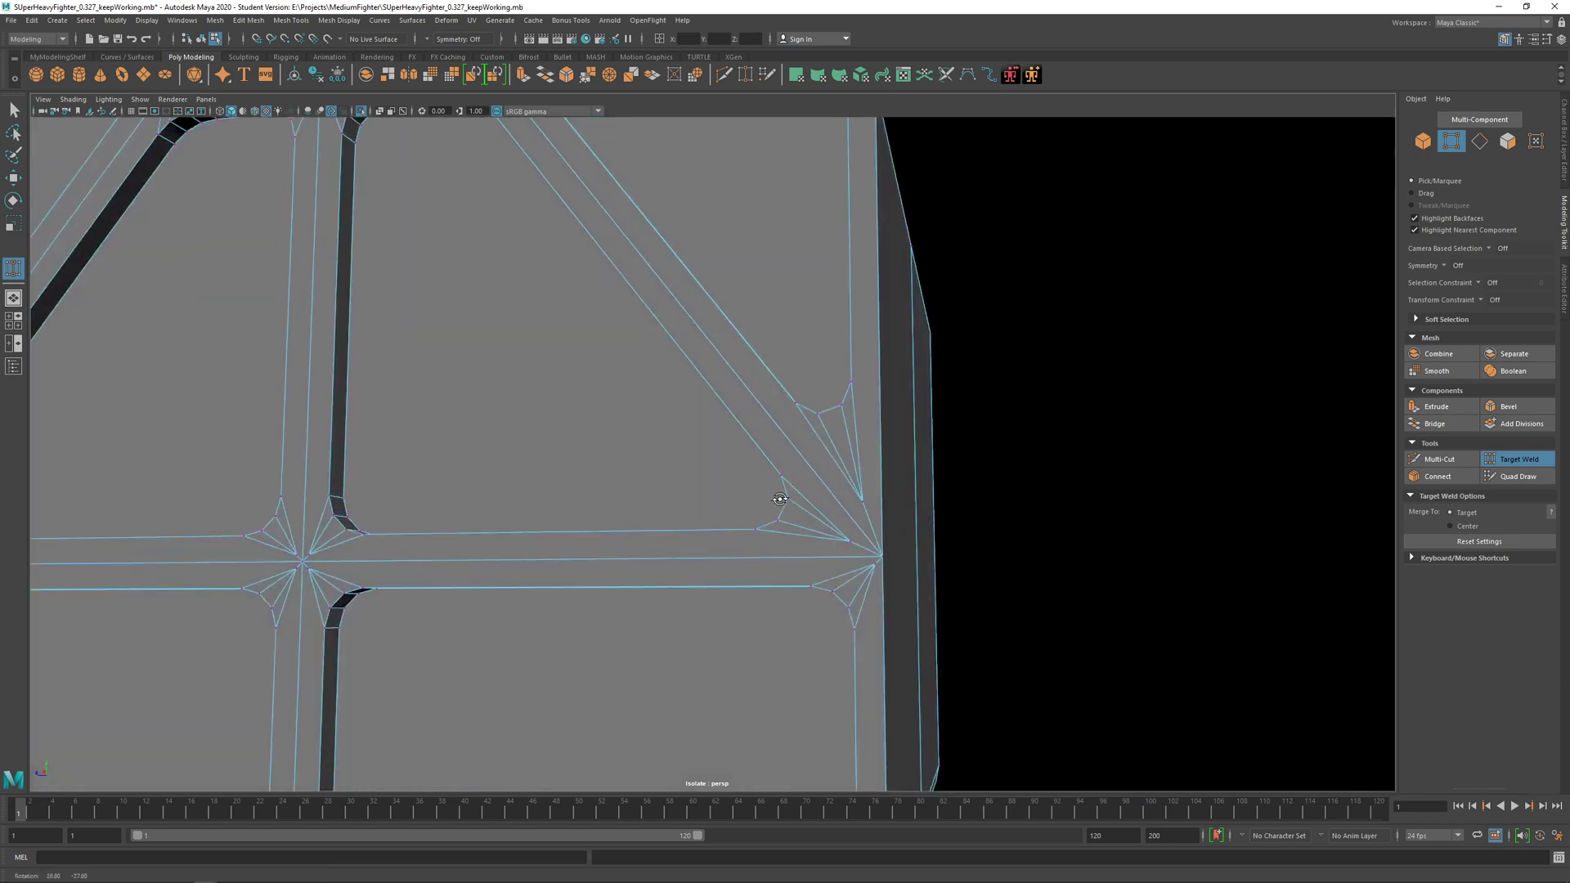
right_click_drag(781, 489, 940, 562, "alt")
left_click_drag(937, 592, 990, 621)
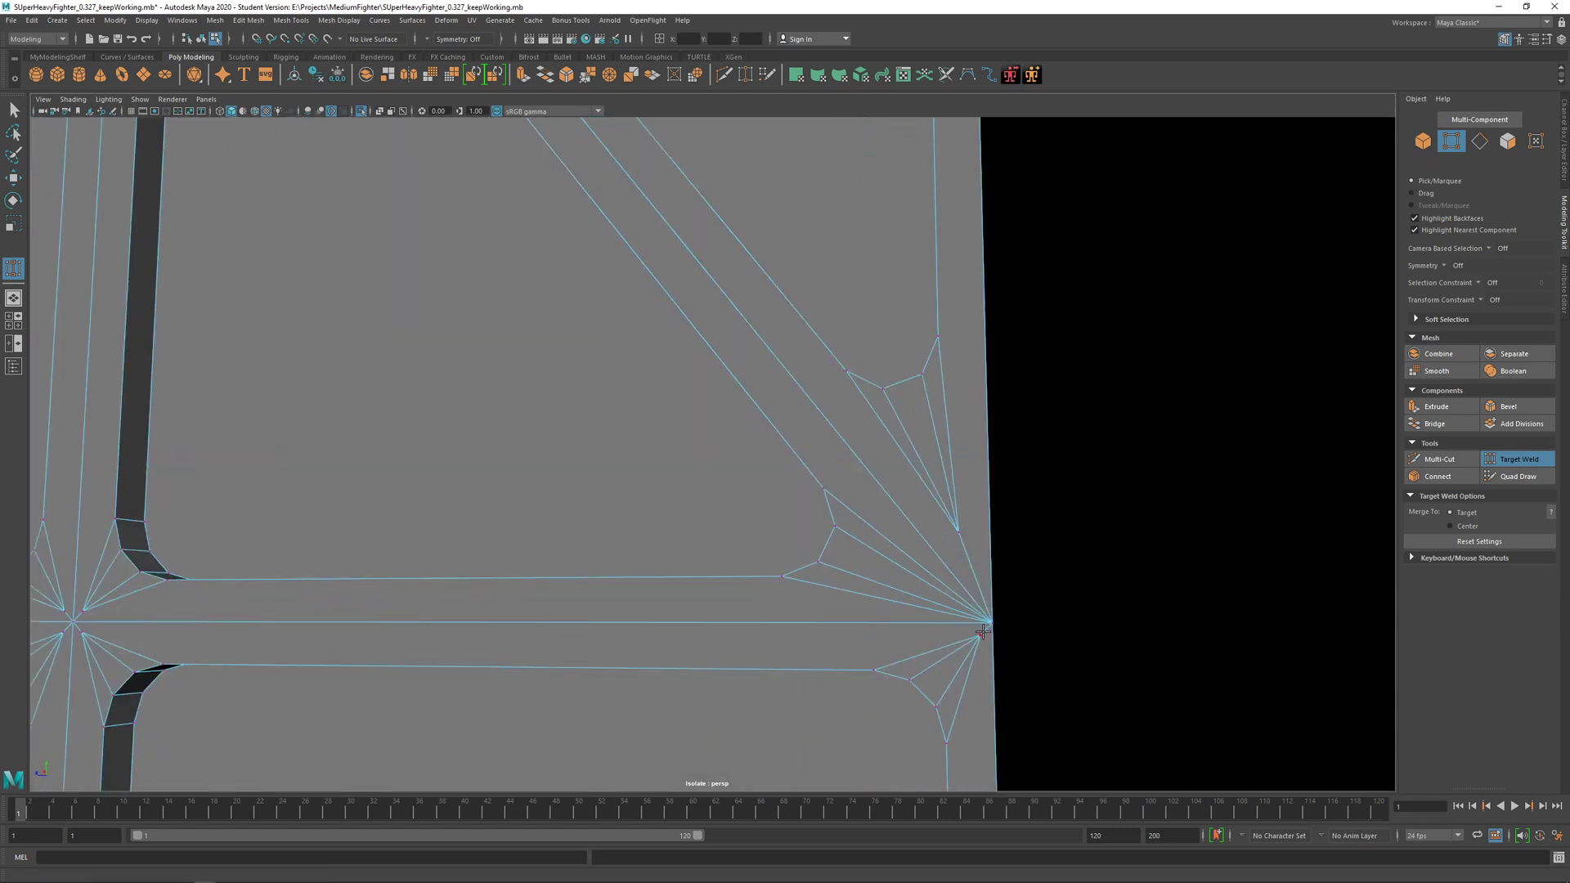
left_click_drag(960, 528, 992, 624)
right_click_drag(992, 623, 658, 581, "alt")
Step: Target weld the four stray vertices around the end cap's central rib crossing onto its centre vertex
middle_click_drag(658, 581, 1031, 554, "alt")
right_click_drag(654, 532, 870, 572, "alt")
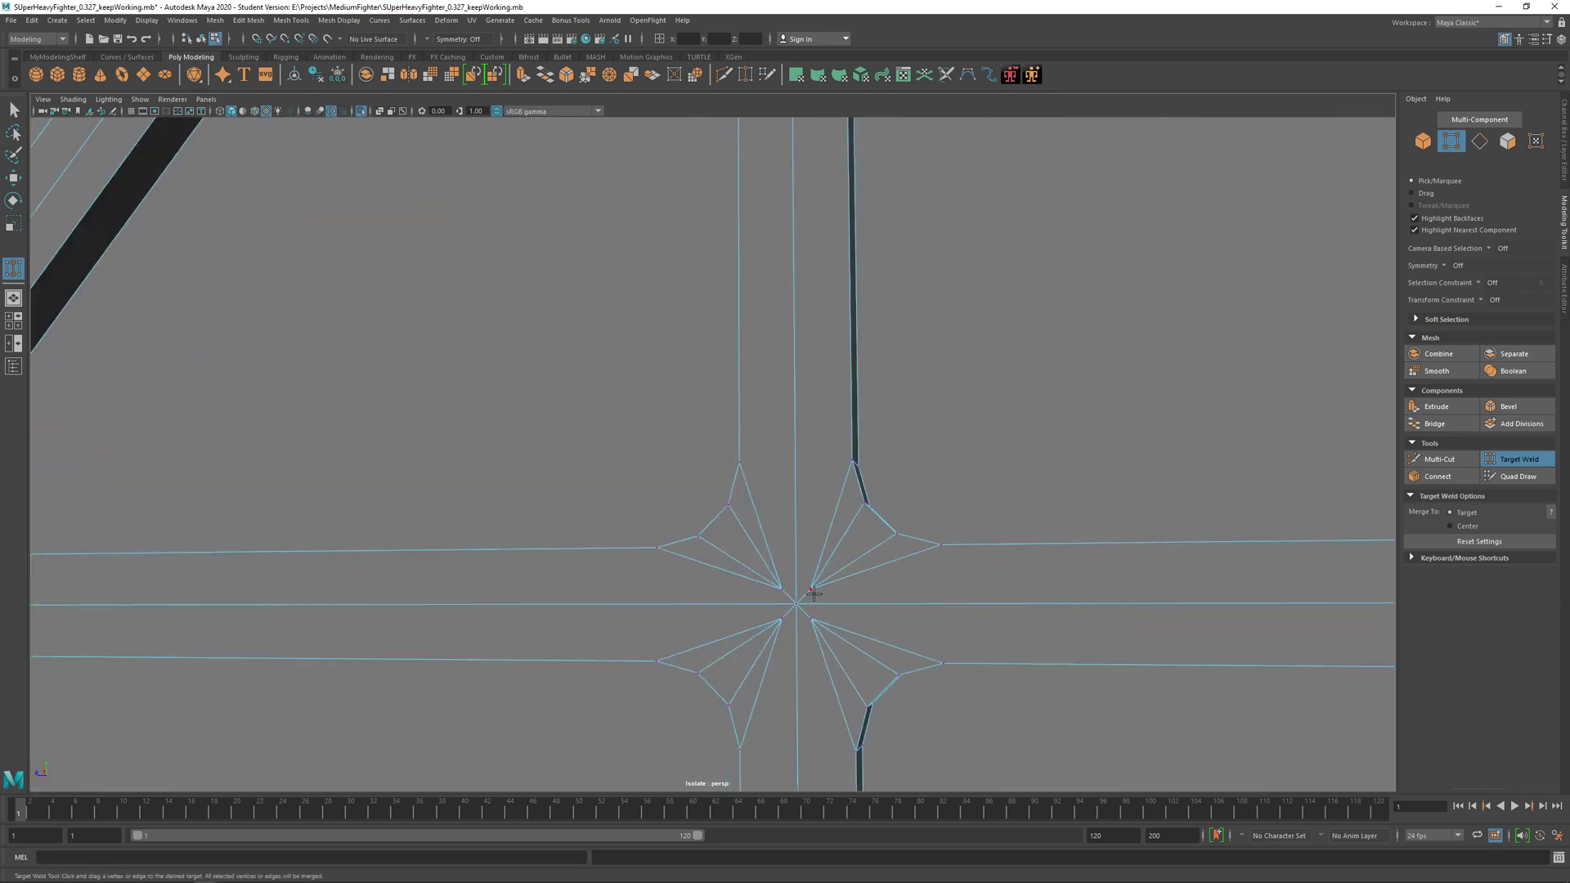
left_click_drag(798, 607, 797, 604)
right_click_drag(736, 649, 469, 596, "alt")
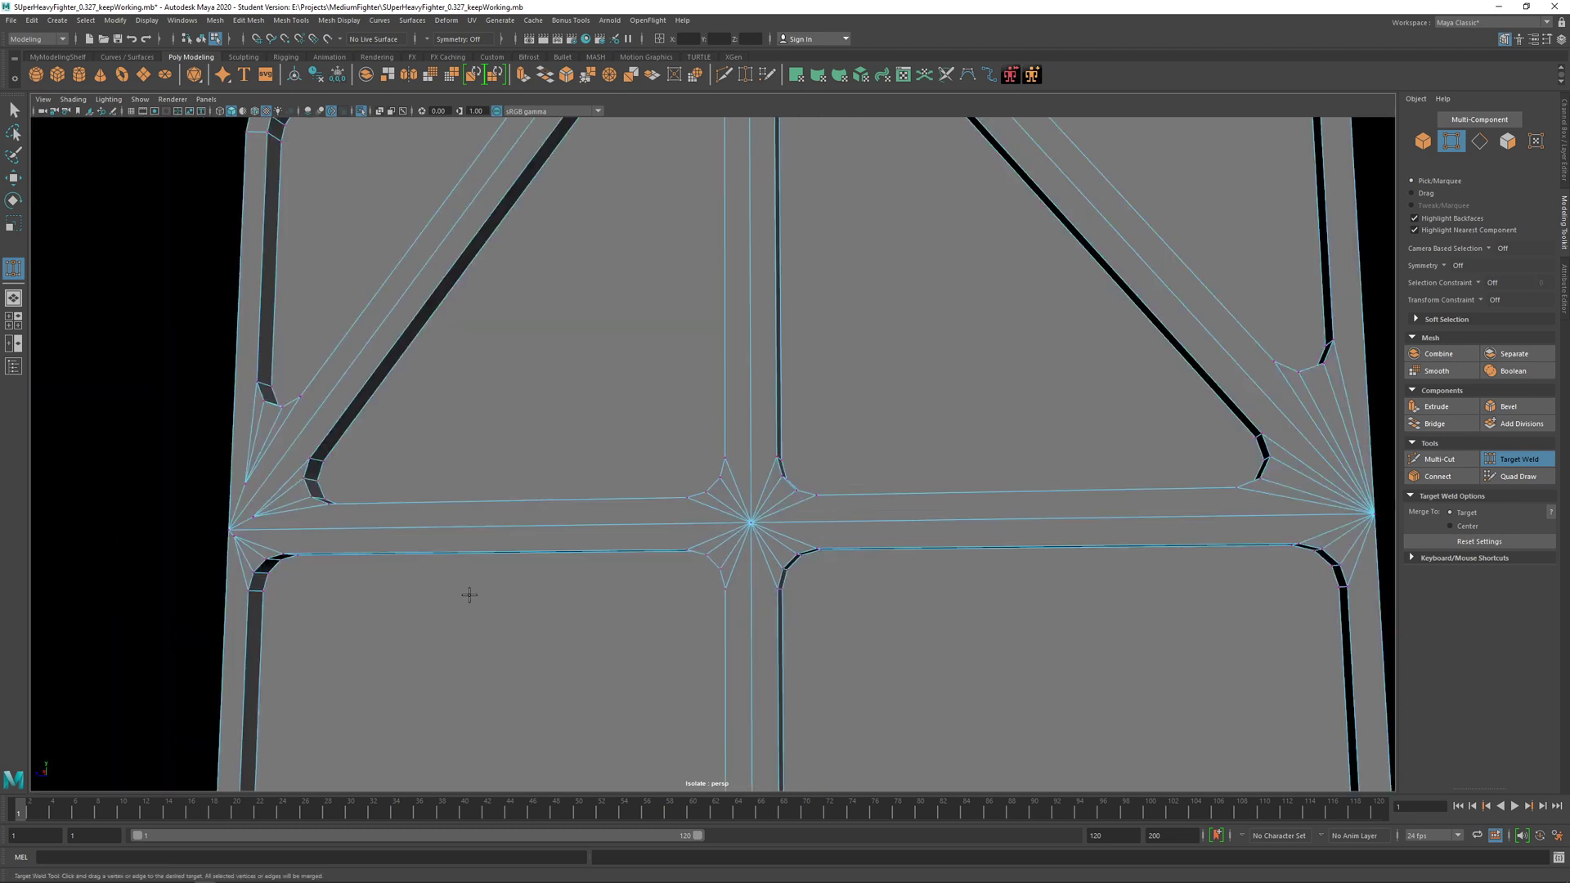
Step: Target weld the stray vertices around the horizontal rib's left end onto the outer edge vertex
middle_click_drag(470, 596, 791, 582, "alt")
right_click_drag(557, 576, 738, 577, "alt")
left_click_drag(459, 548, 433, 561)
left_click_drag(463, 476, 433, 561)
Step: Target weld the two stray vertices at the vertical rib's lower end onto the bottom edge vertex
right_click_drag(809, 638, 627, 634, "alt")
middle_click_drag(628, 635, 647, 390, "alt")
right_click_drag(647, 389, 813, 565, "alt")
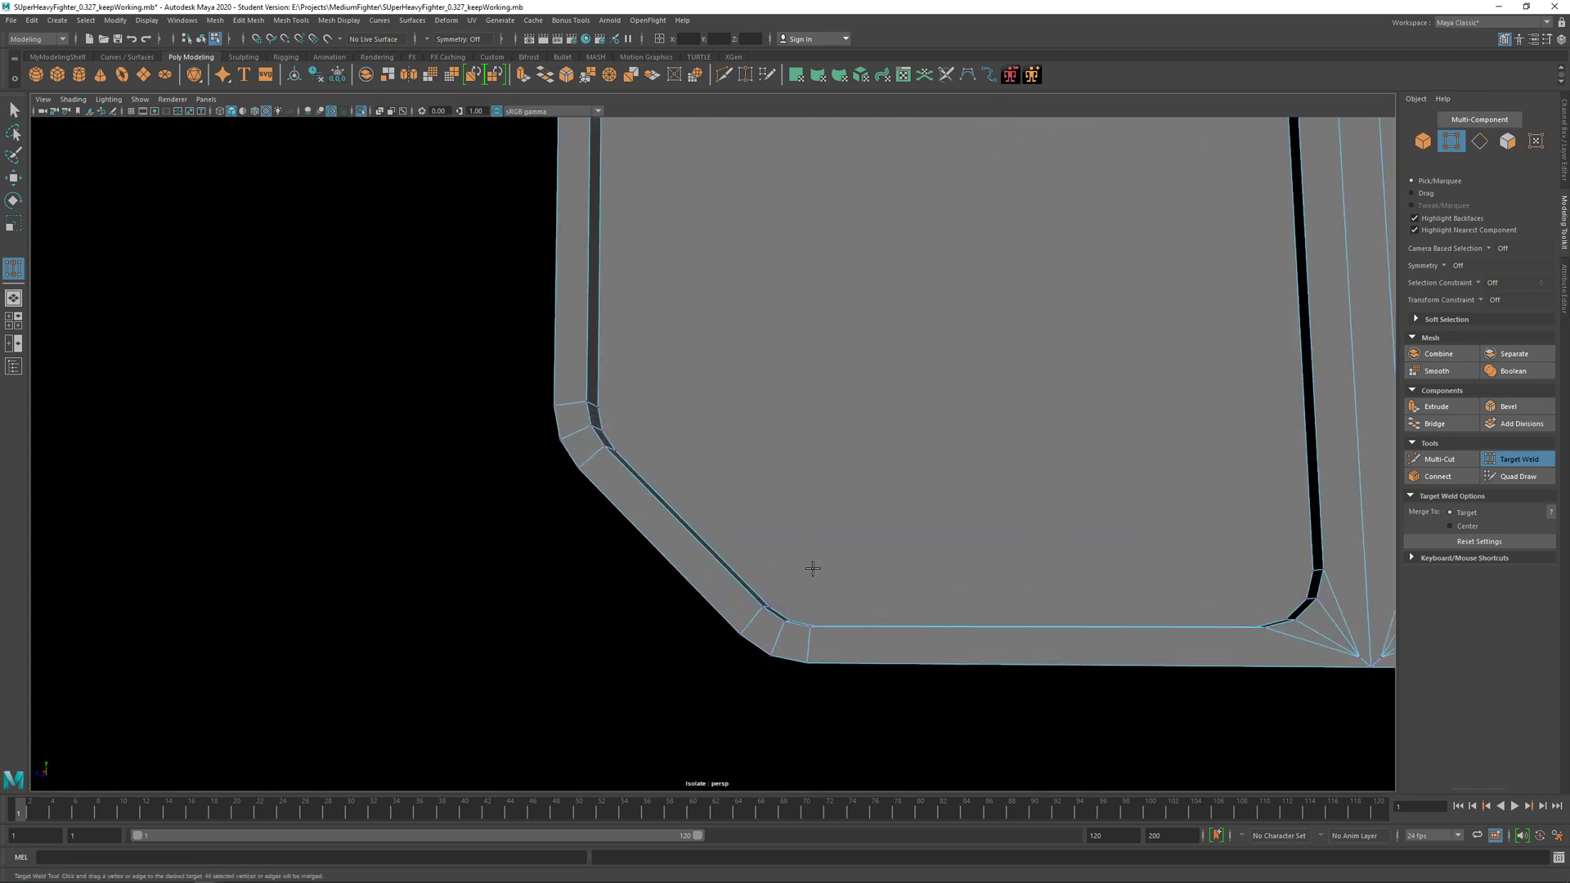
middle_click_drag(813, 564, 358, 487, "alt")
right_click_drag(357, 487, 857, 611, "alt")
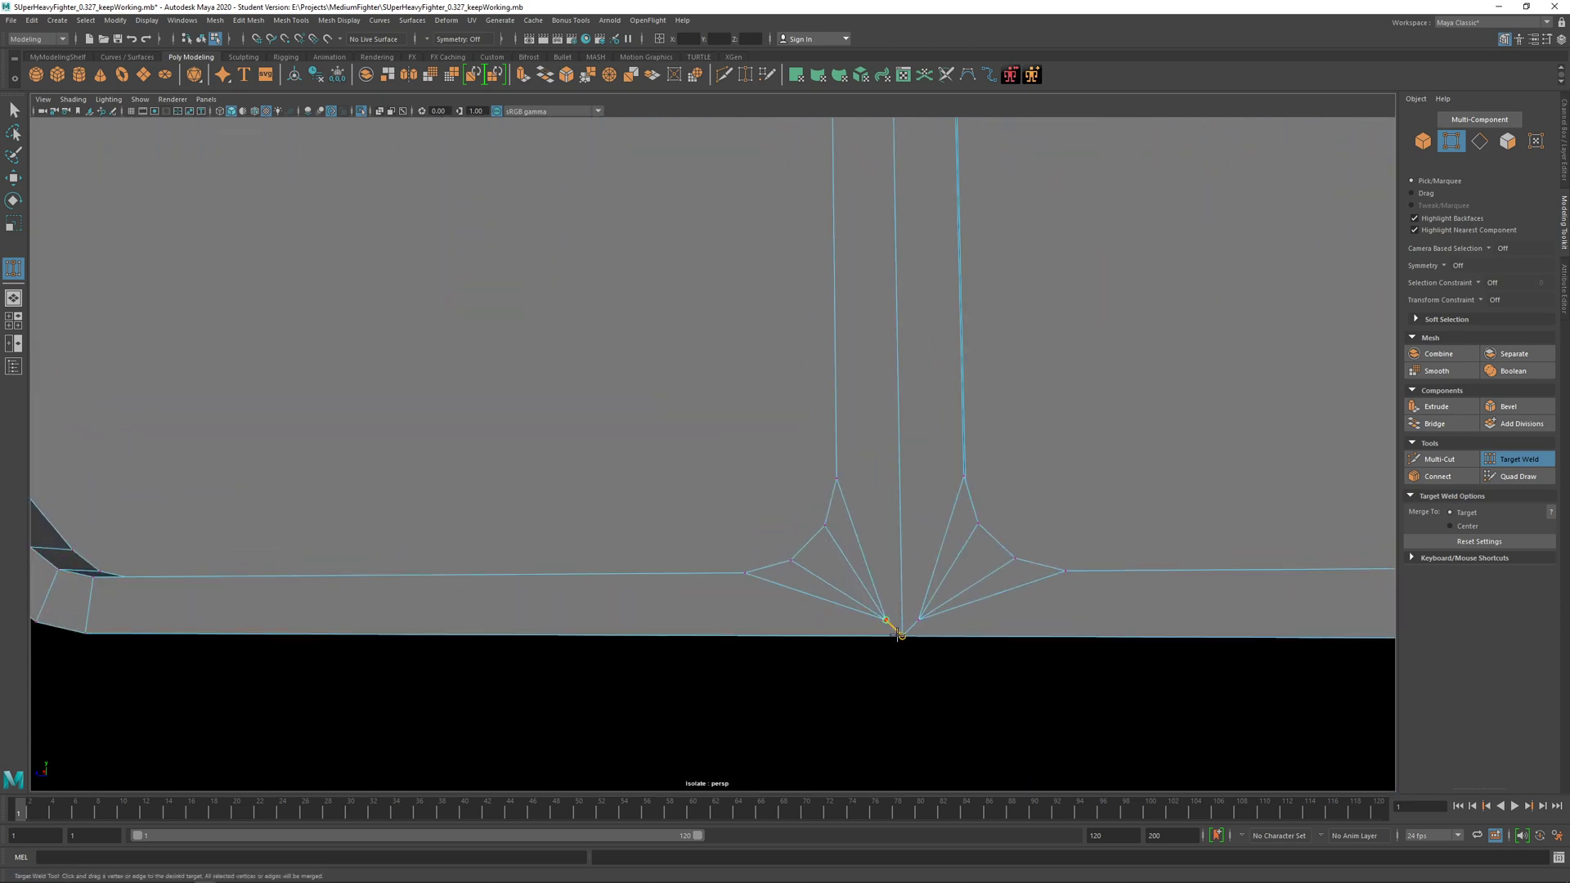
left_click_drag(897, 634, 902, 636)
Step: Examine the welded rib junctions across the lower and upper parts of the end cap for leftover vertices
right_click_drag(908, 736, 983, 528, "alt")
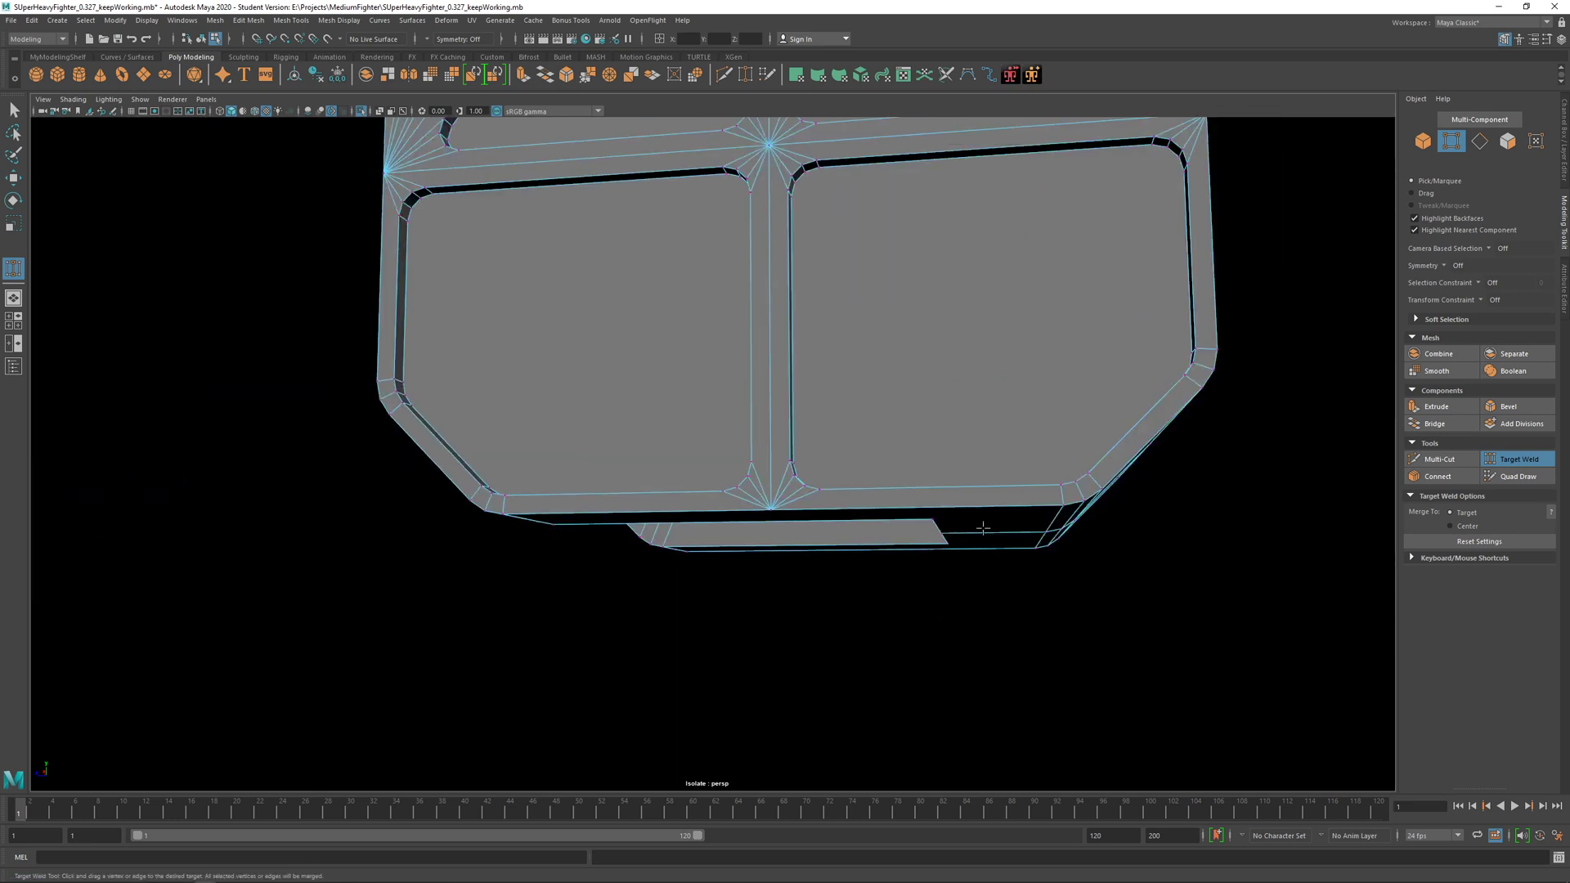
middle_click_drag(983, 529, 773, 549, "alt")
left_click_drag(822, 527, 870, 549, "alt")
middle_click_drag(887, 377, 824, 592, "alt")
left_click_drag(676, 509, 653, 499, "alt")
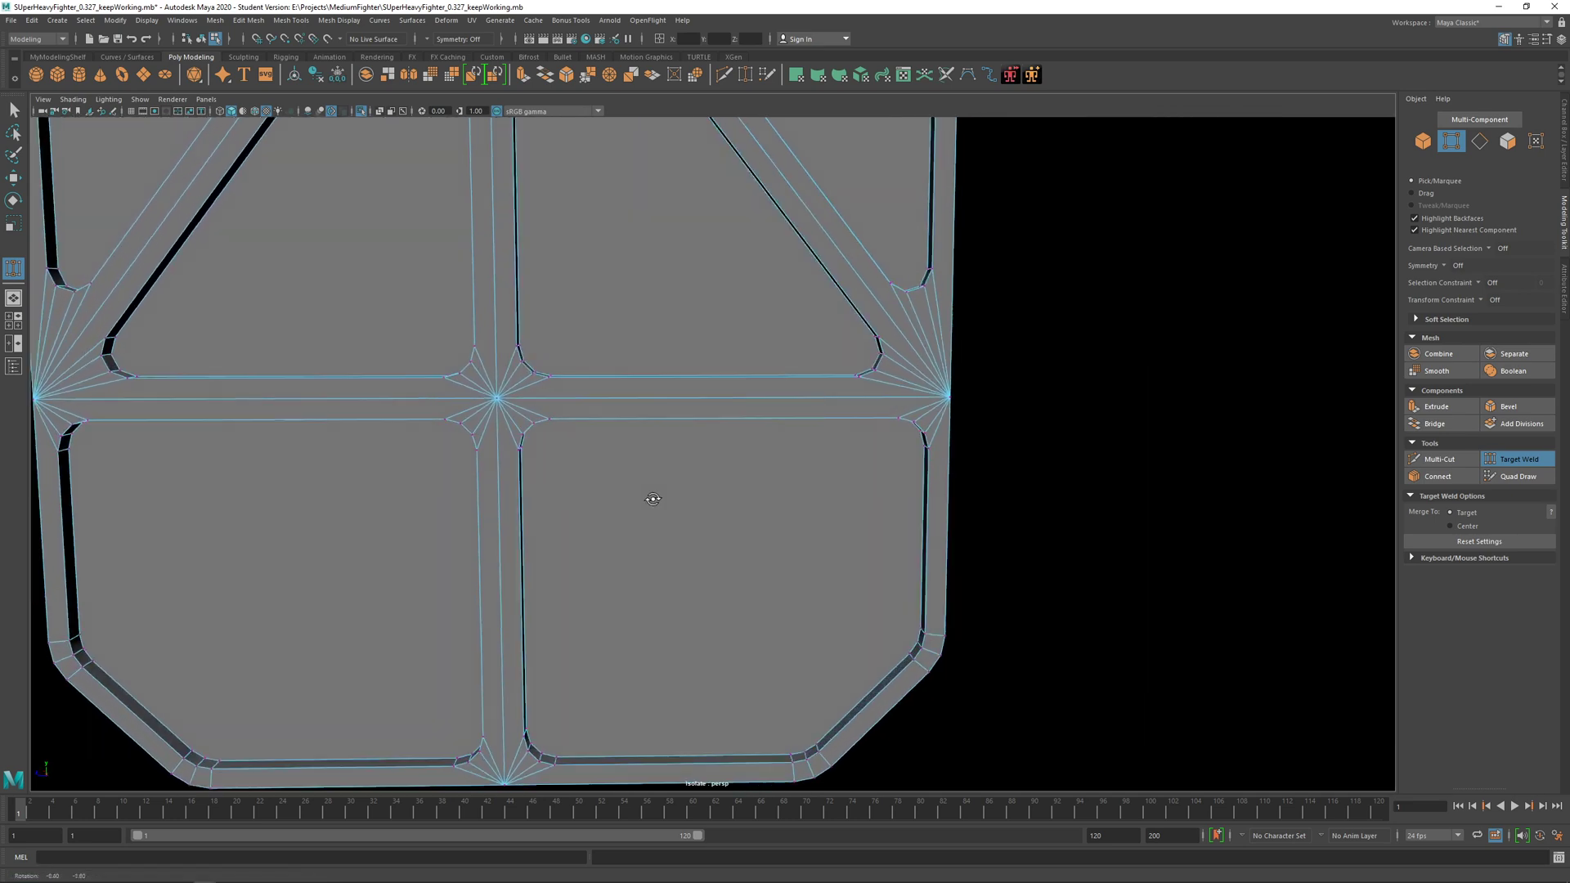
right_click_drag(653, 499, 551, 309, "alt")
middle_click_drag(550, 309, 615, 479, "alt")
right_click_drag(604, 353, 650, 399, "alt")
middle_click_drag(724, 288, 741, 337, "alt")
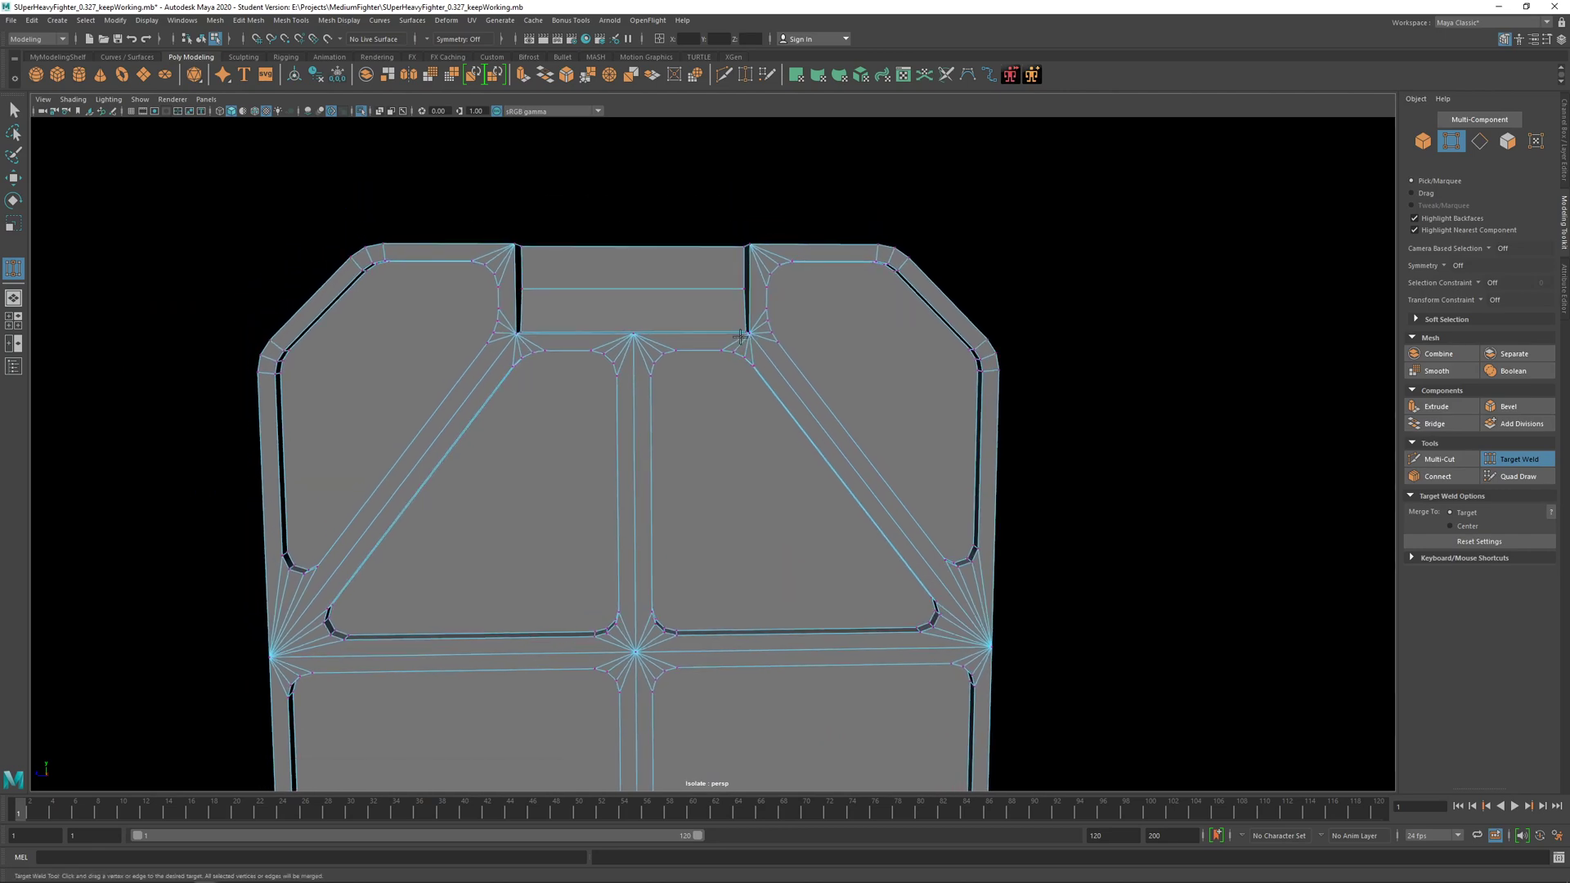
left_click_drag(536, 298, 586, 299, "alt")
scroll(587, 298, "up", 4)
scroll(739, 340, "down", 5)
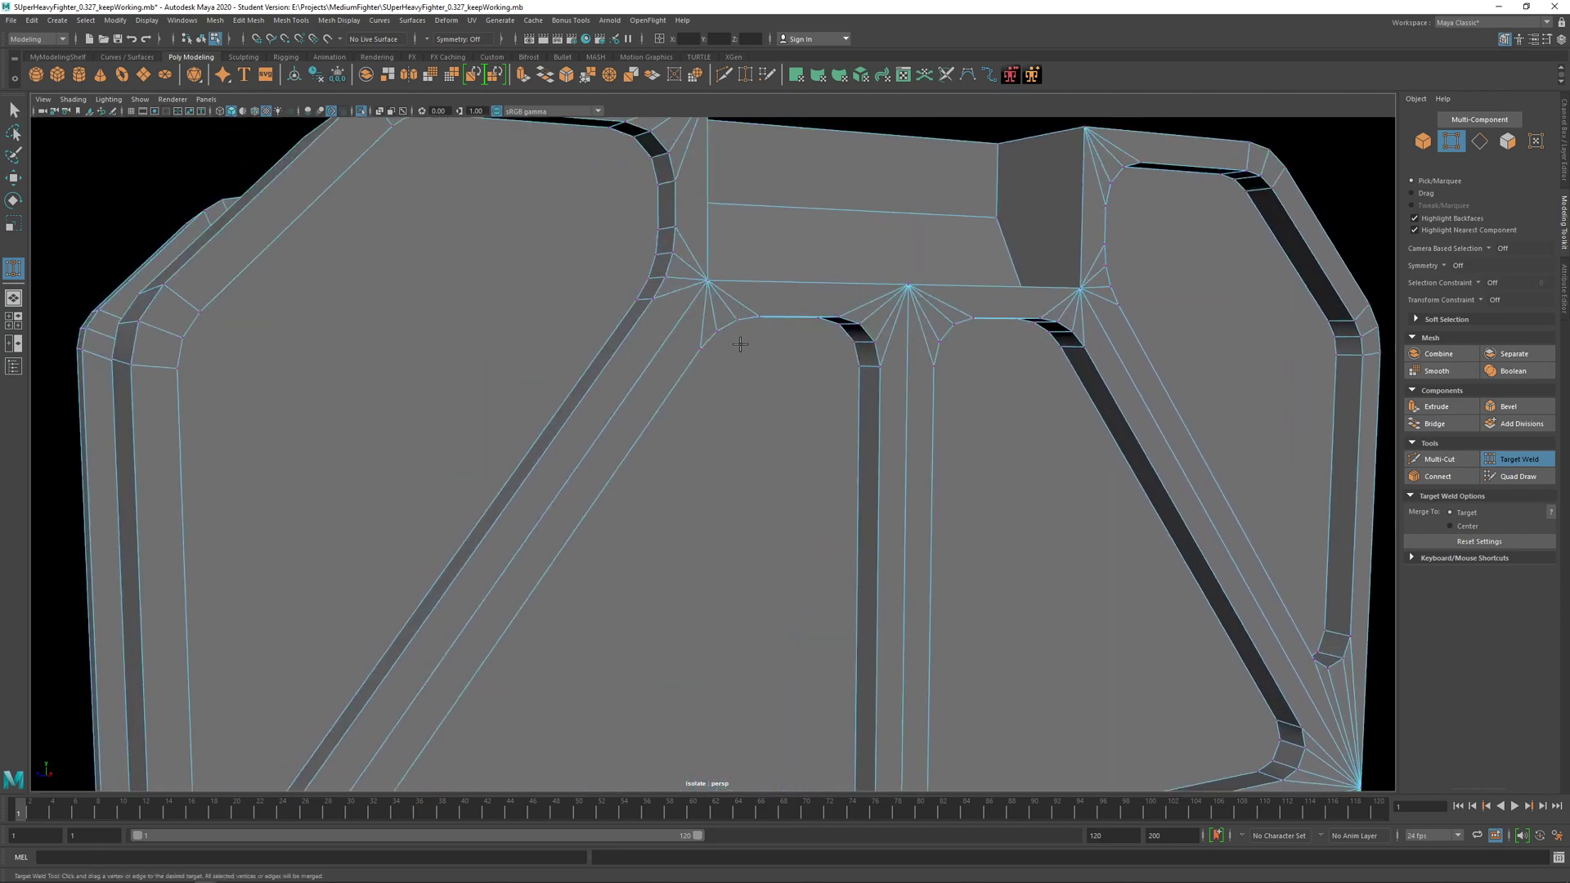
left_click_drag(739, 341, 706, 365, "alt")
scroll(706, 366, "down", 5)
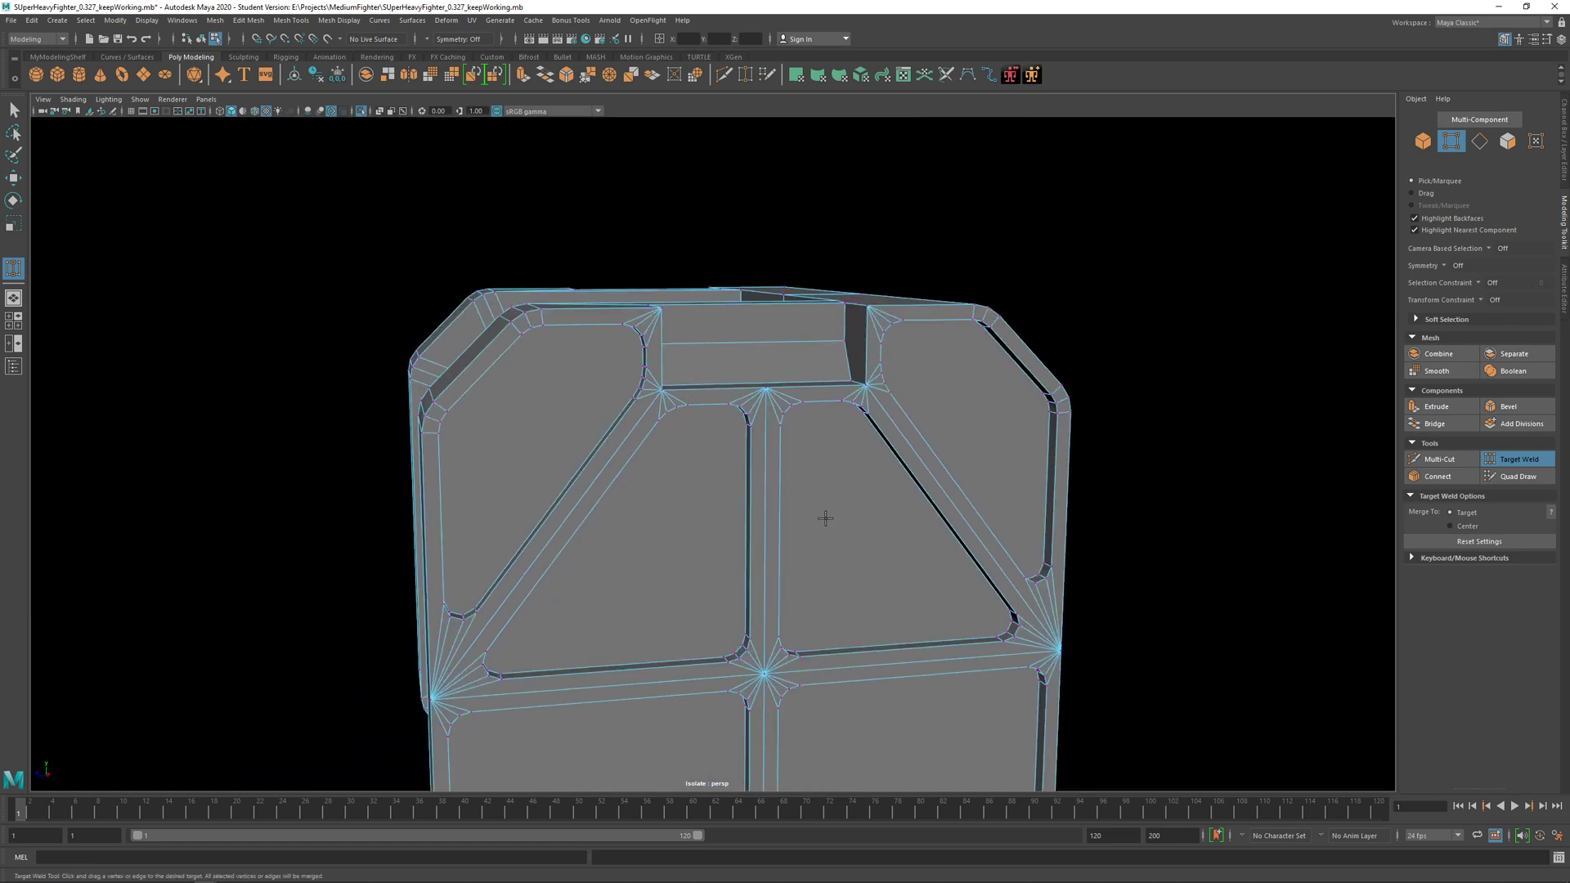
middle_click_drag(827, 518, 789, 282, "alt")
left_click_drag(556, 356, 578, 351, "alt")
Step: Leave the Target Weld tool, return to object mode and view the end cap from several angles
key("q")
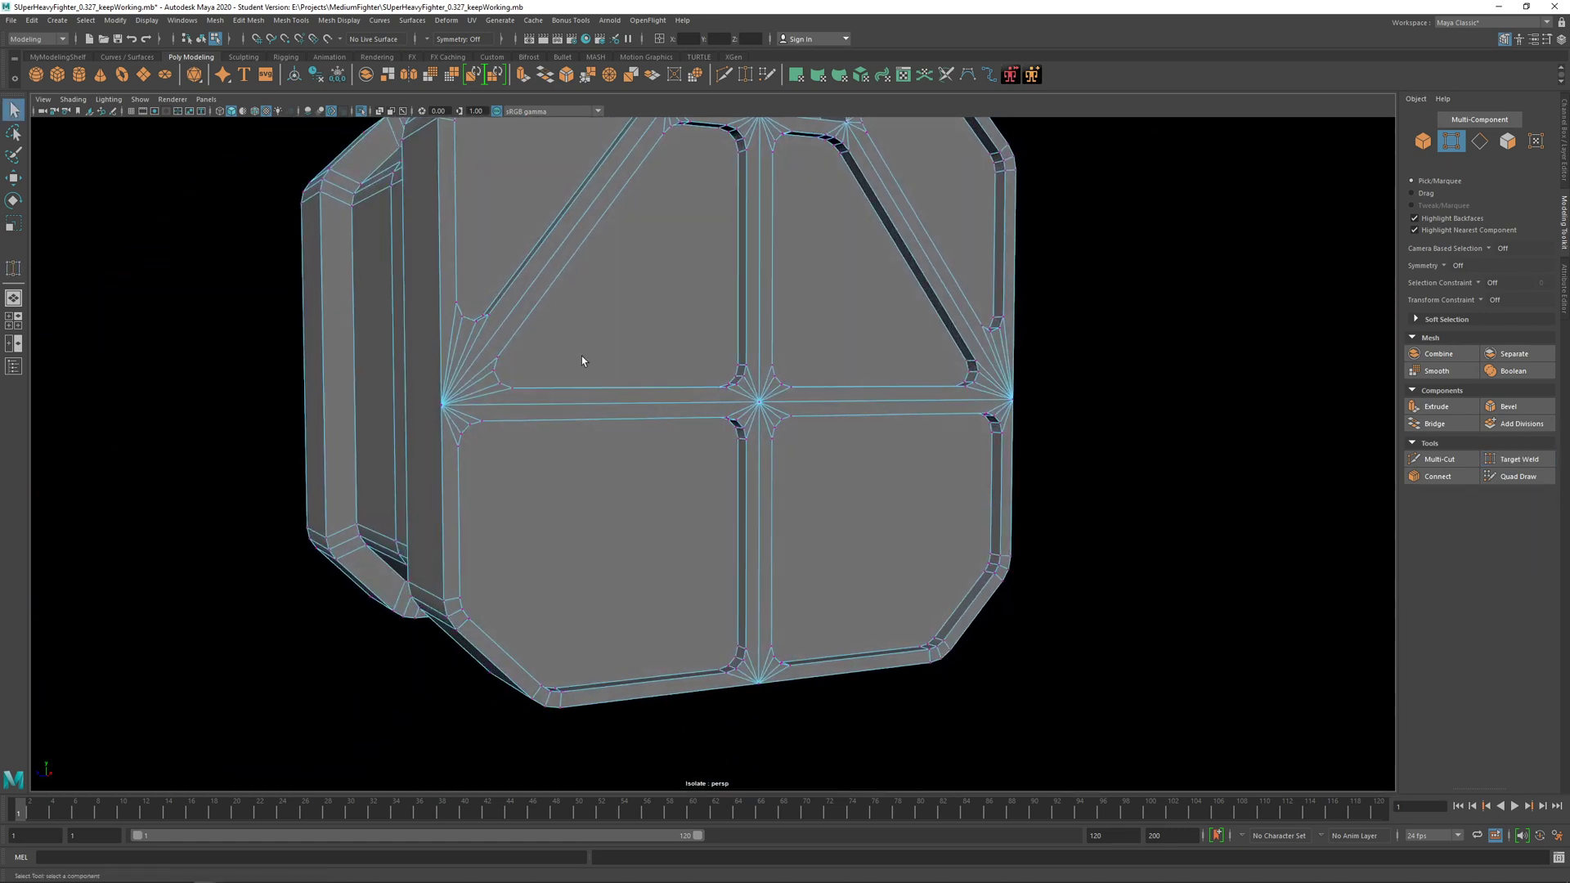
right_click_drag(583, 356, 649, 349)
left_click_drag(649, 353, 774, 419, "alt")
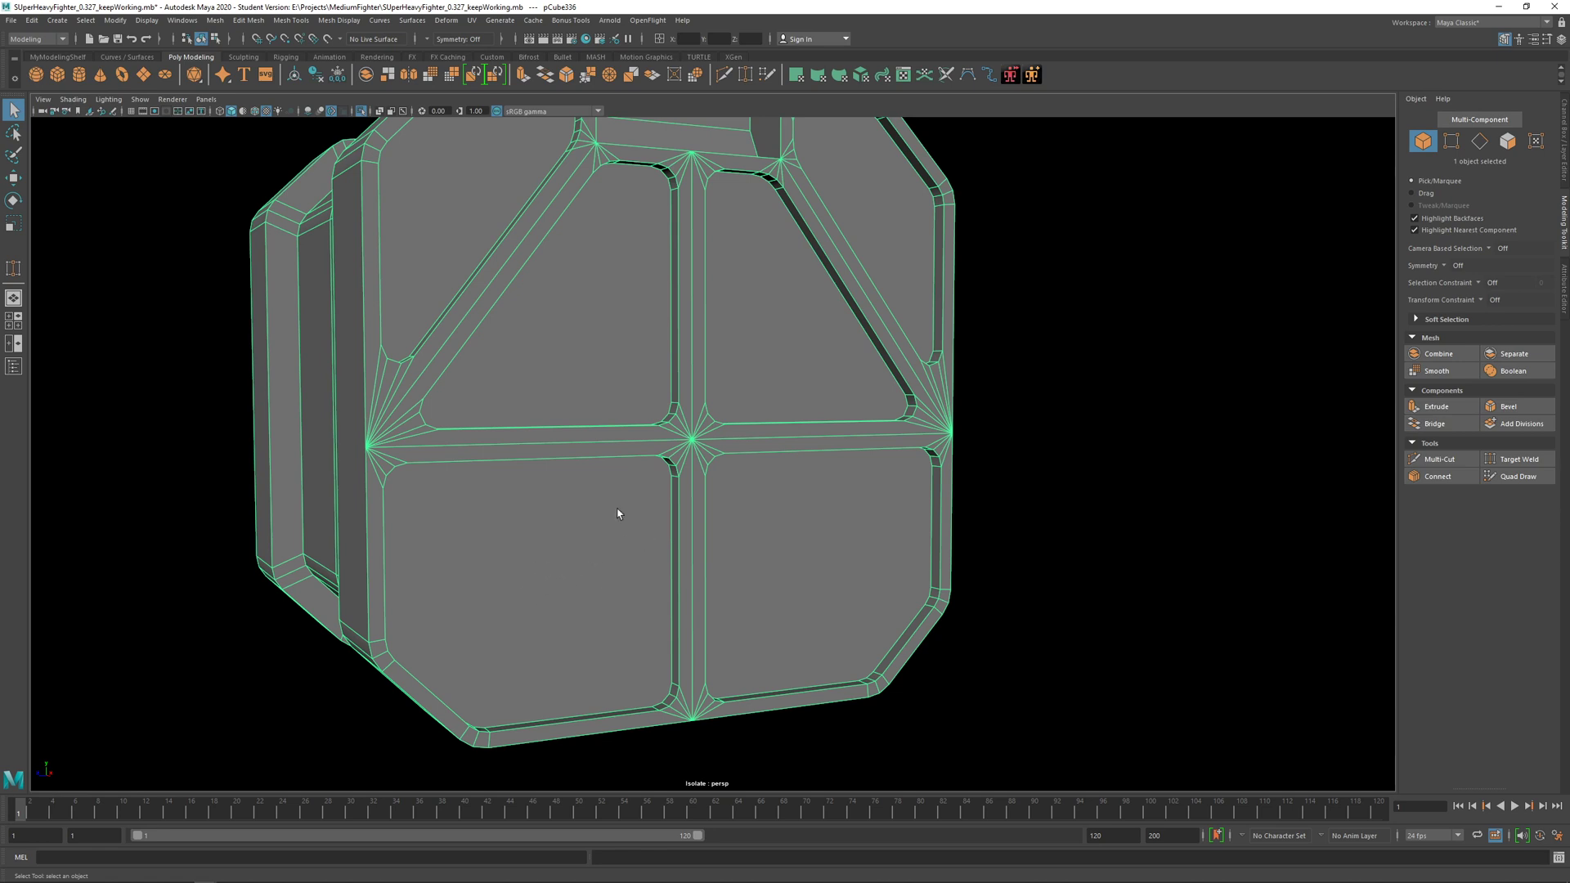
left_click_drag(685, 367, 883, 463, "alt")
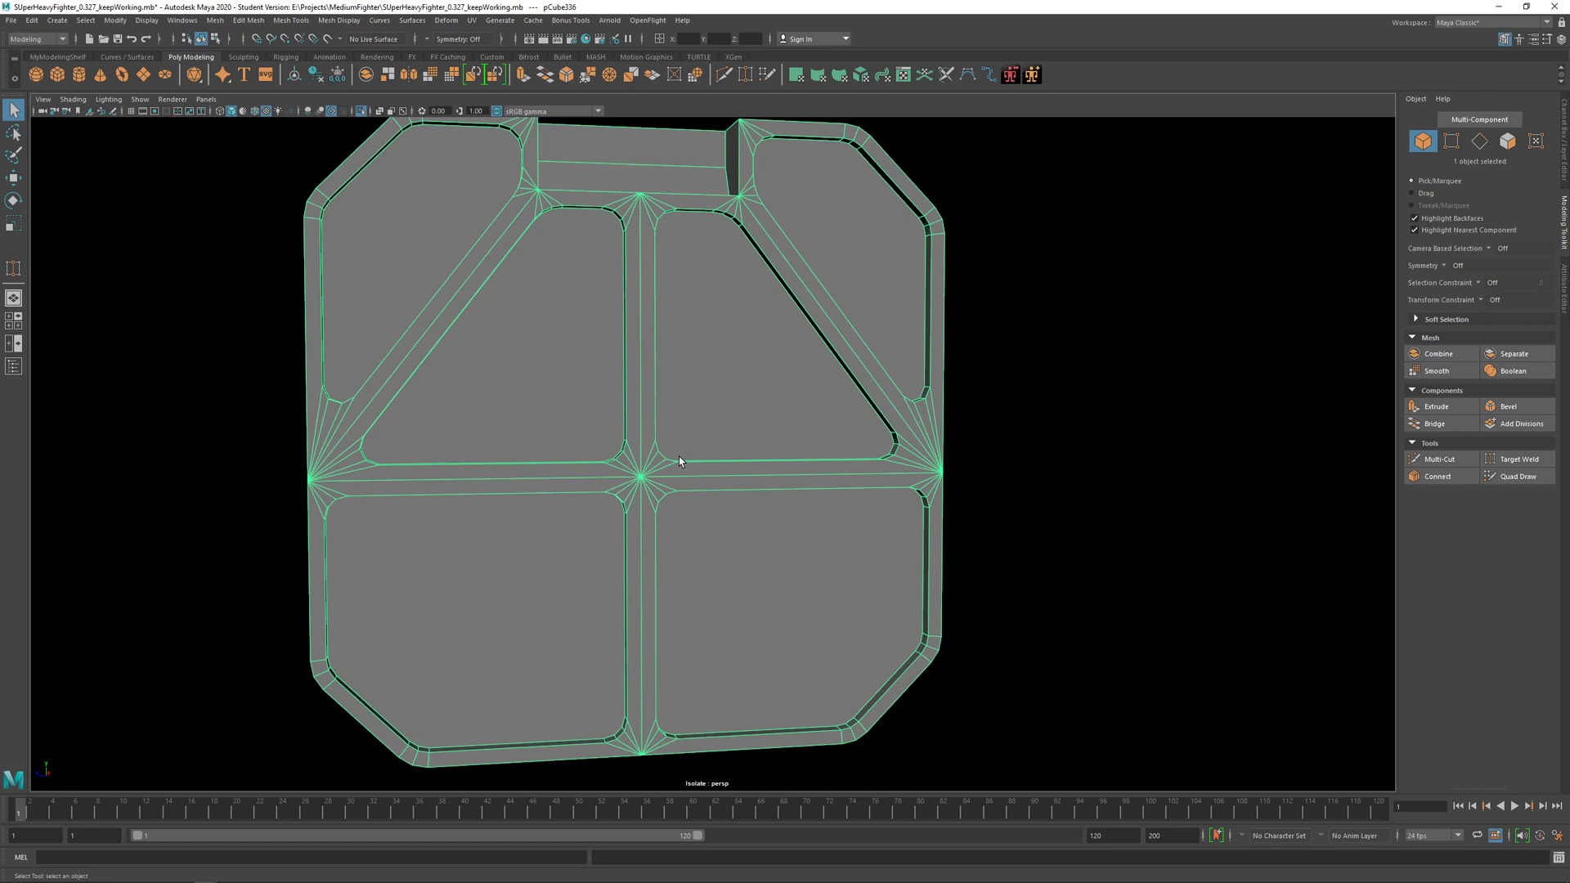
left_click_drag(586, 445, 638, 443, "alt")
Step: Move the horizontal rib's two outer end vertices along the vertical axis, and return to object mode with the block deselected
right_click_drag(438, 481, 387, 481)
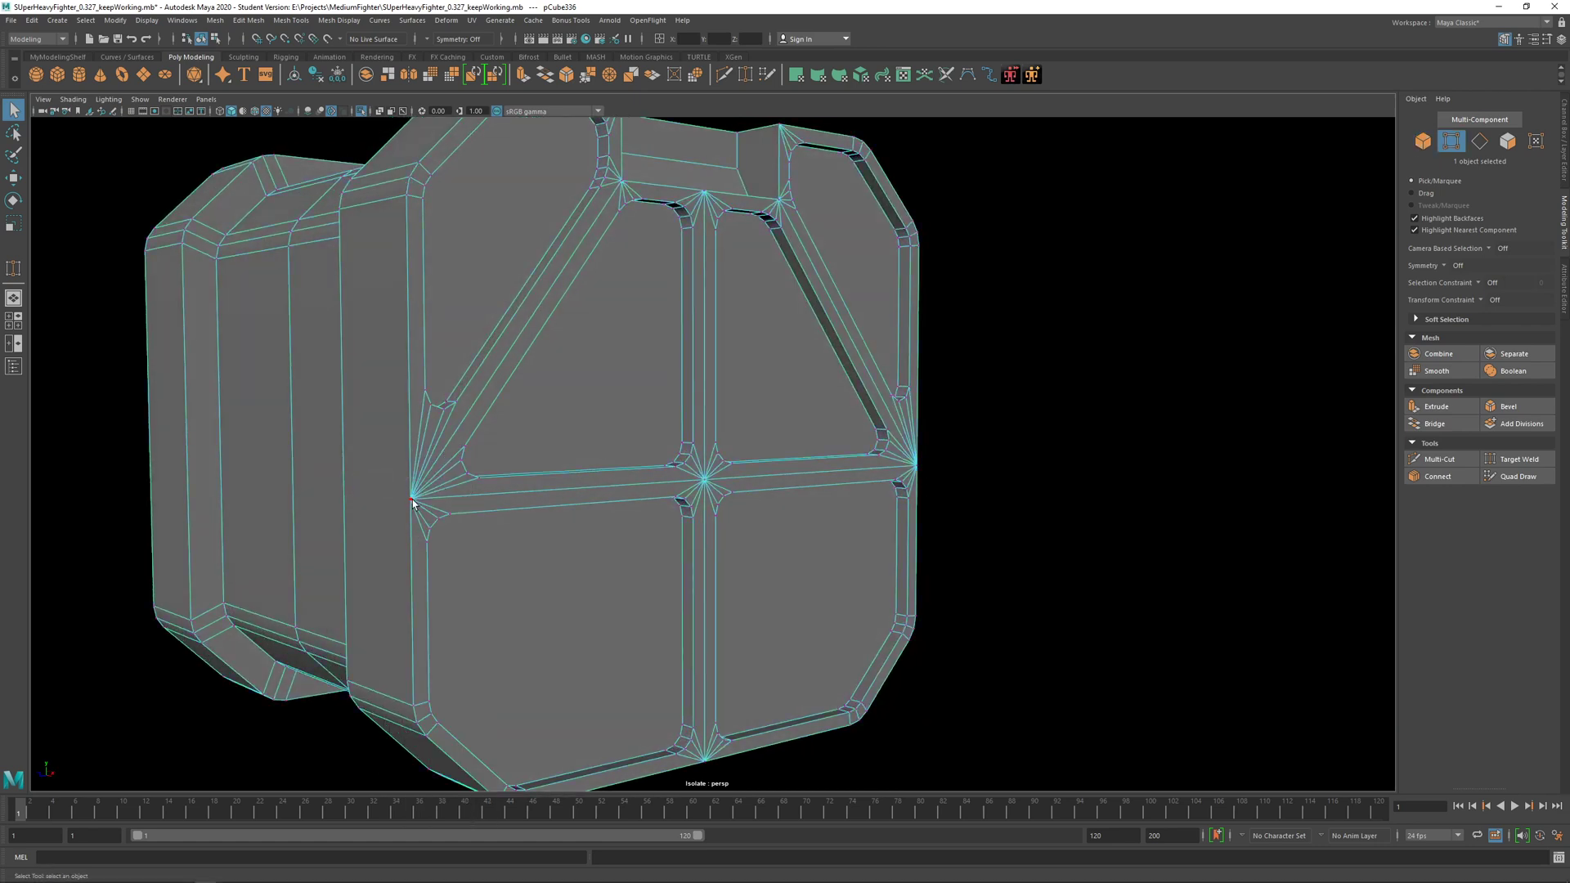
left_click(413, 503)
left_click_drag(828, 518, 719, 511, "alt")
left_click(848, 503, "shift")
key("w")
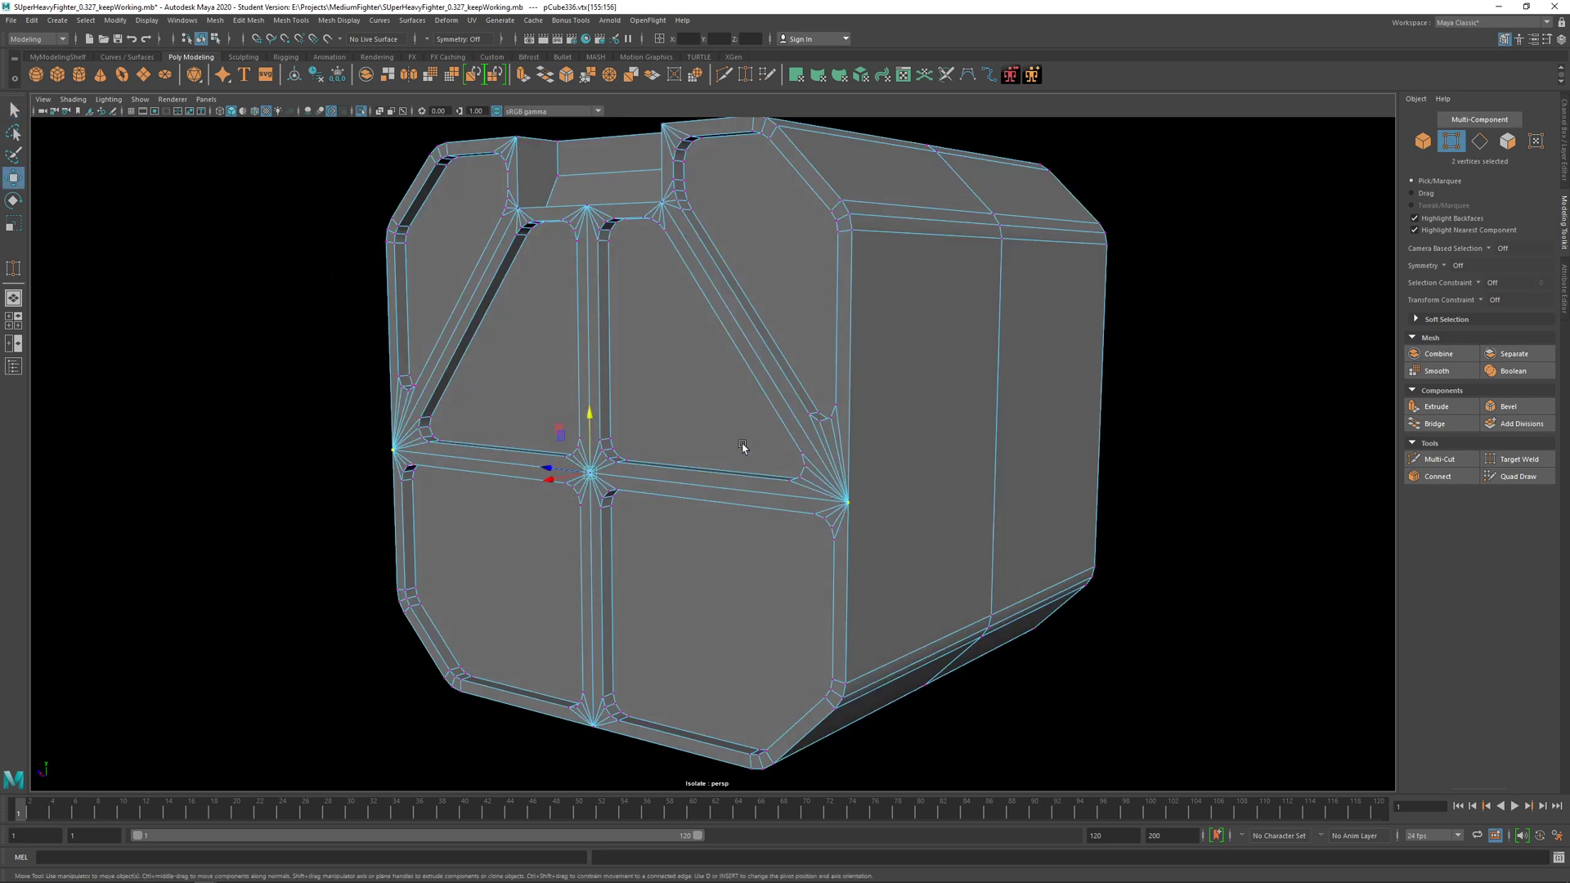
left_click_drag(589, 419, 672, 304)
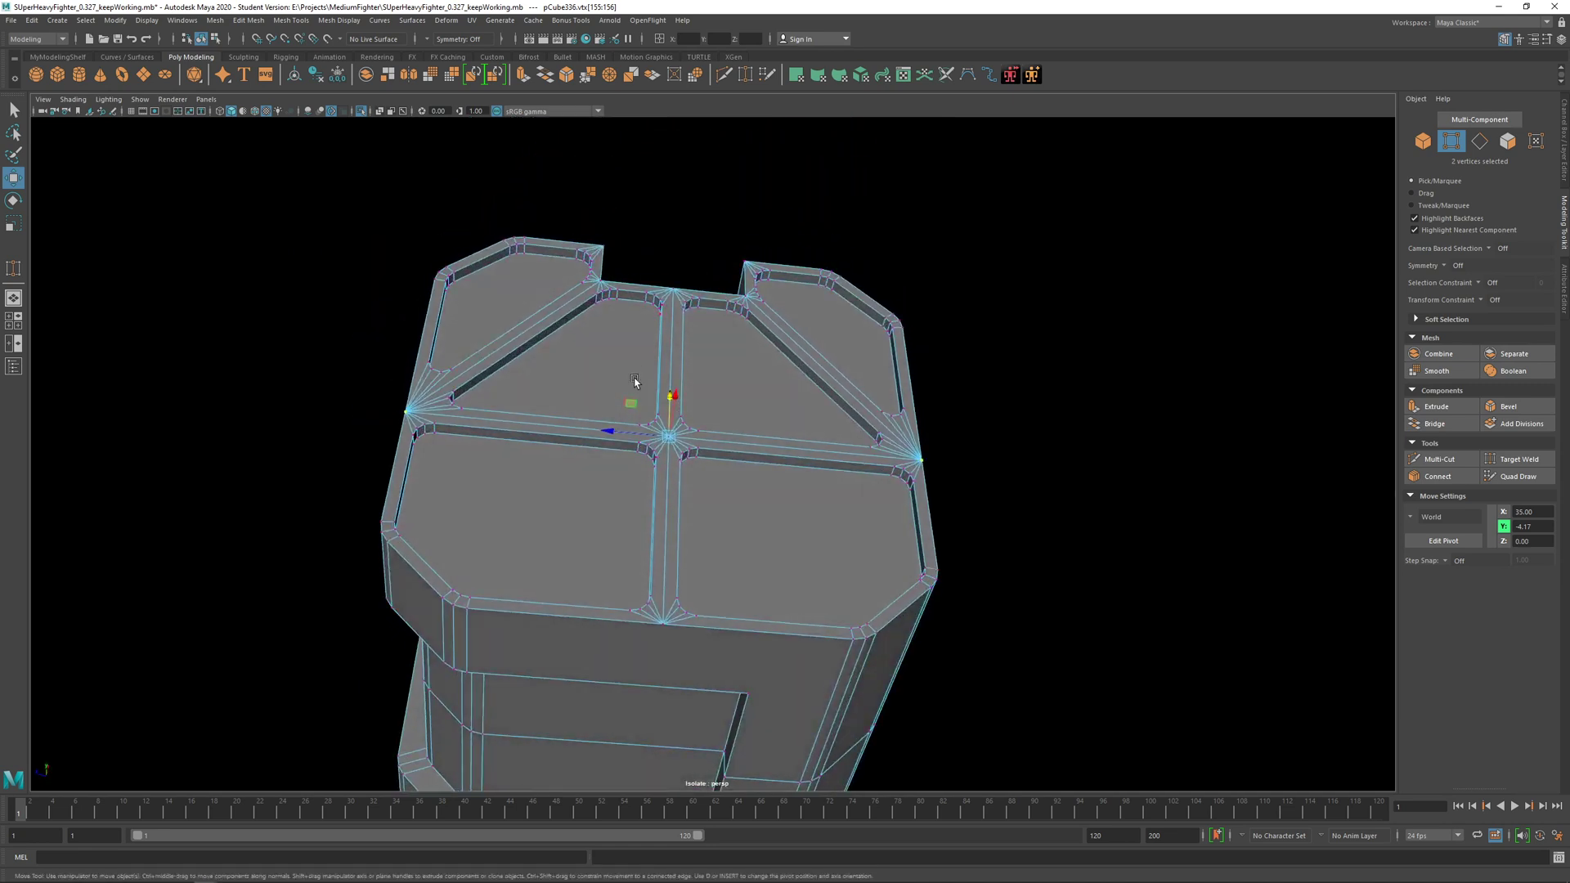
key("q")
right_click_drag(634, 380, 697, 360)
scroll(1053, 424, "down", 3)
left_click(978, 438)
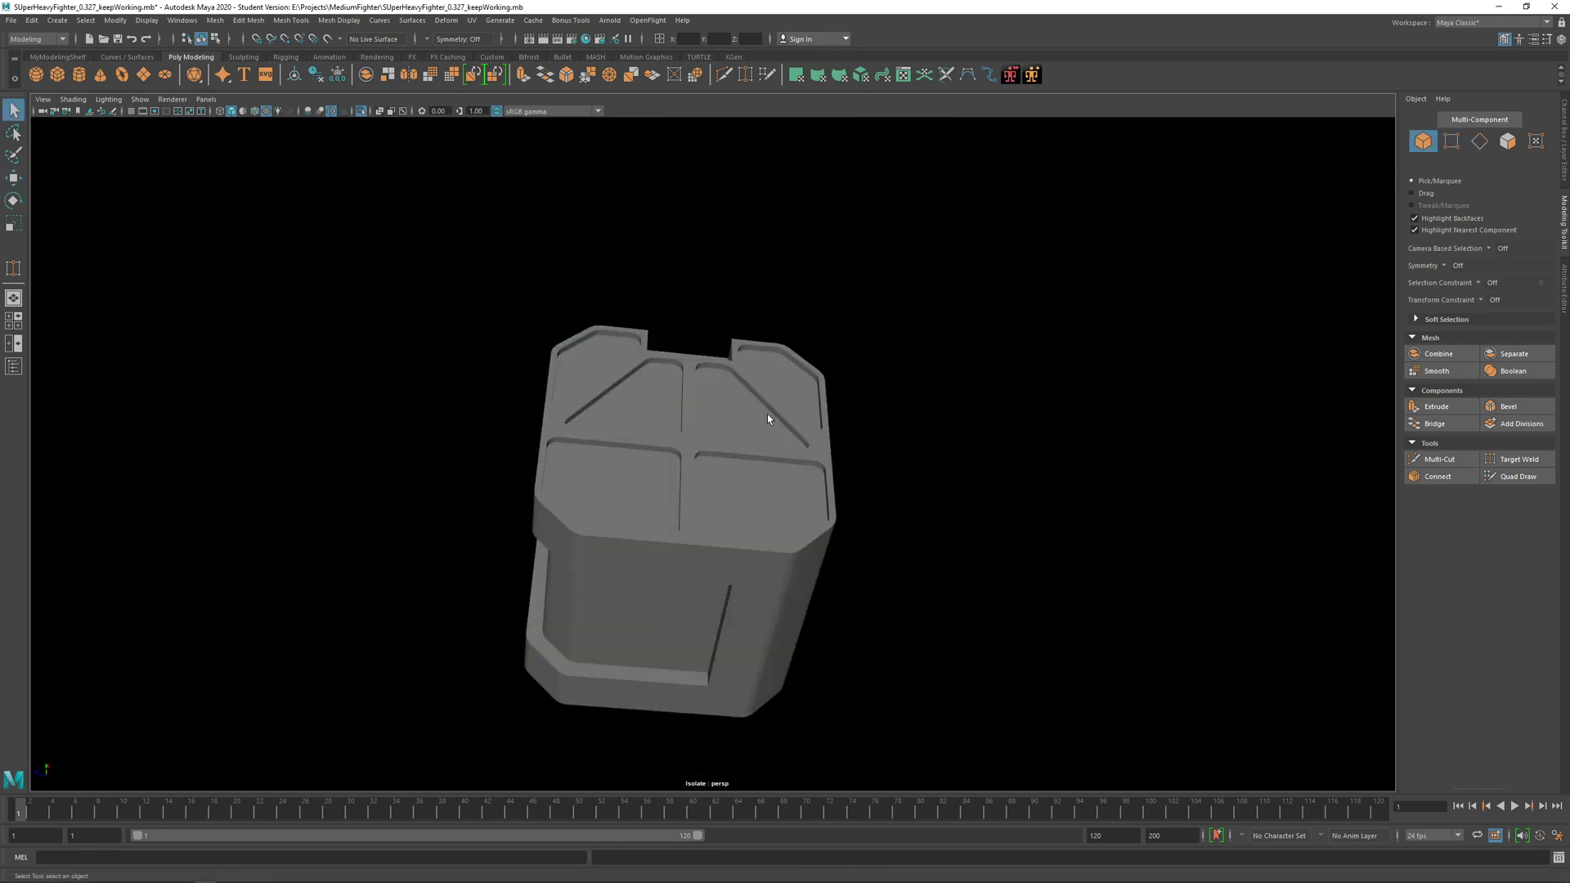
Step: Select the rim edge loops around the end cap's recessed panels in edge mode
left_click_drag(767, 414, 845, 495, "alt")
scroll(753, 498, "up", 4)
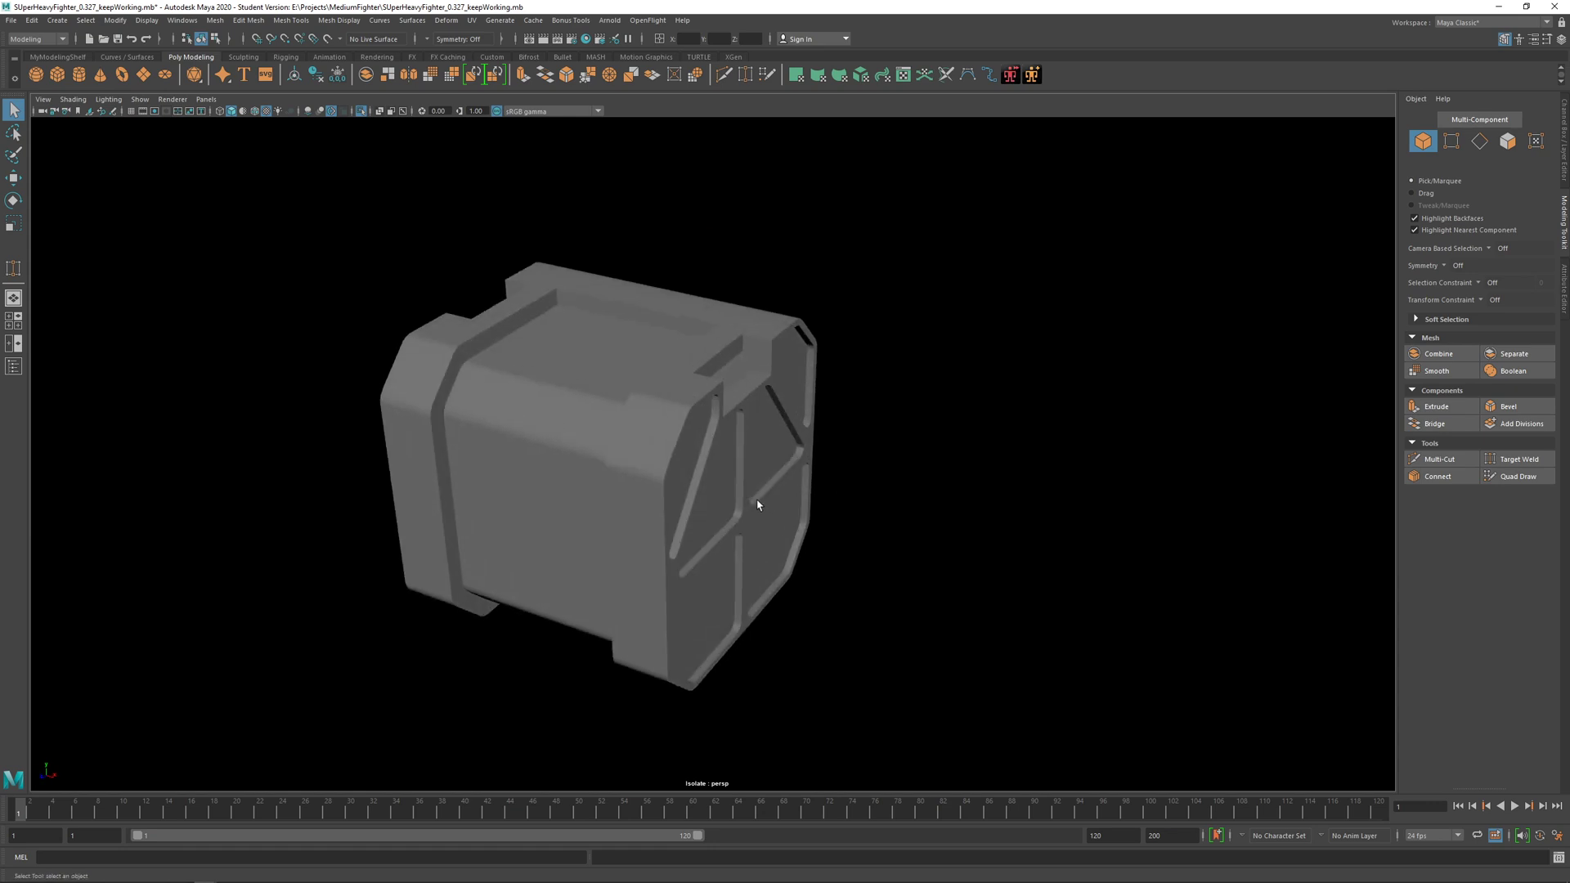
scroll(715, 445, "up", 2)
left_click(714, 448)
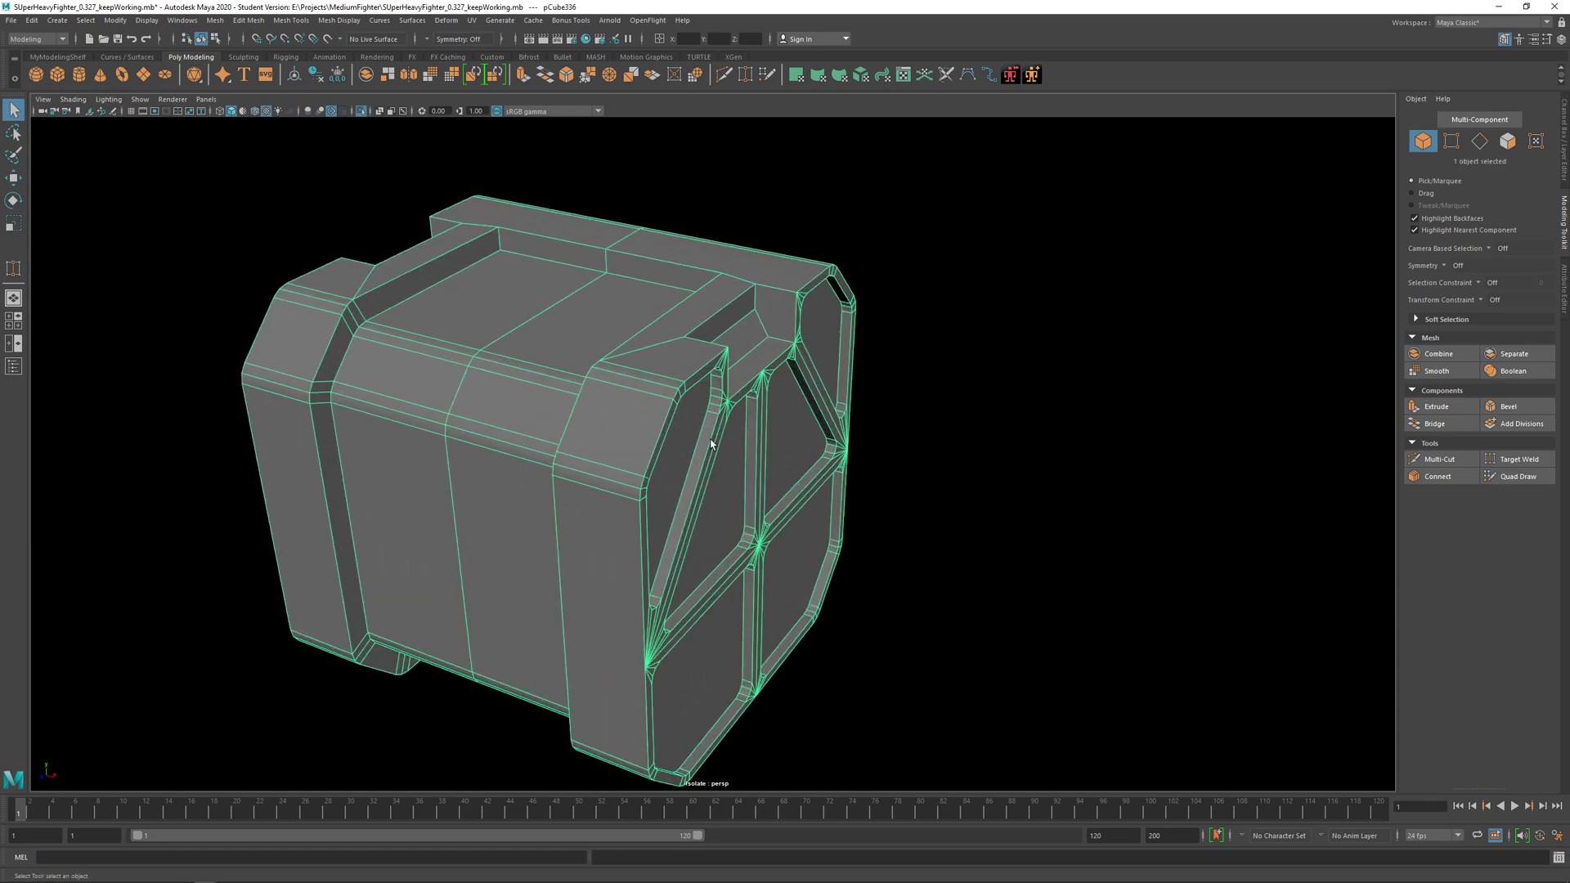
middle_click_drag(682, 443, 682, 395, "alt")
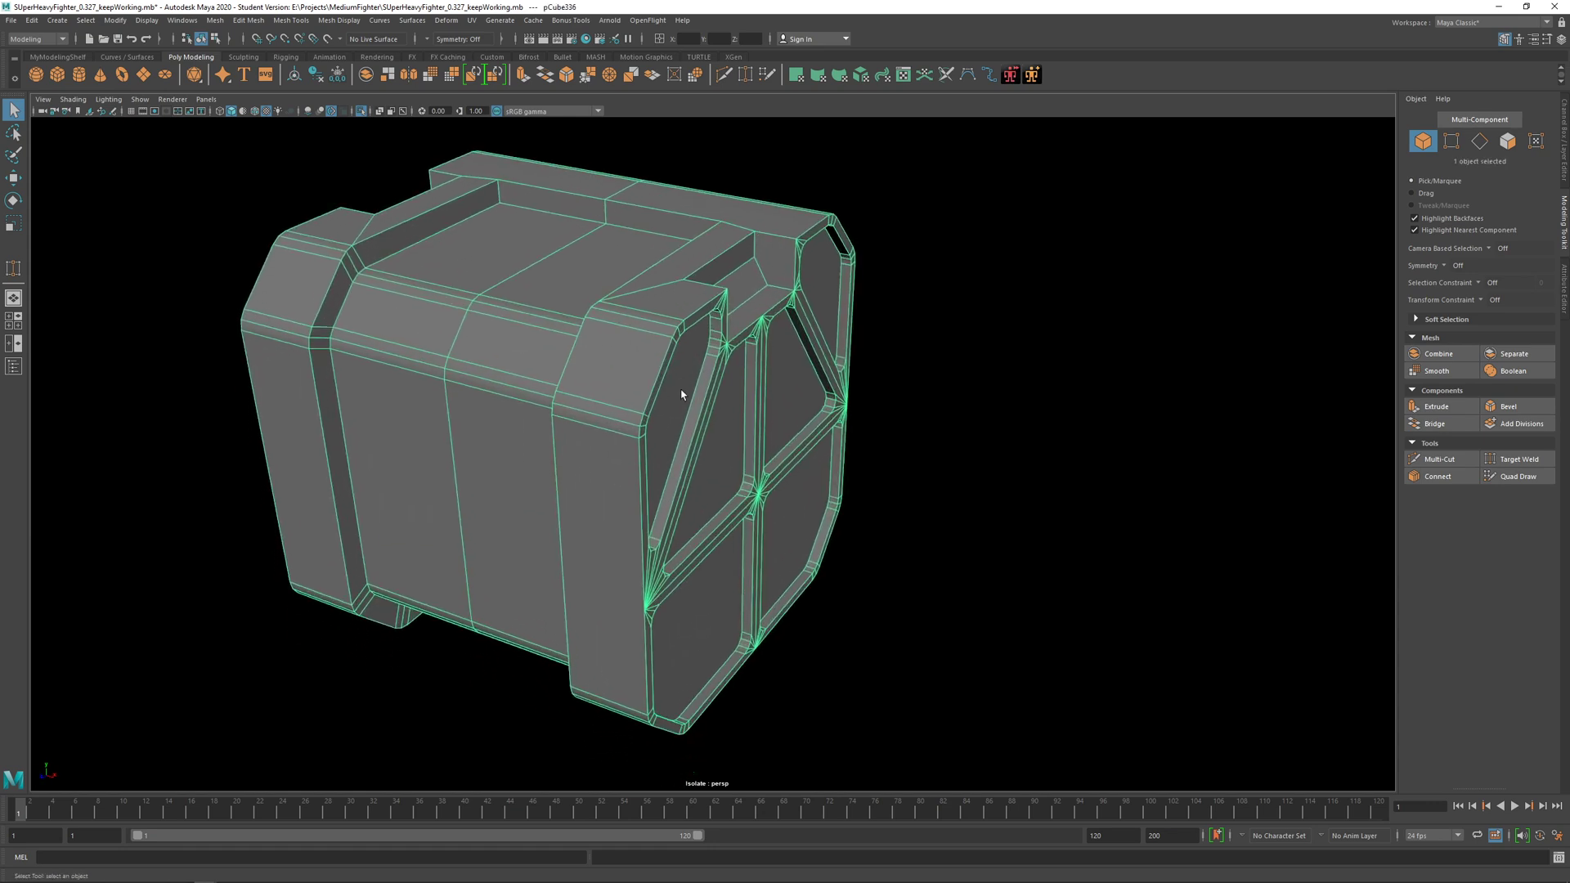
left_click_drag(658, 391, 634, 389, "alt")
scroll(645, 394, "up", 2)
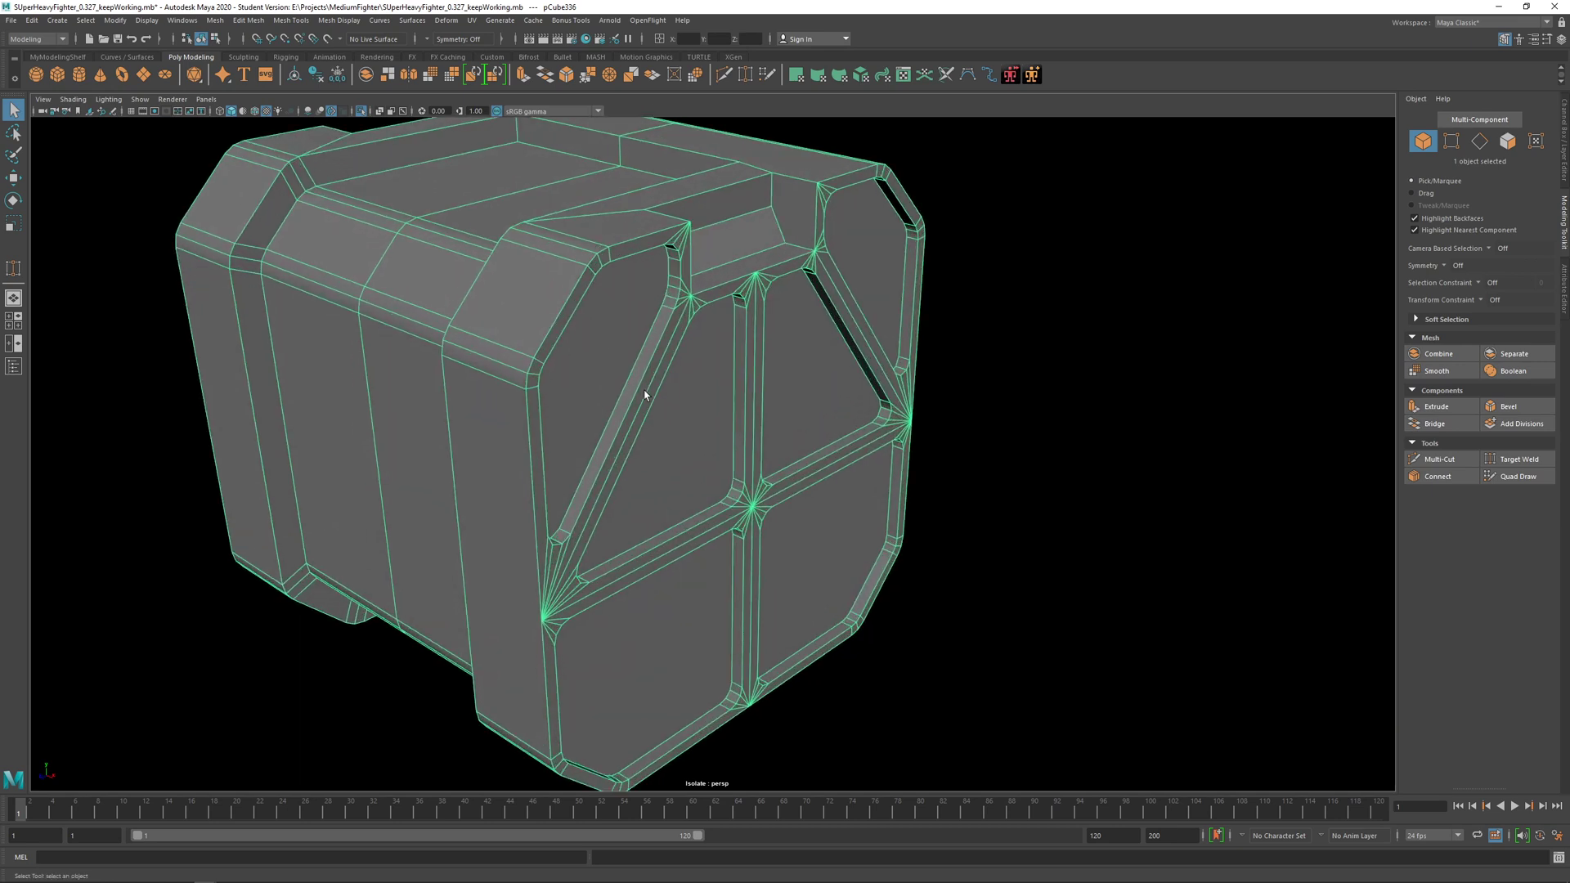
right_click_drag(648, 374, 651, 339)
double_click(650, 381)
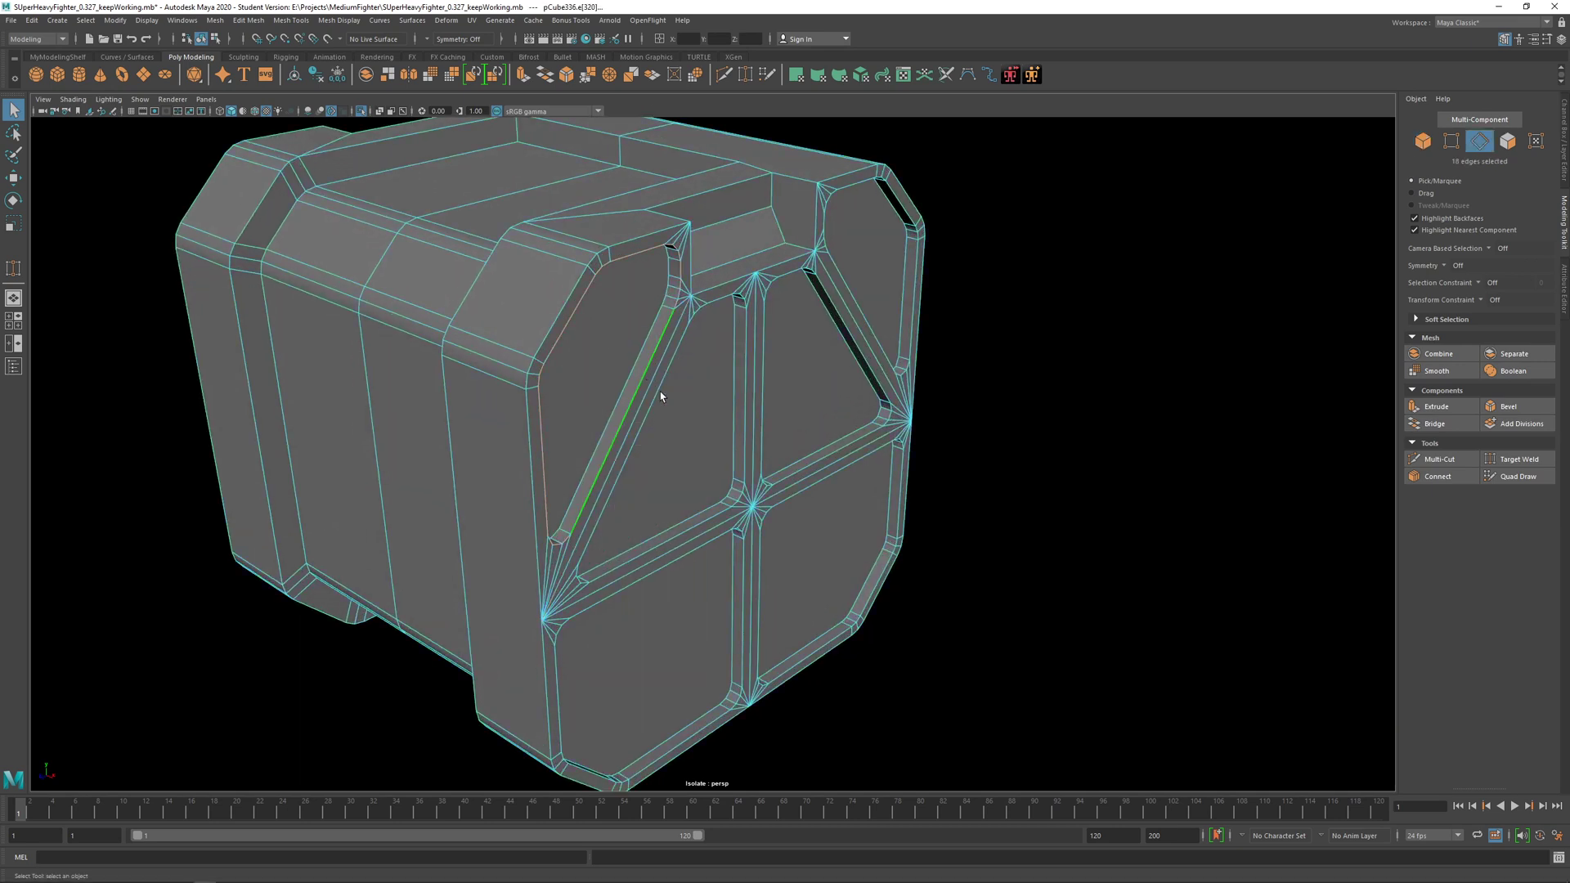
left_click(762, 369, "shift")
left_click(743, 581, "shift")
Step: Bevel the selected panel rim edges, adjust the bevel amount, and return to object mode with the block deselected
right_click_drag(741, 582, 766, 579, "shift")
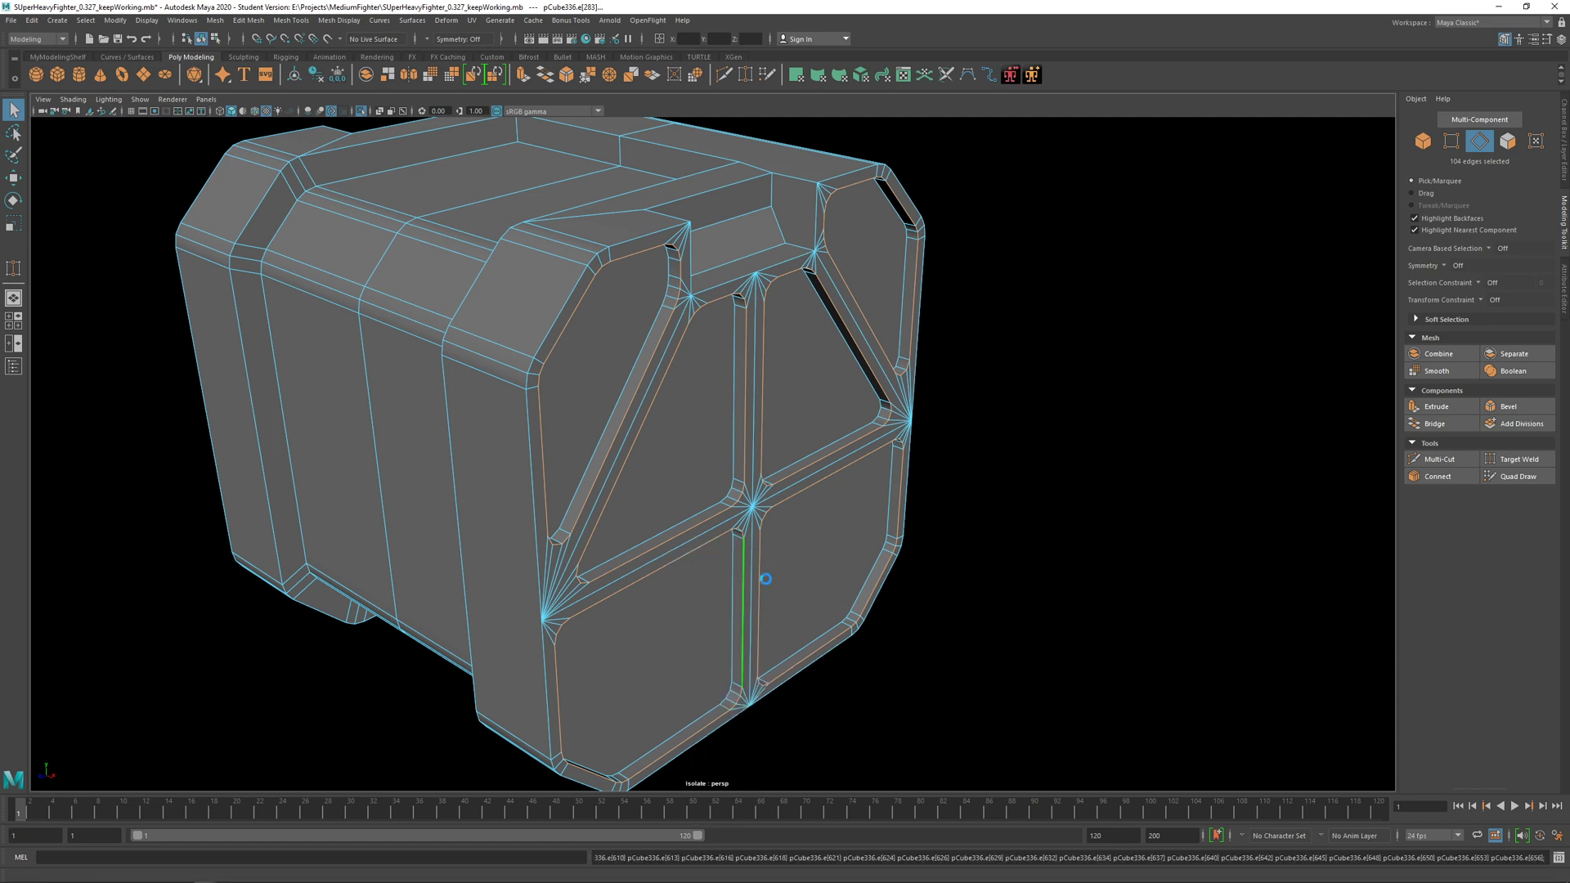
left_click_drag(759, 576, 702, 523, "alt")
mouse_move(705, 434)
middle_mouse_down()
mouse_move(664, 433)
mouse_move(697, 434)
middle_mouse_up()
right_click_drag(716, 355, 809, 282)
left_click(1087, 544)
Step: Inspect the block with its beveled panel rims from several angles, both shaded and with its wireframe highlighted
right_click_drag(1087, 543, 773, 470, "alt")
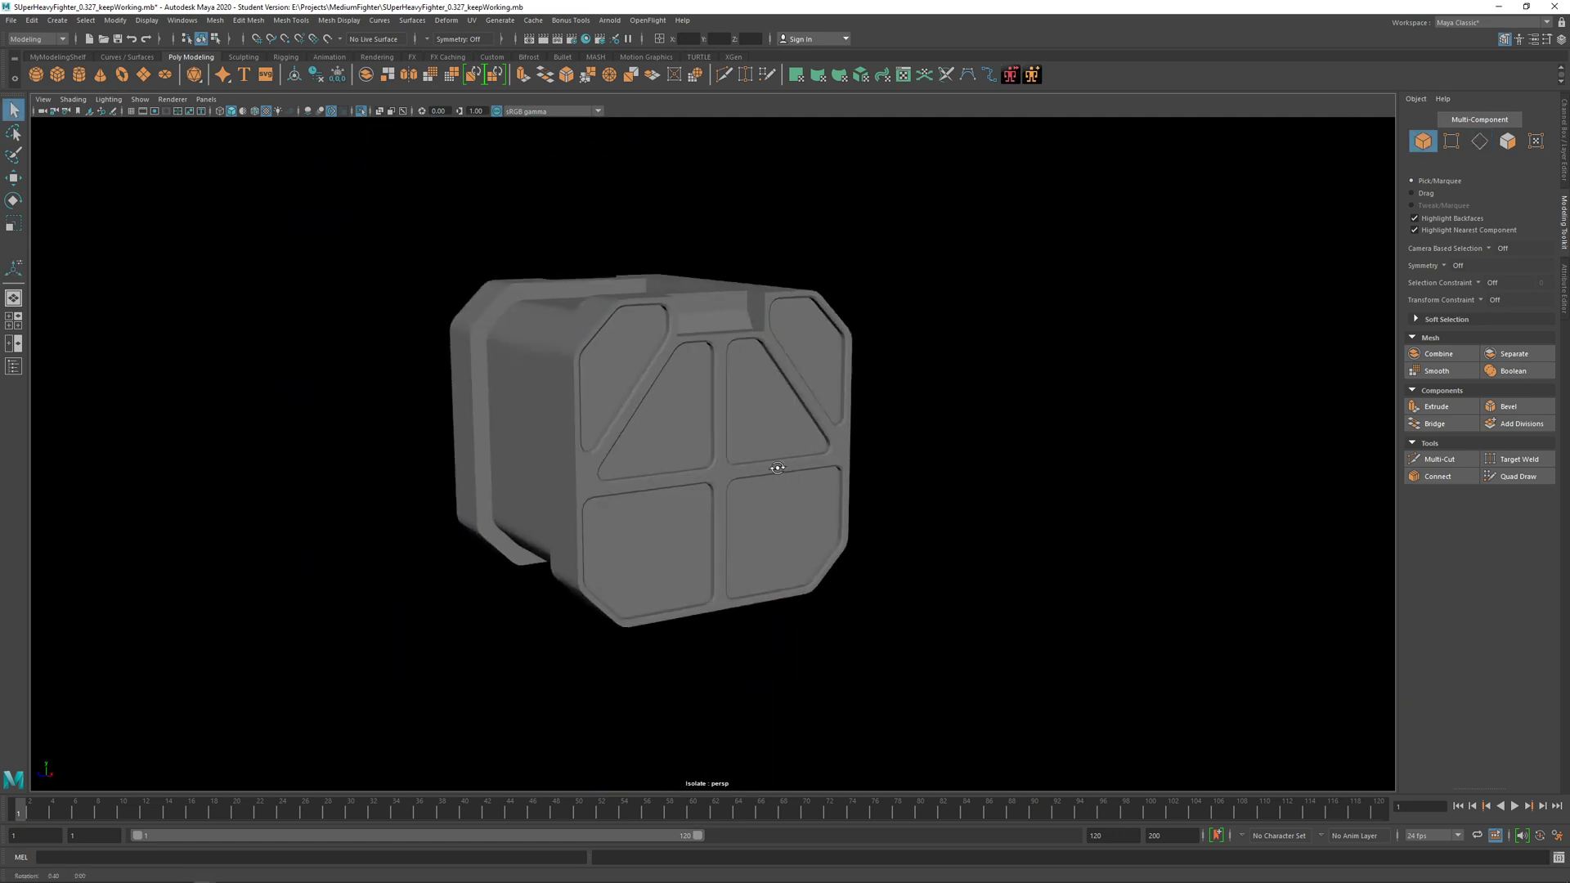
left_click_drag(773, 470, 817, 485, "alt")
right_click_drag(817, 485, 777, 488, "alt")
mouse_move(777, 488)
left_mouse_down("alt")
mouse_move(747, 477)
mouse_move(771, 516)
mouse_move(799, 466)
mouse_move(729, 445)
mouse_move(677, 471)
mouse_move(778, 472)
mouse_move(701, 449)
mouse_move(687, 484)
mouse_move(699, 470)
mouse_move(800, 487)
mouse_move(786, 484)
left_mouse_up("alt")
left_click(687, 485)
left_click(875, 511)
left_click(738, 480)
middle_click_drag(735, 479, 747, 479, "alt")
scroll(748, 475, "up", 1)
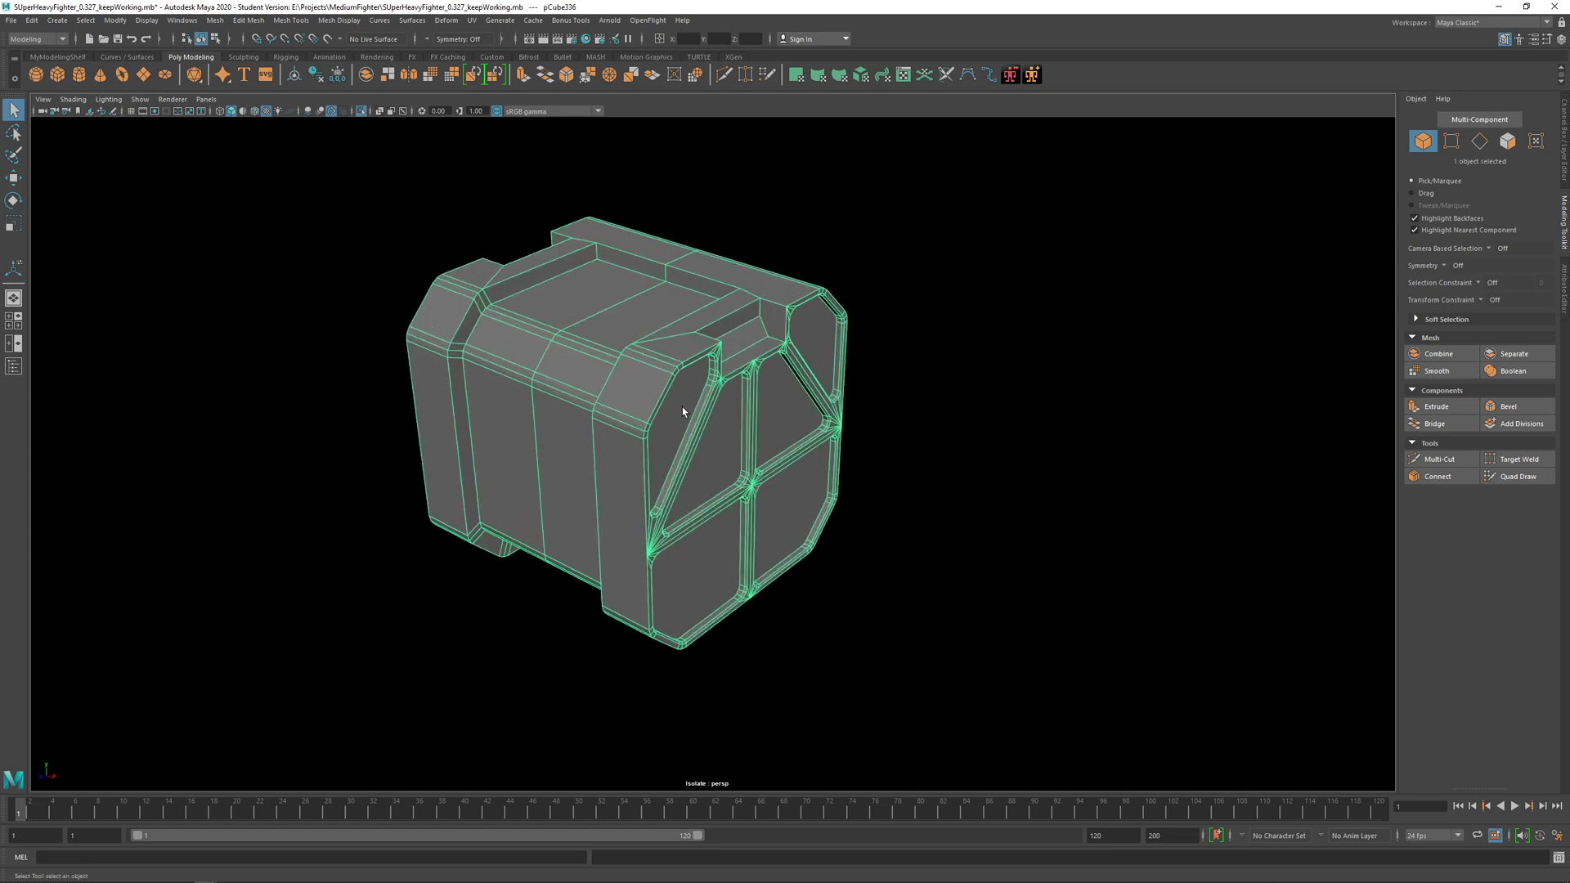
Step: Select the edge loops bordering the block's recessed central band in edge mode
left_click_drag(682, 405, 624, 427, "alt")
scroll(714, 382, "up", 2)
left_click_drag(714, 384, 676, 409, "alt")
right_click_drag(676, 410, 679, 382)
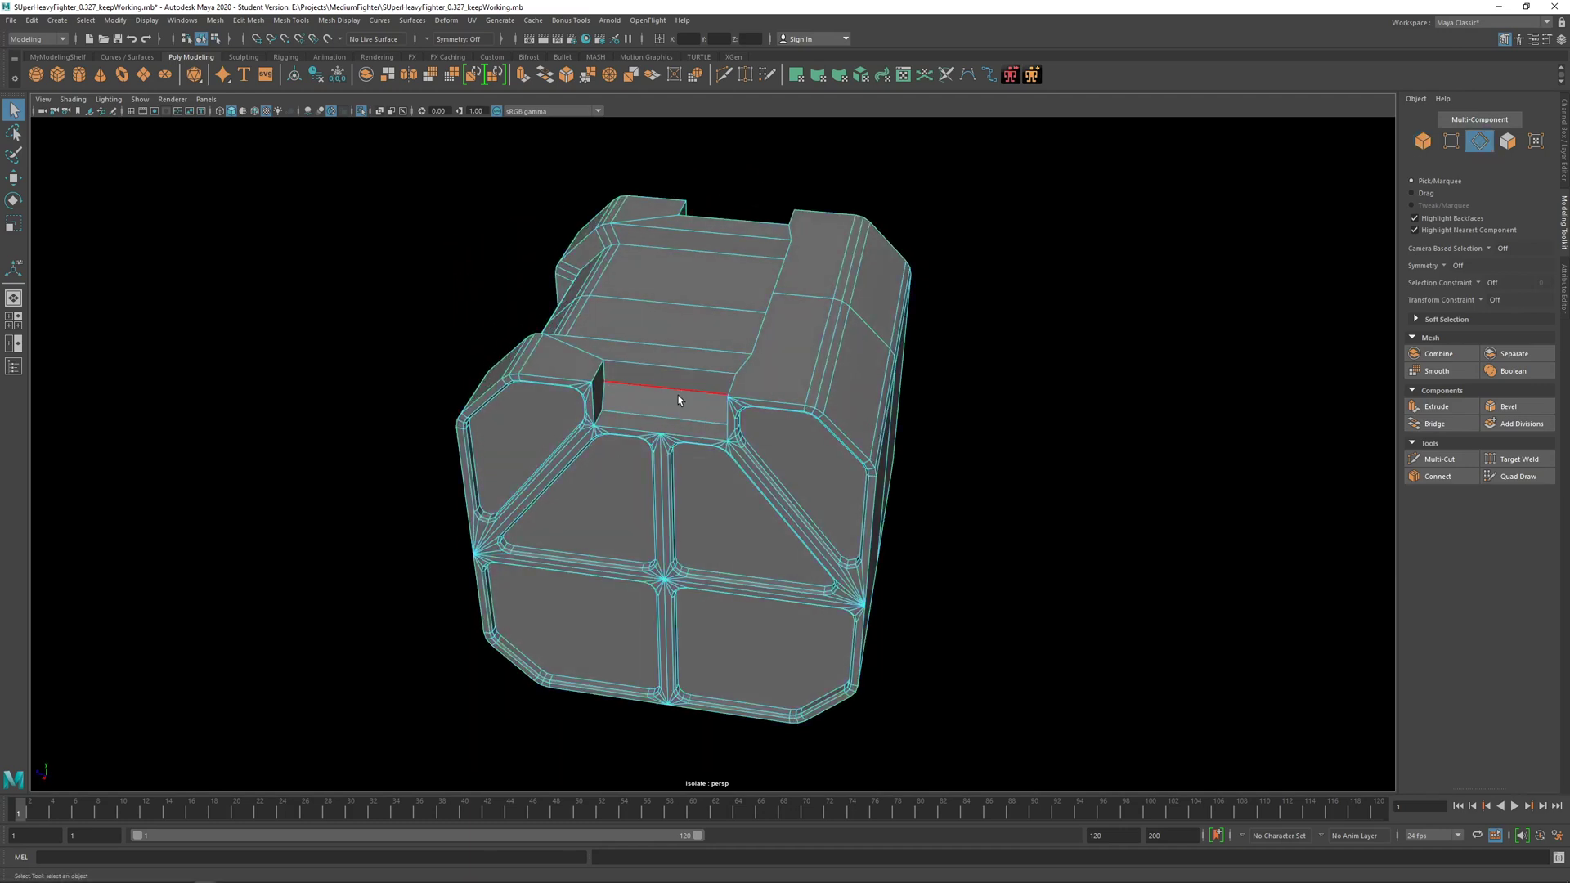
key("F8")
left_click_drag(678, 395, 786, 359, "alt")
right_click_drag(785, 360, 785, 342)
left_click(780, 374)
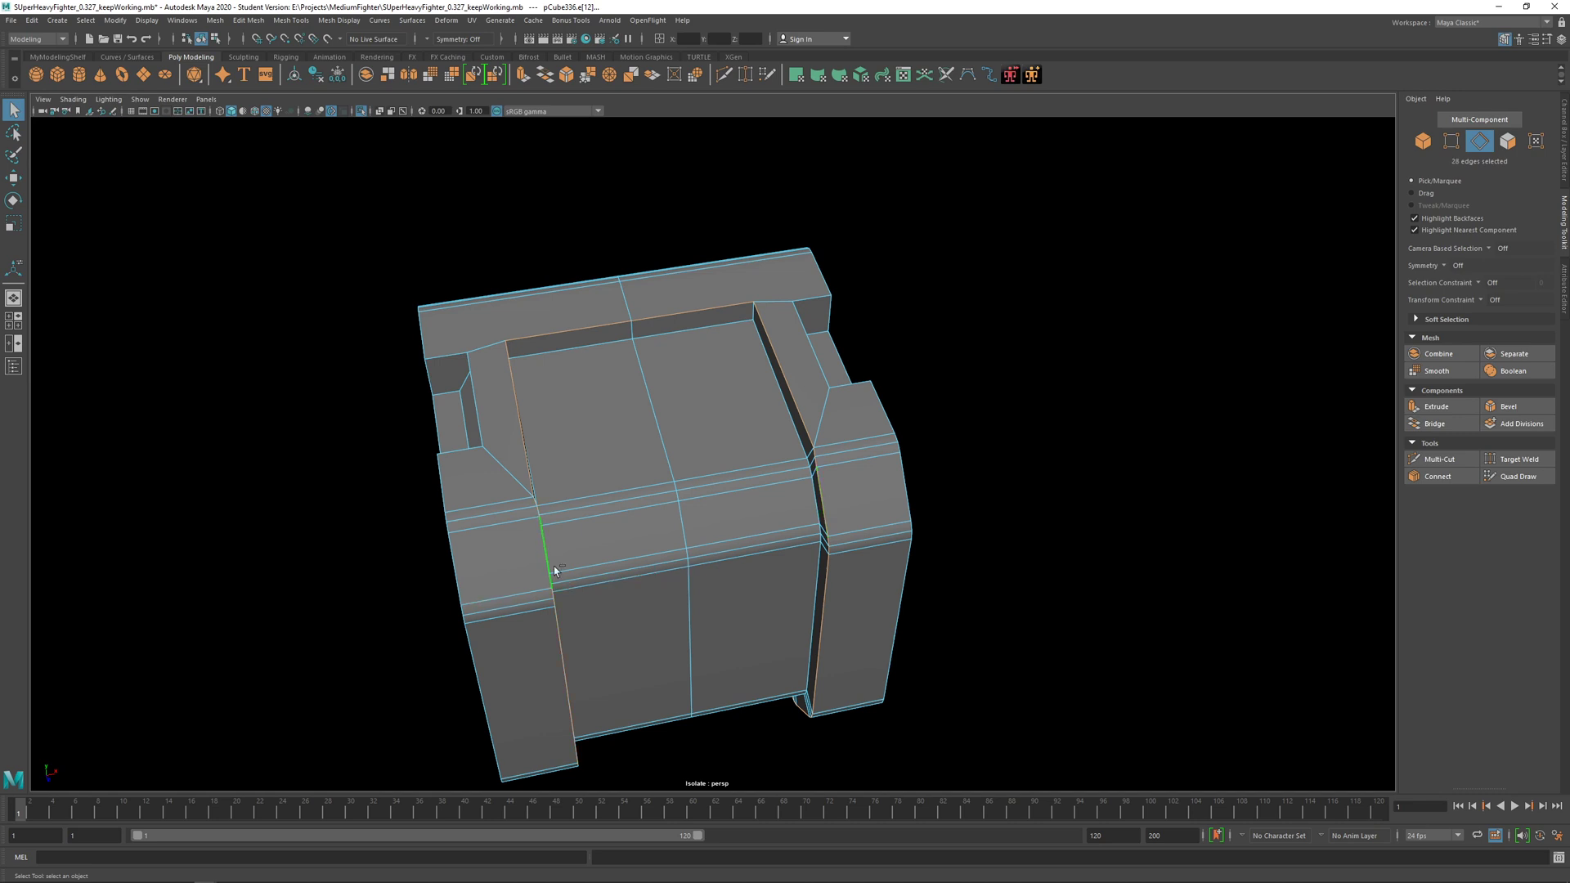
left_click_drag(553, 566, 624, 469, "alt")
left_click(570, 619, "shift")
Step: Try to bevel the selected band-border edges, adjusting the bevel amount, and return to object mode
key("ctrl+b")
middle_click_drag(625, 469, 607, 470)
key("q")
key("F8")
scroll(891, 527, "down", 3)
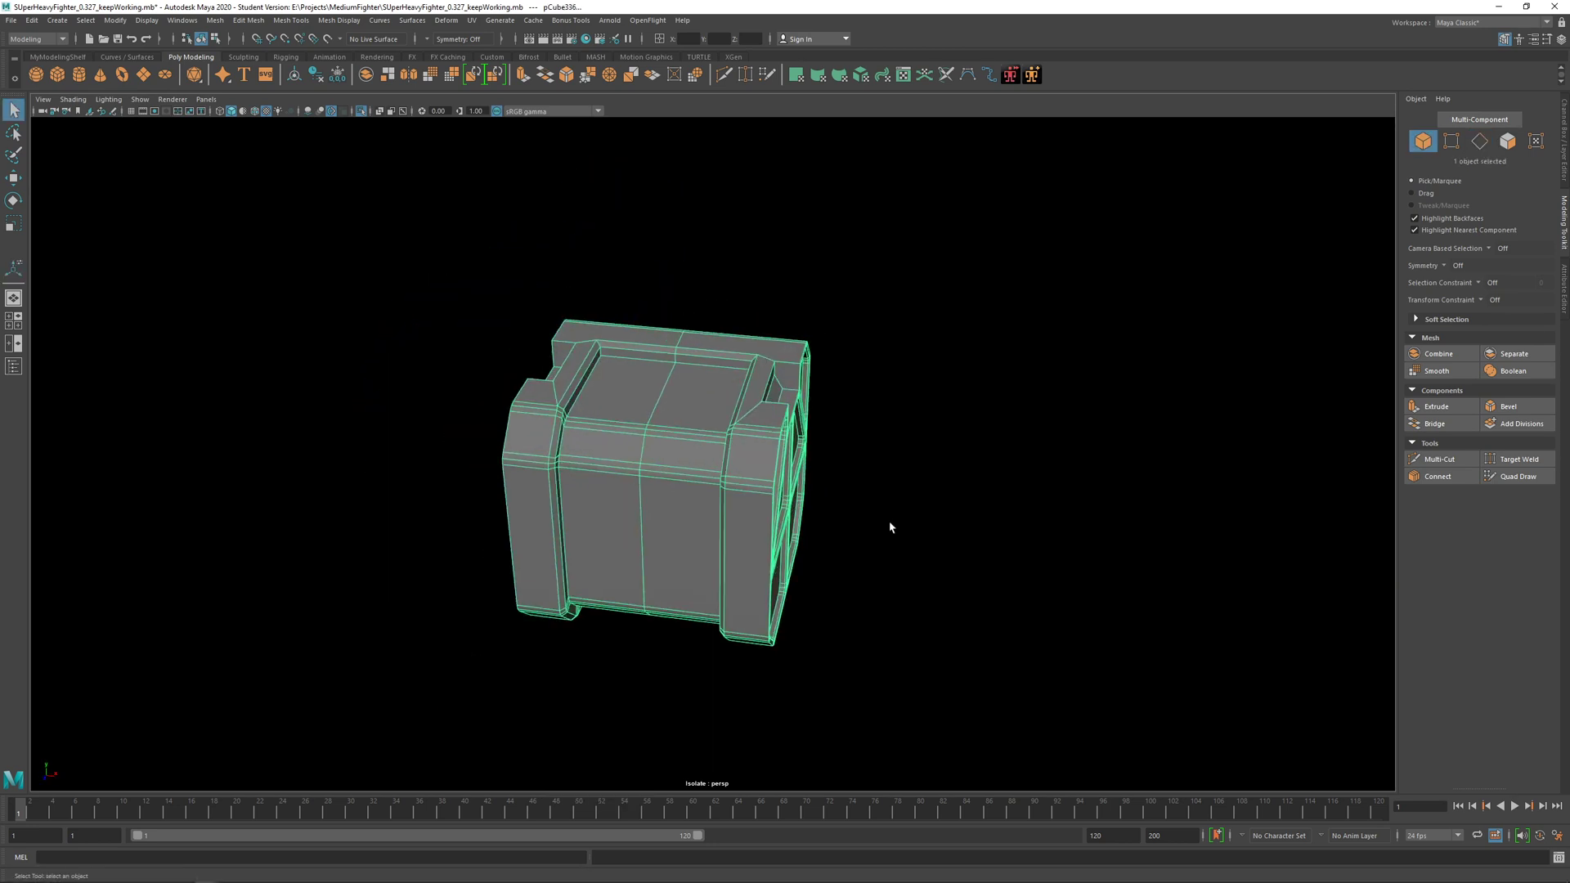
Step: Inspect the beveled border of the recessed band, both shaded and with its wireframe highlighted
left_click(910, 510)
left_click_drag(900, 509, 736, 466, "alt")
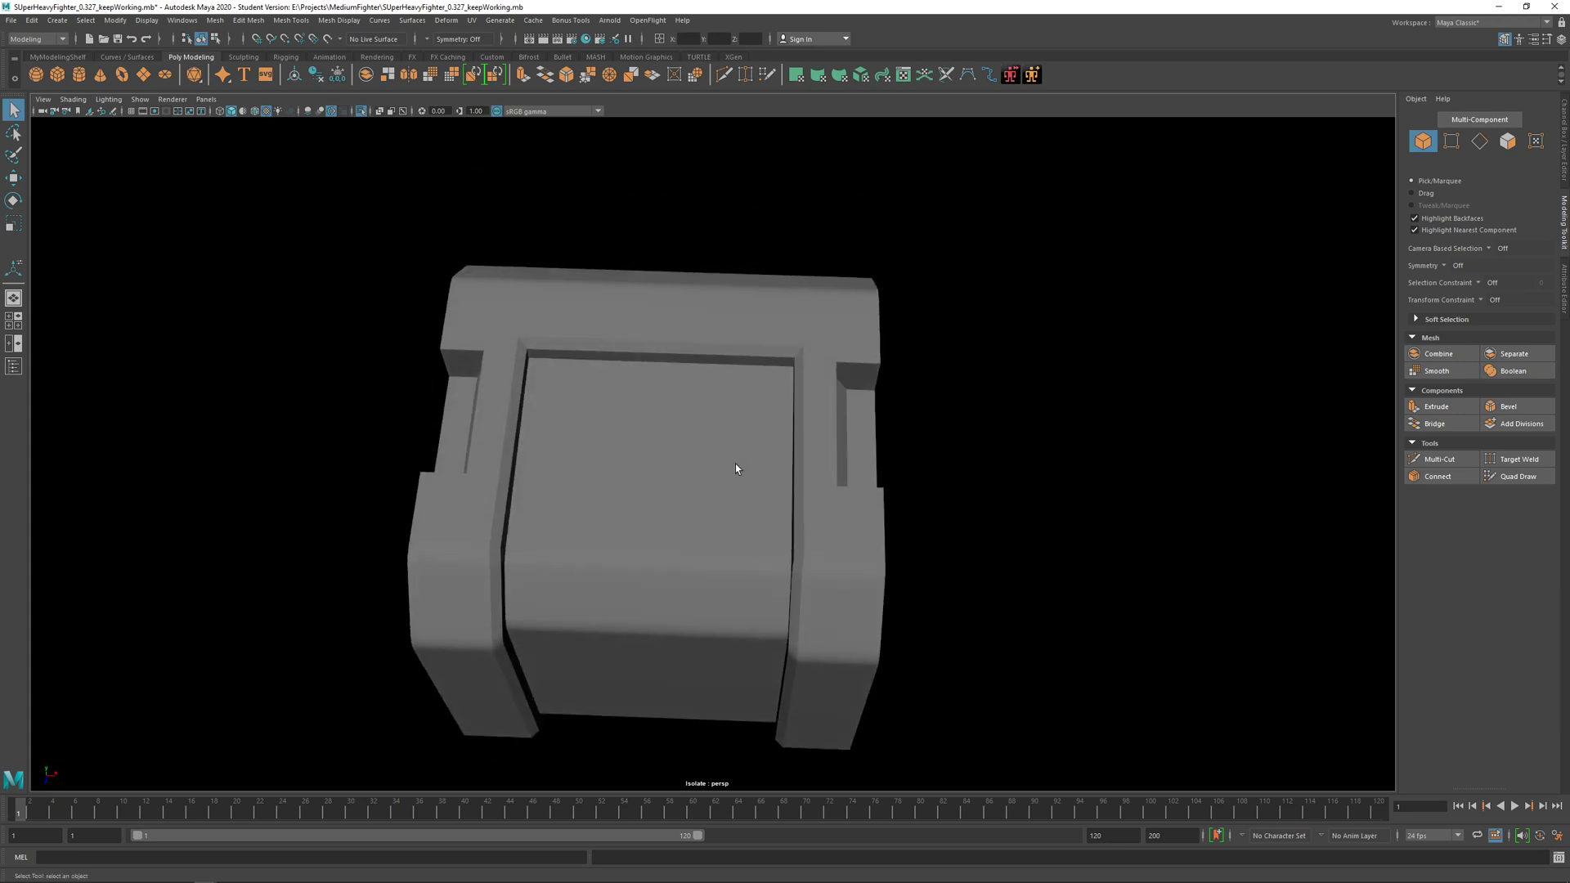
left_click(821, 346)
scroll(818, 360, "up", 3)
left_click_drag(813, 371, 740, 335, "alt")
right_click_drag(523, 291, 622, 335, "alt")
left_click_drag(621, 335, 664, 334, "alt")
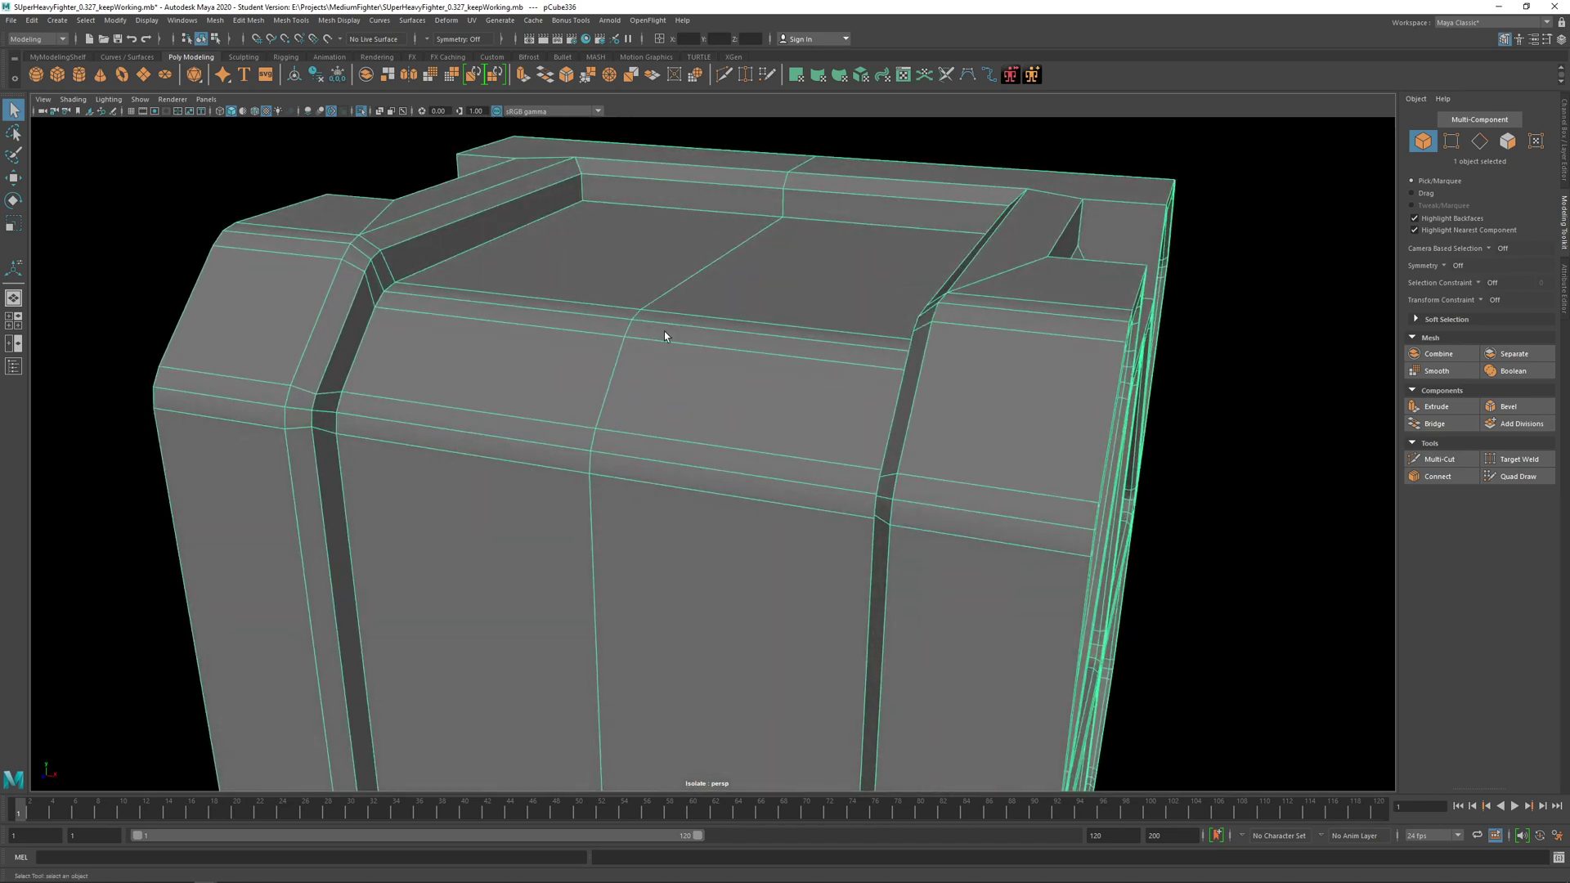
scroll(699, 369, "down", 5)
mouse_move(736, 406)
left_mouse_down("alt")
mouse_move(755, 337)
mouse_move(740, 335)
mouse_move(733, 396)
left_mouse_up("alt")
Step: Undo the bevel on the recessed band's border edges and return to object mode with the block selected
key("ctrl+z")
key("ctrl+z")
key("ctrl+z")
key("ctrl+z")
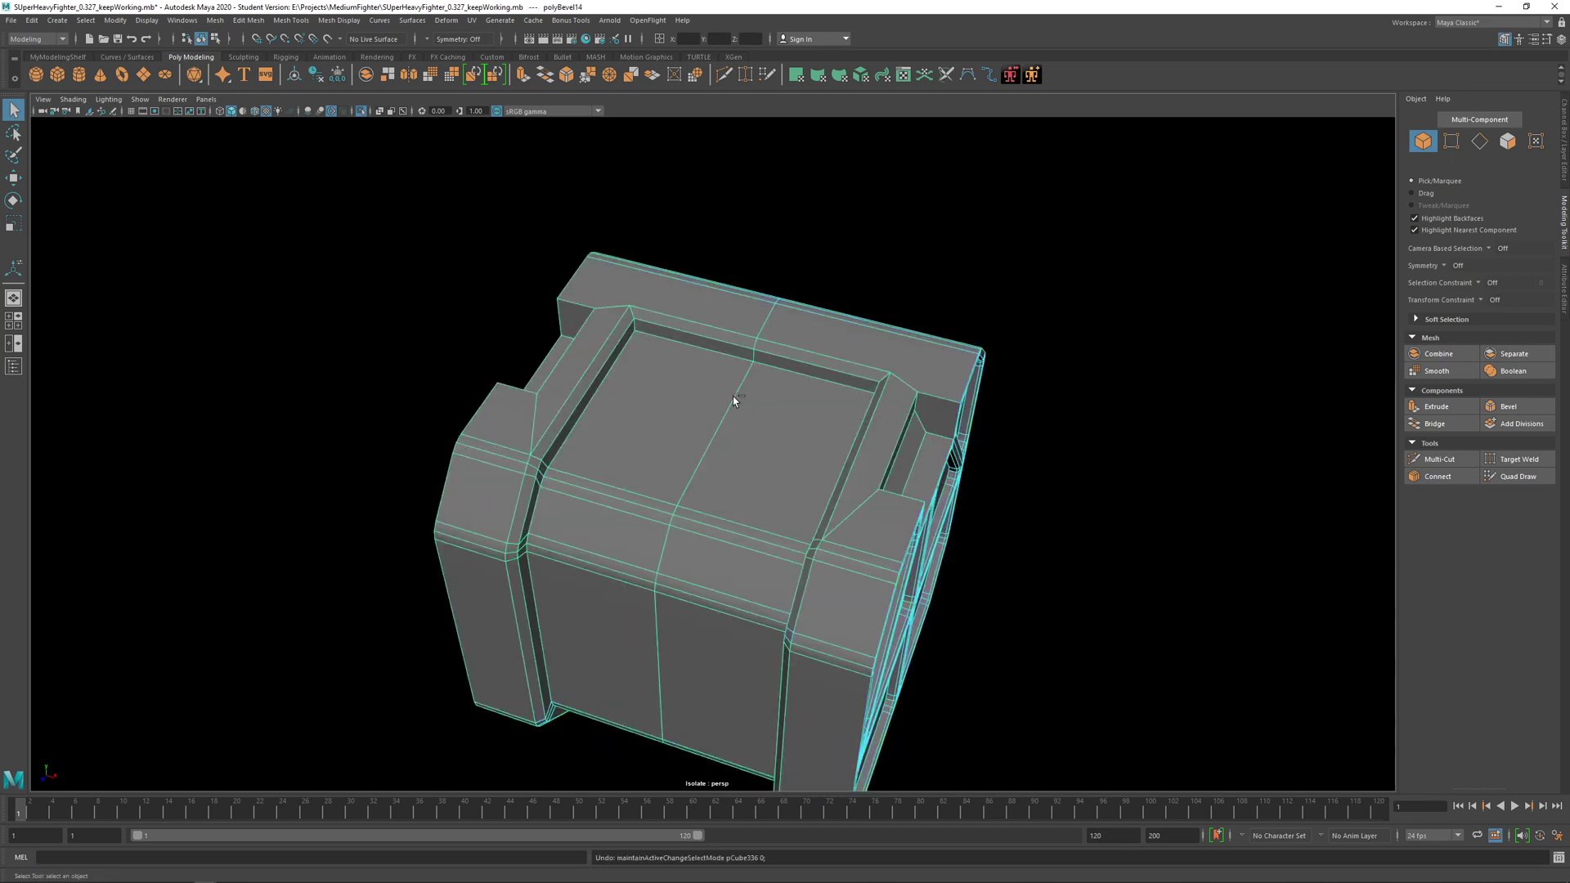
key("ctrl+z")
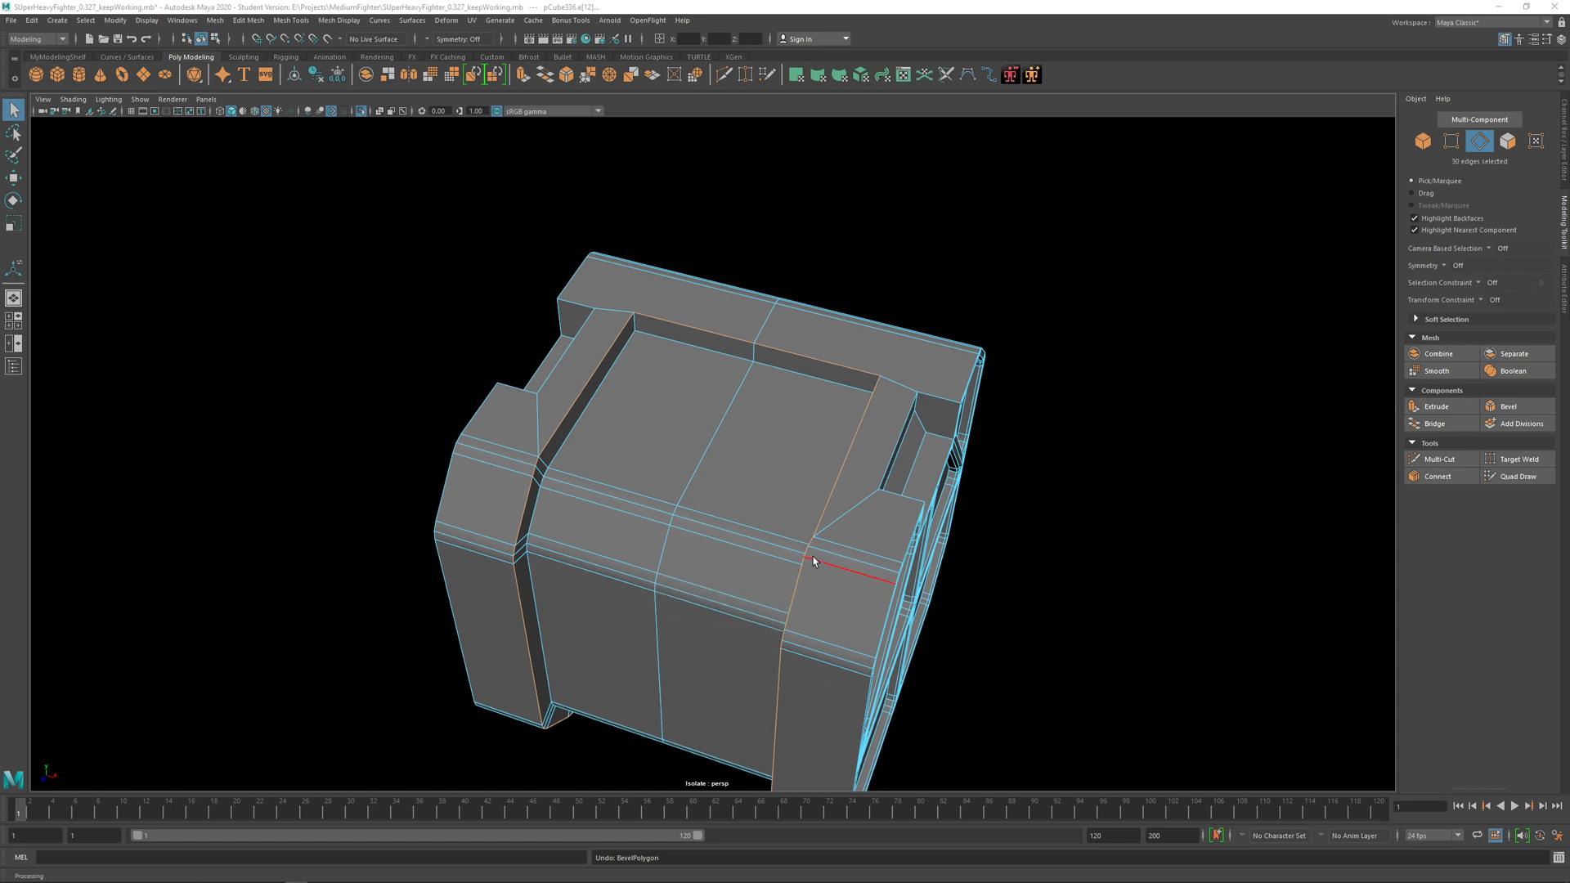
left_click_drag(813, 561, 716, 412, "alt")
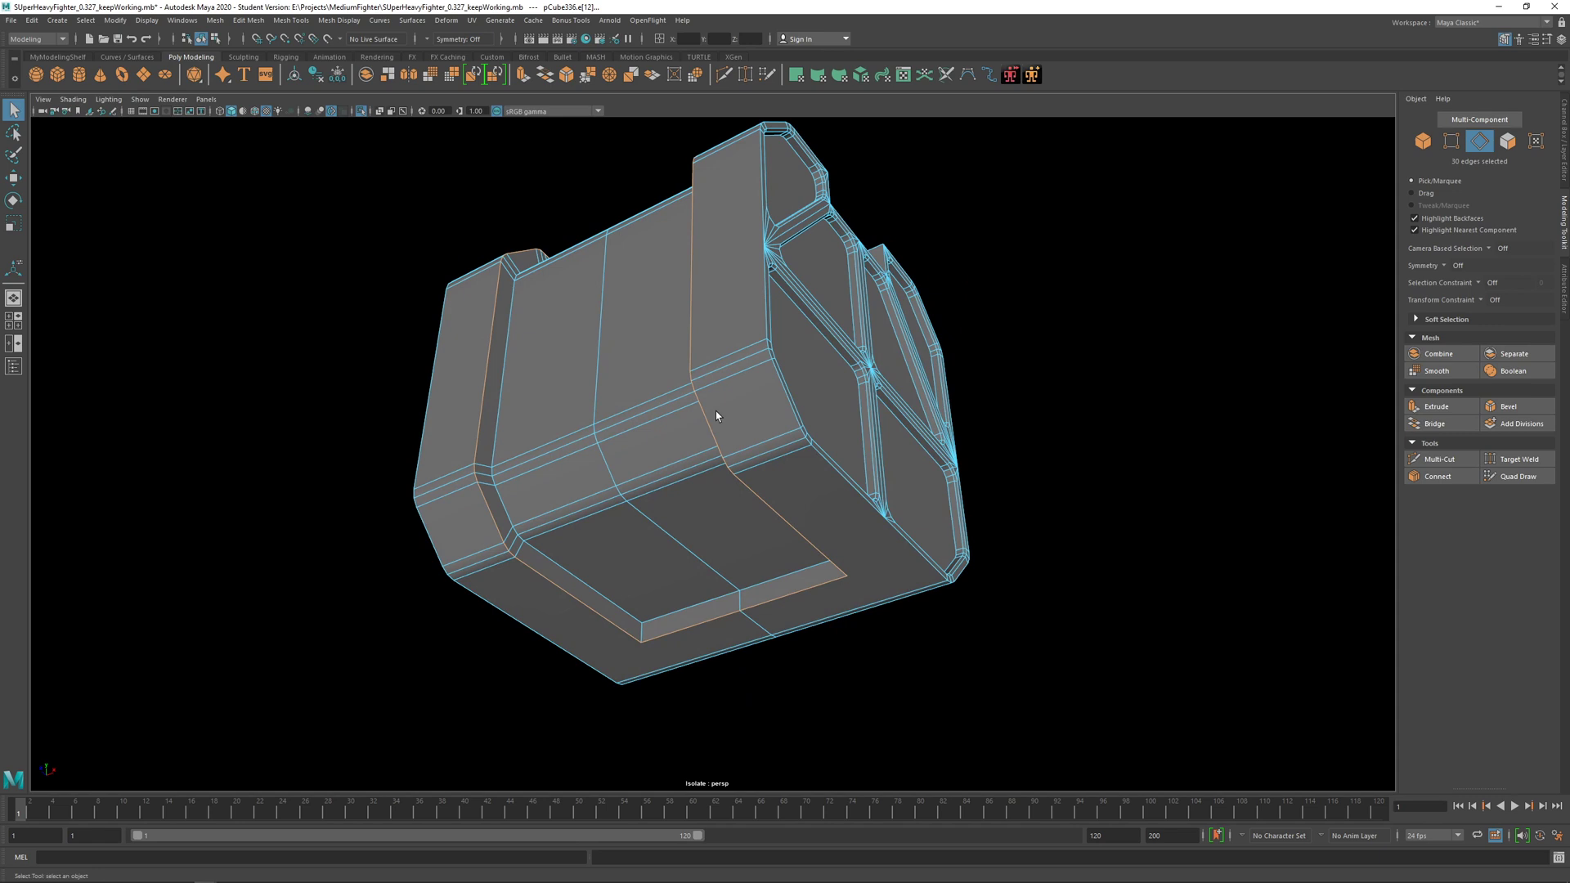
left_click_drag(716, 413, 677, 399, "alt")
right_click_drag(678, 401, 701, 377)
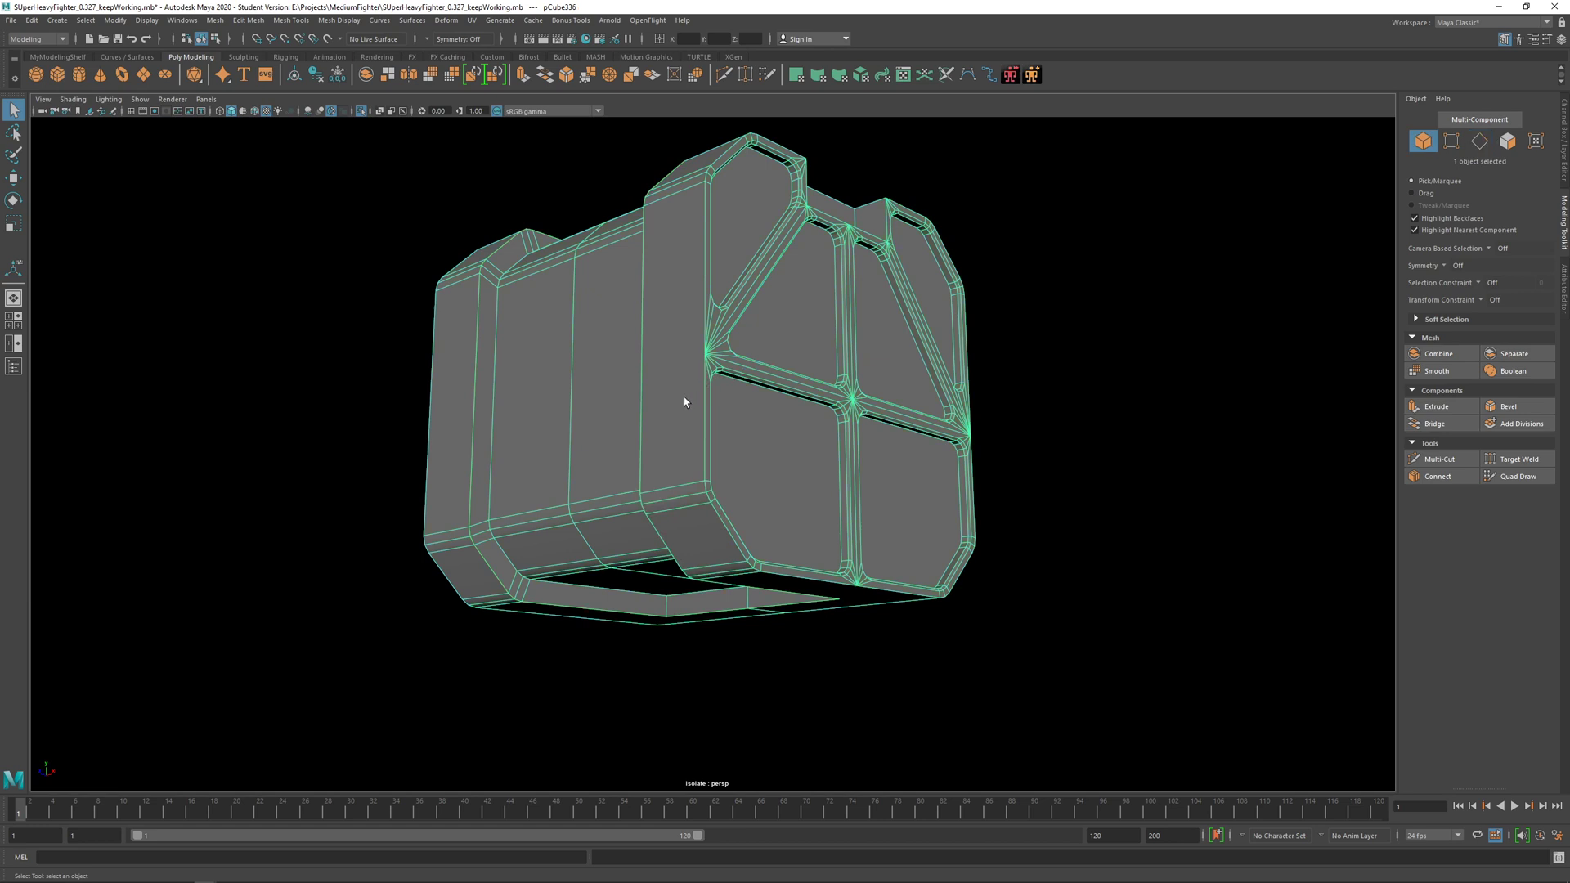
Step: Examine the block's end cap and sides from several angles, both isolated and alongside the surrounding ship geometry
left_click_drag(684, 396, 687, 431, "alt")
middle_click_drag(689, 430, 683, 442, "alt")
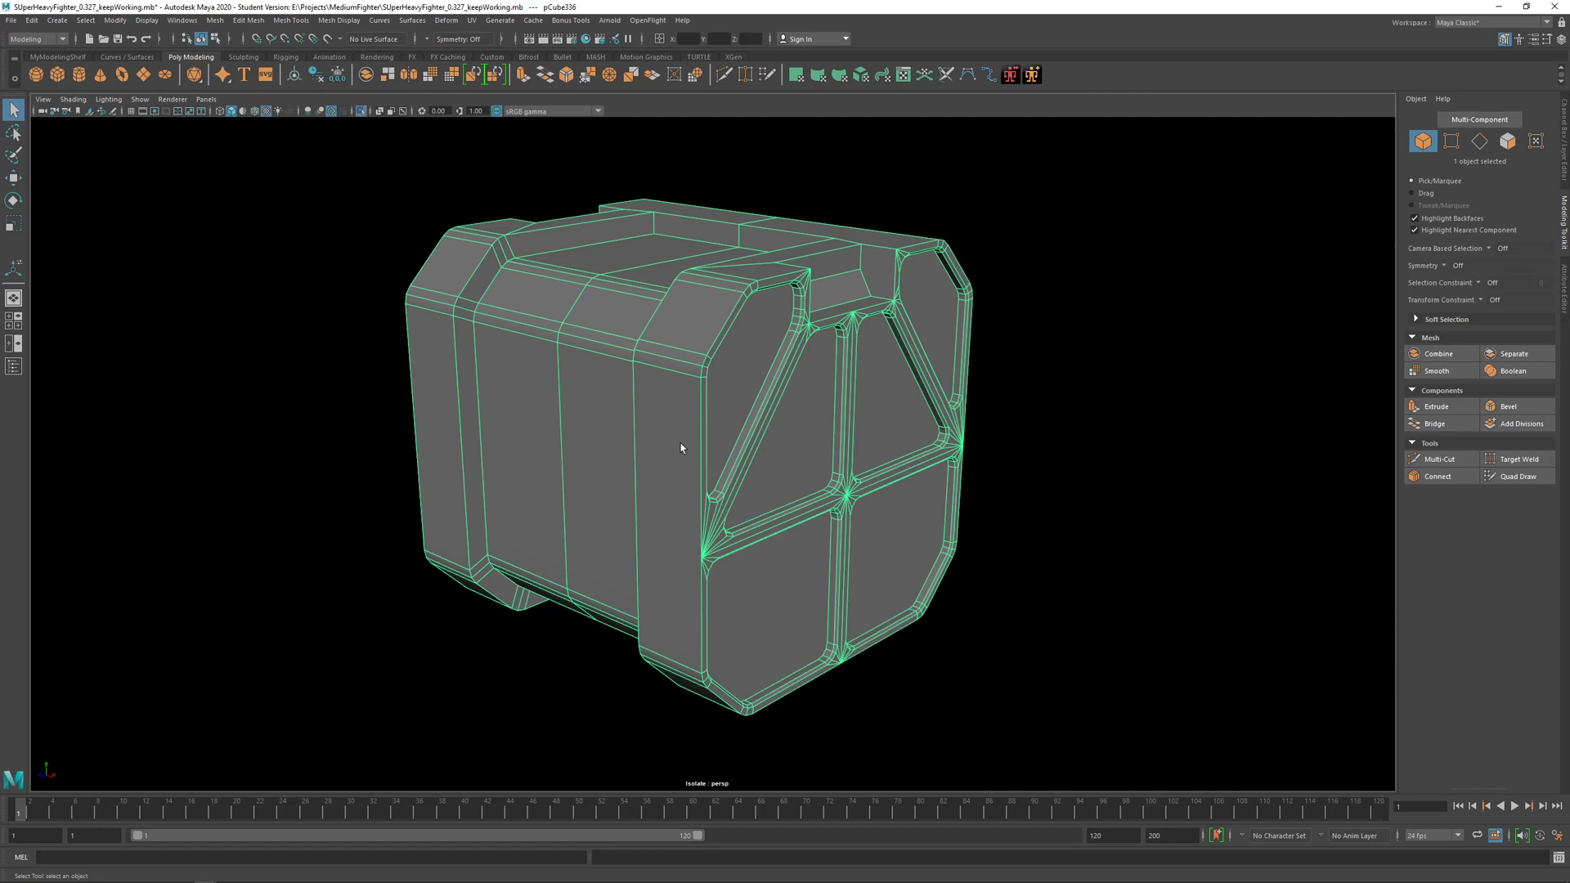
middle_click_drag(683, 448, 720, 466, "alt")
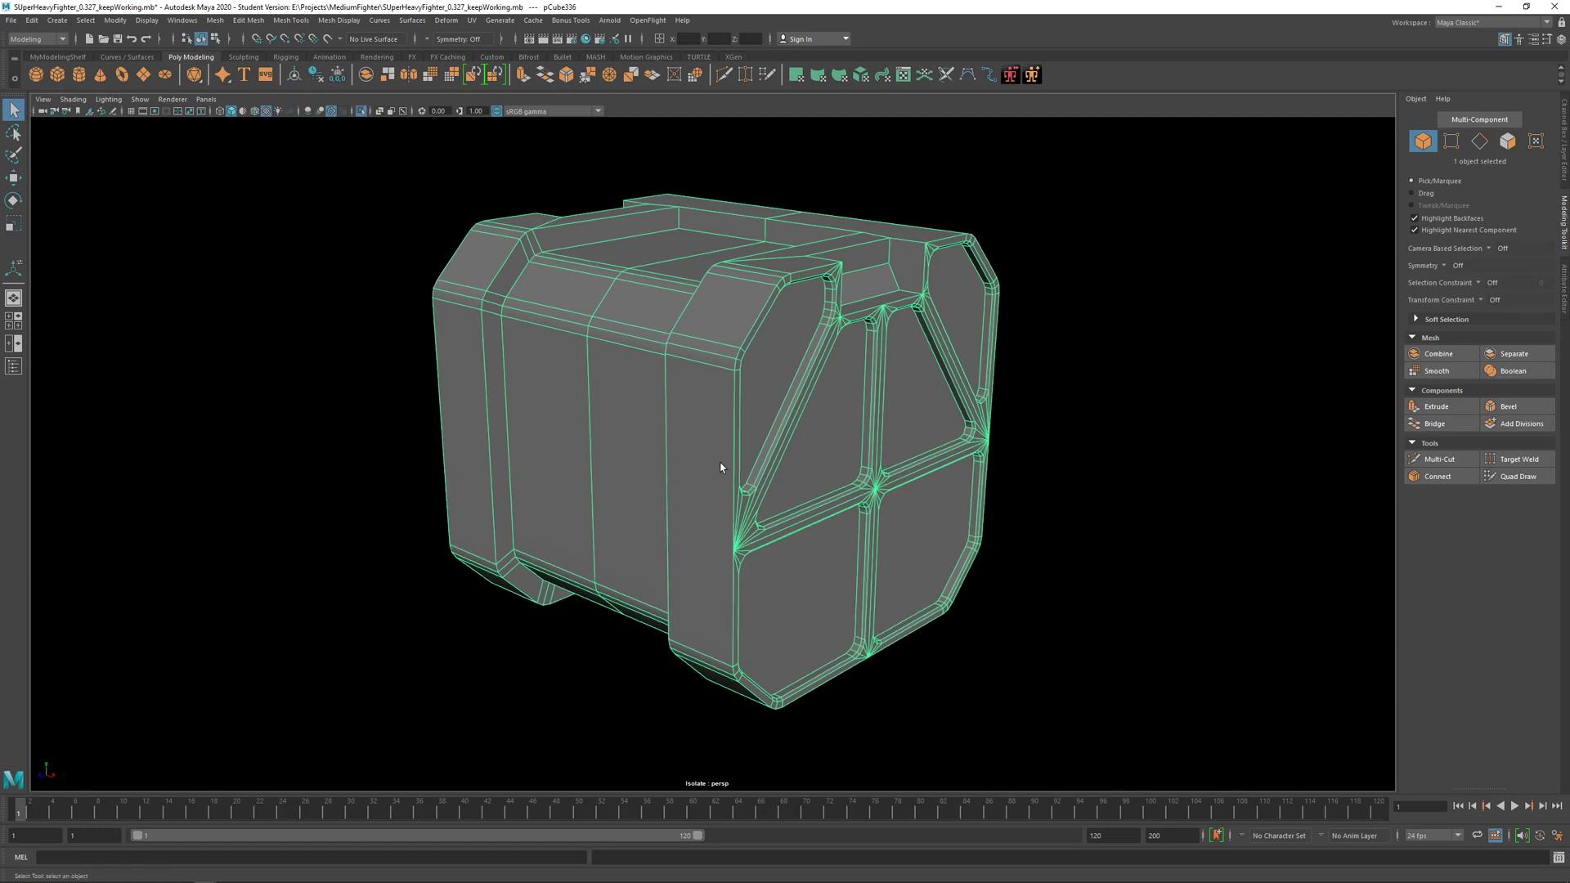
key("ctrl+1")
left_click_drag(756, 438, 624, 409, "alt")
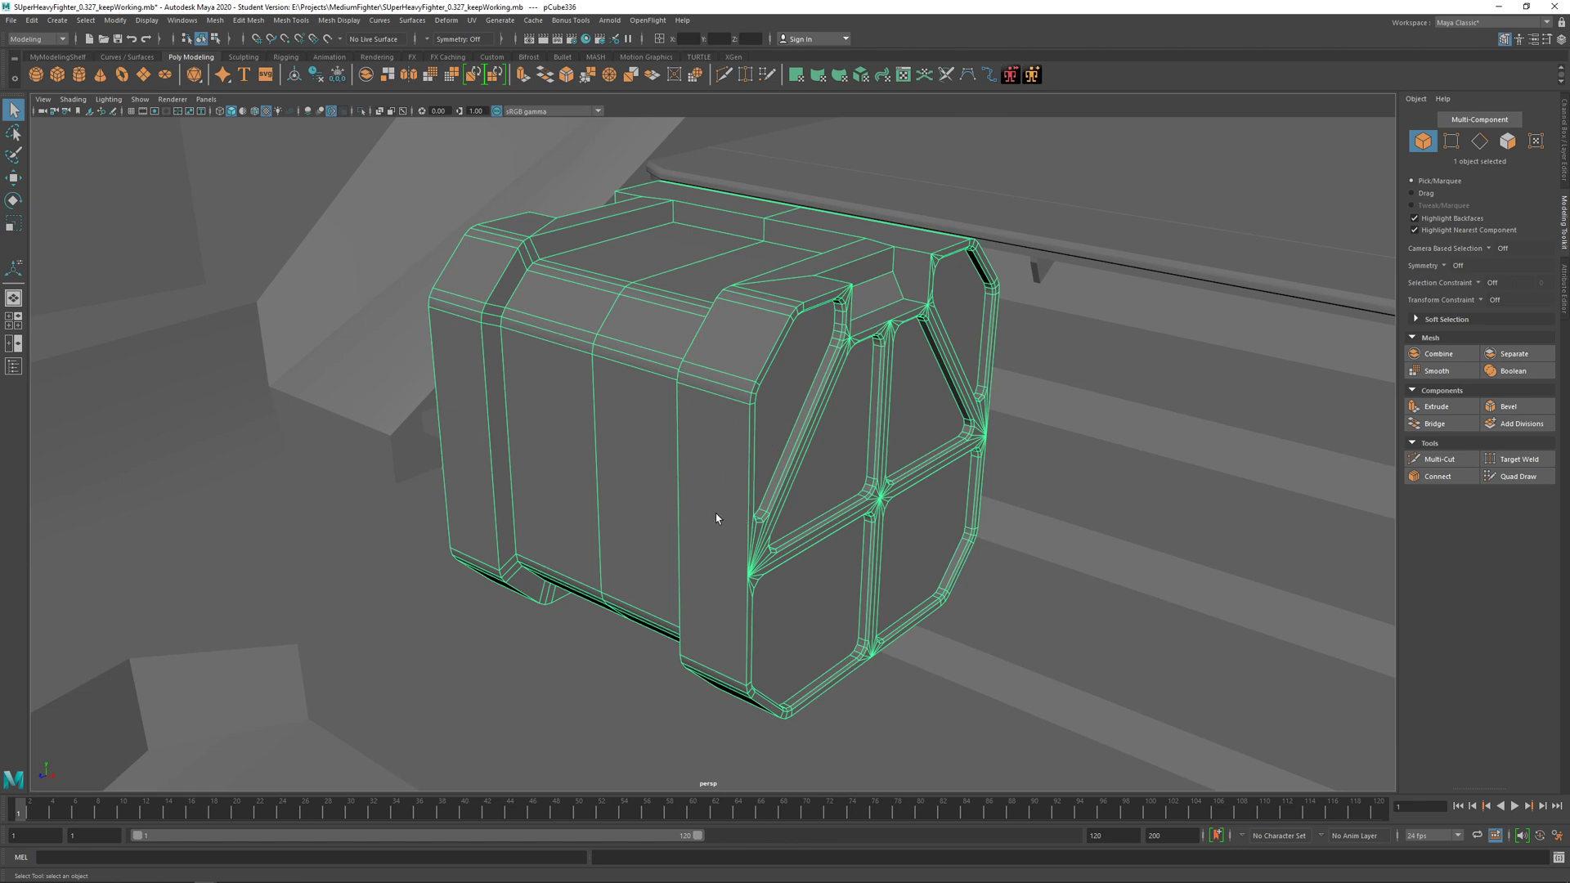
key("ctrl+1")
left_click_drag(865, 508, 916, 514, "alt")
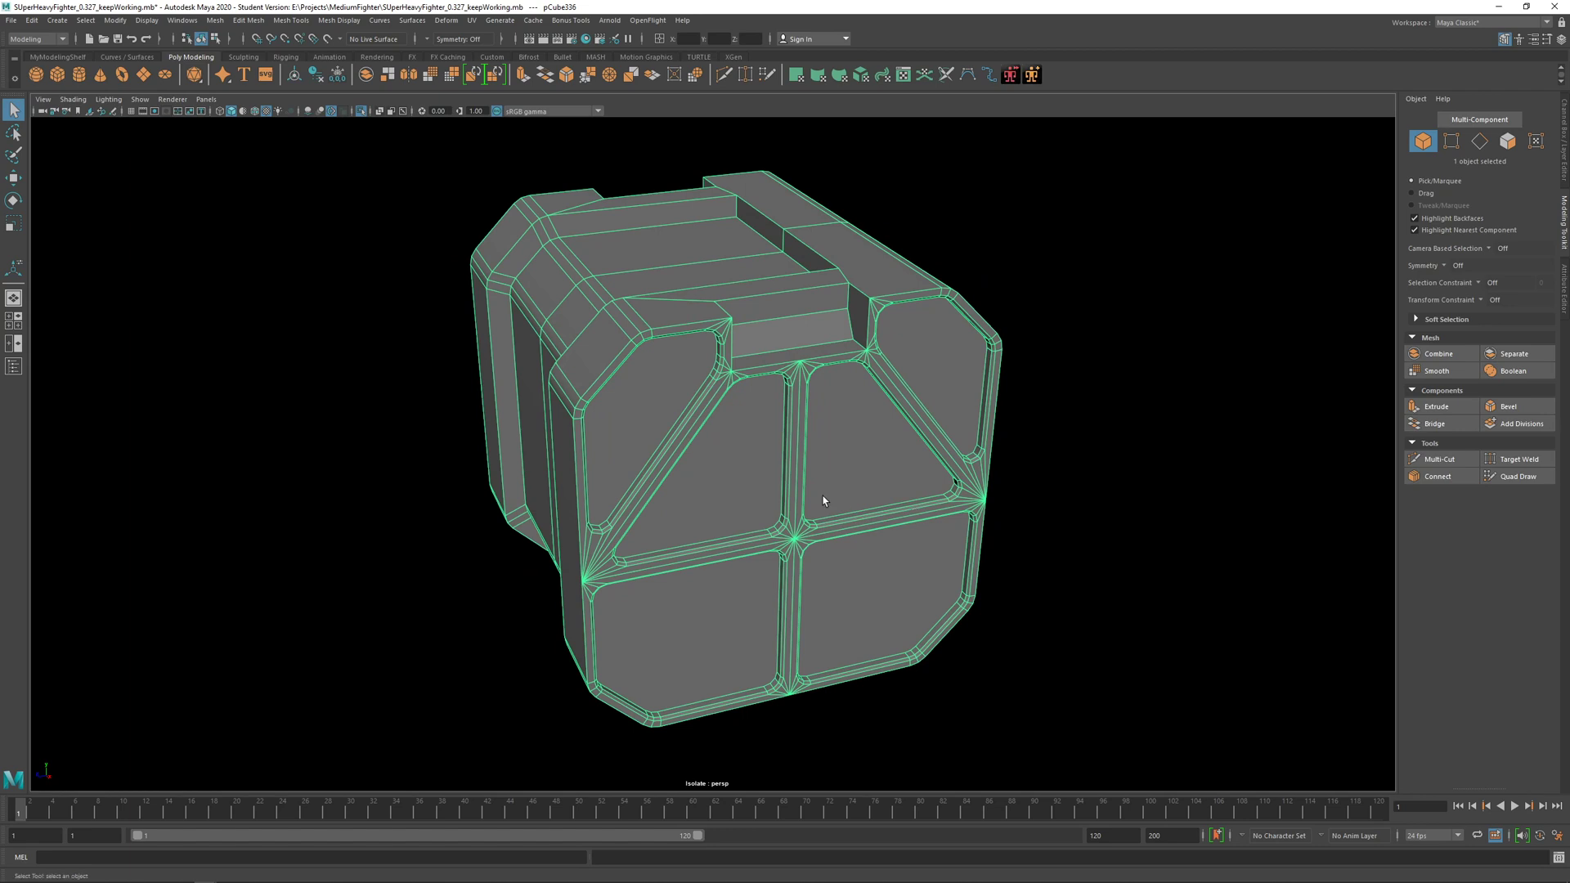
left_click_drag(751, 401, 776, 401, "alt")
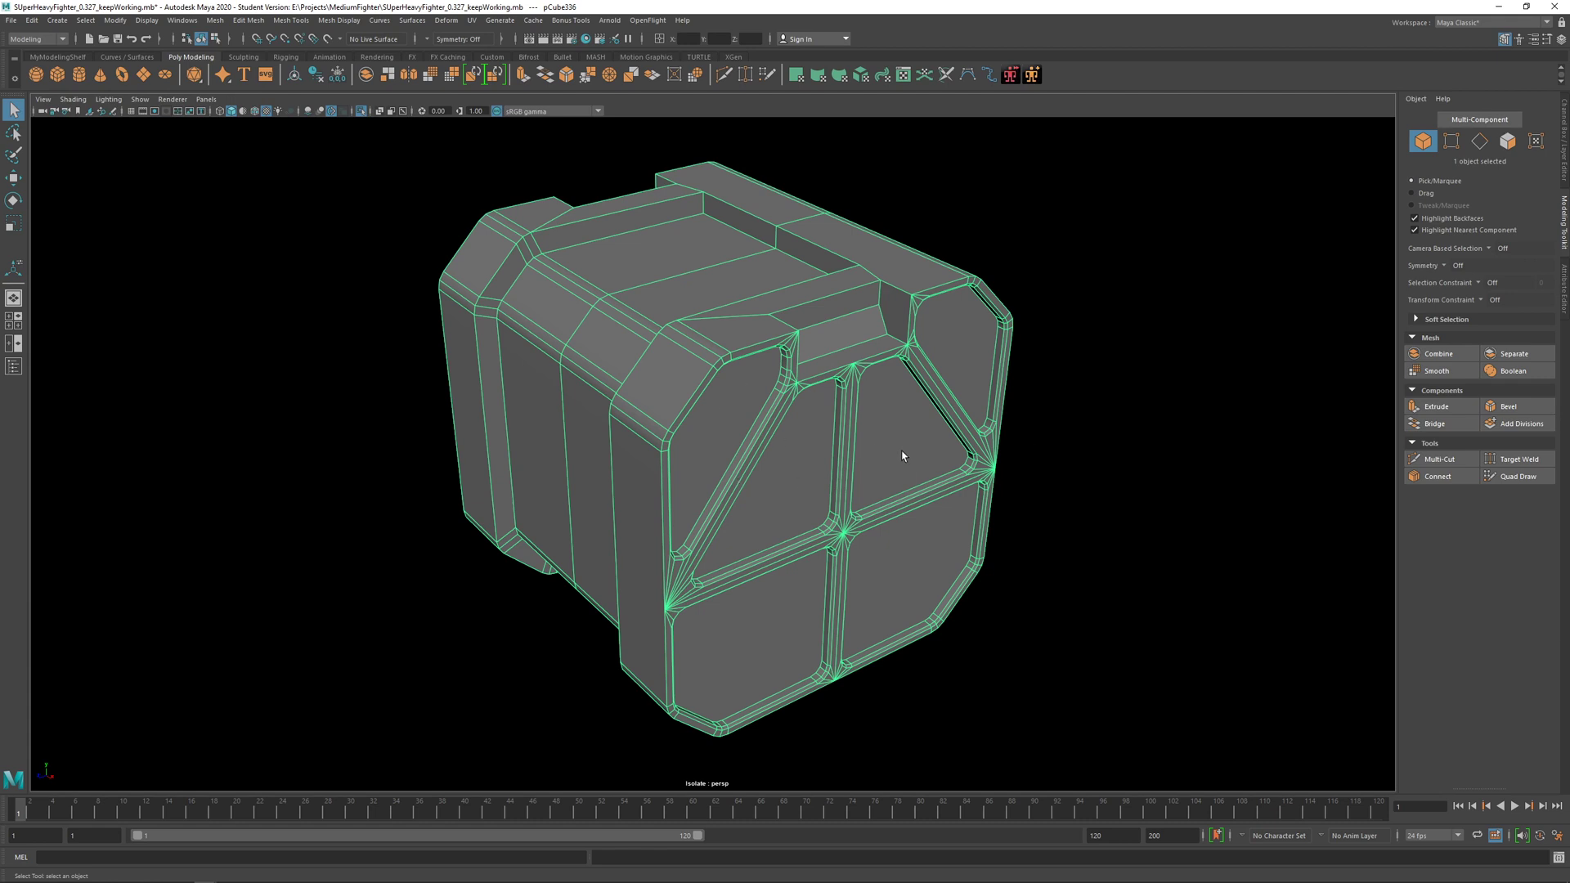
scroll(804, 427, "down", 3)
key("ctrl+1")
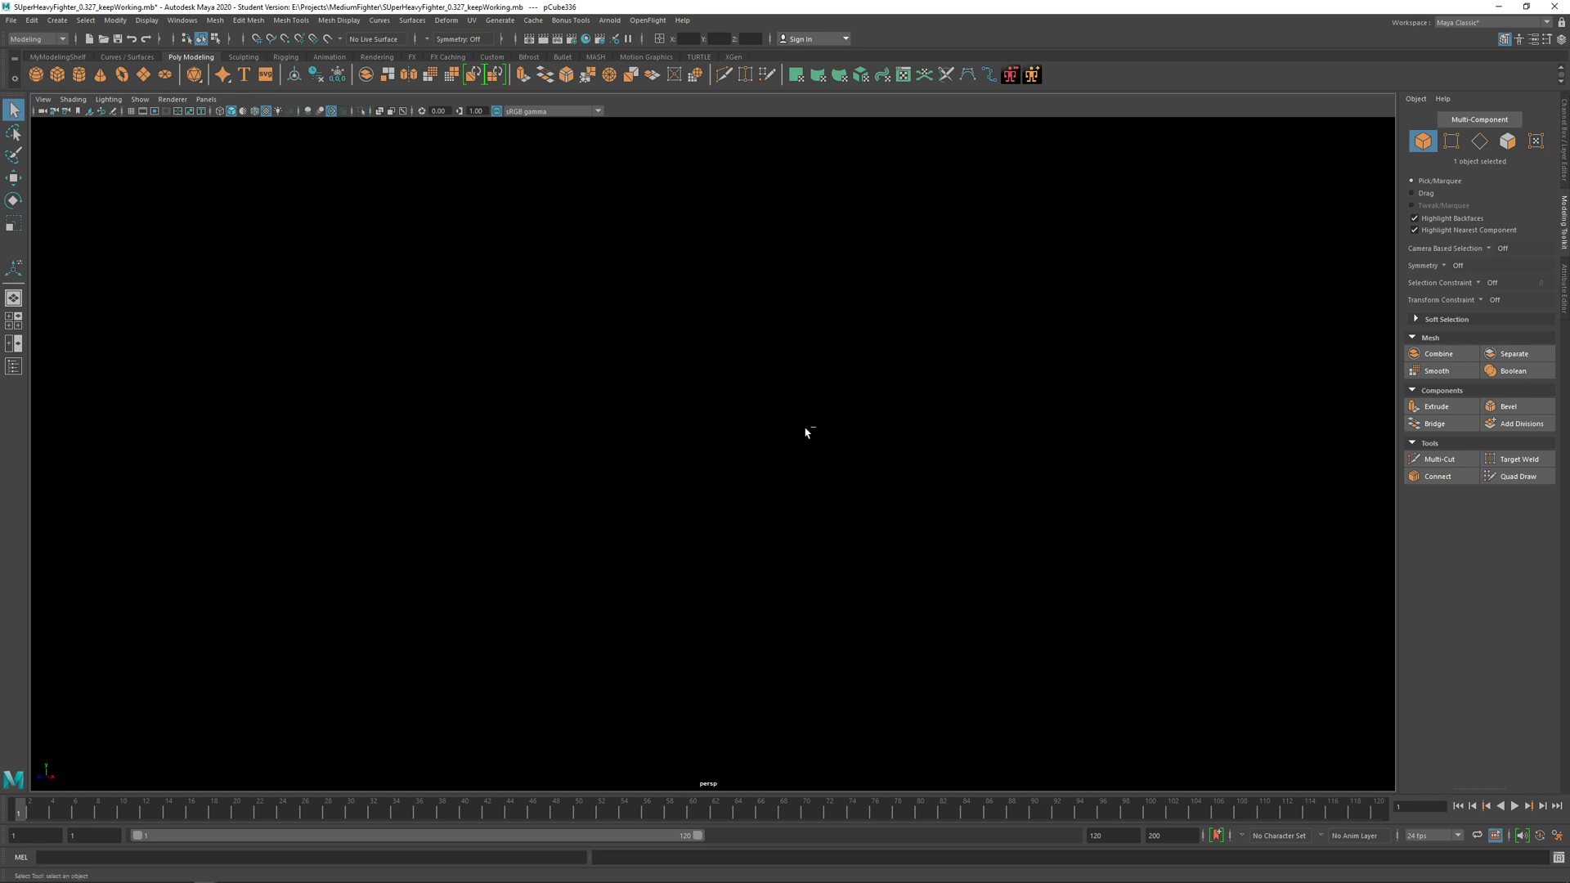
key("ctrl+1")
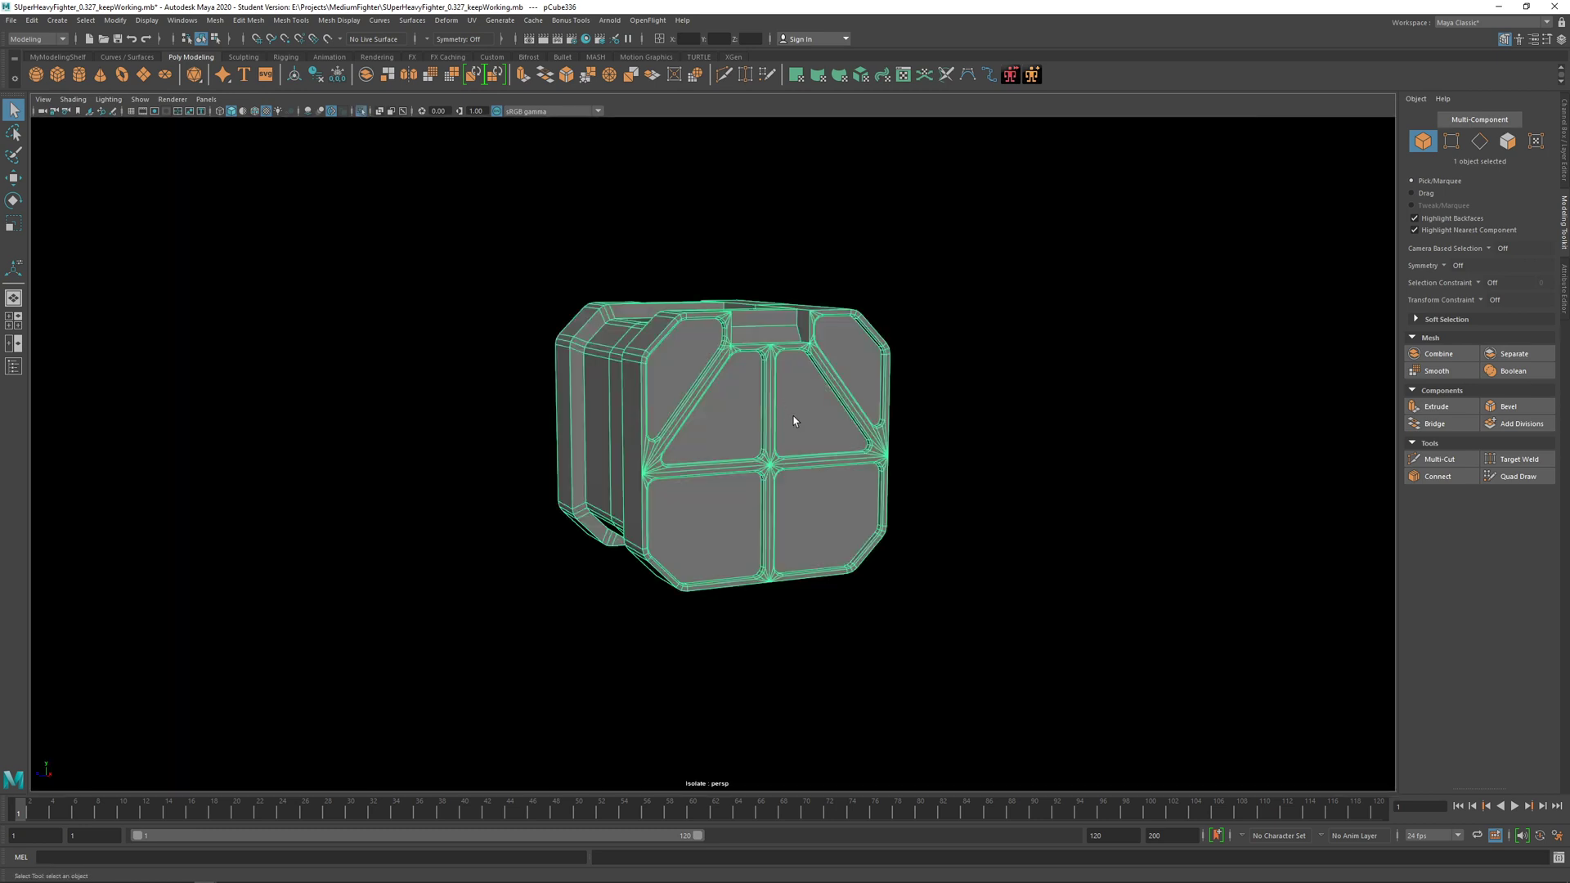
Step: Turn off isolation and examine the whole ship from its front and sides
scroll(793, 421, "down", 6)
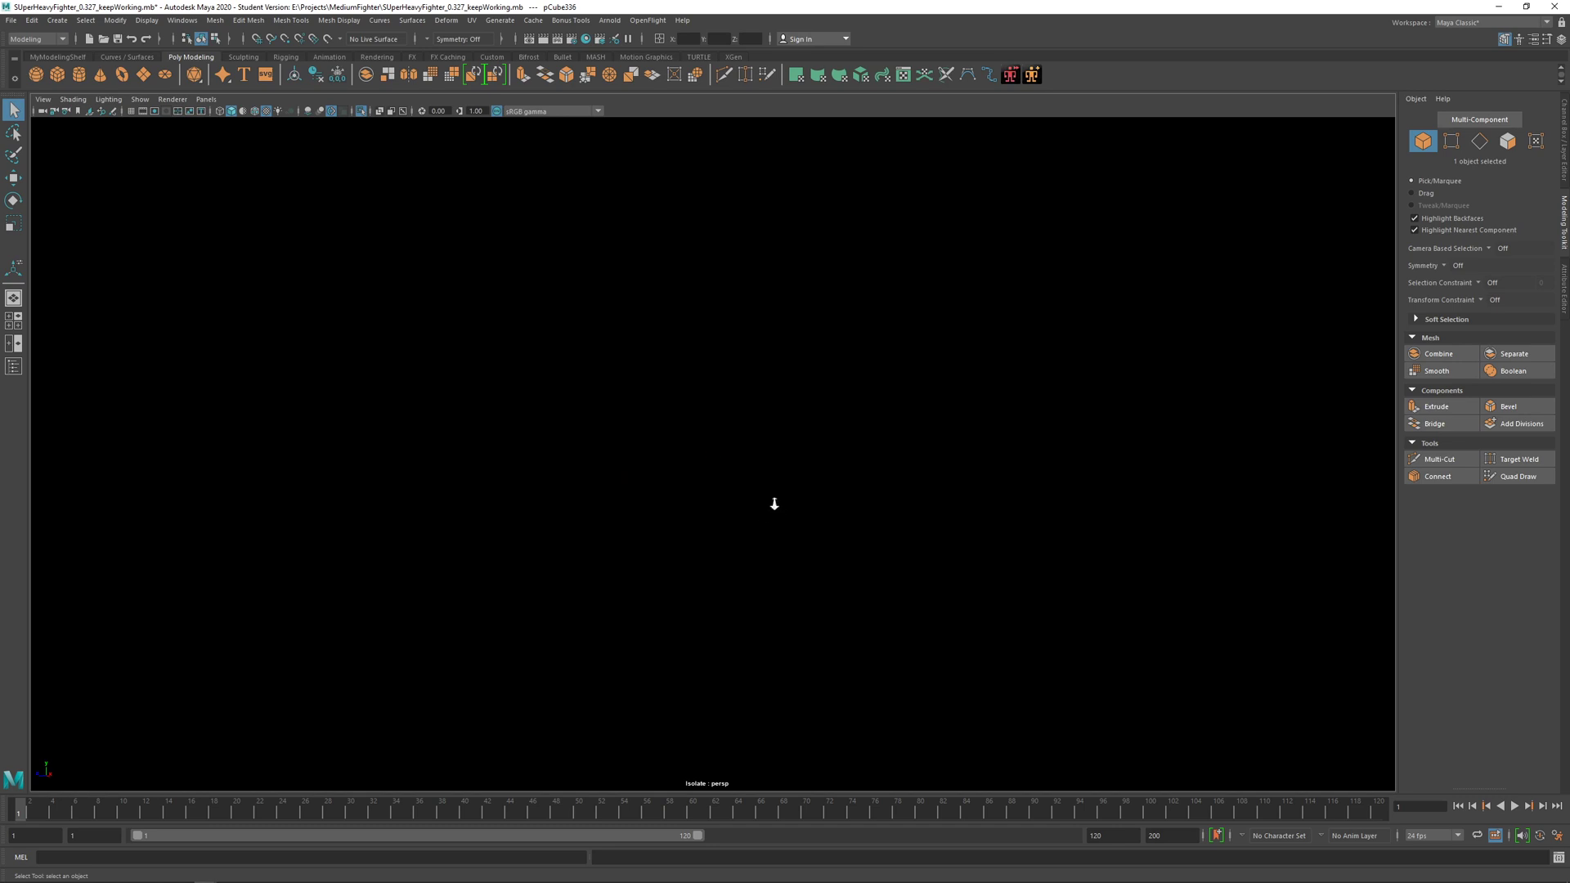
key("ctrl+1")
scroll(775, 503, "up", 5)
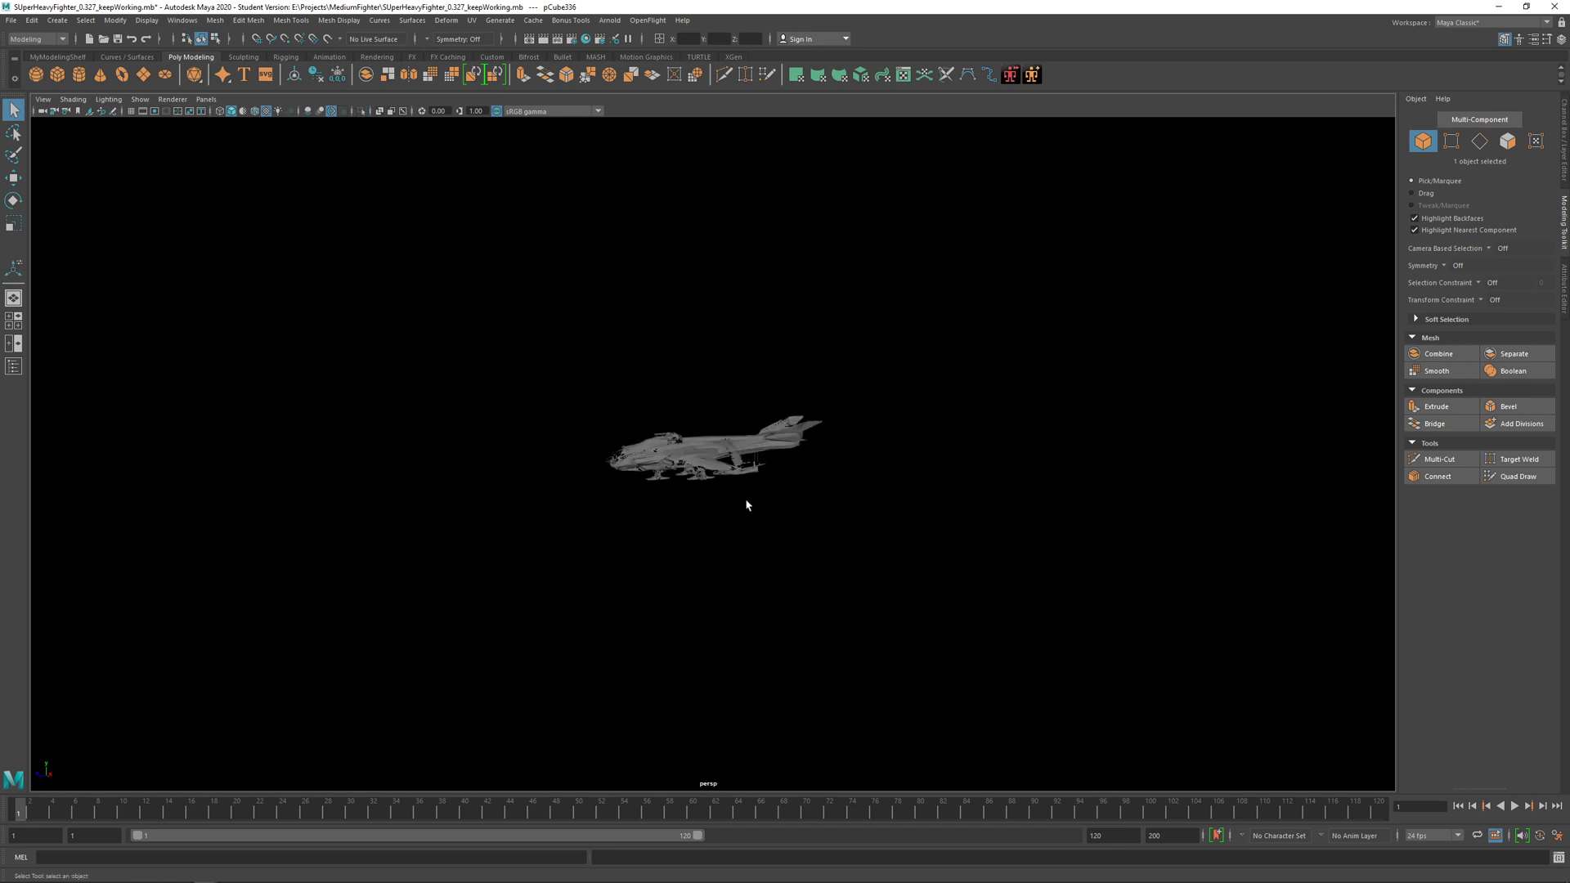
scroll(747, 505, "up", 8)
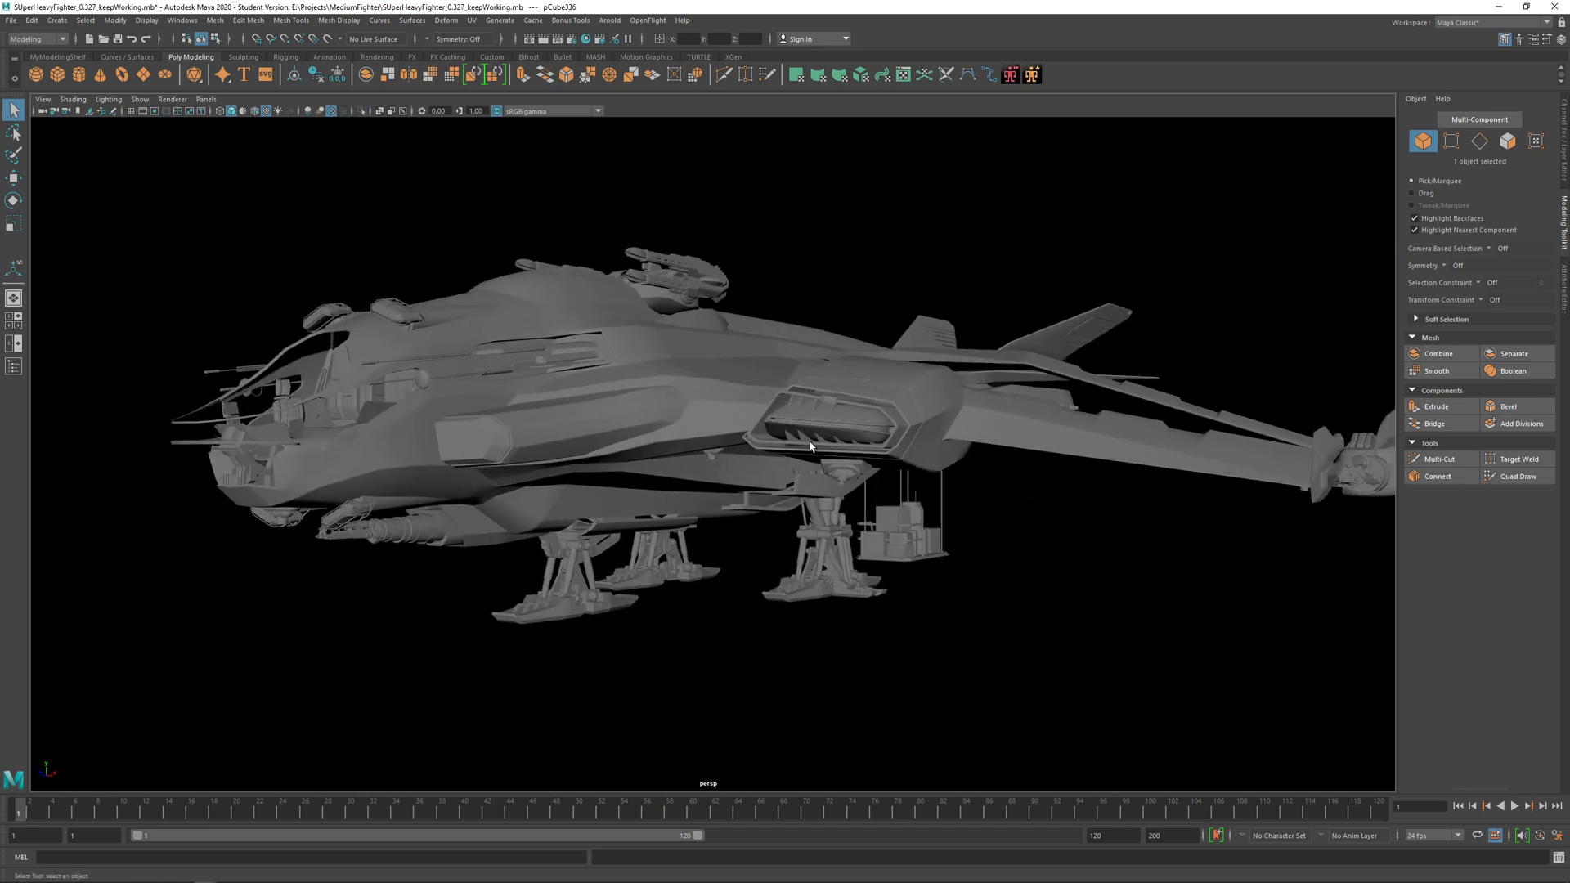
left_click_drag(811, 445, 851, 452, "alt")
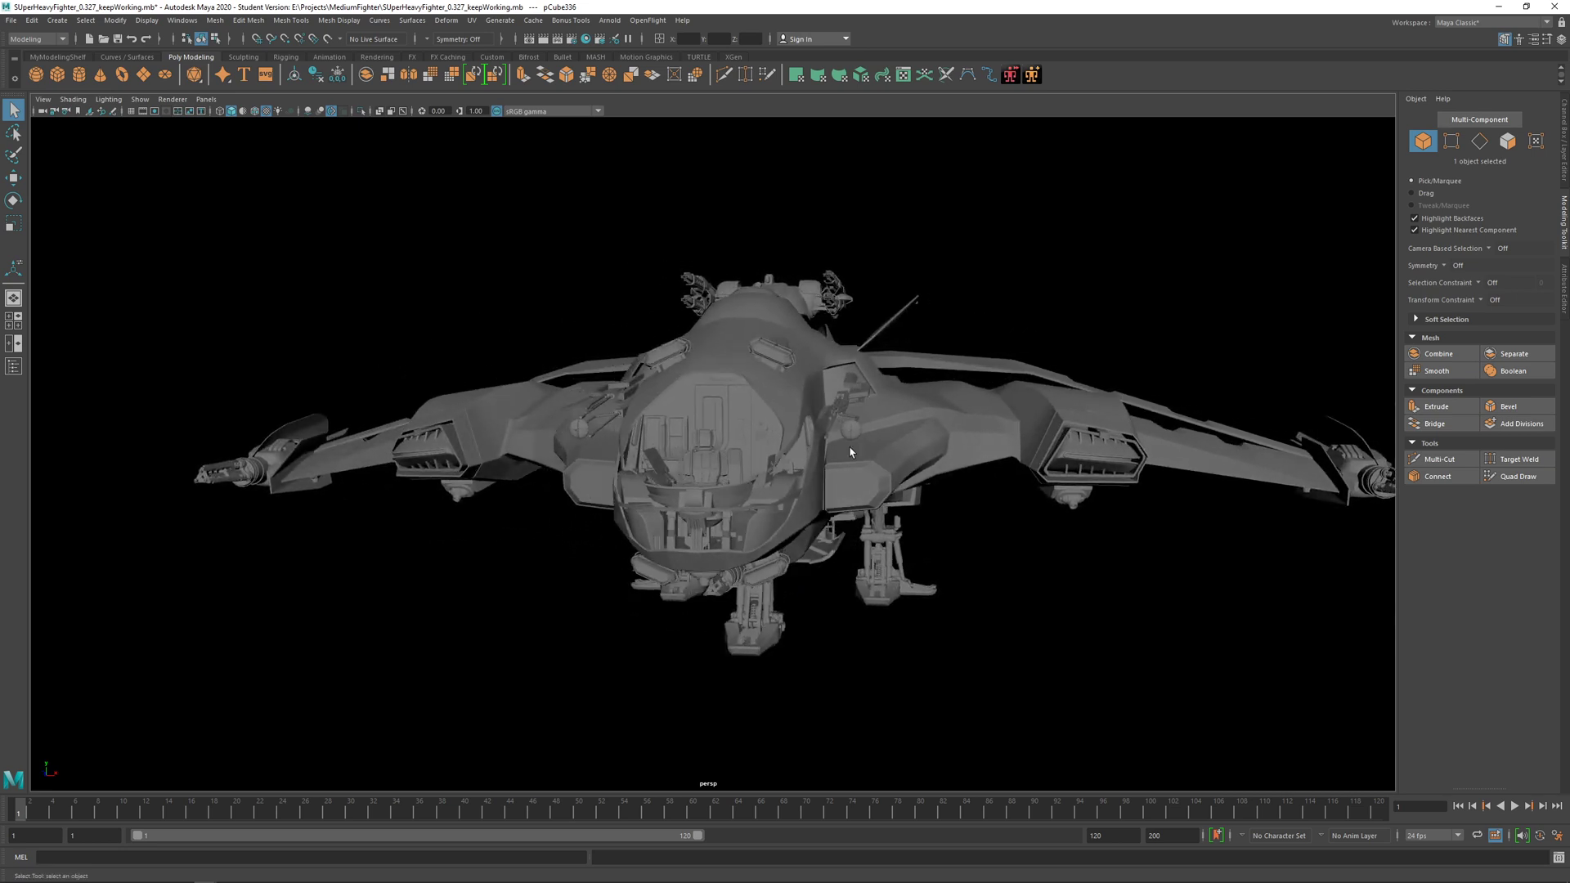
left_click_drag(867, 455, 941, 454, "alt")
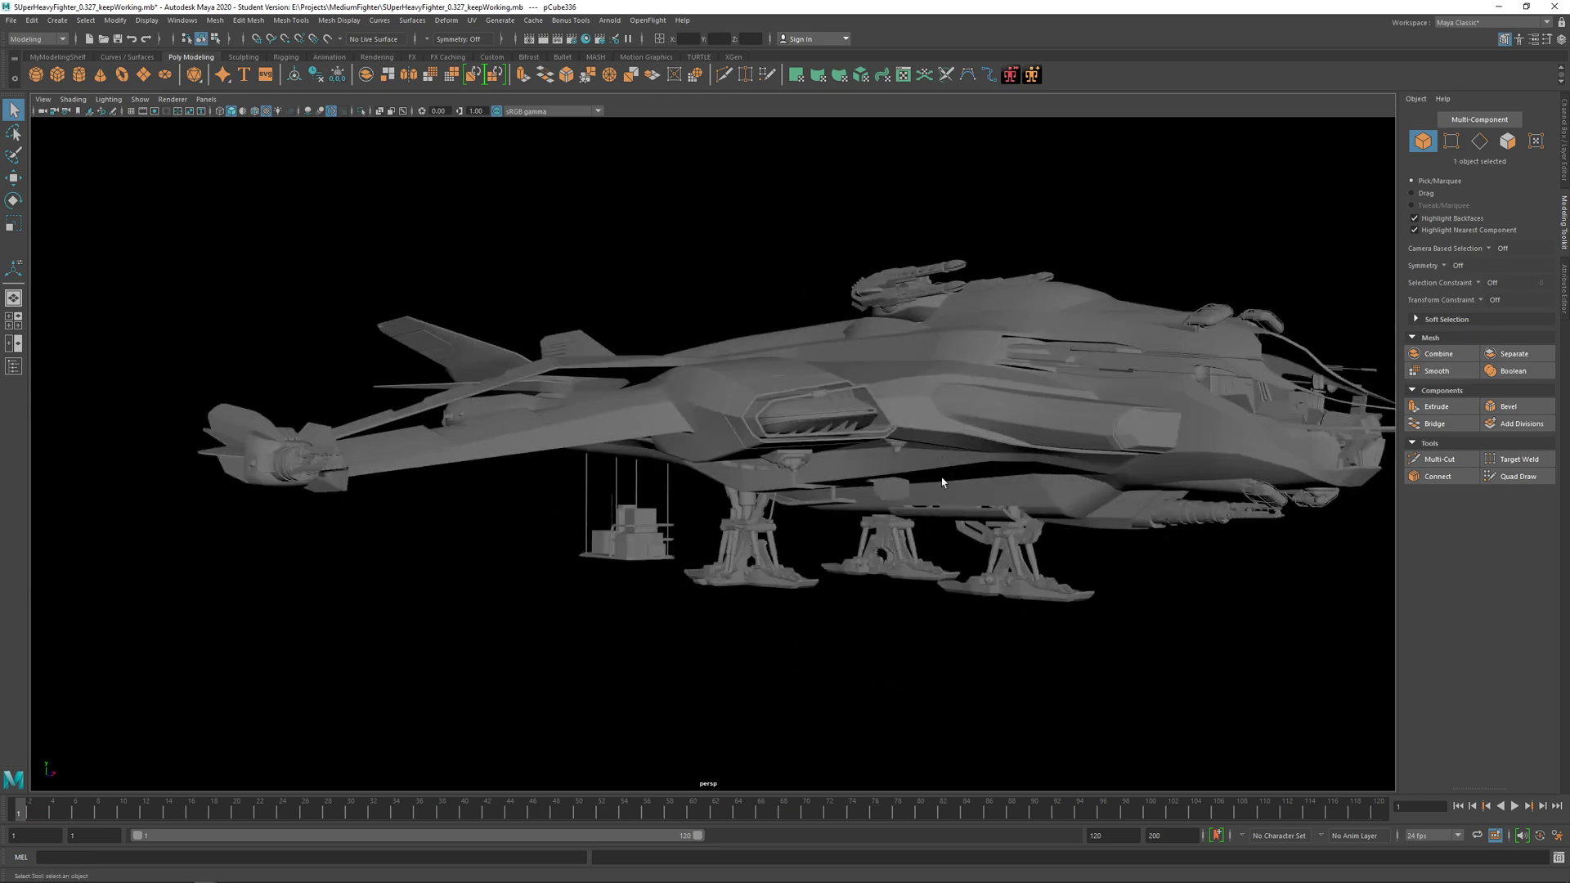
Step: Examine the ship's landing gear, underside, wing and suspended cargo platform up close
scroll(948, 479, "up", 3)
middle_click_drag(951, 478, 657, 437, "alt")
scroll(657, 438, "up", 3)
left_click_drag(657, 438, 690, 445, "alt")
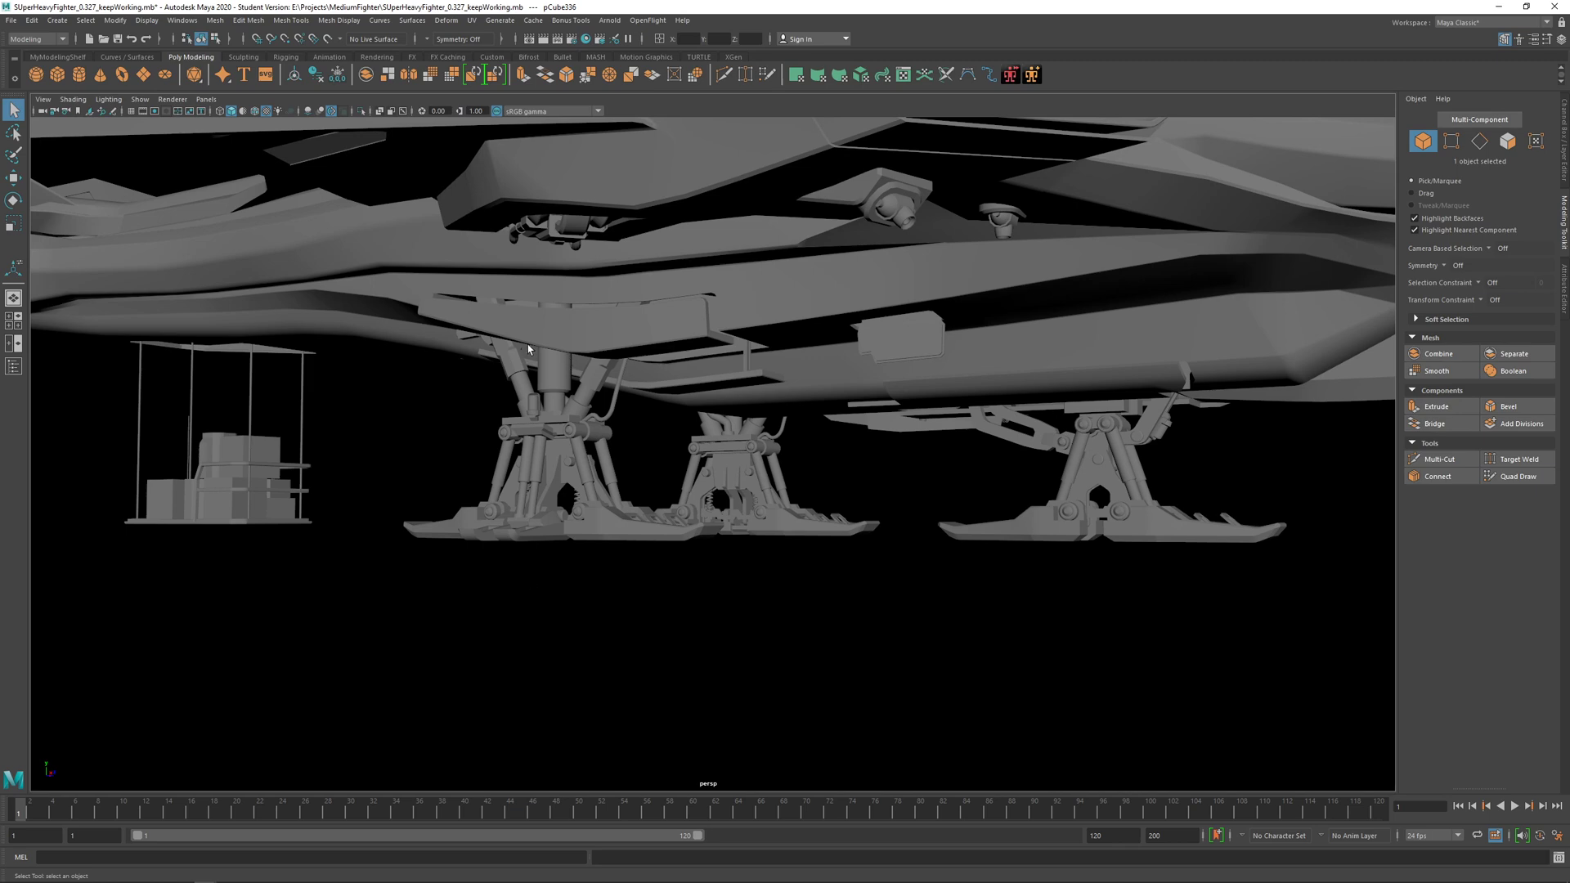
middle_click_drag(527, 353, 583, 516, "alt")
scroll(578, 508, "down", 3)
left_click_drag(578, 507, 603, 479, "alt")
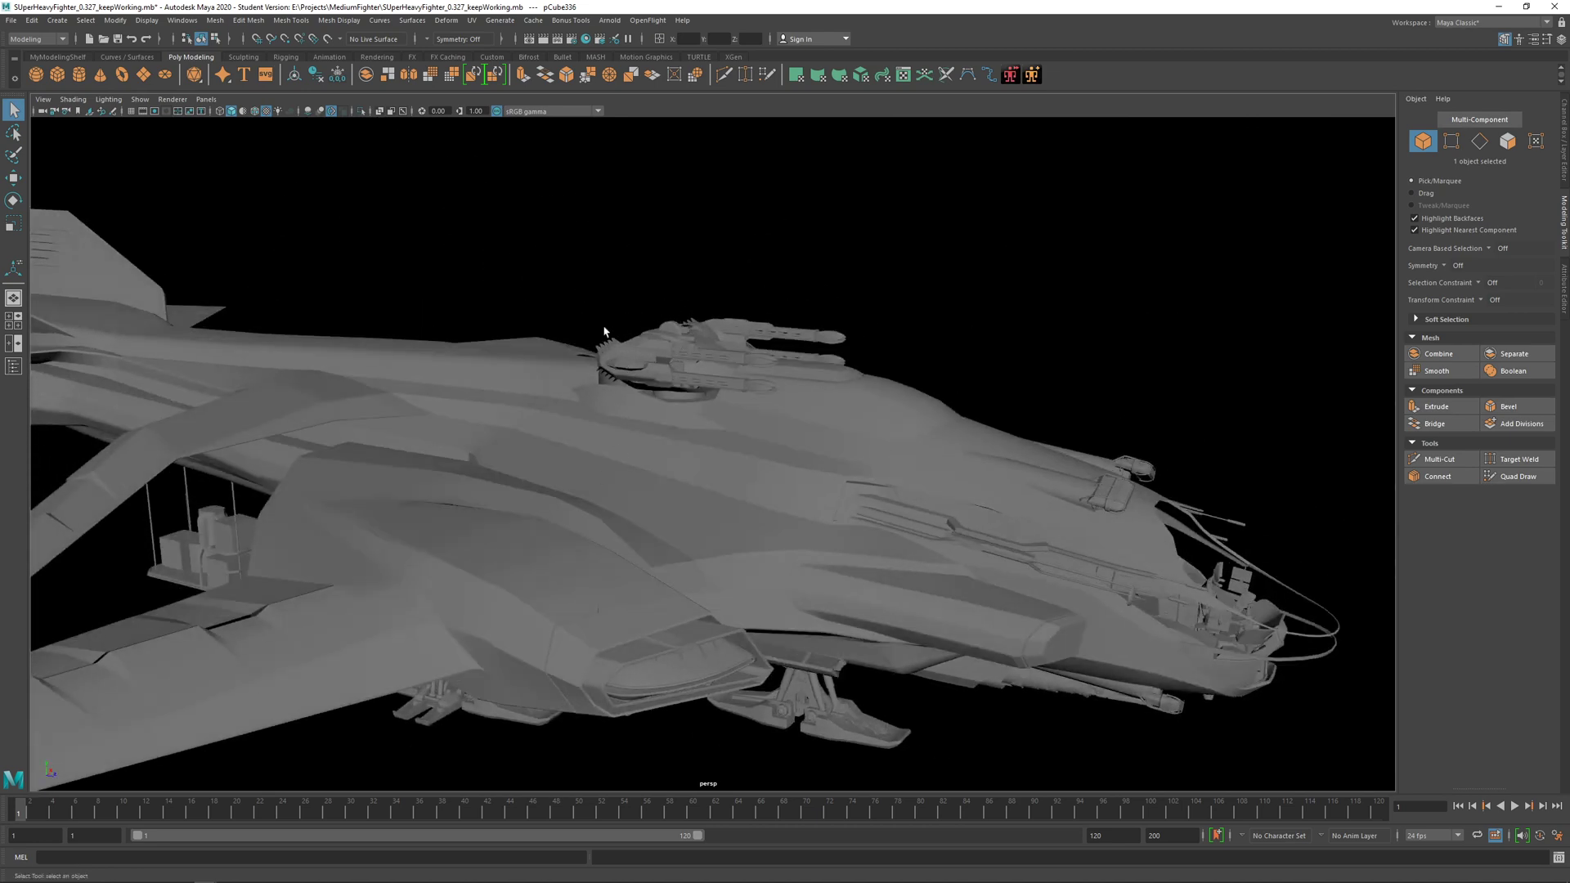
middle_click_drag(709, 368, 870, 322, "alt")
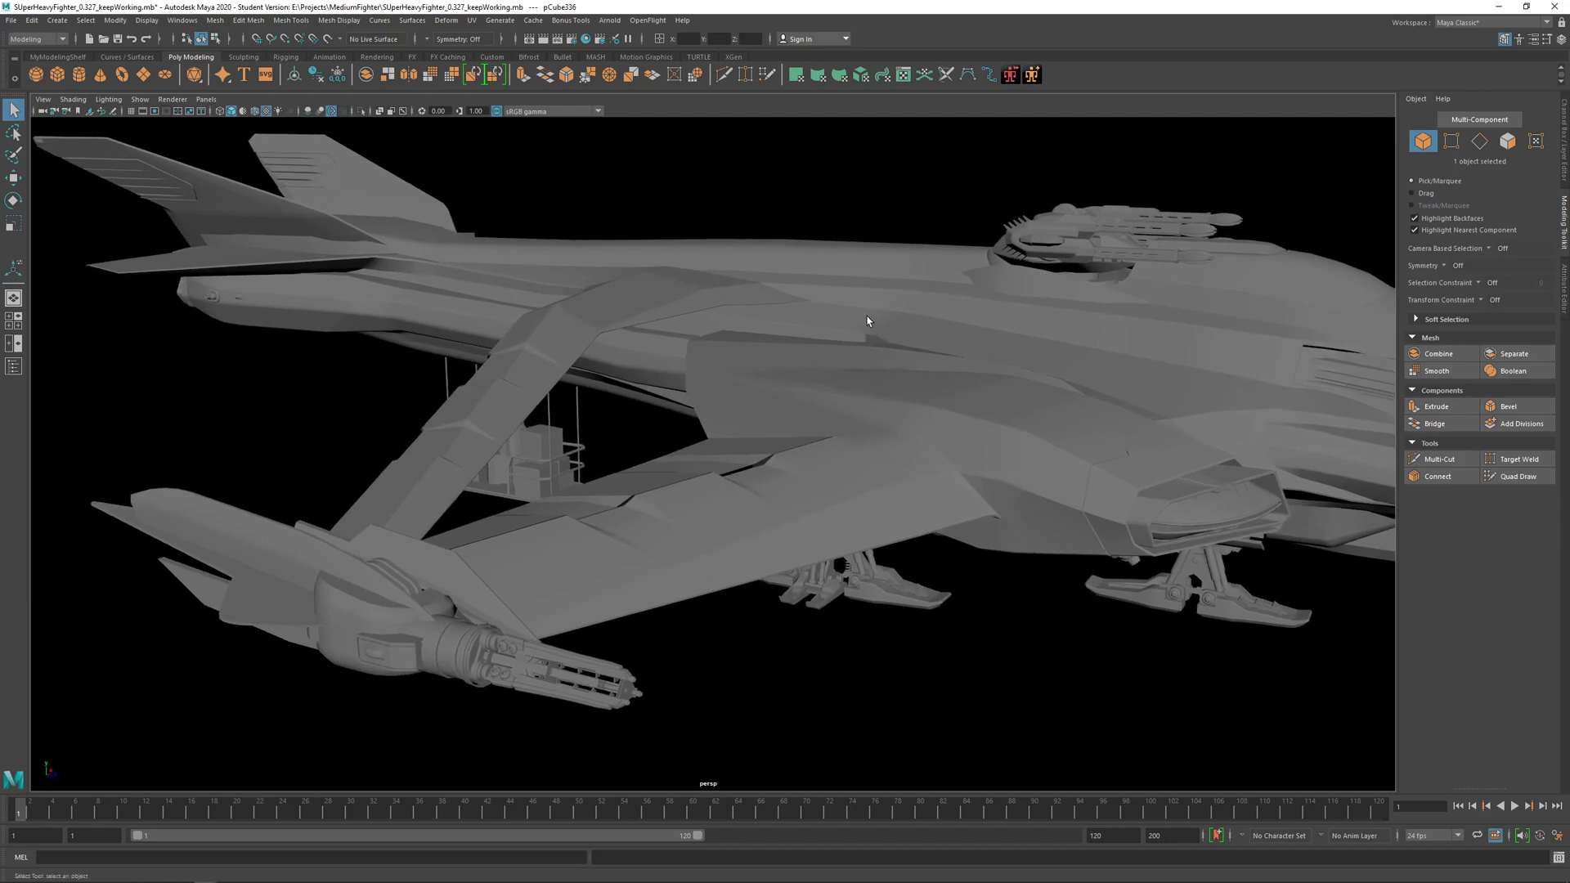
left_click_drag(869, 323, 629, 318, "alt")
right_click_drag(629, 322, 818, 524, "alt")
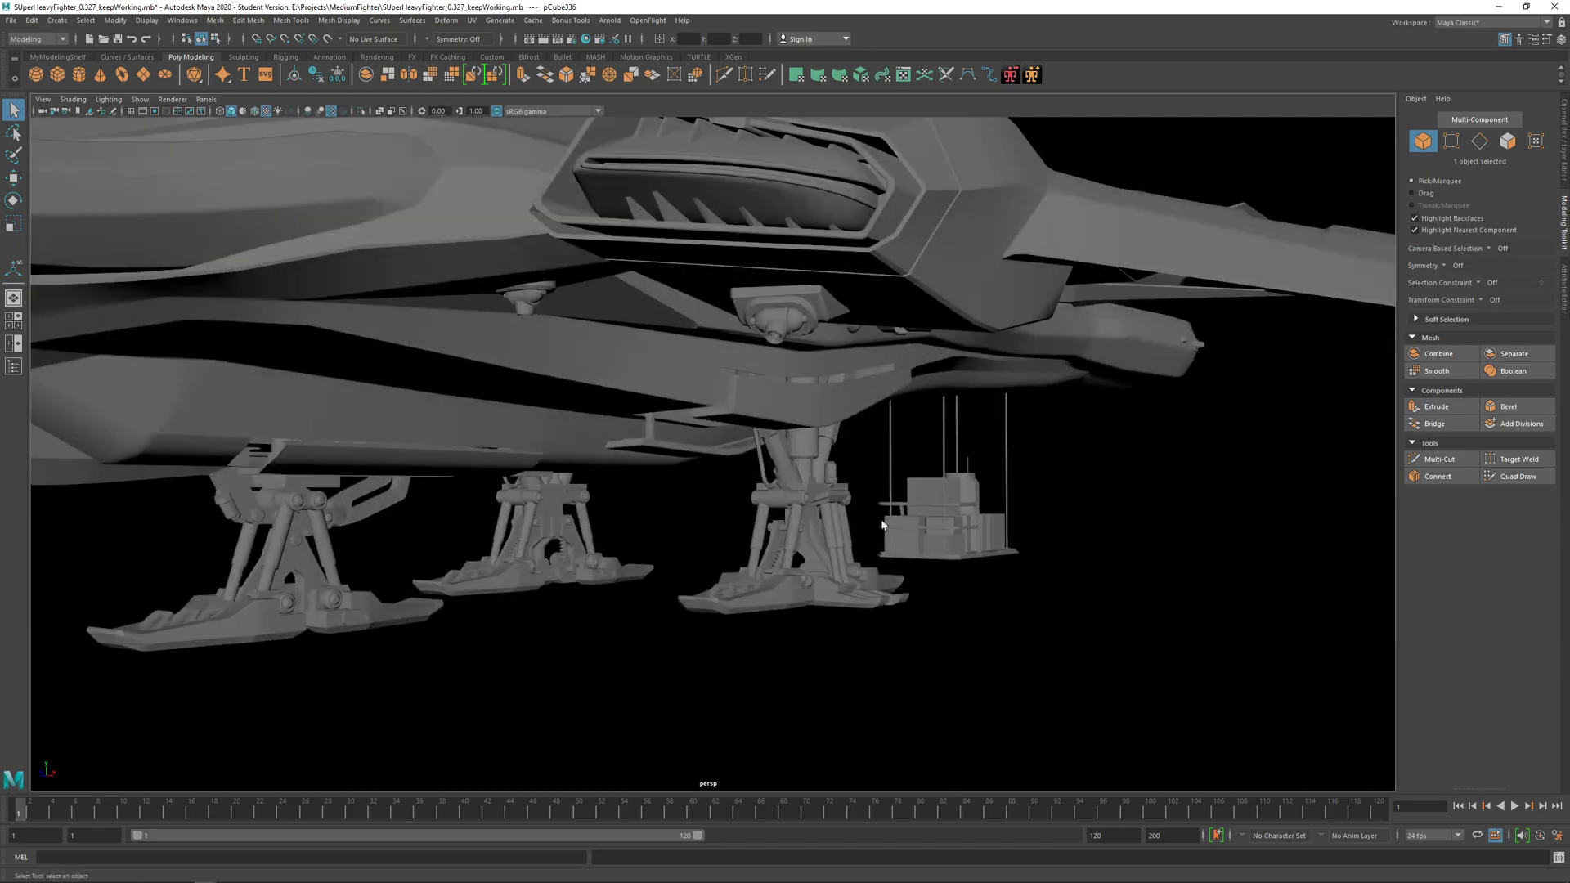
middle_click_drag(818, 523, 691, 470, "alt")
right_click_drag(692, 470, 778, 497, "alt")
left_click_drag(778, 497, 771, 506, "alt")
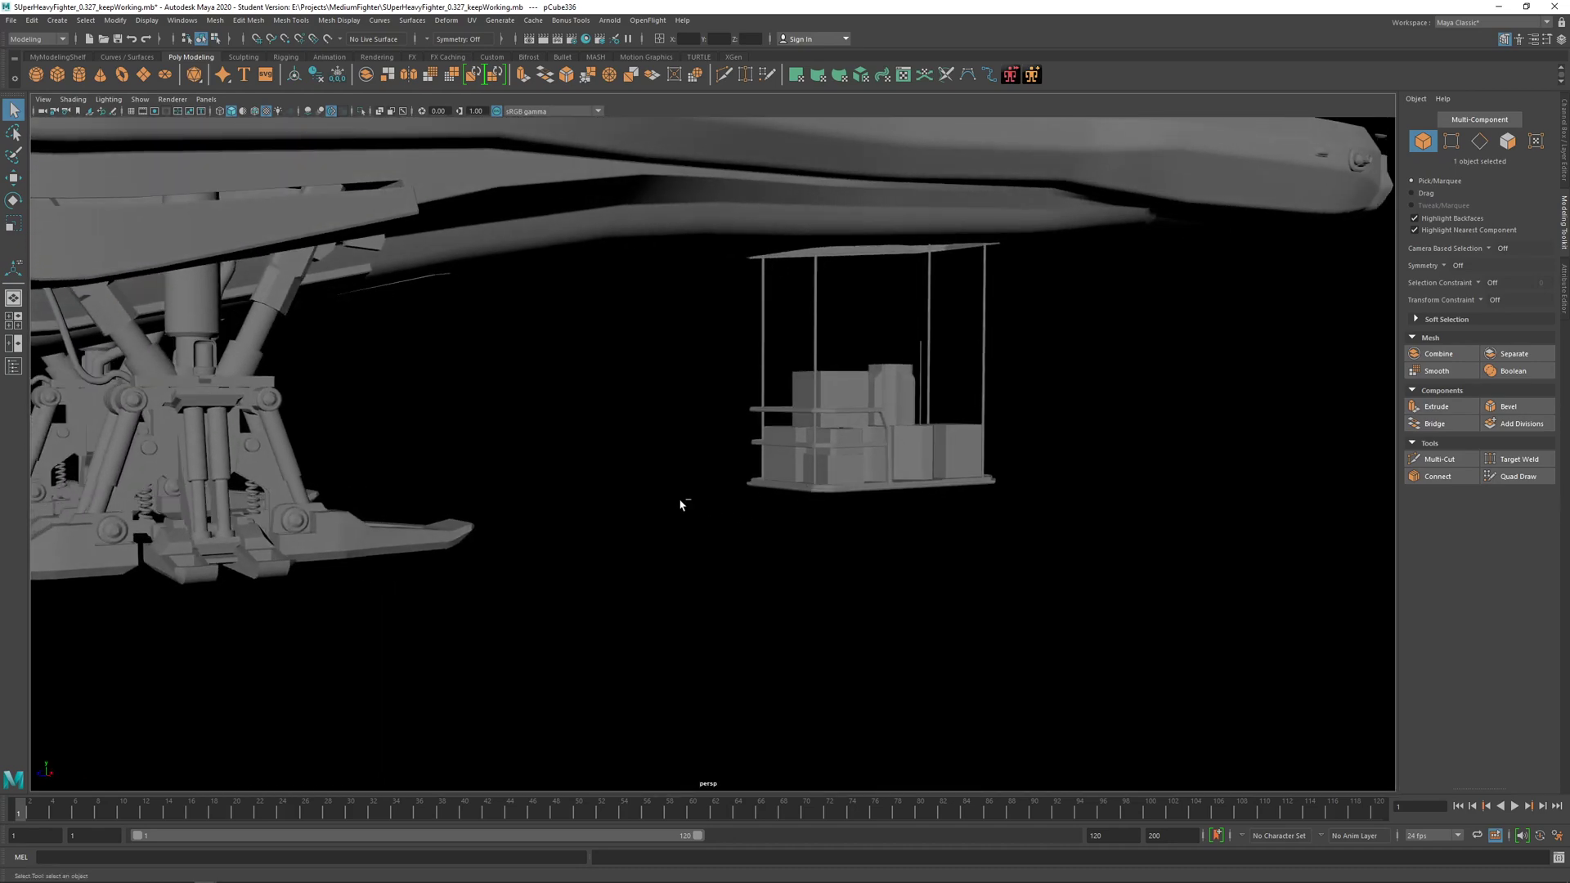
Step: Isolate and frame the block again, and examine its upper notch and end cap with and without the wireframe highlight
key("ctrl+1")
key("f")
left_click_drag(670, 502, 646, 464, "alt")
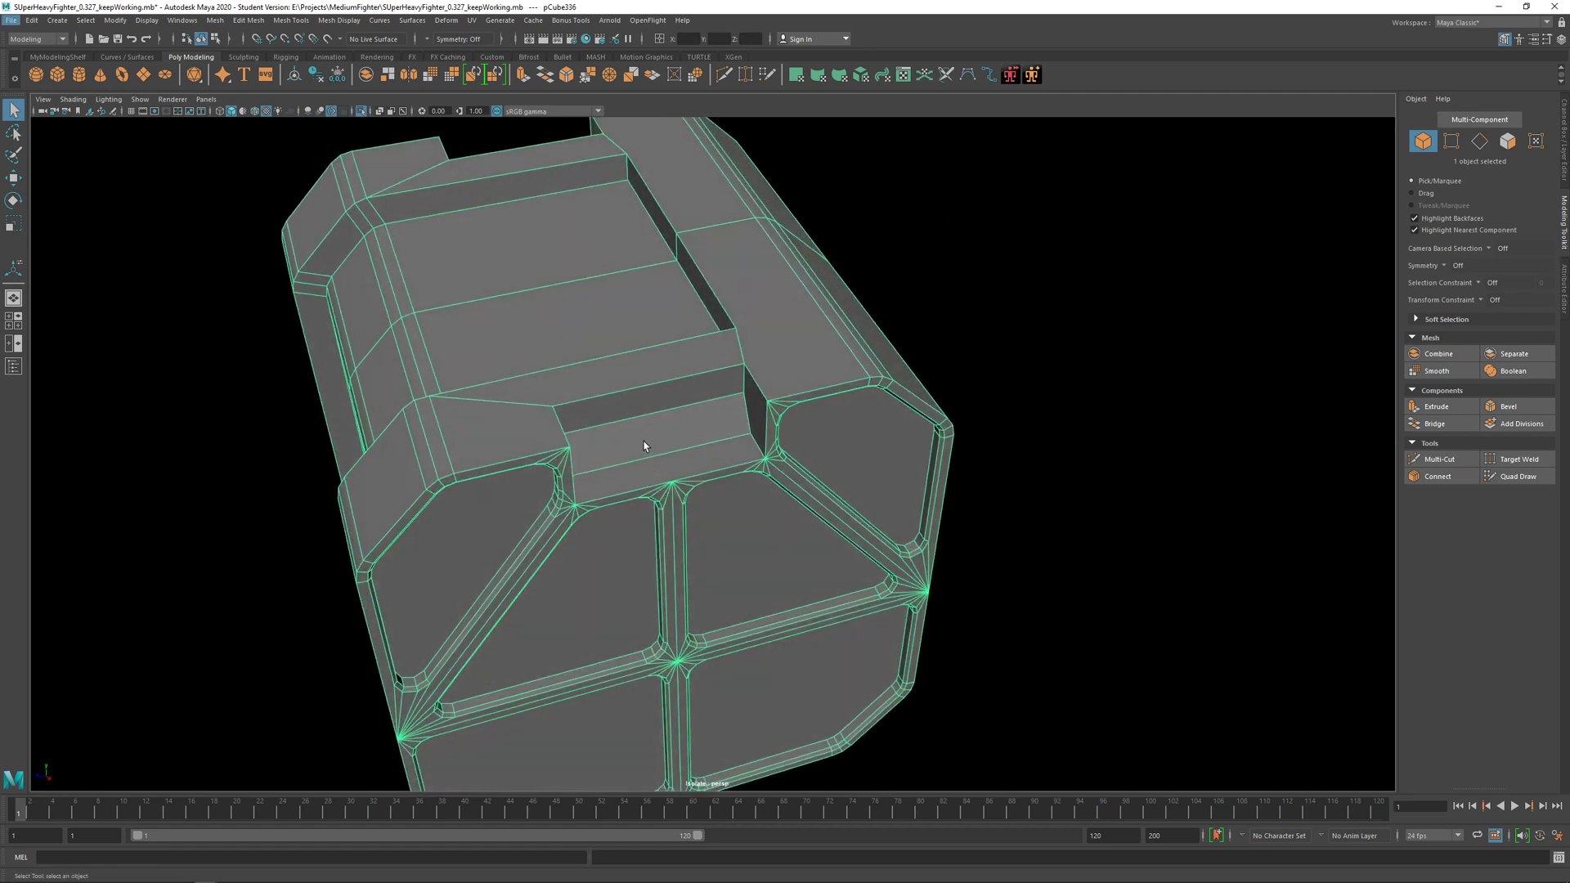
left_click_drag(546, 403, 502, 351, "alt")
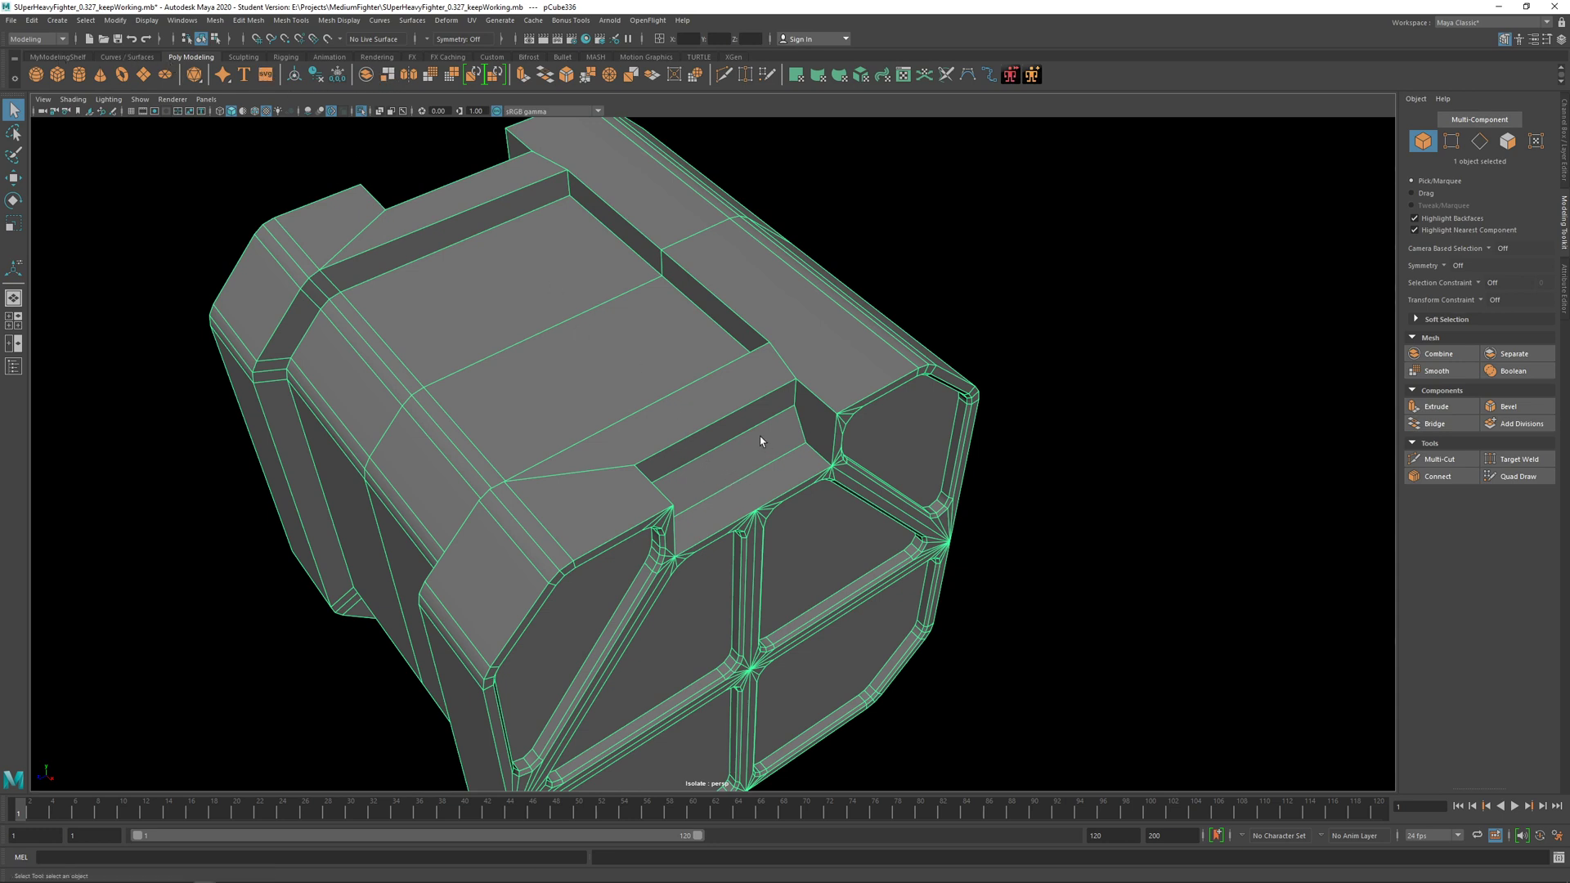
left_click_drag(759, 435, 767, 501, "alt")
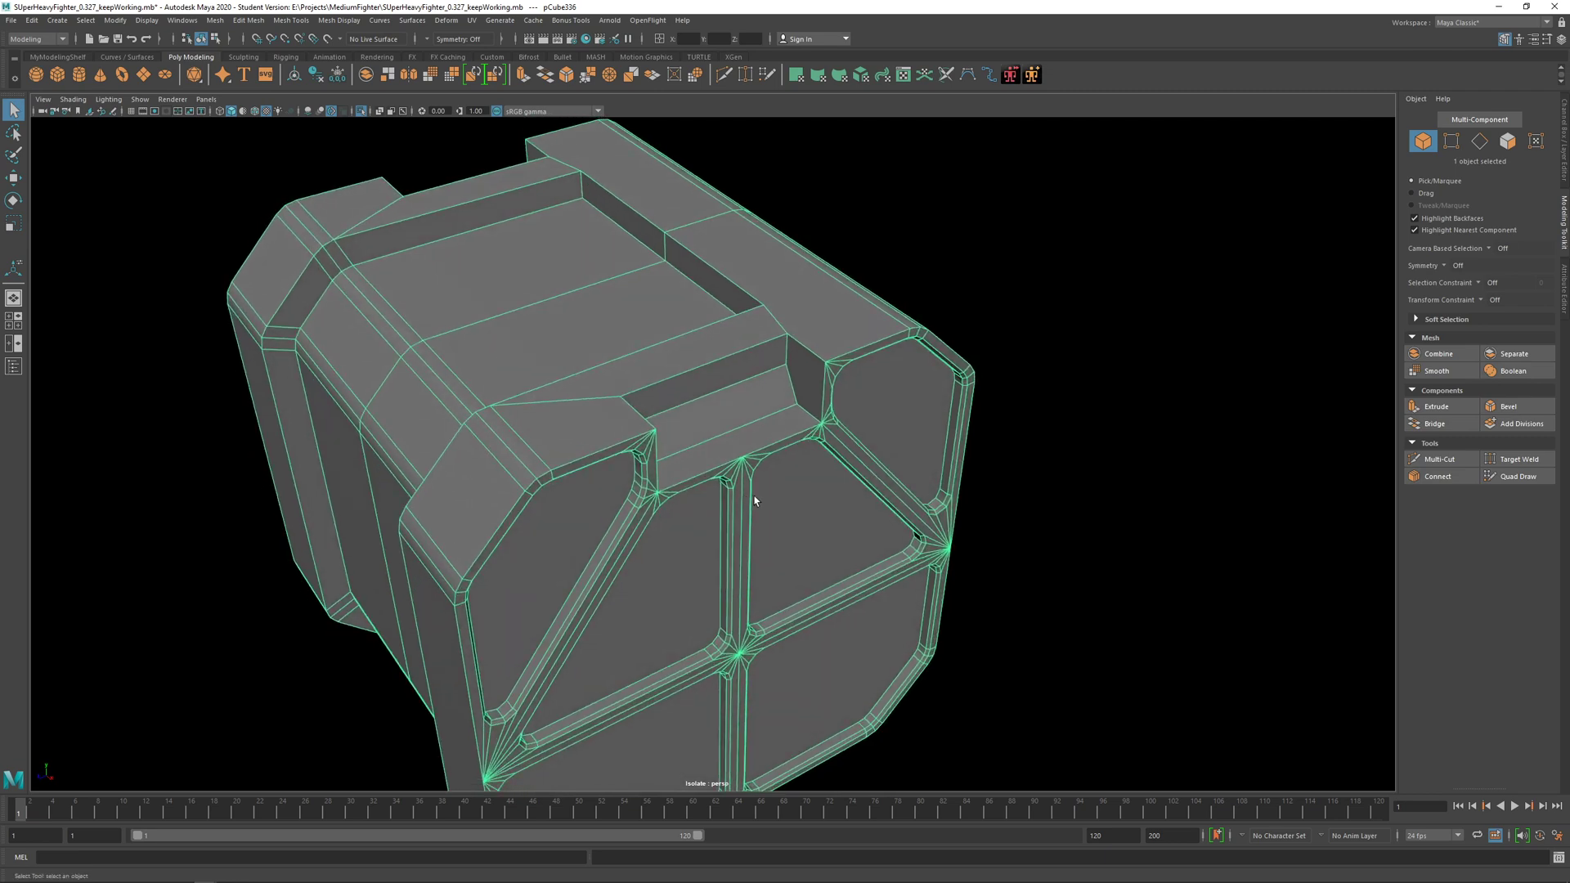
left_click_drag(785, 585, 736, 519, "alt")
scroll(859, 508, "down", 3)
left_click_drag(855, 507, 798, 509, "alt")
left_click(1023, 529)
left_click_drag(859, 438, 1012, 533, "alt")
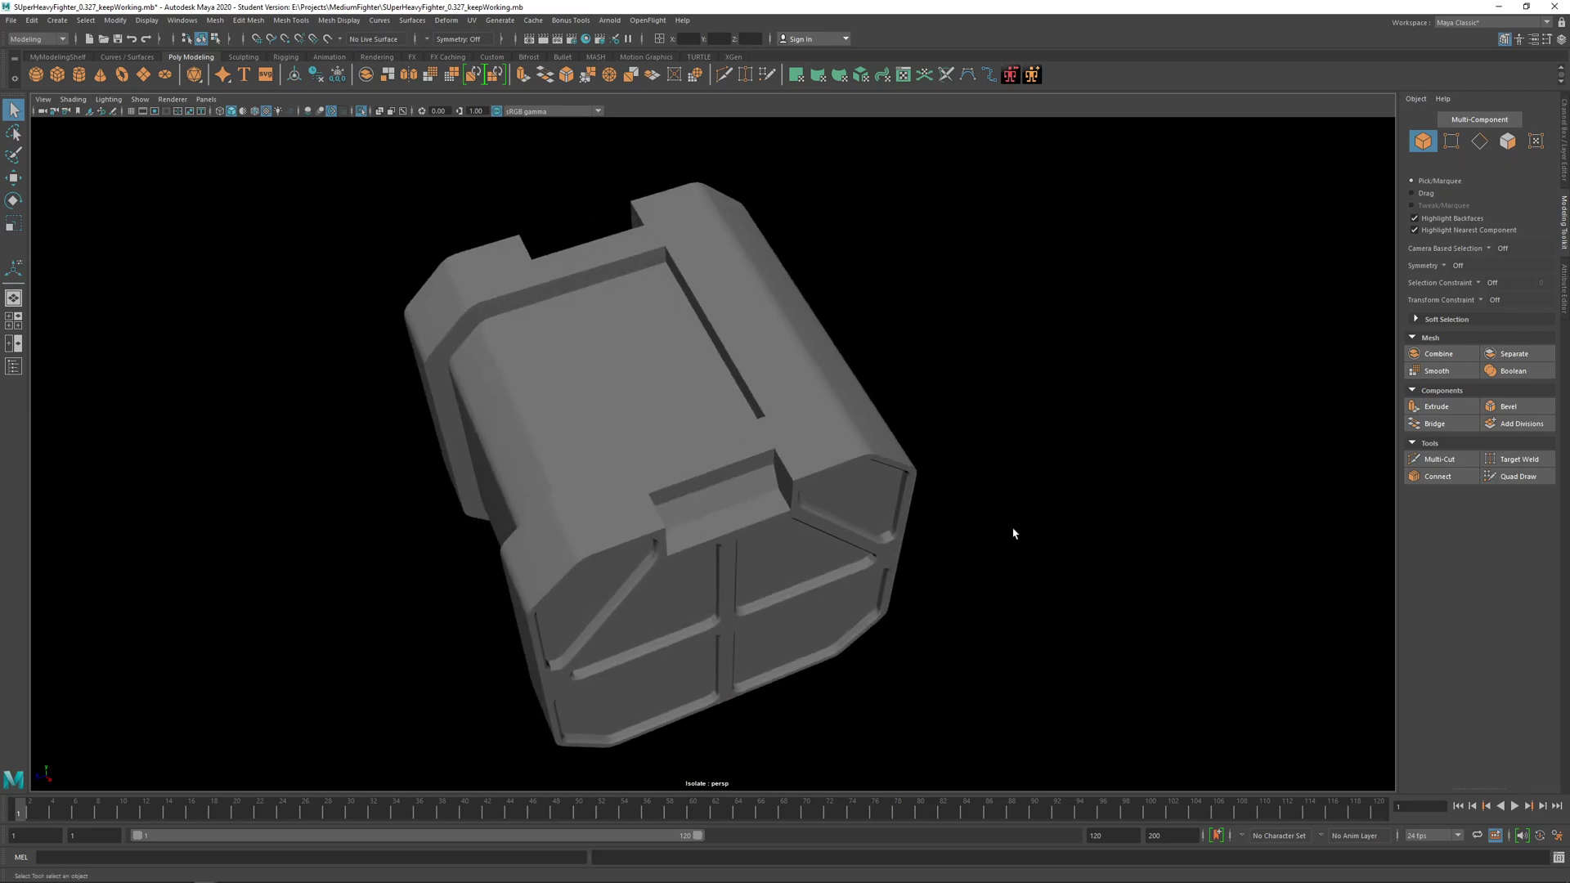
Step: Select the inner fold edges of the notch above the end cap and bevel them
left_click_drag(767, 490, 761, 466, "alt")
left_click(746, 483)
right_click_drag(746, 483, 805, 478)
left_click(732, 470)
left_click(744, 489, "shift")
scroll(784, 492, "up", 3)
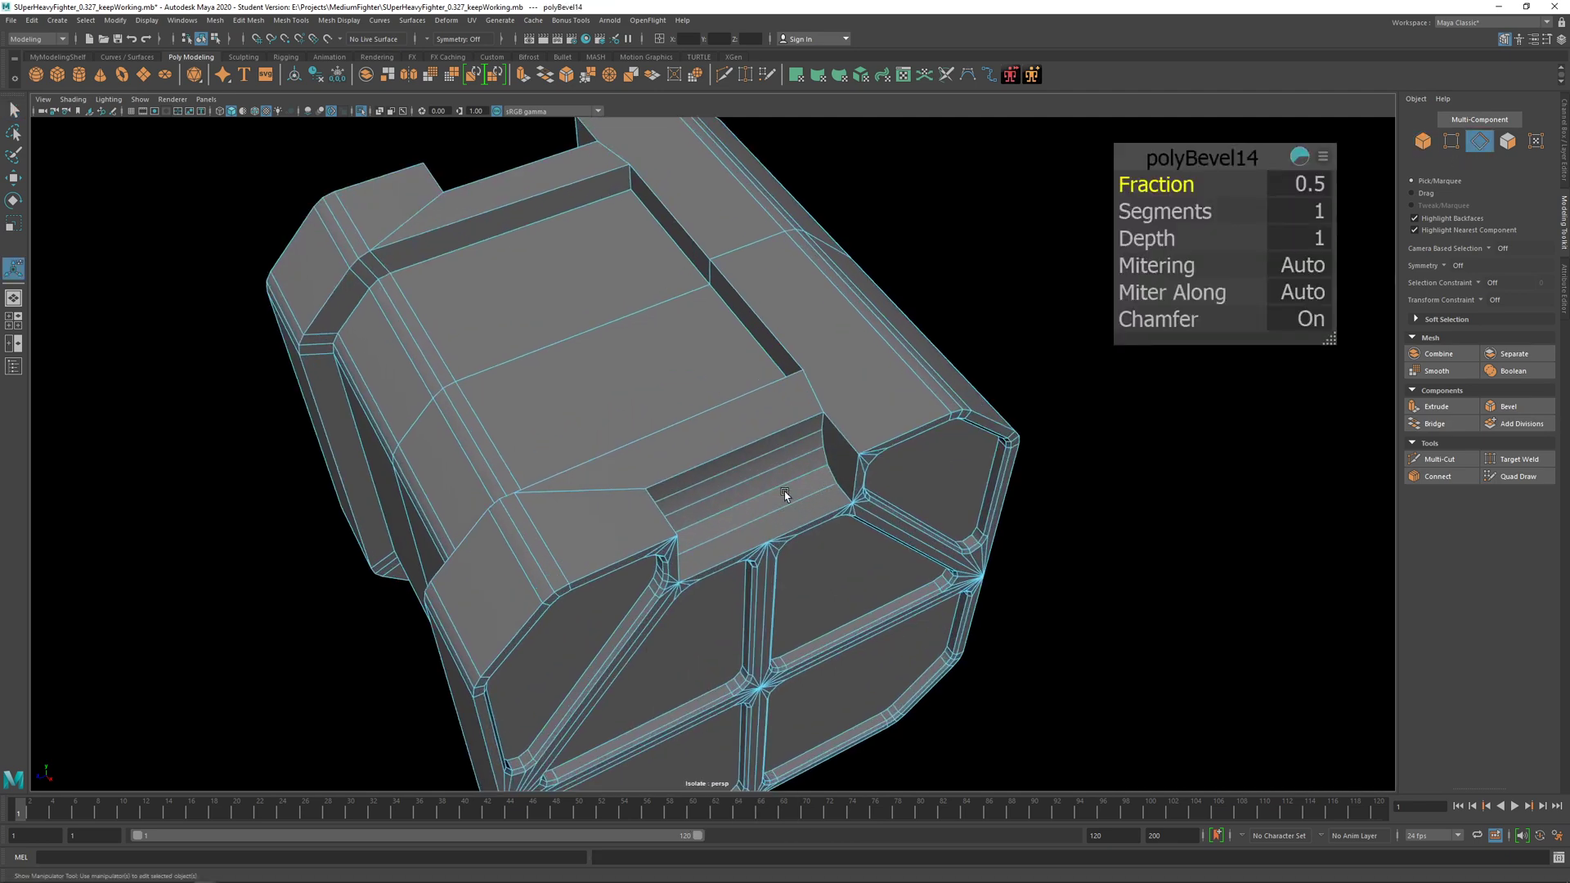
Step: Adjust the notch bevel's amount and return to object mode with the block selected
scroll(783, 492, "up", 1)
mouse_move(769, 488)
left_mouse_down("alt")
mouse_move(752, 480)
mouse_move(764, 488)
left_mouse_up("alt")
scroll(764, 487, "up", 2)
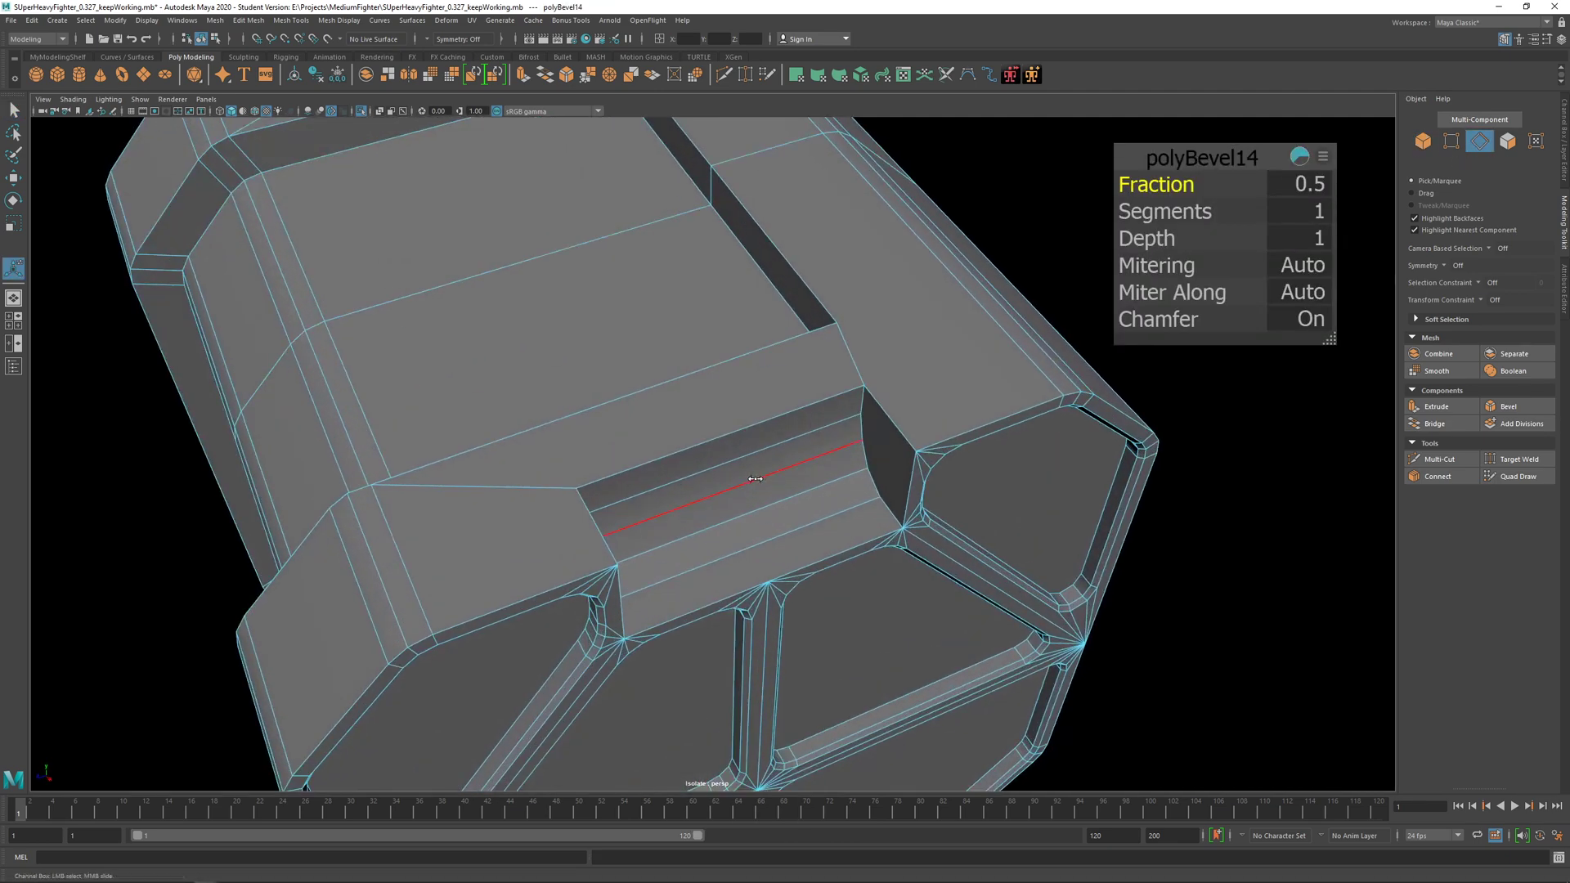
mouse_move(755, 479)
middle_mouse_down()
mouse_move(776, 479)
mouse_move(755, 484)
middle_mouse_up()
right_click_drag(753, 484, 818, 463)
key("q")
scroll(846, 504, "down", 4)
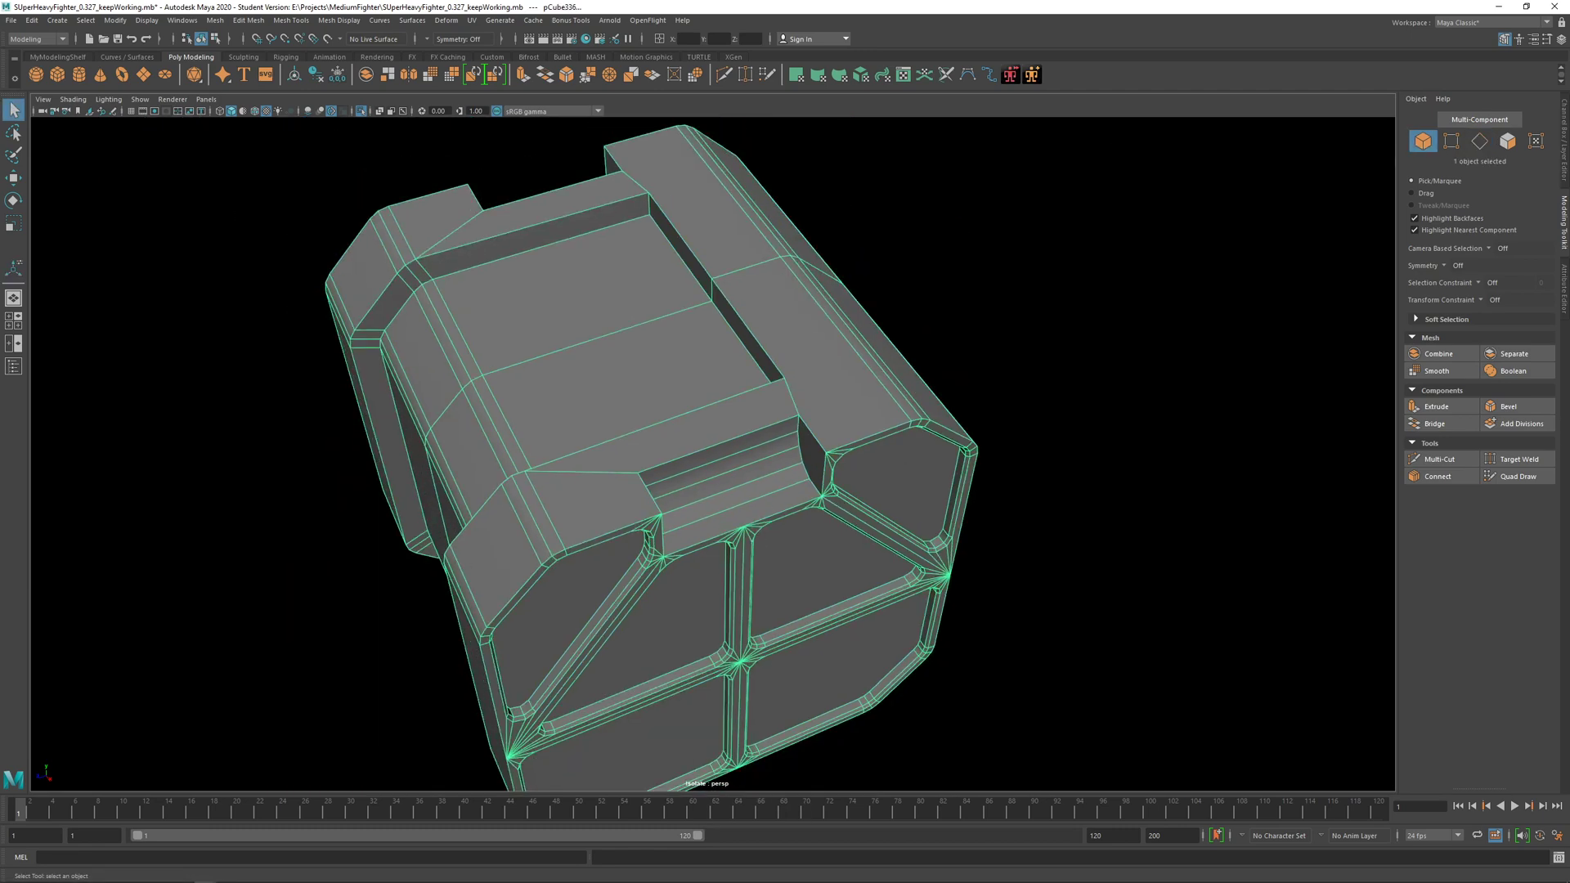
key("alt+Tab")
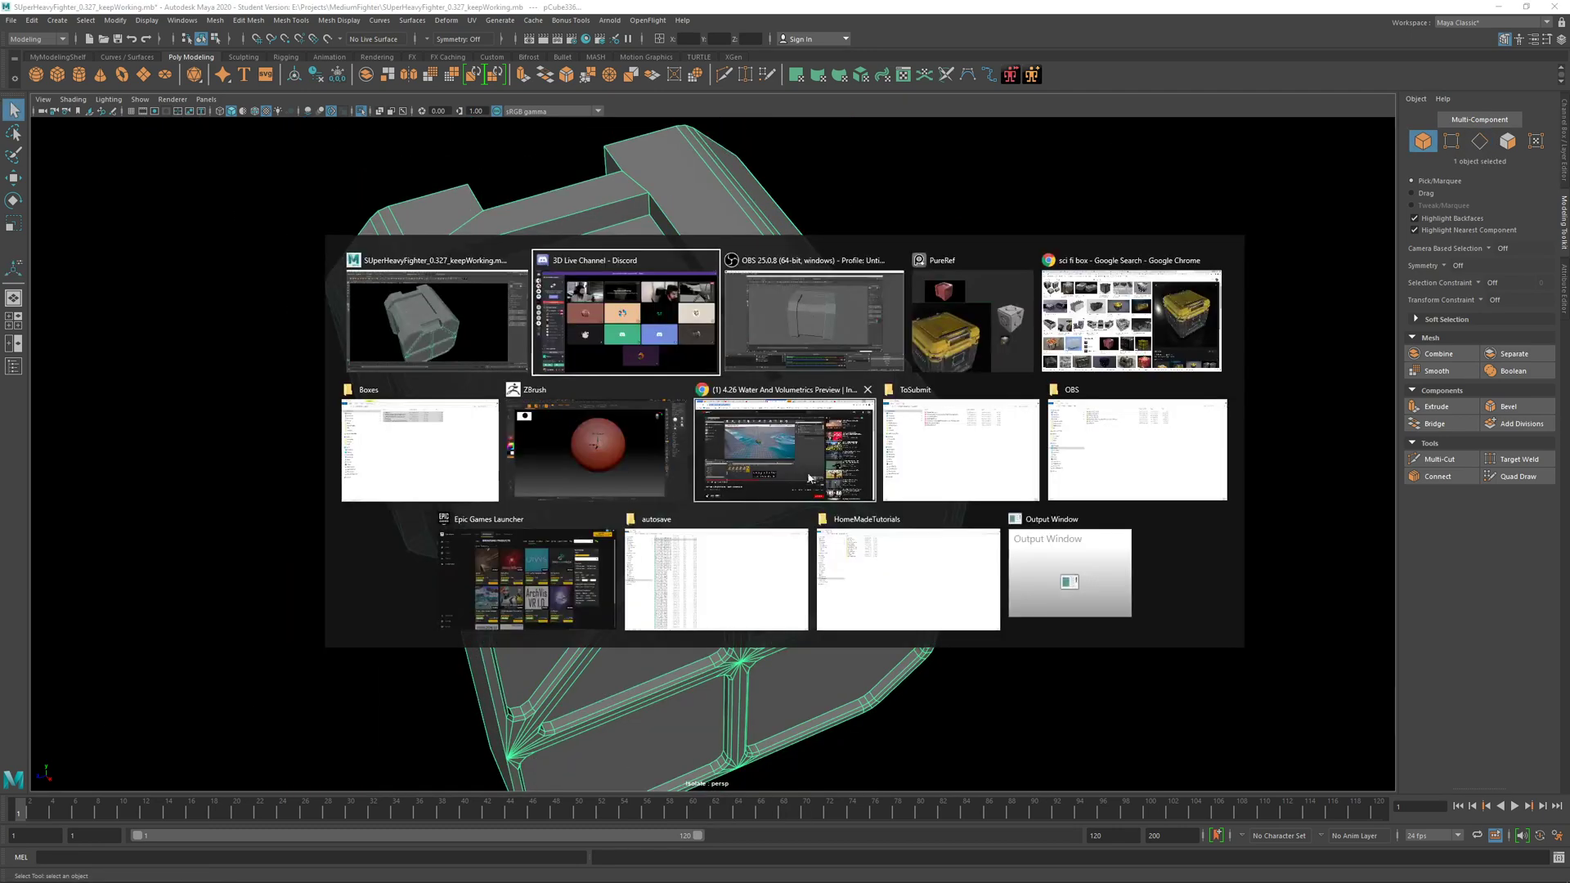
left_click(820, 319)
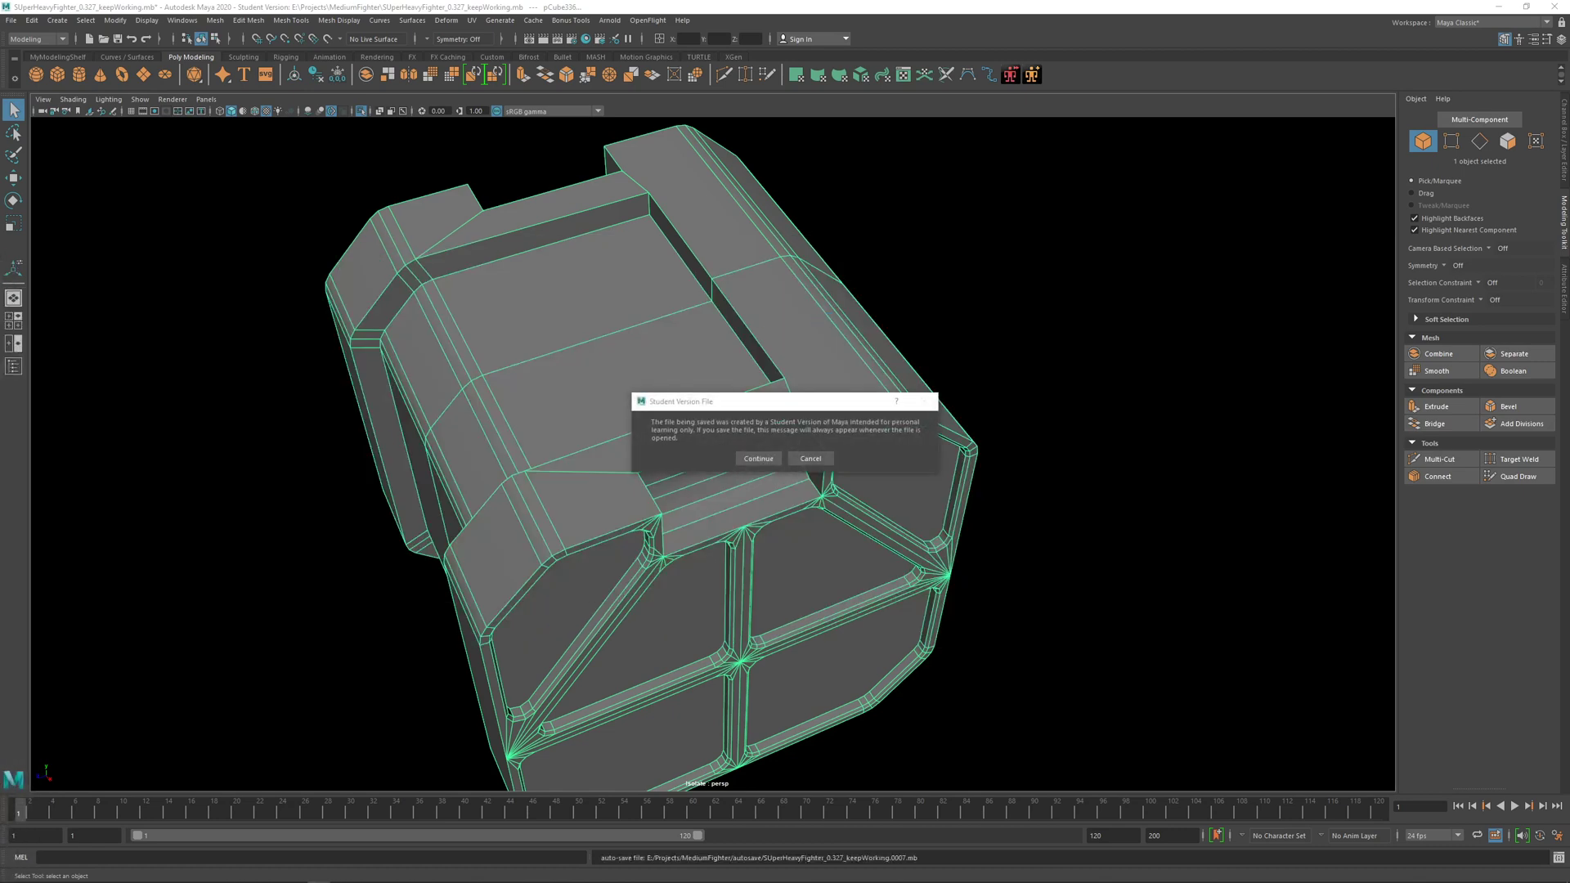